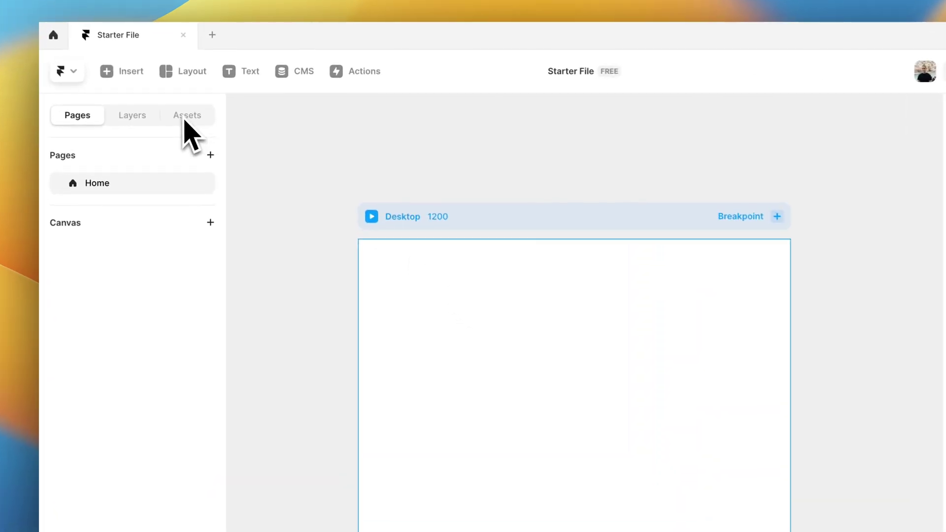
left_click(205, 99)
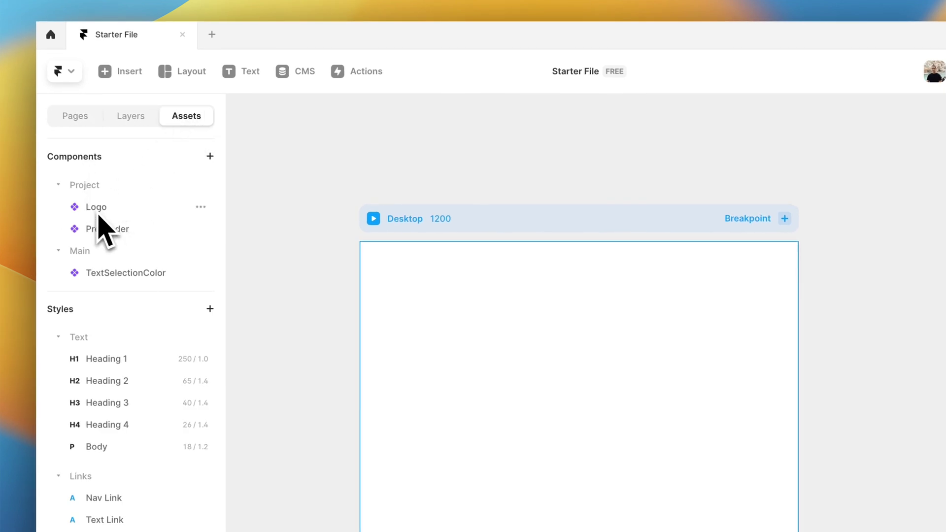
left_click_drag(96, 212, 511, 426)
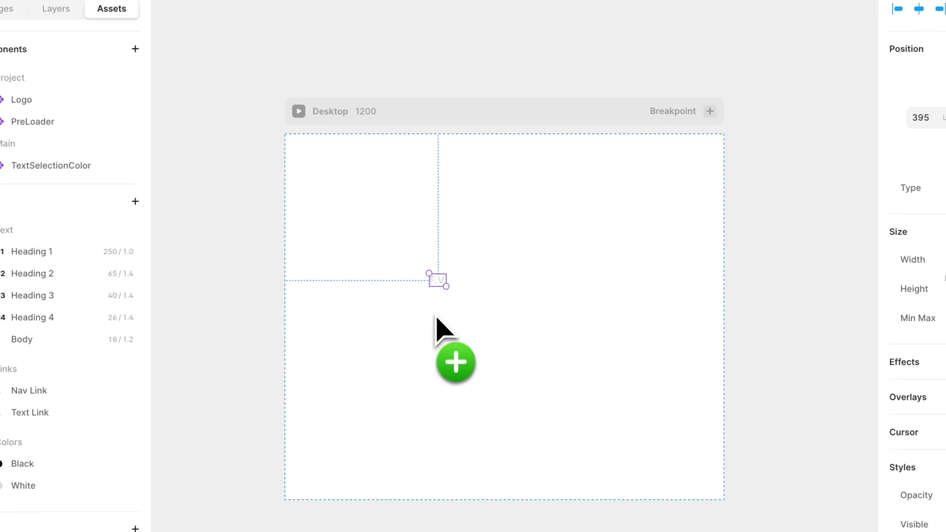
left_click_drag(436, 318, 320, 162)
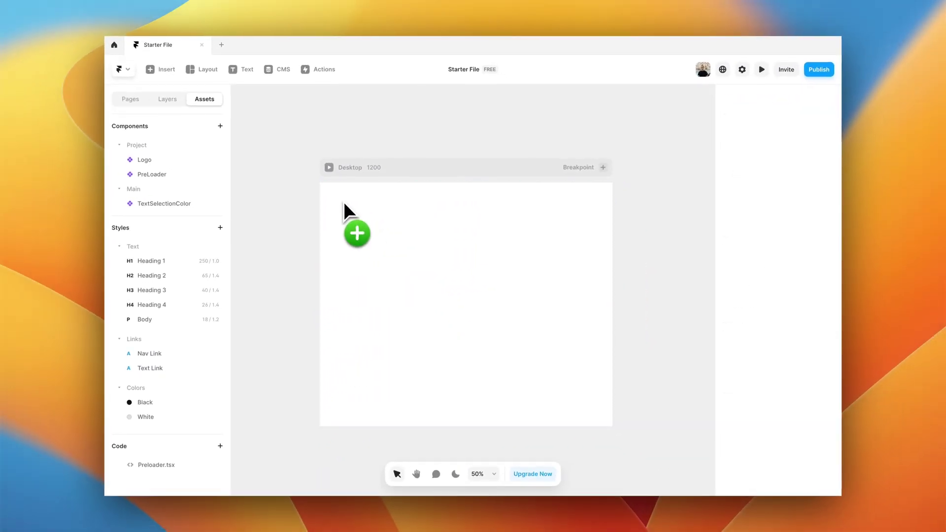
left_click_drag(343, 202, 158, 211)
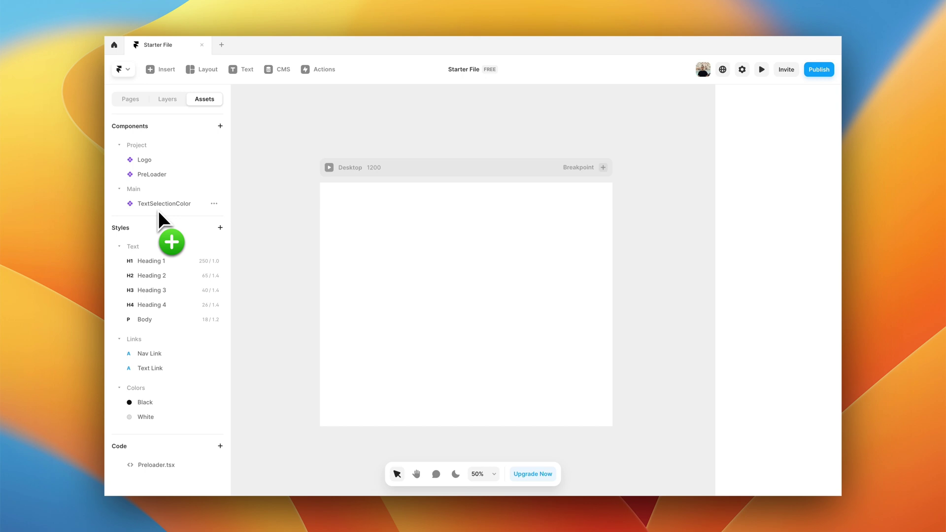
left_click_drag(158, 210, 145, 190)
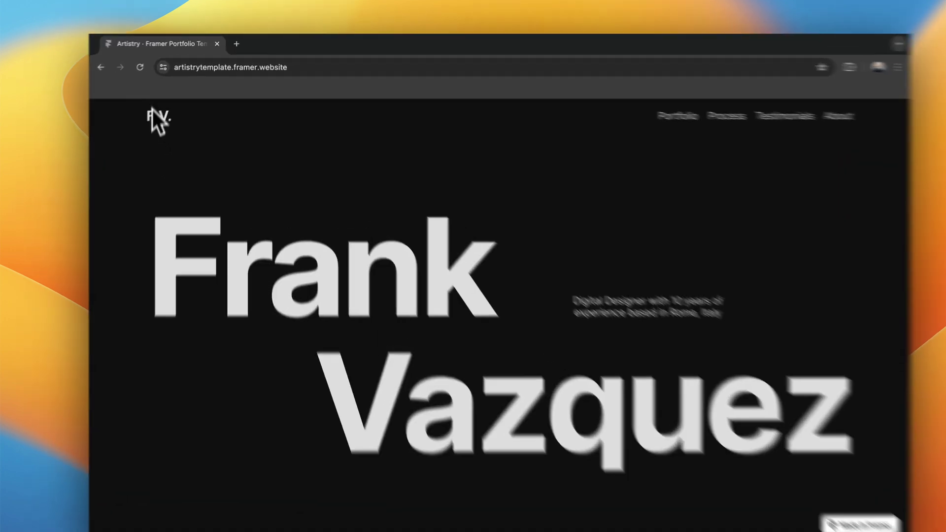
Reload and examine the published Artistry template site in the browser, following its Portfolio link to the selected work.
left_click(140, 67)
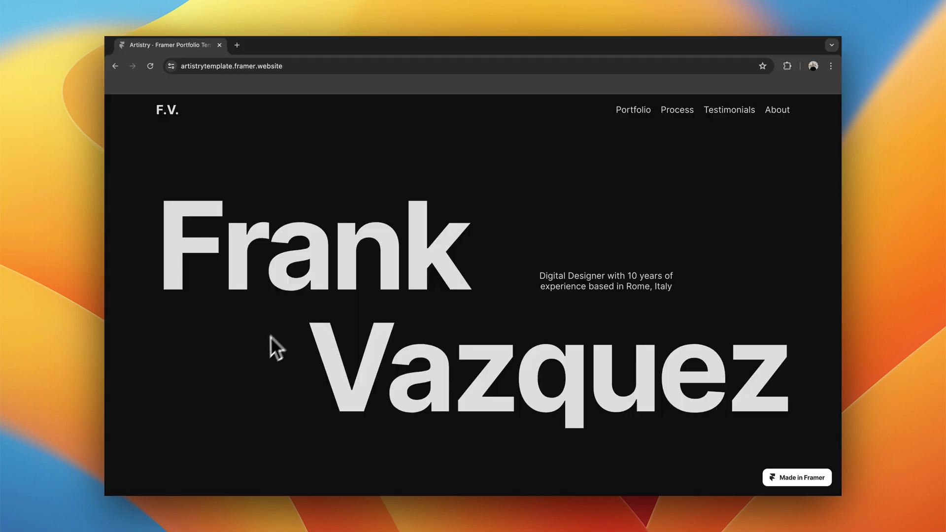
scroll(261, 348, "down", 5)
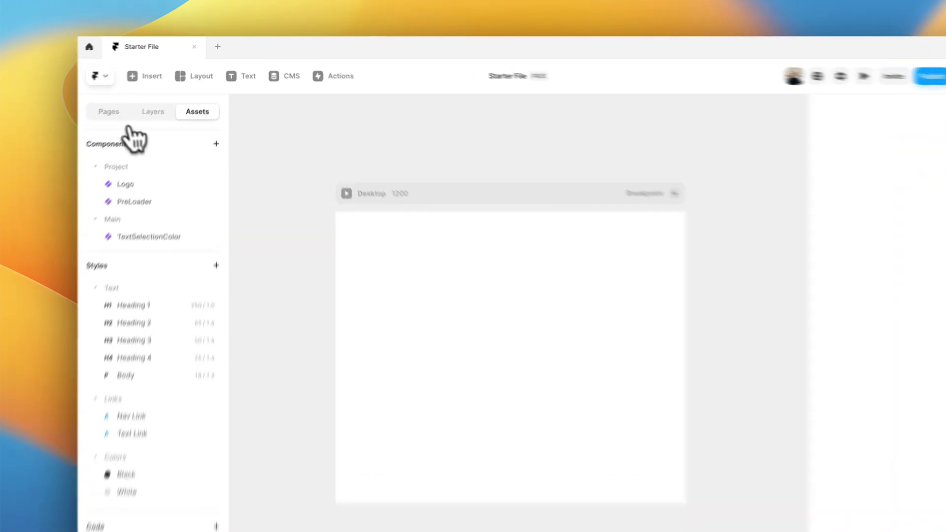
left_click(131, 99)
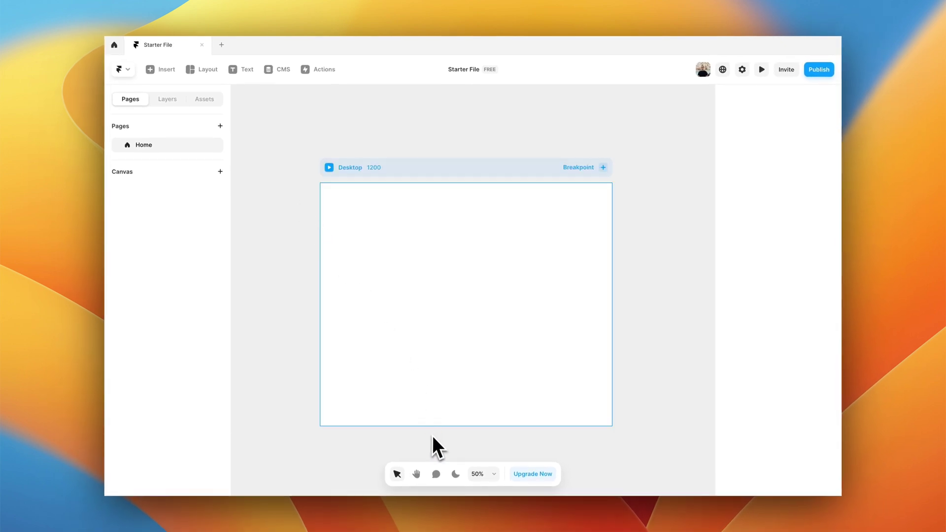
scroll(429, 394, "up", 1)
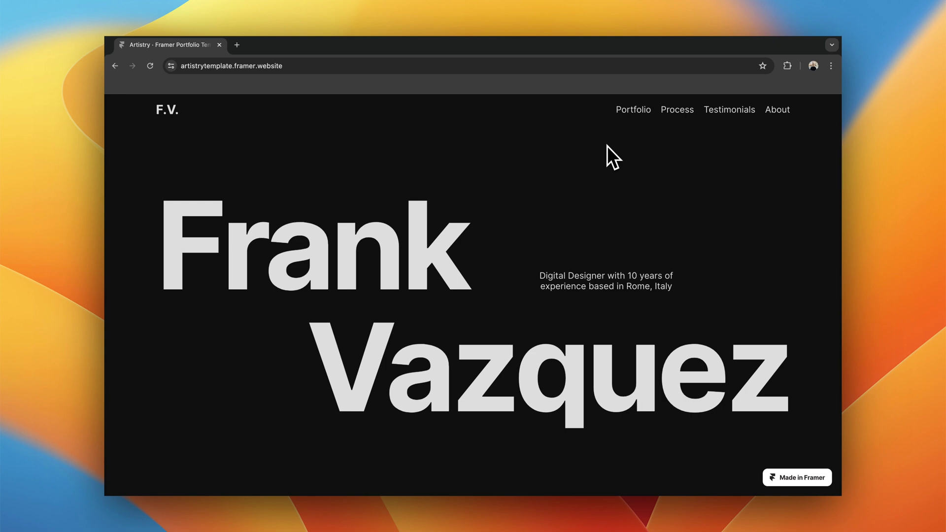
left_click(634, 110)
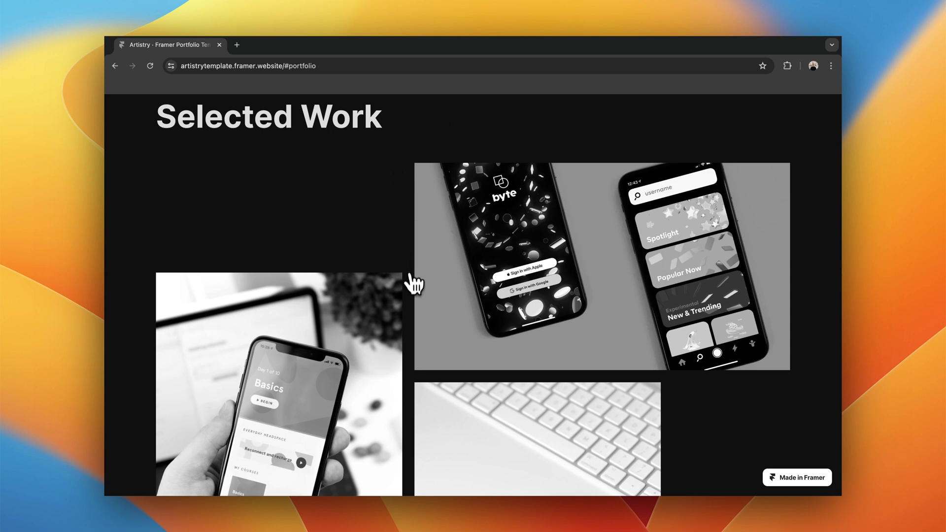
scroll(415, 288, "up", 10)
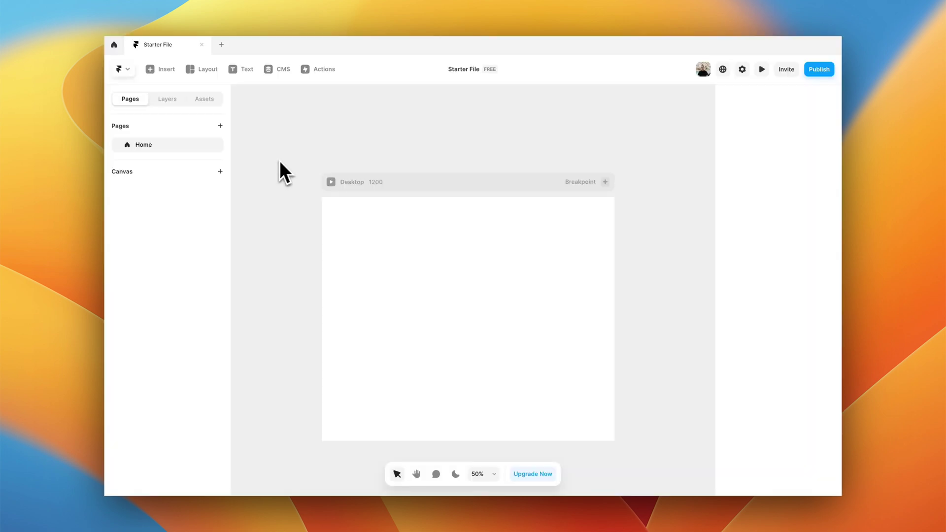
Set the fill of the Desktop breakpoint to black.
left_click(393, 179)
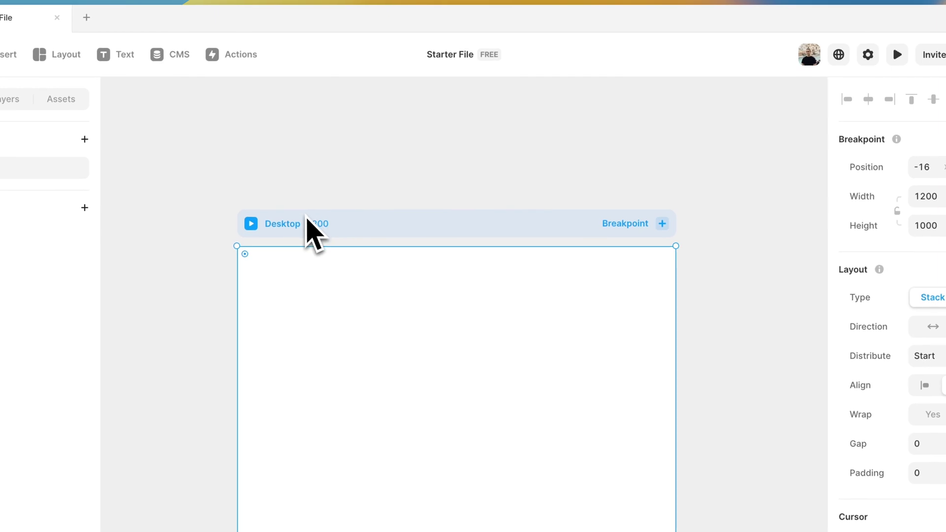
scroll(857, 374, "down", 2)
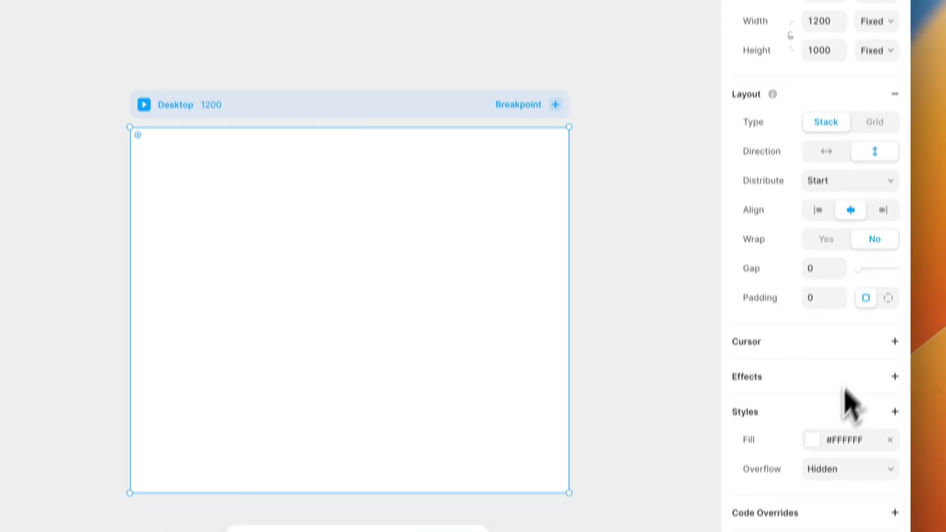
left_click(836, 461)
left_click(583, 531)
left_click(656, 84)
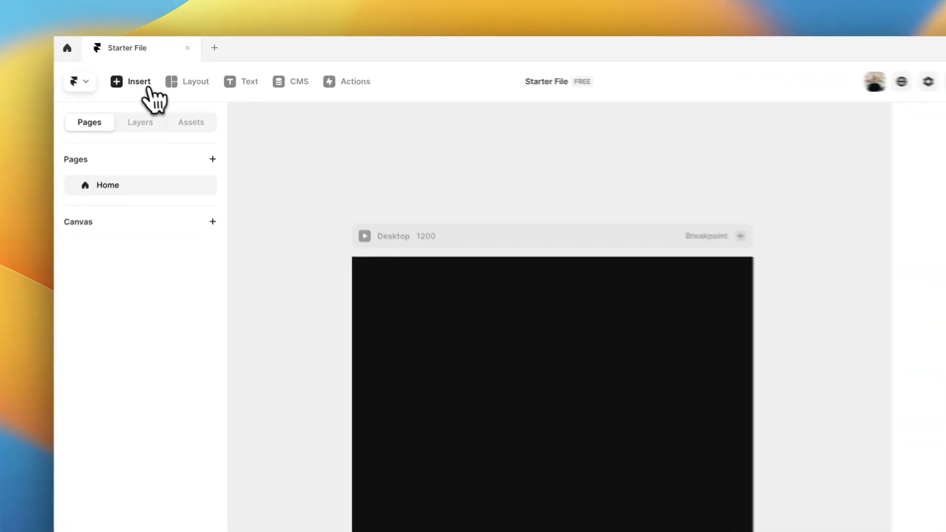
Insert the first dark navigation preset, with the links beside its logo, at the top of the Desktop page.
left_click(165, 70)
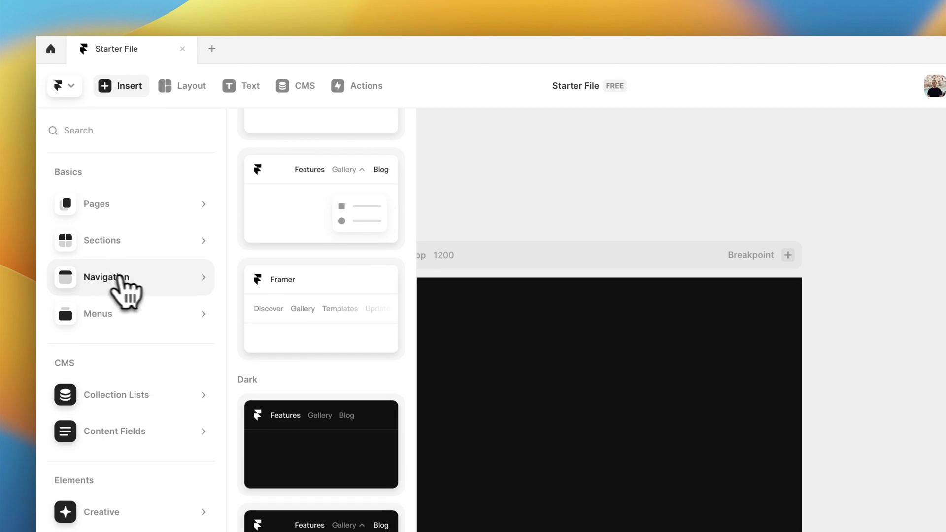
scroll(300, 302, "up", 4)
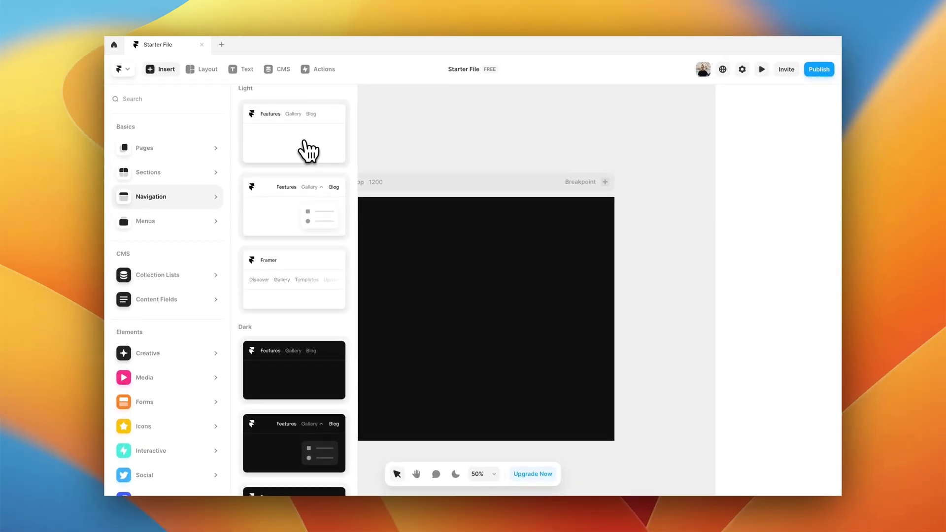
scroll(301, 312, "down", 1)
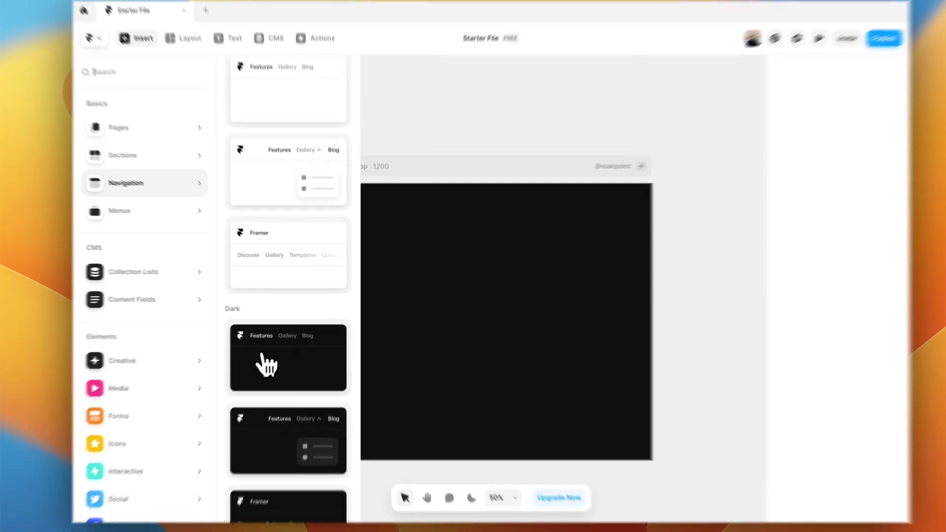
left_click_drag(266, 364, 480, 211)
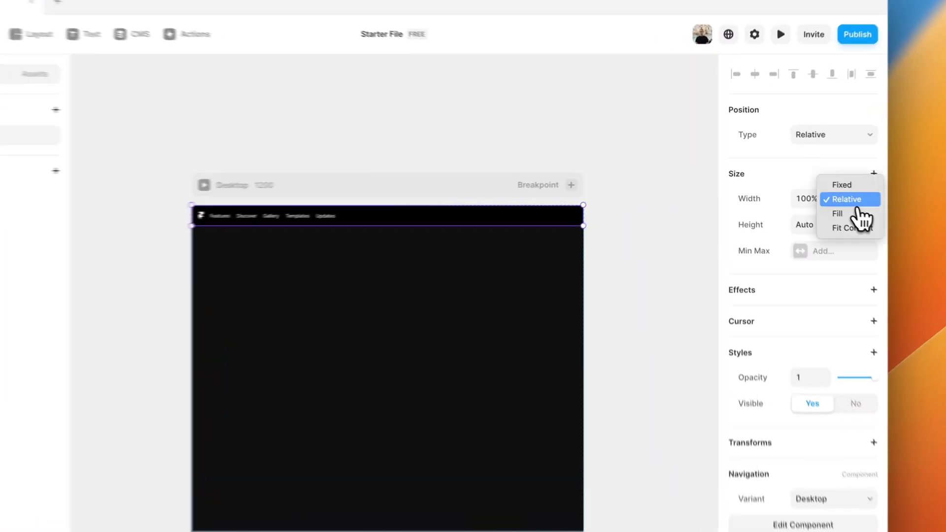
Set the navigation bar's width to Fill and give it a maximum width.
left_click(820, 194)
left_click(867, 219)
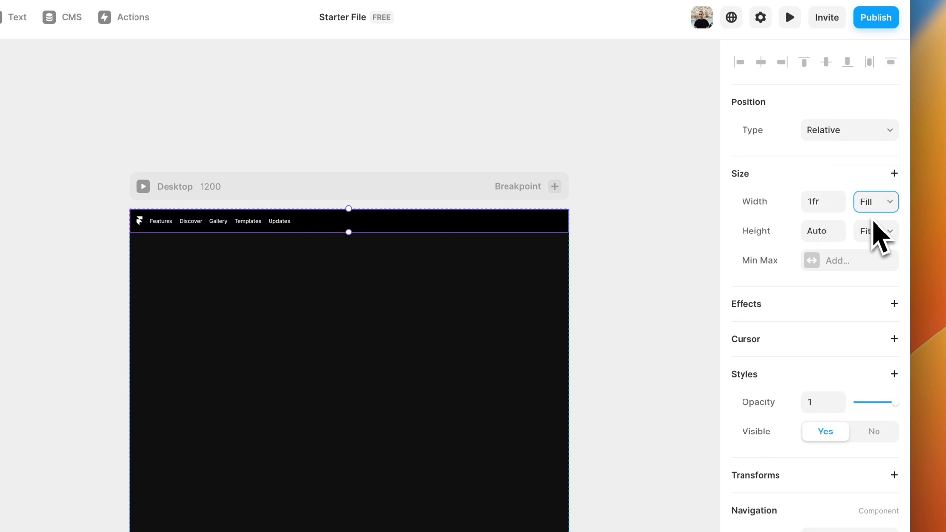
left_click(812, 266)
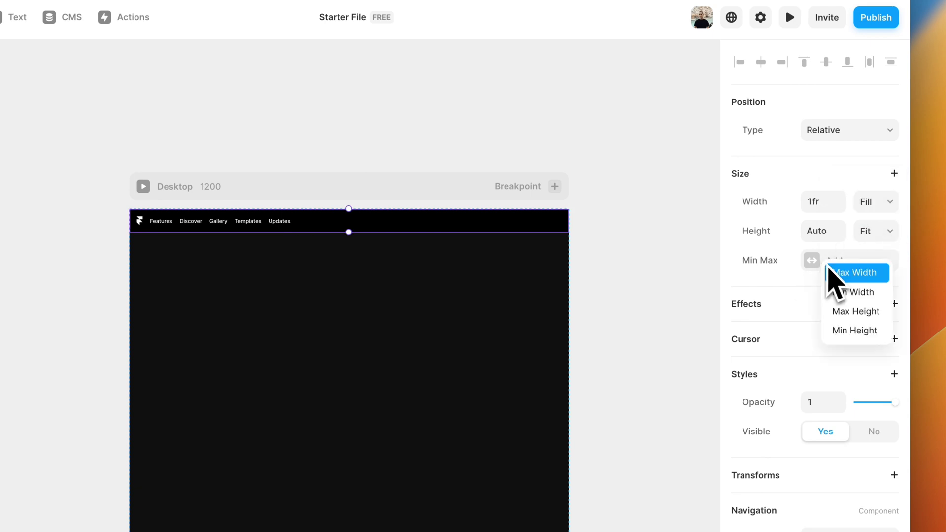
left_click(837, 274)
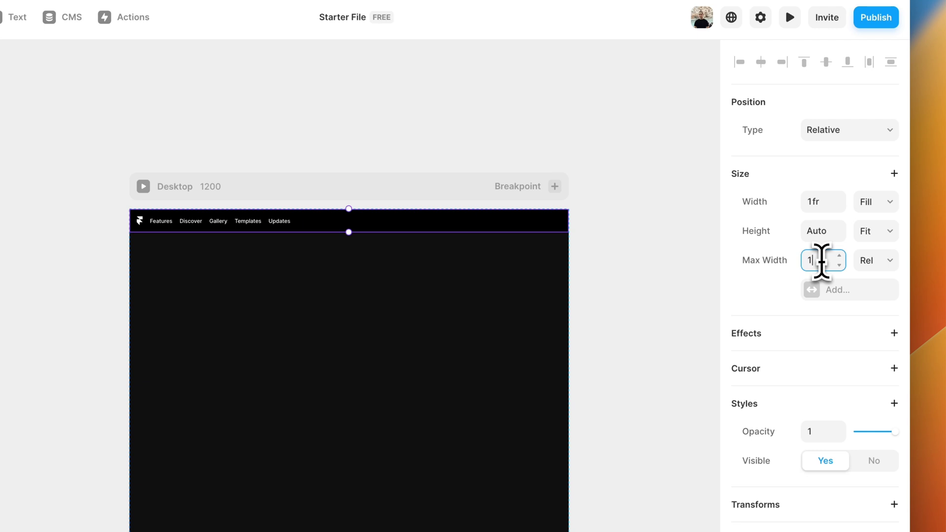
key("Return")
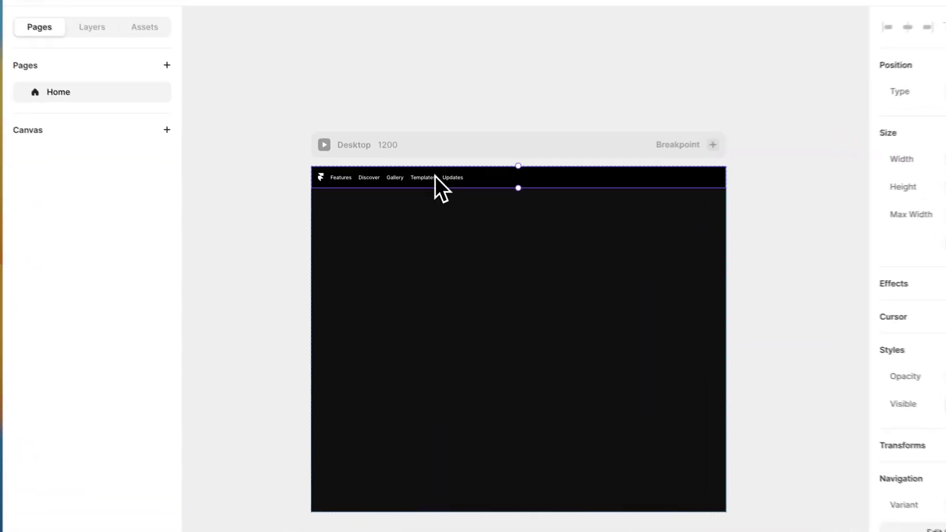
Open the Navigation component for editing and set the Desktop variant's distribution to Space Between.
double_click(411, 206)
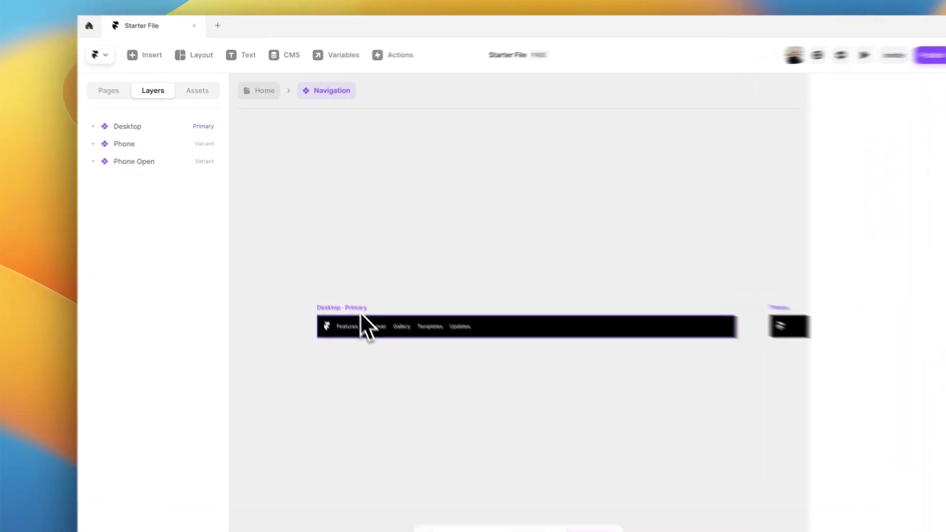
left_click(355, 304)
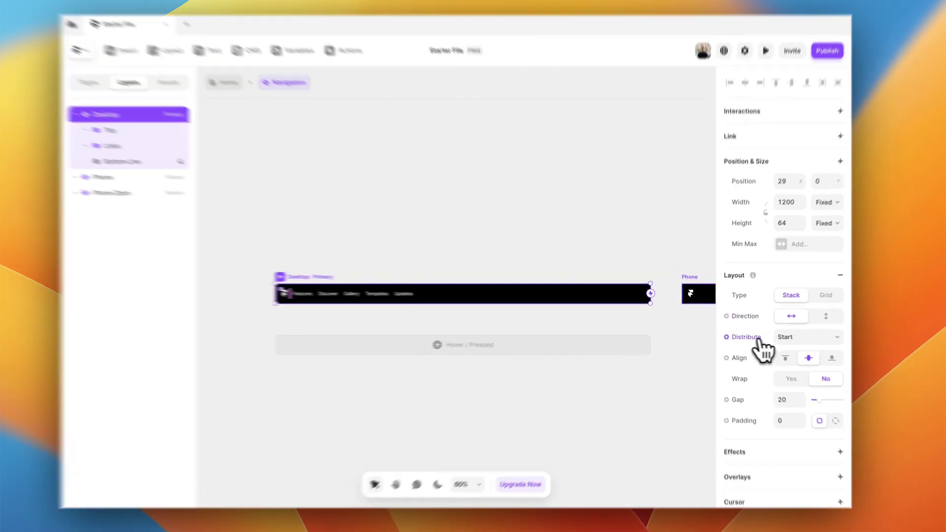
left_click(784, 339)
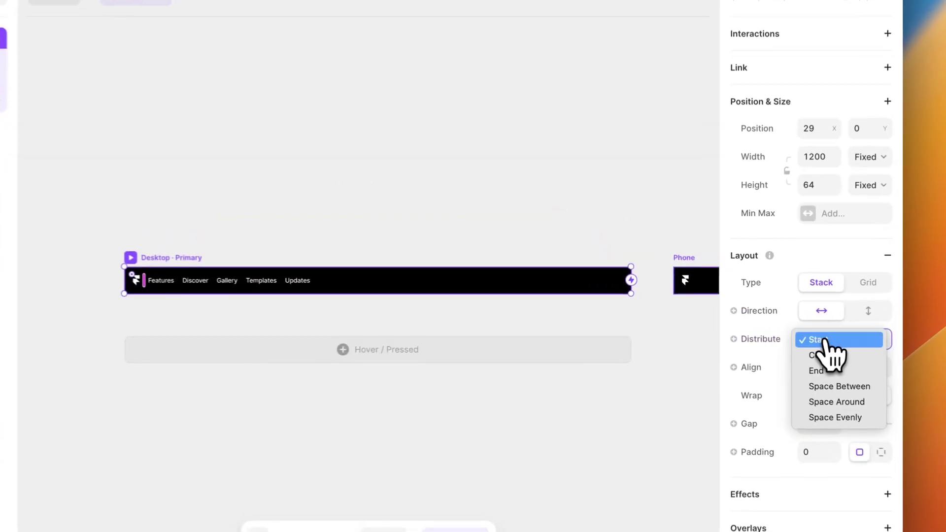
left_click(842, 389)
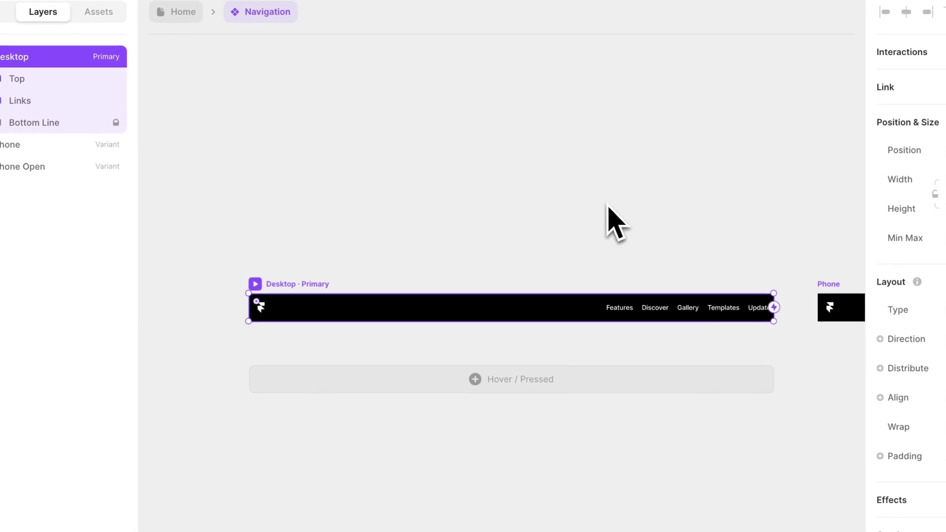
left_click(607, 207)
Replace the default logo in the Navigation component's Desktop variant with the project's Logo component.
scroll(258, 283, "up", 5)
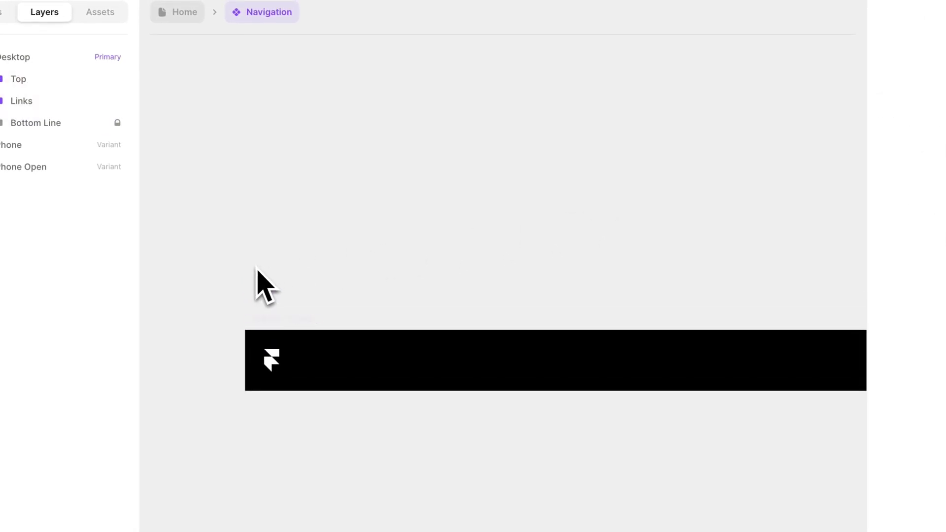
scroll(257, 270, "down", 1)
left_click(292, 329)
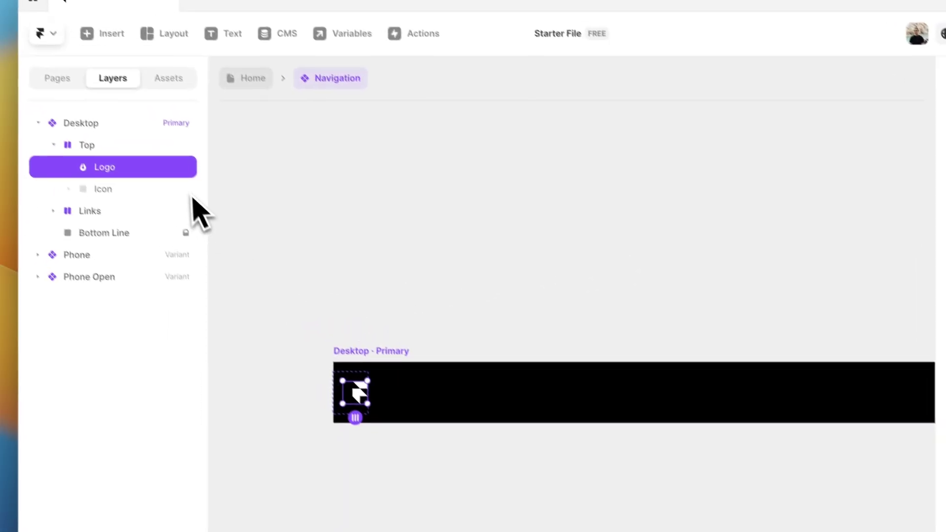
key("Delete")
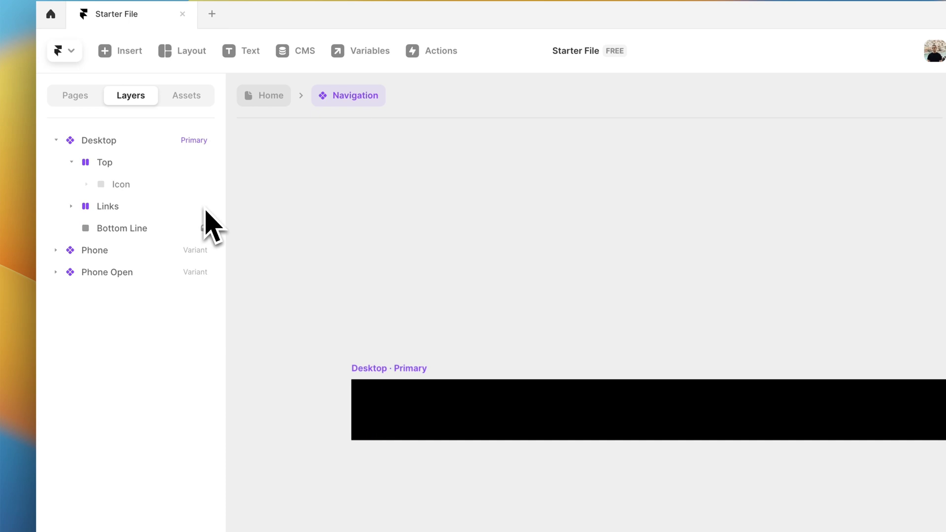
left_click(192, 96)
left_click_drag(143, 186, 374, 411)
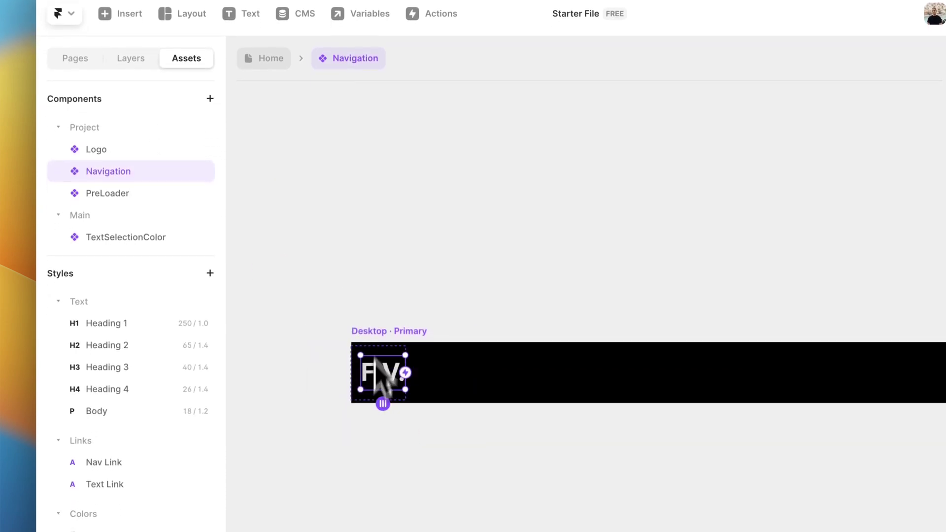
Remove the left padding from the Top stack that holds the logo in the Desktop variant.
left_click(131, 58)
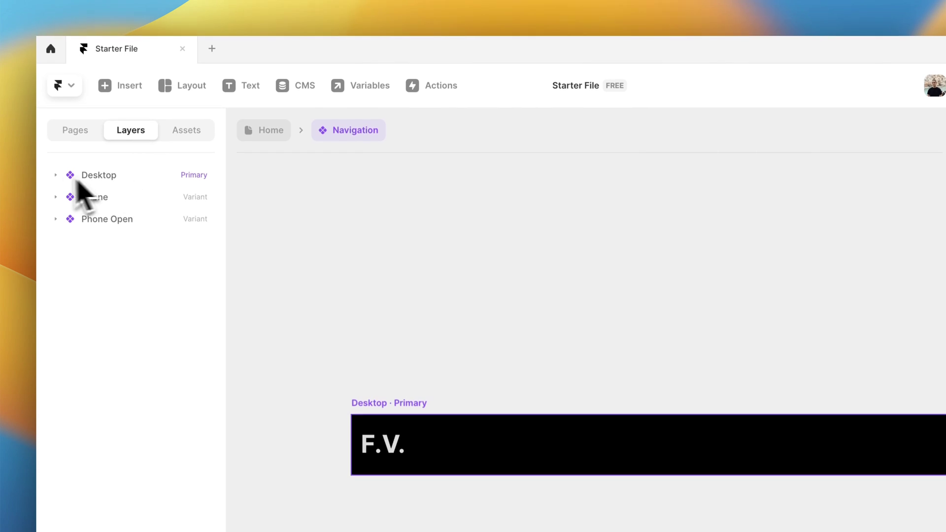
left_click(56, 103)
left_click(96, 198)
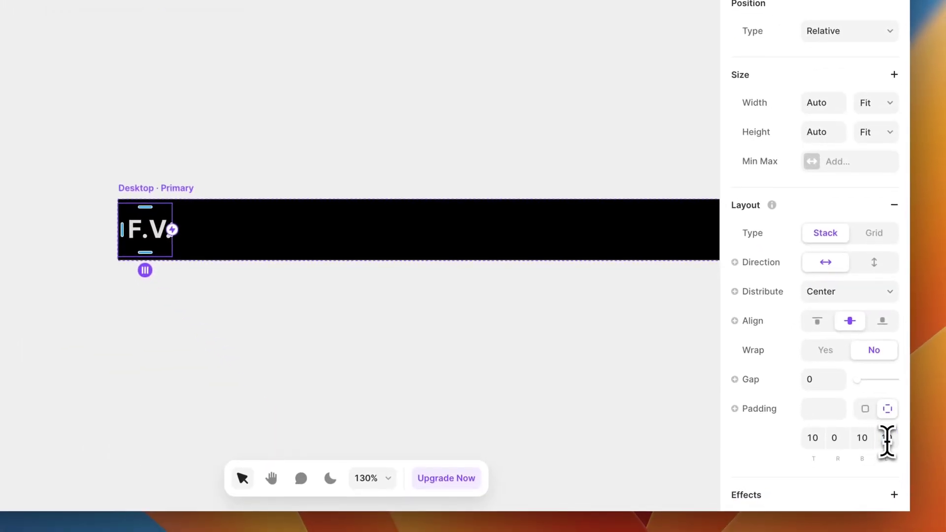
key("Return")
left_click(484, 168)
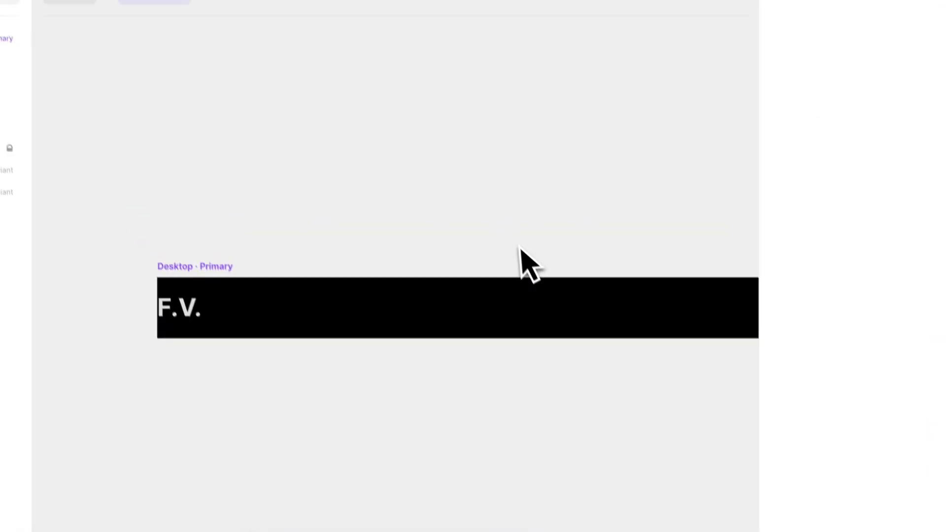
Delete the Updates link from the Desktop variant of the navigation bar.
scroll(479, 168, "down", 3)
scroll(478, 168, "right", 5)
scroll(526, 267, "right", 4)
scroll(526, 267, "down", 2)
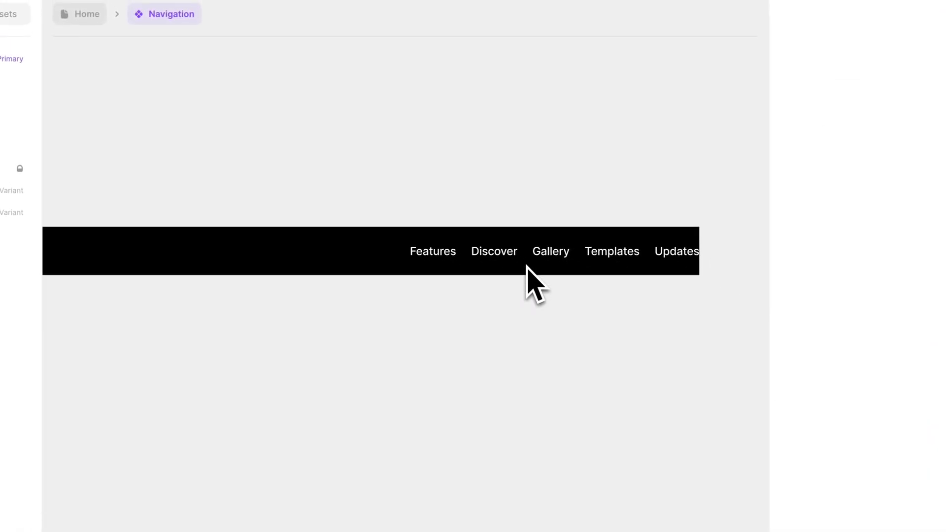
left_click(664, 255)
key("Delete")
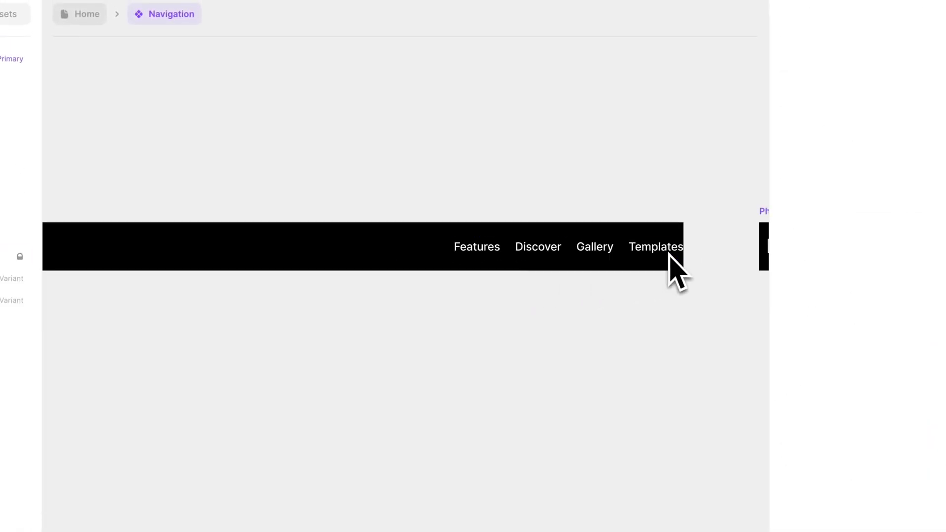
Rename the Features and Discover links in the Desktop variant of the navigation bar to Portfolio and Process.
double_click(473, 251)
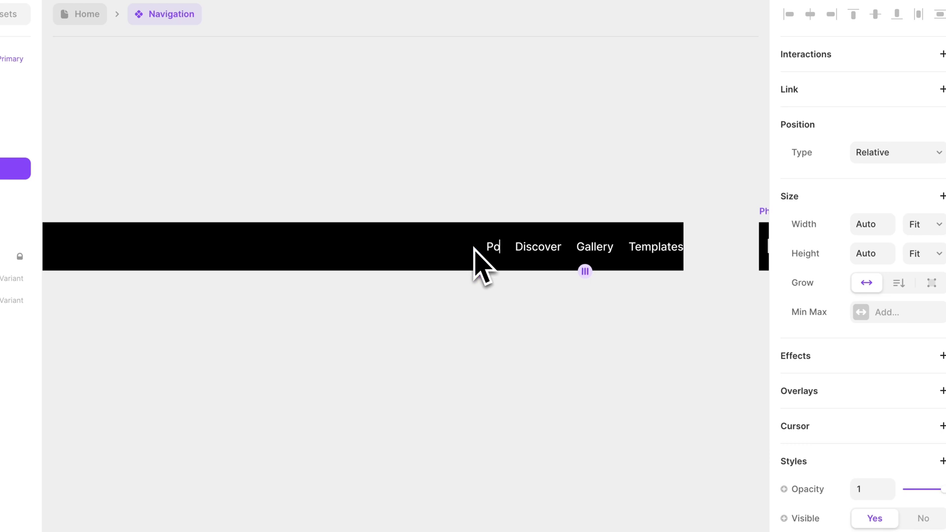
left_click(525, 246)
double_click(530, 247)
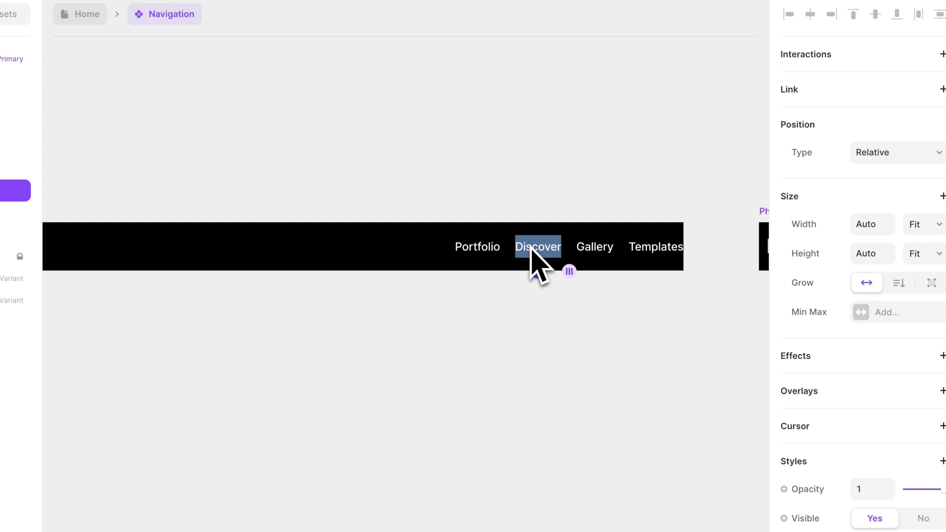
type("Process")
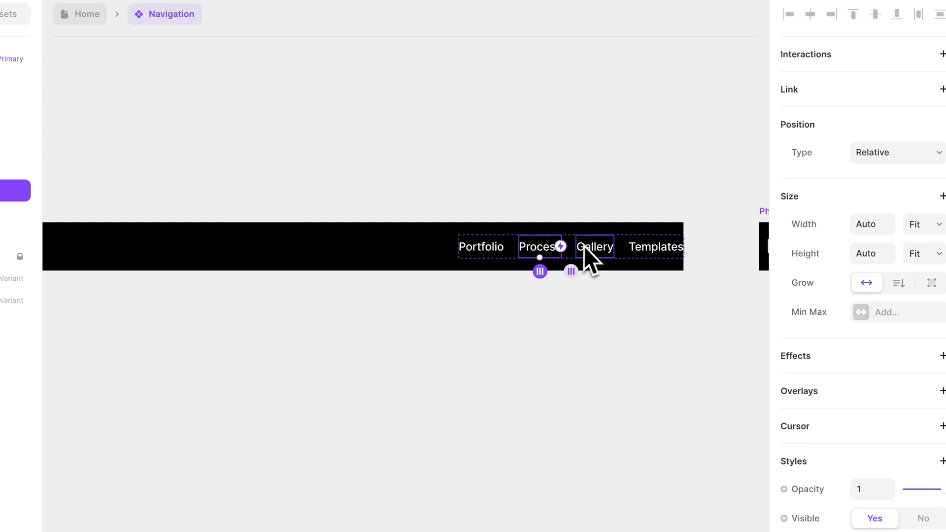
Rename the Gallery and Templates links in the Desktop variant to Testimonials and About.
double_click(594, 247)
type("Test")
type("imonia")
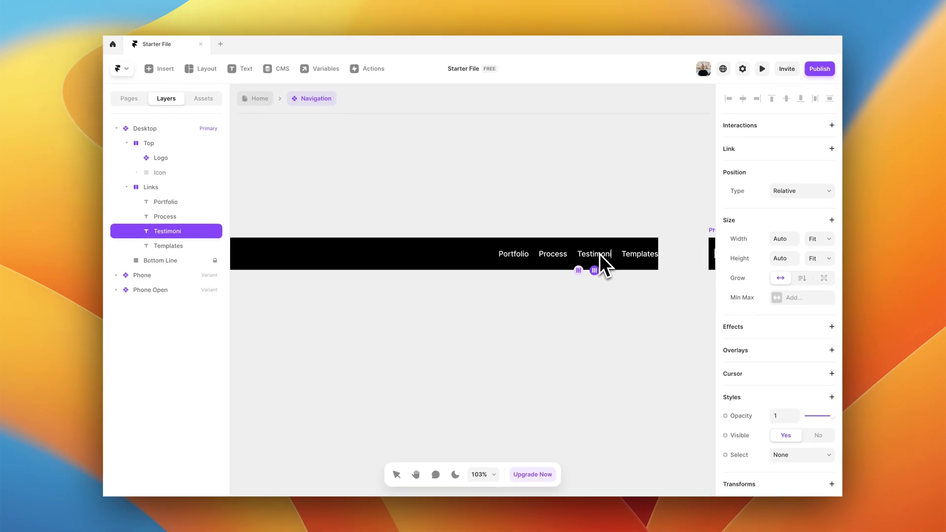
type("ls")
left_click(637, 259)
left_click(646, 259)
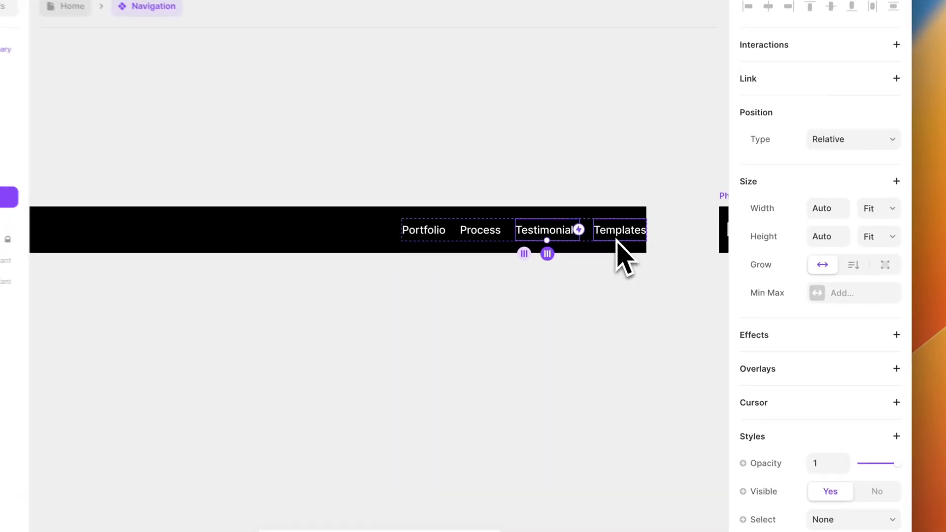
double_click(629, 235)
type("About")
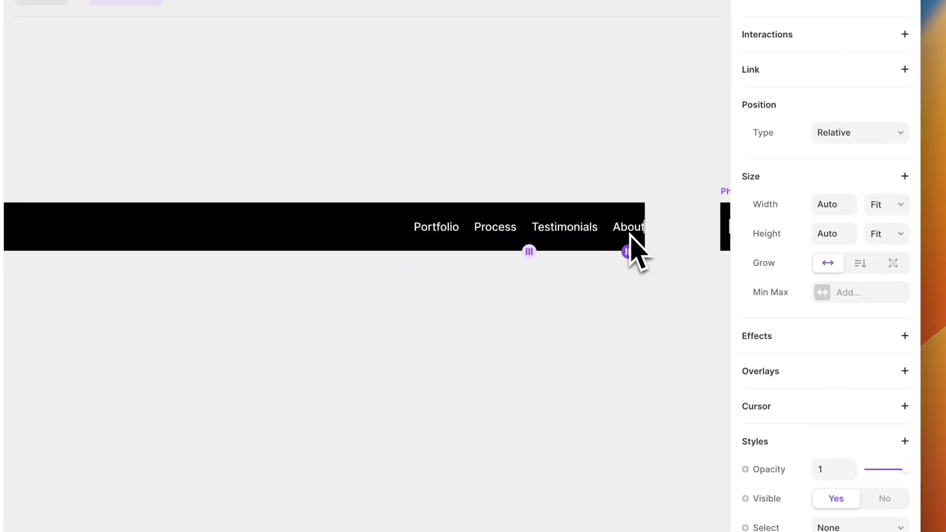
Apply the Body text style to all four links in the Desktop variant of the navigation bar.
left_click_drag(438, 235, 599, 238)
scroll(882, 380, "down", 8)
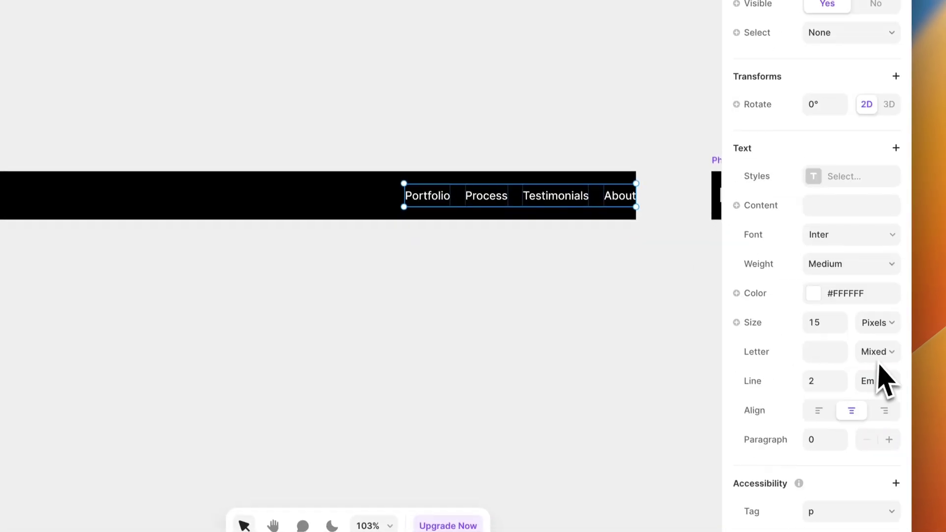
left_click(837, 172)
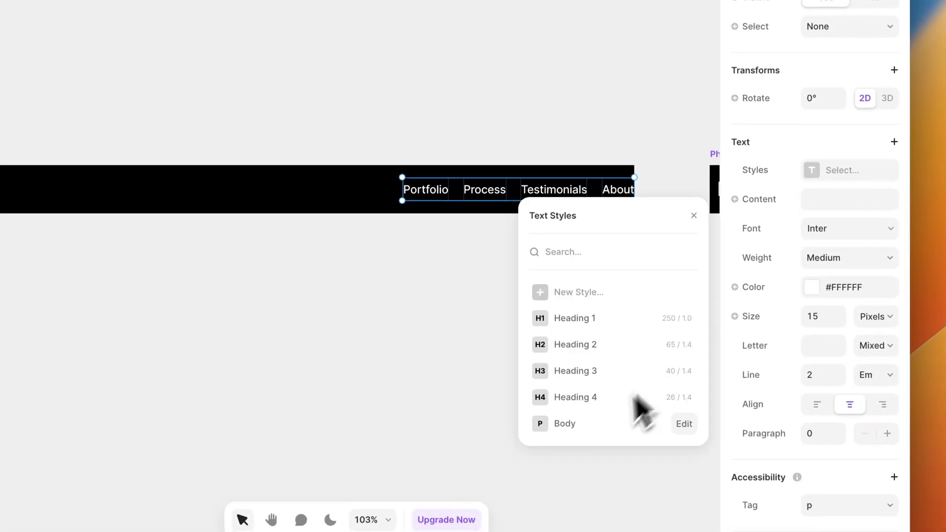
left_click(596, 426)
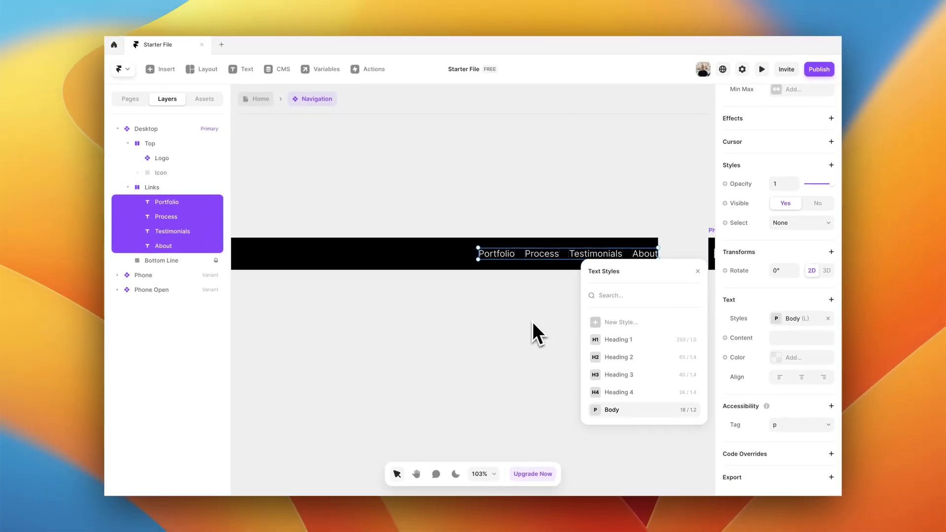
left_click(532, 323)
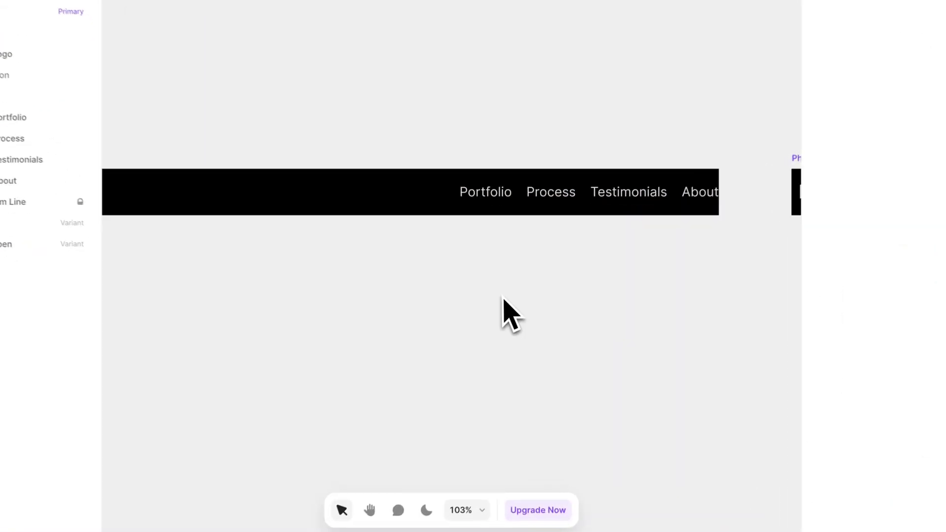
Remove the black fill from the Navigation component's Desktop variant and return to the Home page.
scroll(573, 377, "down", 5, "ctrl")
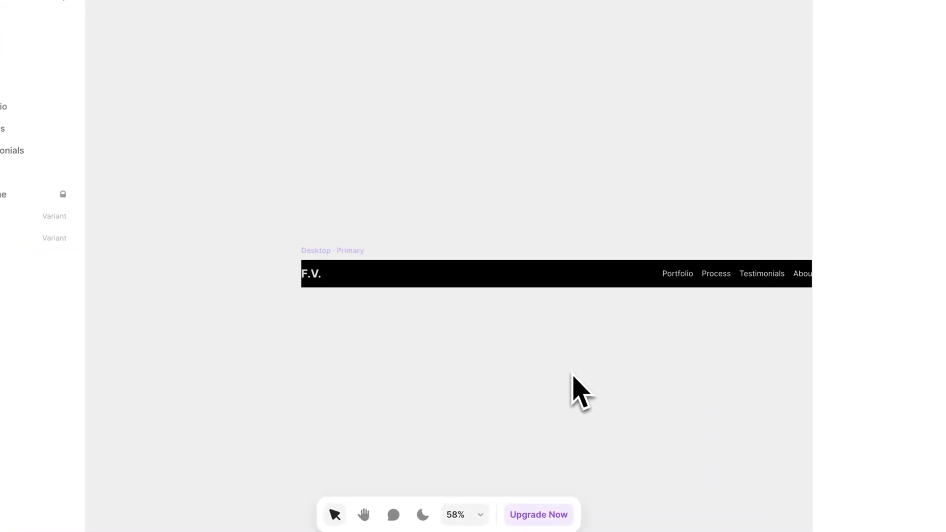
left_click(357, 249)
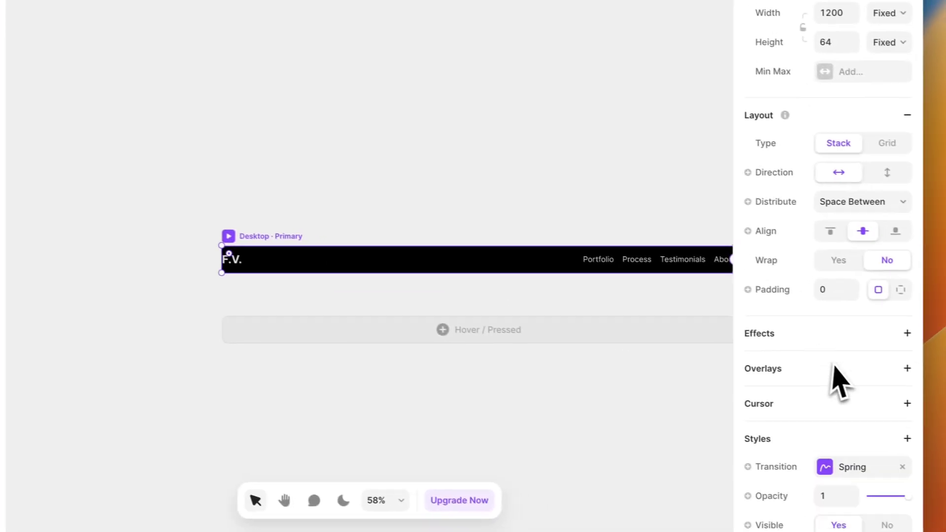
scroll(837, 379, "down", 3)
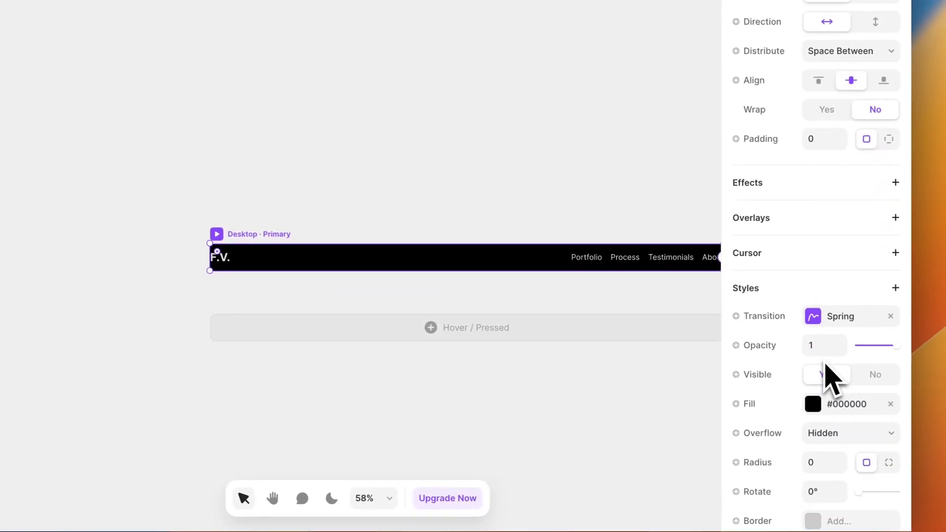
left_click(898, 406)
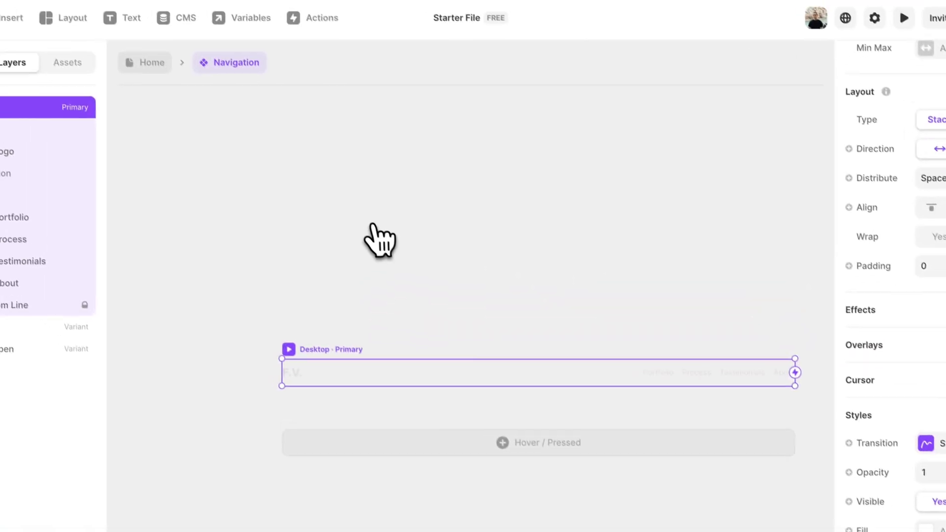
left_click(162, 73)
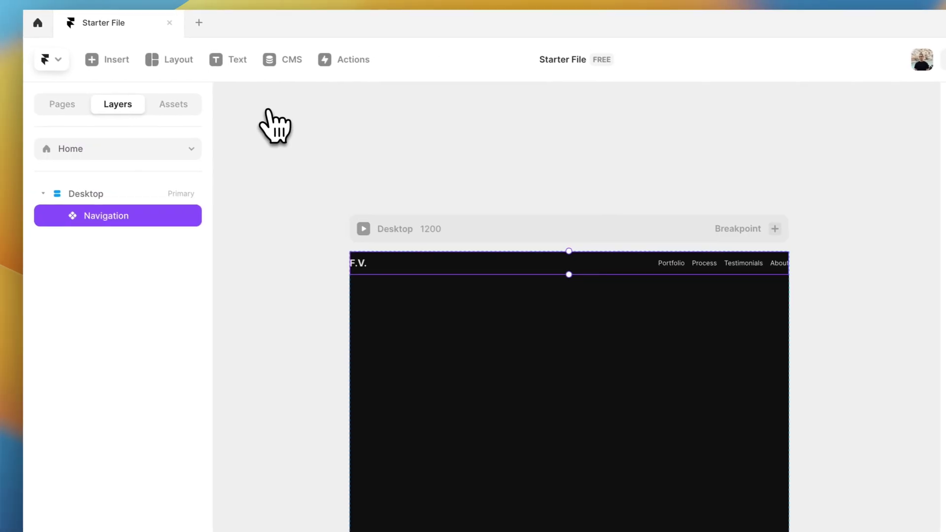
Remove the Bottom Line layer from the Navigation component's Desktop variant and go back to the Home page.
left_click(195, 265)
scroll(363, 281, "up", 3)
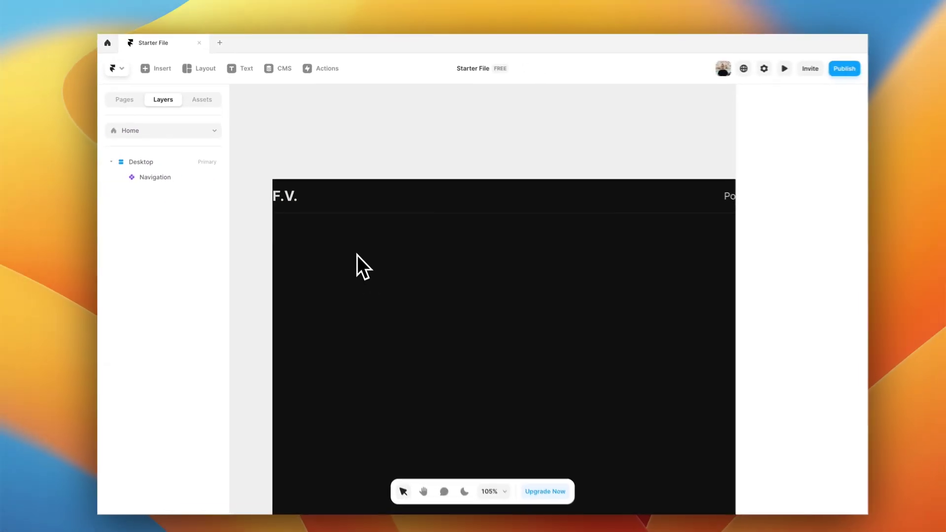
scroll(350, 245, "up", 1)
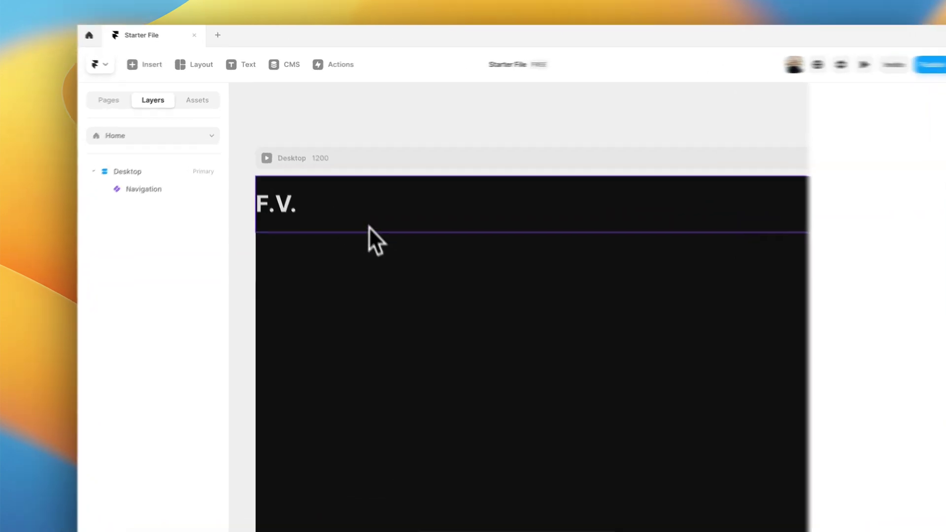
double_click(359, 203)
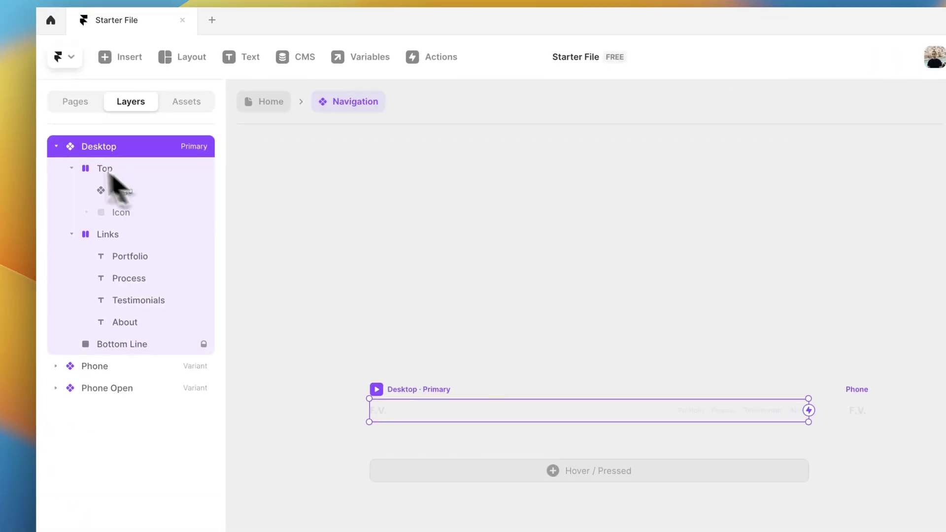
left_click(72, 168)
left_click(72, 190)
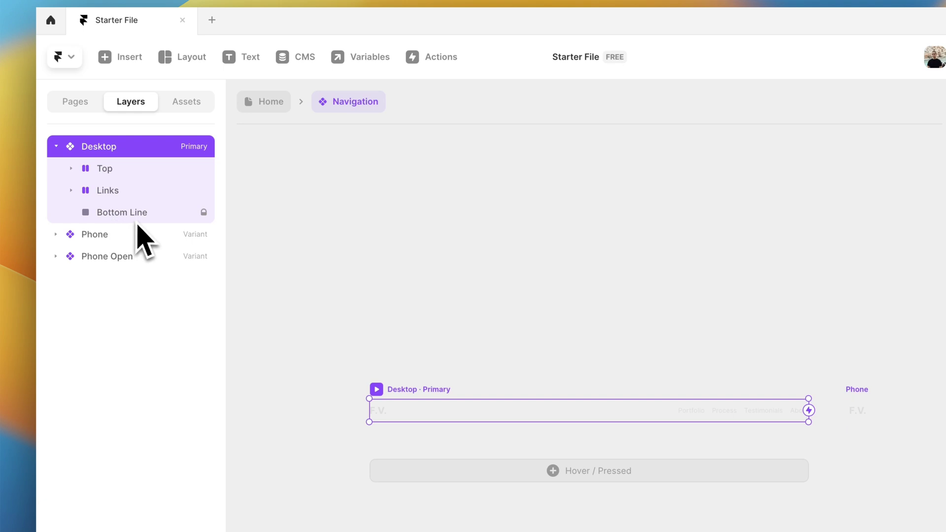
left_click(161, 217)
left_click(268, 103)
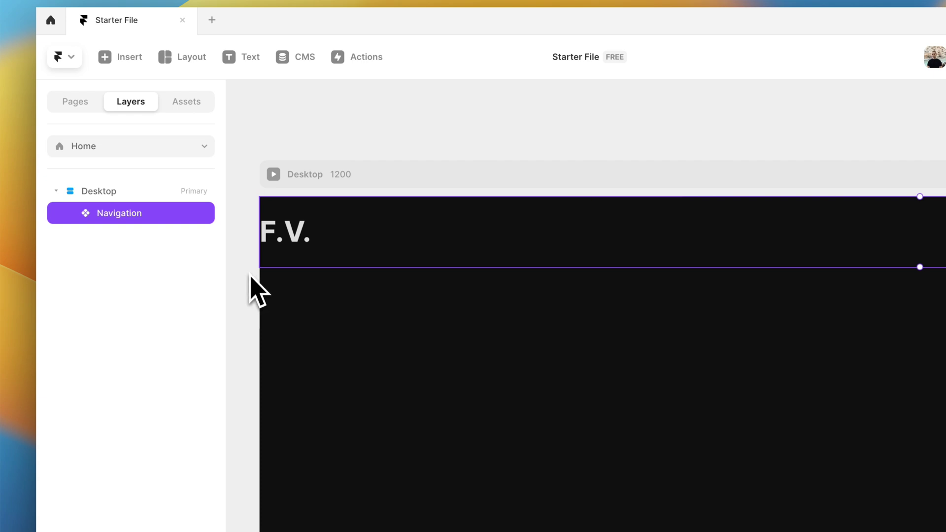
left_click(251, 290)
scroll(251, 290, "down", 5)
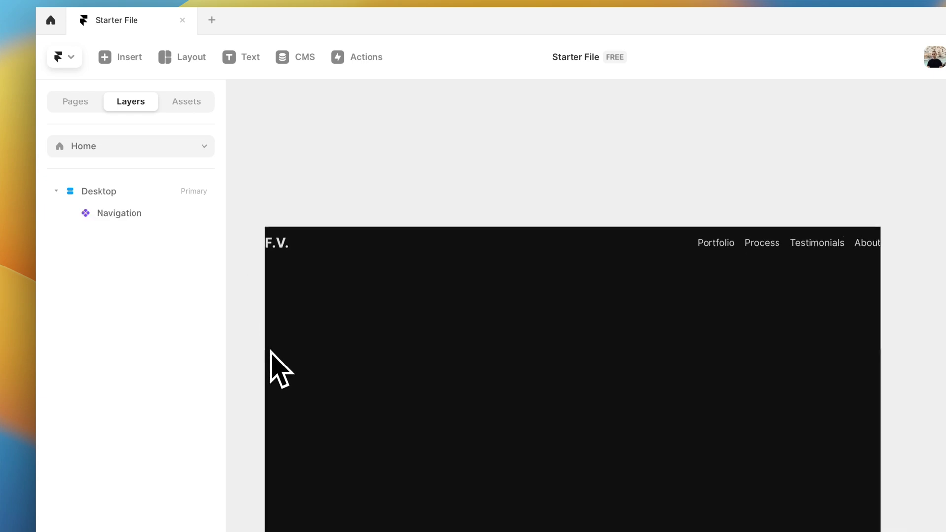
scroll(271, 351, "up", 1)
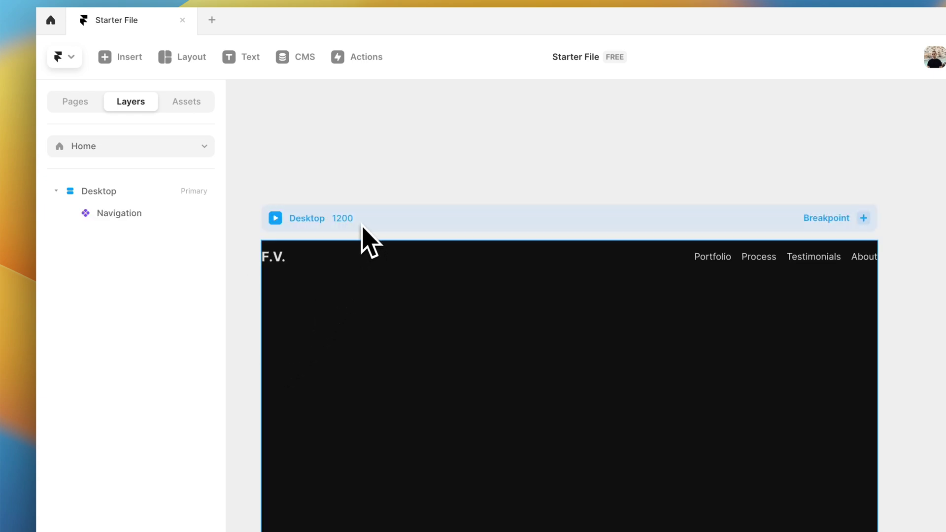
Give the Home page's Desktop breakpoint individual side padding, with 40 on the left and right and 0 on the top and bottom.
left_click(362, 226)
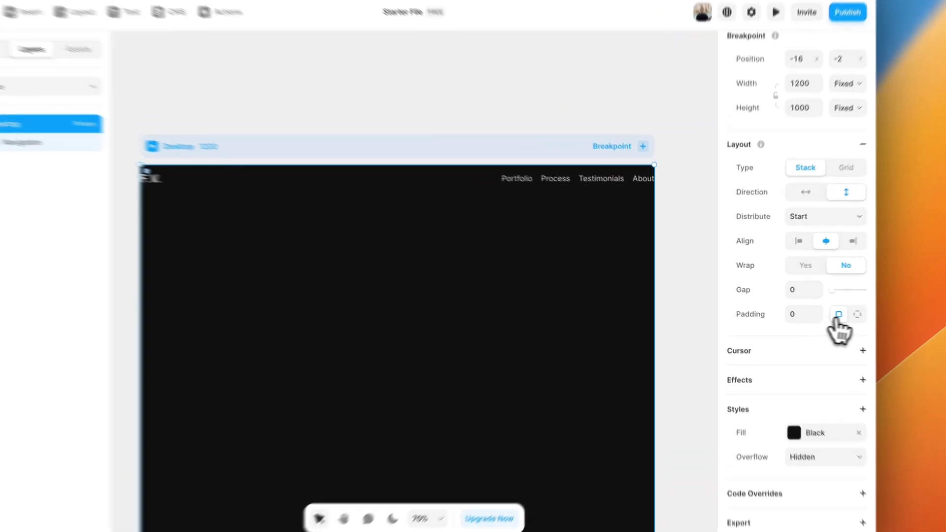
left_click(837, 315)
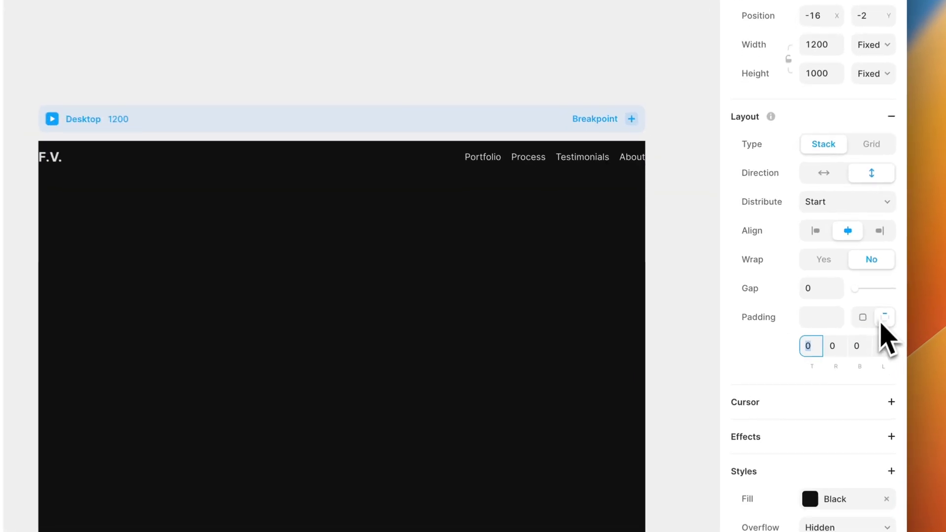
left_click(814, 337)
type("4")
key("Tab")
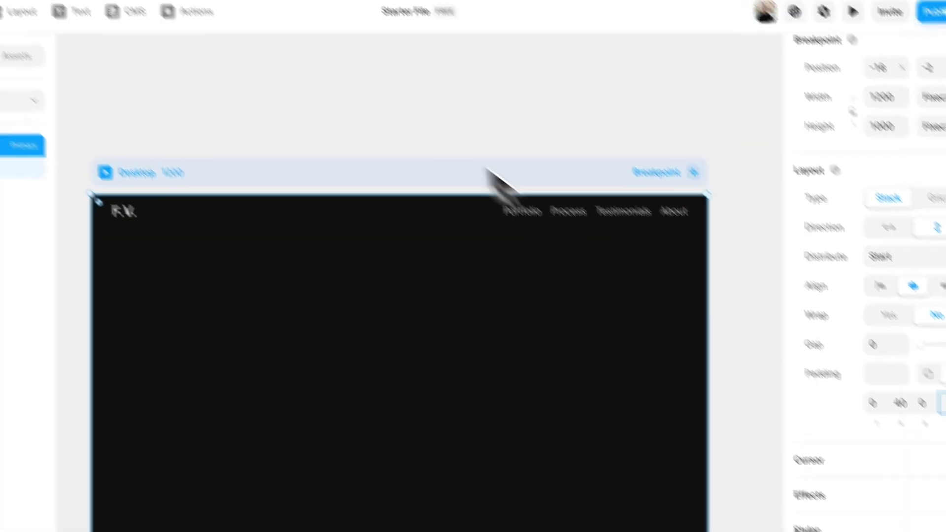
left_click(306, 31)
scroll(275, 137, "down", 3)
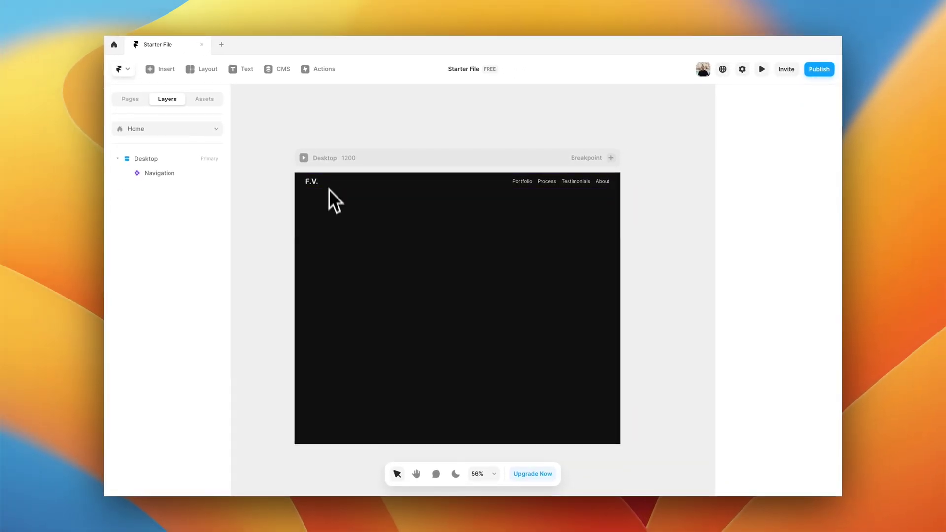
Draw a frame about 850 by 539 below the navigation bar in the Desktop breakpoint and set its width to Fill.
scroll(330, 207, "down", 1)
left_click(331, 226)
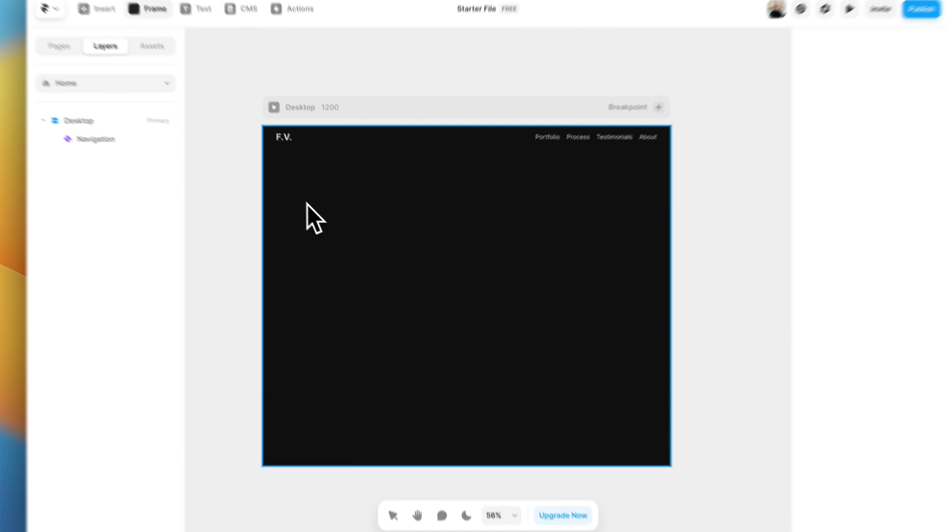
left_click_drag(293, 193, 532, 329)
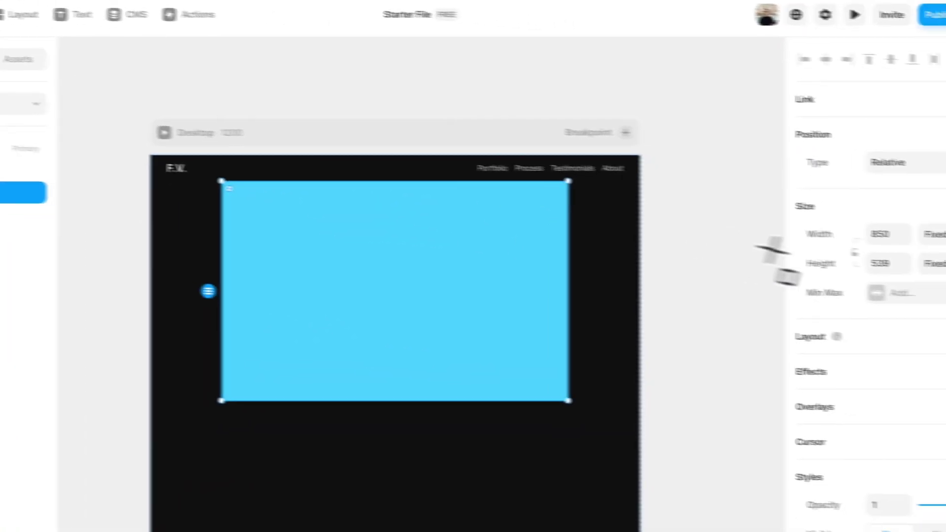
left_click(930, 232)
left_click(867, 259)
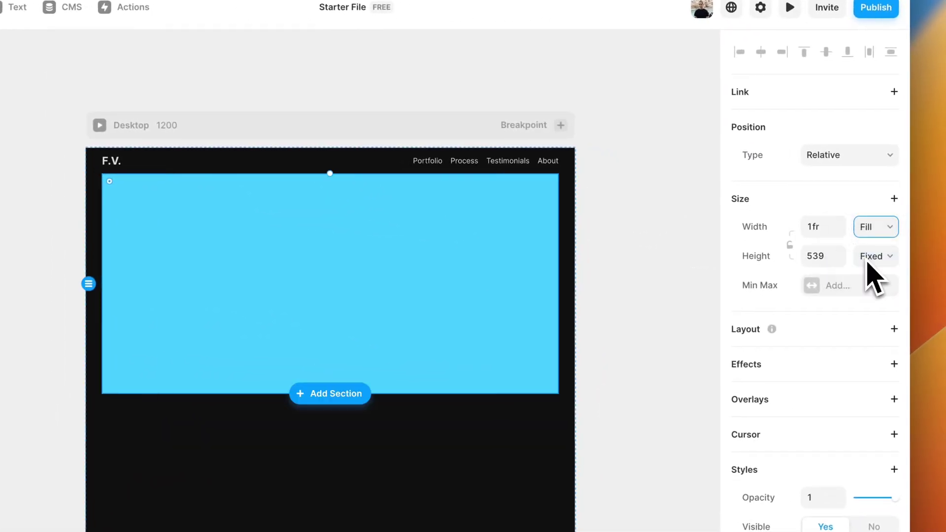
Set the new blue frame's fixed height to 3000.
left_click(820, 260)
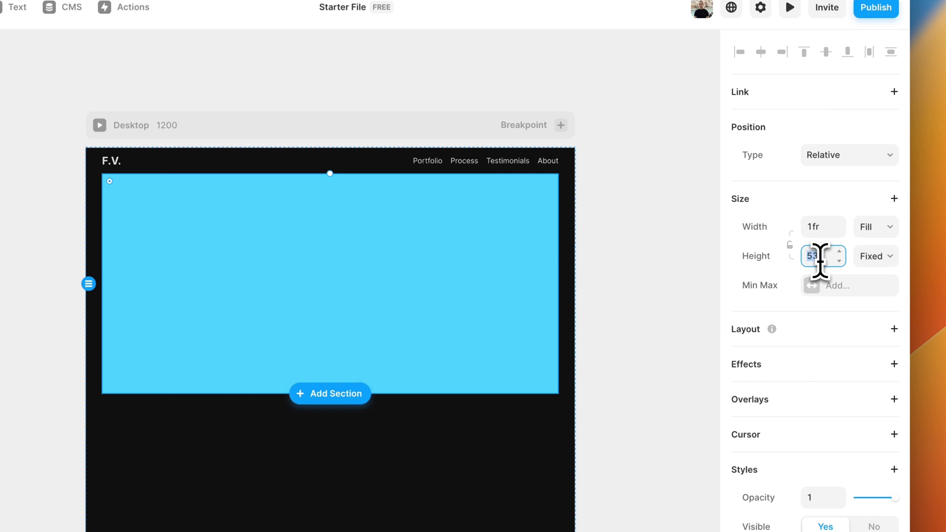
type("3000")
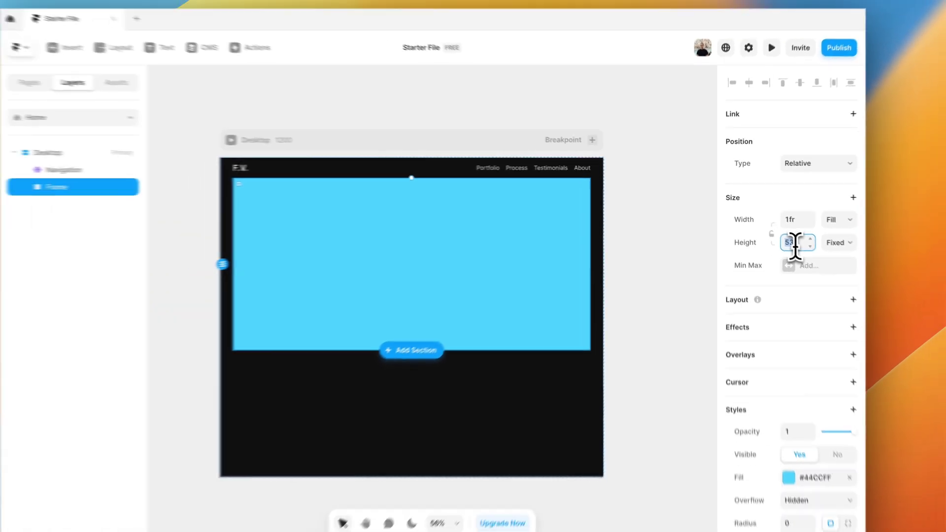
key("Return")
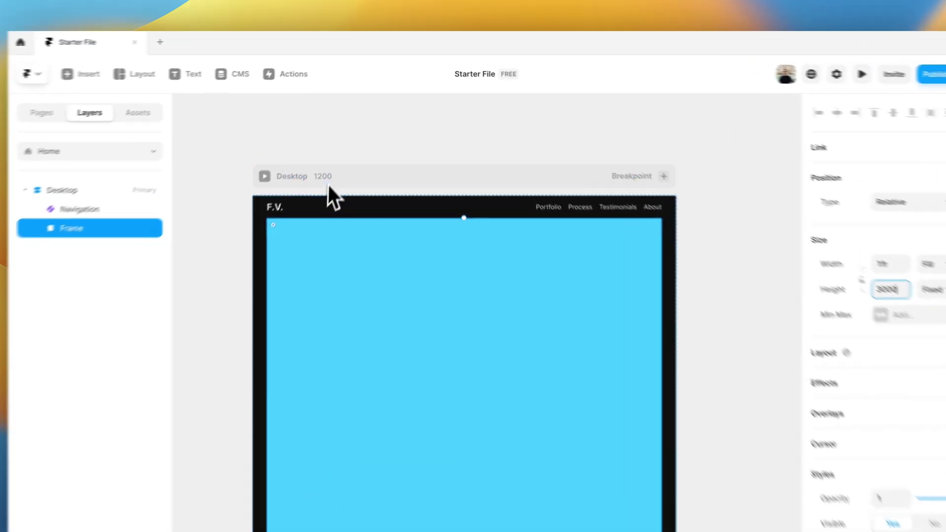
Set the Desktop breakpoint's height to Fit Content.
left_click(334, 149)
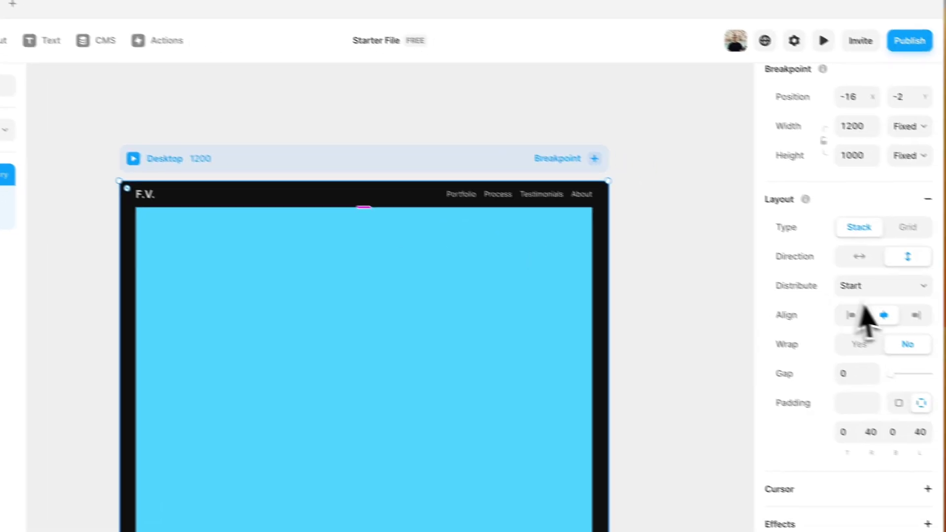
left_click(875, 183)
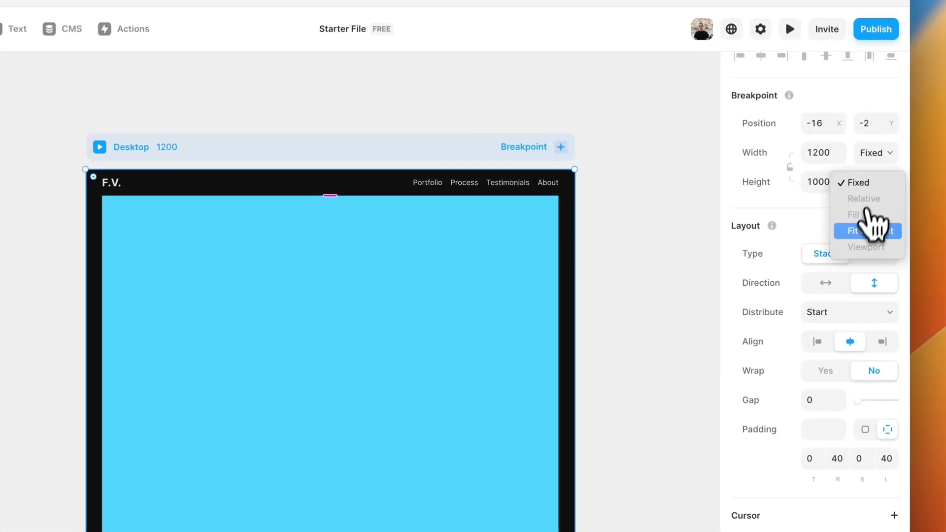
left_click(861, 232)
left_click(644, 250)
scroll(633, 283, "down", 2)
scroll(634, 291, "down", 2)
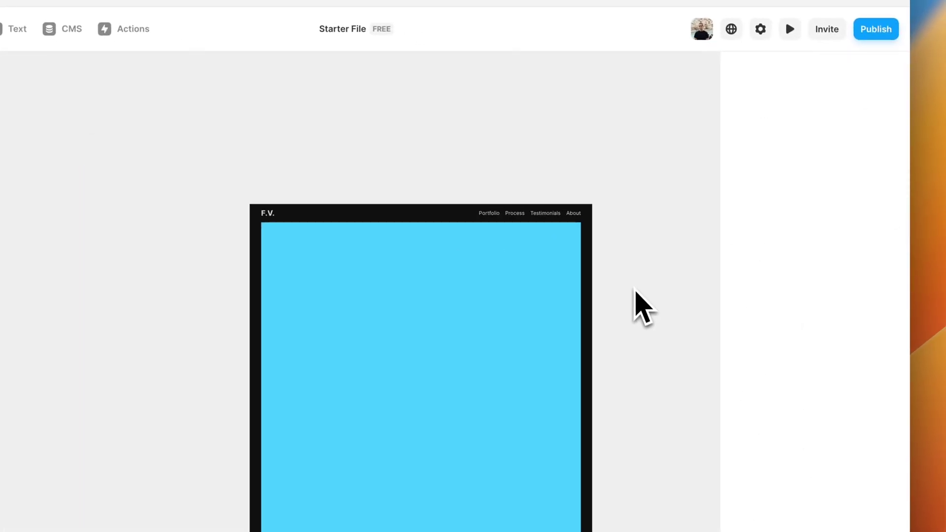
Rename the blue frame inside the Desktop breakpoint as Main.
scroll(634, 291, "down", 5)
double_click(125, 172)
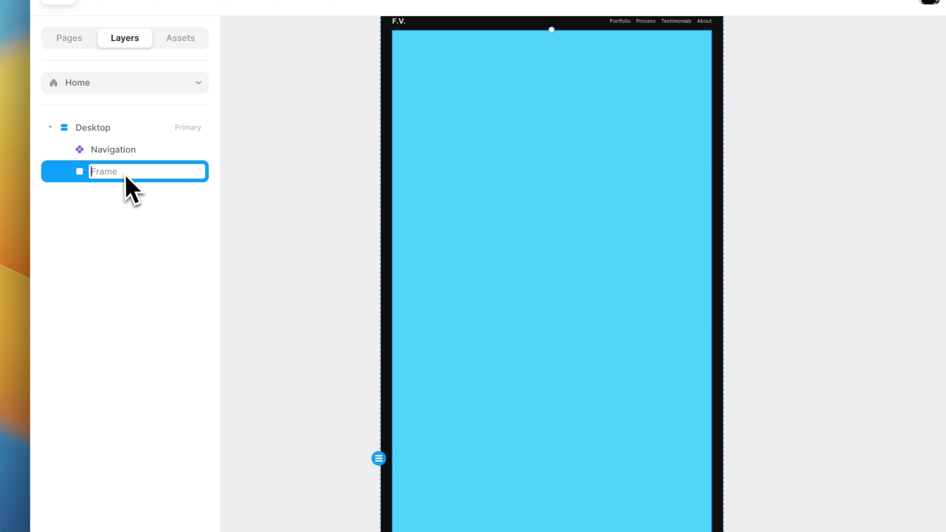
type("Main")
key("Return")
left_click(323, 182)
Draw a frame about 377 by 59 near the bottom of the Desktop breakpoint and place it below Main in the layer order.
scroll(330, 181, "down", 3)
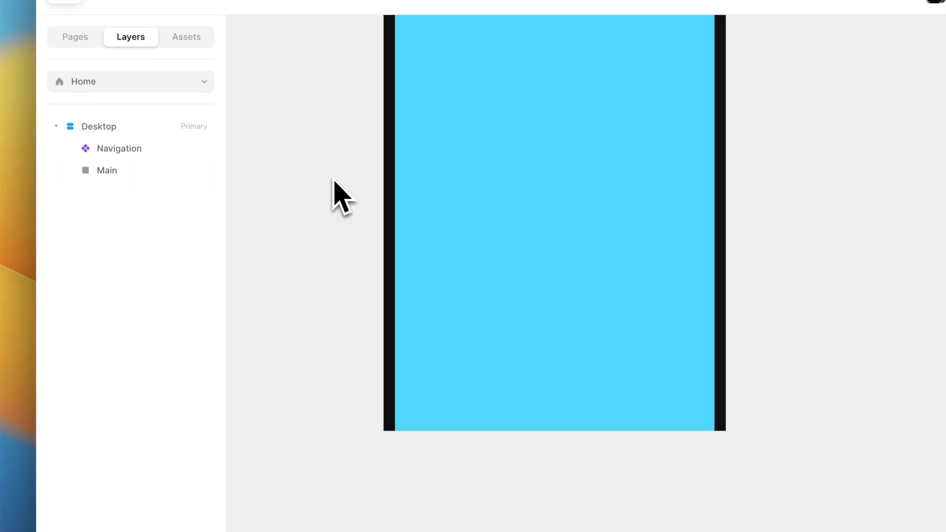
key("f")
left_click_drag(394, 410, 503, 427)
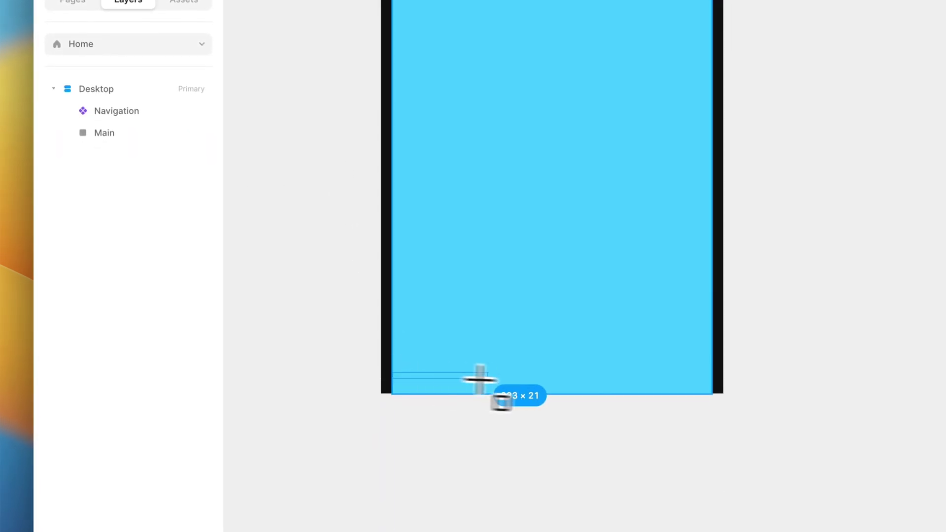
left_click_drag(501, 390, 501, 390)
left_click_drag(123, 154, 121, 132)
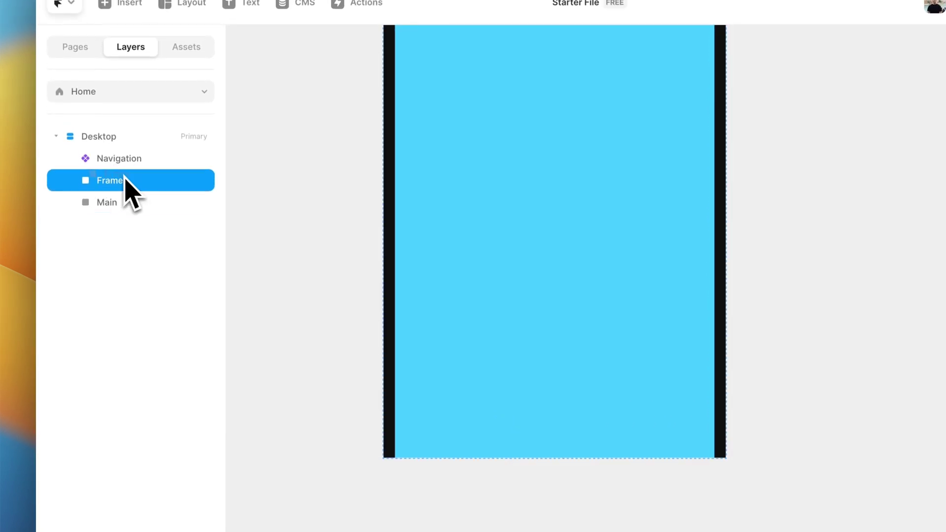
left_click_drag(100, 188, 99, 209)
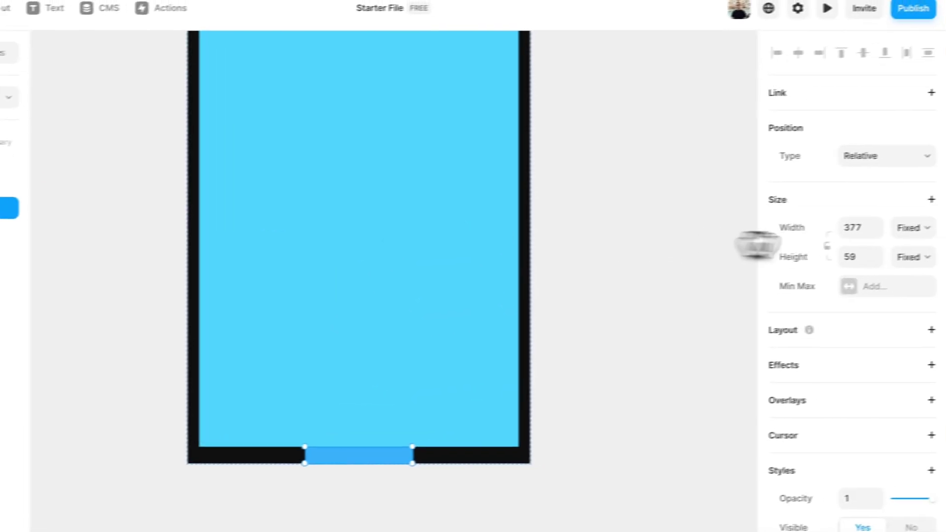
Set the new bottom frame's width to Fill and increase its fixed height.
left_click(913, 227)
left_click(903, 260)
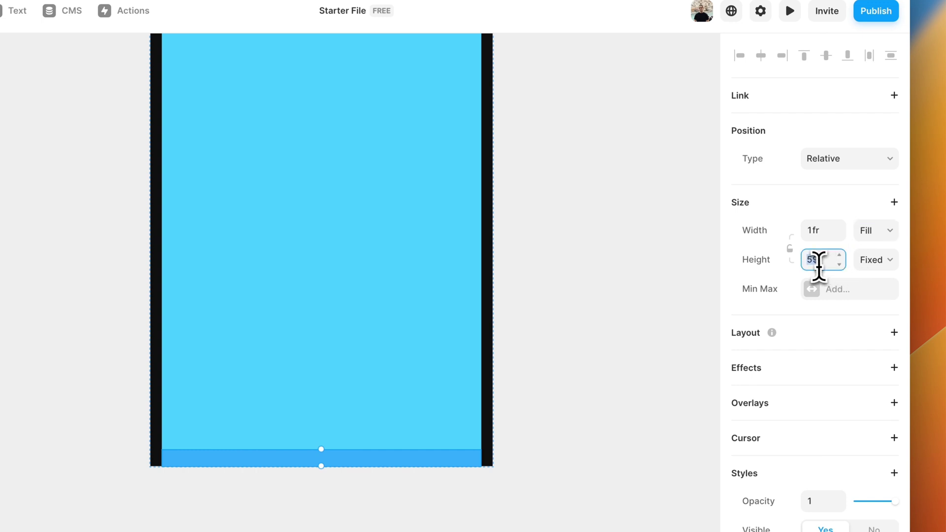
type("0")
key("Return")
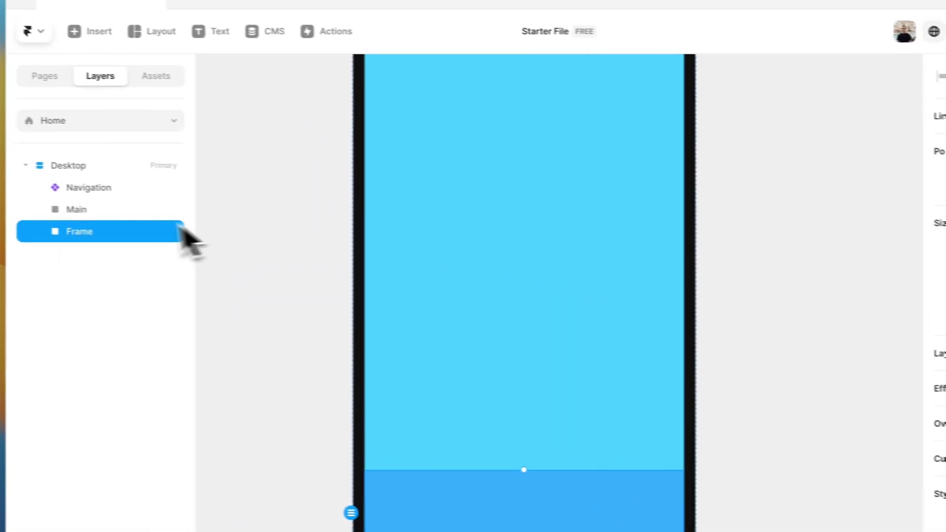
Rename the frame below Main as Footer.
double_click(0, 212)
type("F")
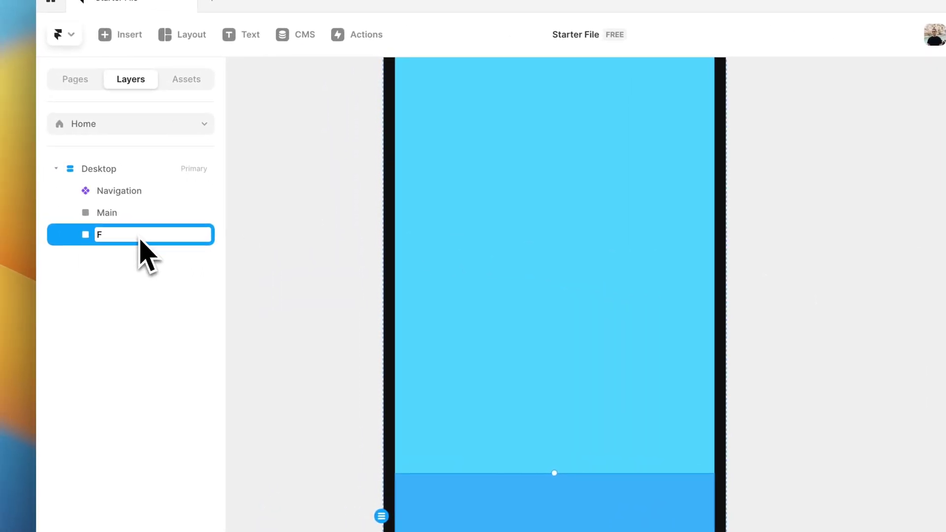
type("ooter")
key("Return")
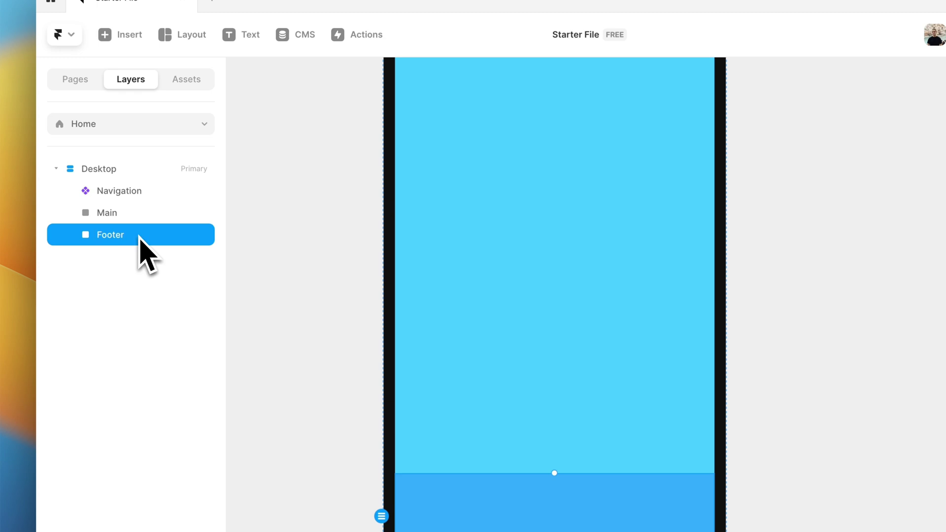
left_click(273, 259)
Add an accessibility tag to the Main frame and set it to main.
scroll(281, 261, "up", 3)
scroll(282, 263, "down", 3)
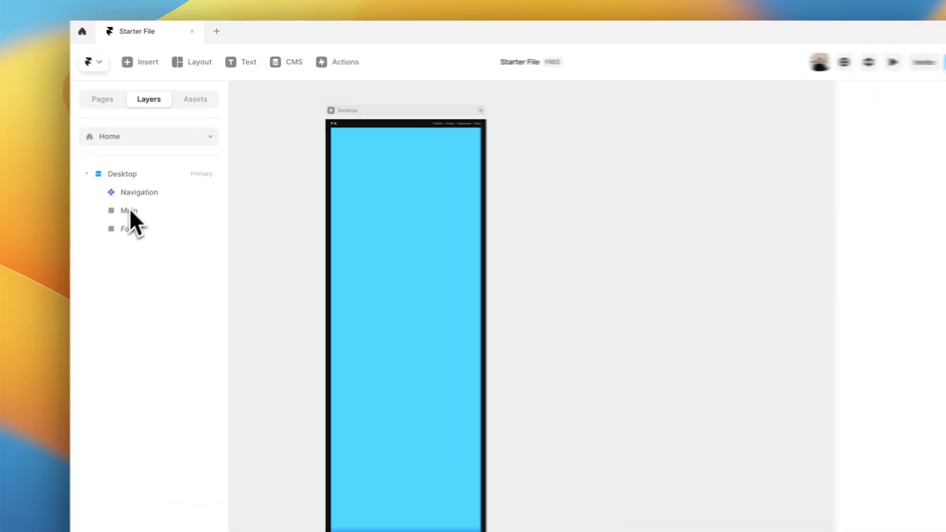
left_click(151, 188)
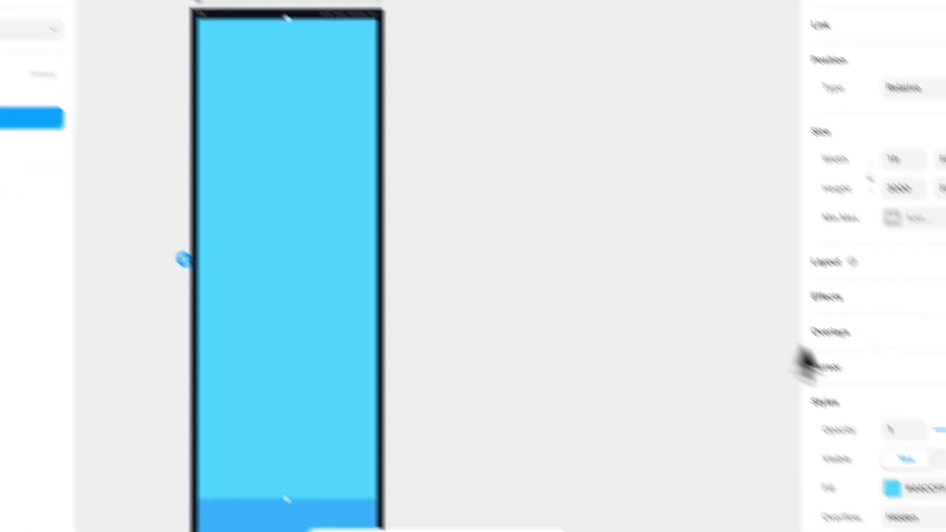
scroll(805, 362, "down", 5)
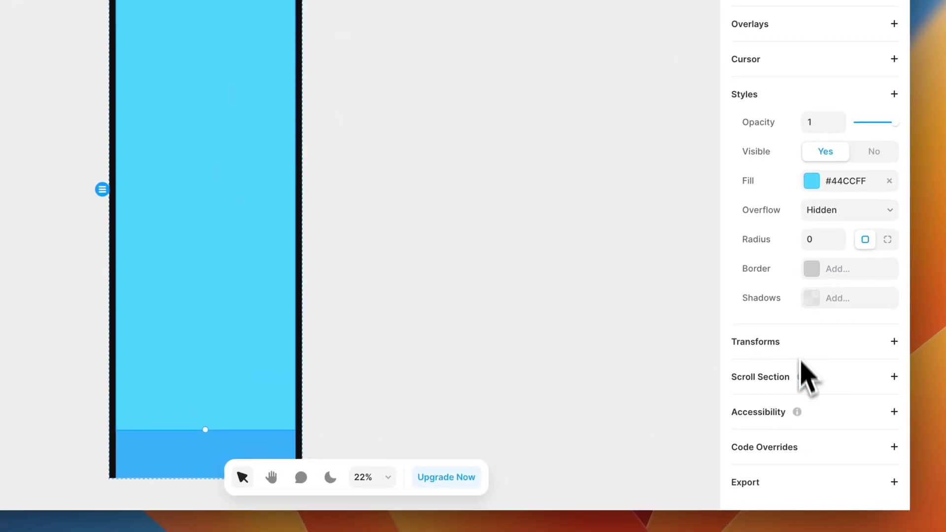
left_click(893, 413)
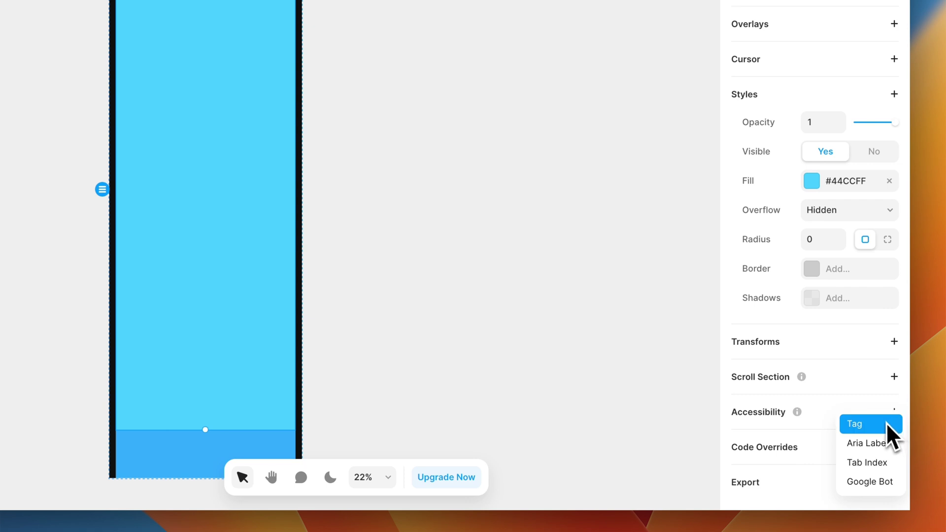
left_click(887, 425)
left_click(876, 440)
scroll(857, 428, "down", 2)
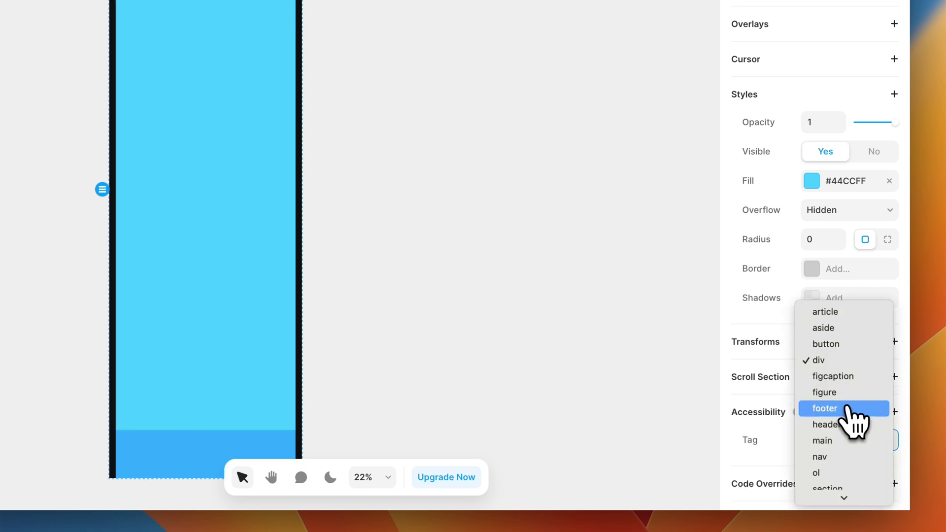
left_click(845, 442)
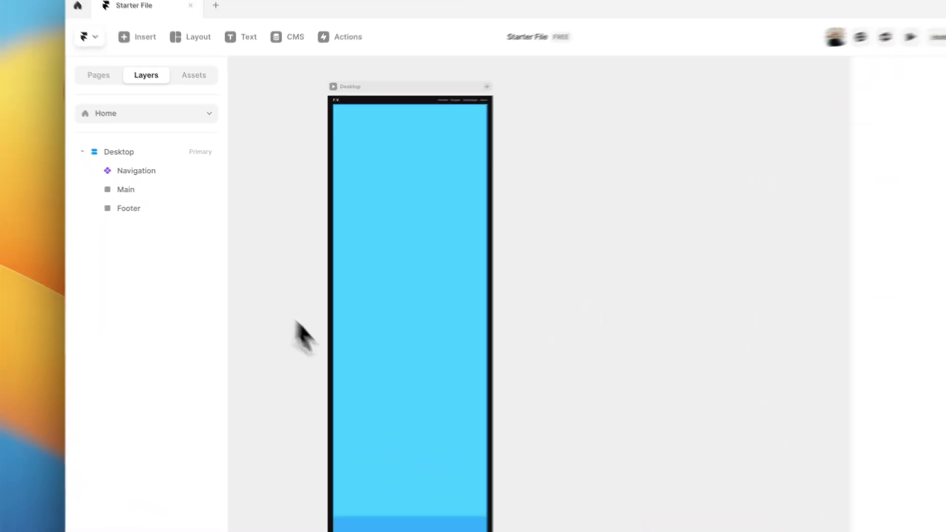
Draw a frame about 1064 by 493 inside the upper part of the Main frame.
scroll(272, 347, "down", 1)
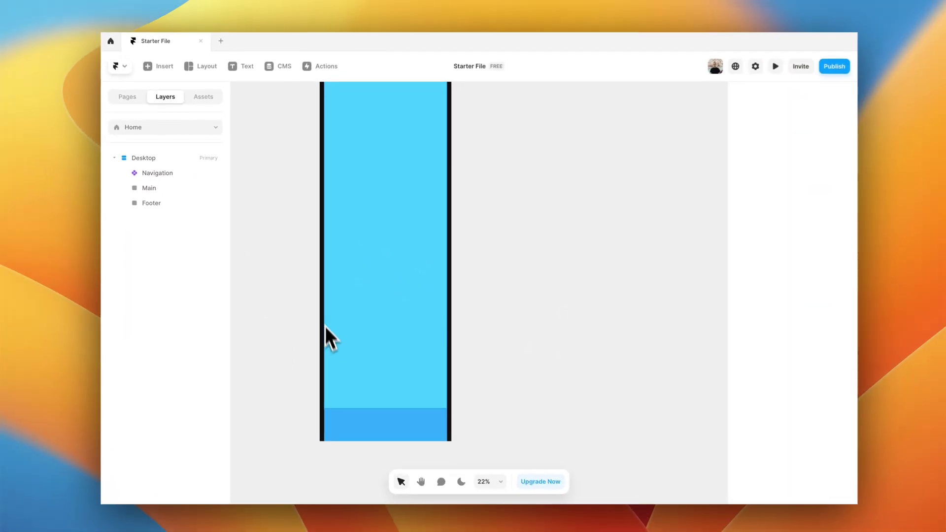
scroll(260, 300, "up", 1)
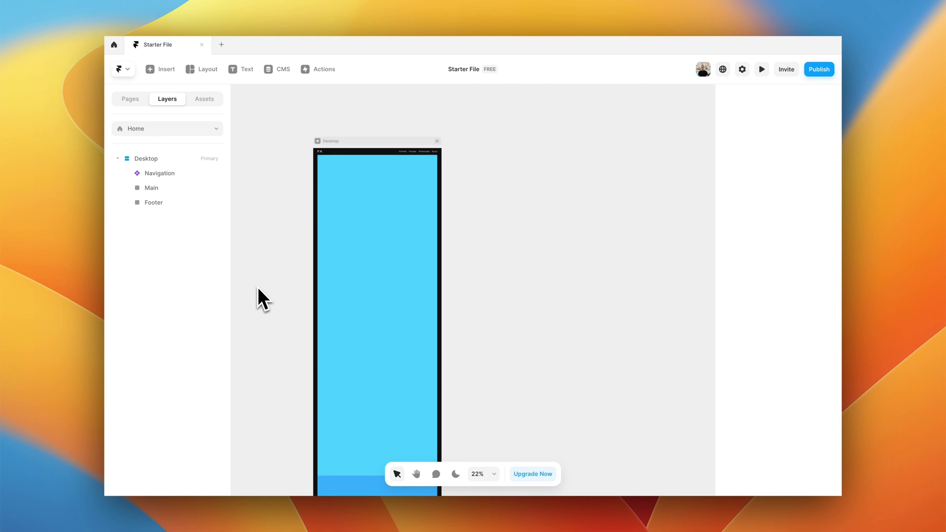
scroll(434, 282, "up", 5)
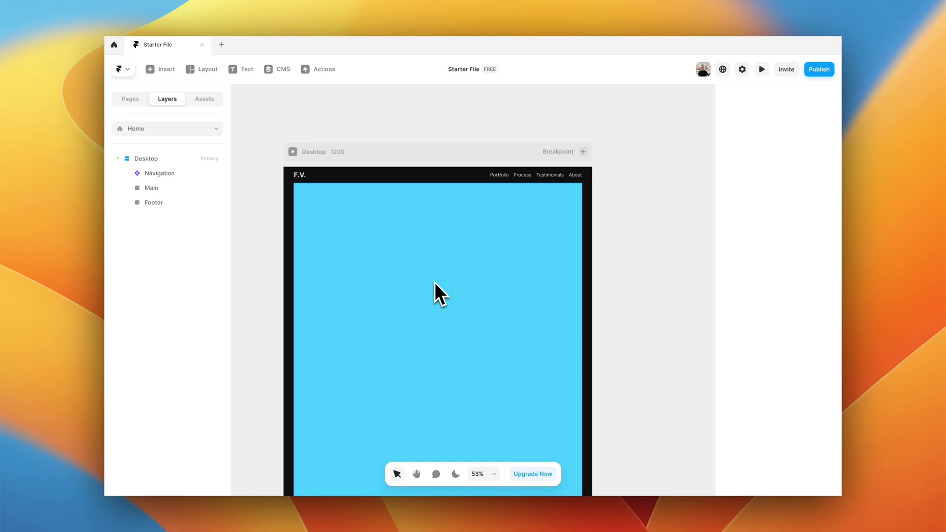
key("f")
left_click_drag(298, 200, 647, 362)
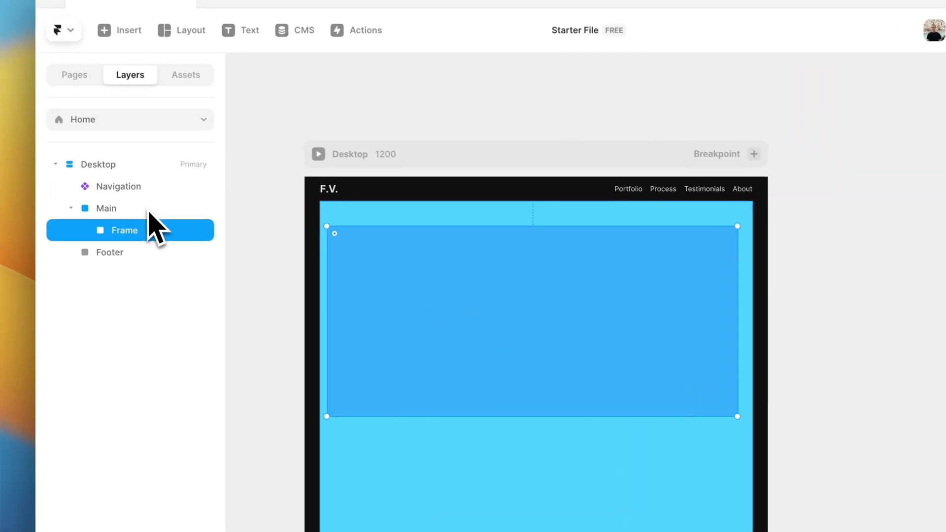
Add a vertical stack layout to the Main frame and distribute its content from Start.
left_click(123, 211)
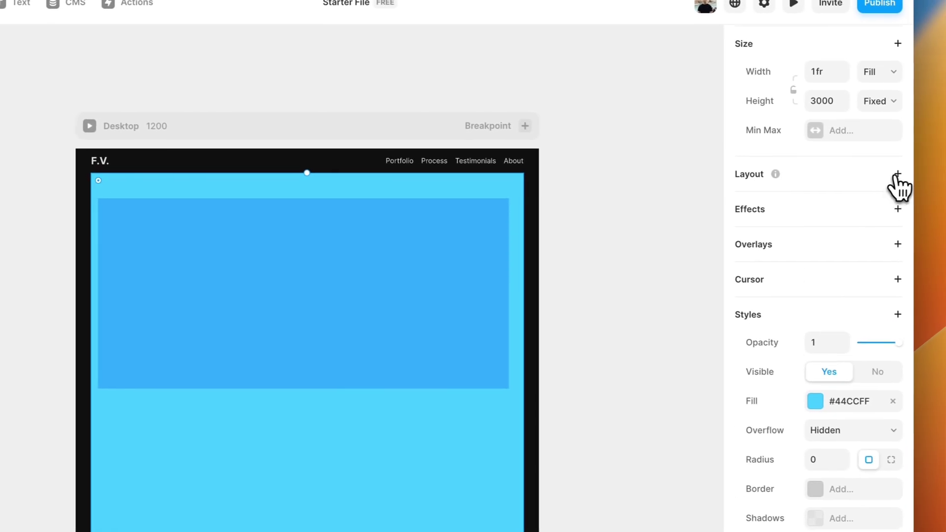
left_click(935, 177)
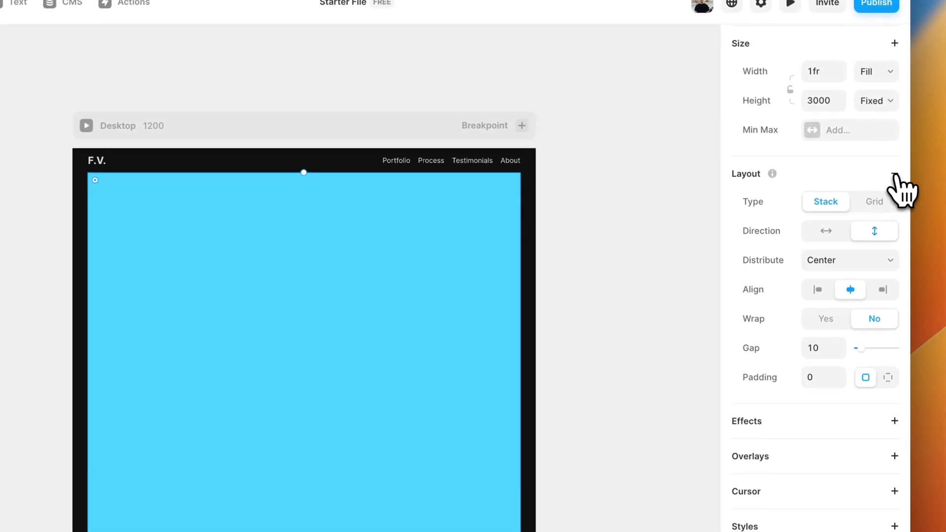
left_click(838, 263)
left_click(832, 243)
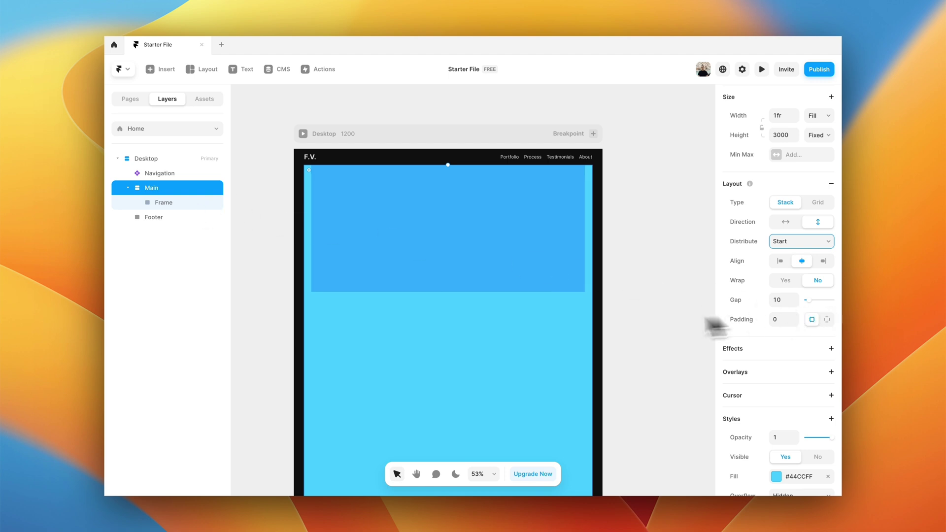
Give the Main frame a maximum width of 1300.
scroll(788, 271, "up", 1)
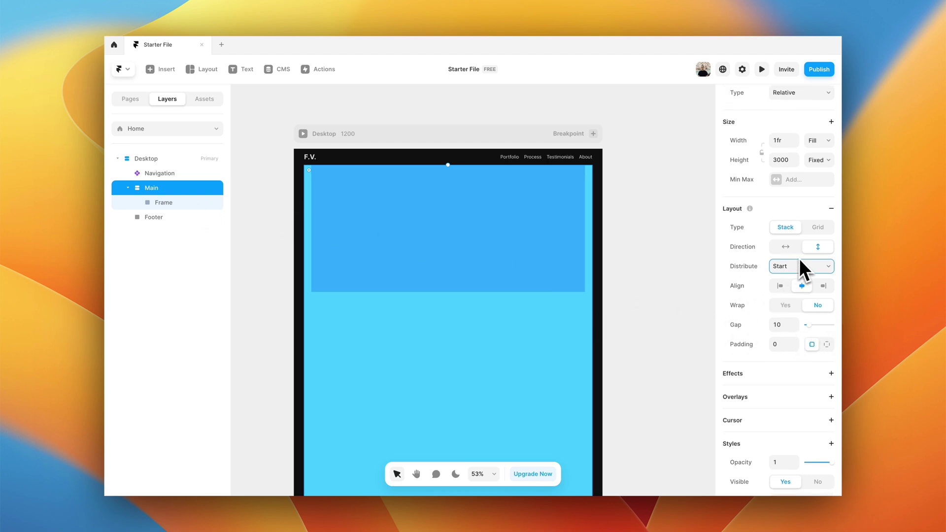
scroll(799, 258, "up", 2)
left_click(792, 229)
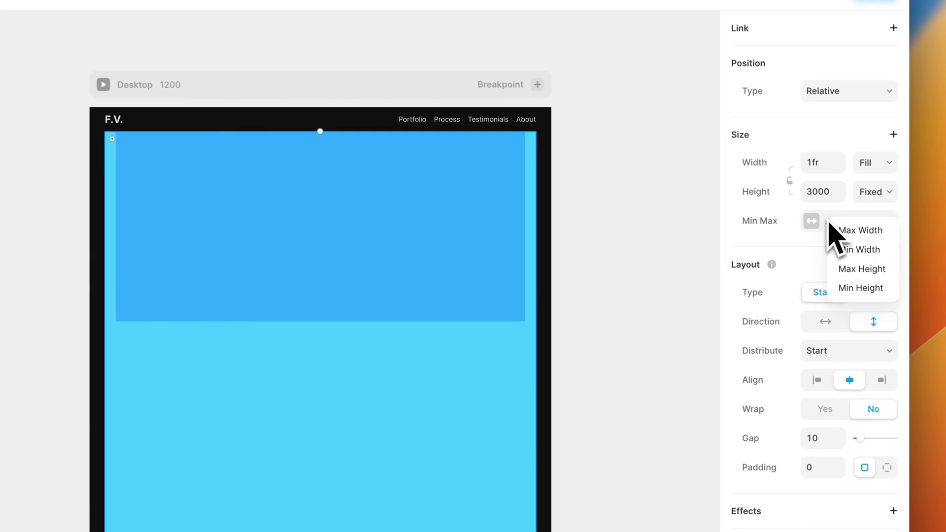
left_click(843, 229)
type("1300")
key("Return")
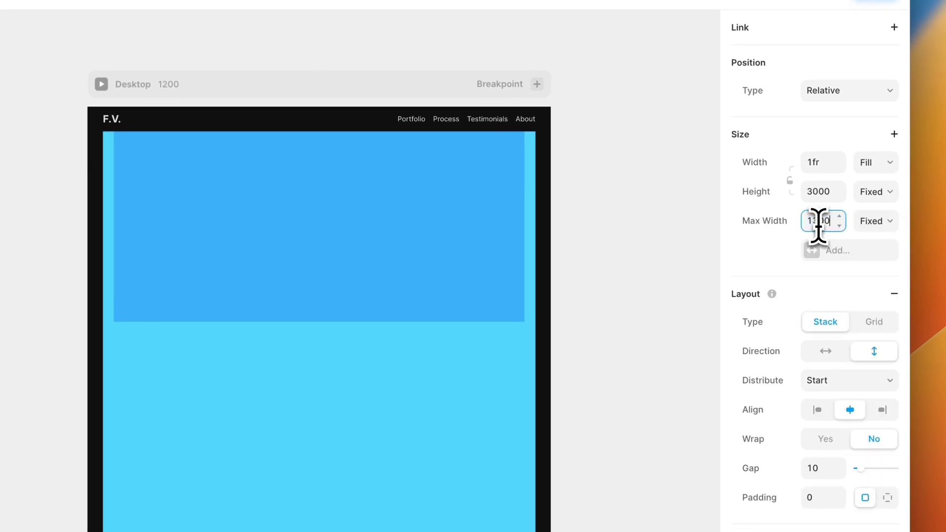
left_click(690, 235)
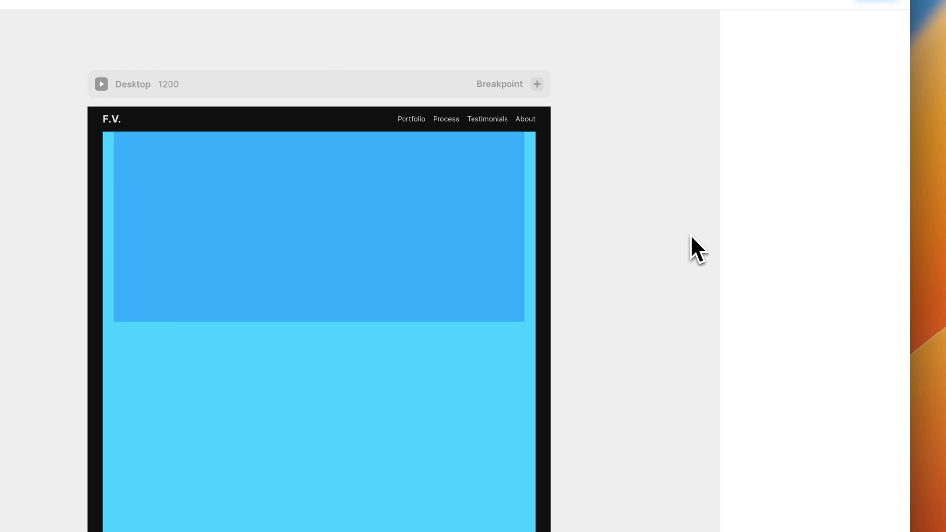
Rename the frame nested inside Main as Hero.
left_click(514, 311)
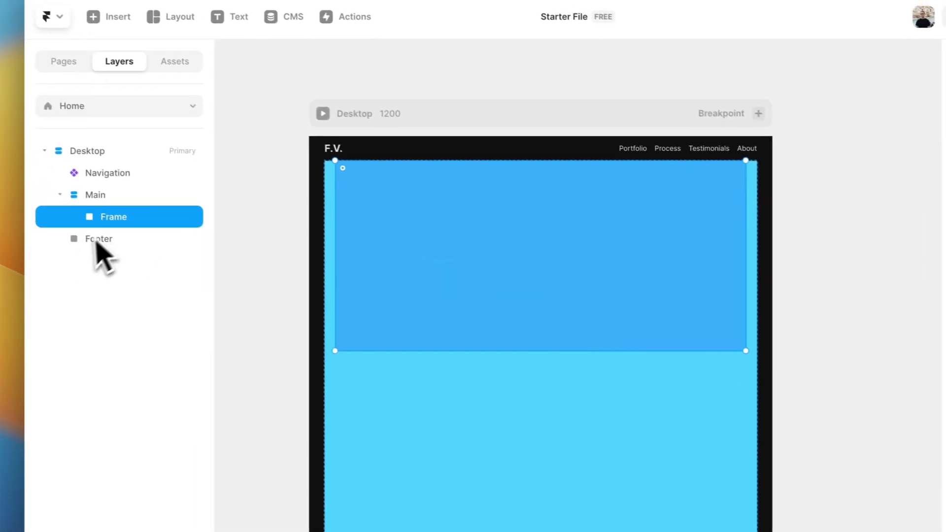
double_click(55, 194)
type("Hero")
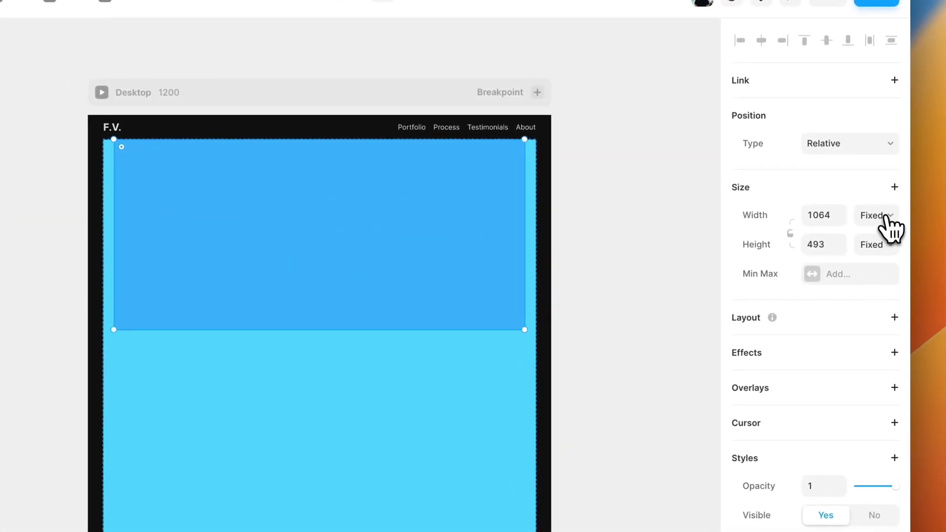
Set the Hero frame's width to Fill and its height to Viewport at 90vh.
left_click(885, 216)
left_click(882, 248)
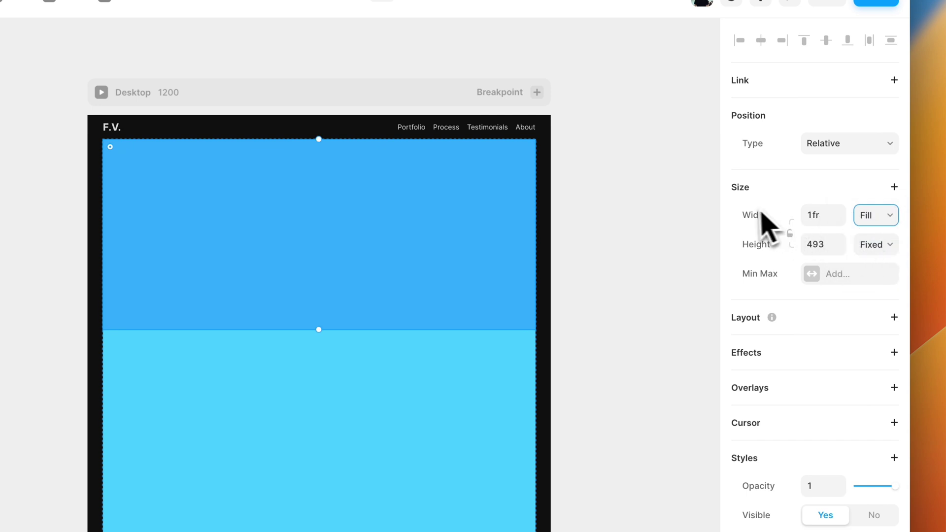
left_click(866, 249)
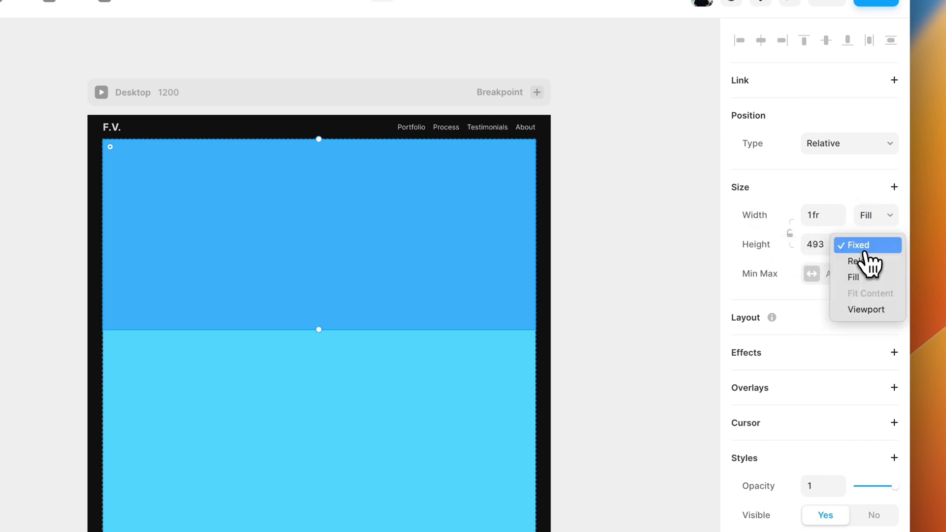
left_click(868, 311)
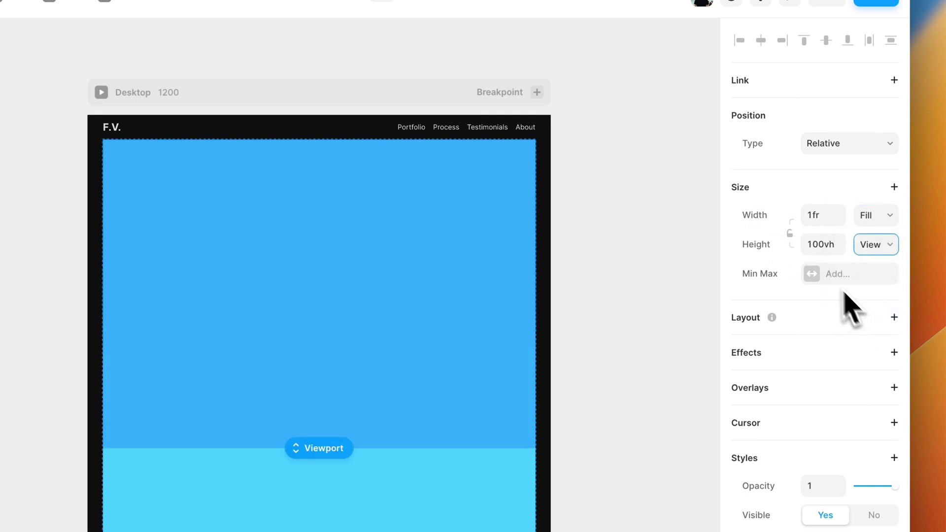
left_click(817, 253)
type("90vh")
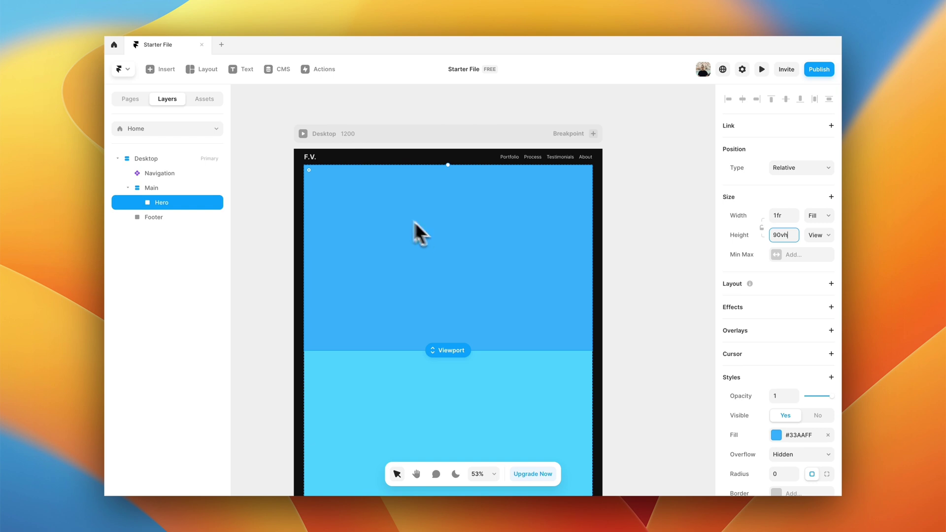
left_click(266, 178)
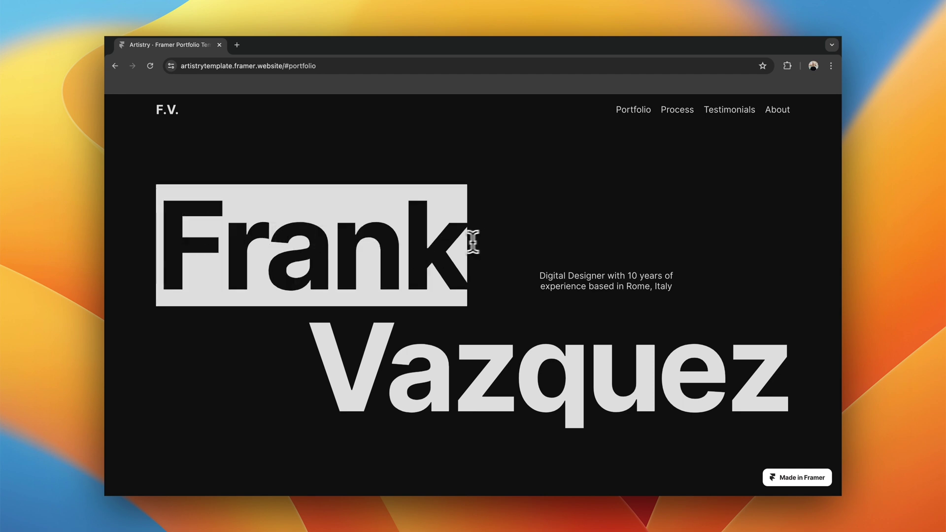
Switch to the Artistry template site in the browser and examine the hero section's large name text and short description.
left_click_drag(543, 275, 677, 291)
left_click(677, 291)
scroll(490, 308, "down", 1)
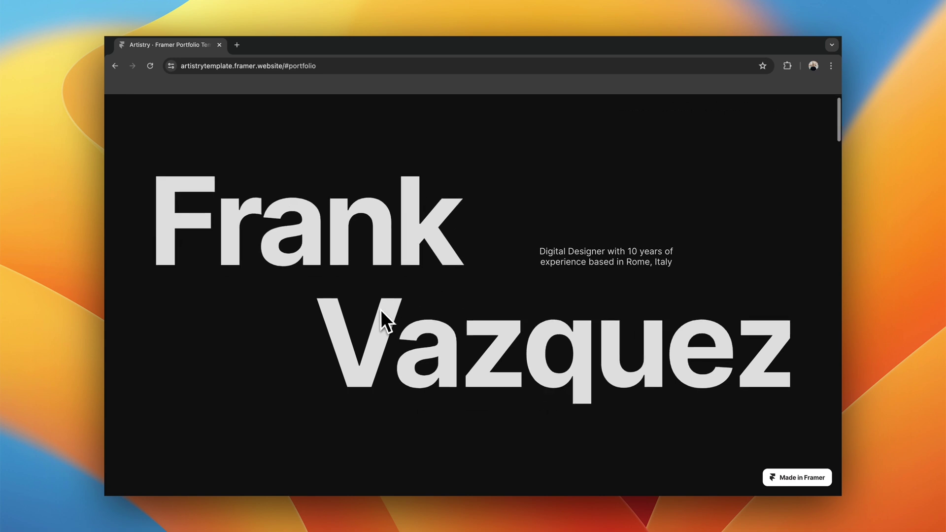
scroll(380, 309, "up", 1)
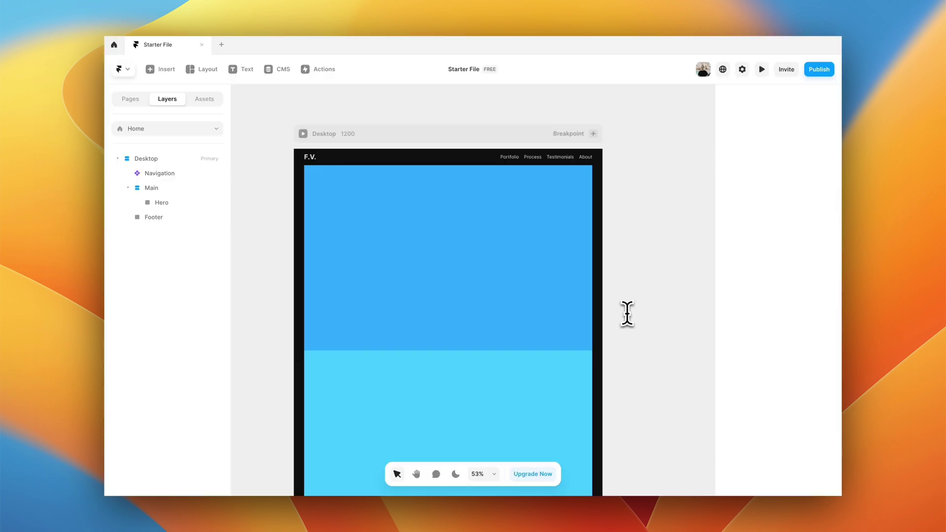
Place two matching frames inside Hero and give Hero a stack layout that arranges them vertically.
key("f")
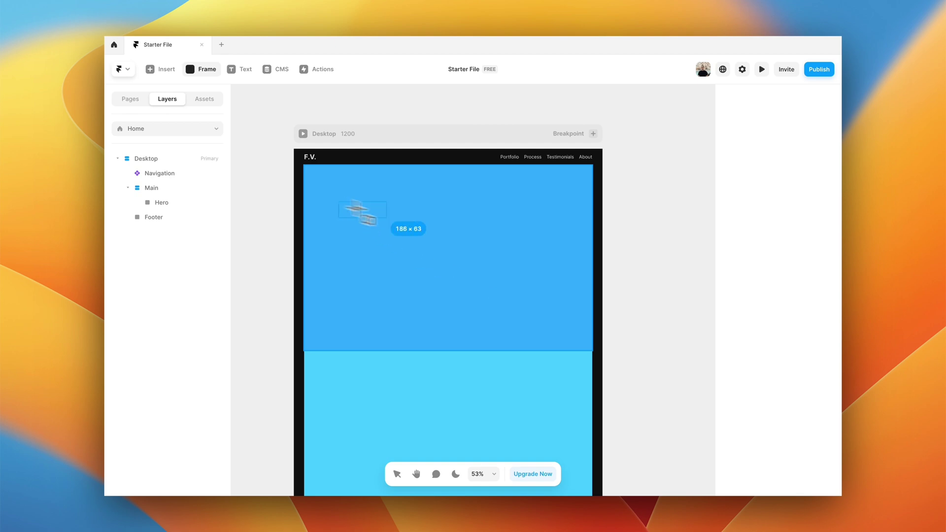
left_click_drag(346, 206, 532, 238)
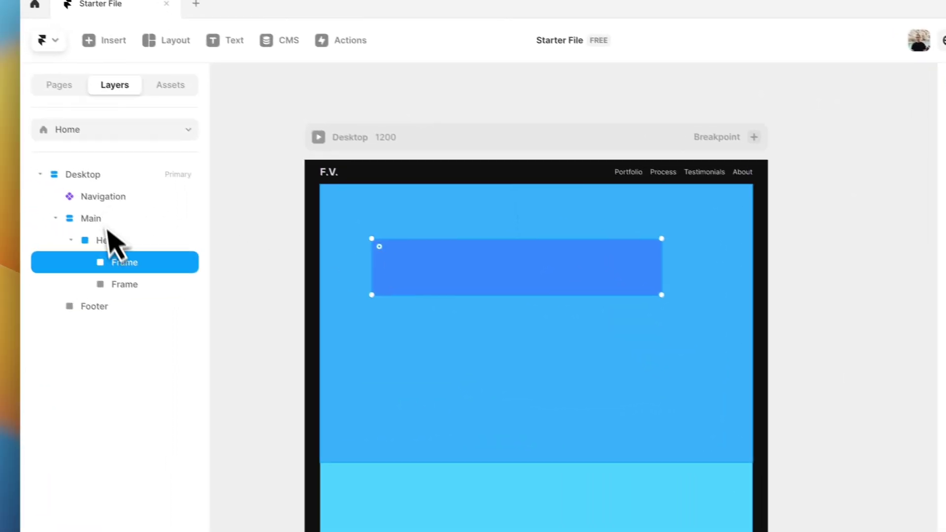
left_click(35, 211)
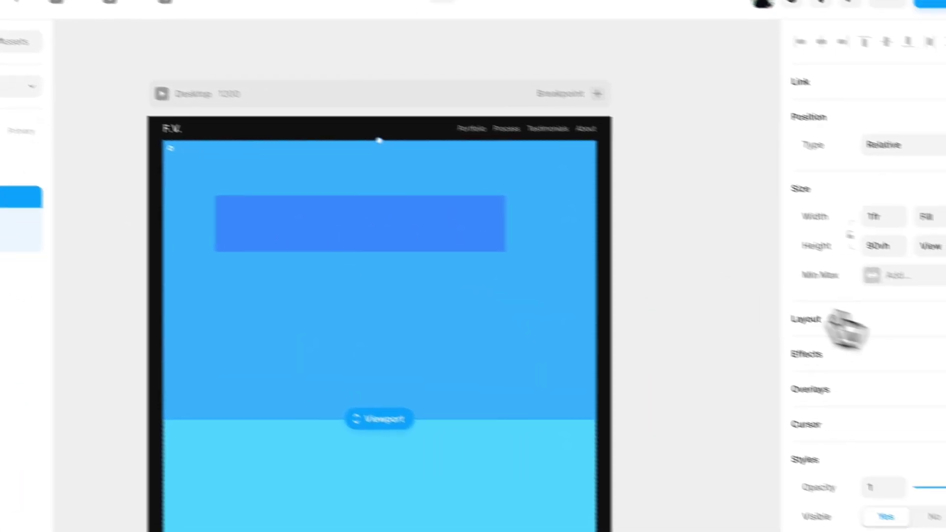
left_click(902, 299)
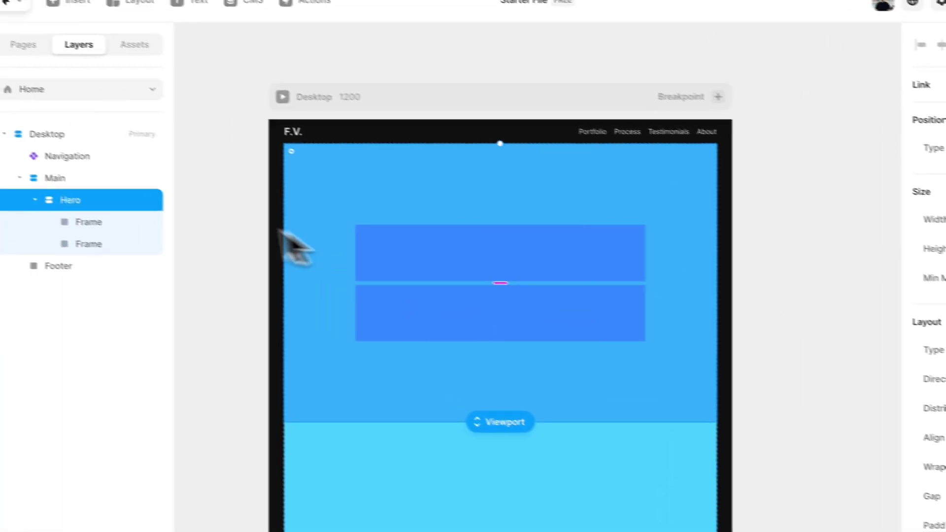
Set the width of both frames inside Hero to Fill and their height to 200.
left_click(101, 222)
left_click(99, 243, "shift")
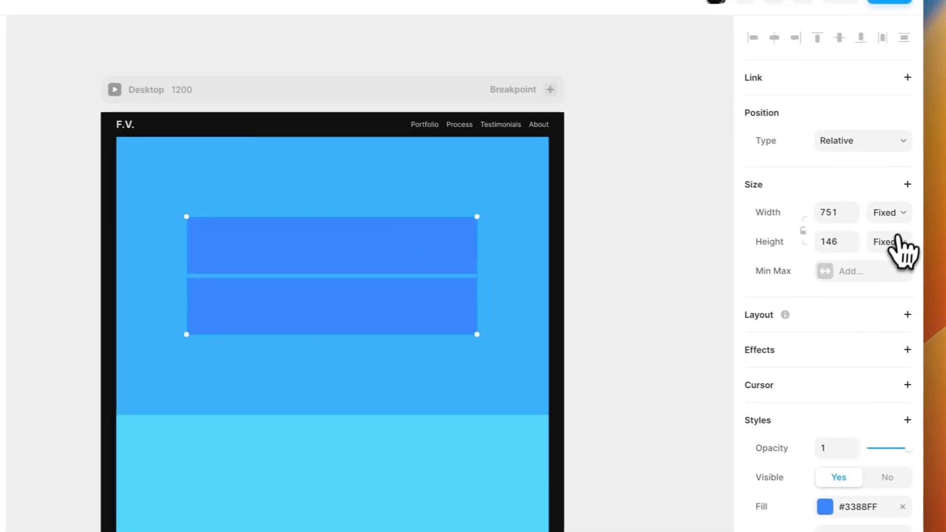
left_click(943, 231)
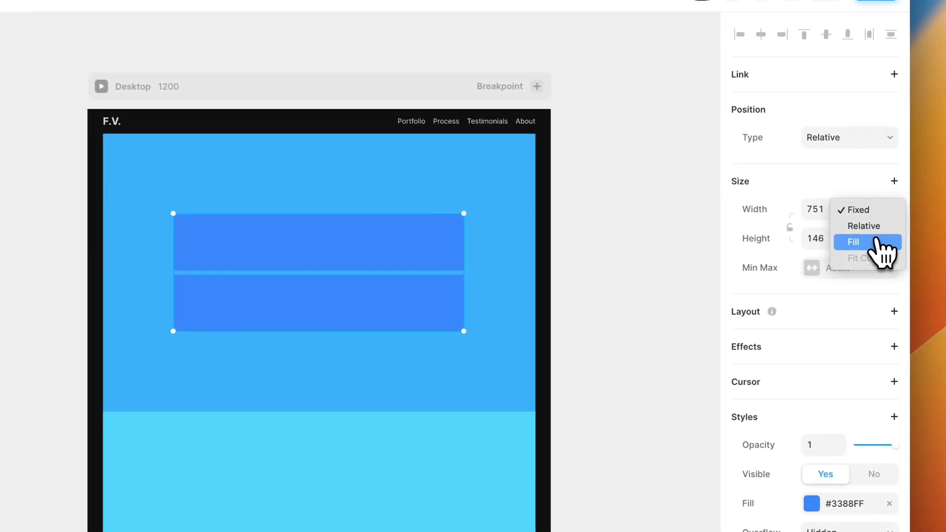
left_click(882, 246)
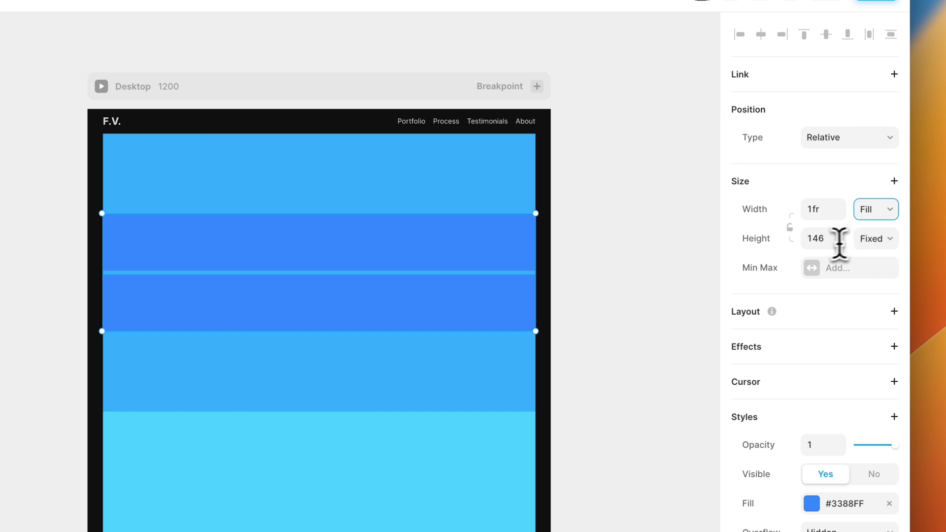
key("Return")
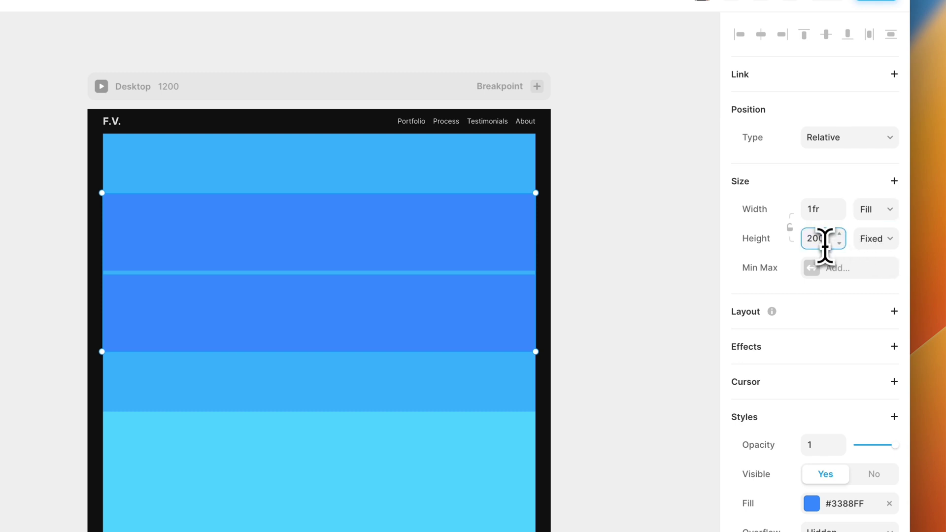
left_click(586, 315)
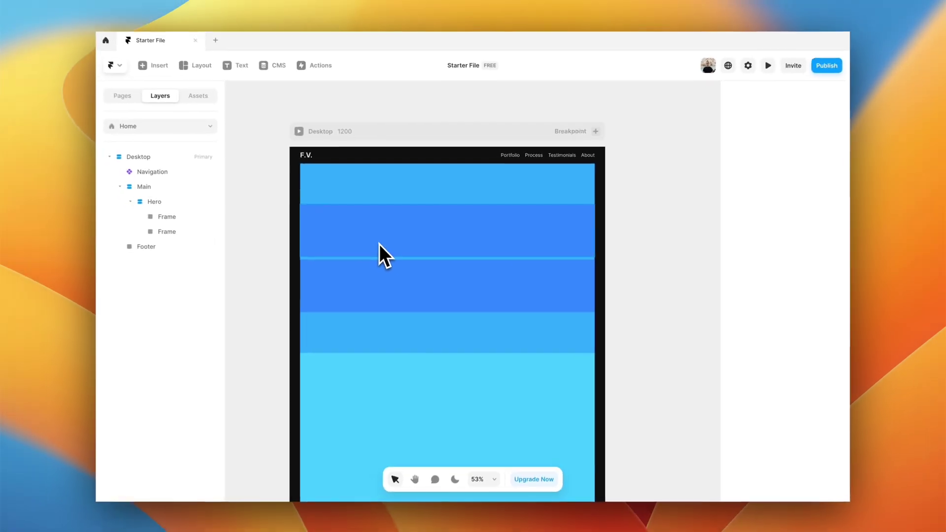
Add a text layer with the designer's first name inside Hero's upper frame and rename that frame First Line.
key("t")
left_click(380, 244)
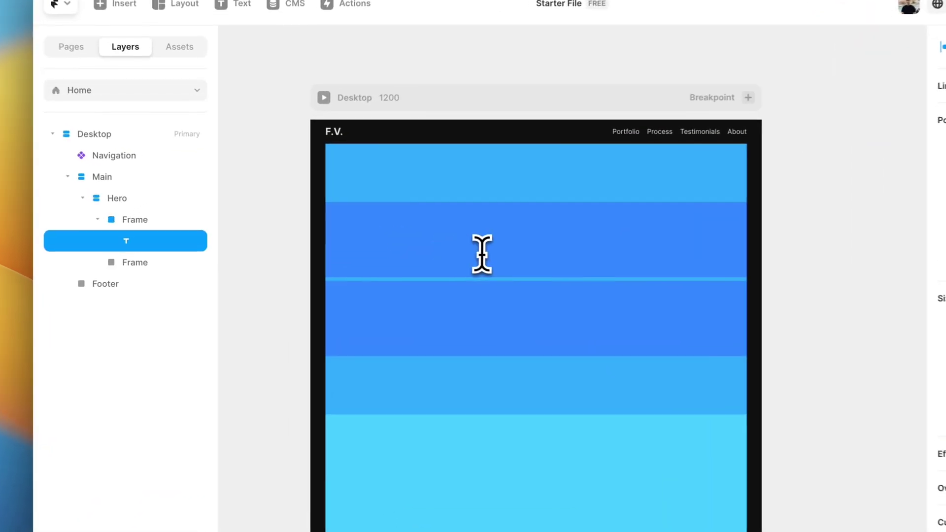
type("Frank")
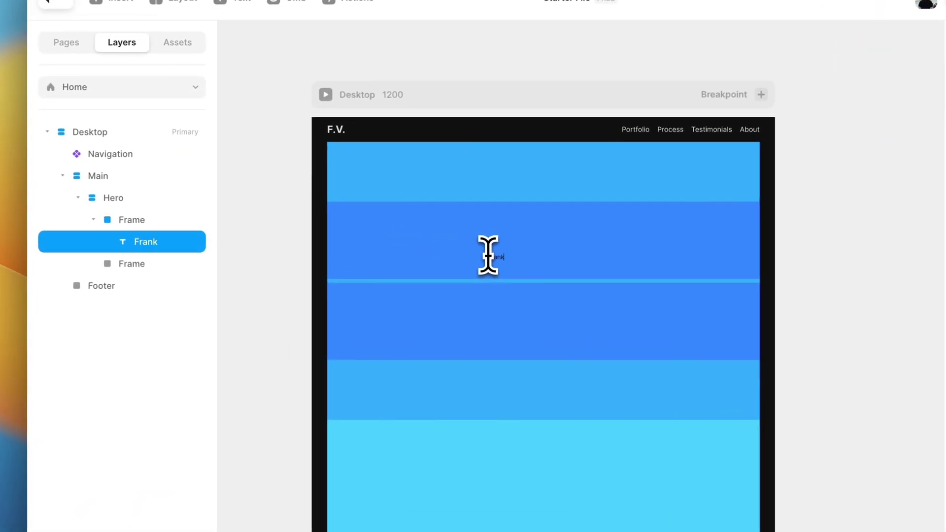
left_click(242, 236)
left_click(165, 221)
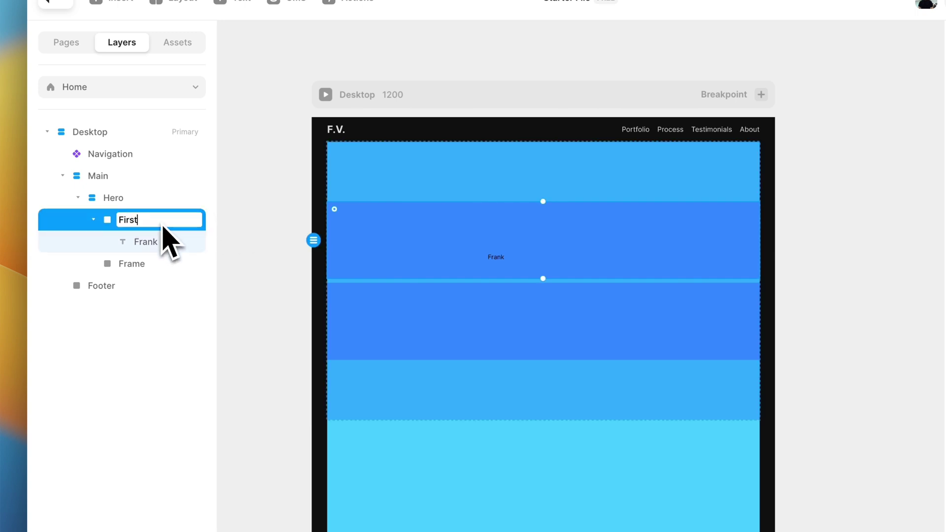
left_click(255, 250)
Apply the Heading 1 text style to the first-name text in First Line.
left_click(495, 259)
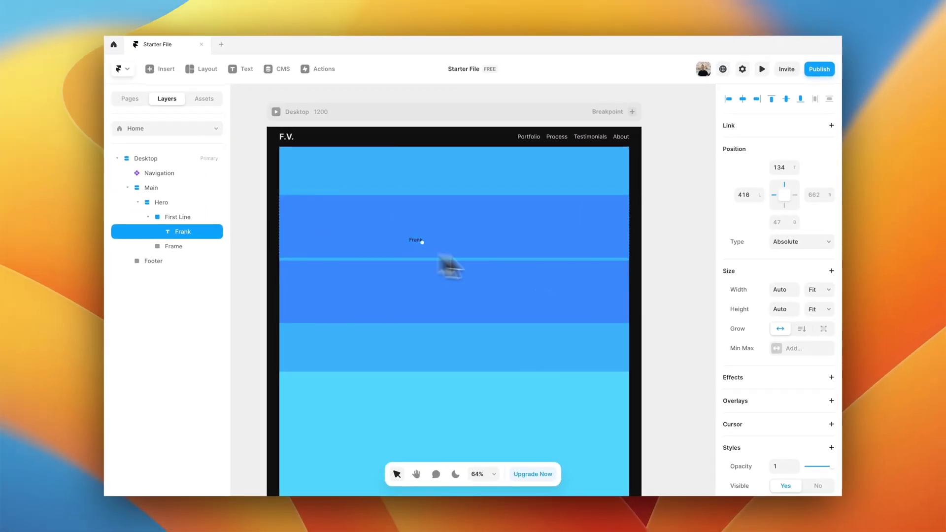
scroll(816, 340, "down", 5)
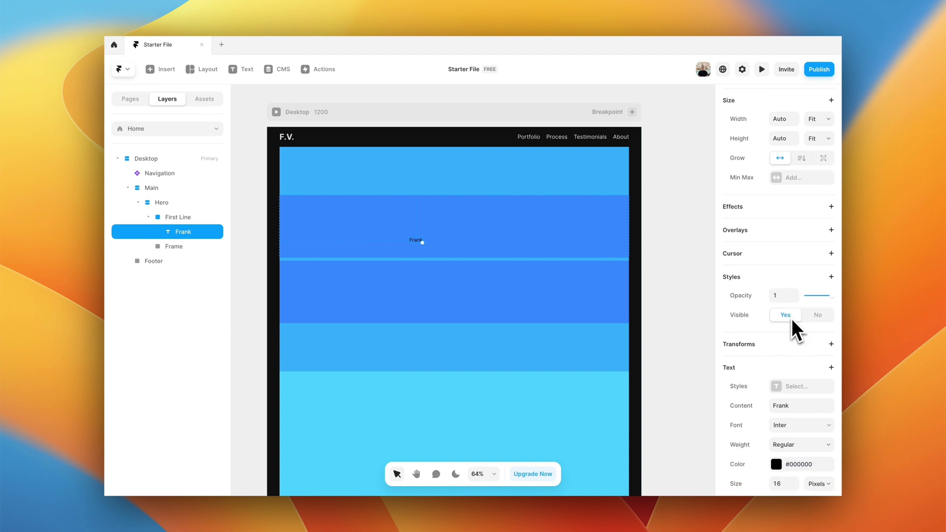
scroll(793, 355, "down", 2)
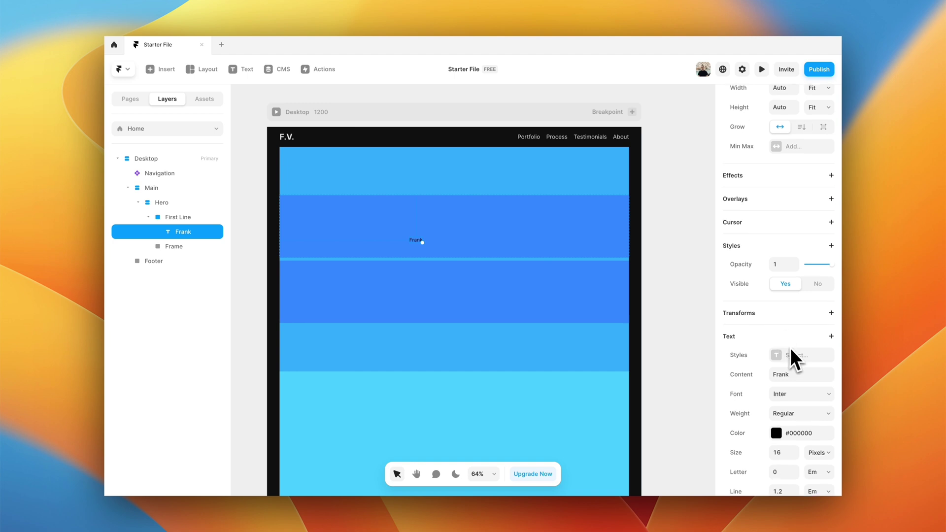
scroll(741, 344, "down", 1)
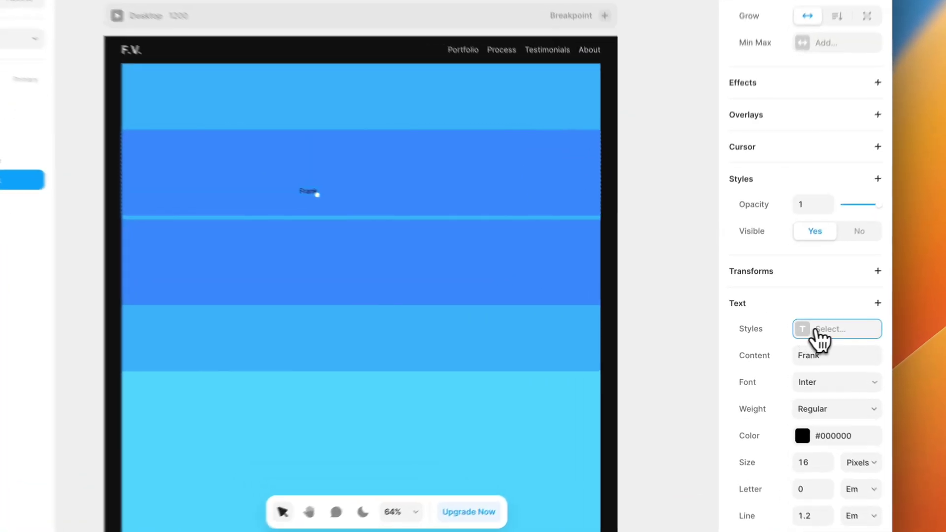
left_click(816, 331)
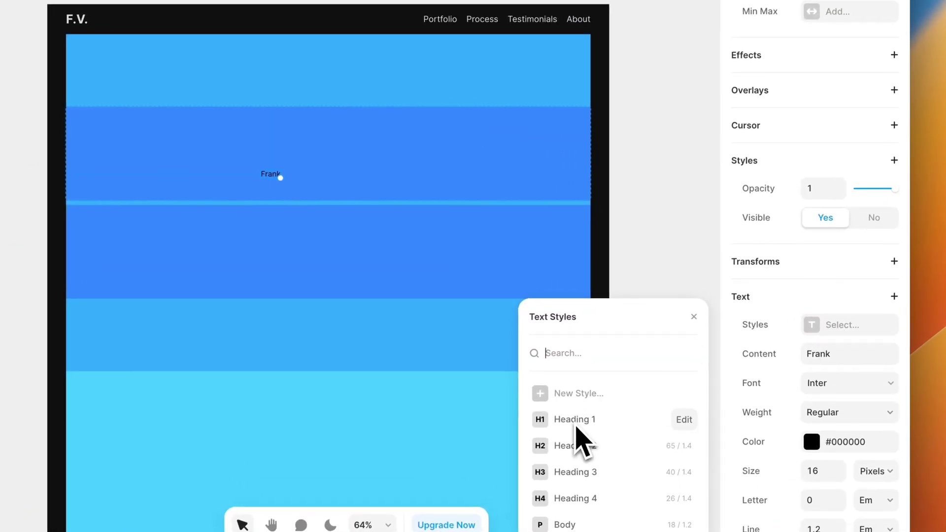
left_click(576, 426)
left_click(666, 167)
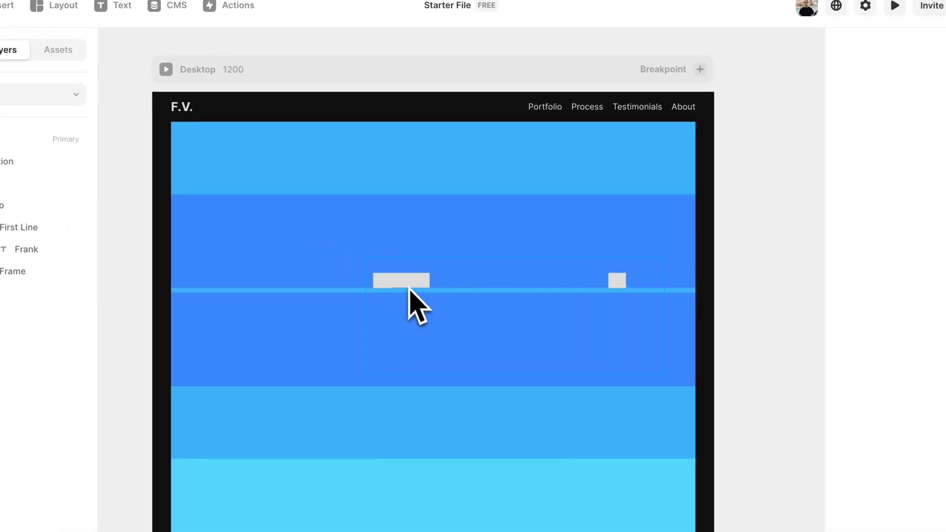
Try to reposition the large first-name text by hand within the First Line frame.
left_click(409, 290)
scroll(911, 205, "up", 5)
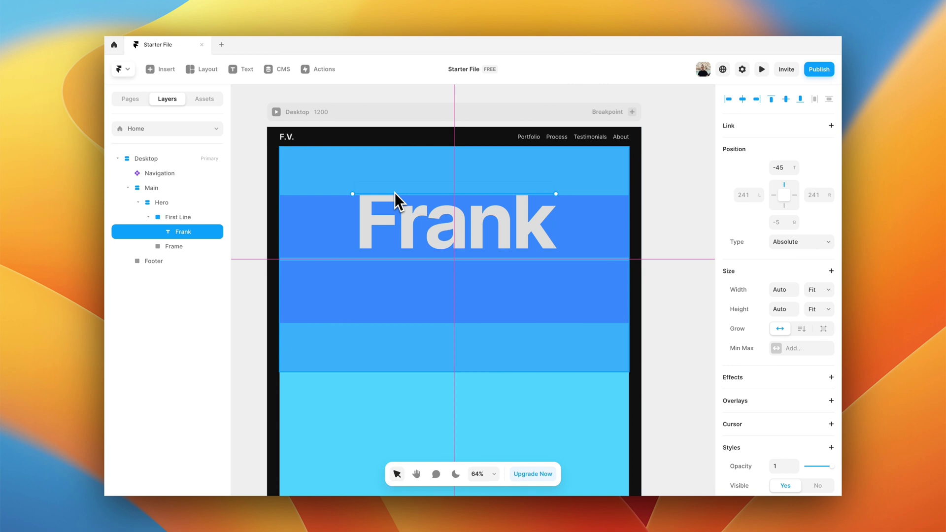
left_click_drag(394, 194, 394, 199)
left_click_drag(461, 210, 485, 246)
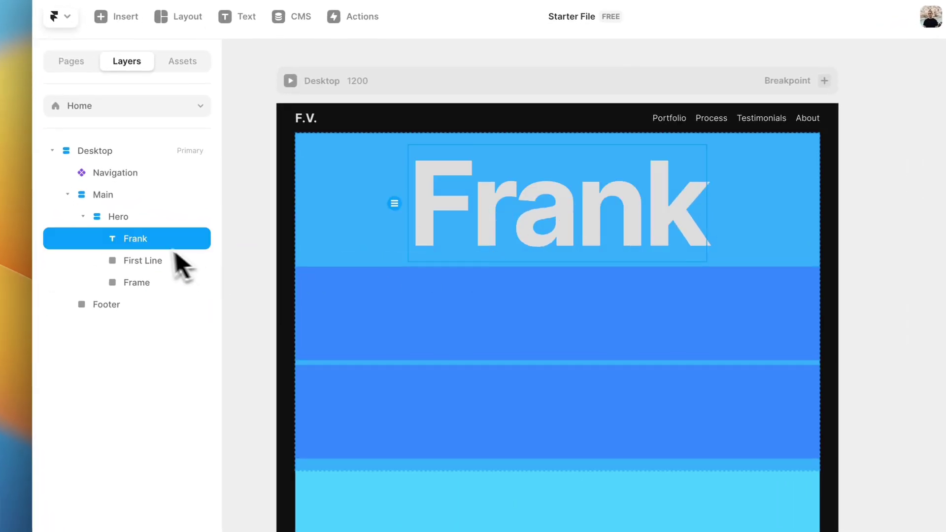
left_click_drag(147, 256, 151, 265)
Give the First Line frame a horizontal stack layout and set its height to Fit Content.
left_click(150, 241)
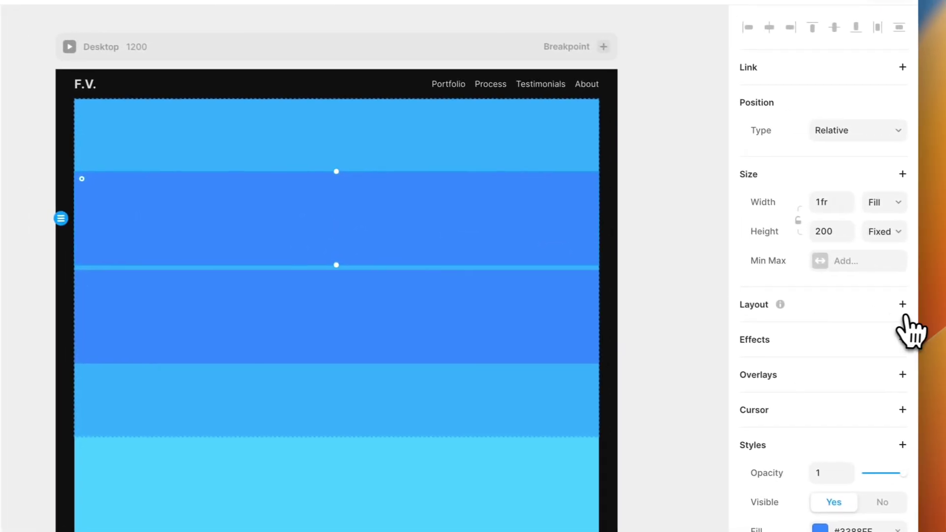
left_click(904, 304)
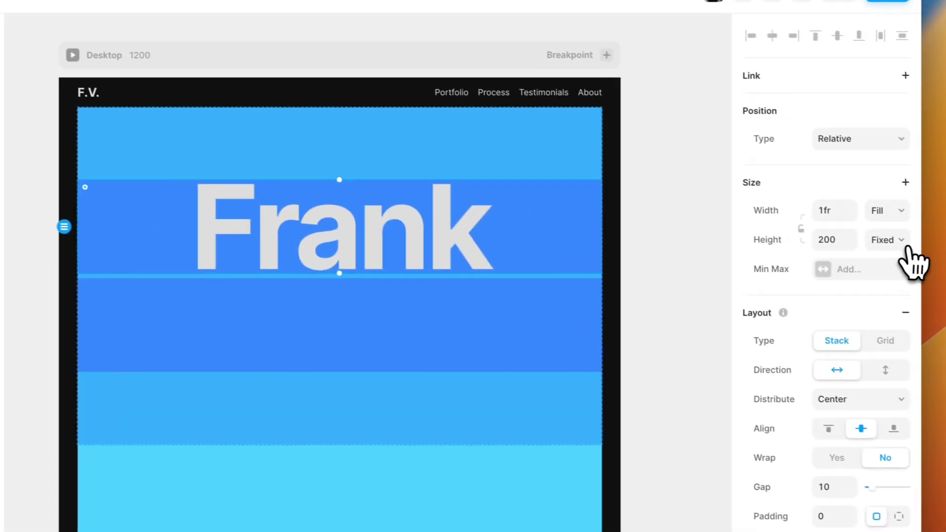
left_click(907, 246)
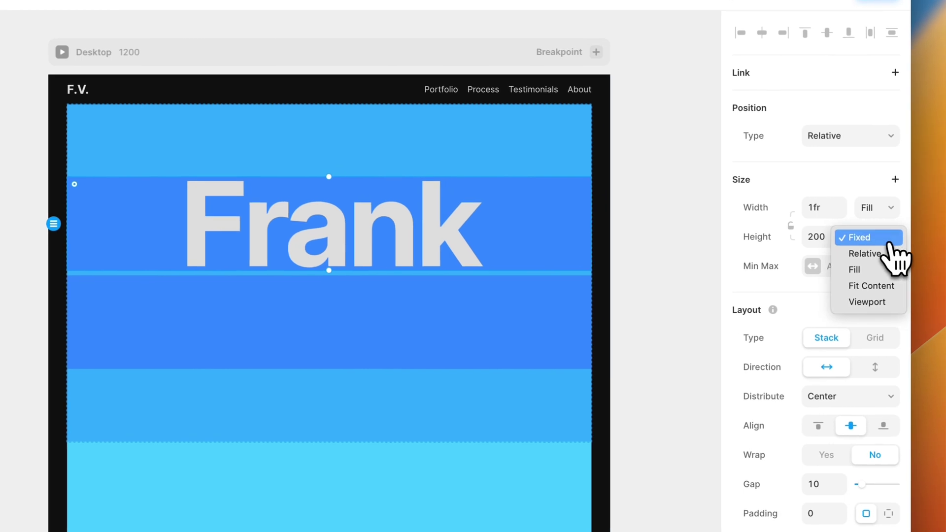
left_click(889, 285)
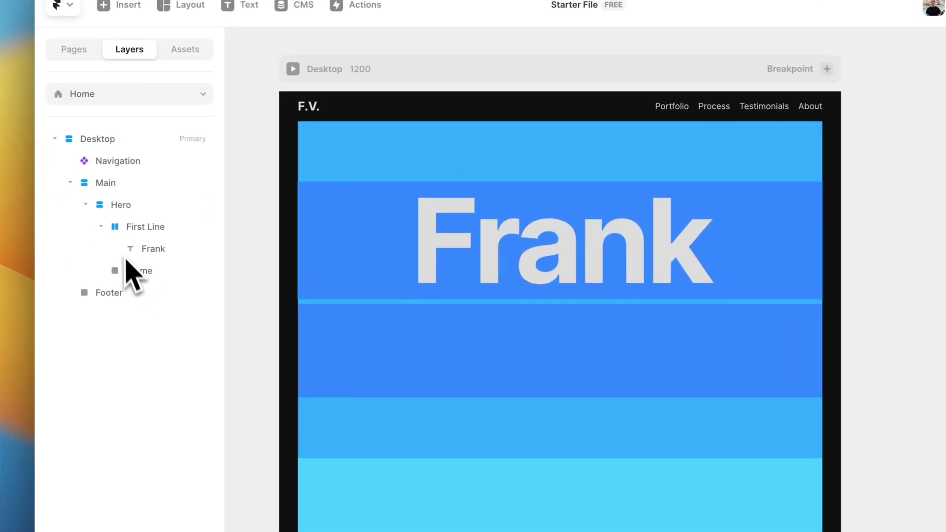
Remove the gap between the frames stacked in Hero.
left_click(130, 209)
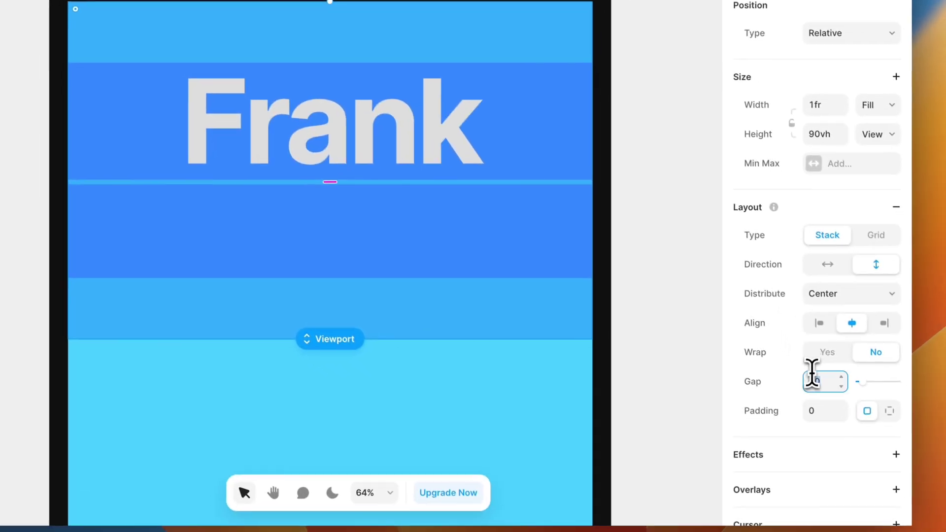
left_click(890, 453)
key("BackSpace")
left_click(646, 317)
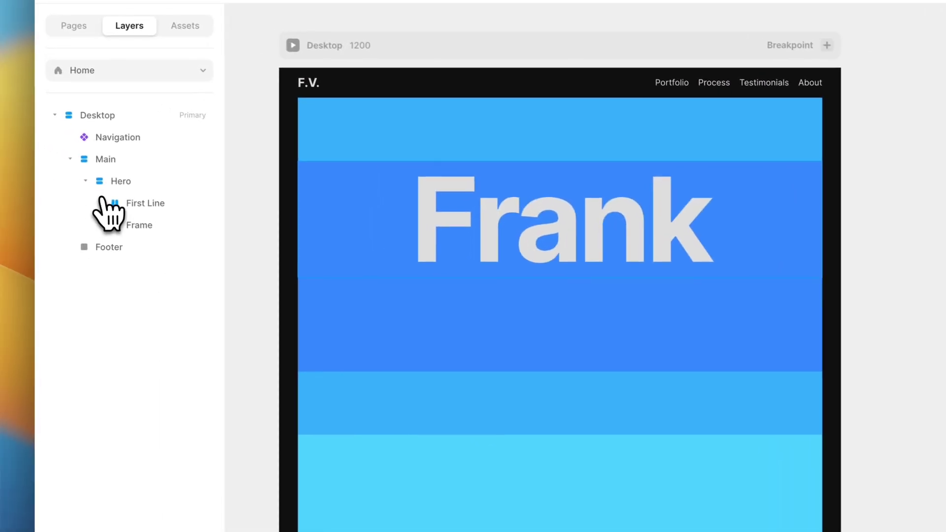
Delete the empty frame in Hero and duplicate First Line to take its place.
left_click(130, 227)
key("Delete")
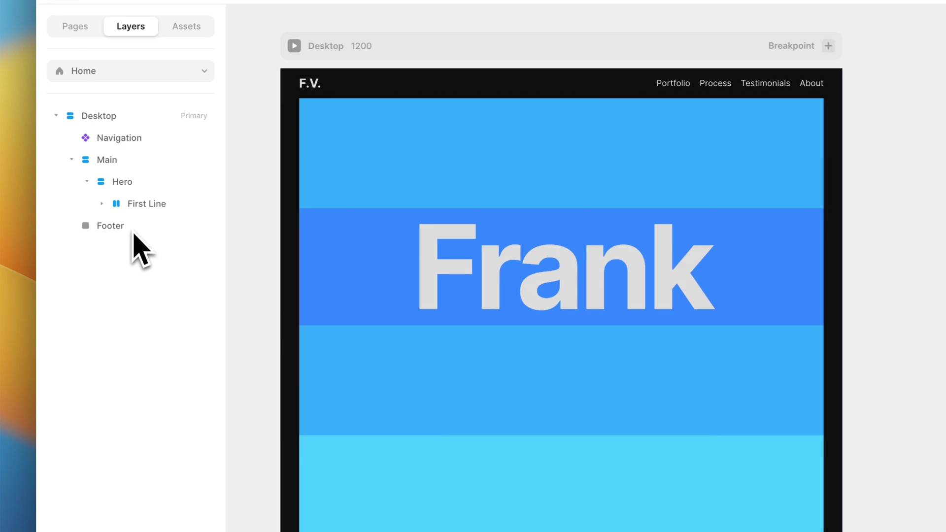
left_click(158, 210)
key("super+d")
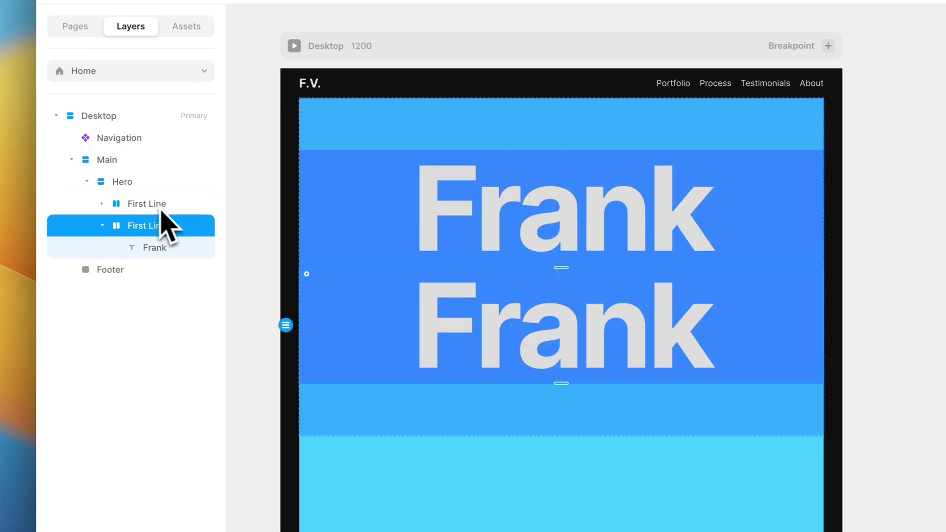
Rename the duplicated line frame as Second Line.
left_click(267, 224)
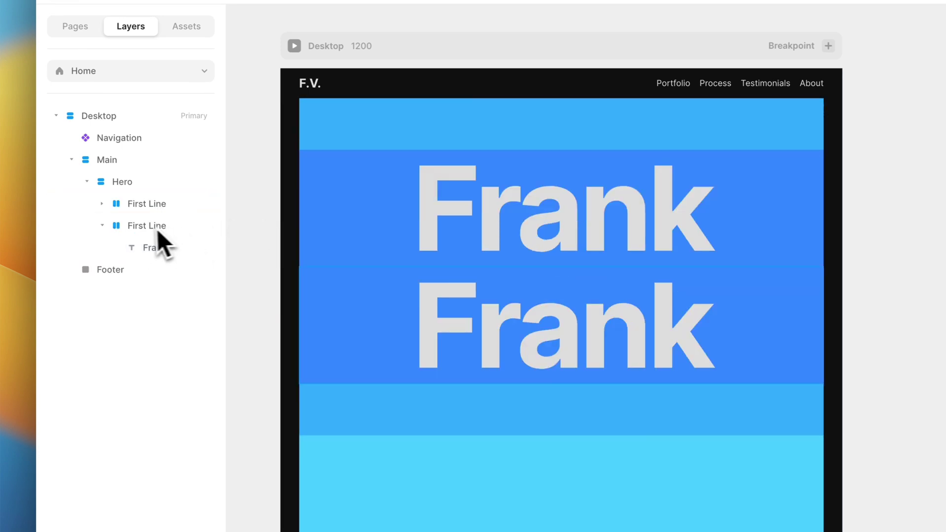
double_click(142, 226)
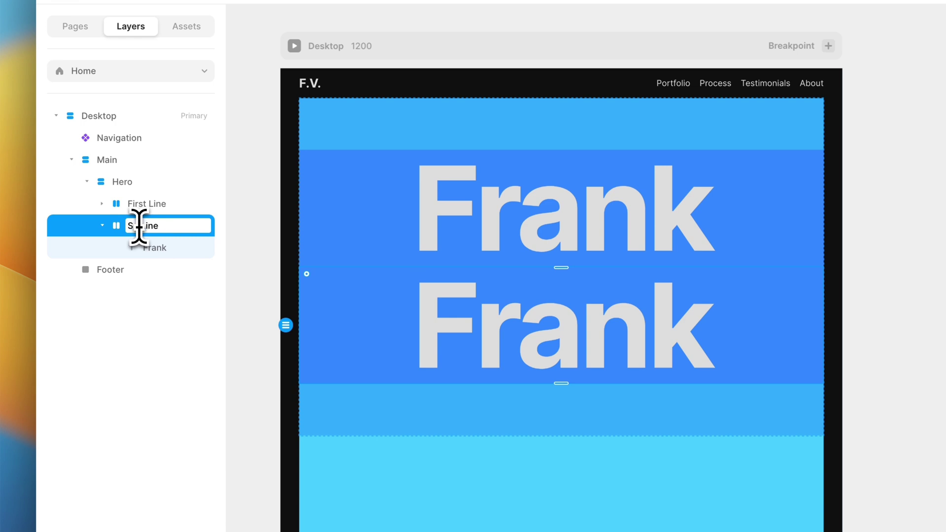
left_click(219, 260)
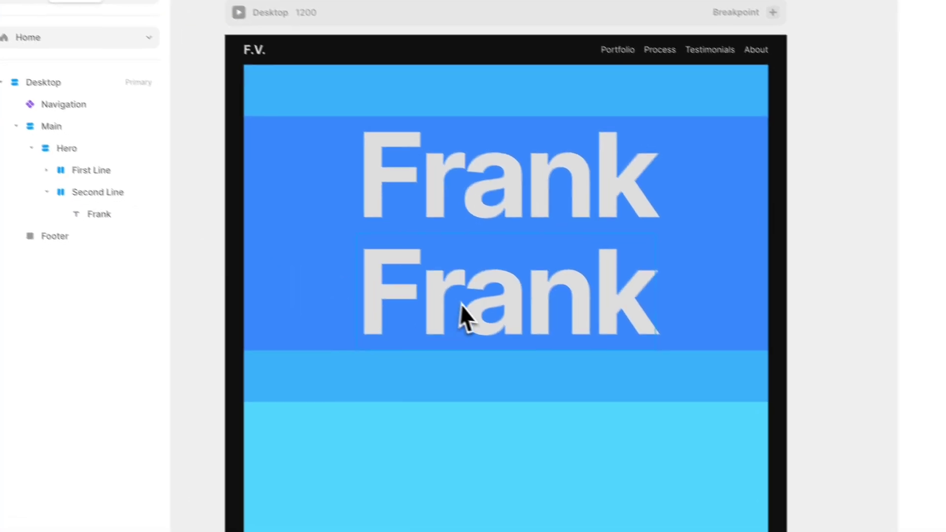
Replace the text in Second Line with the designer's last name.
double_click(513, 342)
type("Van")
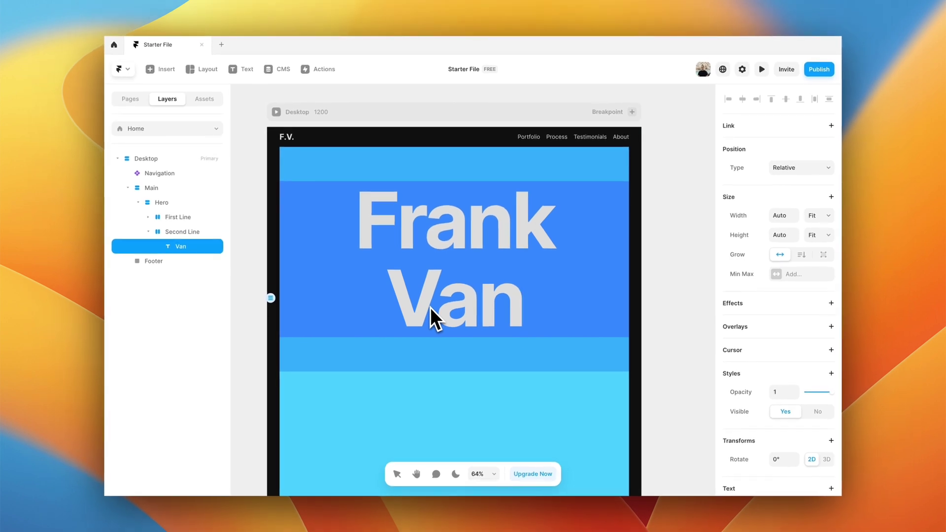
key("BackSpace")
type("zquez")
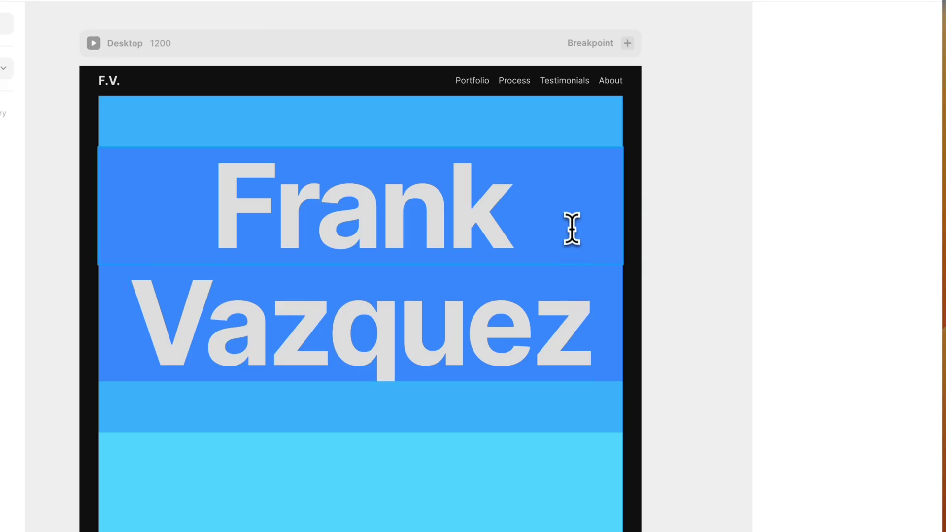
Add a text layer in First Line after the first name reading "Digital Designer with 10 years of experience based in Rome, Italy".
double_click(572, 231)
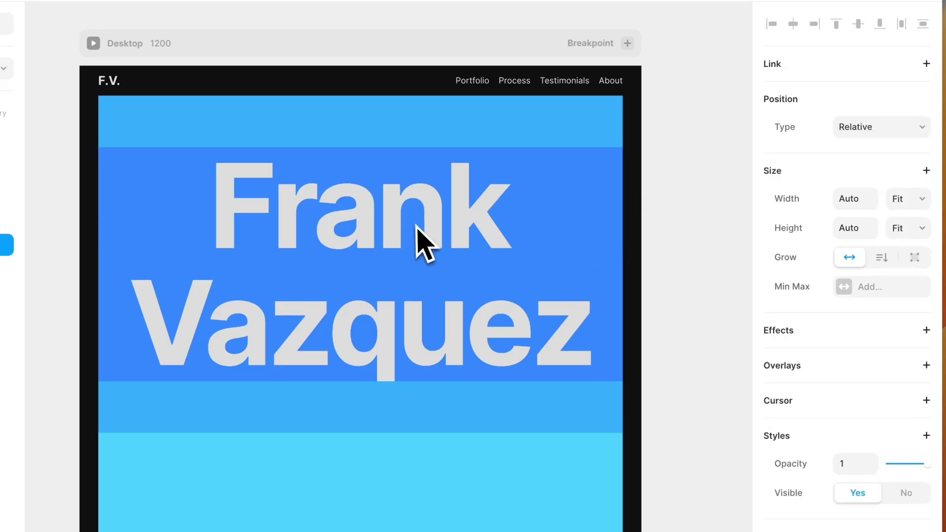
type("lorem")
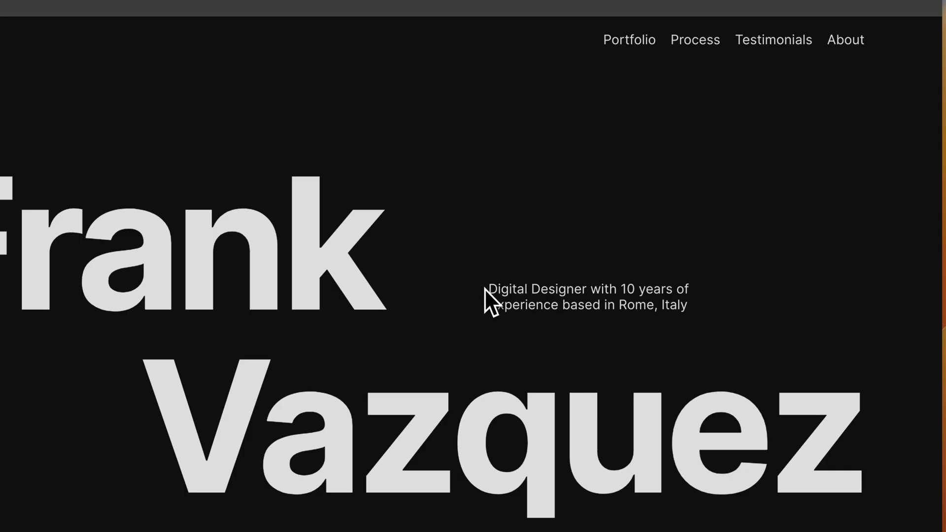
left_click_drag(486, 289, 667, 305)
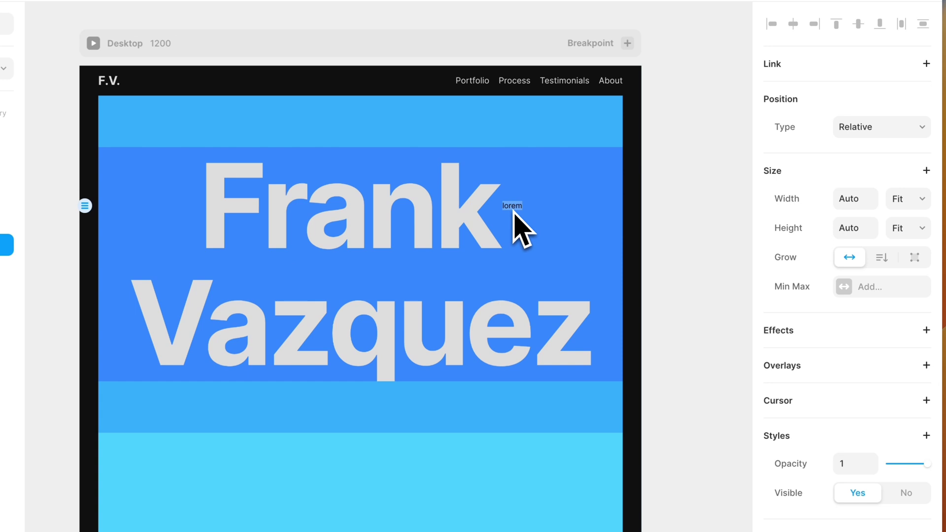
type("Digital Designer with 10 years of experience based in Rome, Italy")
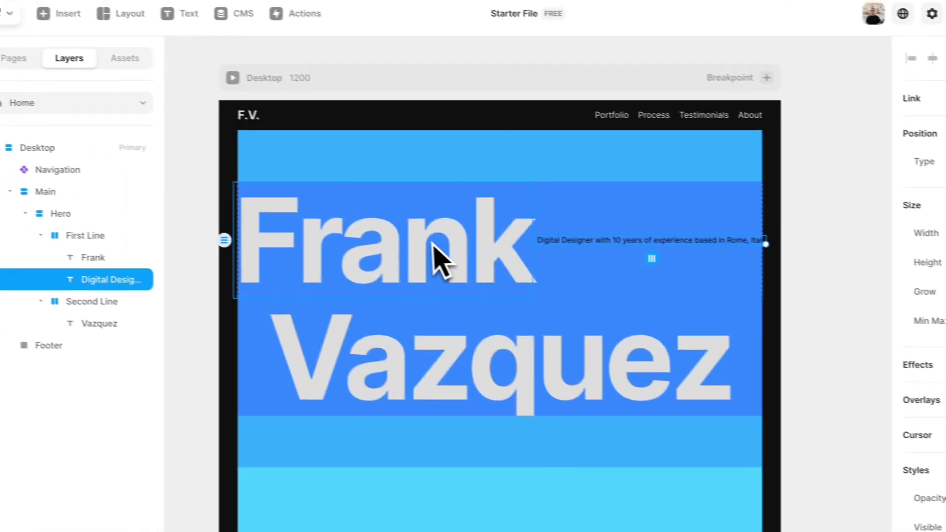
Align the contents of First Line to its bottom edge.
left_click(148, 241)
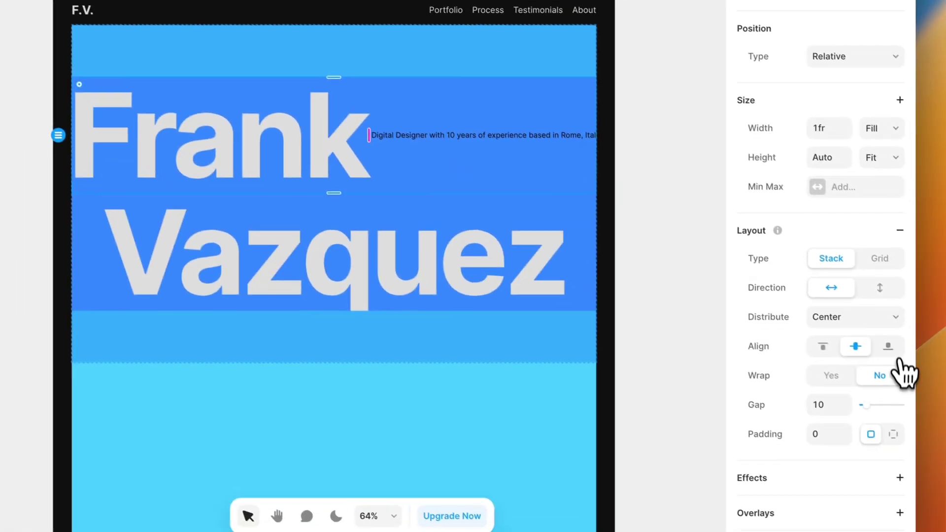
left_click(931, 376)
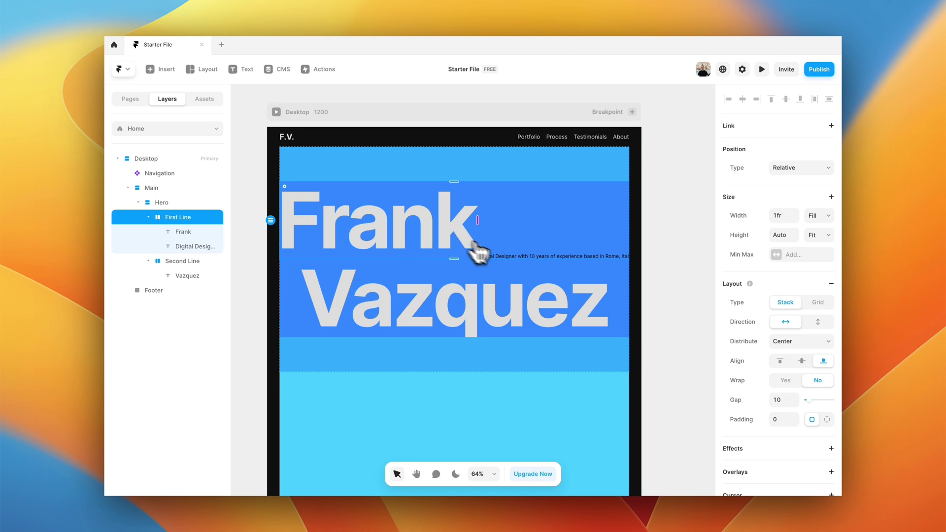
scroll(480, 269, "up", 5)
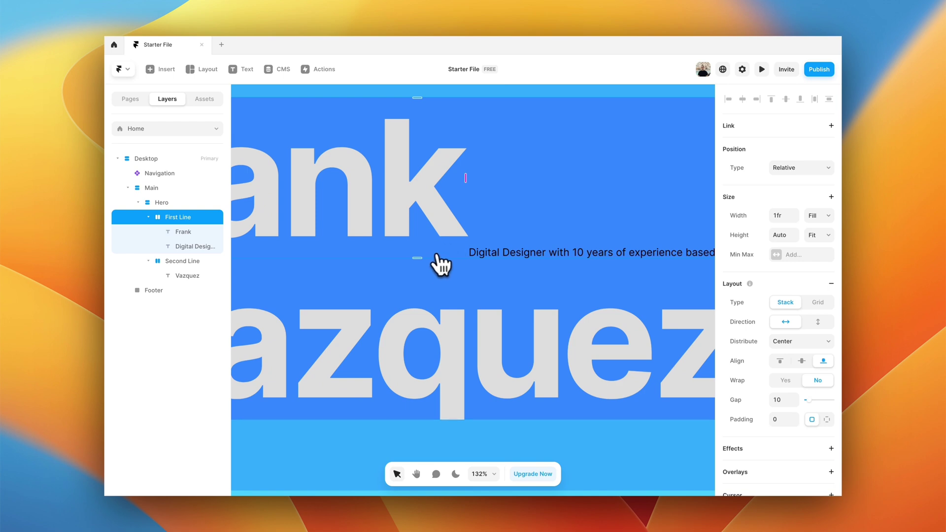
scroll(429, 302, "down", 3)
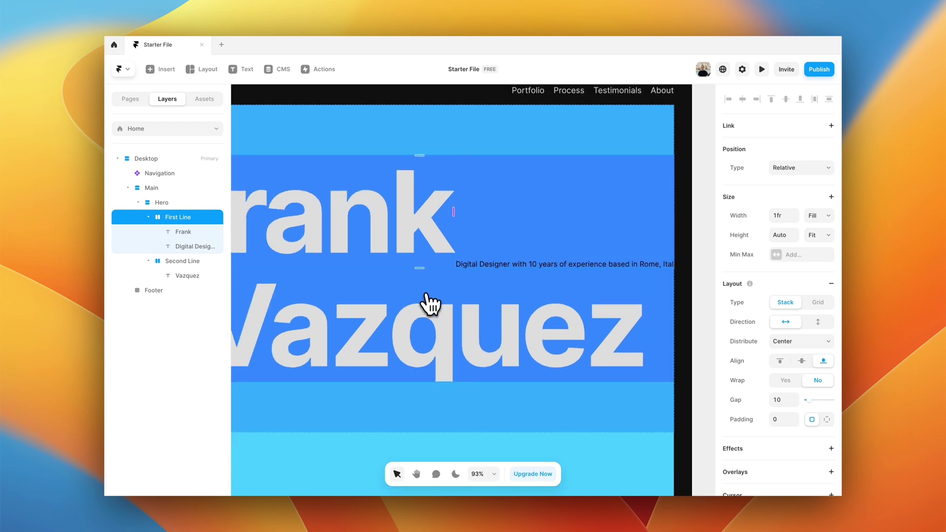
scroll(426, 301, "down", 3)
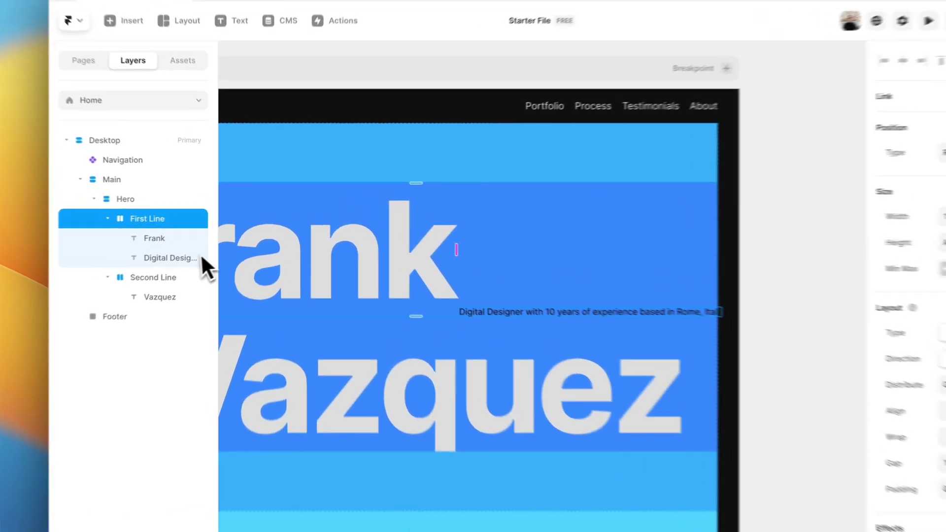
Wrap the description text in a stack with a fixed width of 300 and a fit-content height.
left_click(206, 255)
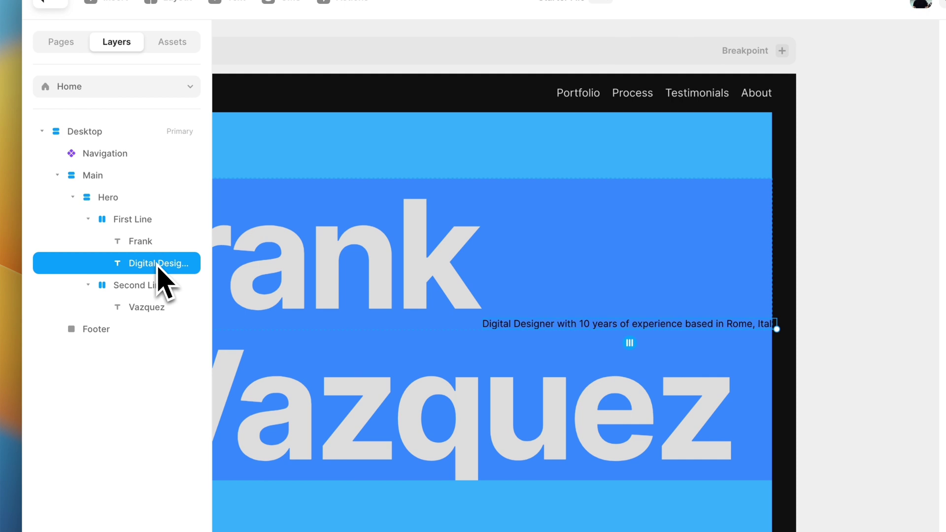
key("super+alt+g")
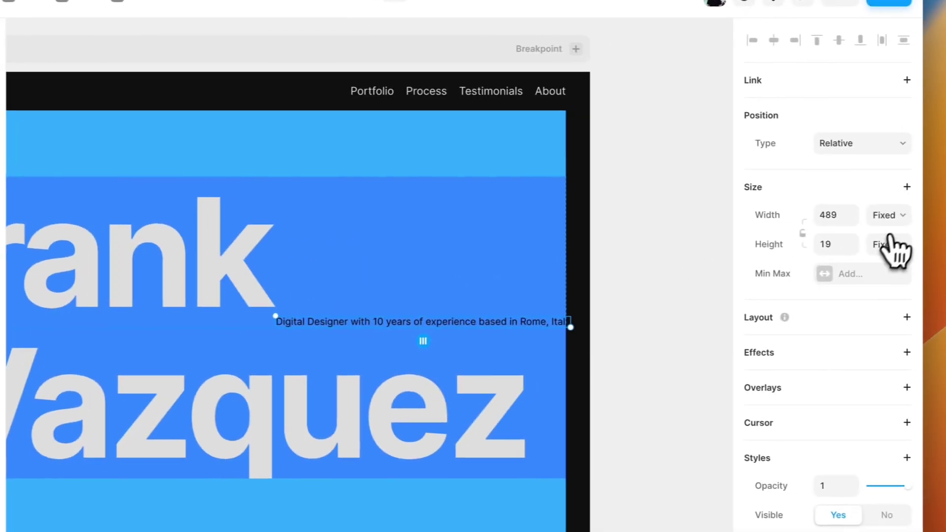
left_click(885, 221)
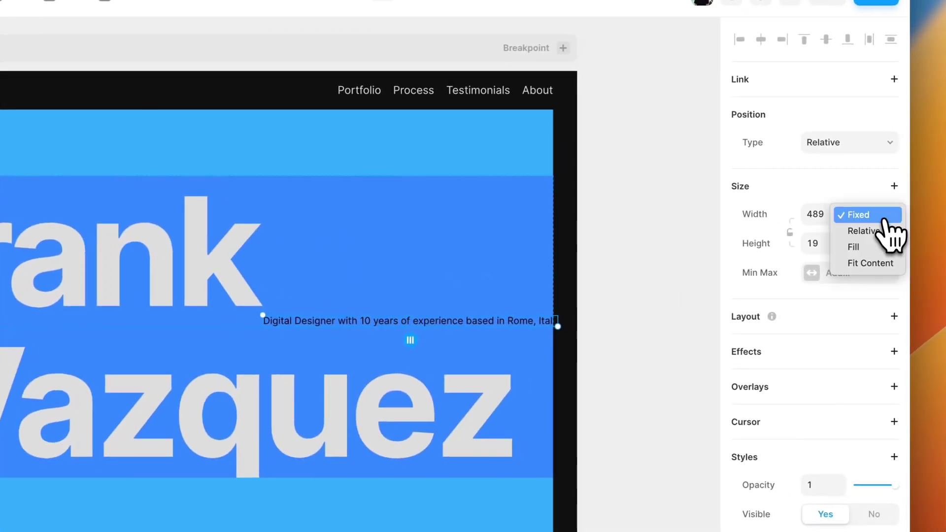
left_click(872, 222)
left_click(826, 218)
type("30")
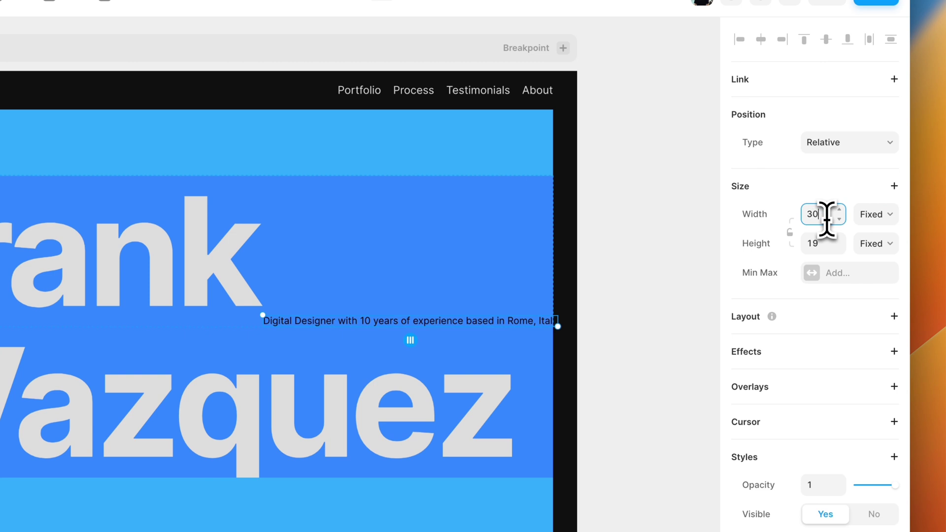
type("0")
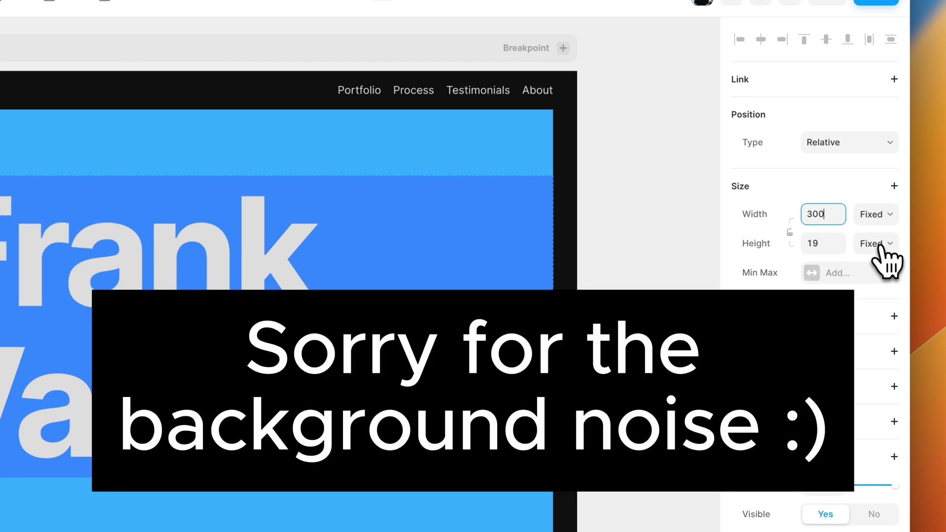
left_click(880, 248)
left_click(872, 293)
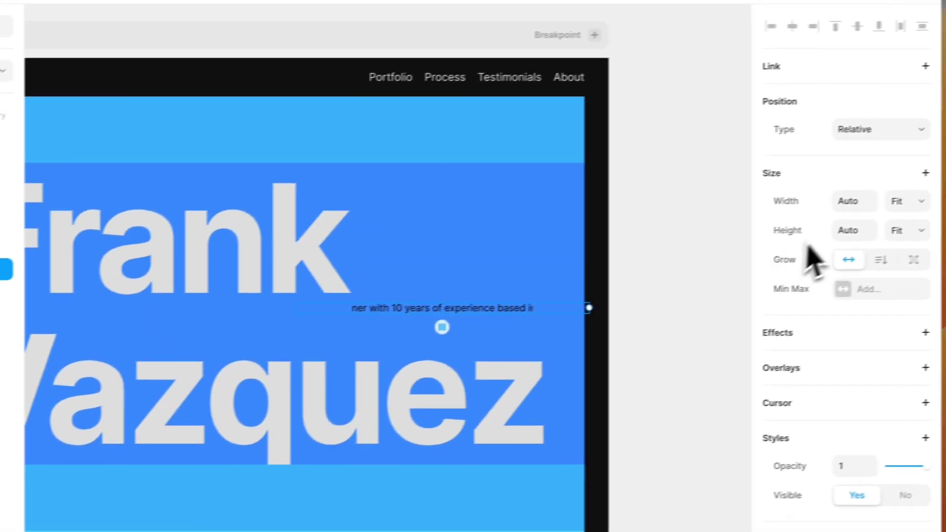
Set the description text's width to Fill so it wraps inside its stack.
left_click(905, 200)
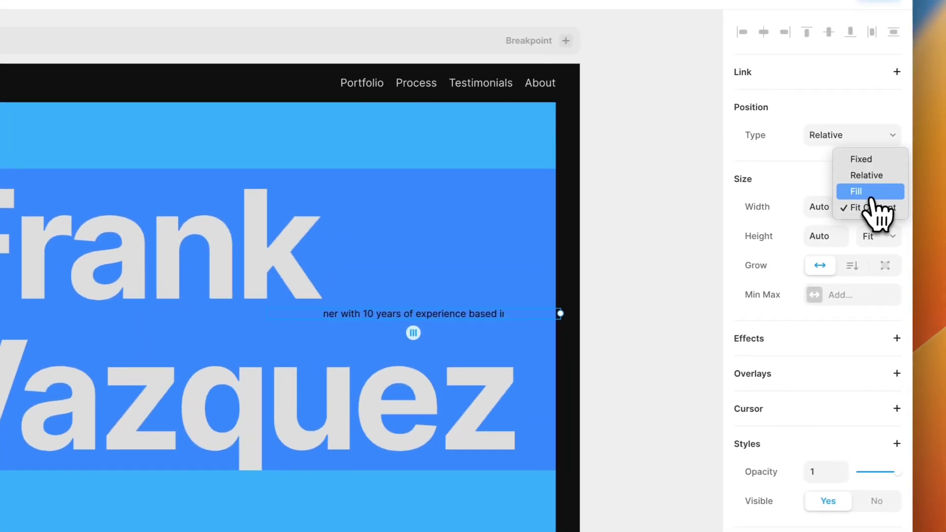
left_click(872, 195)
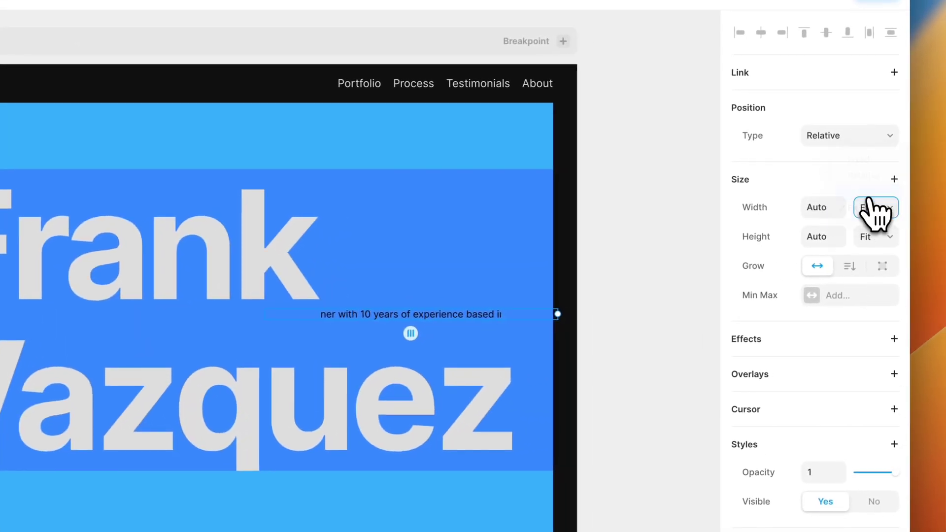
left_click(624, 278)
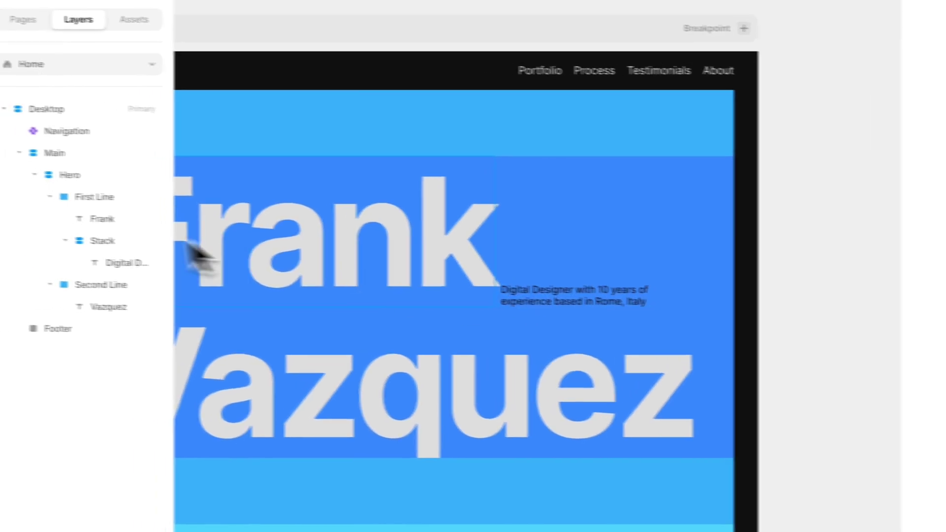
Give the stack around the description text a bottom padding of 30.
left_click(143, 249)
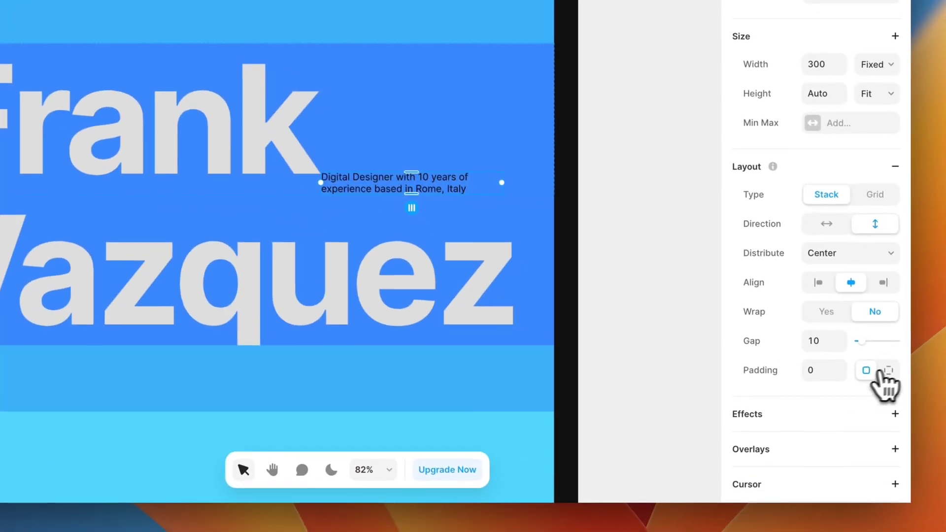
left_click(887, 369)
left_click(862, 401)
type("30")
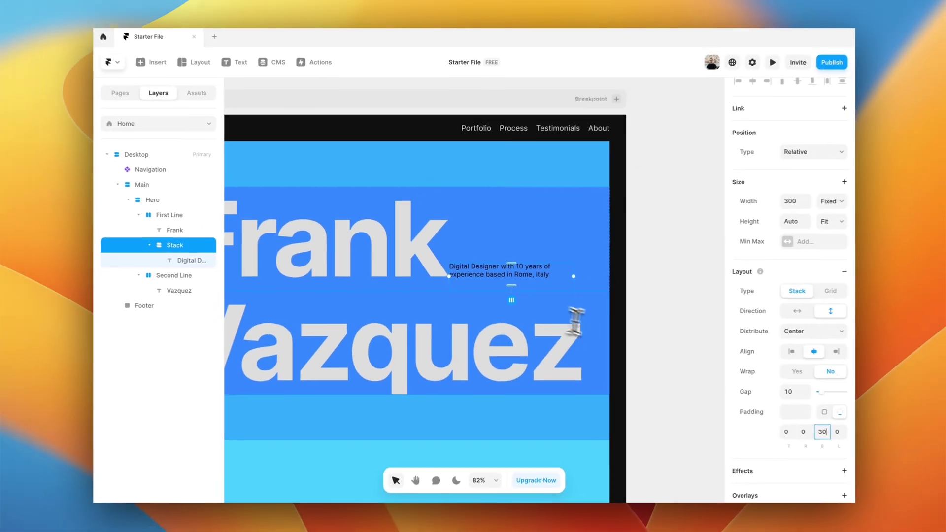
scroll(482, 281, "up", 5)
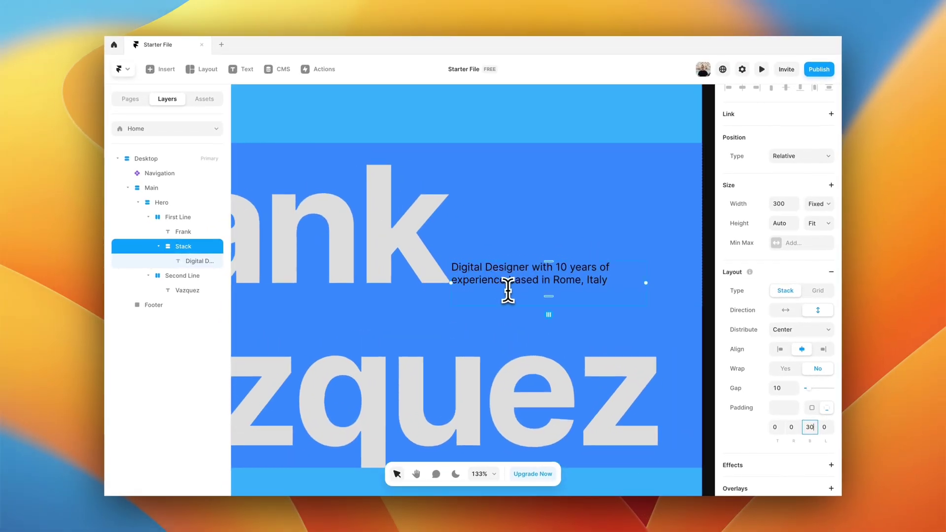
scroll(827, 380, "down", 8)
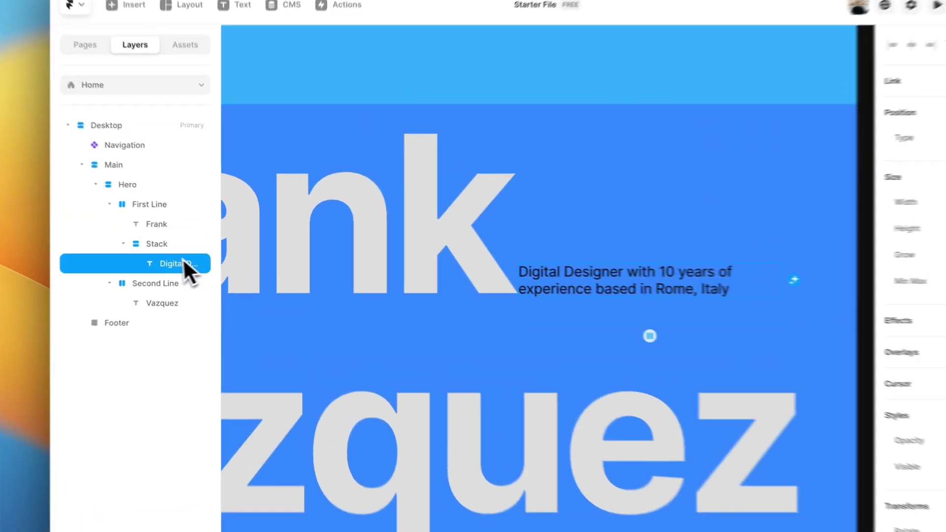
Apply the Body text style to the description text.
left_click(195, 261)
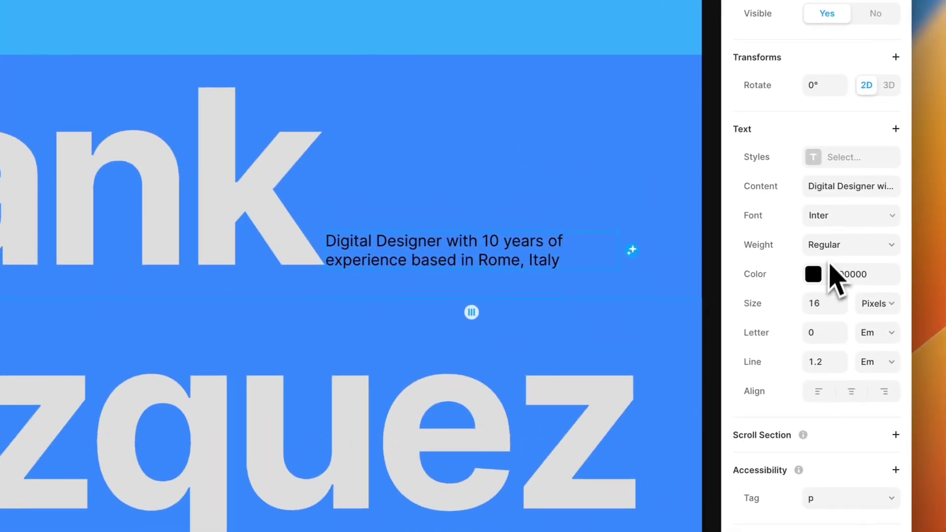
left_click(827, 157)
left_click(579, 370)
scroll(348, 254, "down", 5)
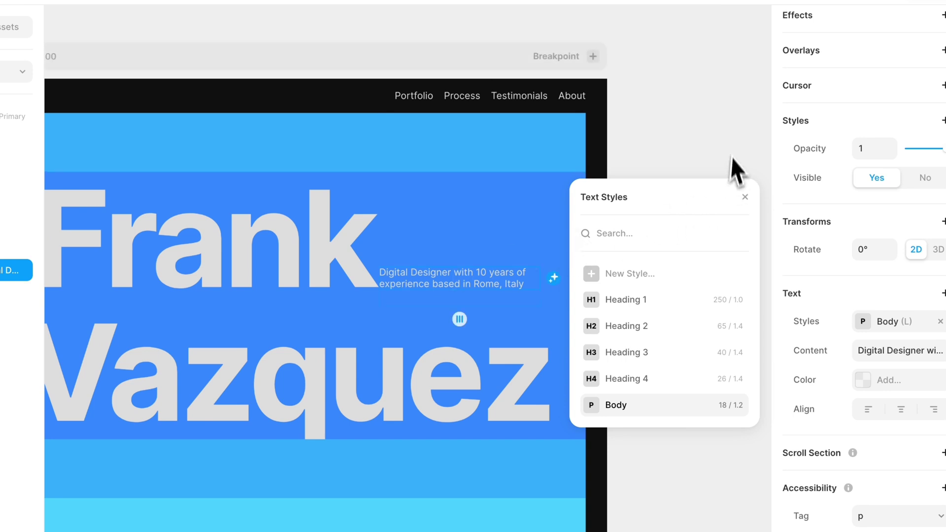
left_click(733, 168)
Increase the gap in First Line between the first name and the description.
left_click(387, 244)
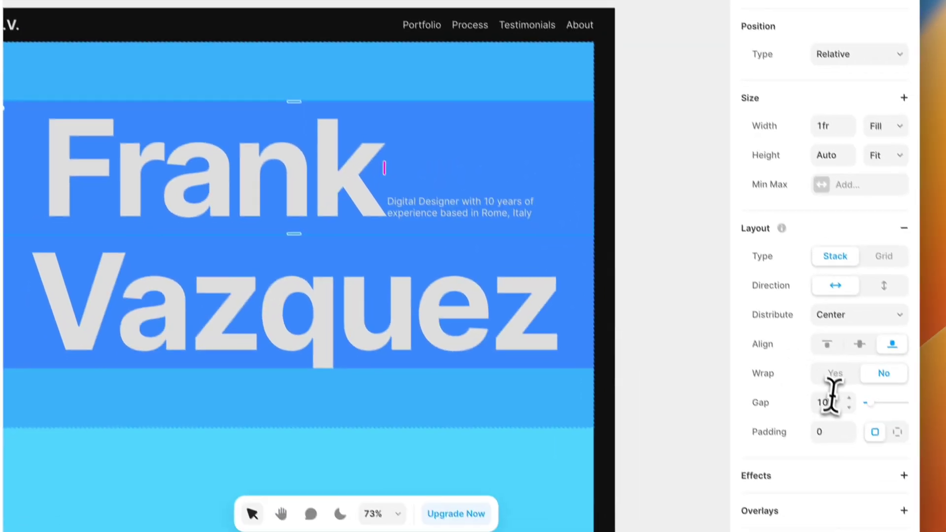
left_click(872, 482)
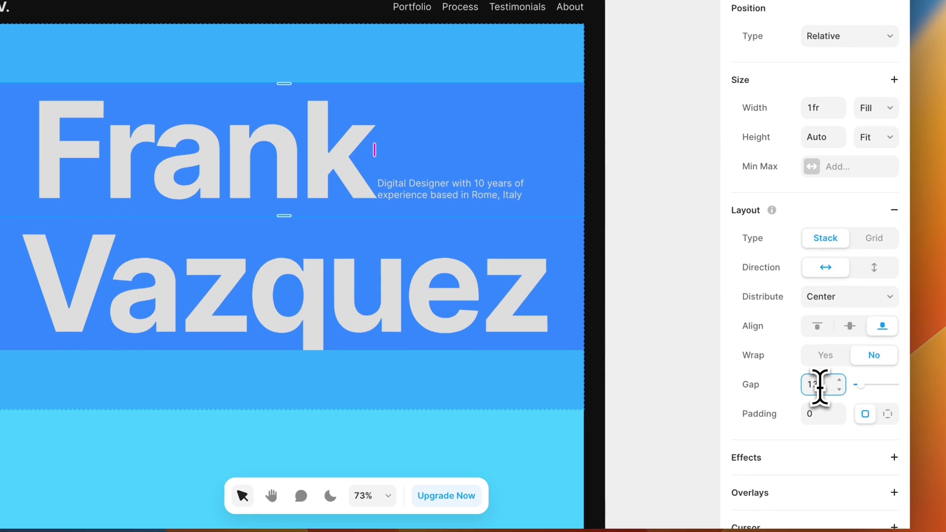
key("Return")
left_click(636, 246)
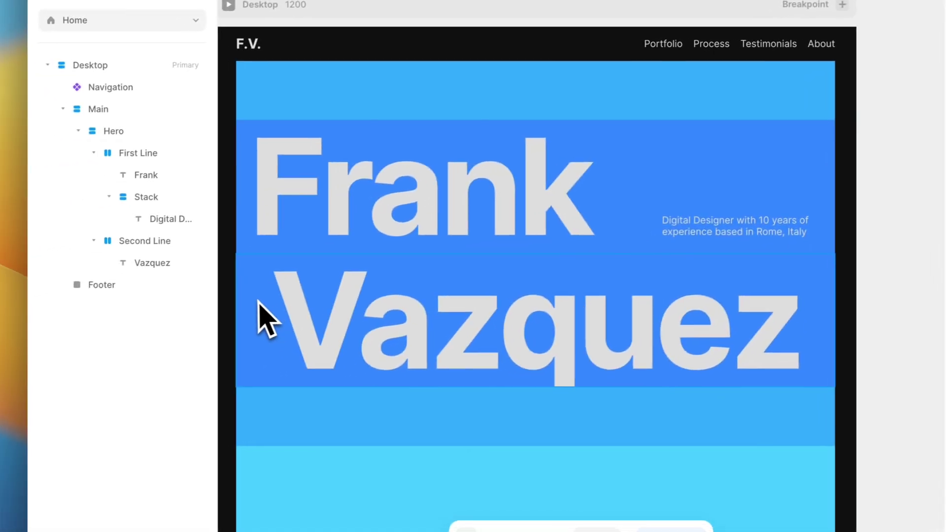
Set Second Line's distribution to End.
left_click(275, 320)
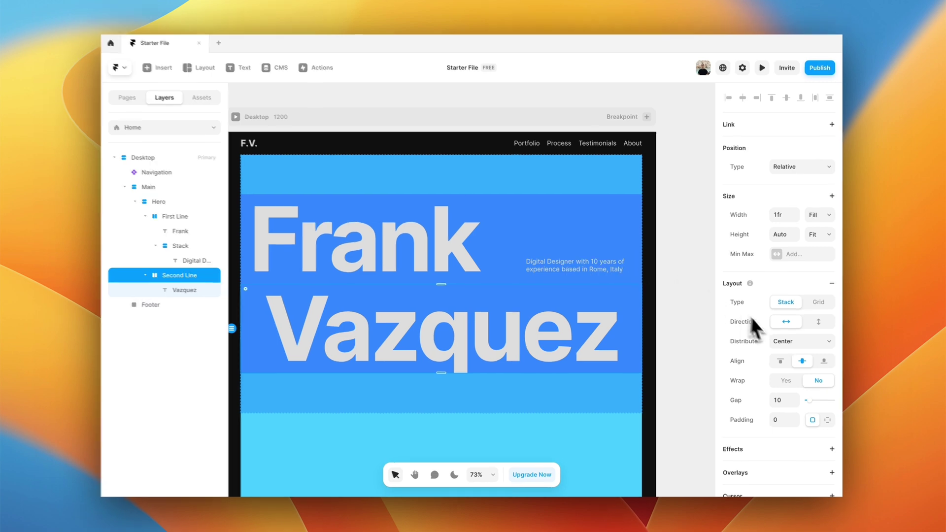
left_click(788, 341)
left_click(794, 353)
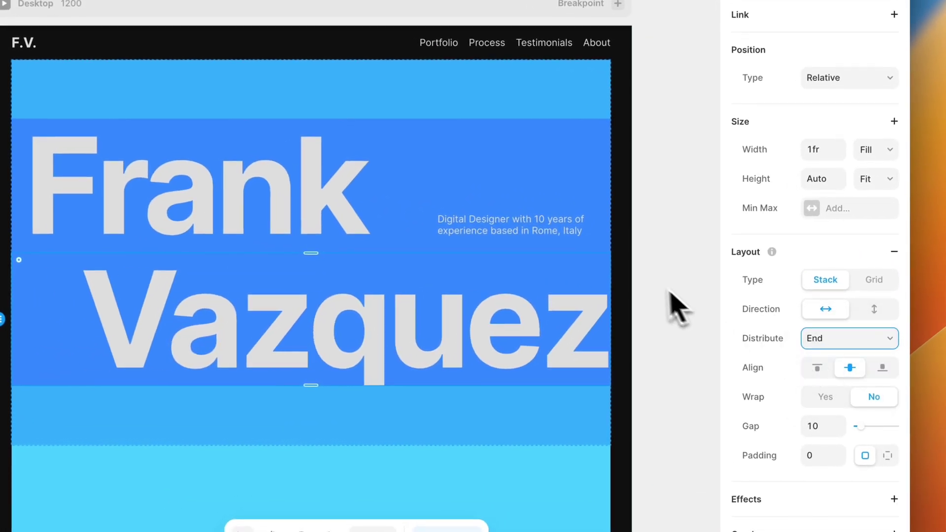
left_click(655, 281)
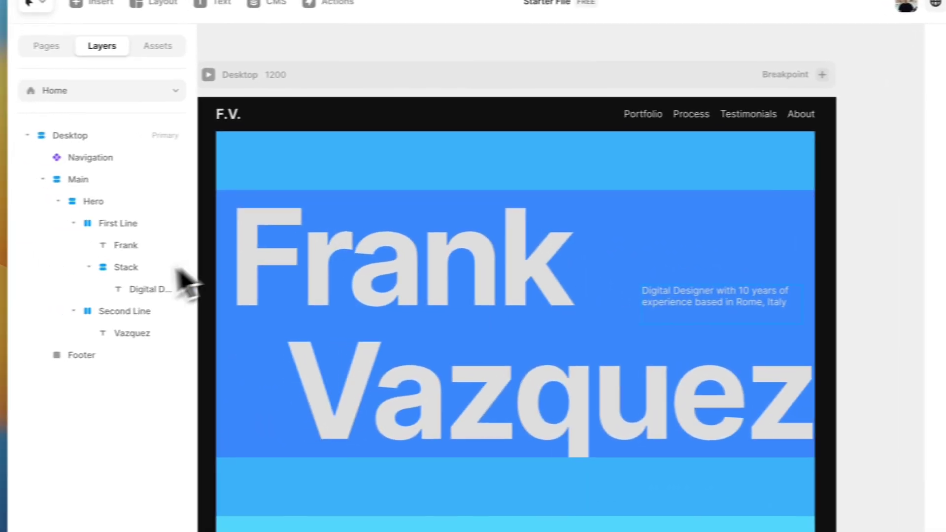
Rename the stack holding the description text as Description.
double_click(157, 269)
type("Descri")
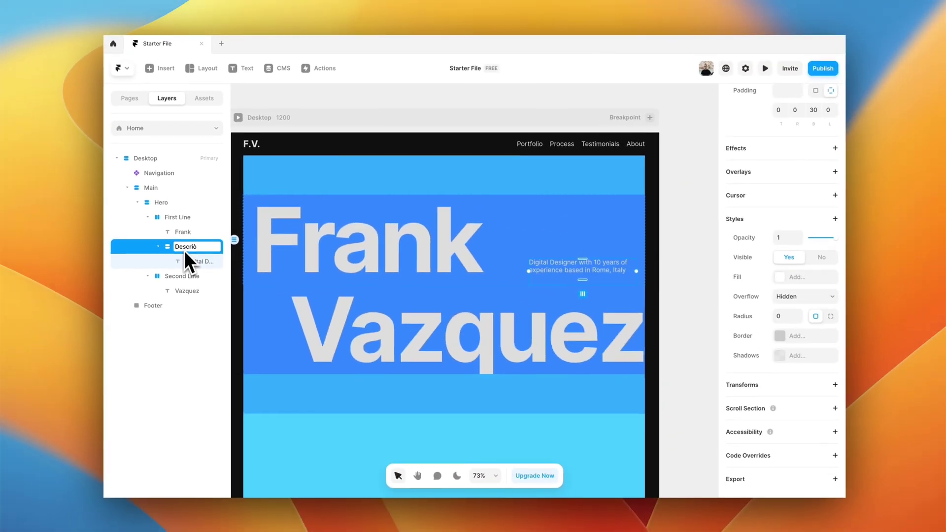
type("ption")
key("Return")
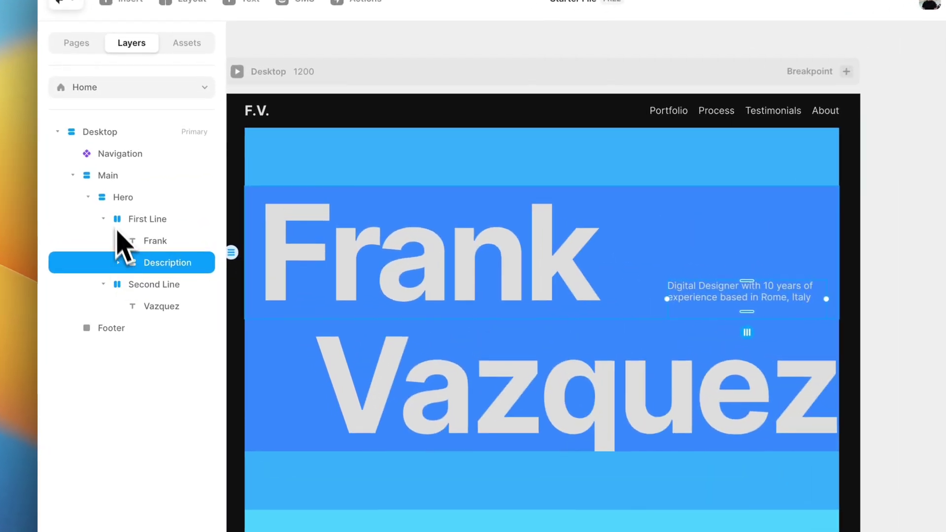
Collapse First Line in the layer tree and remove the blue fill from both First Line and Second Line.
left_click(148, 216)
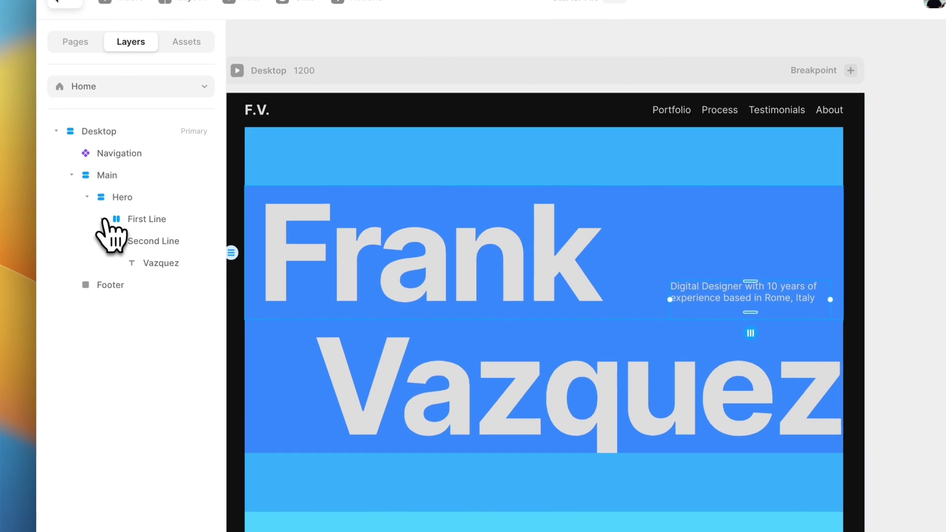
left_click(166, 219)
left_click(141, 240, "shift")
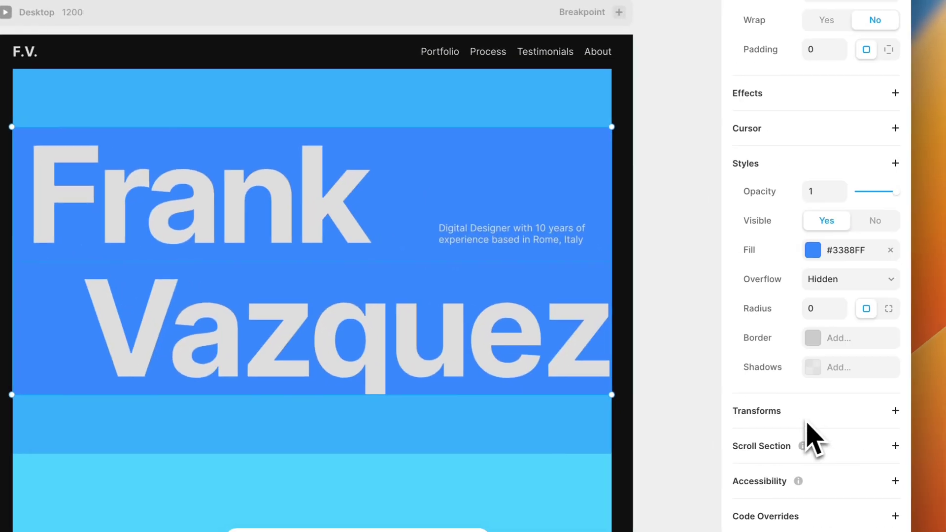
left_click(889, 250)
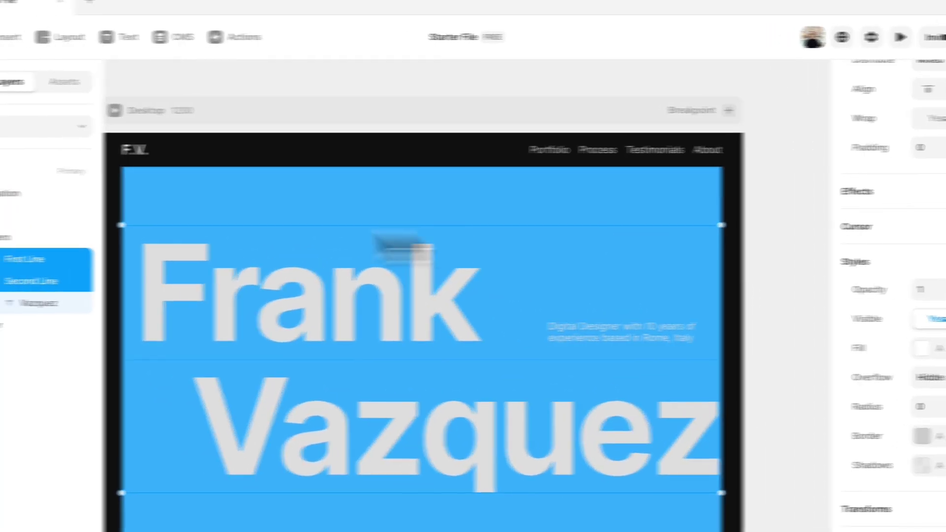
Remove the blue fills from the Hero section and its parent Main stack.
left_click(46, 235)
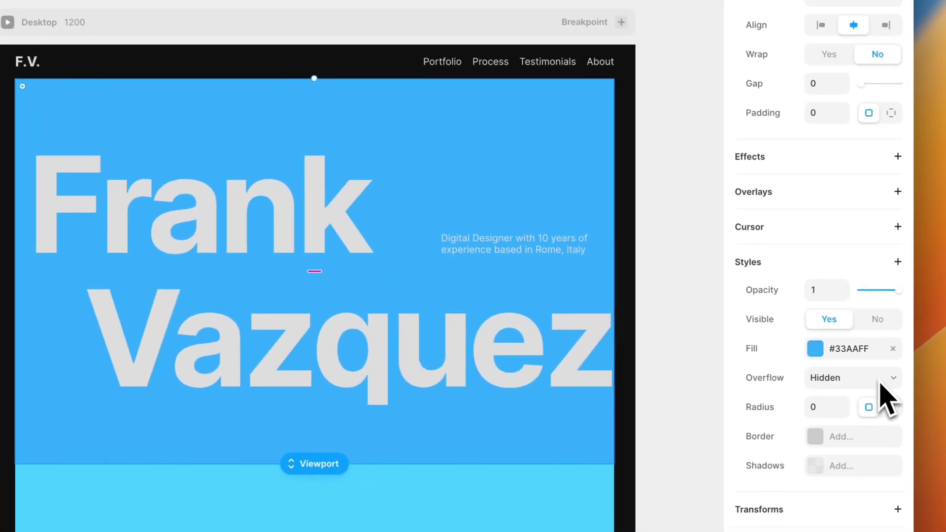
left_click(892, 348)
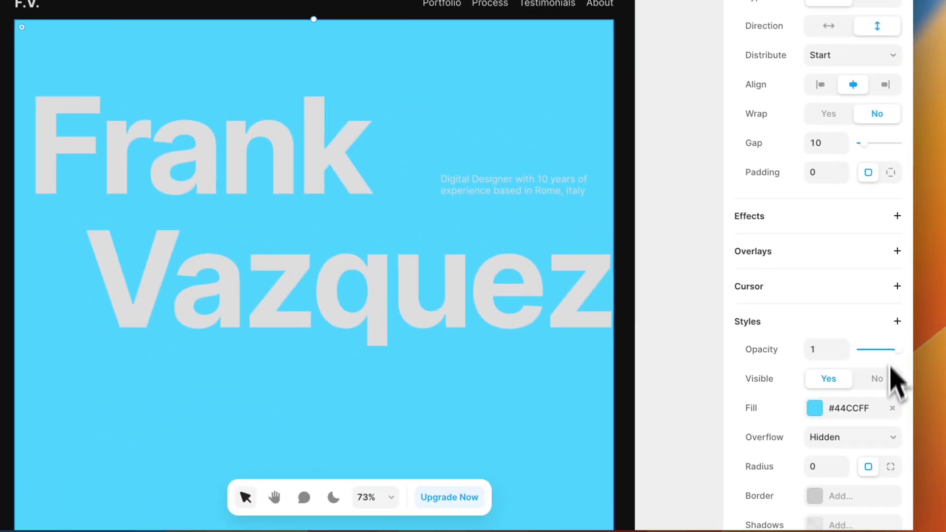
left_click(889, 407)
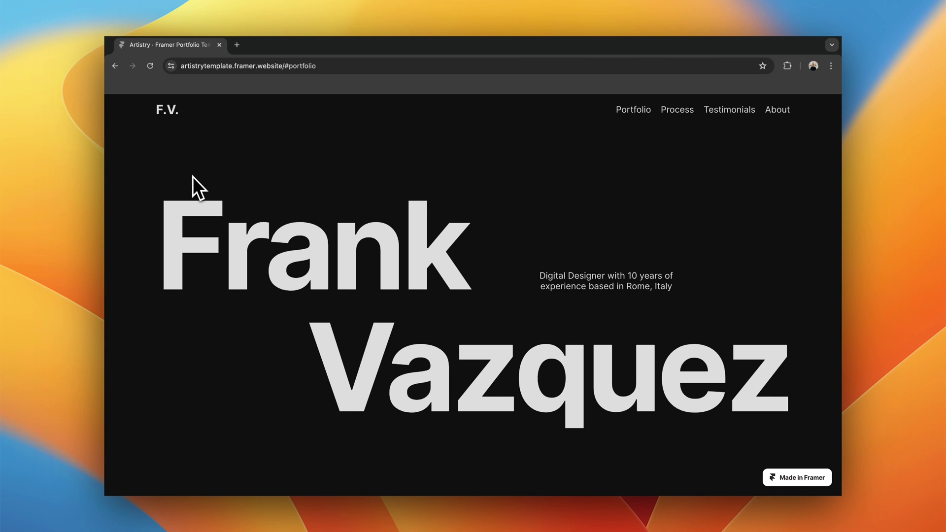
Switch to the Artistry template site in the browser and examine how the two hero name lines behave on scroll.
scroll(199, 253, "down", 3)
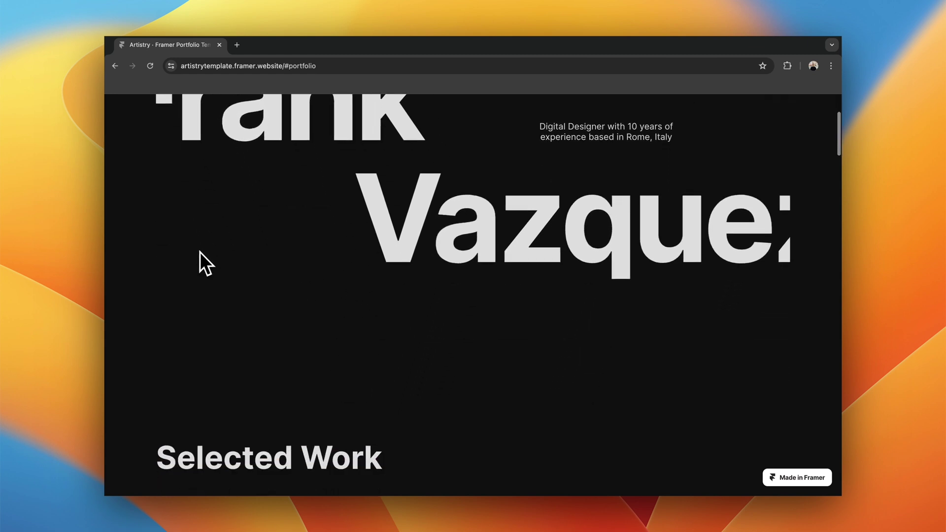
scroll(199, 253, "up", 5)
scroll(199, 253, "down", 5)
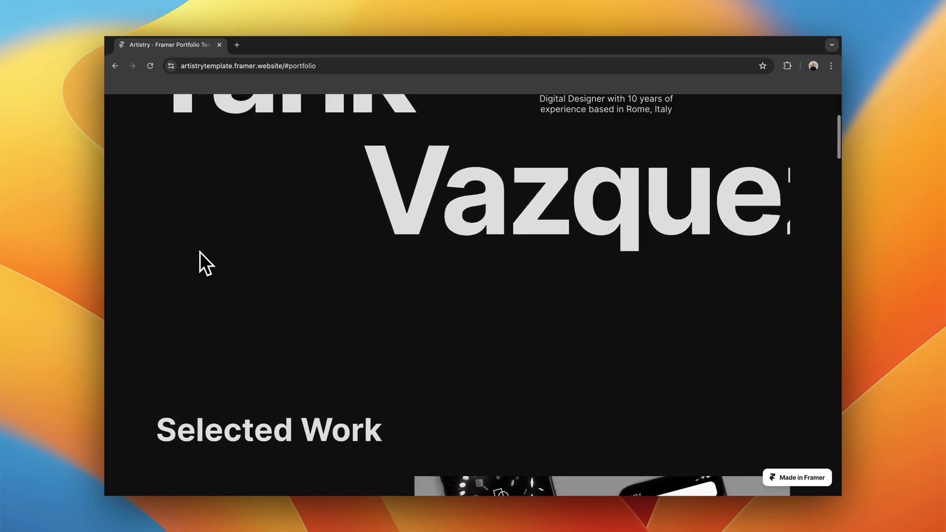
scroll(199, 252, "up", 5)
scroll(271, 270, "down", 2)
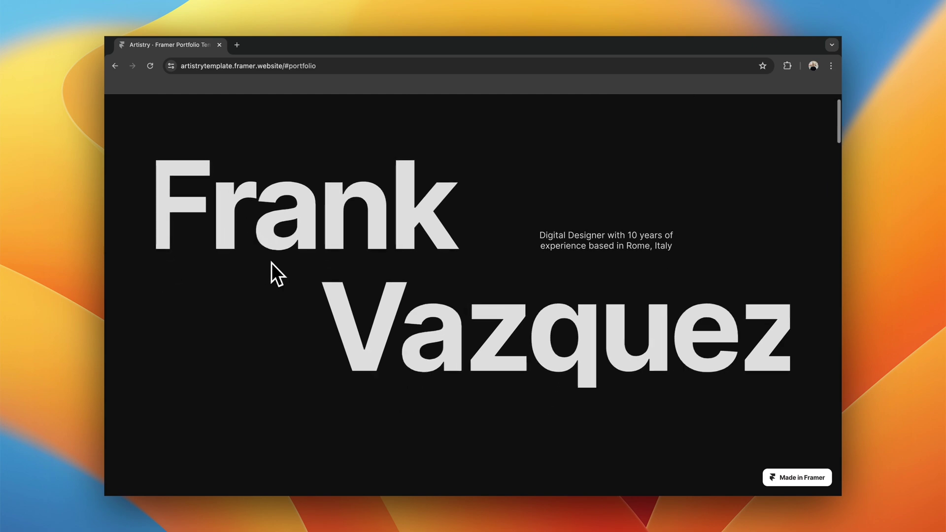
scroll(271, 262, "down", 3)
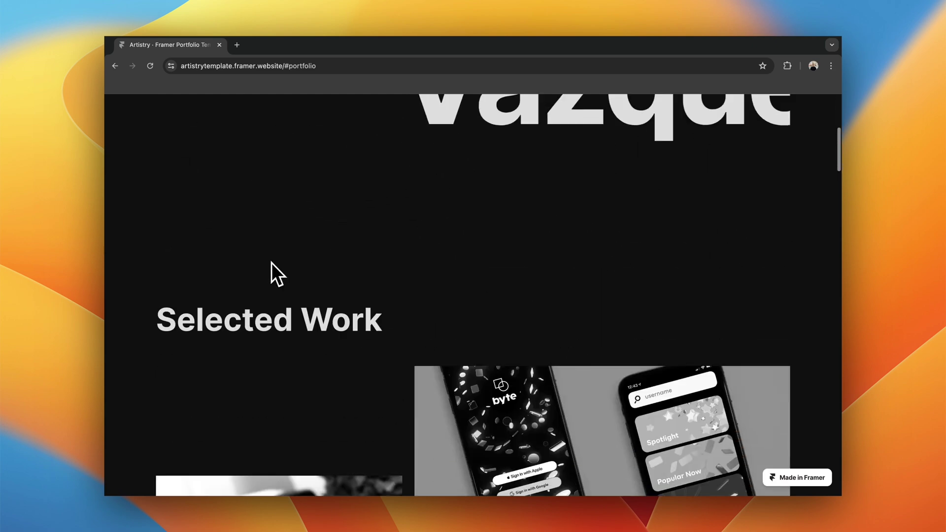
scroll(271, 263, "up", 5)
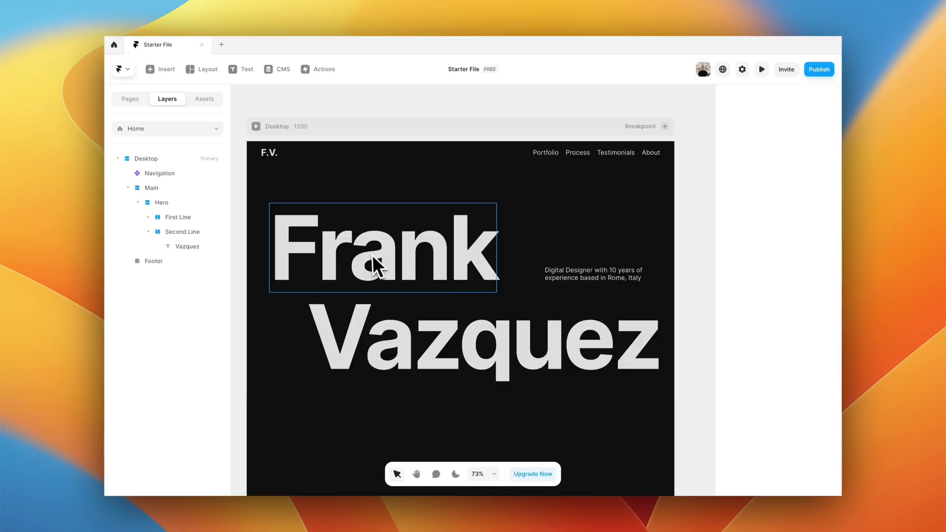
Examine the Selected Work section of the reference site, including its heading, staggered image layout and image hover effect.
scroll(387, 296, "down", 5)
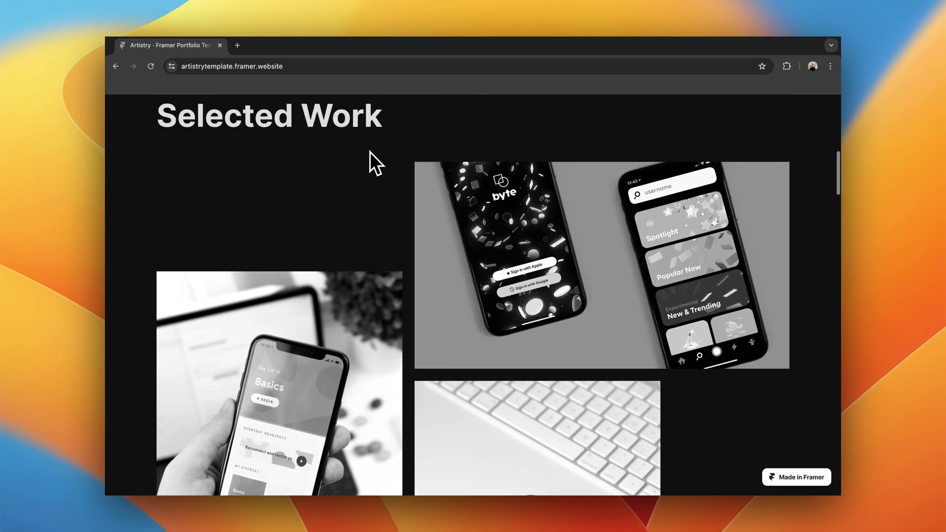
scroll(369, 152, "up", 3)
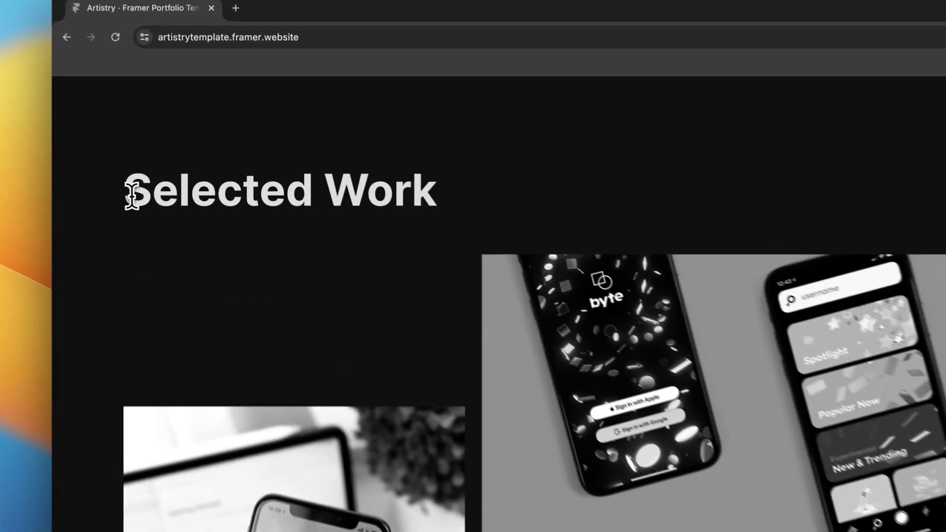
left_click_drag(163, 178, 348, 176)
left_click(348, 176)
scroll(349, 177, "down", 1)
scroll(421, 310, "down", 3)
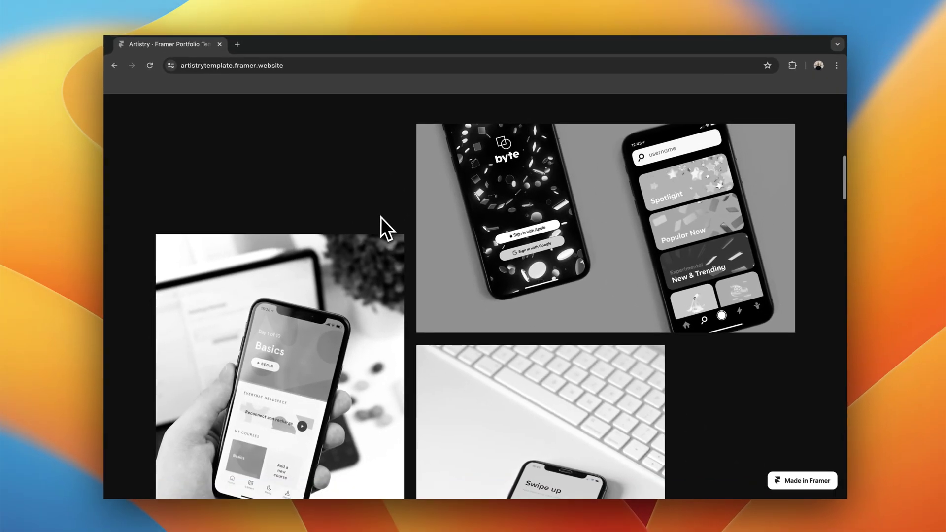
scroll(450, 256, "down", 4)
scroll(397, 181, "down", 10)
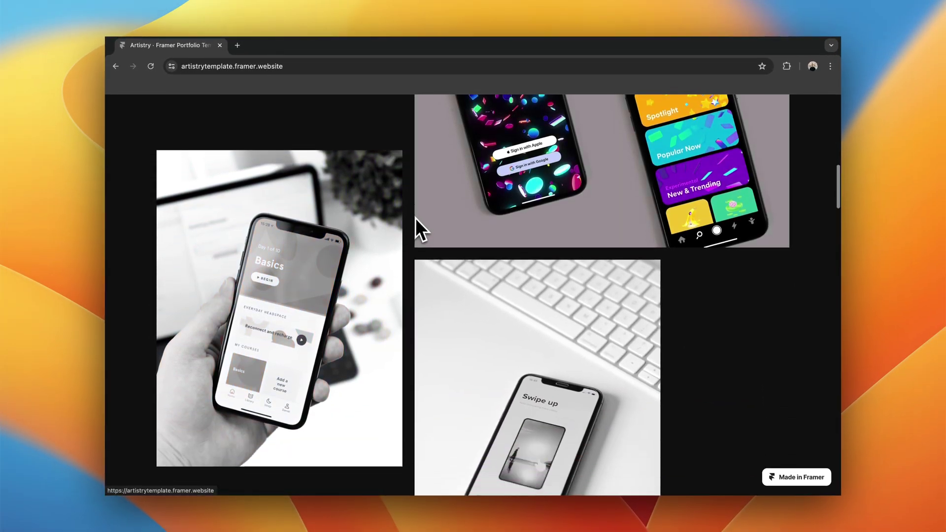
scroll(406, 255, "up", 12)
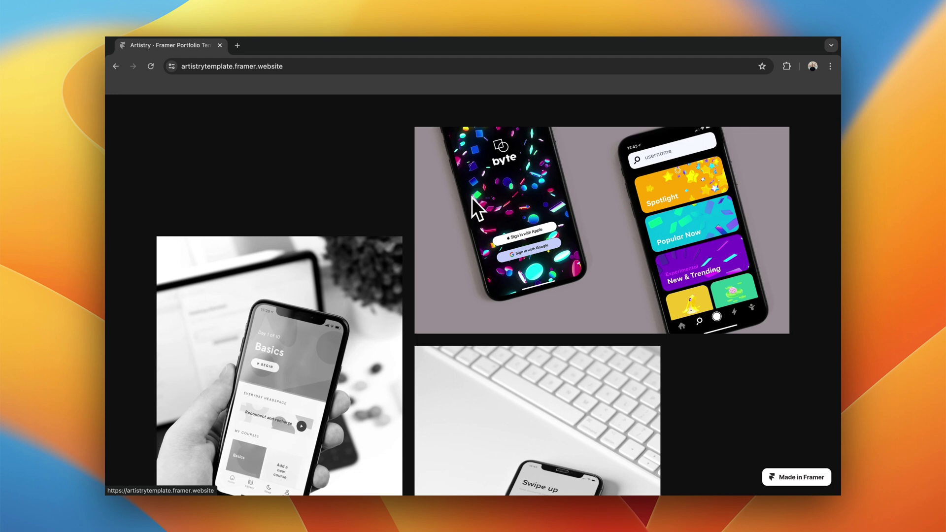
scroll(377, 164, "up", 2)
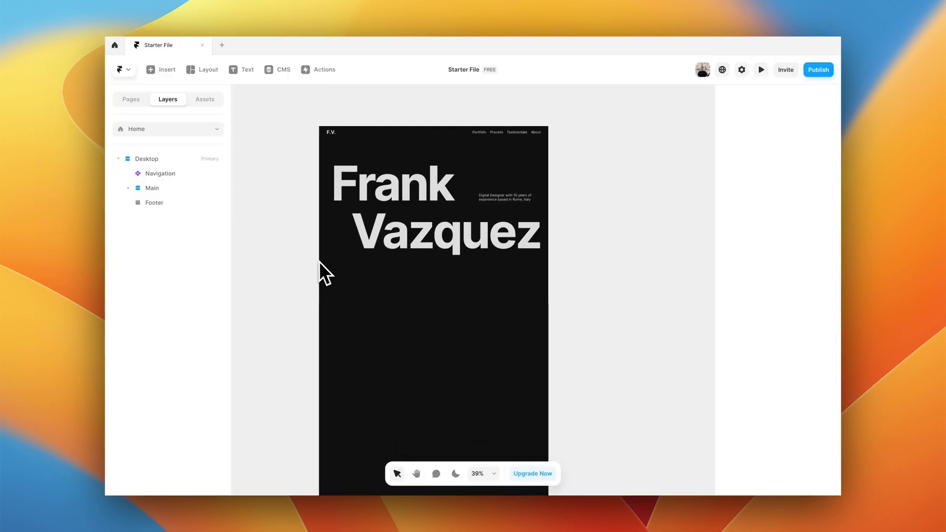
Switch back to Framer, draw a frame of about 744 by 430 px inside Main below Hero, and name it Portfolio.
left_click(128, 188)
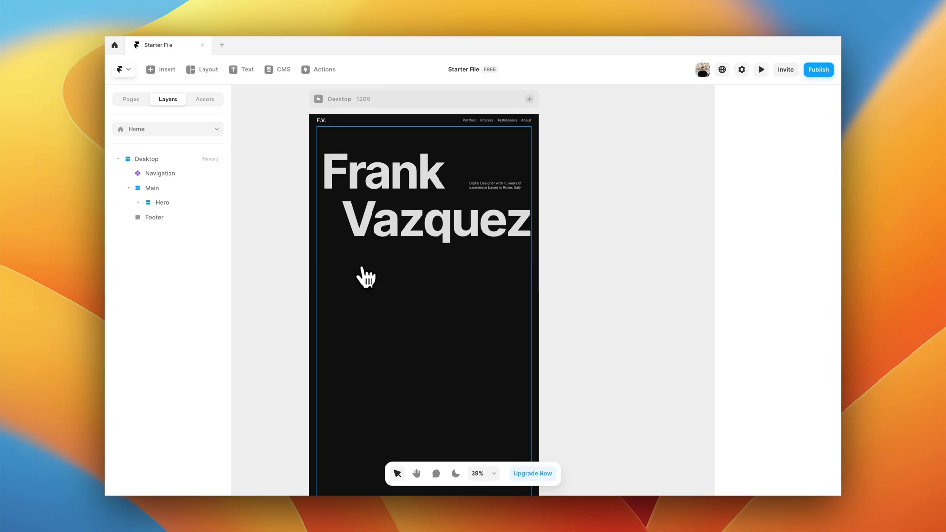
key("f")
mouse_move(333, 282)
left_mouse_down()
mouse_move(465, 337)
mouse_move(477, 366)
left_mouse_up()
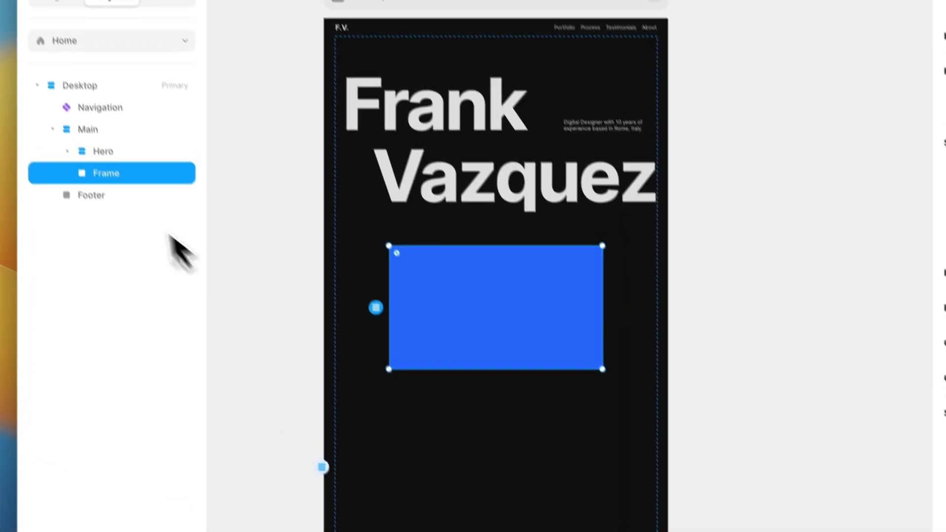
double_click(119, 179)
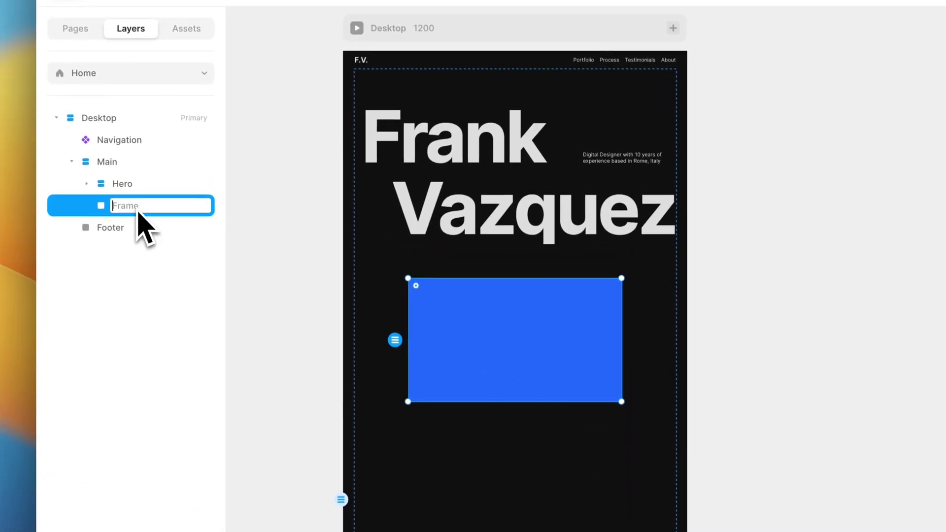
type("Portfoli")
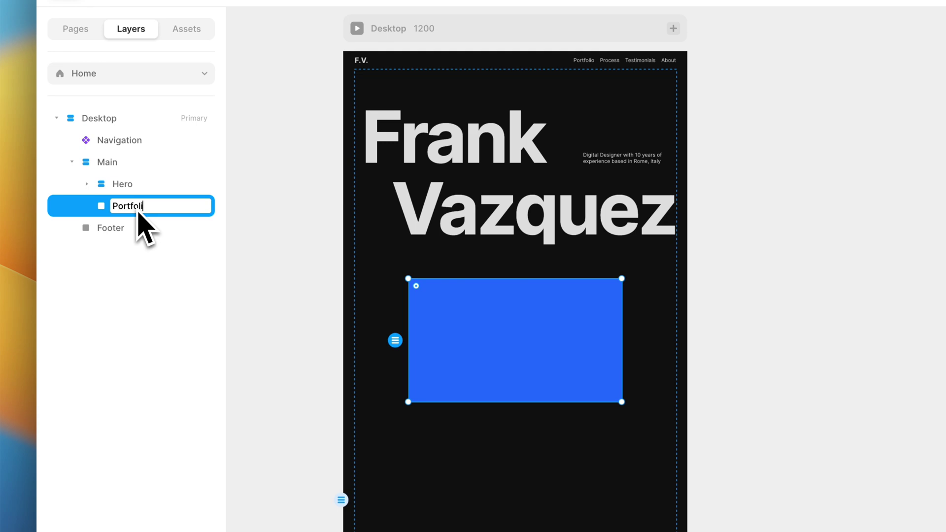
type("o")
key("Return")
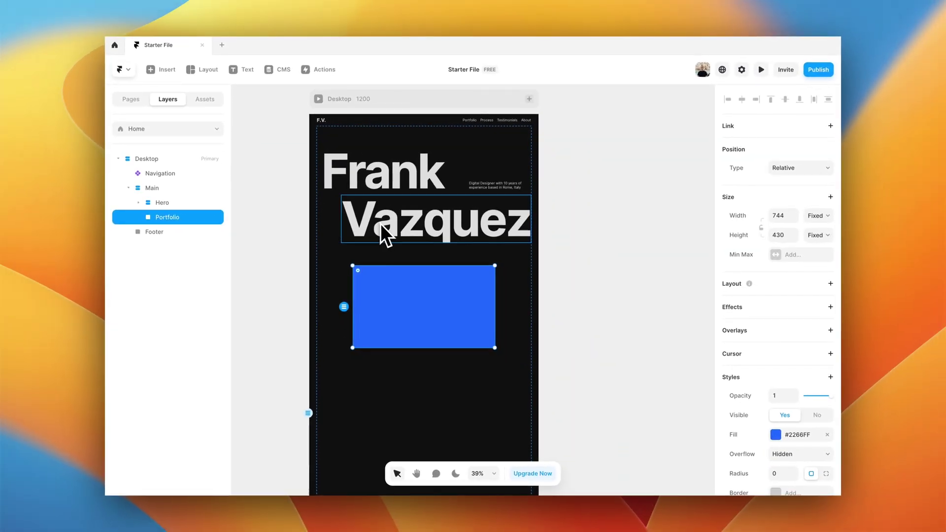
Set the Portfolio frame's width to Fill and its height to 1500.
left_click(818, 215)
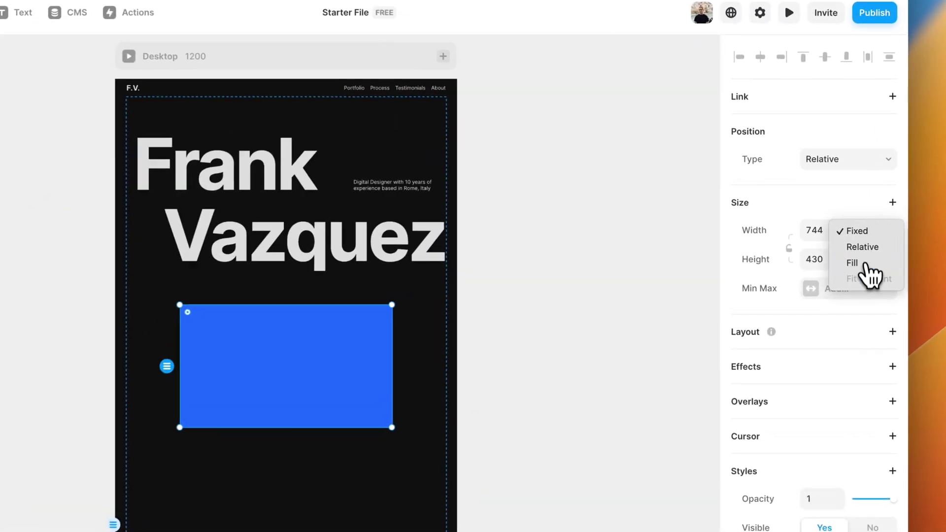
left_click(852, 263)
left_click(823, 260)
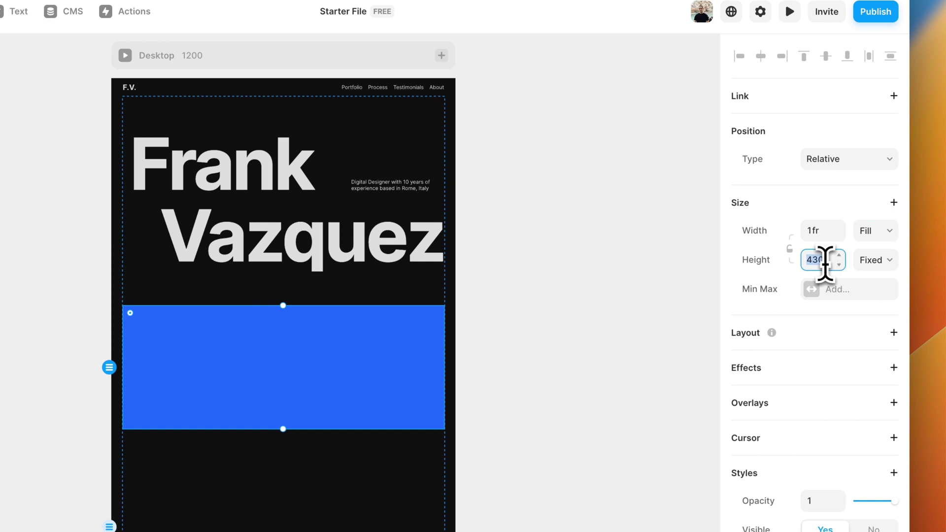
type("1500")
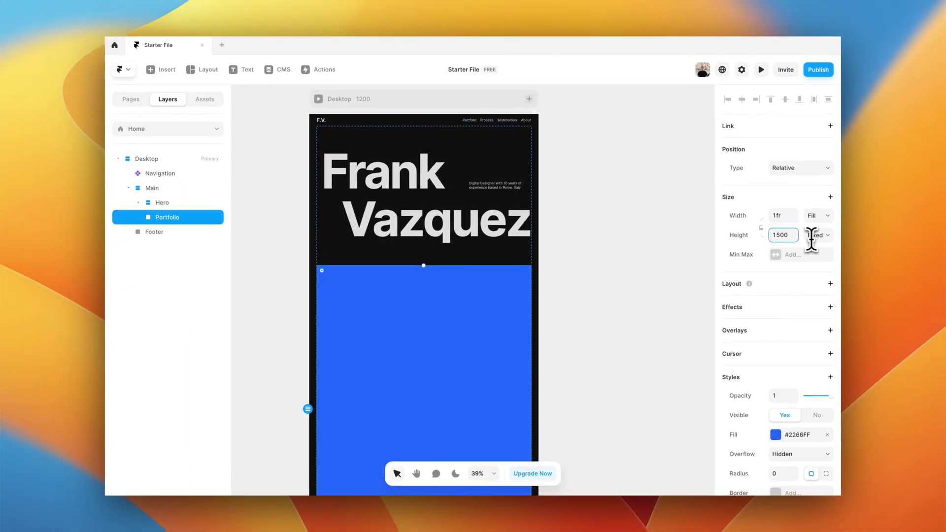
Set the gap of the Main stack to 200 to space Portfolio away from Hero.
scroll(542, 256, "down", 1)
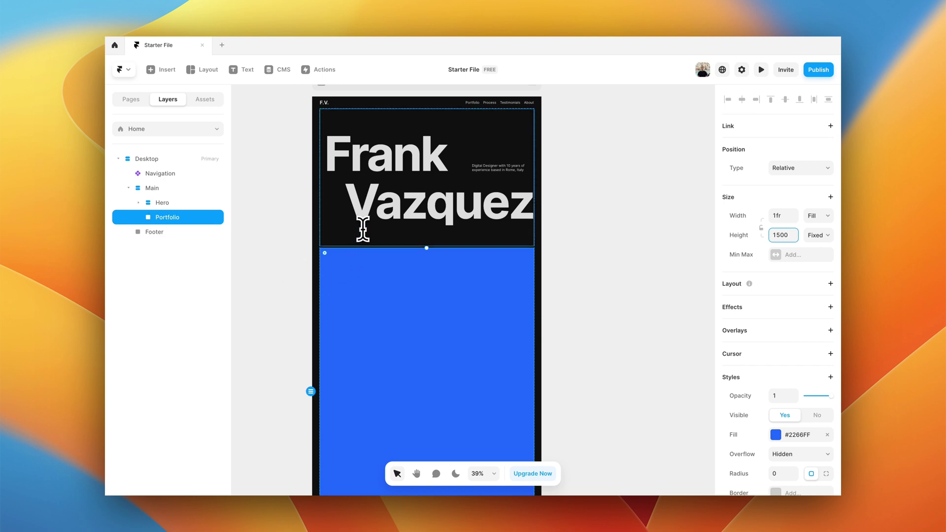
scroll(331, 233, "up", 5)
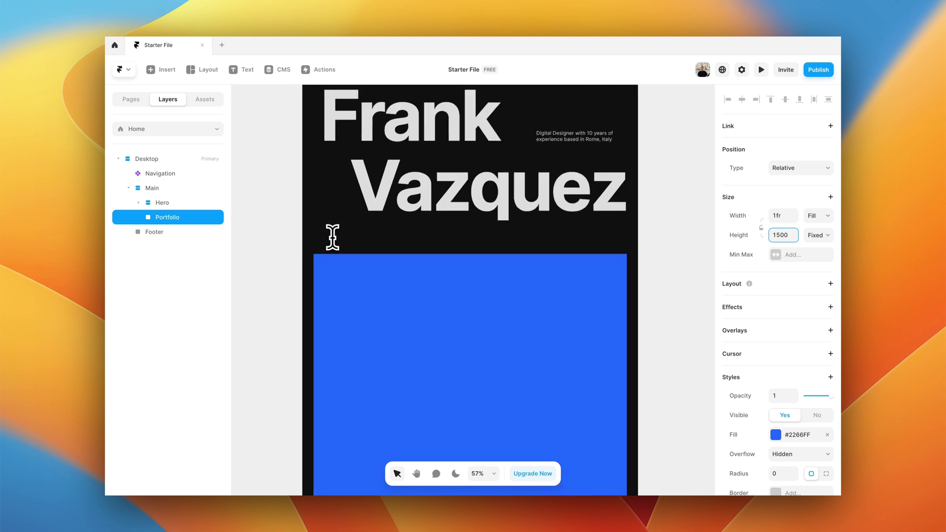
left_click(154, 188)
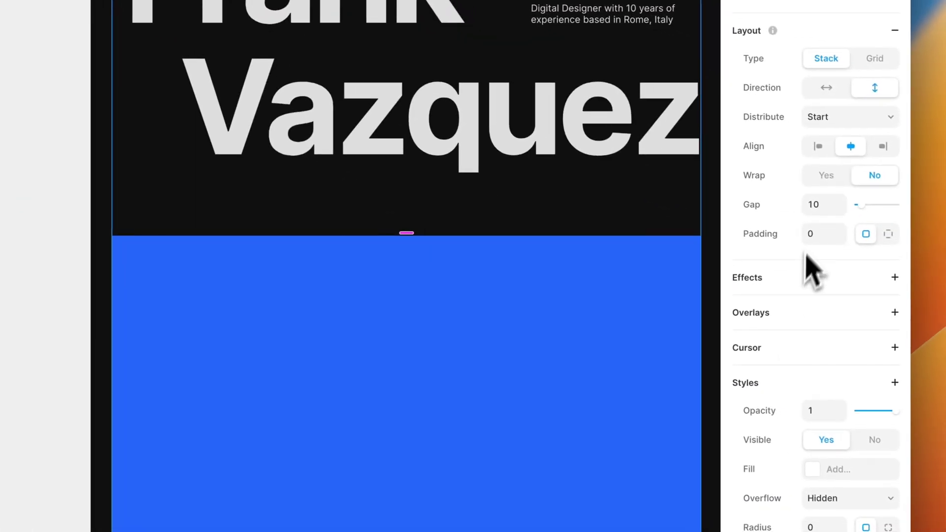
left_click(813, 205)
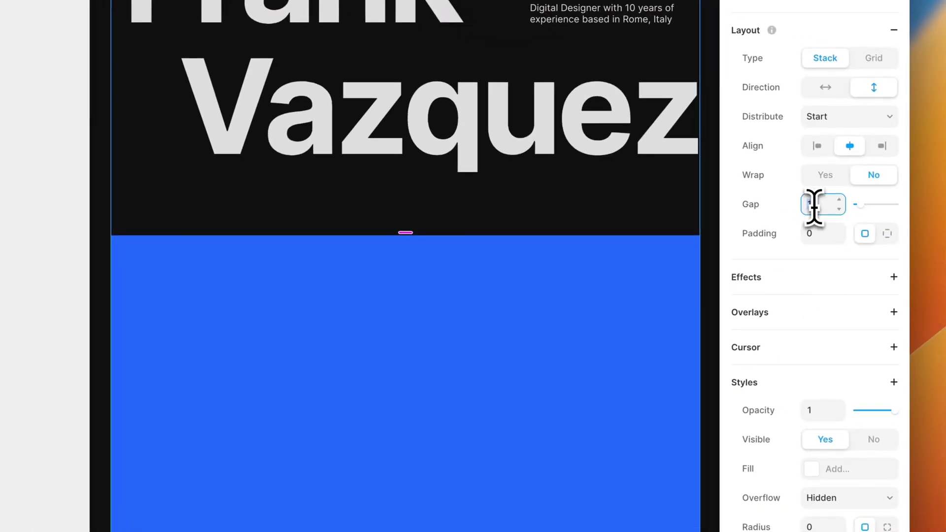
key("Return")
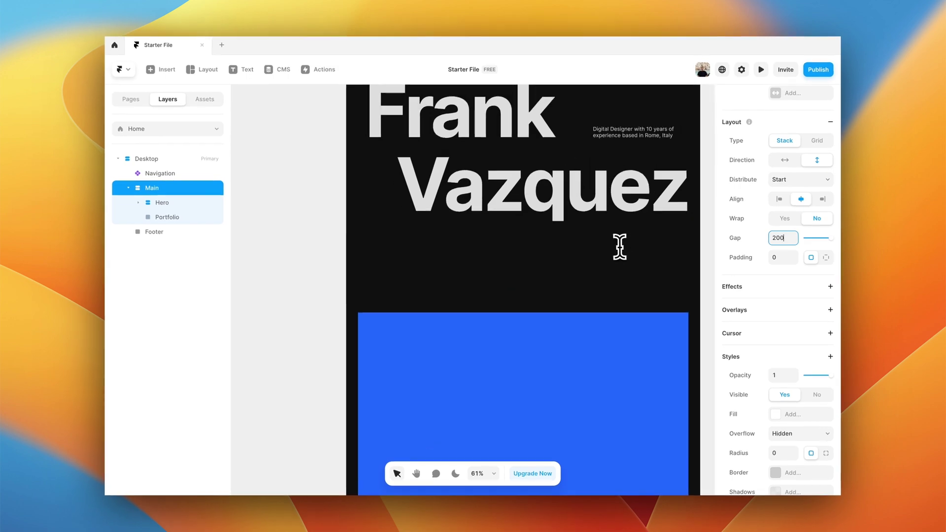
scroll(619, 247, "down", 2)
scroll(611, 247, "up", 1)
Switch to the reference site in the browser and compare the spacing between its Selected Work and My Skills sections.
key("ctrl+Right")
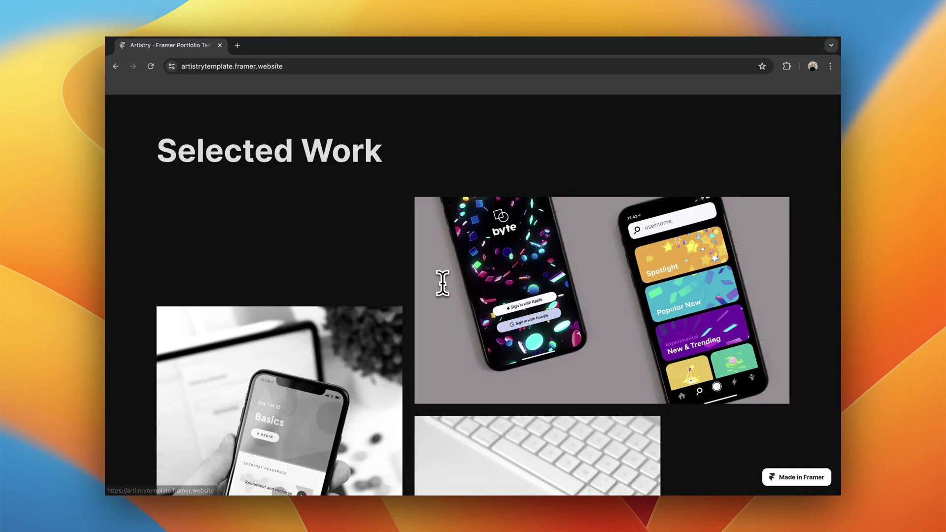
scroll(442, 280, "up", 5)
scroll(355, 305, "down", 15)
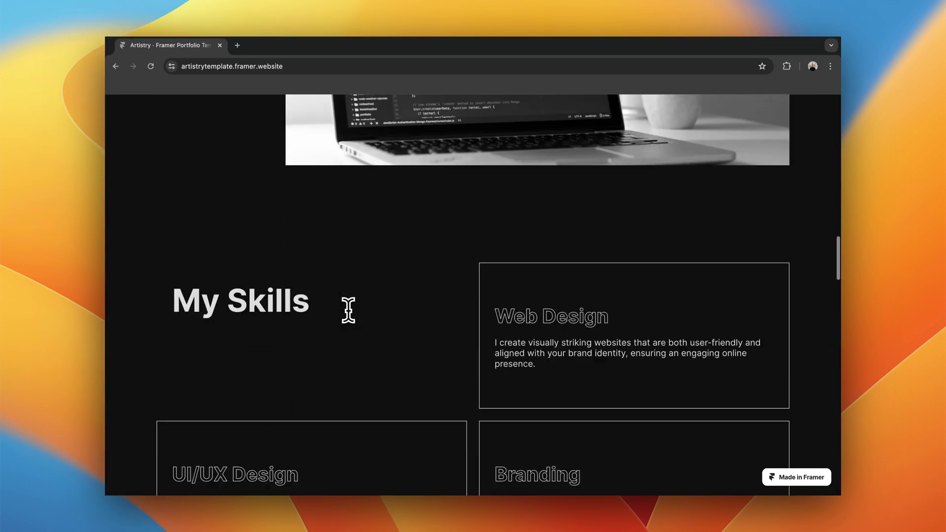
scroll(348, 310, "down", 2)
scroll(320, 228, "up", 5)
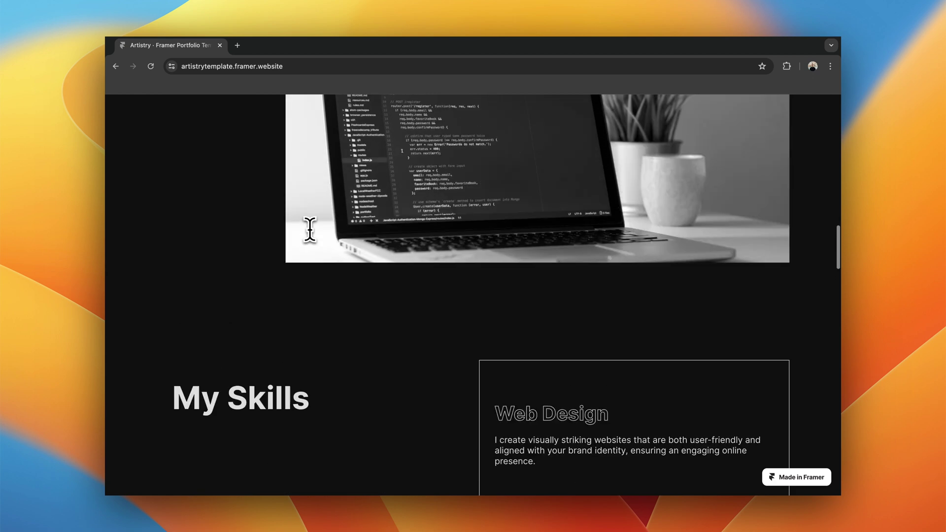
scroll(310, 229, "down", 2)
scroll(310, 230, "down", 8)
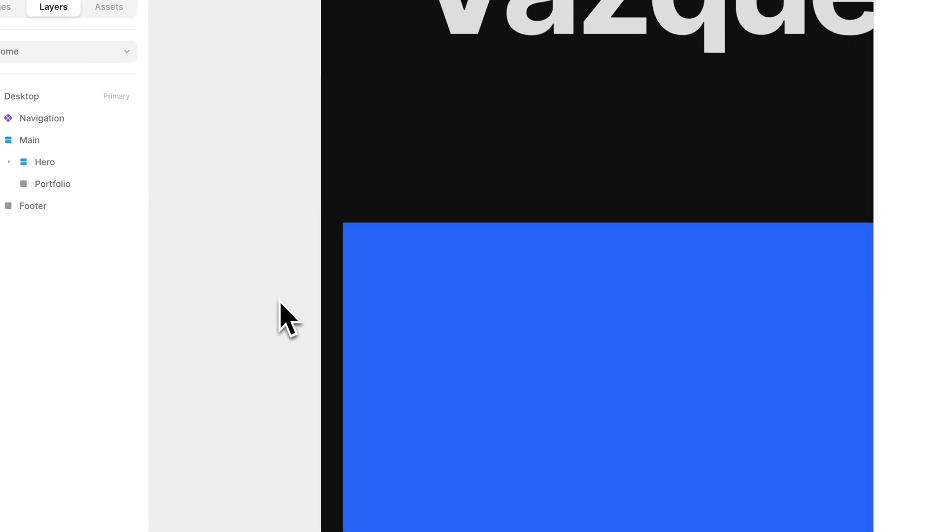
Return to Framer and add the text "Selected Work" inside Portfolio, about 123 px from its left edge and 55 px from its top.
key("t")
left_click(394, 270)
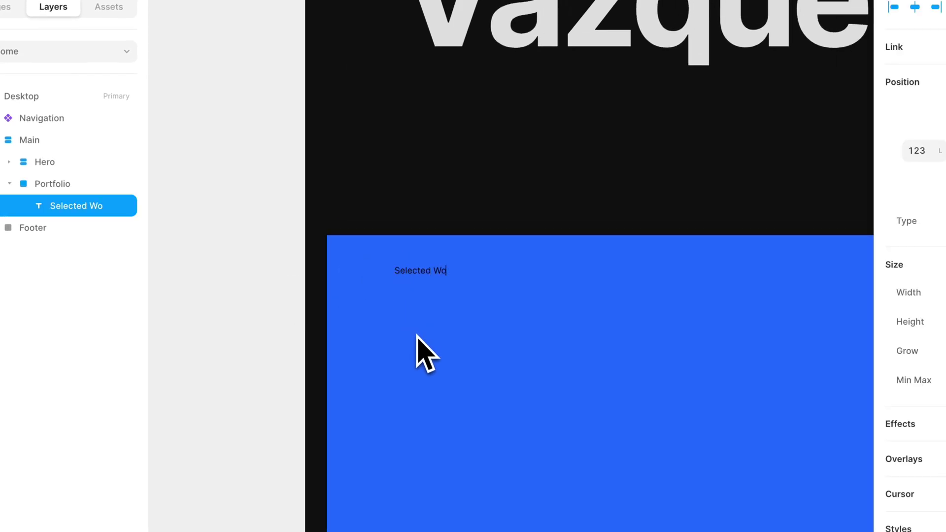
left_click(237, 336)
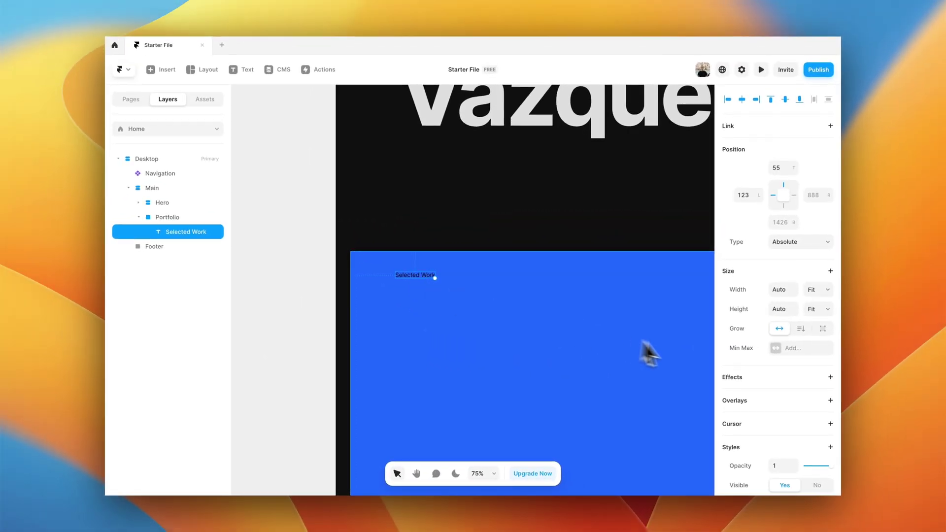
Apply the Heading 2 text style to the "Selected Work" text in Portfolio.
scroll(828, 404, "down", 6)
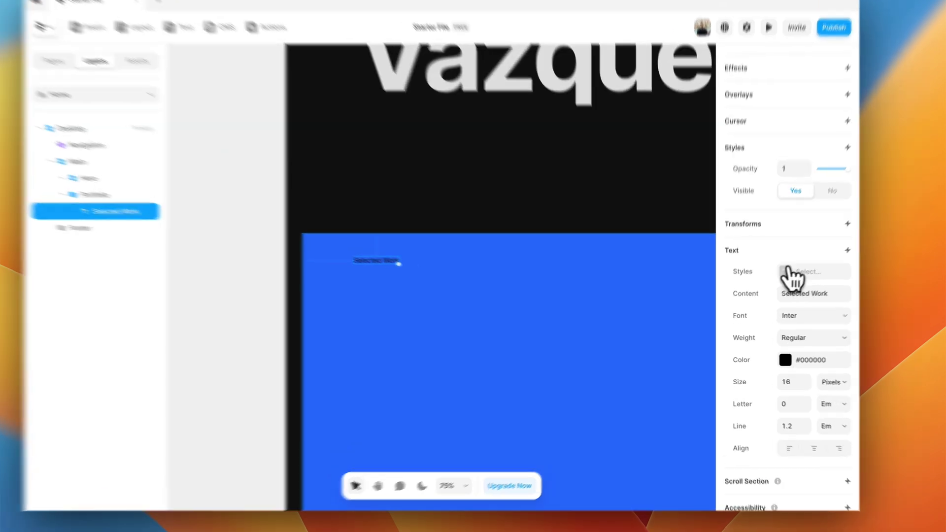
left_click(794, 284)
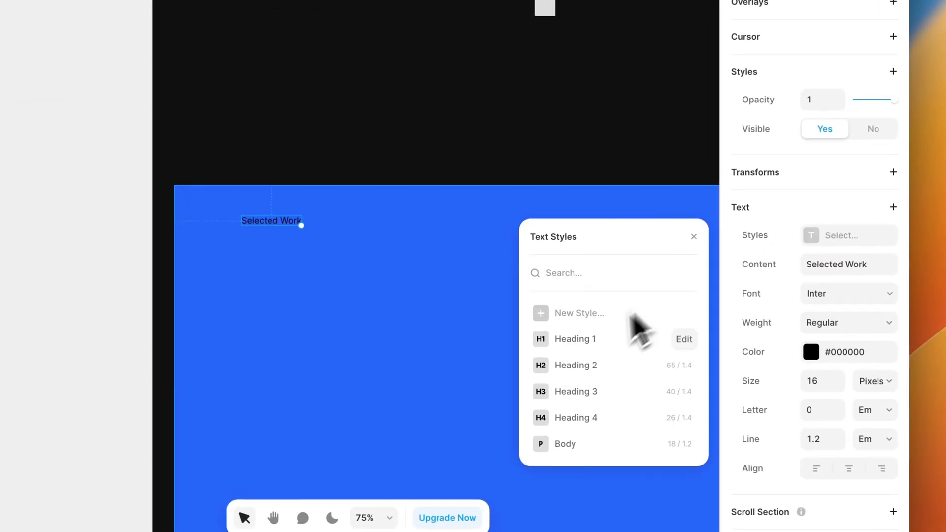
left_click(584, 365)
left_click(87, 223)
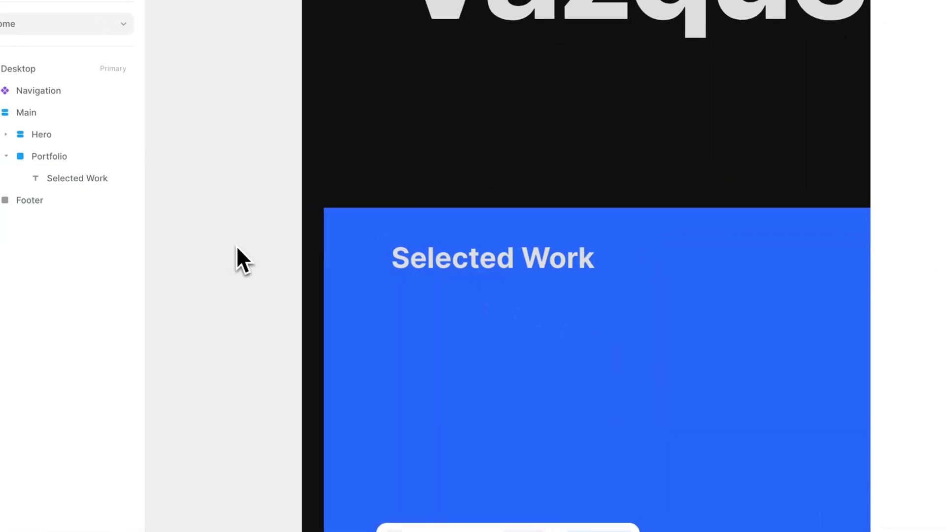
Draw a frame about 947 by 397 px inside Portfolio, directly below the "Selected Work" heading.
scroll(239, 264, "down", 3)
scroll(239, 264, "right", 2)
key("f")
left_click_drag(299, 225, 818, 443)
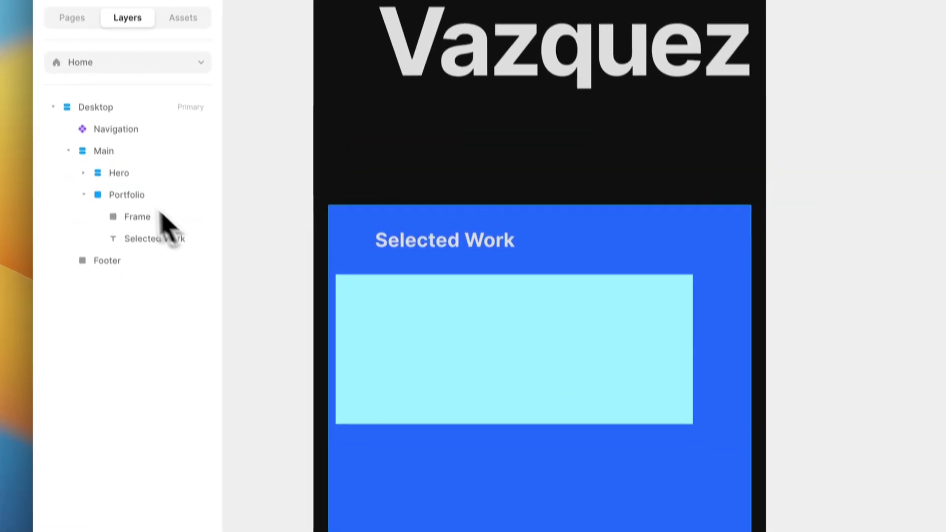
Add a vertical stack layout to Portfolio with its contents distributed to Start and aligned to the left.
left_click(6, 103)
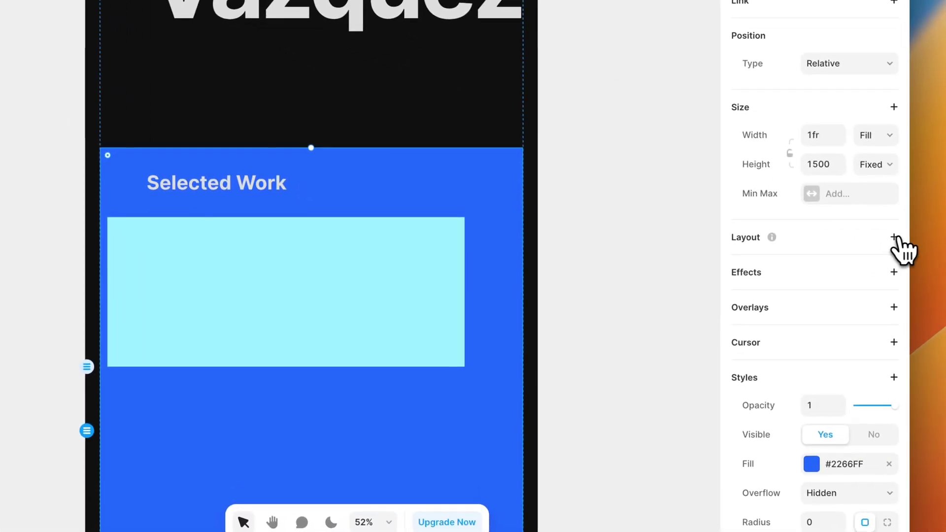
left_click(893, 238)
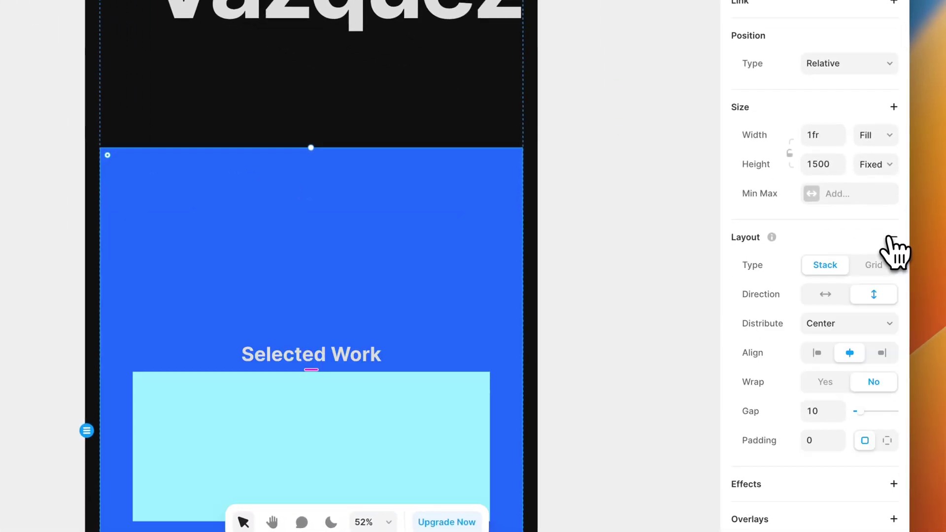
left_click(838, 322)
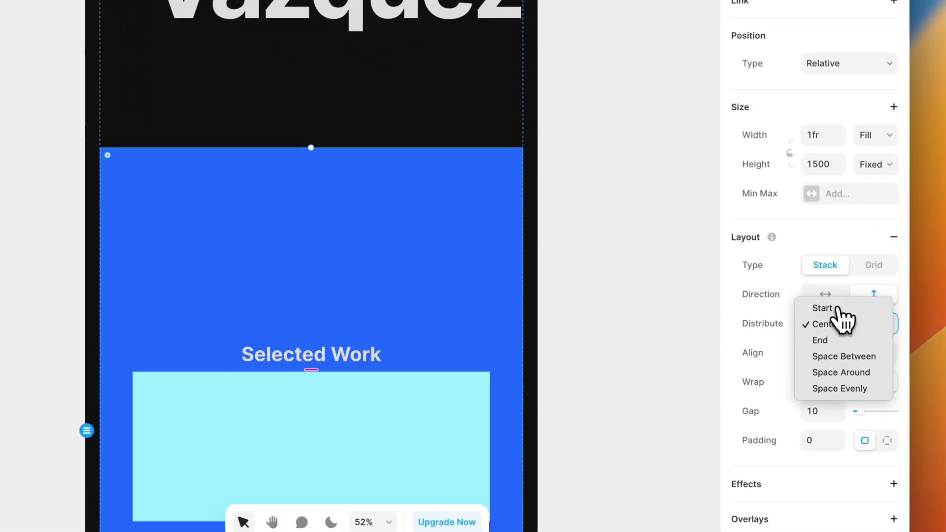
left_click(839, 310)
left_click(818, 352)
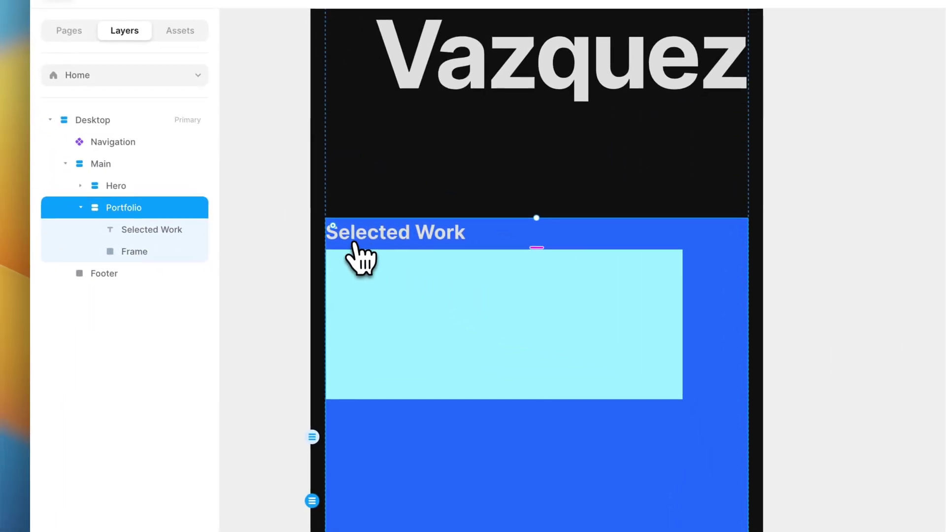
Set the width and height of the frame below the heading to Fill and rename it Grid.
left_click(170, 256)
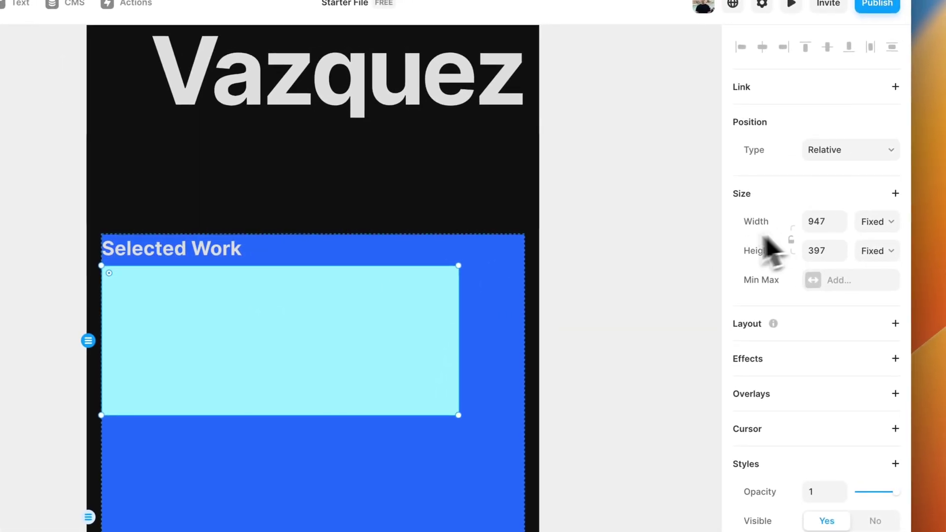
left_click(874, 222)
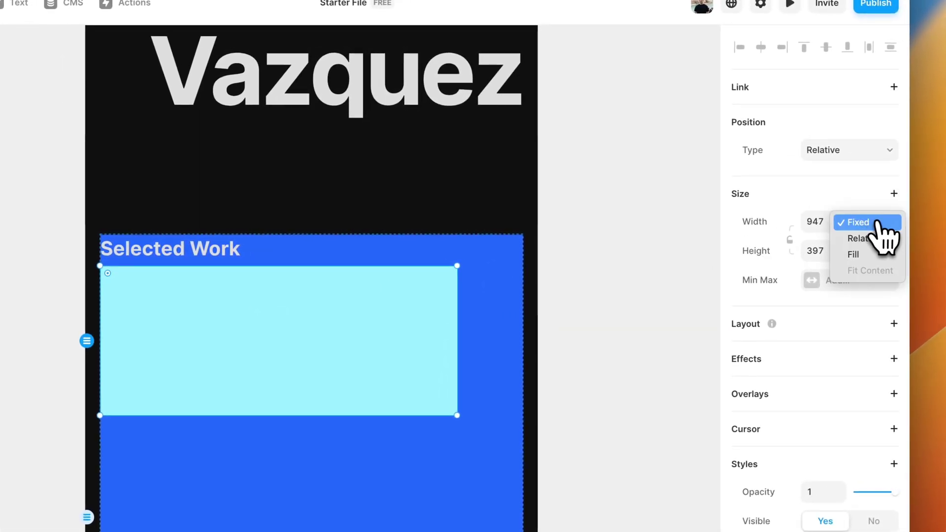
left_click(869, 255)
left_click(874, 251)
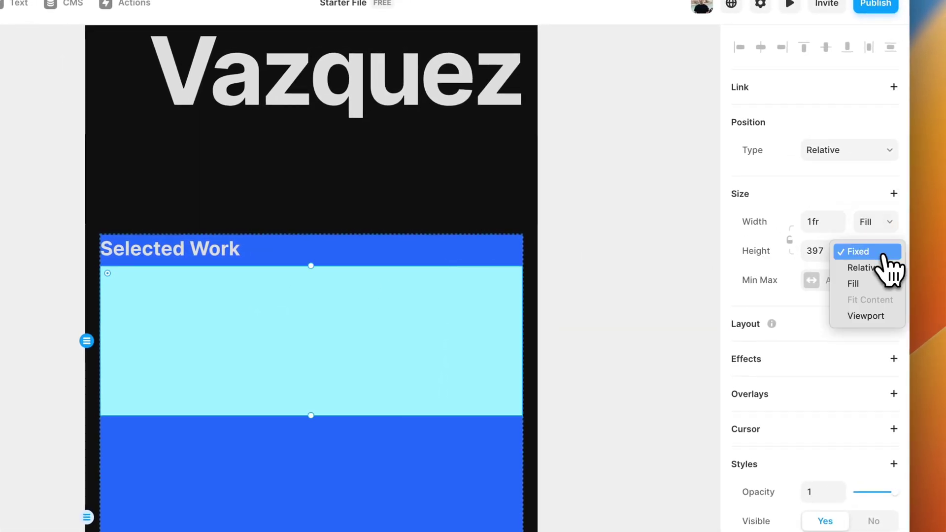
left_click(869, 284)
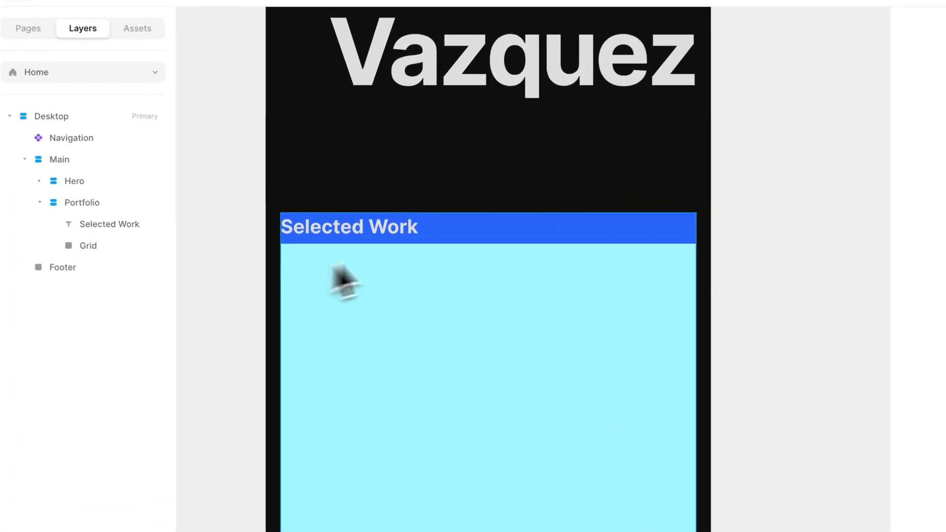
Set the gap of the Portfolio stack to 50 and remove its blue fill.
left_click(412, 242)
left_click(914, 431)
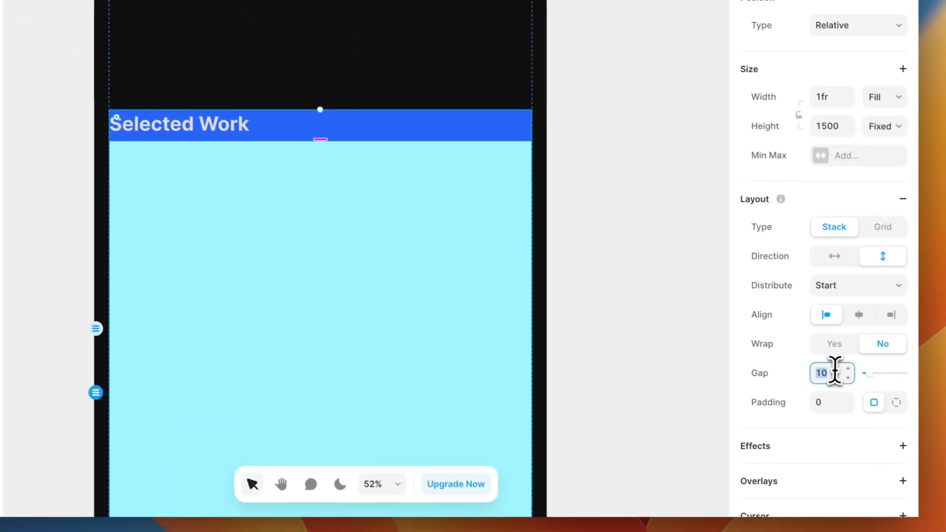
type("50")
key("Return")
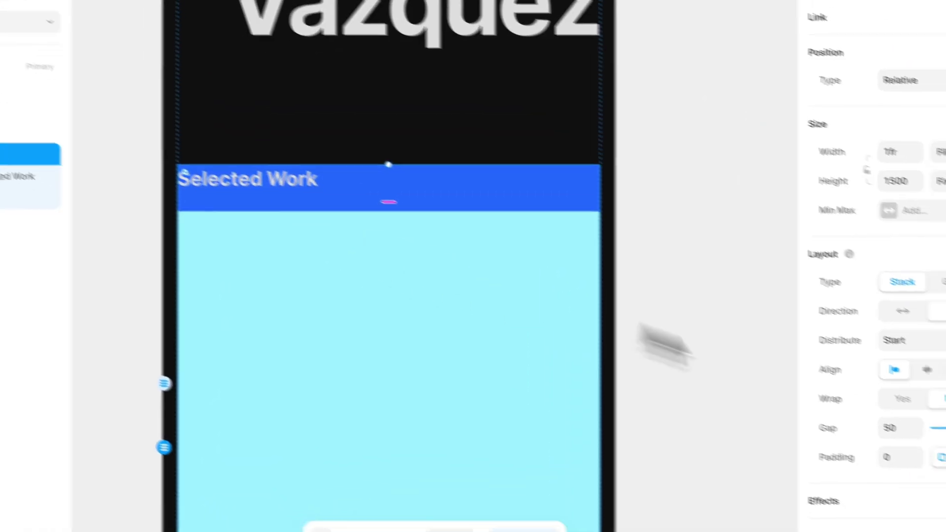
scroll(881, 387, "down", 8)
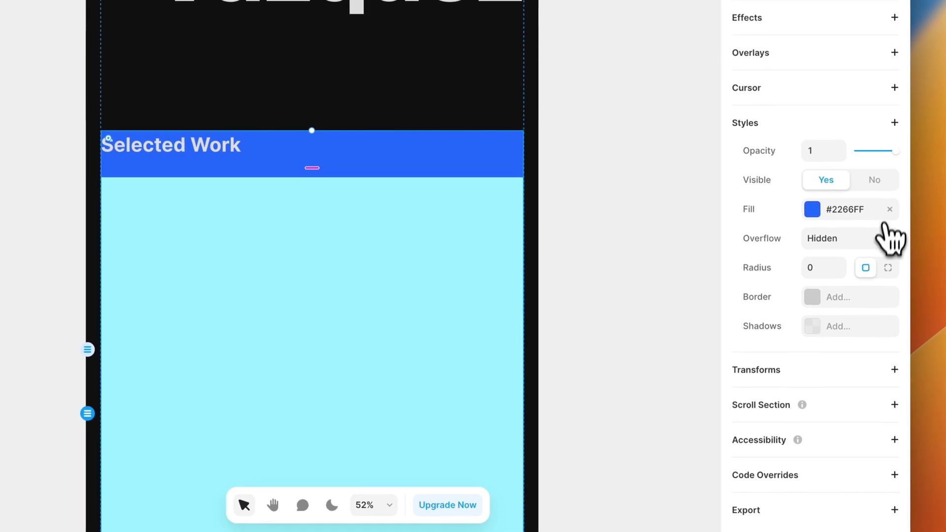
left_click(897, 213)
scroll(655, 282, "down", 1)
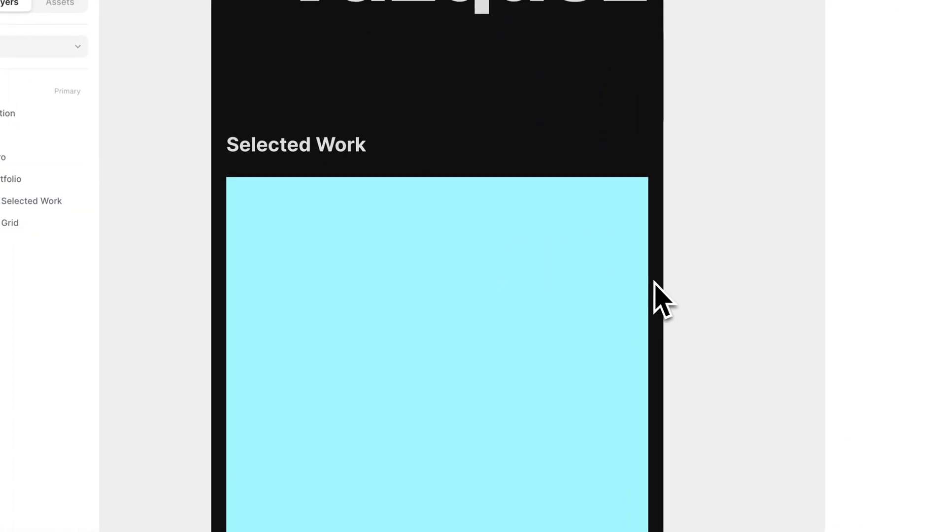
Draw a small frame inside Grid near its upper-left corner.
left_click(369, 261)
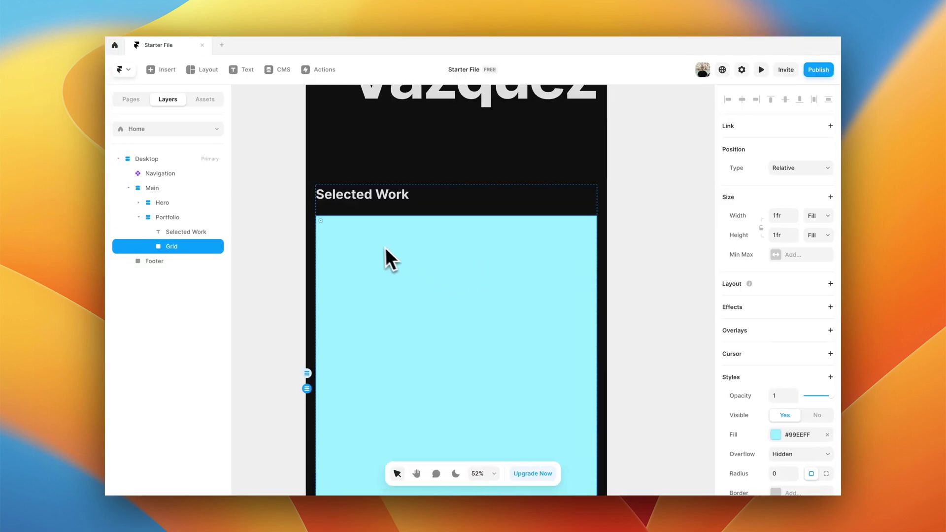
key("f")
left_click_drag(323, 224, 362, 281)
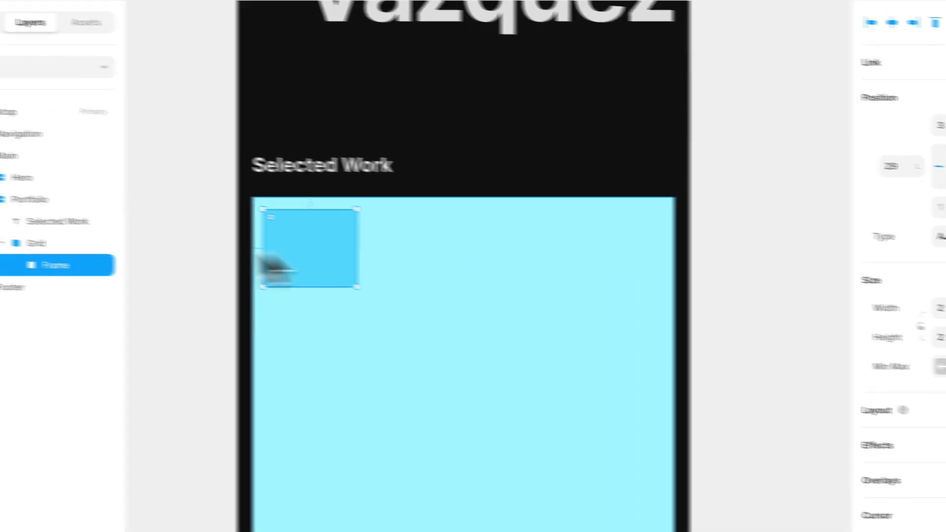
Give the Grid frame a grid layout with 5 columns, 7 rows and a gap of 25.
left_click(74, 235)
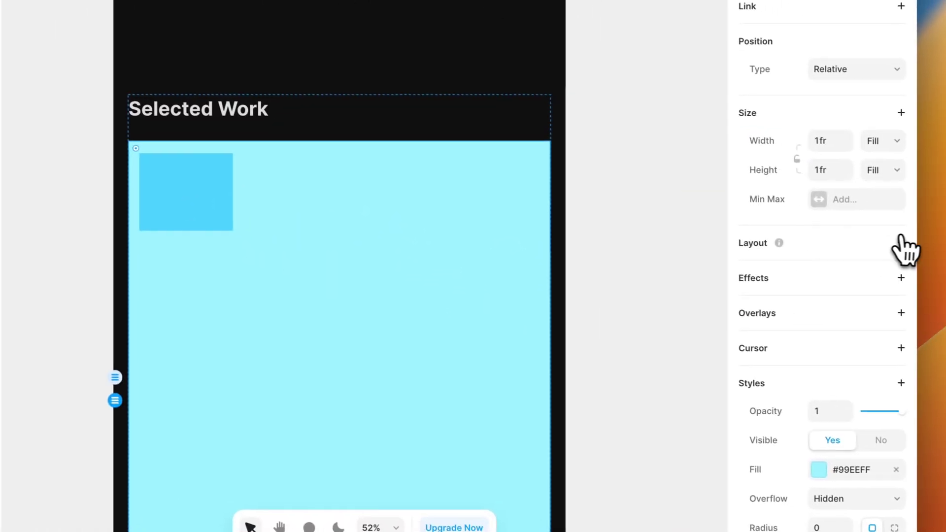
left_click(896, 241)
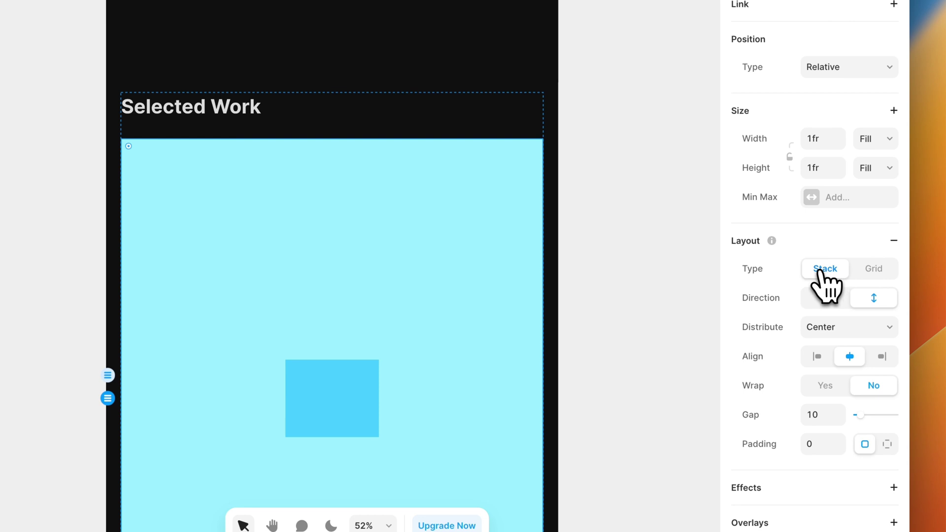
left_click(874, 270)
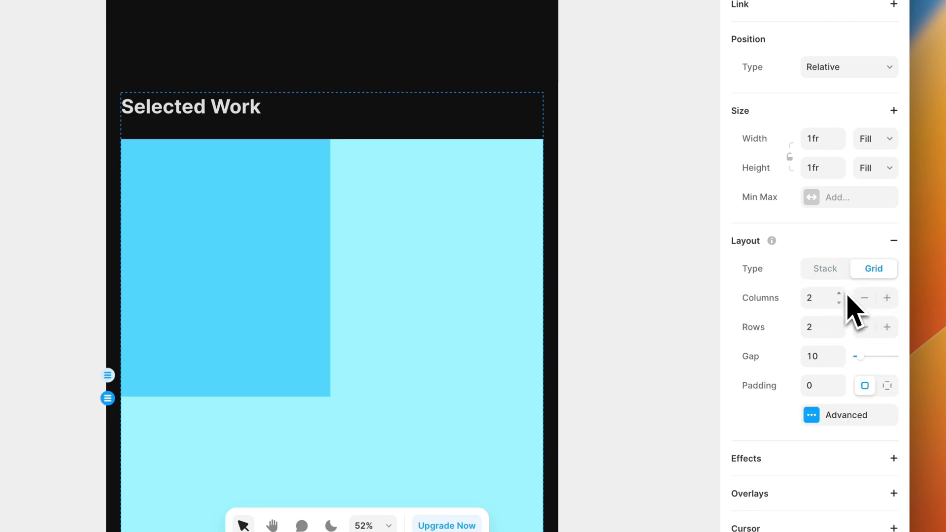
left_click(886, 300)
left_click(885, 299)
left_click(886, 299)
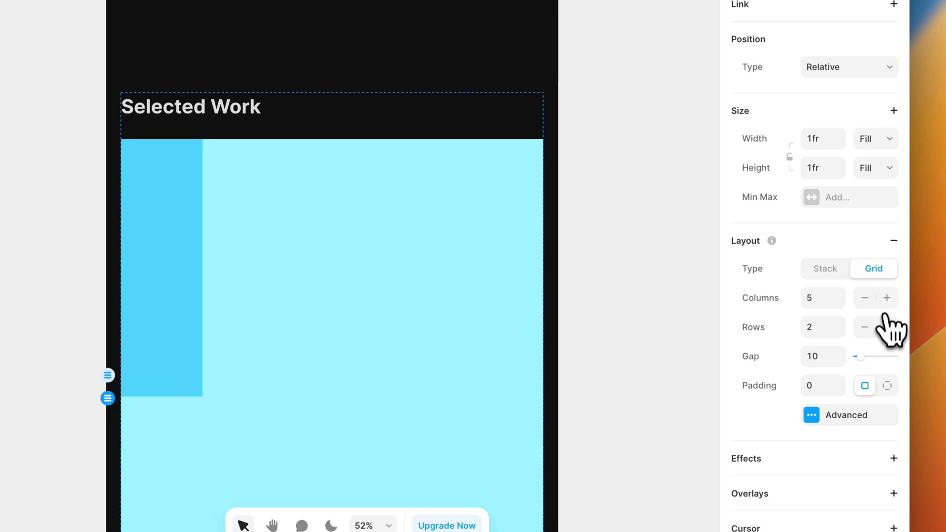
left_click(886, 327)
left_click(886, 327)
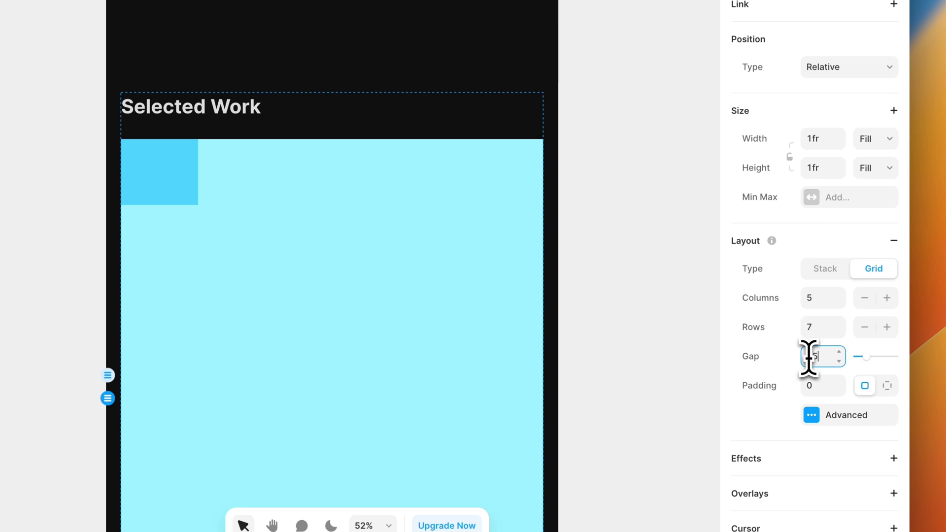
left_click(634, 253)
Duplicate the small frame inside Grid until every cell of the 5-column, 7-row grid is filled.
left_click(170, 169)
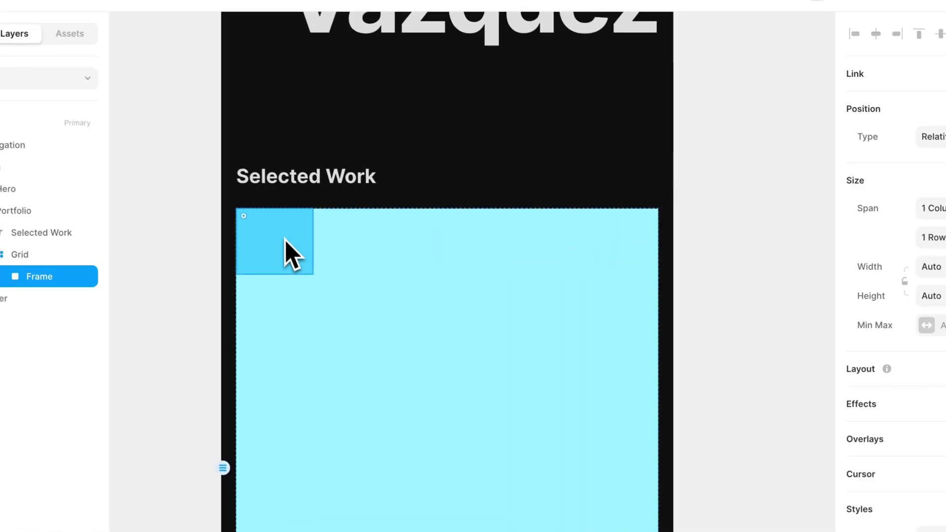
key("super+d")
key("super+d")
key("super+d")
key("super+d")
key("super+d")
key("super+d")
key("super+d")
key("super+d")
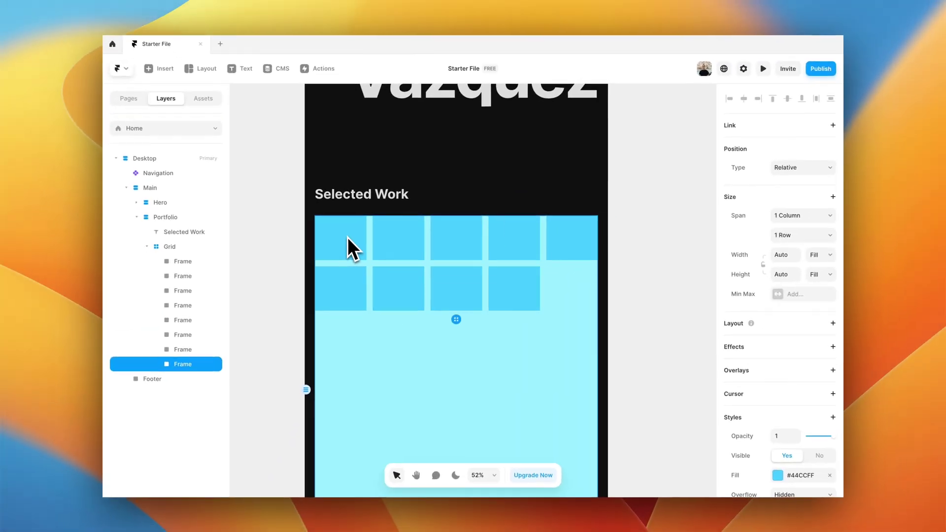
key("super+d")
key("super+d")
key("super+d")
key("super+d")
key("super+d")
key("super+d")
key("super+d")
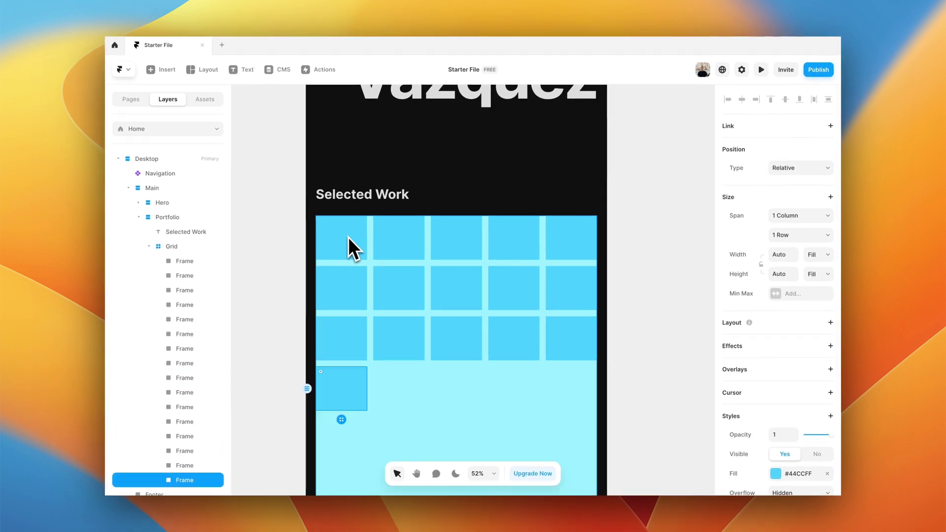
key("super+d")
key("super+d")
key("super+d")
key("super+d")
key("super+d")
key("super+d")
key("super+d")
key("super+d")
key("super+d")
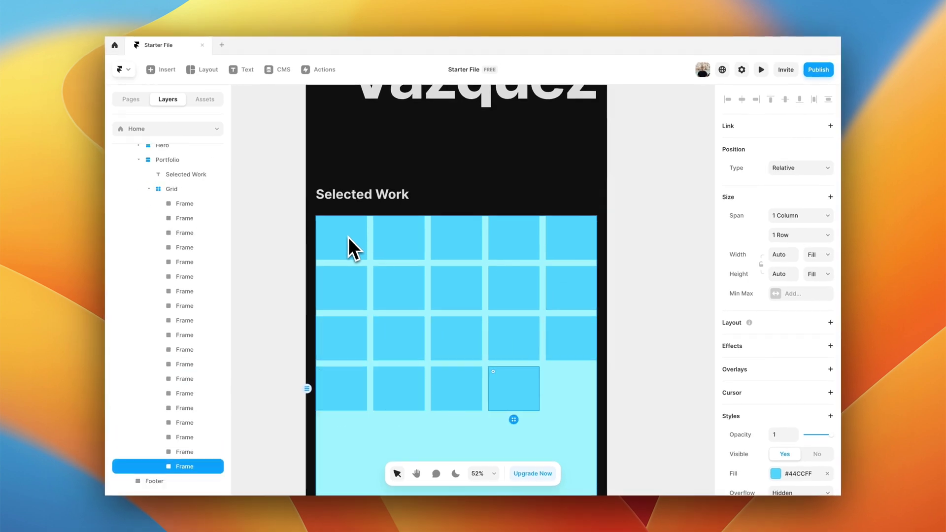
scroll(363, 250, "down", 5)
key("super+d")
key("super+d")
key("super+d")
key("super+d")
key("super+d")
key("super+d")
key("super+d")
key("super+d")
key("super+d")
key("super+d")
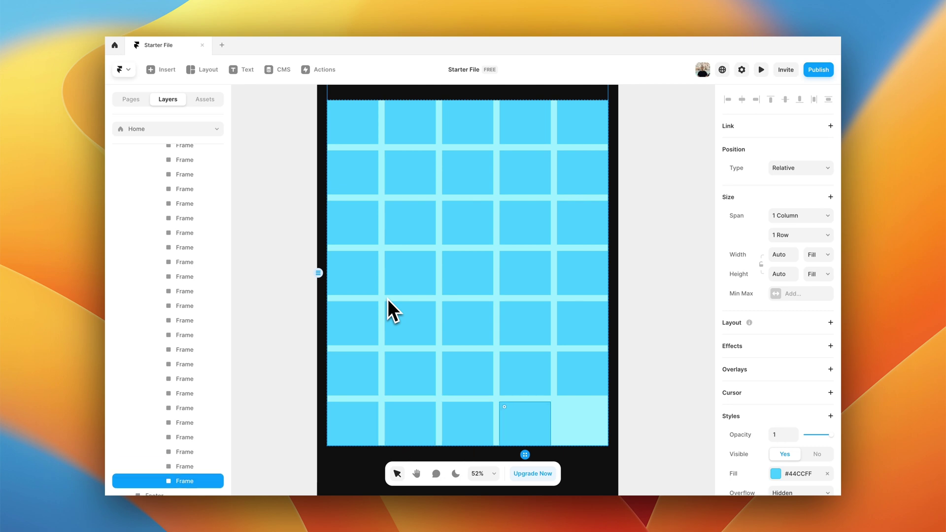
Make the third frame in the first row of Grid span 3 columns and 2 rows.
scroll(387, 299, "up", 3)
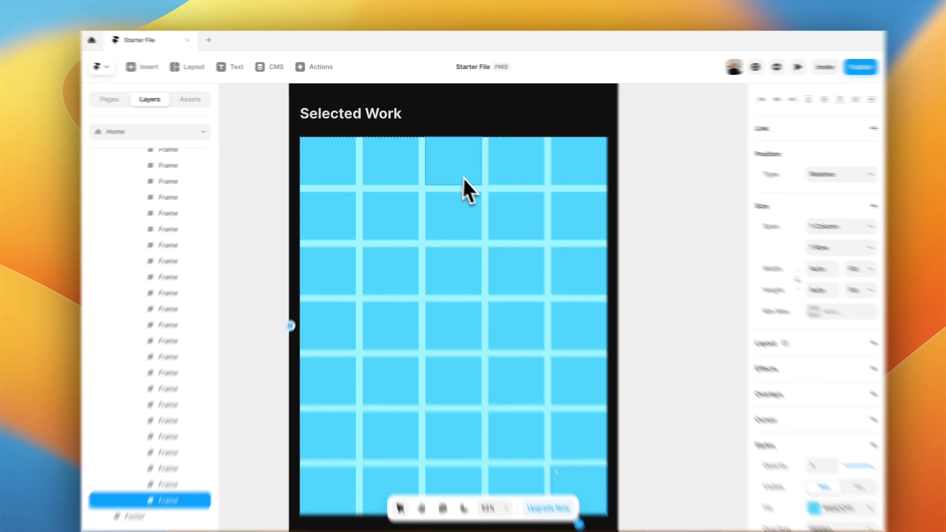
left_click(464, 190)
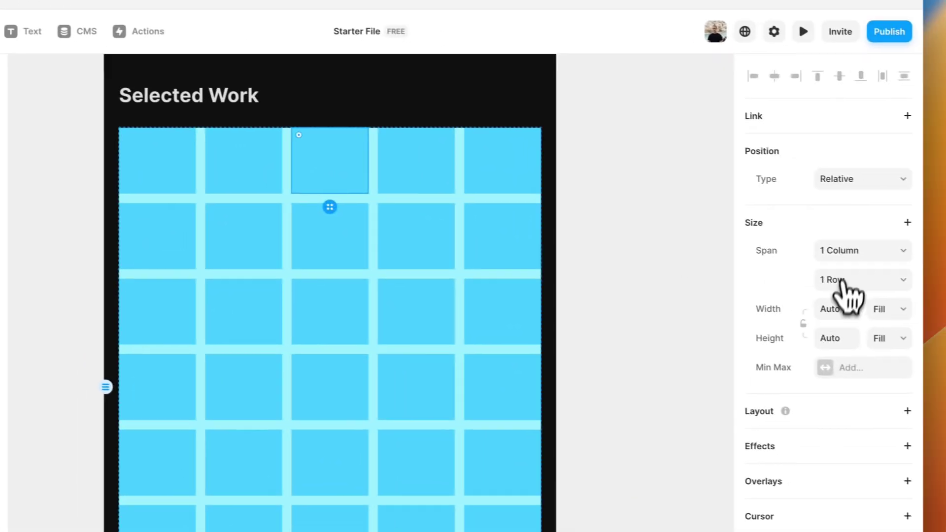
left_click(936, 267)
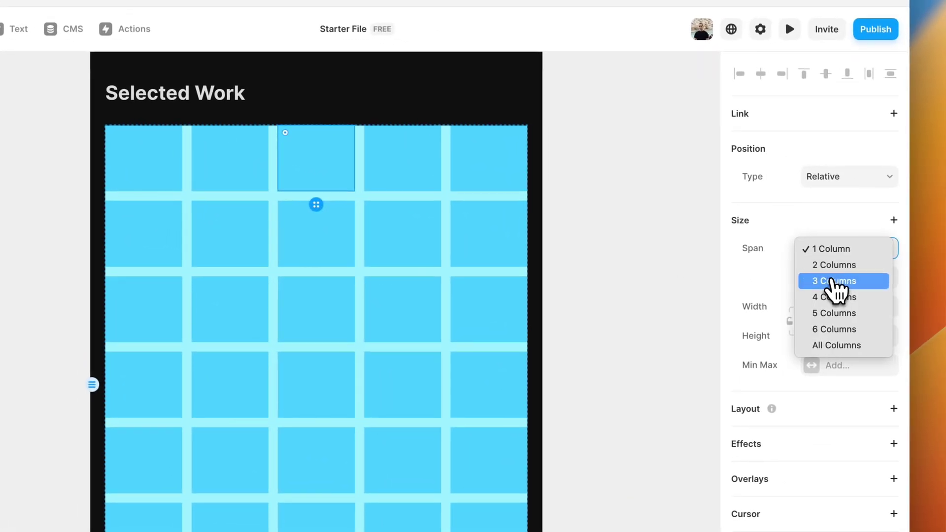
left_click(832, 281)
left_click(834, 278)
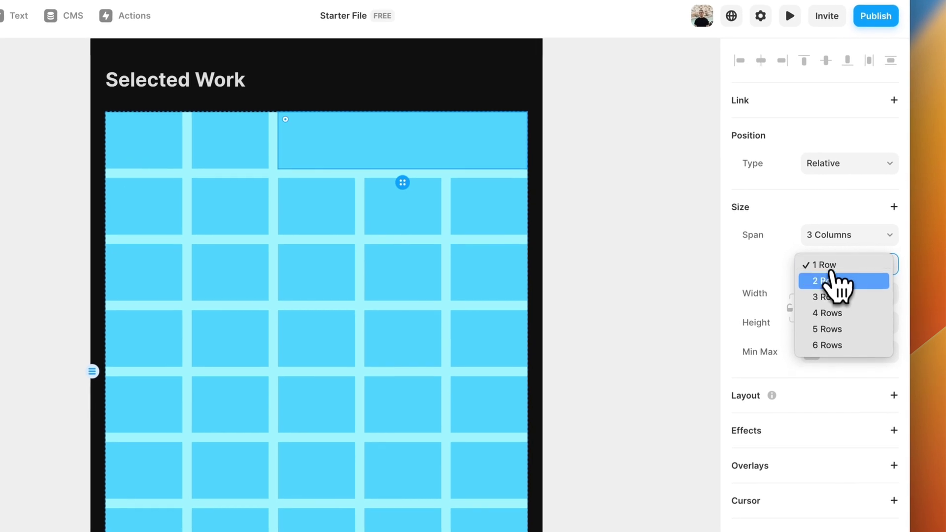
left_click(833, 281)
left_click(605, 228)
scroll(595, 229, "up", 2)
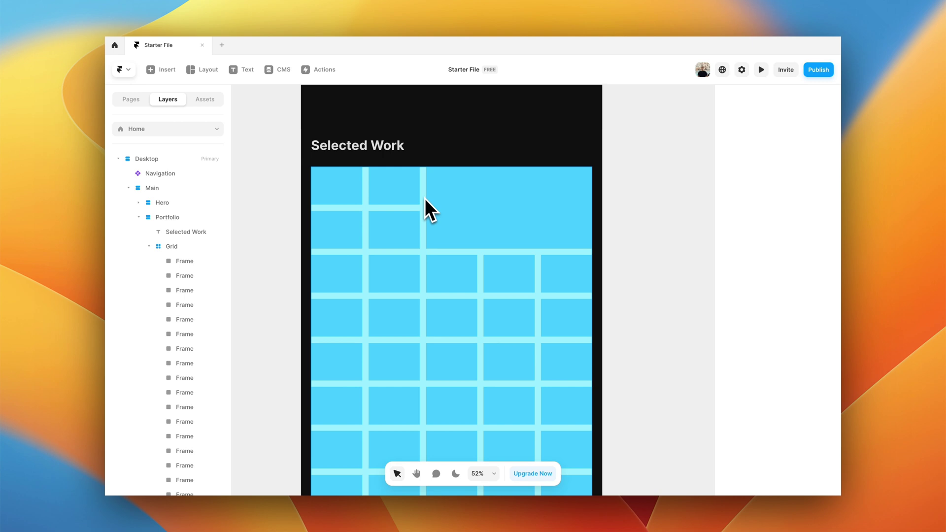
scroll(443, 212, "up", 1)
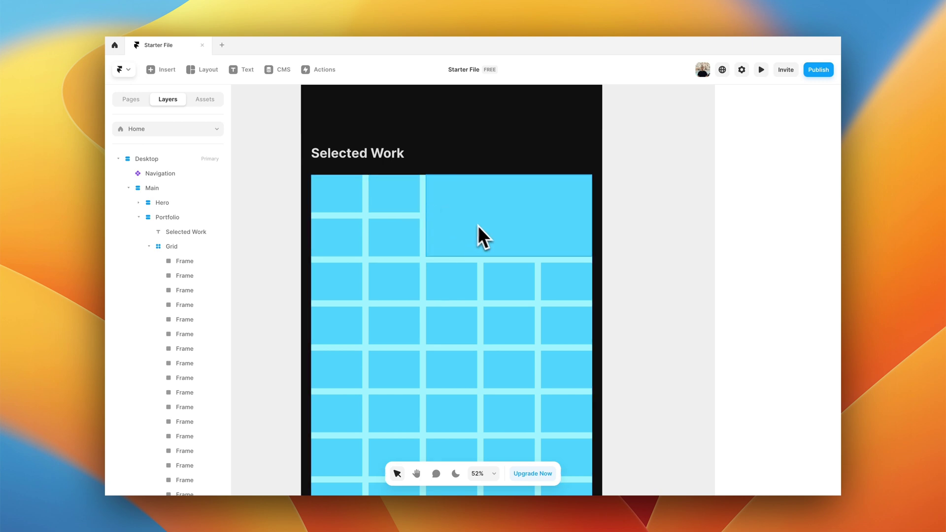
scroll(450, 218, "down", 5)
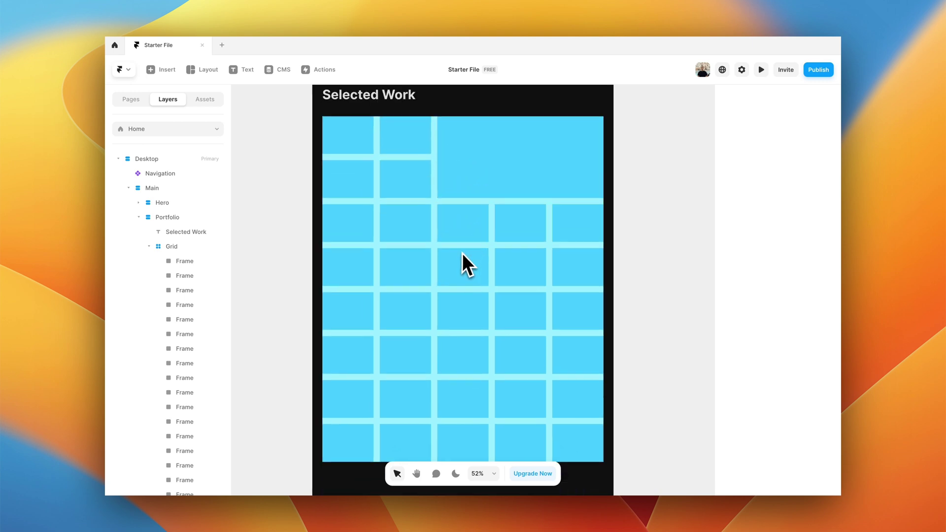
Delete the five surplus frames that form the last row of Grid.
left_click(355, 351)
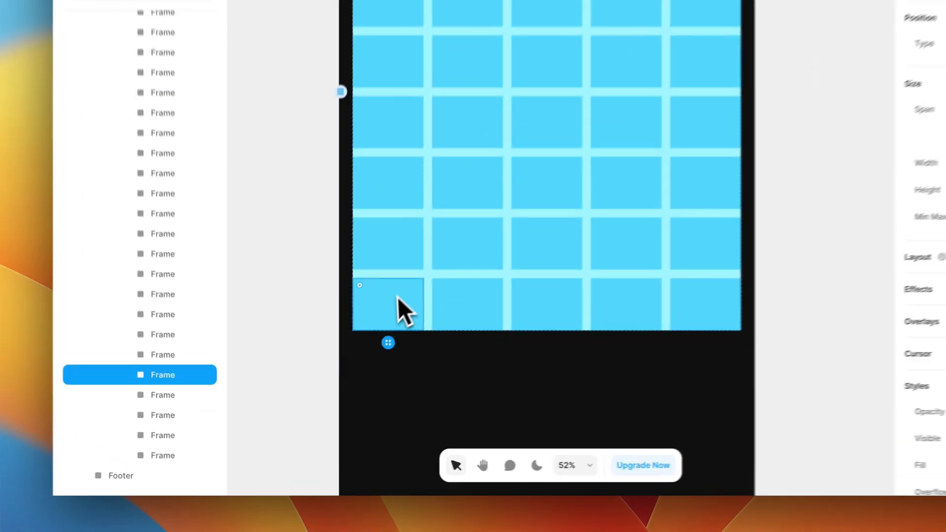
left_click(170, 451, "shift")
key("Delete")
scroll(317, 268, "up", 10)
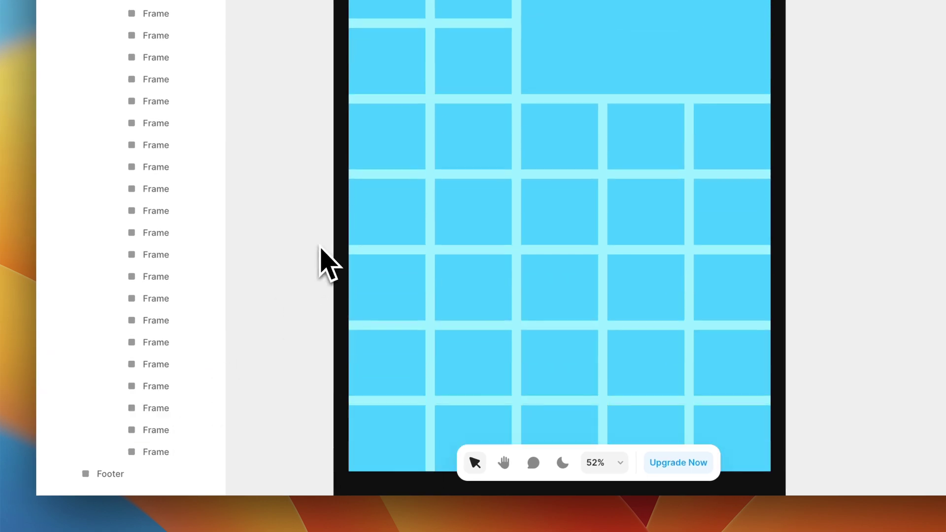
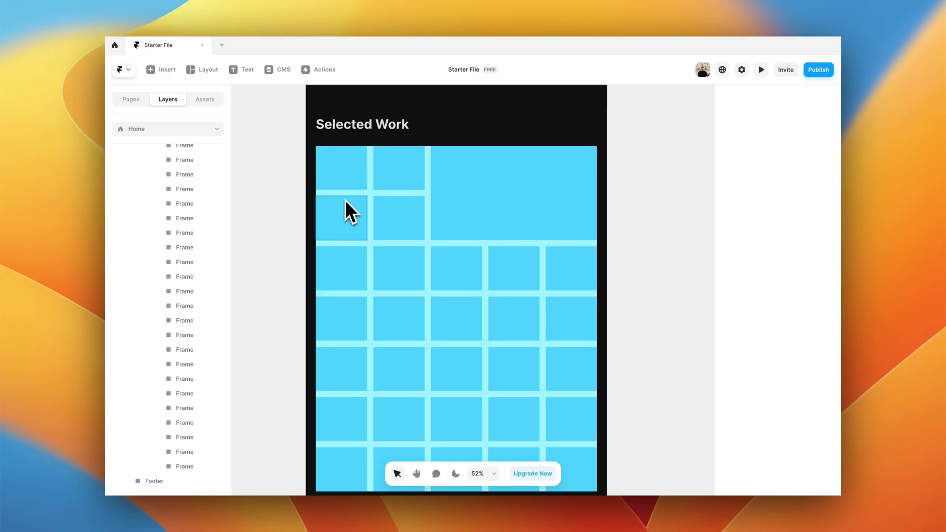
Turn the large frame spanning 3 columns and 2 rows into a component named Grayscaled Image.
left_click(479, 201)
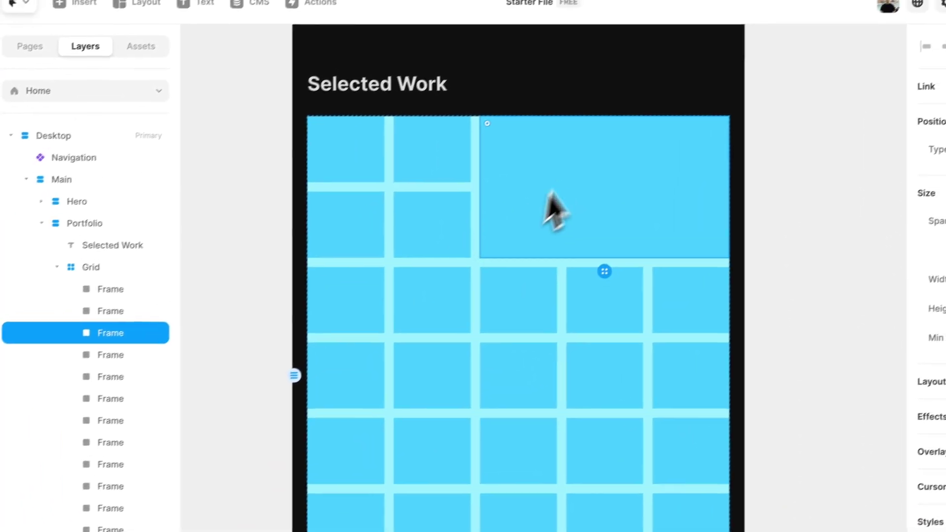
scroll(500, 224, "up", 5)
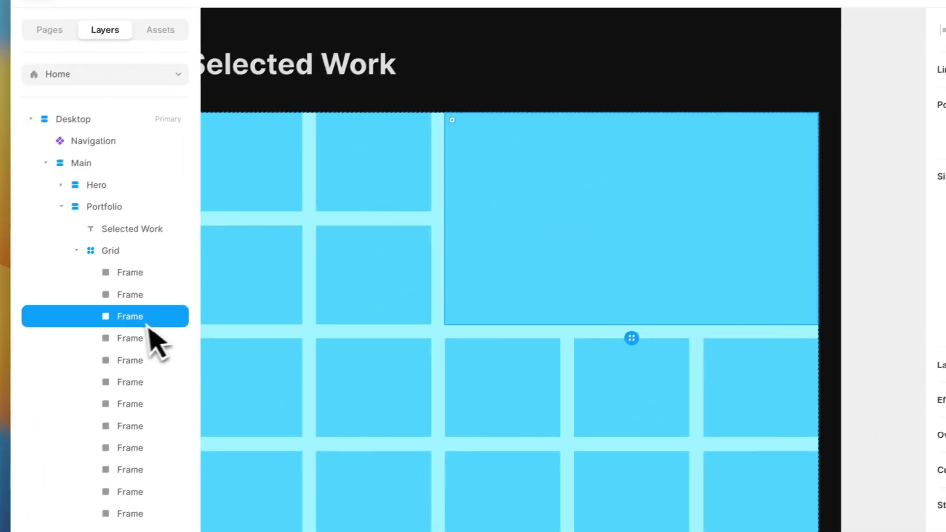
right_click(107, 350)
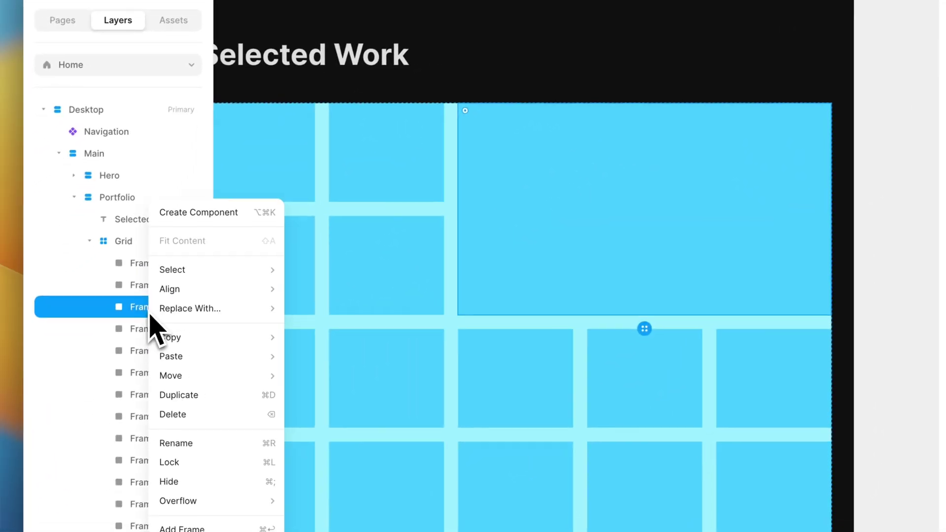
left_click(202, 214)
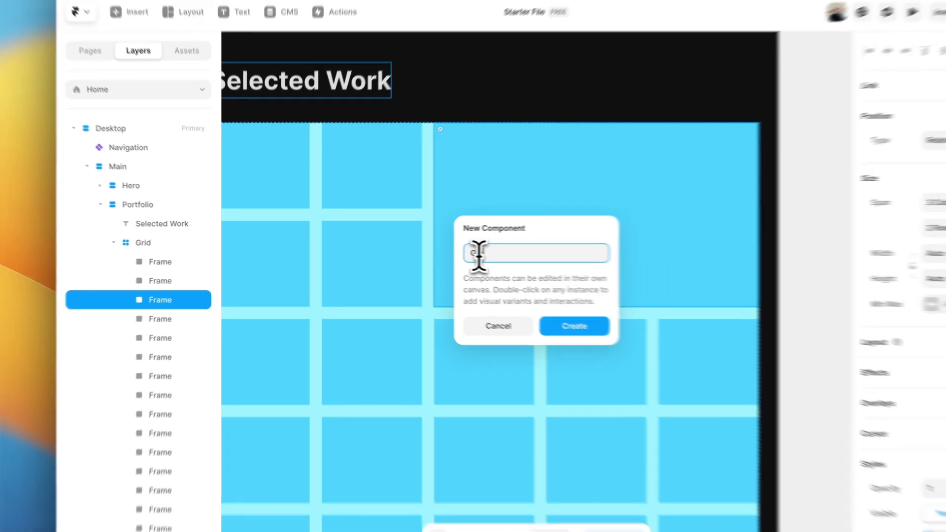
type("Grayscaled Ima")
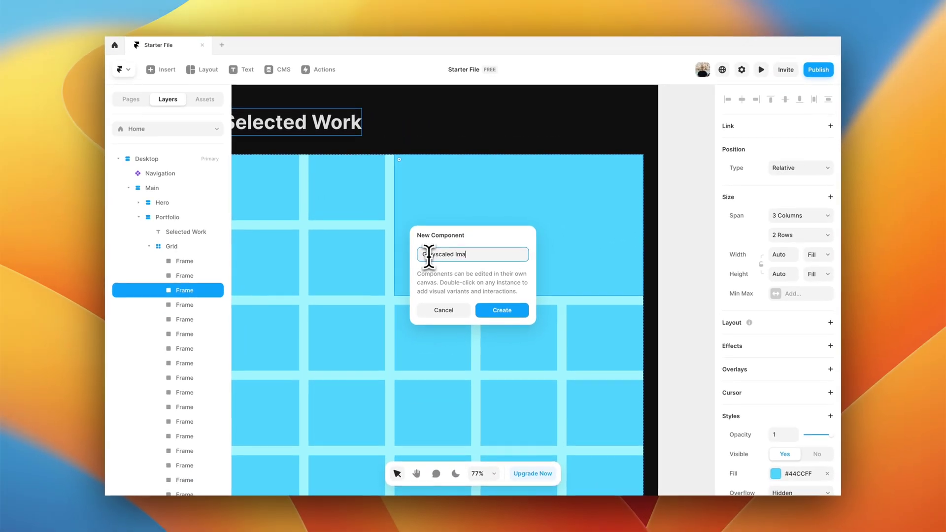
type("ge")
key("Return")
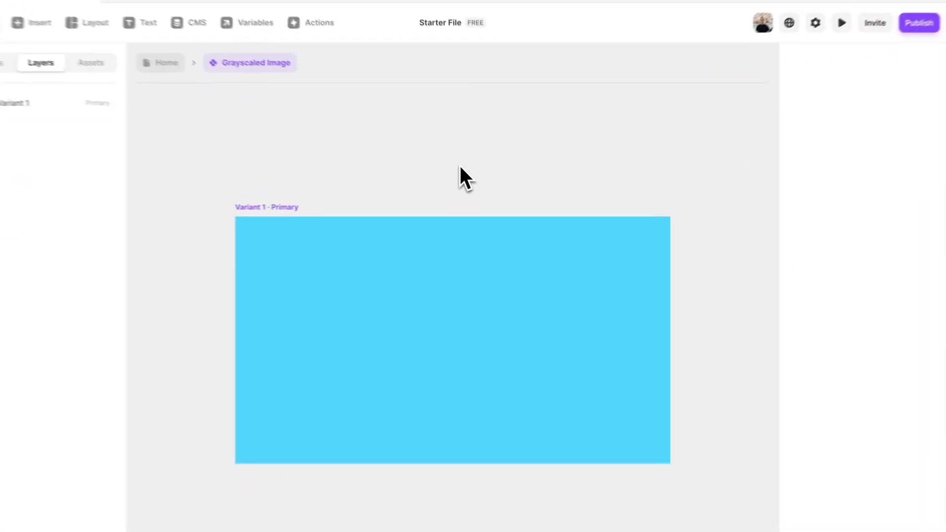
Create an image variable for the fill of the component's primary variant.
left_click(300, 207)
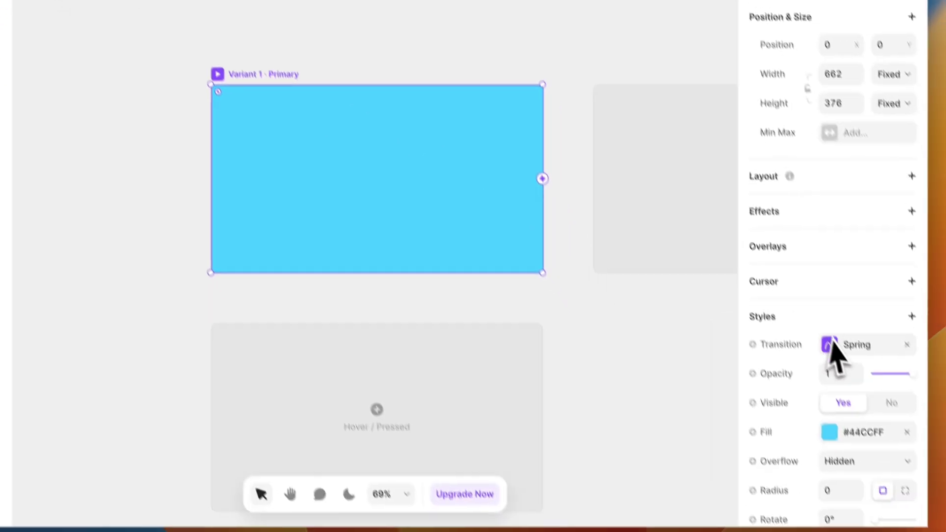
left_click(761, 436)
mouse_move(777, 459)
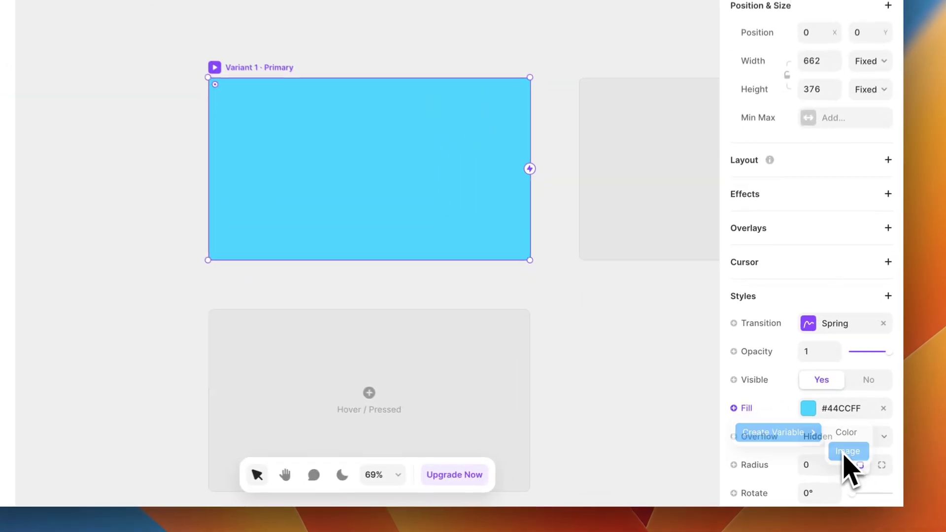
left_click(803, 457)
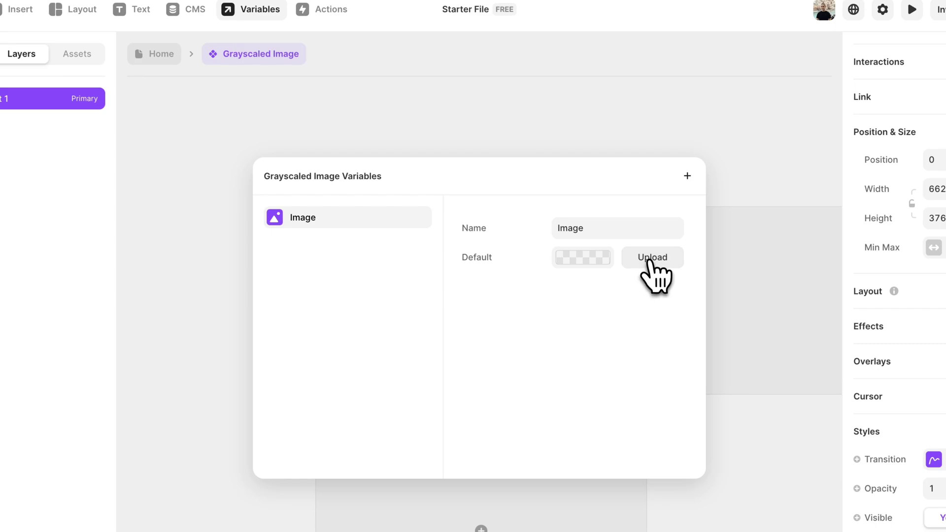
Set the Image variable's default to the Unsplash photo of a dark desk with laptop and books, searching for "website development".
left_click(651, 258)
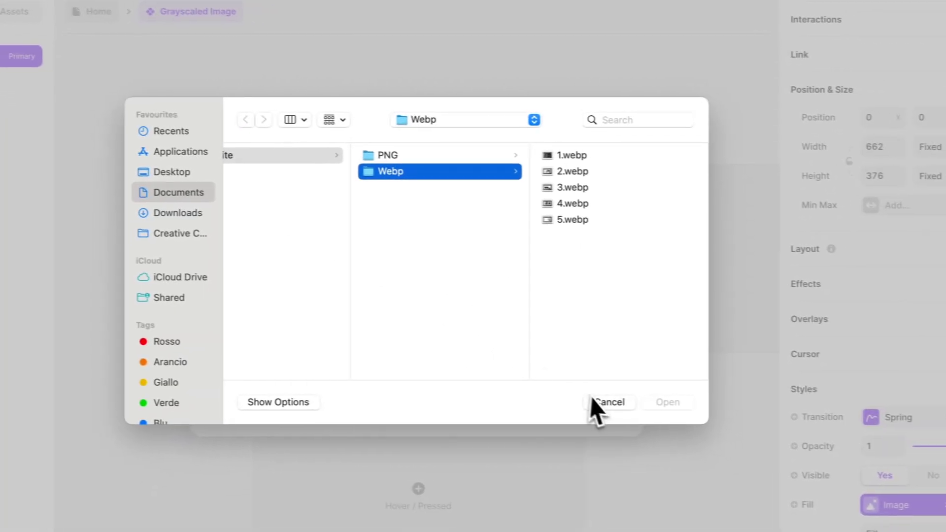
left_click(671, 445)
left_click(508, 220)
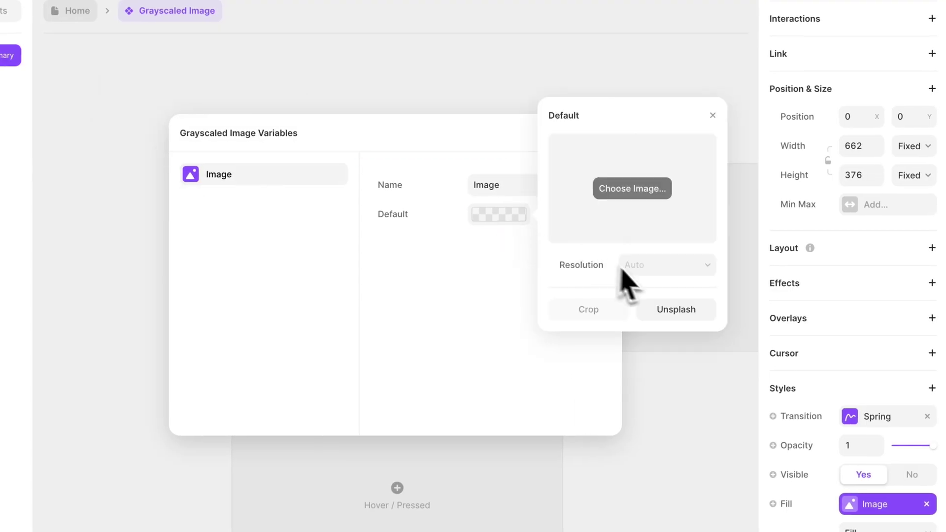
left_click(654, 315)
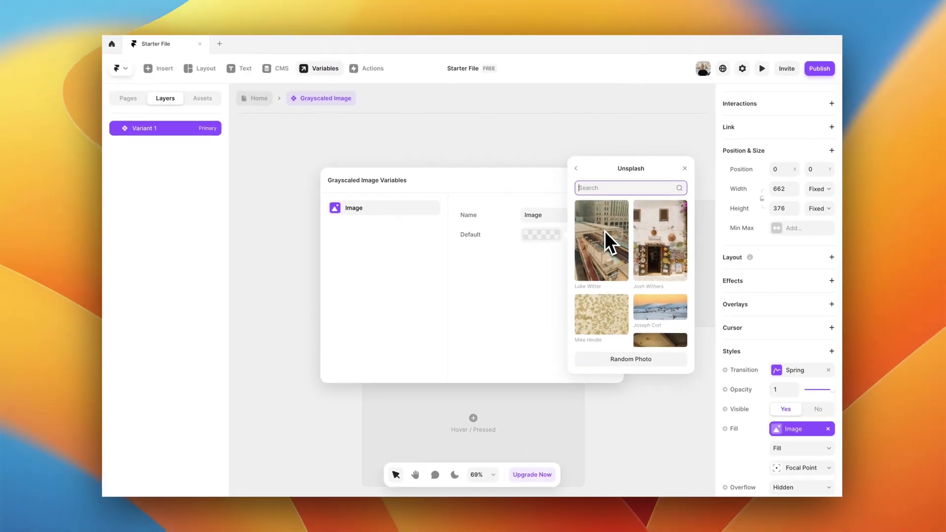
type("we")
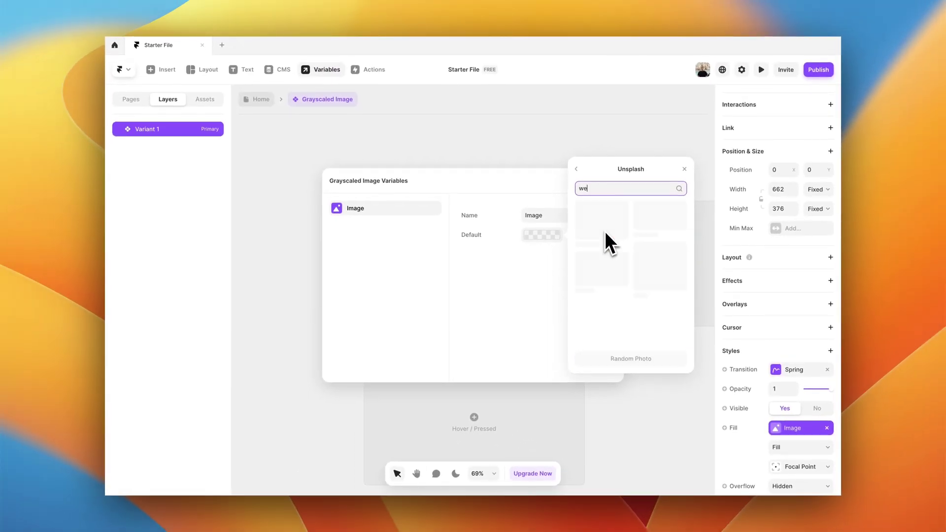
type("bsite development")
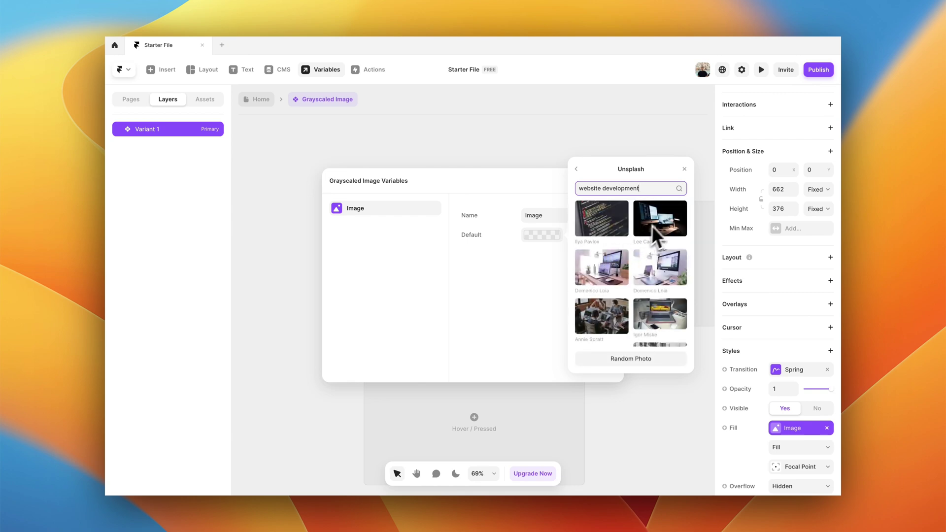
scroll(636, 291, "down", 3)
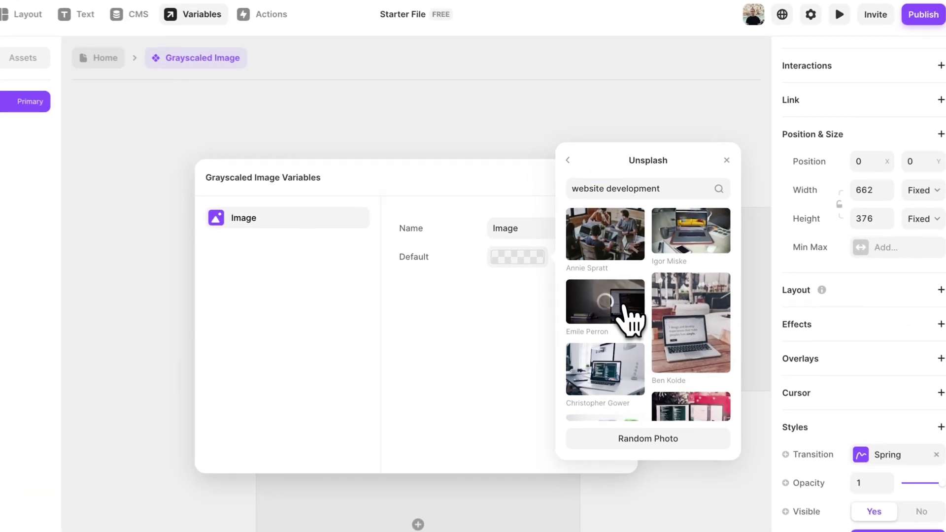
left_click(614, 268)
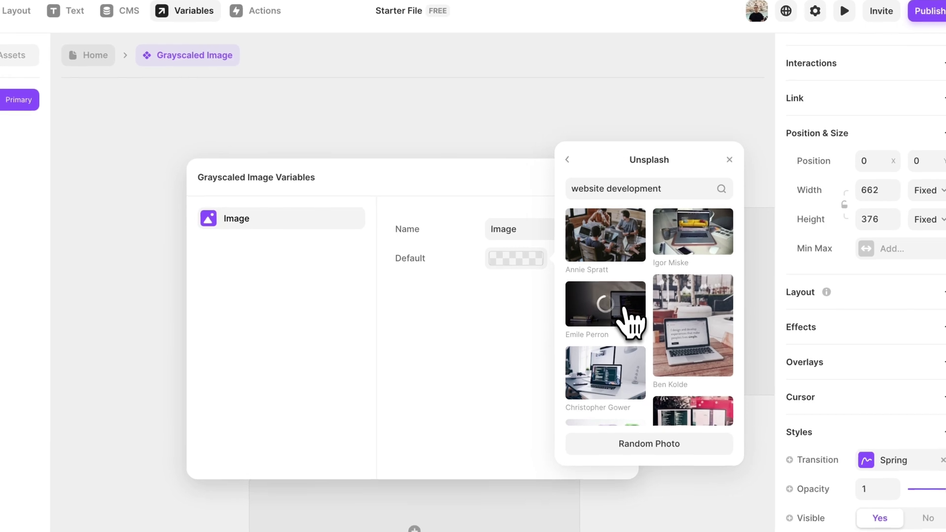
left_click(499, 209)
left_click(434, 124)
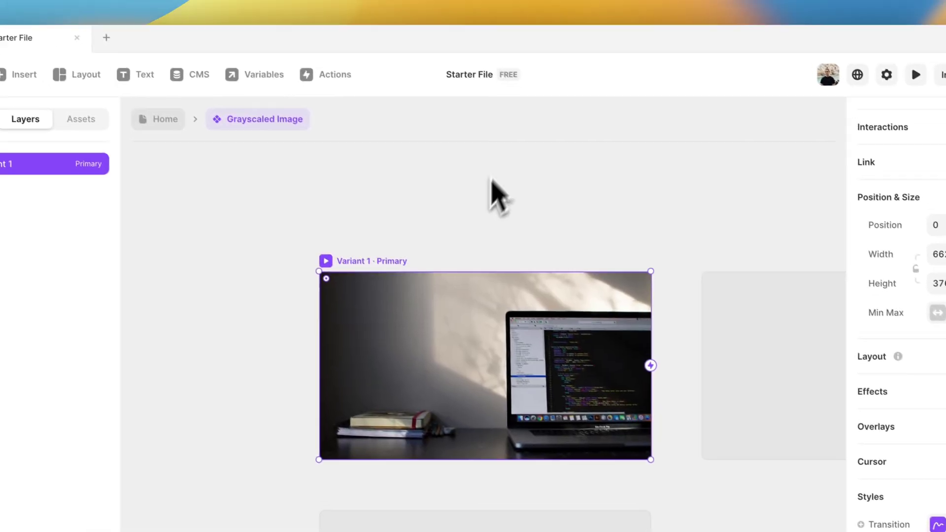
Add a Grayscale filter to the primary variant of Grayscaled Image.
scroll(382, 194, "down", 1)
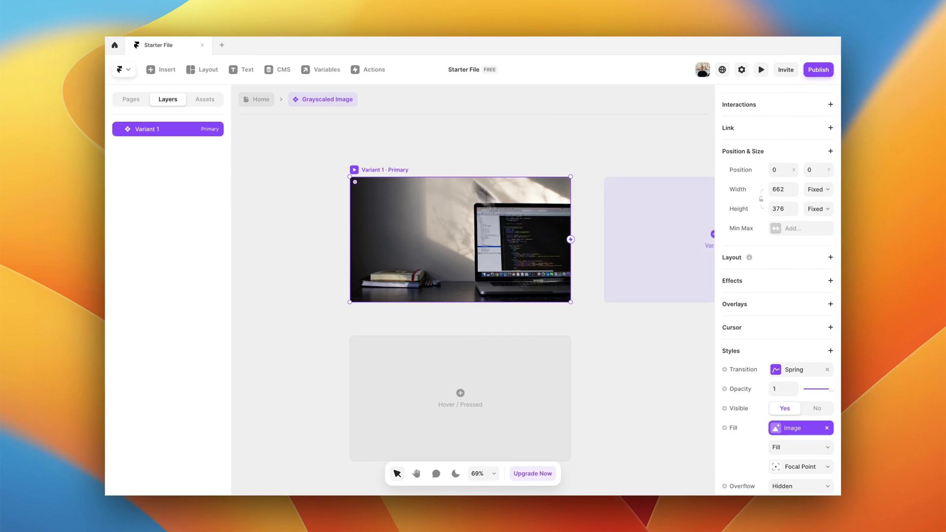
scroll(724, 356, "down", 1)
left_click(830, 321)
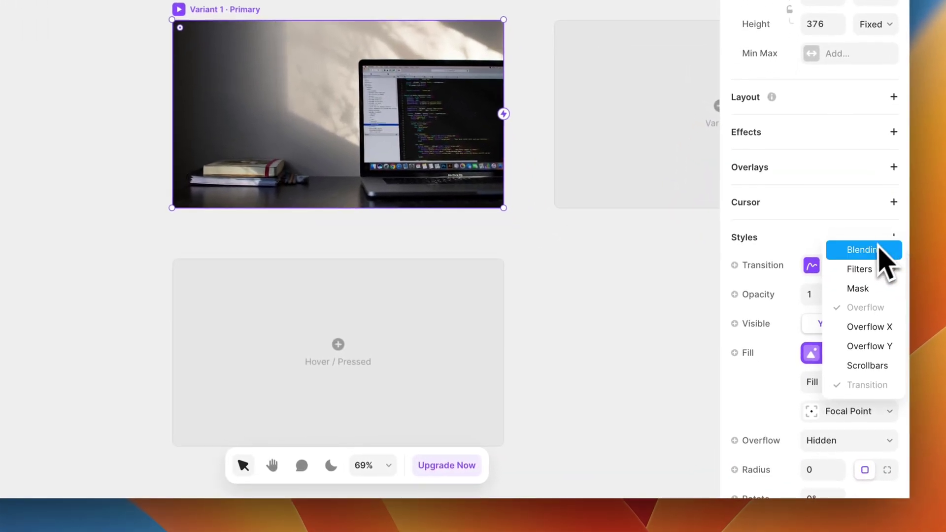
mouse_move(865, 271)
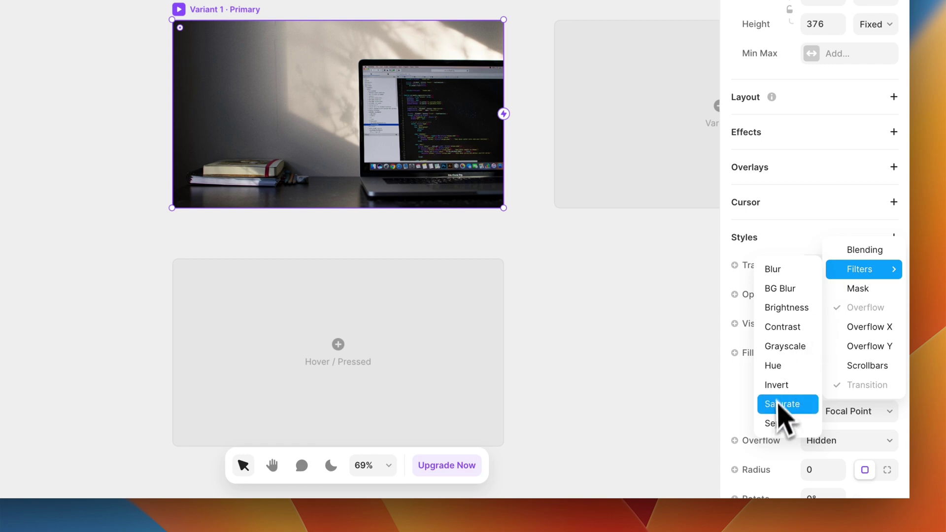
left_click(791, 351)
scroll(791, 355, "down", 5)
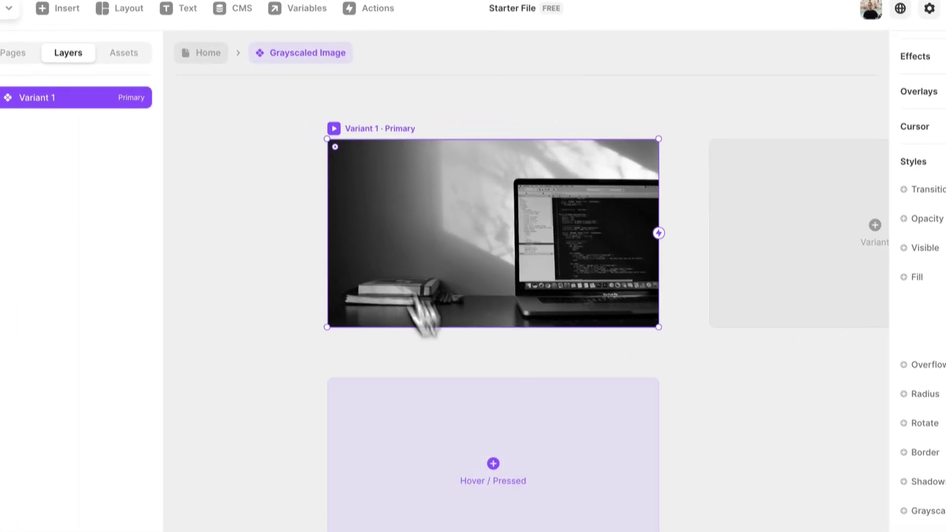
Add a Hover variant to Grayscaled Image and reduce its grayscale so the photo is in full colour.
left_click(383, 360)
left_click(474, 399)
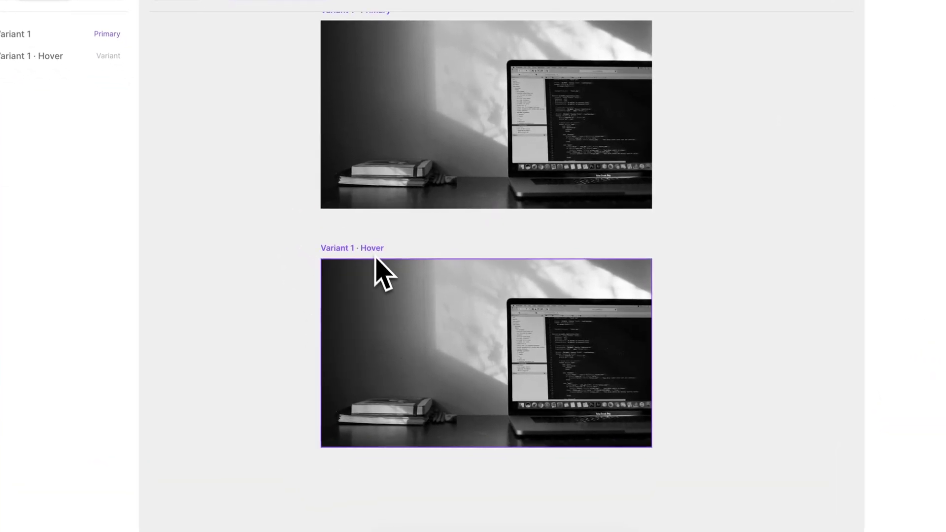
left_click(374, 255)
scroll(866, 391, "down", 5)
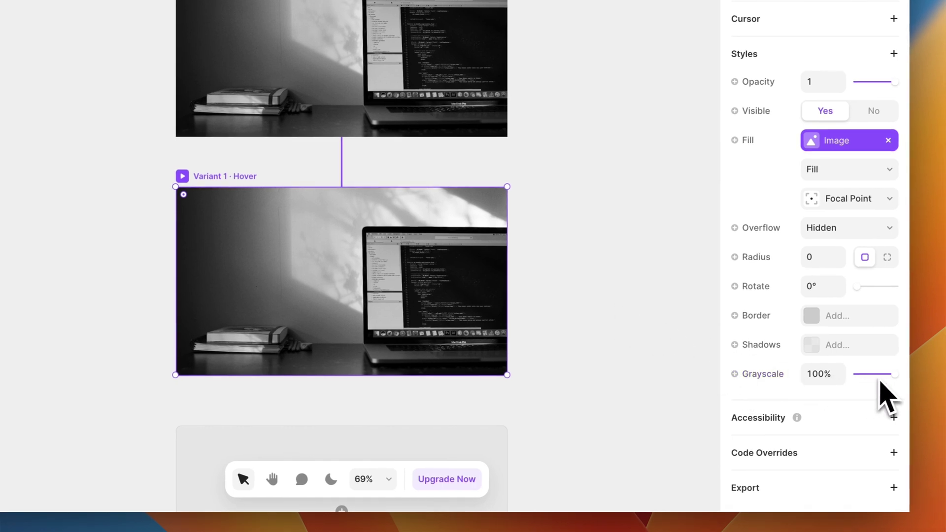
left_click(630, 316)
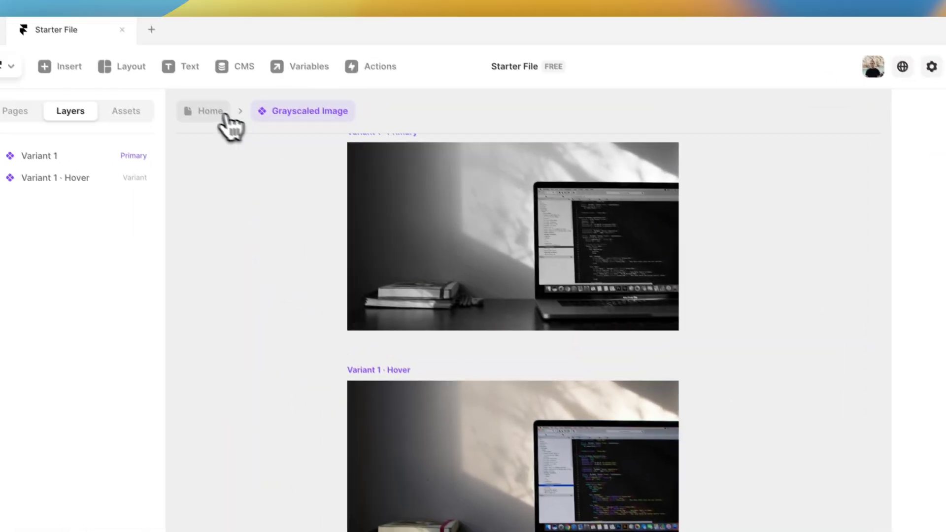
Return to the Home page and make the Grayscaled Image instance span 3 columns and 2 rows.
left_click(220, 110)
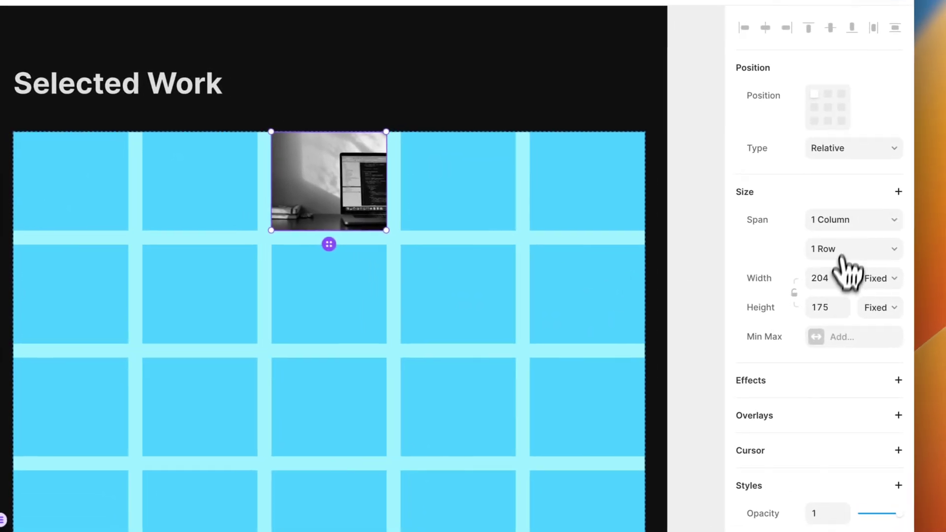
left_click(877, 224)
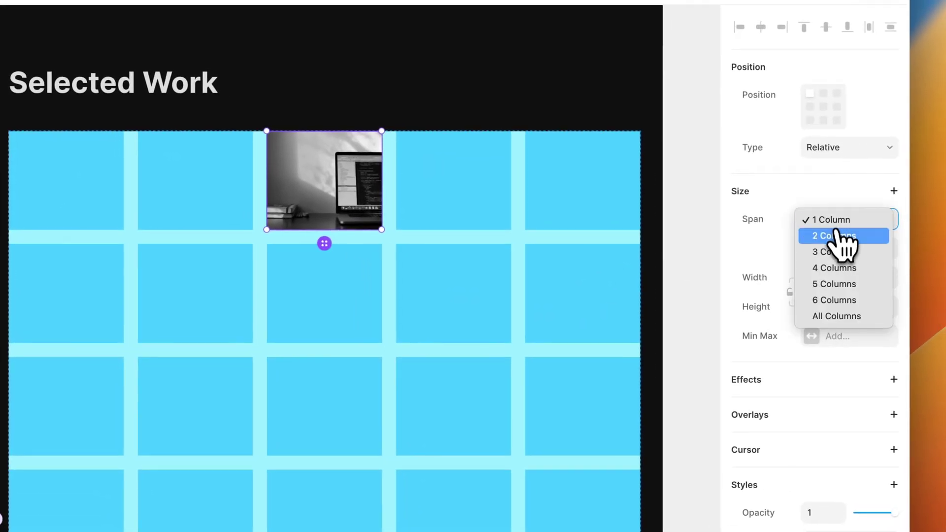
left_click(836, 252)
left_click(832, 250)
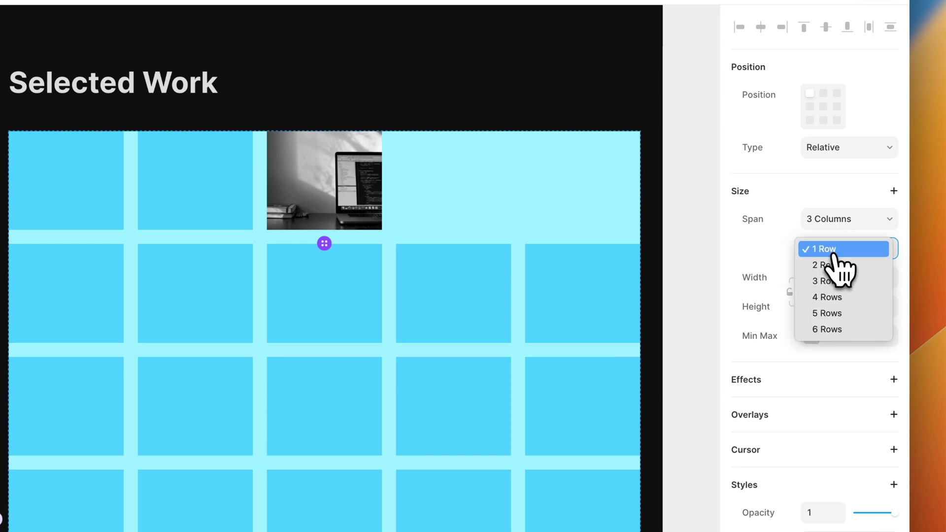
left_click(726, 270)
left_click(832, 251)
left_click(837, 266)
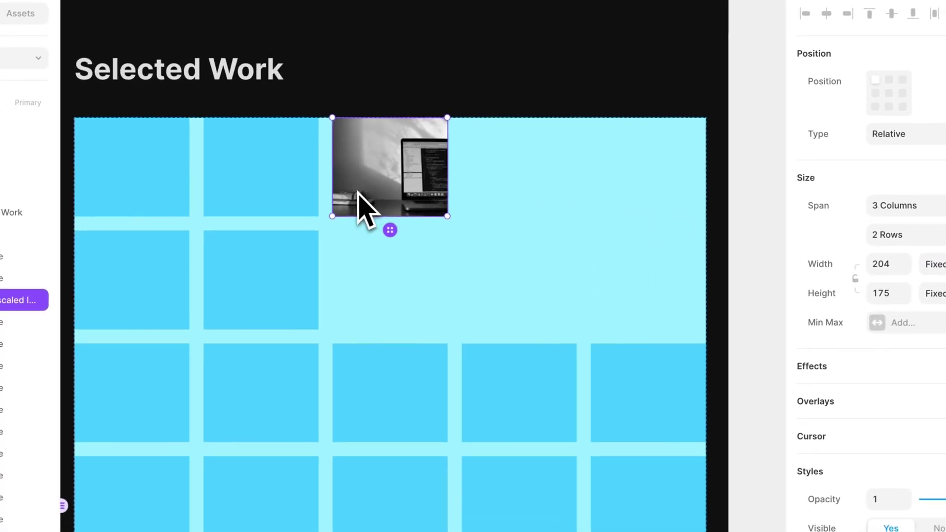
Set the width of the Grayscaled Image instance in Grid to Fill.
scroll(894, 497, "down", 5)
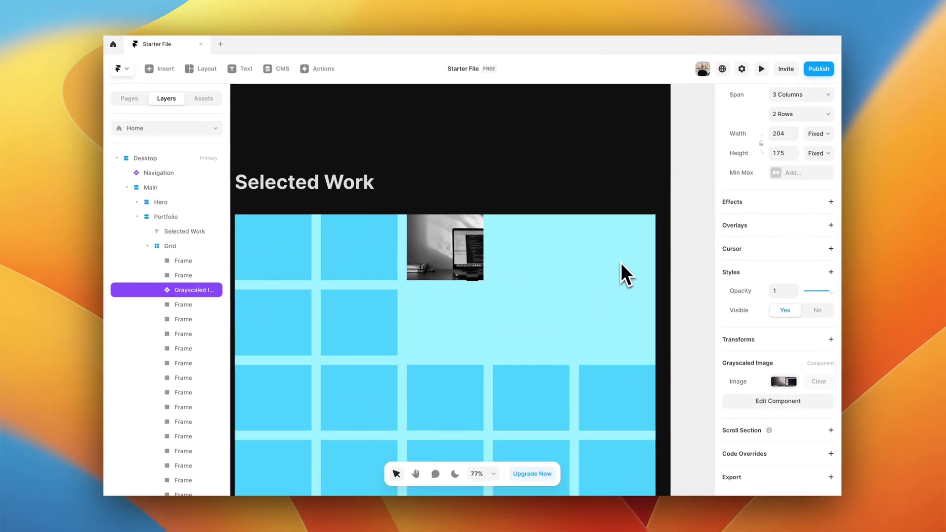
scroll(786, 264, "up", 2)
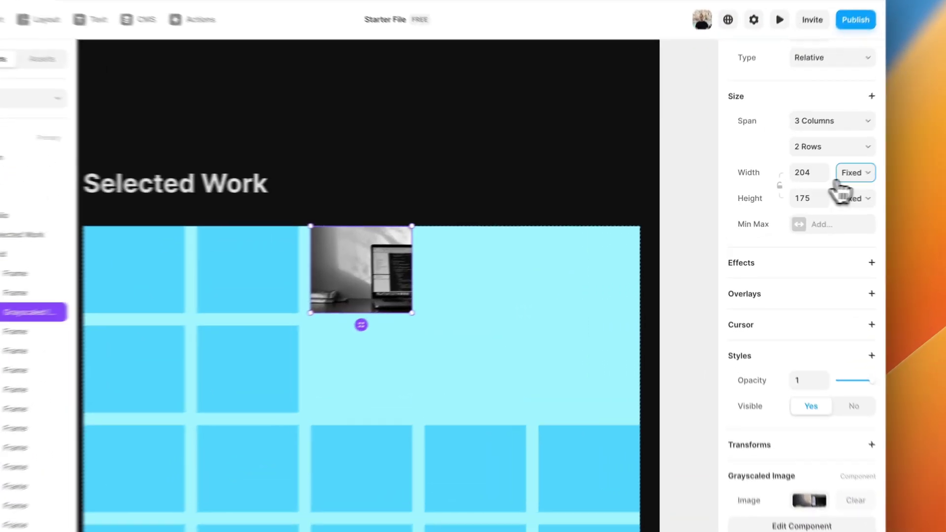
left_click(818, 185)
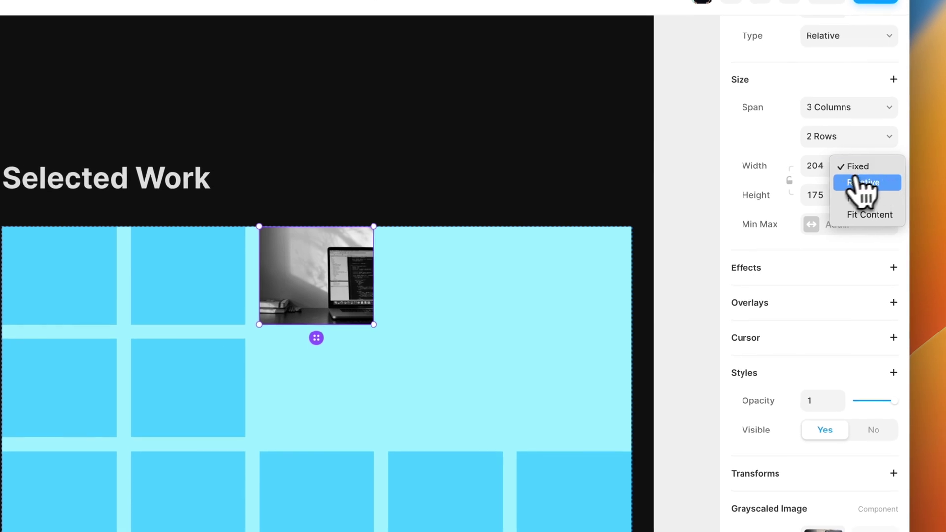
left_click(854, 198)
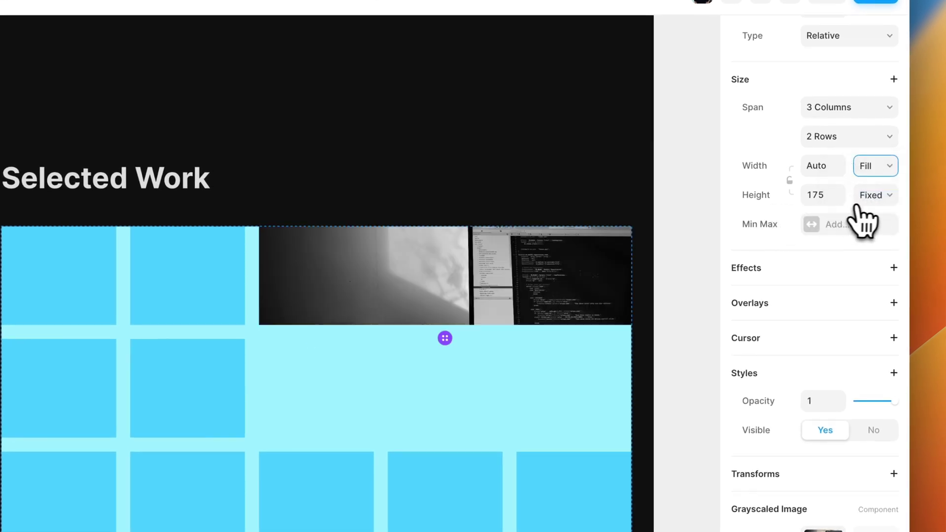
Set the height of the Grayscaled Image instance in Grid to Fill.
left_click(870, 197)
left_click(871, 230)
left_click(708, 336)
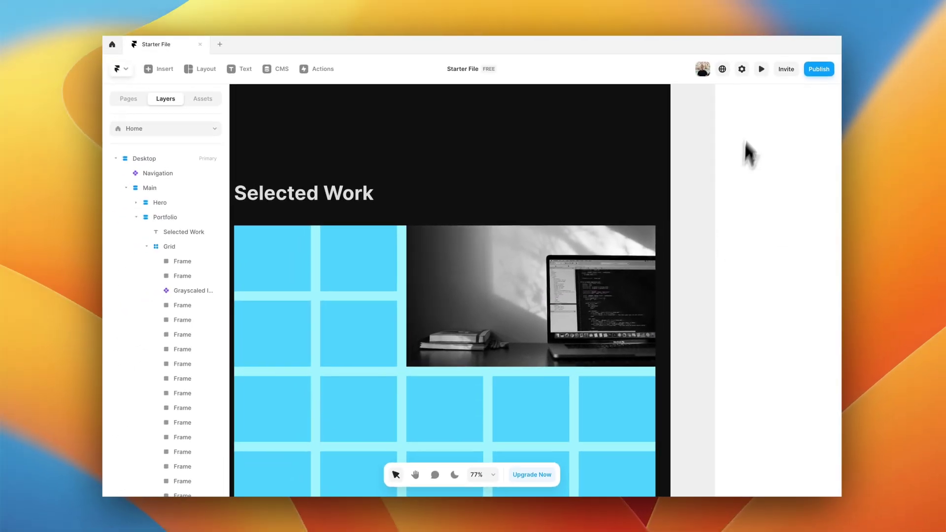
Preview the Home page, check the image's hover effect in the Selected Work section, and return to the canvas.
left_click(761, 69)
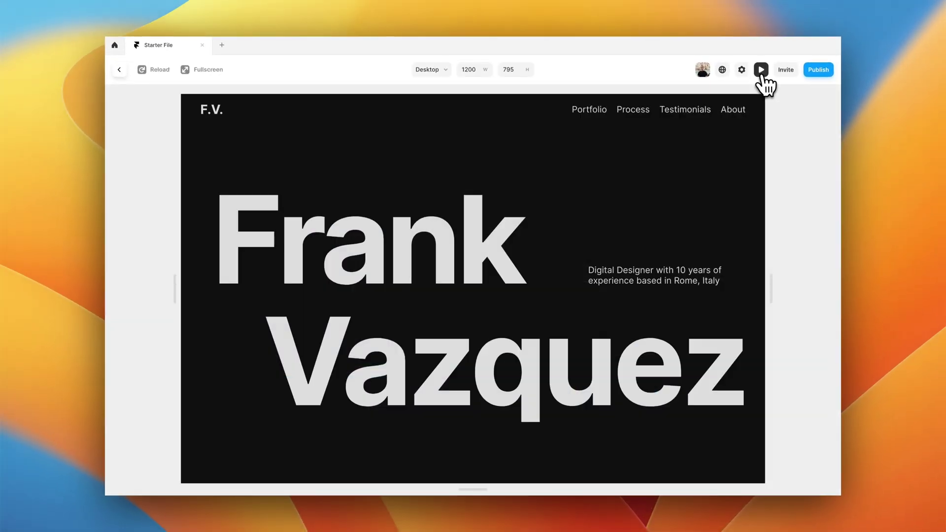
scroll(289, 186, "down", 10)
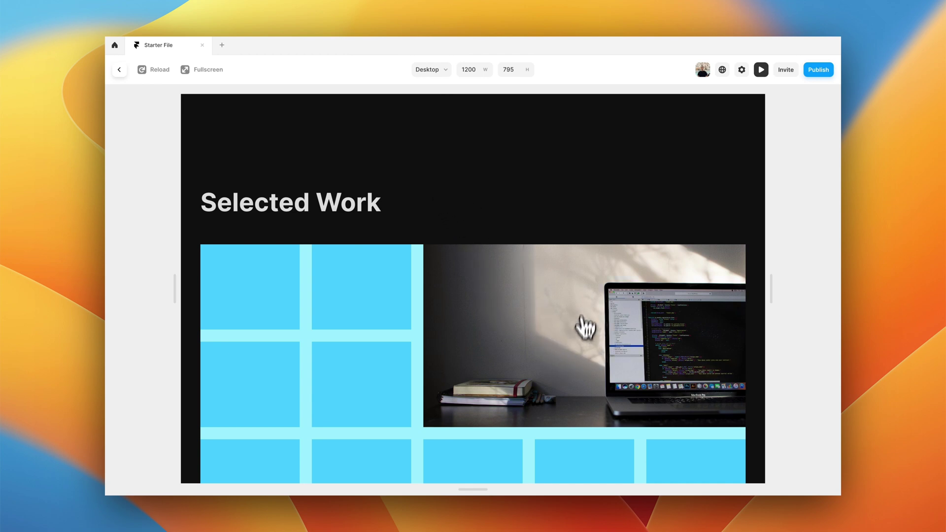
scroll(517, 193, "down", 3)
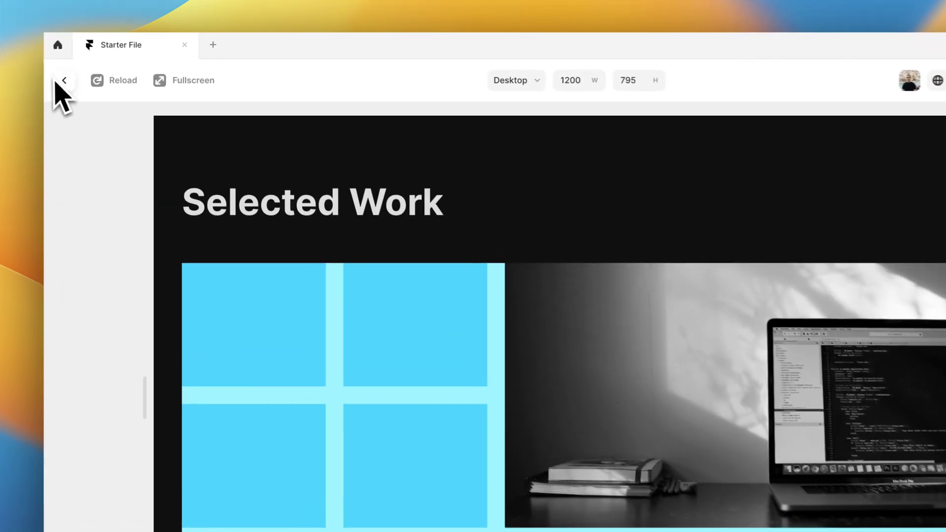
left_click(119, 70)
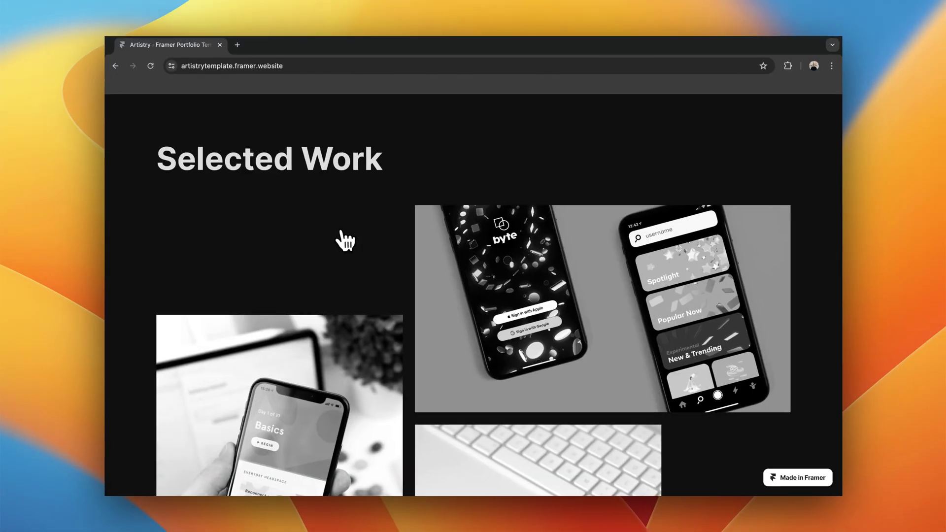
Switch to the browser and examine the image layout of the Artistry template's Selected Work grid.
scroll(344, 240, "down", 5)
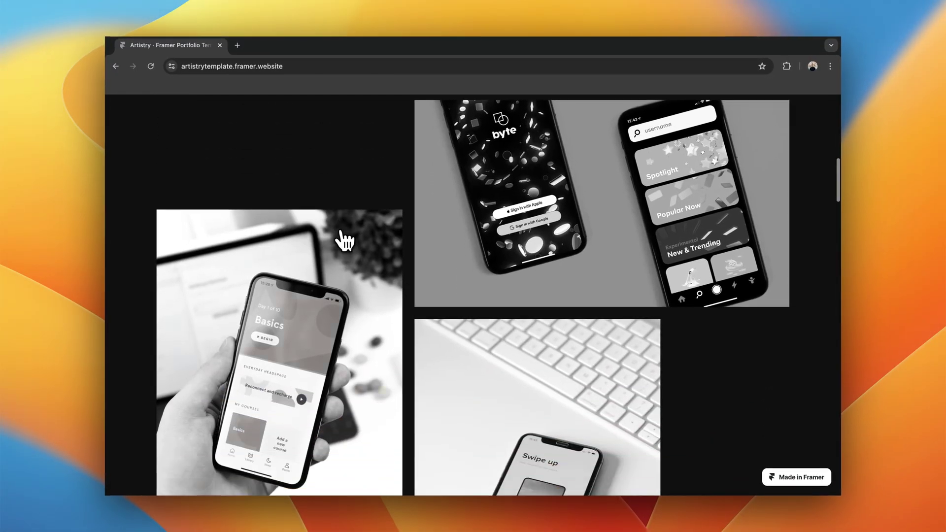
scroll(192, 126, "up", 1)
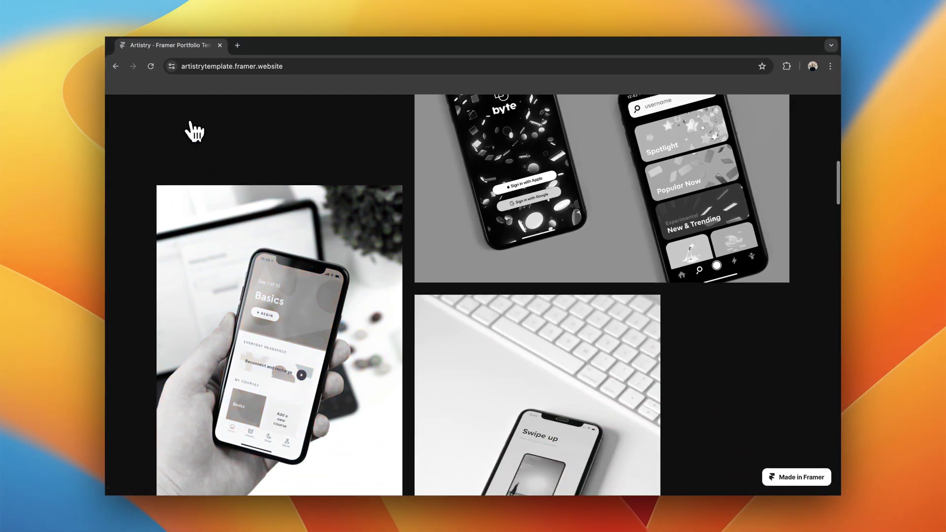
scroll(322, 180, "down", 3)
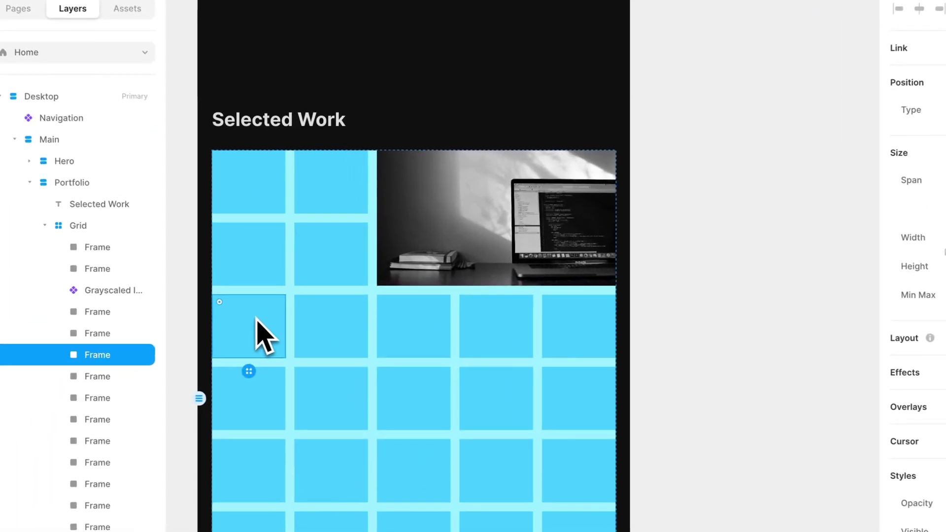
Back in Framer, duplicate the Grayscaled Image instance and make the copy span 2 columns and 3 rows.
left_click(473, 251)
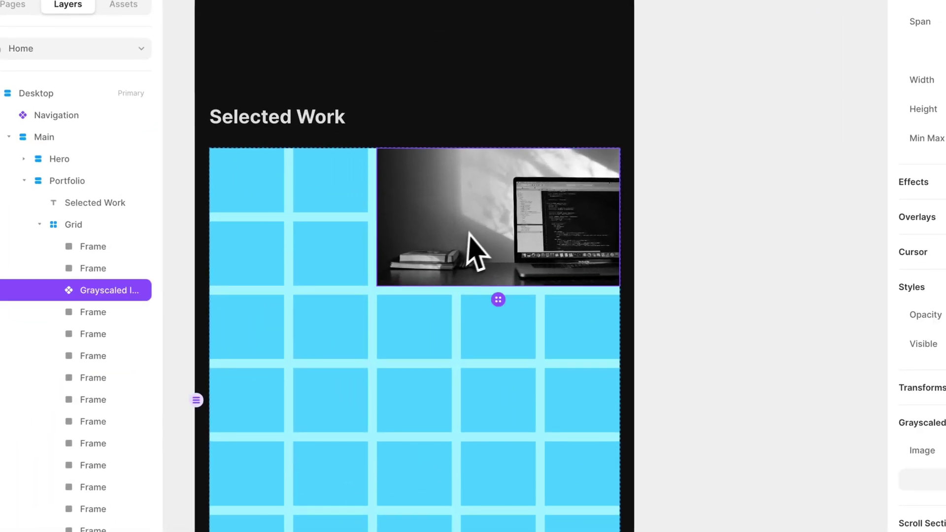
key("ctrl+d")
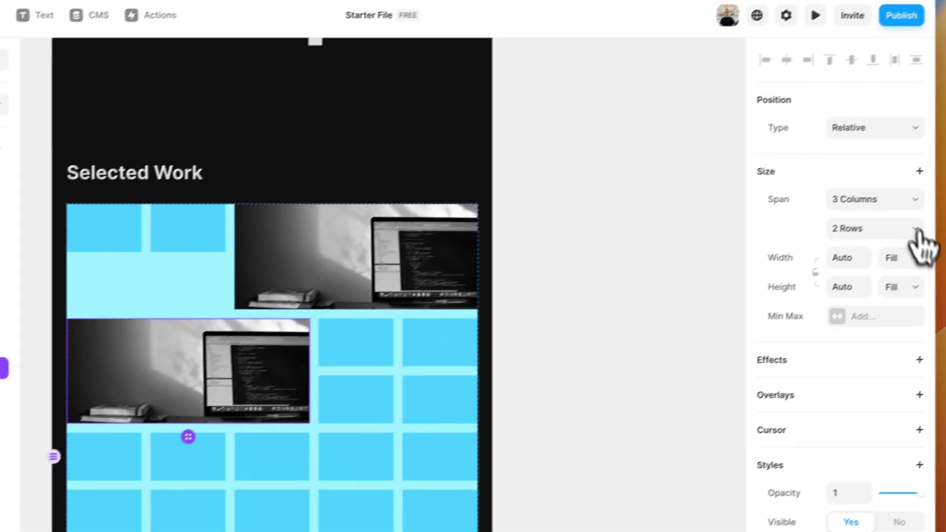
left_click(850, 209)
left_click(843, 197)
left_click(840, 242)
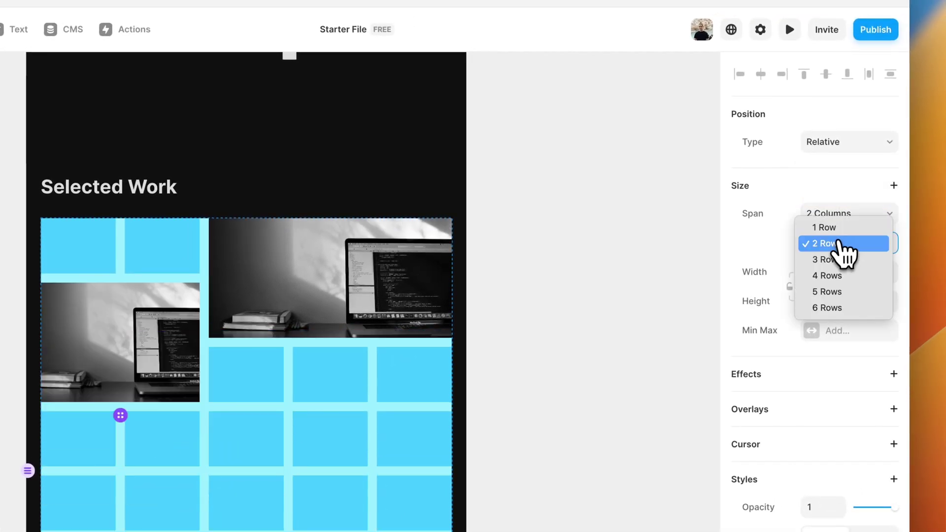
left_click(835, 259)
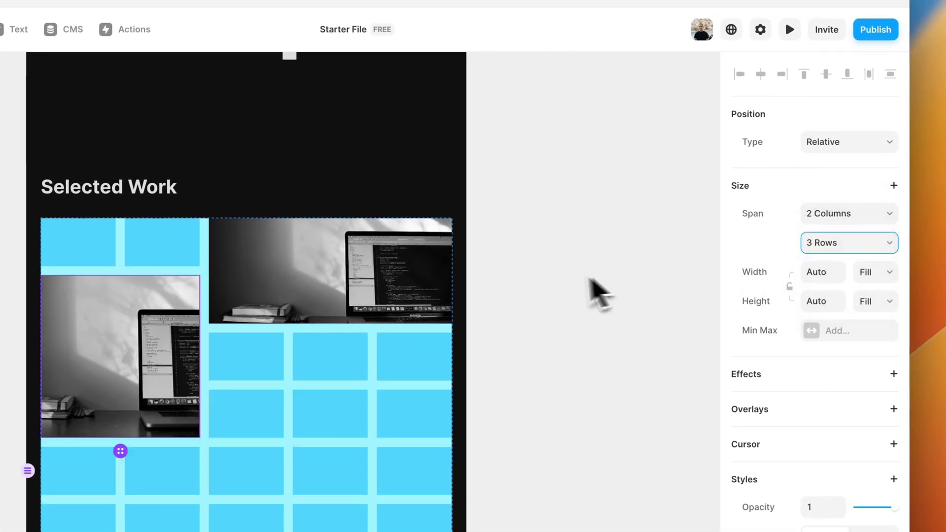
left_click(562, 294)
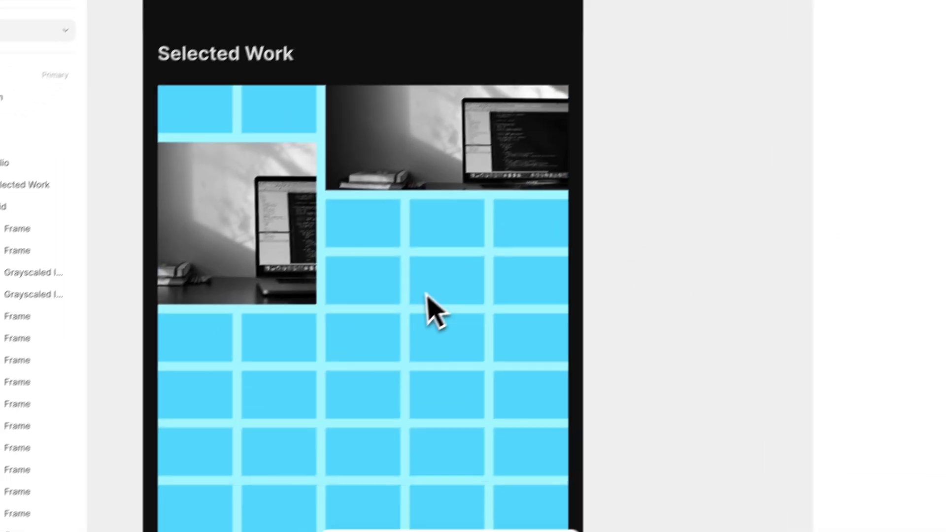
Delete the surplus placeholder frames from the end of Grid.
scroll(434, 310, "down", 3)
left_click(296, 426)
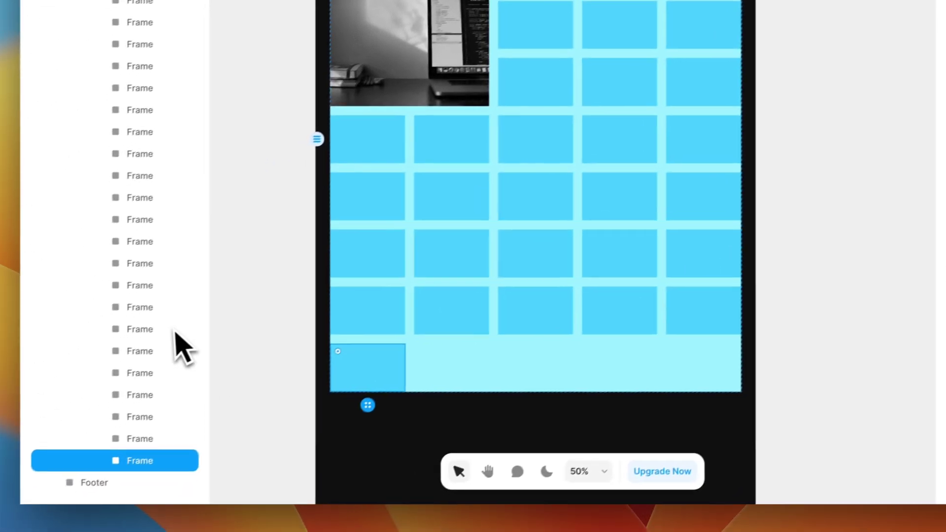
left_click(147, 263, "shift")
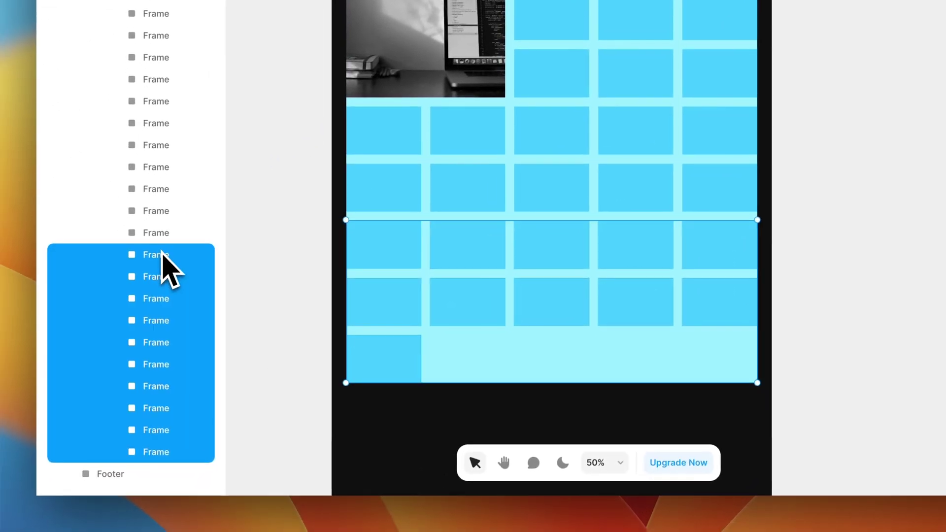
key("Delete")
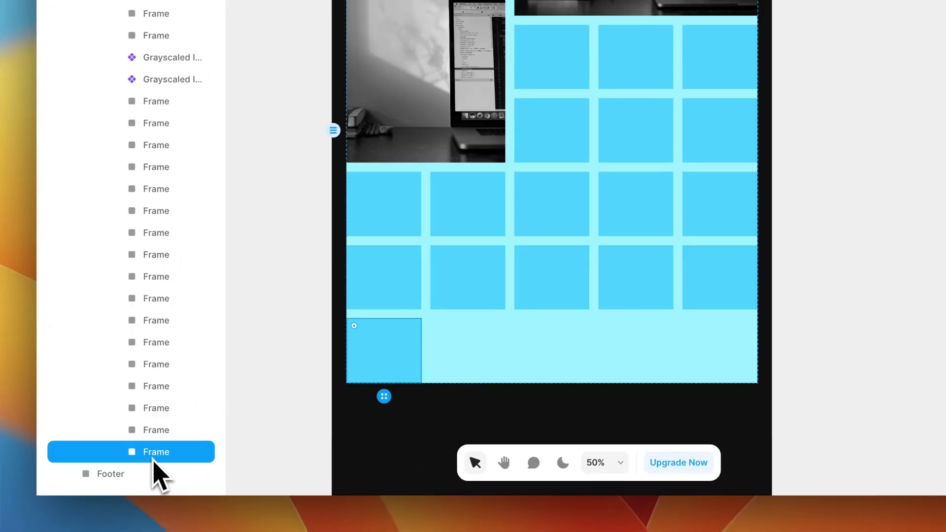
key("Delete")
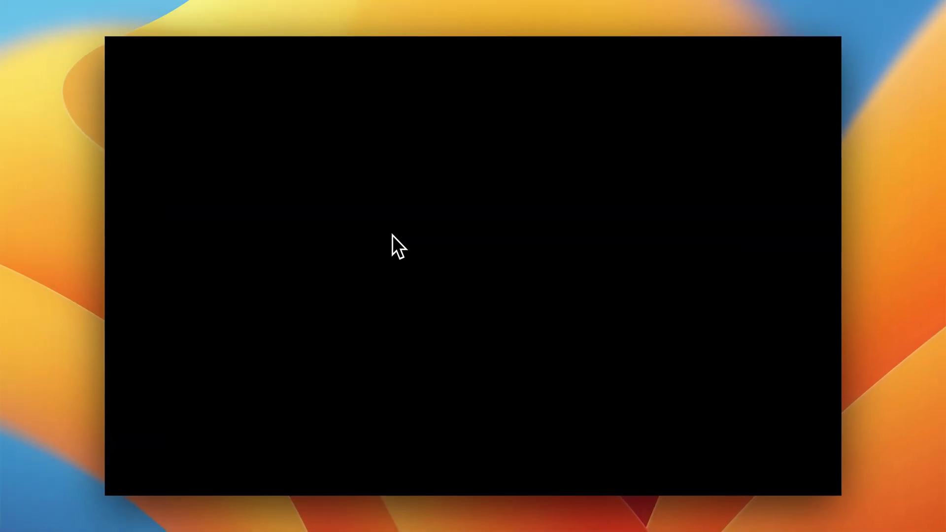
Duplicate the 2-column, 3-row Grayscaled Image twice to add a third and a fourth image to Grid.
scroll(398, 246, "down", 5)
scroll(445, 313, "up", 3)
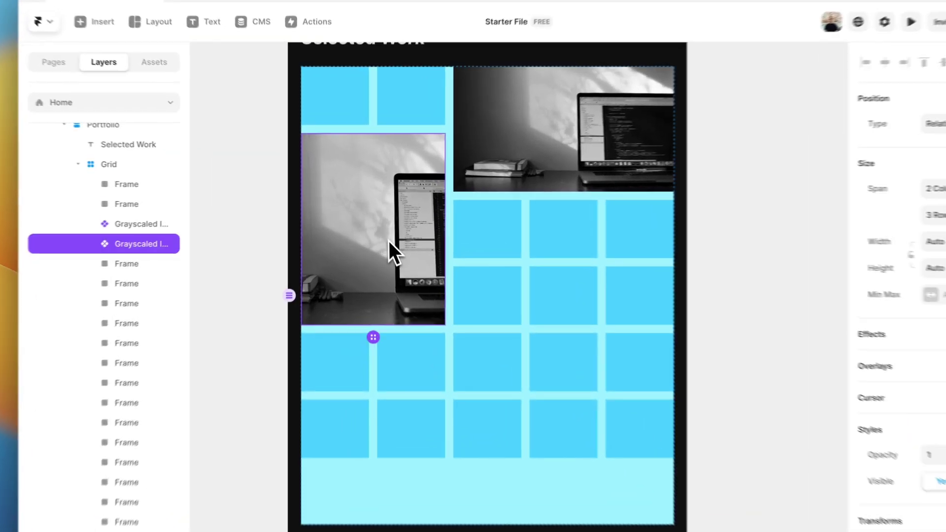
key("super+d")
left_click(263, 261)
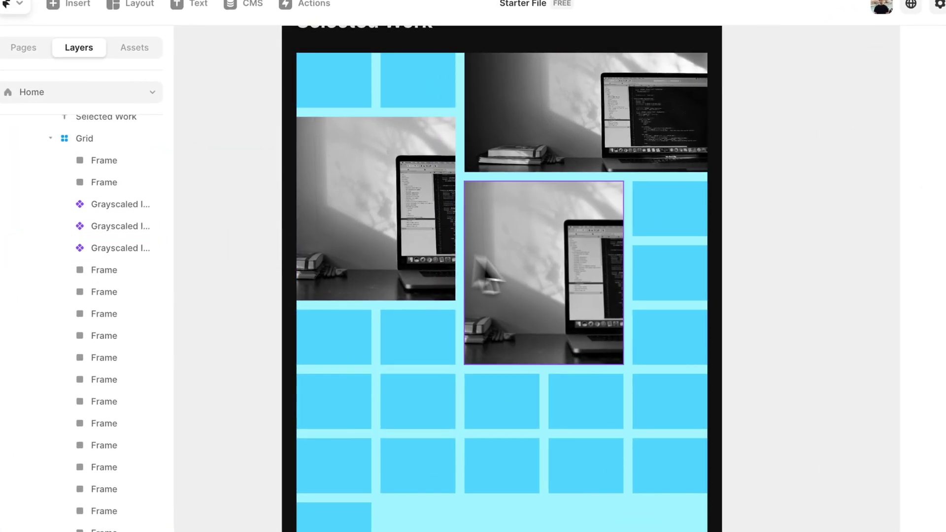
left_click(530, 270)
key("super+d")
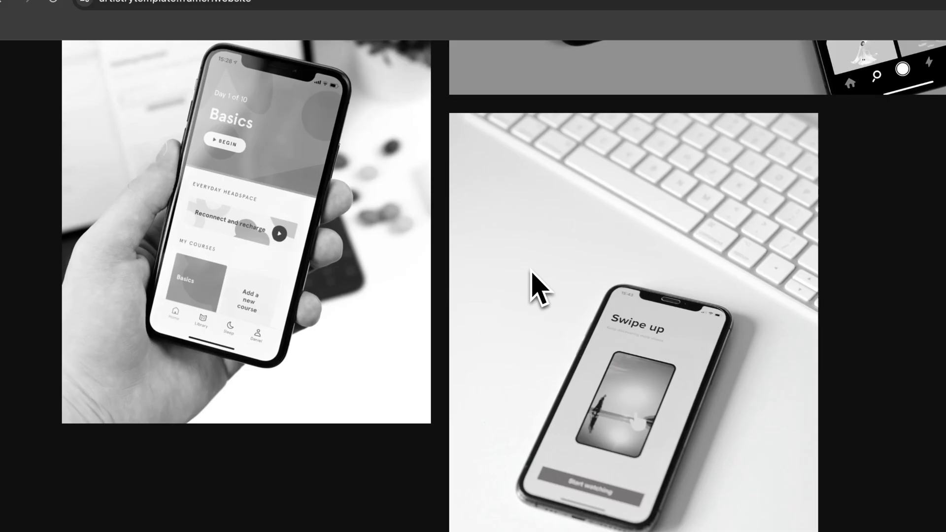
Switch to the browser and examine the size and placement of the Artistry template's lower portfolio images.
scroll(532, 284, "down", 5)
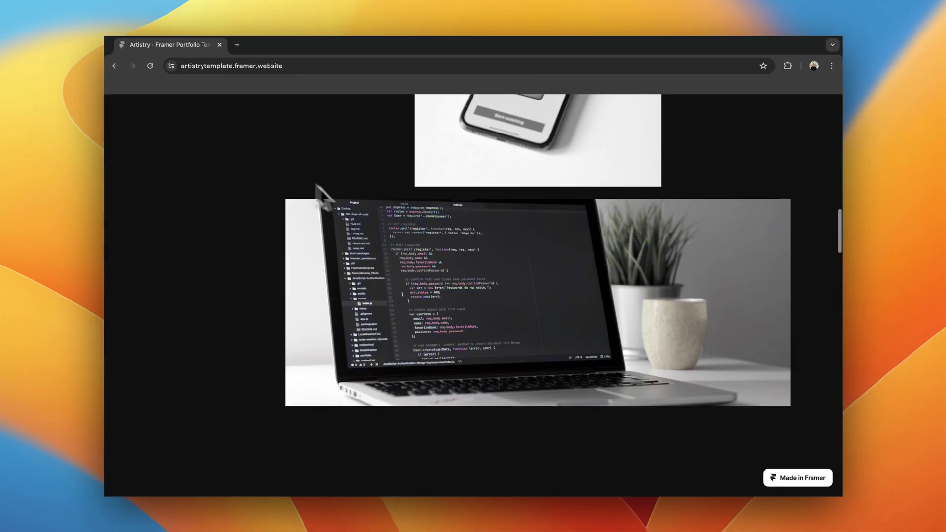
scroll(322, 189, "up", 3)
scroll(317, 293, "down", 1)
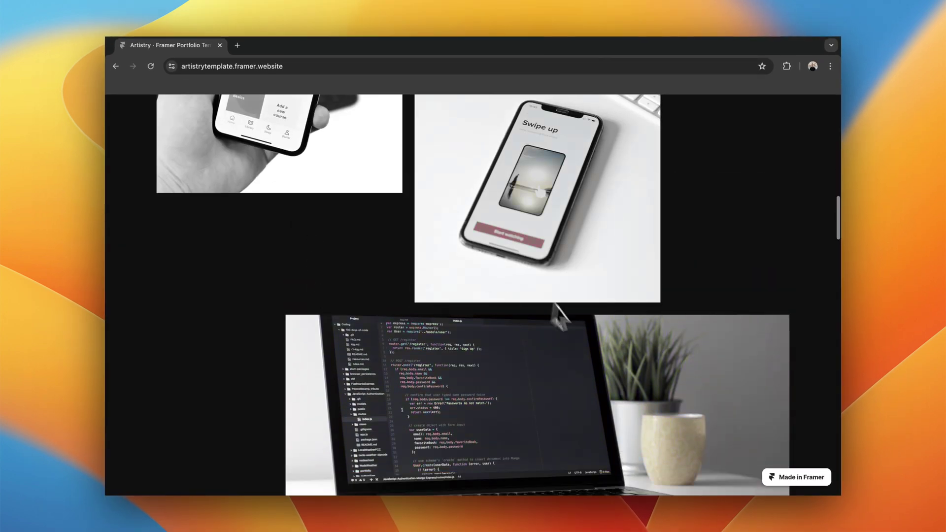
scroll(552, 311, "down", 1)
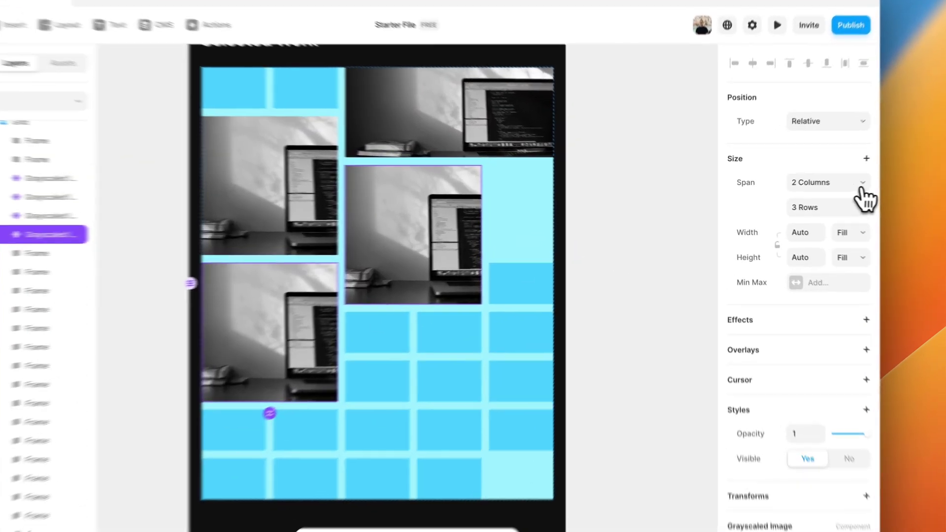
Back in Framer, make the fourth Grayscaled Image span 4 columns and 2 rows.
left_click(860, 185)
left_click(840, 210)
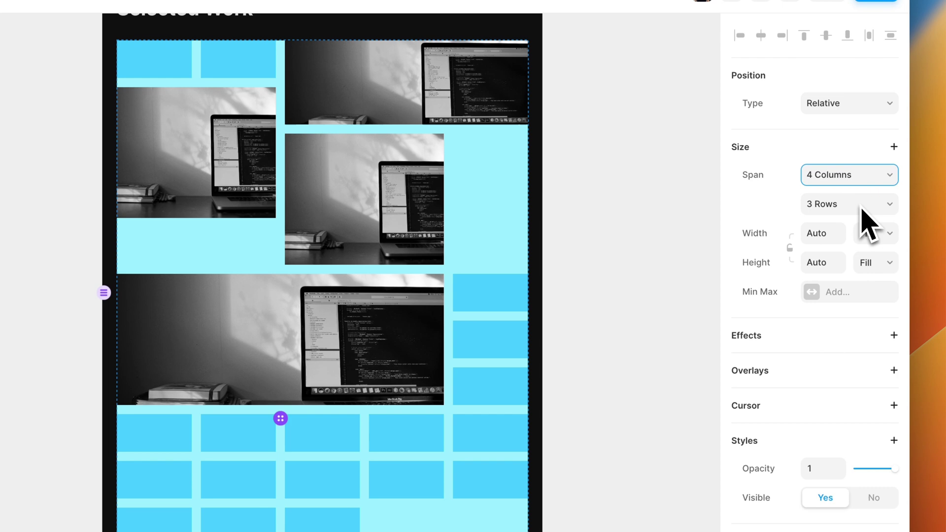
left_click(832, 207)
left_click(837, 190)
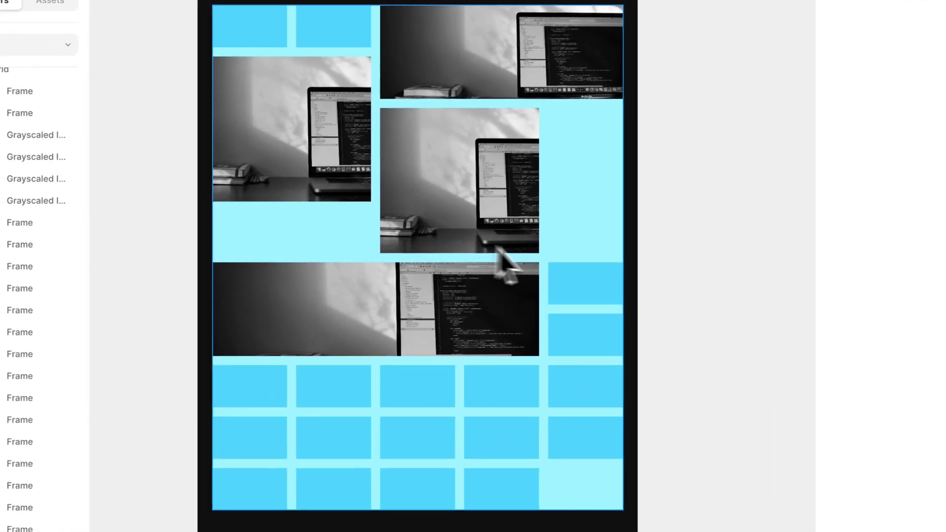
Reorder placeholder frames ahead of the wide fourth image so that it occupies columns two to five below the other images.
left_click_drag(502, 261, 586, 155)
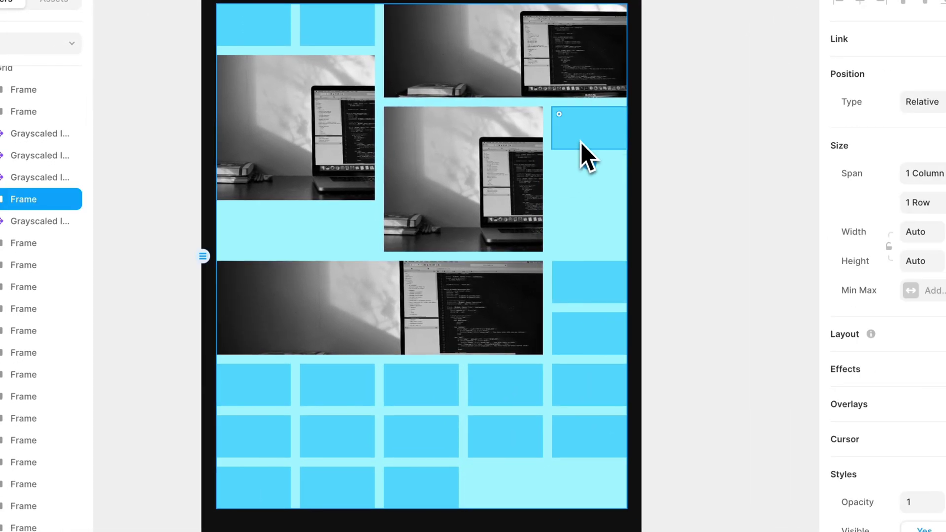
left_click_drag(577, 227, 575, 254)
left_click_drag(571, 311, 320, 242)
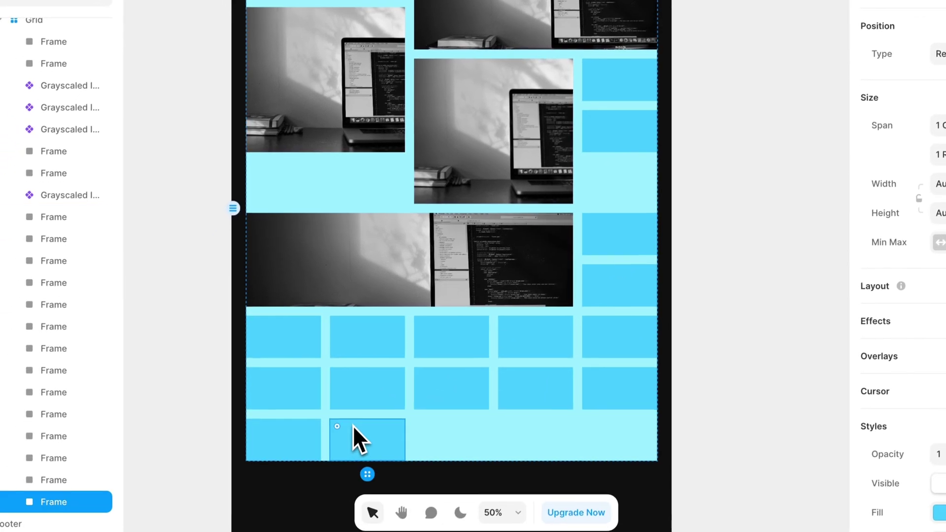
left_click_drag(285, 423, 500, 285)
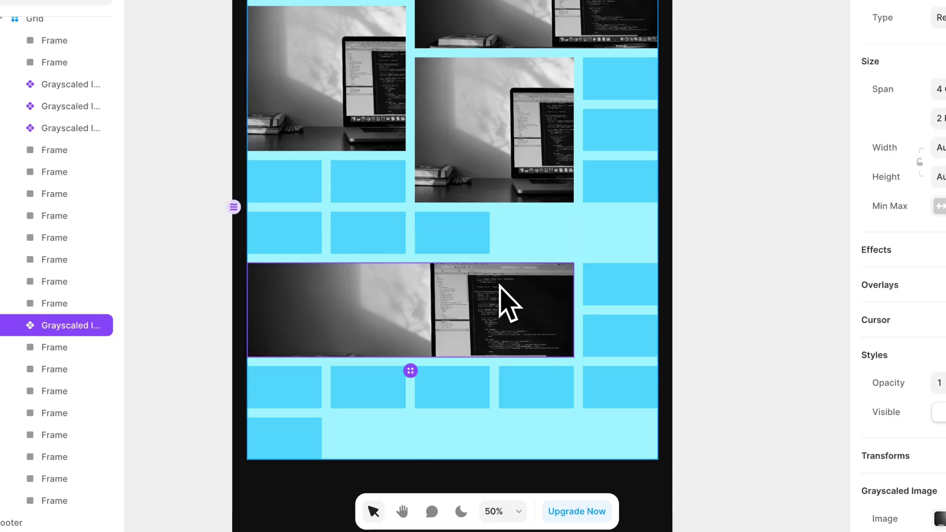
left_click(729, 291)
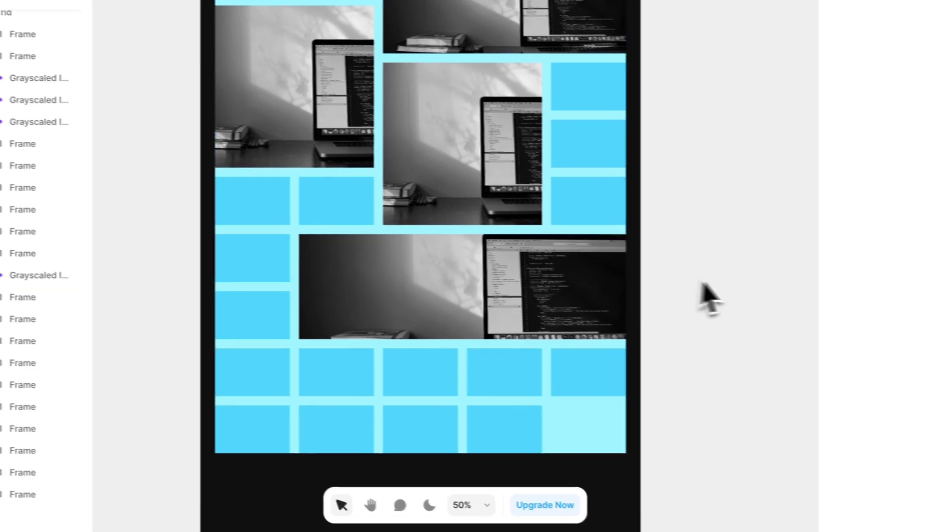
Delete the placeholder frames in the rows below the wide fourth image.
scroll(639, 303, "up", 2)
scroll(638, 302, "down", 3)
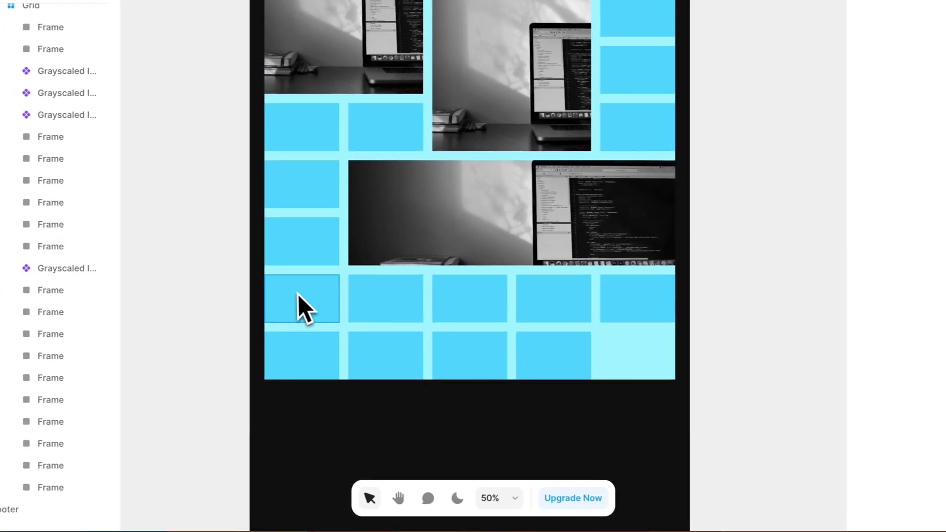
left_click(271, 311)
left_click(325, 295, "shift")
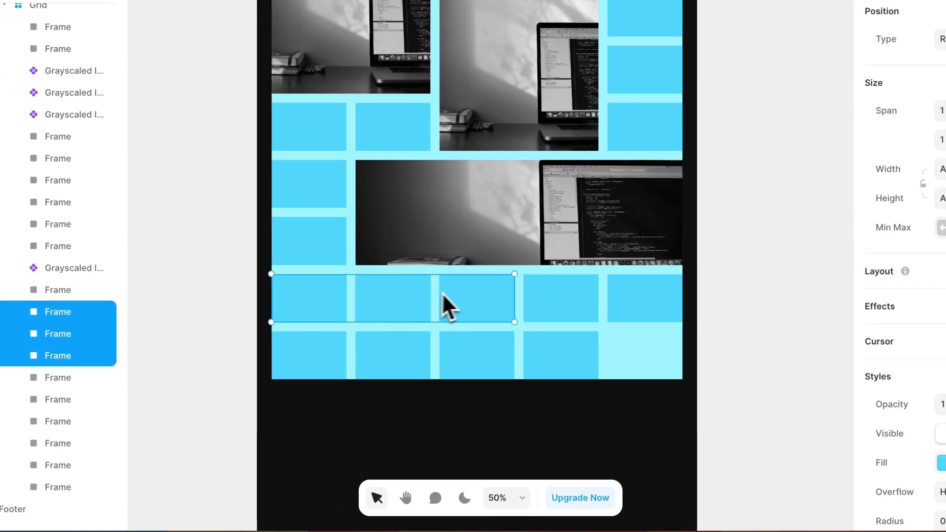
left_click(559, 373, "shift")
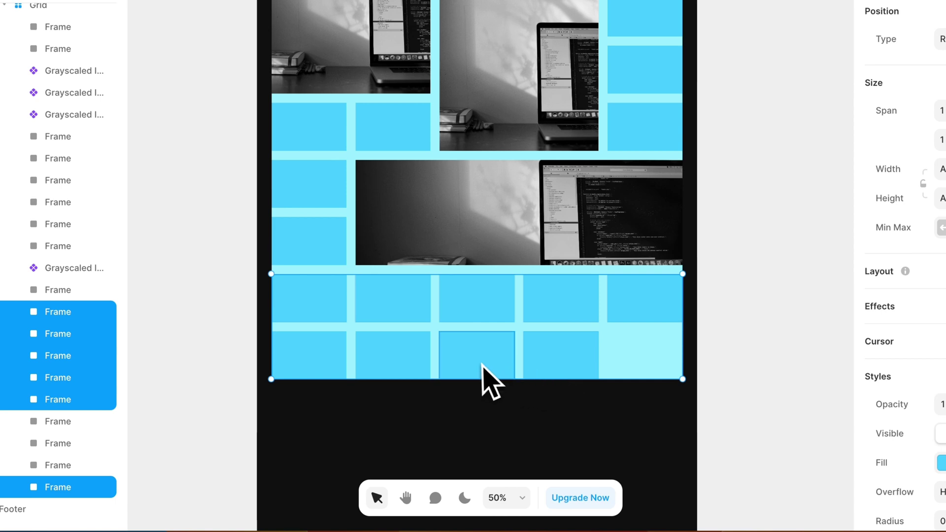
key("Delete")
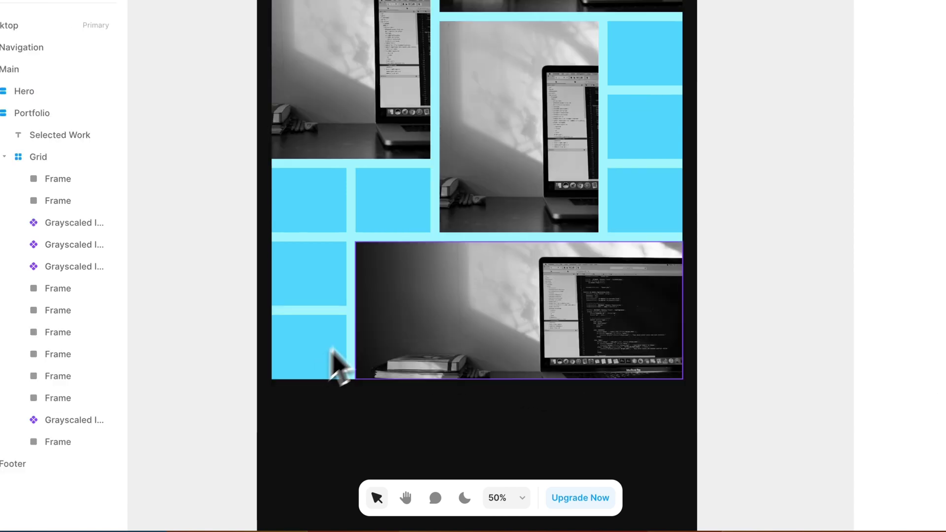
Try hiding the first two placeholder frames in the Selected Work grid by turning off their visibility, and undo it.
left_click(438, 241)
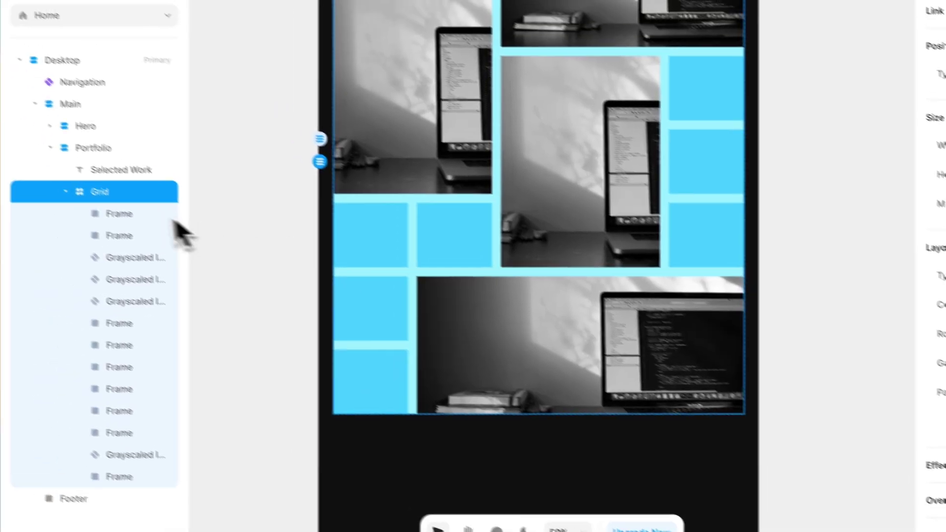
left_click(64, 179)
left_click(64, 200, "shift")
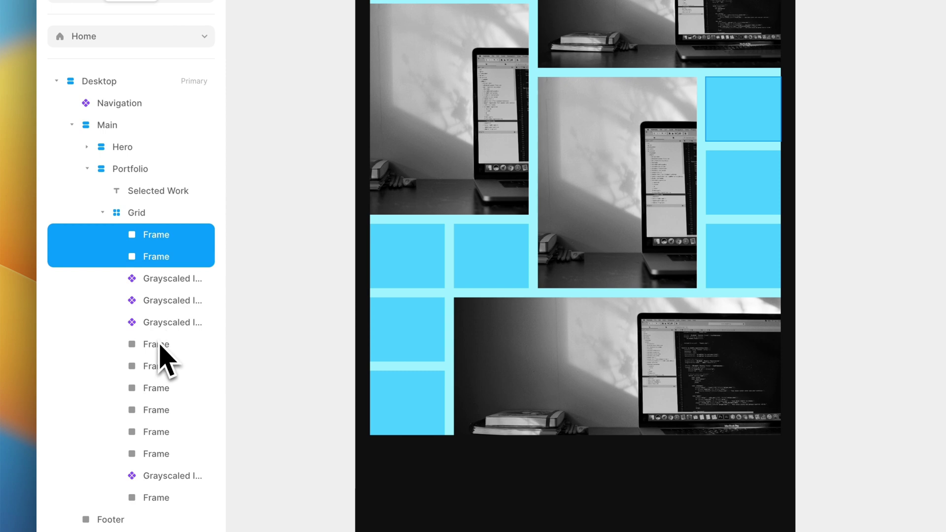
scroll(376, 258, "up", 2)
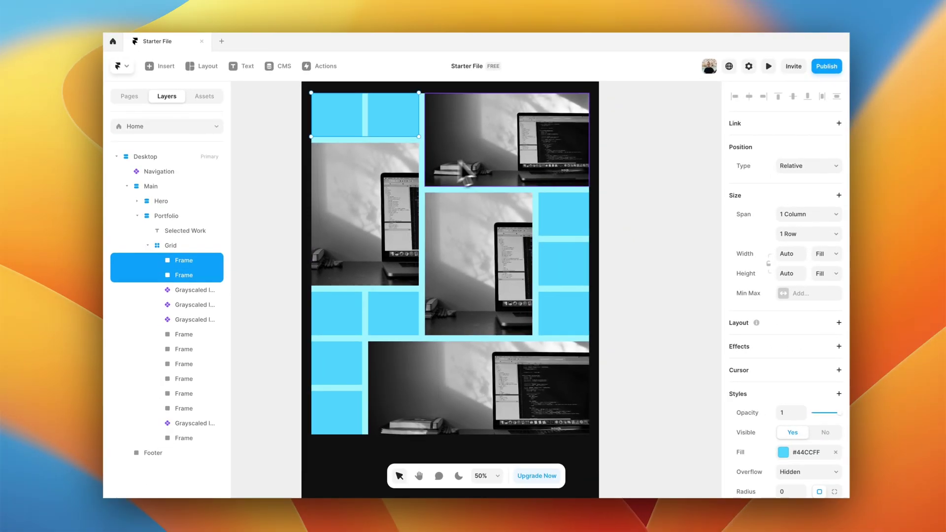
scroll(769, 371, "down", 5)
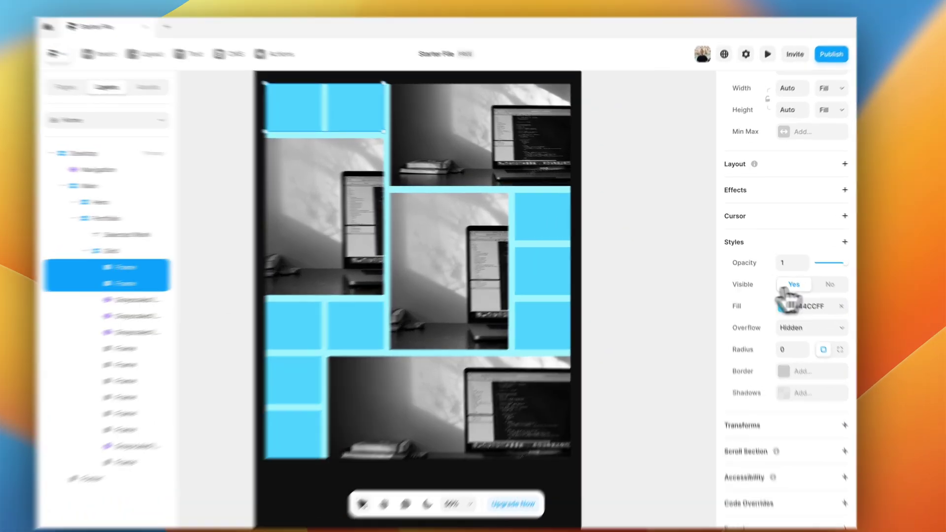
left_click(817, 277)
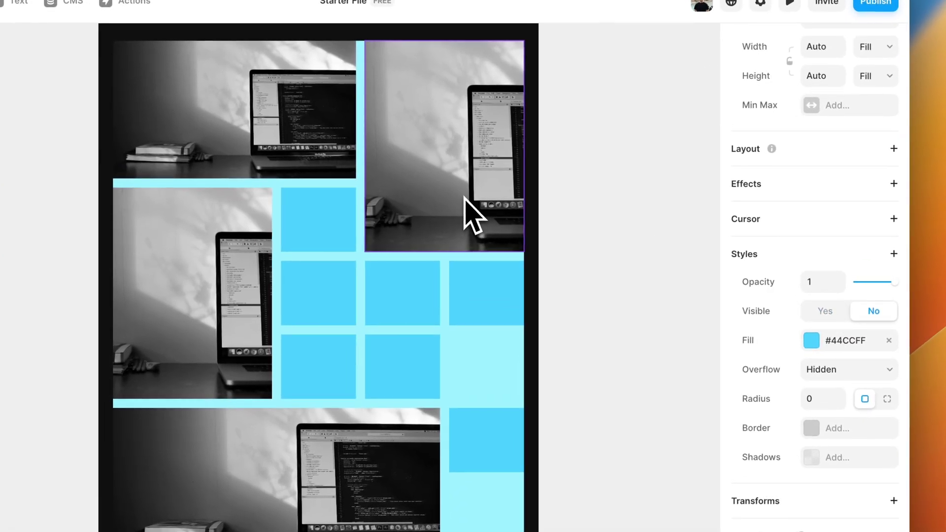
key("ctrl+z")
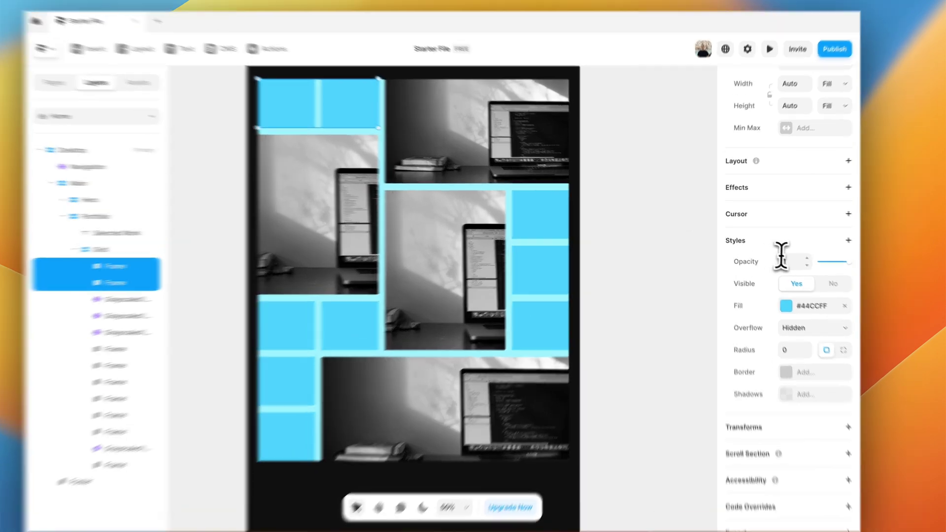
Set the opacity to 0 for the grid's first two placeholder frames and the three stacked in its fifth column.
left_click(779, 257)
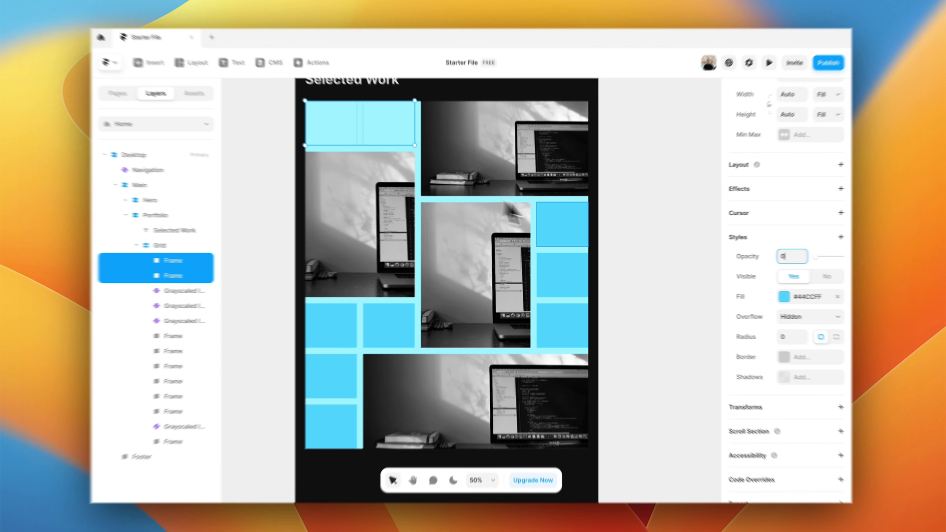
left_click(570, 229)
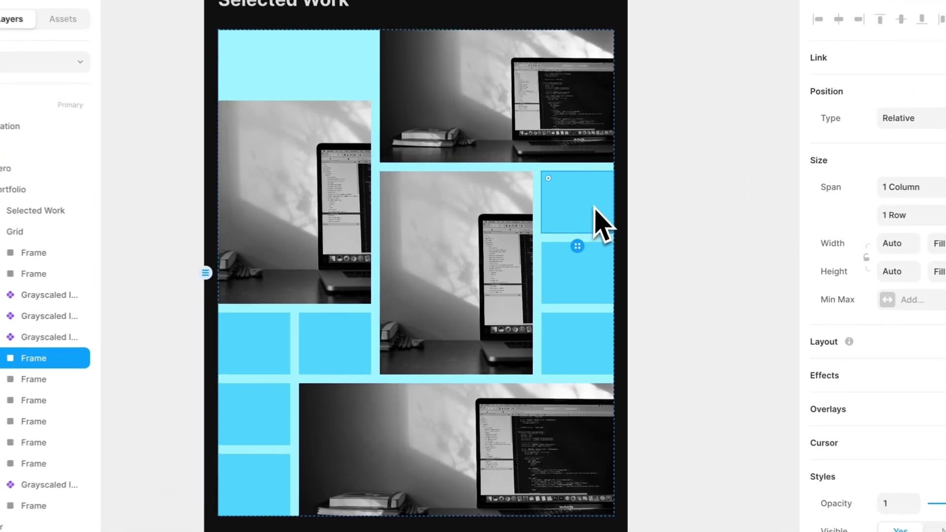
left_click(560, 277, "shift")
left_click(578, 335, "shift")
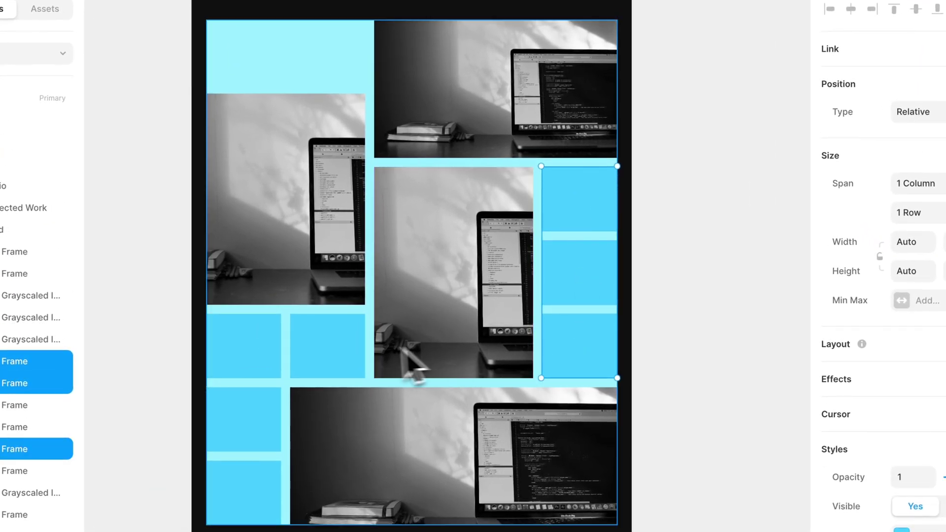
left_click(329, 354)
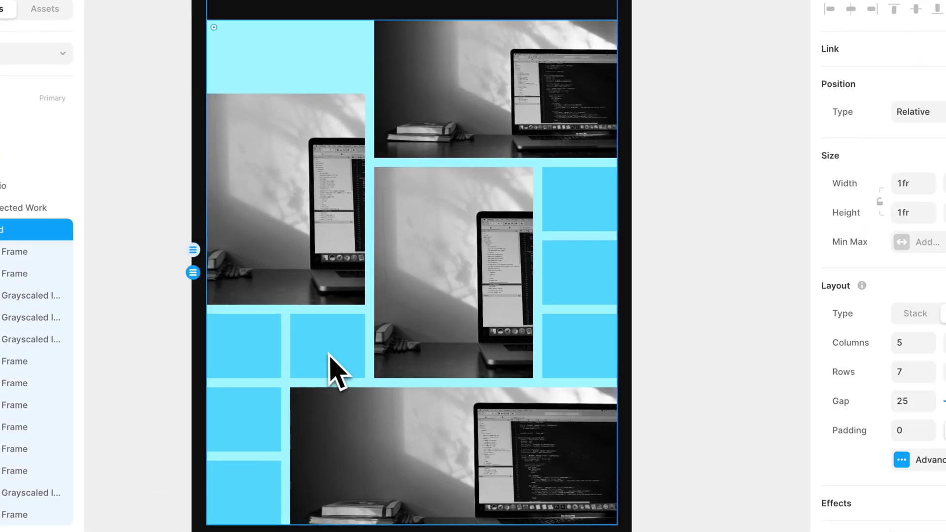
left_click(672, 296)
left_click(592, 203, "super")
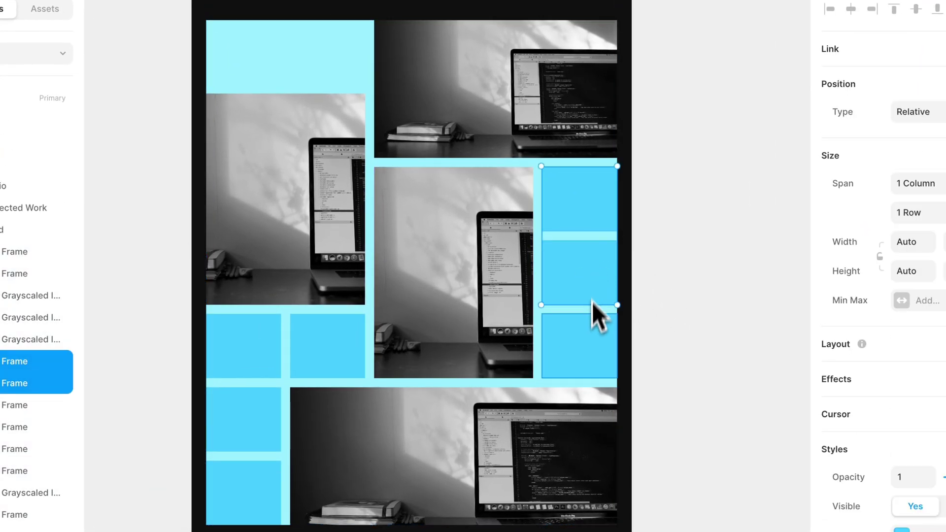
left_click(594, 340, "shift")
double_click(909, 476)
type("0")
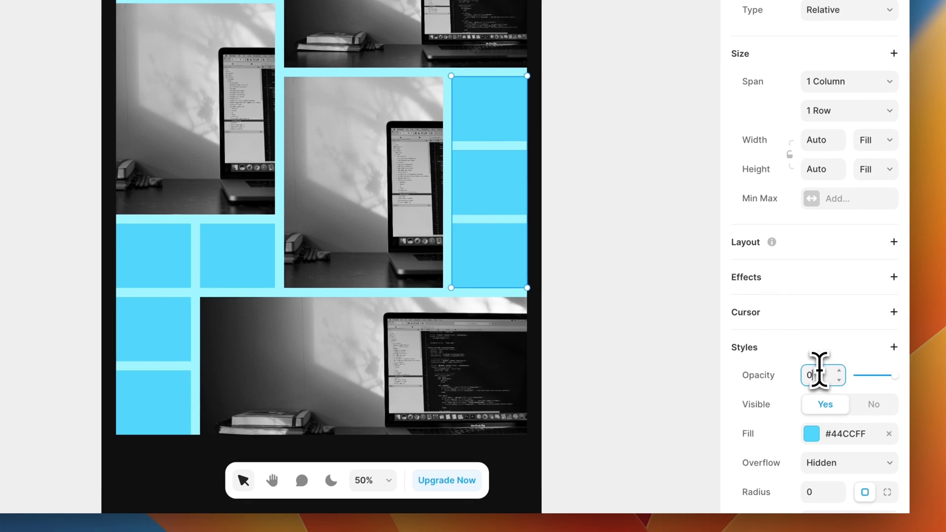
key("Return")
Set the opacity to 0 for the four placeholder frames around the lower-left of the grid, beside the wide fourth image.
left_click(211, 275)
left_click(170, 268, "shift")
left_click(163, 323, "shift")
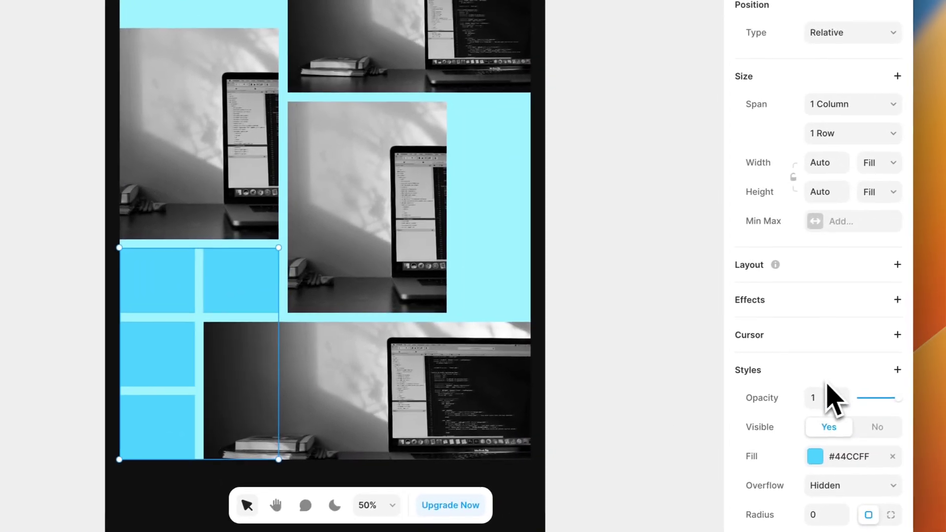
double_click(942, 370)
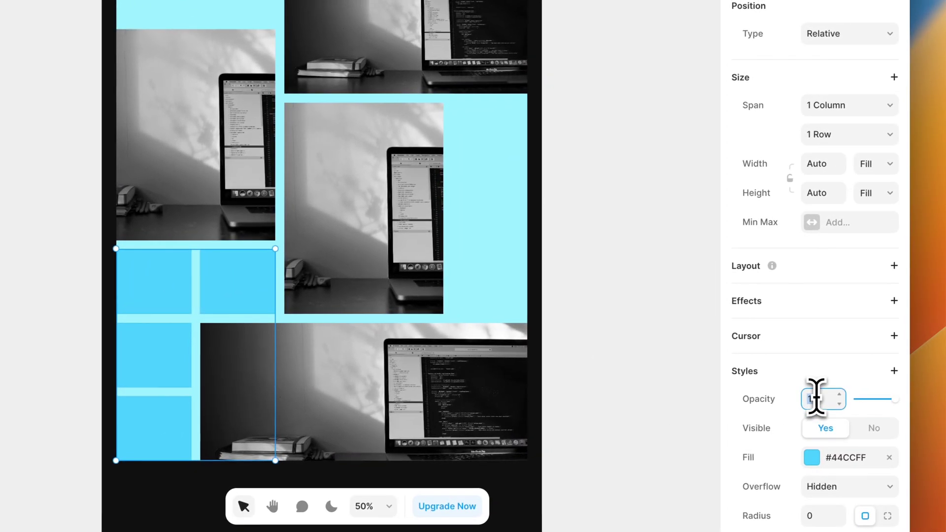
type("0")
left_click(638, 243)
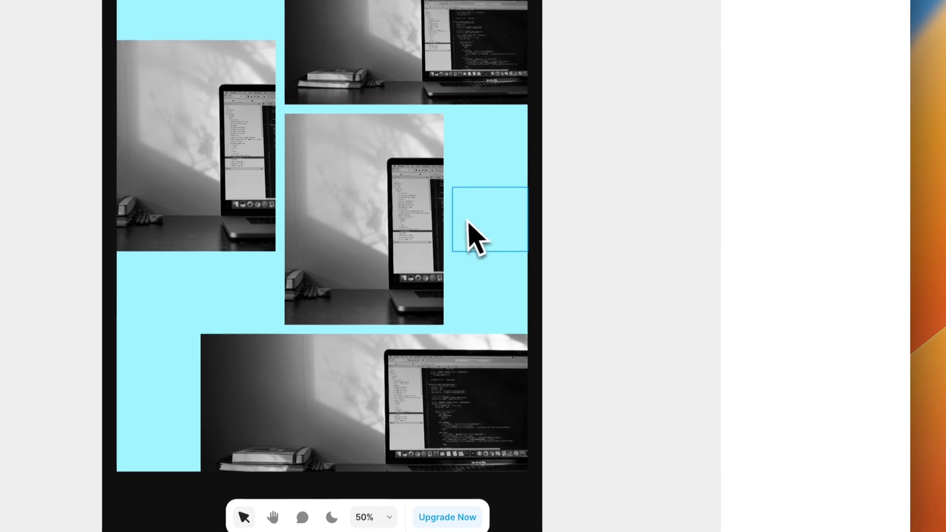
Remove the light blue fill from the Selected Work grid.
left_click(449, 215)
scroll(834, 312, "down", 5)
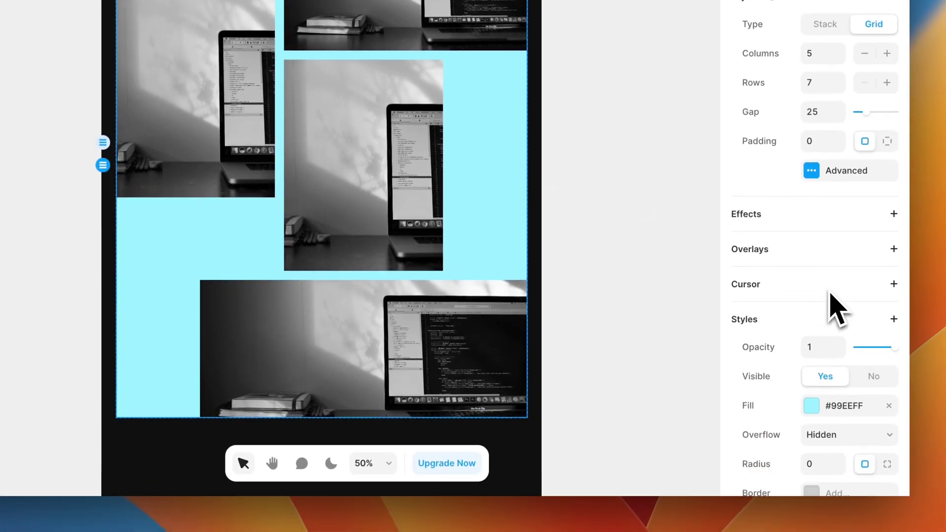
left_click(888, 356)
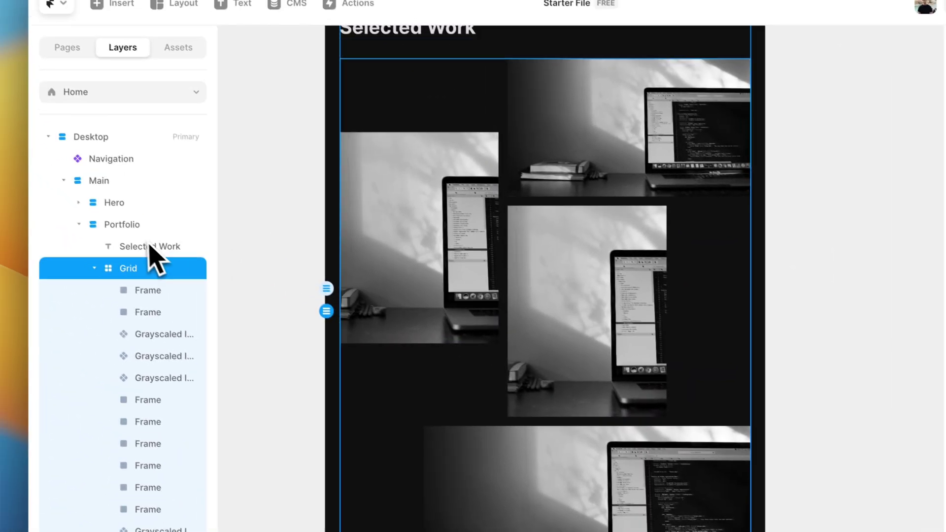
Set the Portfolio section's height to Fit Content.
left_click(122, 224)
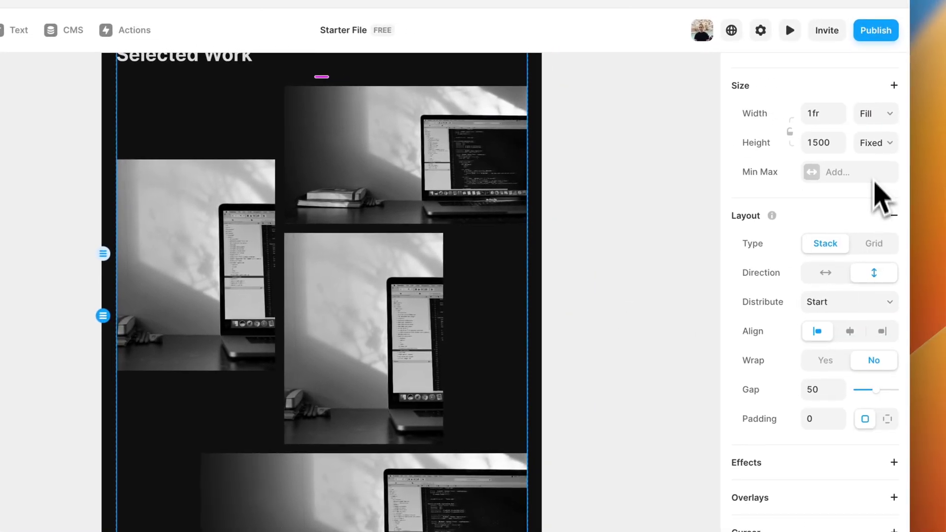
left_click(875, 142)
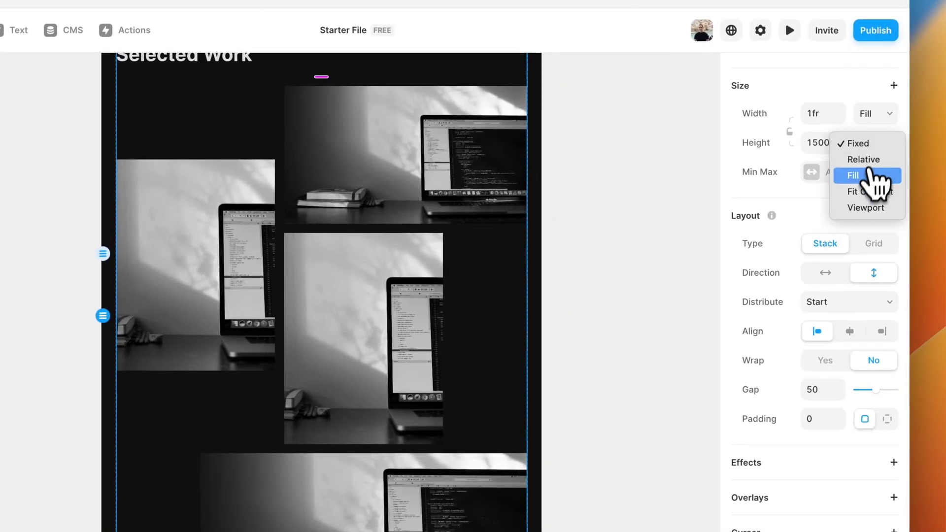
left_click(863, 191)
left_click(605, 264)
Review the Selected Work layout, and switch to the browser to compare it with the Artistry template's portfolio images.
scroll(606, 264, "up", 1)
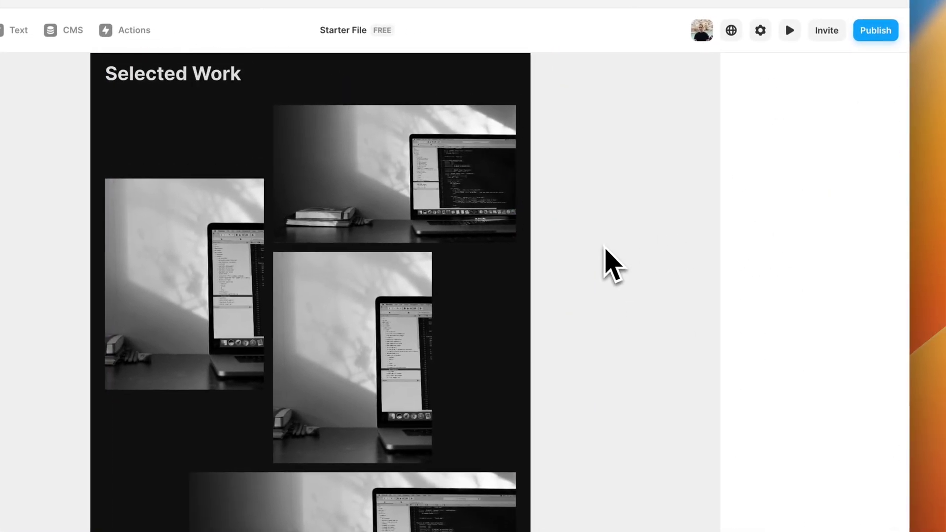
scroll(606, 264, "down", 3)
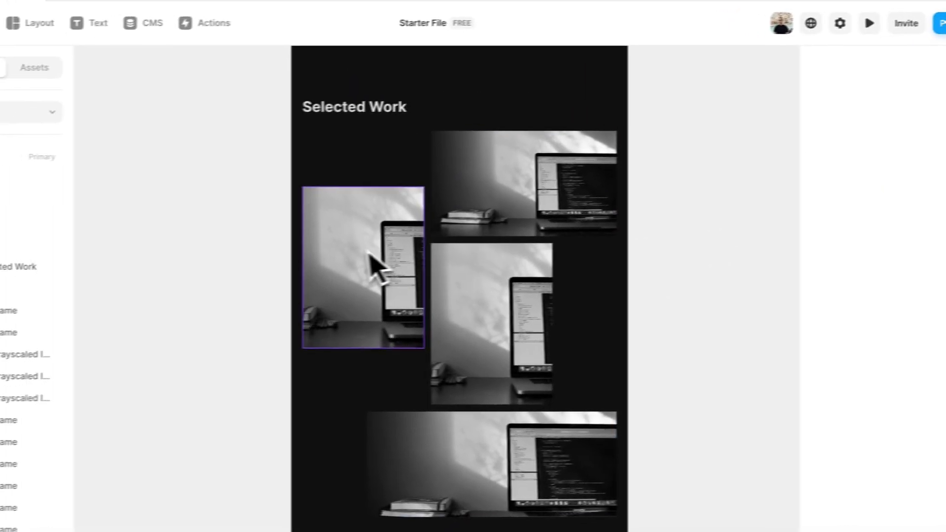
scroll(374, 266, "up", 2)
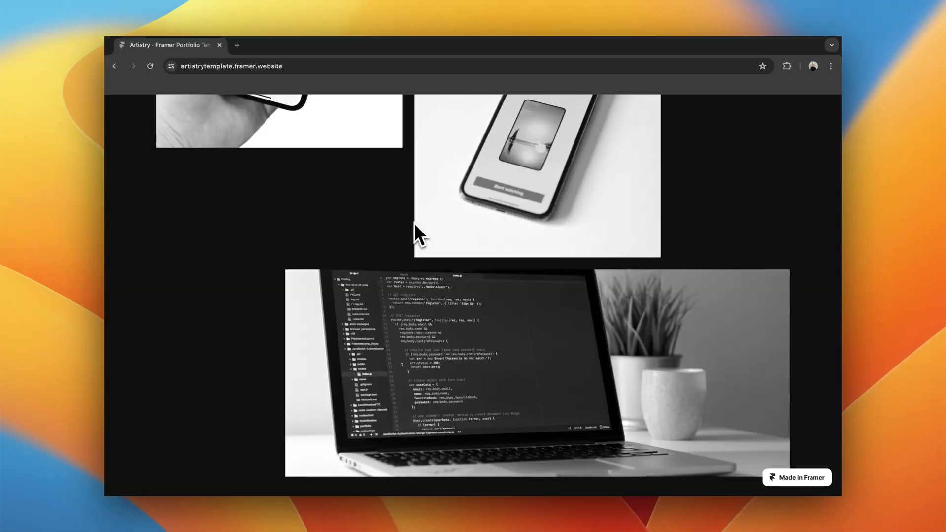
scroll(414, 223, "up", 5)
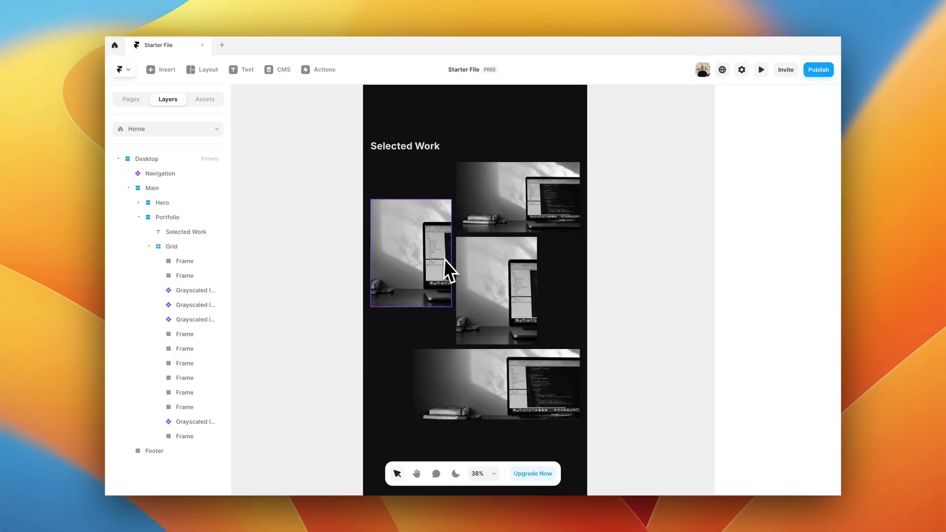
Back in Framer, open the Unsplash picker for the portrait image in the first two columns and search for "app development".
left_click(424, 266)
scroll(788, 374, "down", 3)
left_click(870, 387)
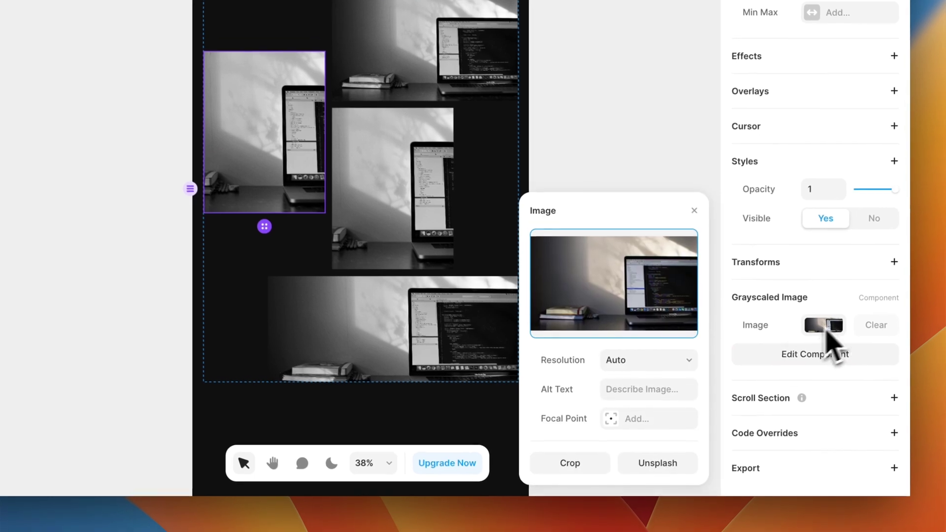
left_click(691, 509)
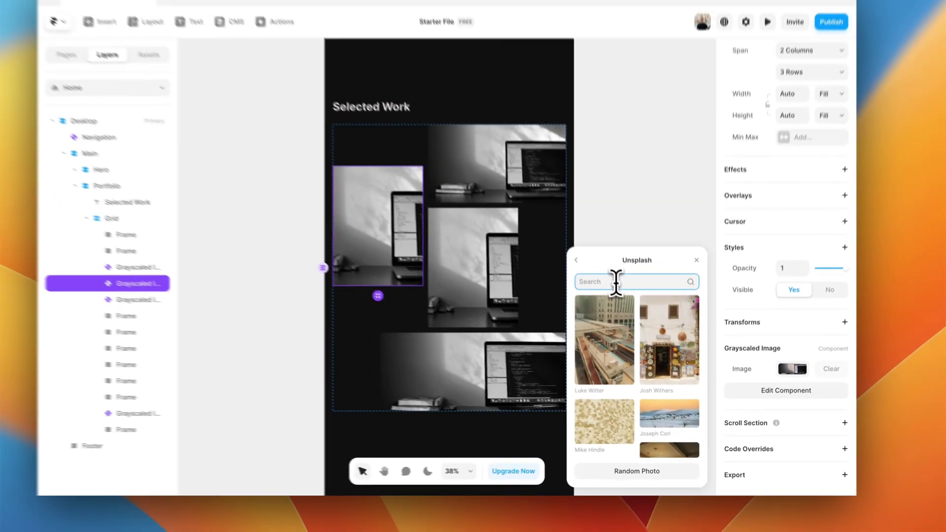
type("app development")
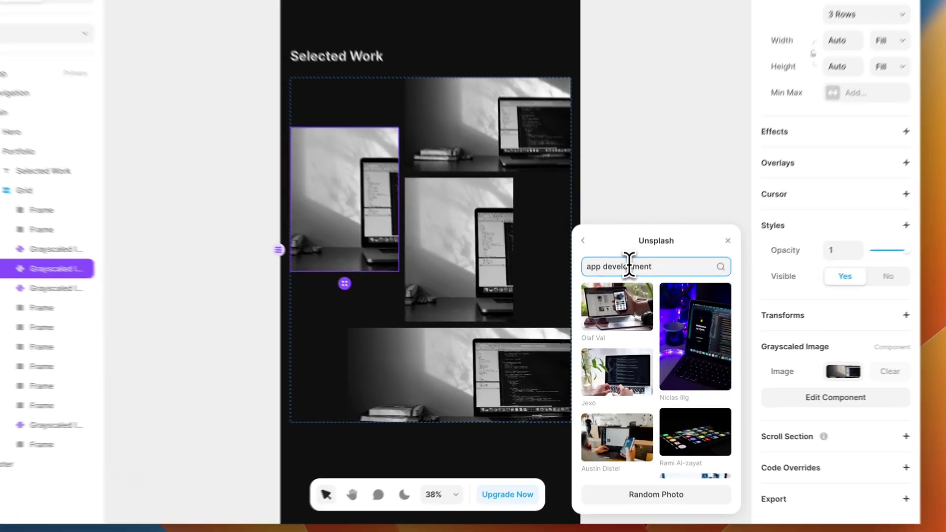
Search Unsplash for "application" instead and use the photo of a hand holding a phone in front of desk monitors.
key("BackSpace")
key("BackSpace")
key("BackSpace")
key("BackSpace")
key("BackSpace")
key("BackSpace")
key("BackSpace")
key("BackSpace")
key("BackSpace")
key("BackSpace")
key("BackSpace")
key("BackSpace")
type("lication")
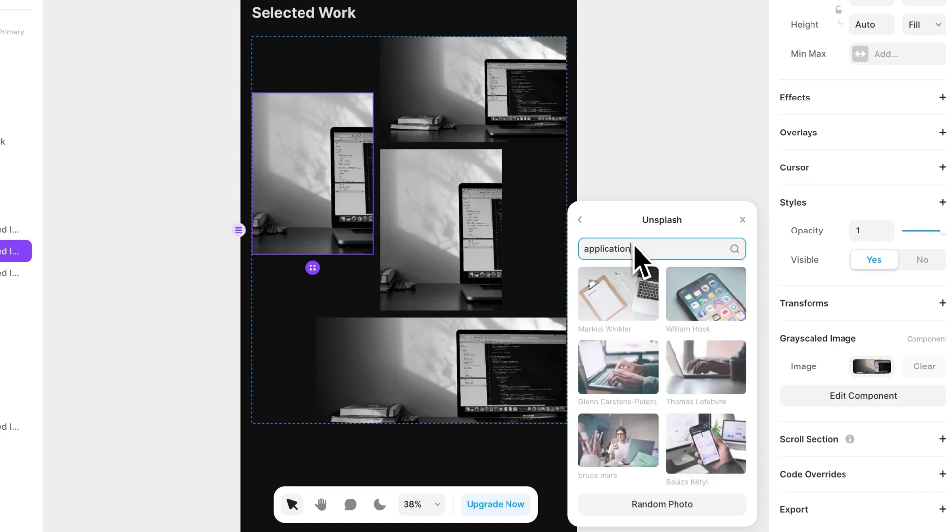
scroll(647, 357, "down", 2)
scroll(650, 354, "up", 2)
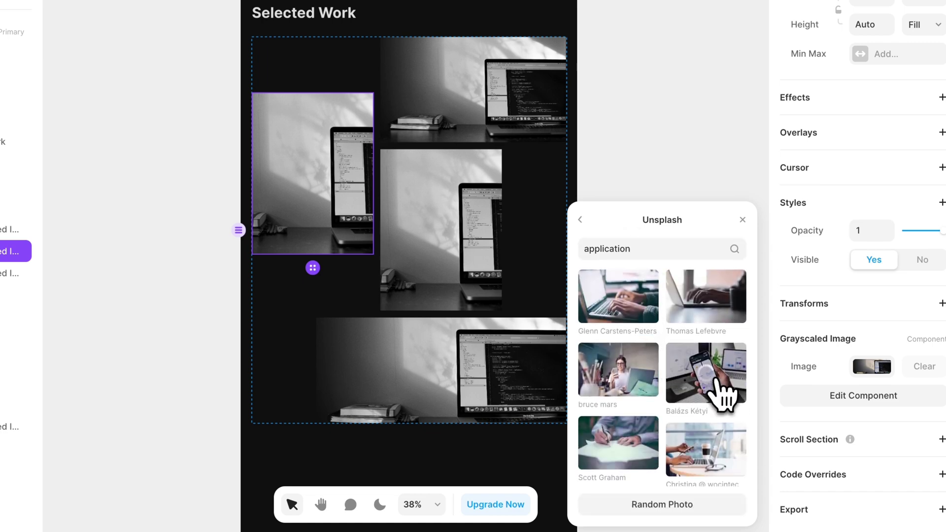
left_click(723, 394)
Replace the portrait image in the middle columns with the Unsplash photo of a hand holding a phone with a dark app screen.
key("Tab")
scroll(689, 389, "down", 1)
scroll(684, 389, "down", 5)
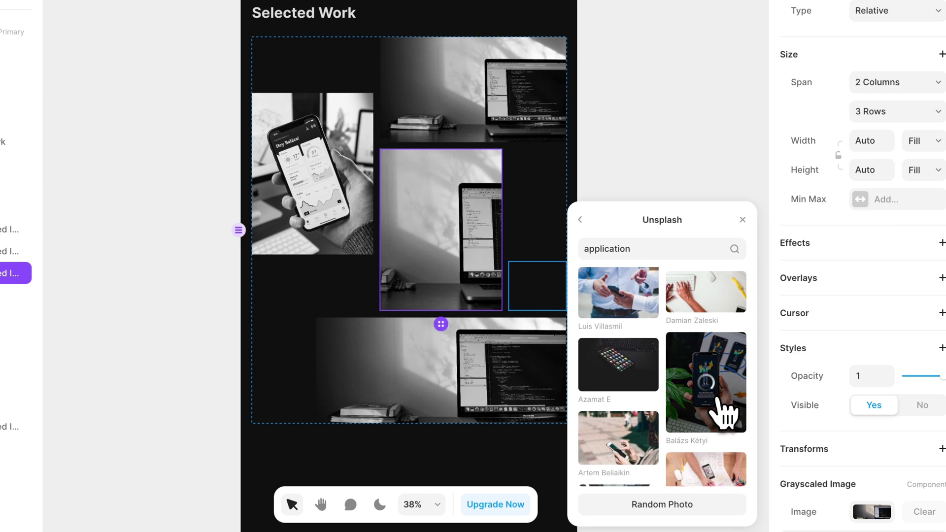
left_click(718, 400)
Replace the wide fourth image with the UX Store overhead photo of a white desk, and close the picker.
scroll(674, 409, "down", 3)
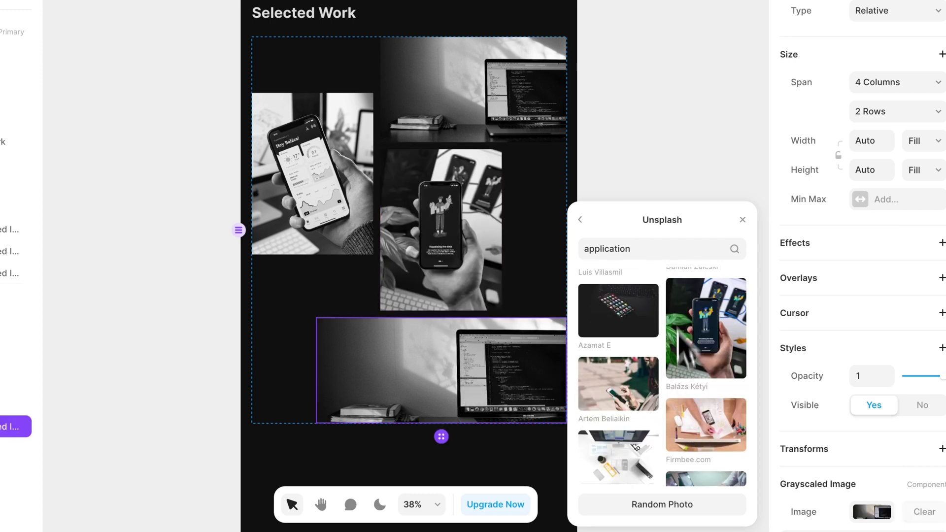
scroll(675, 419, "down", 1)
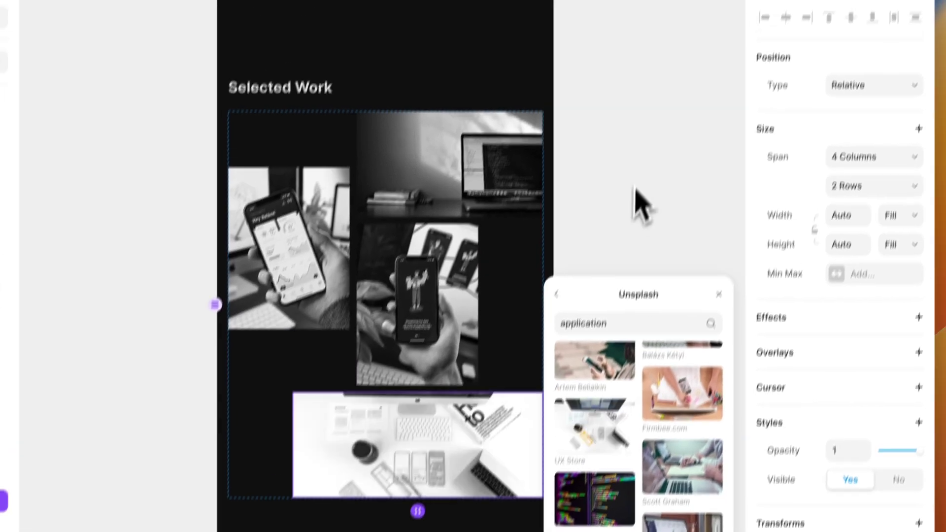
left_click(658, 107)
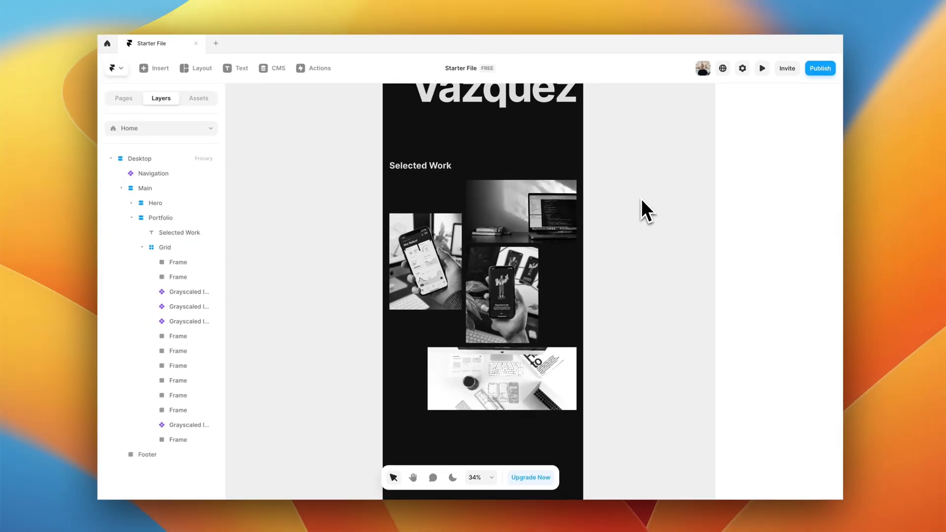
Preview the site in fullscreen and examine the Selected Work section's images.
left_click(762, 68)
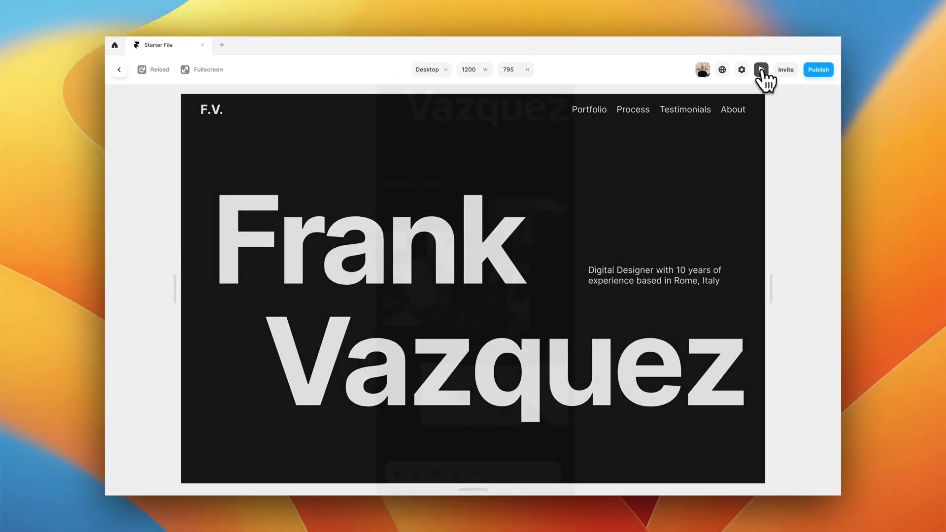
left_click(208, 71)
scroll(297, 296, "down", 10)
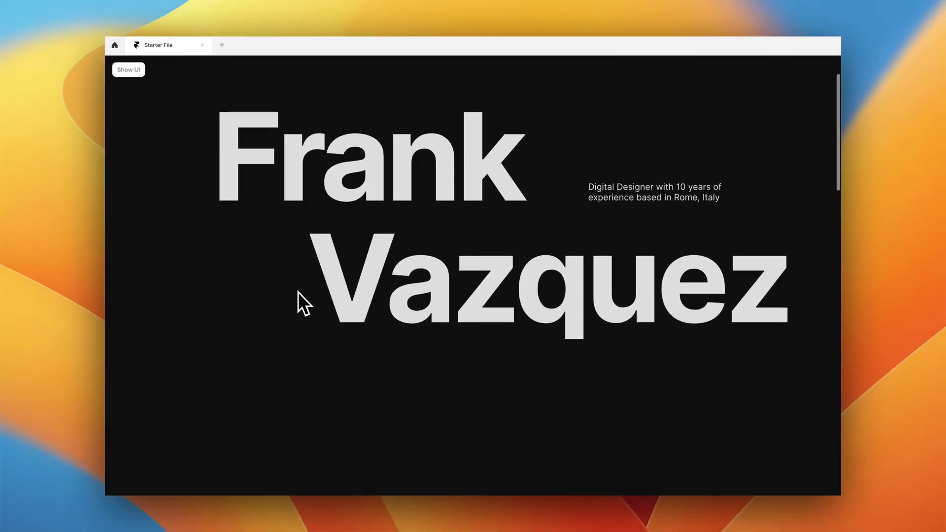
scroll(320, 257, "down", 3)
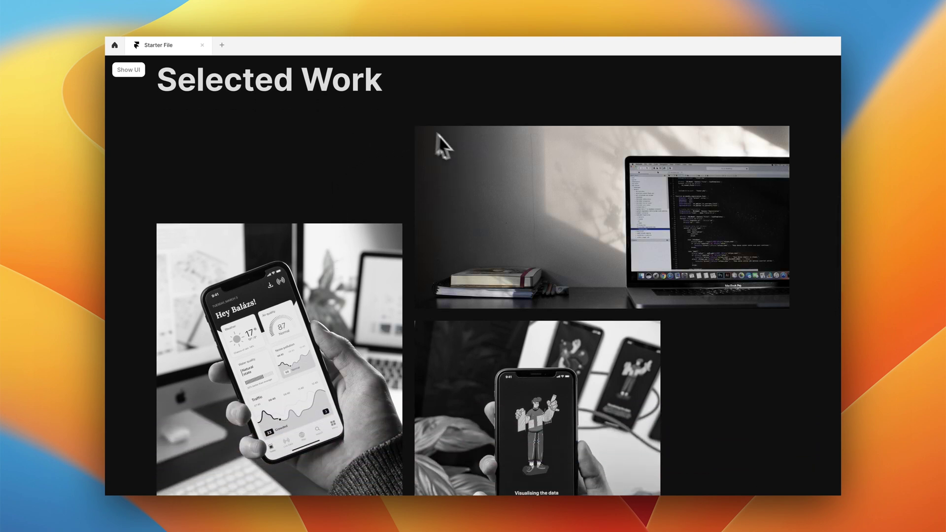
Check the grayscale-to-color hover effect on the Selected Work images in the preview and return to the canvas.
scroll(465, 212, "down", 2)
scroll(305, 300, "down", 2)
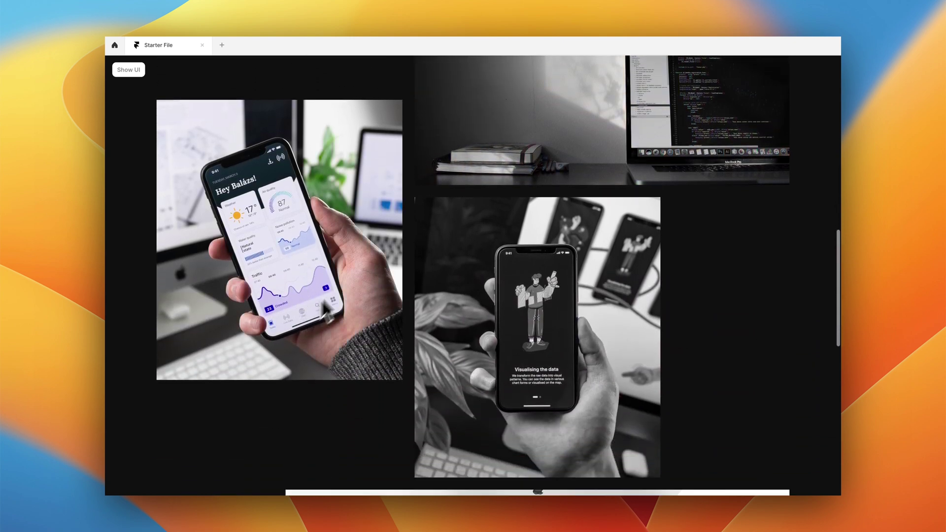
scroll(300, 185, "up", 4)
scroll(300, 185, "down", 2)
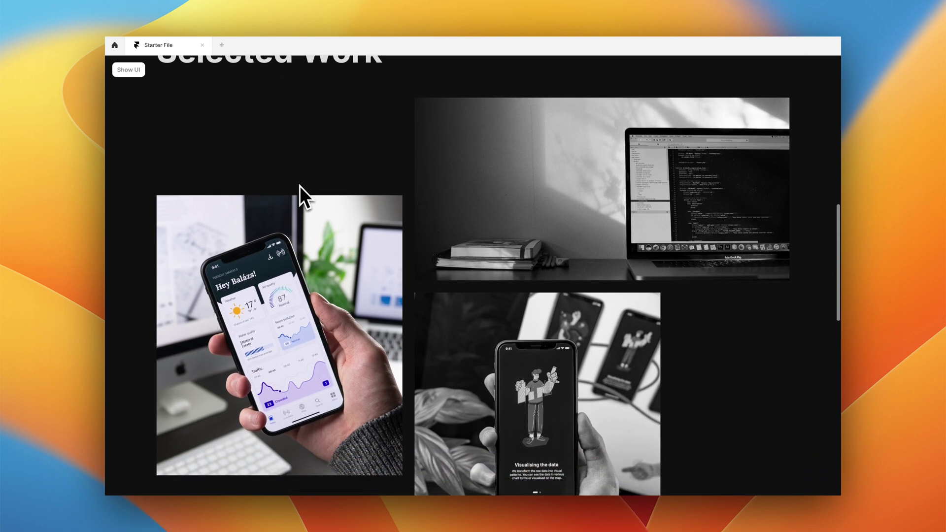
scroll(300, 256, "down", 6)
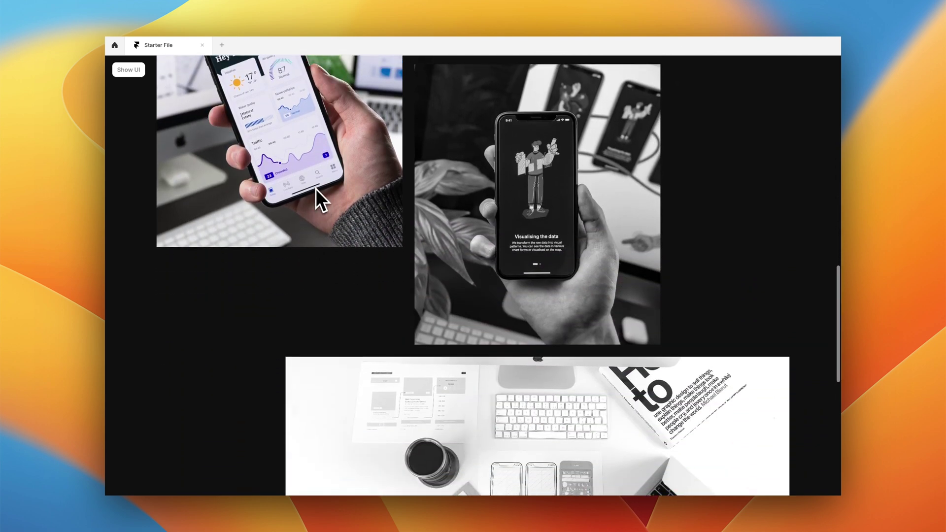
scroll(498, 274, "down", 4)
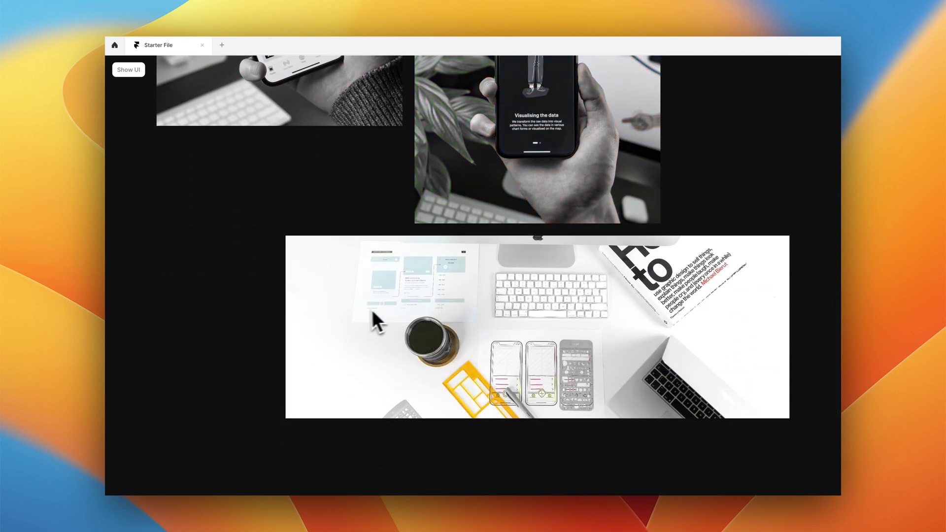
left_click(140, 74)
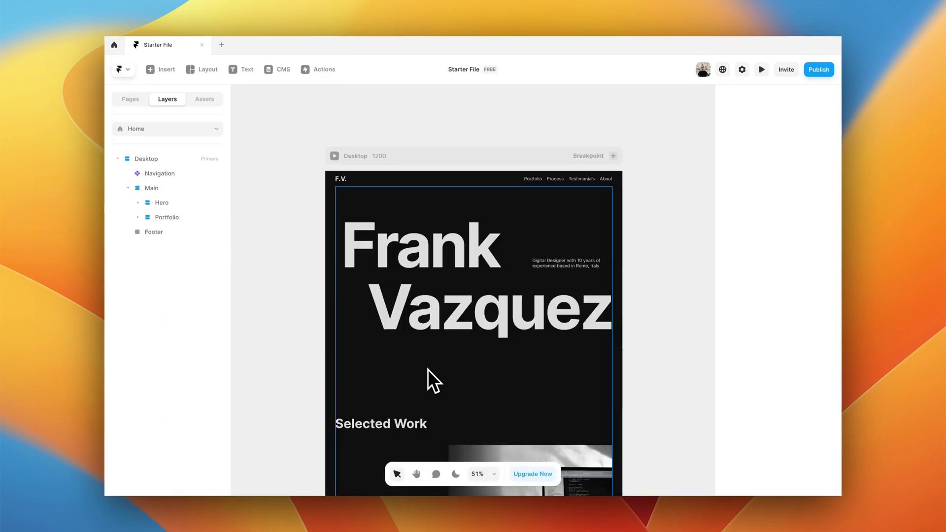
Switch to the browser and examine the My Skills section's layout on the Artistry template site.
scroll(427, 370, "down", 1)
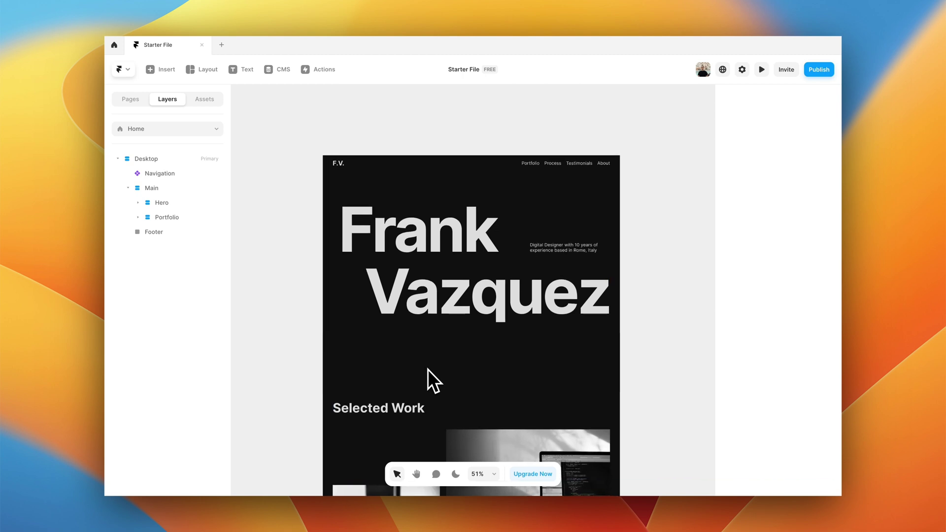
scroll(428, 369, "down", 1)
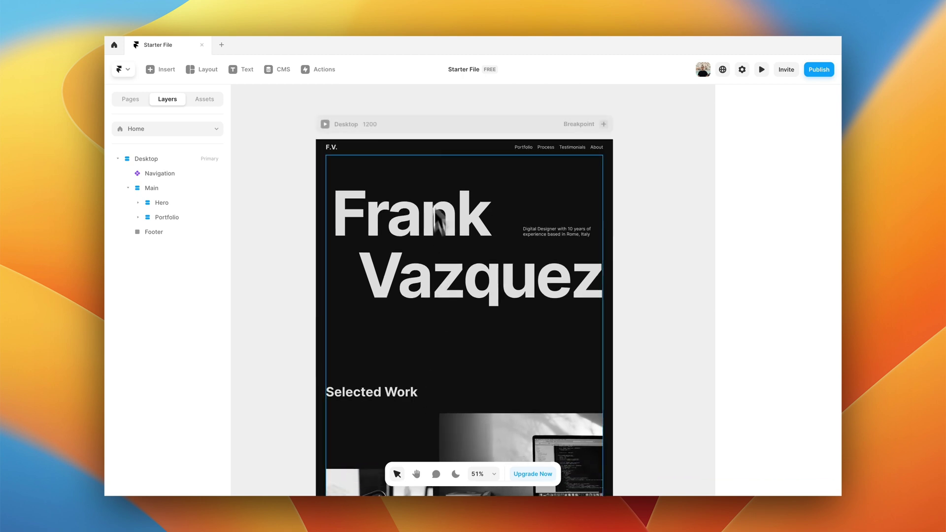
scroll(376, 315, "down", 5)
scroll(376, 325, "down", 10)
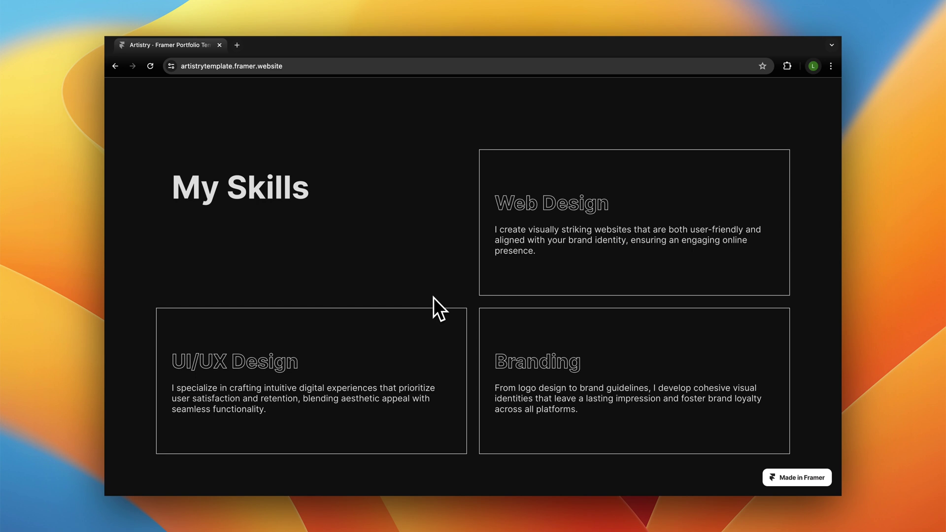
scroll(433, 297, "down", 1)
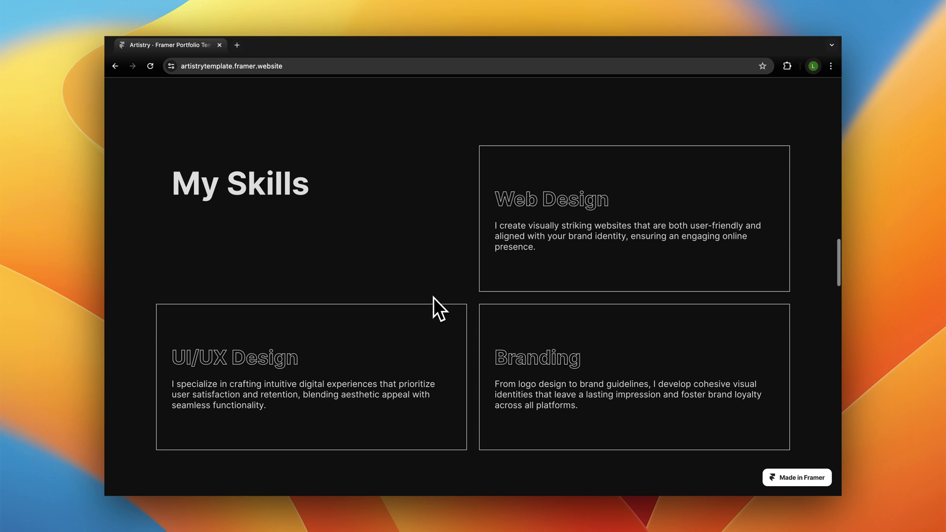
scroll(489, 249, "up", 1)
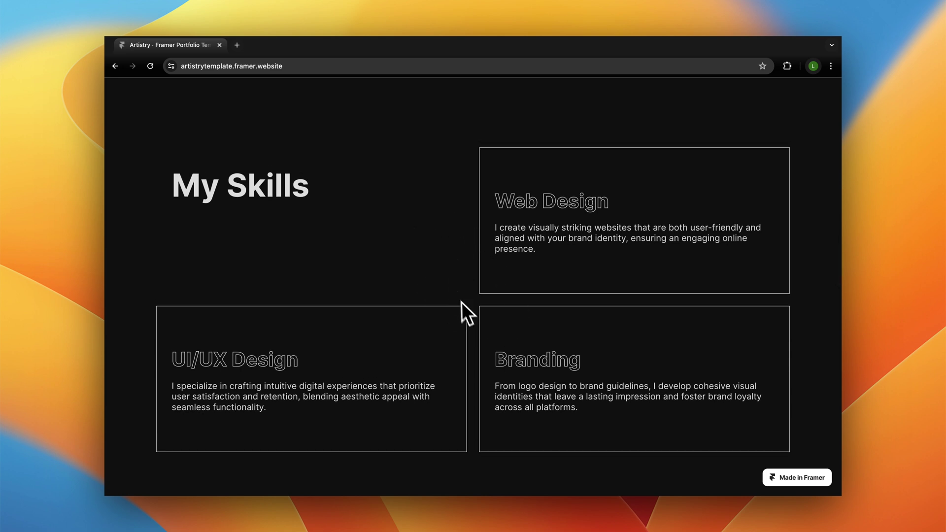
scroll(468, 310, "down", 1)
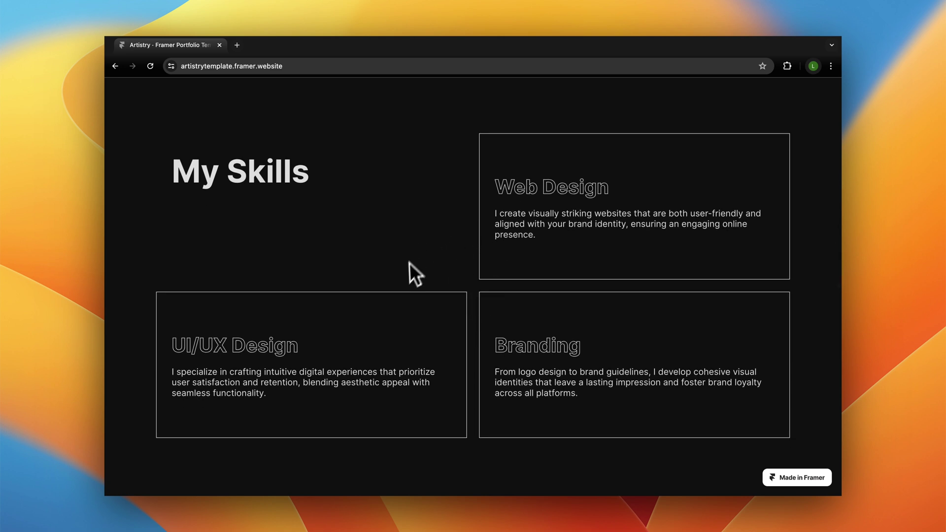
scroll(408, 266, "up", 1)
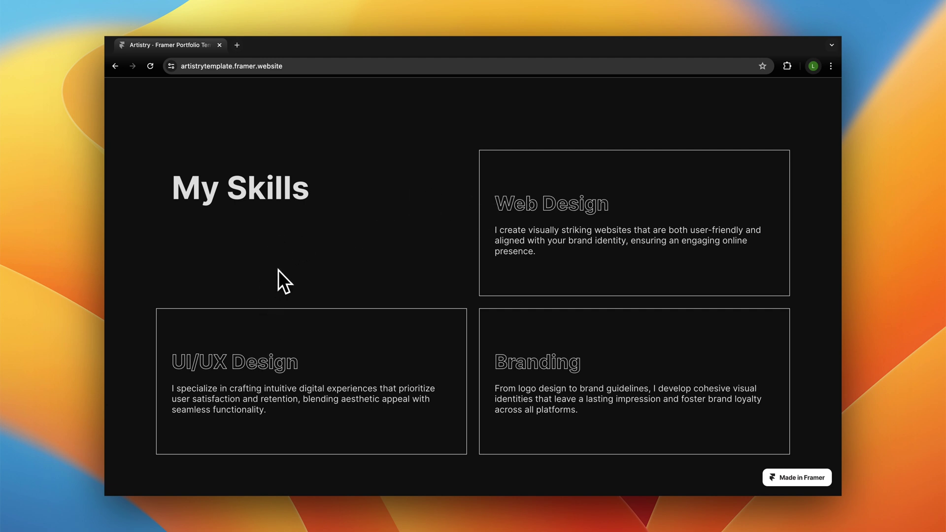
scroll(278, 269, "down", 1)
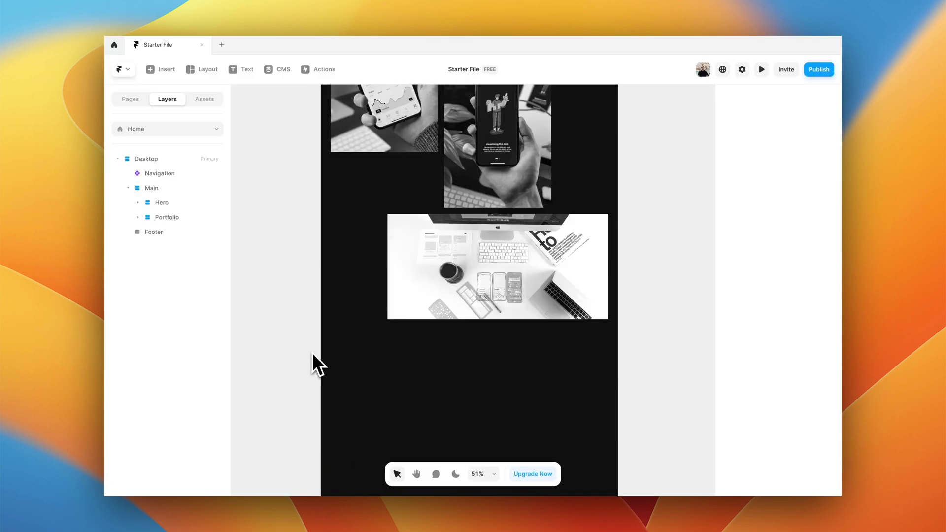
In Framer, draw a frame about 935 by 378 px below the Portfolio section and name it Skills.
scroll(312, 353, "down", 5)
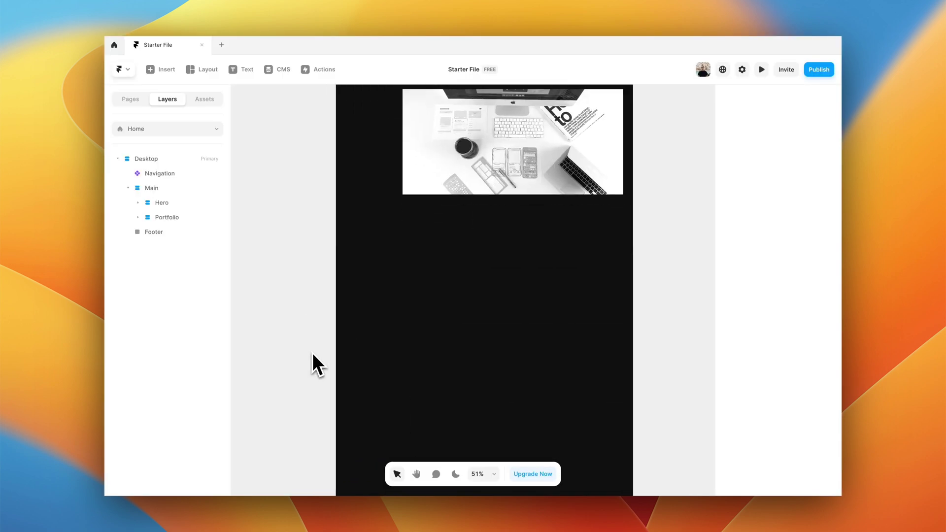
scroll(313, 353, "right", 2)
key("f")
left_click_drag(285, 241, 599, 371)
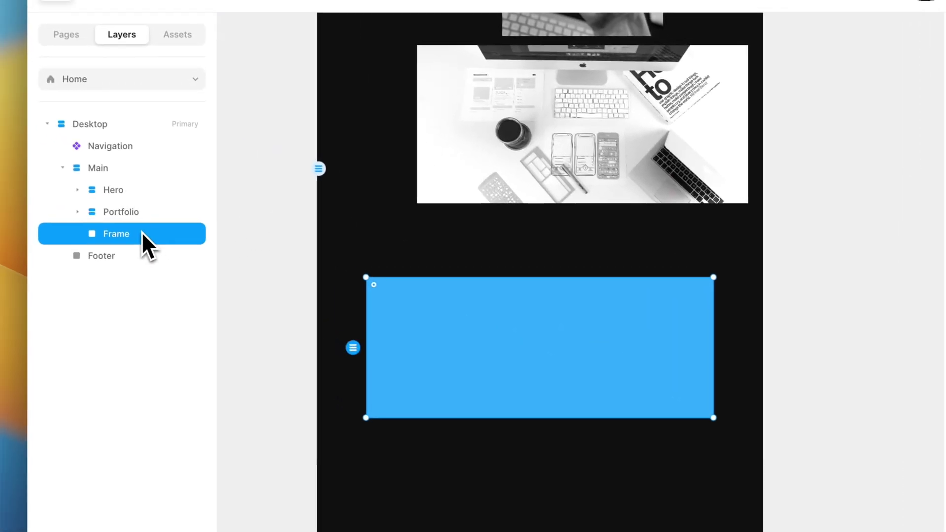
double_click(127, 229)
type("Skills")
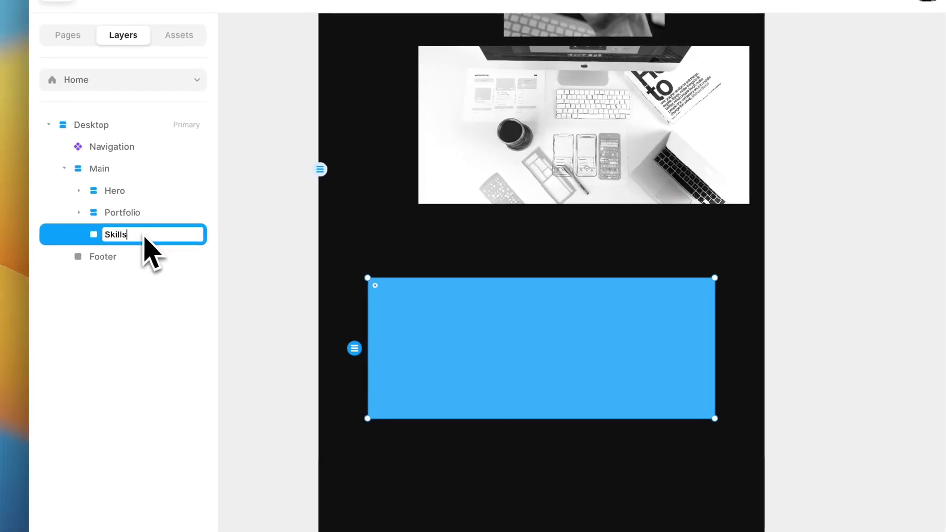
left_click(270, 279)
Set the Skills frame's width to Fill and its height to a fixed 700.
left_click(489, 320)
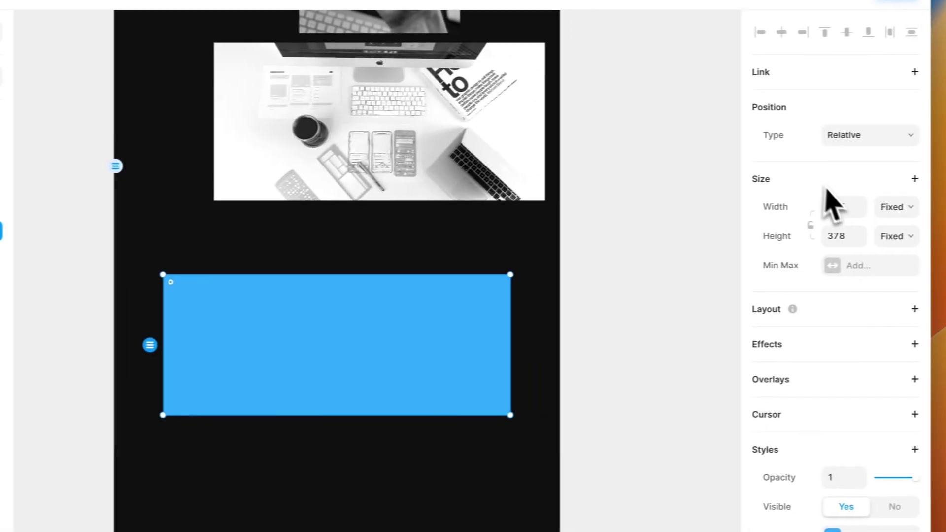
left_click(893, 207)
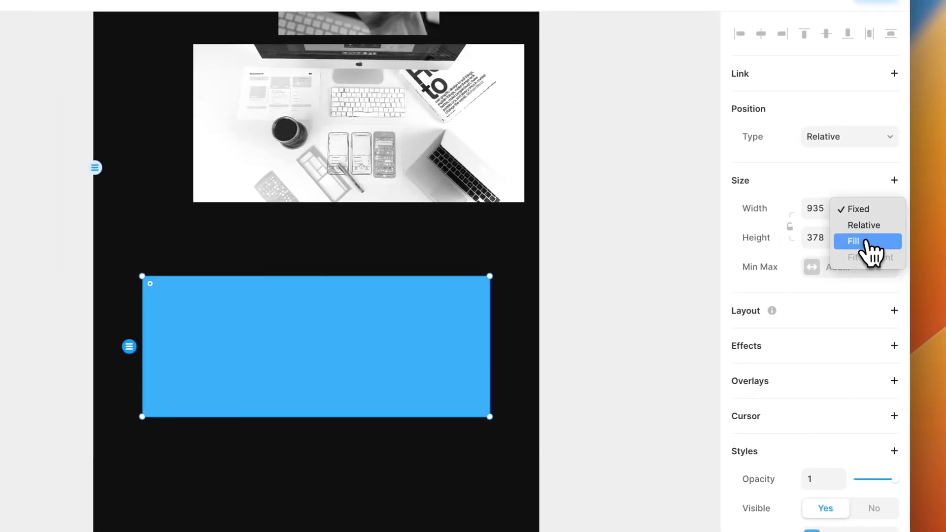
left_click(885, 240)
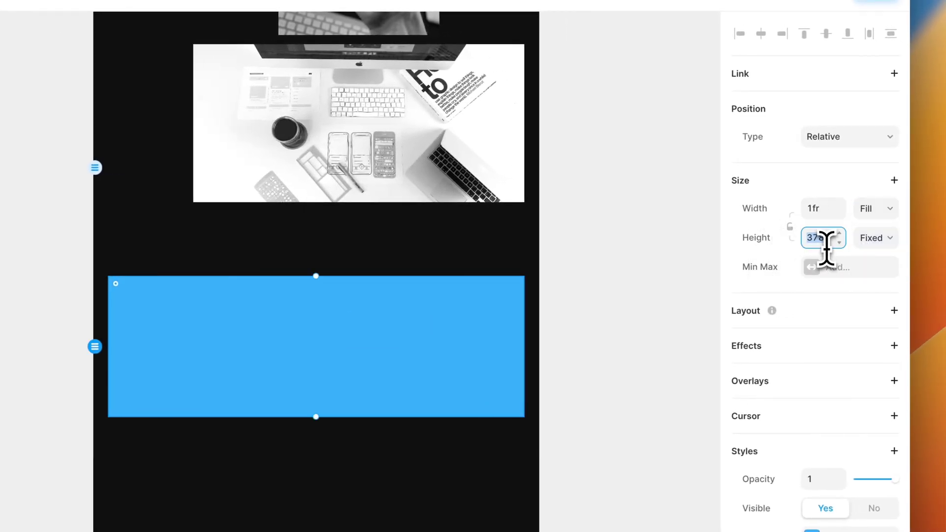
key("Return")
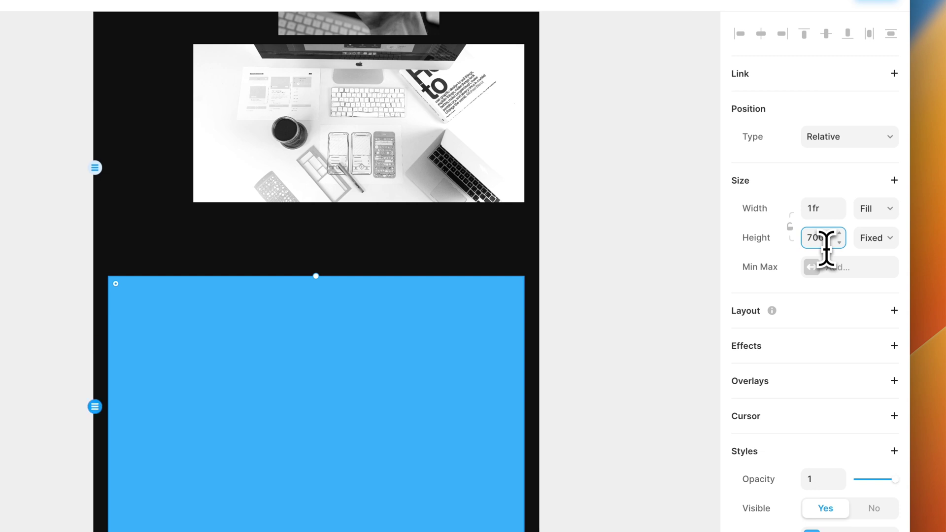
left_click(643, 302)
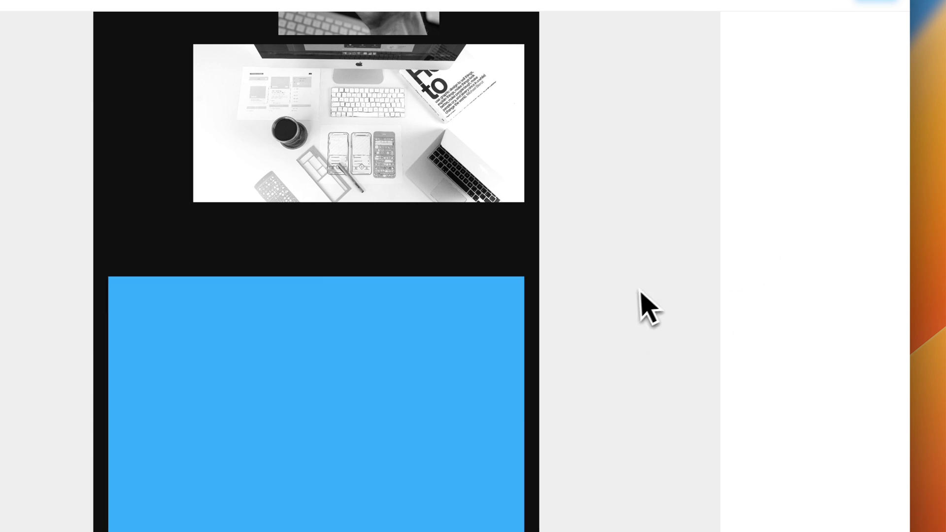
Give the Skills frame a grid layout with 2 columns, 2 rows and a gap of 25, and collapse the Portfolio layer.
scroll(641, 308, "down", 2)
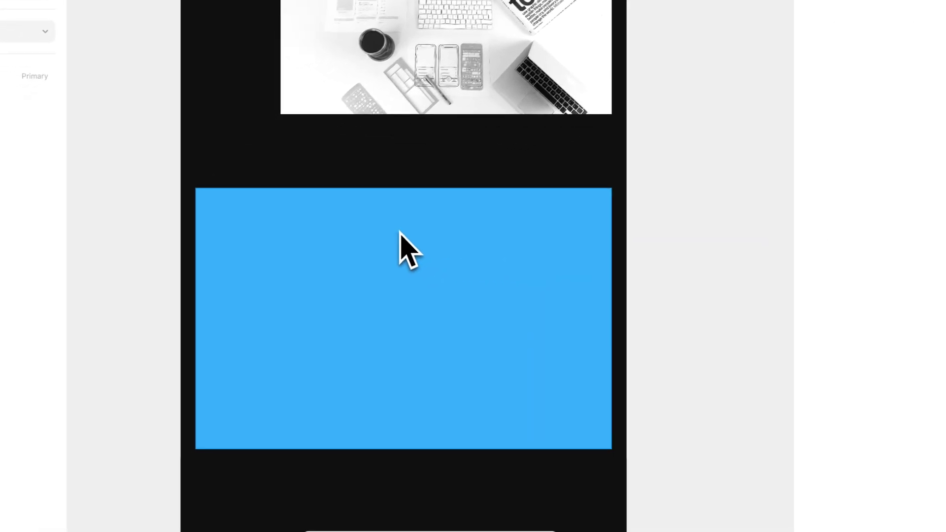
left_click(293, 320)
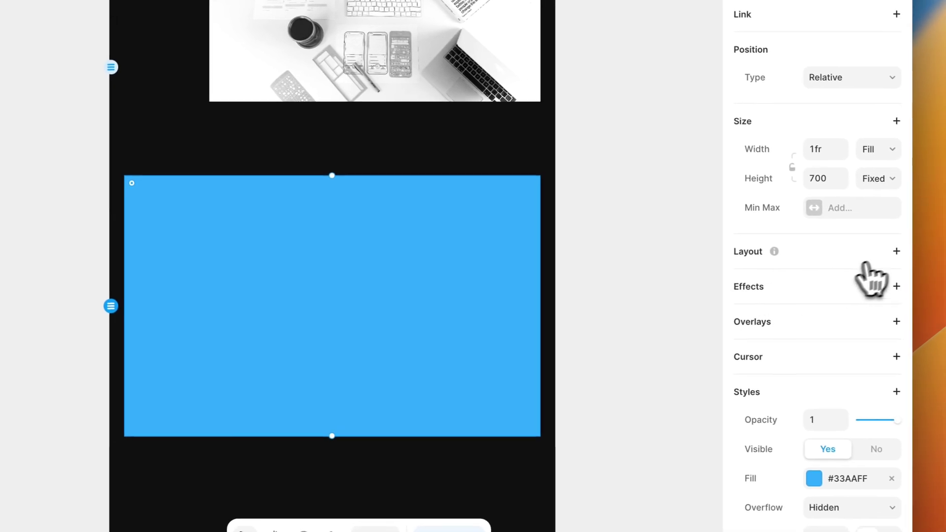
left_click(894, 250)
left_click(872, 280)
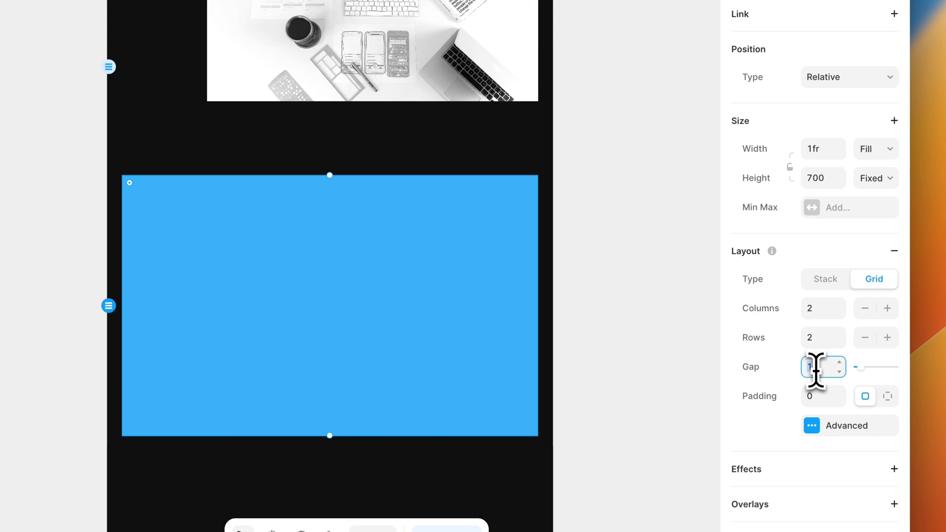
key("Return")
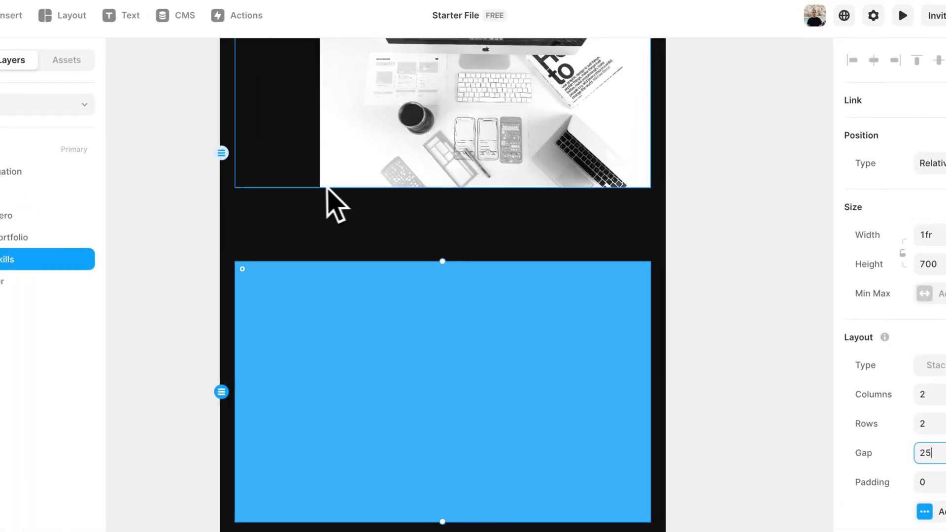
left_click(195, 97, "super")
left_click(321, 184)
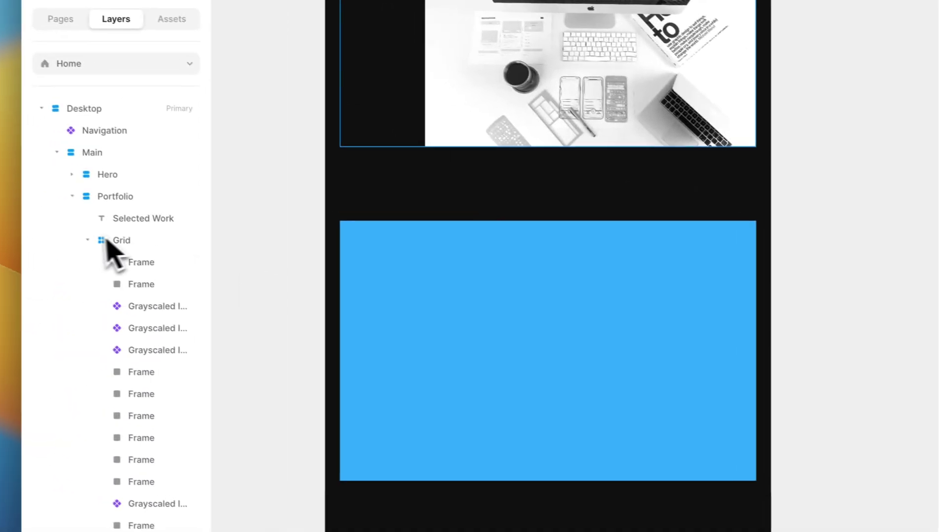
left_click(88, 199)
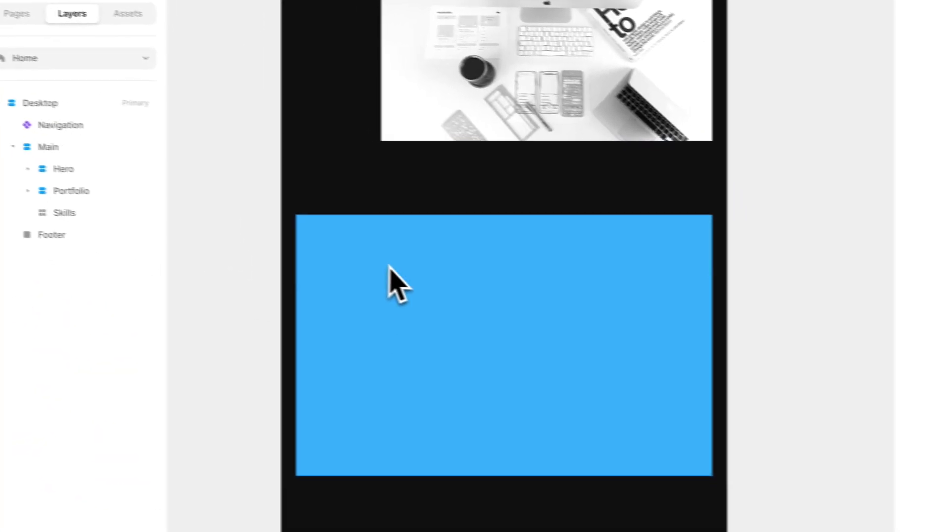
Add a frame to the Skills grid and duplicate it three times to fill all four cells.
key("f")
left_click_drag(365, 239, 459, 299)
left_click_drag(361, 281, 416, 320)
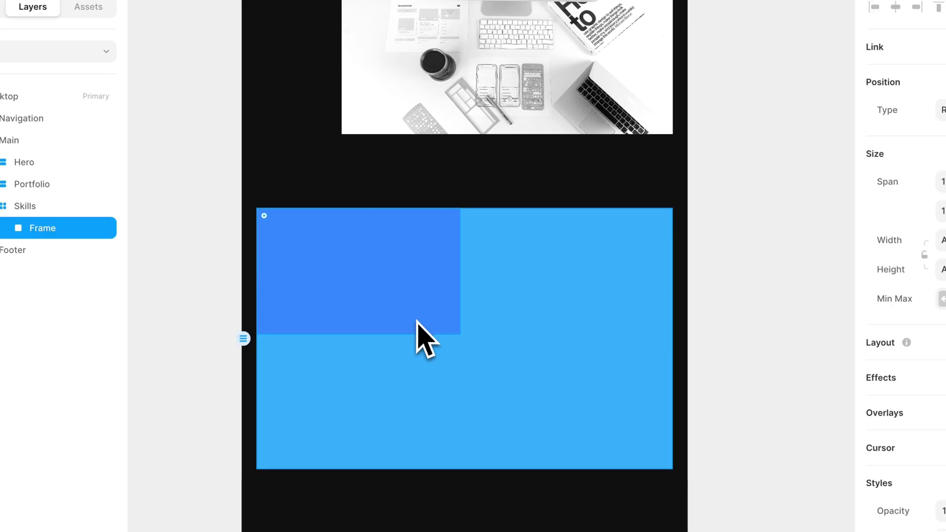
key("ctrl+d")
key("ctrl+d")
key("ctrl+d")
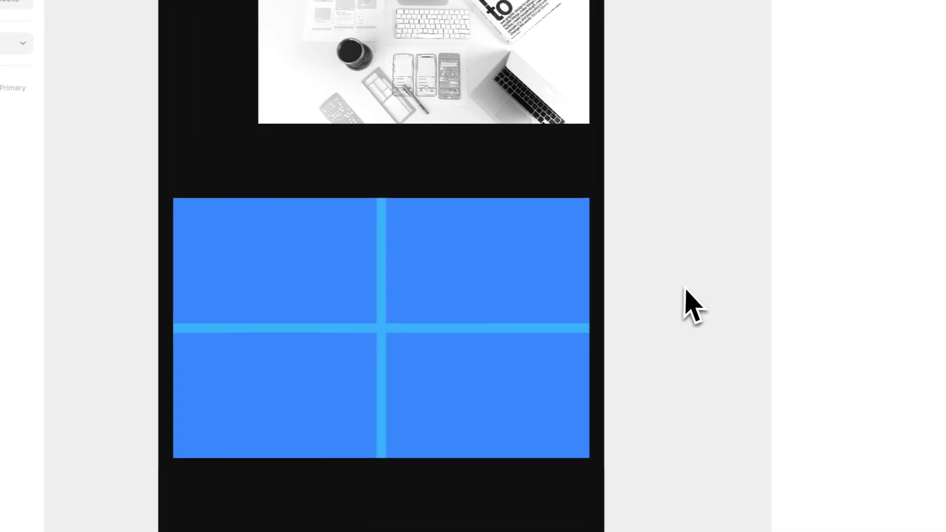
scroll(686, 290, "down", 2)
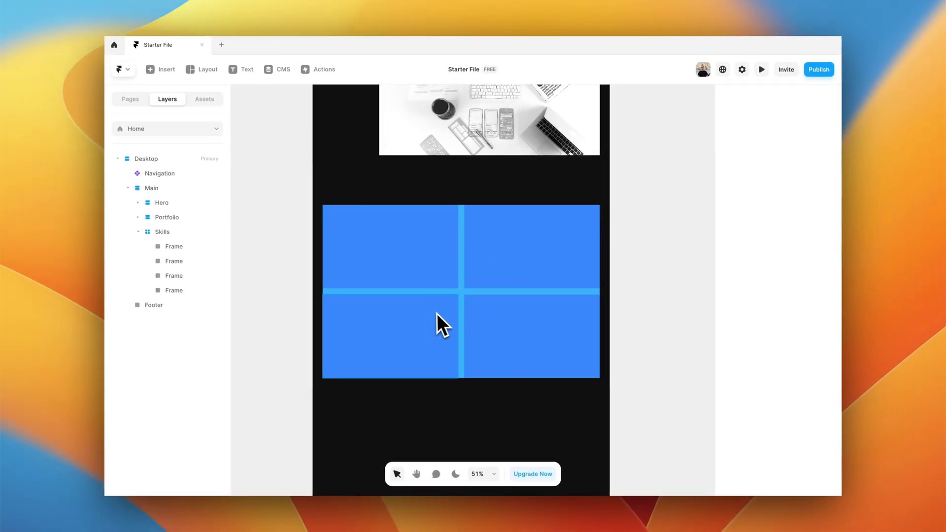
Remove the fill from the upper-right and both lower frames in the Skills grid.
left_click(501, 264)
scroll(505, 288, "down", 1)
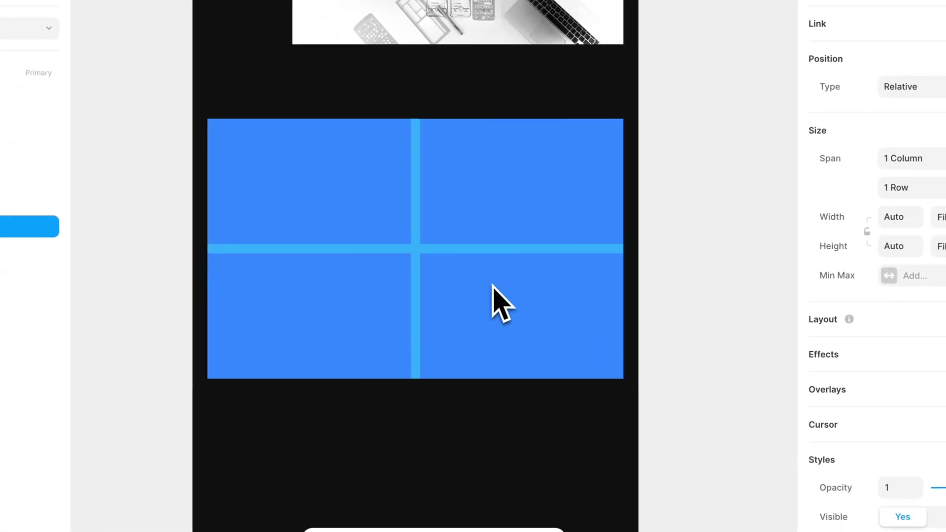
left_click(489, 306)
left_click(363, 317)
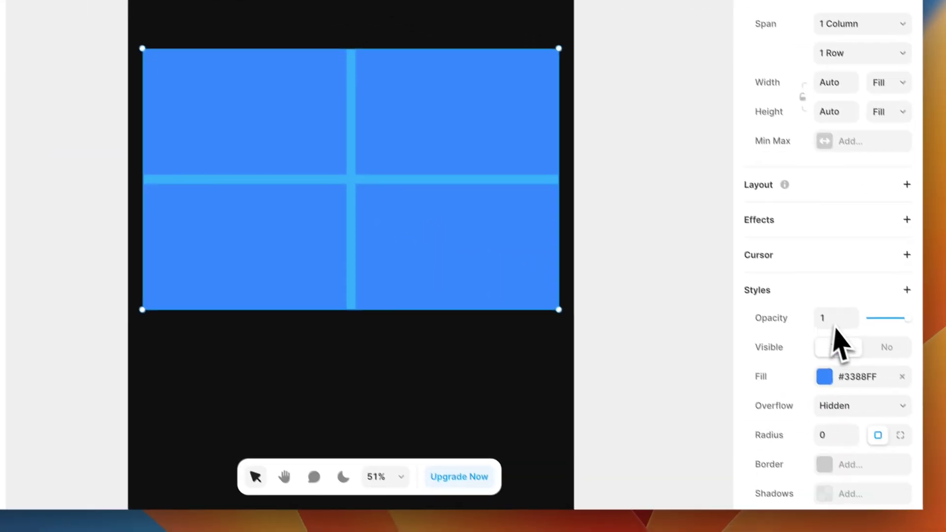
scroll(847, 355, "down", 1)
left_click(904, 389)
Add a solid border in the White color style to the three unfilled Skills frames.
scroll(823, 422, "down", 5)
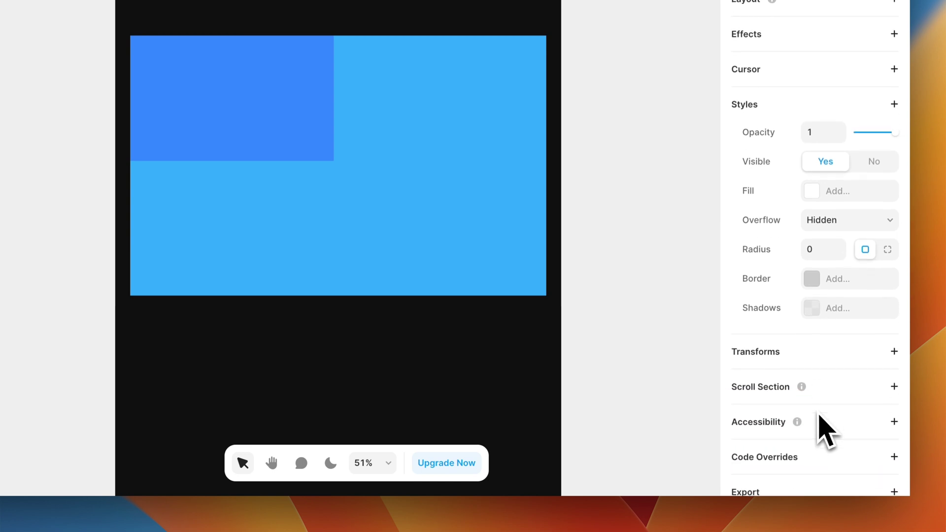
left_click(813, 279)
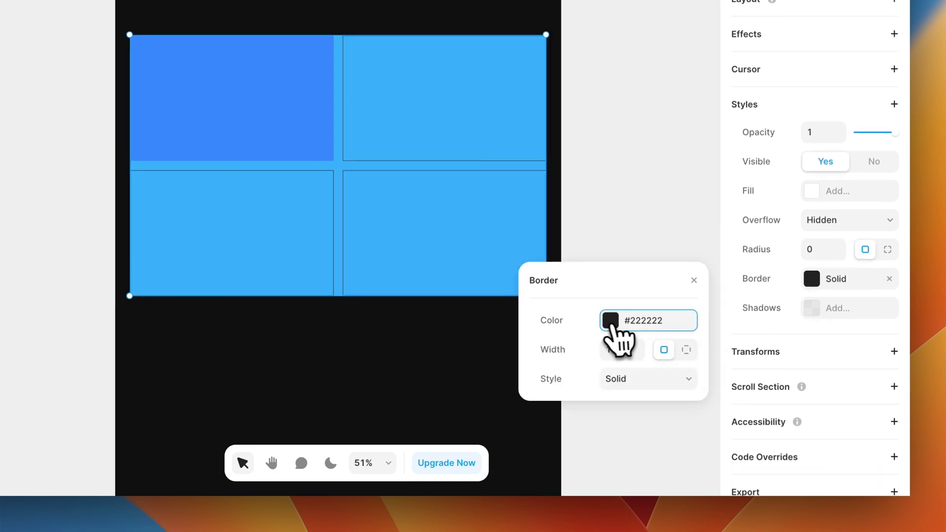
left_click(611, 320)
left_click(610, 323)
left_click(572, 461)
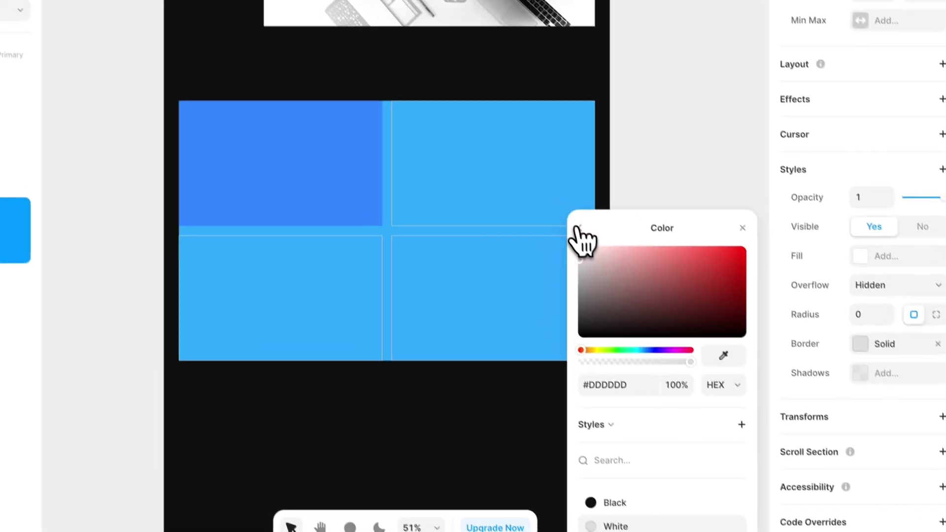
Remove the blue fill from the parent Skills grid frame.
left_click(577, 228)
left_click(389, 242)
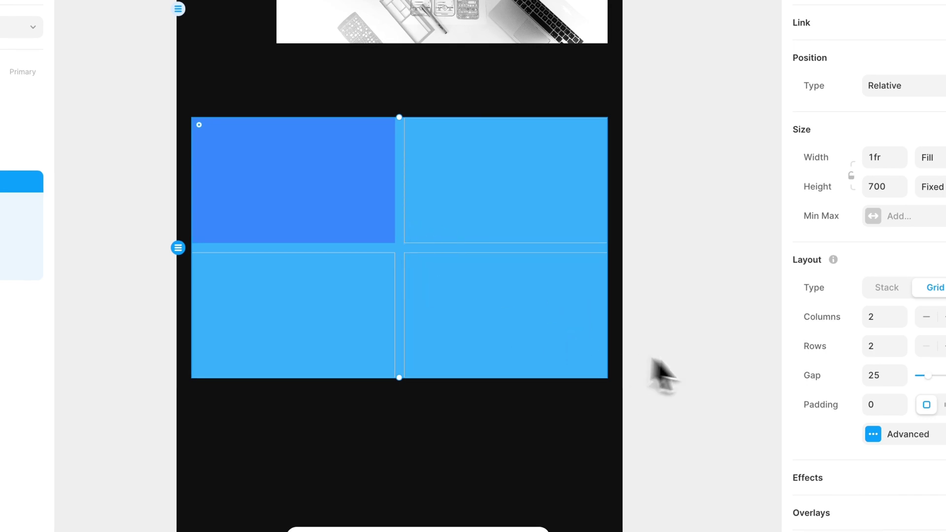
scroll(928, 392, "down", 5)
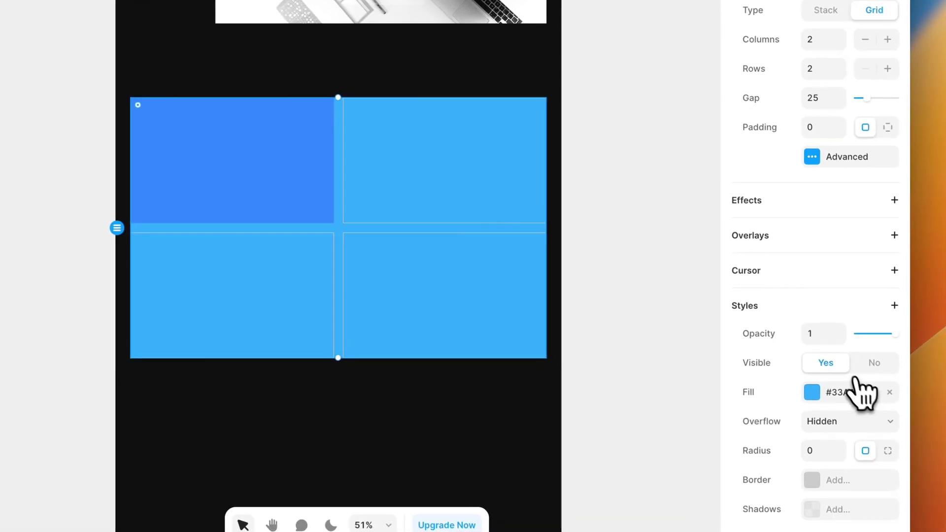
left_click(889, 392)
Give the three bordered Skills frames a vertical stack layout with left alignment.
left_click(374, 173)
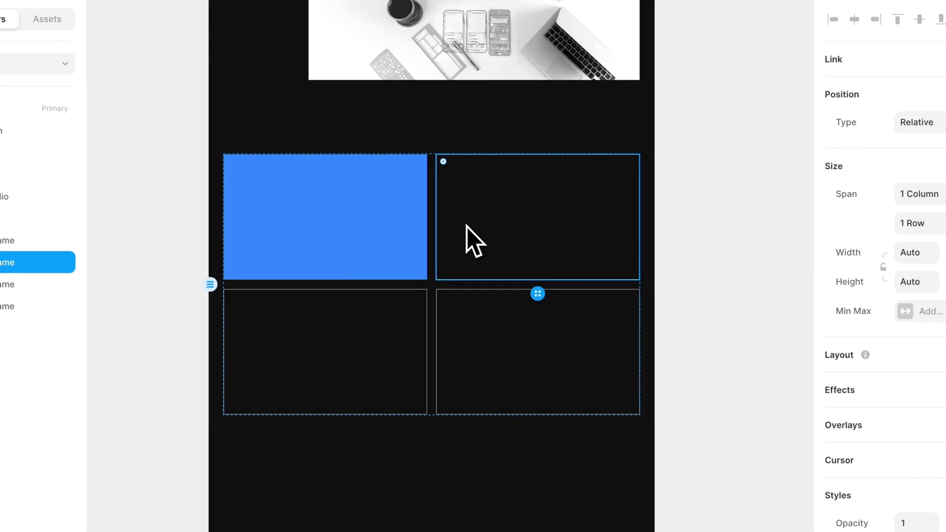
left_click(477, 328, "shift")
left_click(370, 349, "shift")
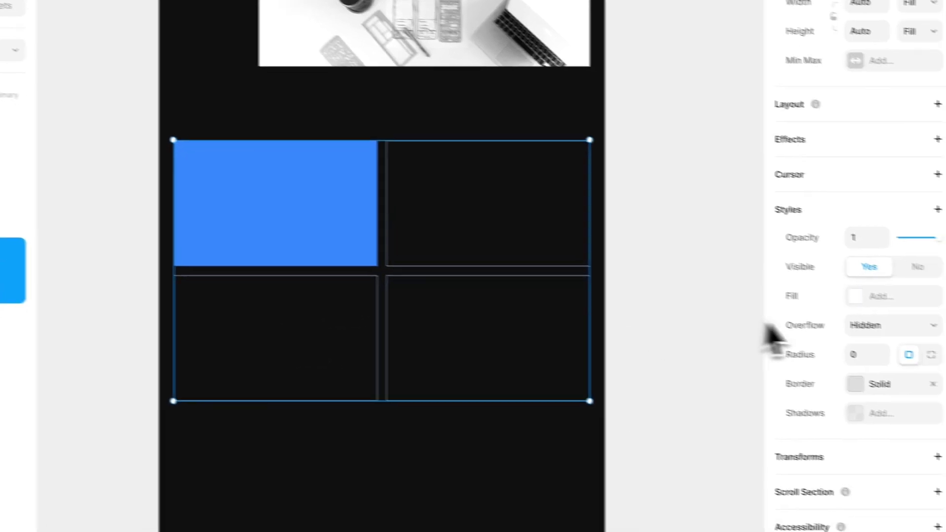
scroll(879, 344, "up", 4)
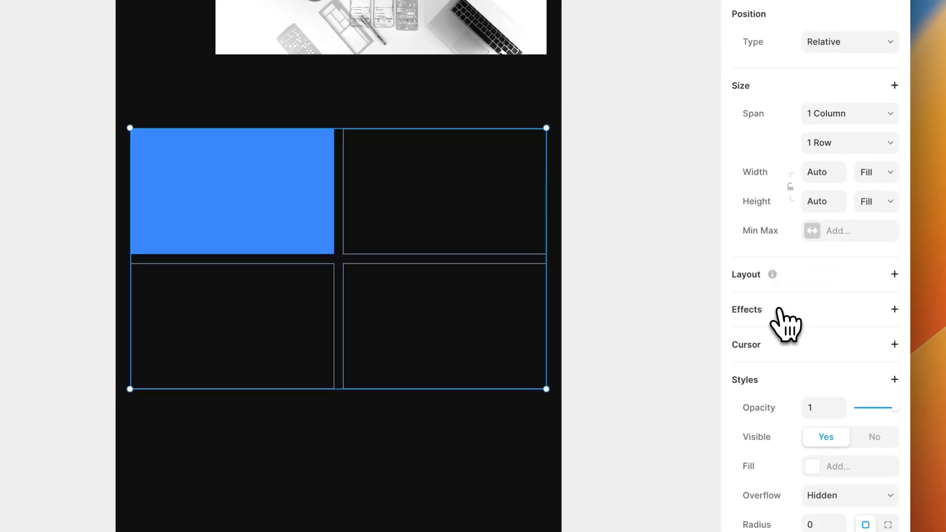
left_click(892, 247)
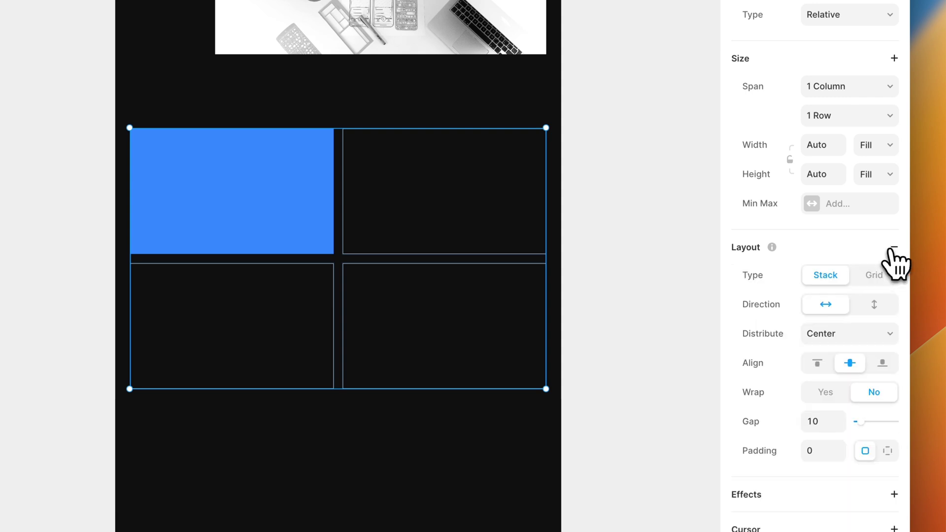
scroll(861, 289, "down", 1)
left_click(874, 277)
scroll(843, 315, "down", 1)
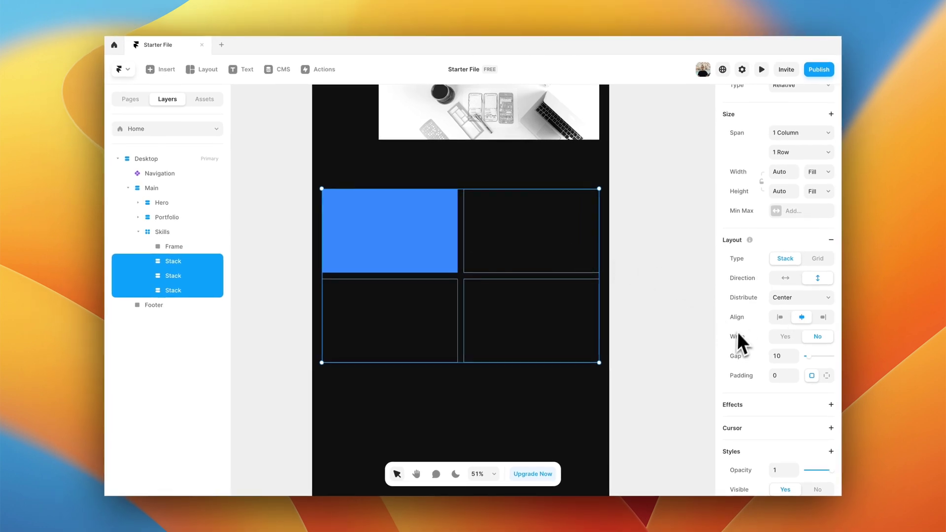
left_click(779, 316)
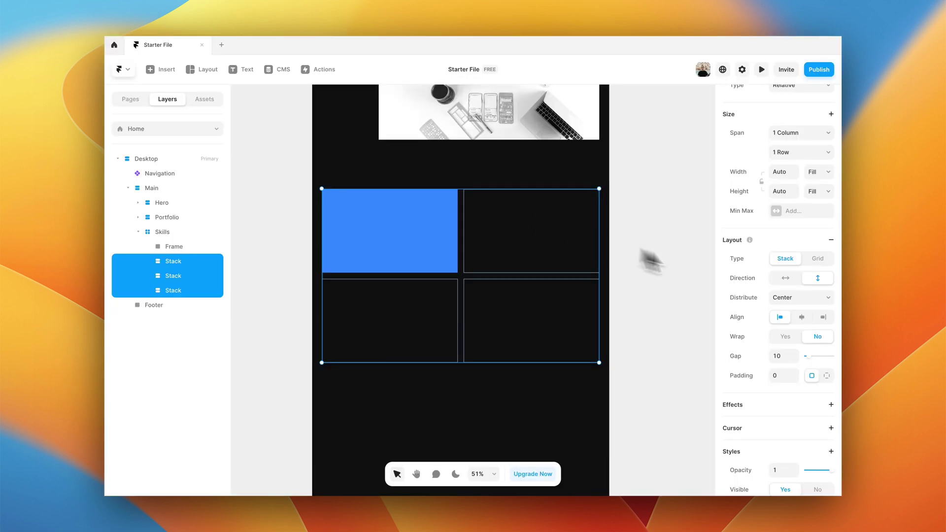
Set the gap to 16 and the padding to 32 on the three bordered Skills stacks.
scroll(754, 289, "down", 2)
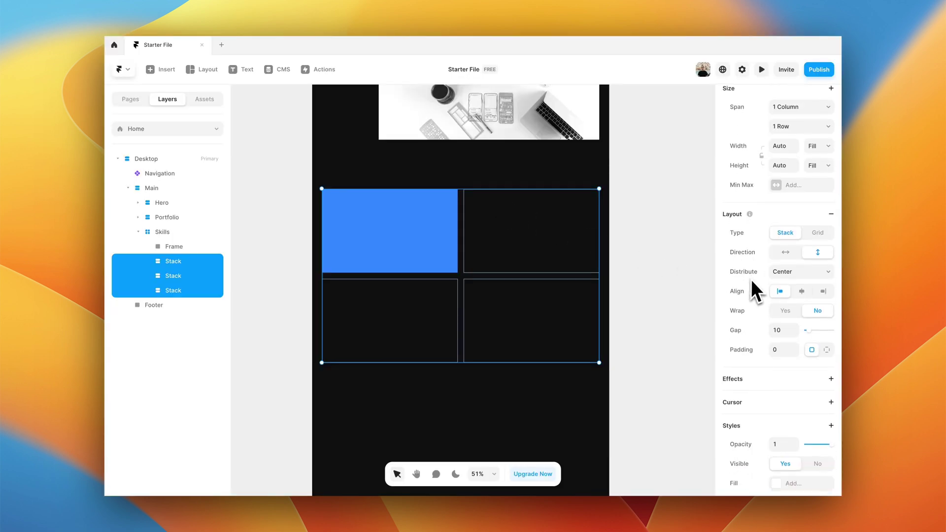
left_click(780, 331)
type("16")
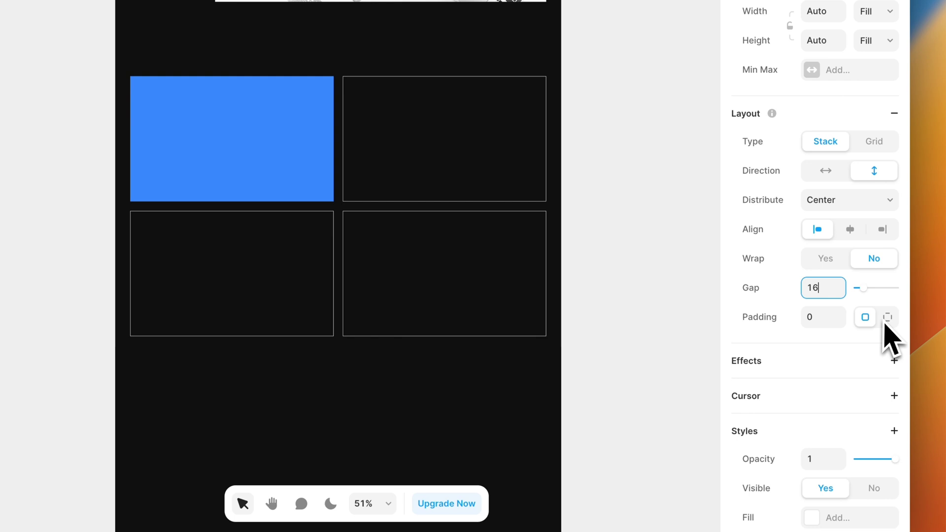
left_click(825, 317)
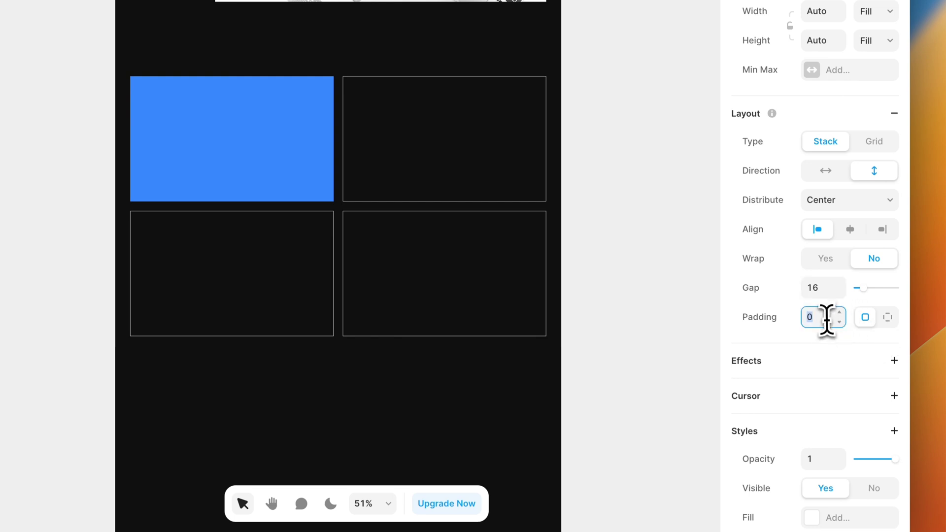
type("32")
scroll(813, 364, "down", 6)
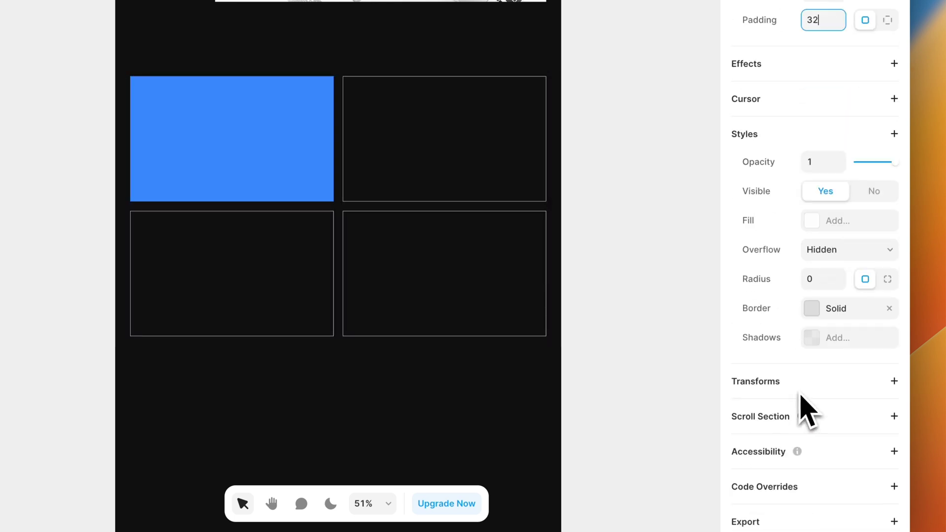
left_click(622, 306)
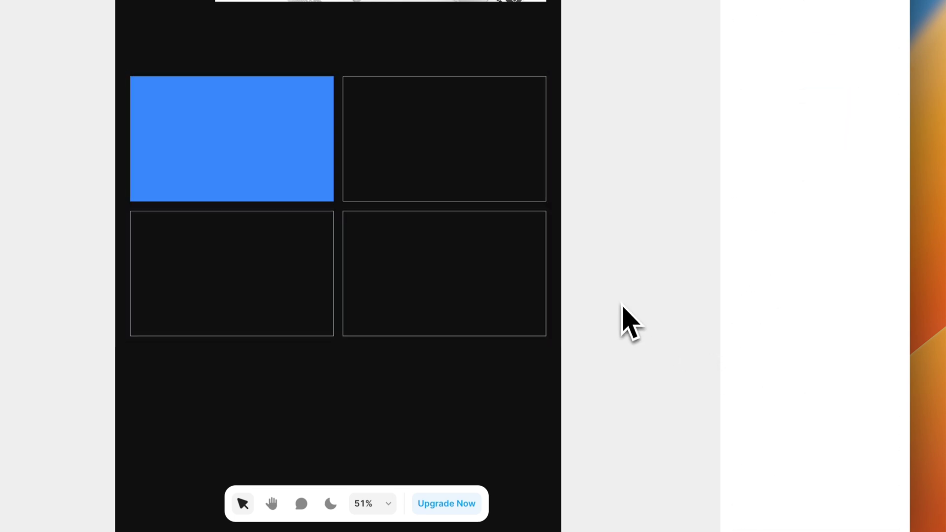
Add the text "Web Design" inside the upper-right card of the Skills grid and apply the Heading 3 text style.
key("t")
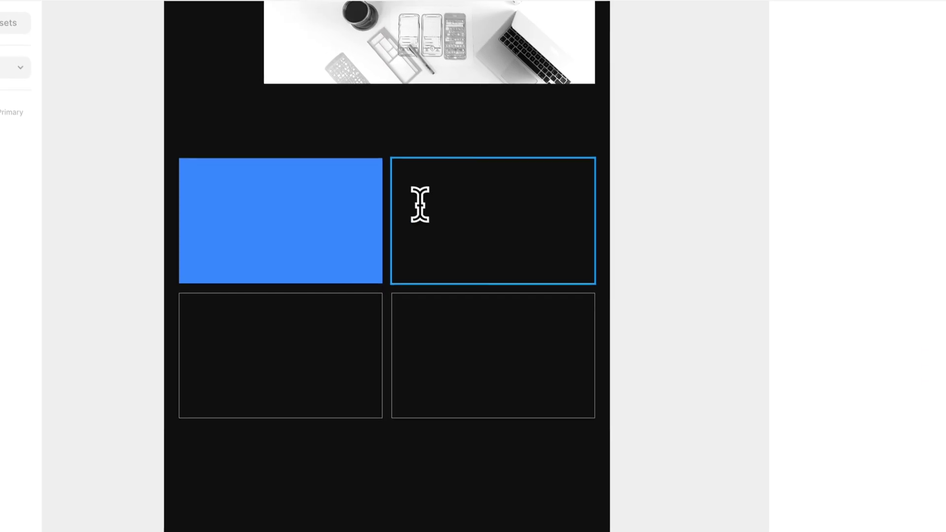
left_click(372, 123)
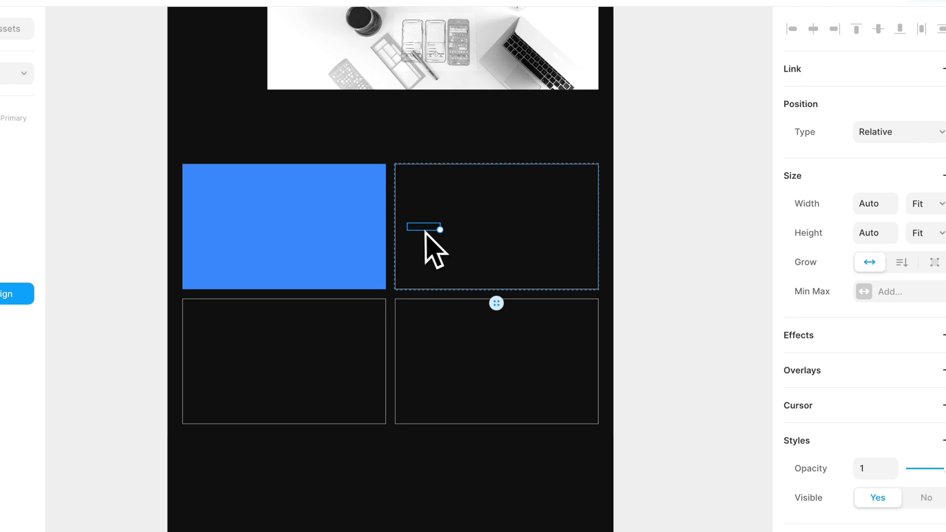
scroll(784, 364, "down", 5)
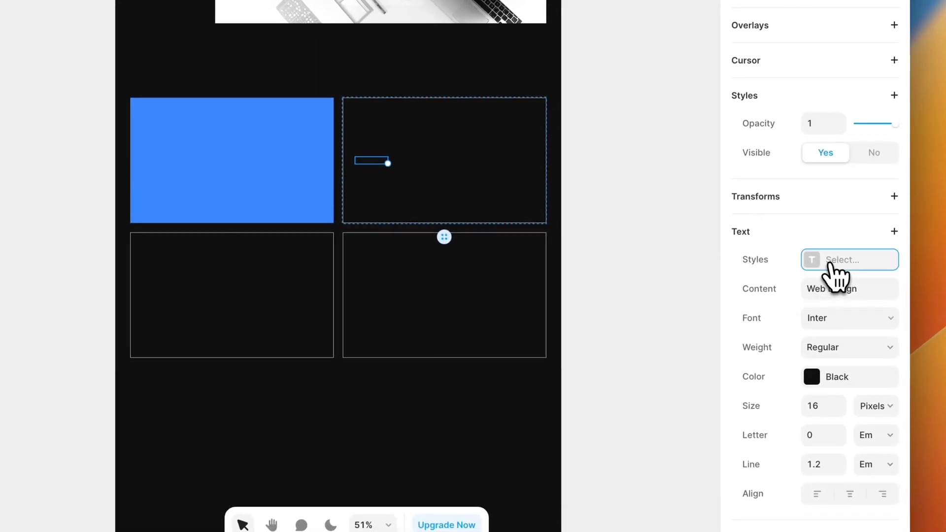
left_click(831, 262)
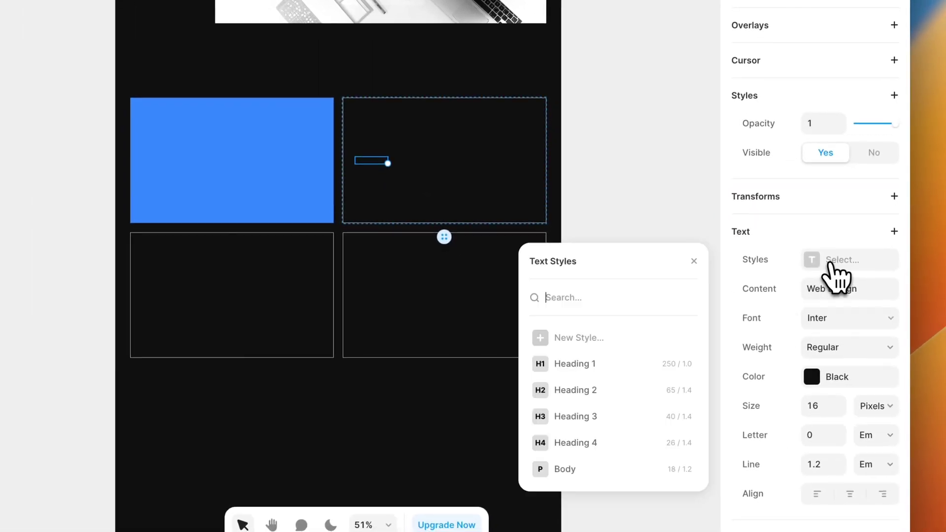
left_click(579, 423)
left_click(607, 201)
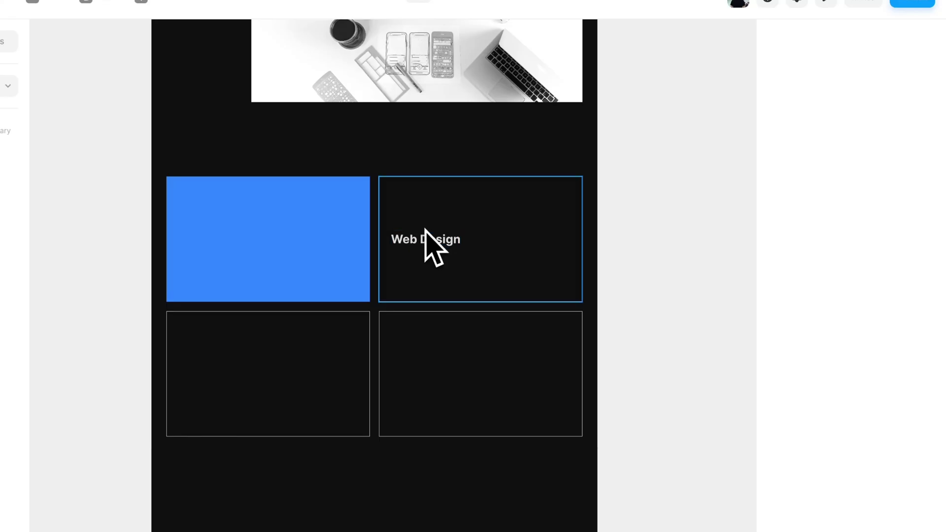
Duplicate the "Web Design" heading within its card and give the copy the Body text style.
left_click(421, 240)
key("super+d")
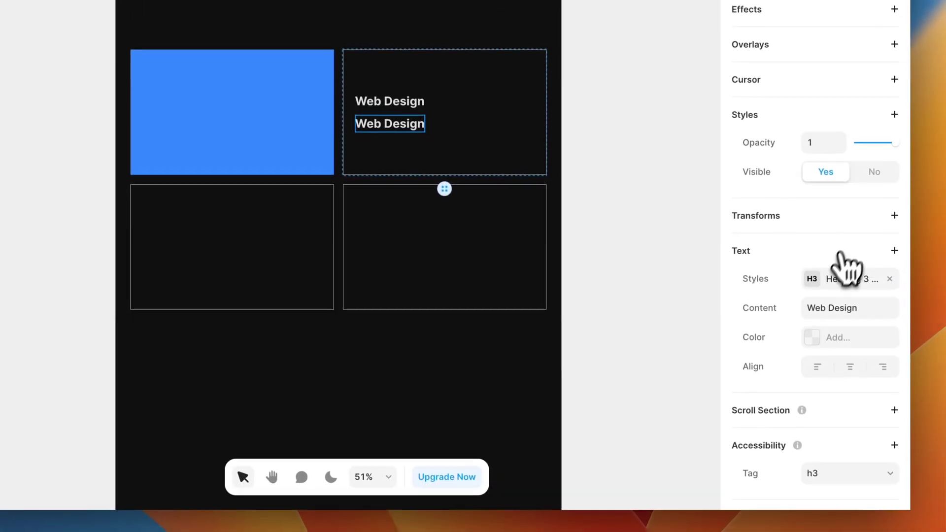
left_click(837, 277)
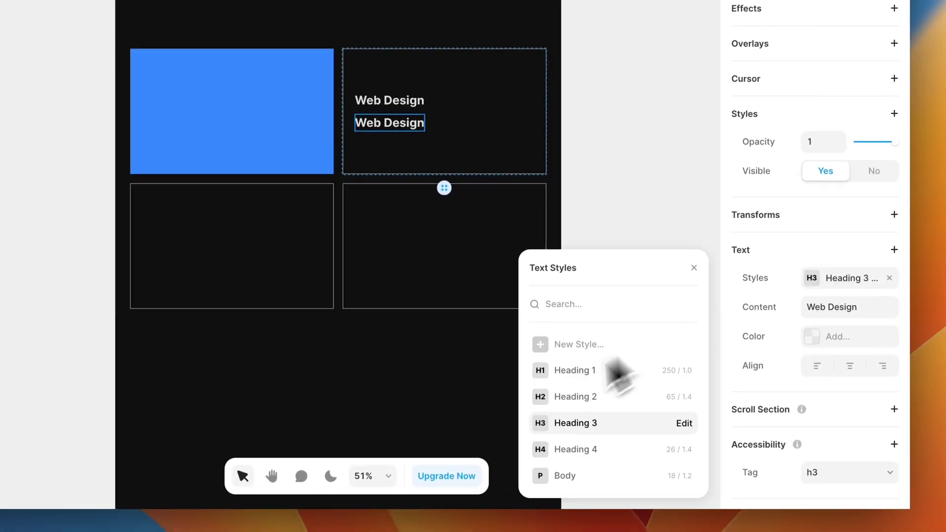
left_click(560, 475)
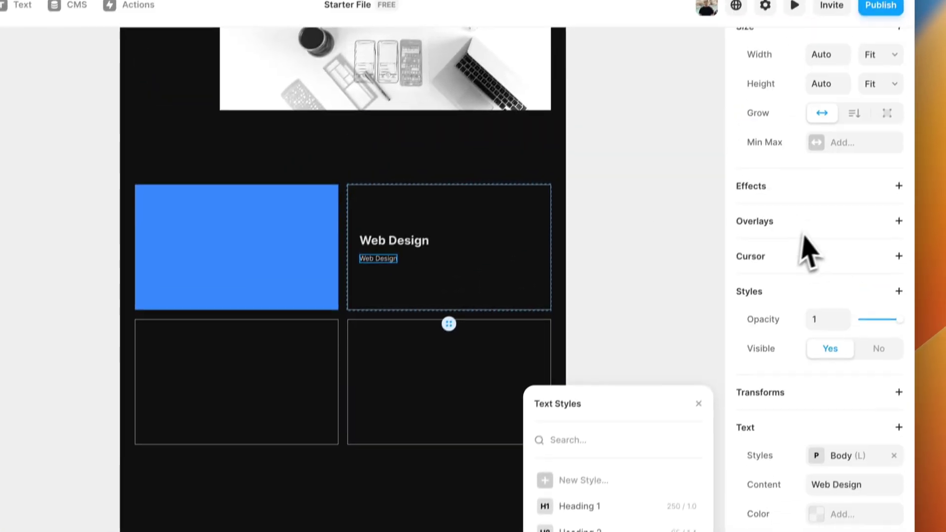
Set the body text's width to Fill and replace its content with the reference site's "I create visually striking websites..." description.
scroll(796, 201, "up", 2)
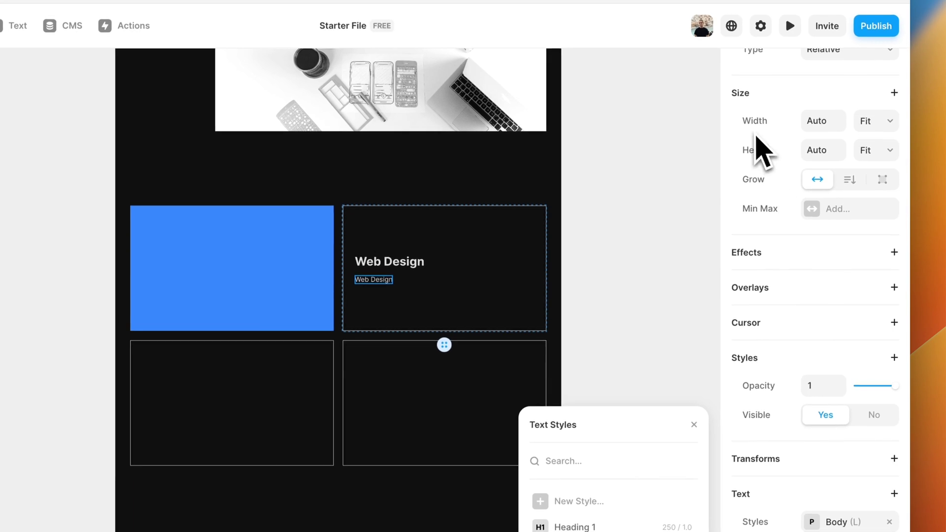
left_click(879, 121)
left_click(870, 129)
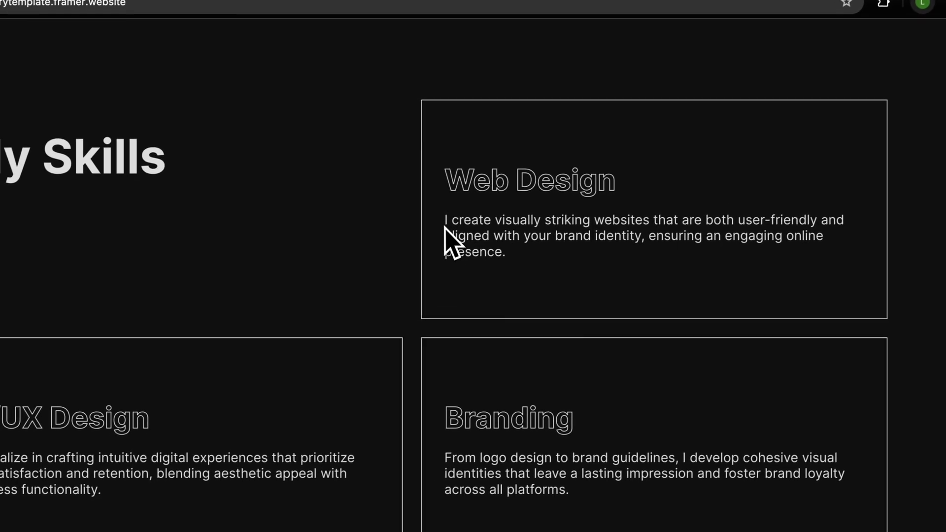
left_click_drag(446, 223, 525, 271)
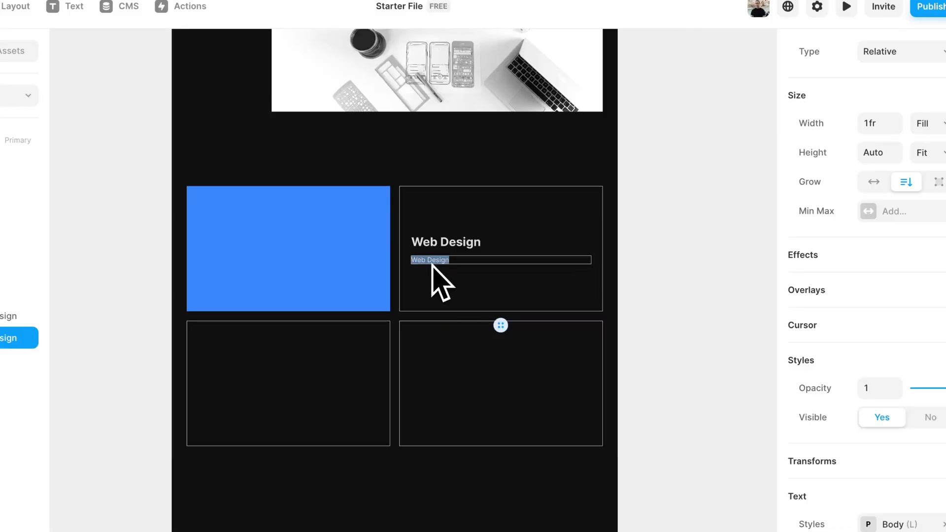
type("I create visually striking websites that are both user-friendly and aligned with your brand identity, ensuring an engaging online presence.")
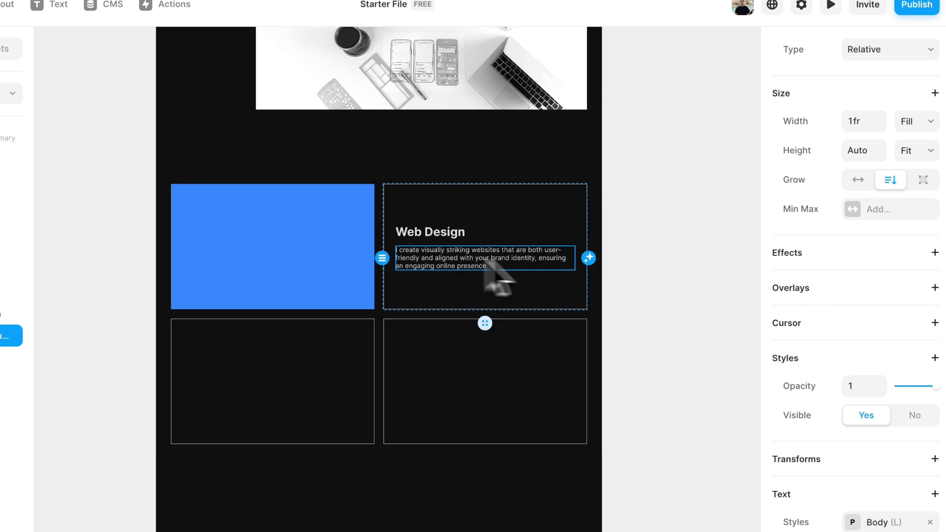
Try Fit Content as the Web Design description's width, then return it to Fill.
left_click(914, 121)
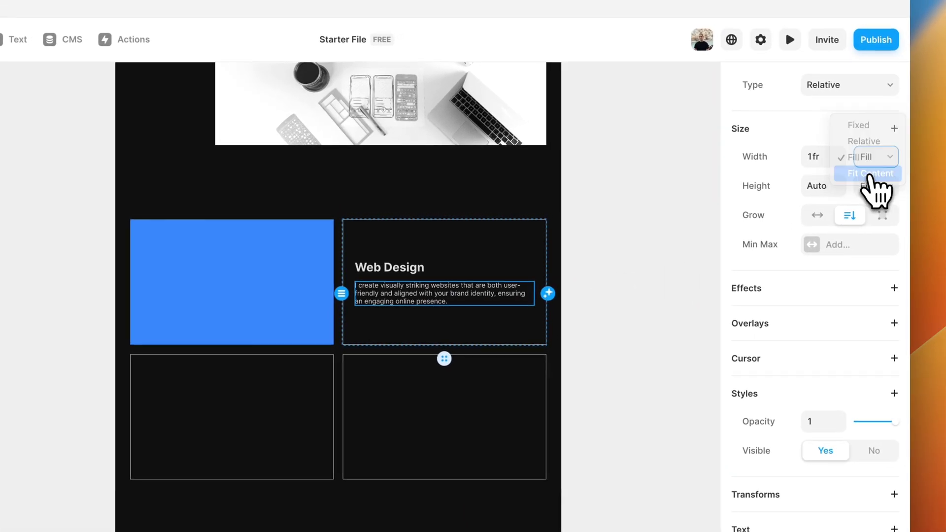
left_click(870, 174)
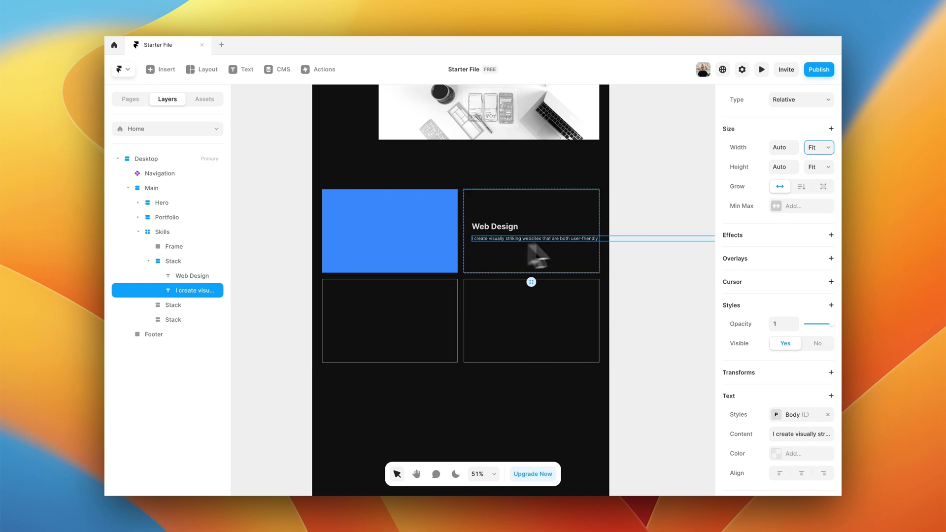
scroll(633, 236, "right", 5)
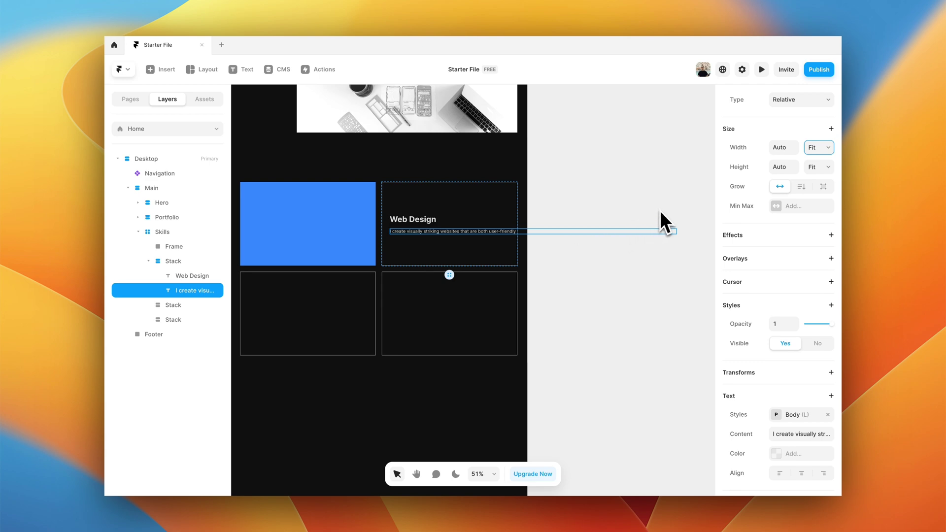
left_click(819, 147)
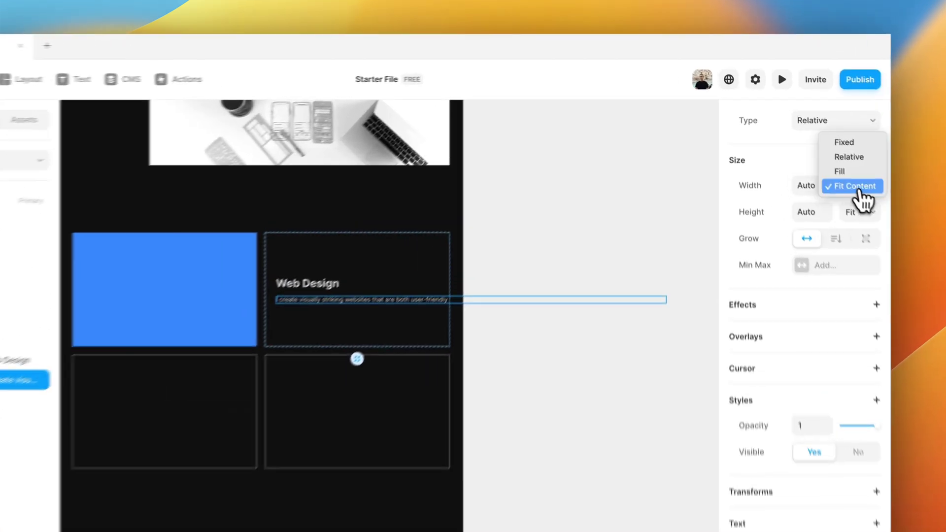
left_click(807, 139)
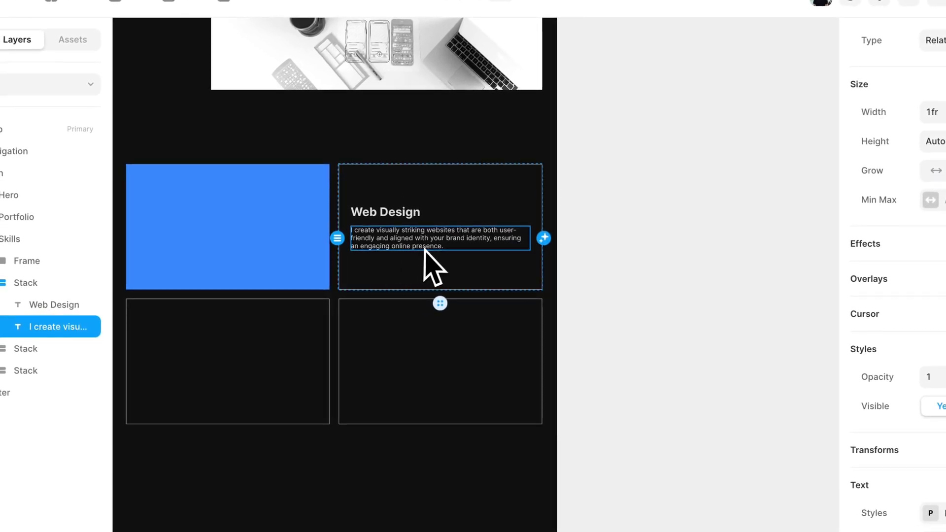
left_click(648, 290)
Copy the Web Design heading and description into both lower cards of the Skills grid.
scroll(651, 295, "down", 2)
scroll(651, 295, "left", 2)
left_click(429, 217)
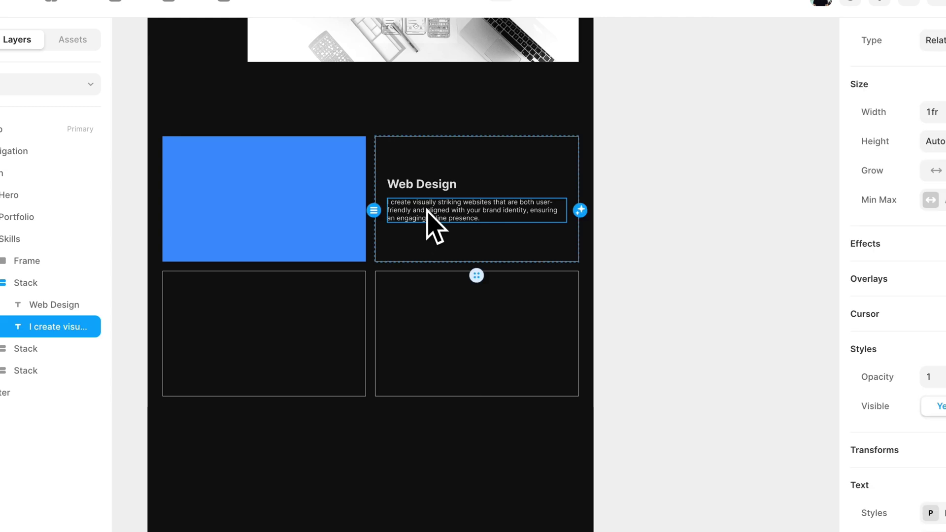
left_click(419, 189, "shift")
left_click(290, 311)
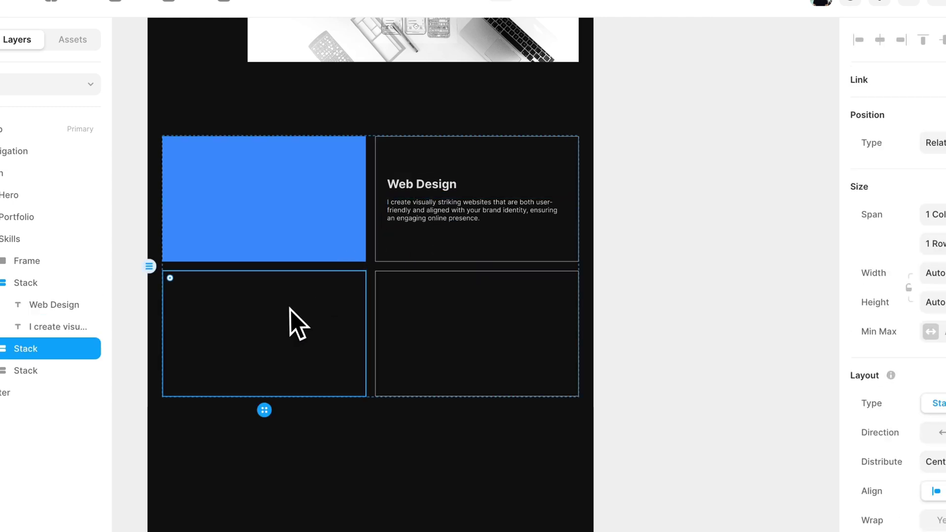
key("ctrl+v")
left_click(397, 317)
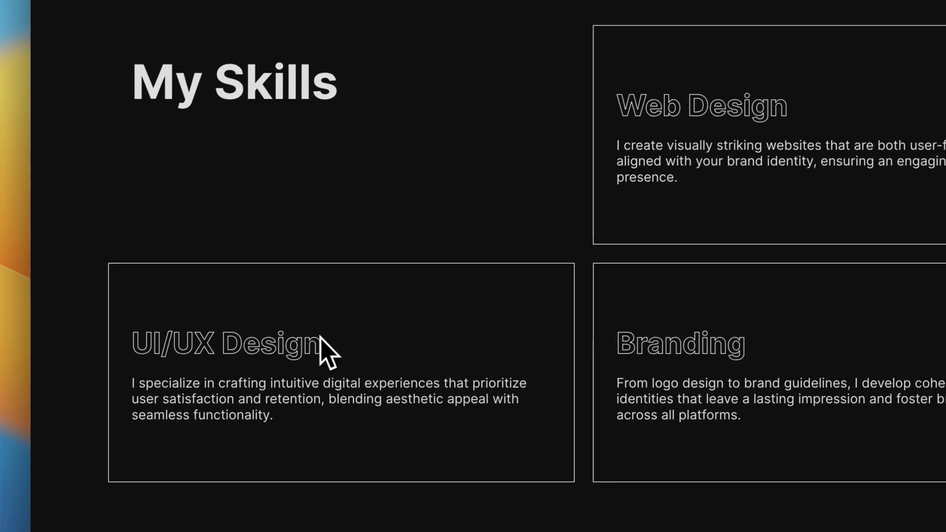
Change the lower-left card's heading to "UI/UX Design" and the lower-right card's heading to "Branding", as on the reference site.
left_click_drag(327, 348, 139, 342)
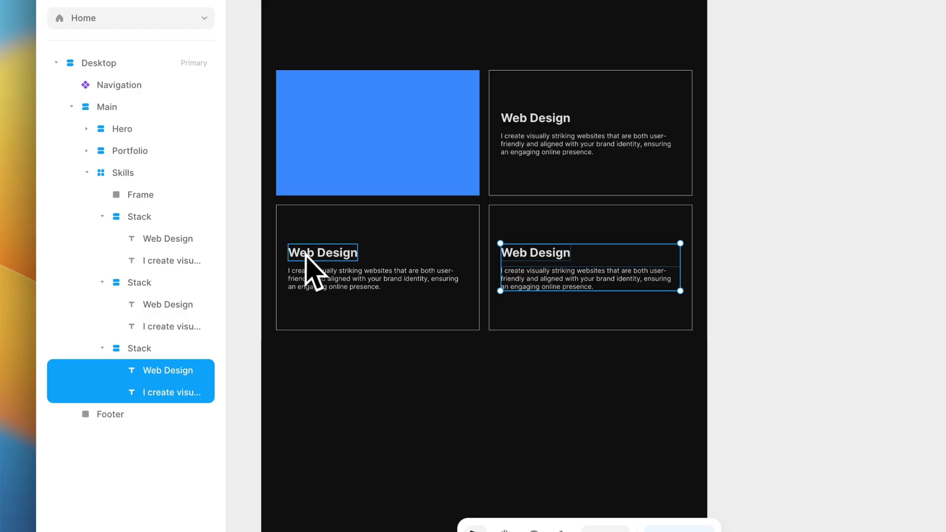
double_click(309, 253)
left_click_drag(311, 255, 359, 253)
type("UI/UX Design")
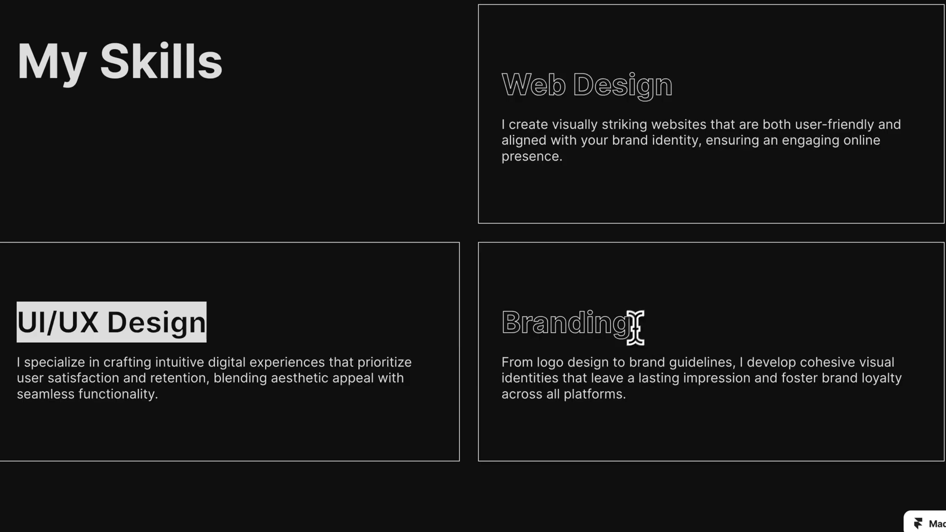
left_click_drag(633, 323, 527, 334)
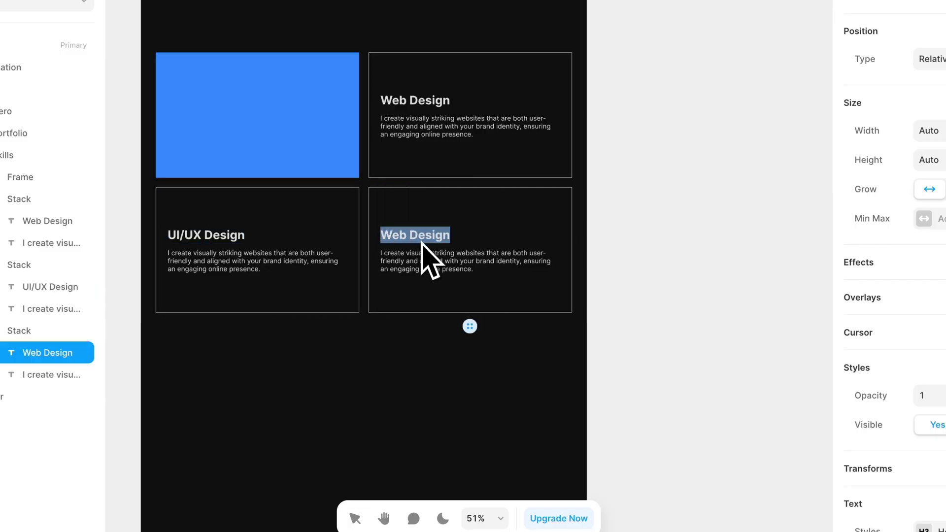
type("Branding")
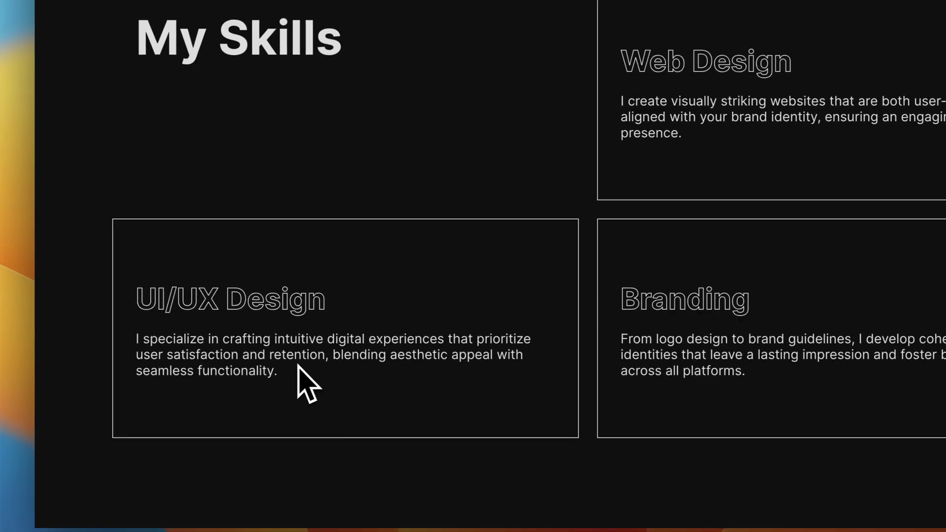
Replace the UI/UX Design card's description with the reference site's text "I specialize in crafting intuitive digital experiences...".
left_click_drag(298, 367, 133, 350)
key("ctrl+c")
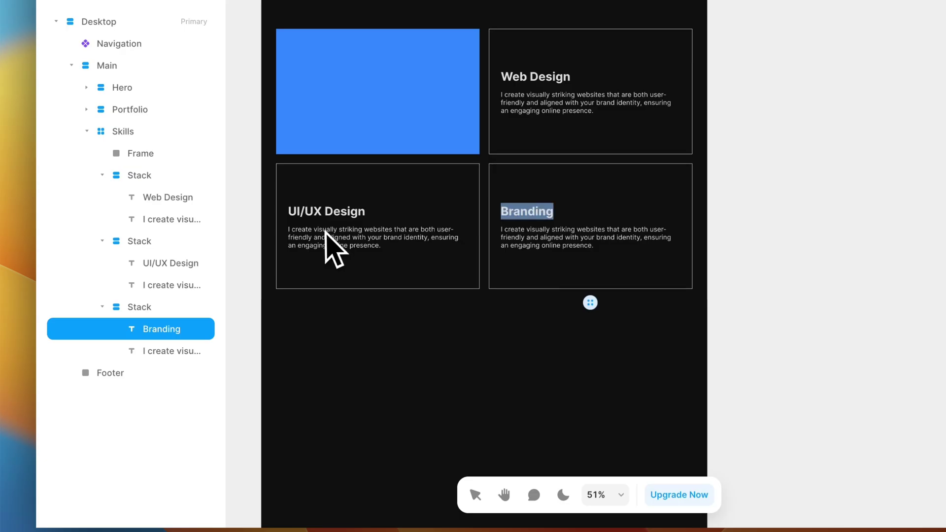
left_click(325, 239)
key("ctrl+a")
key("ctrl+v")
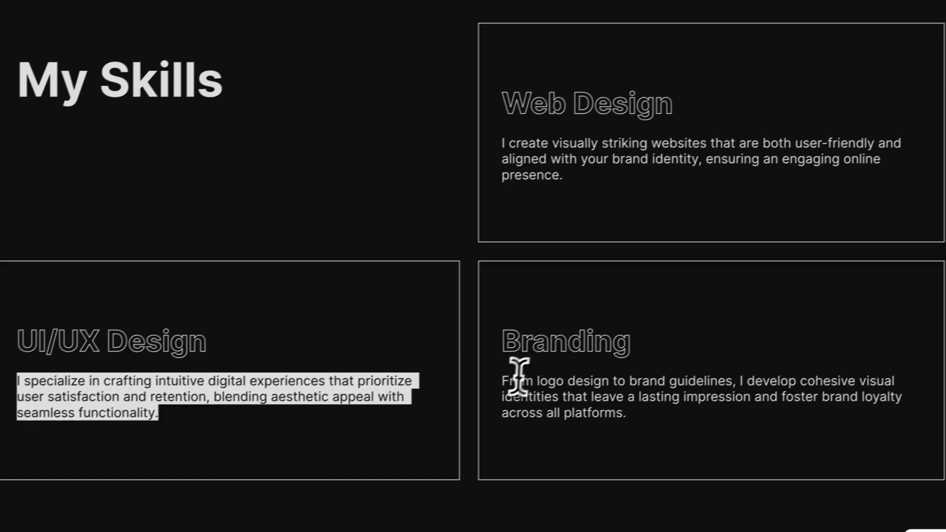
Replace the Branding card's description with the reference site's text "From logo design to brand guidelines...".
left_click_drag(518, 376, 628, 437)
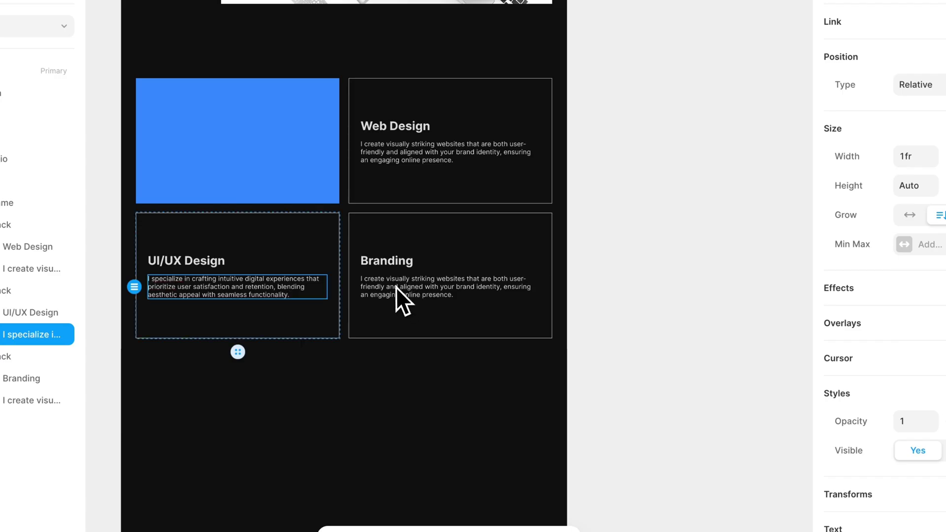
left_click(395, 289)
double_click(397, 291)
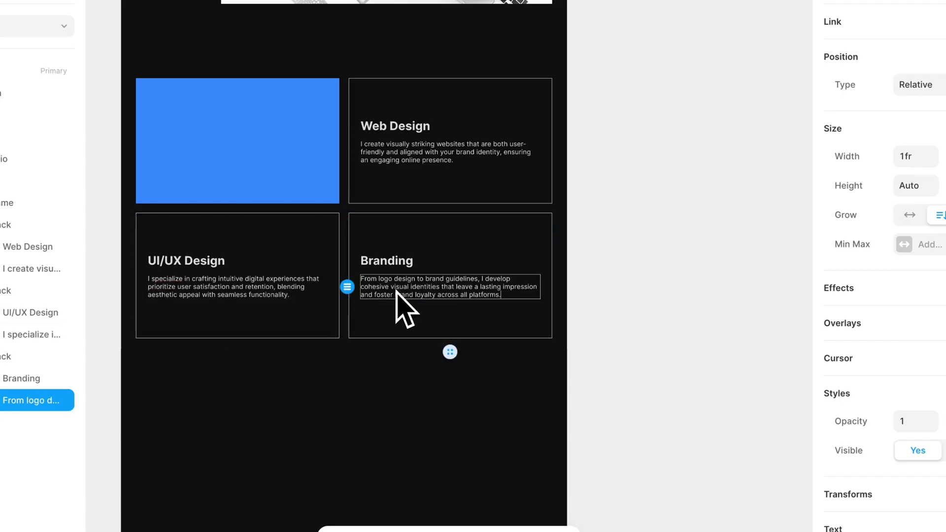
left_click(636, 292)
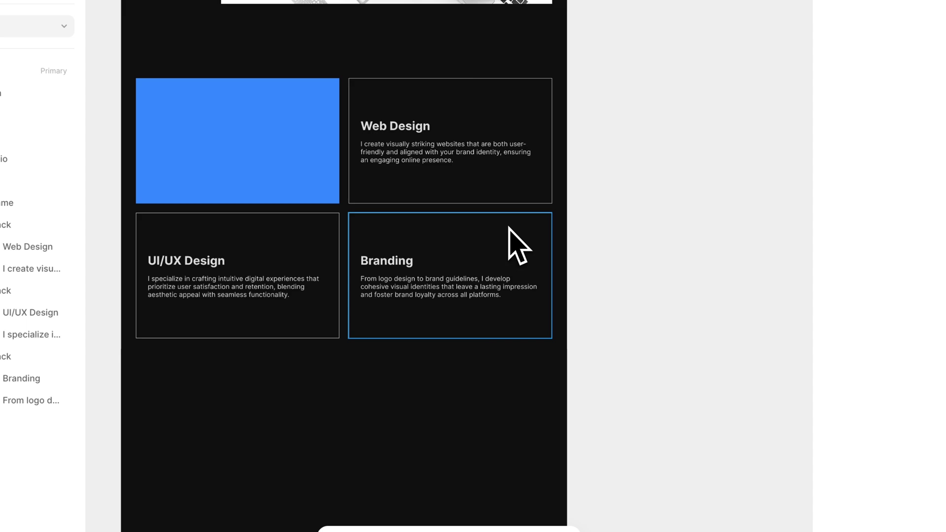
left_click(450, 236)
left_click(454, 238)
left_click(637, 251)
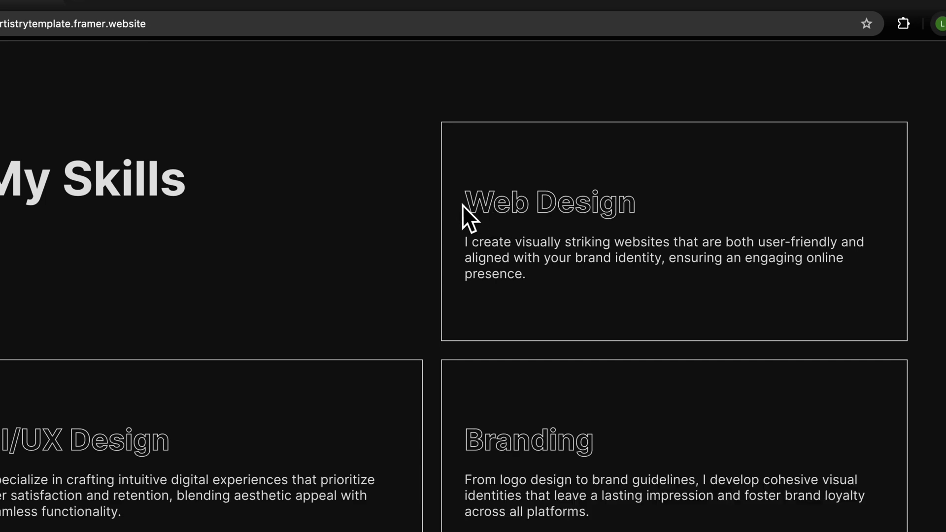
left_click_drag(408, 217, 588, 204)
left_click(589, 205)
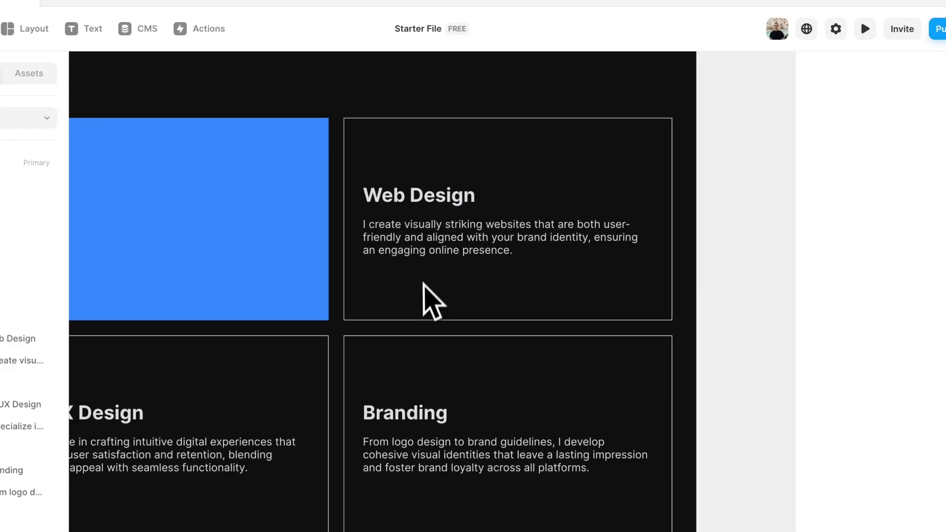
Detach the Heading 3 style from the Web Design card's heading and set its text color to Black.
left_click(427, 205)
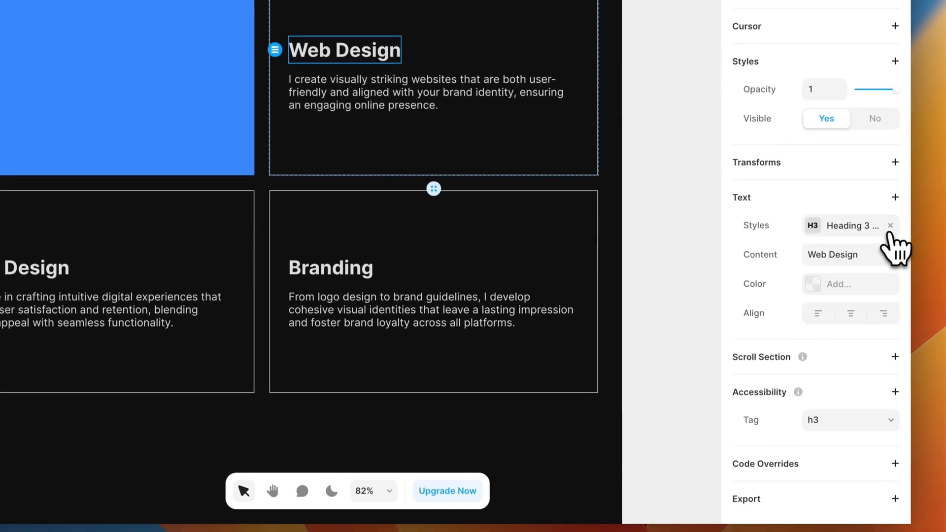
left_click(888, 225)
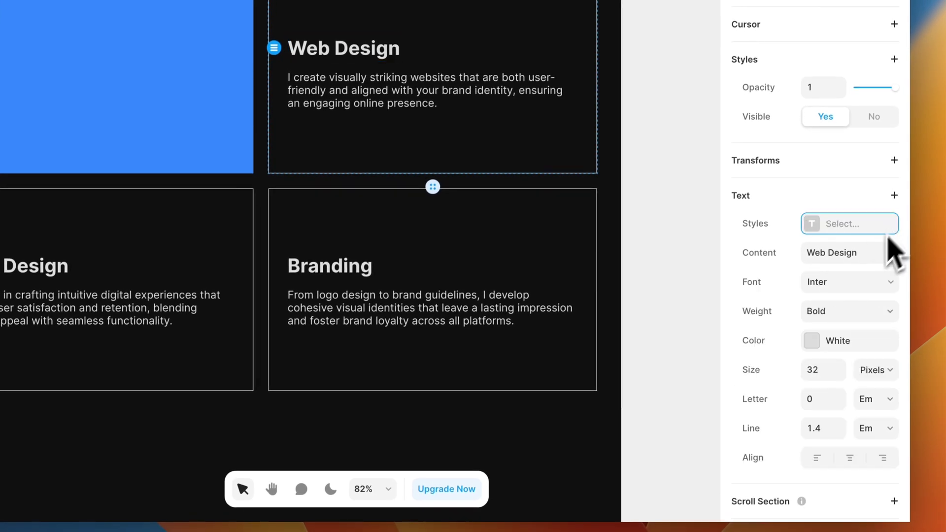
scroll(819, 321, "down", 1)
left_click(831, 323)
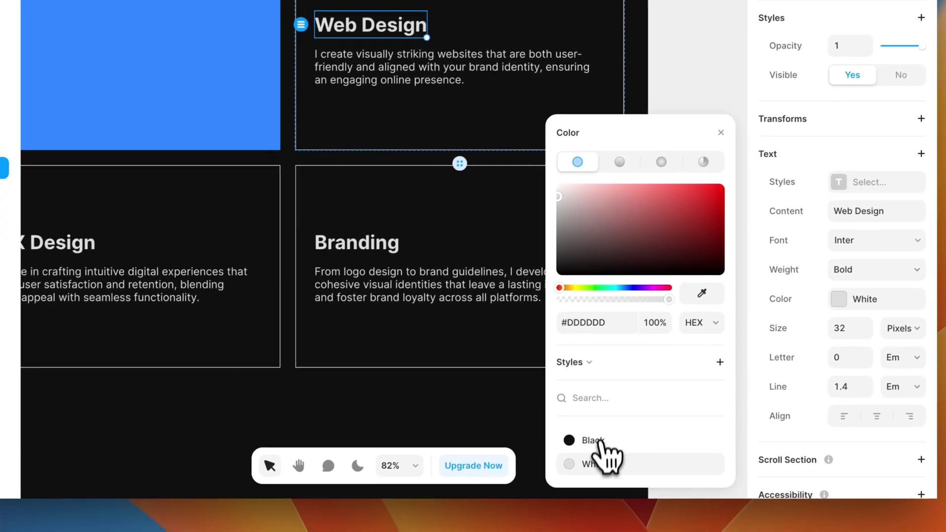
left_click(574, 463)
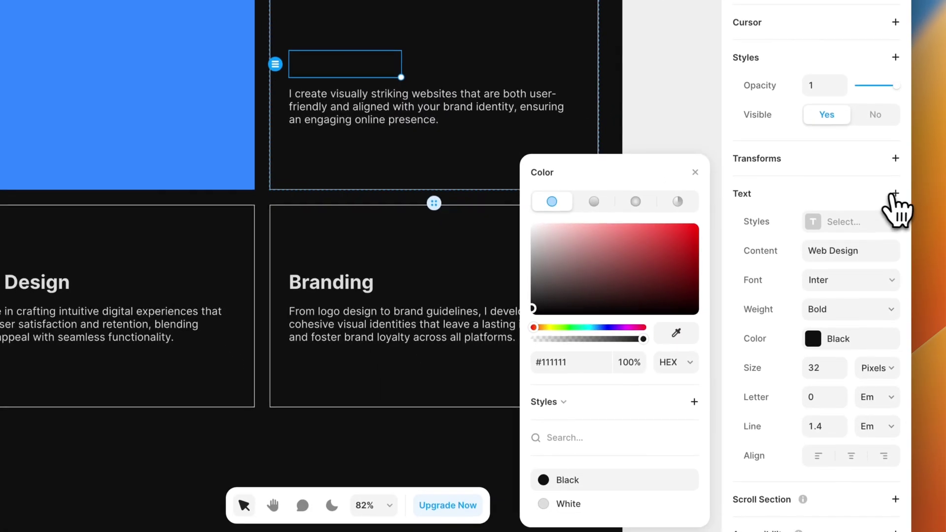
Add a text stroke to the Web Design heading and set the stroke color to White.
left_click(894, 191)
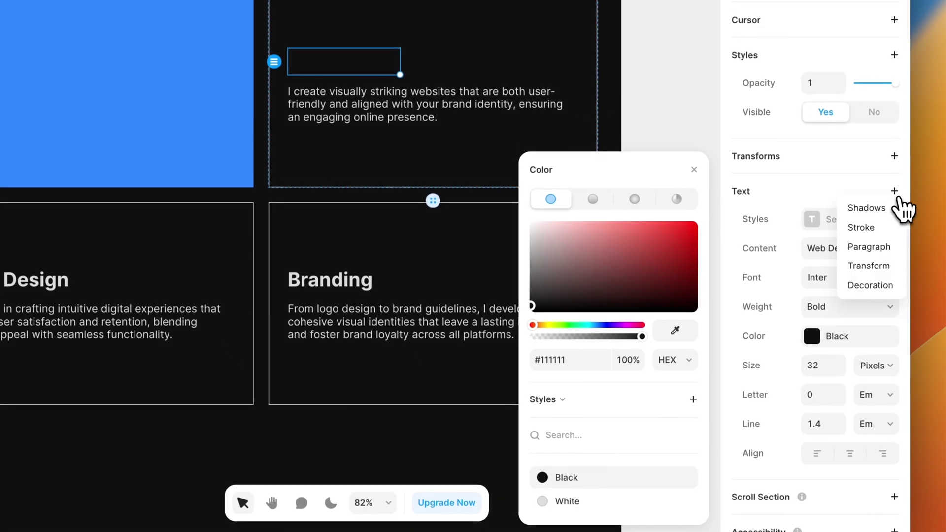
left_click(880, 235)
scroll(781, 391, "down", 3)
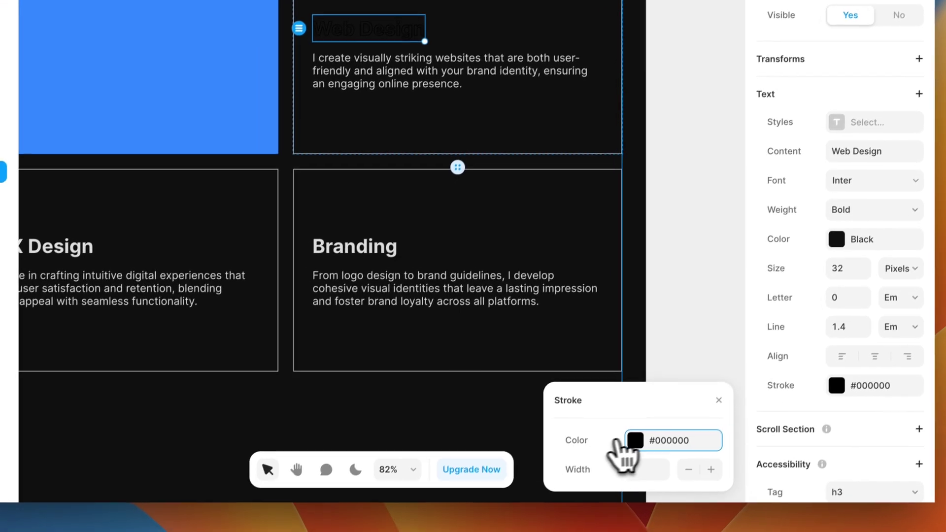
left_click(616, 440)
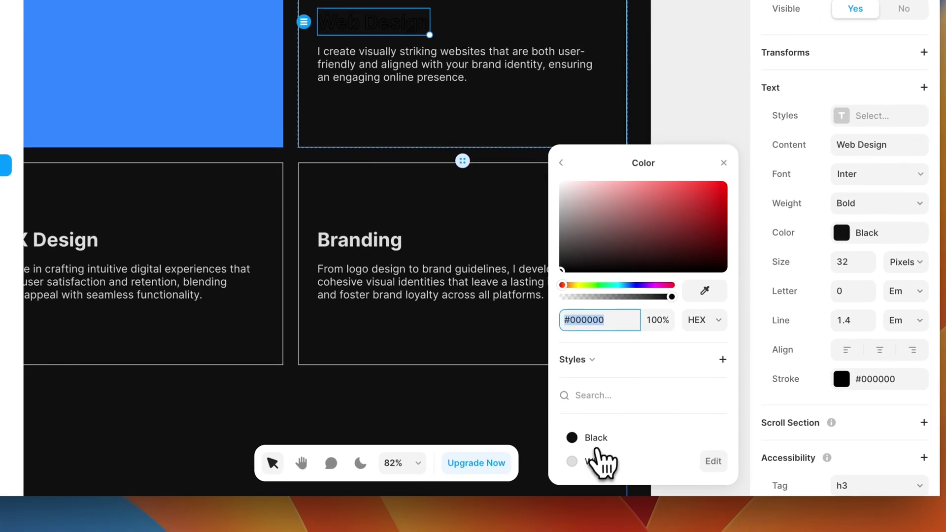
left_click(603, 515)
left_click(702, 35)
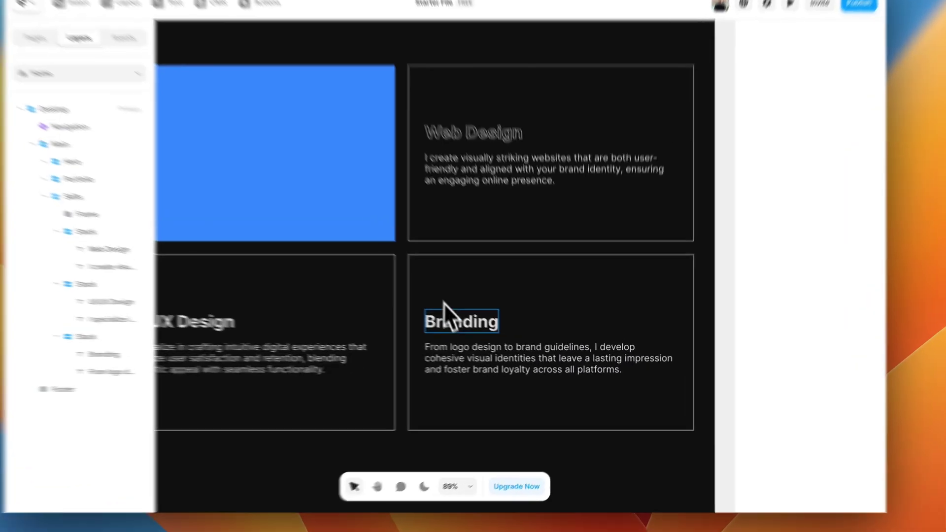
Detach the Heading 3 style from the Branding card's heading and set its text color to Black.
left_click(465, 331)
scroll(932, 394, "down", 5)
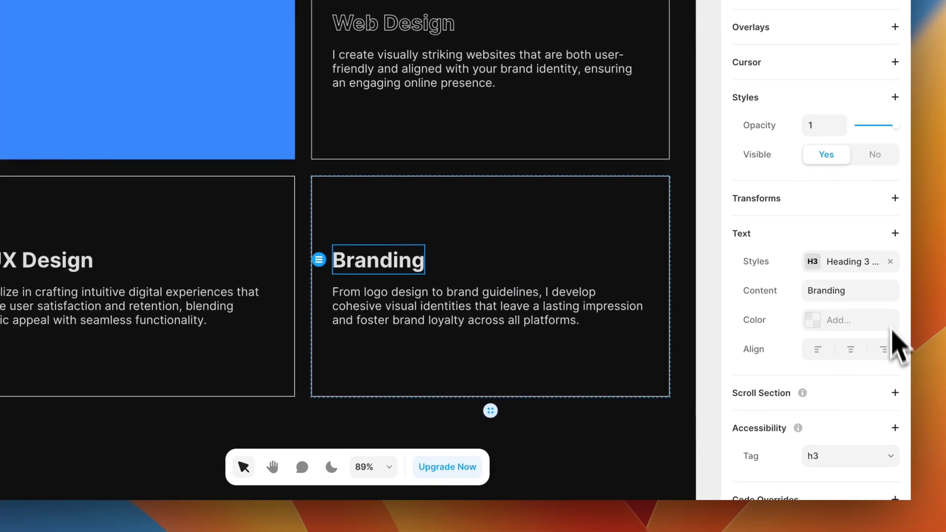
left_click(926, 304)
scroll(788, 389, "down", 1)
left_click(836, 351)
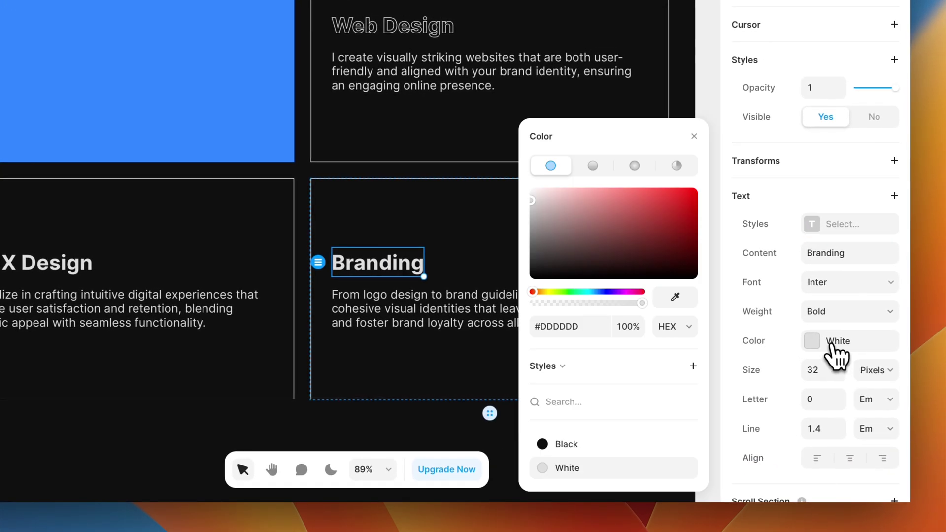
left_click(576, 444)
Add a White text stroke to the Branding heading.
left_click(894, 196)
left_click(881, 225)
left_click(625, 446)
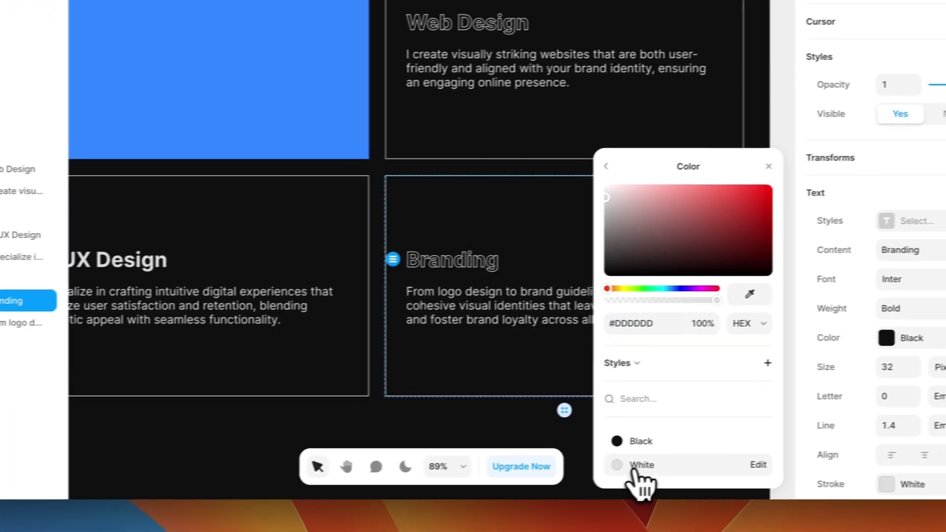
left_click(561, 475)
Detach the Heading 3 style from the UI/UX Design card's heading and set its text color to Black.
scroll(443, 315, "left", 5)
left_click(322, 266)
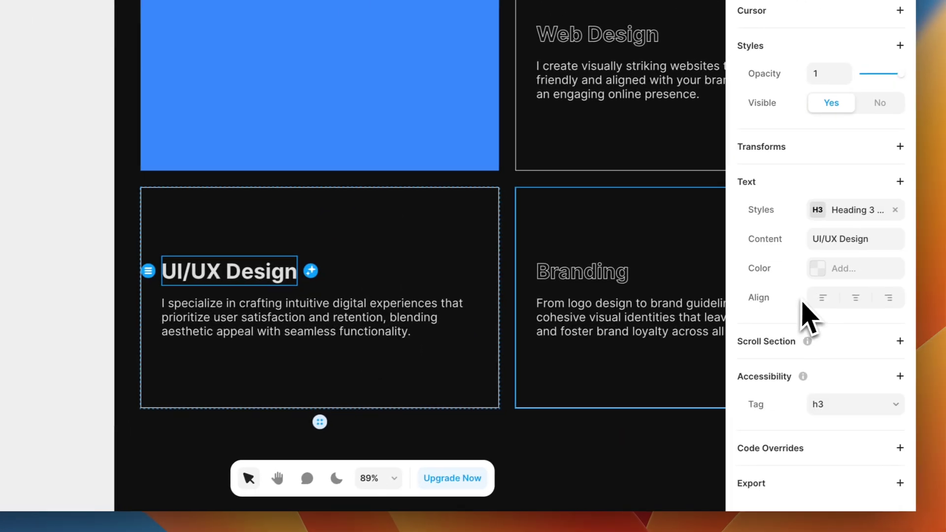
left_click(894, 210)
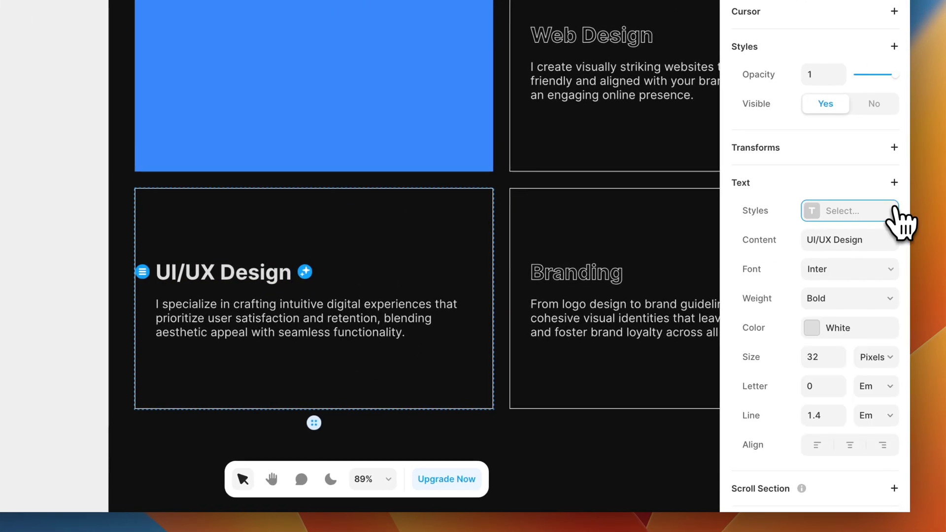
left_click(837, 329)
left_click(567, 454)
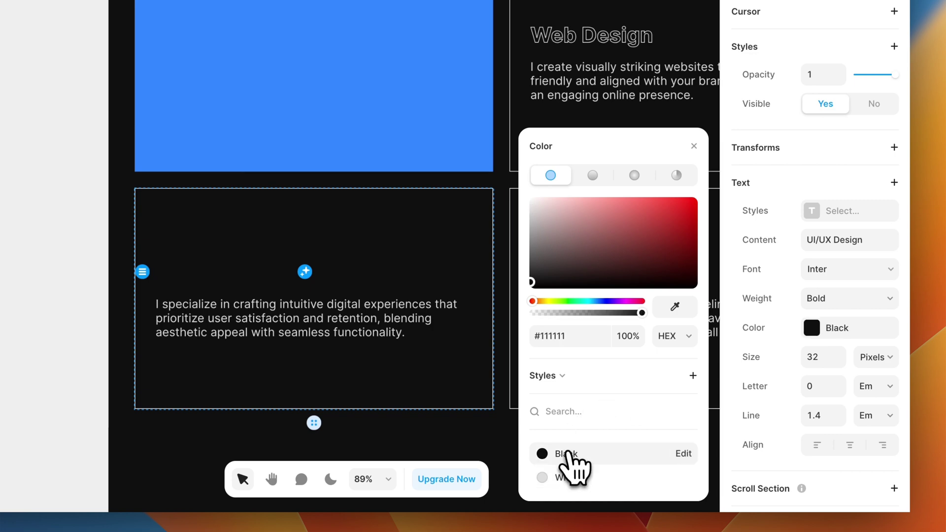
Add a White text stroke to the UI/UX Design heading.
left_click(893, 182)
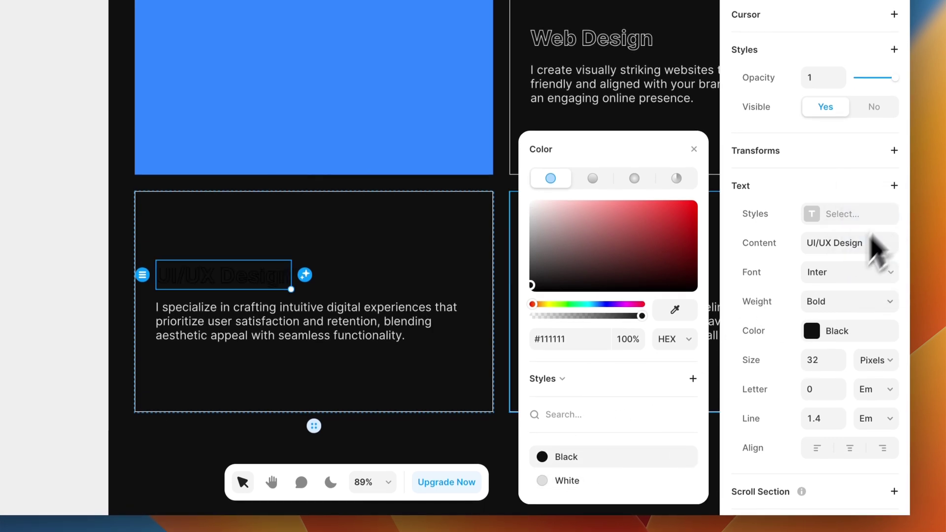
left_click(621, 463)
left_click(569, 481)
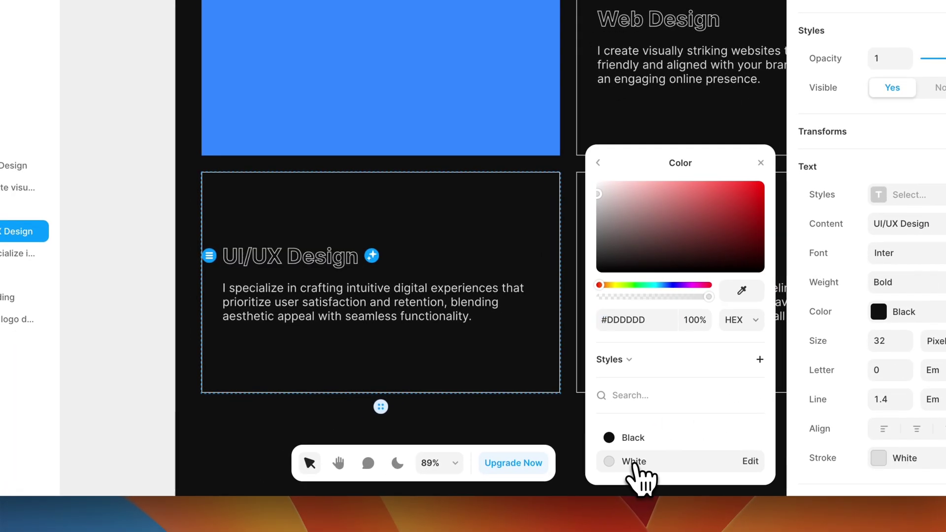
left_click(137, 266)
Delete the blue placeholder frame from the Skills grid and duplicate the Web Design card to fill its place.
scroll(147, 344, "up", 1)
scroll(147, 347, "down", 3)
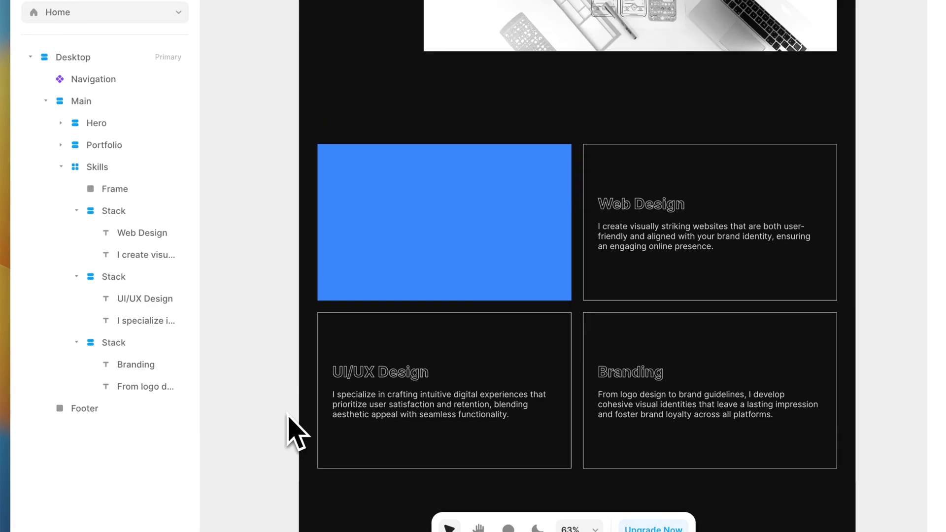
left_click(462, 209)
key("Delete")
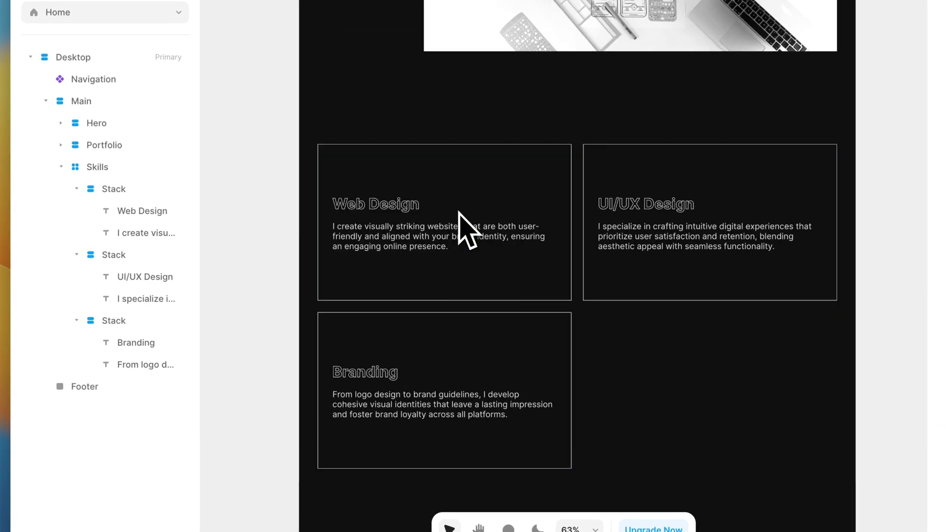
left_click(485, 206)
key("super+d")
key("Escape")
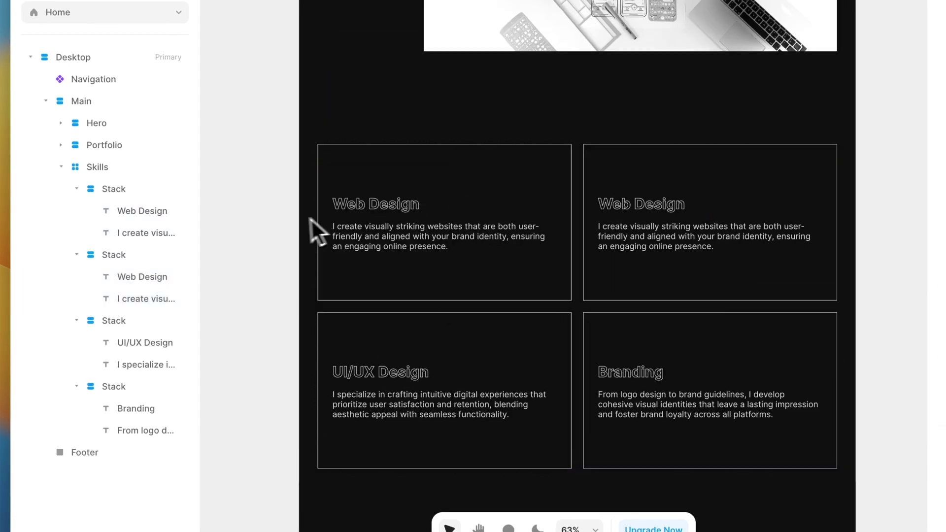
Collapse the last three Stack layers inside the Skills section.
left_click(78, 257)
left_click(78, 279)
left_click(78, 301)
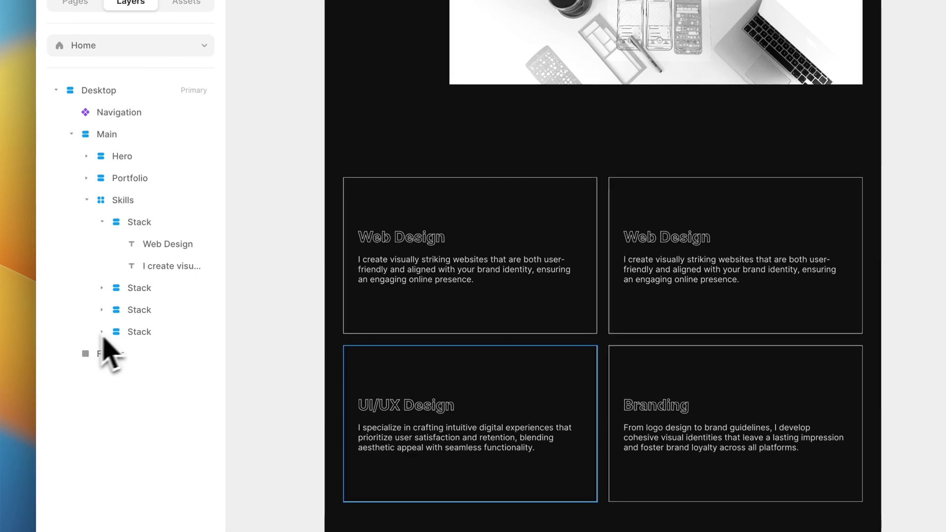
Remove the border from the grid's upper-left card and delete the card's description text.
left_click(414, 236)
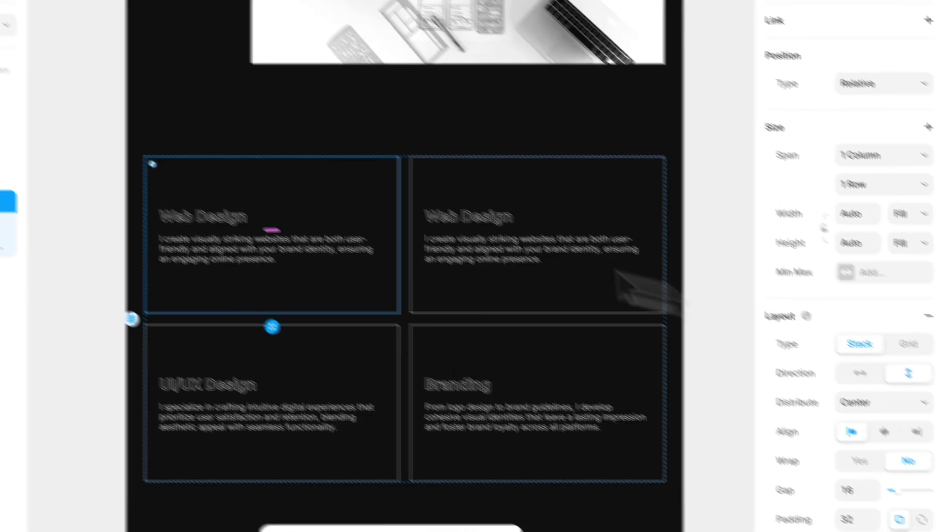
scroll(912, 339, "down", 8)
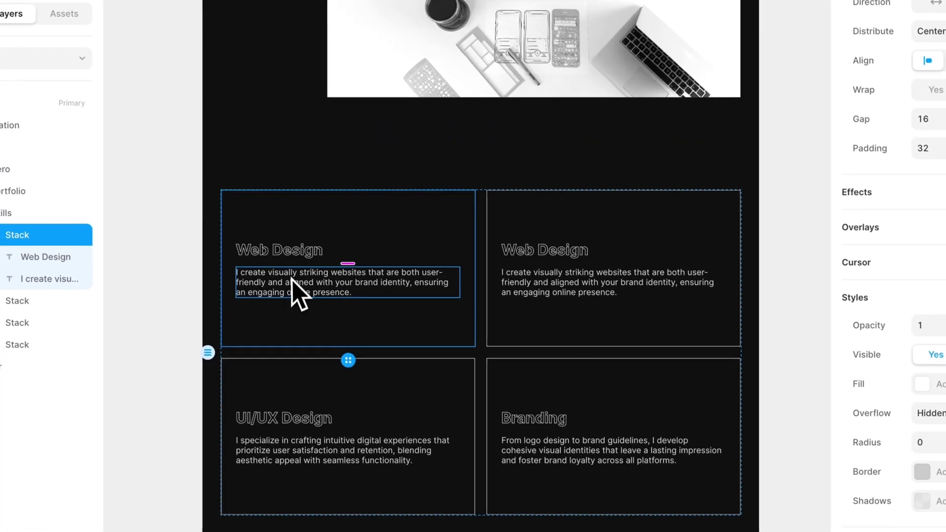
left_click(180, 207)
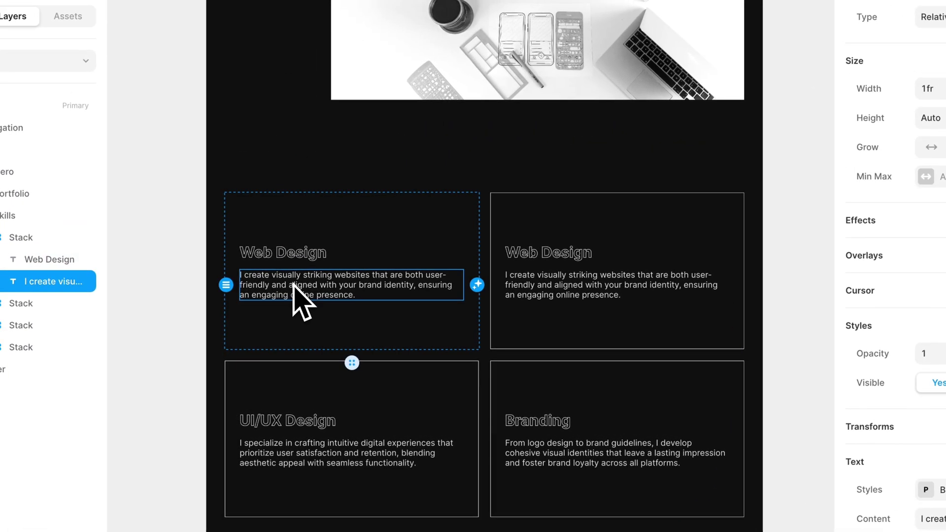
key("Delete")
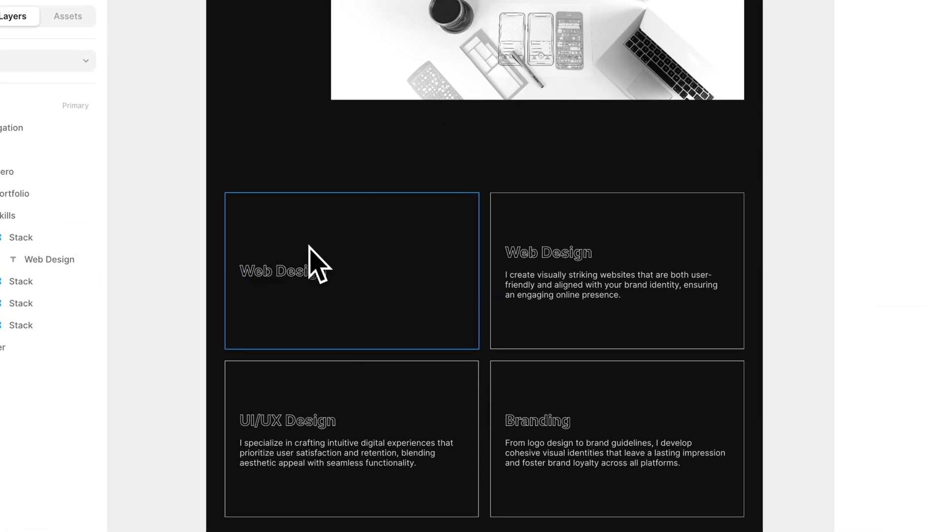
Set the upper-left card's layout distribution to Start.
left_click(309, 249)
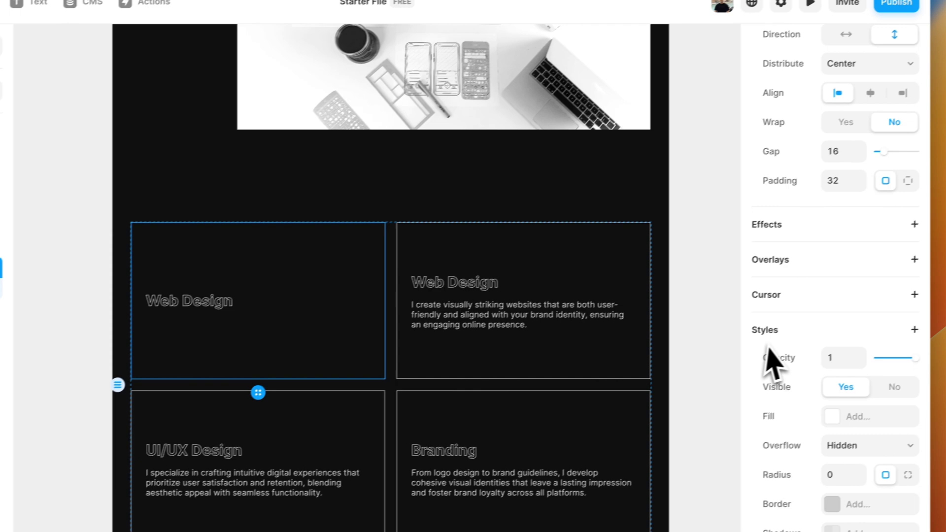
scroll(869, 317, "up", 2)
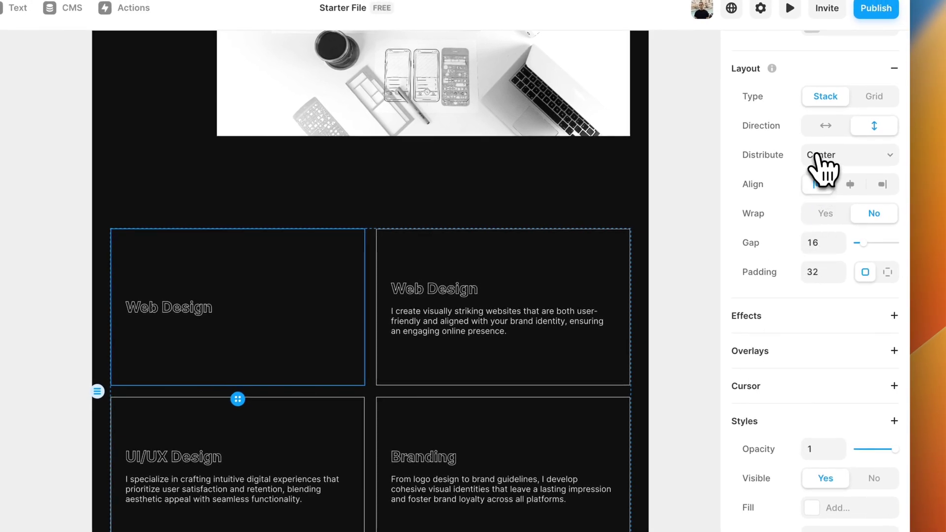
left_click(815, 154)
left_click(816, 142)
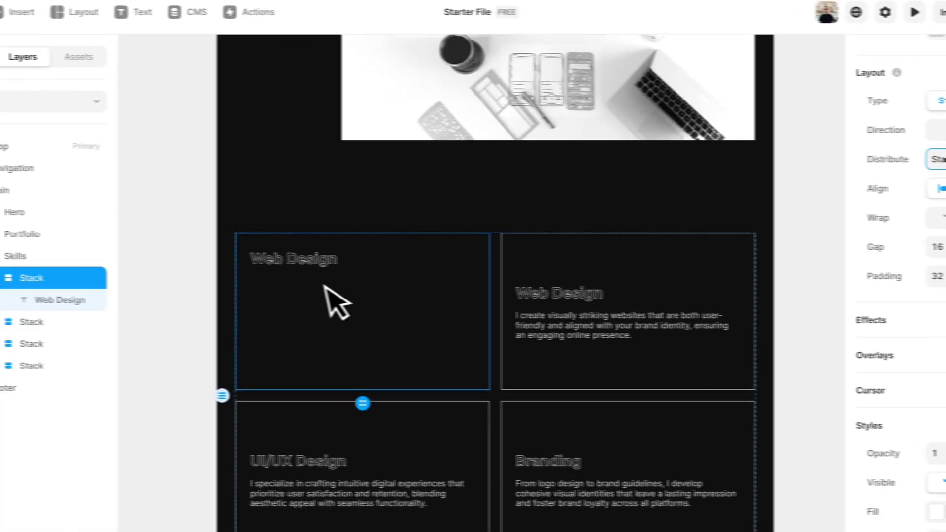
left_click(240, 301)
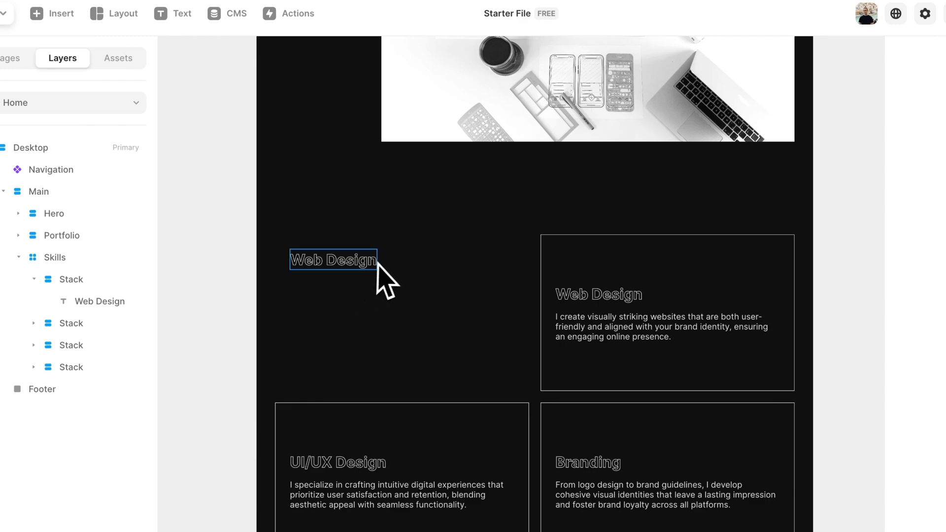
Apply the Heading 2 text style to the heading in the upper-left card.
left_click(377, 265)
left_click(818, 172)
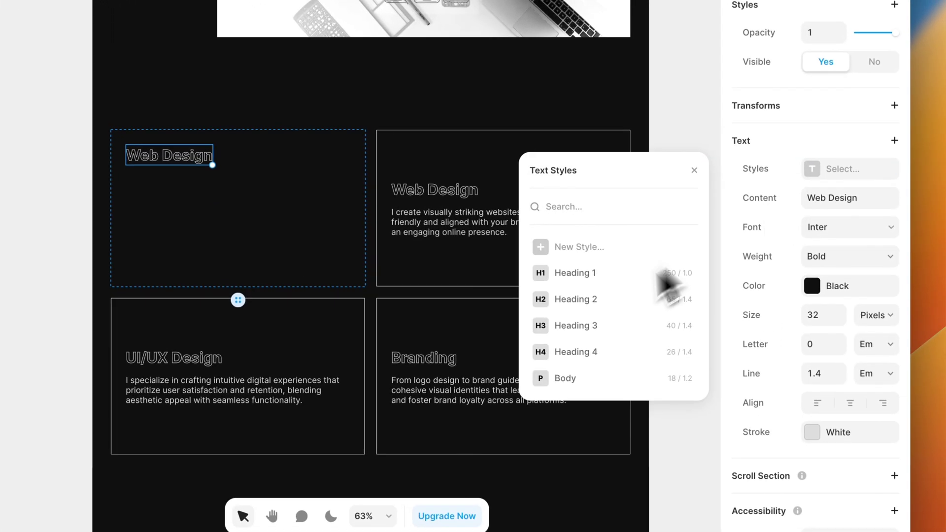
left_click(584, 305)
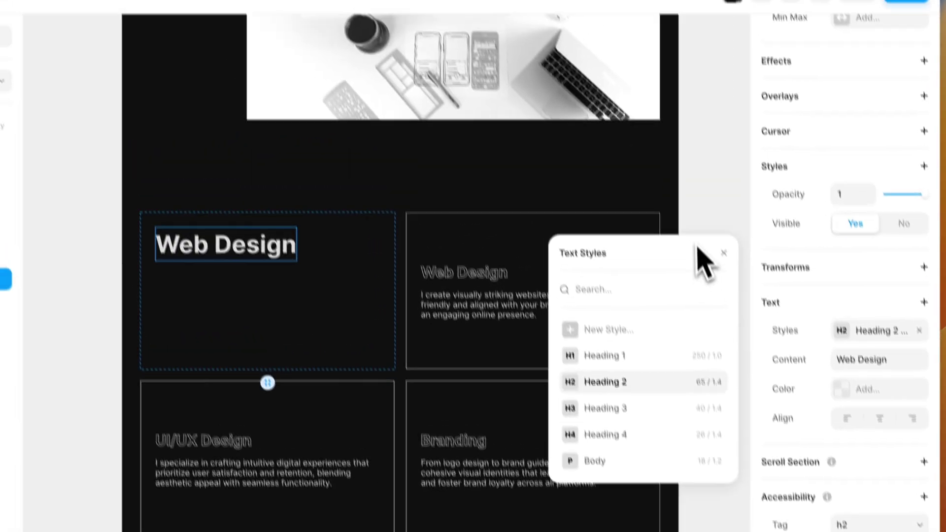
left_click(696, 83)
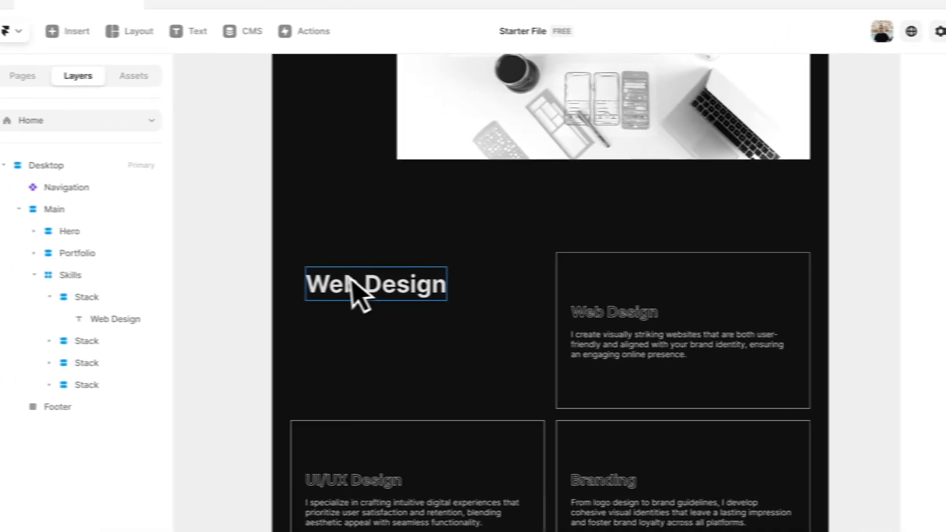
Replace the upper-left card's heading text with "My Skills", copied from the reference site.
key("ctrl+Right")
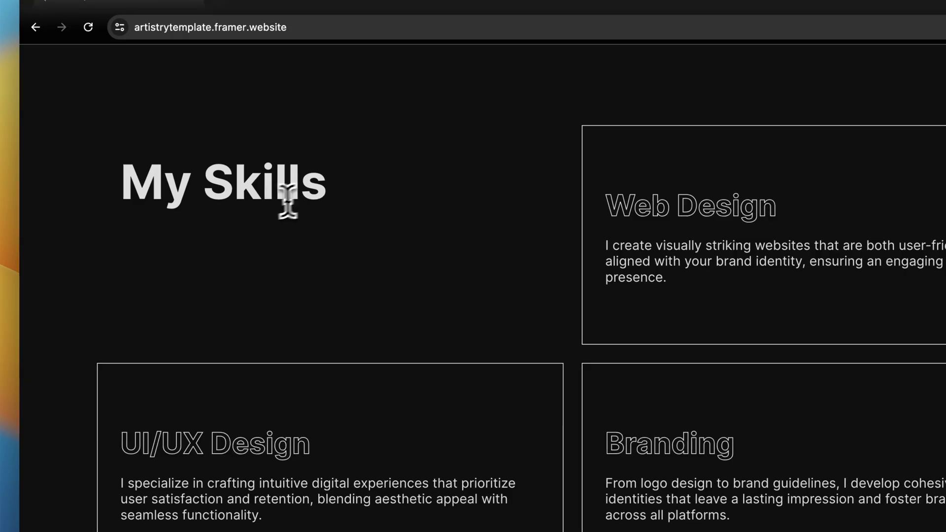
left_click_drag(327, 197, 135, 179)
key("ctrl+Left")
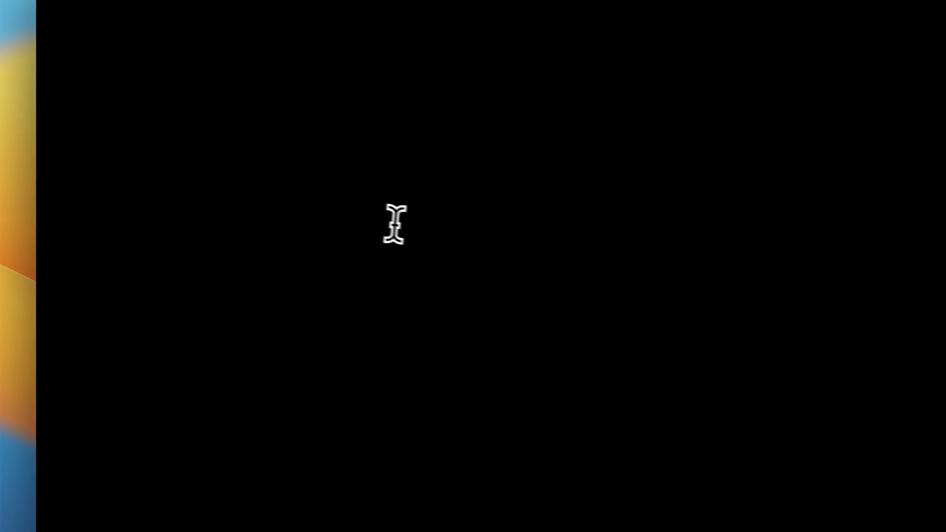
left_click(403, 272)
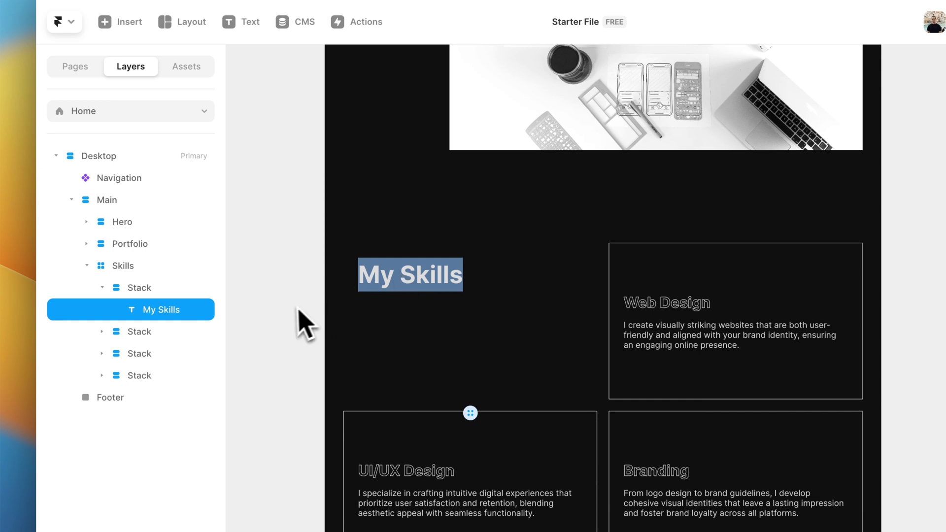
key("Escape")
scroll(275, 309, "down", 1)
Rename the four Stack layers in the Skills section as Heading, Web Design, UI/UX Design and Branding, in that order.
left_click(273, 306)
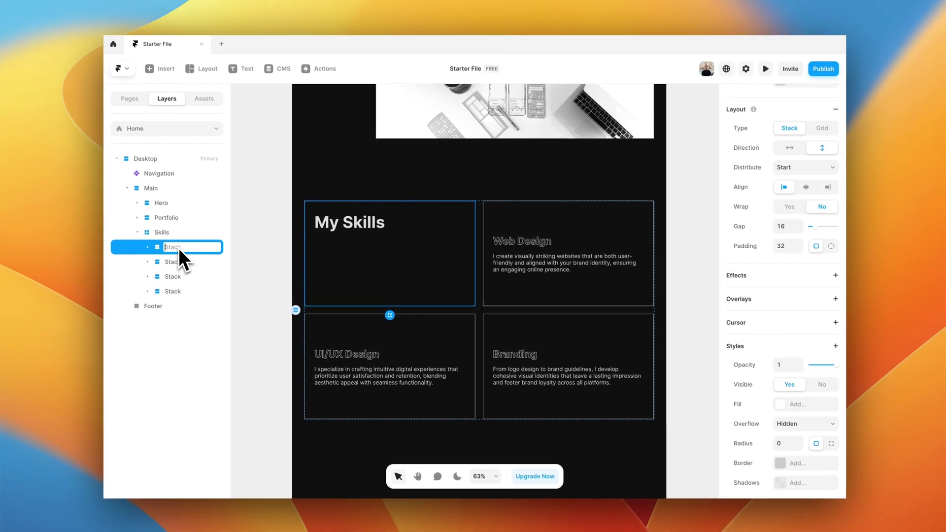
type("ing")
key("Tab")
type("Web")
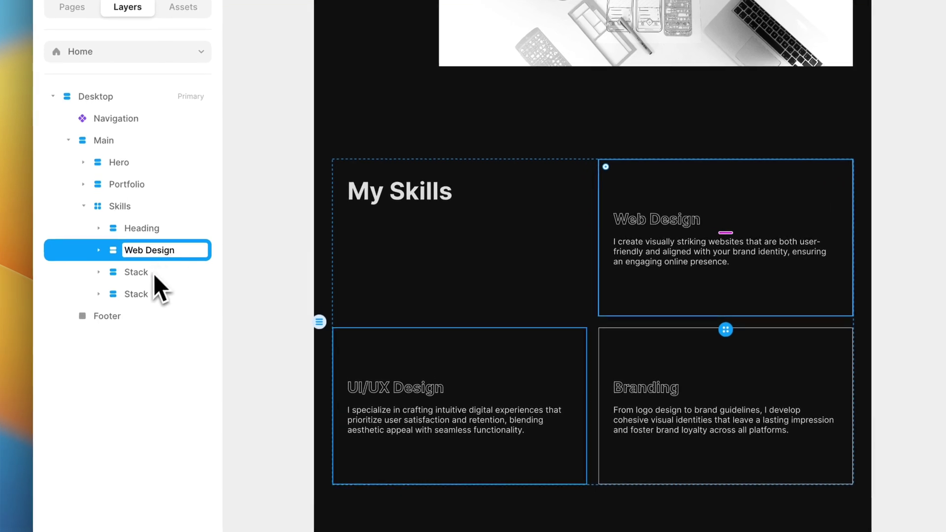
key("Tab")
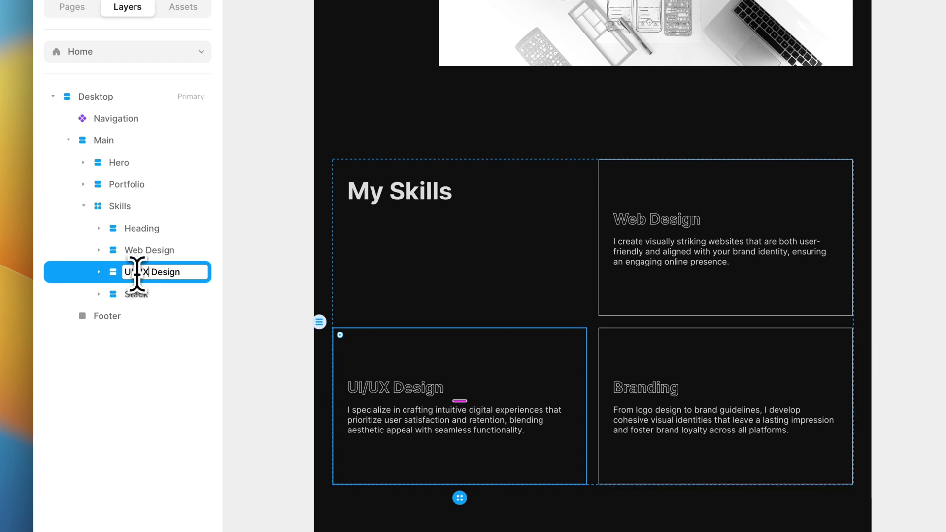
left_click(140, 292)
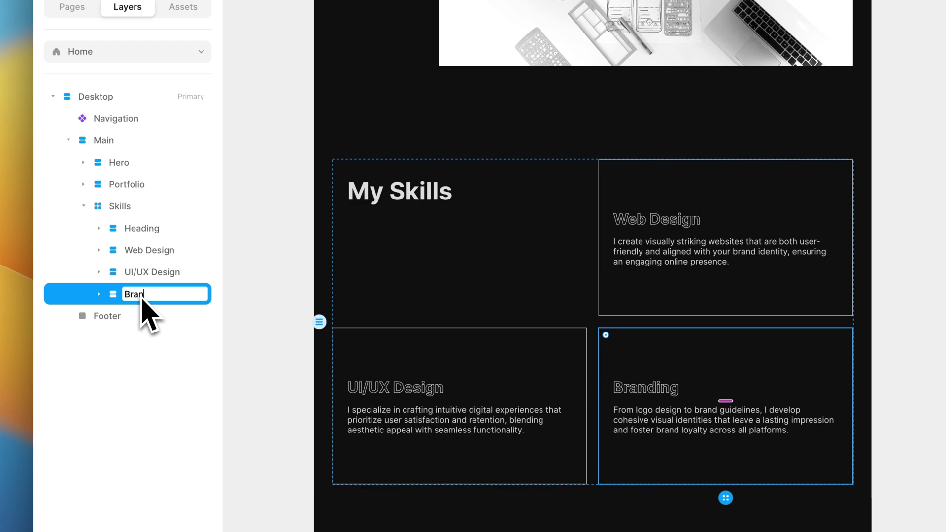
left_click(255, 264)
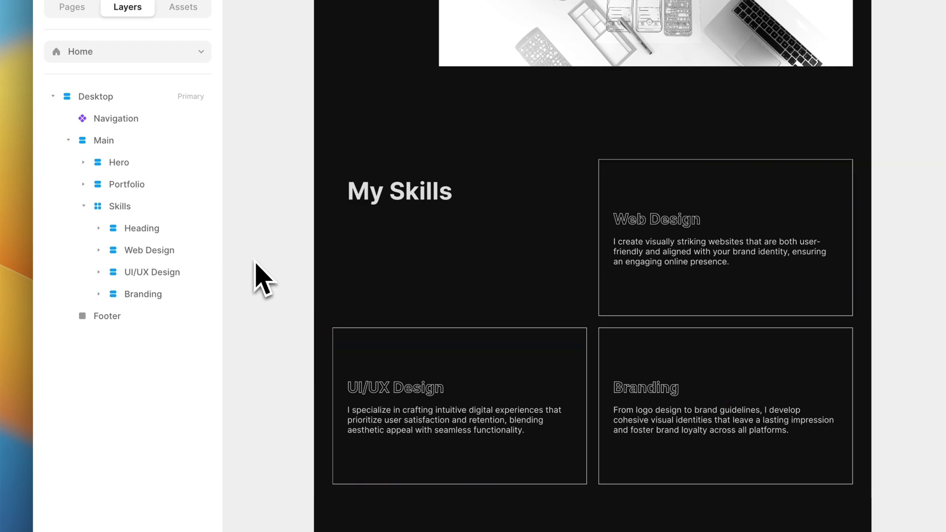
Set the Skills grid's height to Fit Content.
left_click(587, 323)
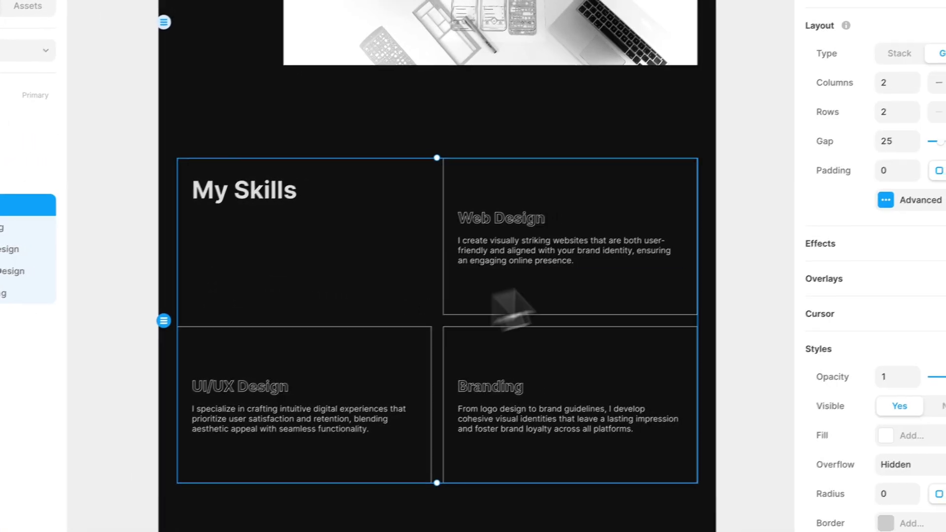
scroll(845, 201, "up", 5)
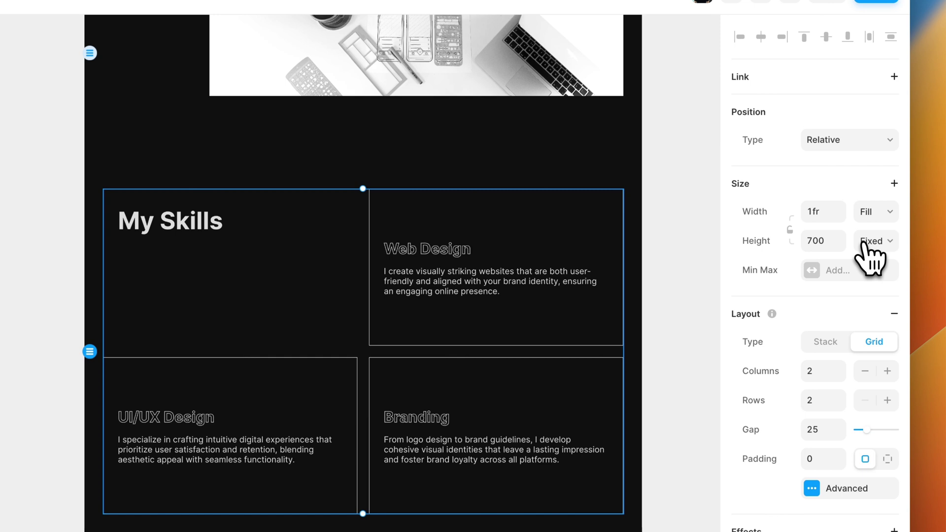
left_click(869, 259)
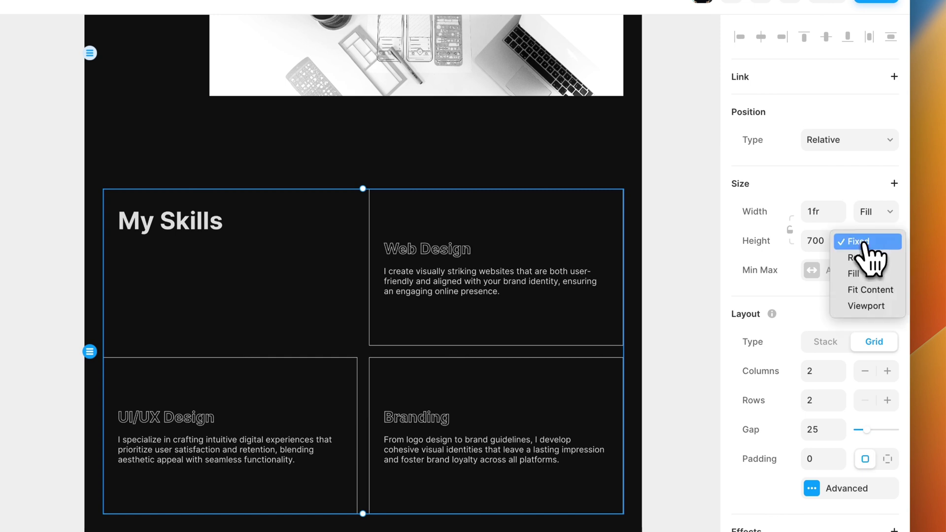
left_click(868, 290)
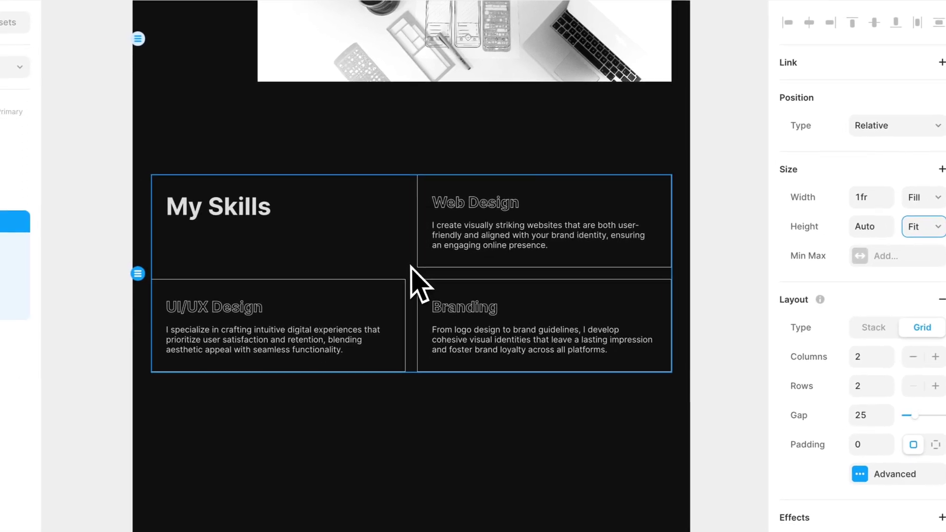
Give all four cards in the Skills grid a new Fixed height.
left_click(658, 249)
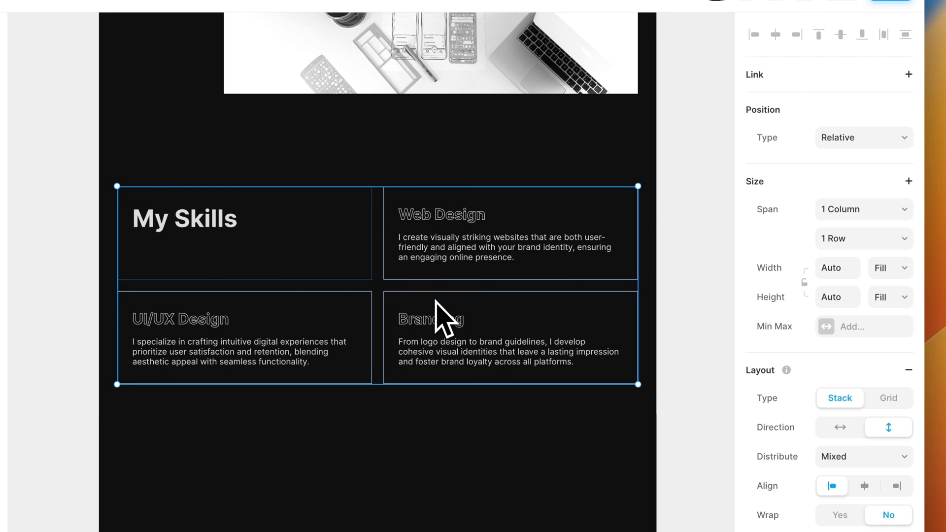
left_click(884, 297)
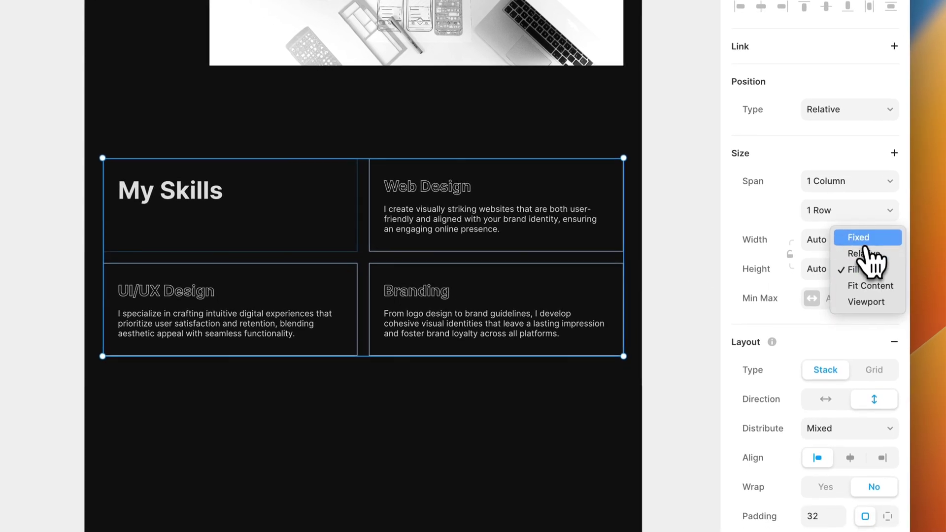
left_click(880, 266)
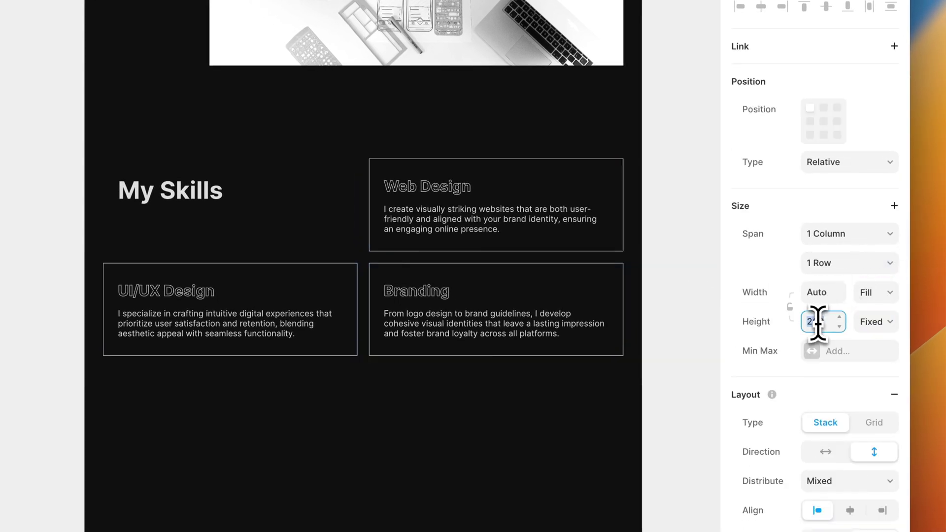
key("Return")
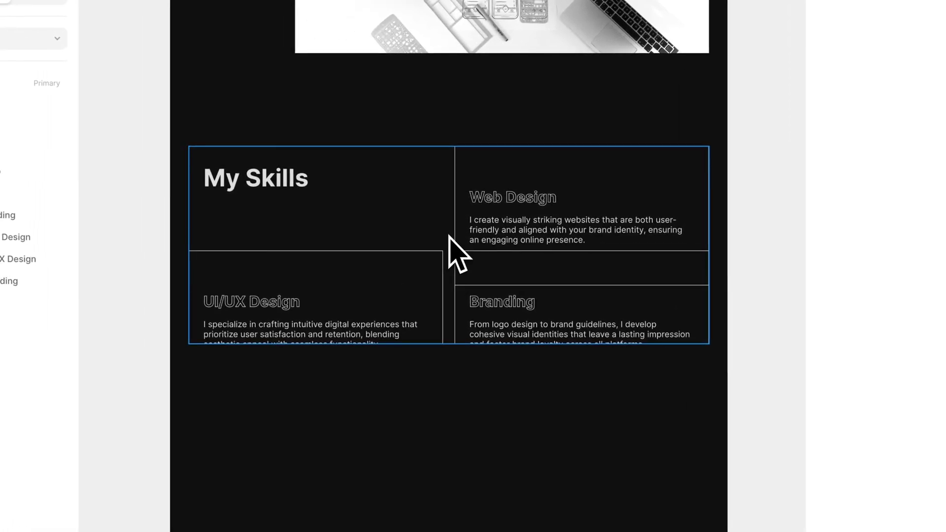
Change the Skills grid's advanced row height mode from Fixed so that the rows follow the height of the cards.
left_click(450, 236)
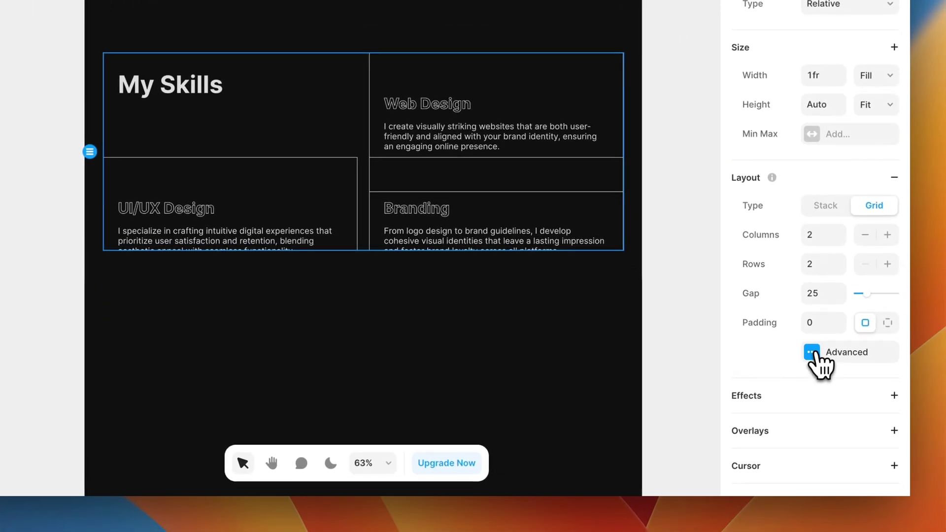
left_click(813, 353)
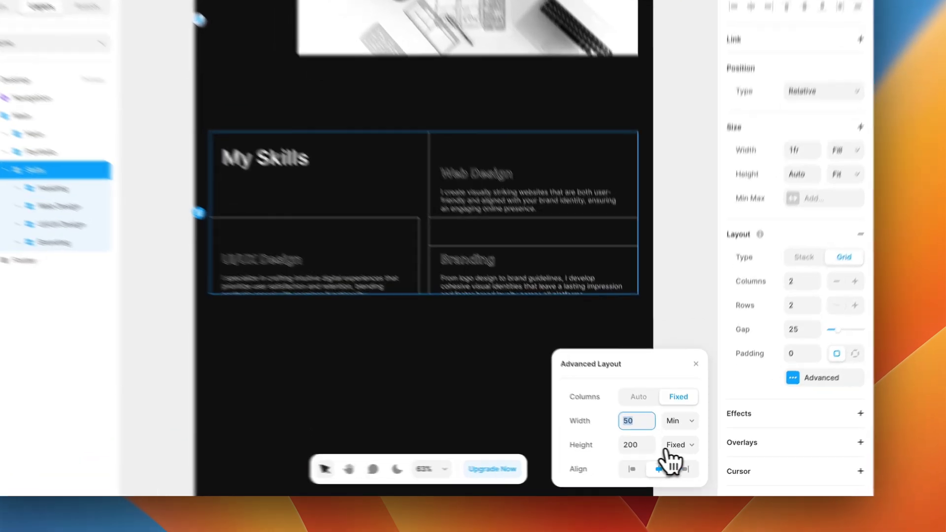
left_click(684, 454)
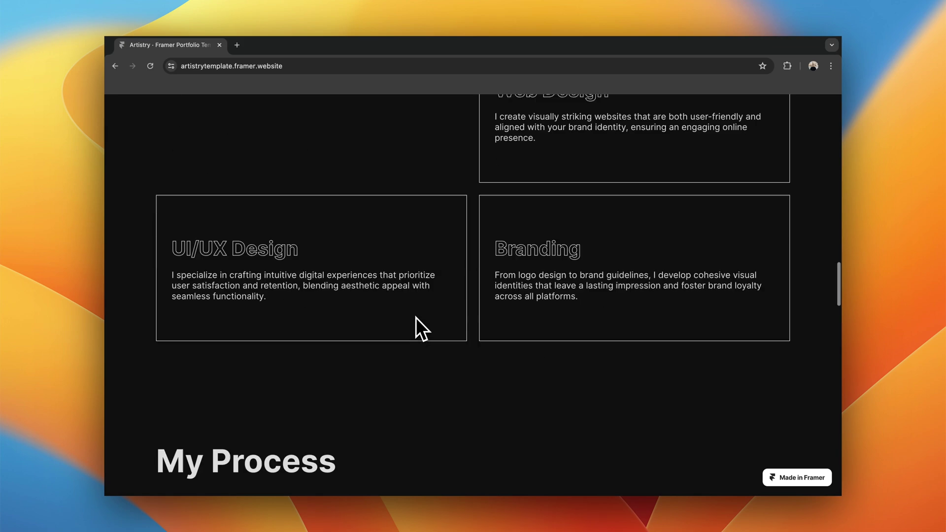
Switch to the reference site in the browser and compare the layout of its My Skills and My Process sections.
scroll(416, 317, "down", 5)
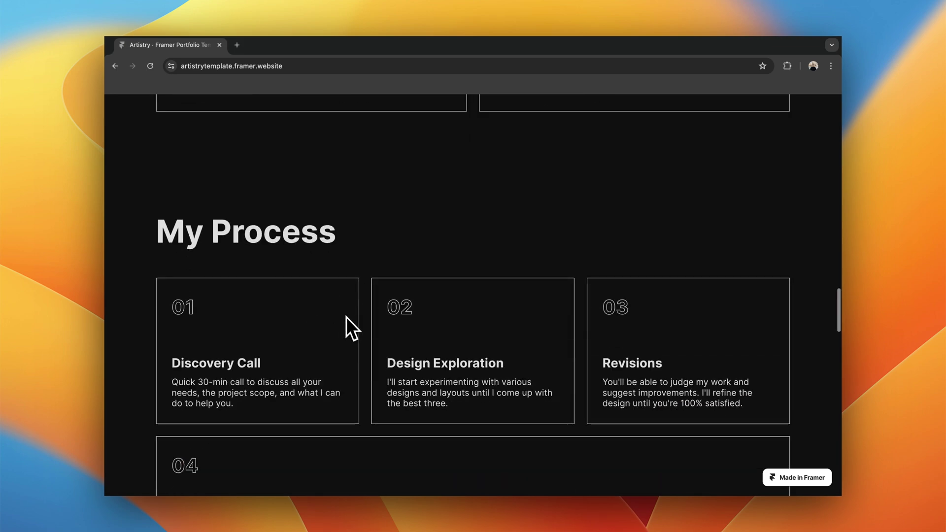
scroll(346, 317, "down", 2)
scroll(345, 317, "up", 1)
scroll(346, 317, "up", 5)
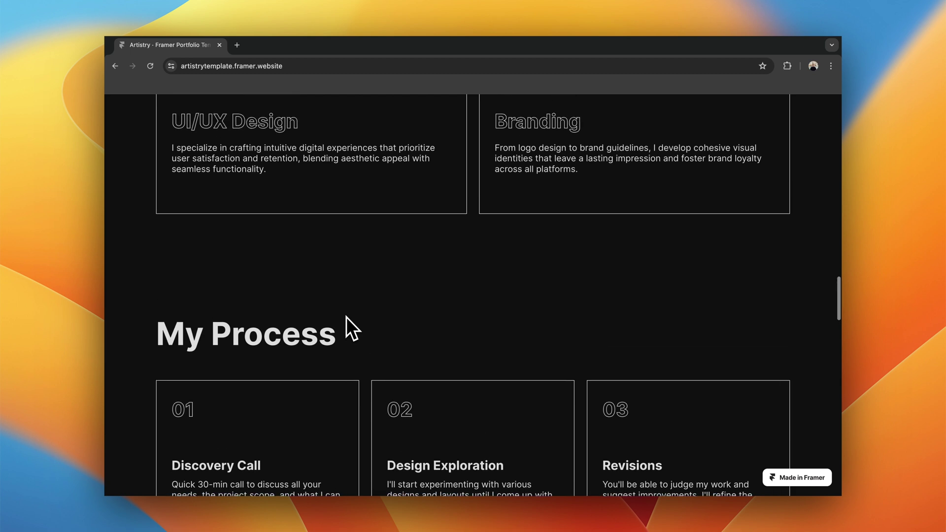
scroll(276, 168, "up", 1)
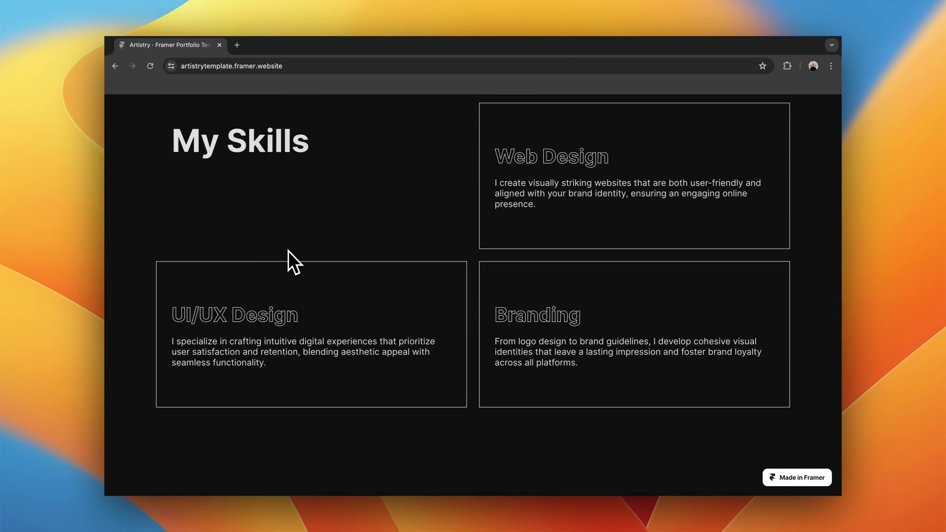
scroll(288, 250, "down", 8)
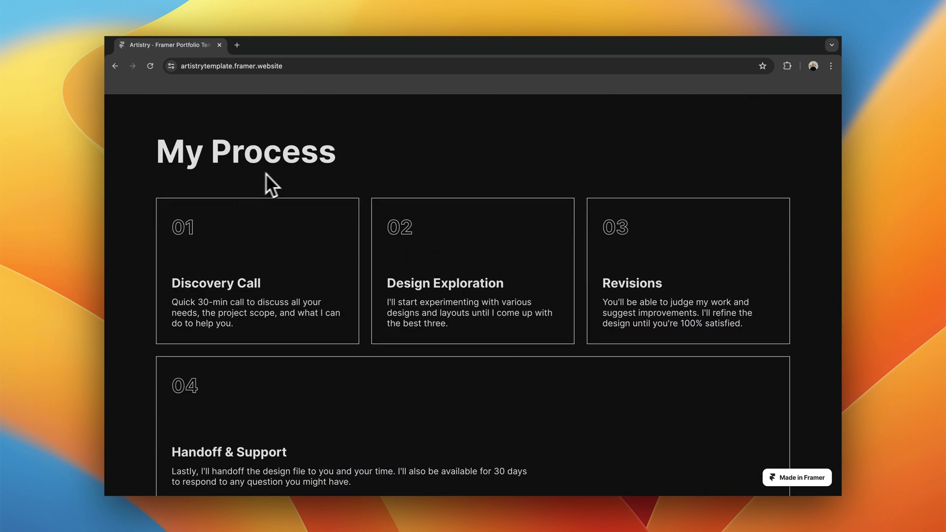
scroll(276, 177, "up", 3)
scroll(277, 180, "down", 1)
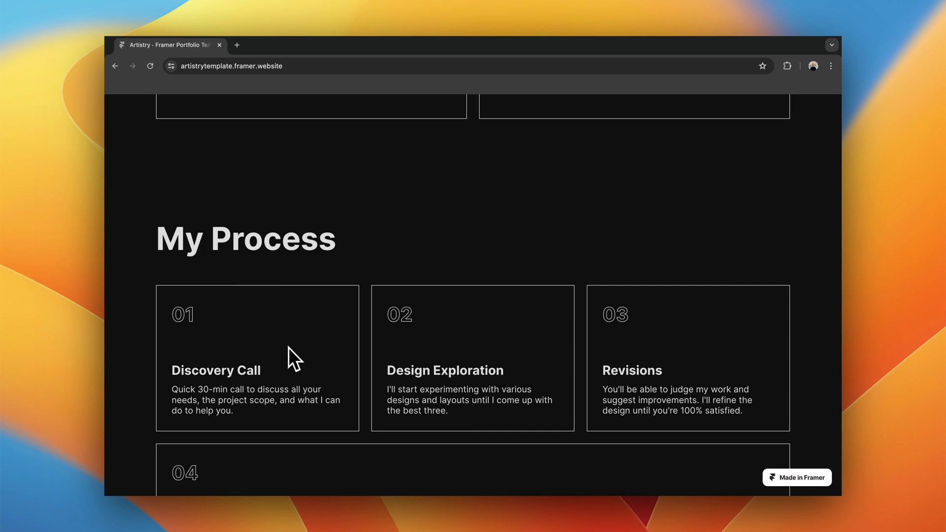
scroll(289, 348, "down", 3)
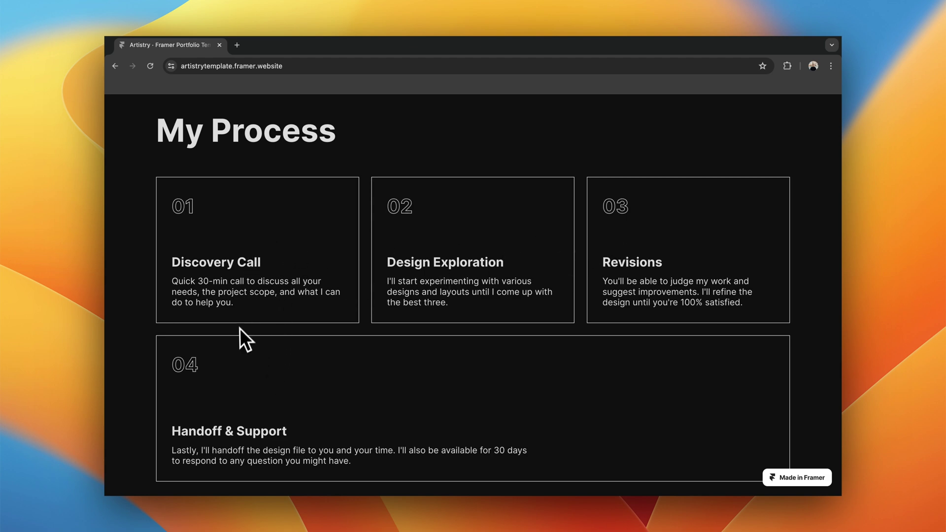
scroll(218, 394, "down", 1)
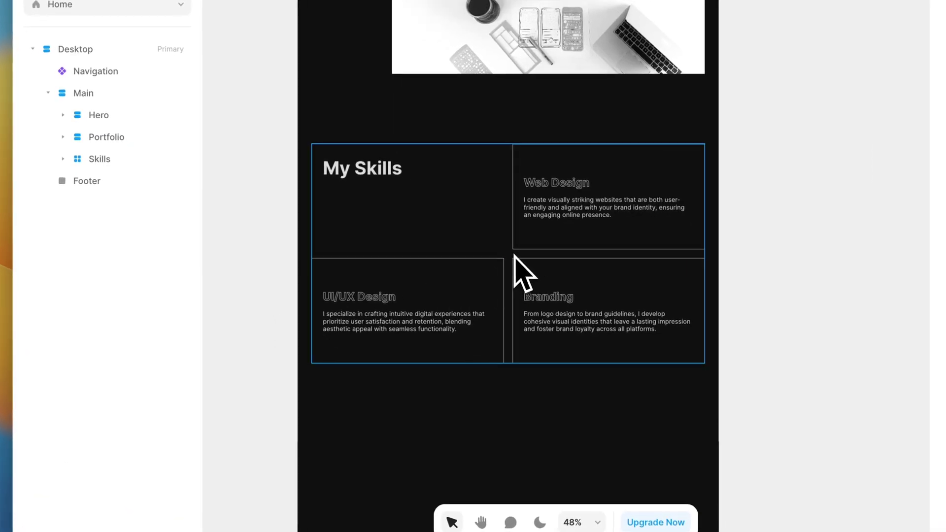
Duplicate the Skills grid and rename the duplicate layer as Grid.
left_click(515, 256)
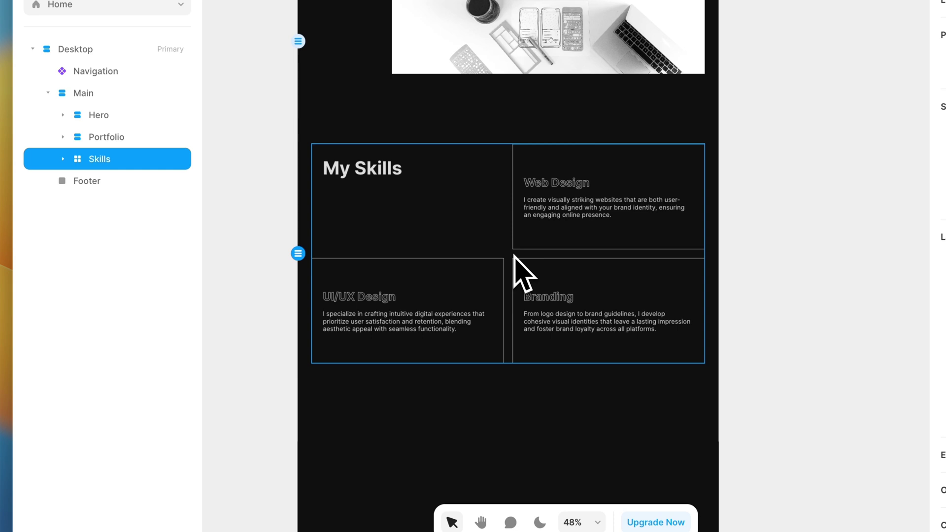
key("super+d")
scroll(514, 271, "down", 5)
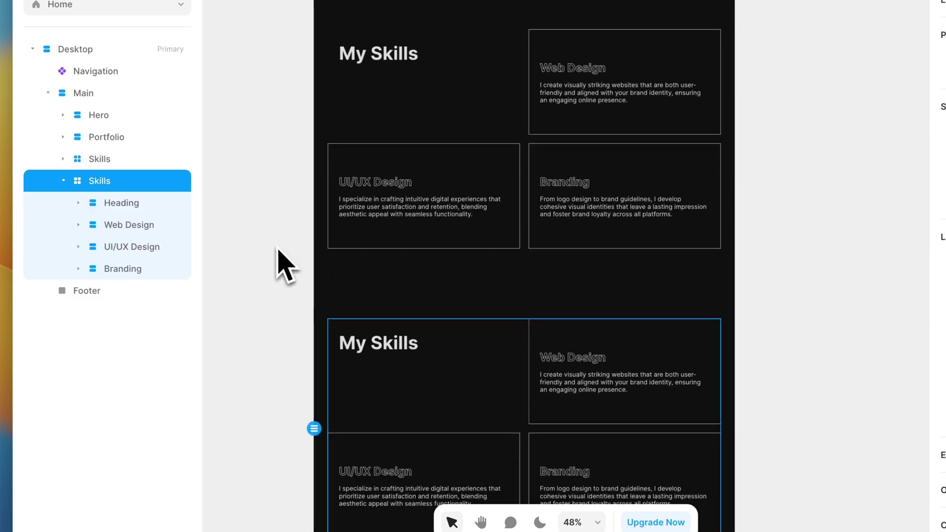
double_click(115, 186)
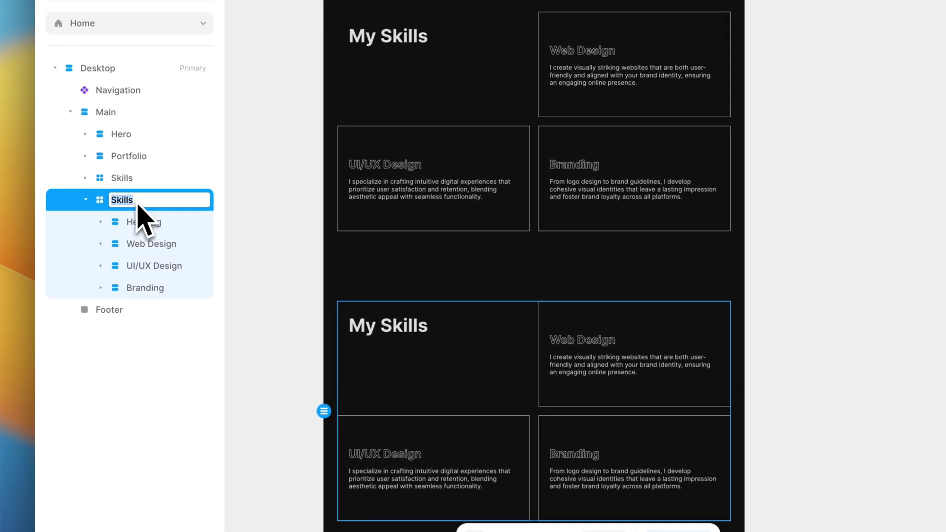
type("Grid")
key("Return")
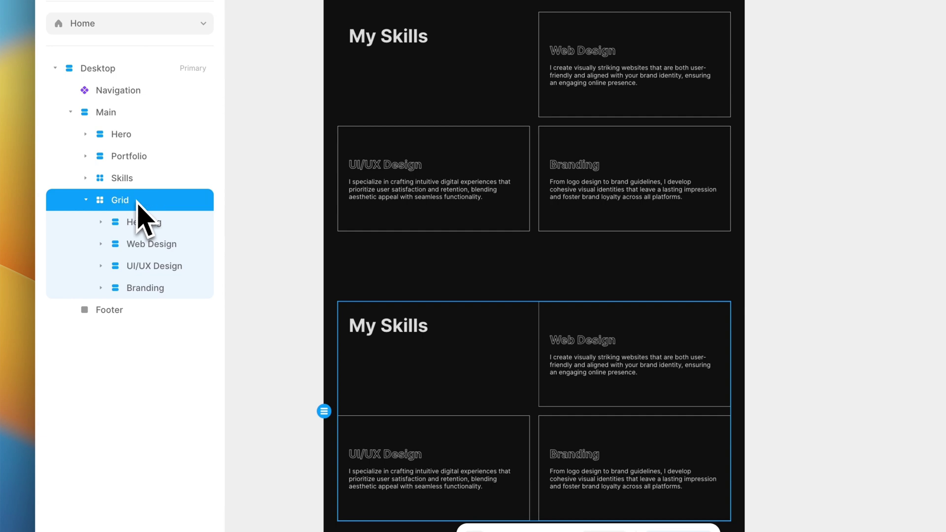
Delete the Heading card from the new Grid and duplicate its Web Design card to fill the empty cell.
scroll(276, 276, "down", 1)
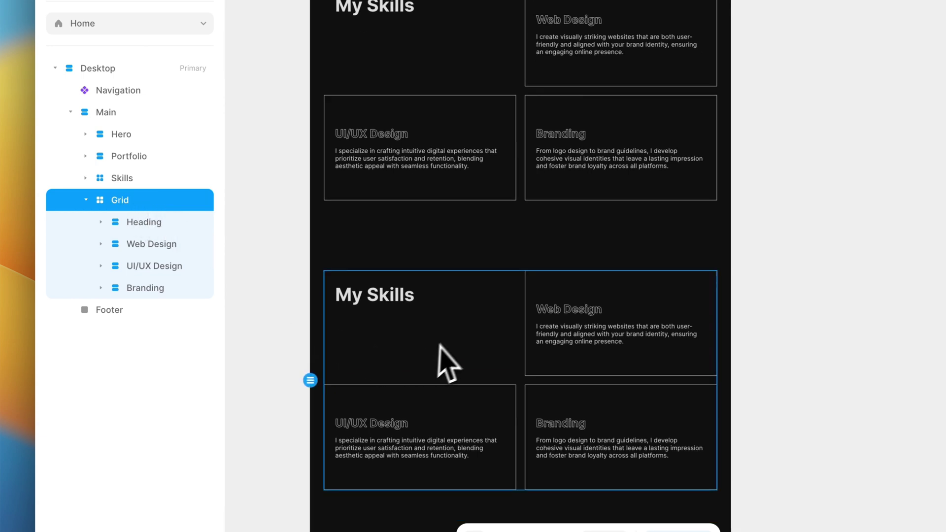
left_click(168, 223)
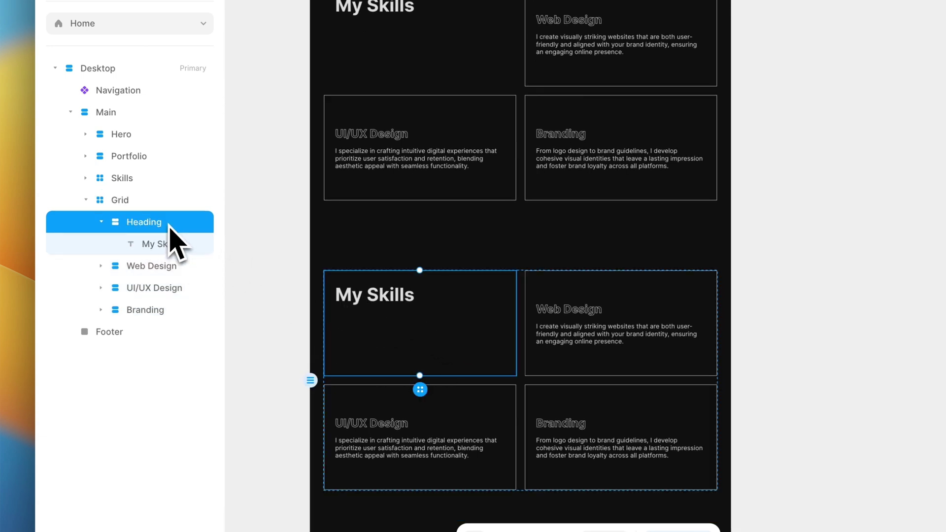
key("Delete")
left_click(168, 225)
key("super+d")
left_click(302, 257)
key("super+p")
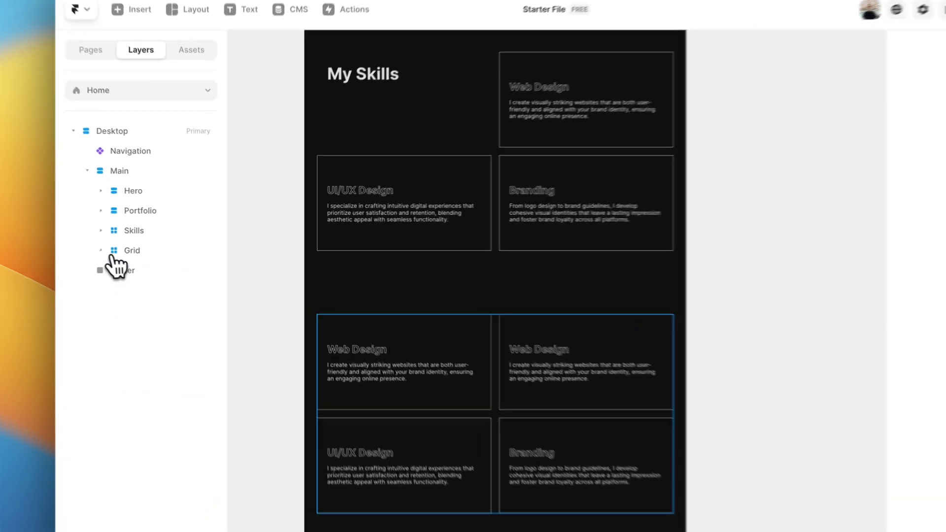
Wrap the Grid layer in a new Stack and set the wrapper's height to Fit Content.
left_click(114, 252)
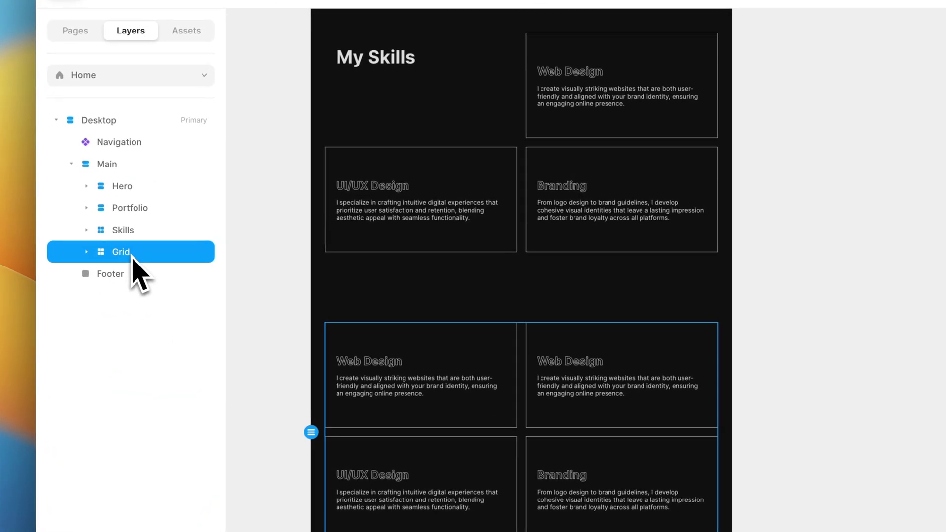
key("super+alt+Return")
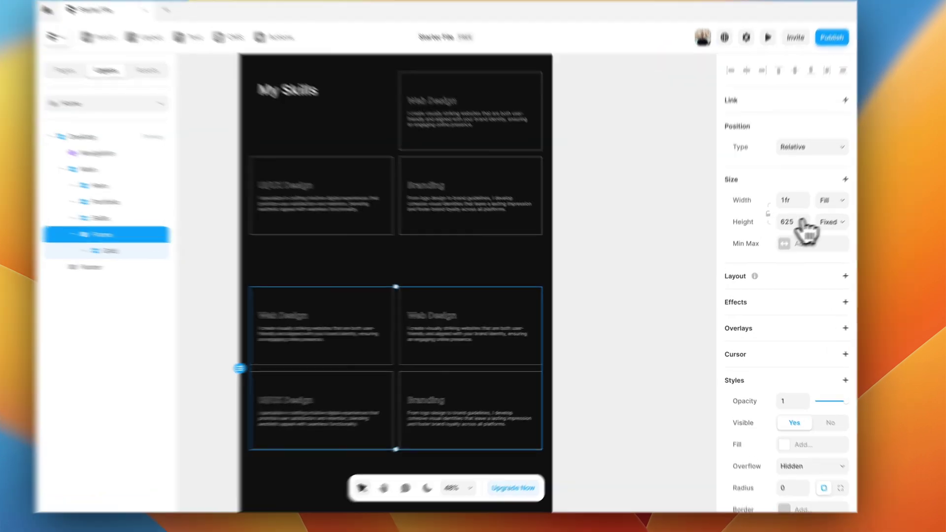
left_click(818, 235)
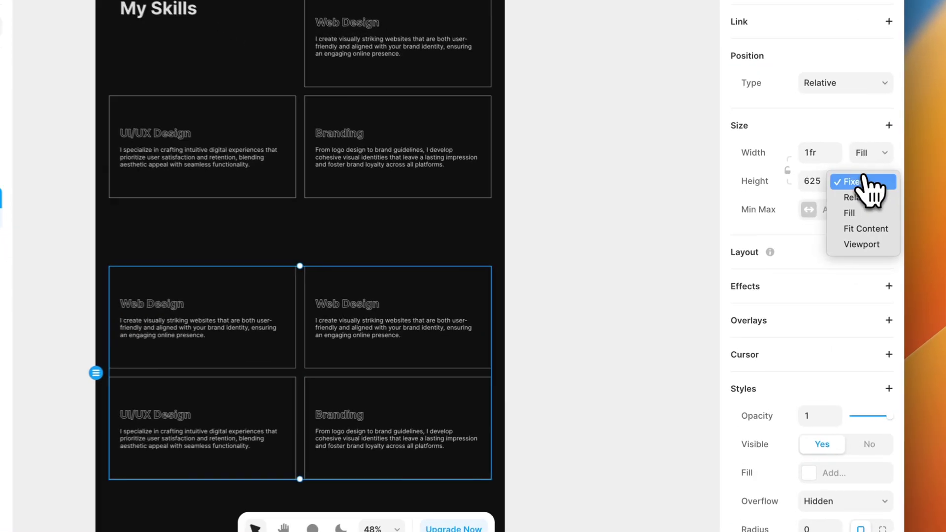
left_click(816, 268)
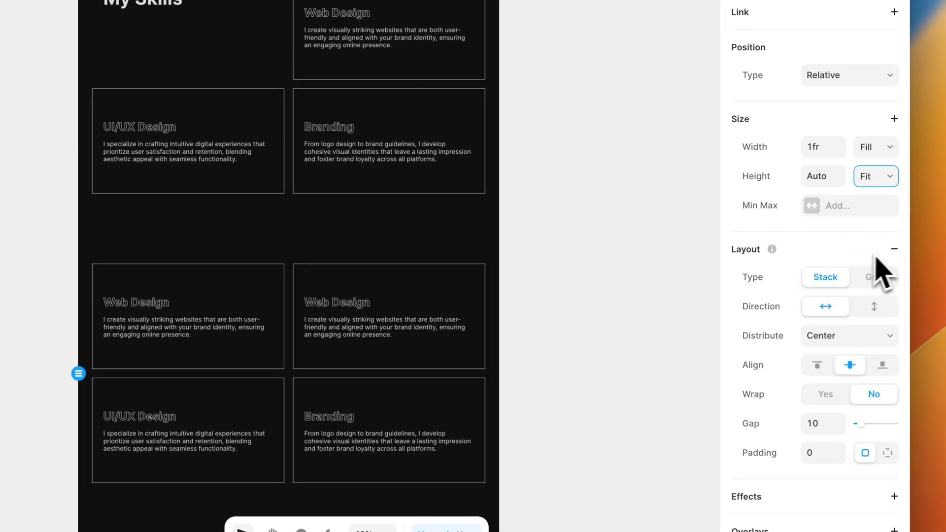
Set the new Stack's direction to vertical, align its contents to the left and set the gap to 50.
scroll(777, 316, "down", 1)
left_click(873, 291)
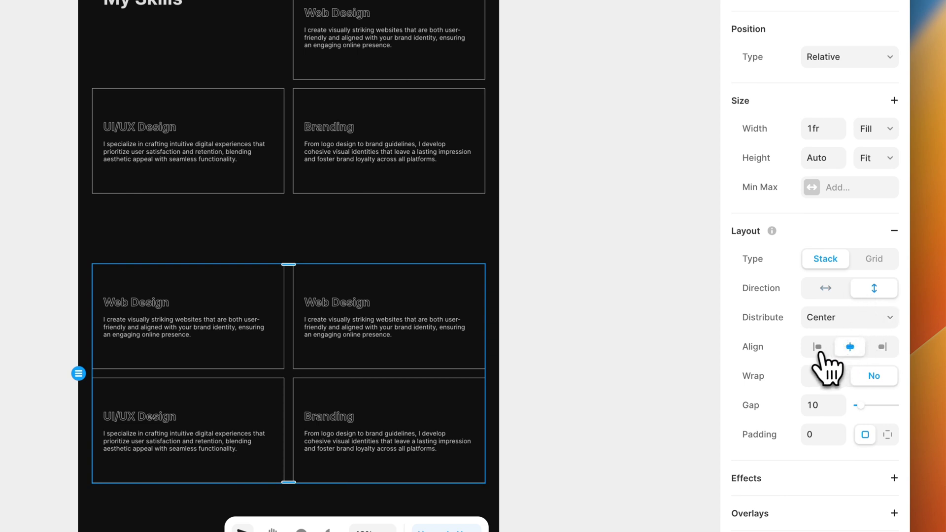
left_click(817, 351)
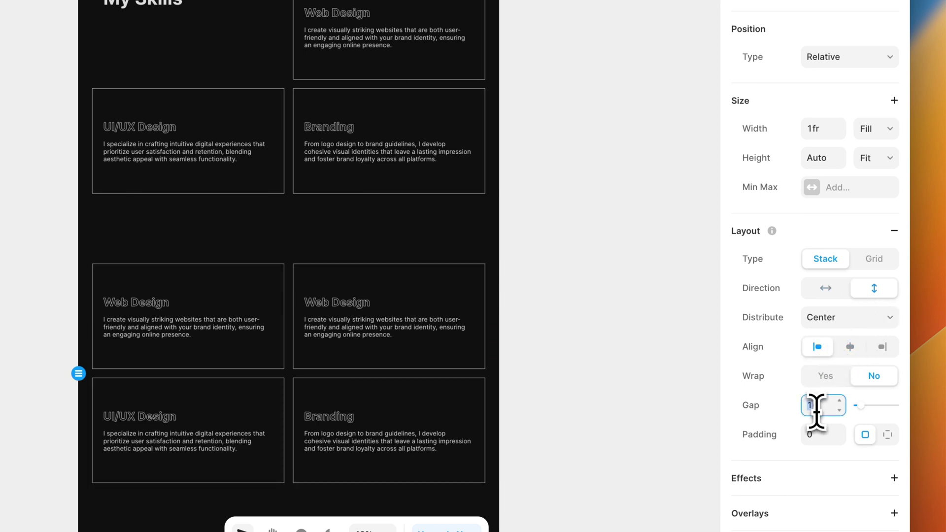
type("50")
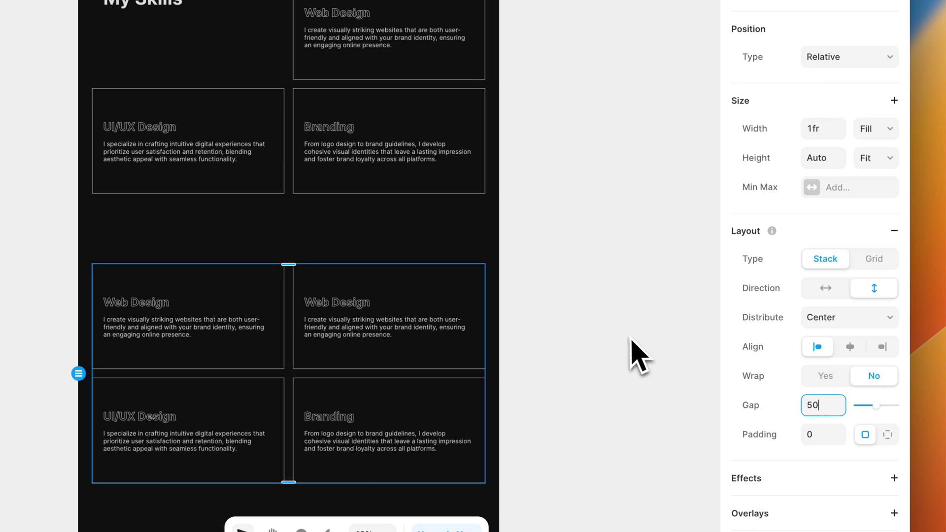
left_click(601, 352)
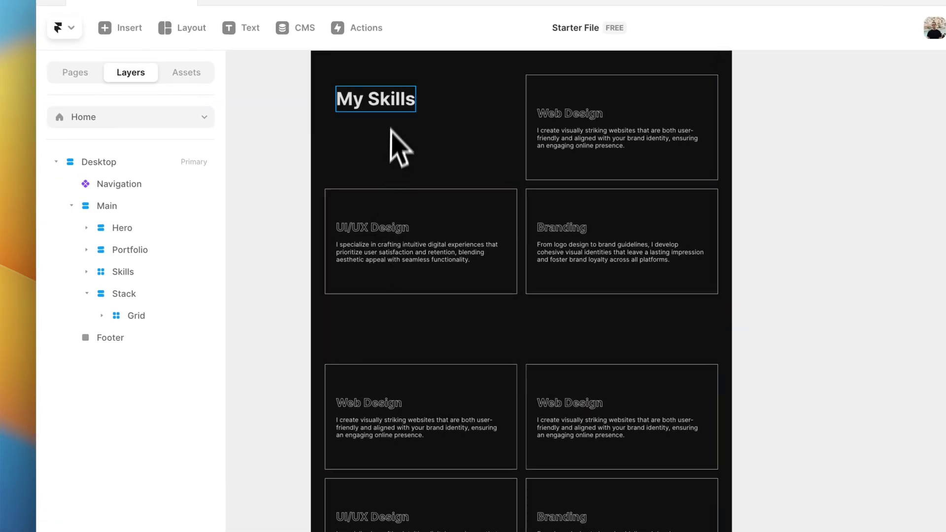
Copy the My Skills heading text from the Skills section into the new Stack, placing it above the Grid layer.
left_click(383, 103)
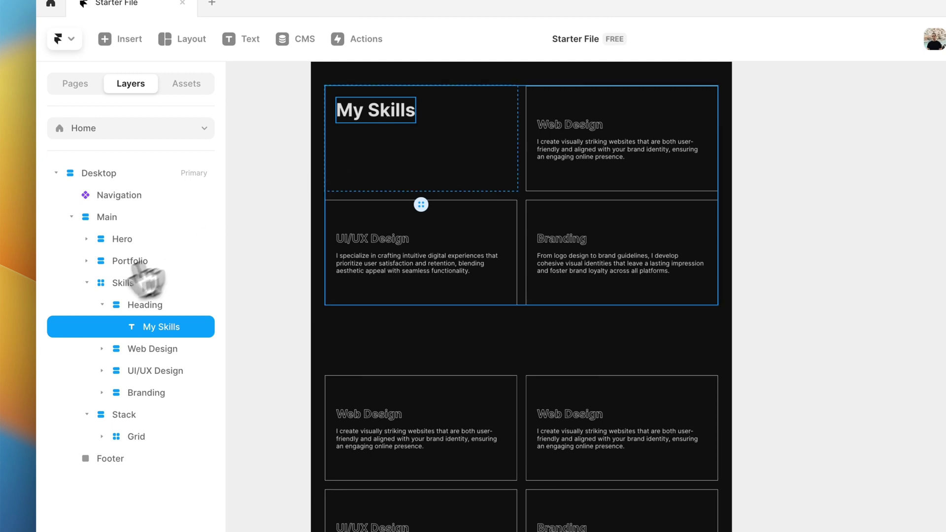
left_click(87, 279)
left_click_drag(88, 288, 147, 315)
left_click_drag(137, 347, 133, 316)
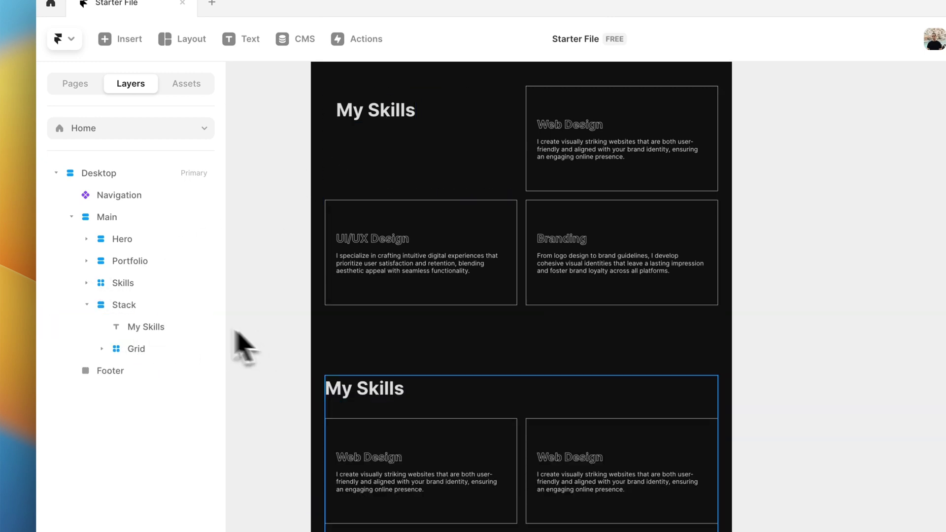
Rename the new Stack layer as Process and change its heading text to My Process.
left_click(153, 311)
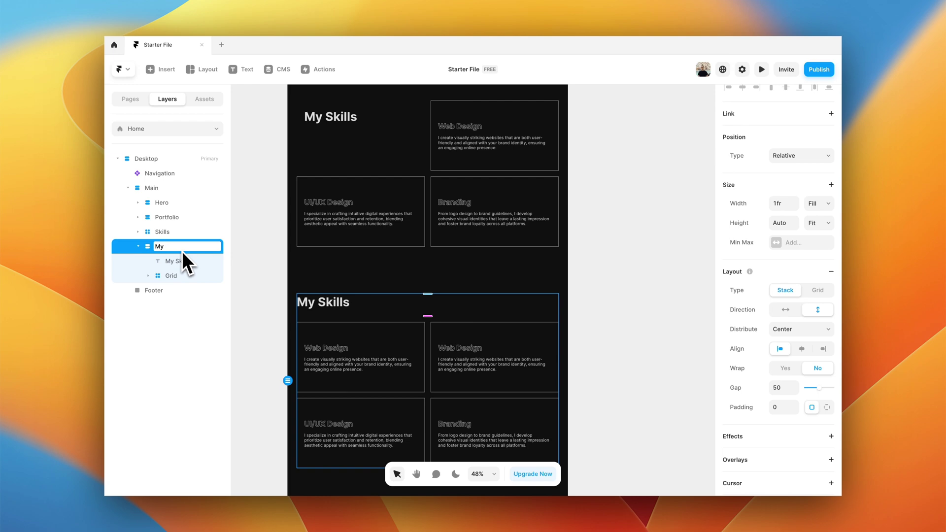
type("ss")
key("Return")
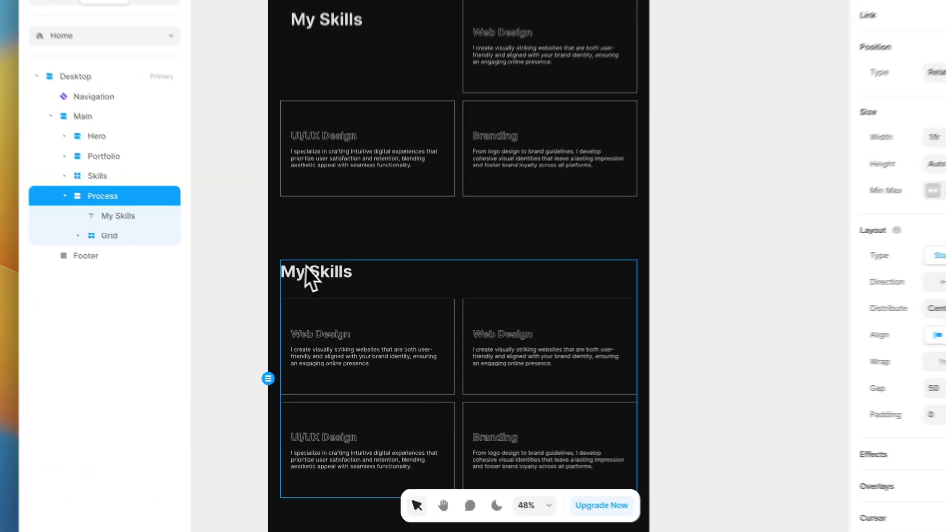
left_click(246, 298)
left_click(336, 269)
type("Pr")
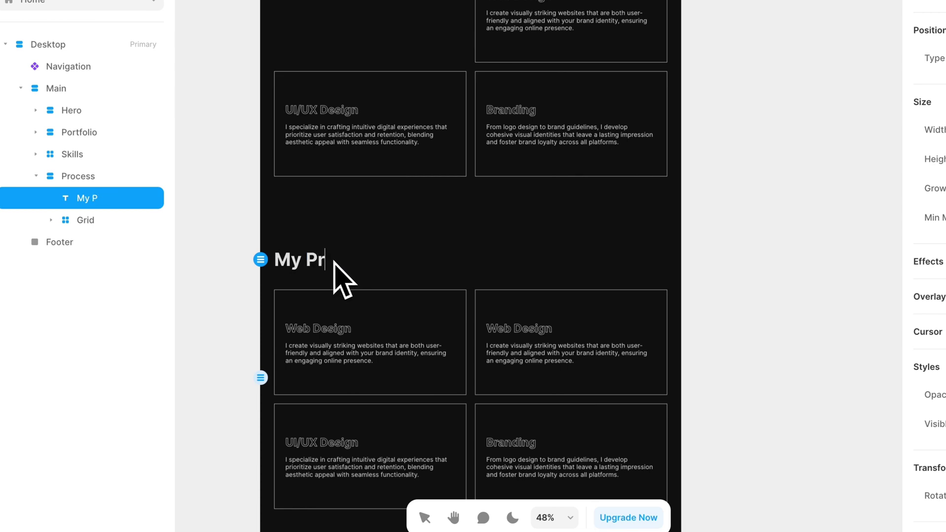
left_click(209, 333)
Set the Process section's card grid to 3 columns.
scroll(238, 337, "down", 2)
left_click(452, 359)
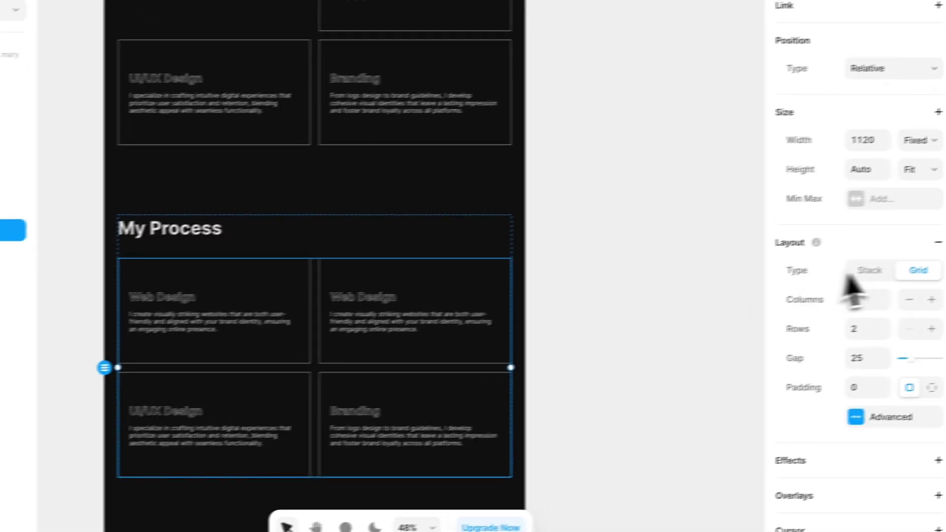
left_click(880, 307)
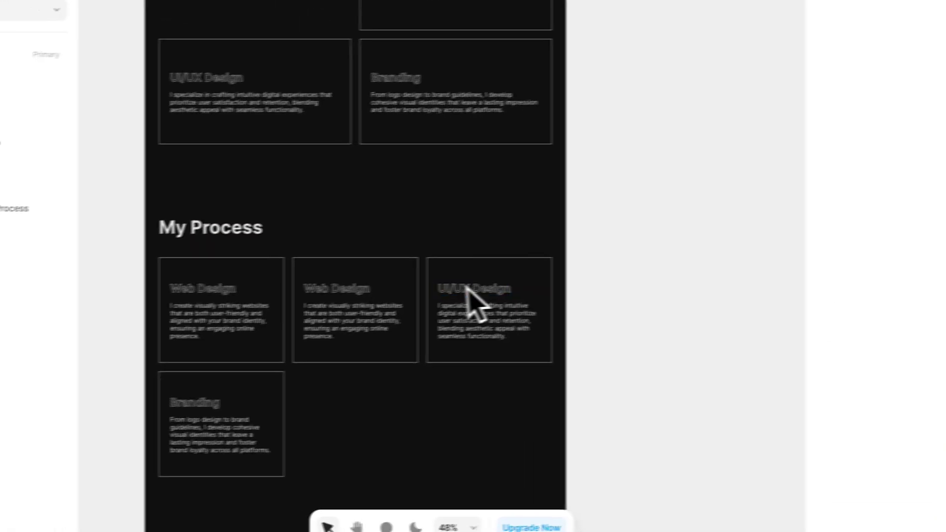
Make the Branding card in the My Process grid span 3 columns.
scroll(321, 350, "down", 1)
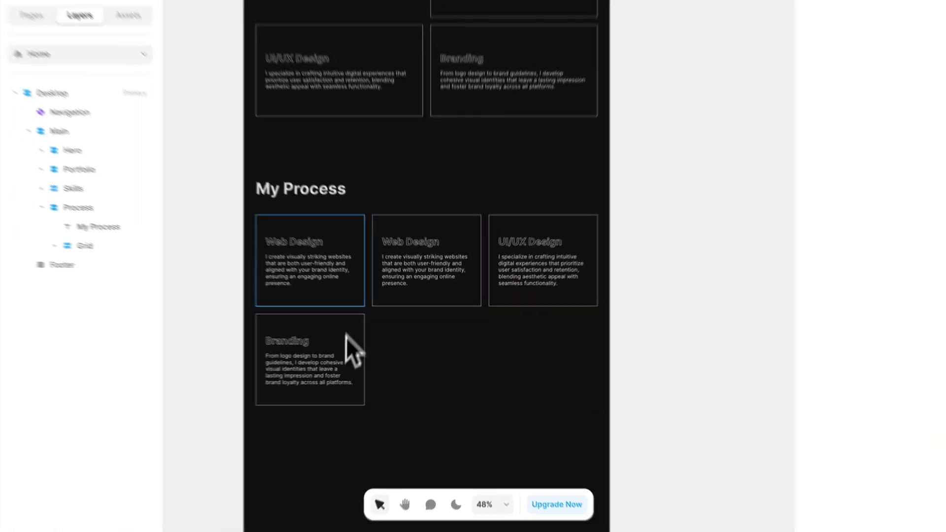
scroll(336, 305, "up", 3)
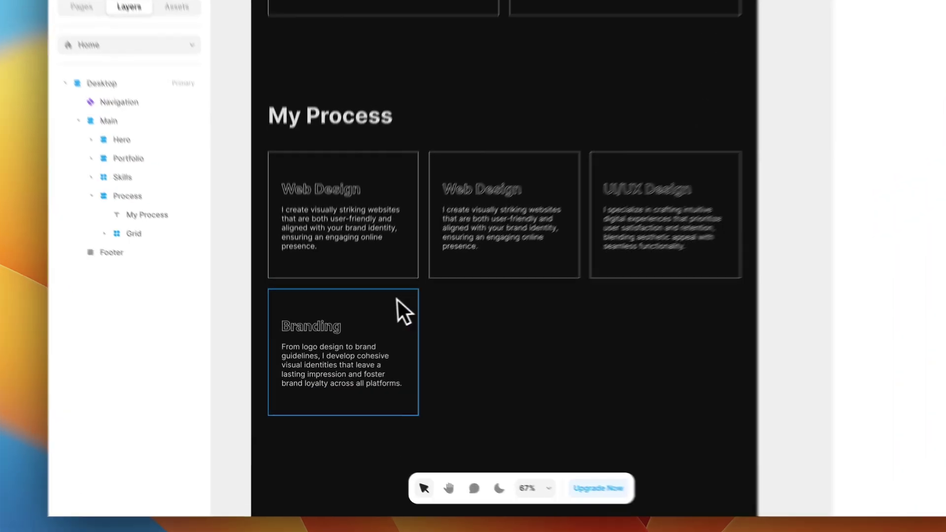
left_click(373, 335)
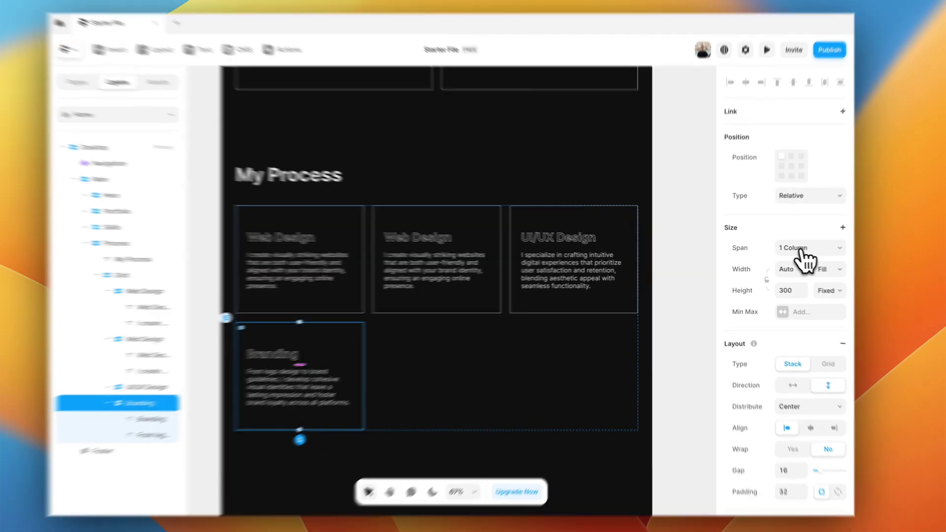
left_click(790, 257)
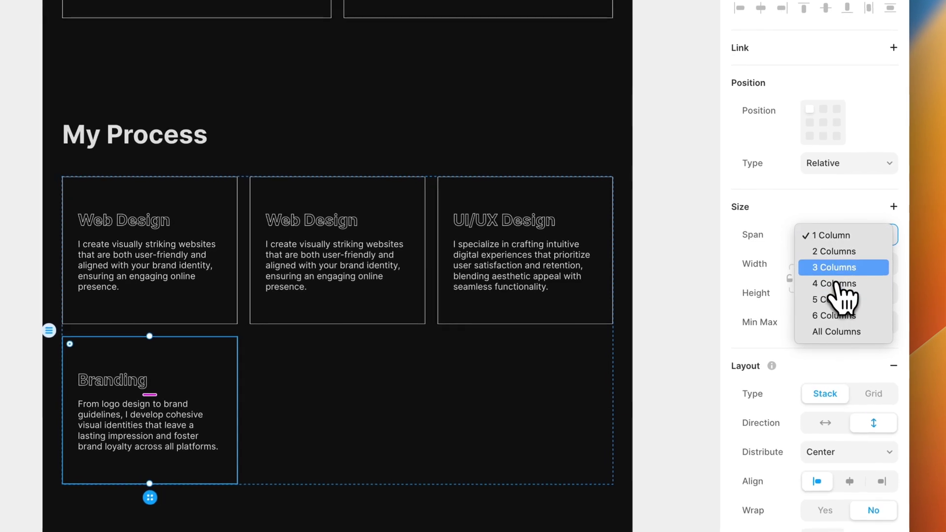
left_click(793, 272)
left_click(706, 307)
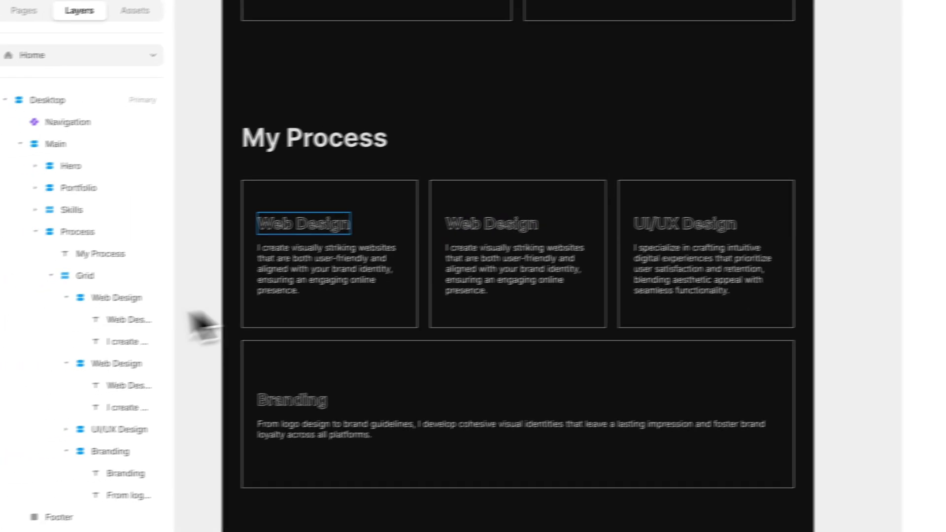
Collapse the expanded card layers inside the Process section's Grid.
left_click(65, 297)
left_click(65, 319)
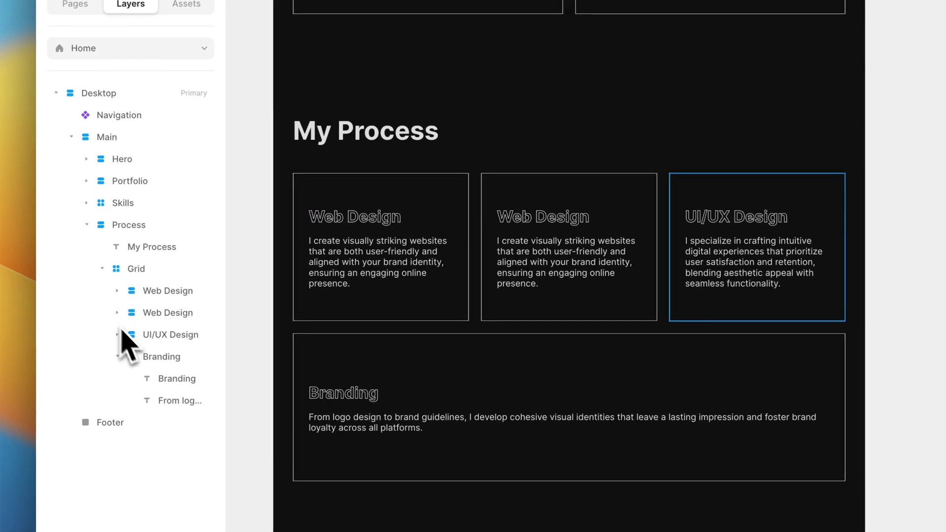
left_click(65, 363)
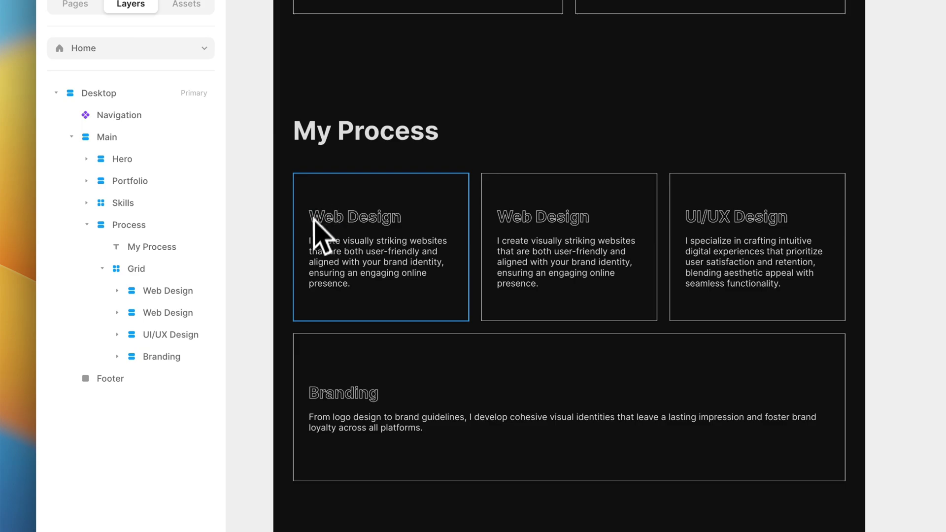
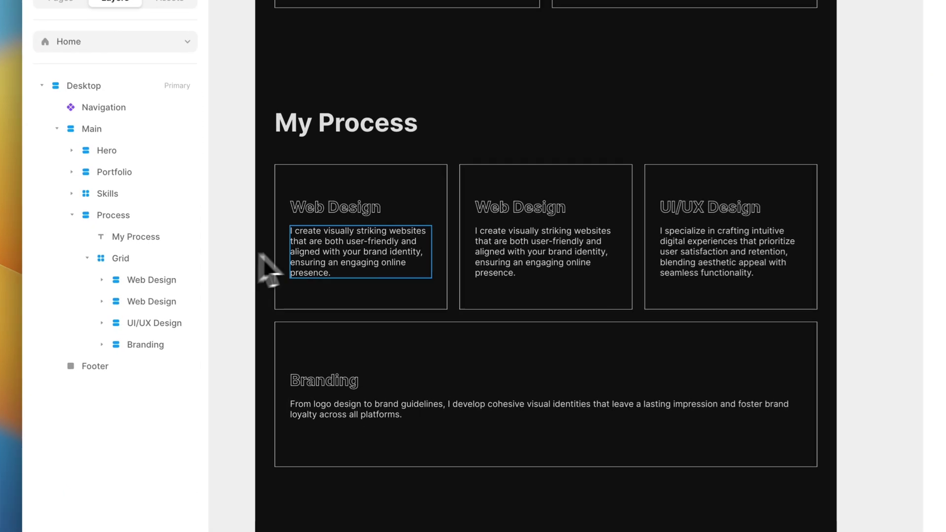
Wrap the first Web Design card's title and description in a Stack with width set to Fill and height to Fit Content.
left_click(372, 261)
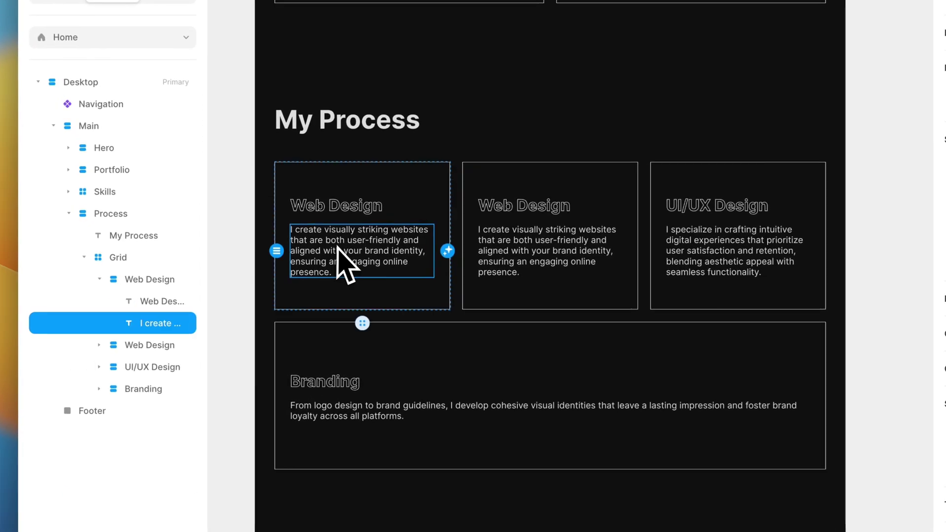
left_click(162, 305, "shift")
key("super+Return")
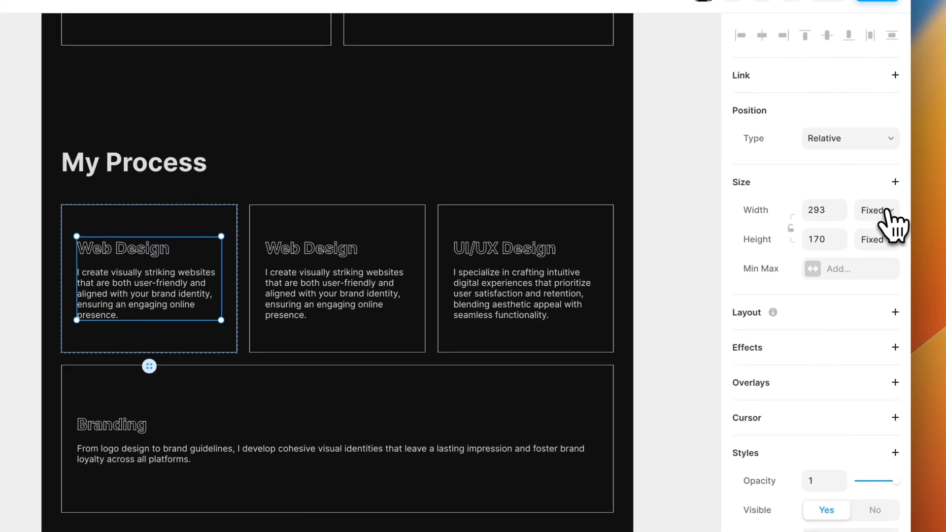
left_click(885, 212)
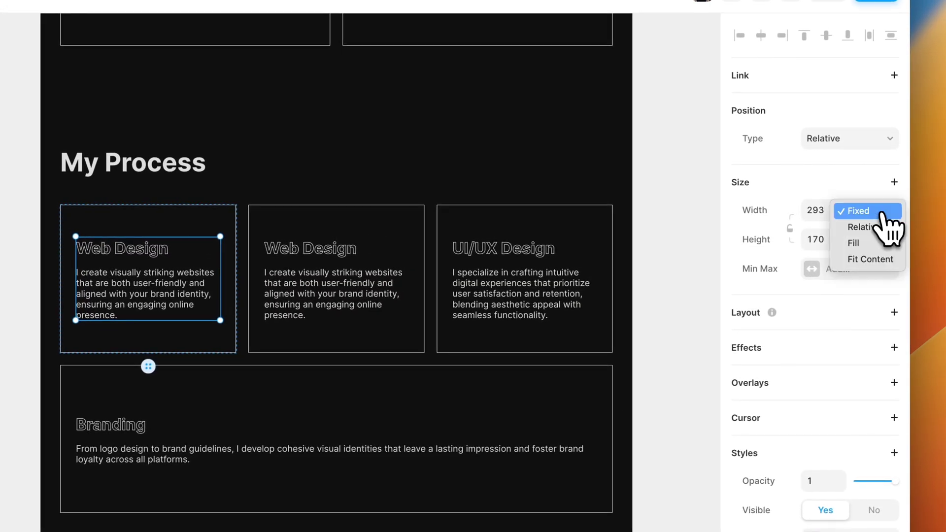
left_click(872, 243)
left_click(876, 240)
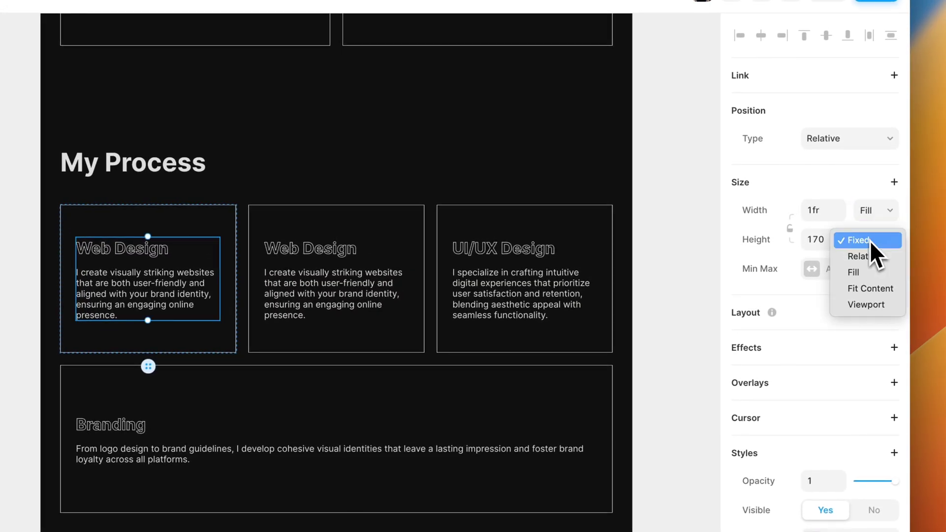
left_click(869, 288)
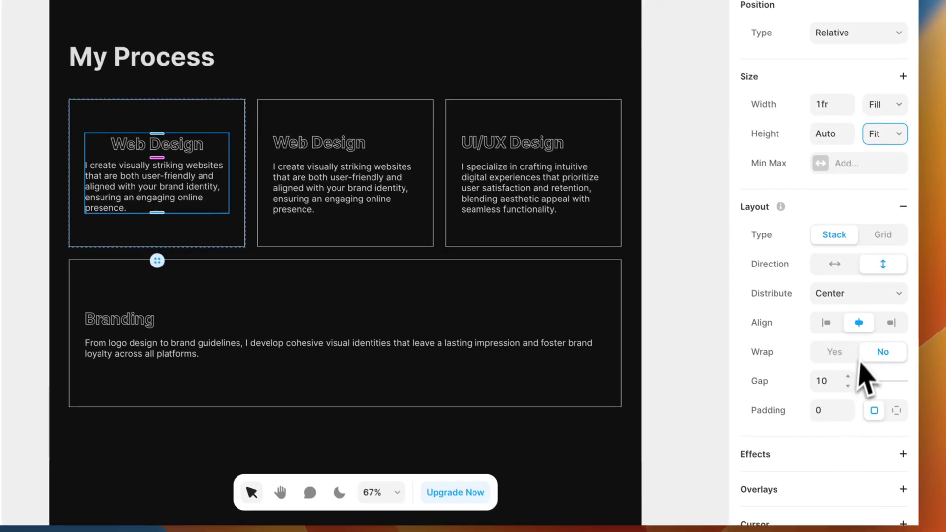
Set the title-and-description Stack's gap to 8 and align its contents to the left.
left_click(838, 385)
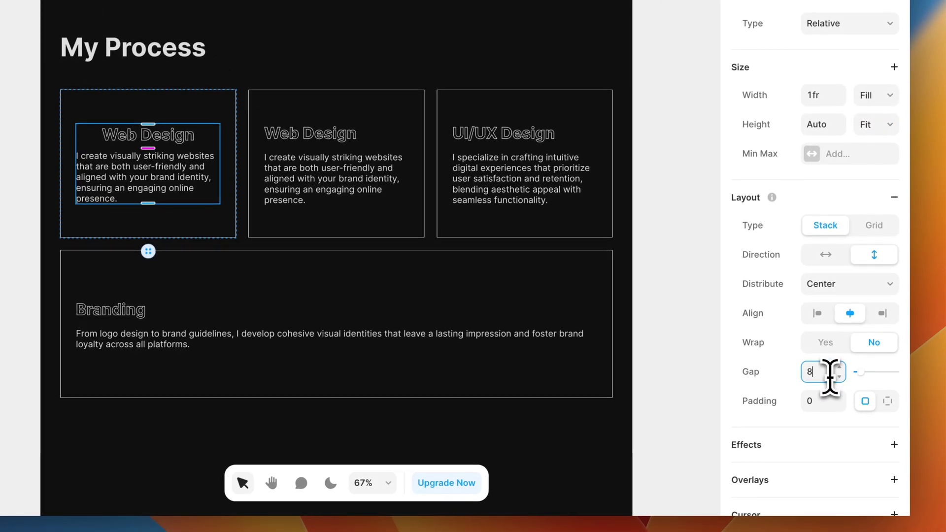
key("Return")
left_click(816, 312)
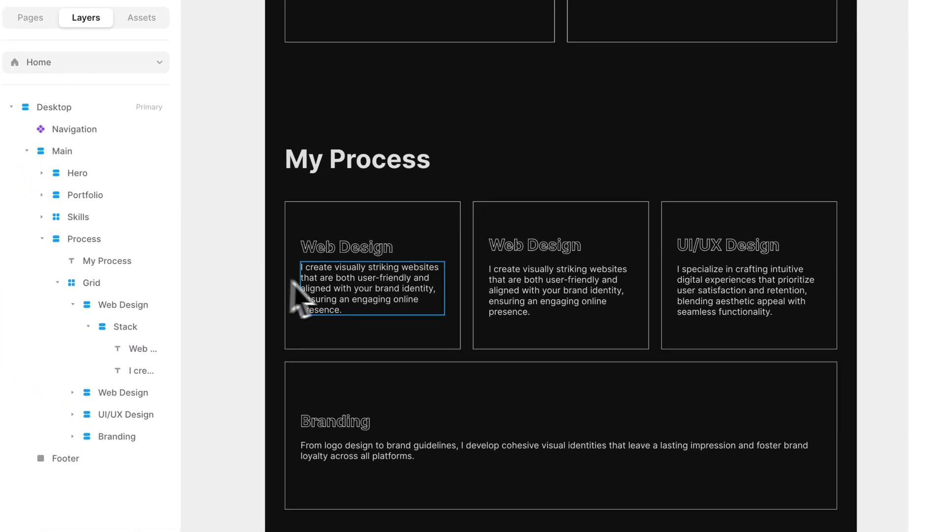
Remove the stroke from the first card's Web Design title and set its text colour to White.
left_click(339, 252)
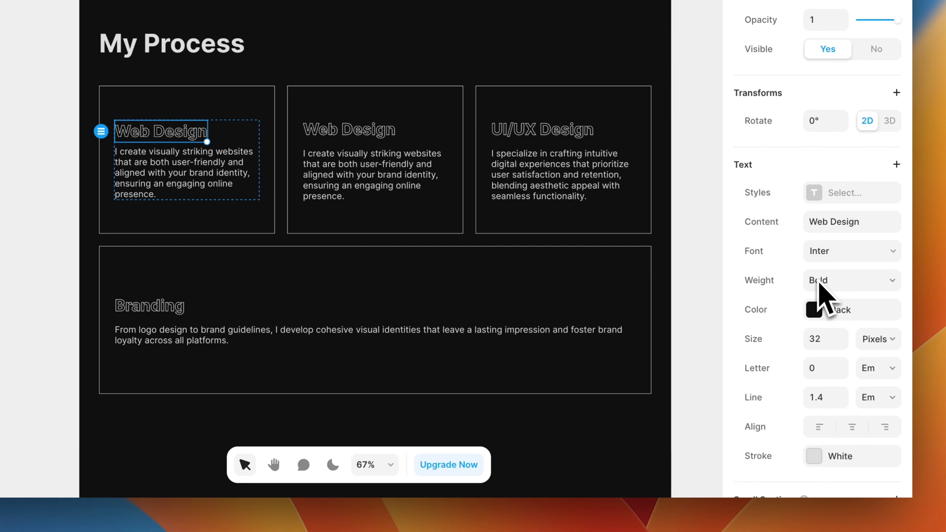
scroll(819, 291, "down", 1)
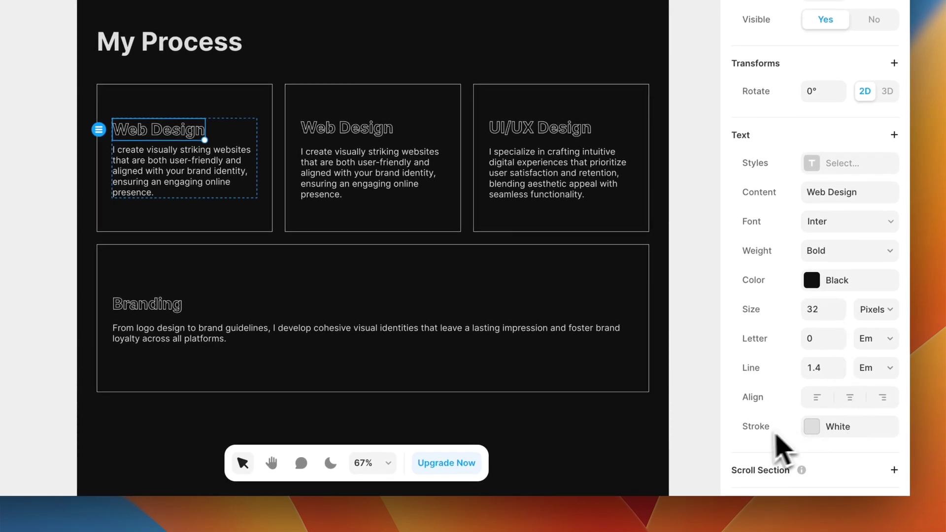
right_click(758, 427)
left_click(783, 477)
left_click(818, 280)
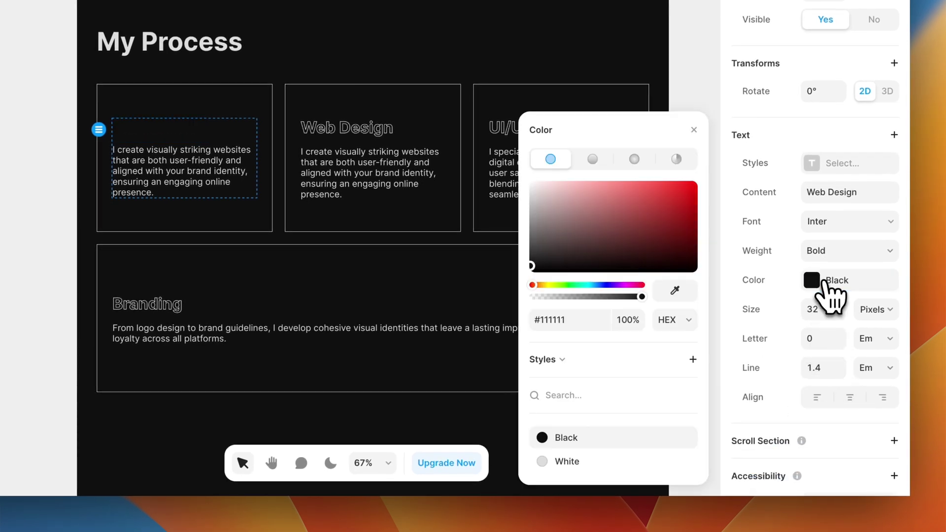
left_click(566, 461)
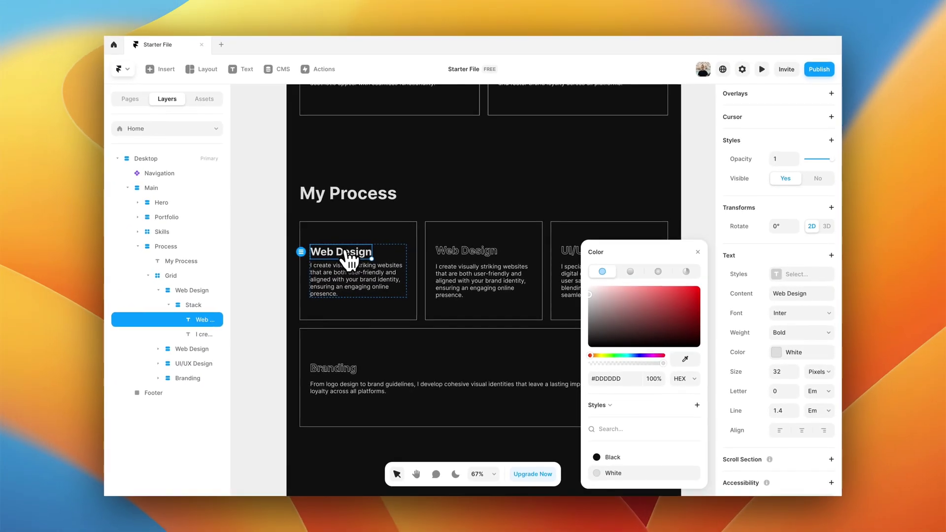
Apply the Heading 4 text style to the first card's Web Design title.
scroll(345, 271, "up", 1)
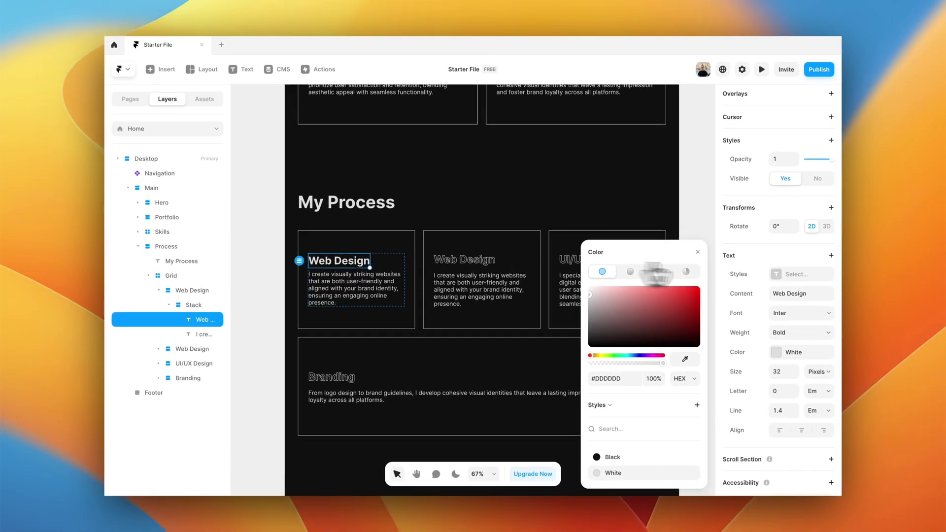
left_click(788, 273)
left_click(617, 409)
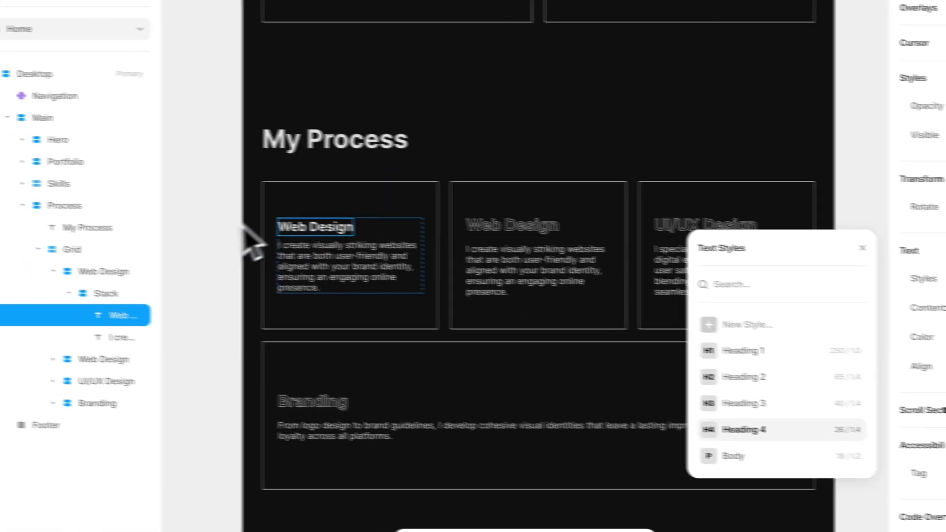
left_click(76, 237)
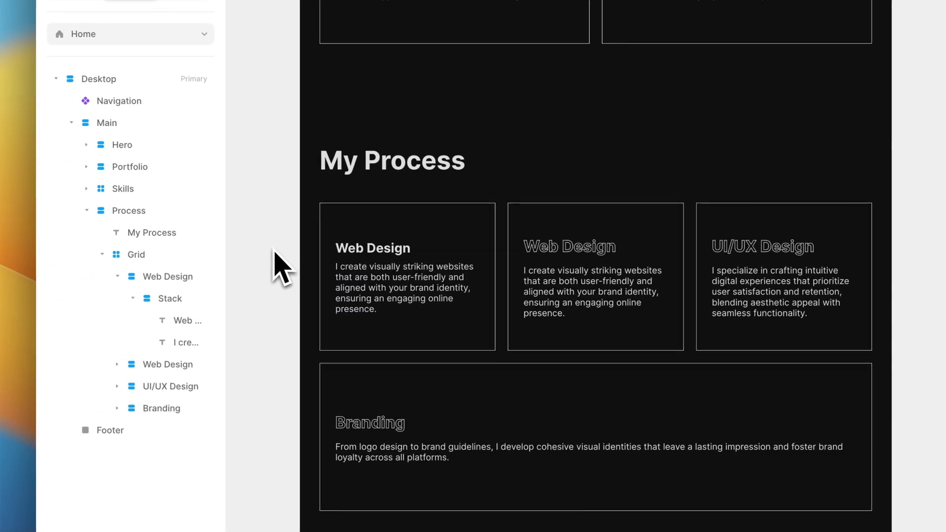
Duplicate the first card's Web Design title and move the copy out of the inner Stack, directly above it.
left_click(133, 299)
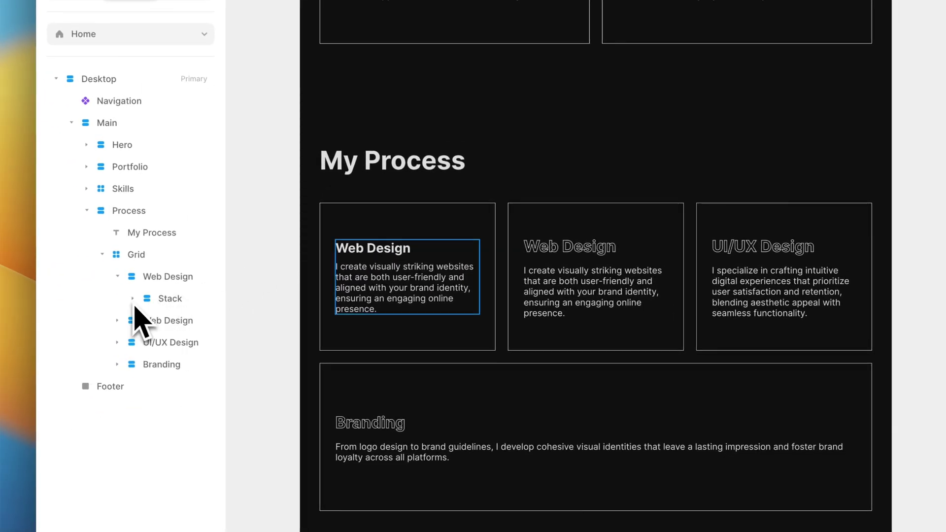
left_click(359, 244)
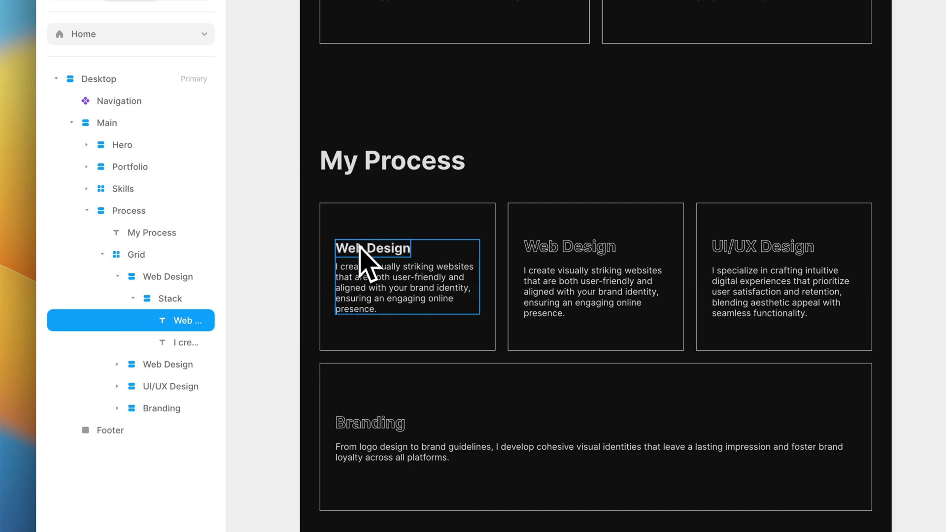
key("super+d")
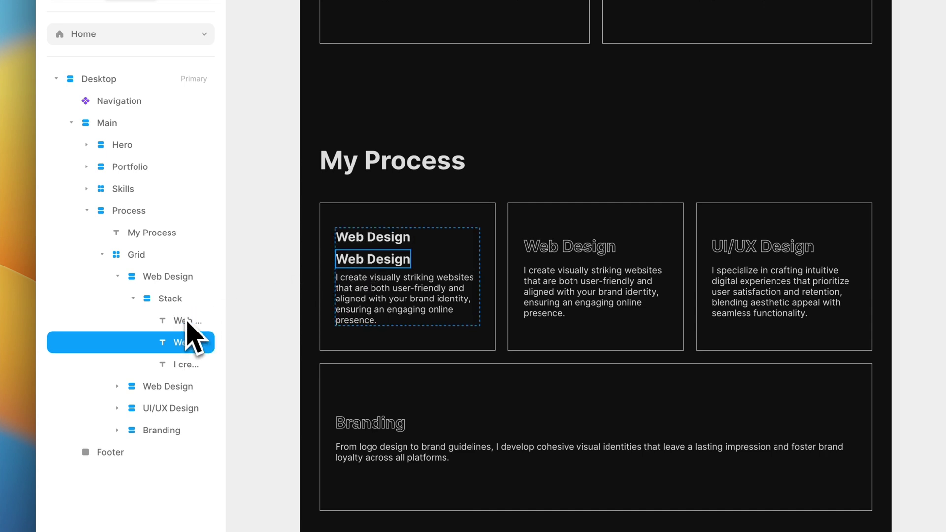
left_click_drag(175, 332, 178, 300)
left_click(133, 320)
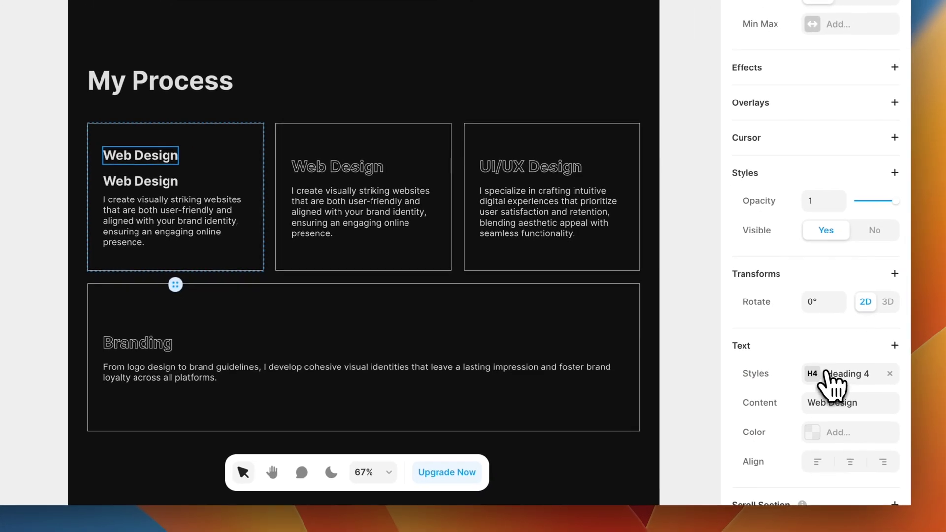
Apply the Heading 3 text style to the duplicated title and detach the style from it.
left_click(827, 374)
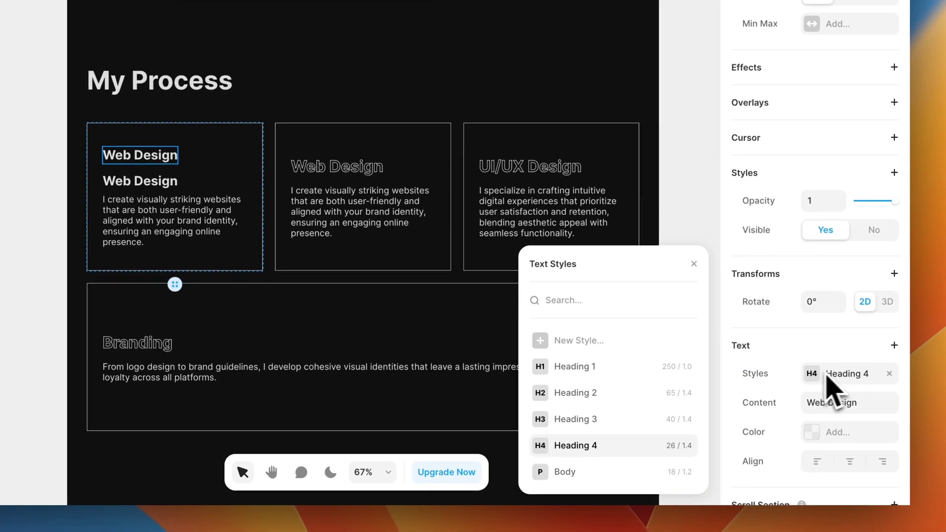
left_click(625, 422)
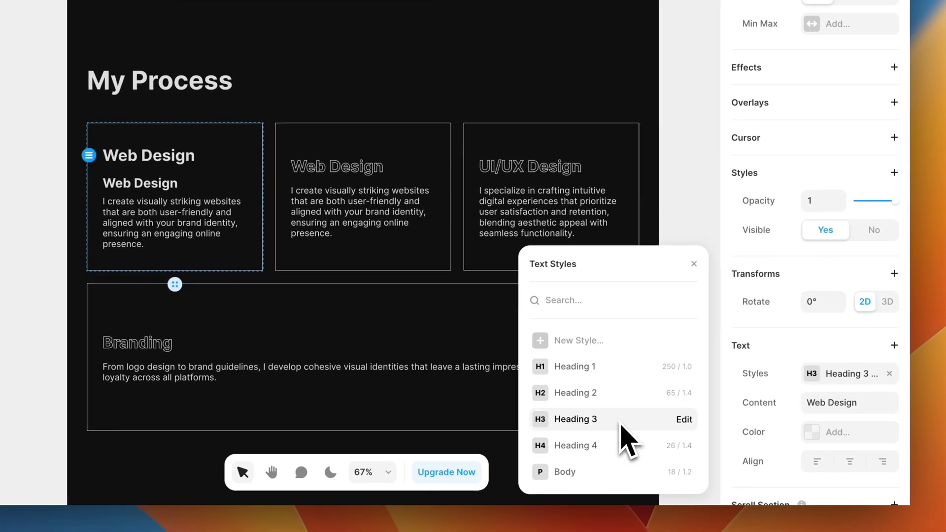
left_click(892, 370)
Set the upper Web Design title's text colour to Black.
scroll(897, 390, "down", 2)
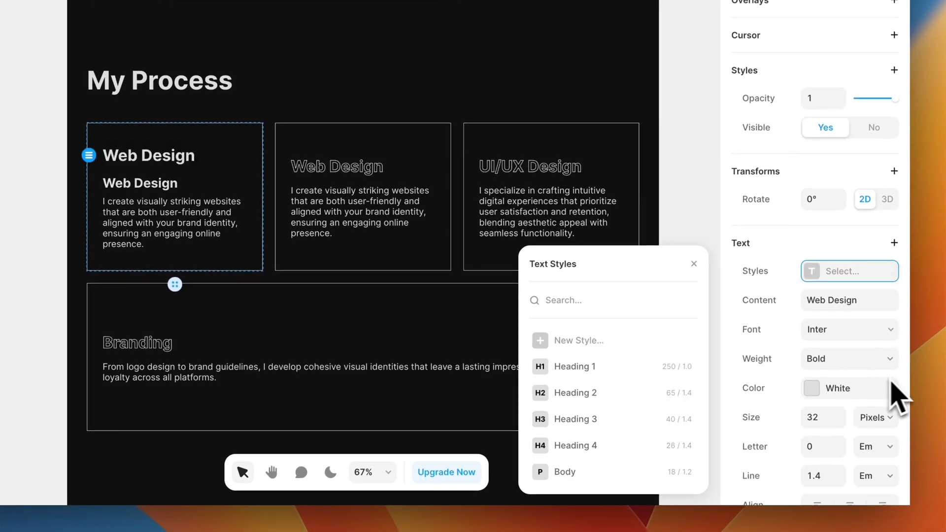
left_click(810, 389)
left_click(602, 448)
scroll(827, 423, "down", 1)
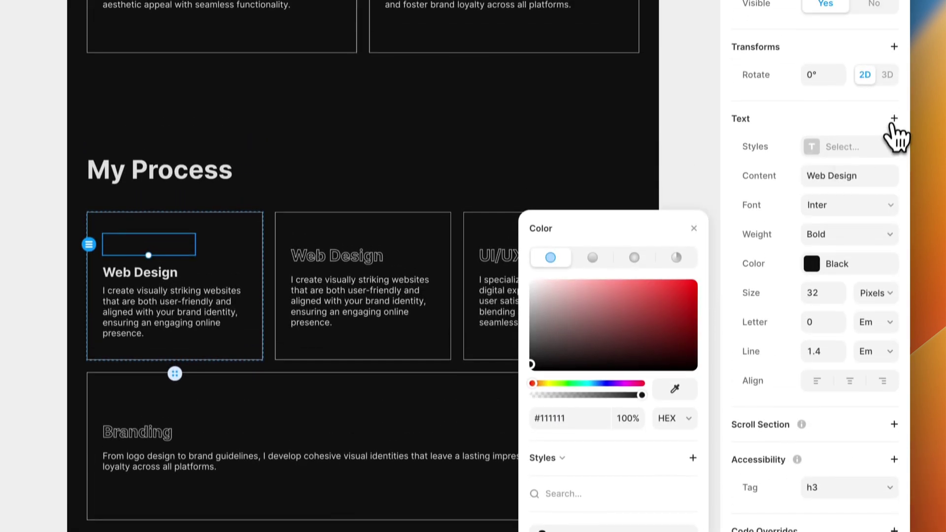
Add a light-coloured text stroke to the first card's upper Web Design title.
left_click(894, 29)
left_click(861, 166)
left_click(620, 466)
left_click(587, 462)
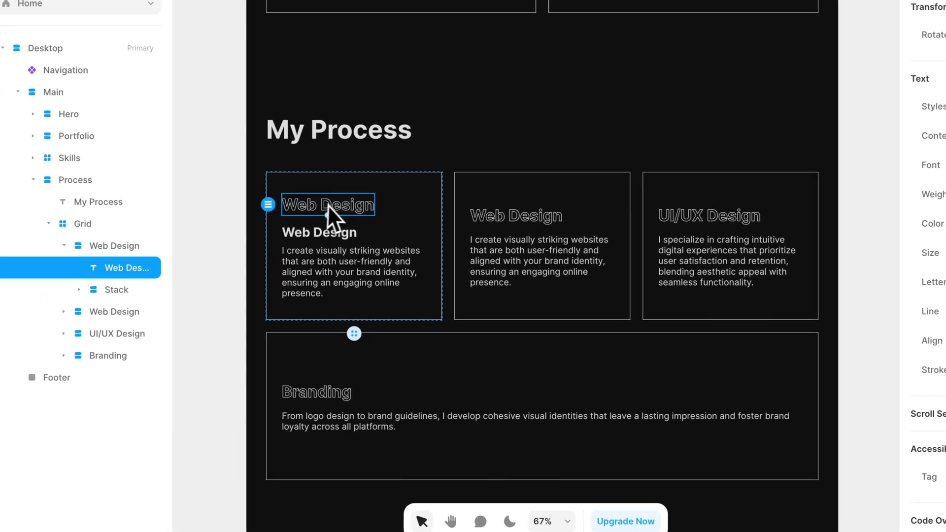
Change the first card's outlined title to 01 and set the card's distribution to Space Between.
double_click(327, 205)
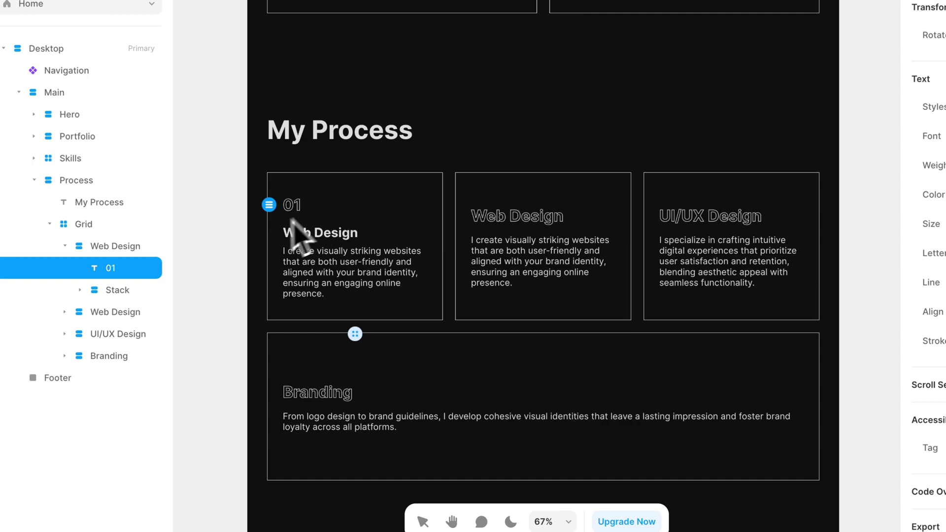
key("Escape")
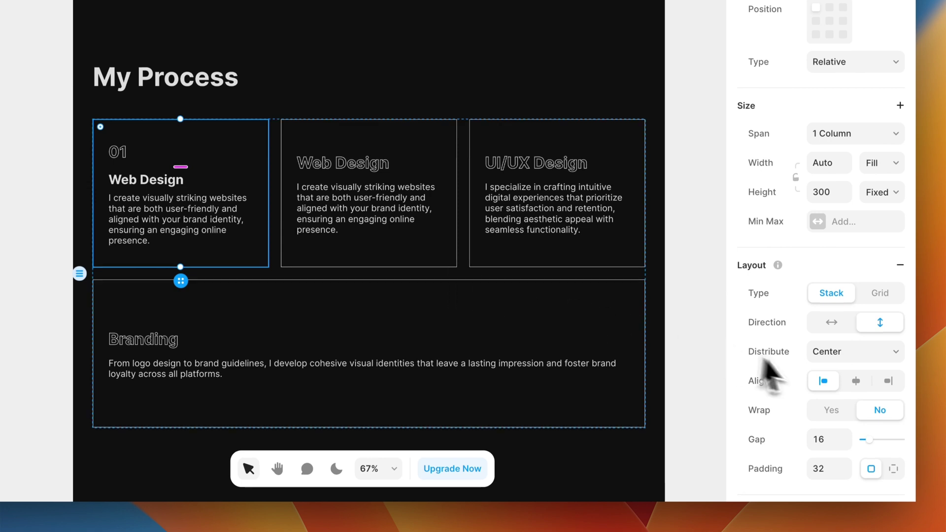
left_click(833, 352)
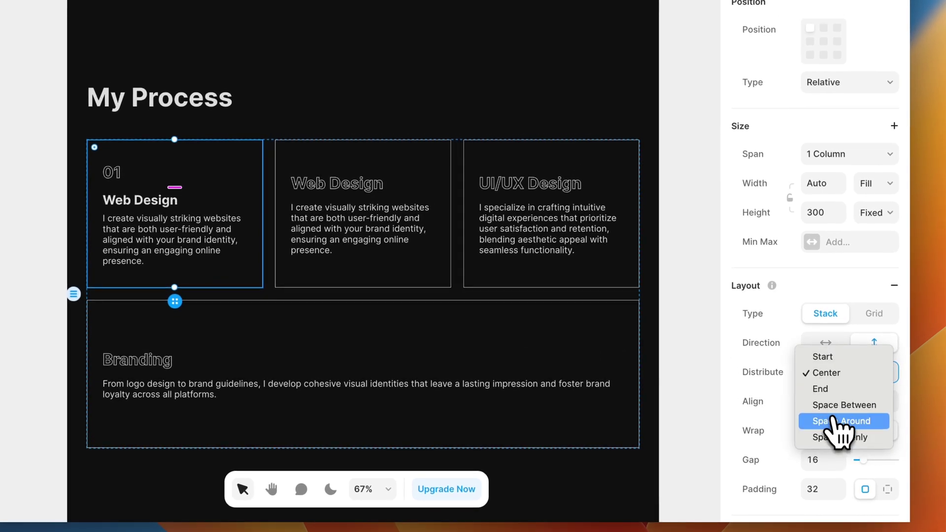
left_click(833, 408)
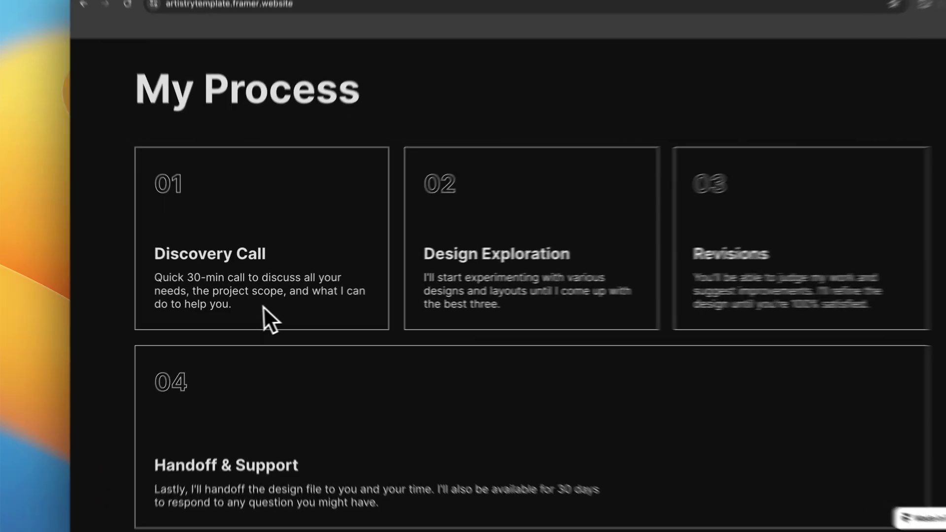
Replace the first card's description with the reference text "Quick 30-min call to discuss all your needs, the project scope, and what I can do to help you.".
left_click_drag(262, 306, 154, 278)
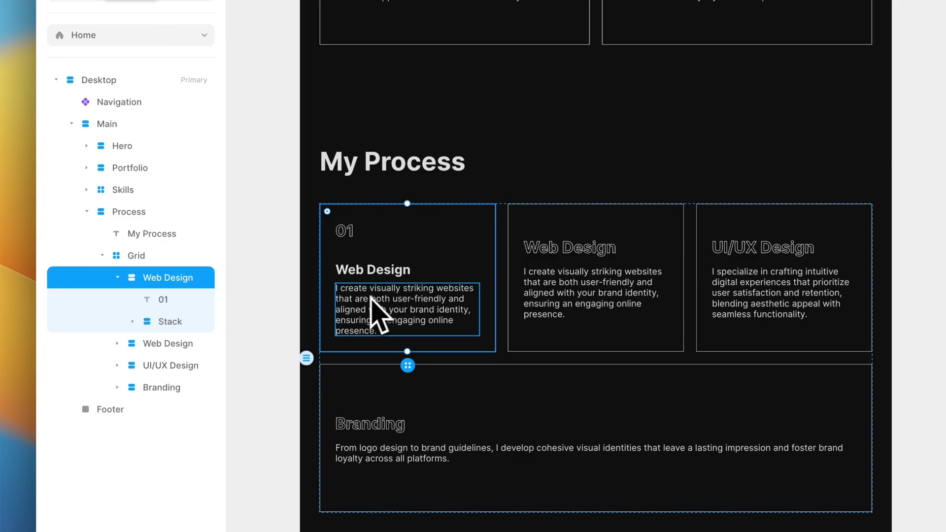
double_click(432, 301)
key("super+a")
type("Quick 30-min call to discuss all your needs, project scope, and what I can do to help you.")
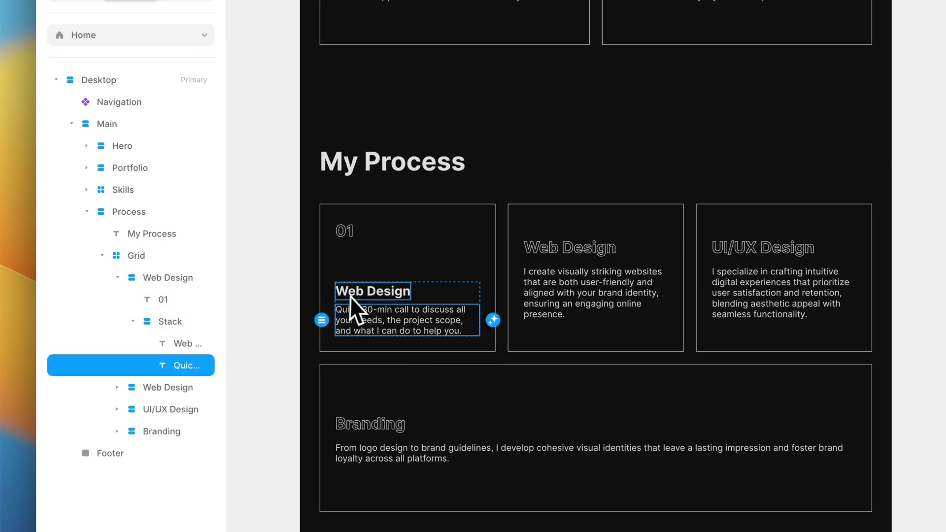
Change the first card's lower Web Design title to Discovery Call.
double_click(350, 292)
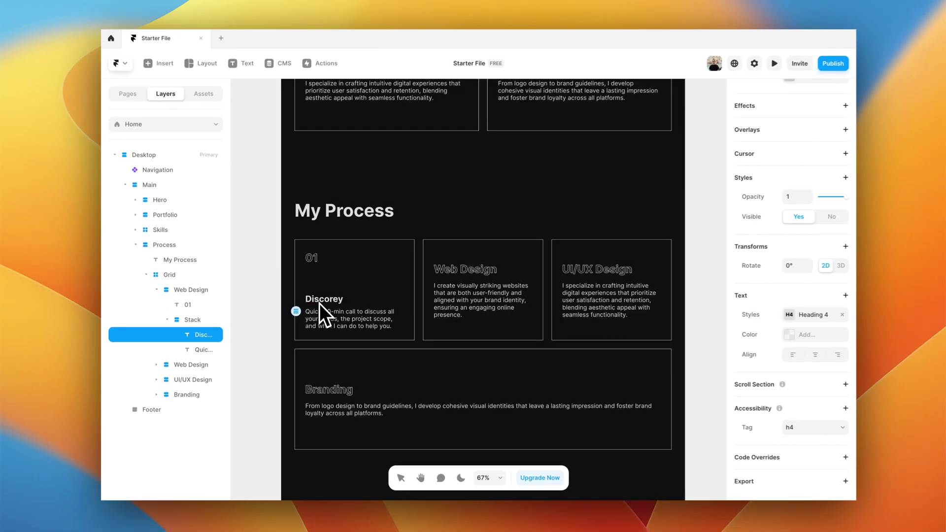
key("BackSpace")
key("BackSpace")
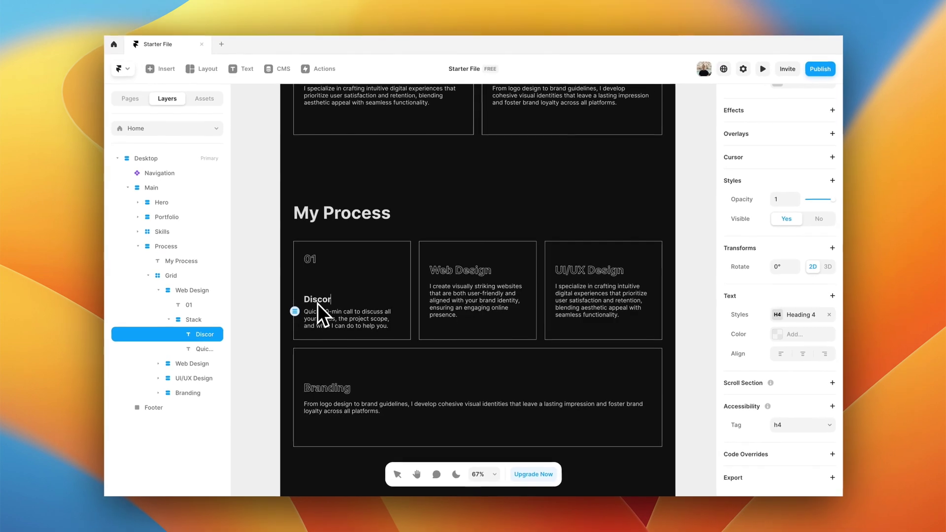
type("very Call")
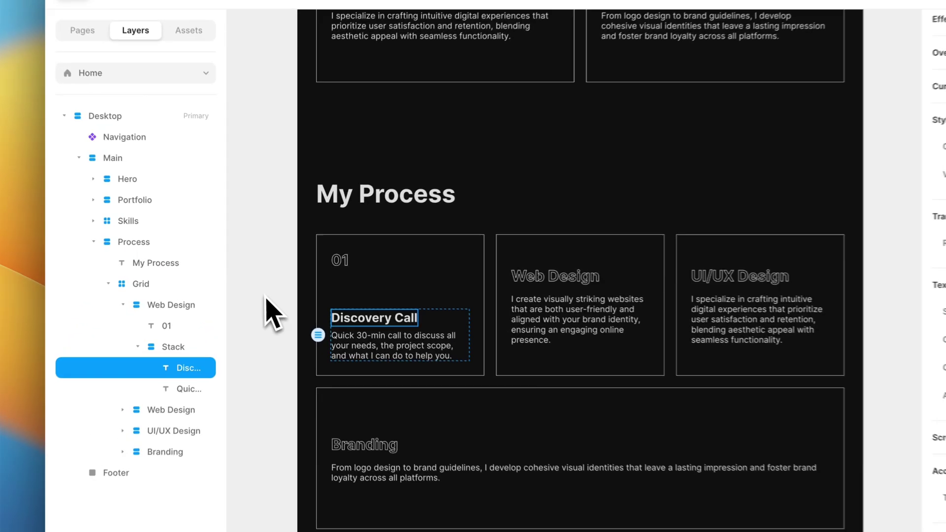
left_click(261, 293)
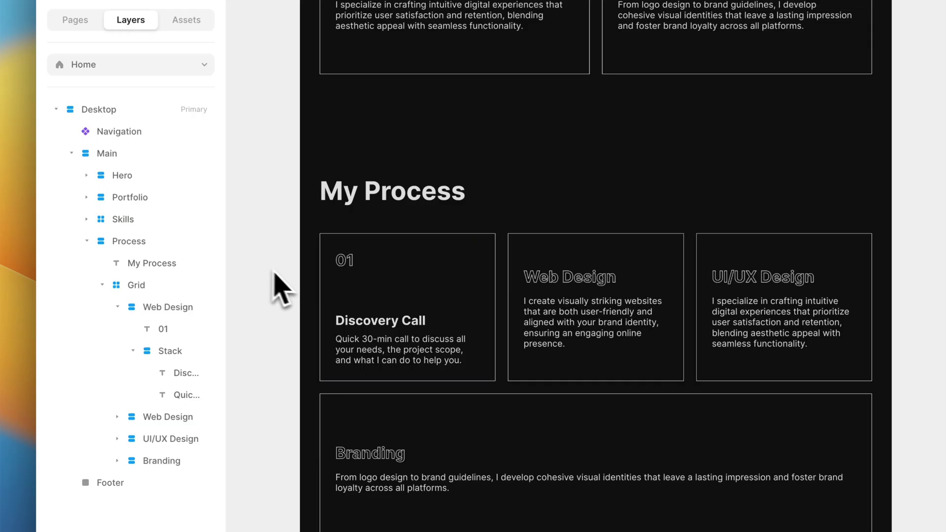
Collapse the first card's layer in the Process grid and rename it 01.
left_click(118, 307)
left_click(144, 306)
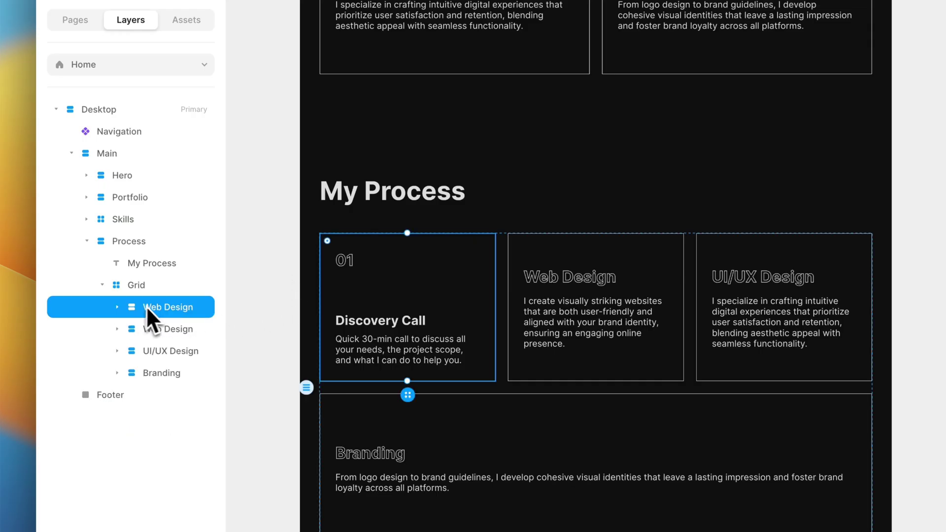
left_click(264, 334)
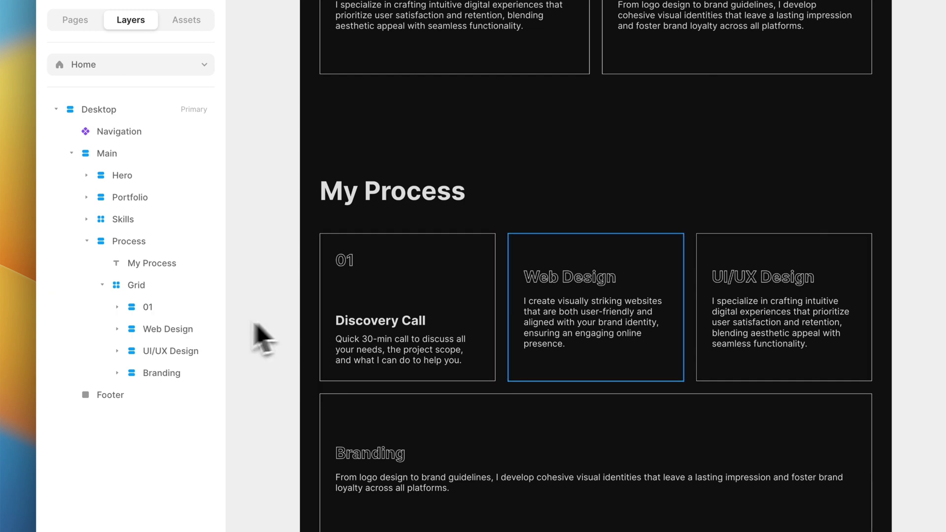
Delete the Web Design, UI/UX Design and Branding cards that follow card 01 in the Process grid.
left_click(182, 331)
left_click(166, 375, "shift")
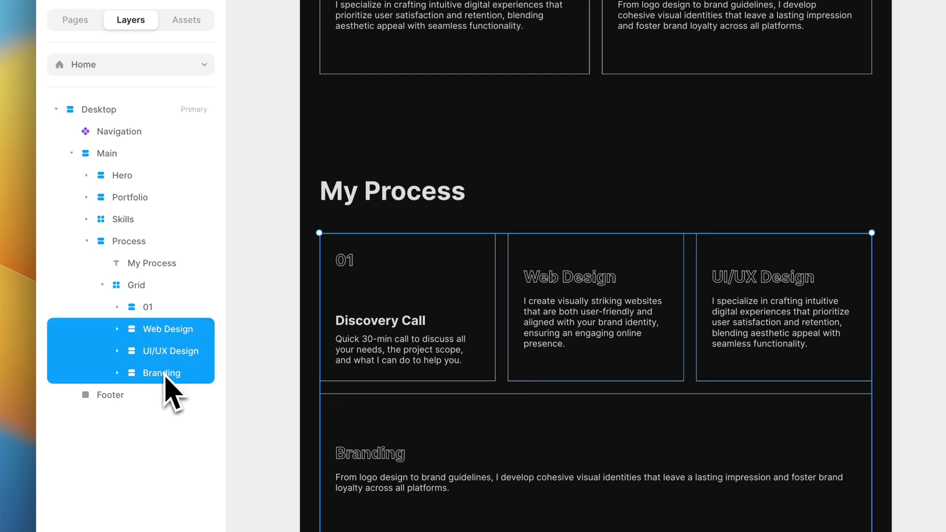
key("Delete")
Duplicate the 01 card three times inside the Process grid.
left_click(154, 313)
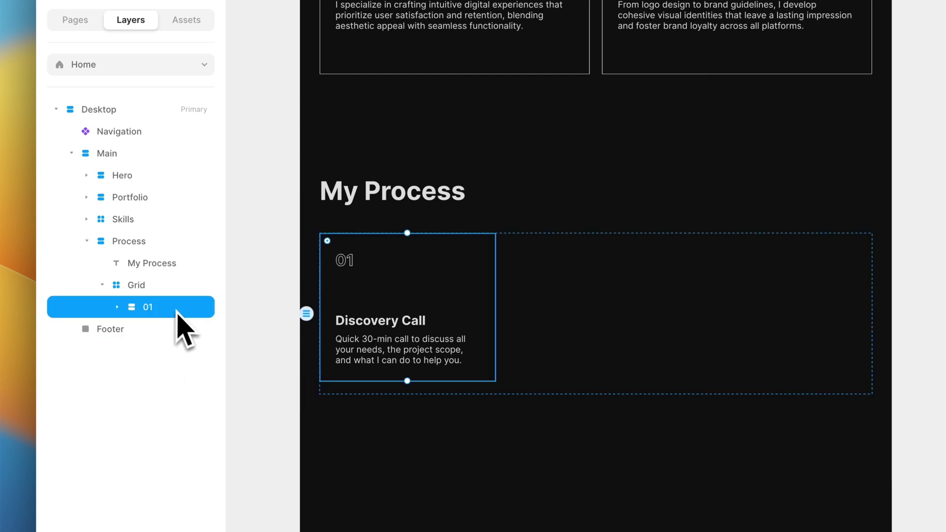
key("super+d")
key("super+d")
key("super+d")
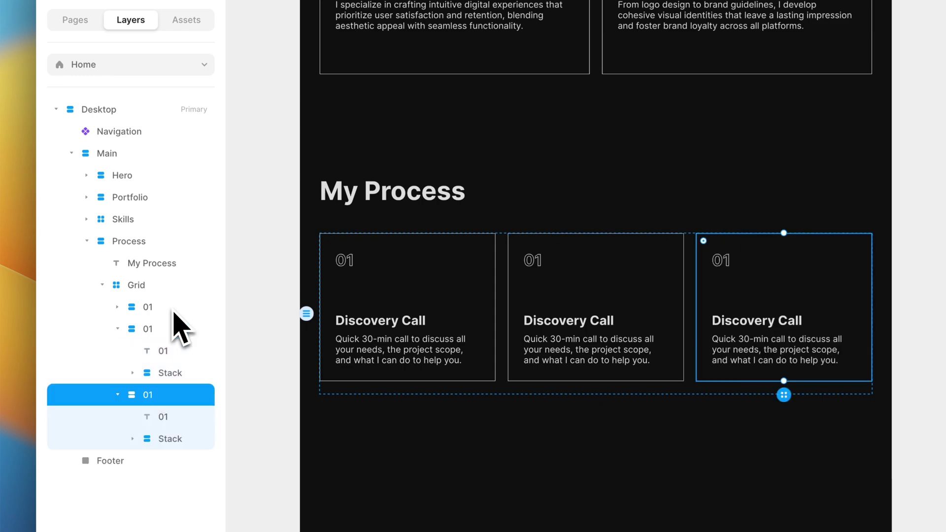
Change the outlined numbers on the three duplicated cards to 02, 03 and 04.
double_click(534, 262)
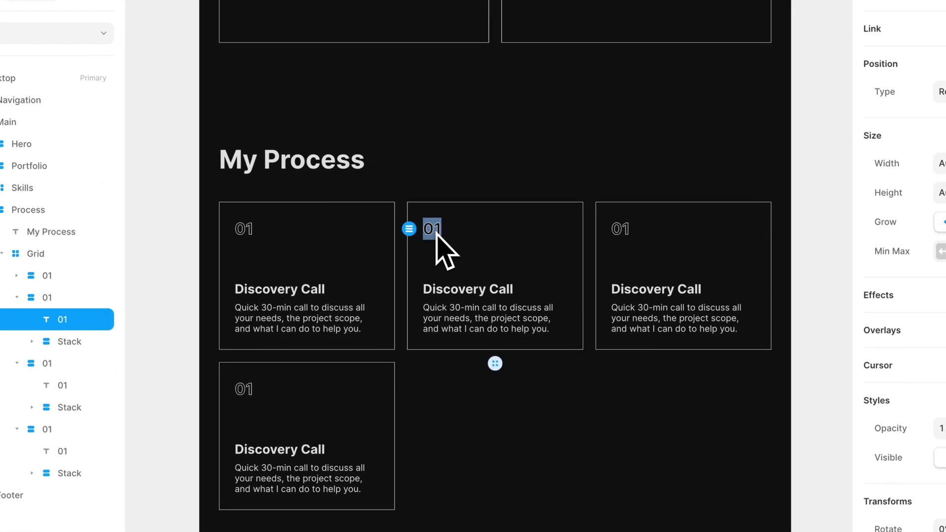
type("02")
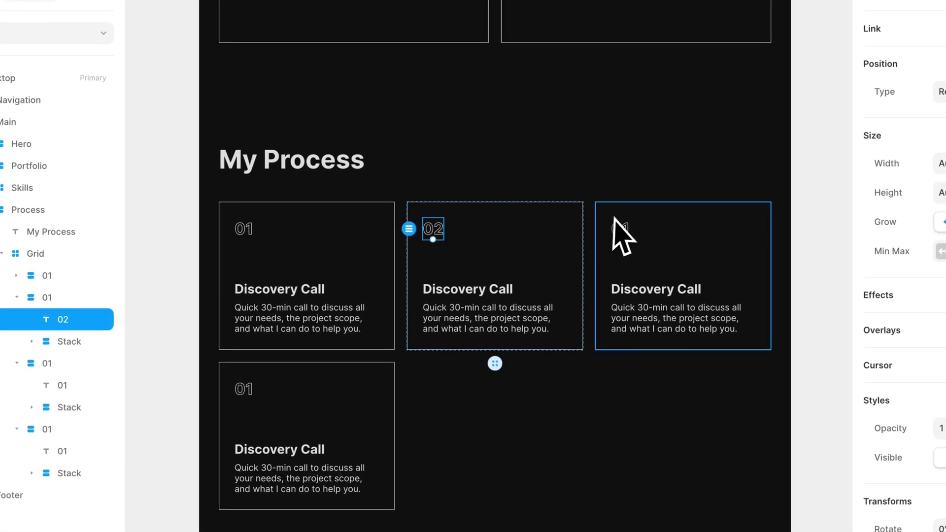
left_click(620, 228)
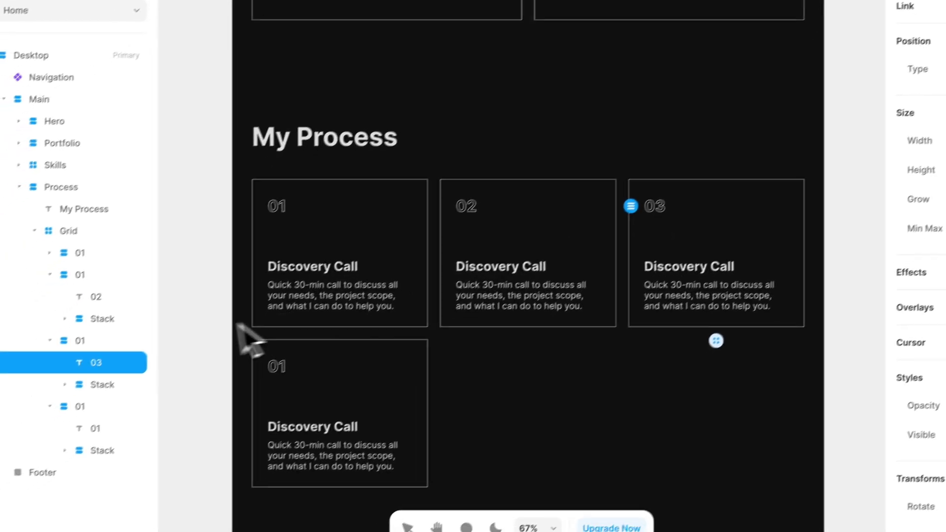
double_click(247, 384)
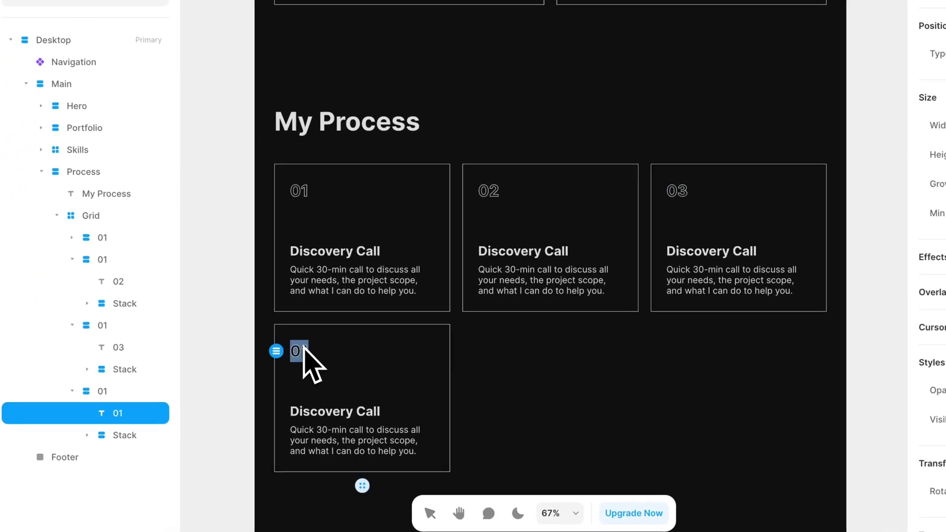
left_click(212, 400)
scroll(213, 401, "down", 2)
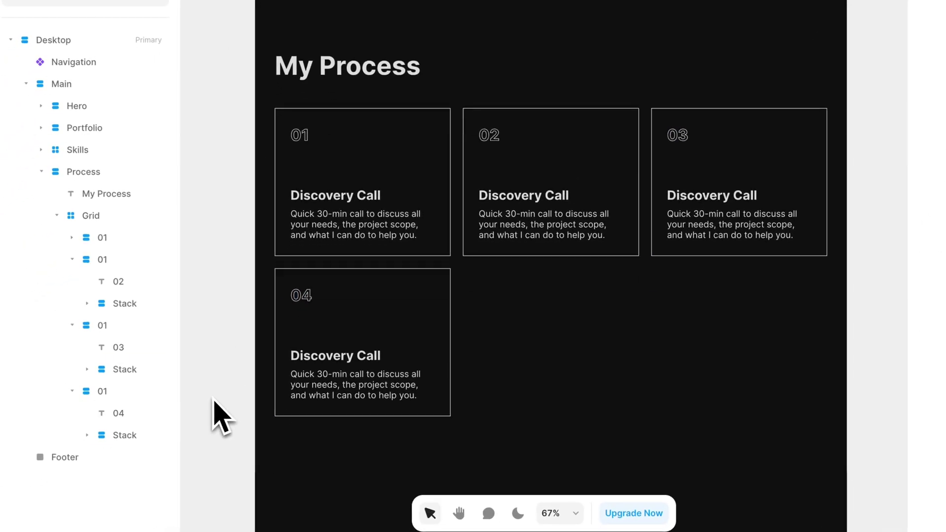
Set the 04 card's span so it stretches across the full width of the grid.
left_click(388, 332)
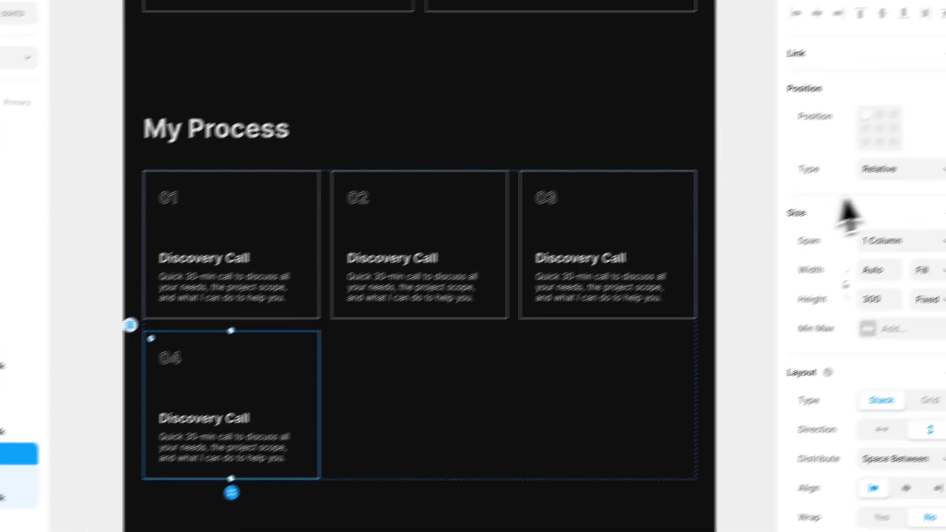
left_click(849, 267)
left_click(842, 300)
left_click(689, 273)
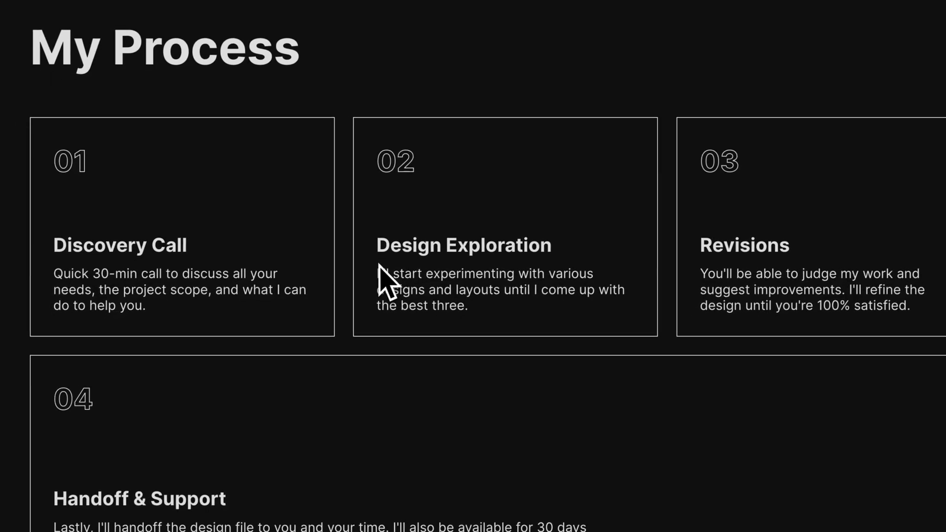
Copy the Design Exploration description from the reference site and paste it over the second card's description.
left_click_drag(380, 269, 515, 316)
key("ctrl+c")
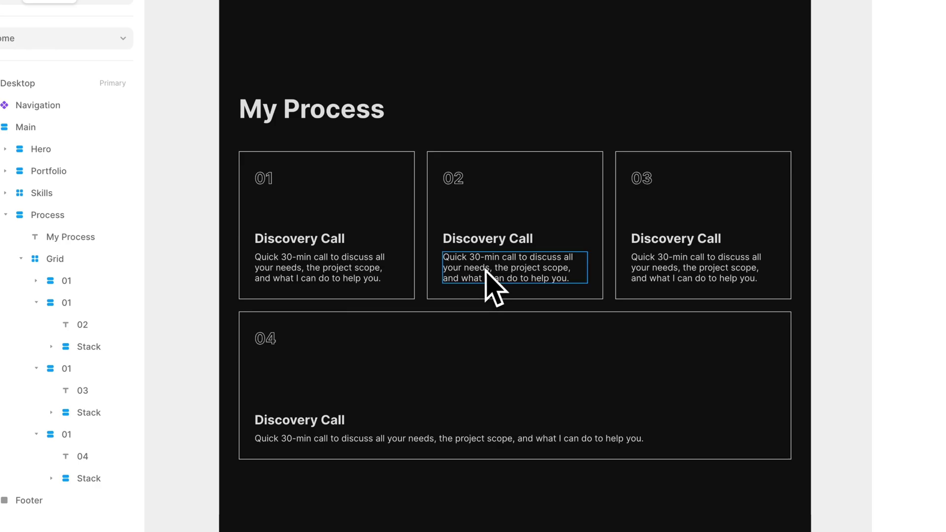
double_click(485, 271)
key("ctrl+a")
key("ctrl+v")
Change the second card's title to Design Exploration.
left_click(480, 239)
double_click(481, 240)
type("De")
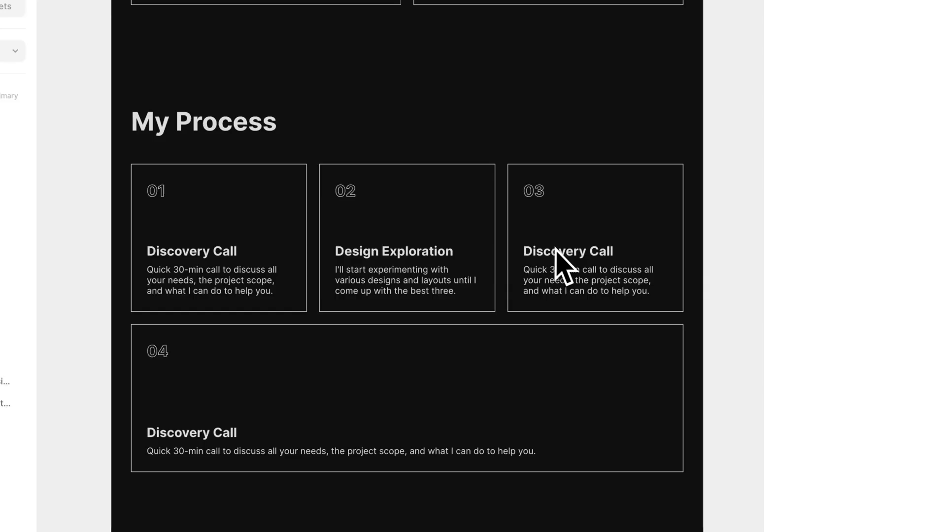
Change the third card's title to Revisions and replace its description with the Revisions text copied from the reference site.
left_click(555, 250)
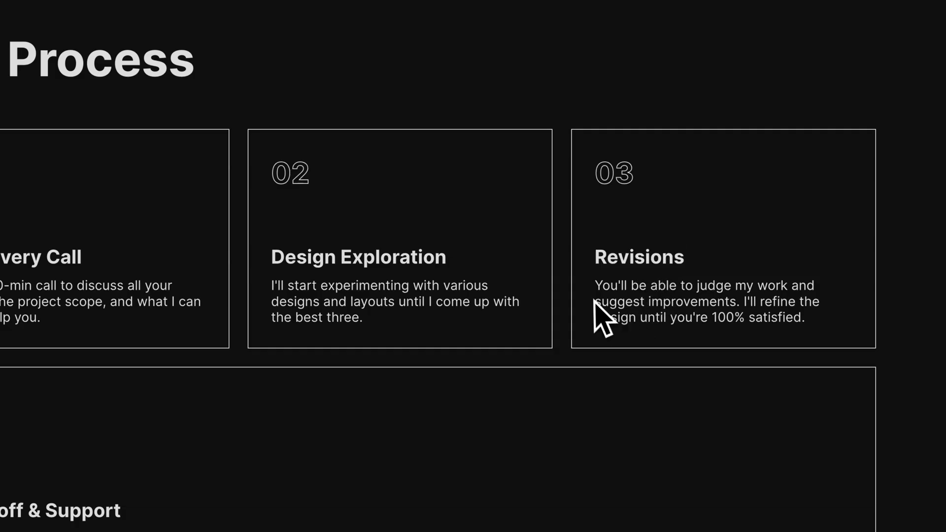
left_click_drag(595, 287, 813, 321)
key("super+c")
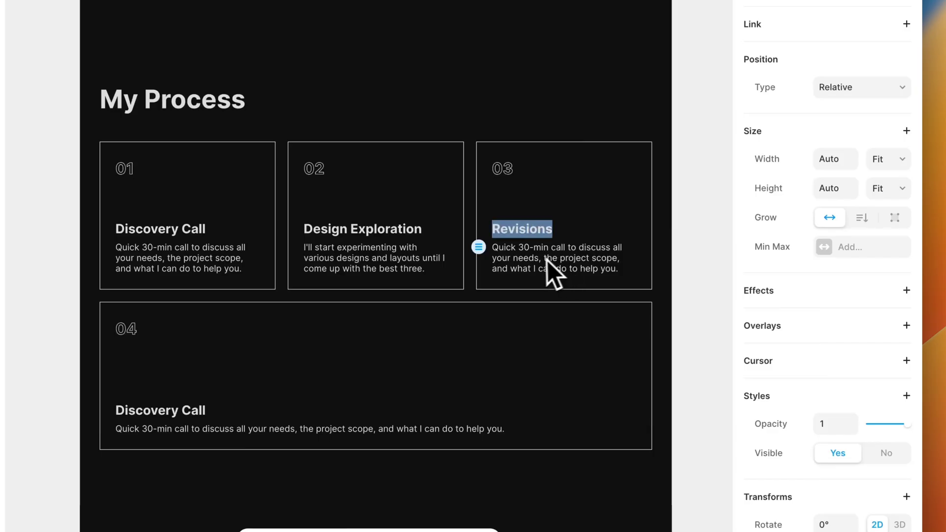
triple_click(553, 262)
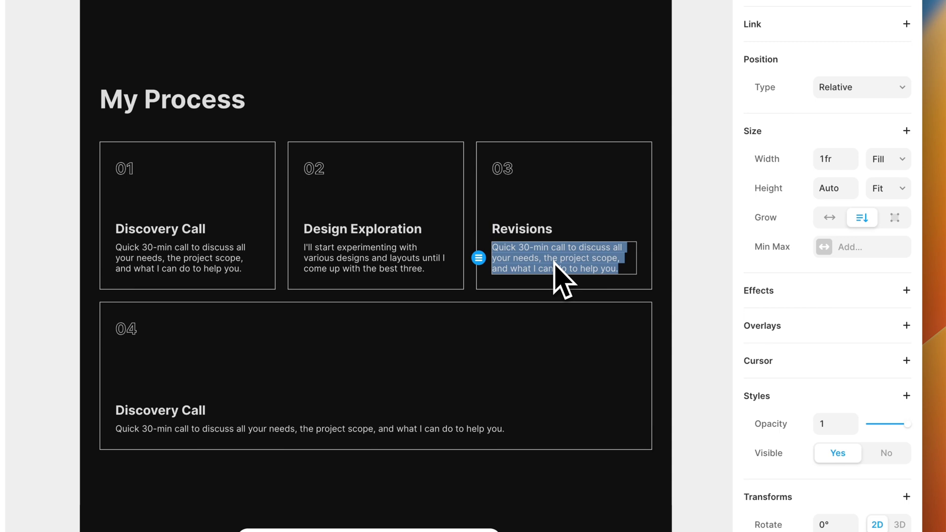
key("super+v")
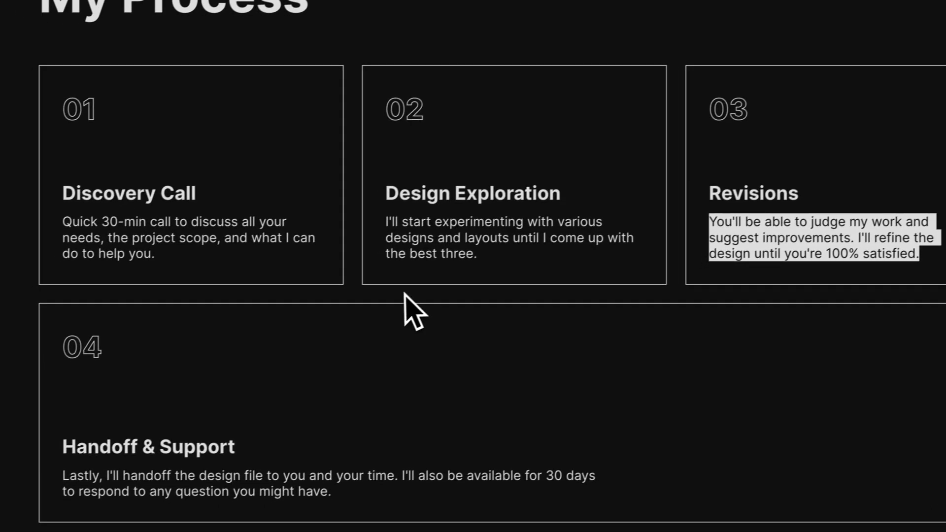
Replace the 04 card's description with the reference site's Handoff & Support text, starting "Lastly, I'll handoff the design file to you and your time.".
left_click_drag(364, 344, 133, 329)
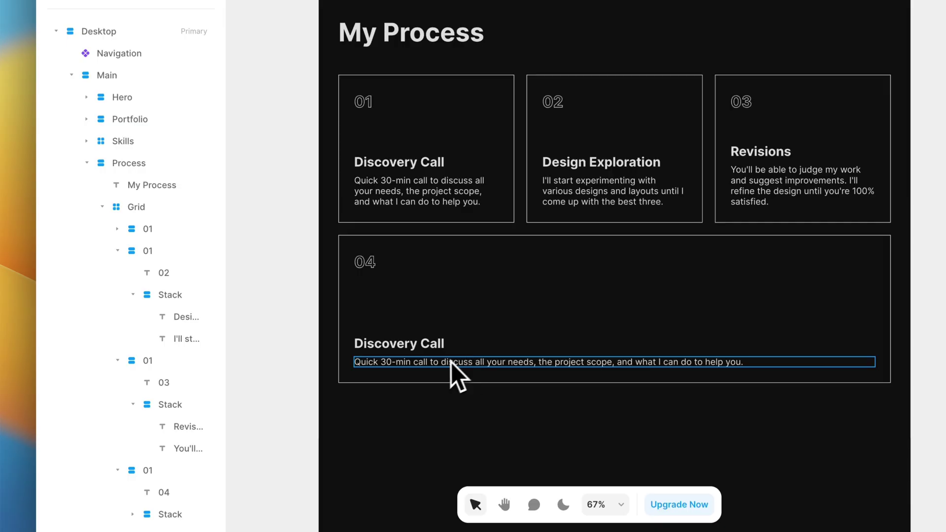
double_click(451, 363)
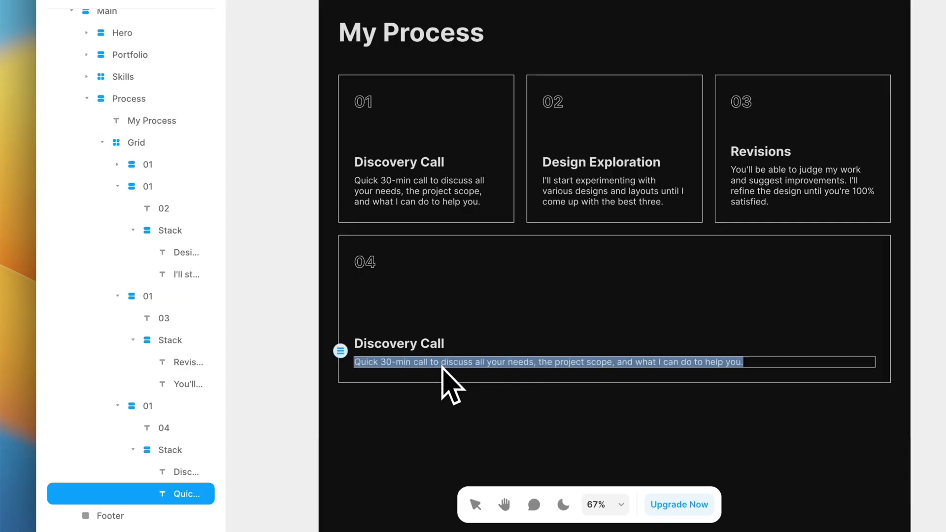
type("Lastly, I'll handoff the design file to you and your time. I'll also be available for 30 days to respond to any question you might have.")
left_click(291, 261)
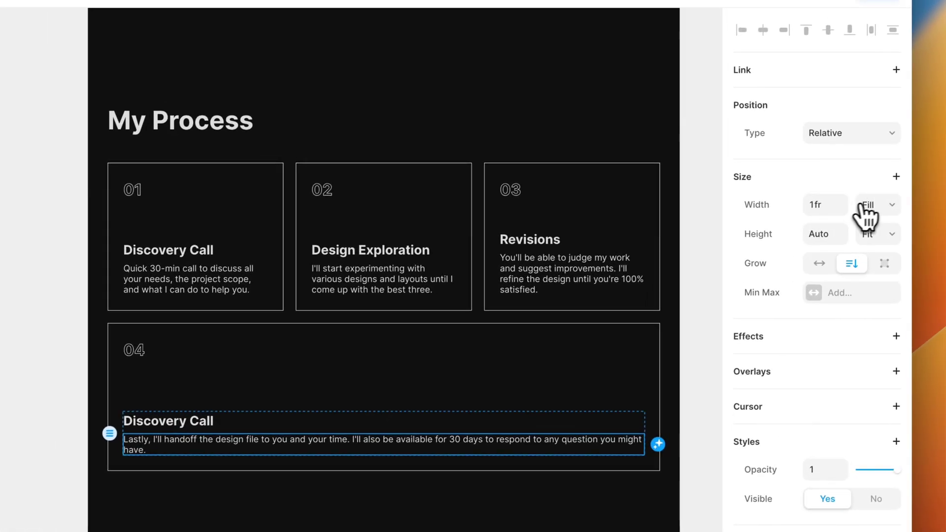
Set the width of the 04 card's description to Relative at 60%.
left_click(867, 206)
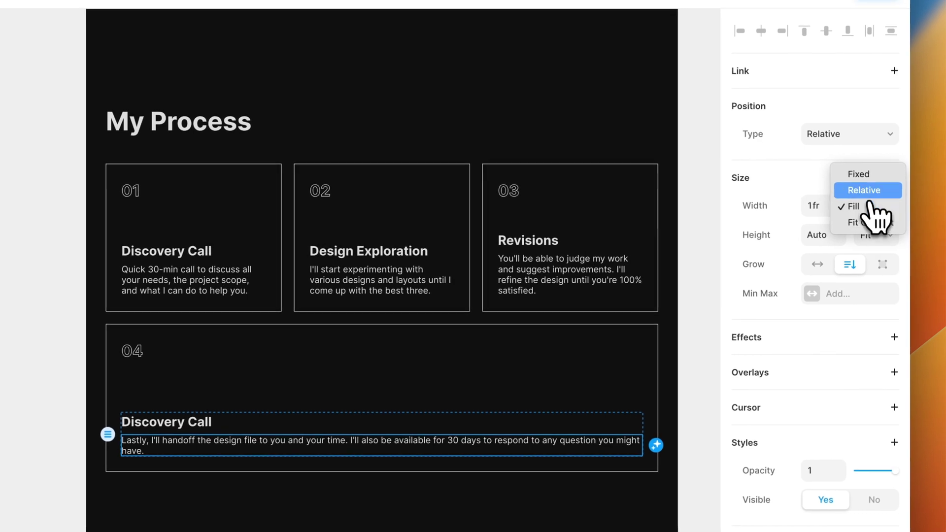
left_click(865, 190)
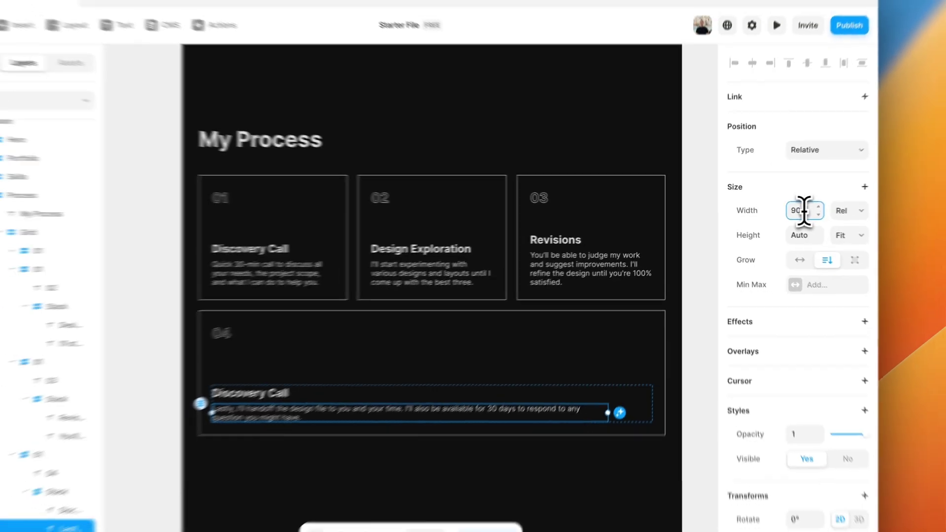
type("60")
key("Return")
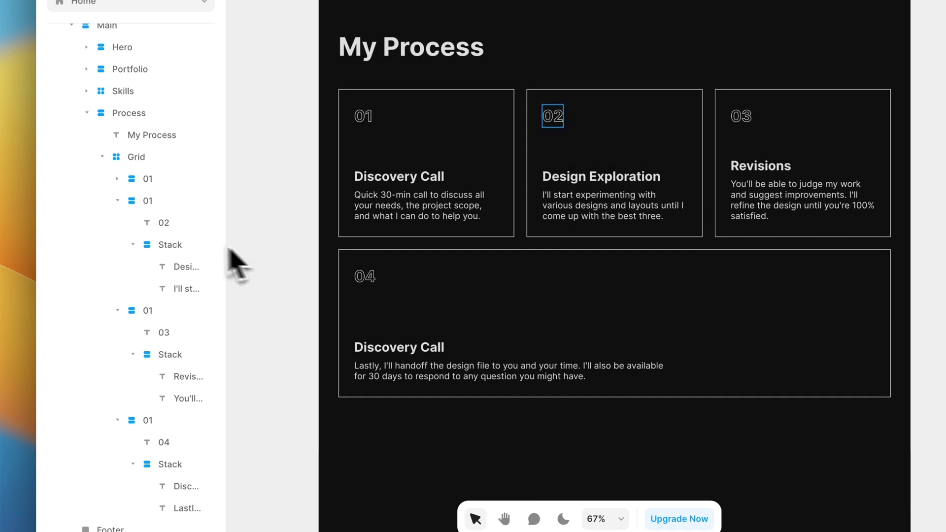
Rename the second, third and fourth card layers in the Process grid to 02, 03 and 04.
left_click(165, 202)
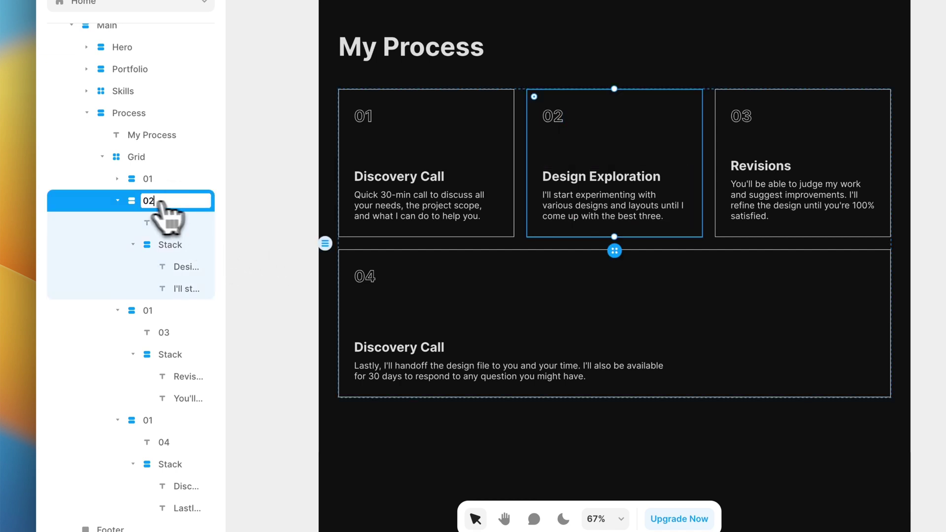
key("Return")
left_click(156, 291)
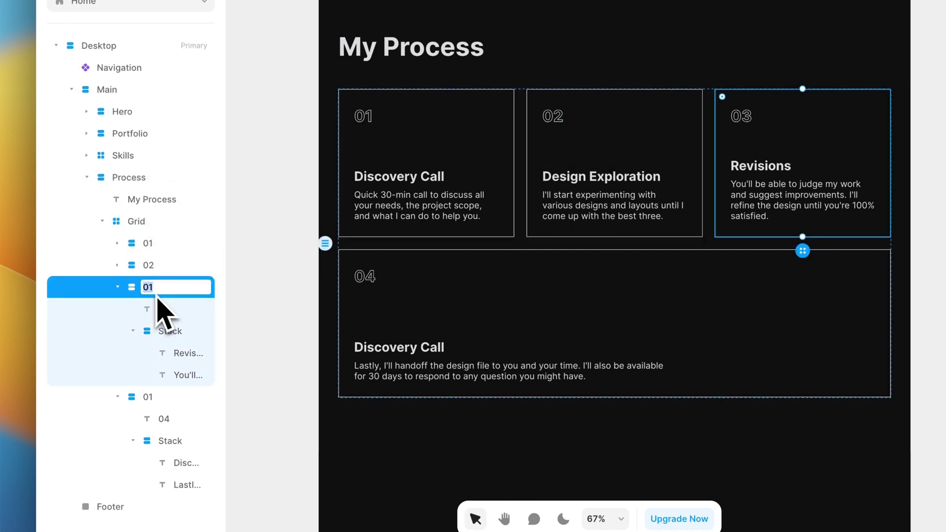
type("03")
left_click(276, 300)
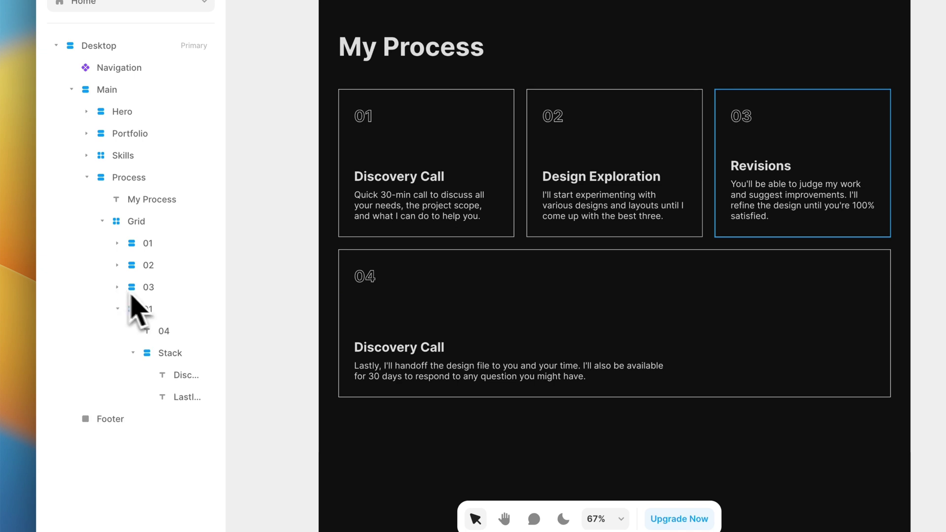
left_click(166, 309)
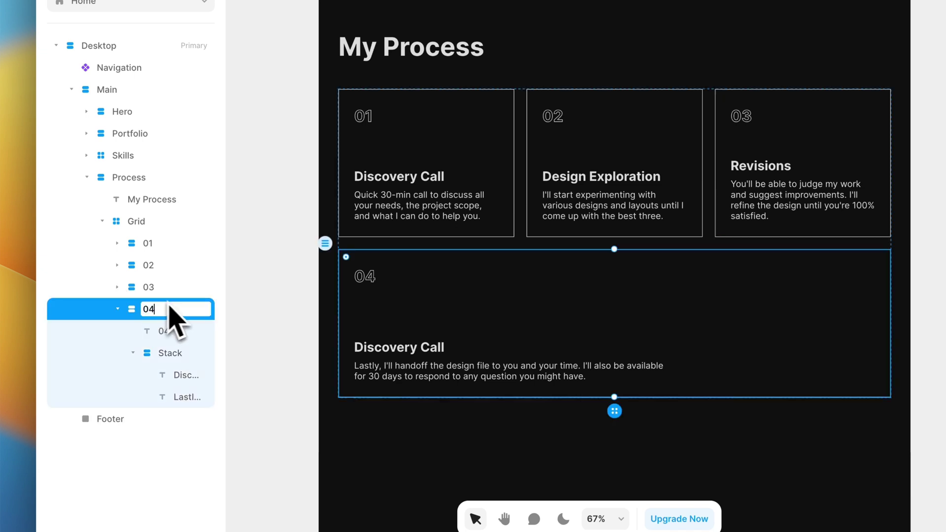
left_click(253, 306)
left_click(118, 309)
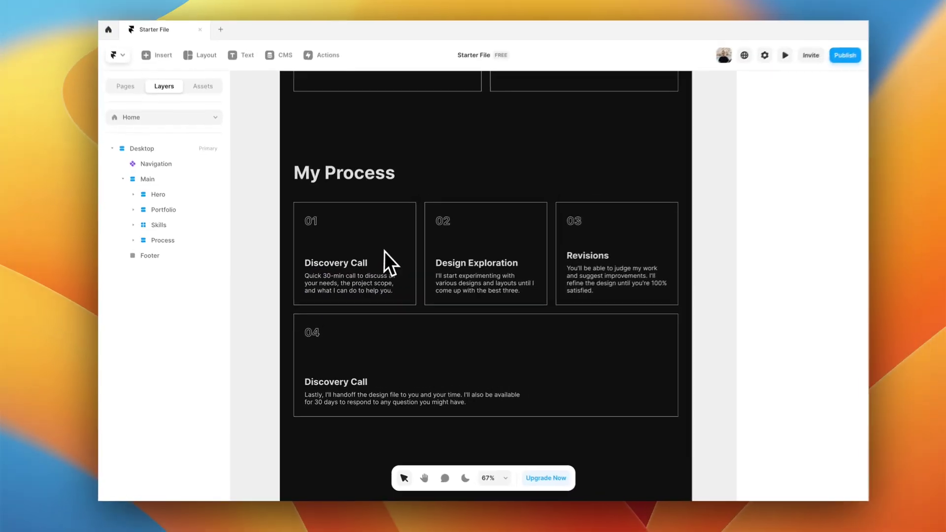
Check the Testimonials section on the reference site and duplicate the My Process section in the Starter File.
scroll(382, 254, "up", 3)
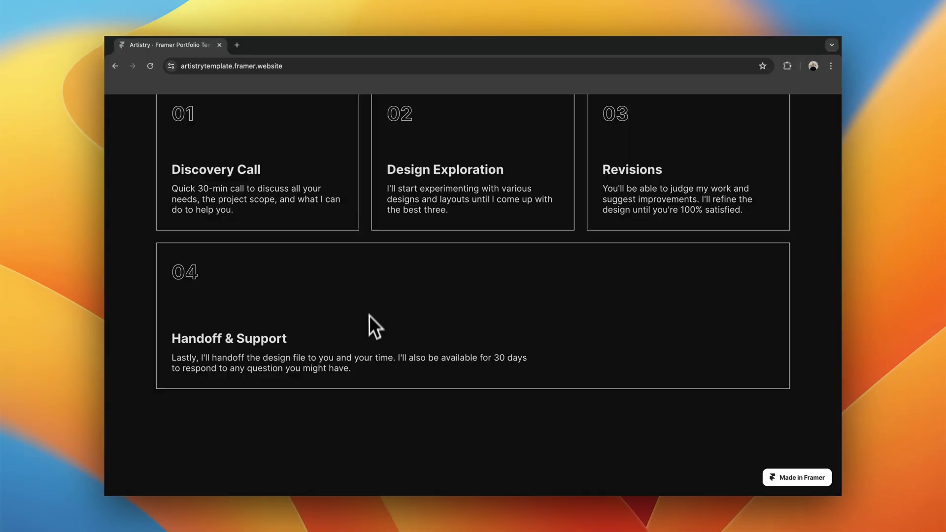
scroll(368, 315, "down", 5)
scroll(367, 328, "down", 2)
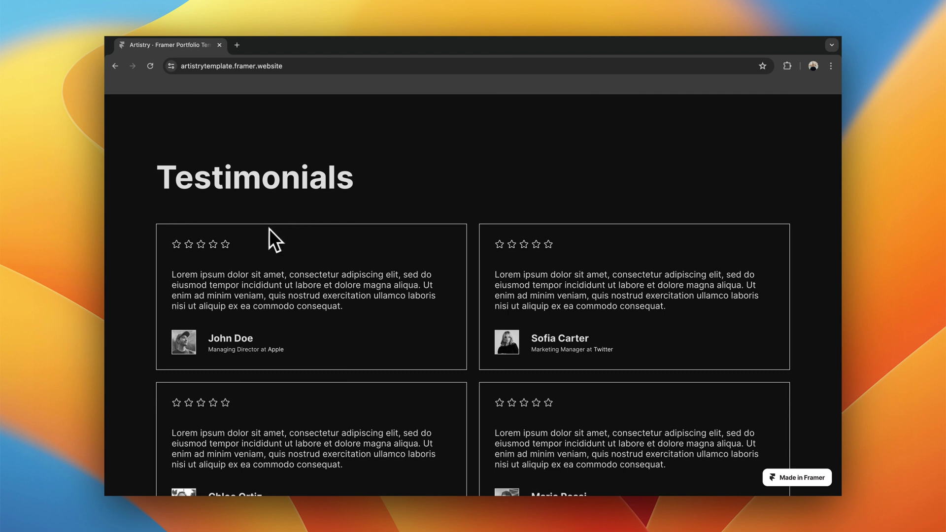
scroll(265, 229, "down", 1)
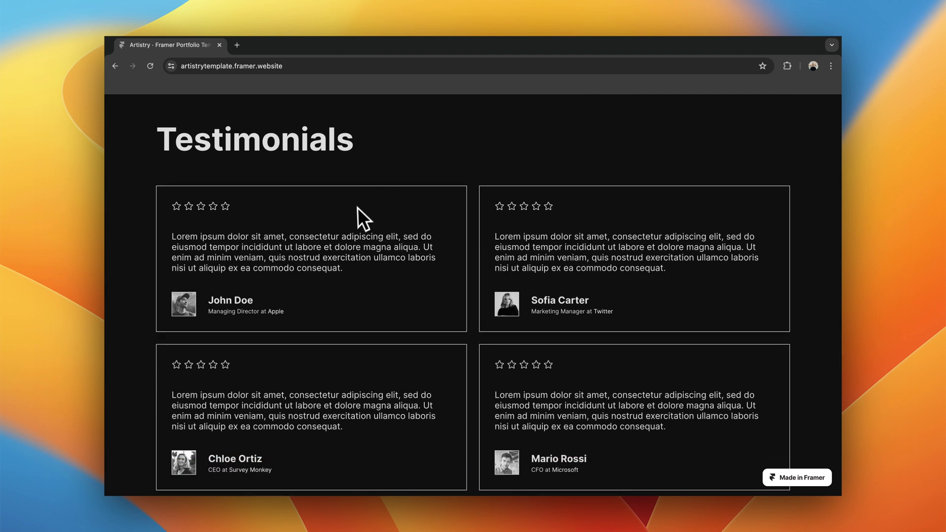
scroll(291, 156, "up", 1)
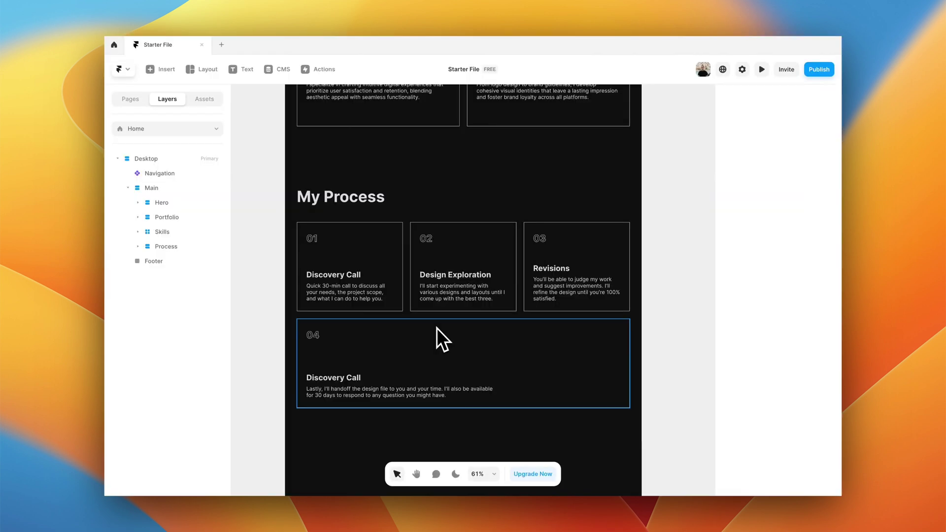
scroll(419, 321, "down", 3)
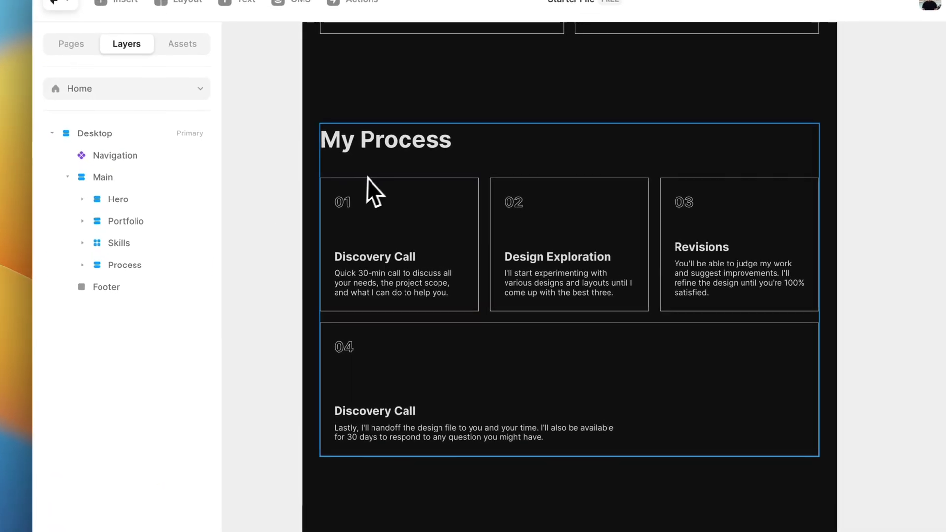
left_click(365, 179)
key("super+d")
scroll(373, 190, "down", 5)
scroll(385, 351, "down", 2)
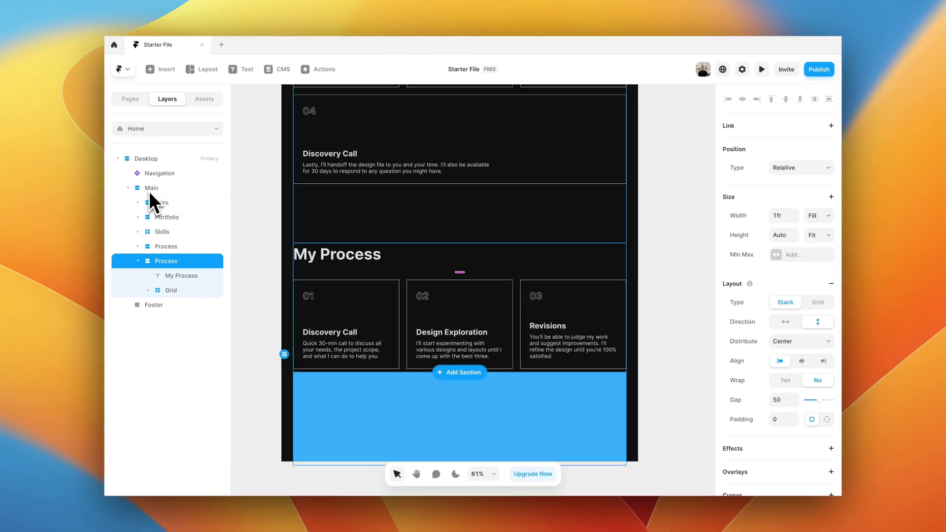
Set the height of the Main stack to Fit Content.
left_click(167, 189)
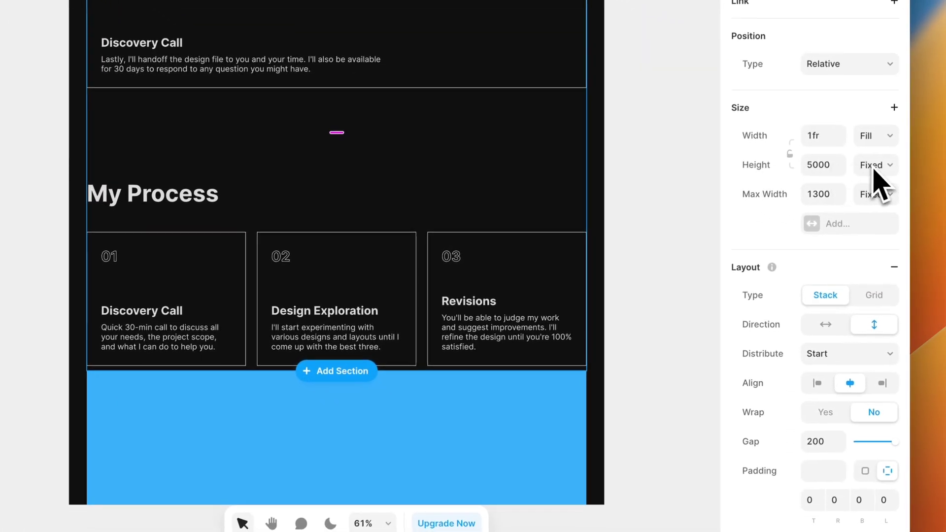
left_click(870, 172)
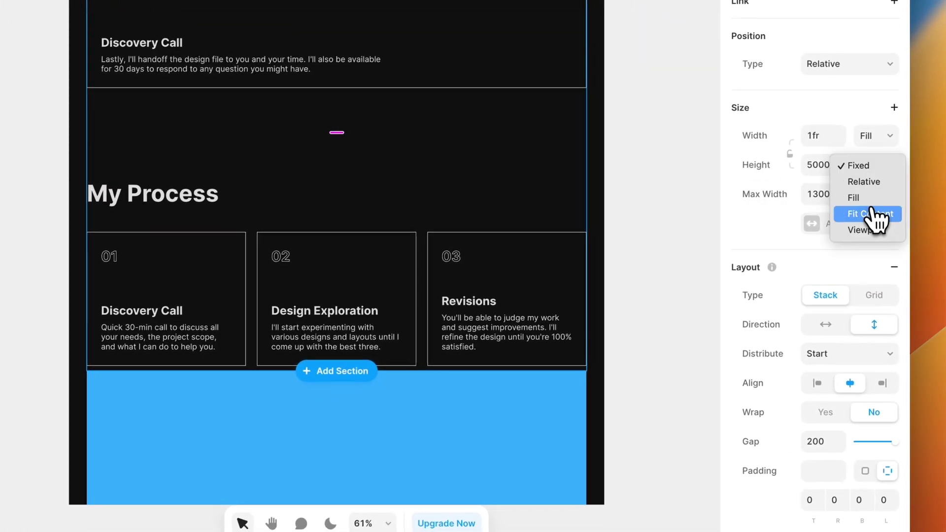
left_click(869, 210)
scroll(860, 295, "down", 1)
scroll(544, 363, "down", 5)
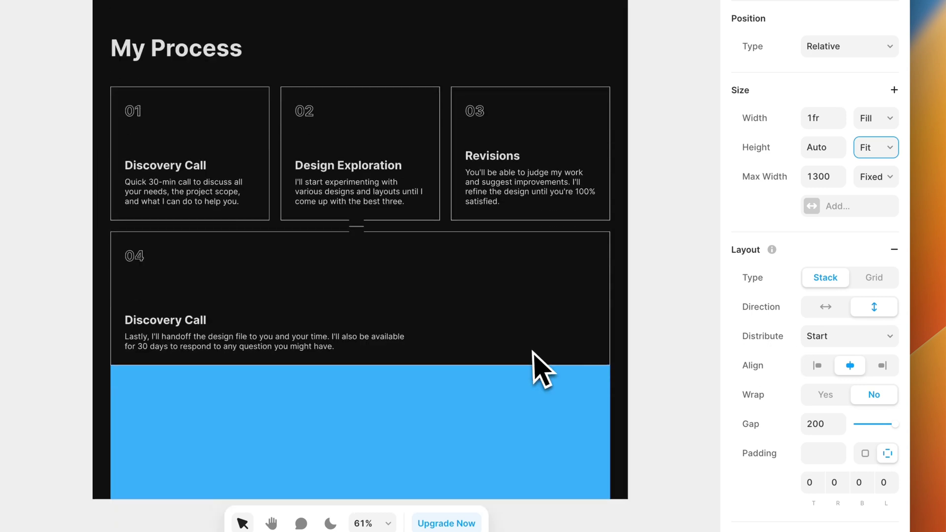
Add bottom padding to the Main stack to leave space below the last section.
left_click(857, 482)
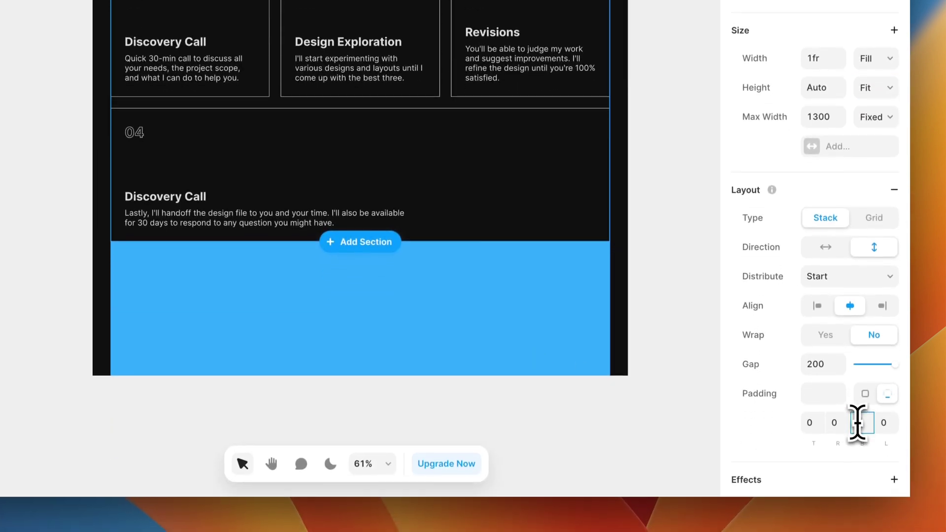
key("Return")
scroll(527, 317, "down", 2)
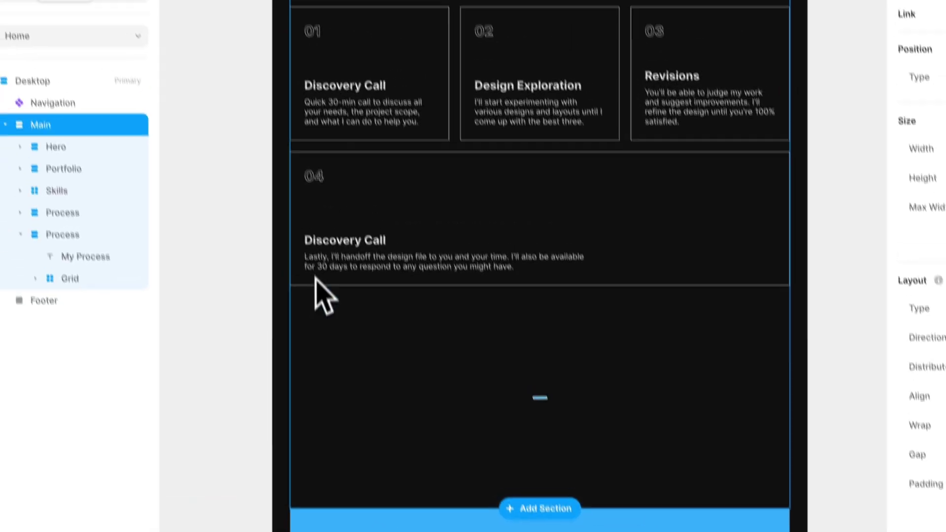
left_click(219, 279)
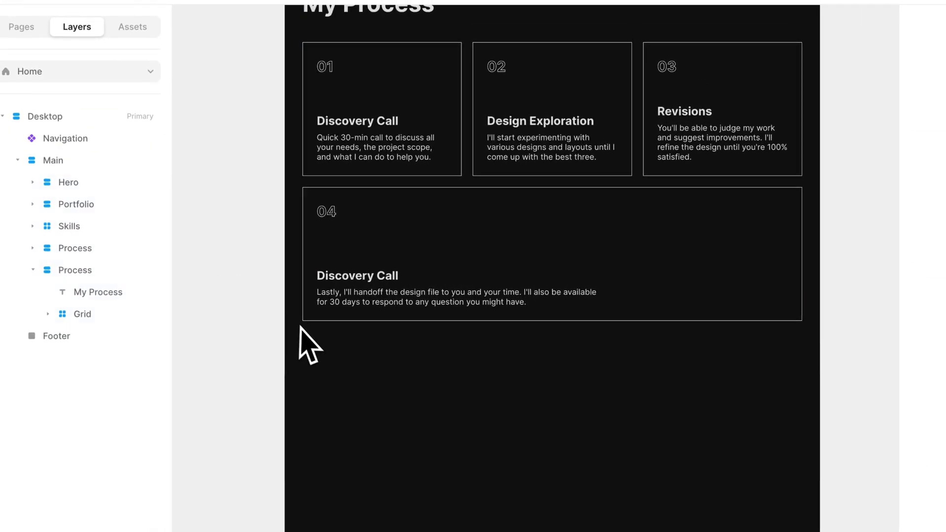
Reduce the duplicated section's grid to 2 columns and set the 04 card's span to 1 Column.
scroll(308, 345, "up", 2)
scroll(305, 328, "up", 1)
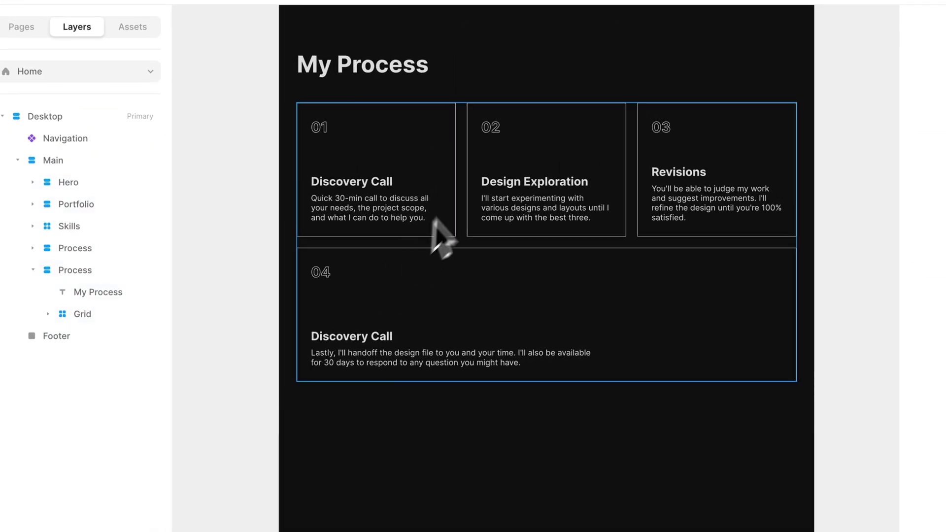
left_click(421, 232)
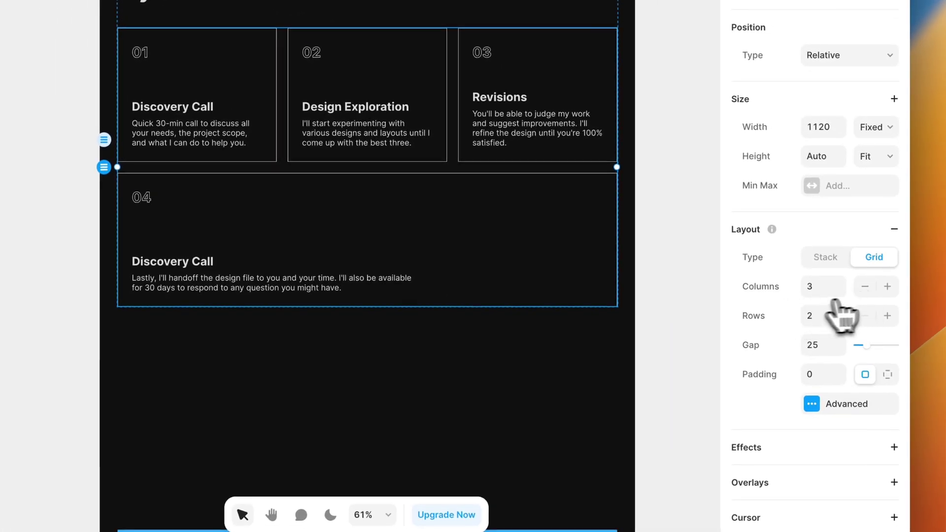
left_click(864, 286)
left_click(327, 358)
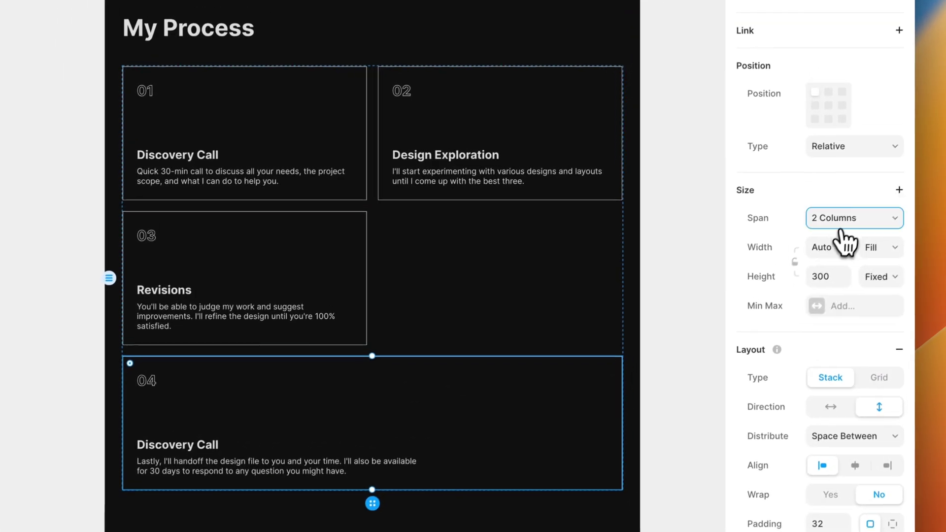
left_click(899, 168)
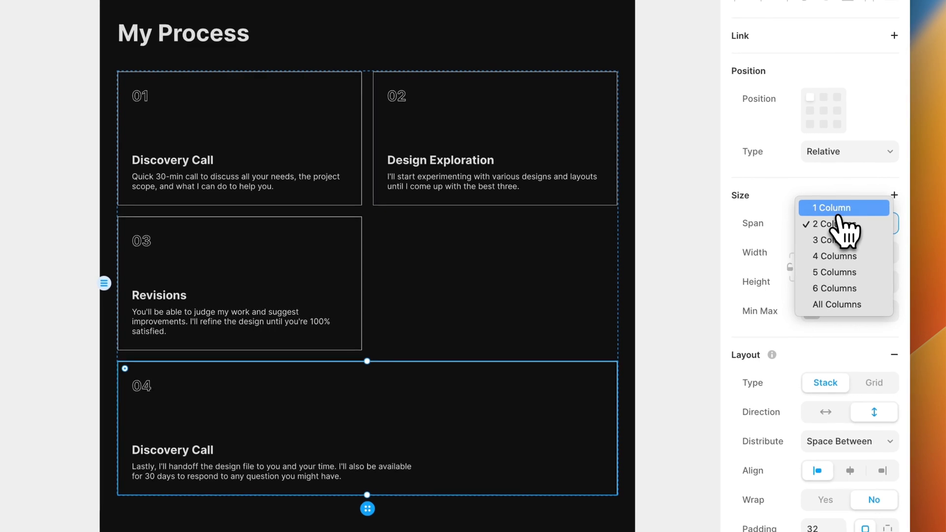
left_click(837, 210)
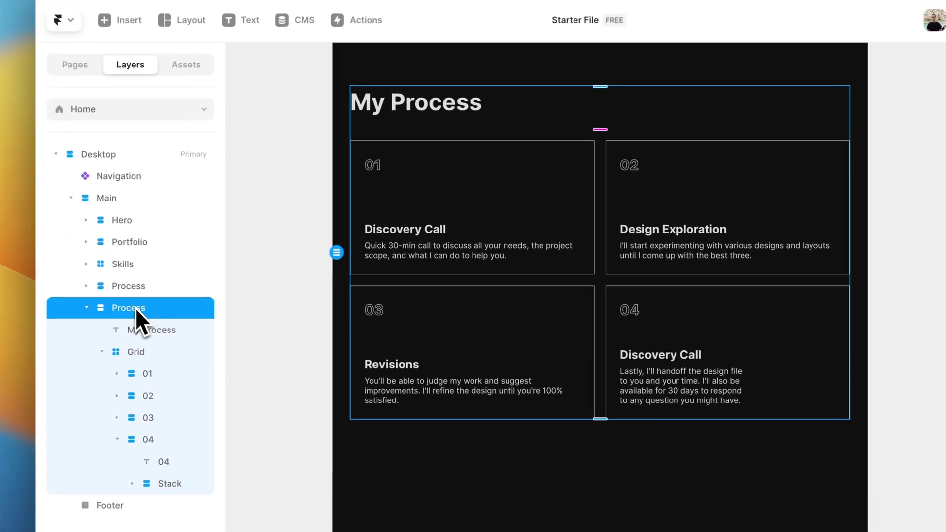
Rename the duplicated Process layer to Testimonials and change its My Process heading to Testimonials.
double_click(136, 308)
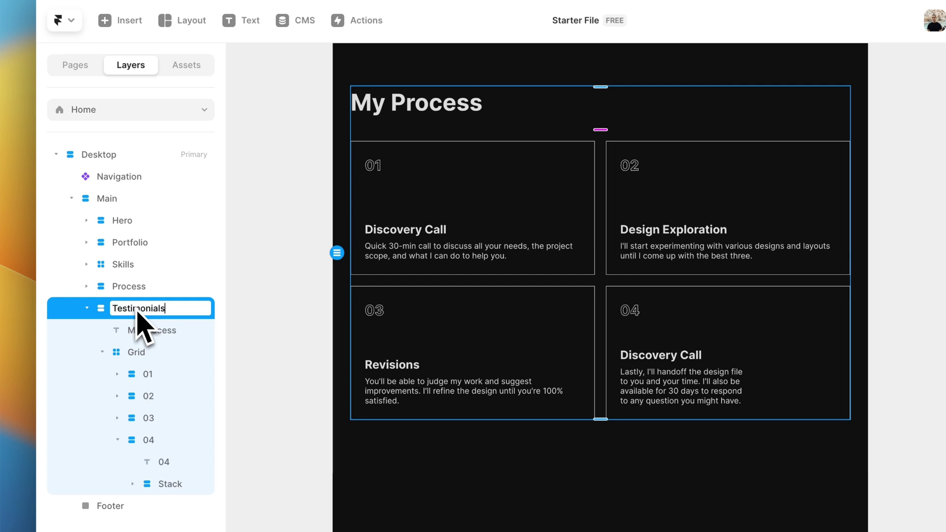
left_click(249, 276)
scroll(306, 264, "up", 1)
double_click(406, 130)
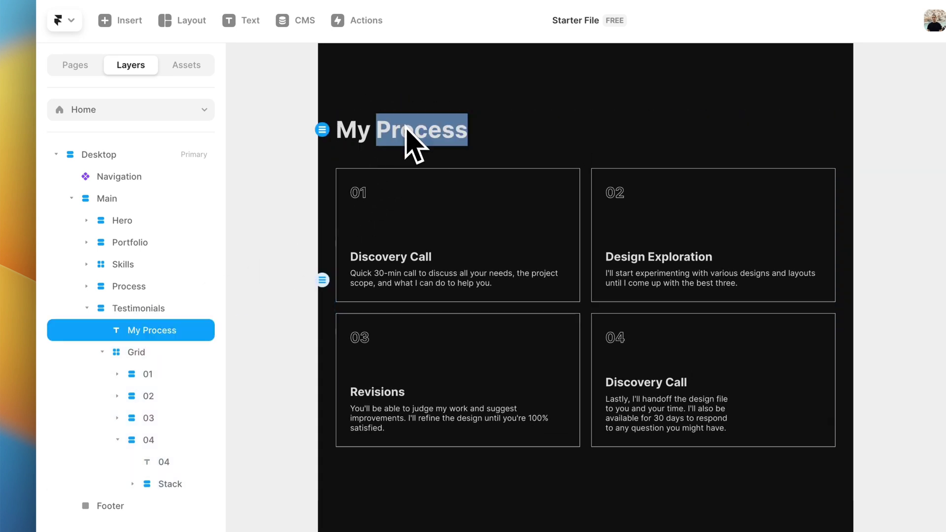
type("Testimonials")
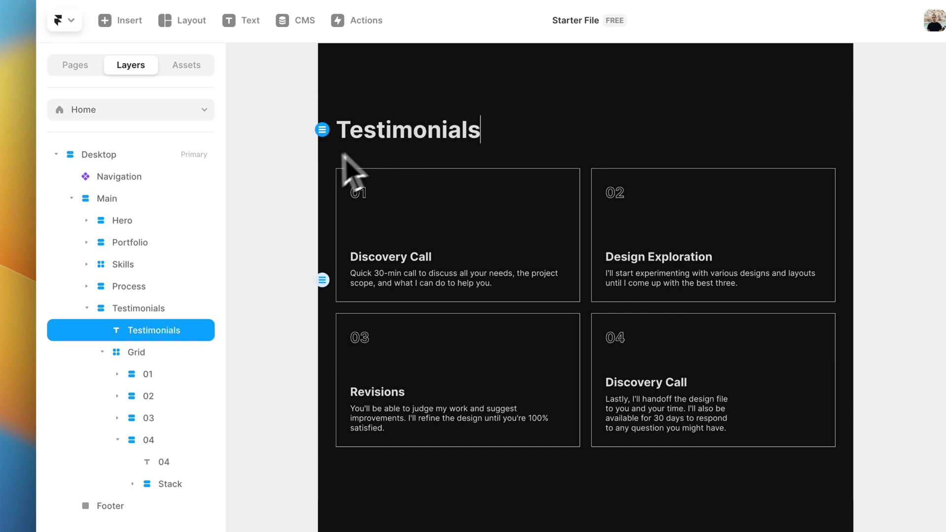
left_click(277, 188)
scroll(276, 188, "up", 1)
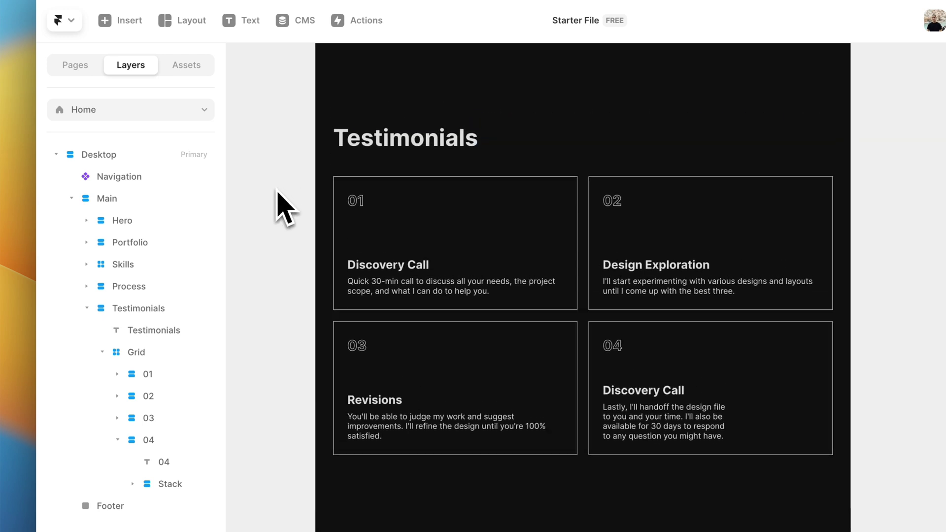
Examine the first testimonial card on the reference site, including where its Apple link leads, and close the opened page.
key("ctrl+Right")
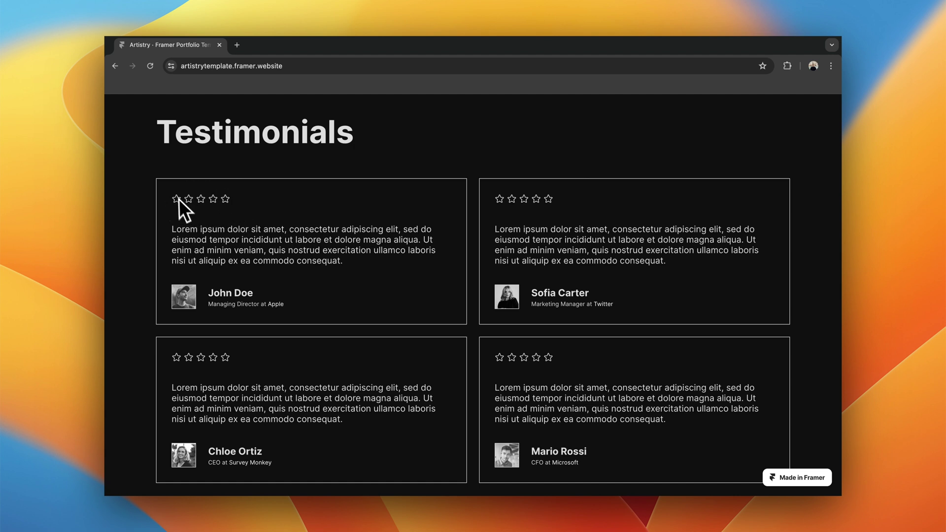
scroll(215, 206, "down", 1)
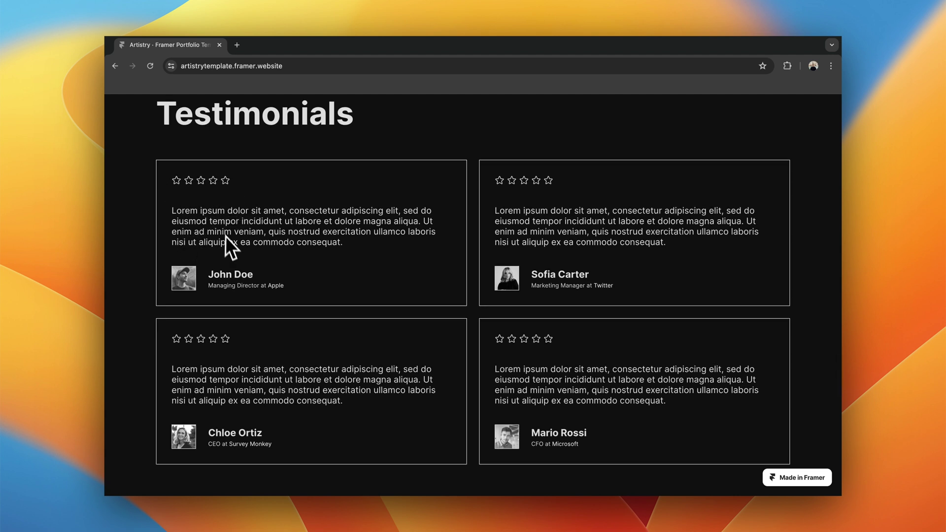
scroll(207, 238, "up", 1)
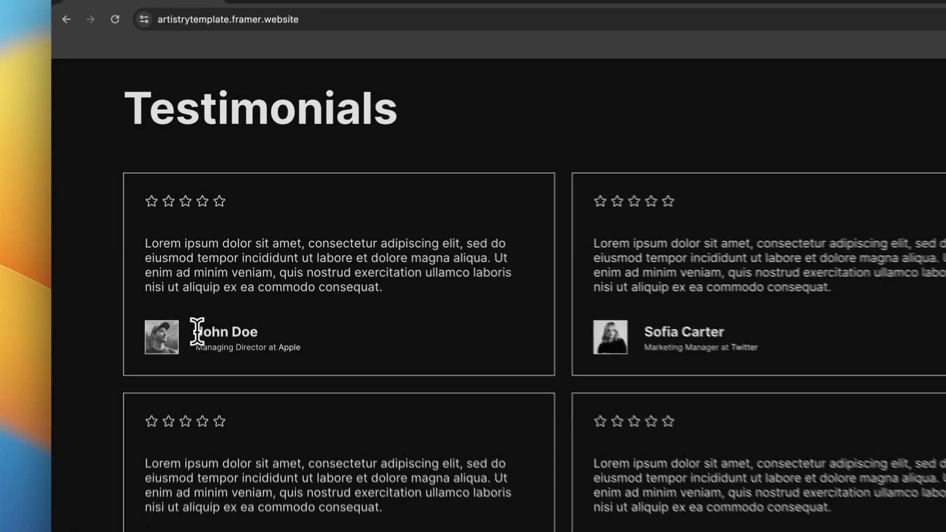
left_click_drag(208, 291, 258, 292)
left_click(268, 344)
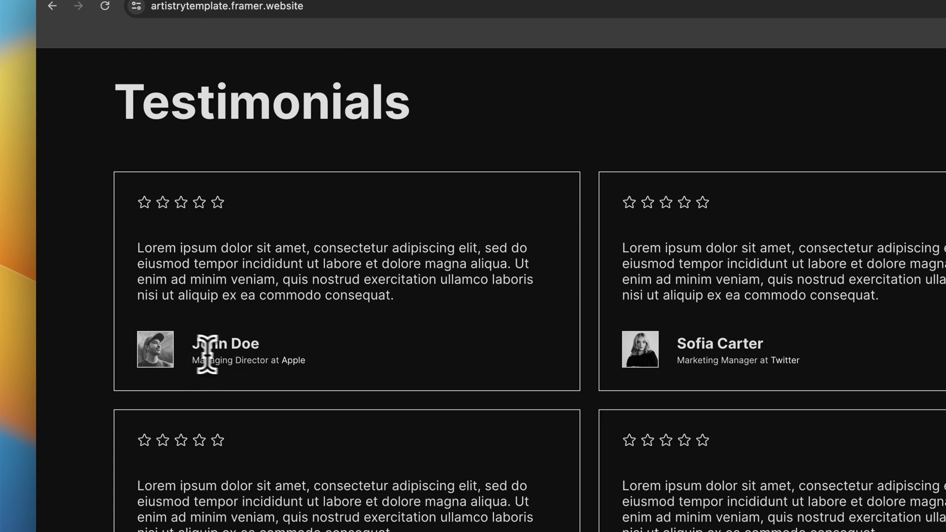
left_click(290, 362)
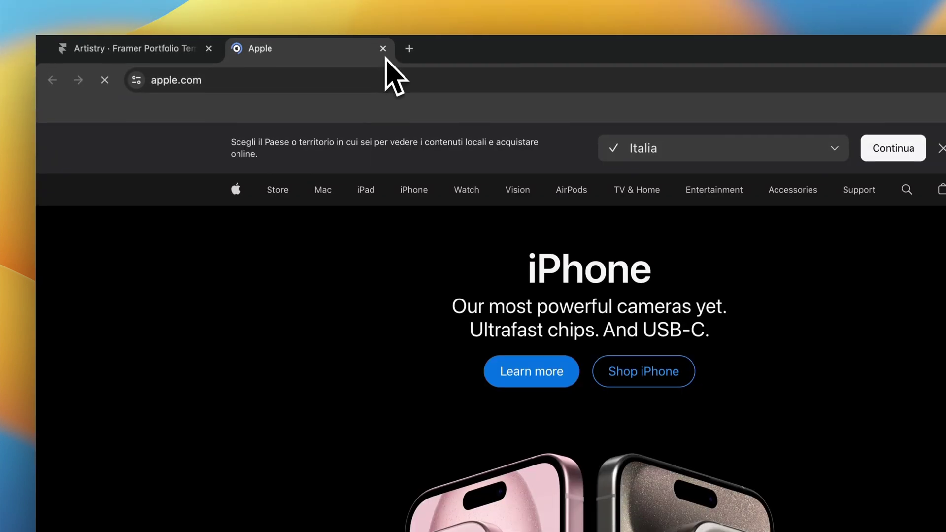
left_click(383, 49)
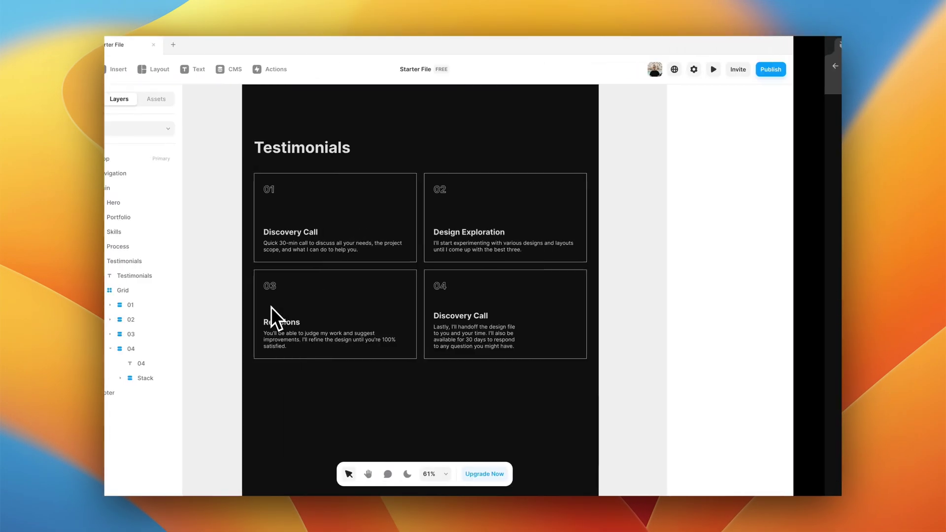
Delete the 01 number text from the first card in the Testimonials grid.
scroll(315, 246, "up", 2)
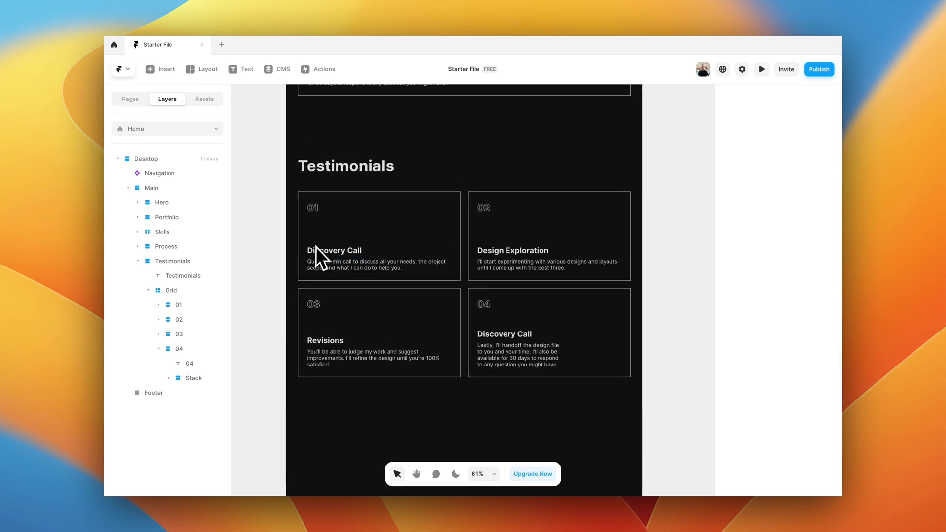
scroll(307, 244, "up", 2)
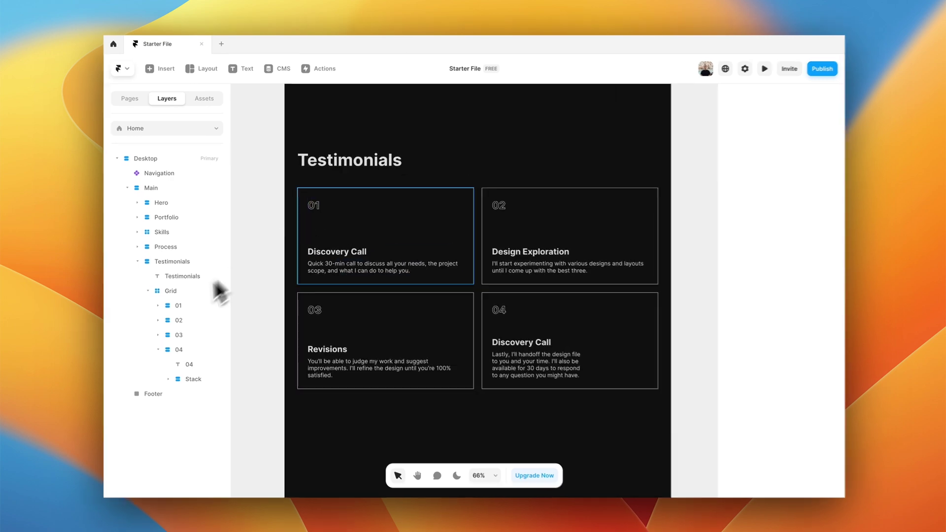
left_click(158, 305)
left_click(190, 320)
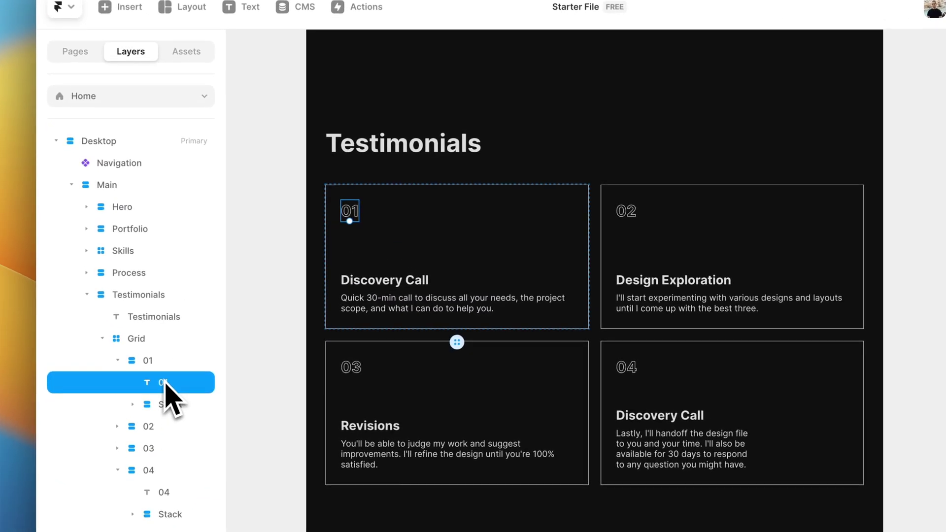
key("Delete")
Insert a Phosphor icon into card 01 and place it above the card's text stack, directly inside the card.
left_click(120, 7)
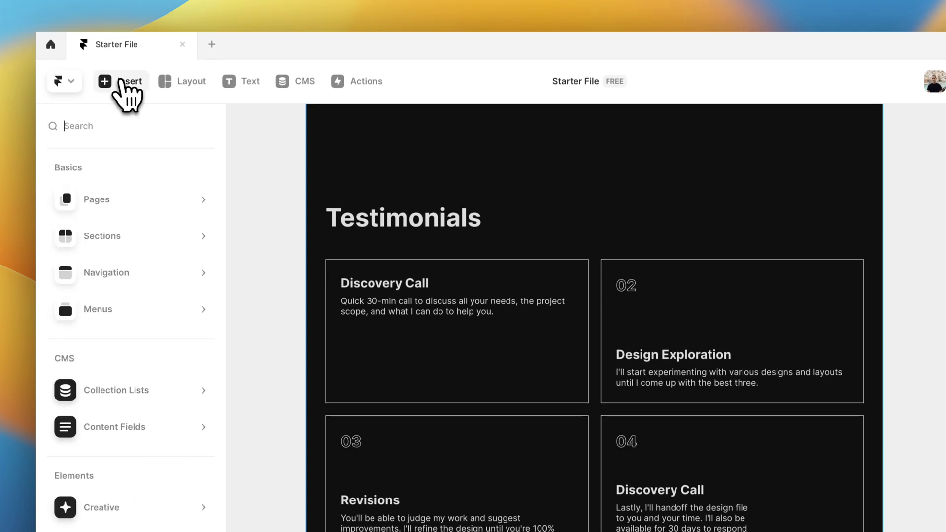
mouse_move(221, 213)
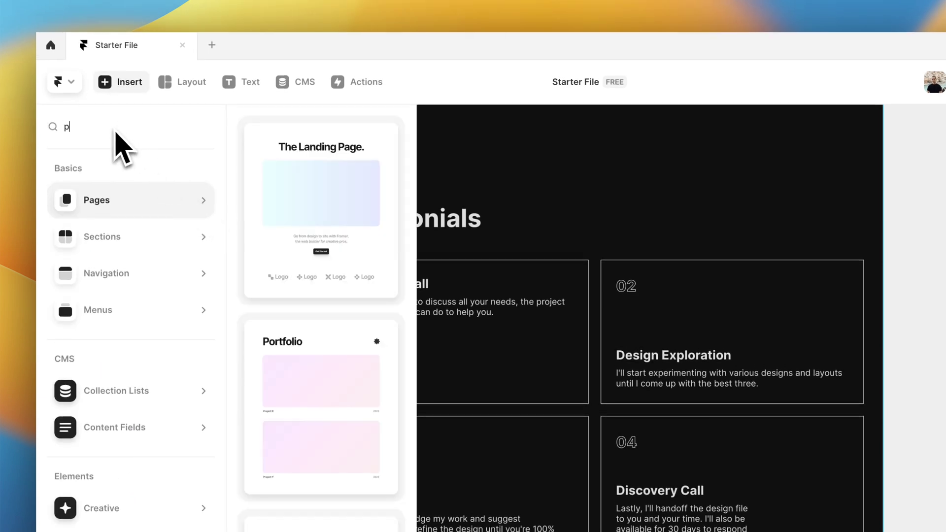
type("pho")
left_click_drag(152, 177, 356, 285)
left_click_drag(177, 408, 142, 370)
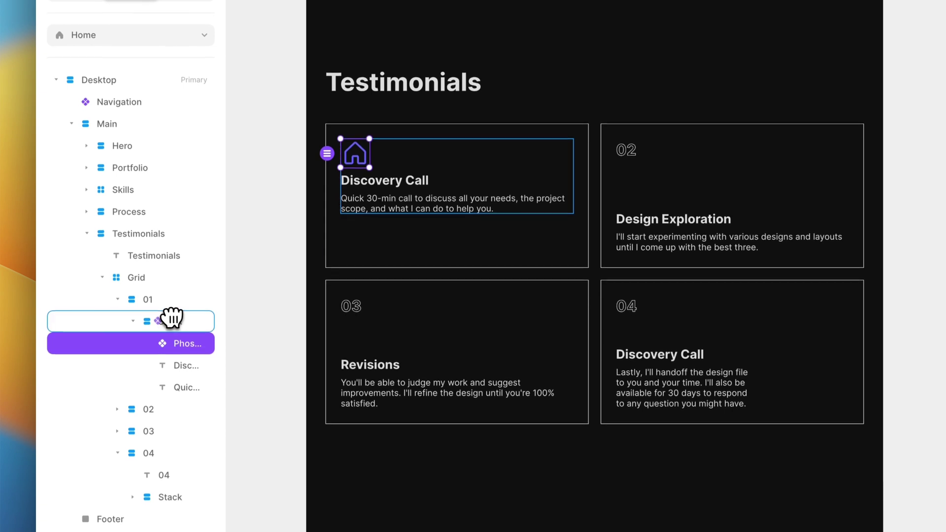
Delete the text stack with the Discovery Call heading and description from the first Testimonials card.
left_click(133, 343)
left_click(165, 347)
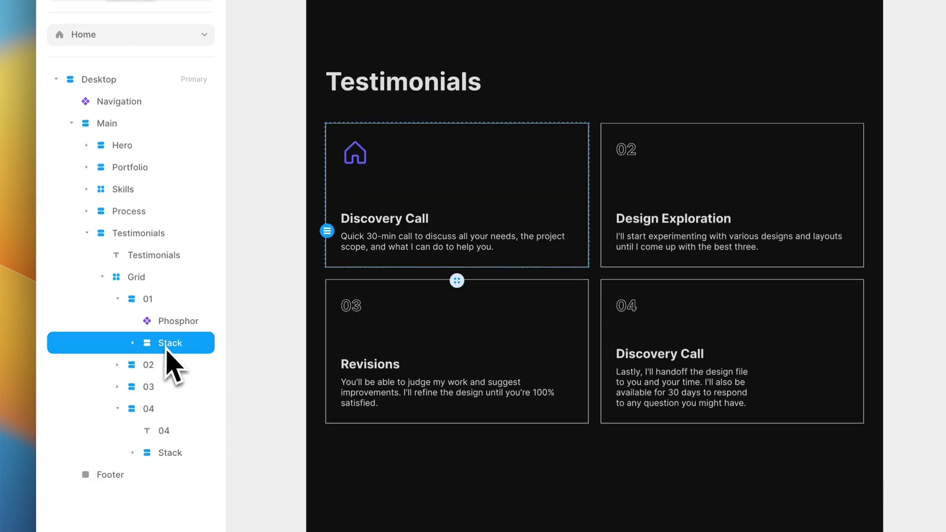
key("Delete")
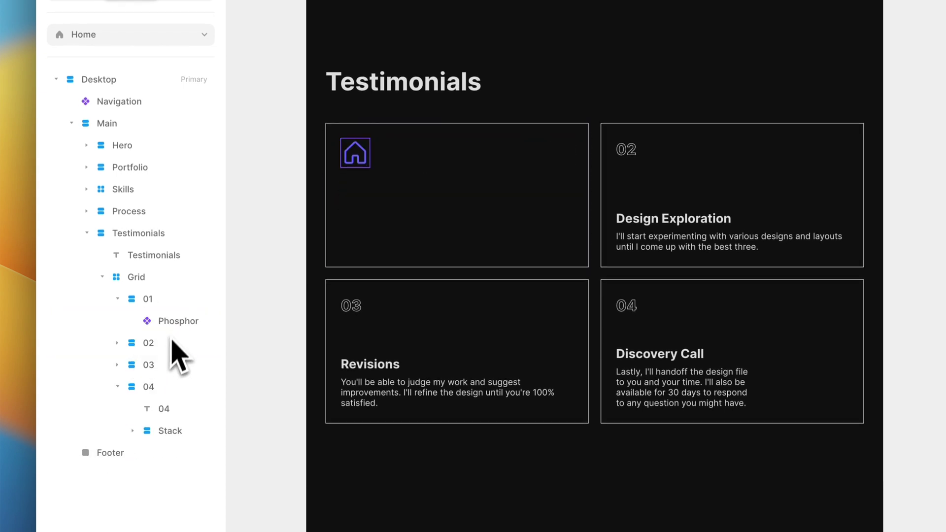
Set the Phosphor icon's width and height to 20.
left_click(173, 321)
scroll(412, 218, "up", 3)
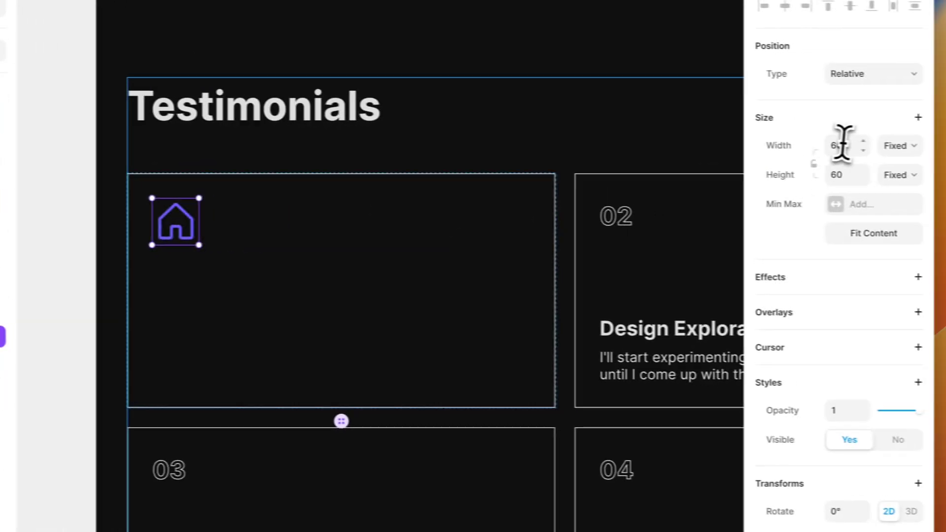
left_click(837, 145)
type("20")
key("Tab")
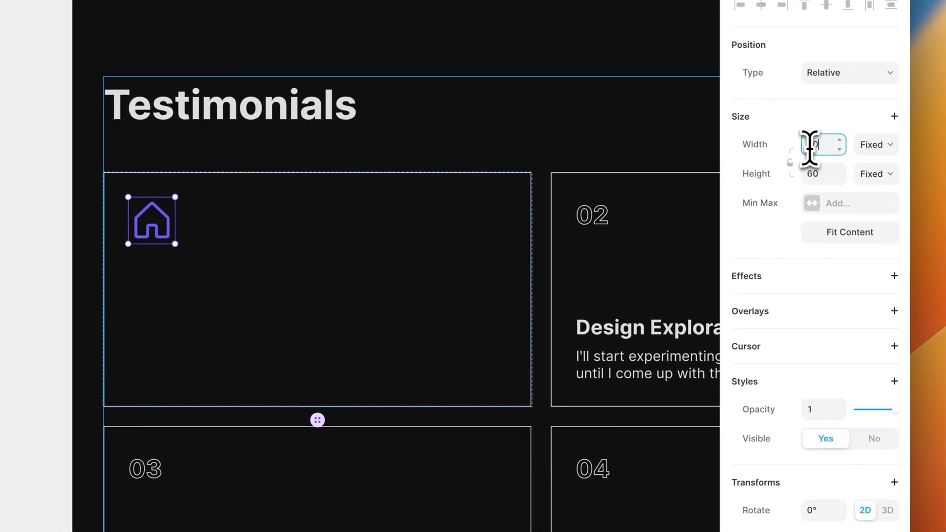
type("20")
Apply the White color style to the Phosphor icon and change its symbol from House to Star.
scroll(838, 251, "down", 5)
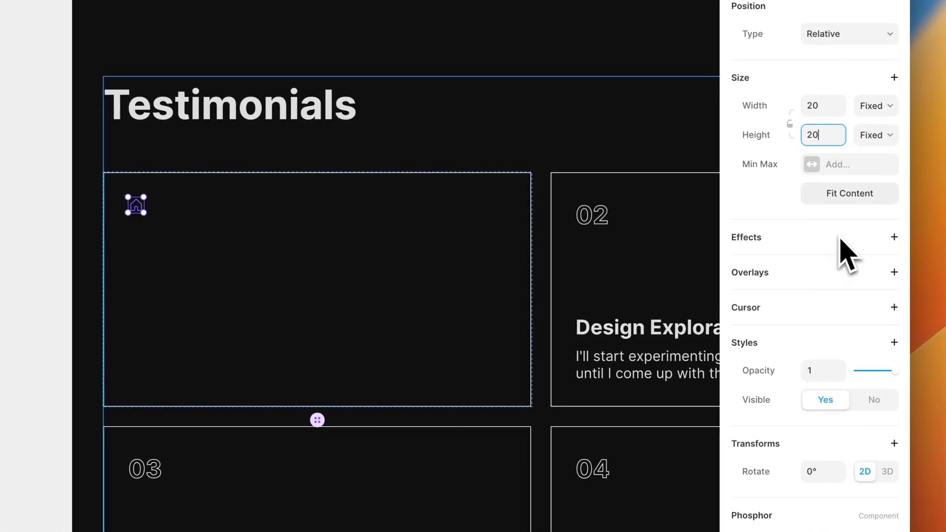
scroll(837, 387, "down", 2)
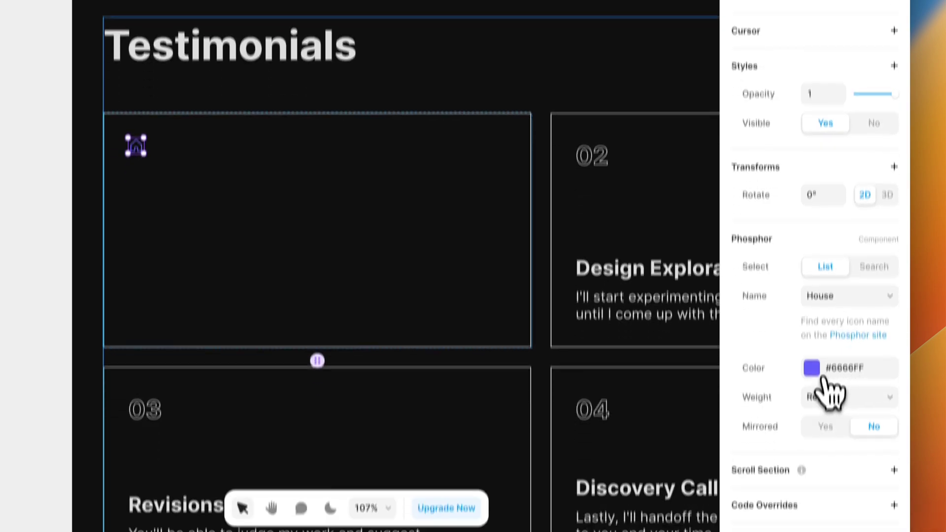
left_click(818, 478)
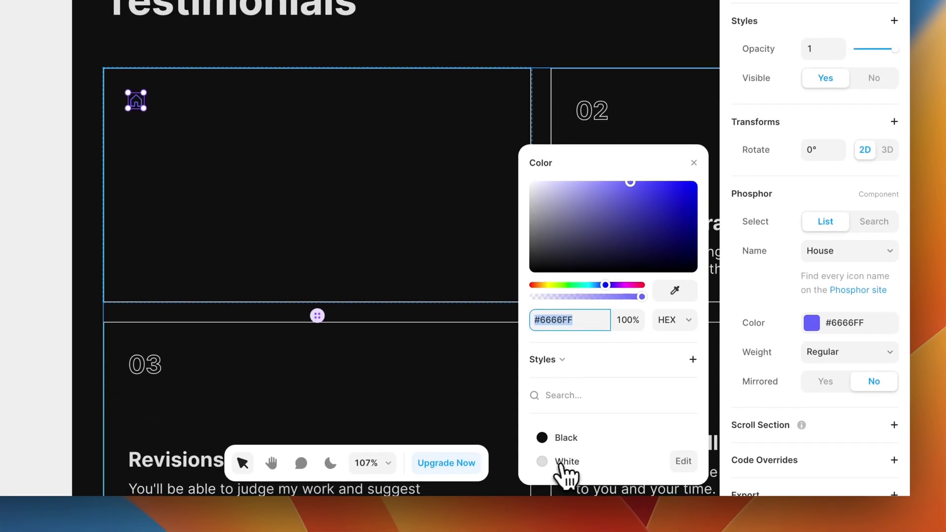
left_click(560, 465)
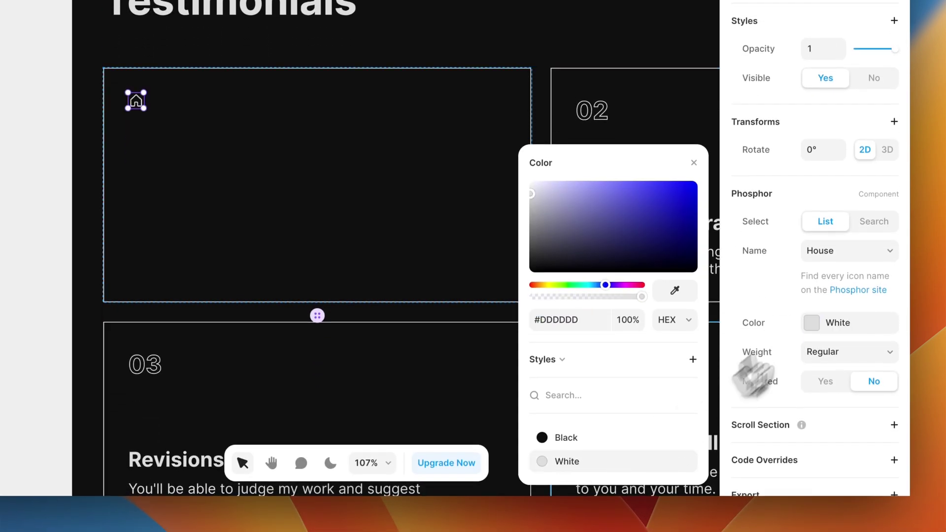
left_click(824, 253)
type("star")
key("Return")
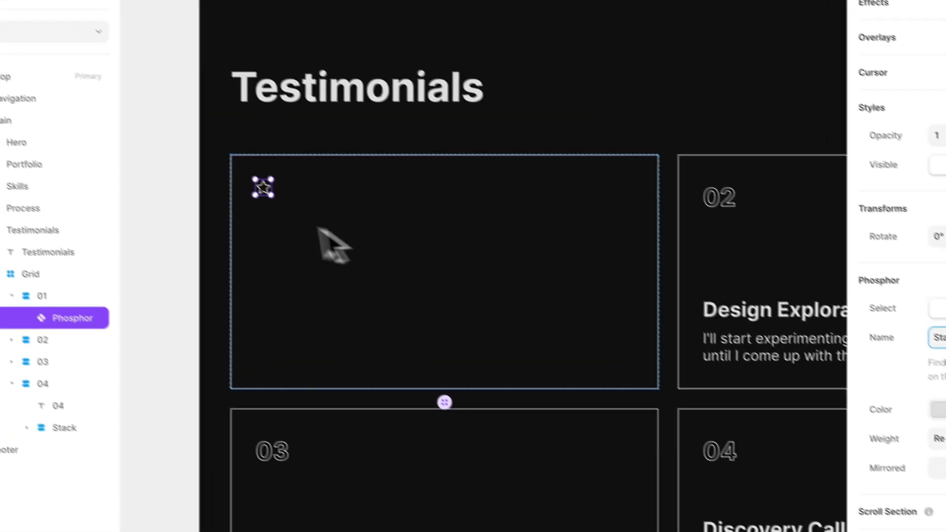
Wrap the star icon in a frame and set the frame's width and height to Fit Content.
left_click(46, 129)
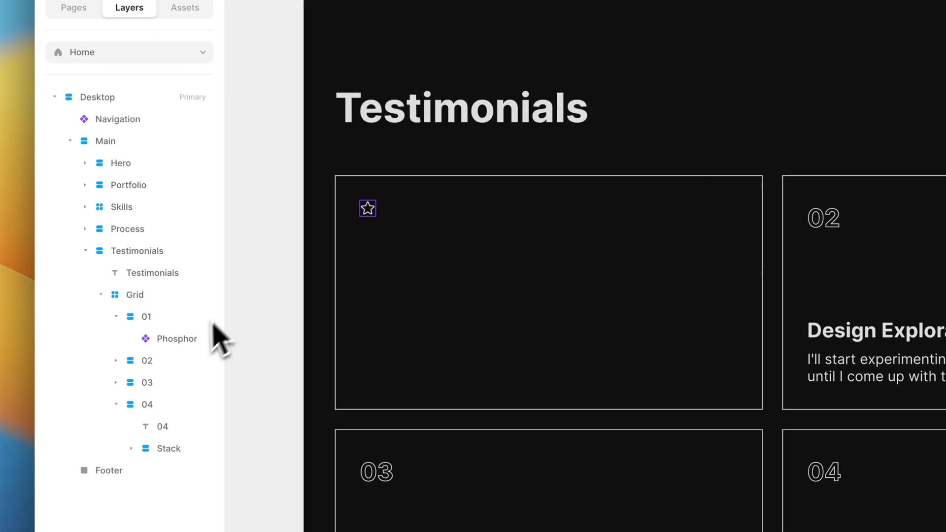
left_click(168, 336)
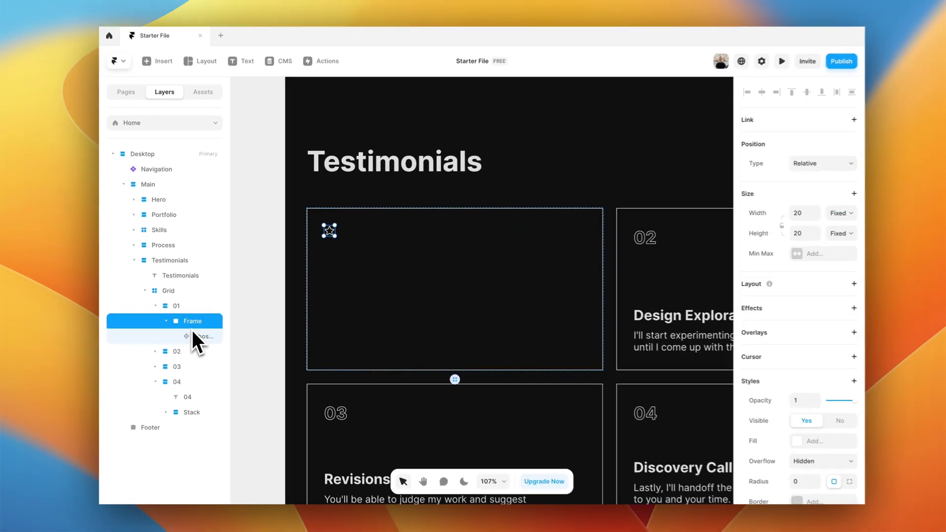
key("super+alt+g")
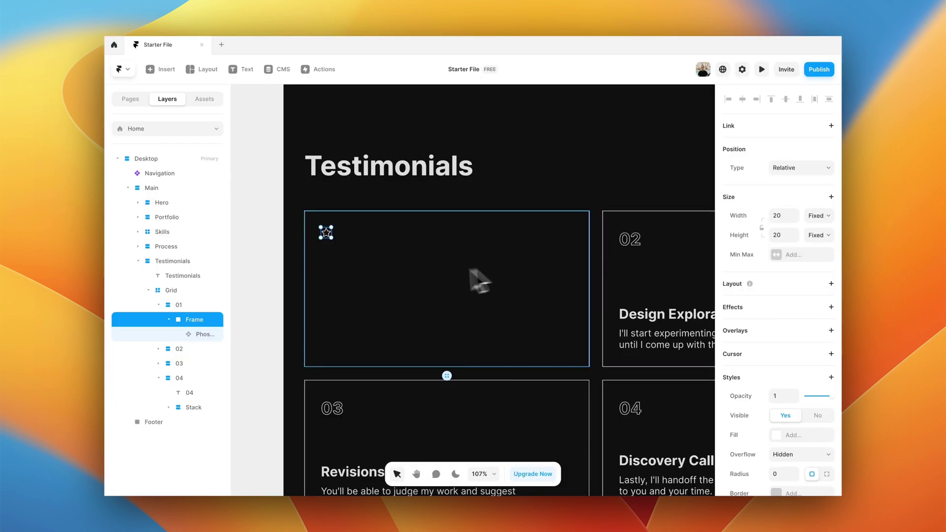
left_click(817, 215)
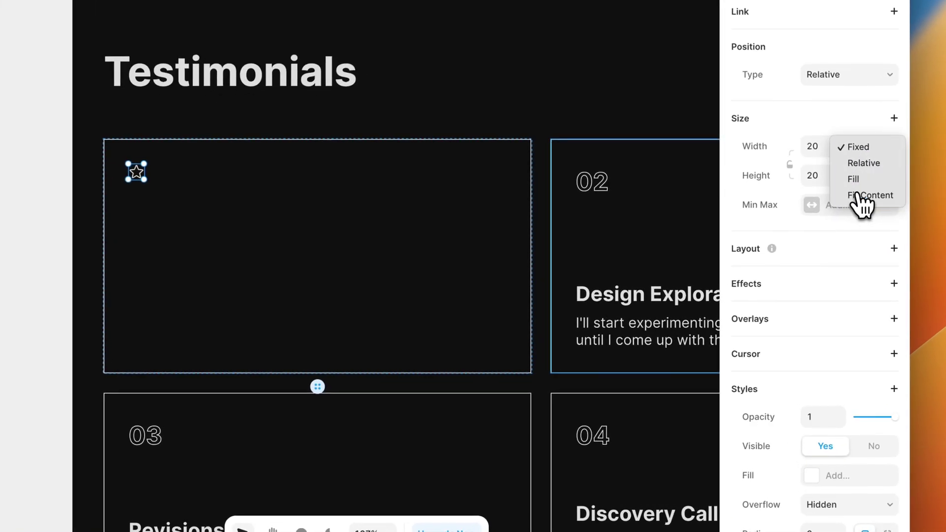
left_click(859, 196)
left_click(872, 175)
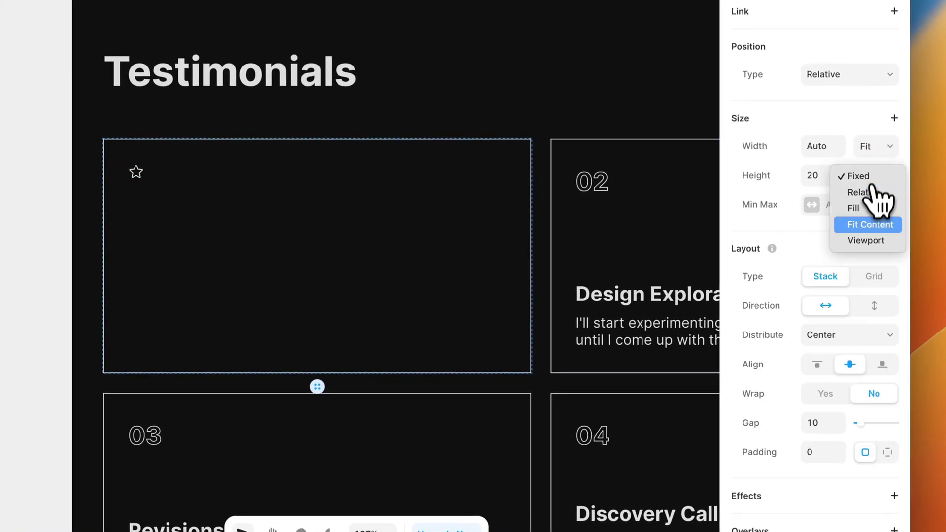
left_click(865, 221)
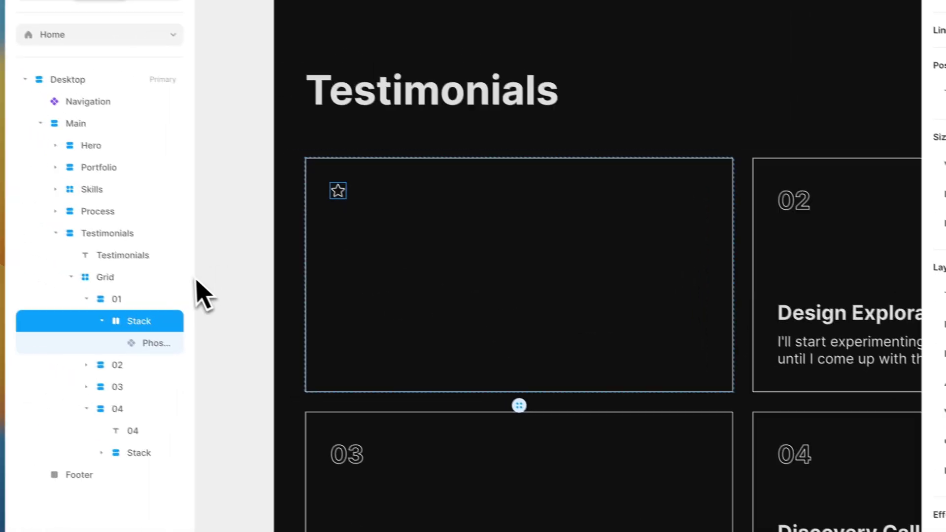
Duplicate the star icon inside its stack to make a row of five stars.
left_click(29, 267)
left_click(186, 360)
key("super+d")
key("super+d")
key("super+d")
key("super+d")
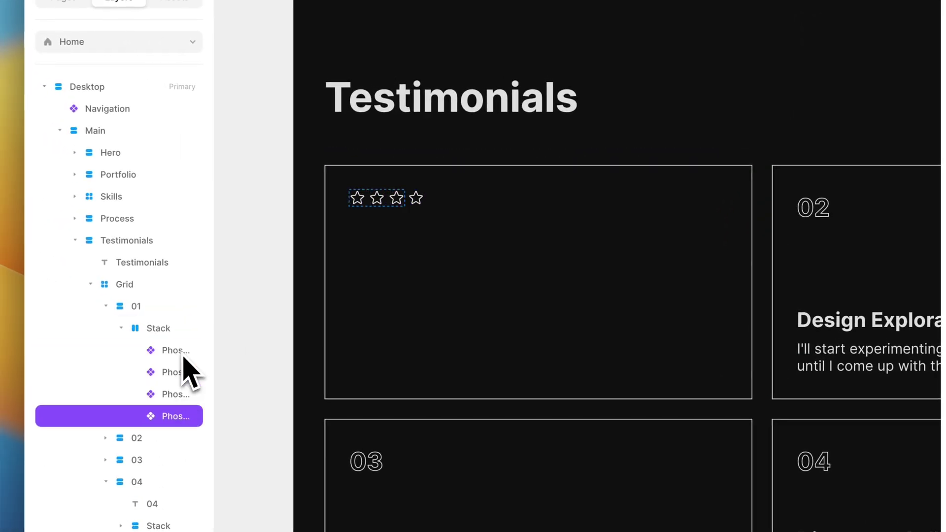
left_click(275, 311)
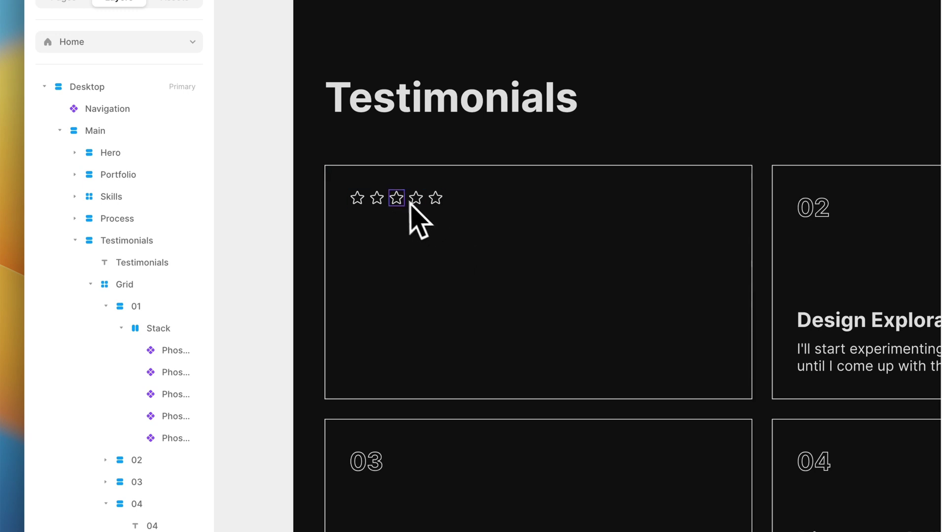
Rename the stack of star icons as Stars and its parent card as Testimonial 01.
left_click(130, 306)
double_click(179, 310)
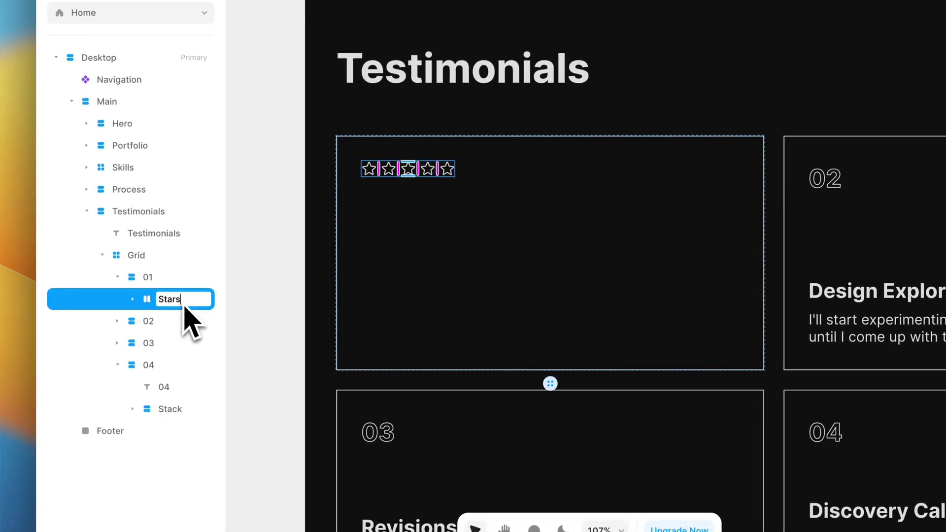
left_click(297, 265)
left_click(150, 277)
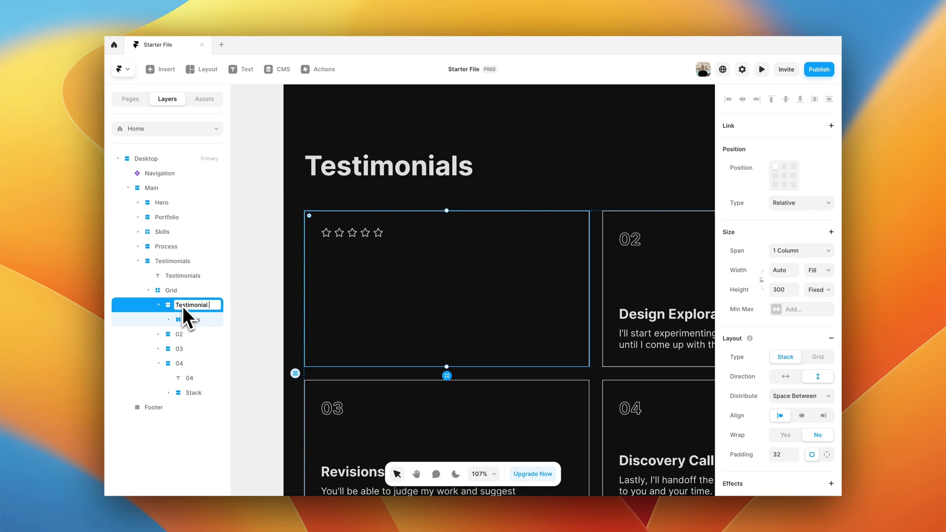
type("01")
left_click(278, 313)
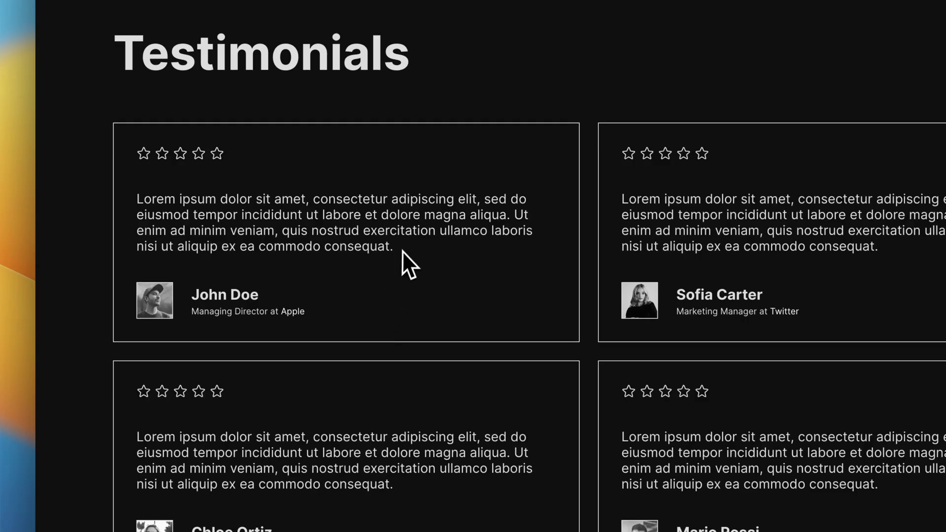
Copy the Lorem ipsum paragraph from the reference site's first testimonial into a new text layer in the Testimonial 01 card.
left_click_drag(400, 252, 133, 209)
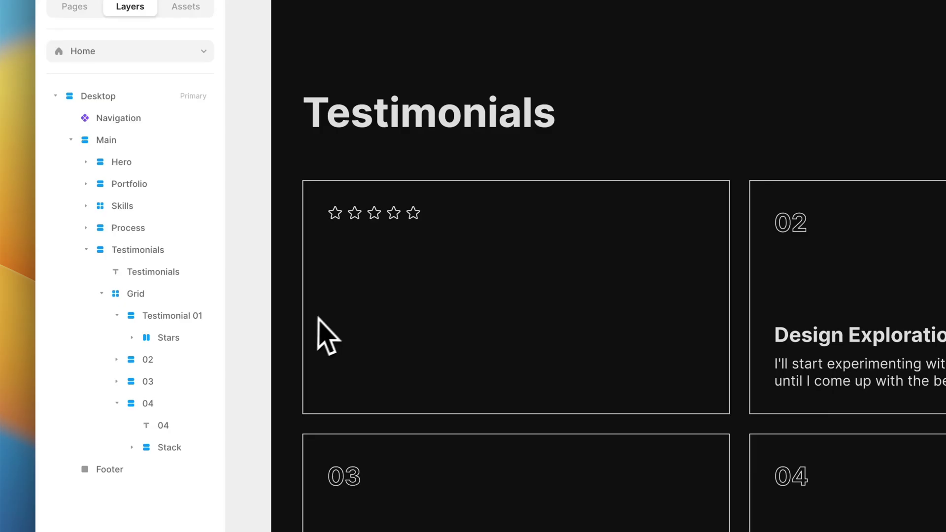
key("t")
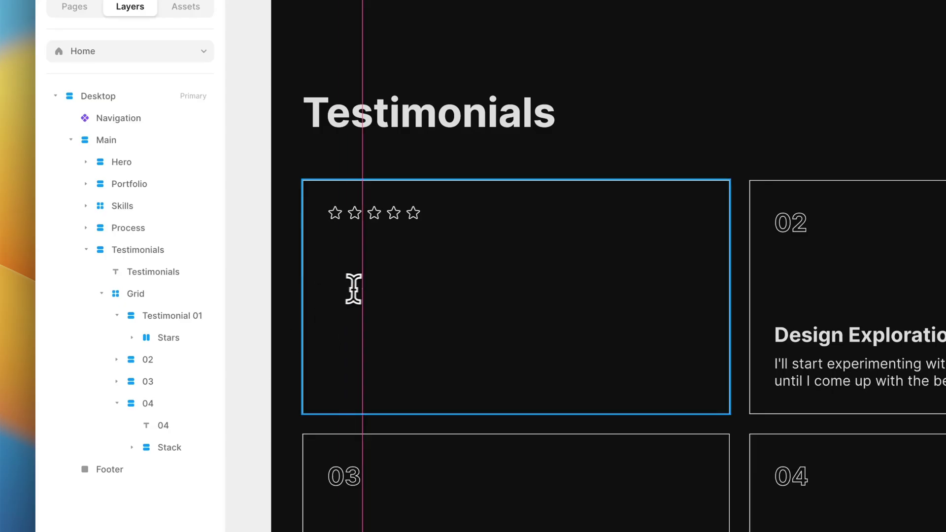
left_click(350, 287)
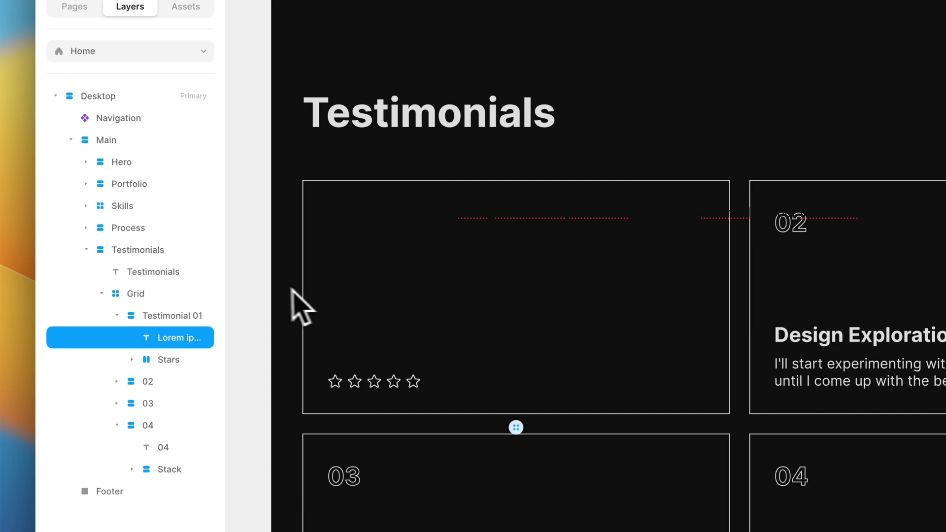
key("Escape")
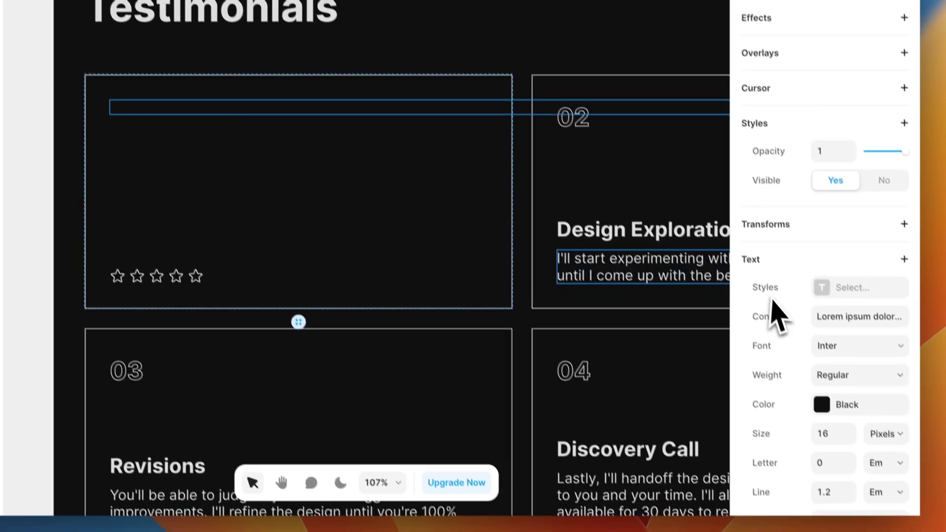
Apply the Body text style to the Lorem ipsum paragraph and set its width to Fill.
left_click(854, 287)
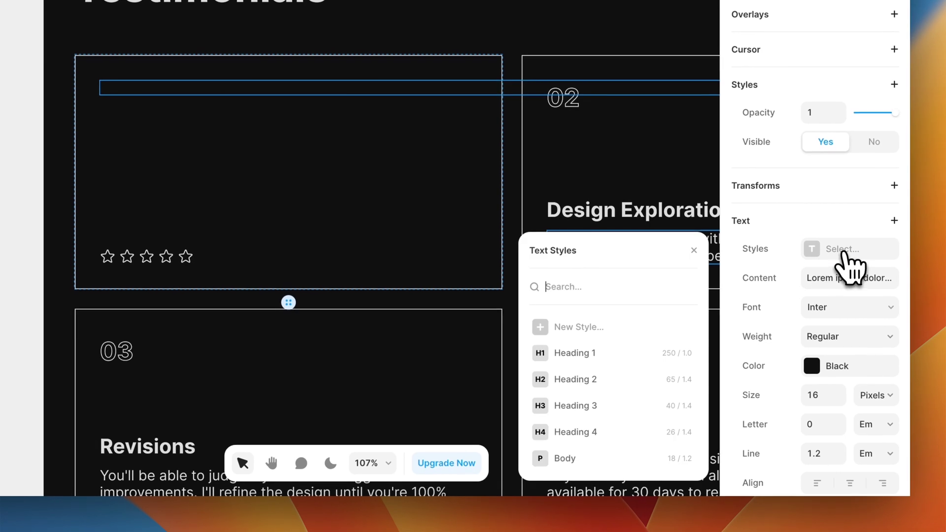
left_click(561, 458)
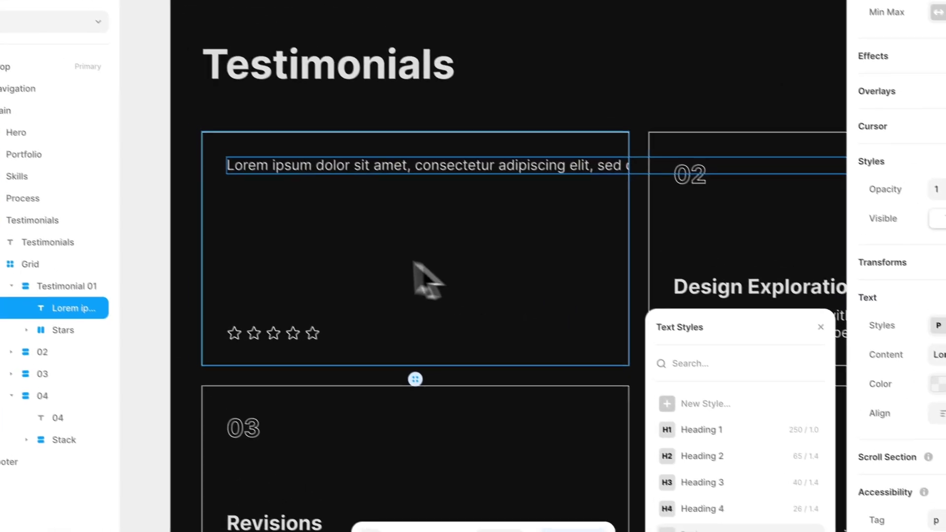
left_click(204, 290)
left_click(319, 248)
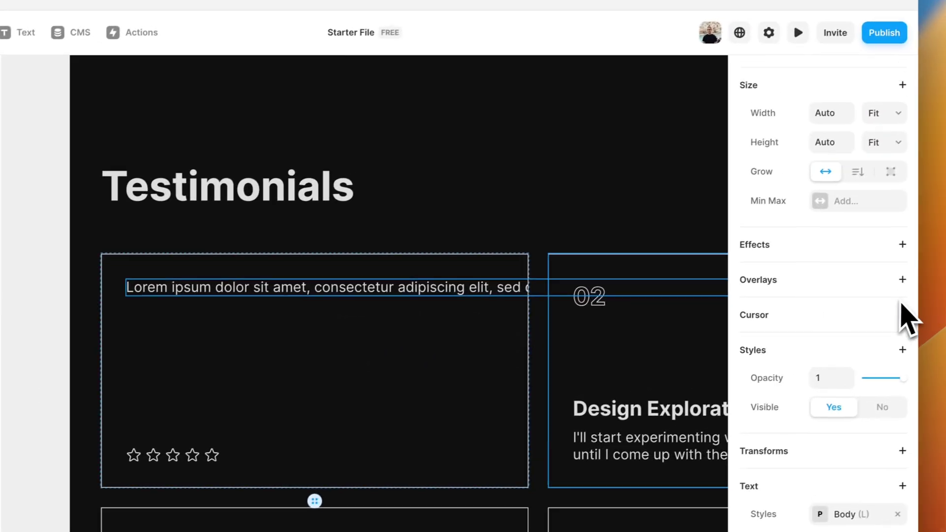
scroll(844, 253, "up", 2)
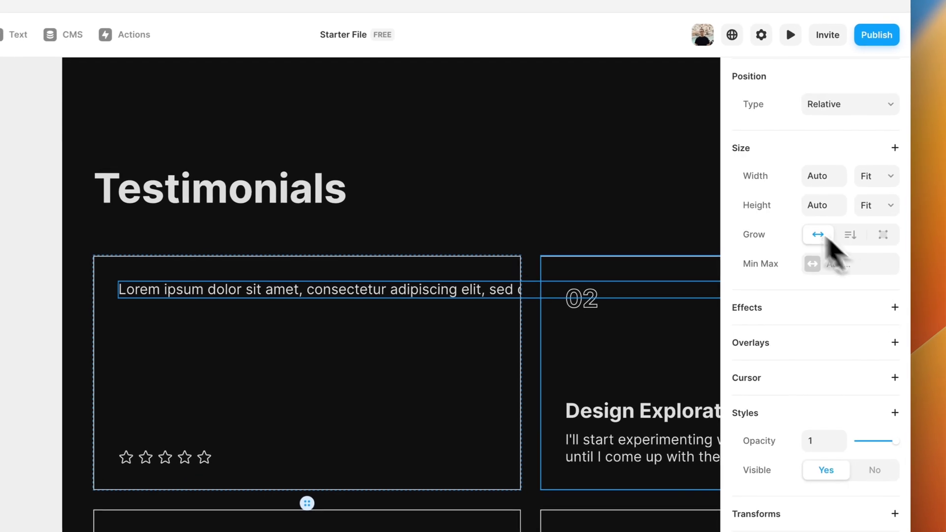
left_click(880, 183)
left_click(875, 163)
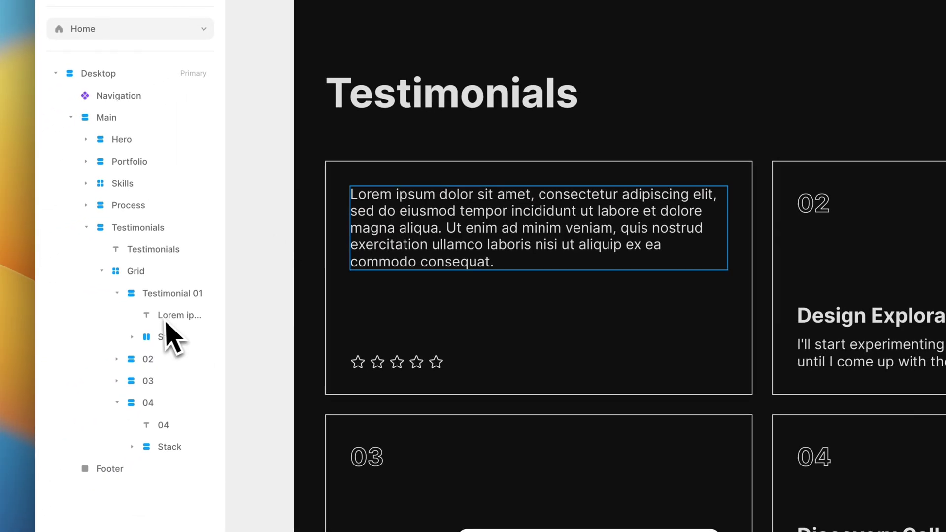
Move the Lorem ipsum paragraph below the Stars in Testimonial 01 and add a frame about 152 by 44 px beneath it.
left_click_drag(169, 317, 165, 339)
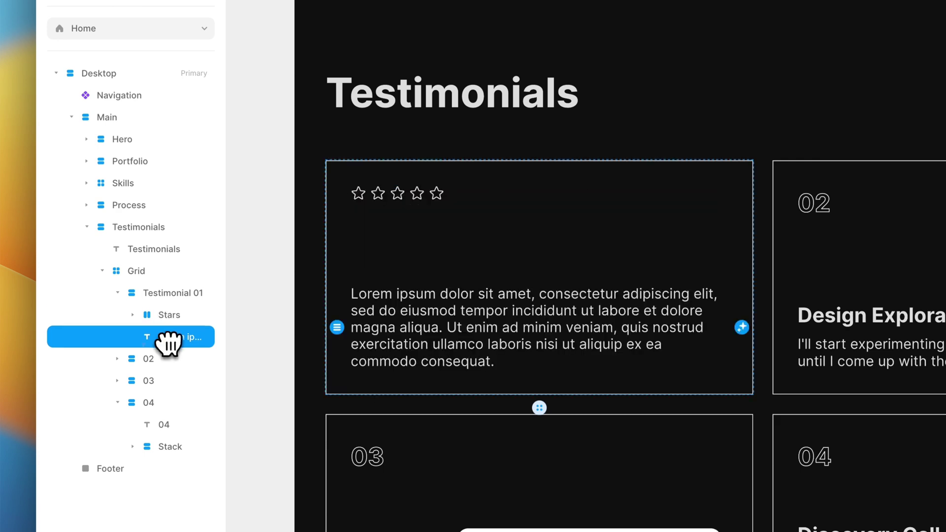
left_click(275, 266)
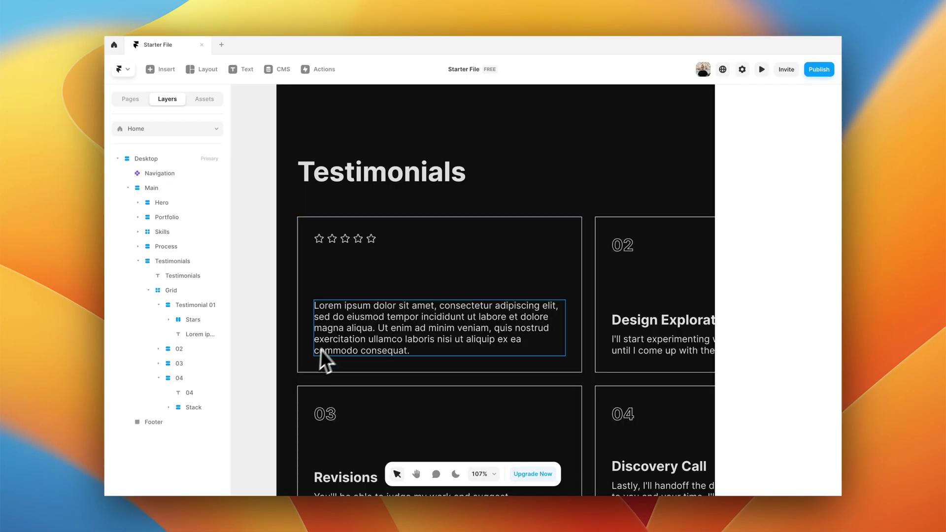
key("f")
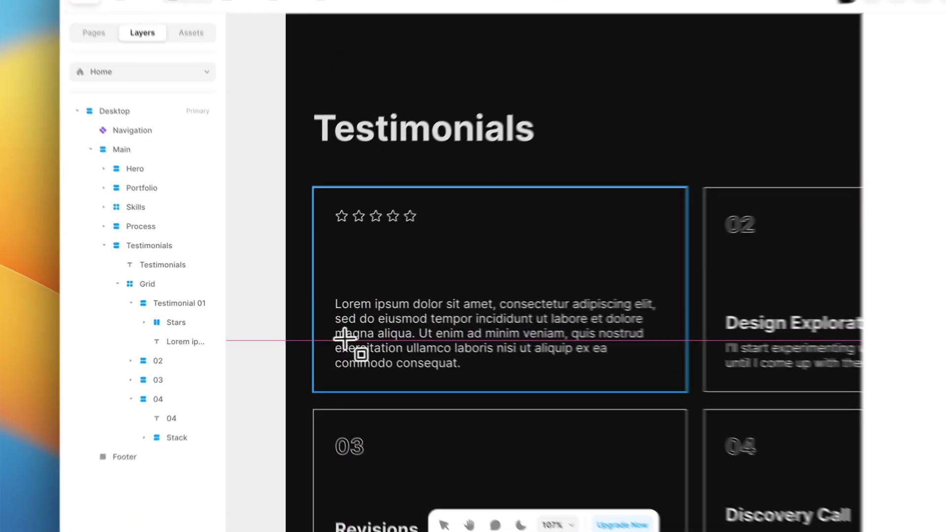
mouse_move(360, 333)
left_mouse_down()
mouse_move(365, 348)
mouse_move(395, 355)
left_mouse_up()
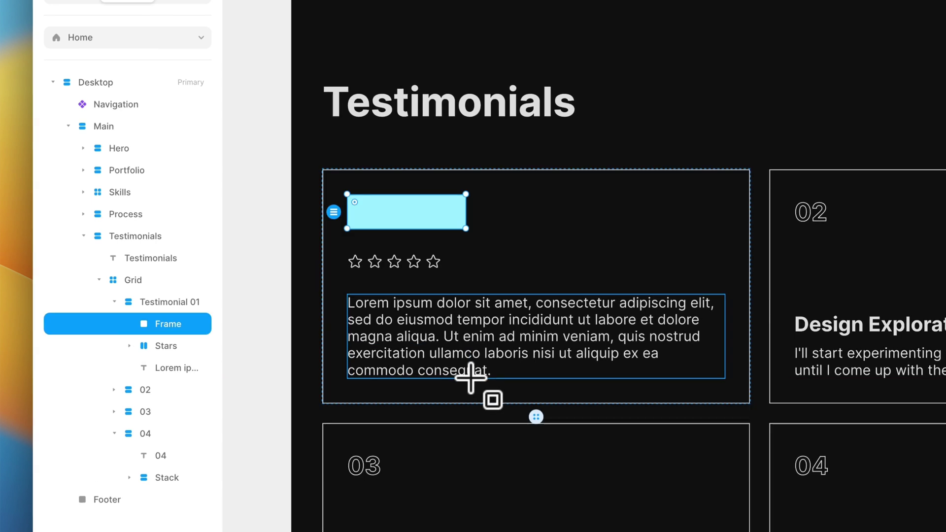
left_click_drag(177, 324, 178, 376)
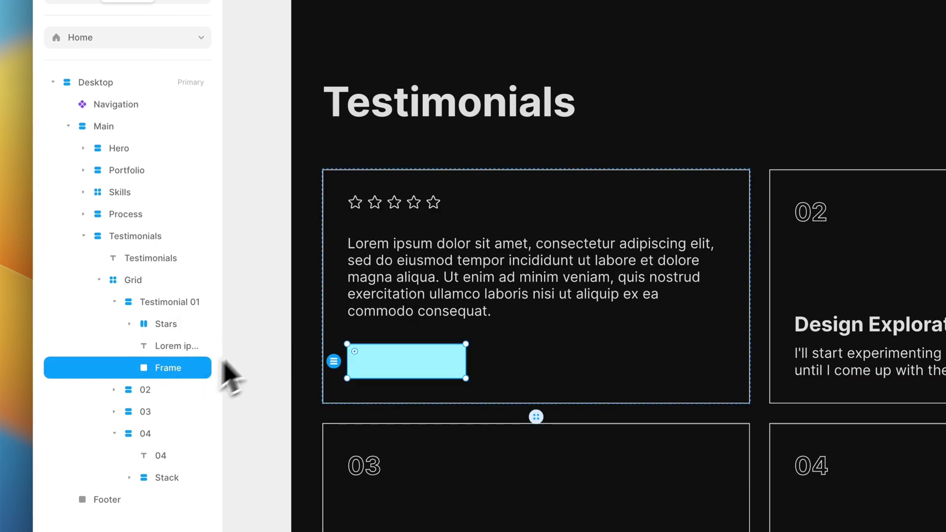
left_click(262, 314)
scroll(264, 315, "down", 2)
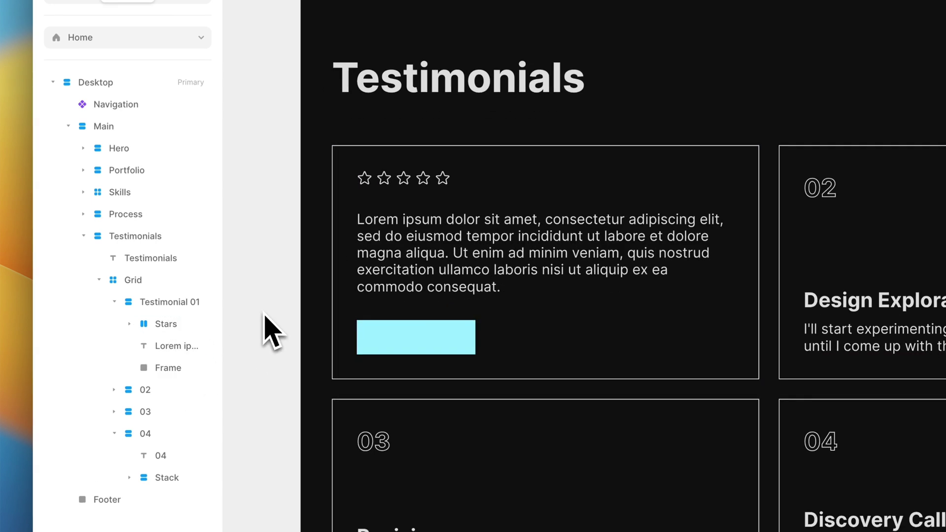
Draw a second frame in the Testimonial 01 card and nest it inside the cyan frame below the paragraph.
left_click(382, 335)
left_click(300, 323)
key("f")
left_click_drag(369, 307, 410, 340)
left_click_drag(178, 327, 173, 393)
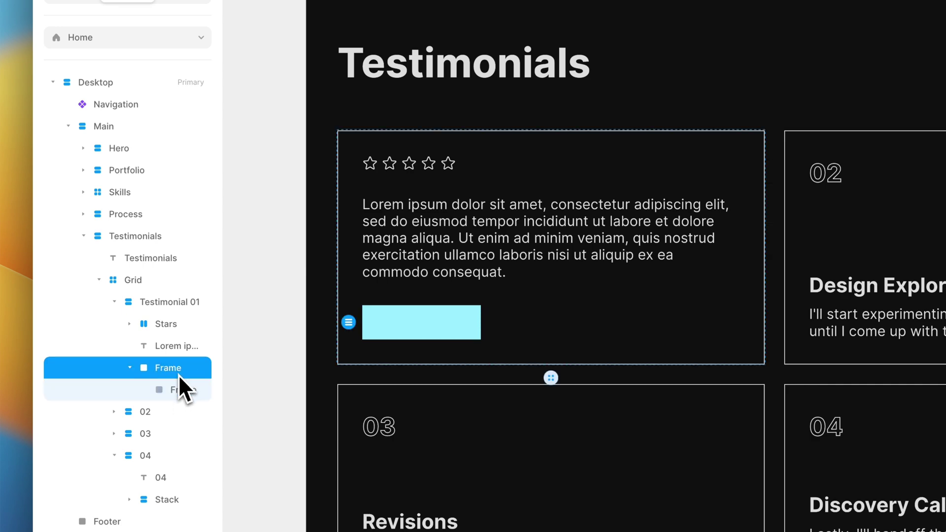
Rename the outer frame as Profile and turn it into a horizontal stack.
type("Profile")
key("Return")
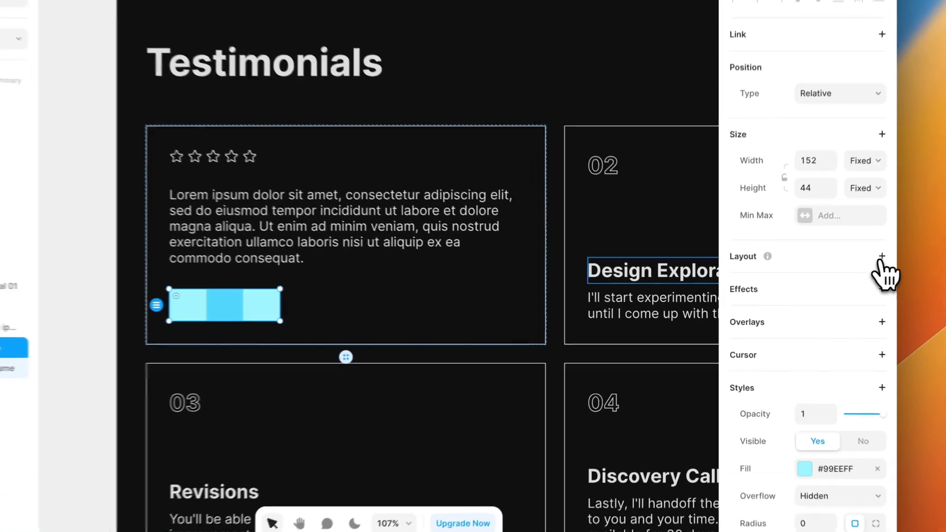
left_click(807, 284)
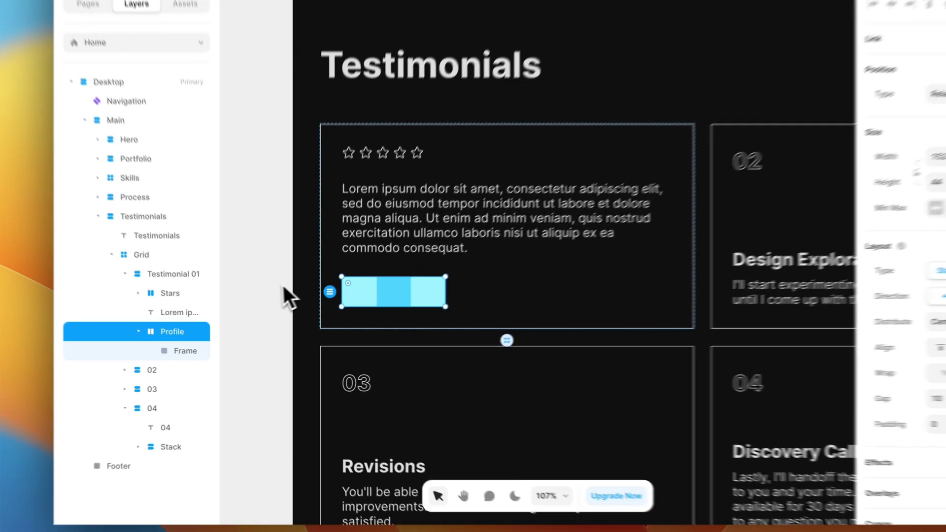
Rename the frame inside the Profile stack as pic and set its size to 50 by 50.
scroll(282, 290, "up", 5)
left_click(363, 318)
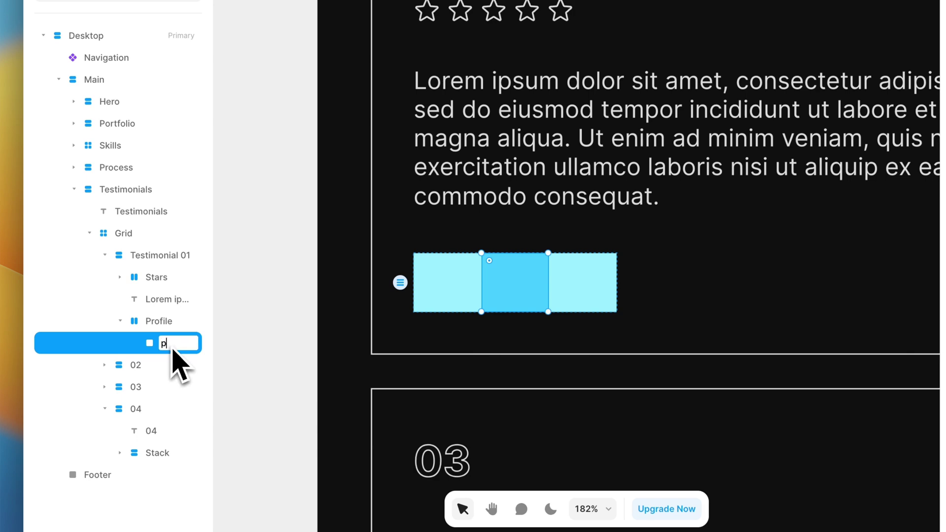
key("Return")
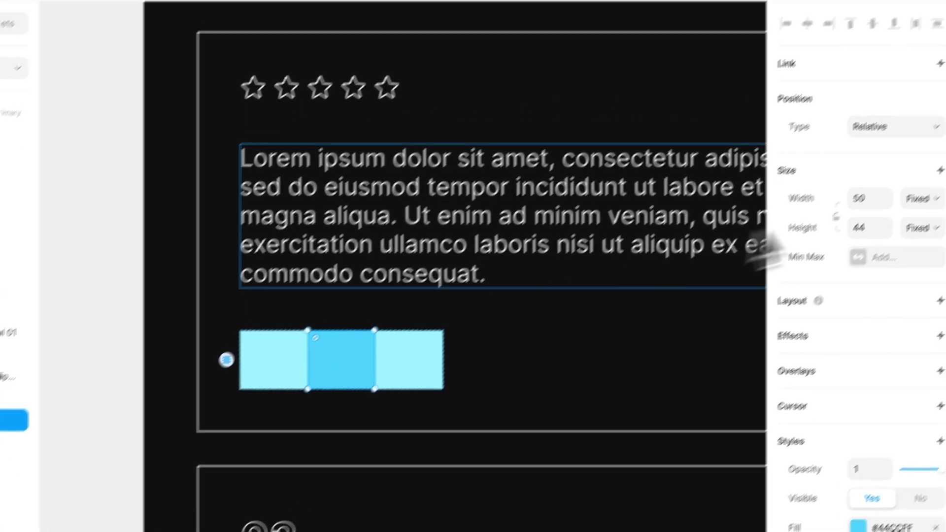
left_click(829, 231)
key("Tab")
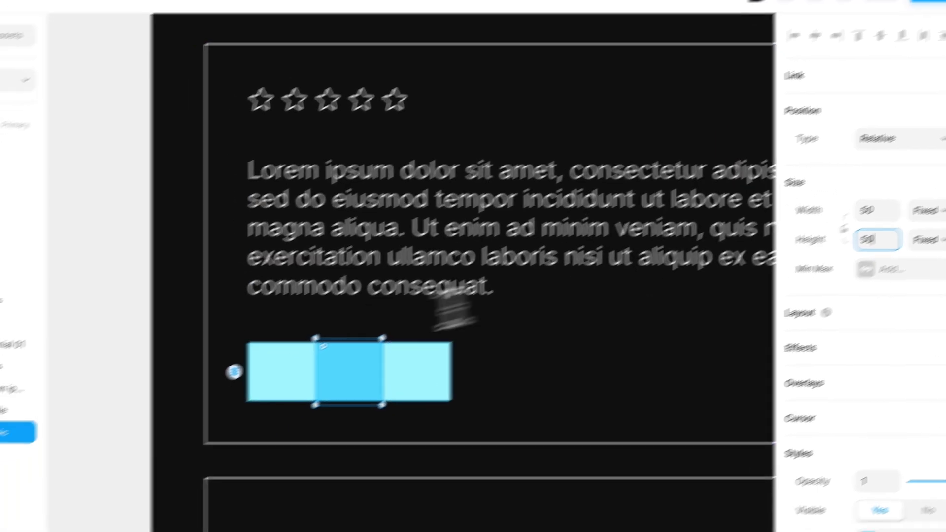
Set the Profile stack's height to Fit Content.
left_click(356, 413)
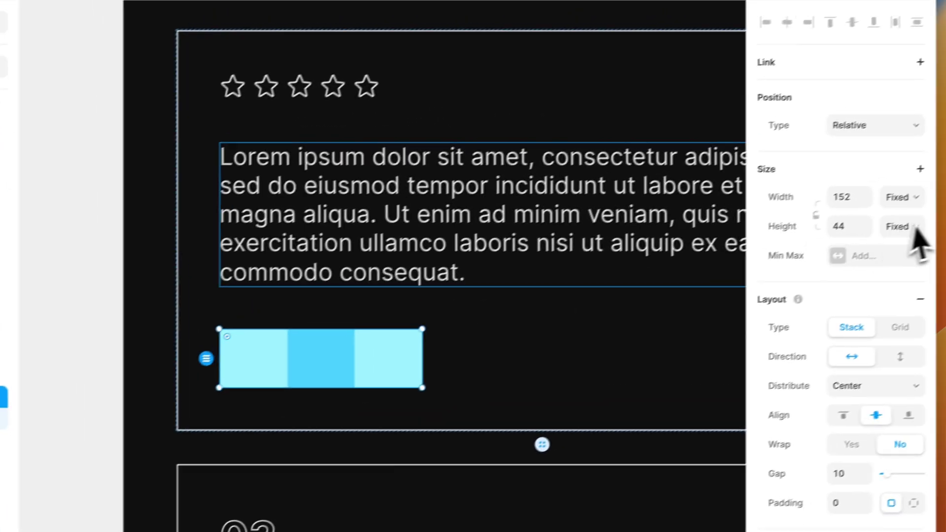
left_click(877, 238)
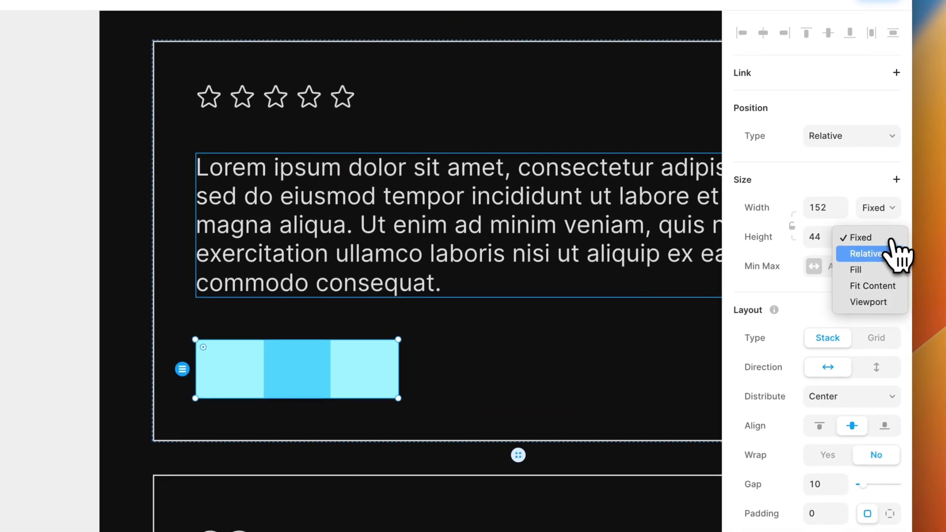
left_click(869, 286)
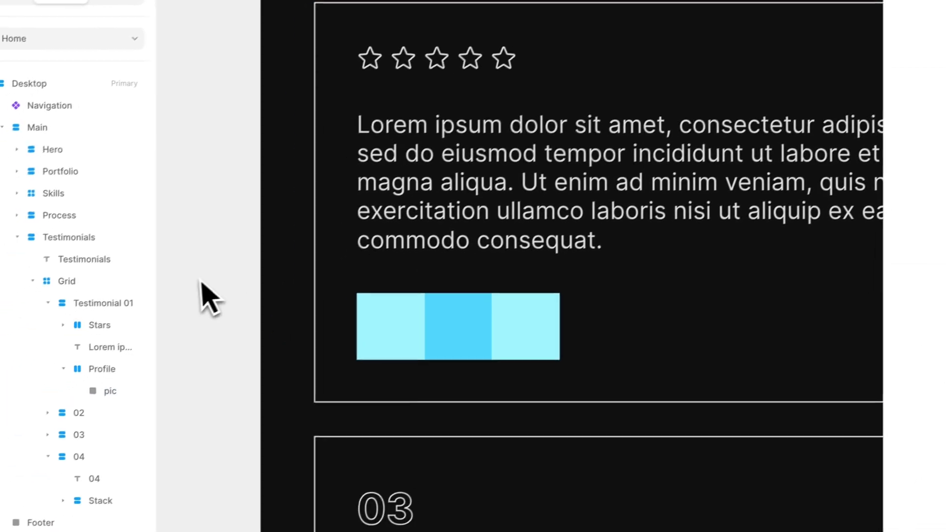
Fill the pic frame with an Unsplash photo of a man in a cap, found by searching for "man".
left_click(368, 357)
scroll(924, 454, "down", 4)
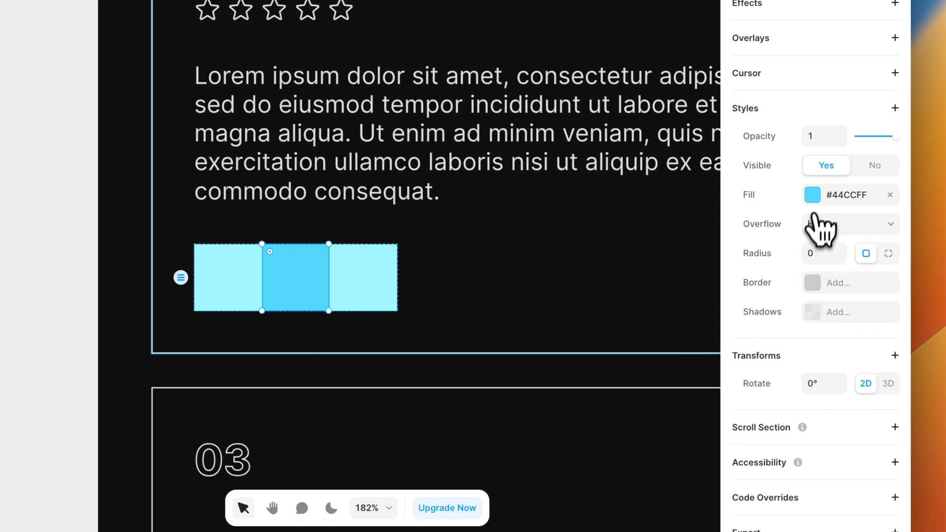
left_click(832, 197)
left_click(682, 203)
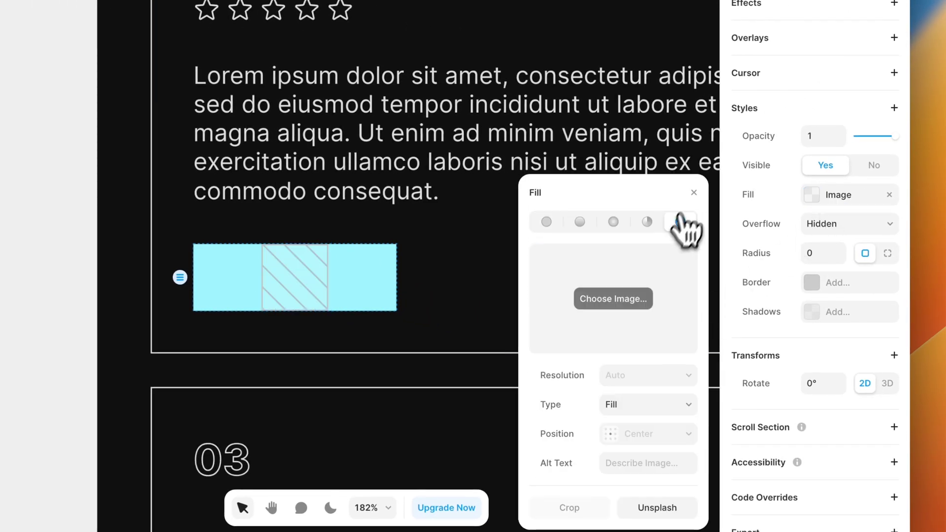
left_click(632, 295)
left_click(547, 333)
left_click(681, 458)
type("man")
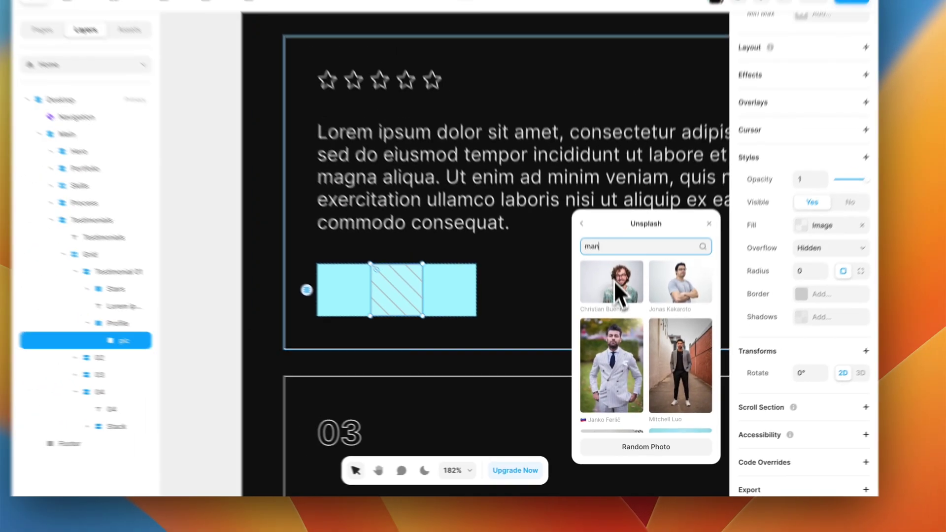
scroll(617, 338, "down", 10)
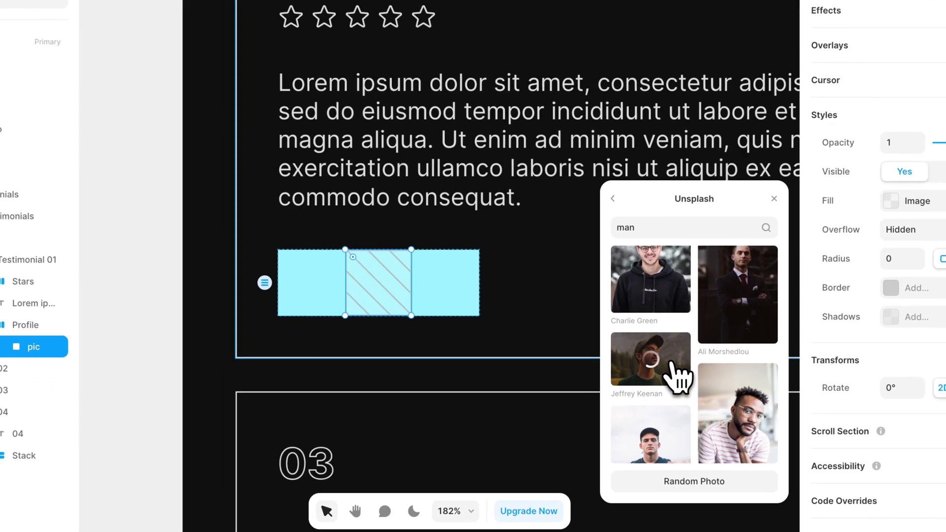
left_click(621, 373)
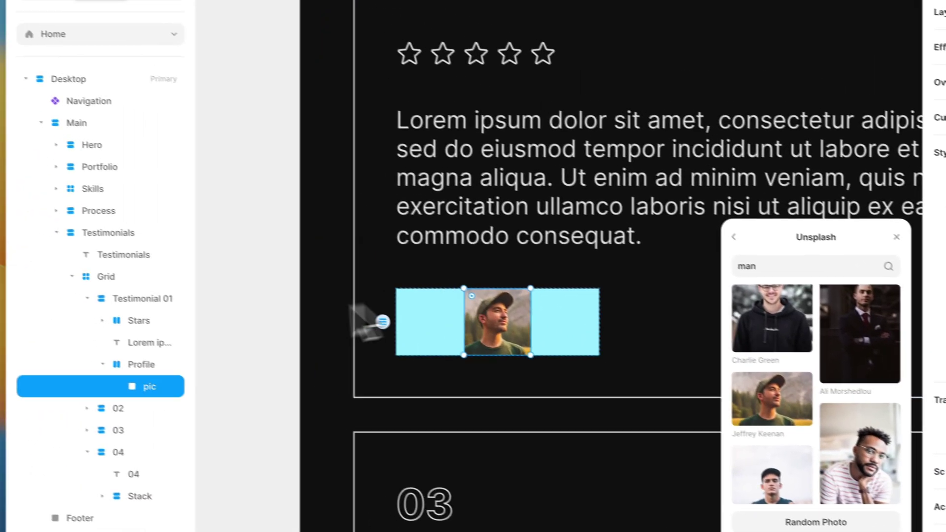
Check the profile photo on the reference site and apply a 100% Grayscale filter to the pic frame.
left_click(99, 295)
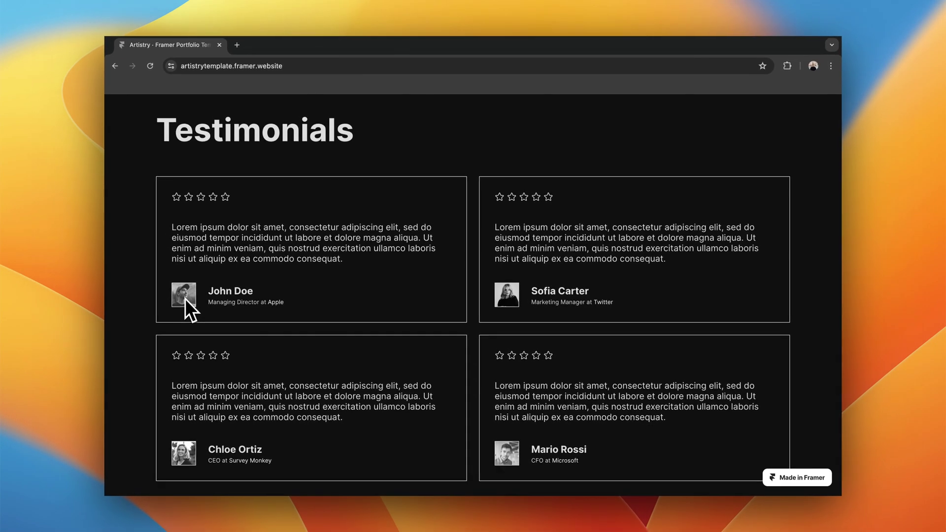
scroll(184, 299, "up", 5)
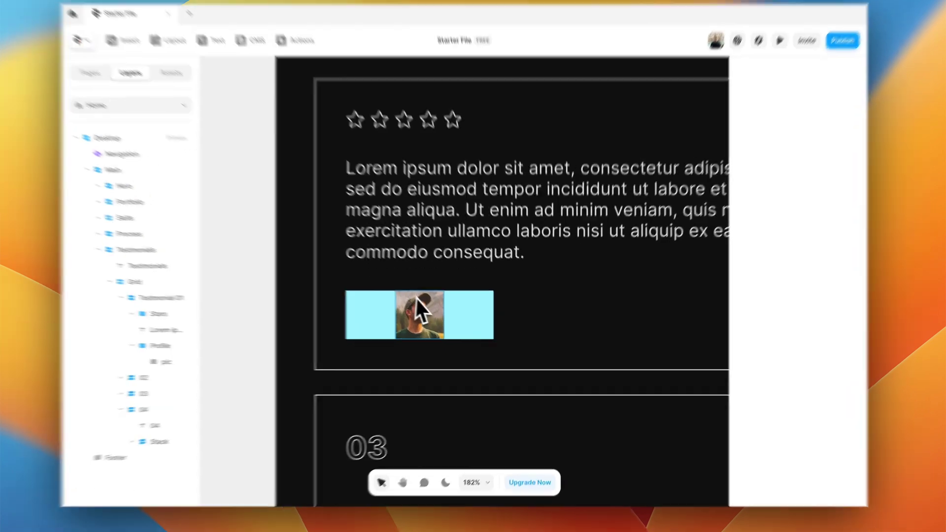
left_click(416, 297)
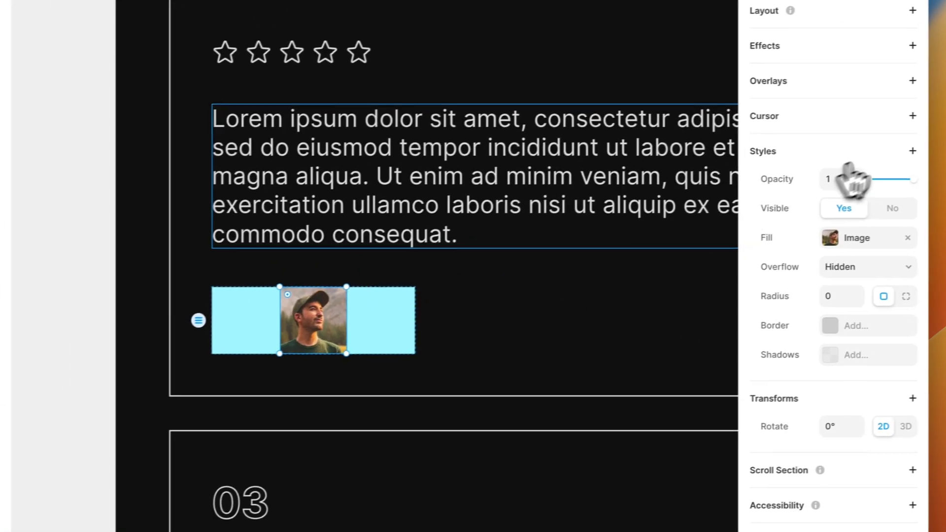
left_click(894, 153)
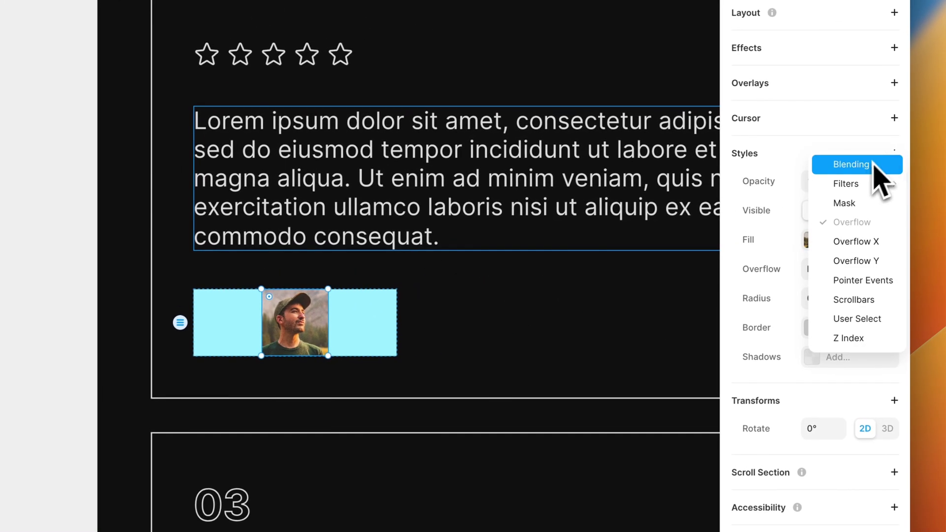
left_click(852, 184)
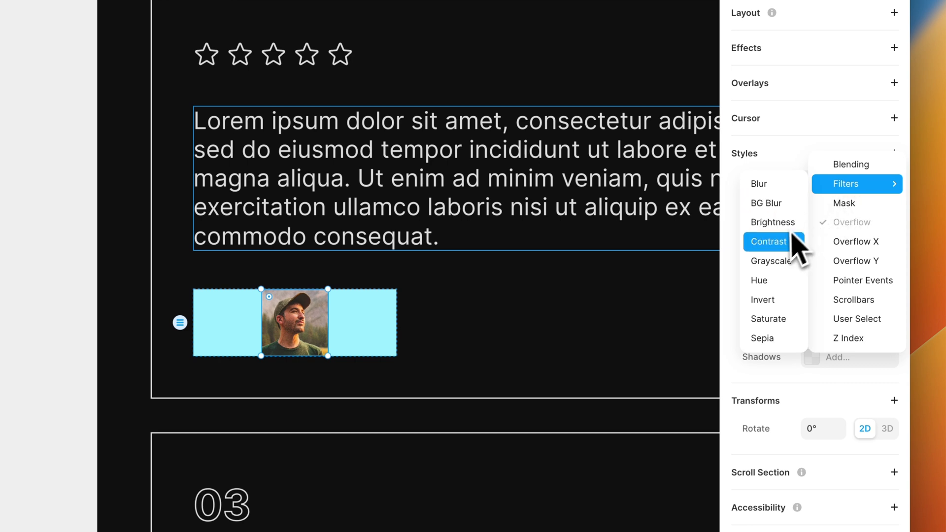
left_click(782, 273)
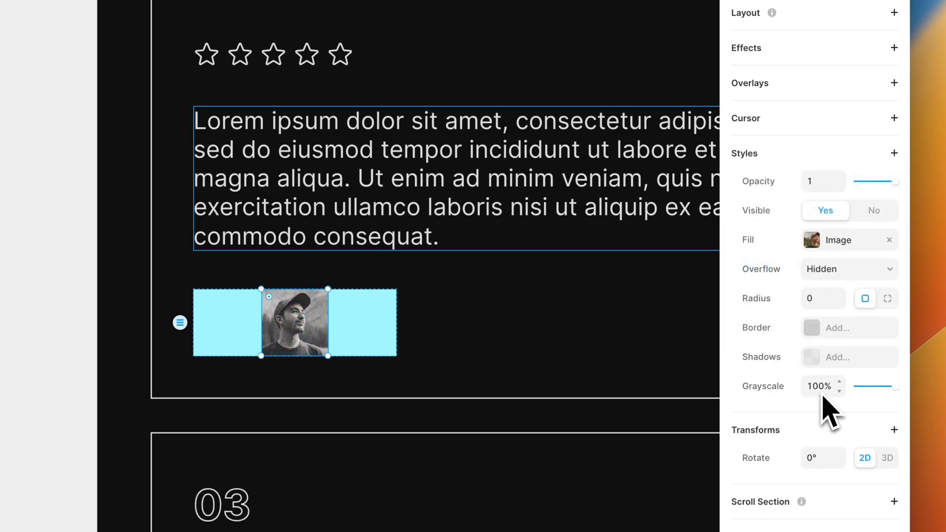
Add a solid 1 px border in the White color style to the pic frame.
left_click(832, 330)
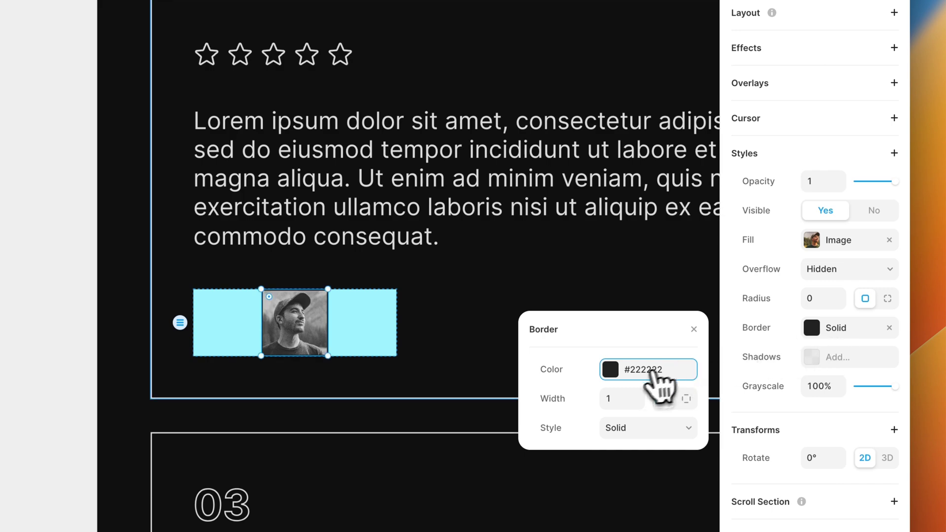
left_click(633, 372)
left_click(570, 531)
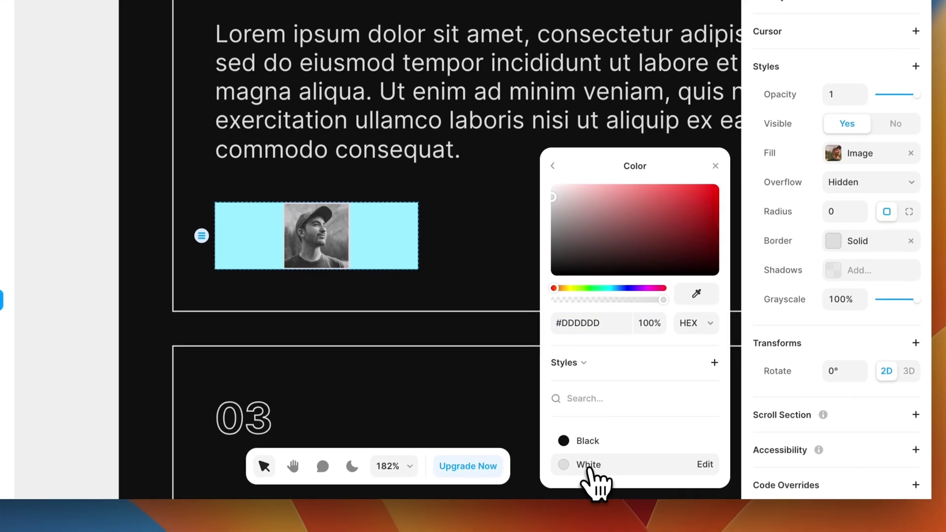
left_click(605, 227)
left_click(141, 238)
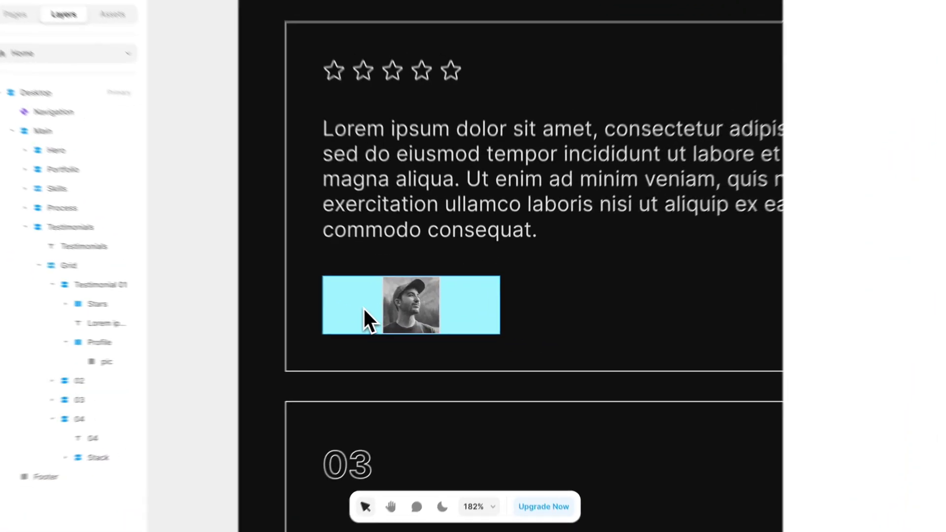
Set the Profile stack's distribution to Start.
left_click(396, 324)
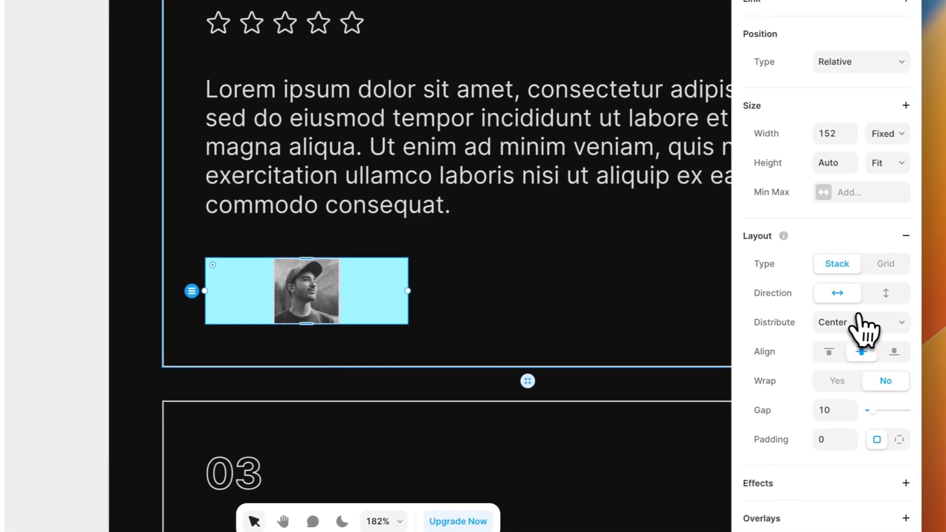
left_click(840, 322)
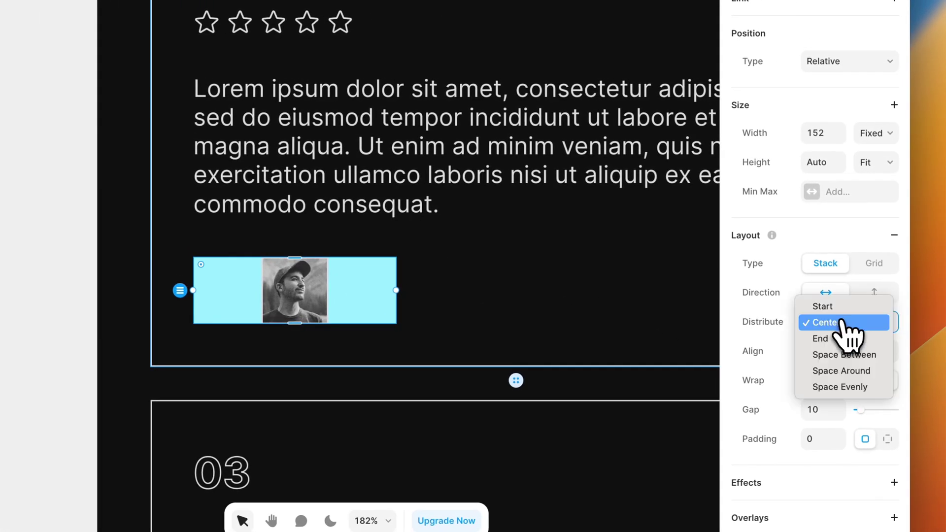
left_click(838, 309)
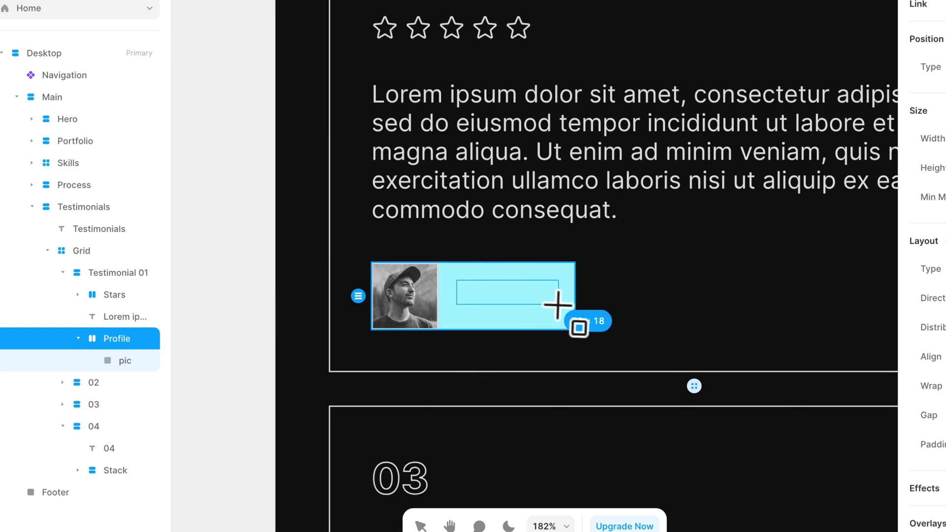
Draw a frame beside the photo inside the Profile stack and set its width to 200.
left_click_drag(555, 304, 565, 310)
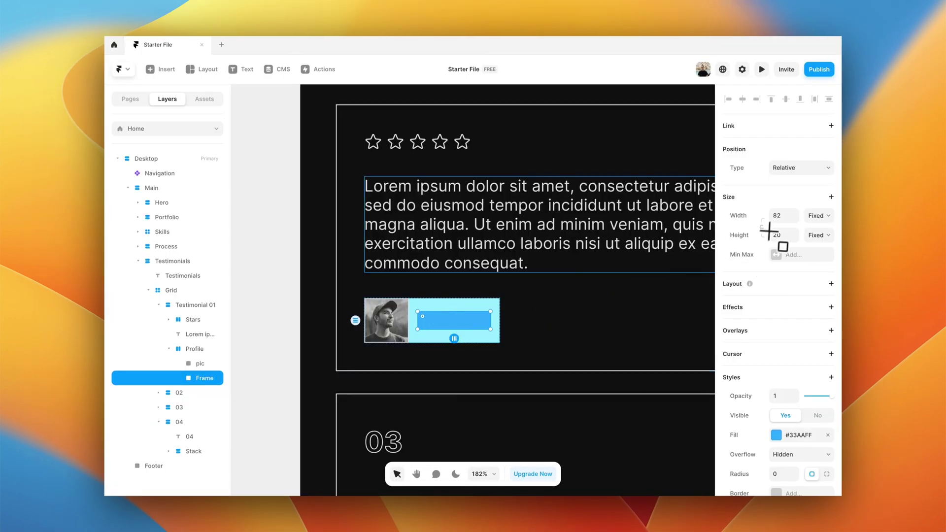
left_click(785, 215)
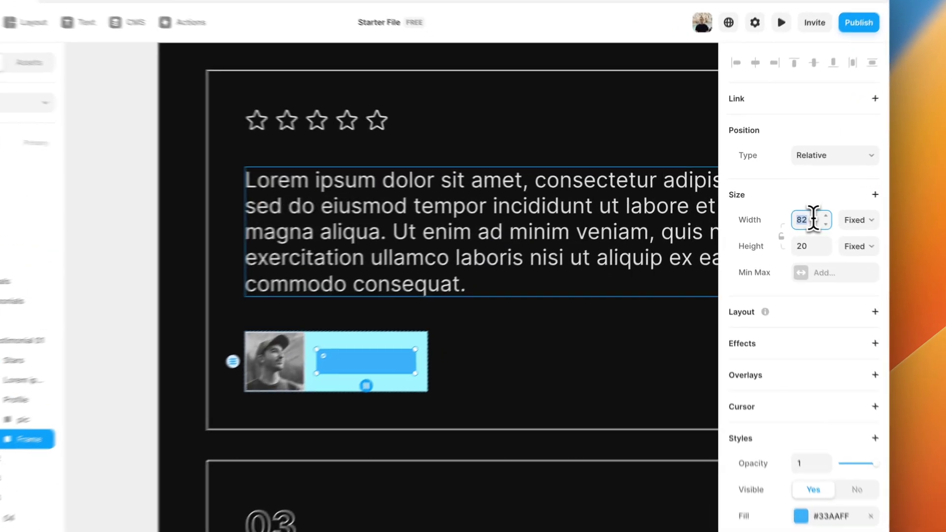
type("200")
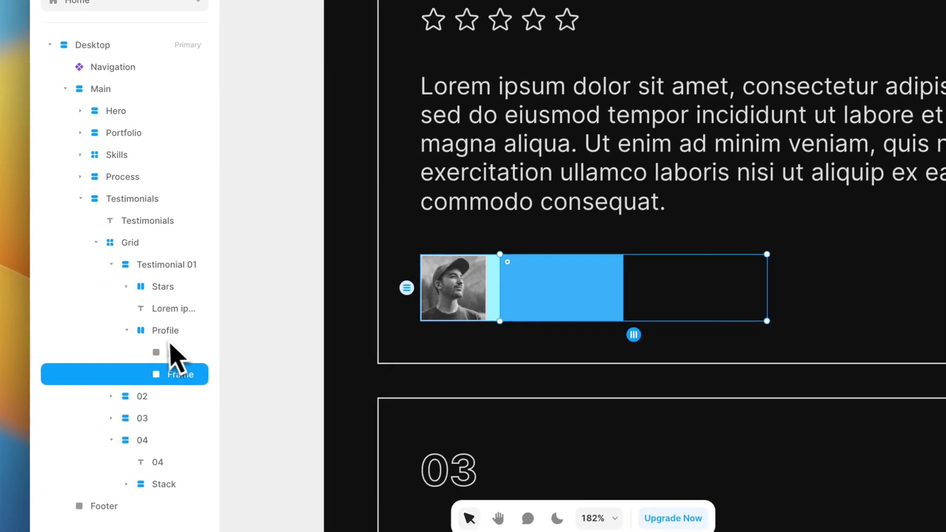
Set the Profile stack's width to Fit Content and its gap to 25.
left_click(166, 335)
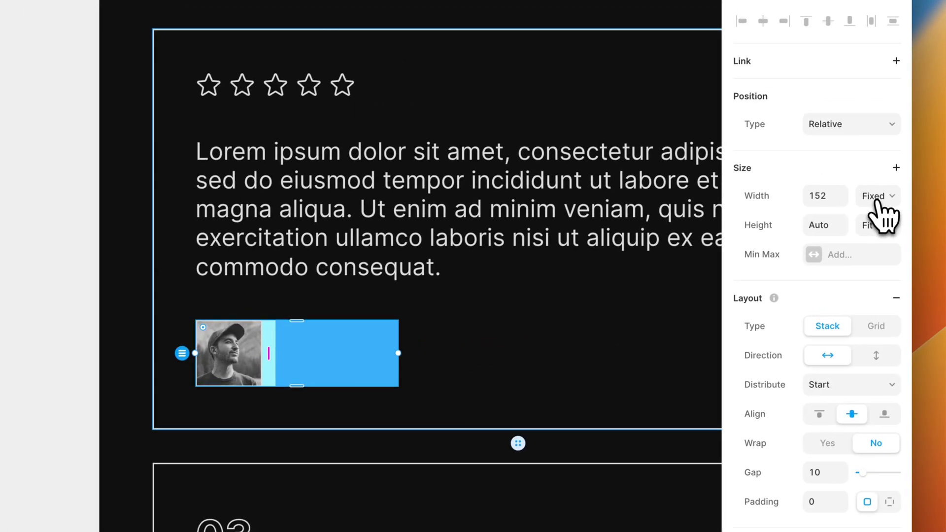
left_click(877, 199)
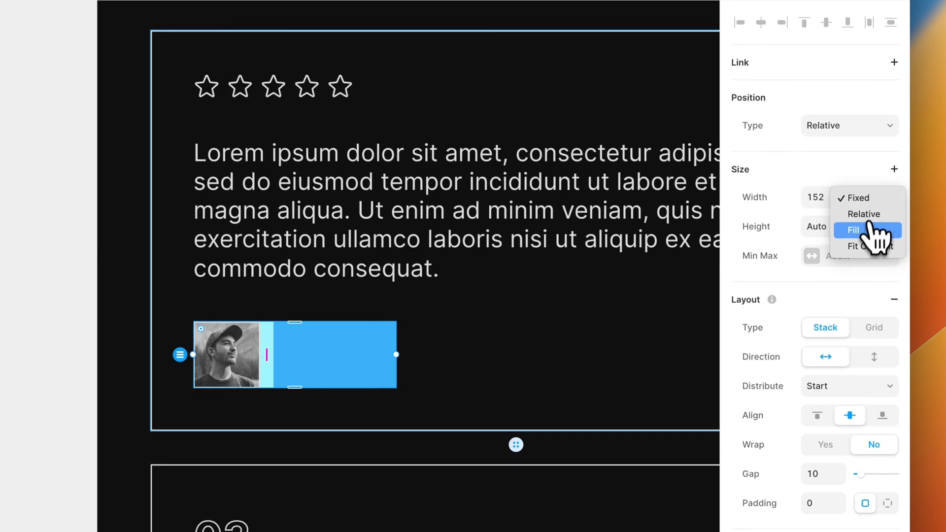
left_click(862, 248)
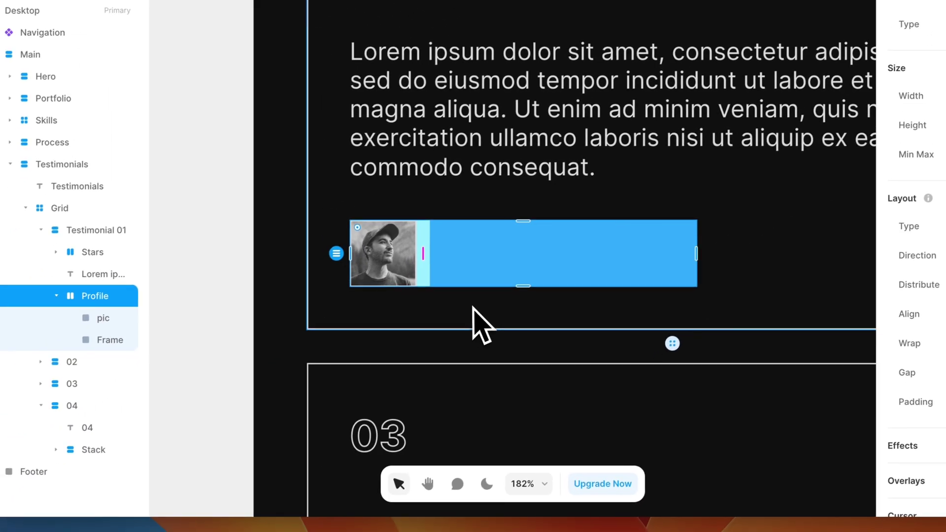
left_click(229, 235)
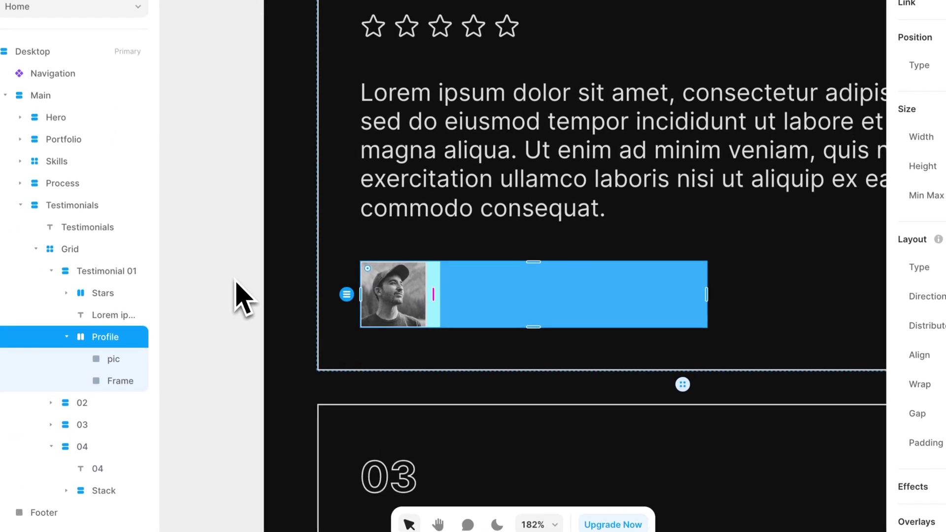
left_click(448, 304)
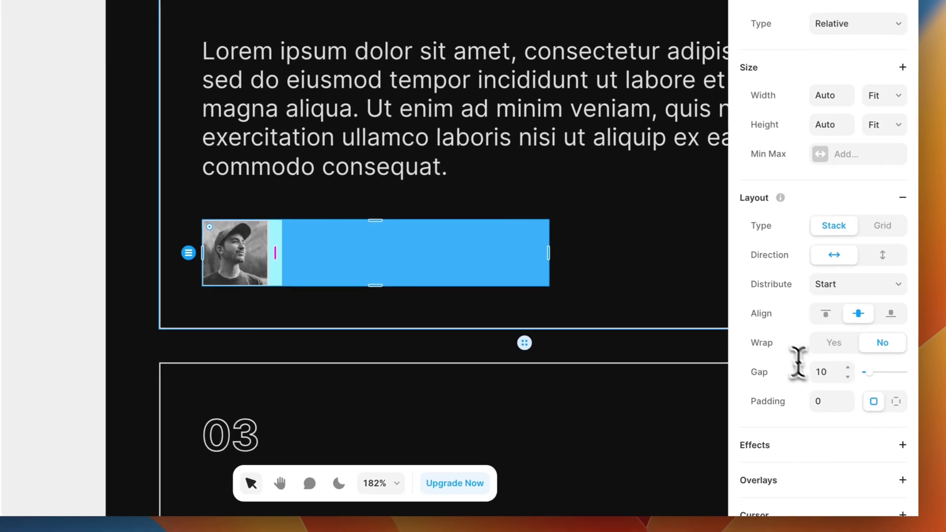
left_click(808, 367)
type("25")
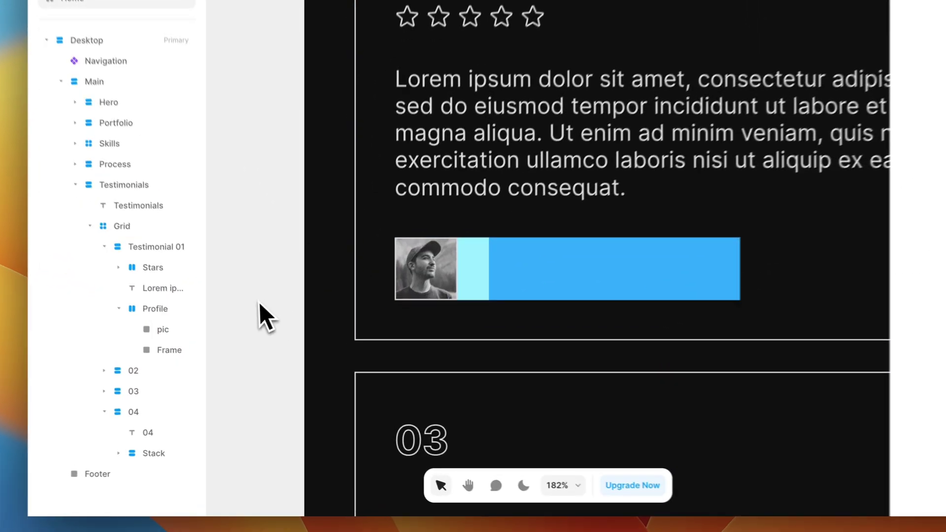
Turn the frame beside the photo into a stack and add a text layer with the reviewer's name inside it.
left_click(212, 378)
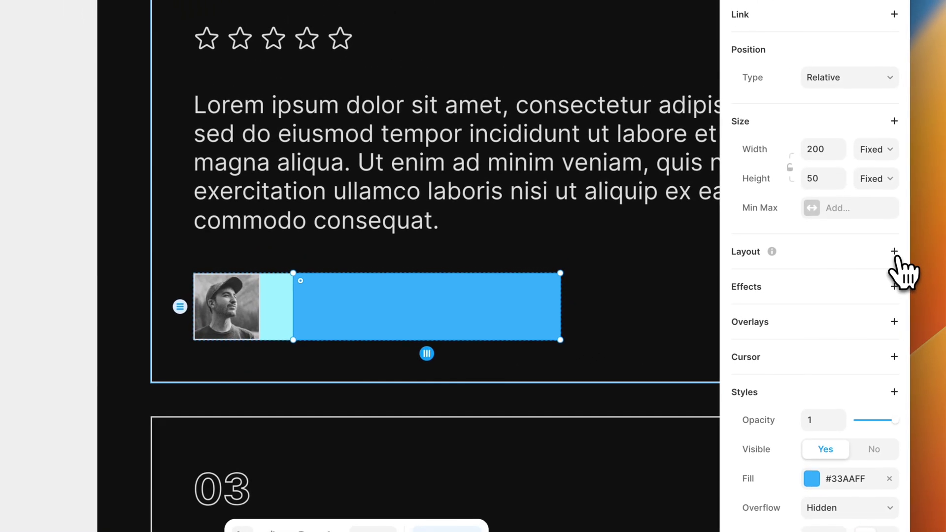
left_click(893, 252)
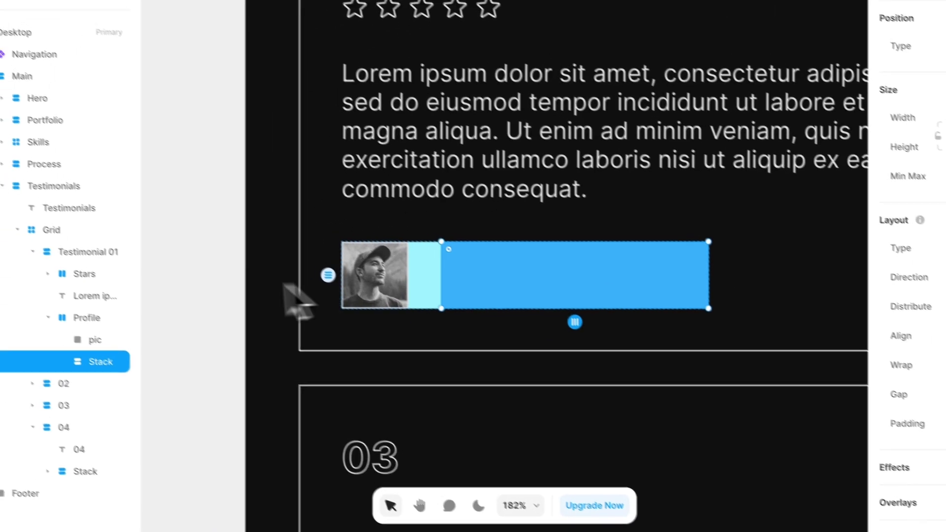
left_click(71, 331)
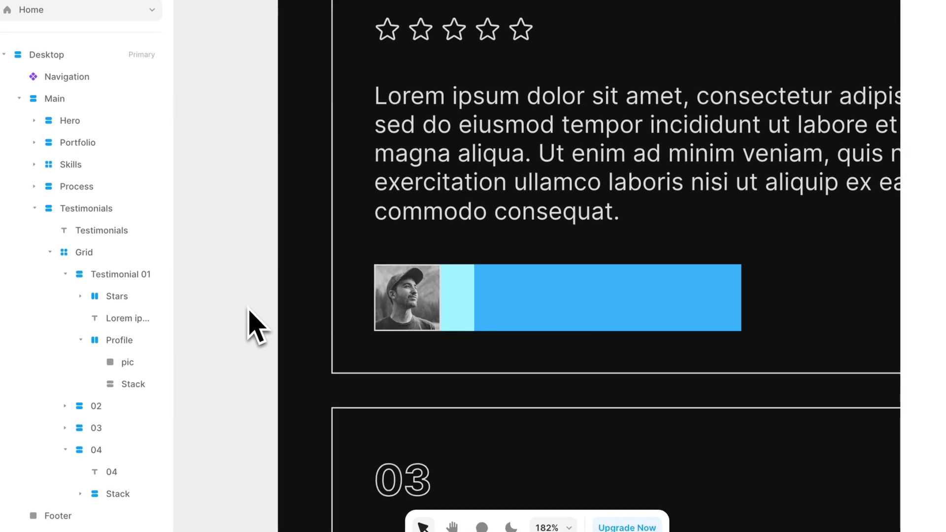
left_click(514, 290)
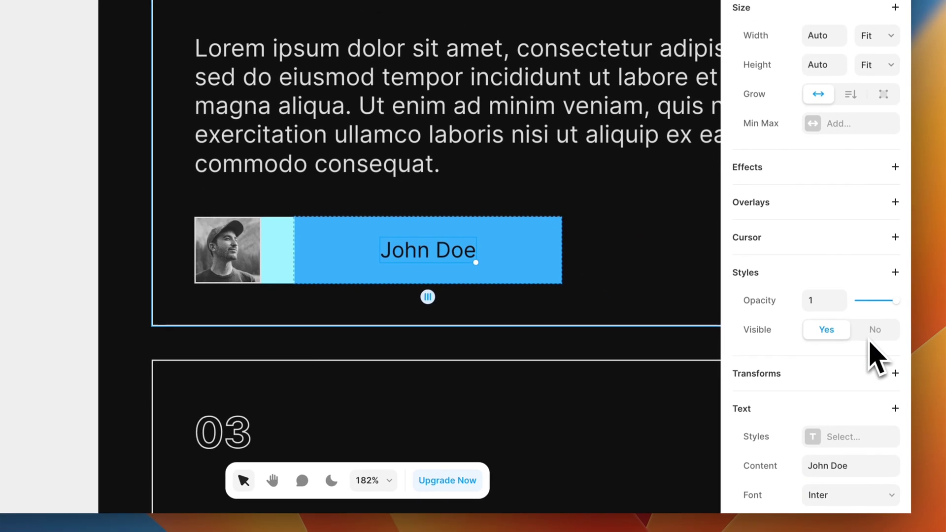
scroll(876, 356, "down", 3)
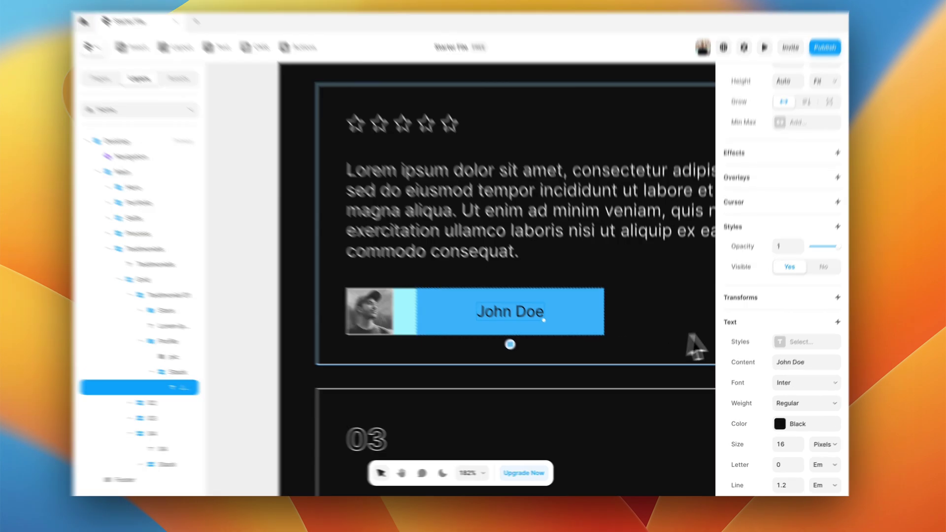
left_click(790, 348)
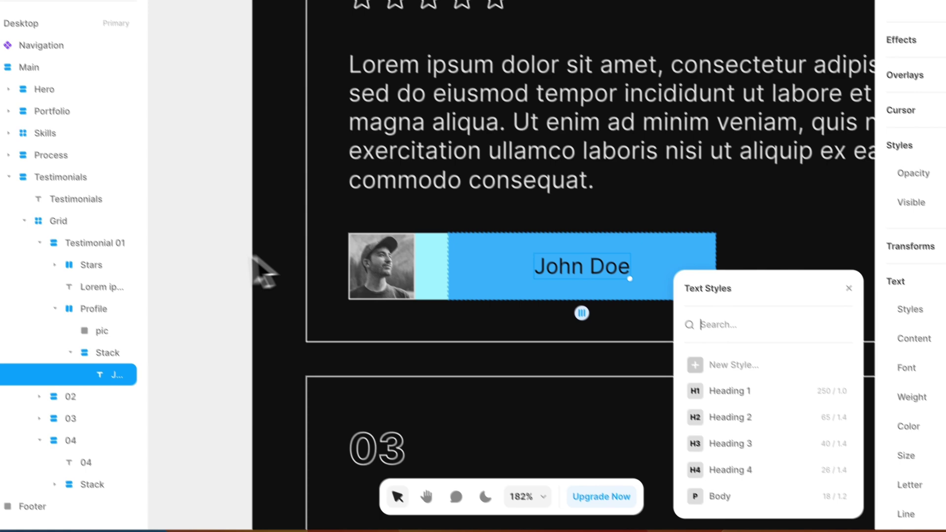
left_click(110, 248)
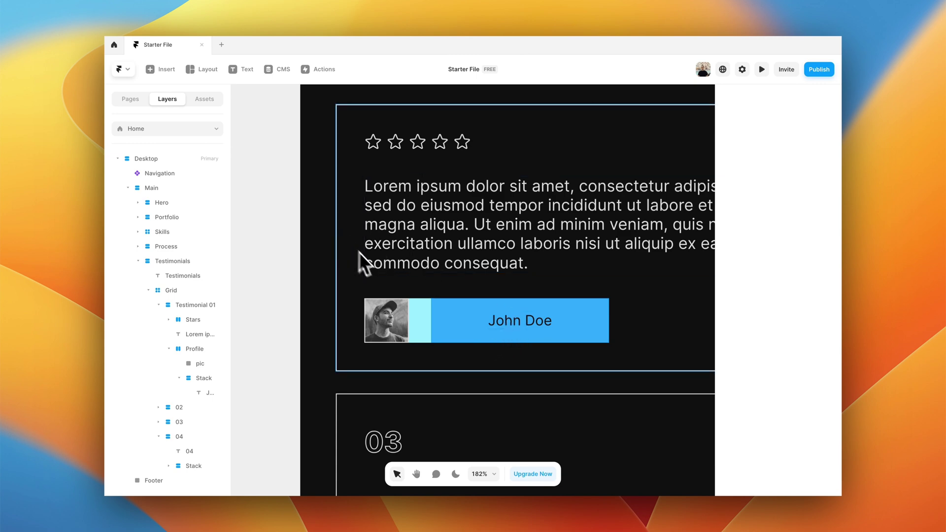
Format the reviewer's name with size 20, the White color style and Bold weight.
left_click(517, 328)
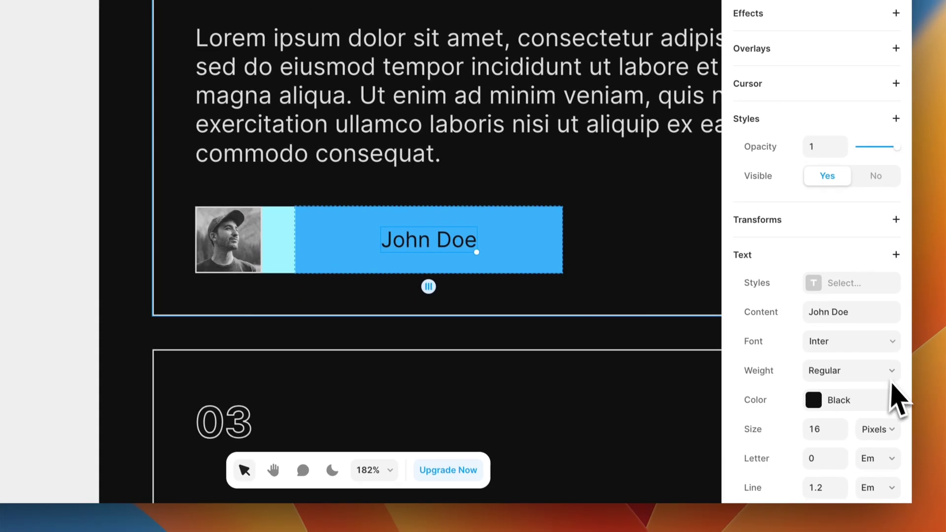
left_click(819, 387)
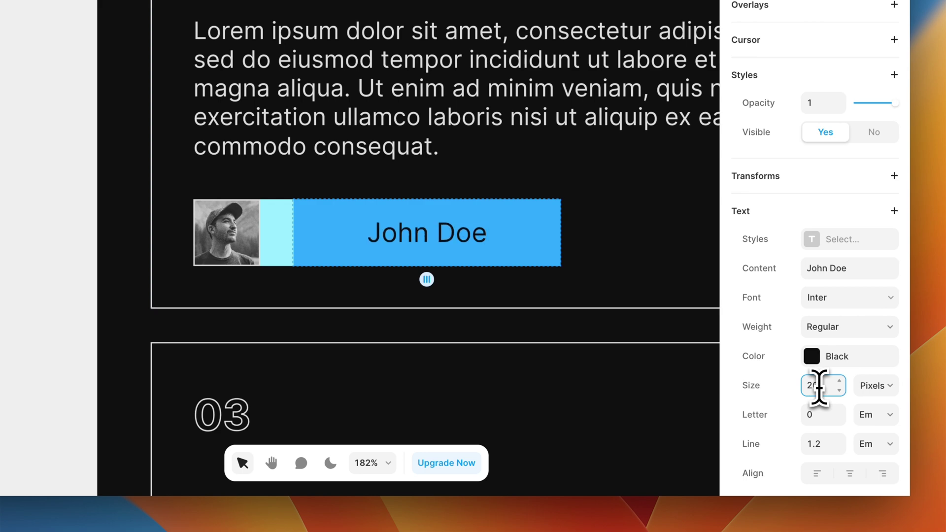
type("20")
left_click(839, 359)
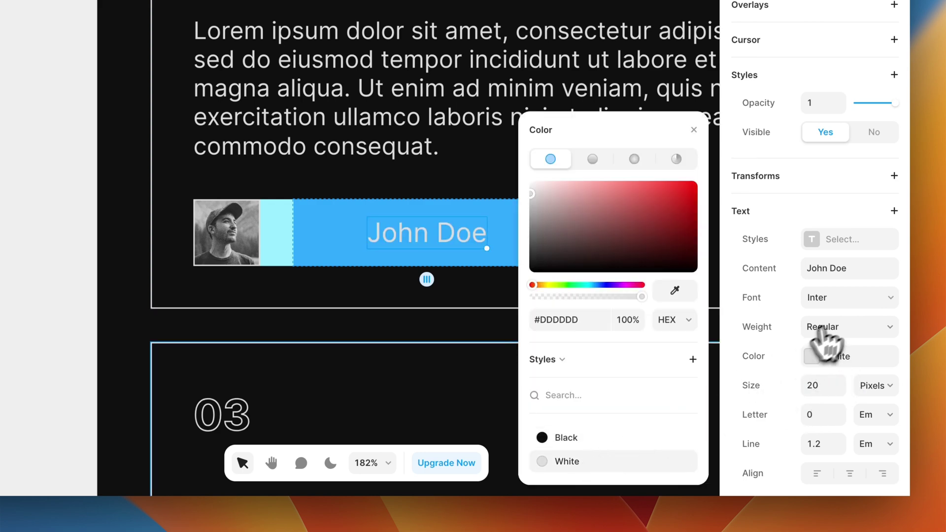
left_click(832, 327)
left_click(827, 423)
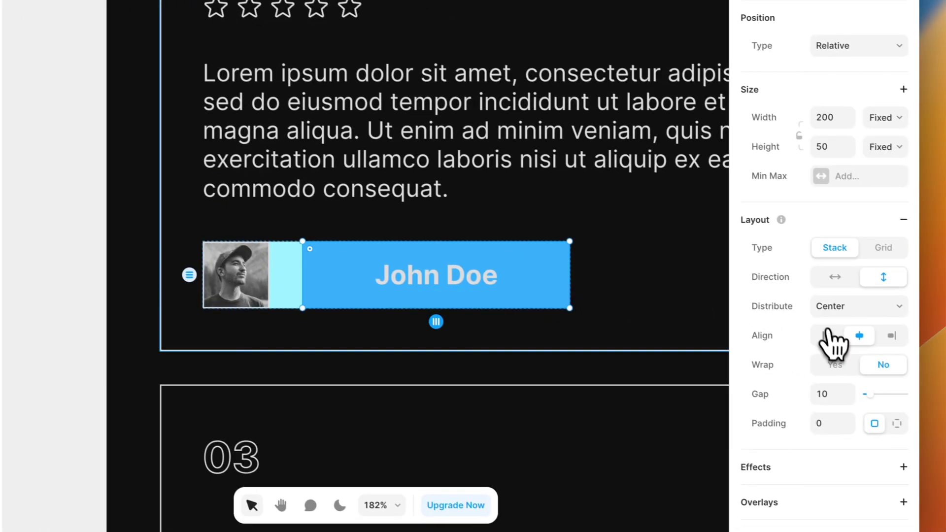
Align the contents of the stack beside the photo to its left edge and duplicate the name text.
left_click(829, 334)
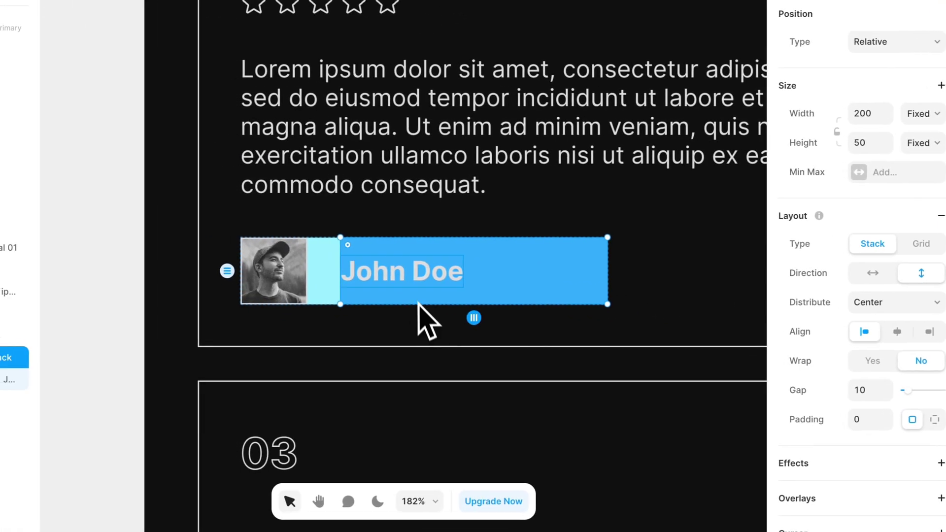
left_click(398, 286)
key("ctrl+d")
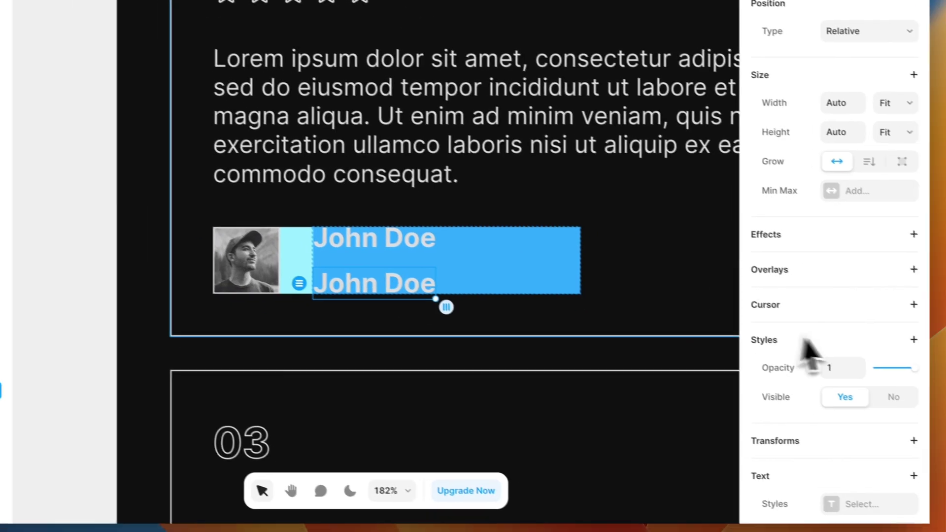
Set the duplicated text to size 12 and Regular weight, and replace its wording with "Managing Director at Apple" copied from the reference site.
scroll(879, 366, "down", 5)
left_click(870, 409)
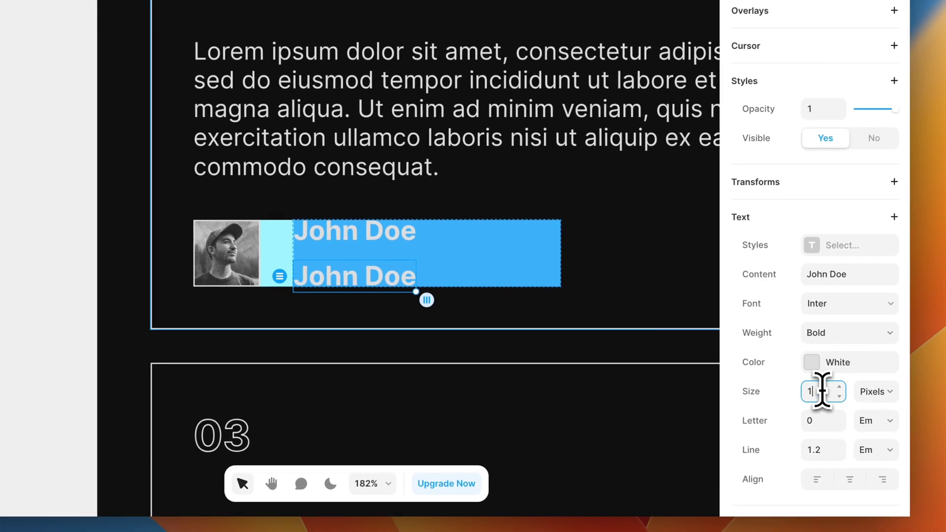
left_click(835, 335)
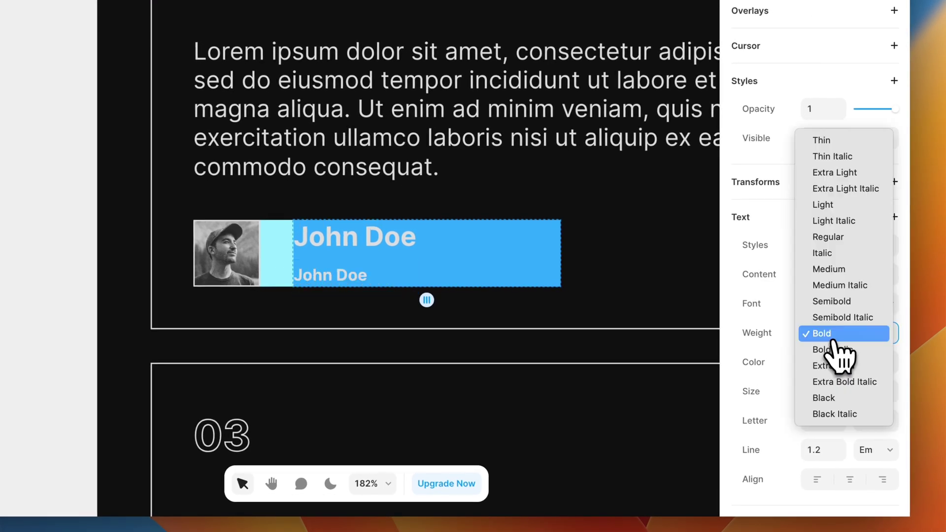
left_click(829, 241)
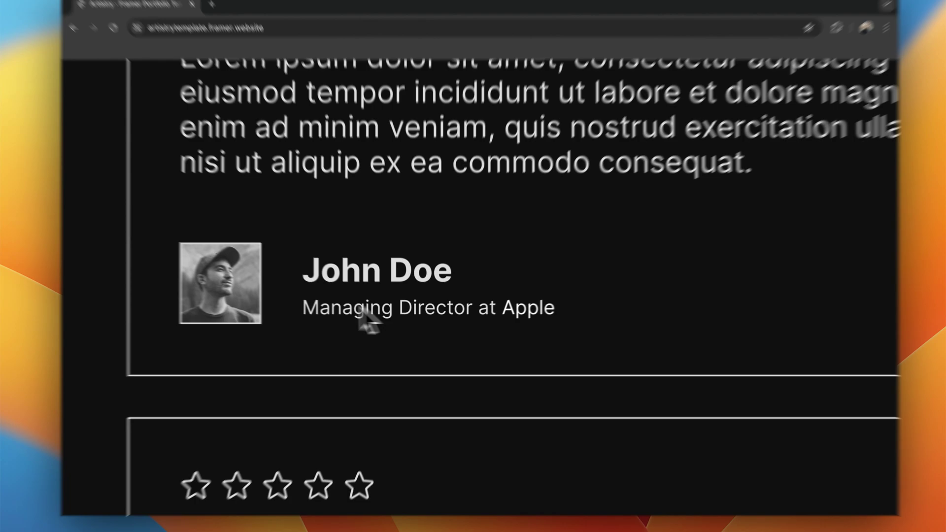
triple_click(372, 321)
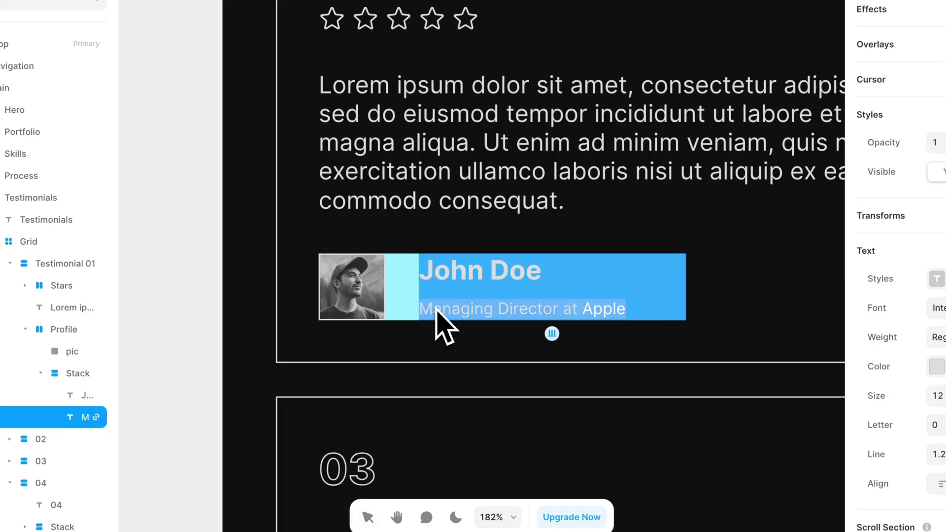
Set the gap of the stack holding the name and job title to 2, and its width and height to Fit Content.
left_click(465, 287)
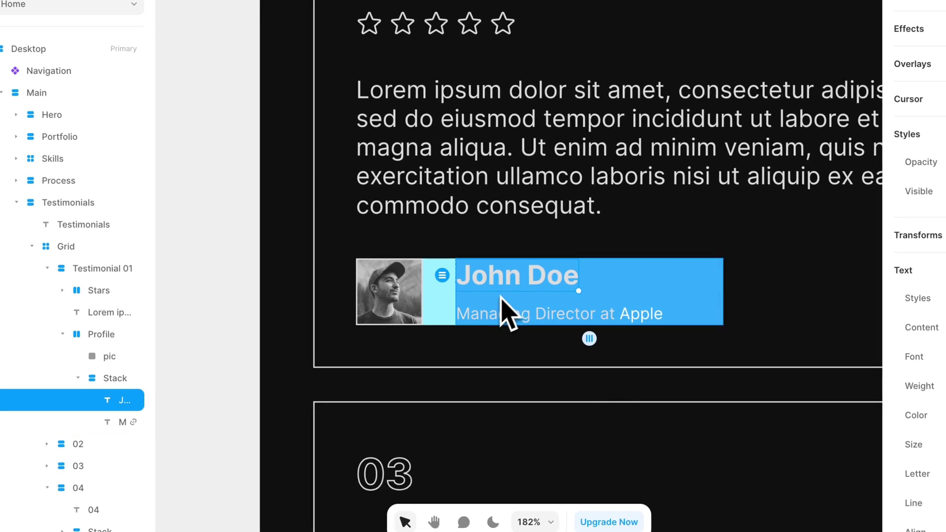
left_click(501, 296)
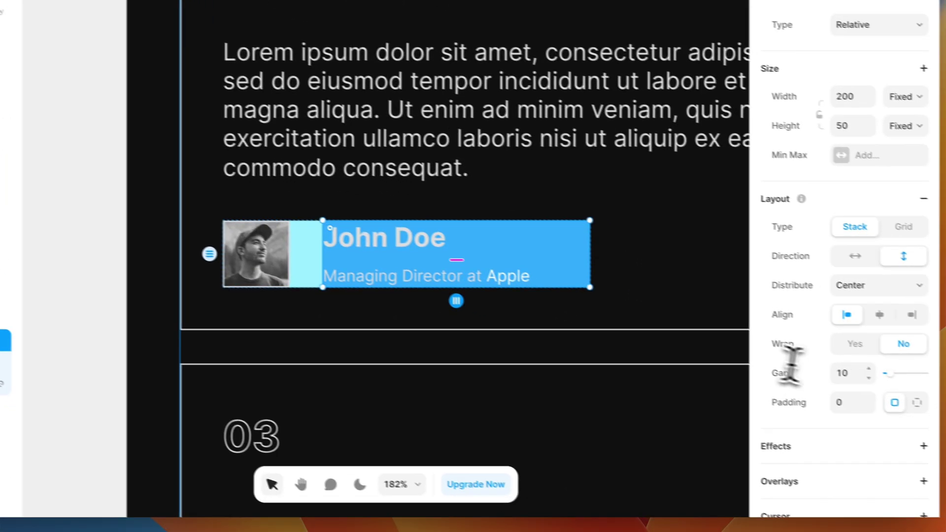
left_click(945, 410)
type("2")
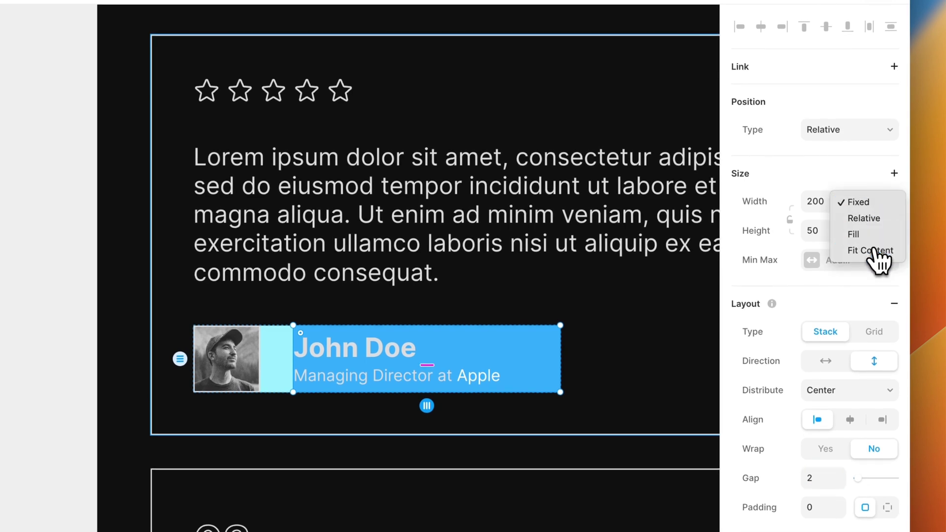
left_click(870, 280)
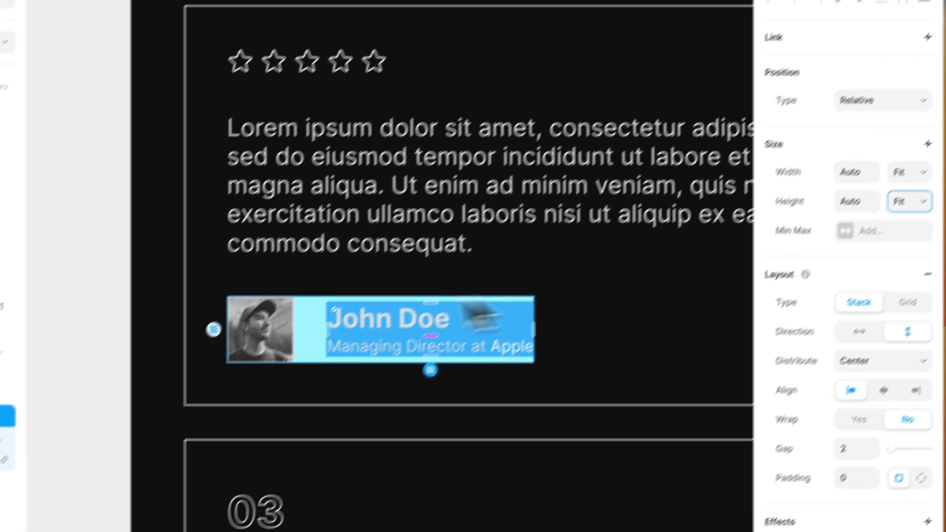
Remove the fill colors from the name and job title stack and from the Profile stack.
scroll(844, 411, "down", 8)
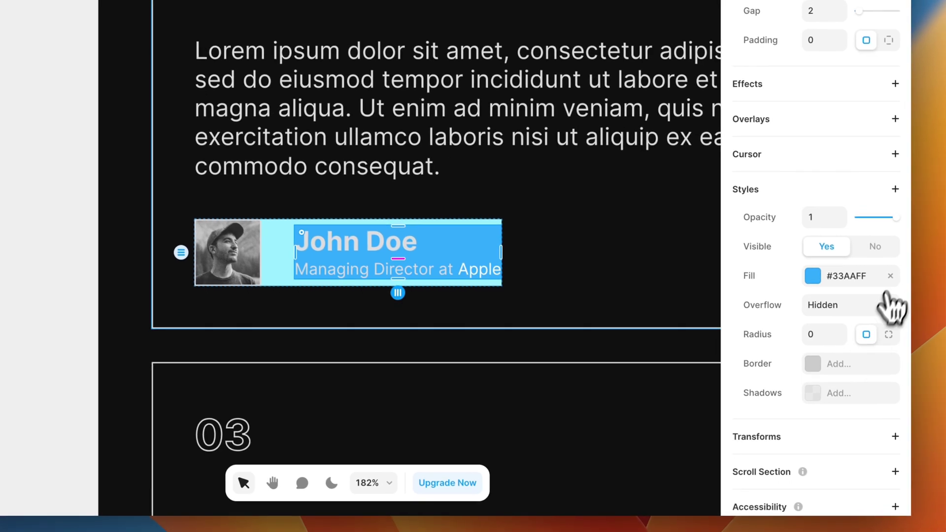
left_click(902, 282)
left_click(298, 256)
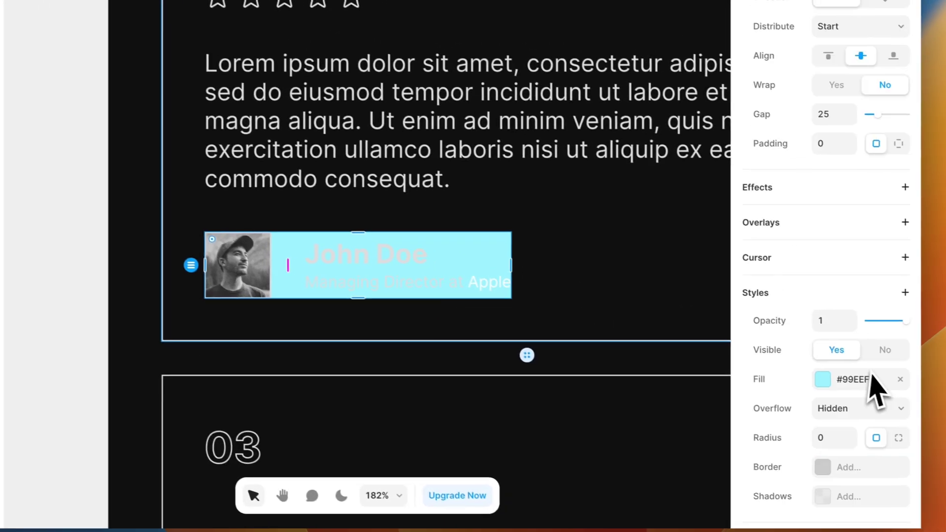
left_click(889, 384)
Delete the leftover 02, 03 and 04 cards from the Testimonials grid.
scroll(507, 255, "down", 5)
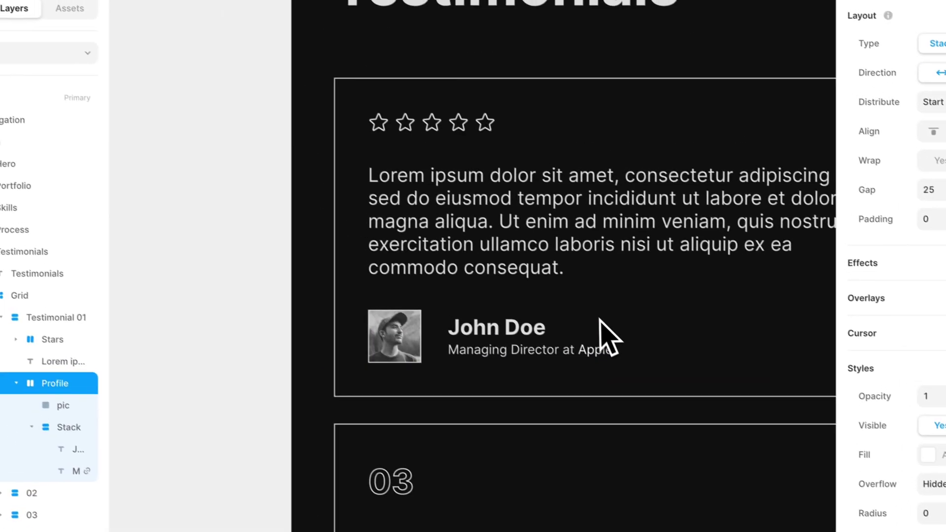
left_click(177, 234)
scroll(173, 234, "right", 2)
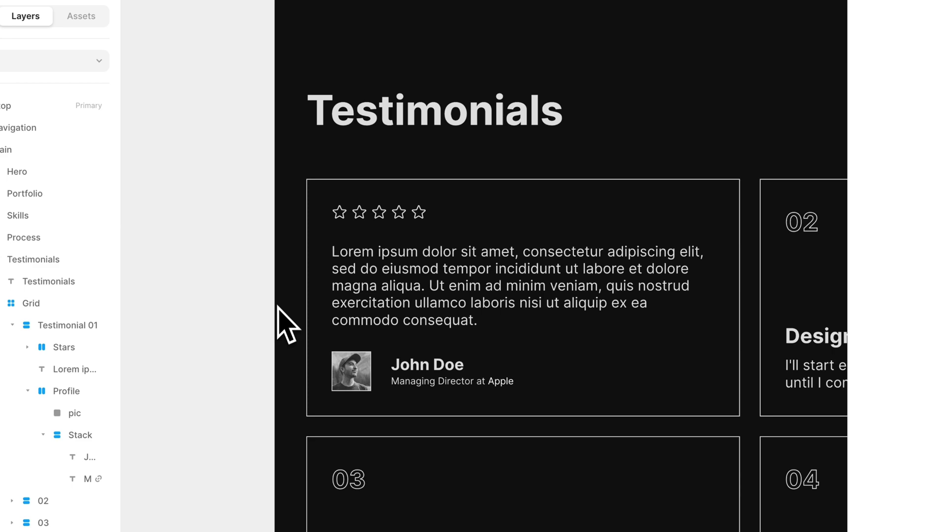
scroll(287, 325, "down", 3)
scroll(384, 266, "right", 1)
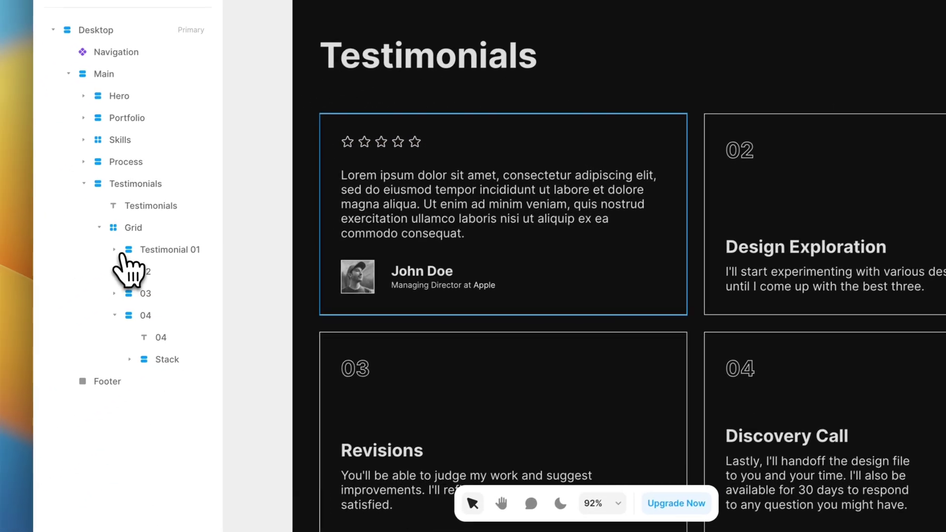
left_click(39, 350)
left_click(150, 355, "shift")
key("Delete")
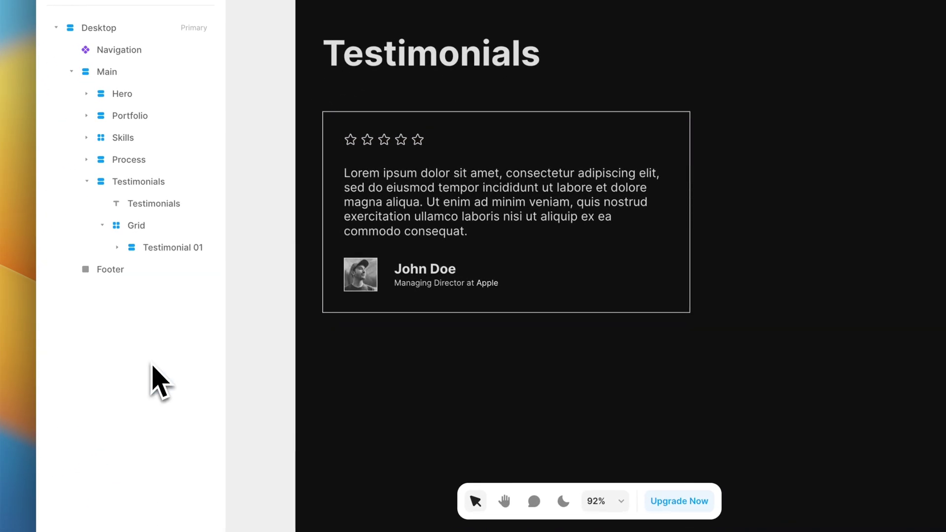
Duplicate the Testimonial 01 card three times to fill the grid.
key("super+d")
key("super+d")
key("super+d")
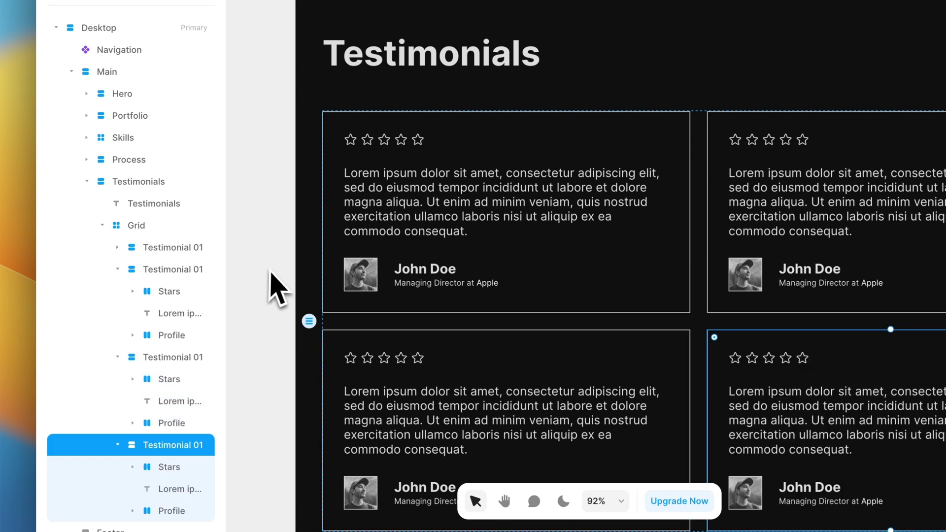
Rename the three duplicated testimonial cards in numerical sequence, naming the third card Testimonial 03.
left_click(117, 269)
double_click(203, 270)
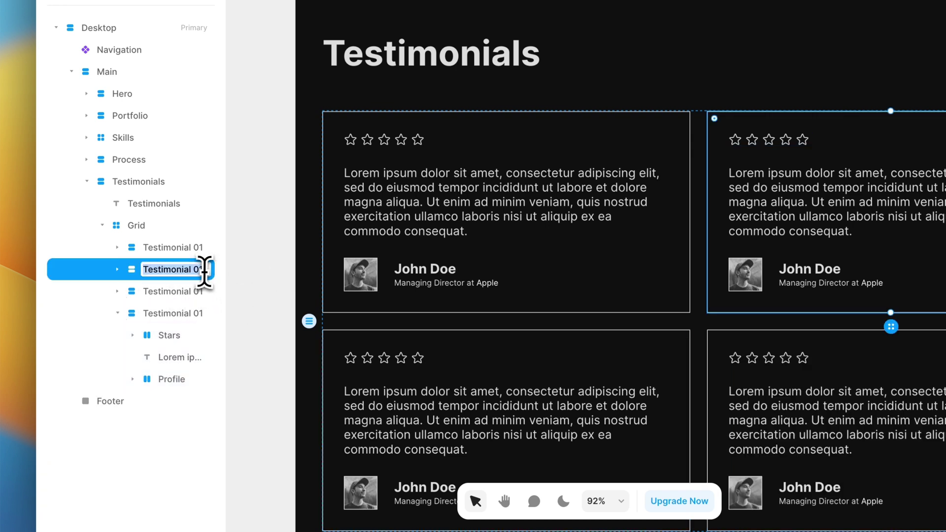
double_click(199, 291)
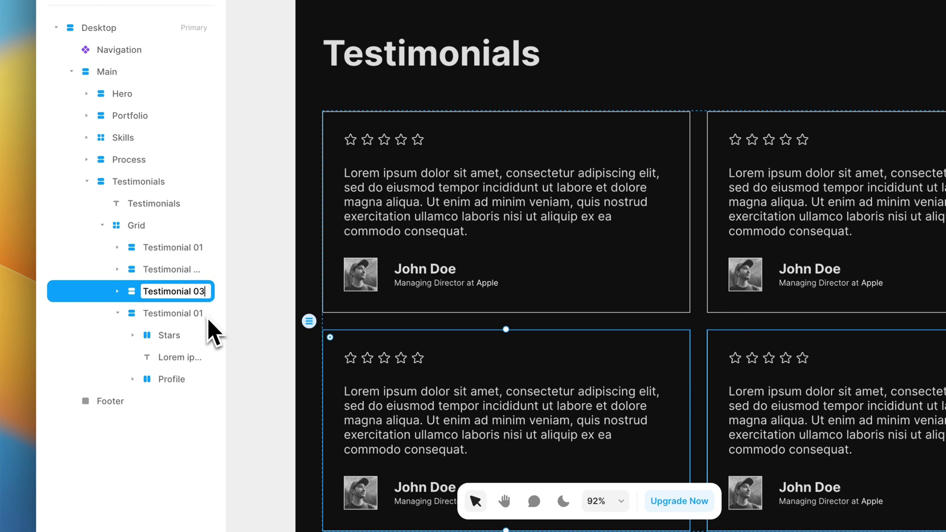
double_click(205, 314)
key("Return")
key("shift+1")
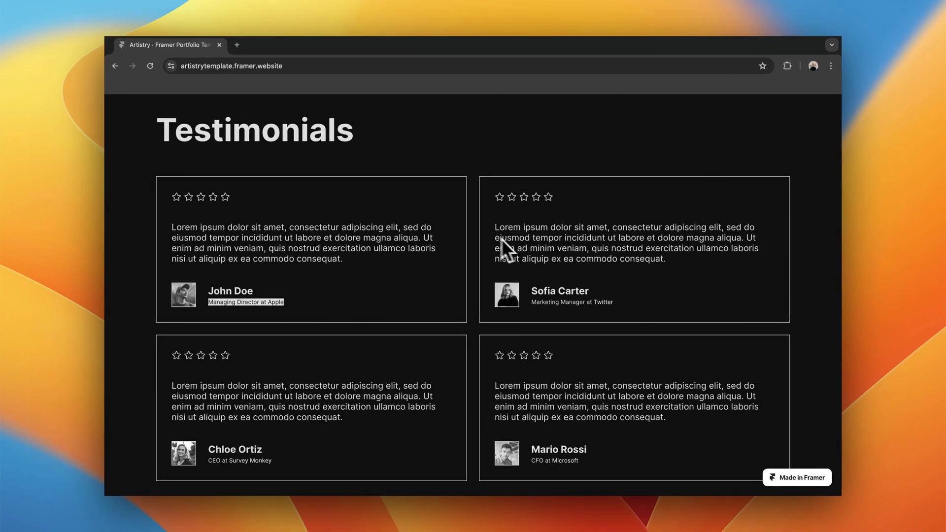
Examine the reference template's Testimonials cards and About Me section, and compare them with the page being built.
scroll(513, 247, "down", 2)
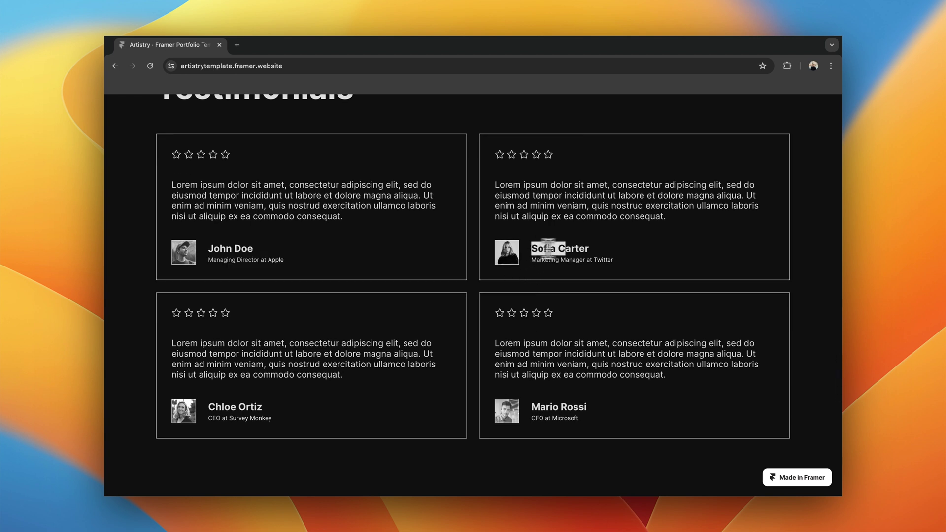
scroll(494, 308, "up", 1)
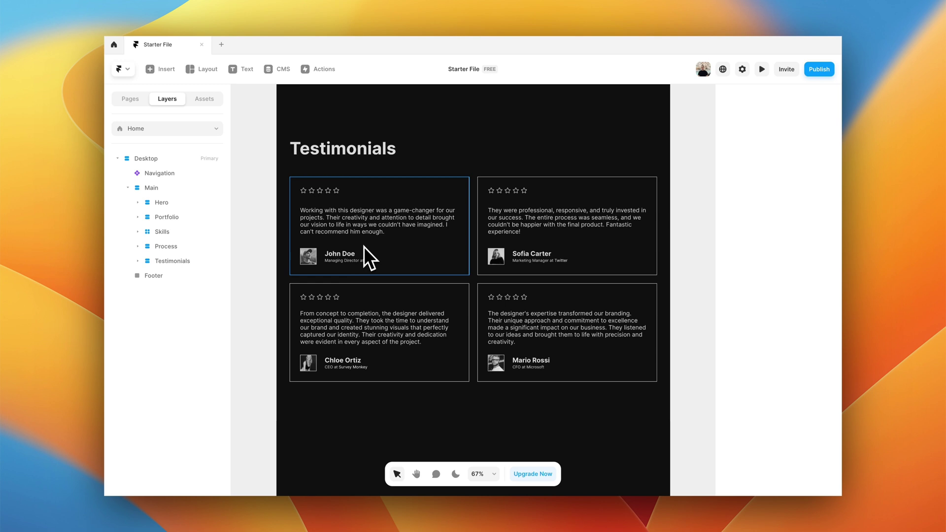
scroll(364, 247, "down", 5)
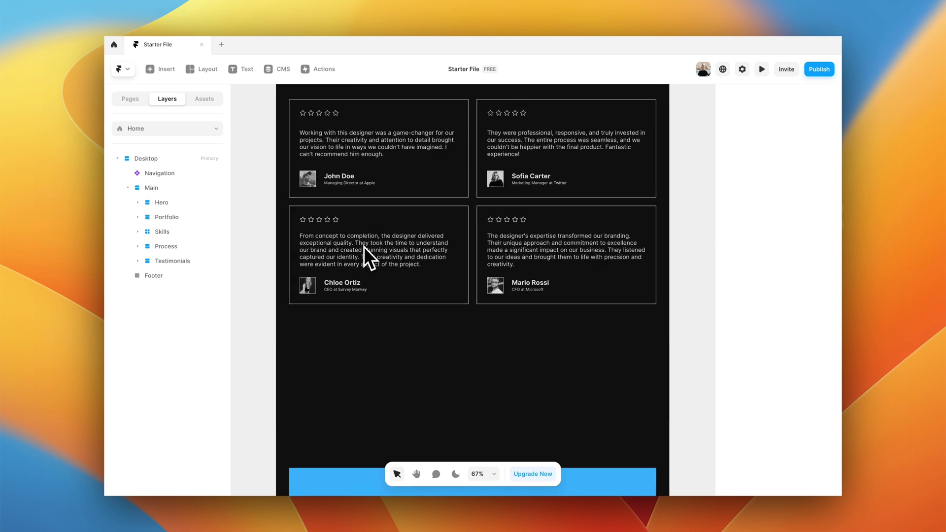
scroll(364, 246, "up", 1)
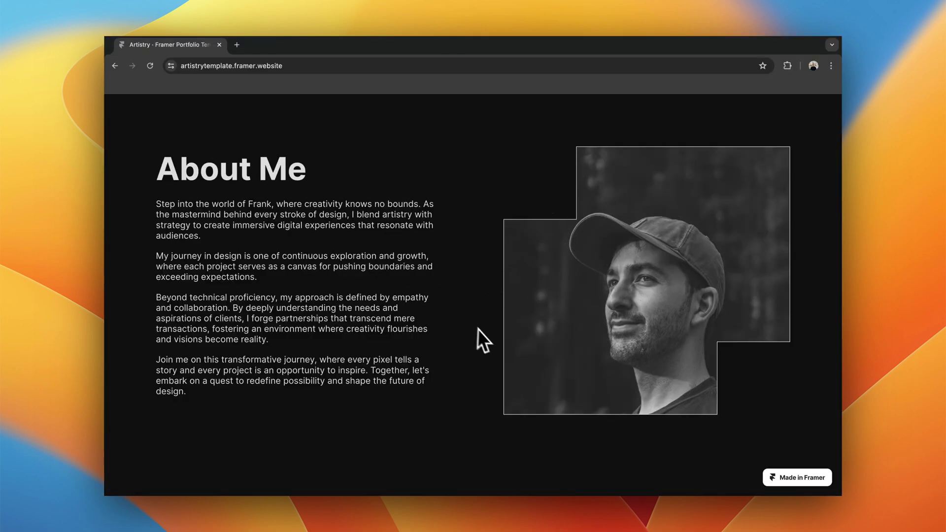
scroll(480, 337, "down", 6)
scroll(364, 326, "down", 3)
scroll(241, 429, "up", 10)
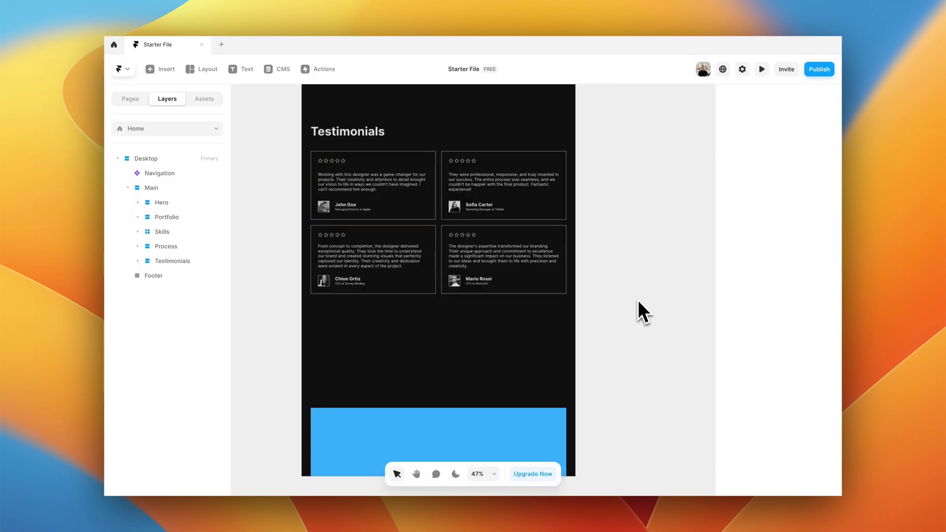
Draw a frame below the Testimonials section, with its width set to Fill and its height to 550.
scroll(495, 321, "down", 1)
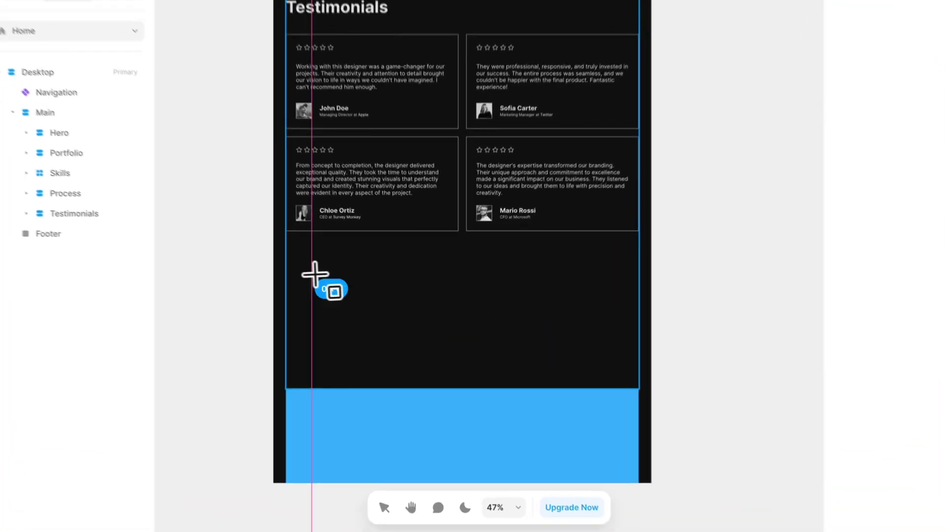
left_click_drag(358, 320, 547, 368)
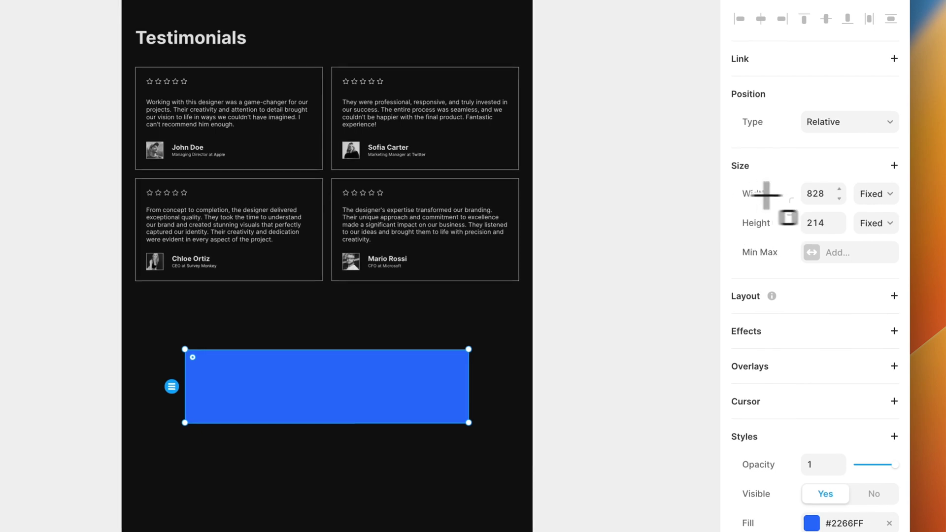
left_click(872, 194)
left_click(863, 242)
left_click(830, 223)
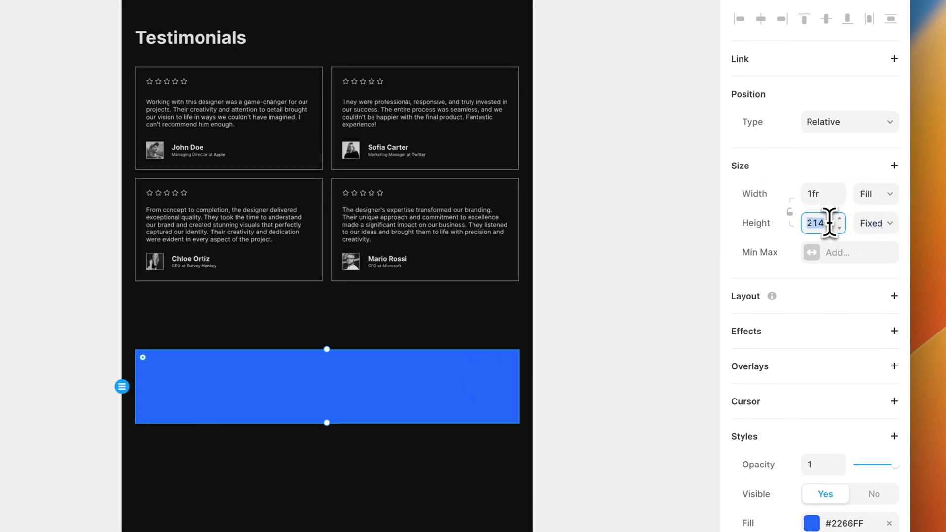
type("550")
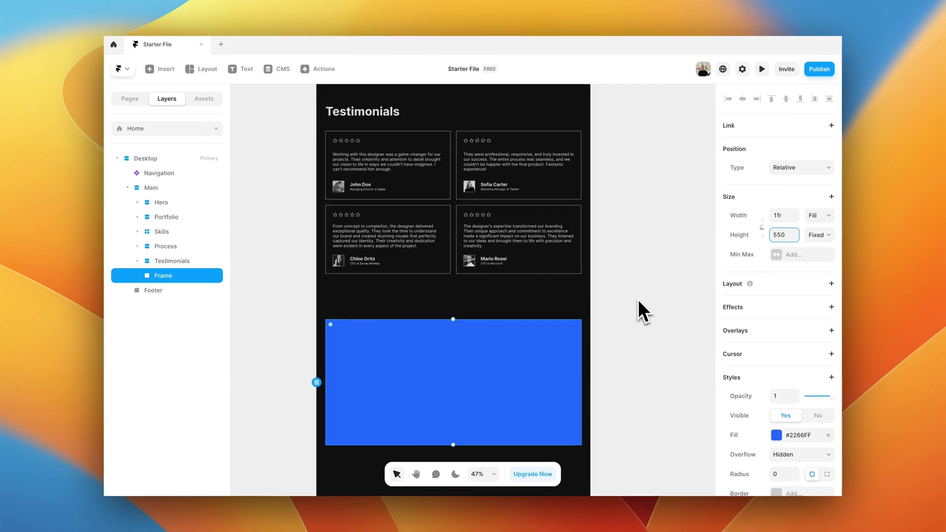
scroll(575, 394, "down", 1)
scroll(569, 397, "up", 3)
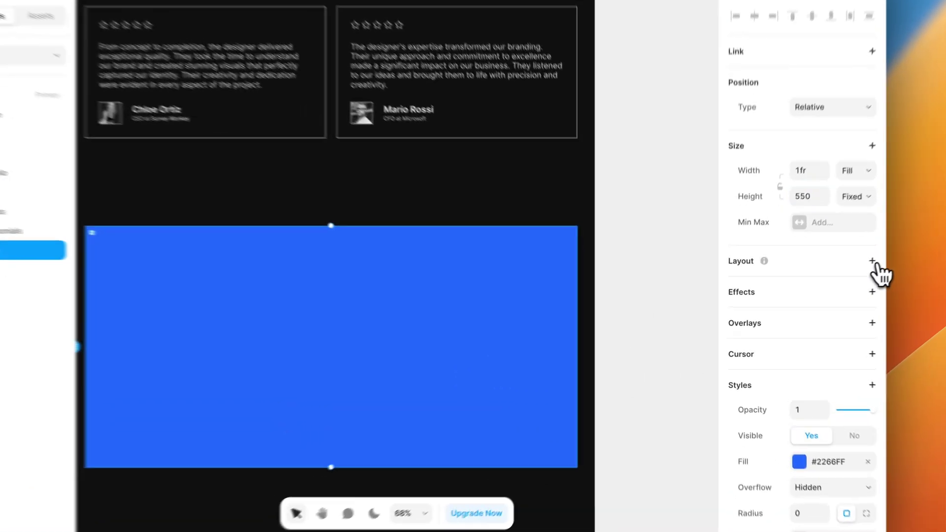
Give the new frame a horizontal stack layout with a gap of 125 and rename it About.
left_click(831, 283)
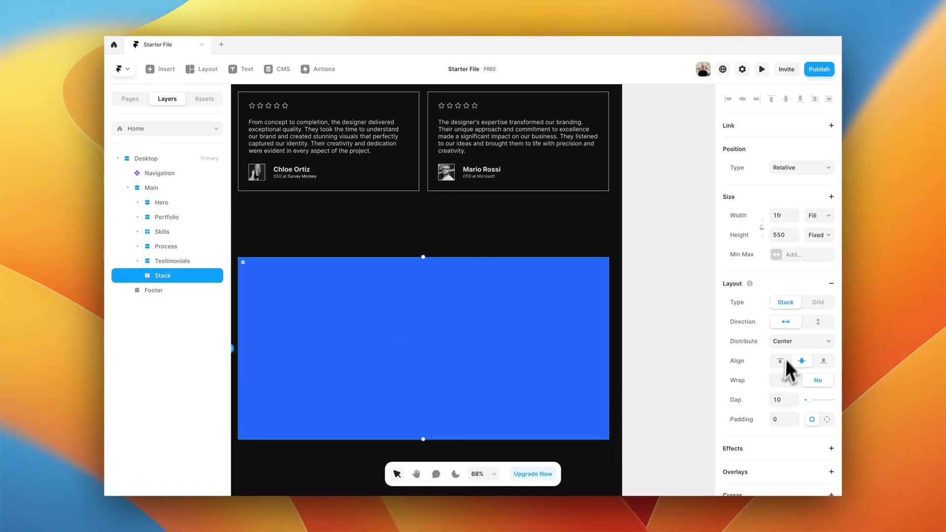
left_click(783, 402)
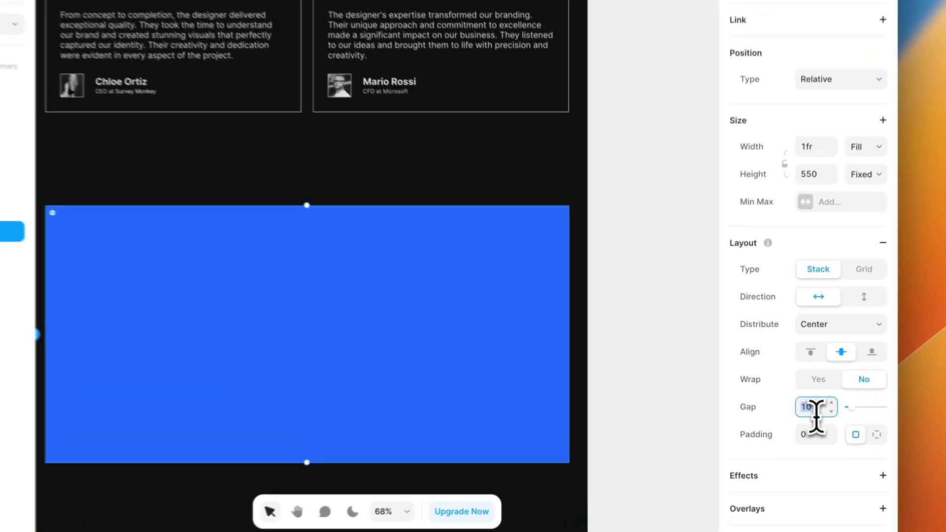
type("12")
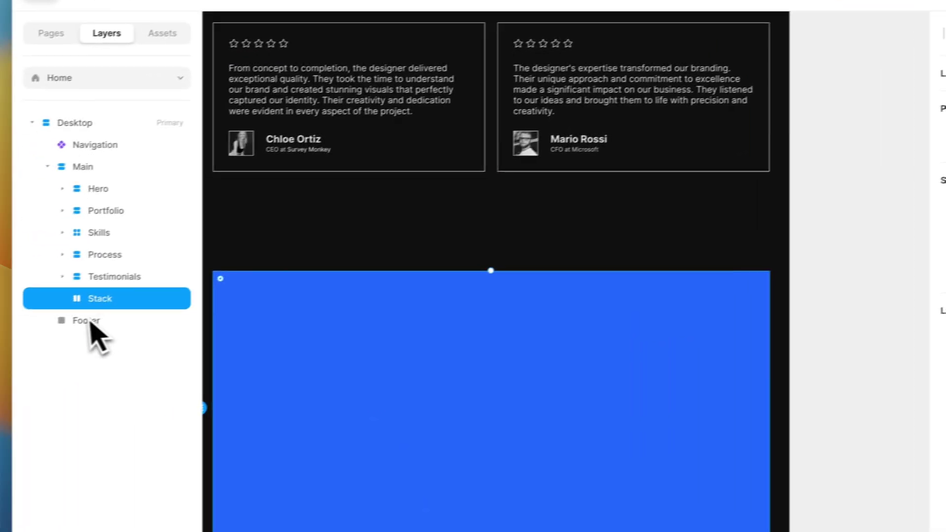
double_click(129, 295)
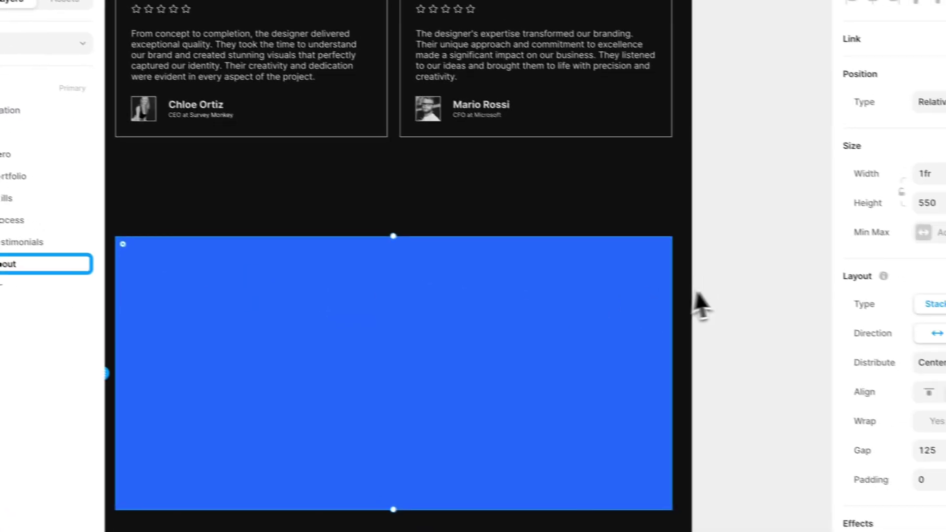
left_click(818, 320)
Draw a frame about 339 by 353 inside the About stack and duplicate it once.
scroll(818, 335, "down", 1)
scroll(819, 335, "left", 1)
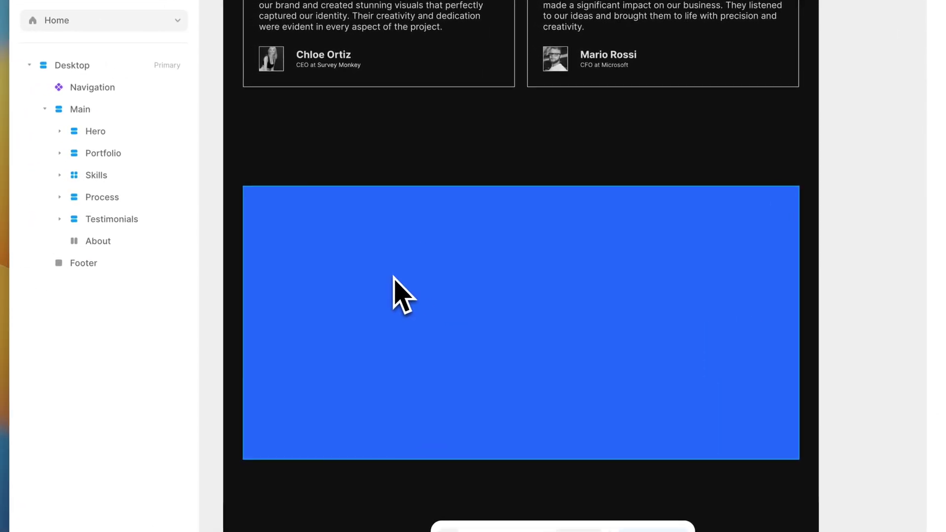
key("f")
left_click_drag(283, 228, 449, 405)
key("ctrl+d")
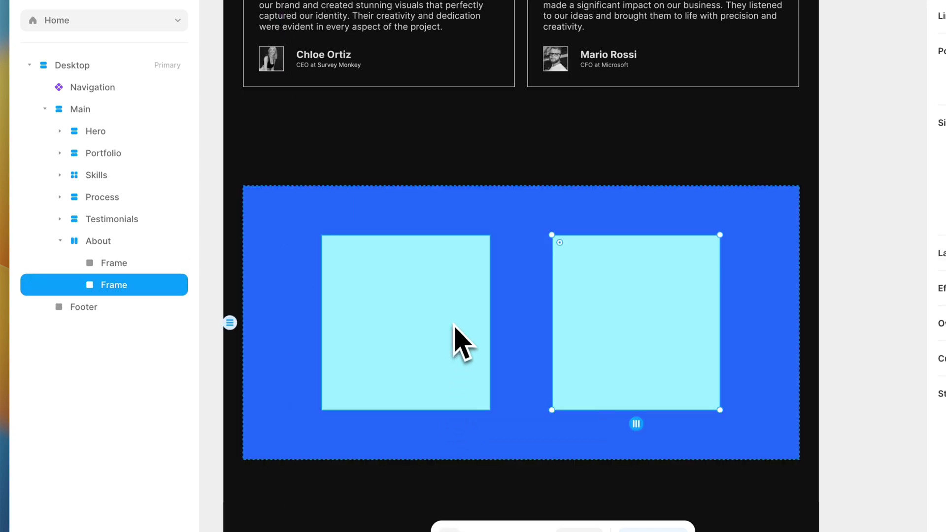
Set the width and height of both frames inside the About stack to Fill.
left_click(409, 322)
left_click(565, 261, "shift")
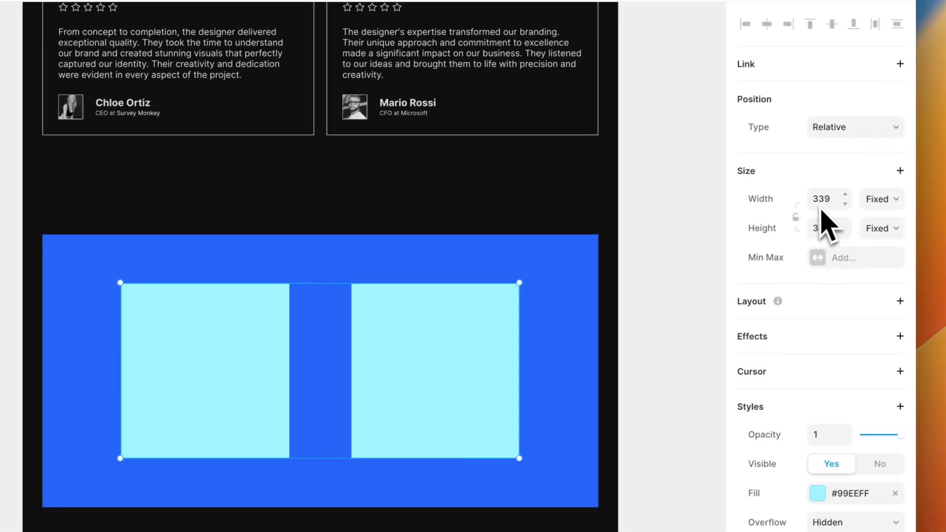
left_click(917, 169)
left_click(869, 235)
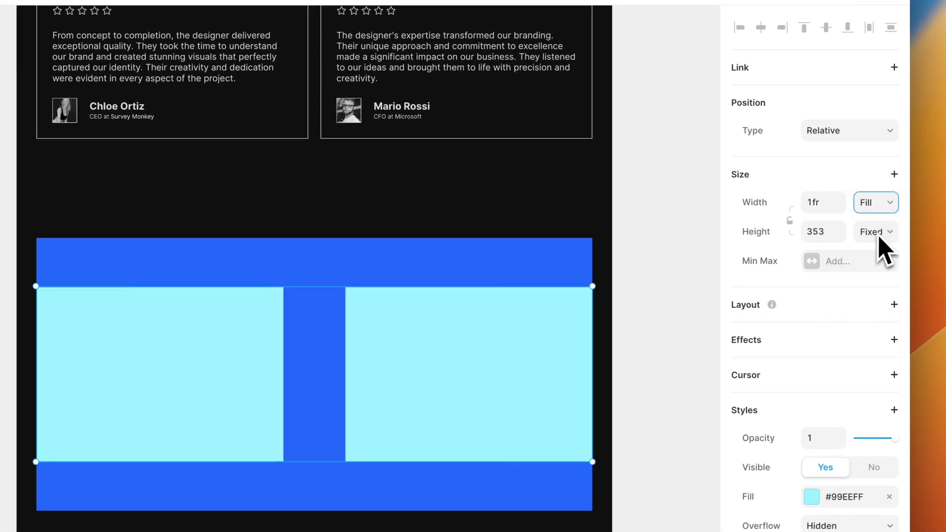
left_click(878, 233)
key("Escape")
left_click(862, 271)
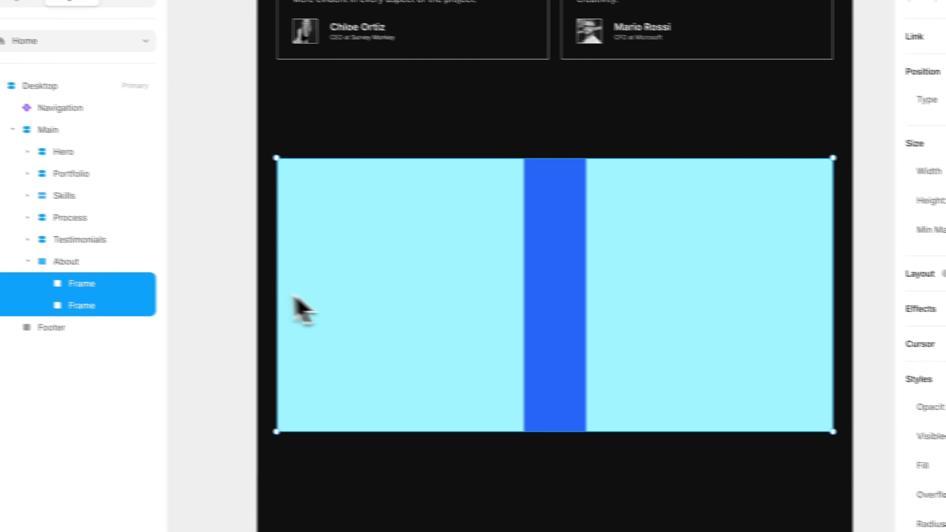
Rename the first frame inside the About stack as Text.
left_click(245, 296)
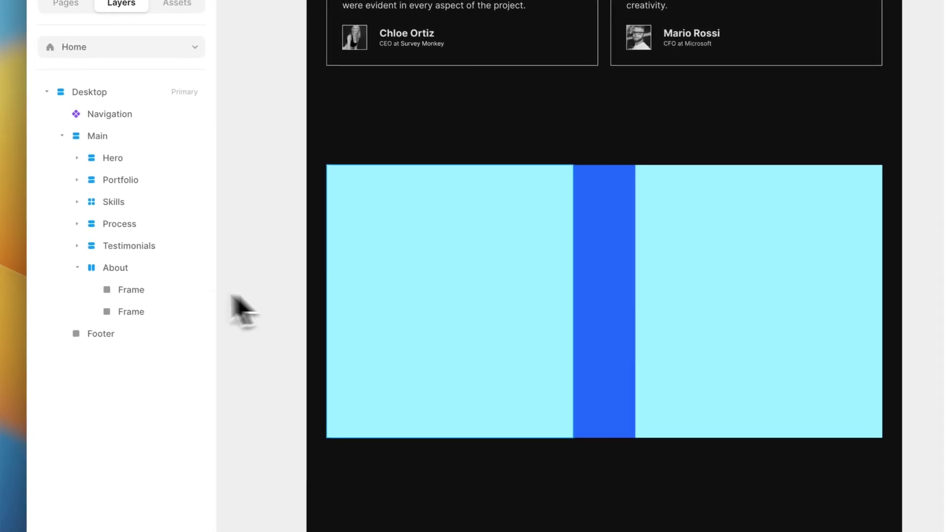
left_click(144, 294)
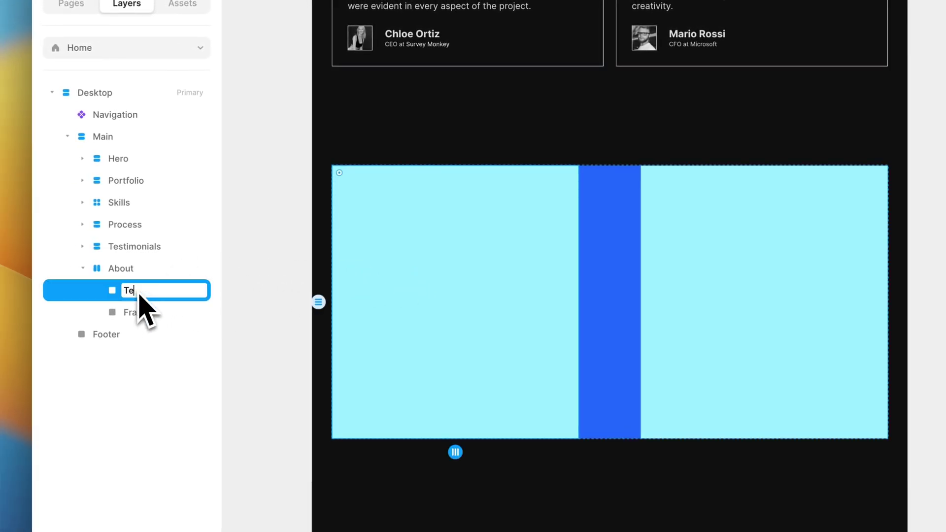
left_click(268, 278)
Add a text element reading "About Me" inside the Text frame.
scroll(267, 277, "up", 3)
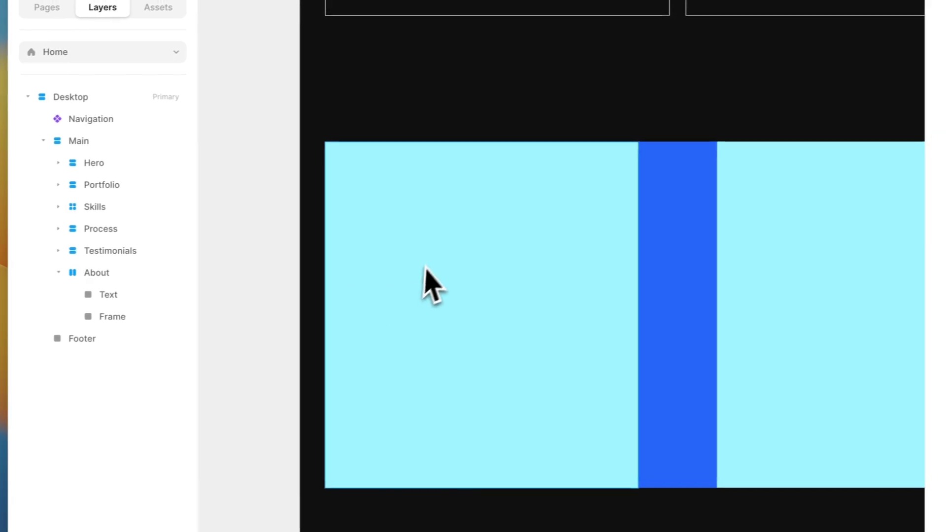
key("t")
left_click(422, 252)
type("About Me")
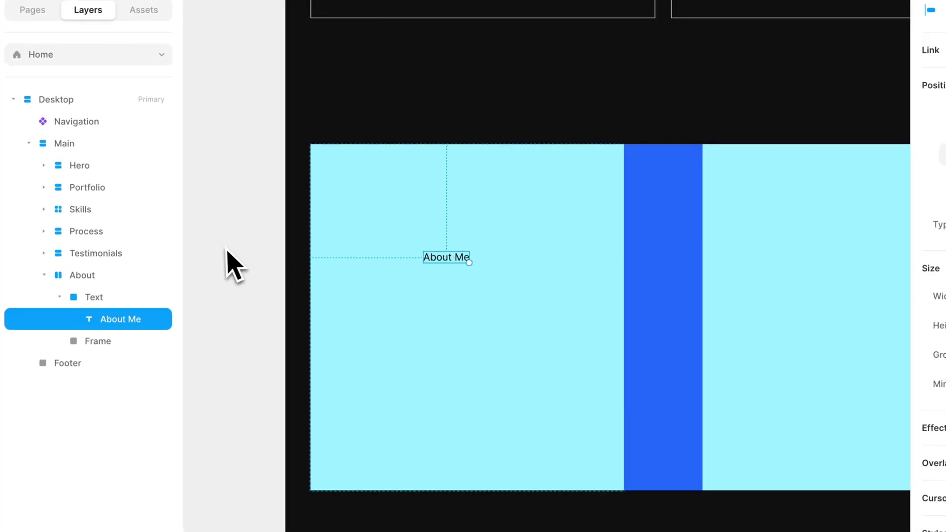
left_click(227, 249)
left_click(456, 256)
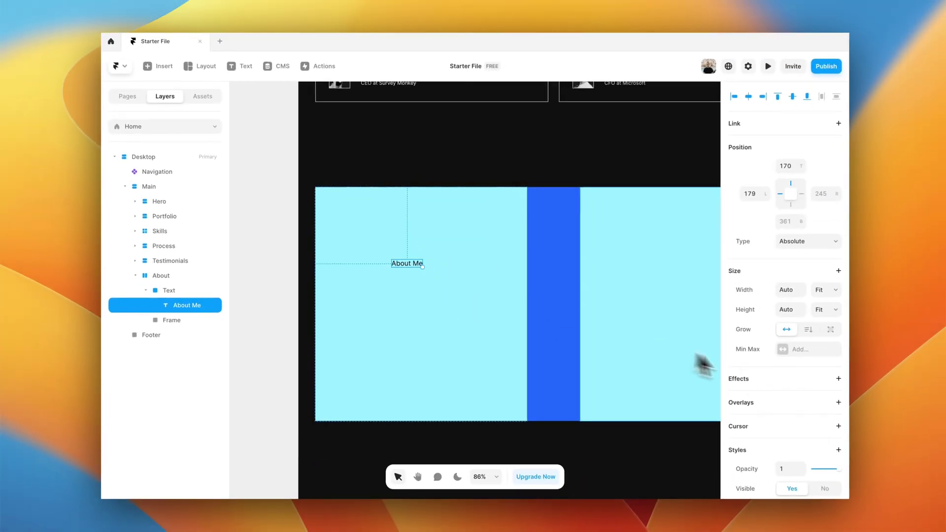
Apply the Heading 2 text style to the About Me text and shift it slightly within its frame.
scroll(769, 382, "down", 5)
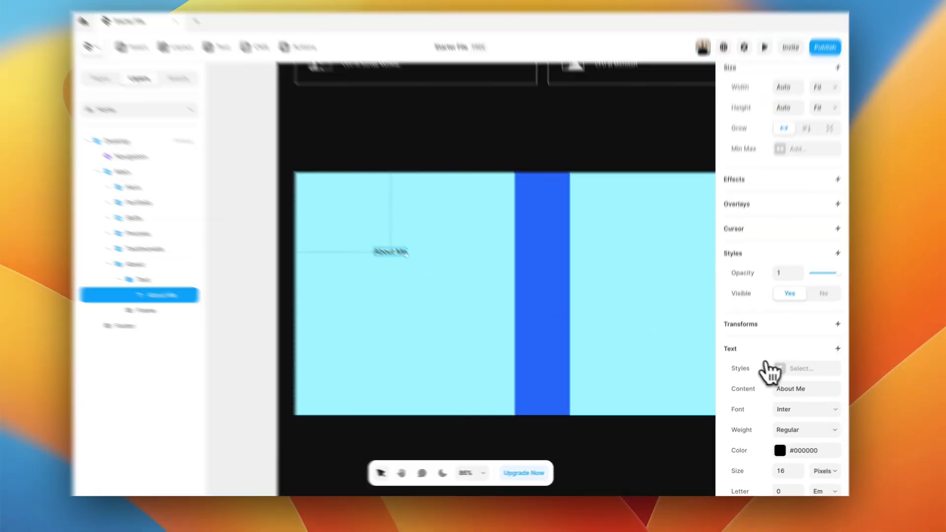
left_click(775, 368)
left_click(614, 413)
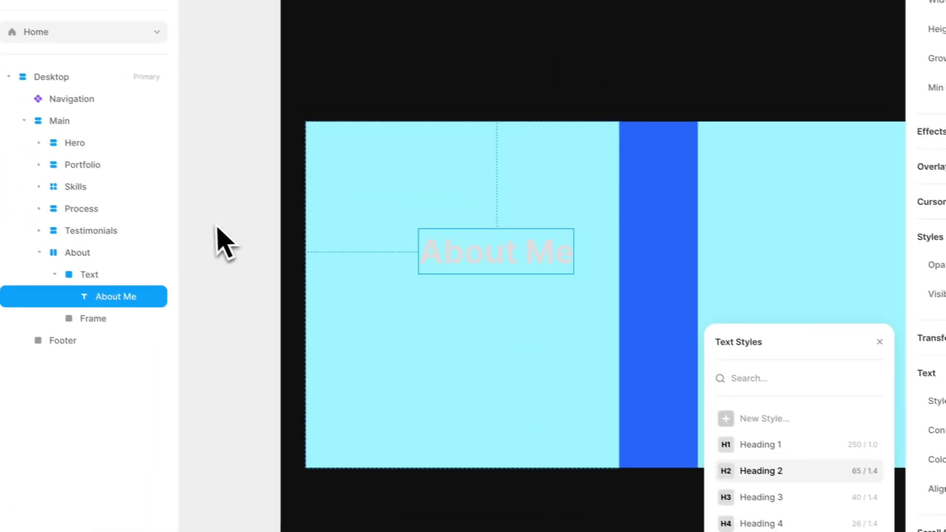
left_click(92, 186)
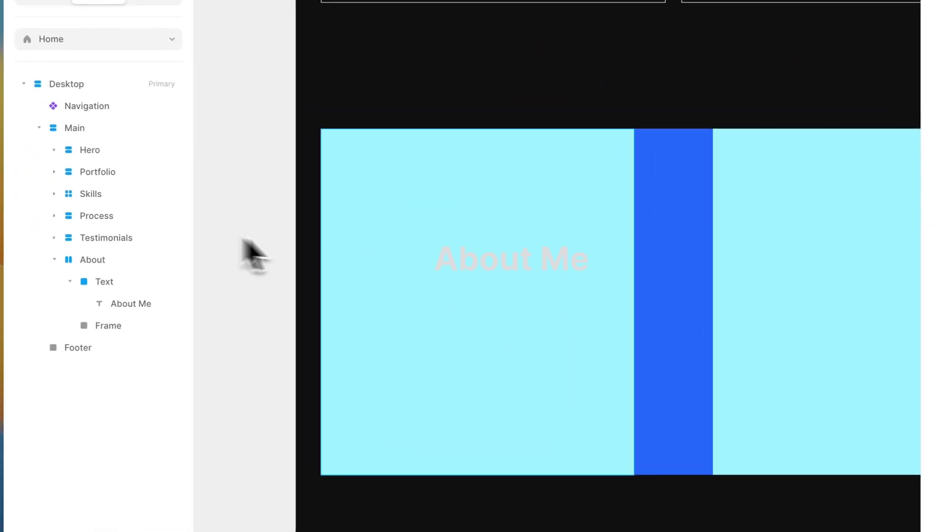
left_click(366, 204)
left_click_drag(536, 302, 492, 252)
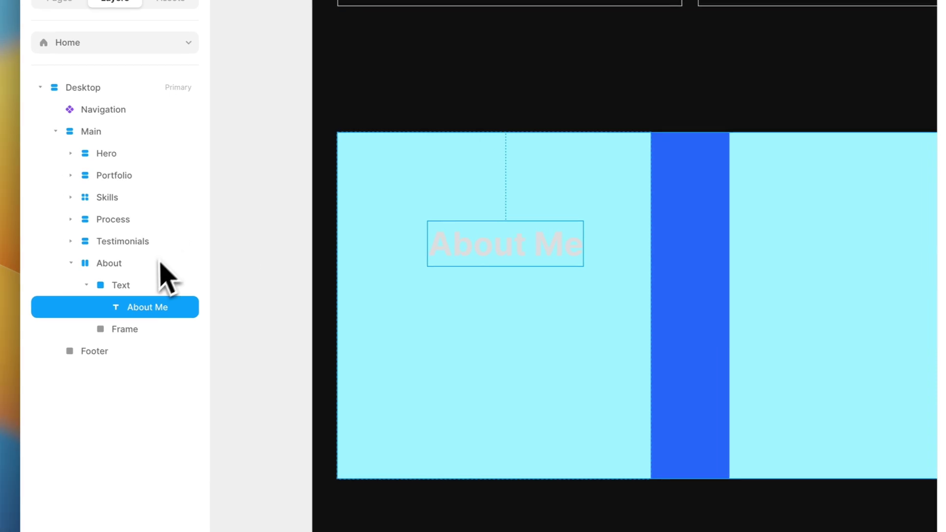
Add a vertical stack layout to the Text frame, align its content to the left and set the gap to 16.
left_click(146, 283)
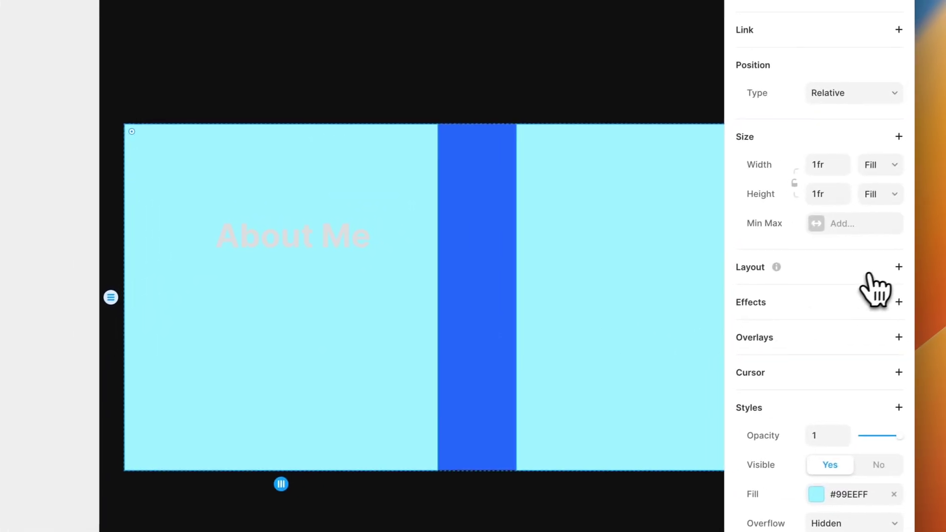
left_click(941, 255)
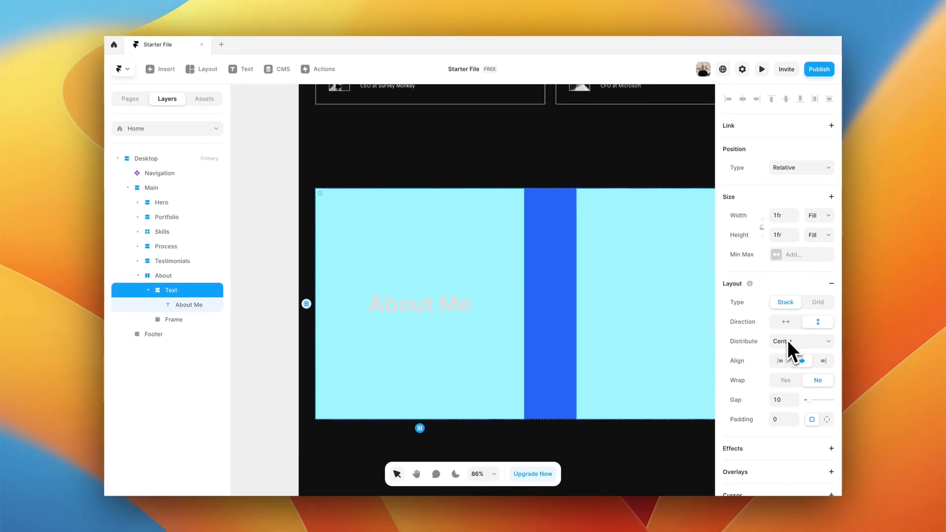
left_click(779, 360)
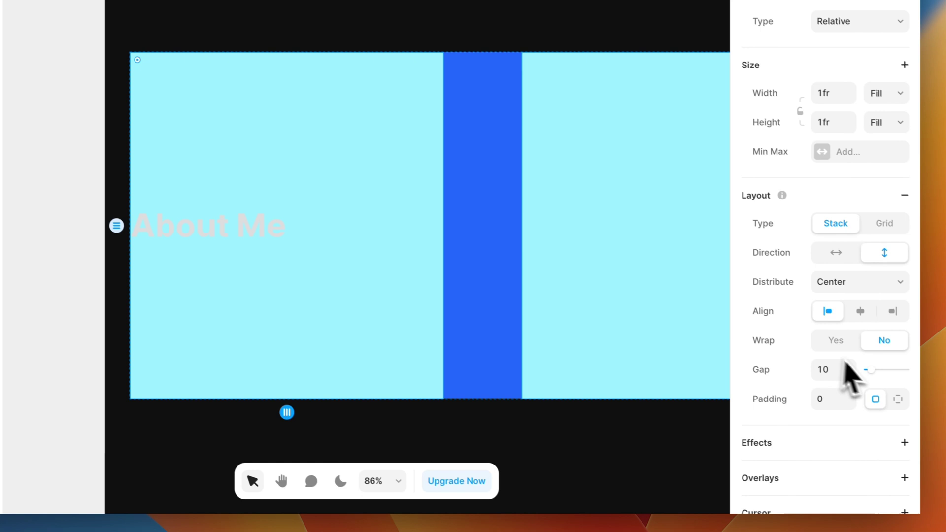
left_click(943, 433)
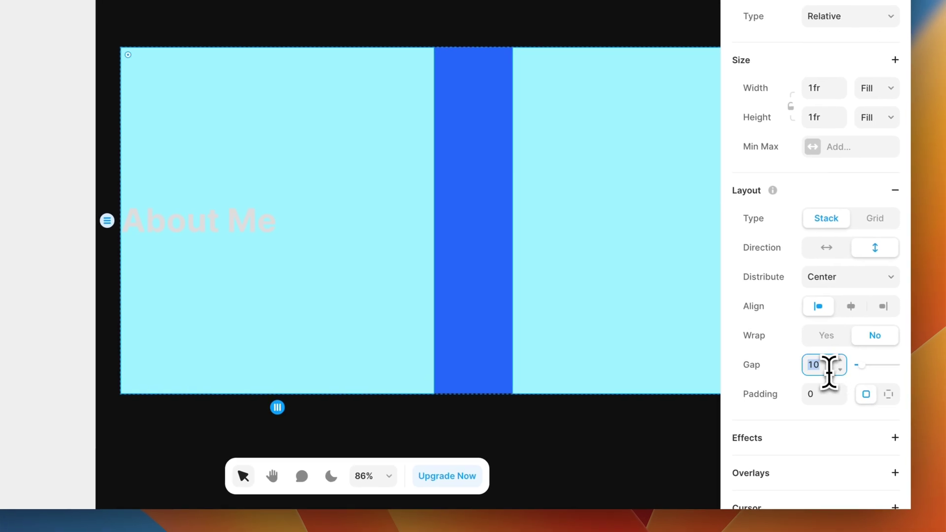
type("16")
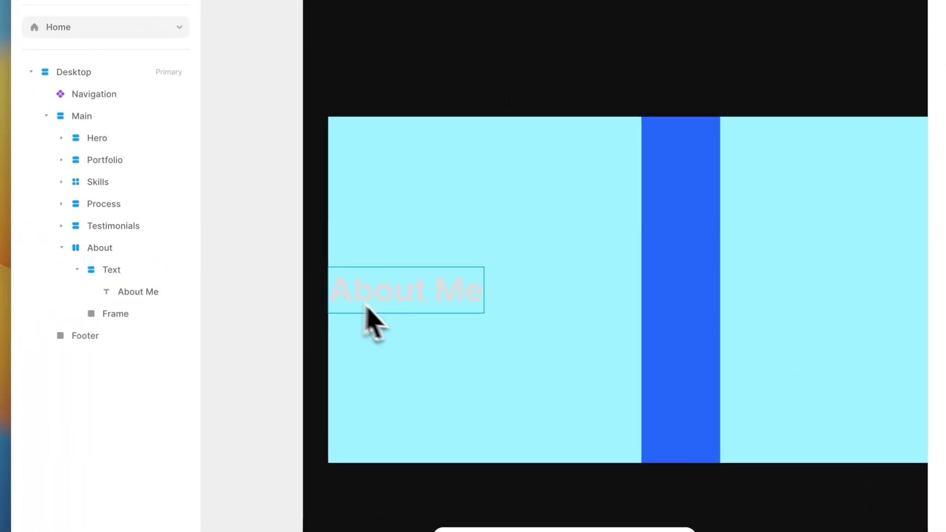
Duplicate the About Me text and replace the copy's content with the four About paragraphs copied from the reference template site.
left_click(188, 222)
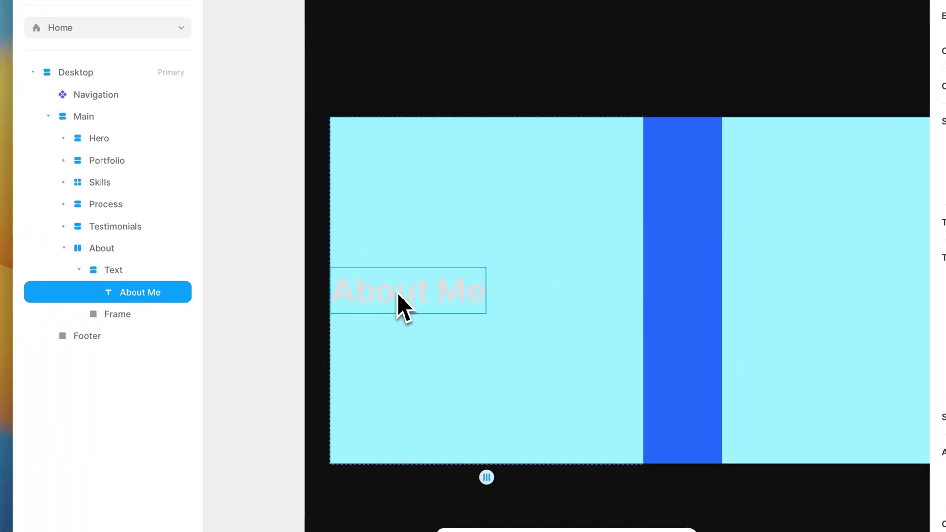
key("super+d")
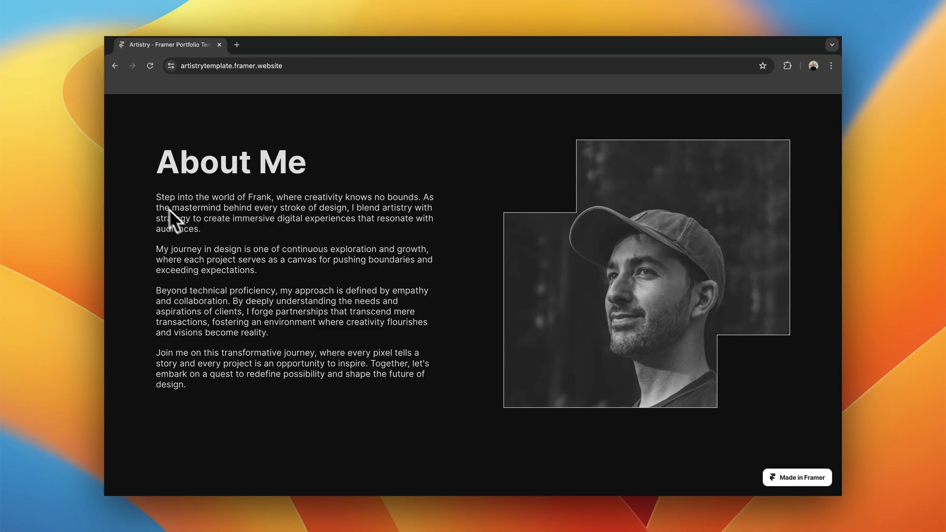
left_click_drag(154, 195, 220, 387)
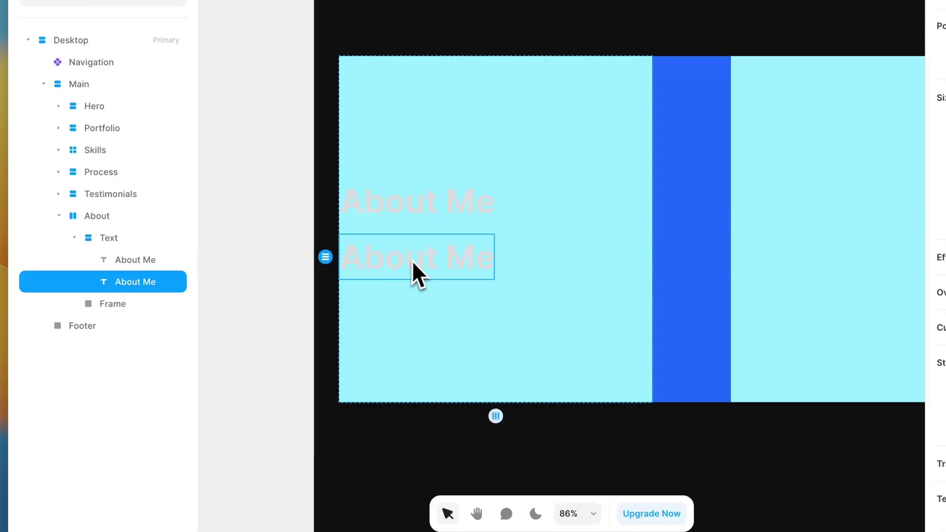
double_click(421, 273)
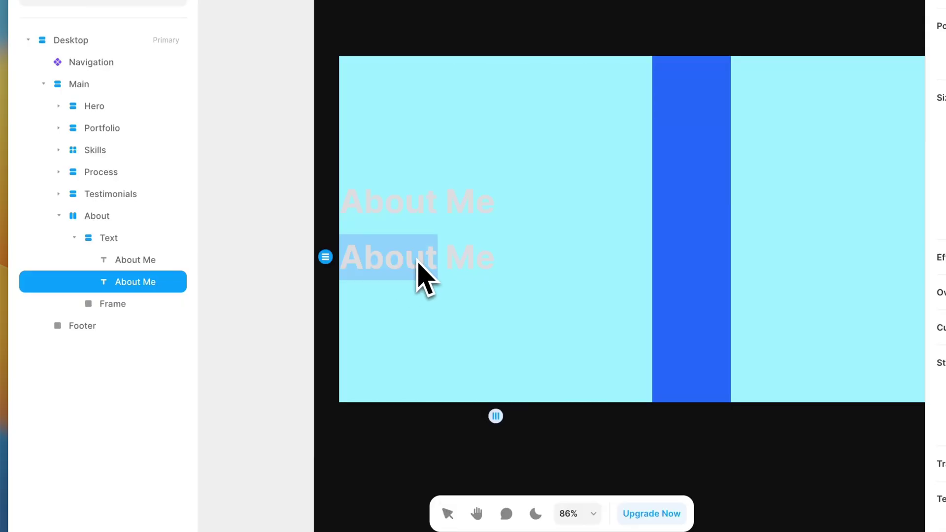
key("super+a")
key("super+v")
key("Escape")
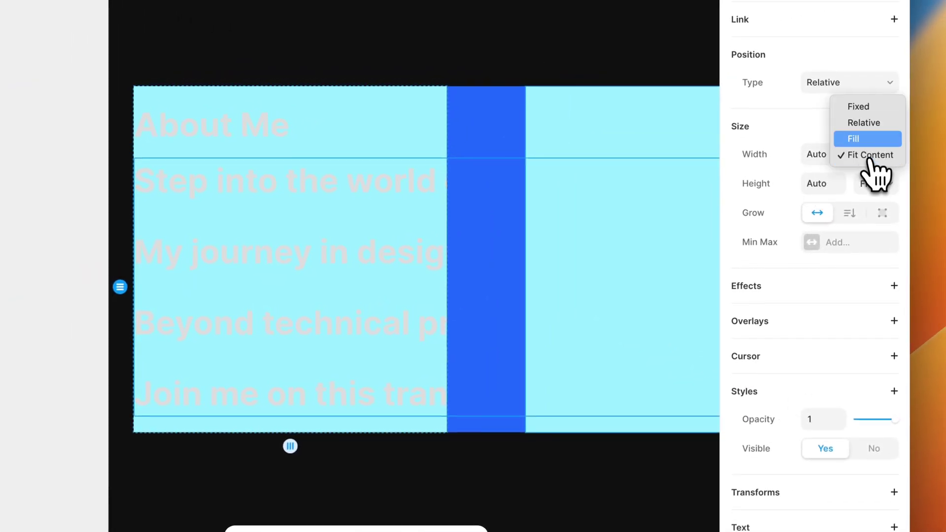
Set the paragraph text's width to Fill and apply the Body text style to it.
left_click(869, 139)
scroll(860, 401, "down", 2)
scroll(863, 414, "down", 4)
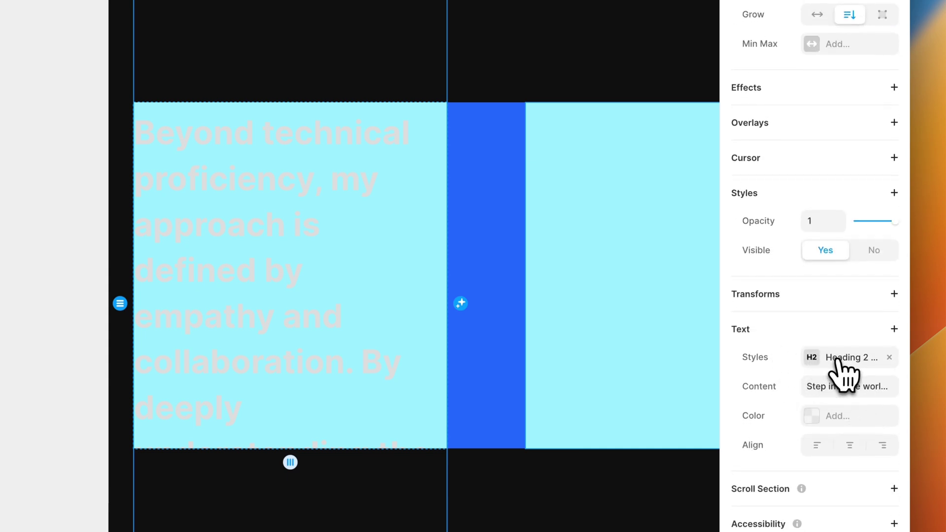
left_click(838, 360)
left_click(626, 491)
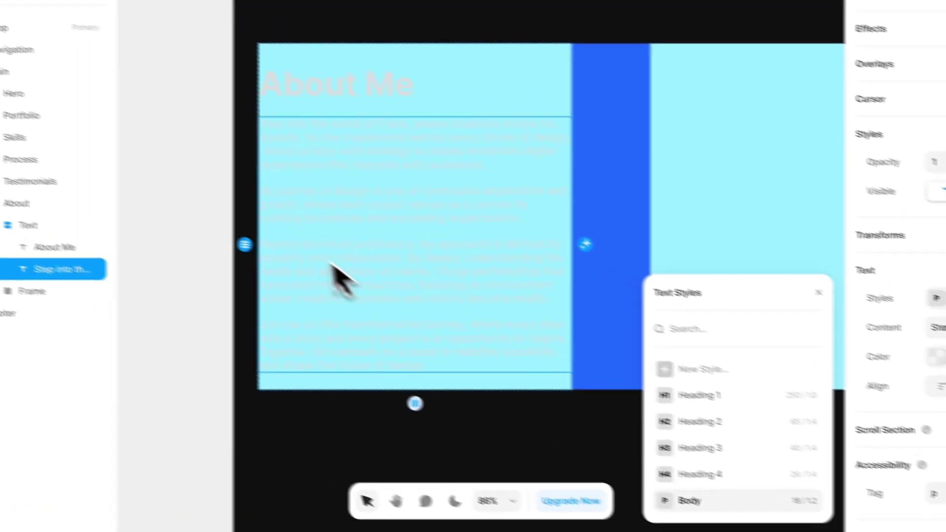
Remove the fill colors from the Text frame and from the About stack.
left_click(139, 196)
left_click(485, 97)
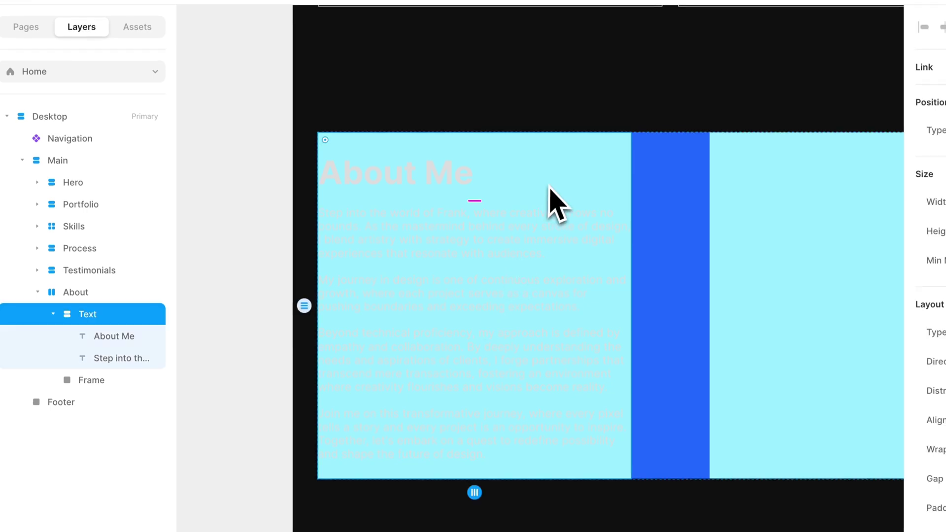
scroll(857, 363, "down", 10)
left_click(889, 235)
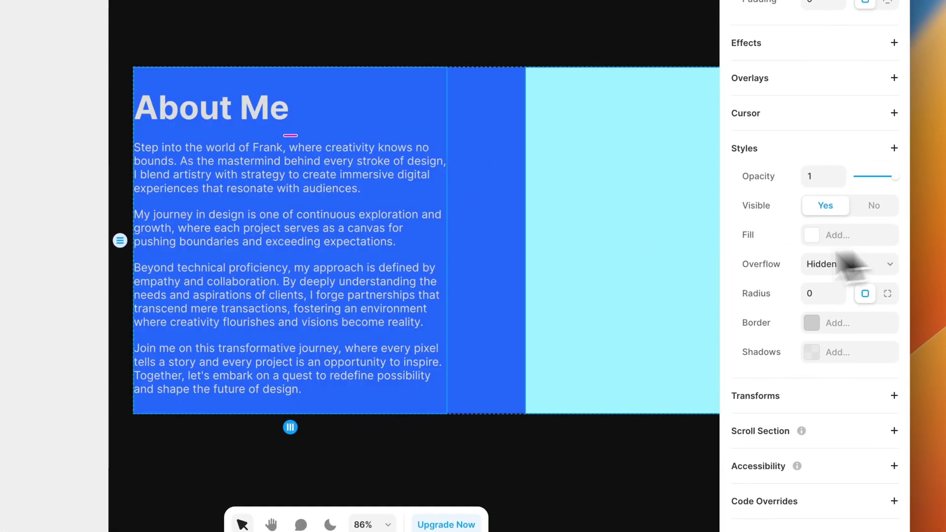
left_click(506, 243)
scroll(808, 397, "down", 5)
left_click(888, 359)
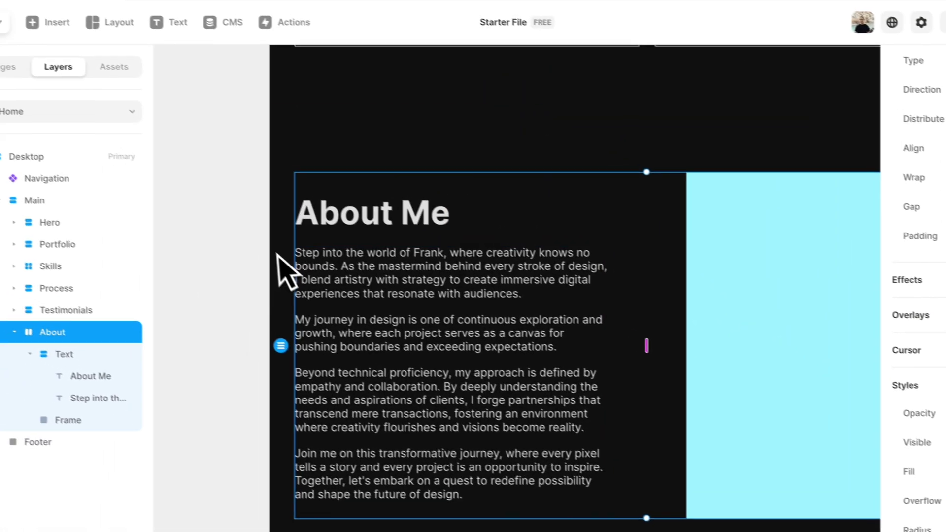
left_click(33, 146)
scroll(28, 146, "right", 1)
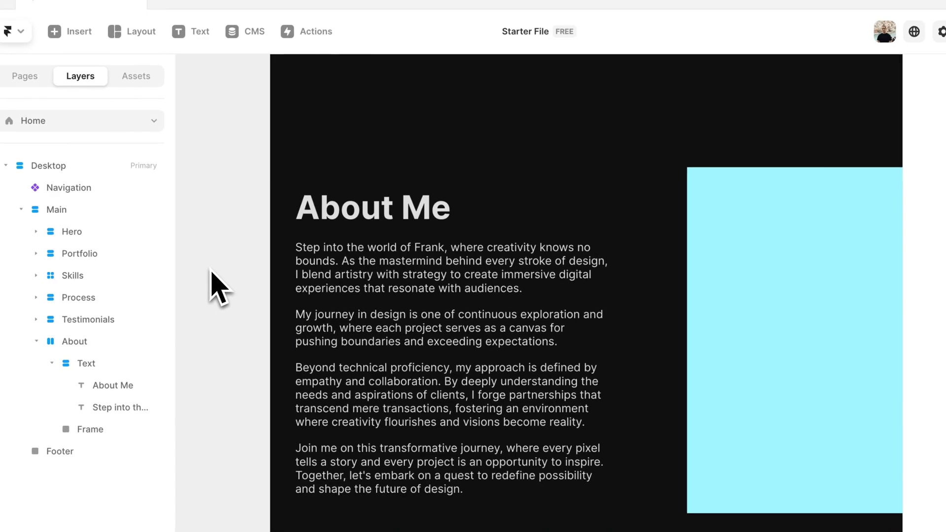
scroll(217, 288, "down", 2)
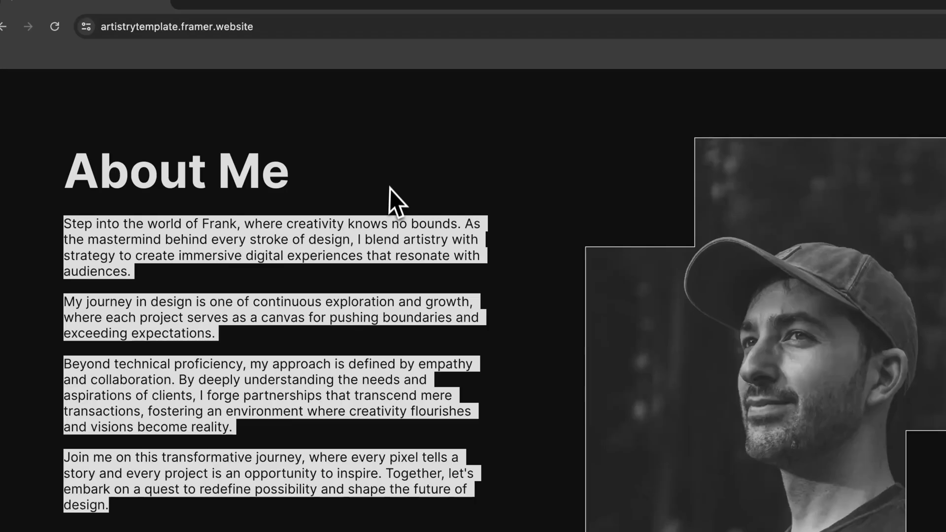
Check the portrait in the reference About section and turn the second frame of the About stack into a component named Personal Image.
left_click(389, 187)
scroll(390, 181, "up", 1)
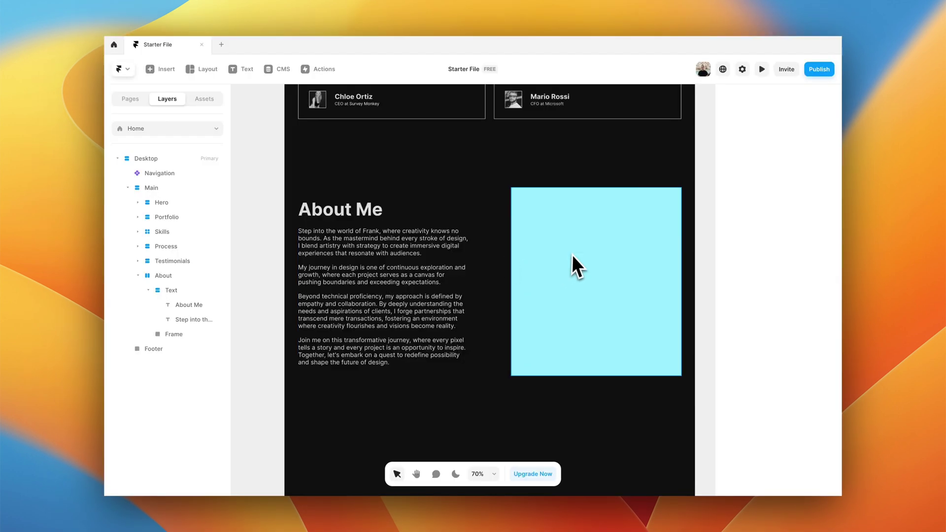
left_click(566, 325)
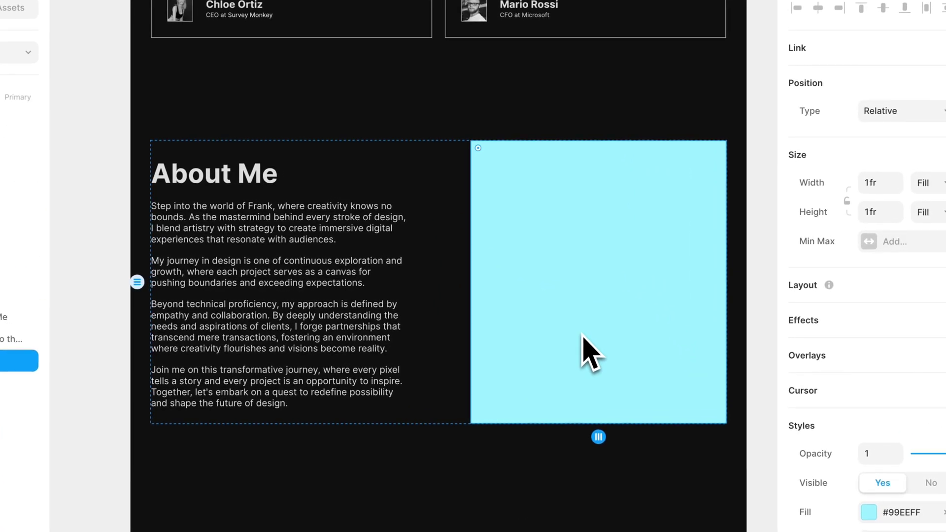
right_click(613, 276)
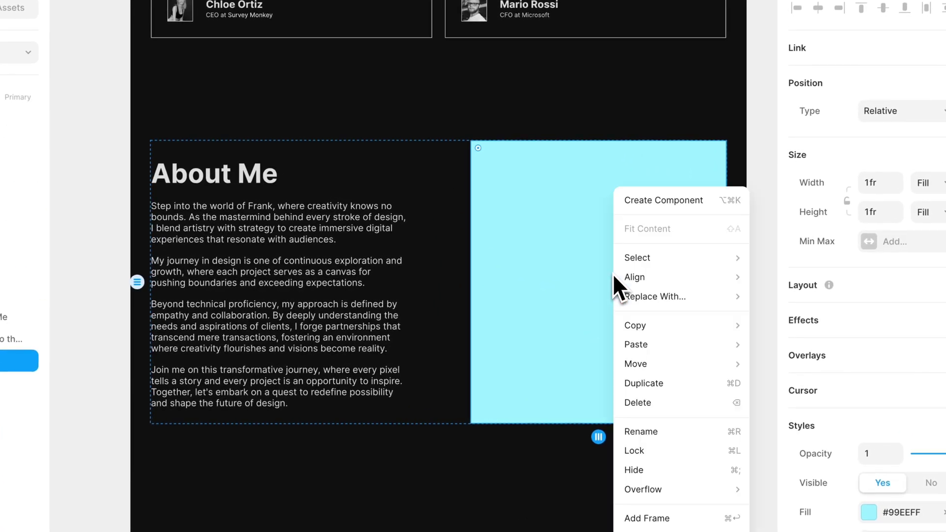
left_click(666, 217)
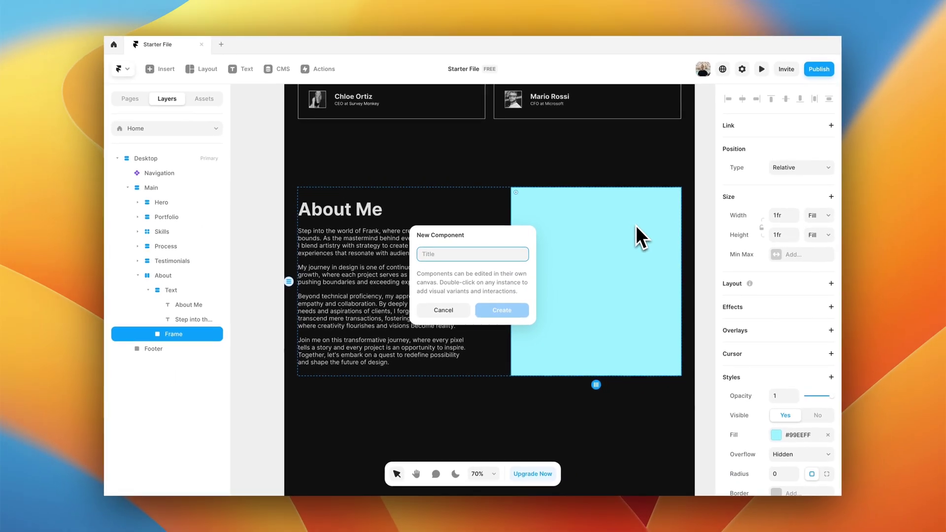
type("P")
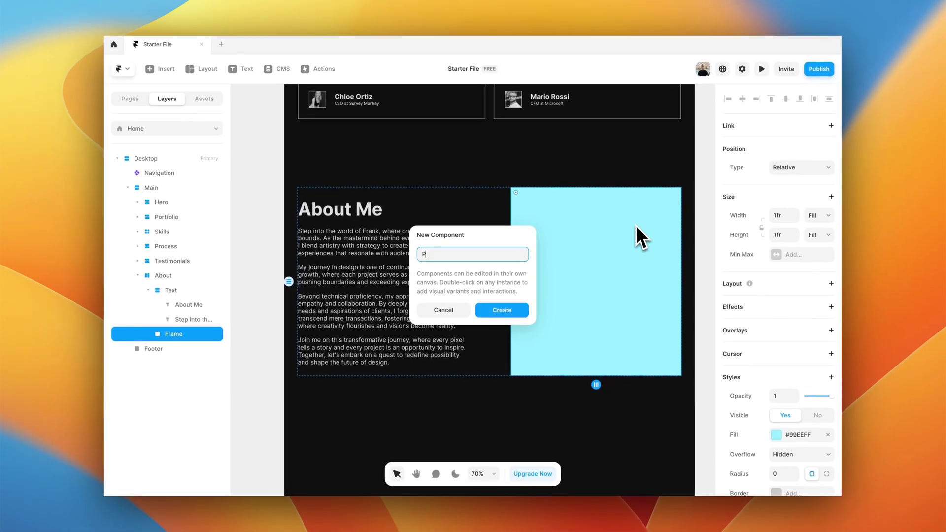
type("ersonal Im")
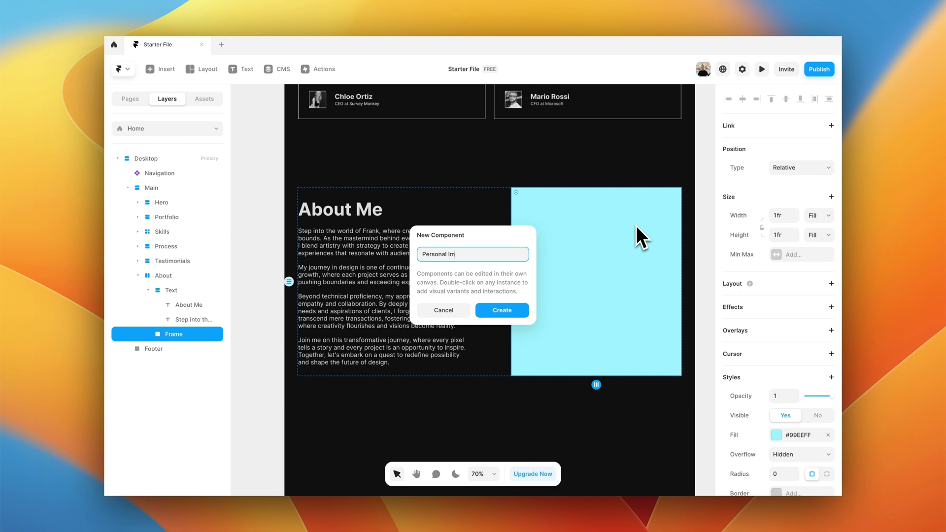
type("age")
key("Return")
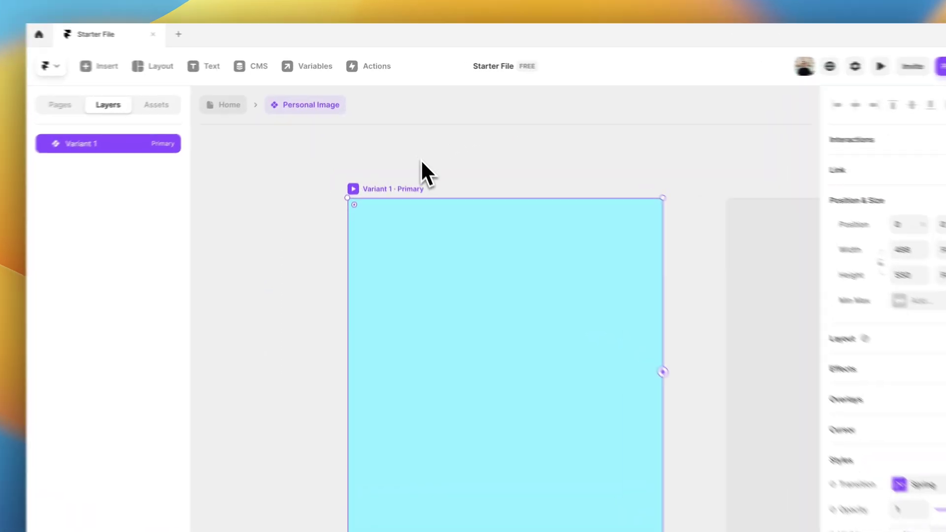
Add an Image variable to the Personal Image component.
left_click(408, 146)
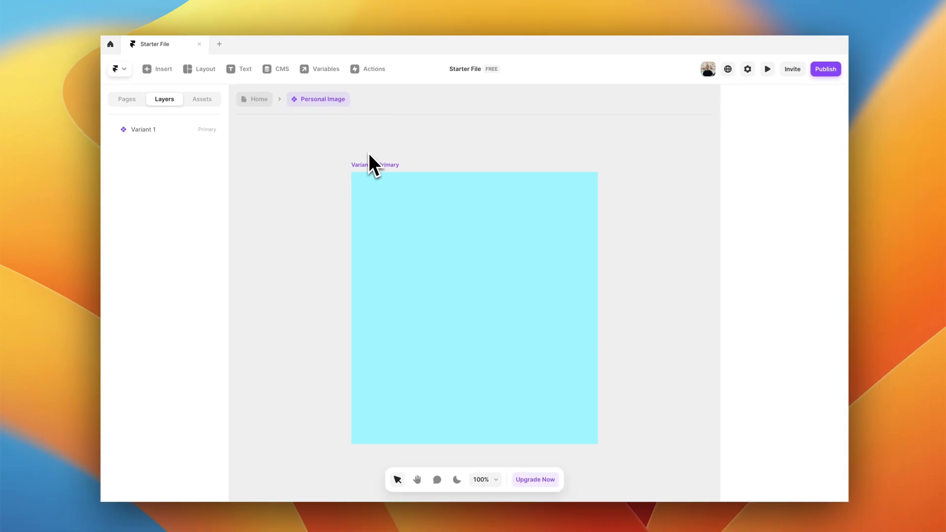
left_click(321, 69)
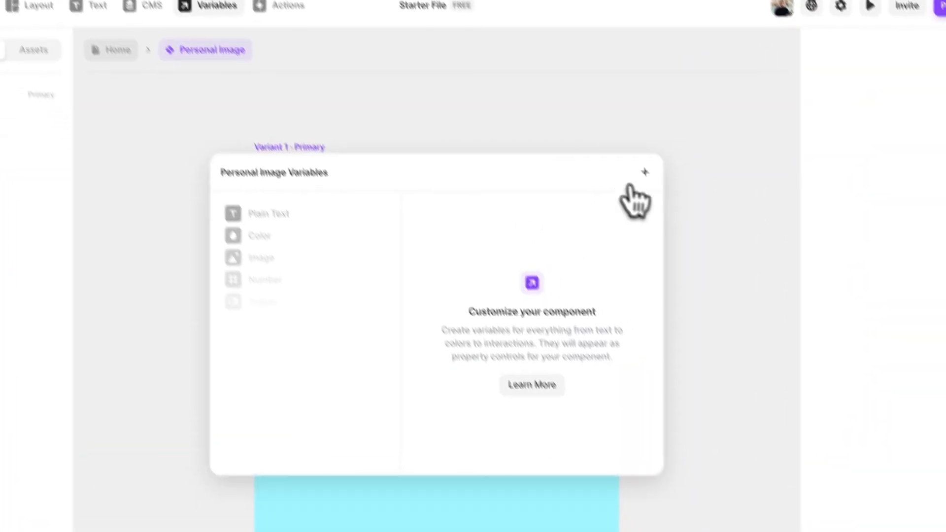
left_click(644, 172)
left_click(668, 254)
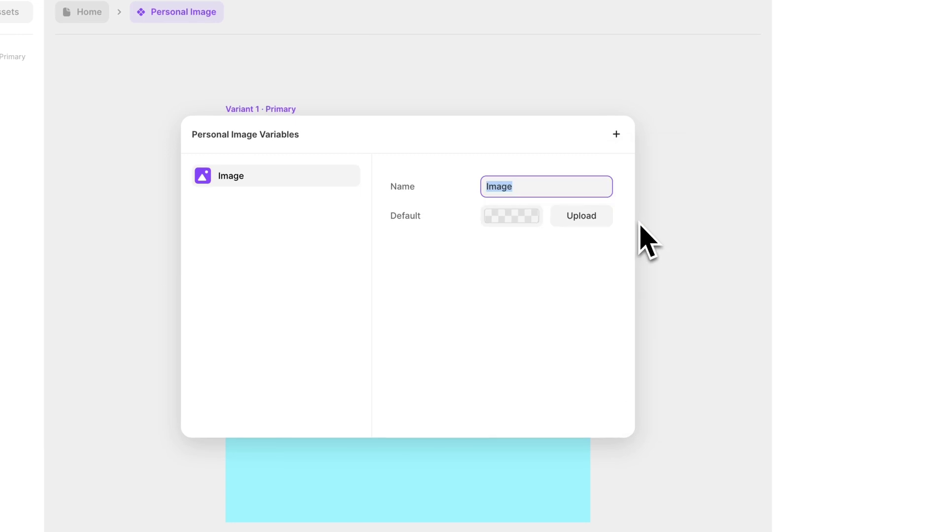
Search Unsplash for "man" and set the photo of a man in a cap outdoors as the Image variable's default.
left_click(591, 218)
left_click(602, 399)
left_click(507, 216)
left_click(689, 311)
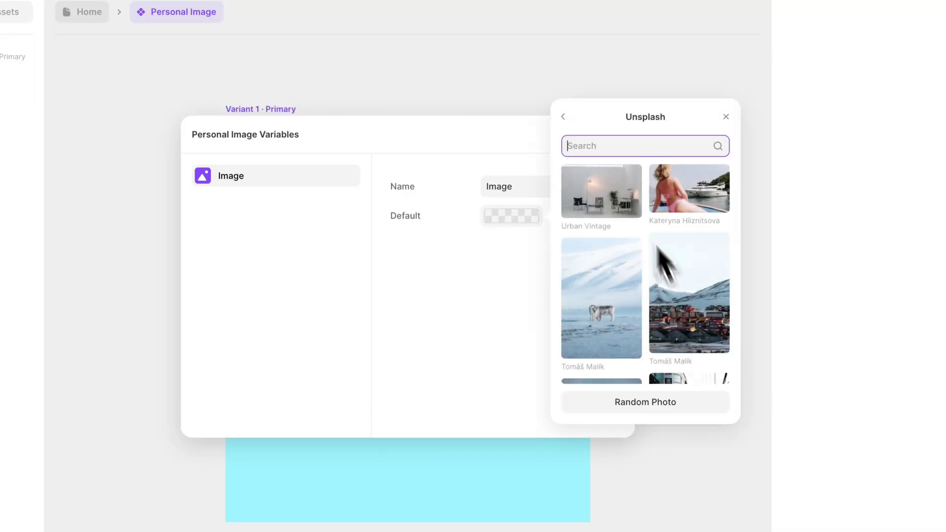
type("man")
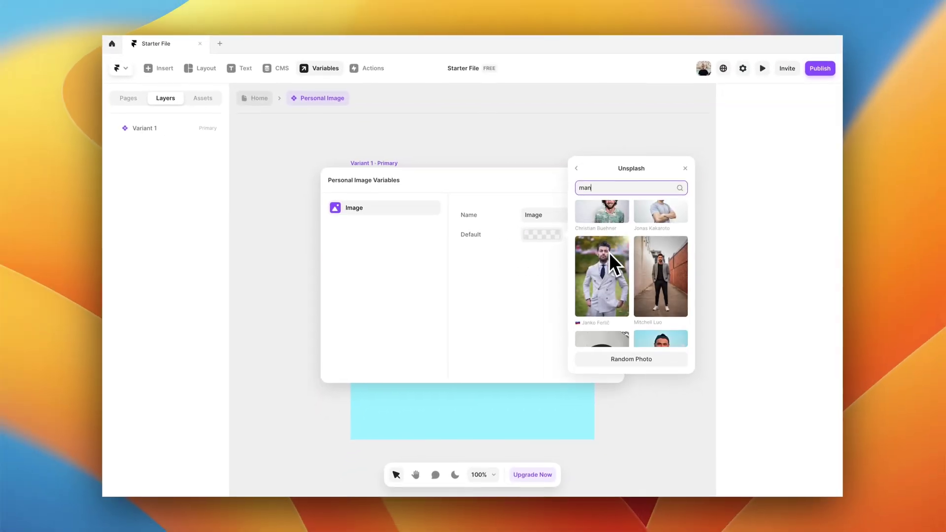
scroll(609, 253, "down", 10)
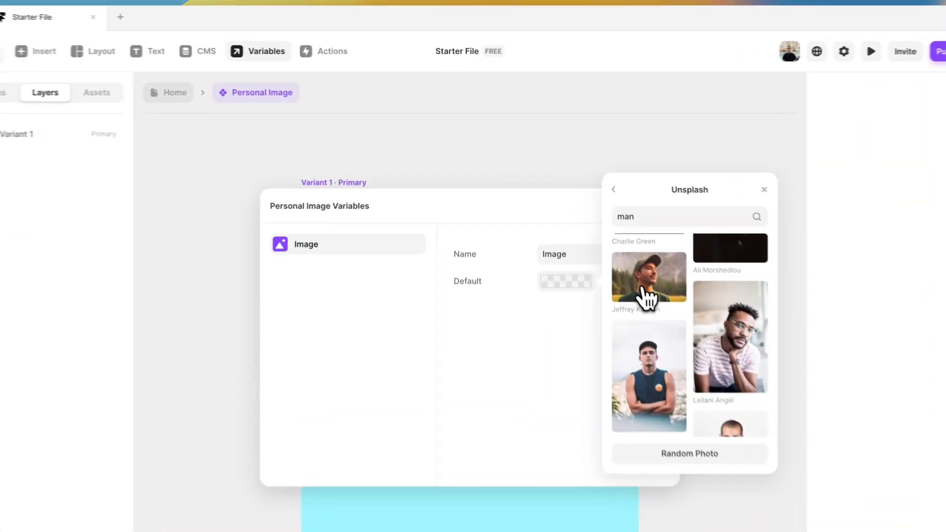
left_click(597, 240)
left_click(450, 169)
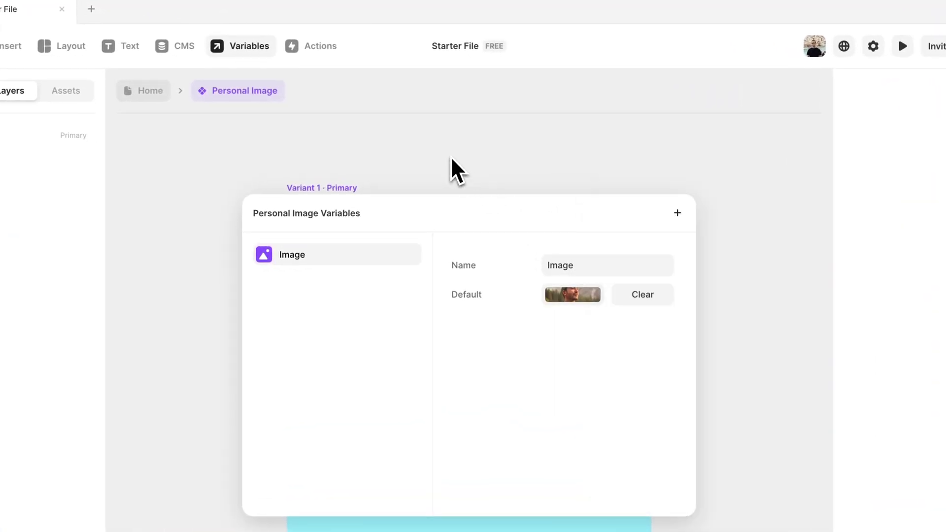
left_click(427, 165)
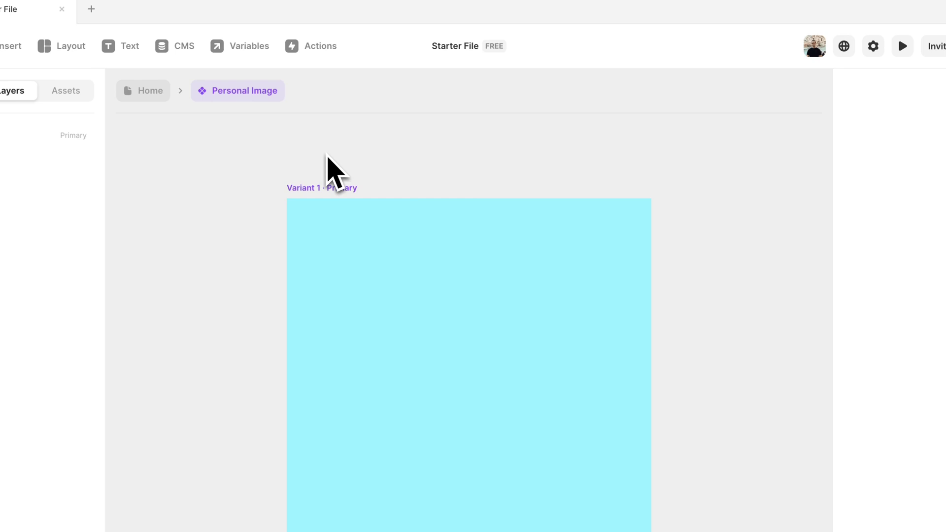
Set the fill of the Personal Image component's Variant 1 to the Image variable.
left_click(334, 180)
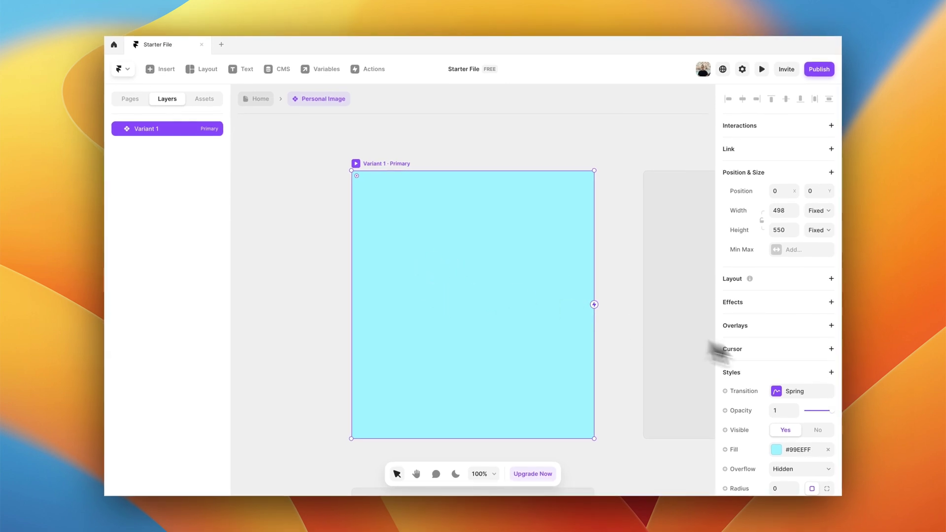
scroll(819, 384, "down", 3)
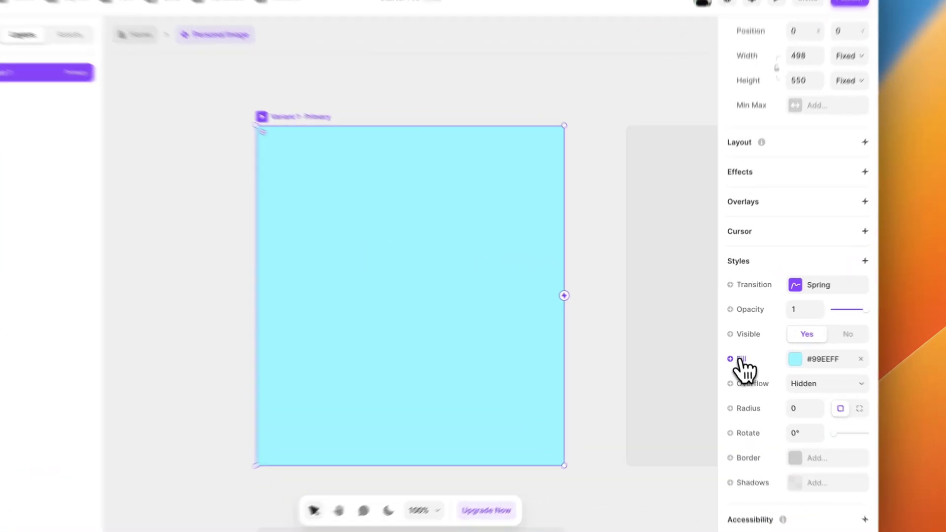
left_click(725, 354)
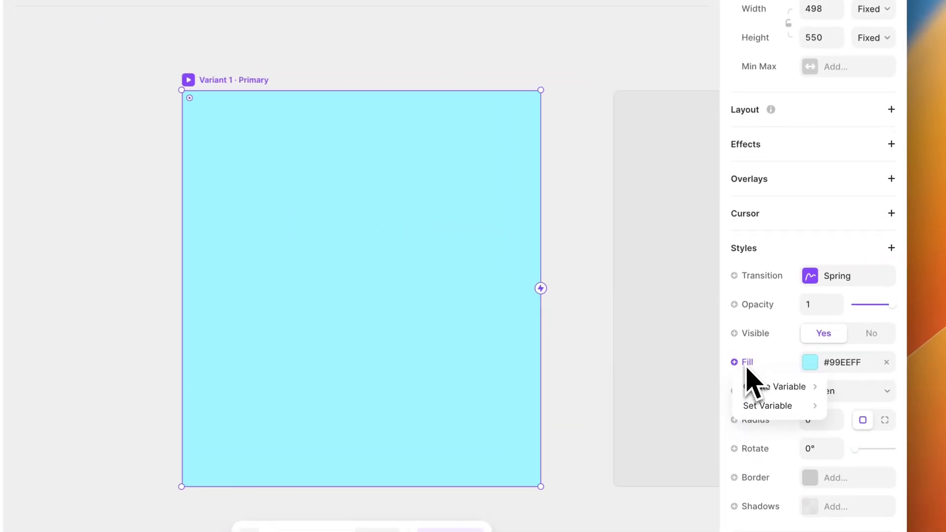
mouse_move(768, 409)
left_click(843, 407)
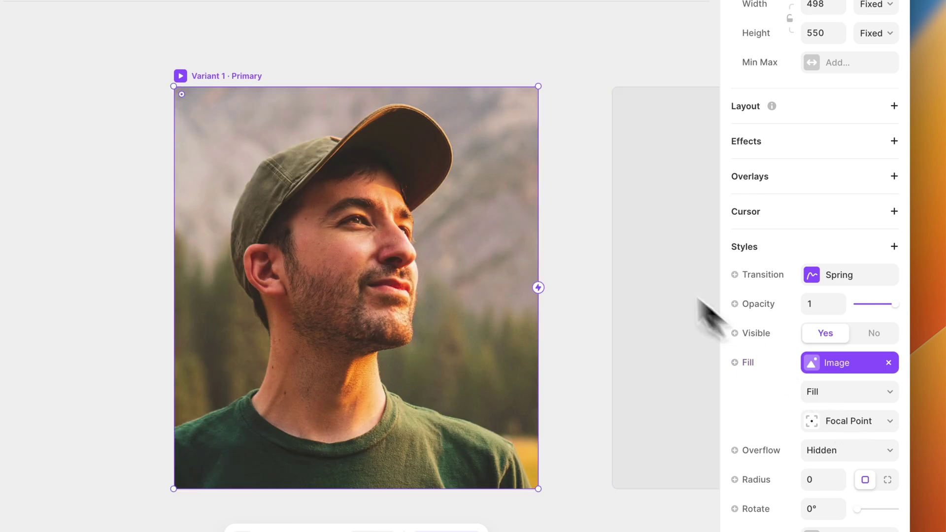
left_click(586, 220)
key("super+p")
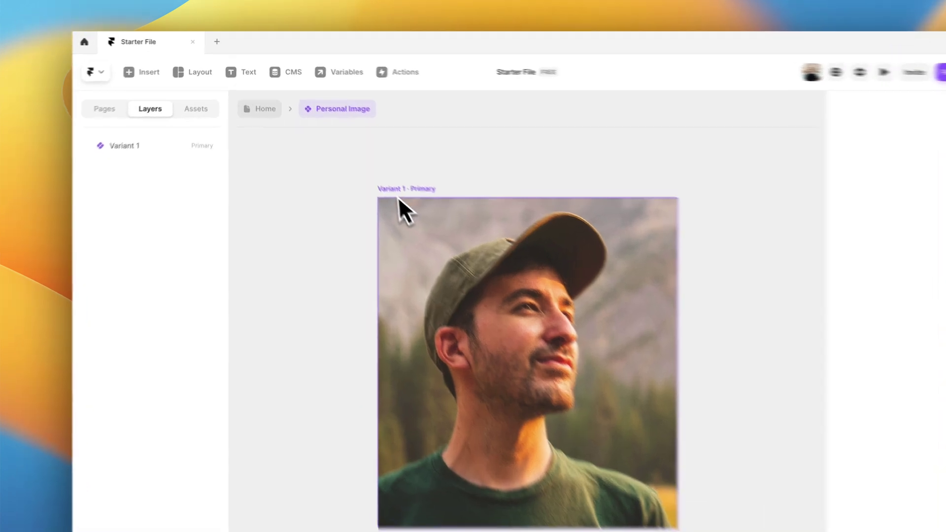
Add a Grayscale filter at 100% to Variant 1 of the Personal Image component.
left_click(397, 194)
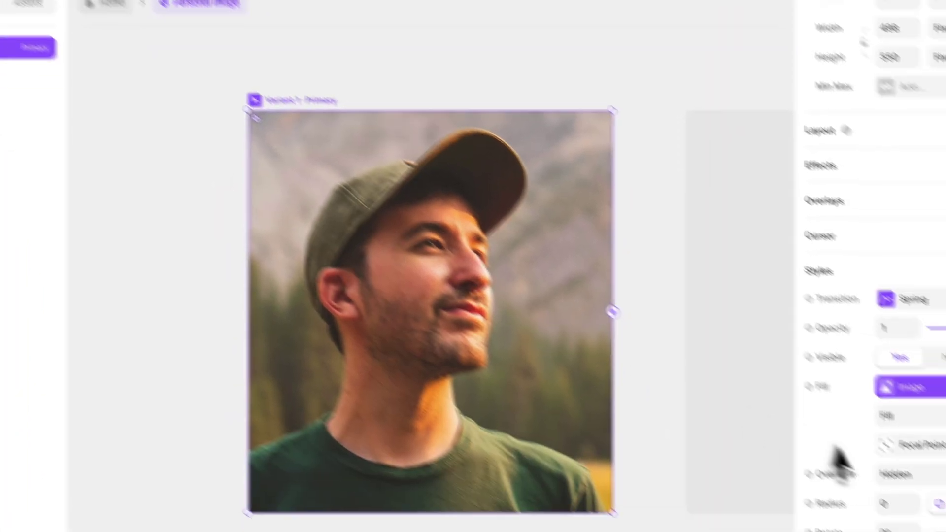
scroll(837, 461, "down", 1)
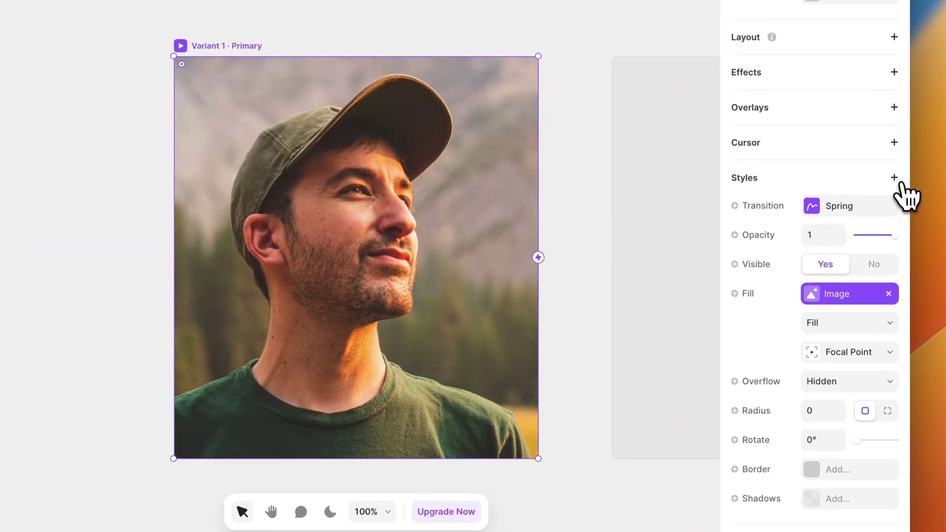
left_click(894, 178)
mouse_move(861, 213)
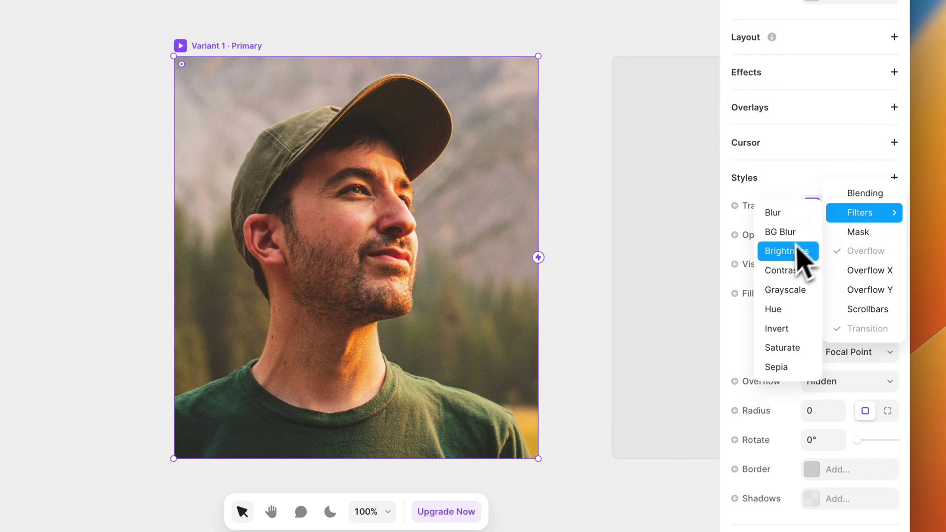
left_click(784, 294)
scroll(792, 407, "down", 3)
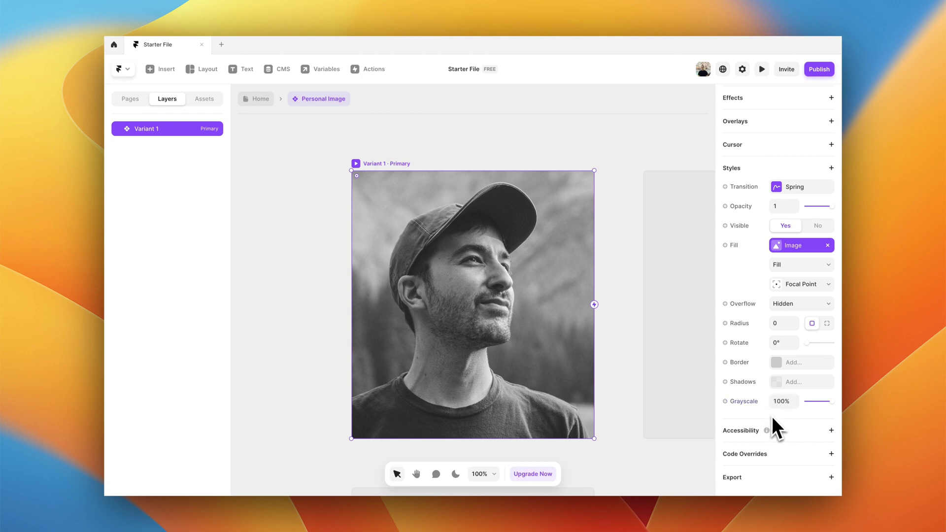
left_click(494, 148)
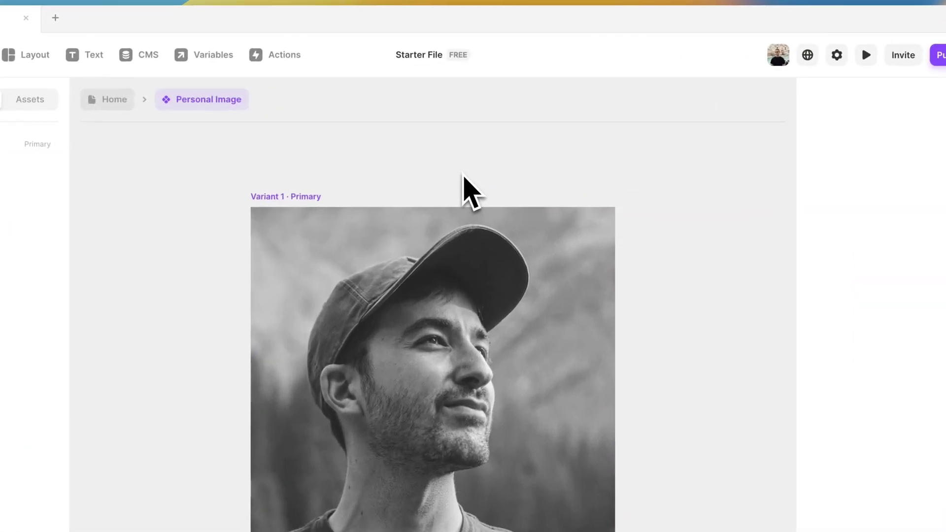
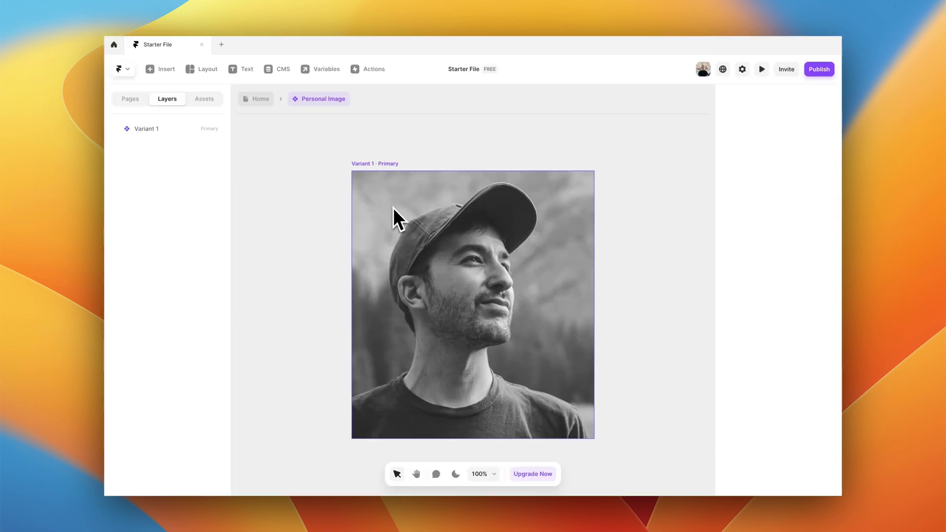
Draw a frame about 112 by 116 inside Variant 1 and align it to the portrait's top-left corner at 0, 0.
key("f")
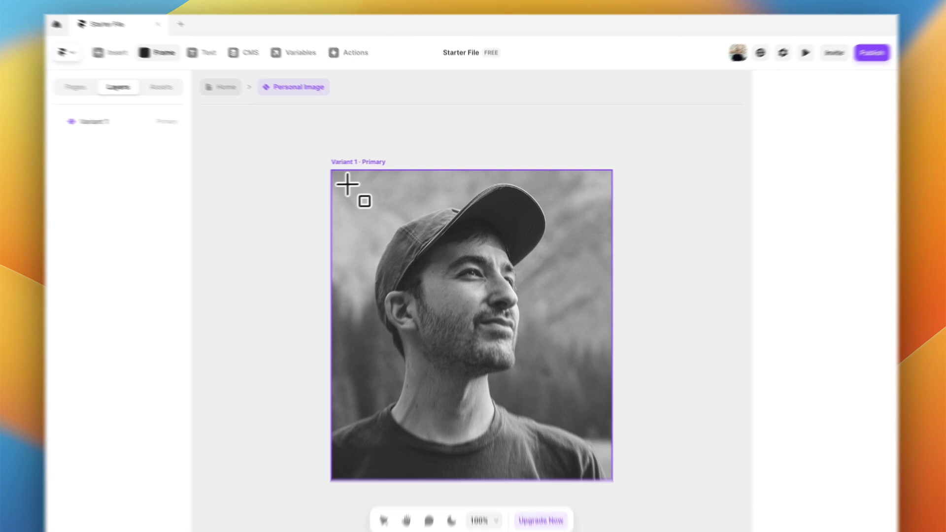
mouse_move(361, 179)
left_mouse_down()
mouse_move(388, 206)
mouse_move(380, 261)
left_mouse_up()
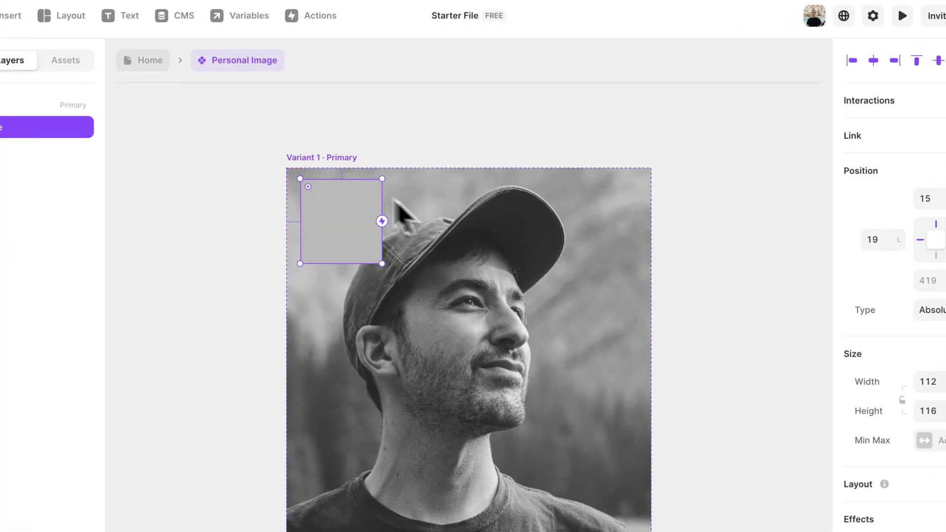
left_click_drag(335, 207, 323, 200)
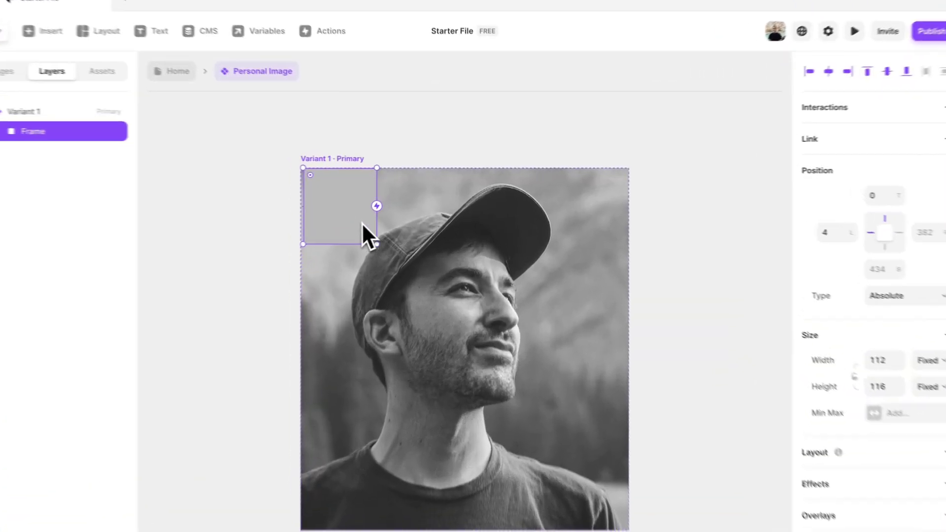
left_click_drag(397, 215, 390, 209)
left_click_drag(339, 225, 338, 224)
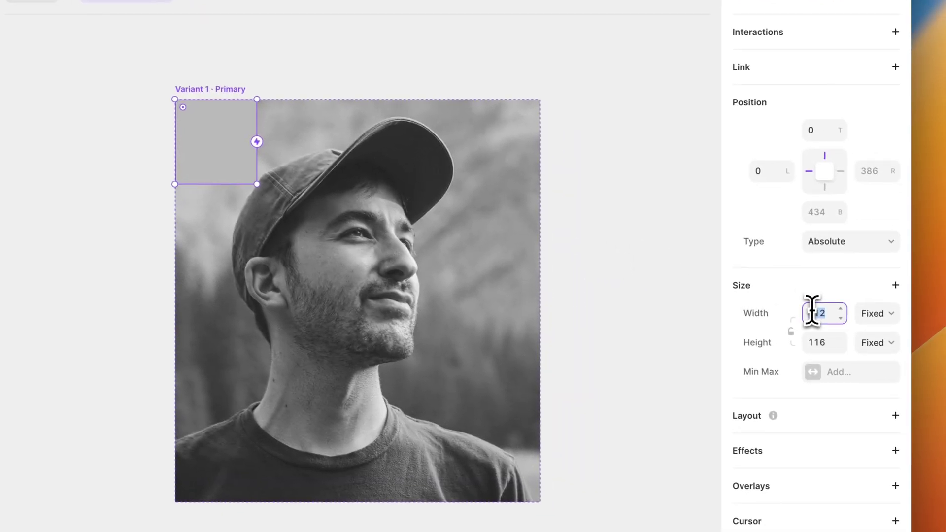
Set the corner frame's width and height to 150 each.
left_click(915, 380)
type("150")
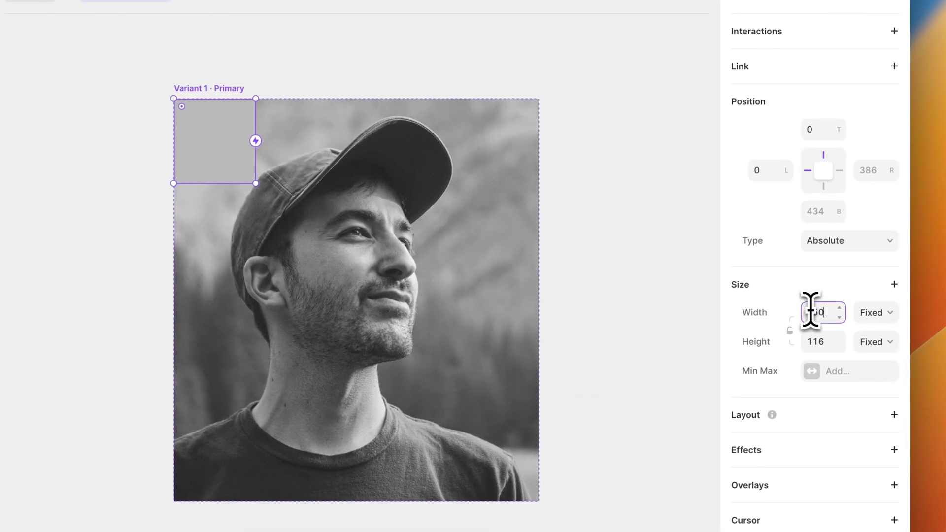
left_click(819, 340)
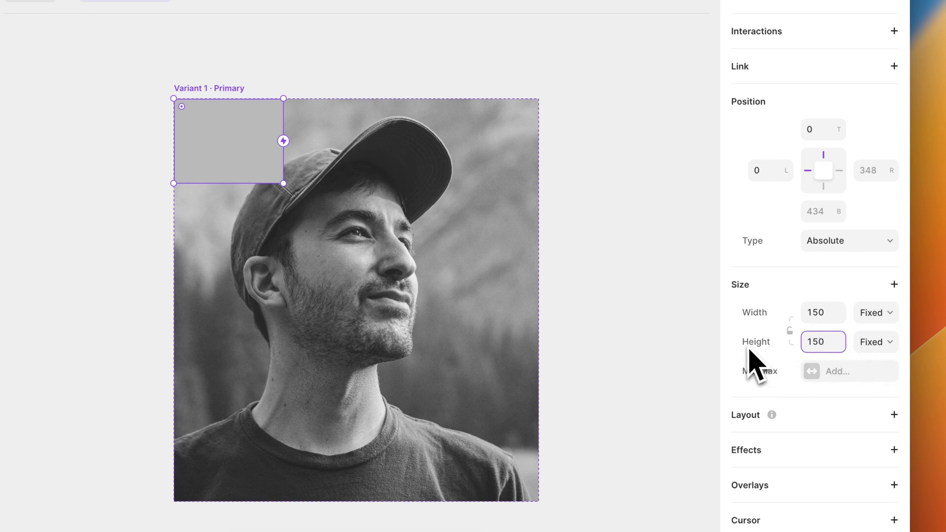
key("Return")
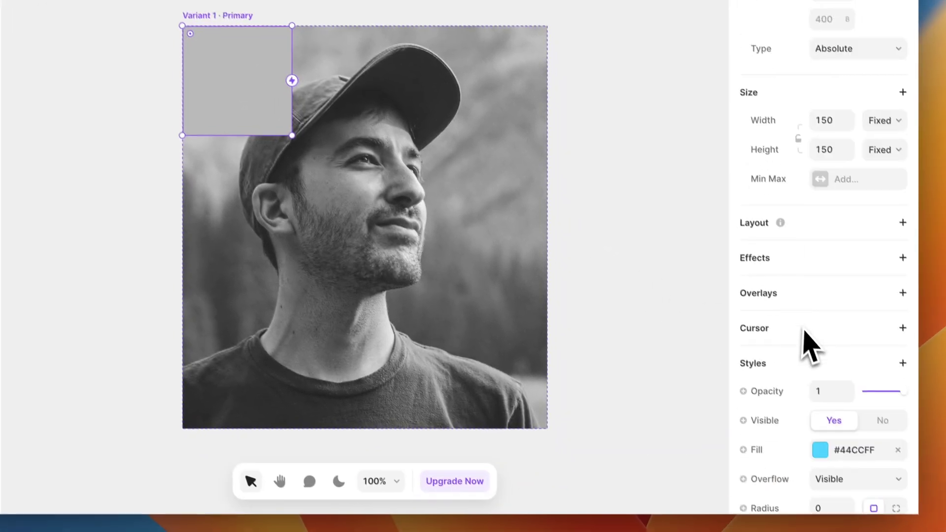
scroll(804, 335, "down", 5)
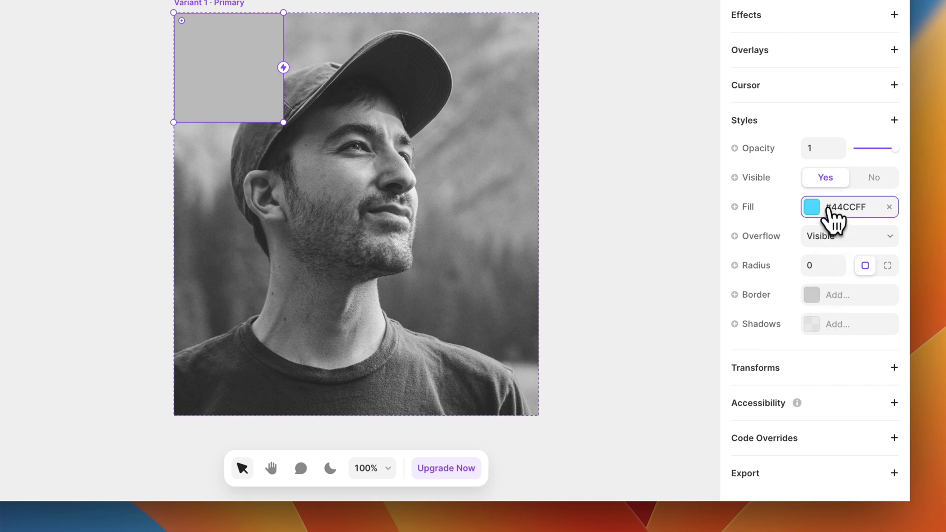
Fill the square frame over the portrait with Black and place a duplicate of it in the image's bottom-right corner.
left_click(829, 209)
left_click(569, 443)
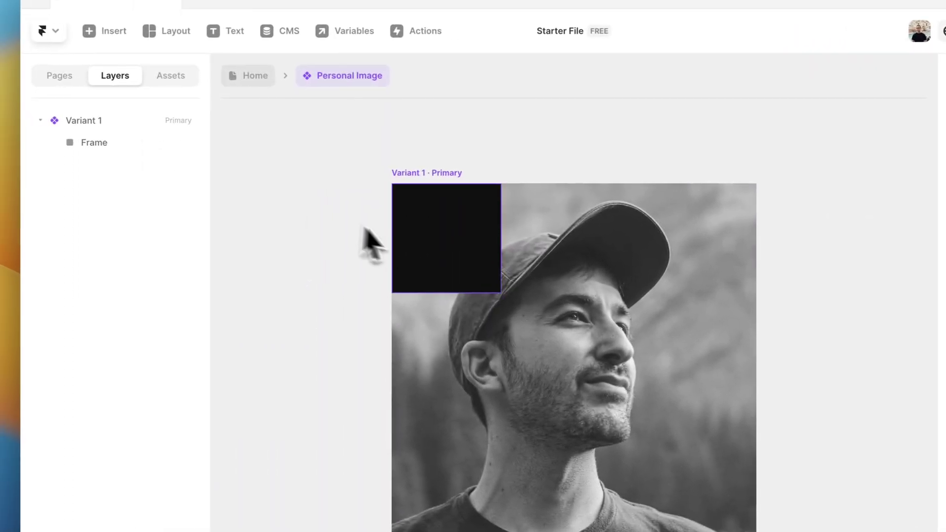
left_click(255, 220)
key("super+d")
left_click_drag(425, 234, 683, 527)
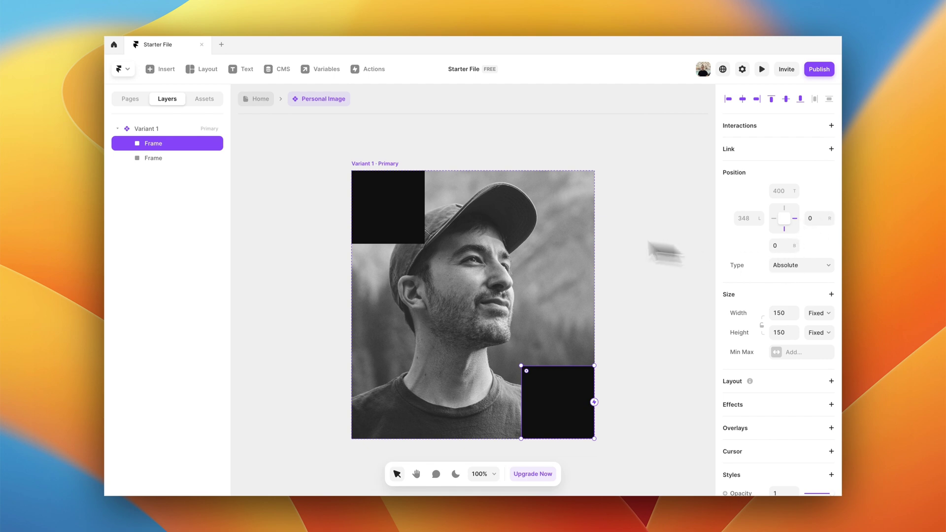
Move the layer of the upper square above the other frame and rename it top-left.
left_click(421, 226)
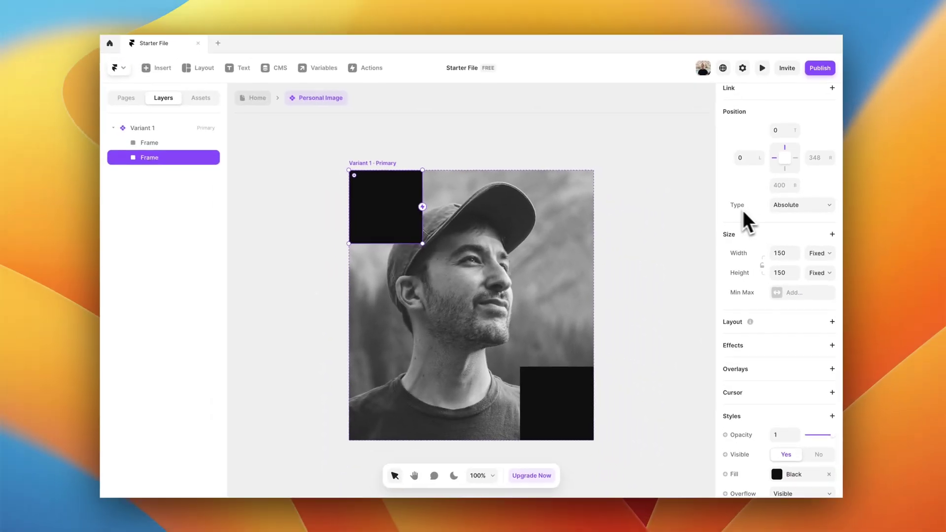
scroll(796, 209, "up", 2)
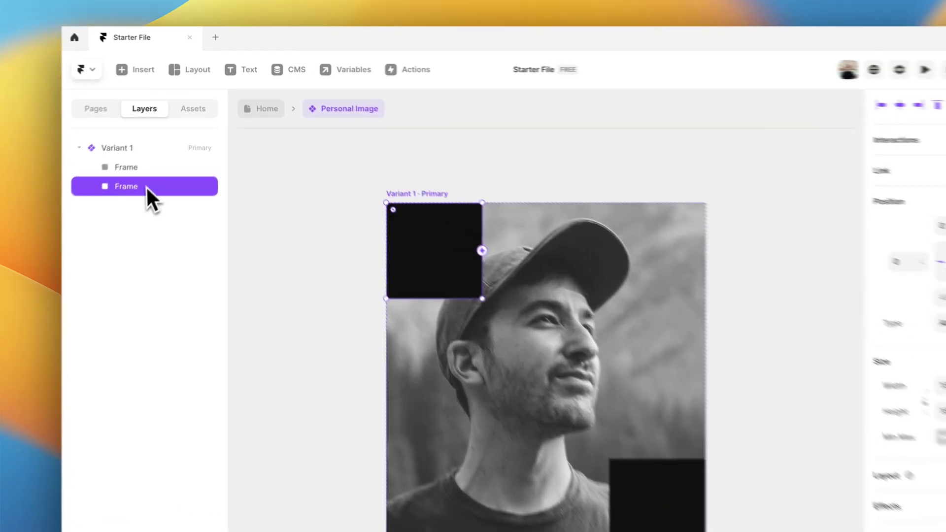
left_click_drag(173, 159, 163, 150)
left_click_drag(127, 190, 131, 178)
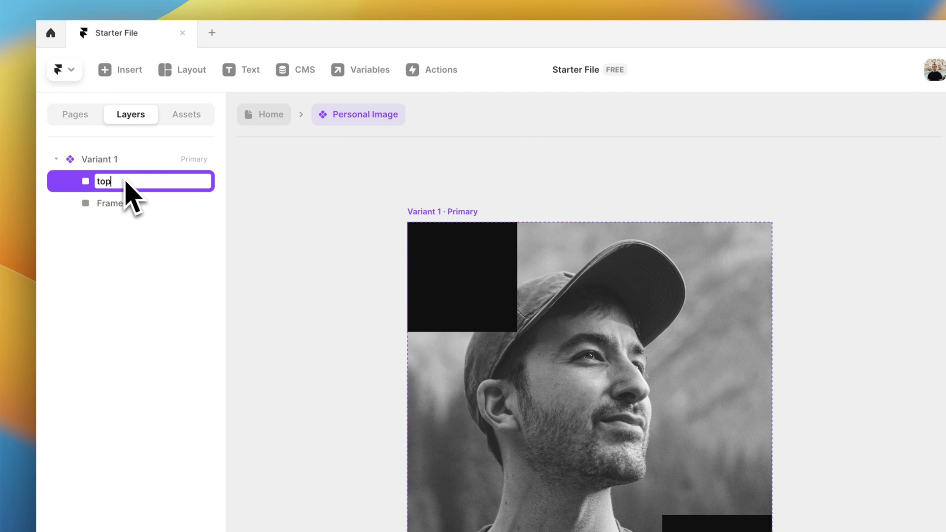
key("Return")
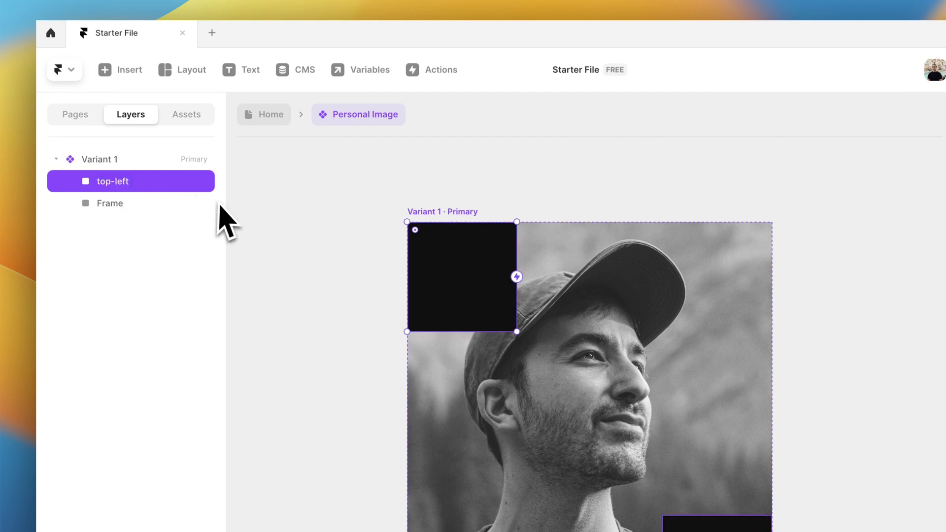
Rename the remaining Frame layer as bottom-right.
left_click(122, 211)
double_click(121, 210)
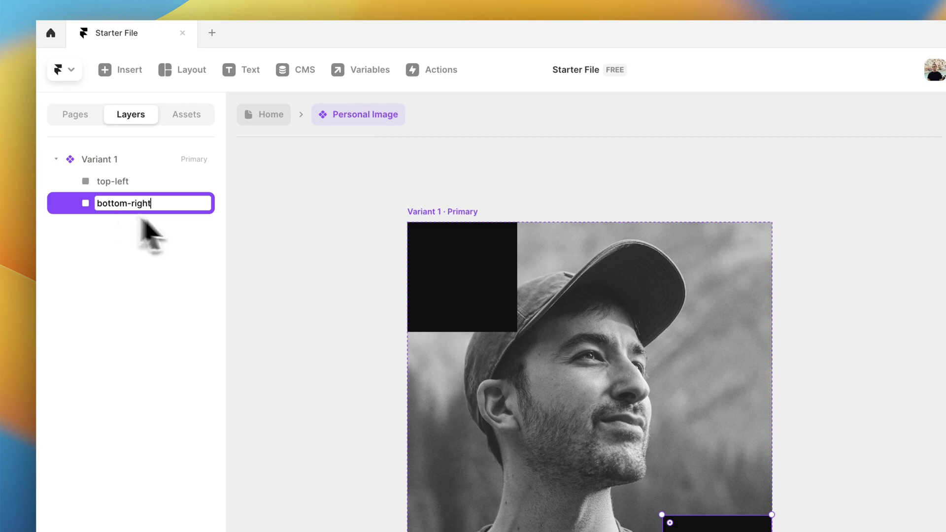
left_click(269, 255)
Add a solid border of width 1 in the White colour style to the primary variant of the image component.
left_click(267, 118)
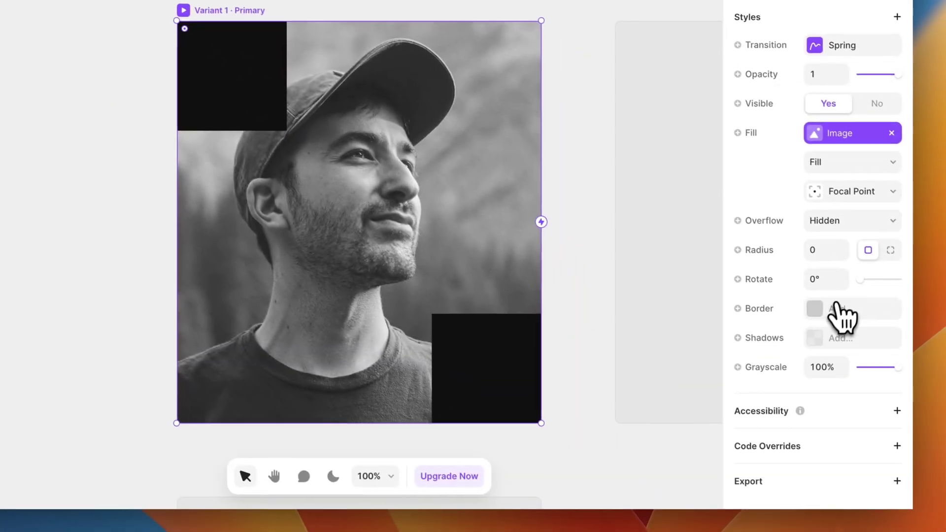
left_click(838, 309)
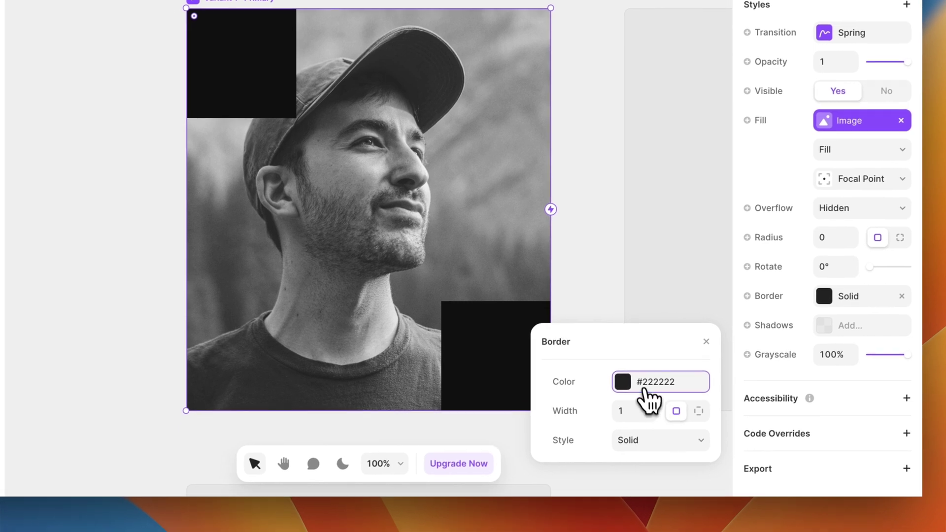
left_click(636, 402)
left_click(578, 458)
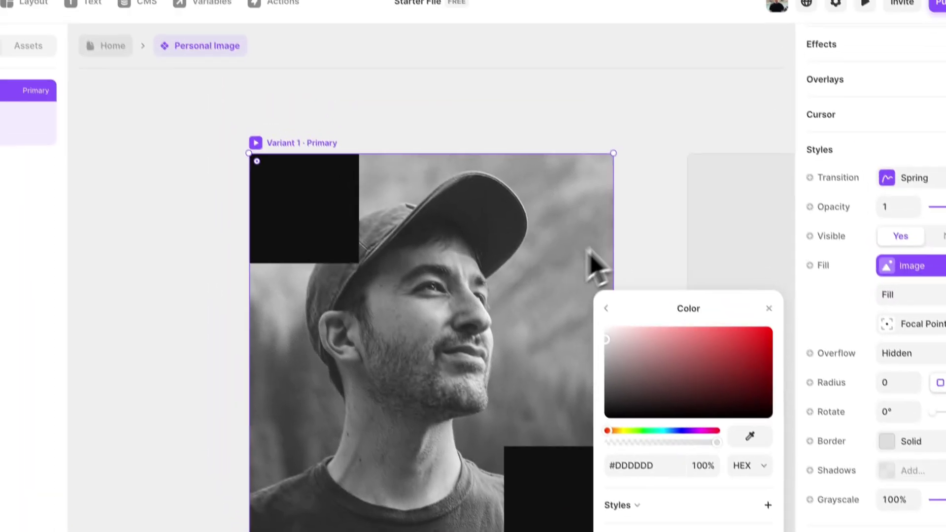
left_click(586, 70)
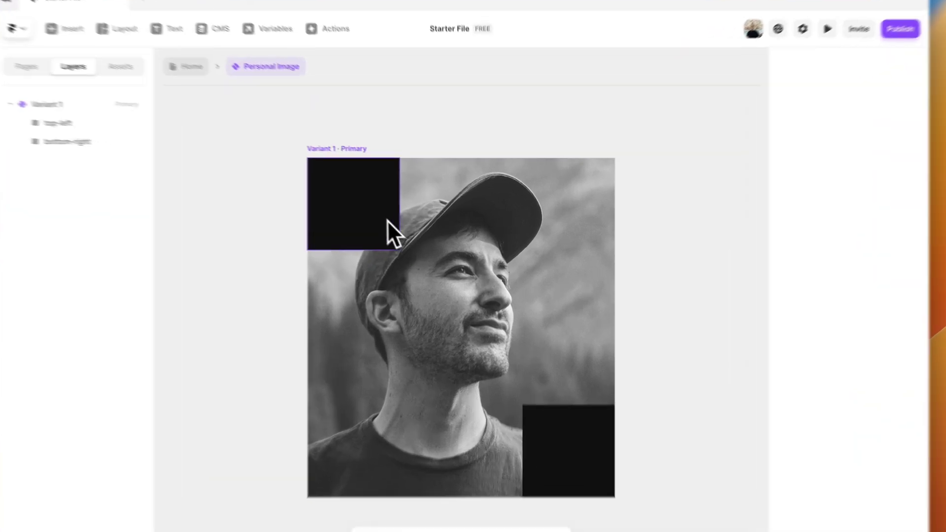
Give the top-left square a solid border in the White colour style.
left_click(413, 225)
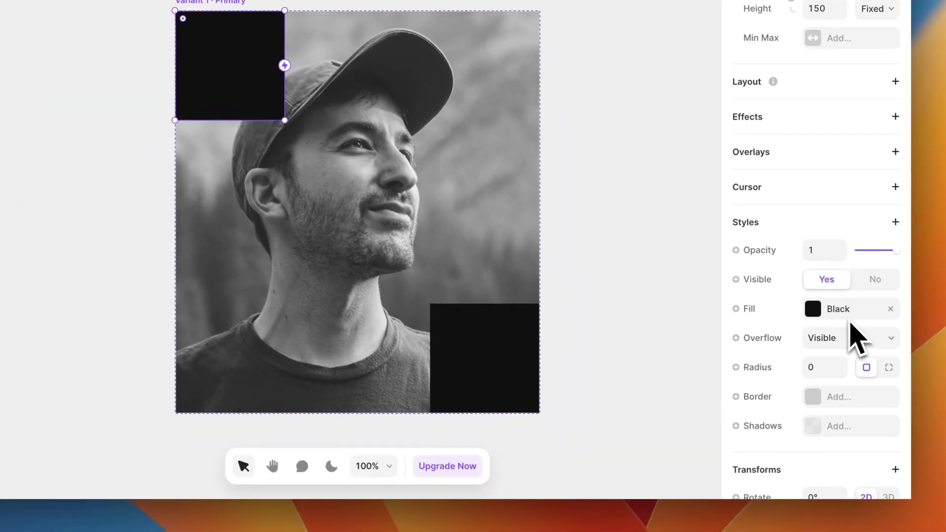
left_click(820, 397)
left_click(626, 407)
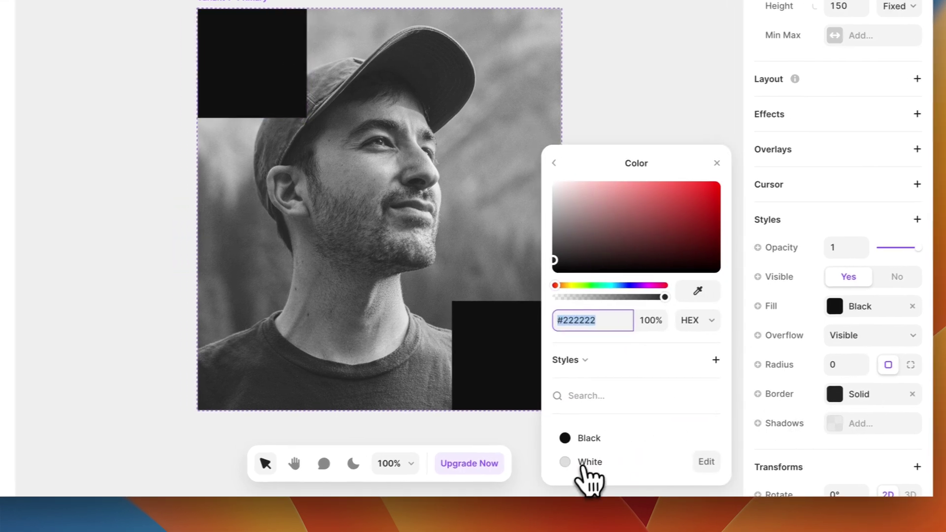
left_click(566, 461)
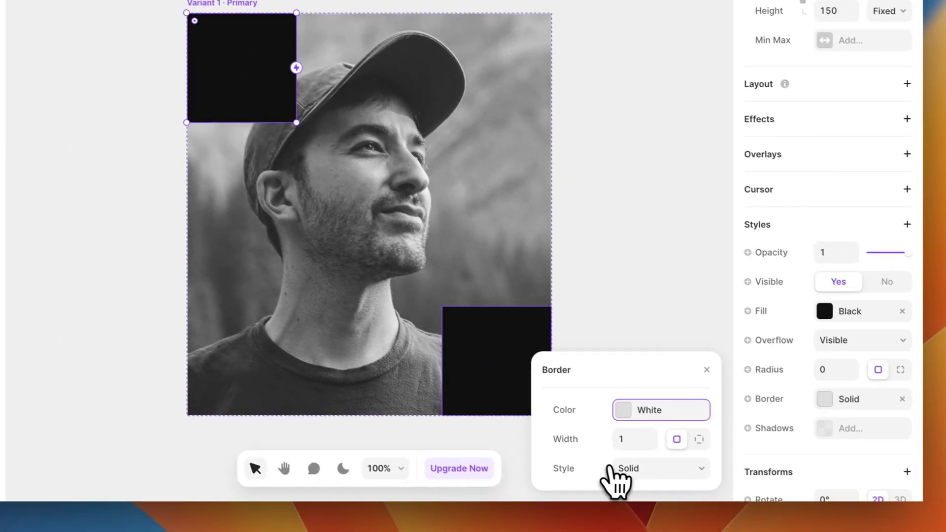
Switch the top-left square's border to individual side widths, with top and left 0 and right and bottom 1.
left_click(698, 439)
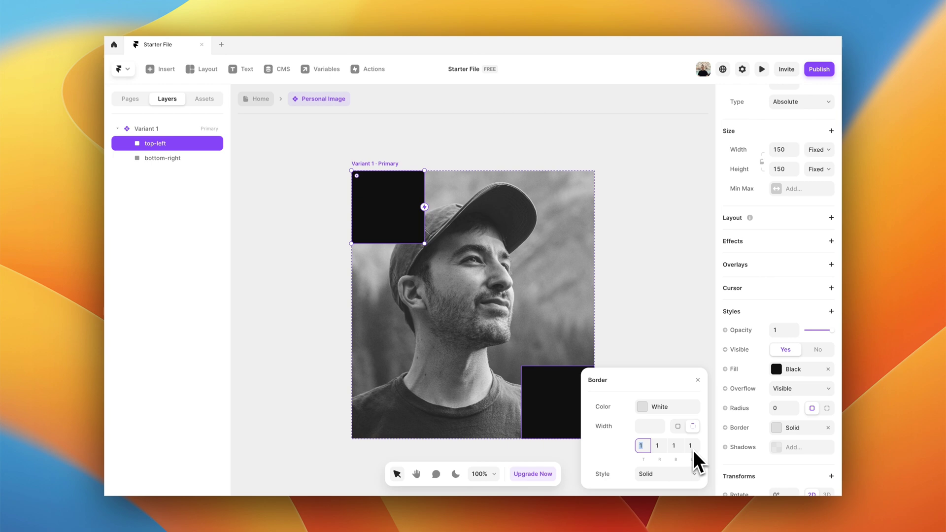
type("0")
key("Tab")
key("Tab")
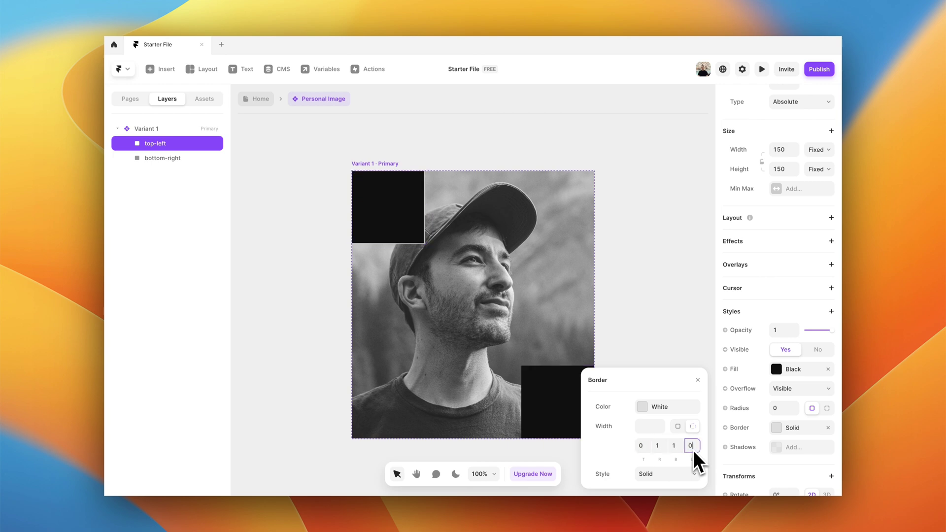
left_click(675, 324)
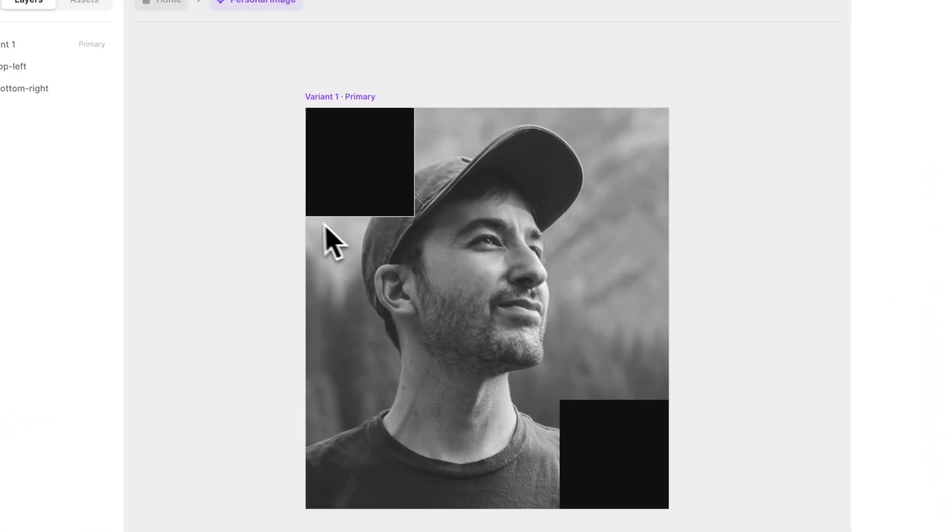
Add a solid White border to the bottom-right square and keep it only on its top and left sides.
left_click(611, 439)
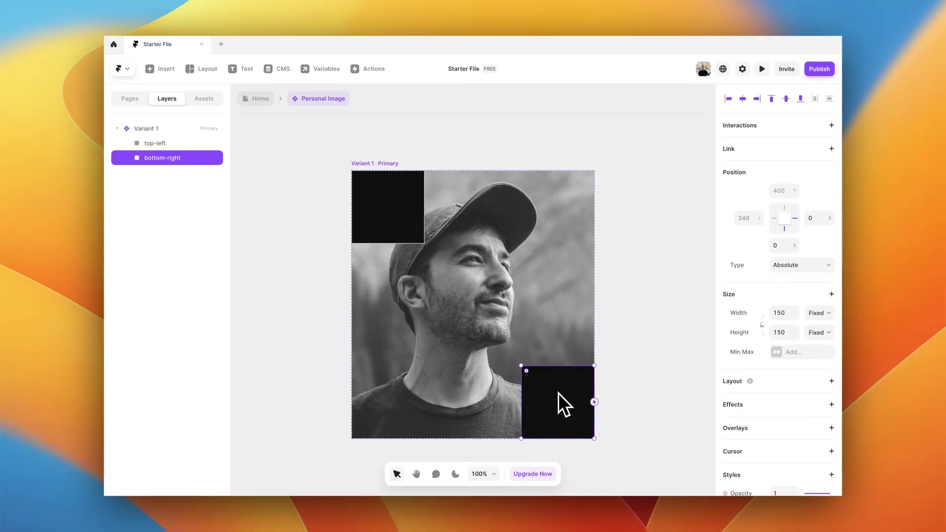
scroll(808, 394, "down", 5)
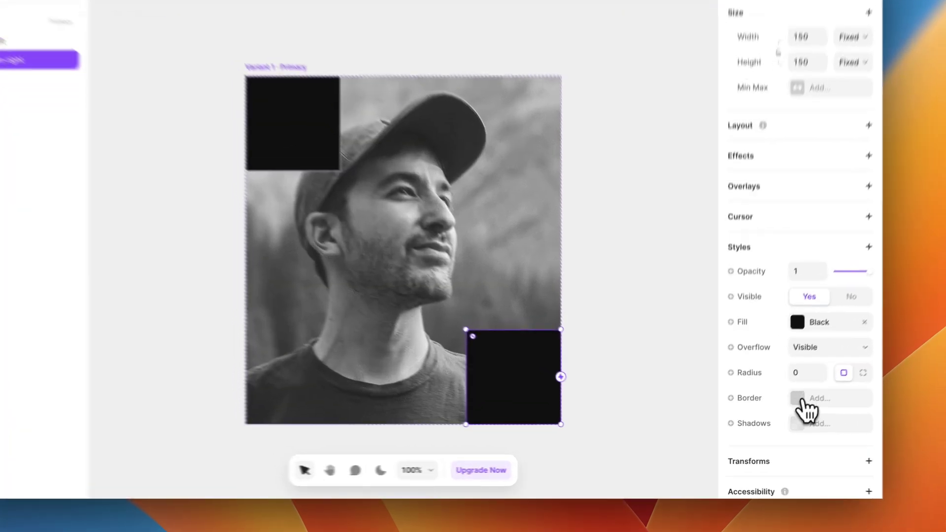
left_click(783, 418)
left_click(649, 434)
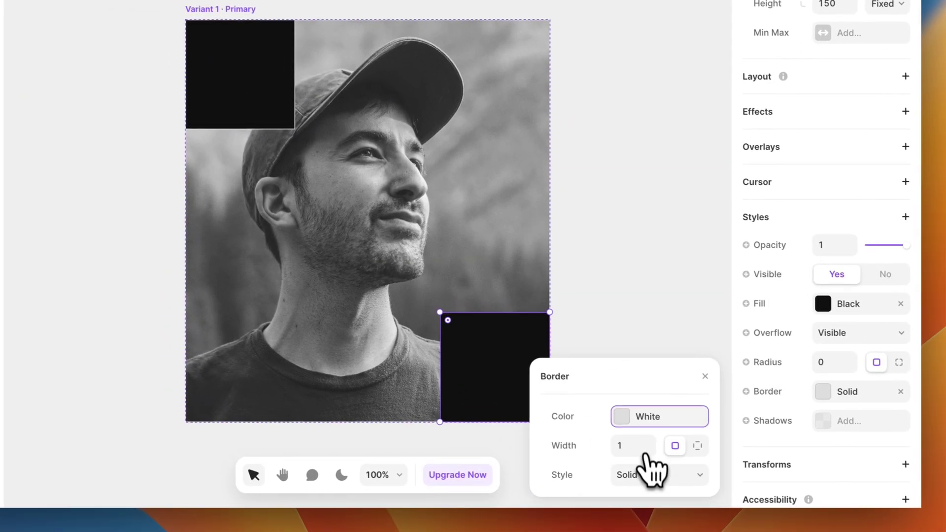
left_click(685, 439)
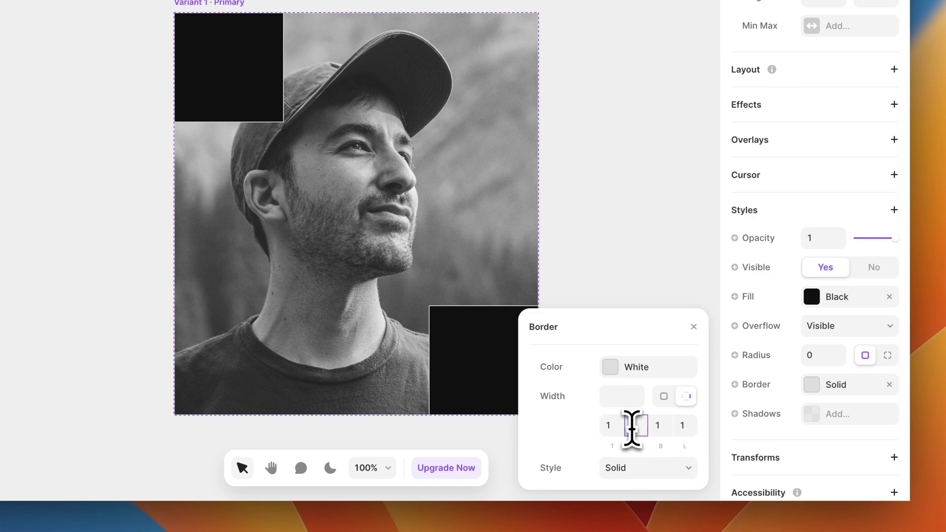
left_click(632, 212)
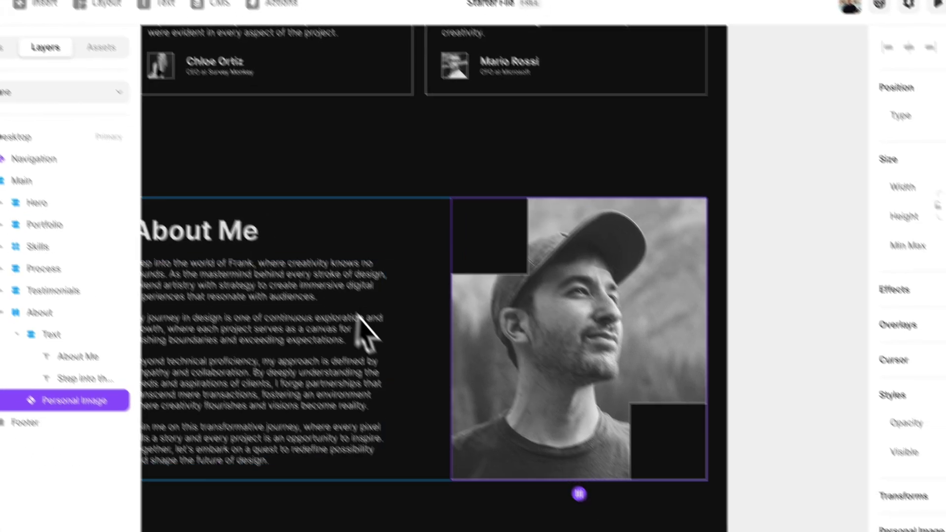
Inspect the portrait's corner squares in the About section and reopen the Personal Image component for editing.
left_click(757, 275)
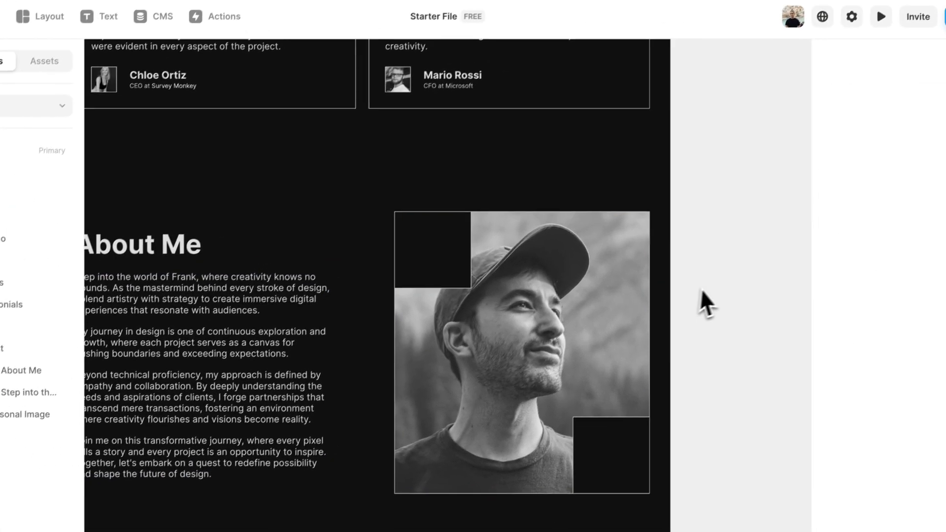
scroll(504, 314, "up", 5)
scroll(437, 340, "up", 2)
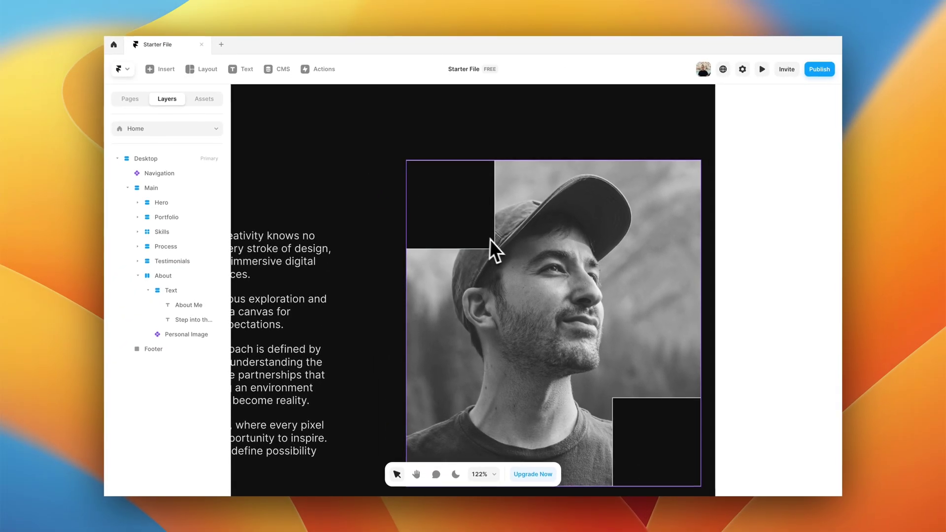
scroll(660, 289, "right", 2)
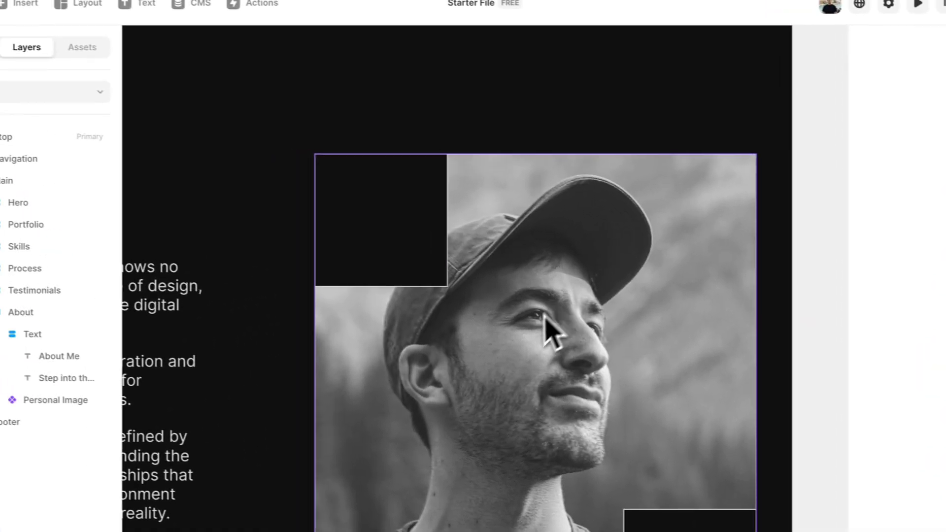
double_click(468, 309)
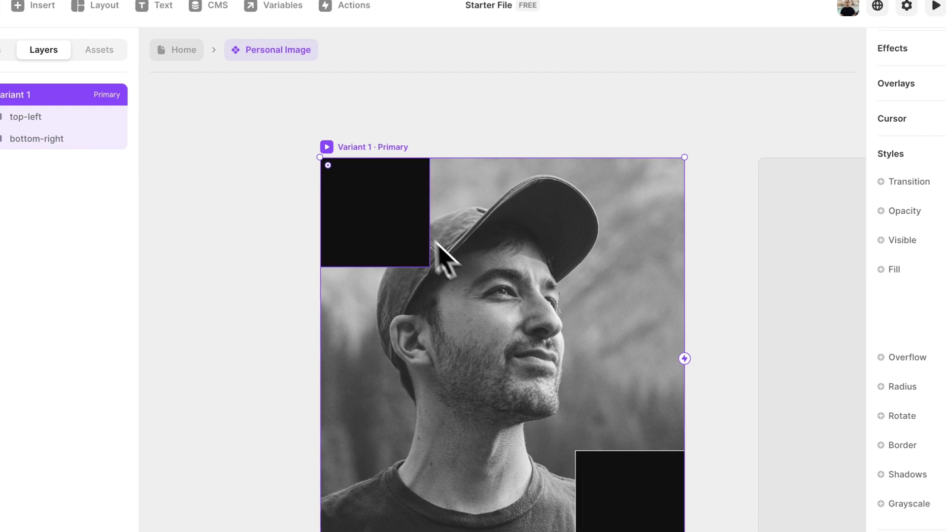
Add a Z Index style to both the top-left and bottom-right squares and raise it so they cover the variant's border.
left_click(418, 246)
left_click(77, 140, "shift")
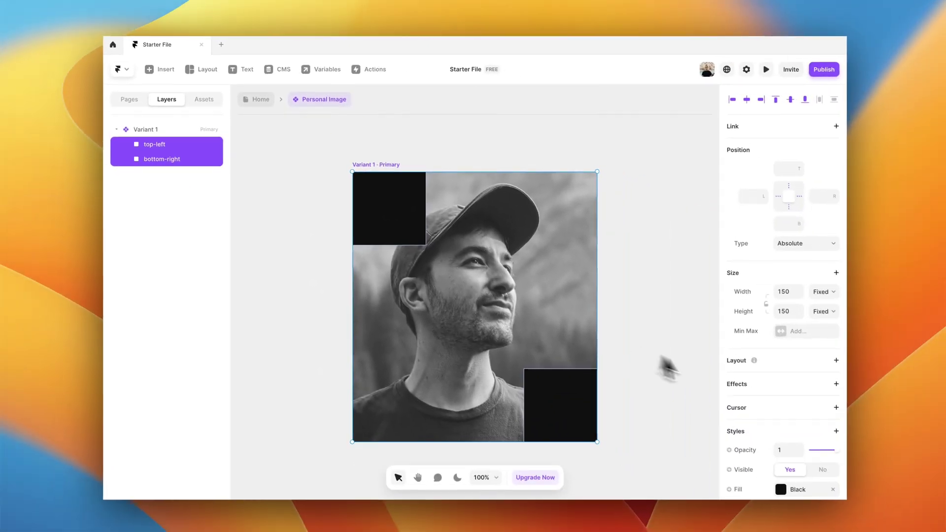
scroll(766, 401, "down", 5)
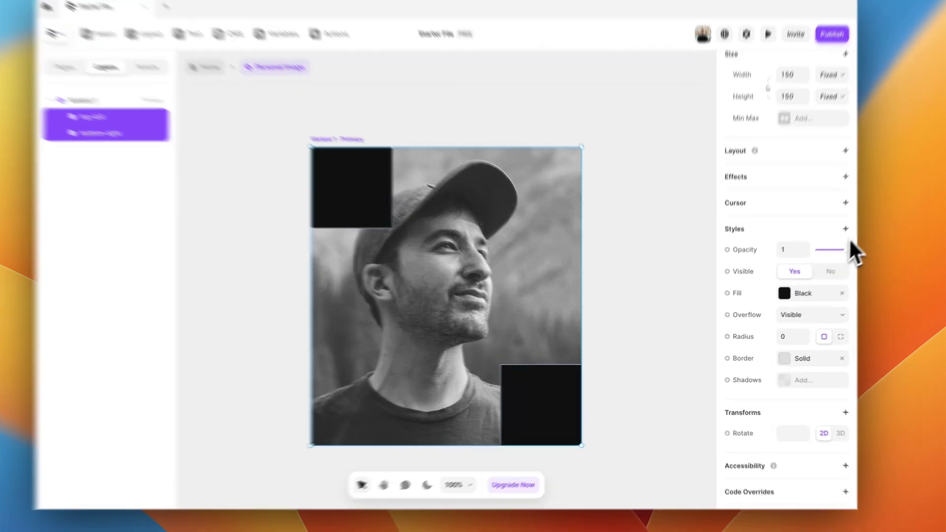
left_click(830, 229)
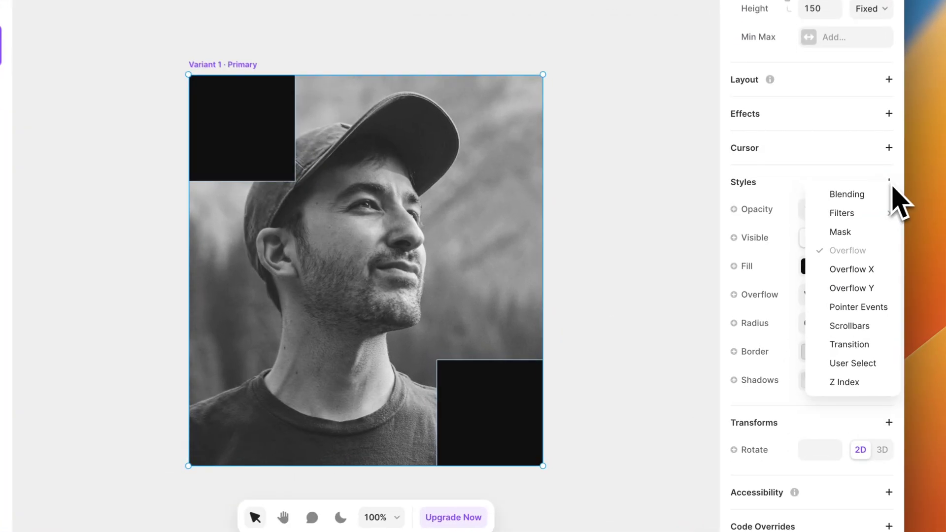
left_click(853, 383)
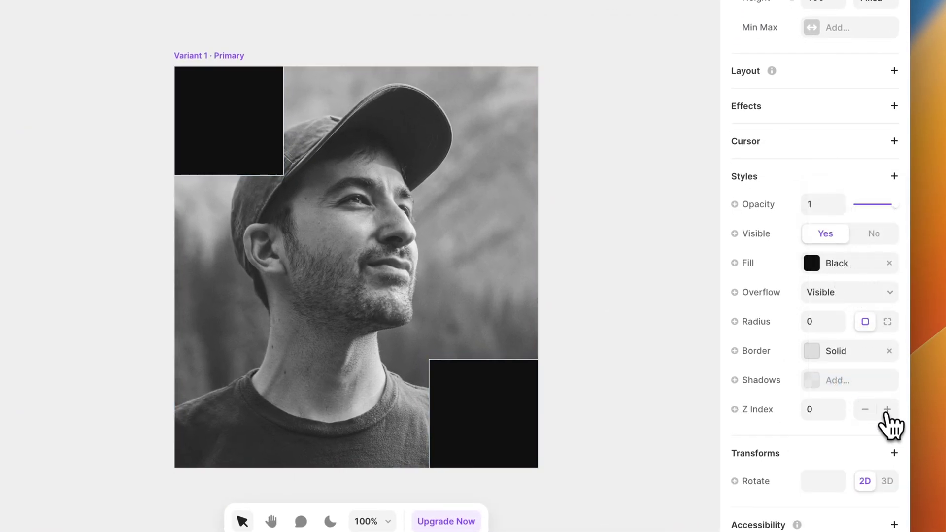
left_click(637, 253)
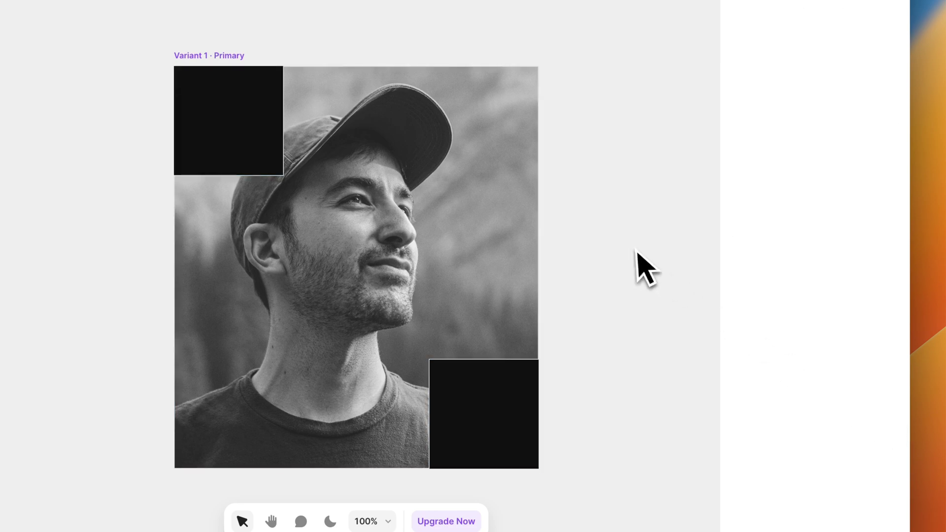
Return to the Home page and select the Personal Image component in the About section.
left_click(156, 69)
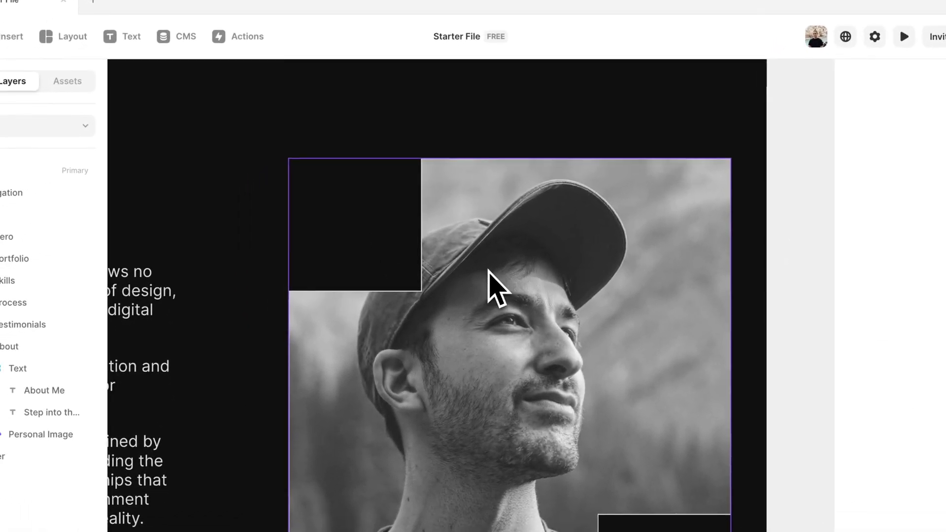
scroll(475, 270, "down", 5)
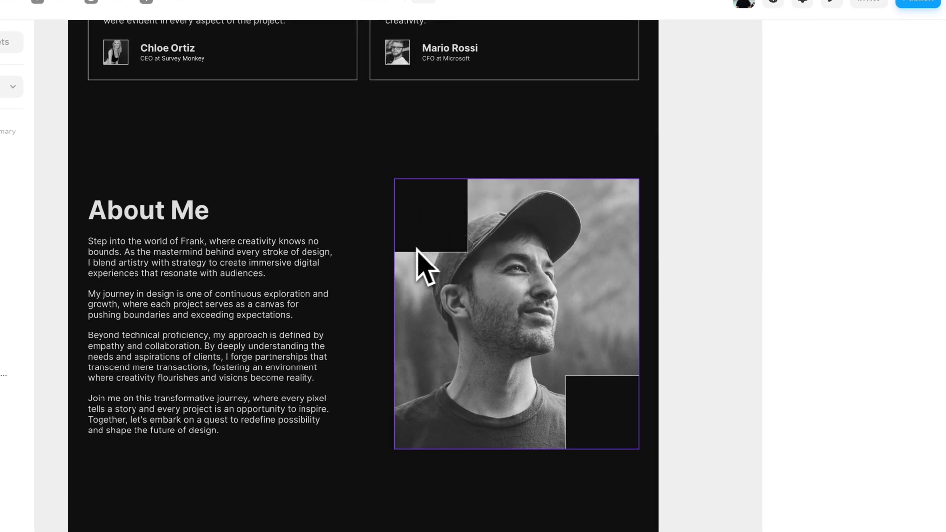
left_click(488, 232)
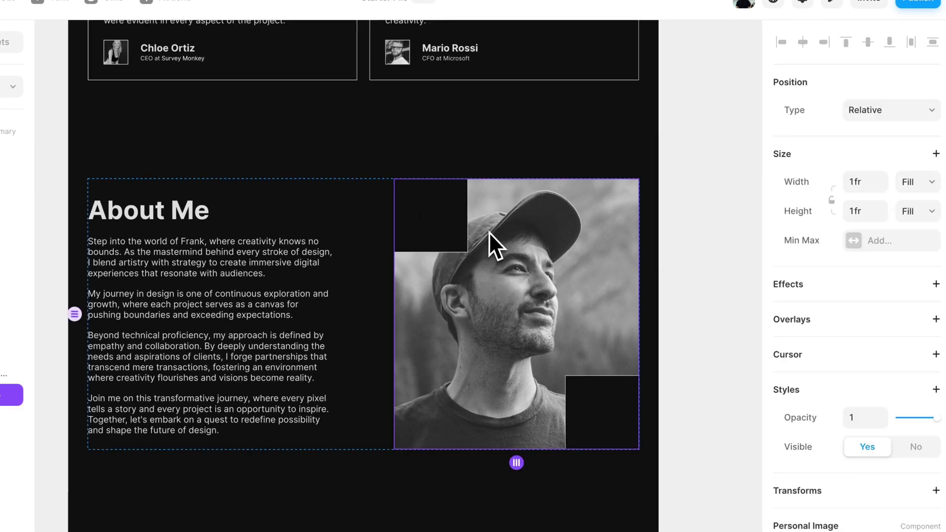
left_click(715, 266)
left_click(595, 317)
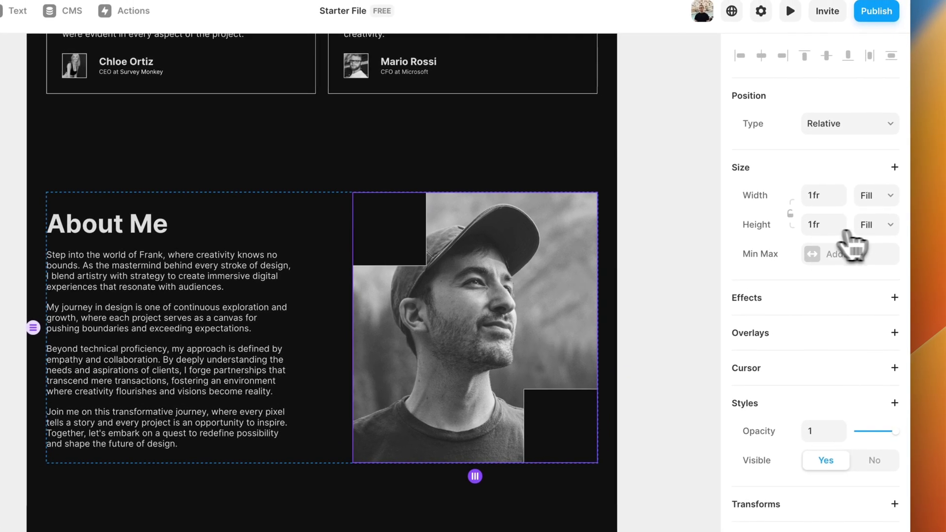
Give the Personal Image component in the About section a fixed height of 500.
left_click(868, 225)
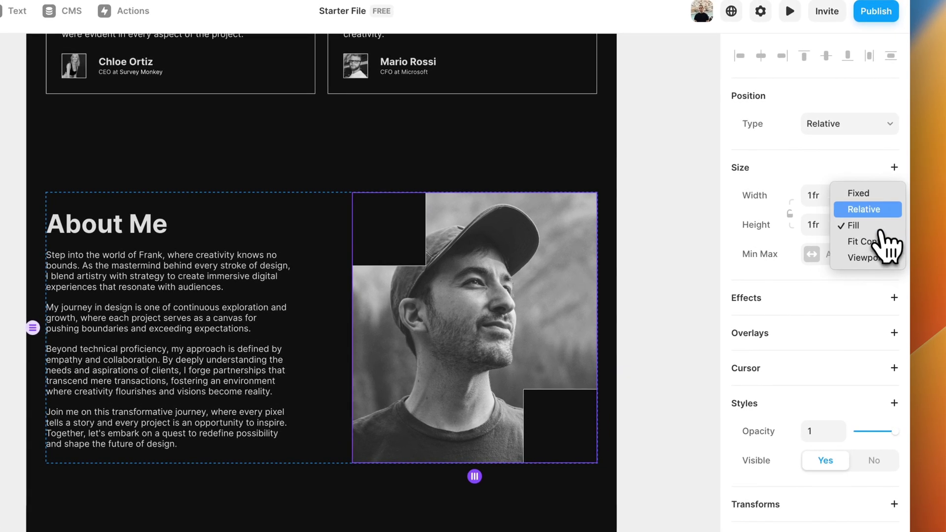
left_click(867, 197)
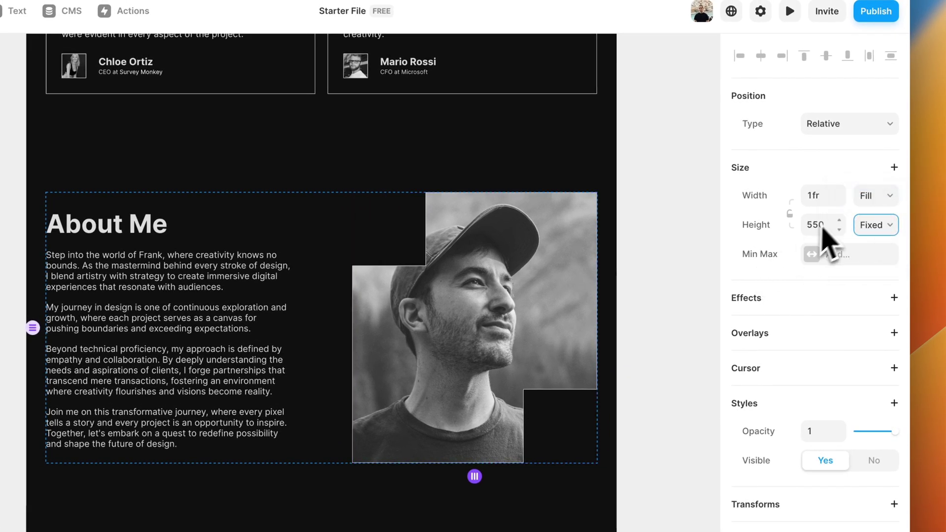
left_click(810, 231)
type("500")
key("Return")
left_click(663, 297)
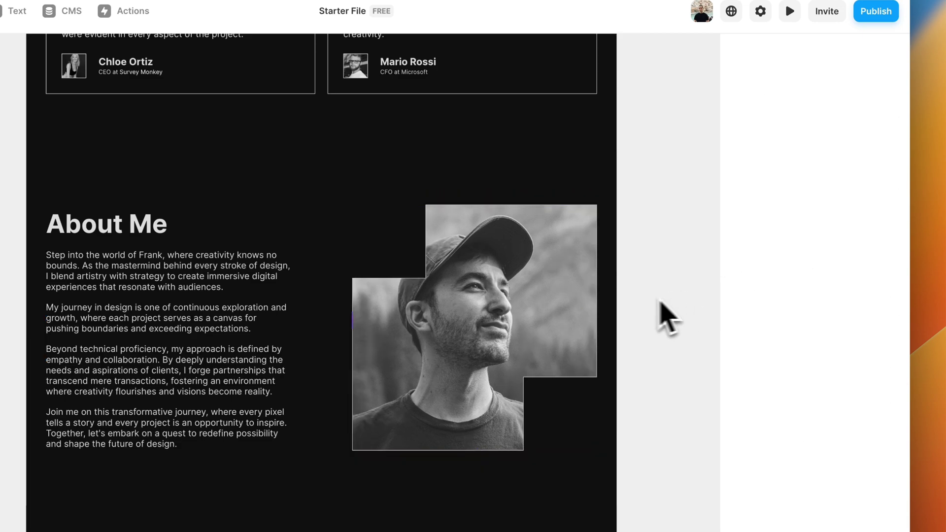
left_click(384, 239)
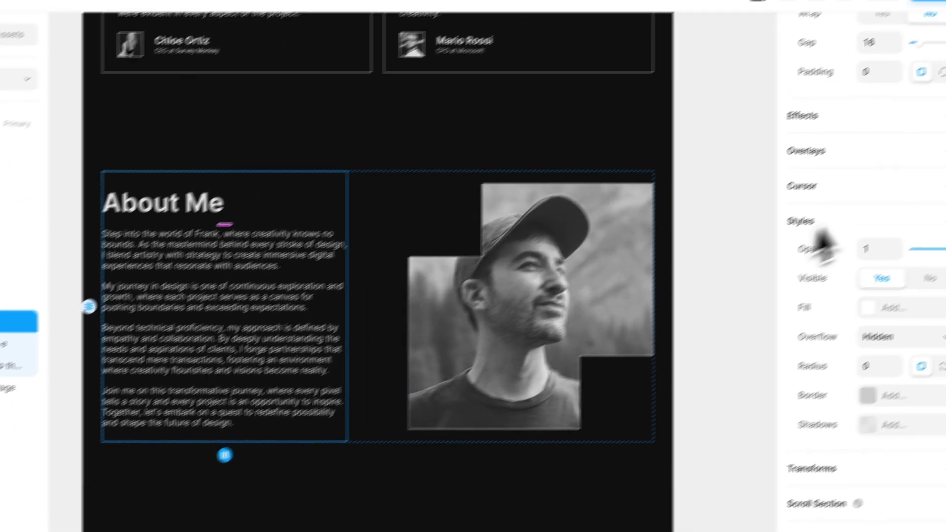
scroll(830, 242, "up", 5)
left_click(872, 180)
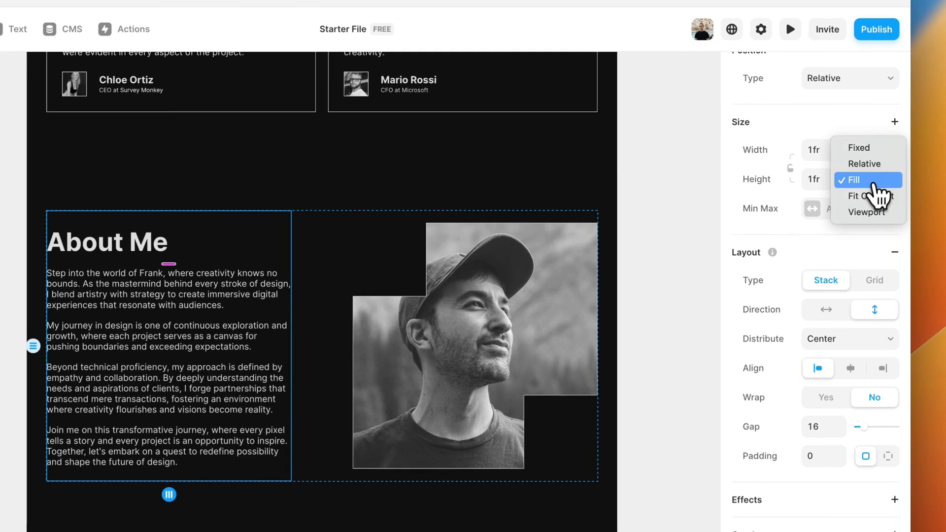
key("Escape")
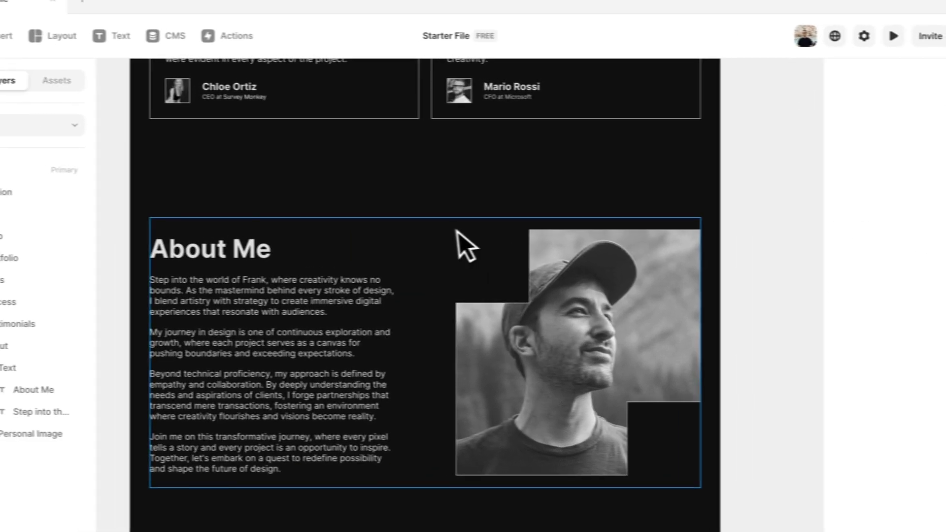
Set the About section's height to Fit Content.
left_click(348, 238)
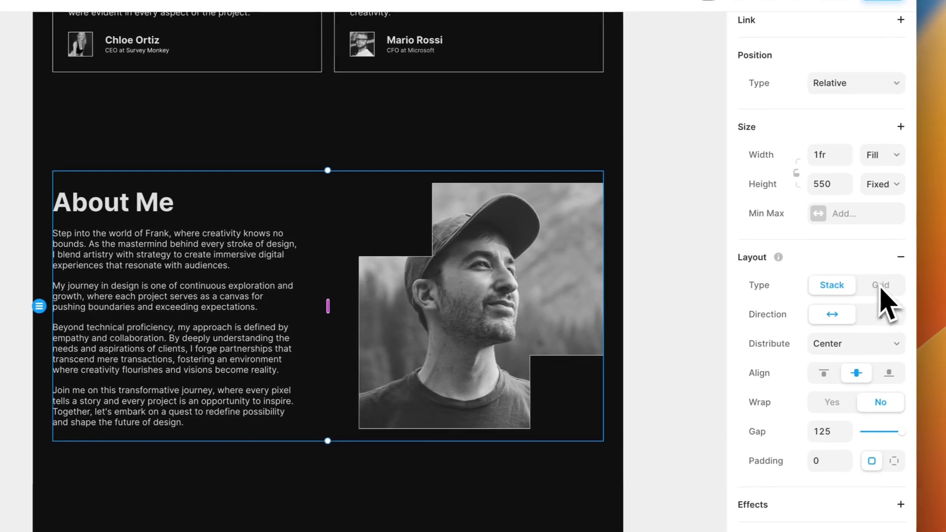
left_click(879, 207)
left_click(870, 249)
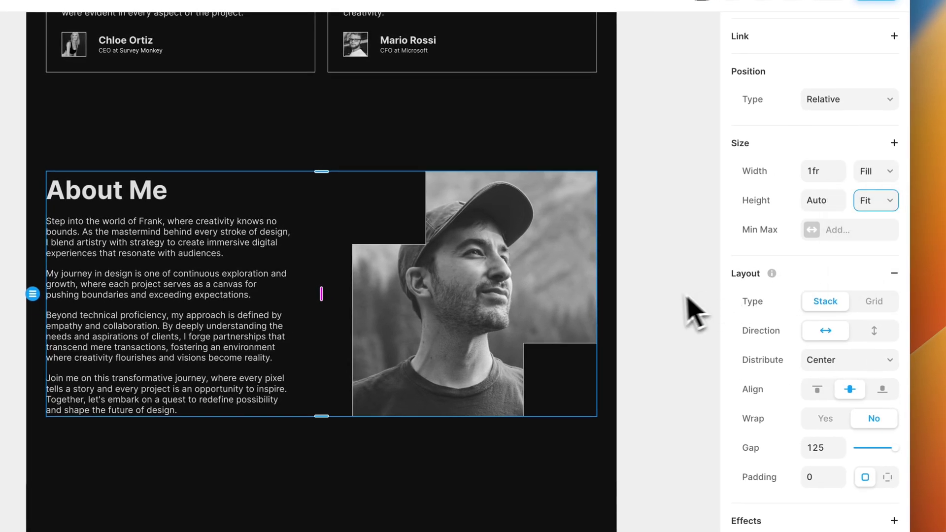
left_click(696, 311)
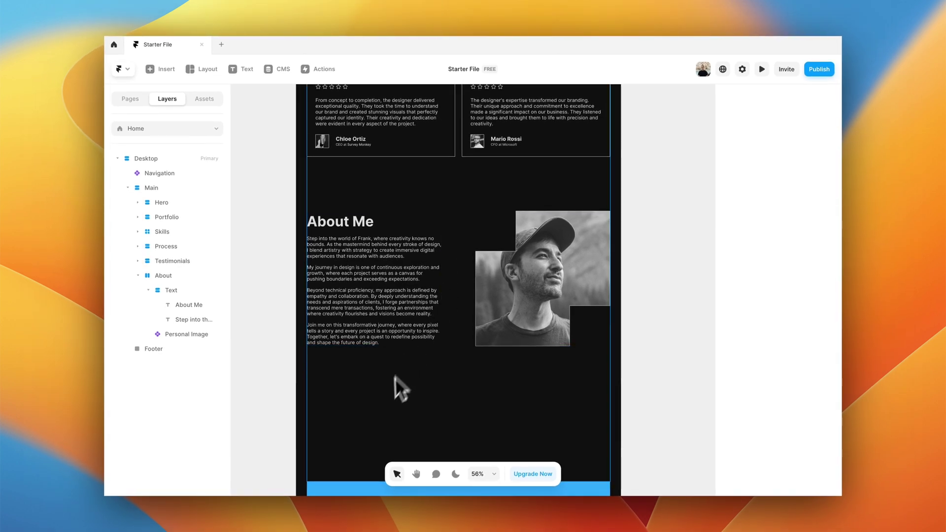
Draw a frame about 977 by 292 below the About section and set its width to Fill and its fixed height to 500.
scroll(409, 380, "down", 3)
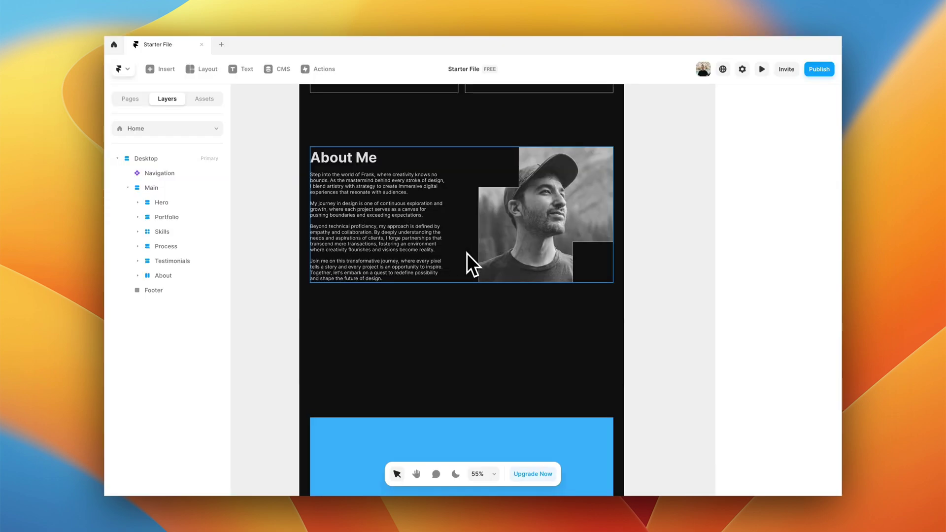
key("f")
left_click_drag(339, 309, 603, 389)
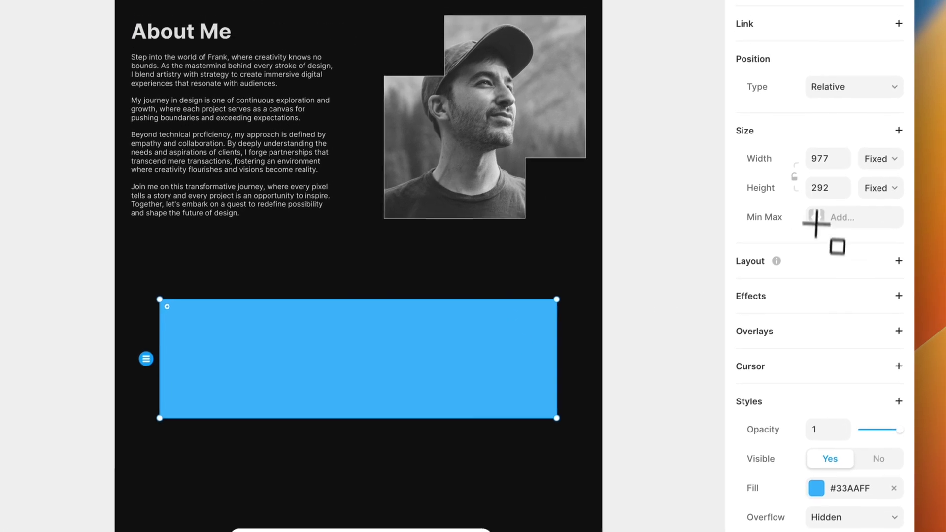
left_click(877, 171)
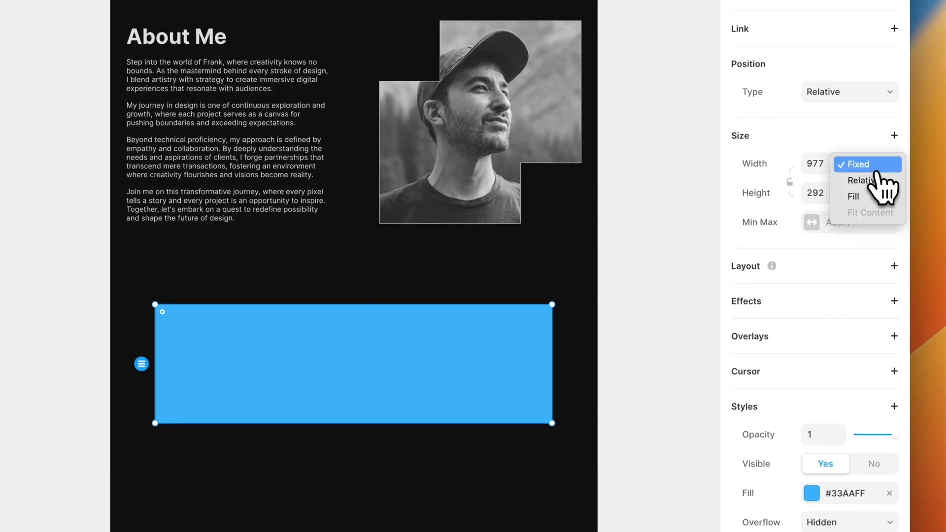
left_click(880, 198)
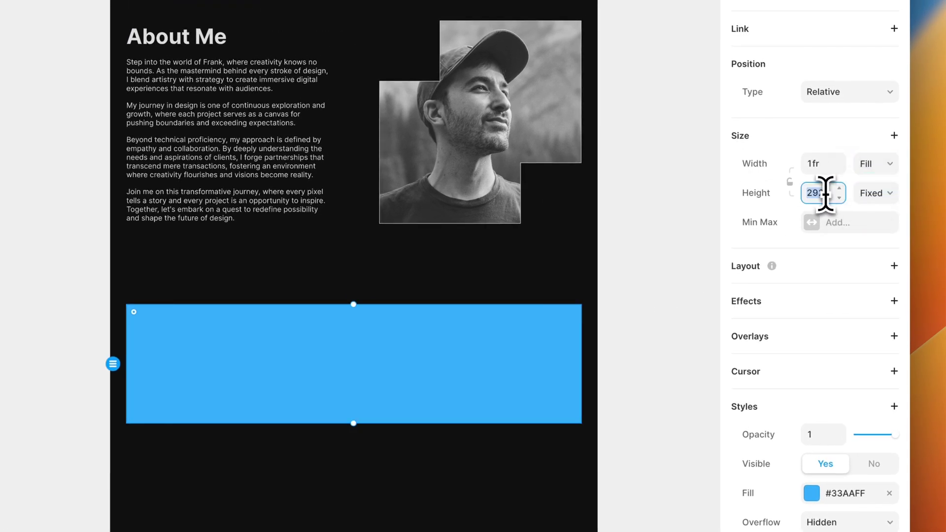
key("Return")
scroll(679, 308, "down", 2)
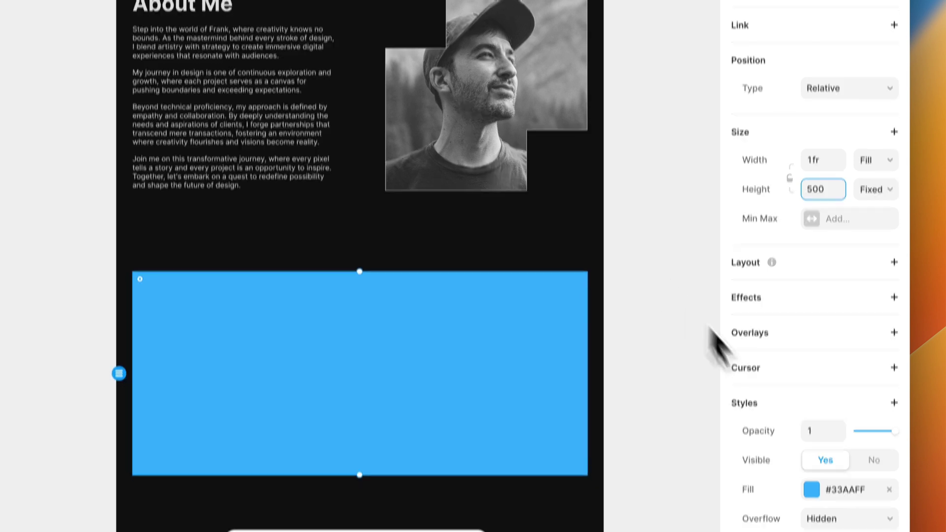
Remove the new frame's blue fill and give it a solid #DDDDDD border with a width of 1.
scroll(829, 463, "down", 3)
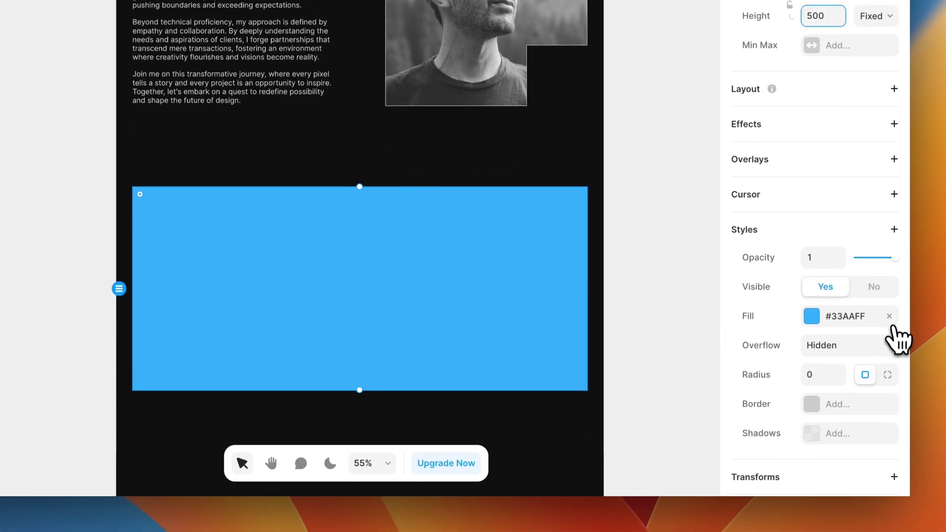
left_click(889, 316)
scroll(901, 333, "down", 3)
left_click(819, 325)
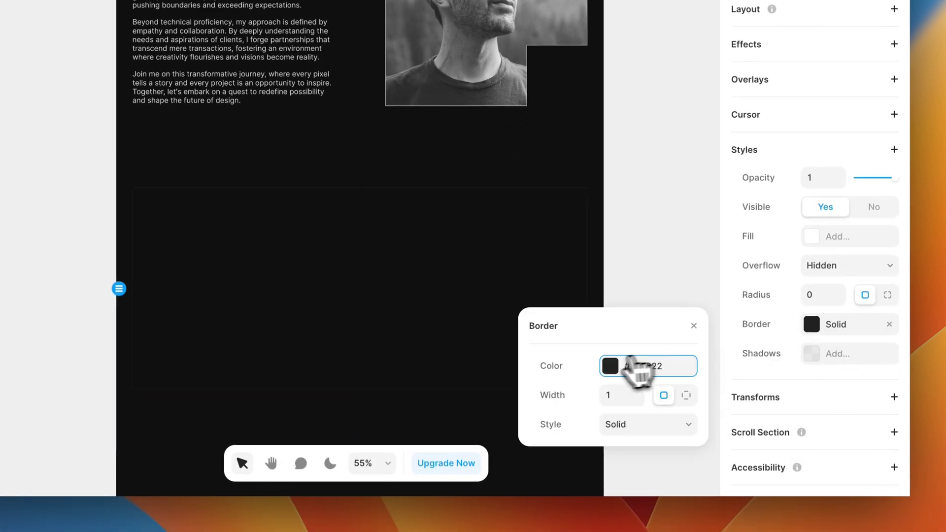
left_click(643, 366)
left_click(581, 458)
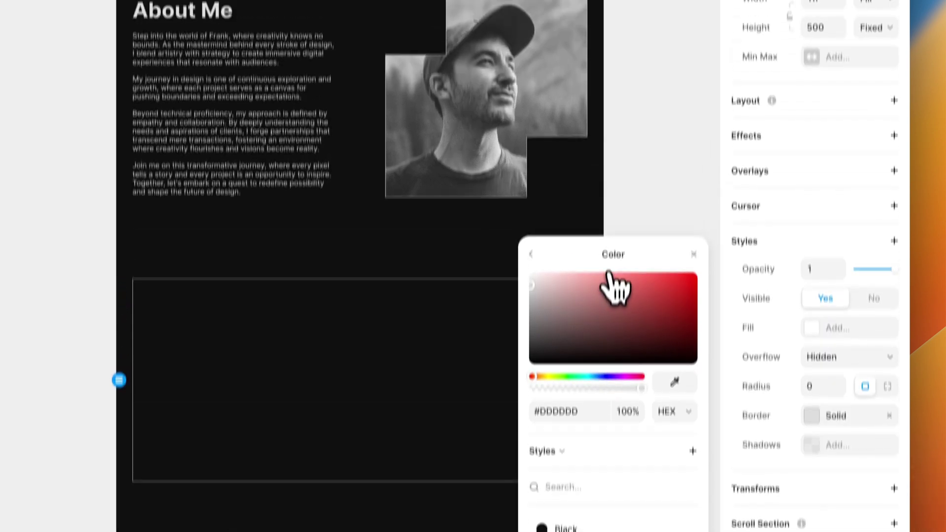
Add a vertical stack layout to the bordered frame below the About section.
scroll(854, 275, "up", 1)
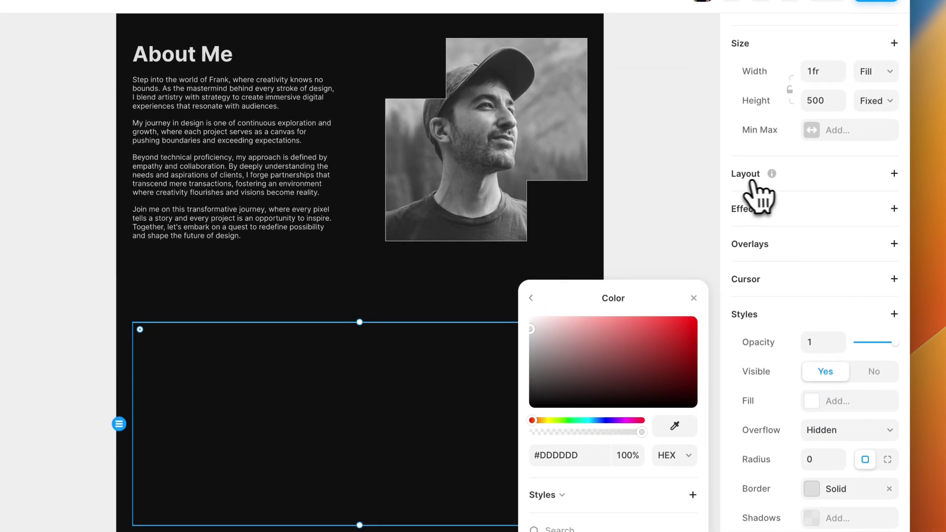
left_click(893, 173)
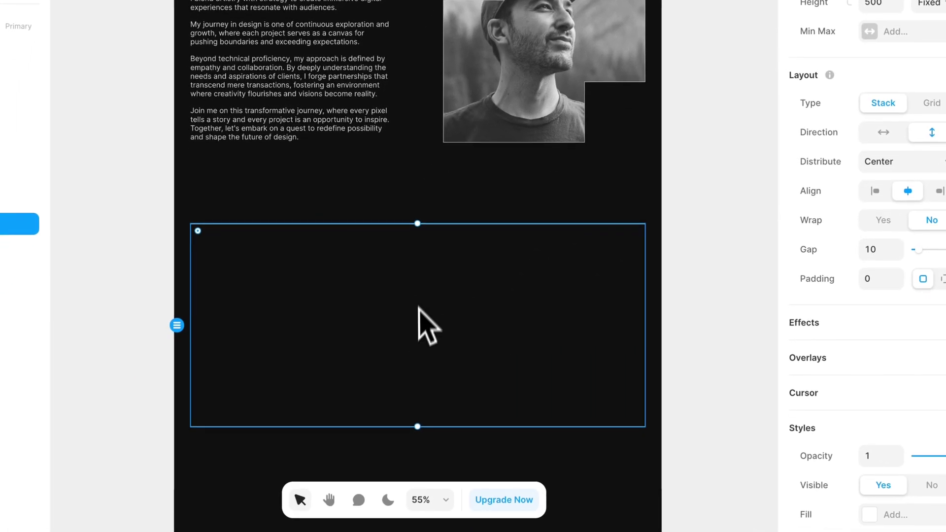
left_click(722, 303)
scroll(396, 327, "up", 3)
scroll(396, 330, "down", 1)
Rename the new stack below the About layer as Get In Touch.
double_click(79, 263)
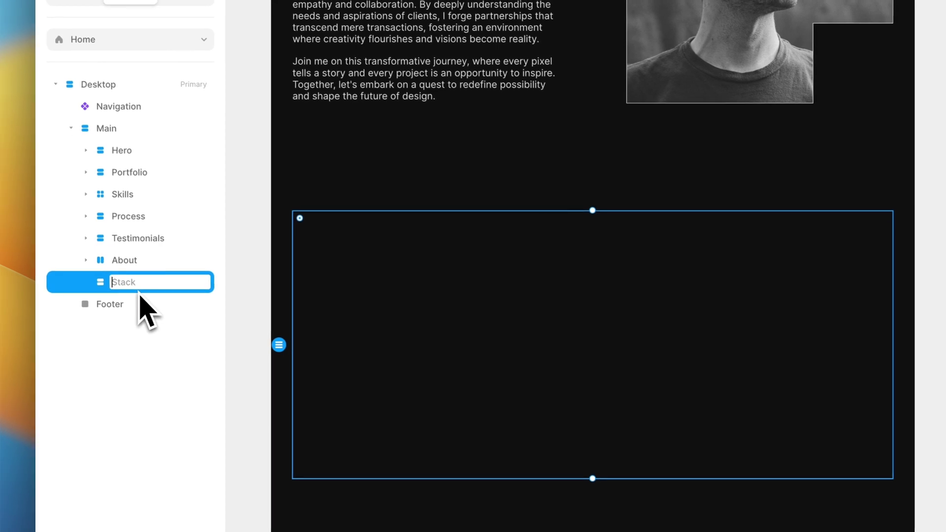
type("Ge")
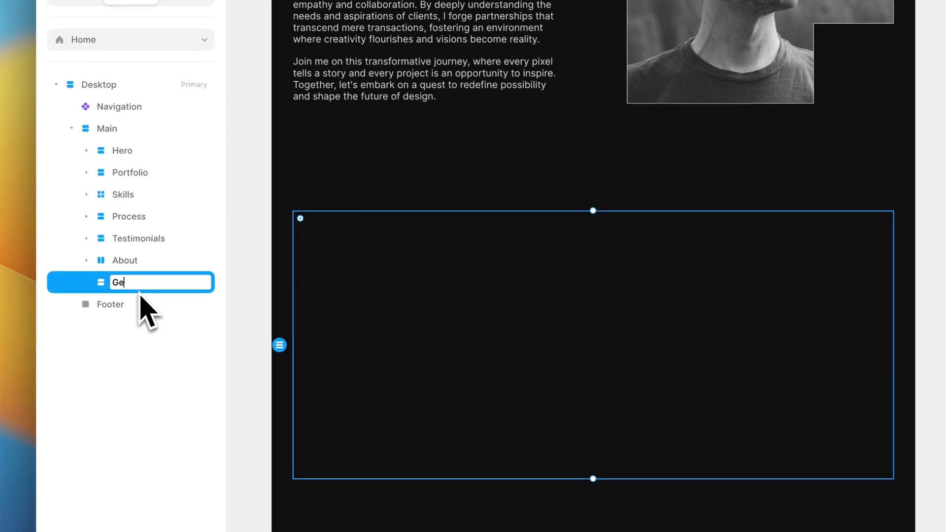
type("t In Touch")
key("Return")
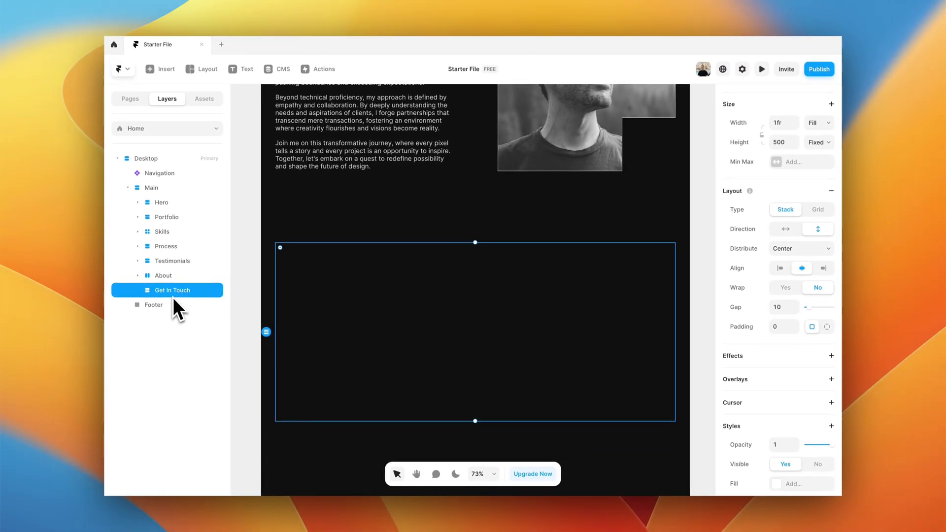
Add the text "Interested In Working Together?" inside the Get In Touch stack.
scroll(291, 305, "down", 2)
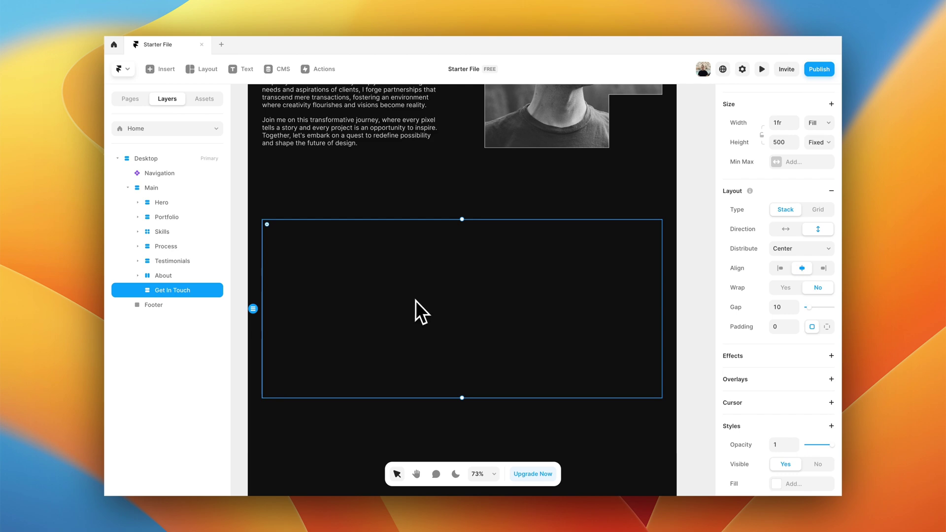
key("t")
left_click(448, 274)
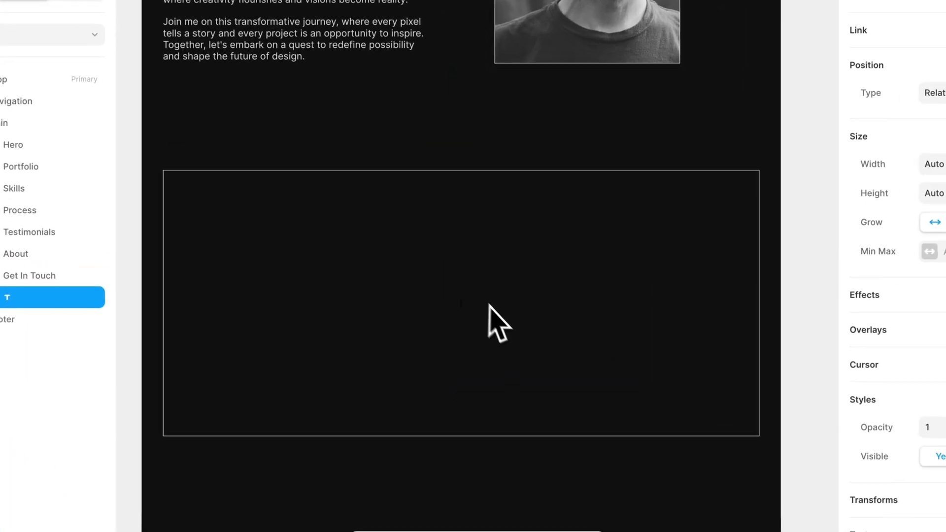
type("Interest")
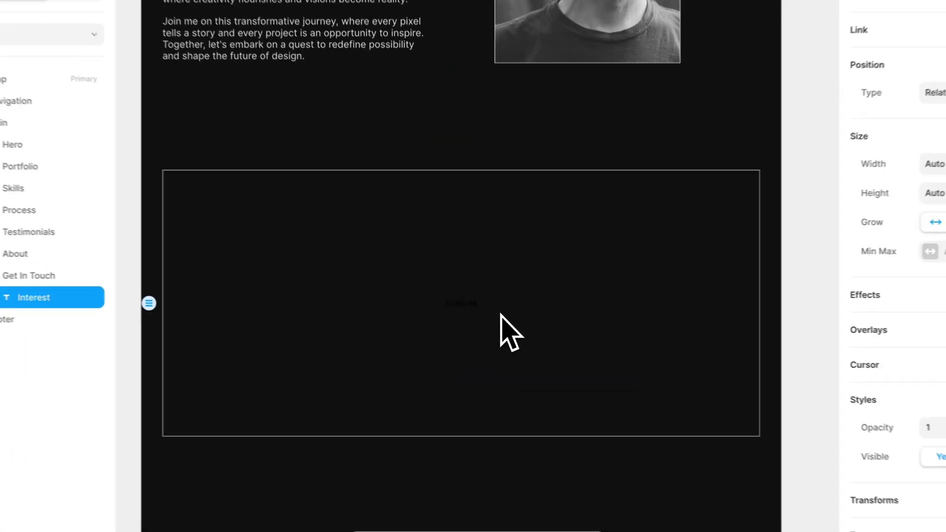
type("ed In Working Together?")
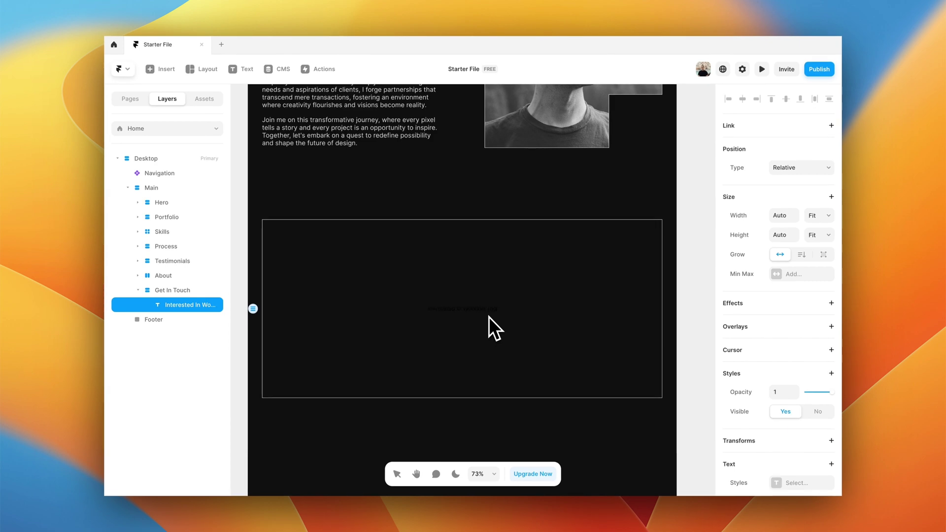
key("Escape")
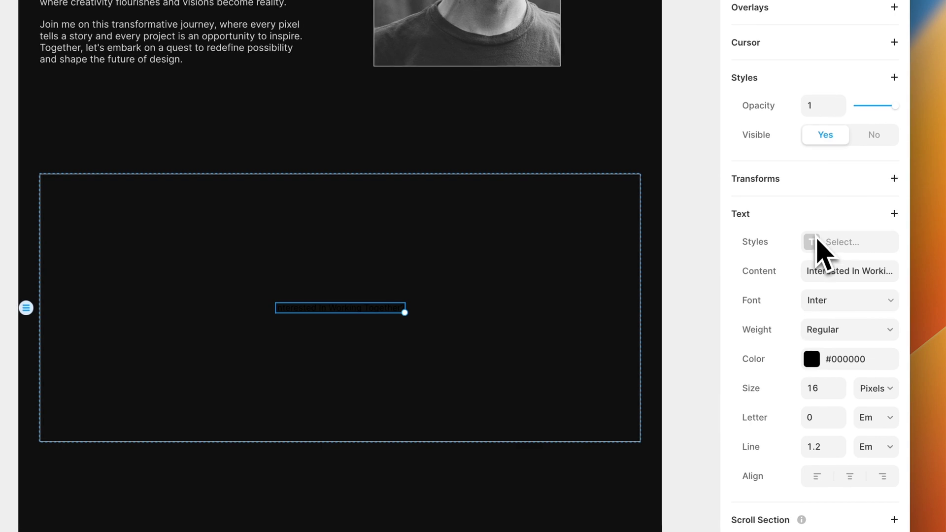
Apply the Heading 3 text style to the "Interested In Working Together?" text.
left_click(829, 251)
left_click(603, 400)
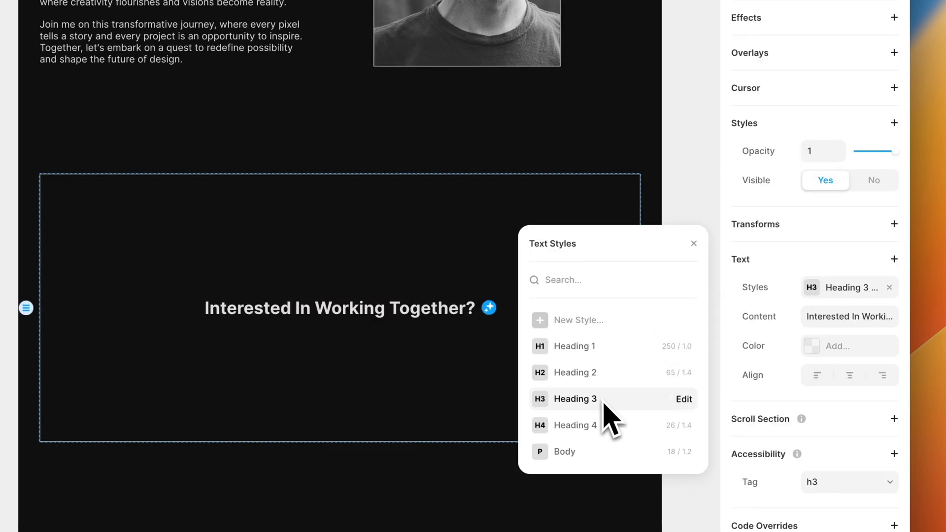
left_click(689, 182)
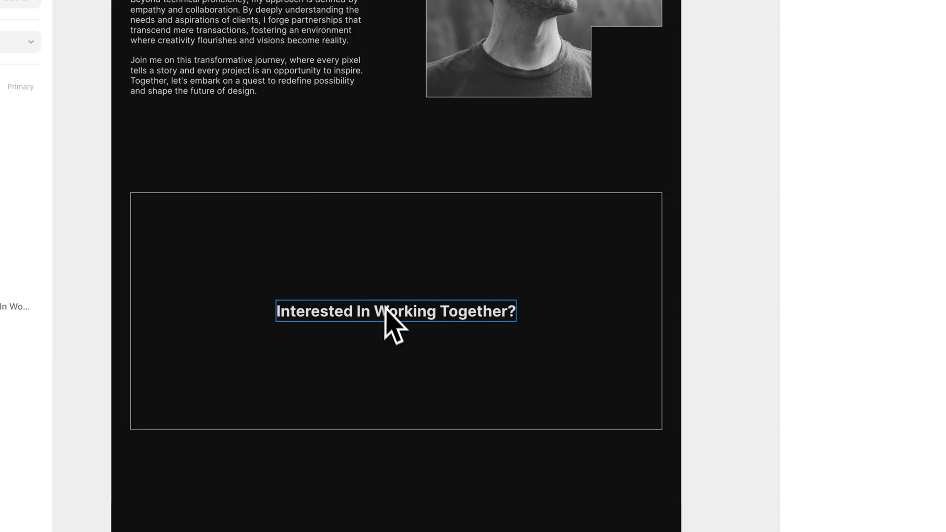
Try the Heading 2 text style on the "Interested In Working Together?" text and switch it back to Heading 3.
left_click(385, 308)
left_click(876, 298)
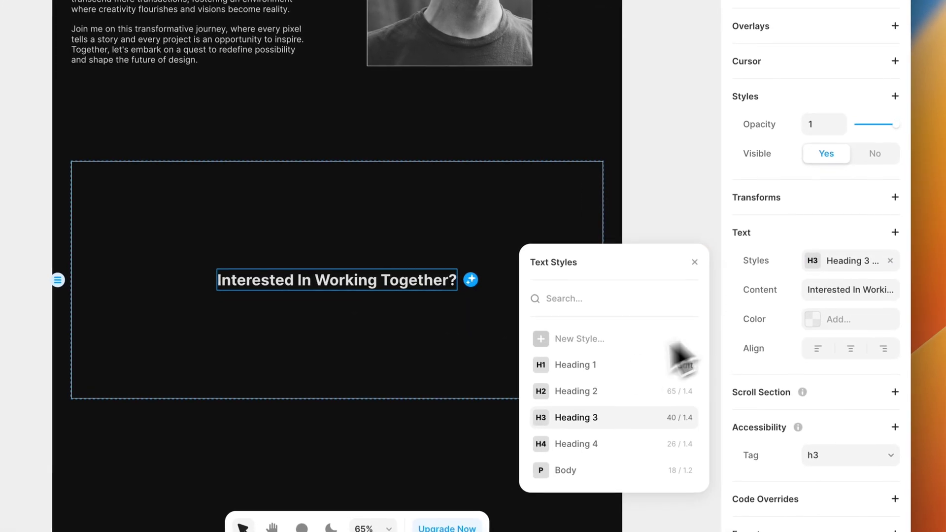
left_click(589, 391)
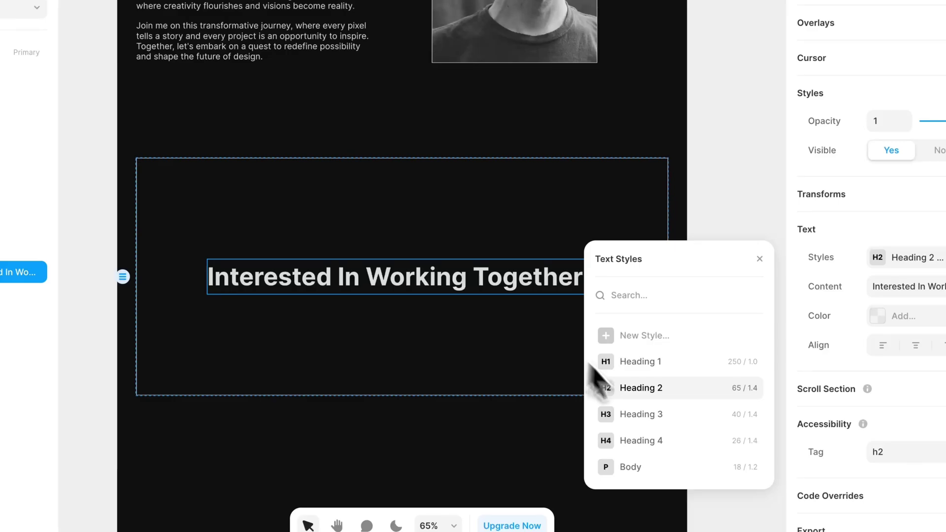
left_click(648, 414)
left_click(730, 201)
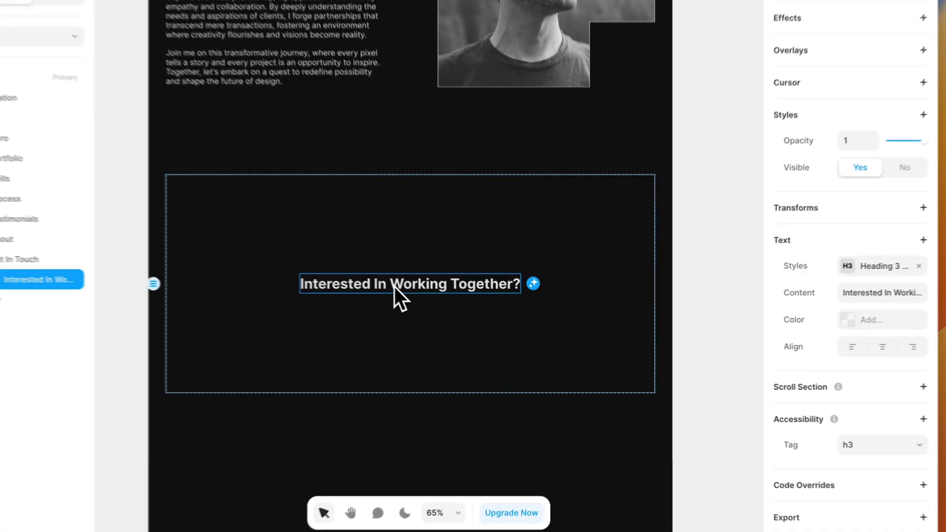
Break the heading into two lines before "Working" and centre-align its text.
double_click(448, 308)
left_click(376, 277)
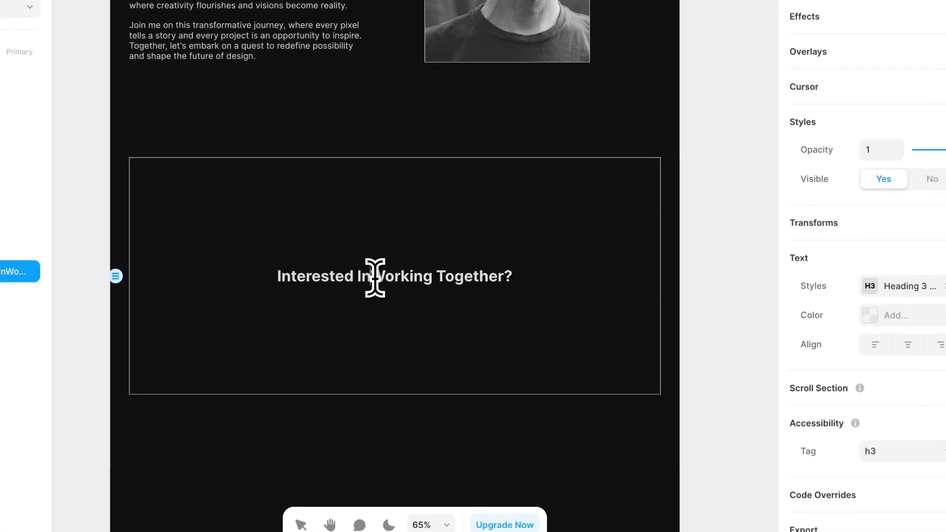
key("Return")
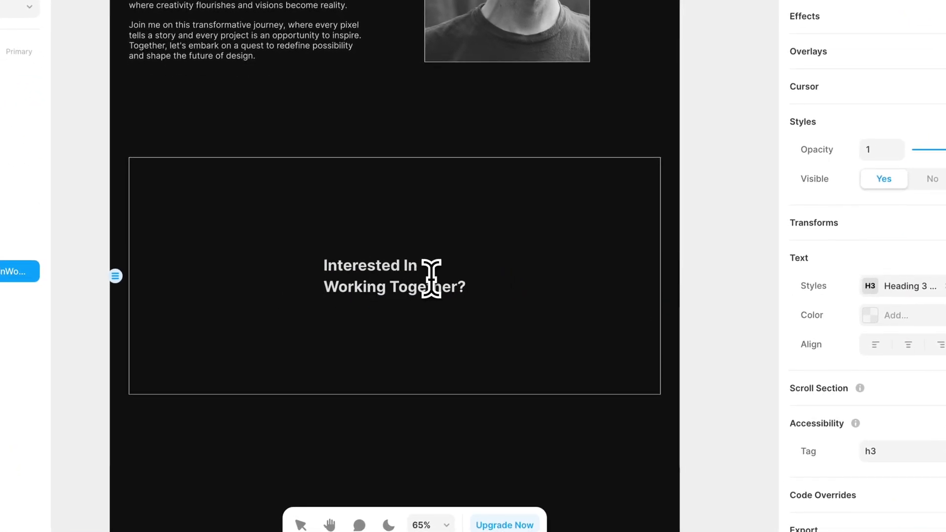
left_click(908, 344)
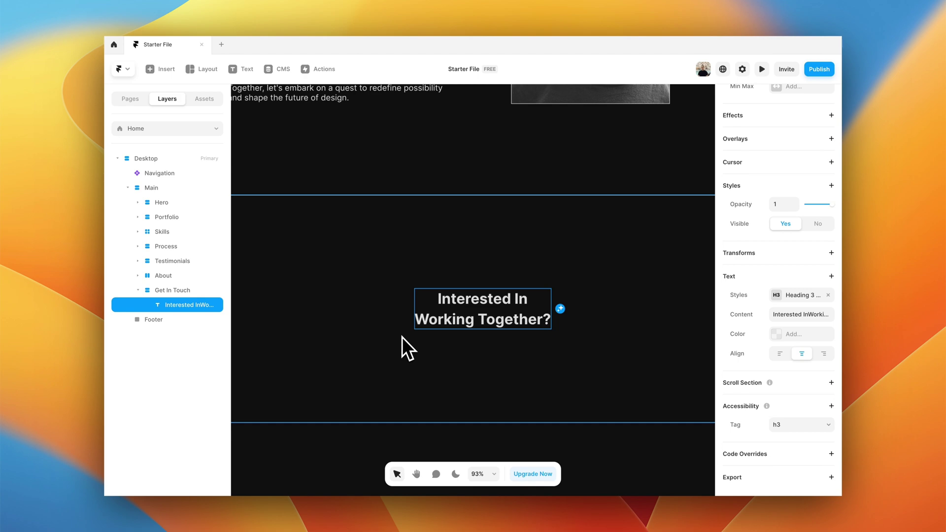
Draw a frame about 388 by 62 in the Get In Touch stack and place it below the heading.
key("f")
left_click_drag(400, 336, 579, 363)
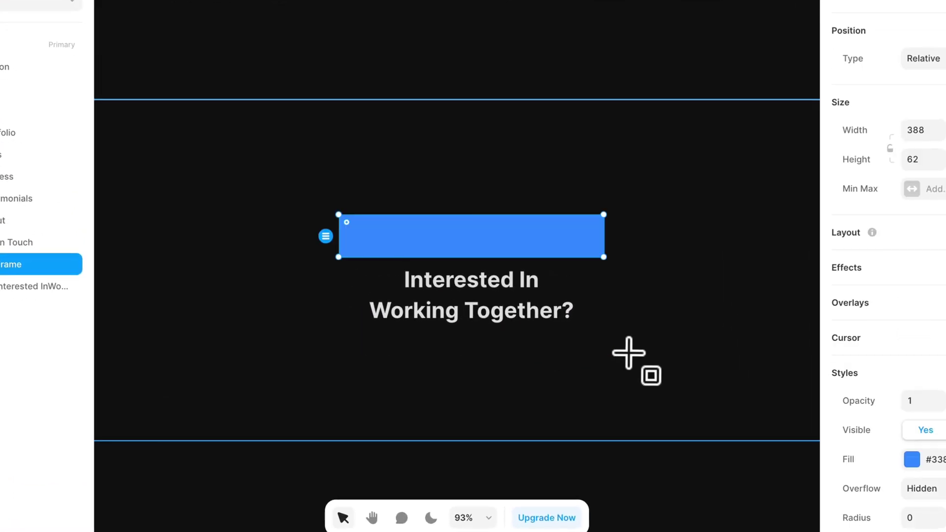
left_click_drag(435, 248, 435, 315)
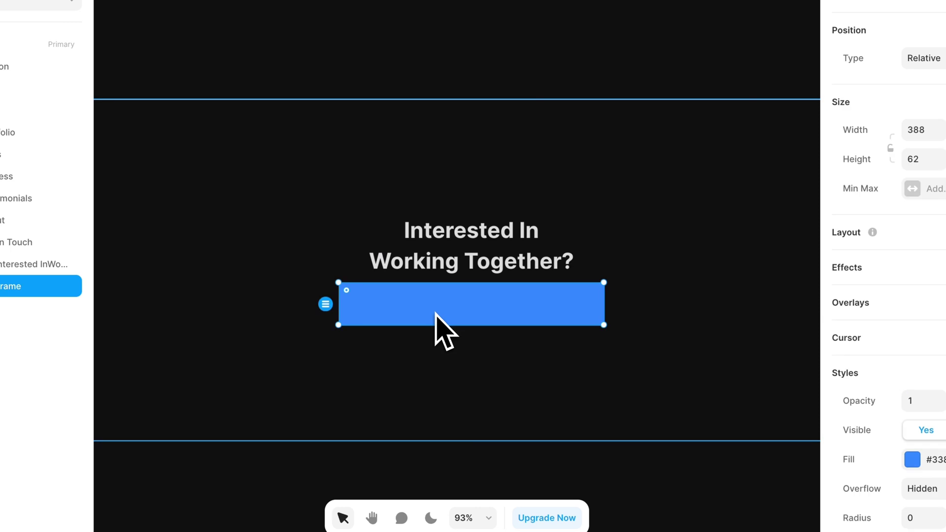
Draw a smaller frame about 228 by 35 nested inside the blue frame below the heading.
scroll(436, 313, "down", 1)
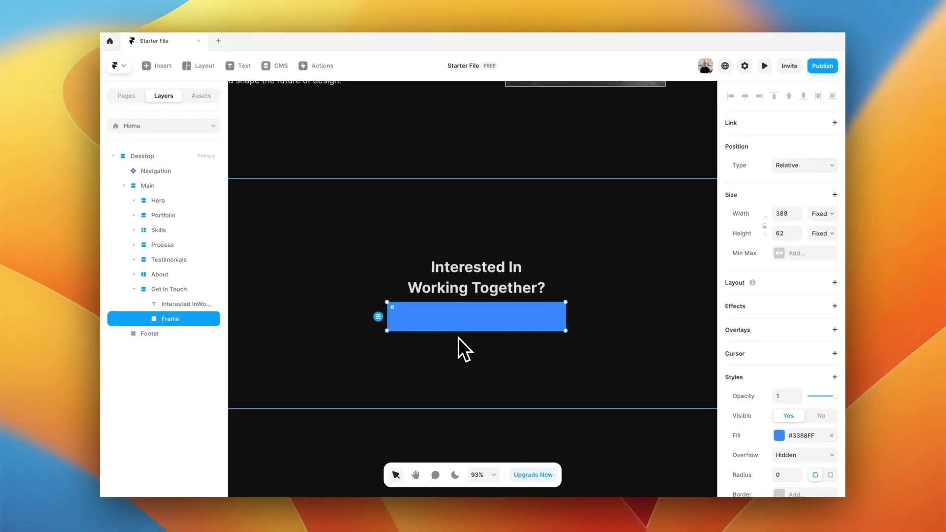
scroll(436, 315, "up", 3)
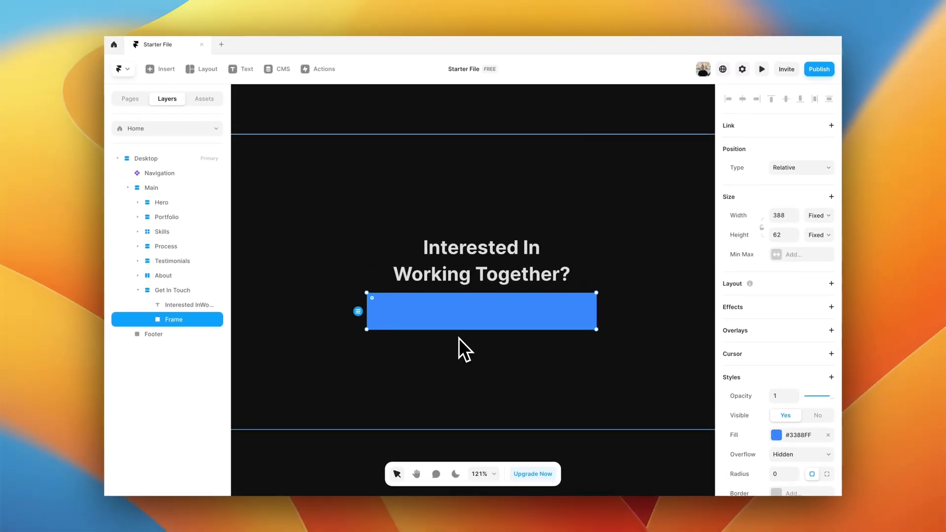
scroll(459, 337, "up", 2)
key("f")
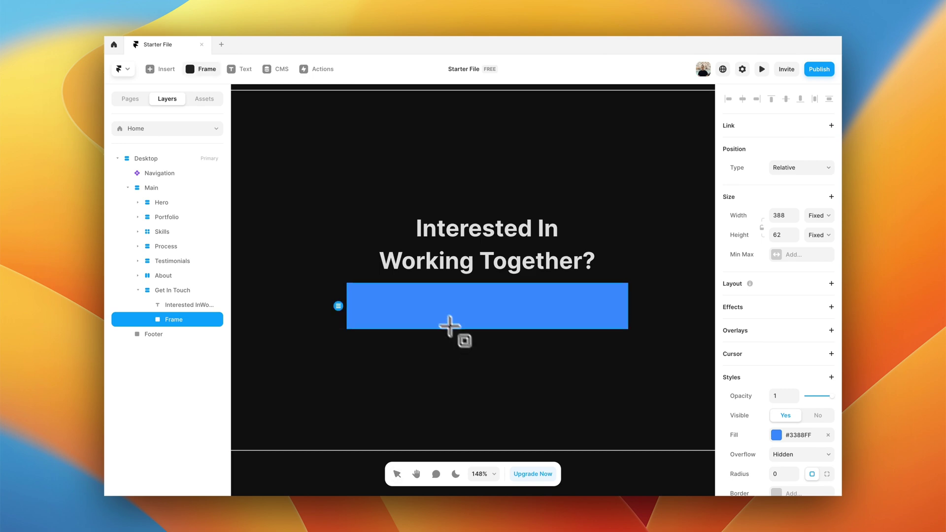
left_click_drag(393, 302, 515, 327)
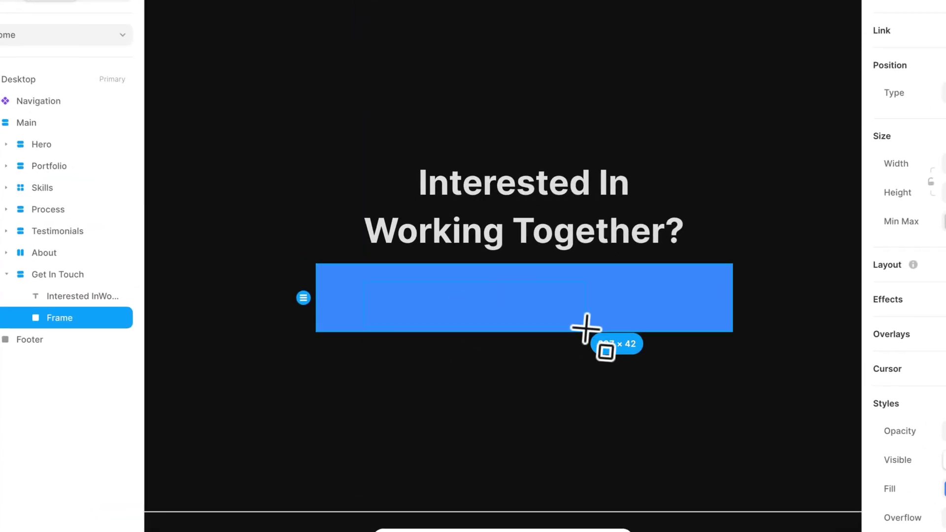
left_click_drag(587, 328, 611, 318)
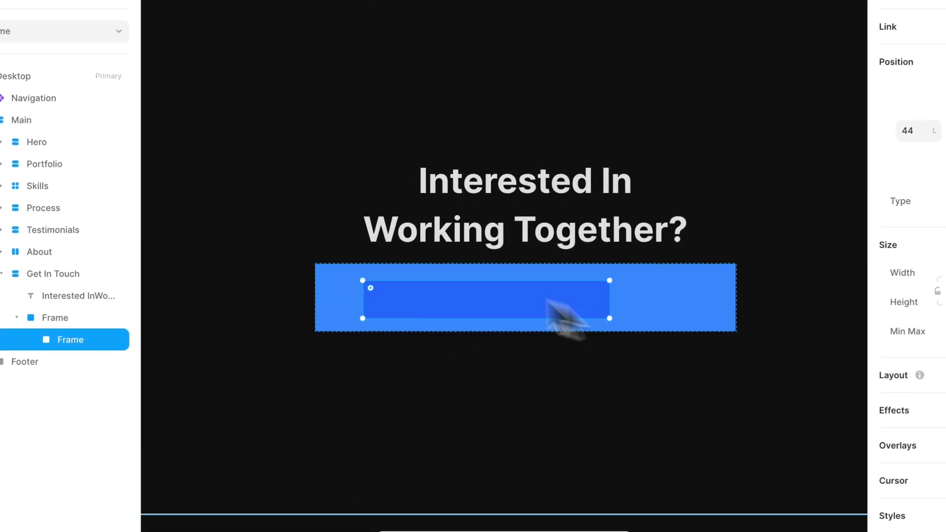
Rename the outer blue frame as "buttons container".
left_click(86, 324)
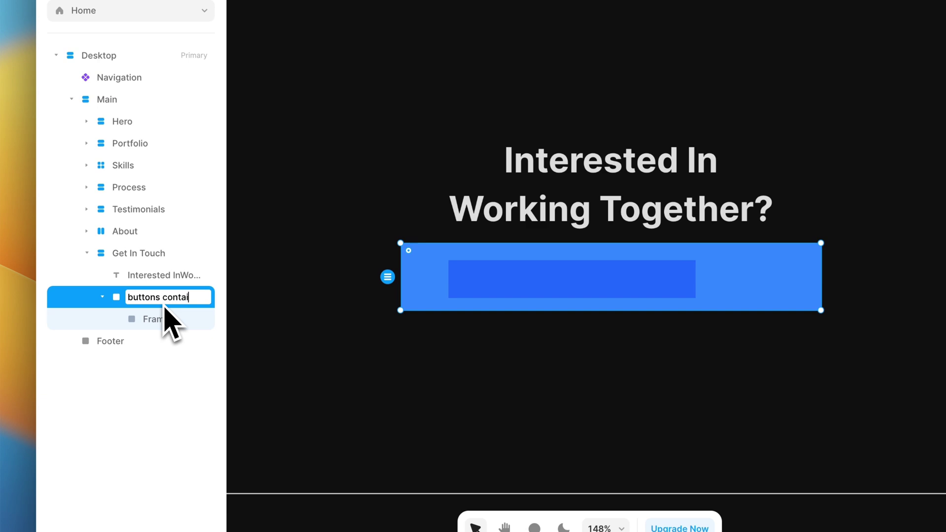
type("iner")
key("Return")
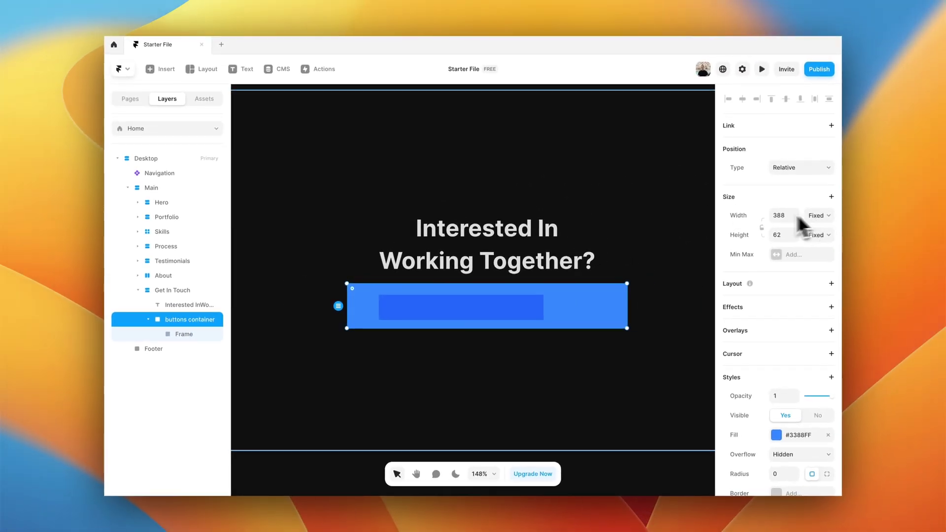
Set both the width and height of the buttons container to Fit Content.
left_click(818, 215)
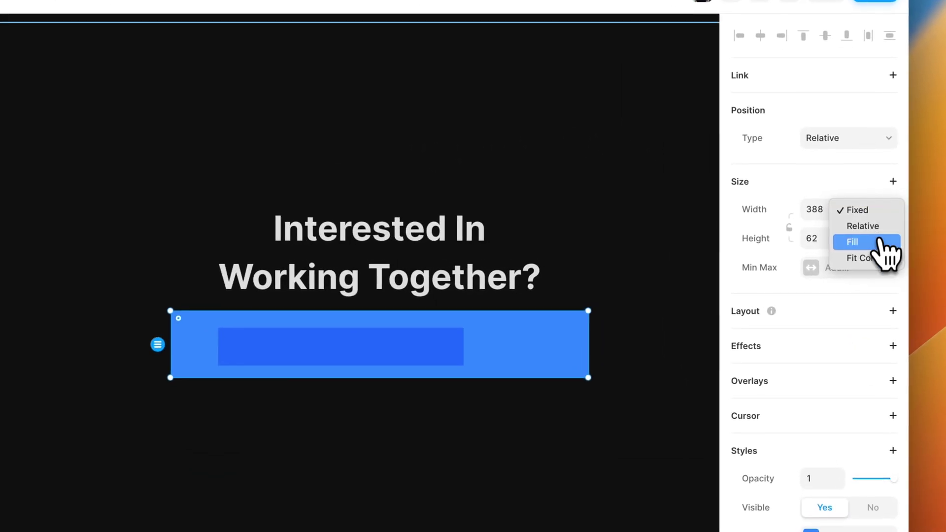
left_click(880, 266)
left_click(873, 240)
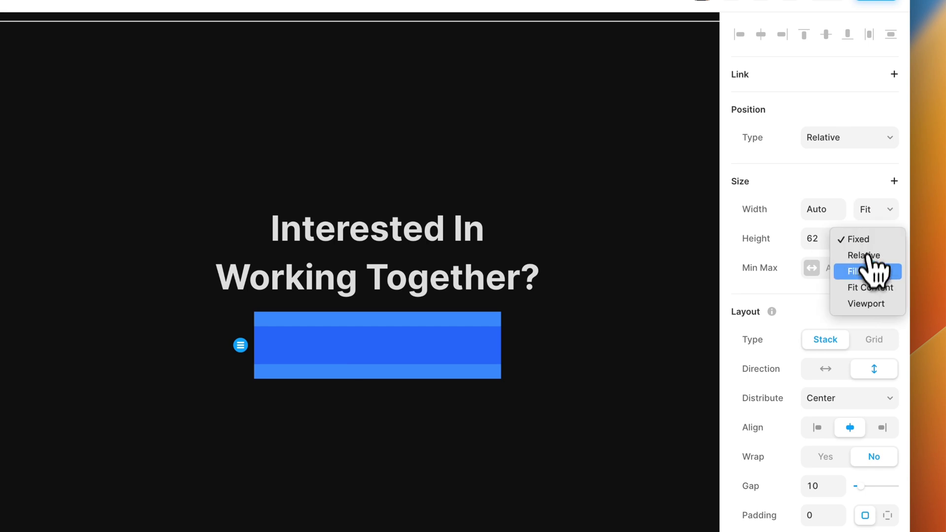
left_click(867, 288)
Rename the frame inside the buttons container as "Button" and turn it into a component named "Button".
left_click(159, 321)
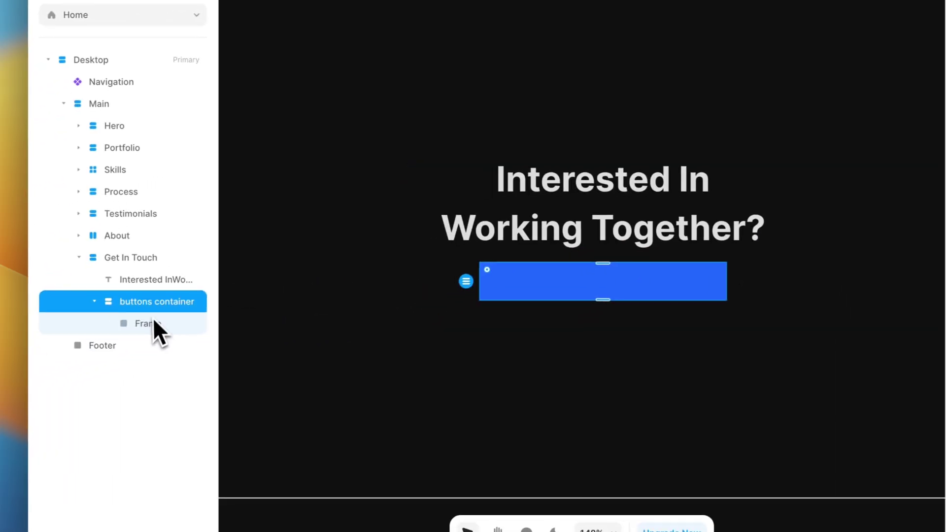
double_click(158, 321)
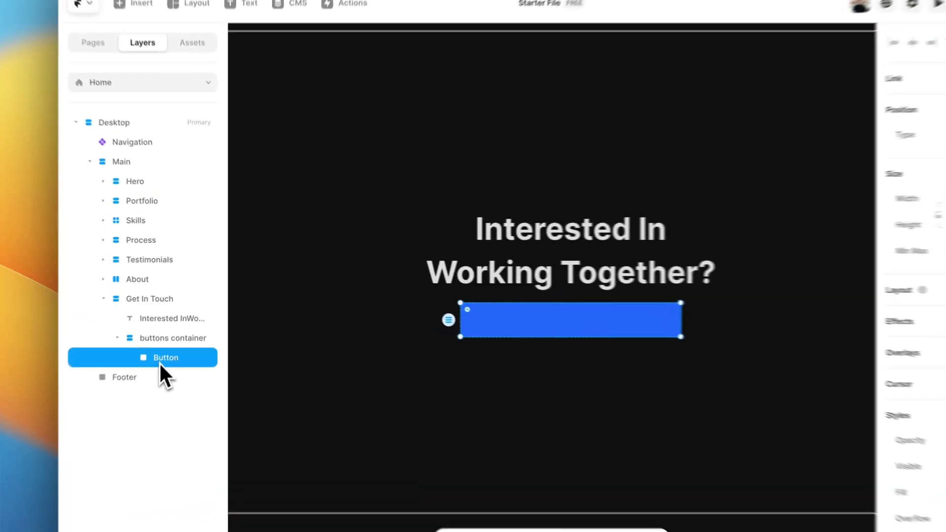
right_click(180, 341)
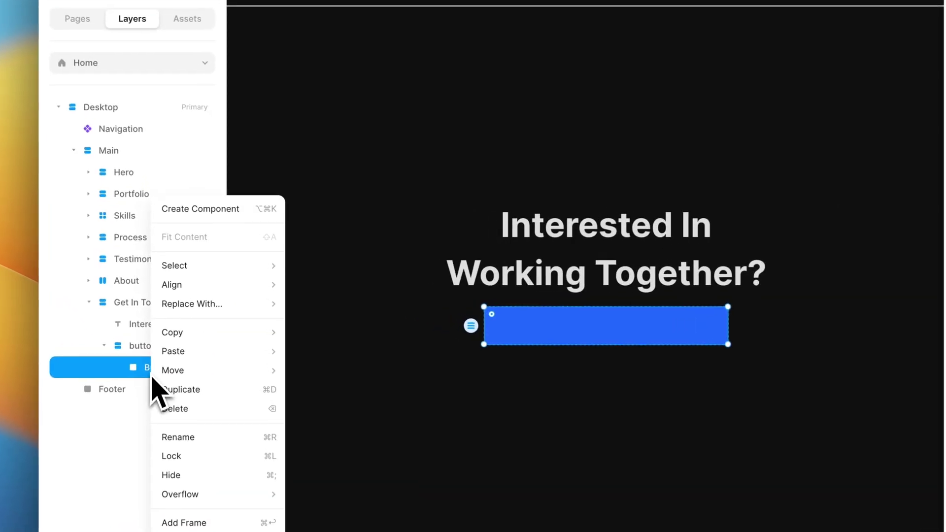
left_click(211, 209)
type("C")
key("BackSpace")
type("Button")
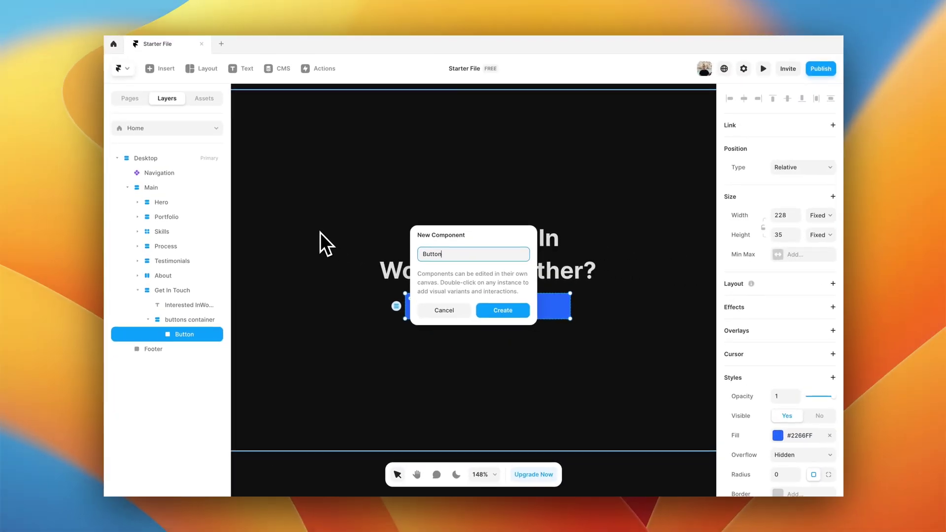
key("Return")
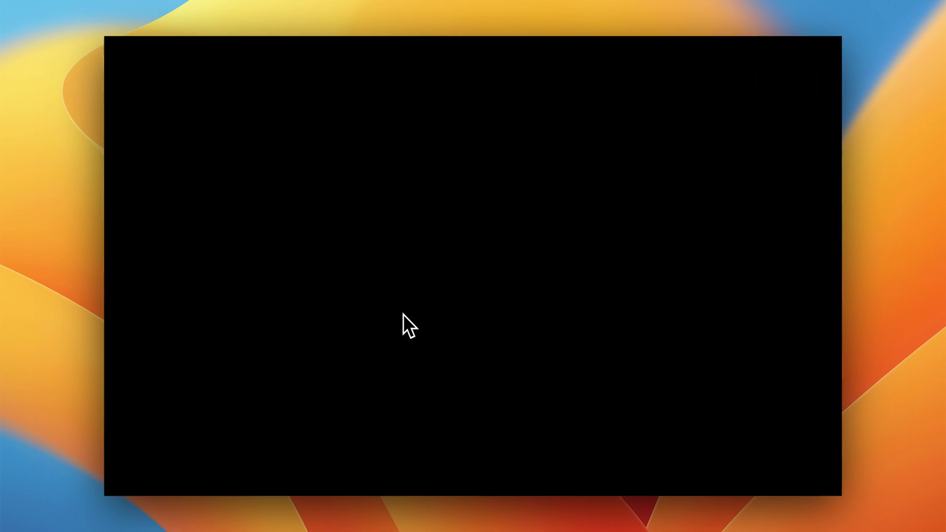
Add the text "Get In Touch" inside the Button component's primary variant.
scroll(472, 321, "up", 5)
key("t")
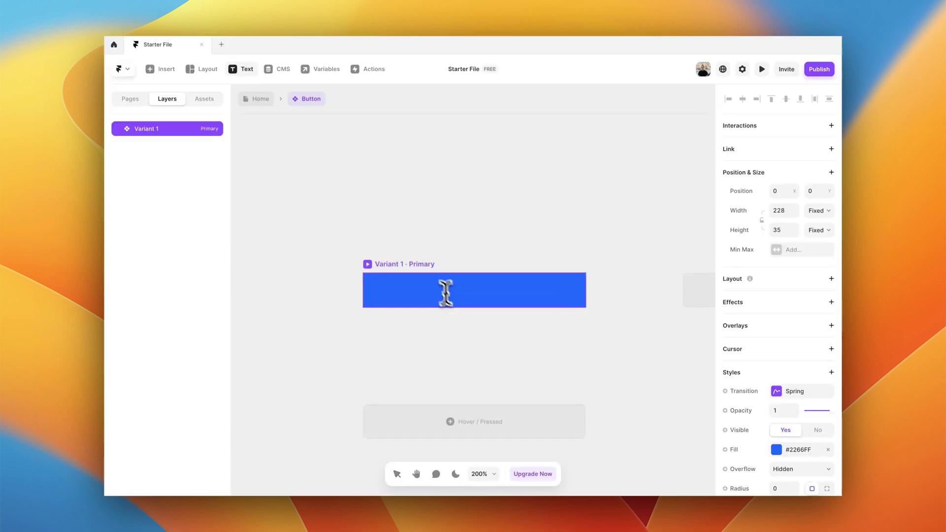
left_click(431, 264)
type("Get In Touch")
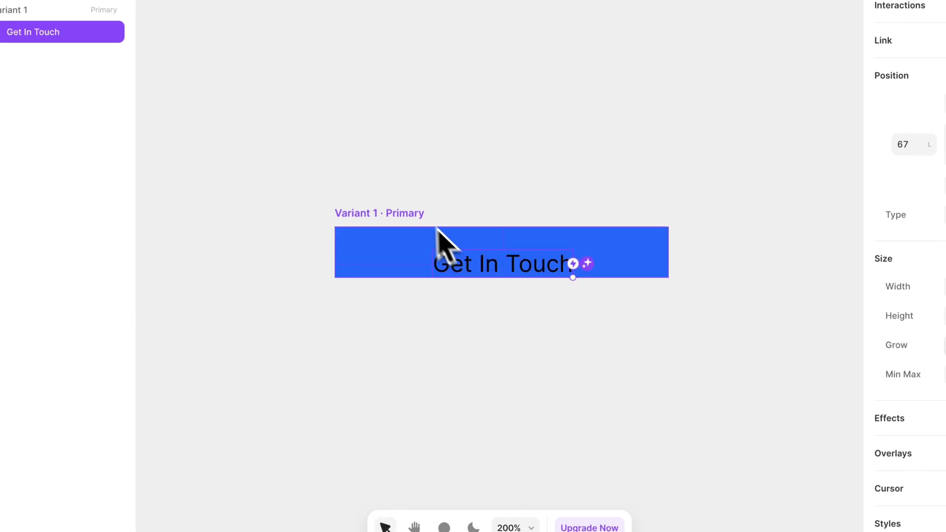
Add a stack layout to the primary button variant and set its width and height to Fit Content.
left_click(436, 228)
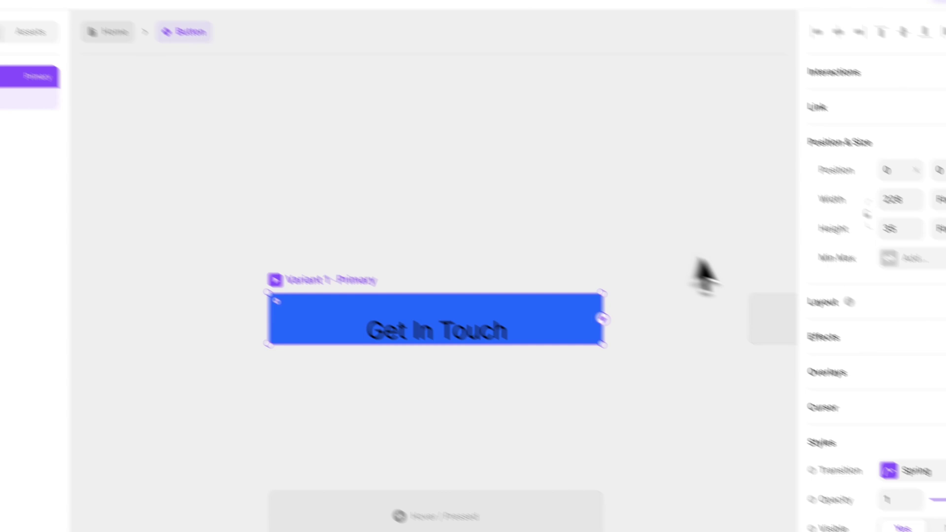
left_click(944, 302)
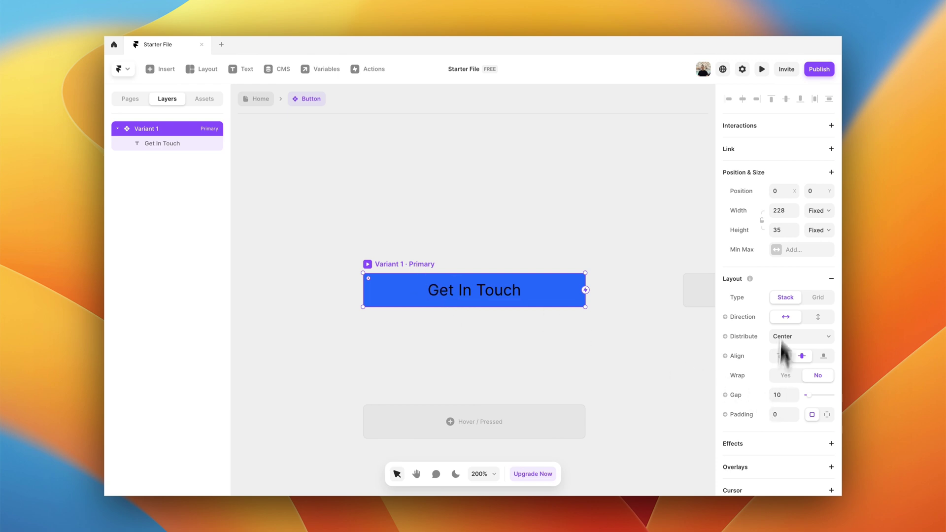
left_click(819, 210)
left_click(810, 244)
left_click(816, 229)
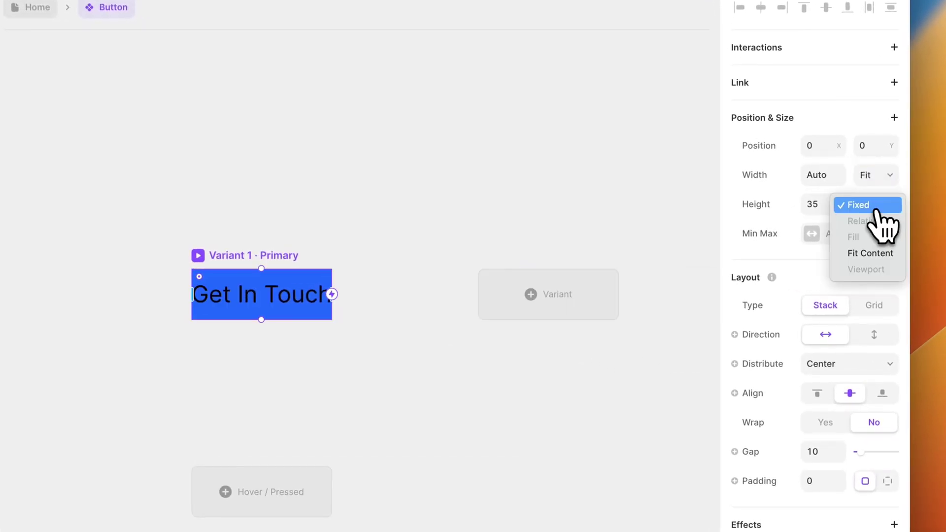
left_click(869, 254)
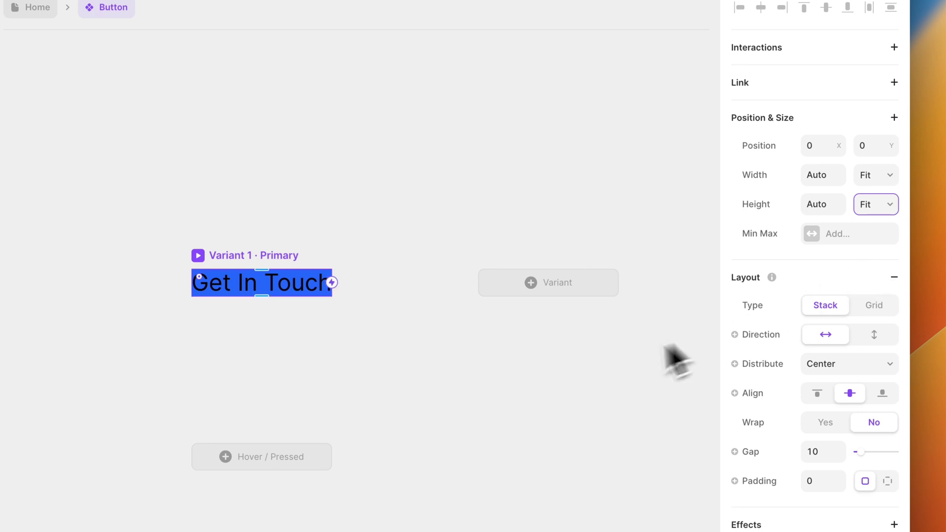
Set the button's individual padding to 12 at top and bottom and 28 at right and left.
left_click(887, 375)
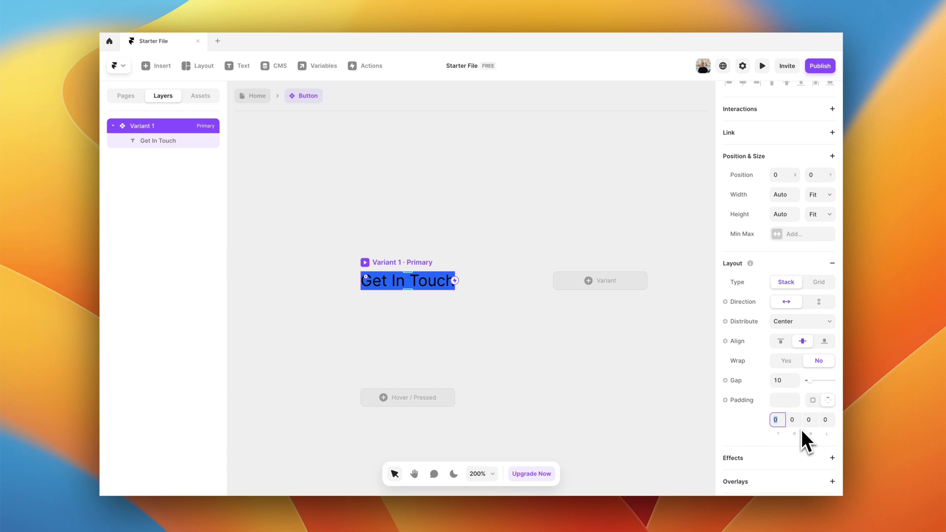
type("12")
key("Tab")
key("Tab")
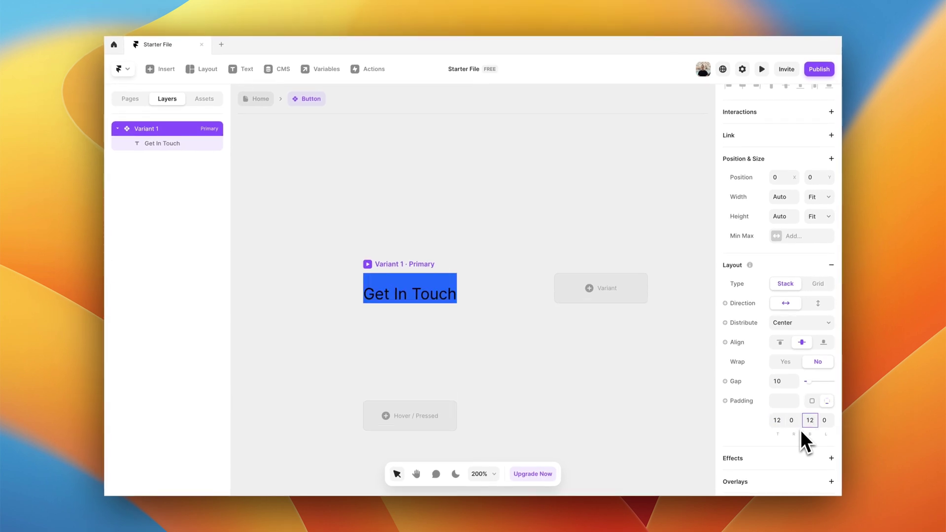
key("shift+Tab")
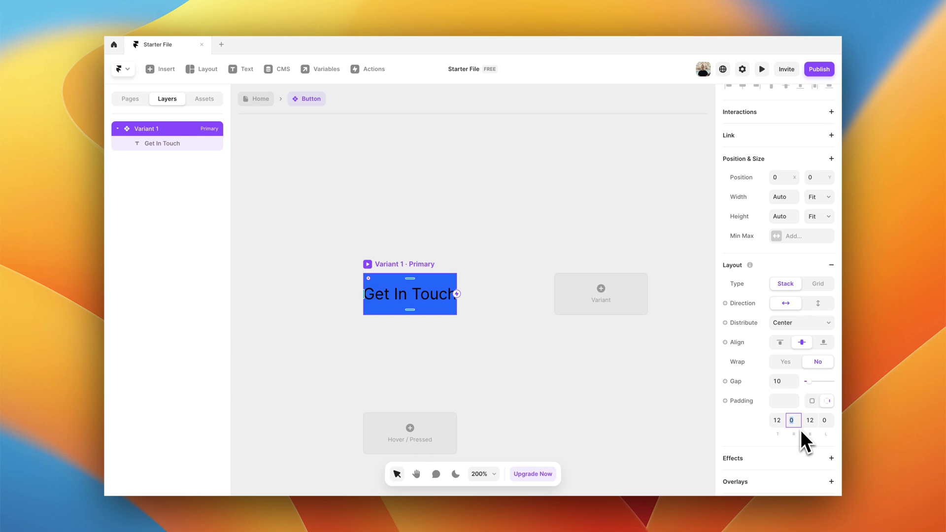
type("28")
key("Tab")
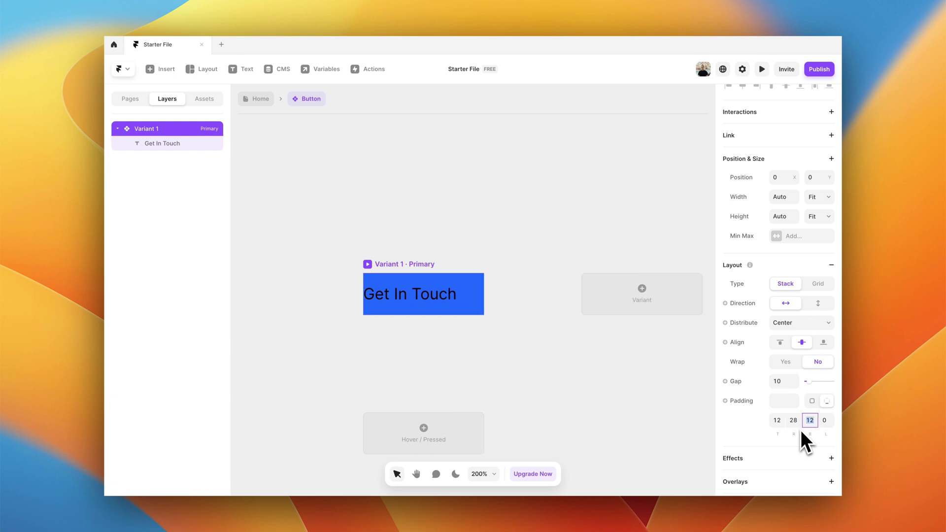
type("28")
key("Return")
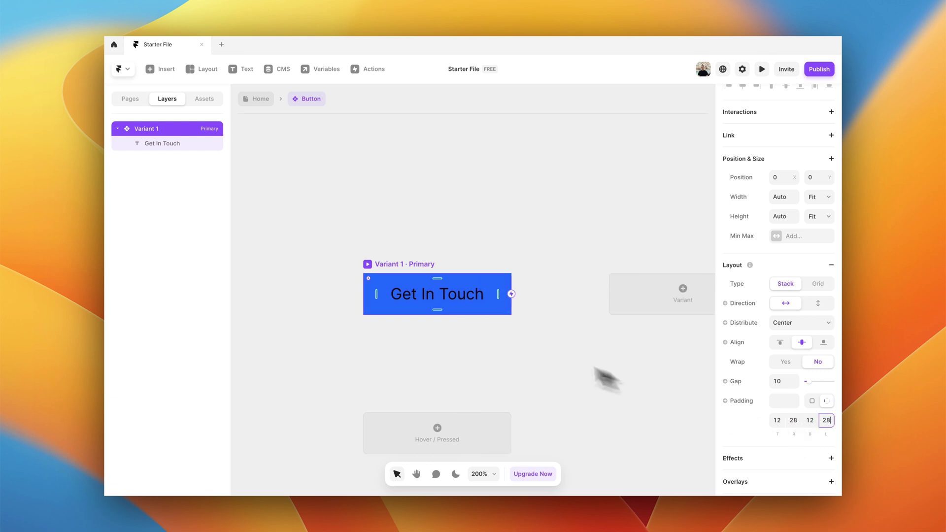
Apply the White colour style to the primary button variant's fill.
scroll(747, 382, "down", 4)
scroll(749, 377, "down", 5)
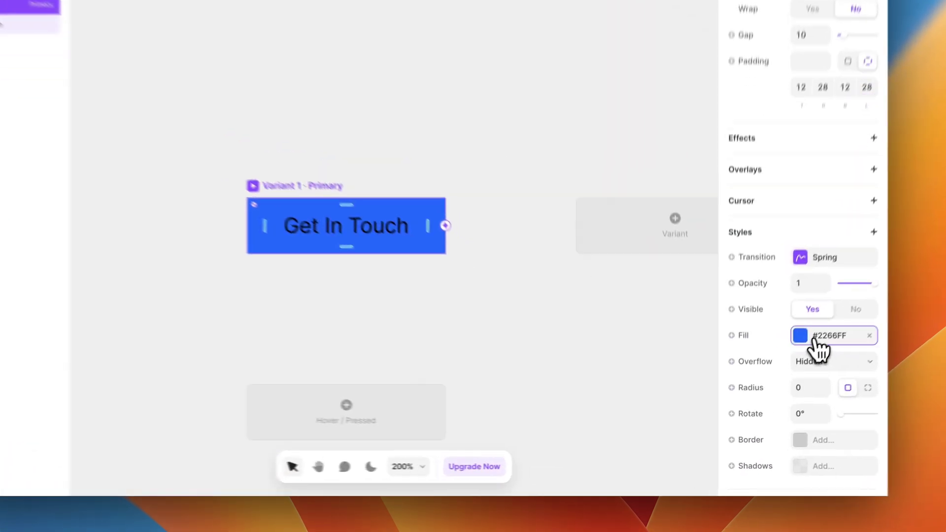
left_click(798, 376)
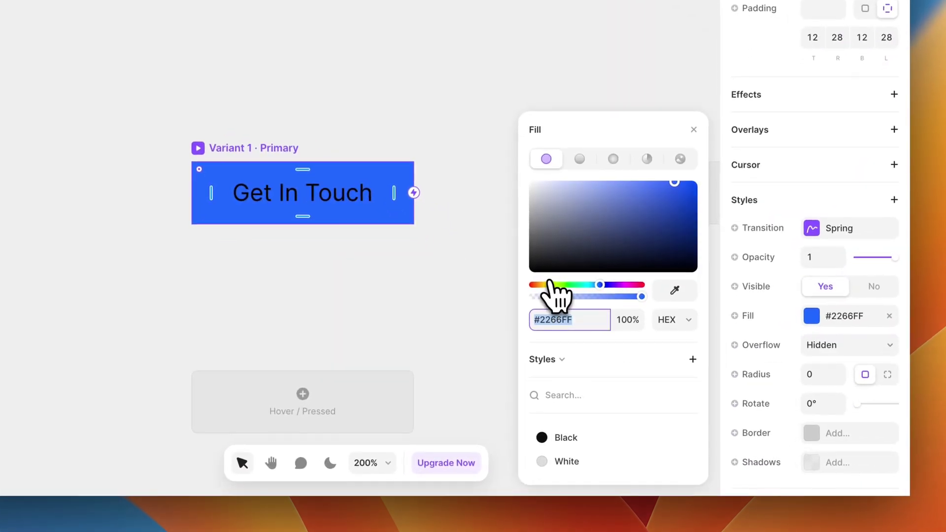
left_click(561, 459)
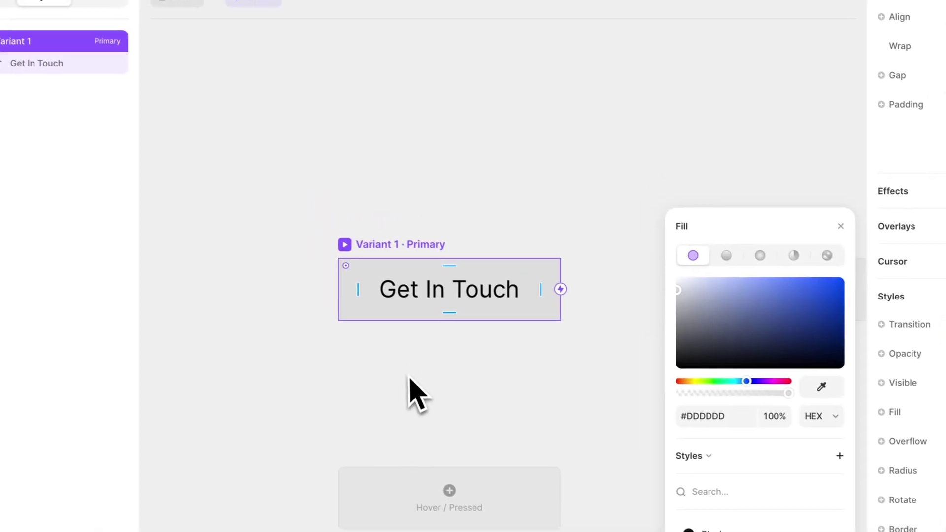
left_click(260, 282)
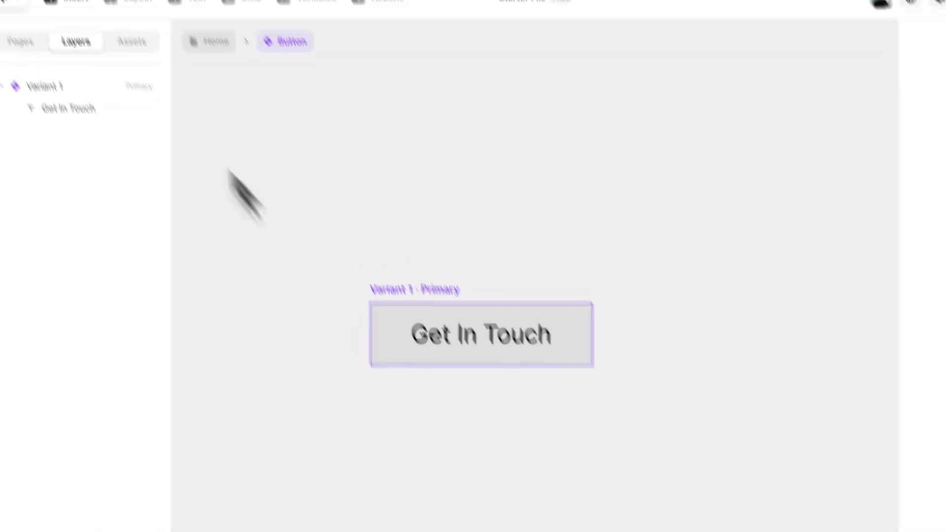
Find the Phosphor icon element and insert it after the "Get In Touch" text in the button.
left_click(120, 84)
type("pho")
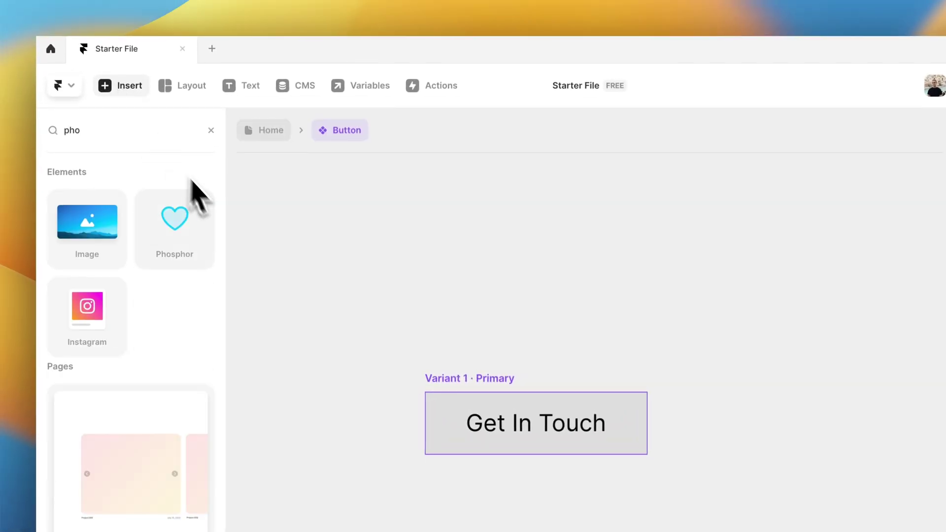
left_click_drag(191, 197, 540, 334)
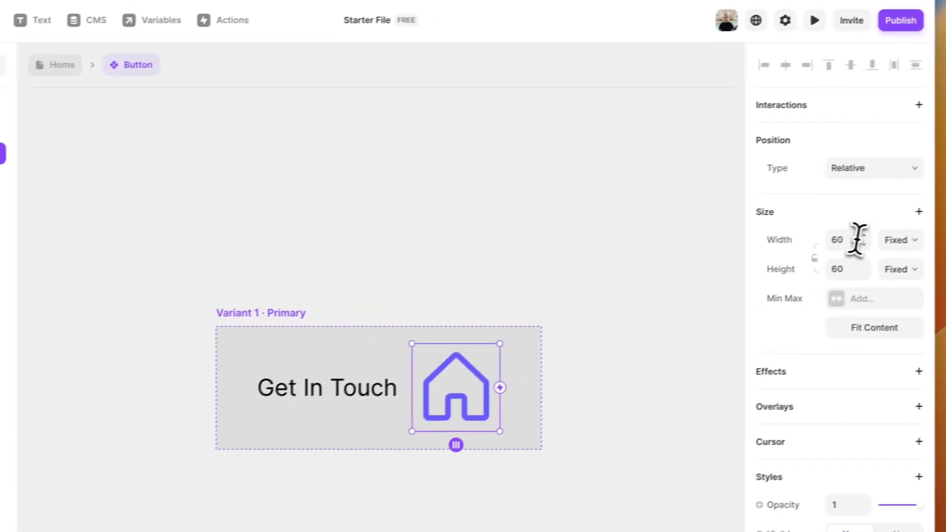
Set the Phosphor icon's width and height to 22 each.
left_click(827, 246)
type("22")
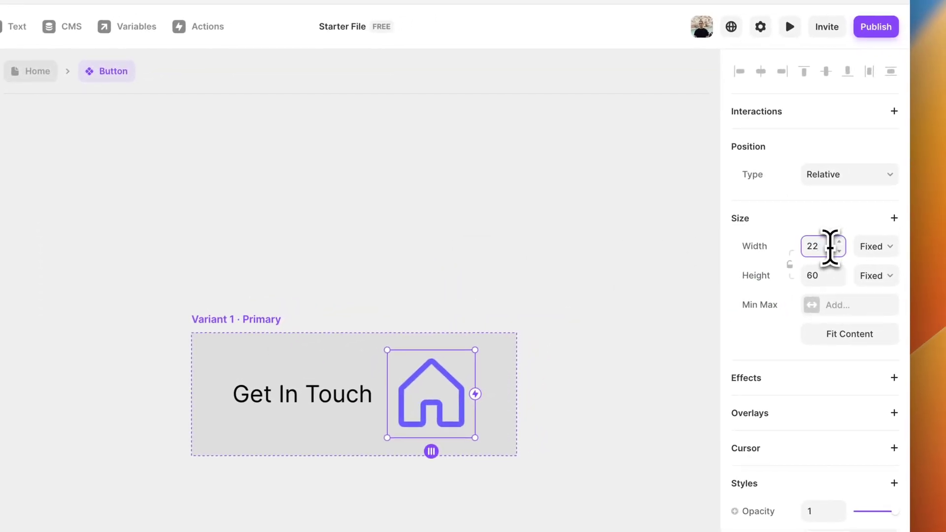
key("Tab")
key("Tab")
type("2")
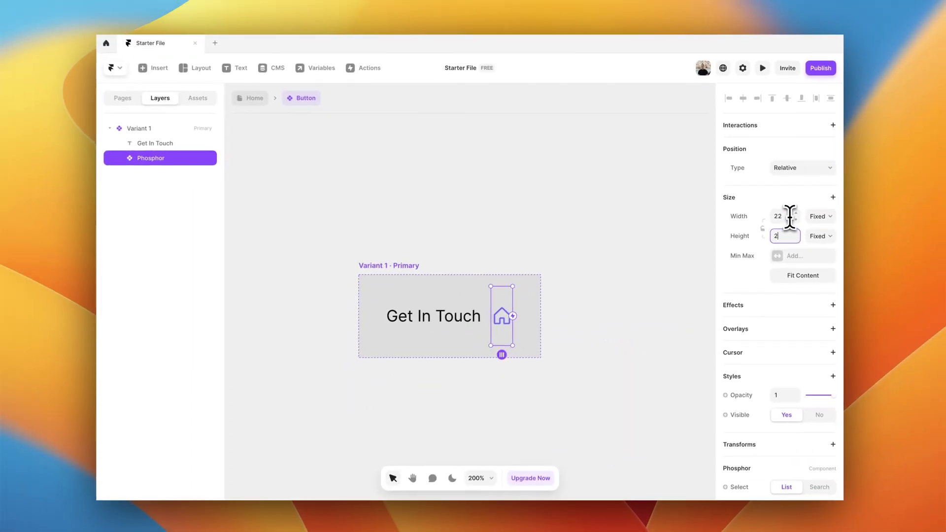
type("2")
key("Return")
Apply the Black colour style to the Phosphor icon.
scroll(763, 288, "down", 4)
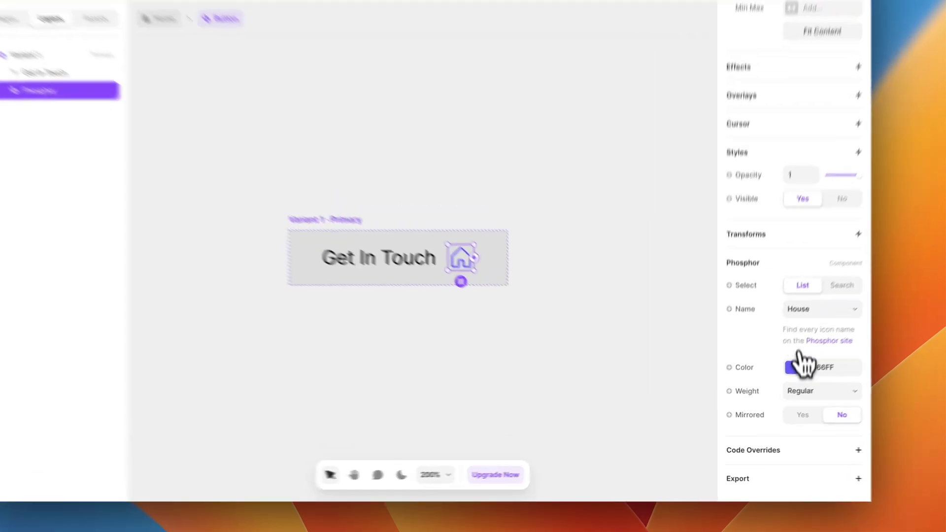
left_click(800, 369)
left_click(615, 451)
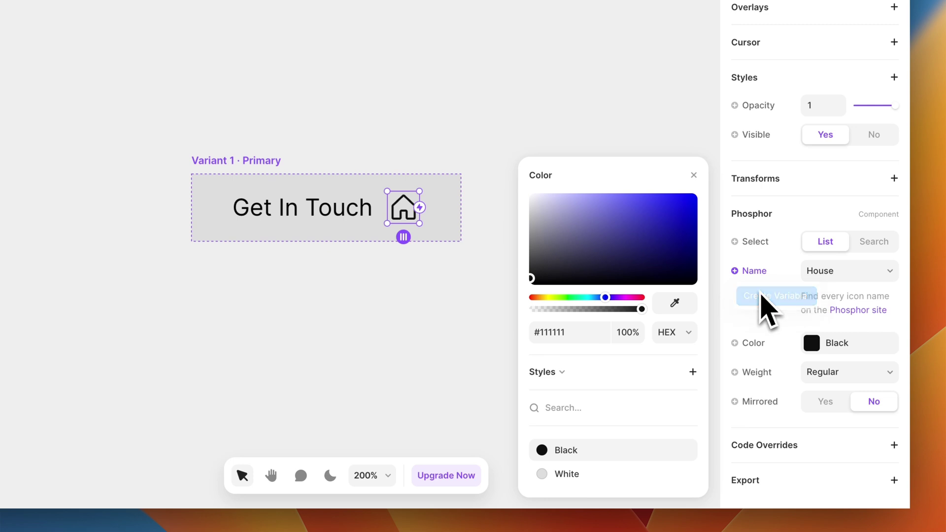
Create a component variable from the Phosphor icon's Name property and call it "Icon Name".
left_click(762, 296)
type("Icon Nam")
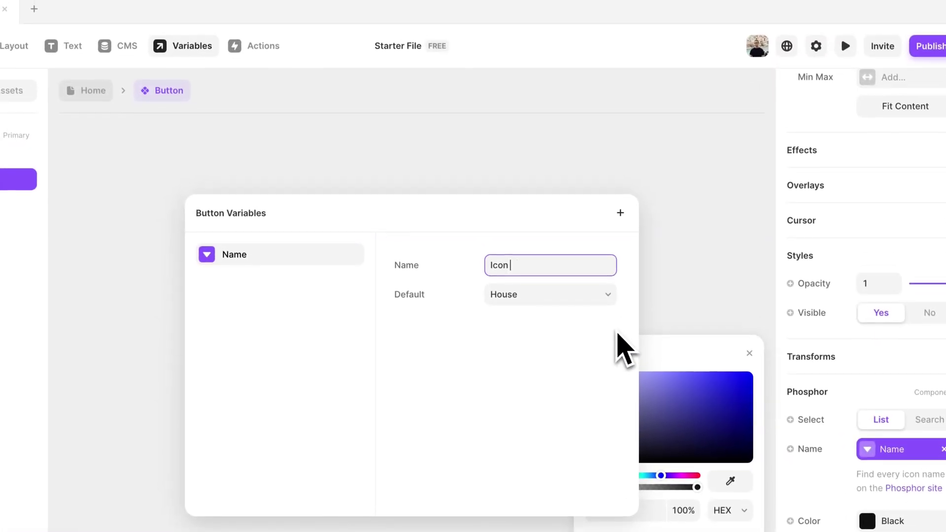
left_click(527, 120)
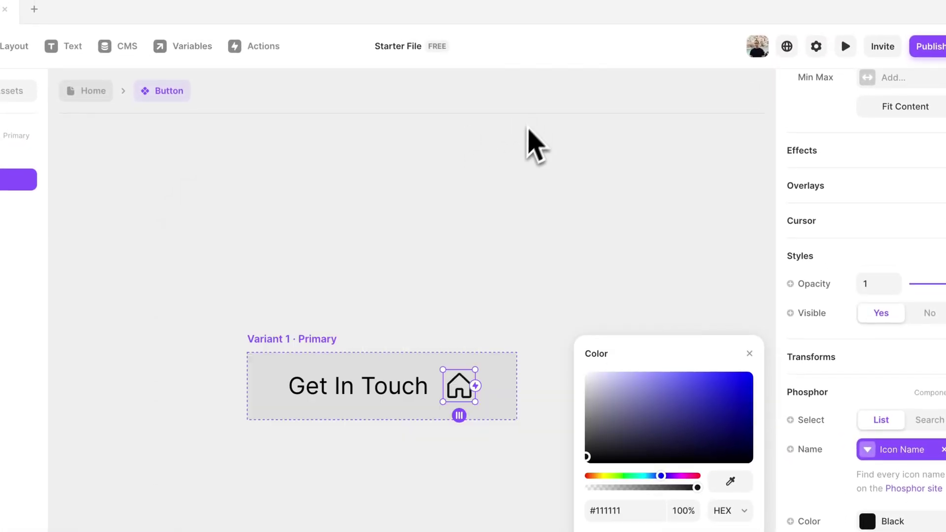
left_click(447, 268)
scroll(447, 268, "down", 1)
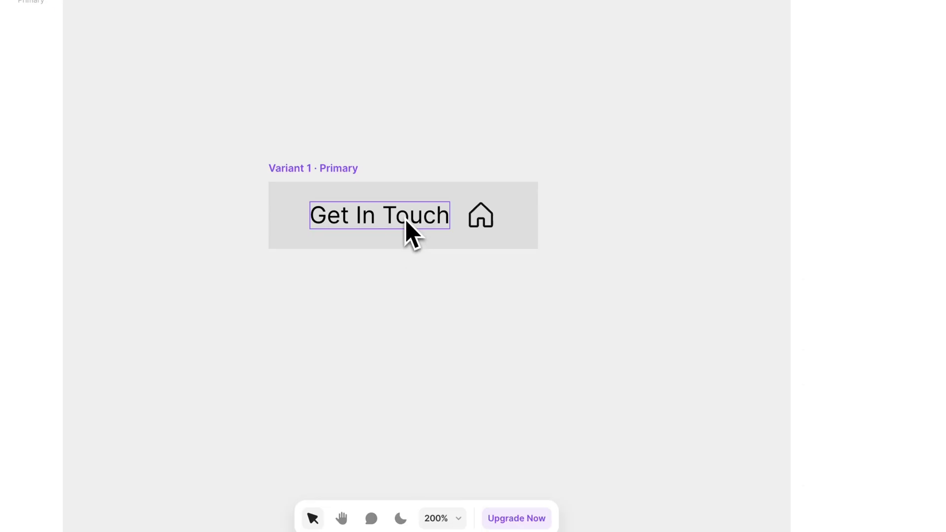
Create a plain text variable from the "Get In Touch" text's content and name it "Copy".
left_click(407, 222)
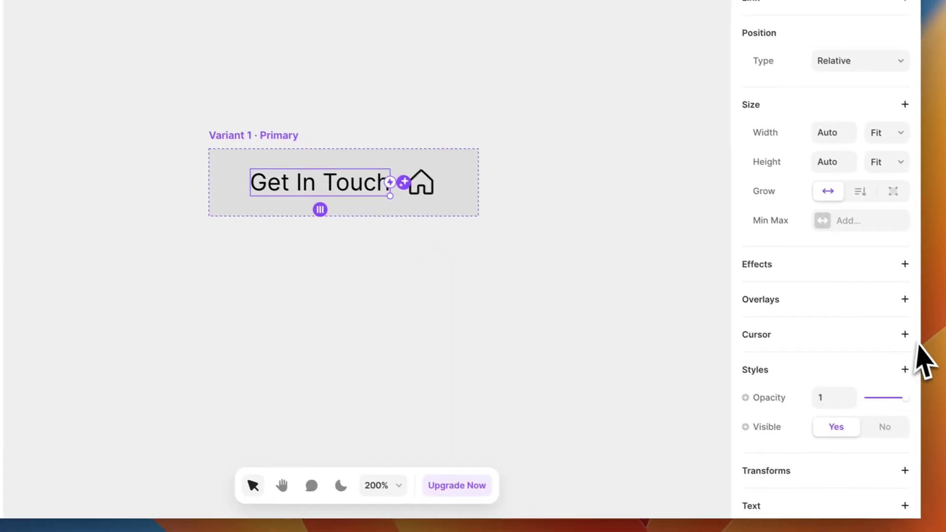
left_click(767, 298)
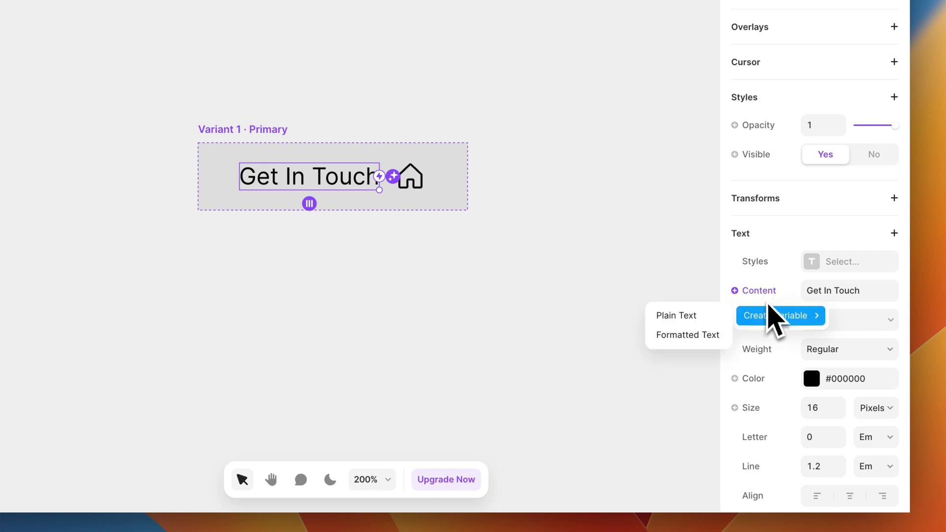
left_click(704, 319)
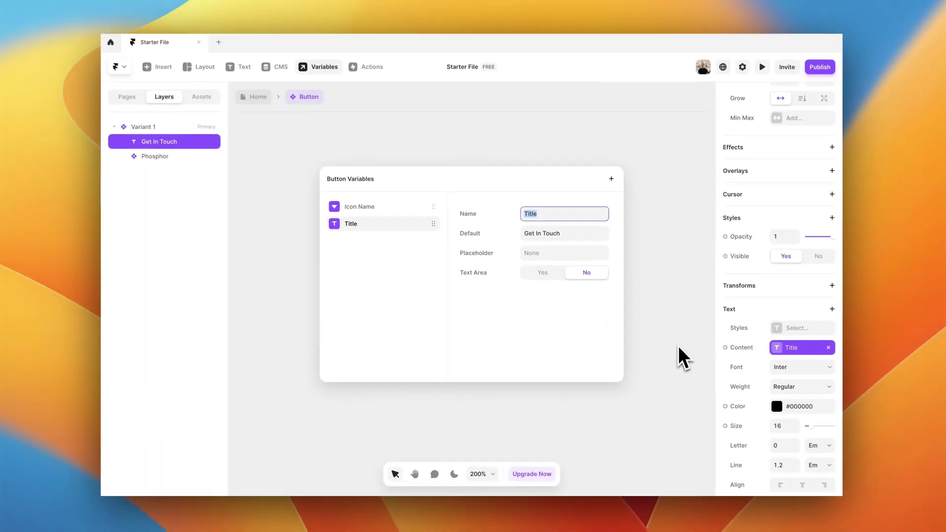
type("Copy")
key("Return")
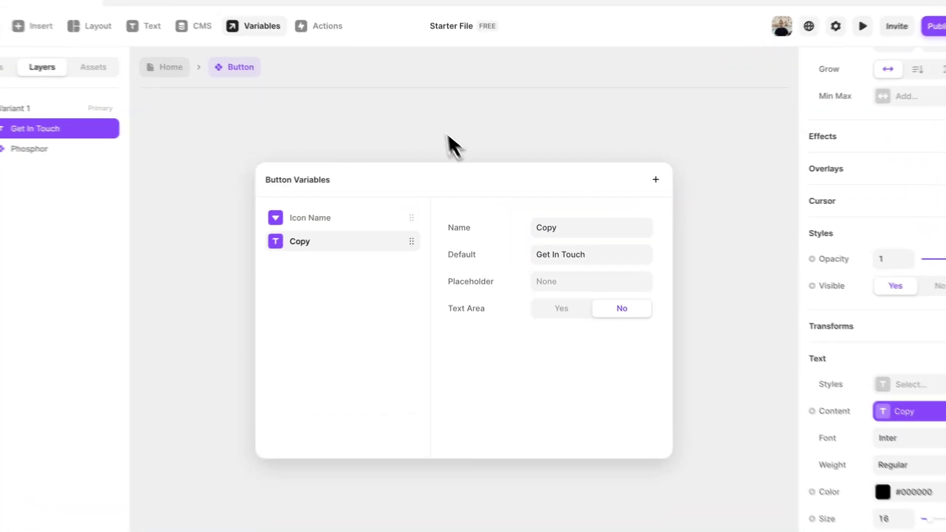
left_click(454, 143)
scroll(422, 224, "down", 1)
left_click(416, 219)
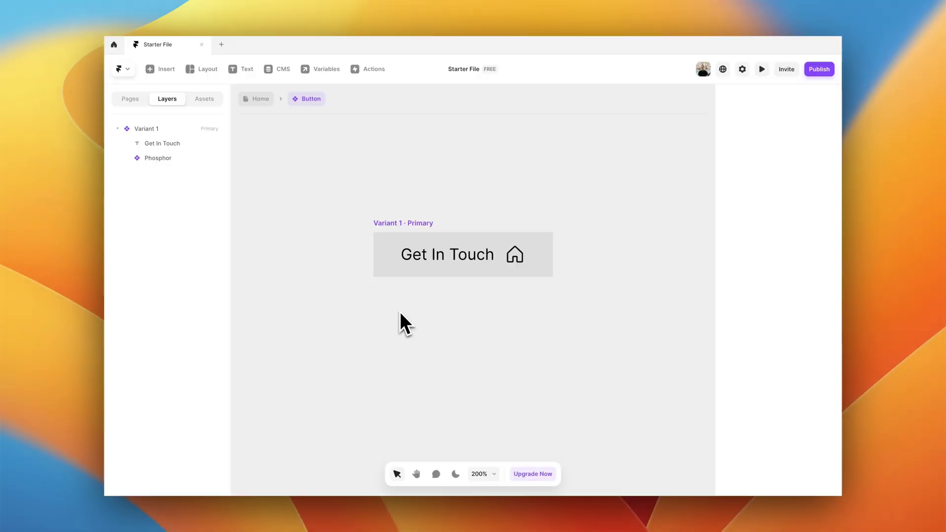
Rename the button component's Variant 1 to "Primary".
left_click(454, 260)
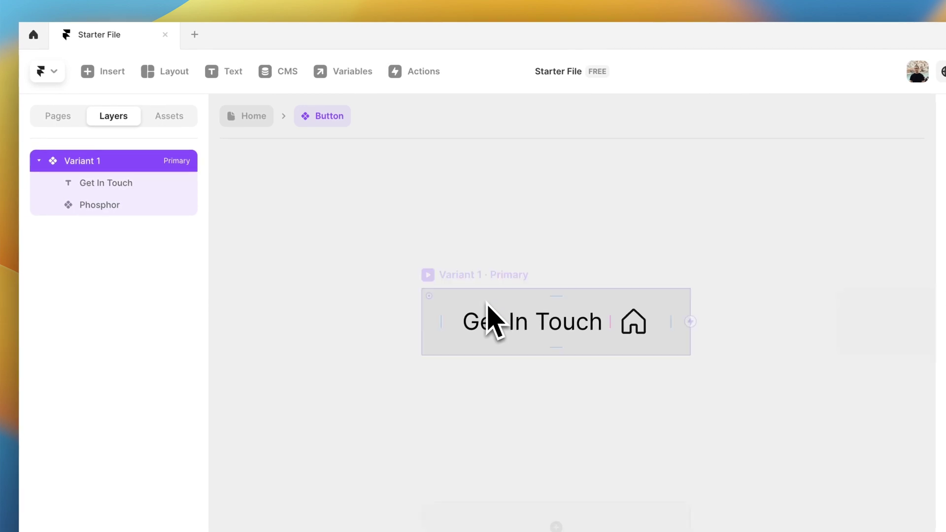
double_click(119, 157)
type("Primary")
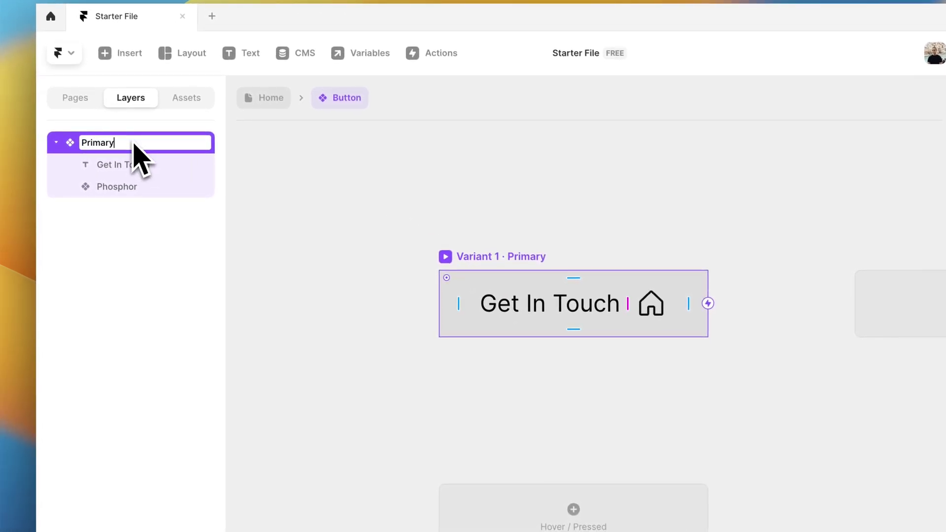
left_click(294, 157)
left_click(471, 256)
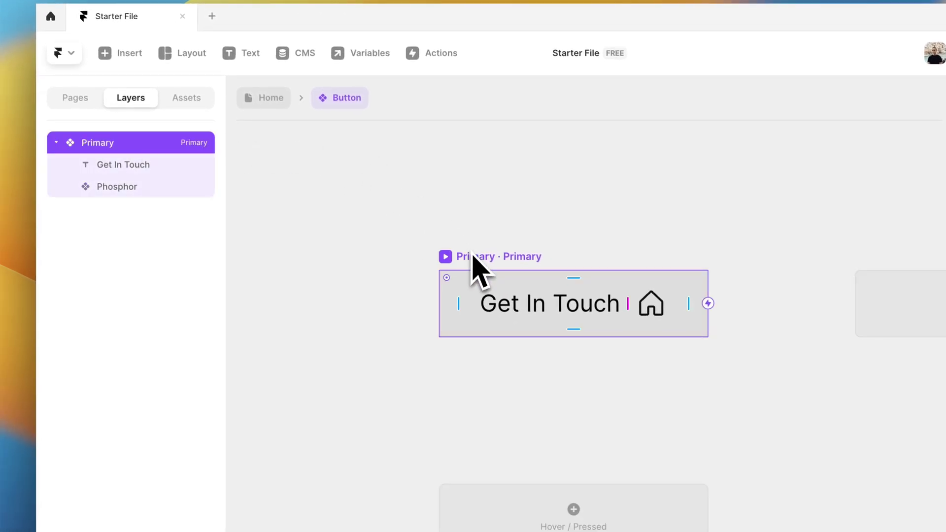
Add a Hover state to the Primary variant and set its fill to #FFFFFF.
left_click(573, 507)
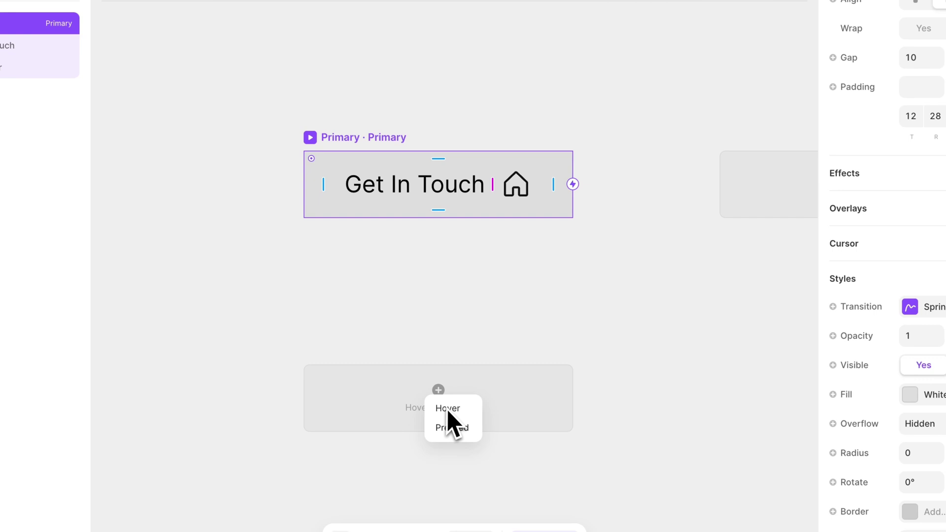
left_click(447, 408)
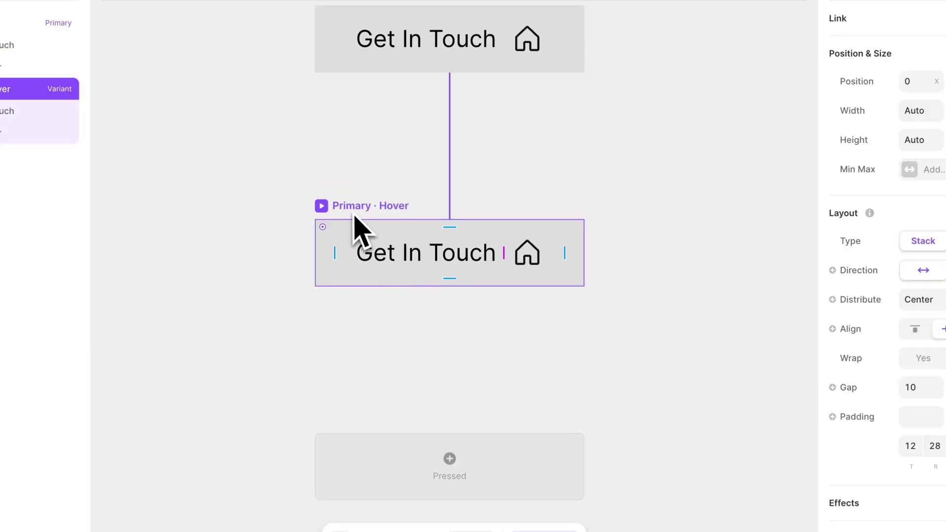
scroll(885, 346, "down", 8)
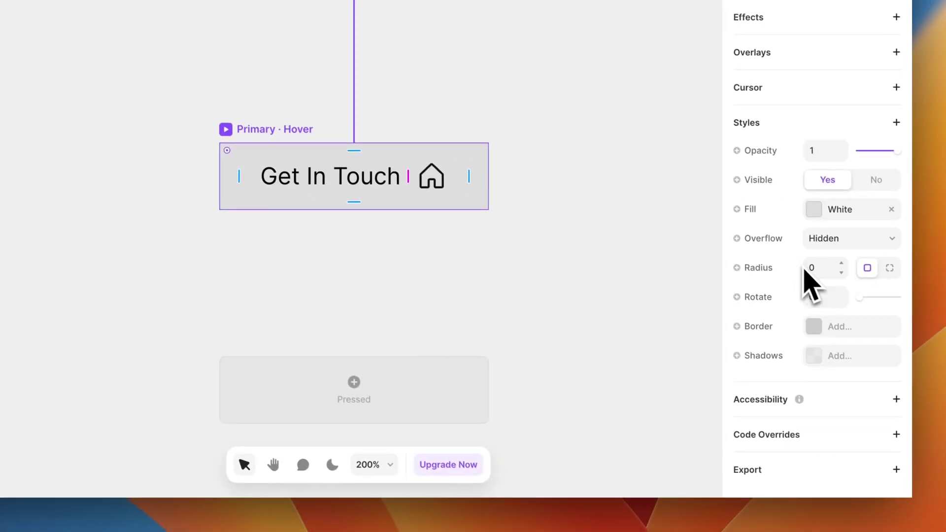
left_click(930, 286)
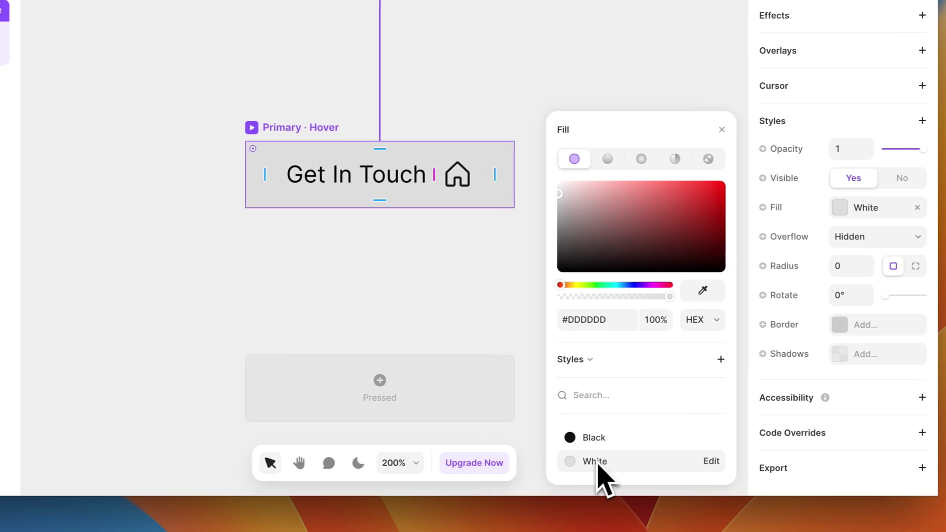
left_click_drag(551, 259, 496, 139)
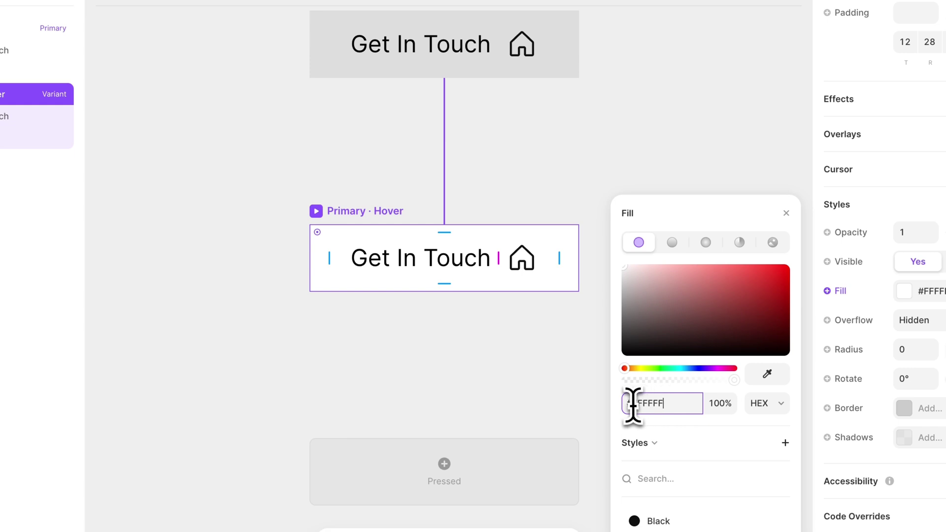
left_click(458, 376)
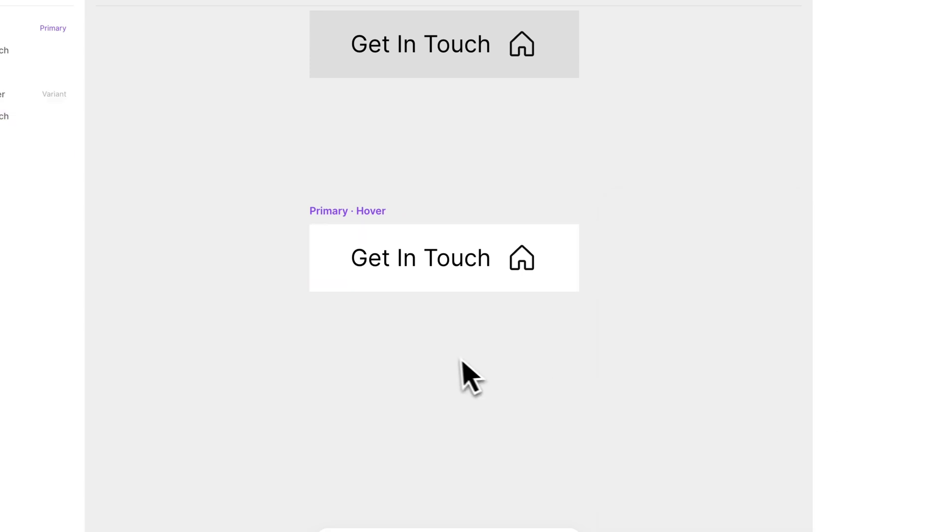
scroll(464, 376, "up", 1)
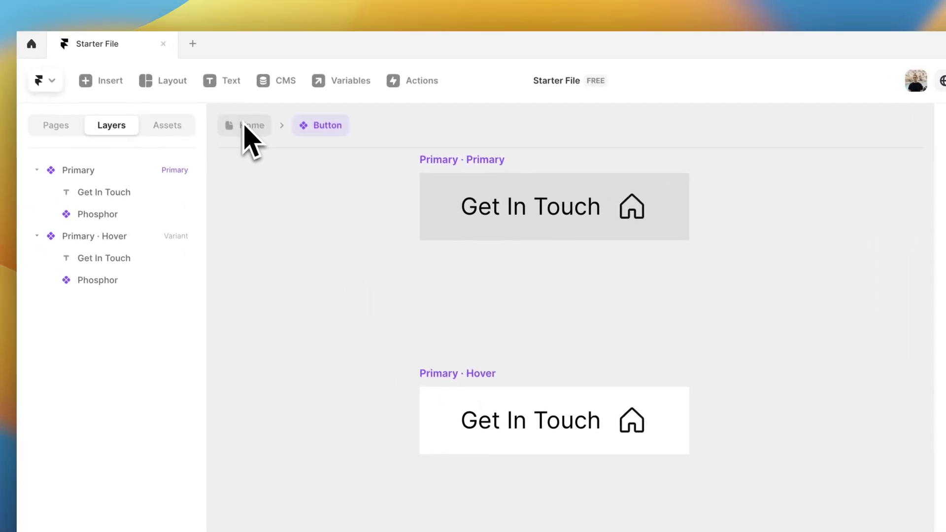
Add another variant beside the Primary button and rename it "Secondary".
scroll(331, 323, "down", 2)
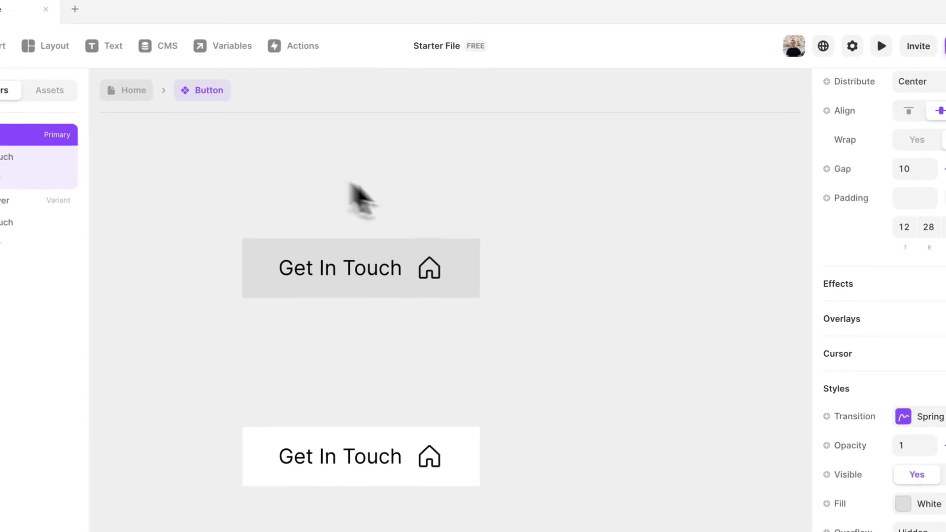
left_click(684, 211)
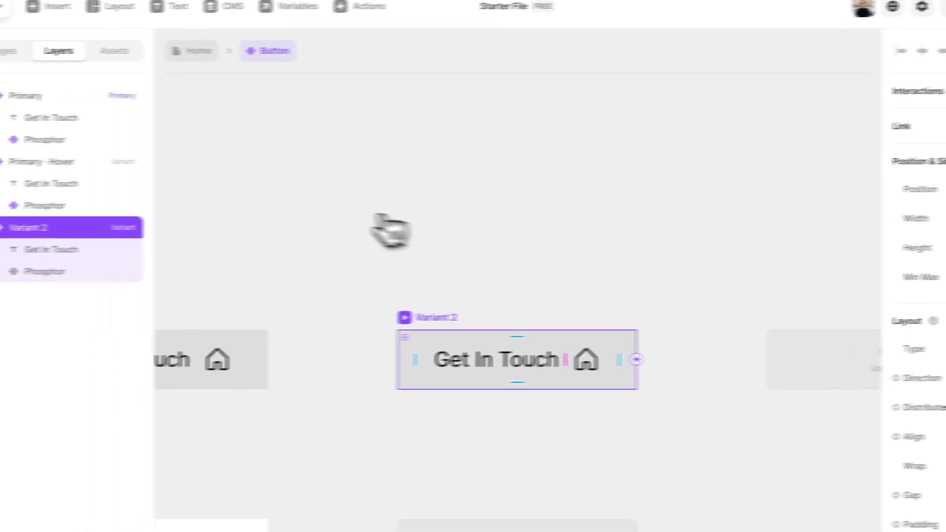
double_click(47, 227)
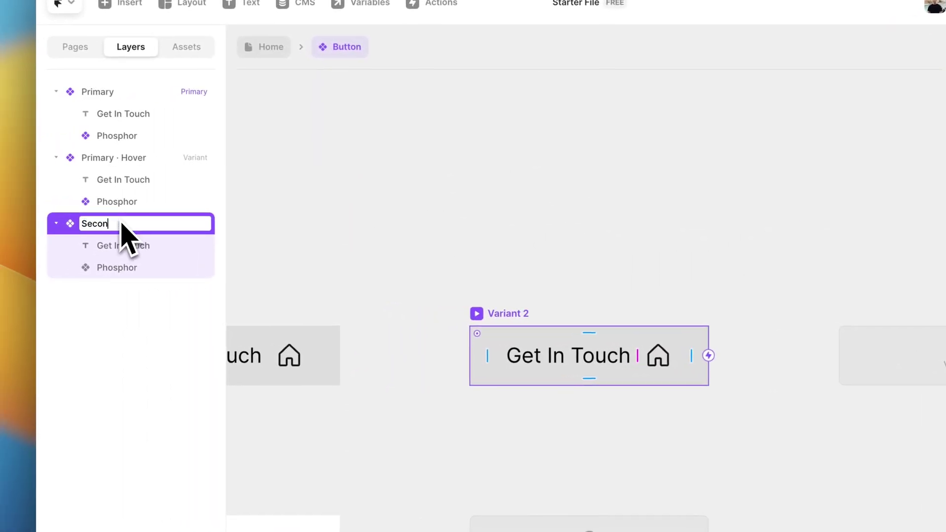
key("Return")
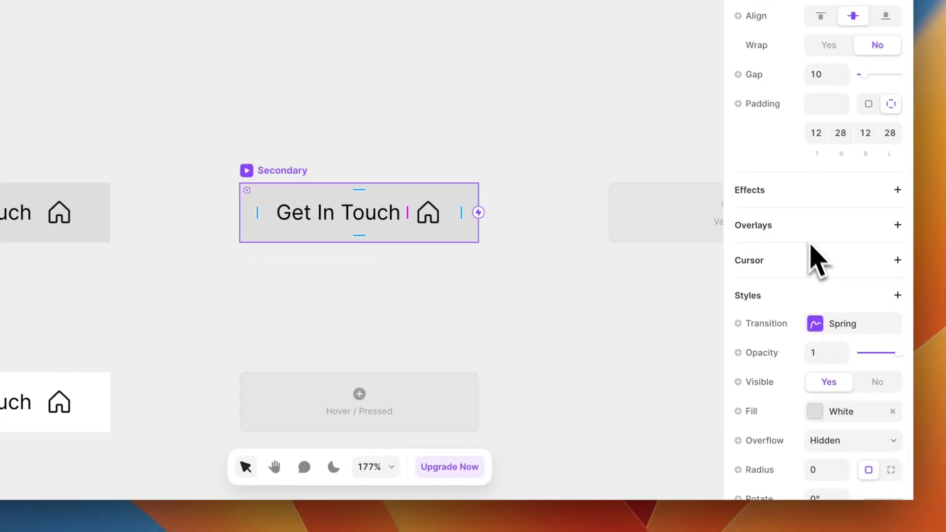
Remove the Secondary variant's fill and add a solid border using the White colour style.
left_click(892, 411)
scroll(882, 379, "down", 5)
left_click(822, 328)
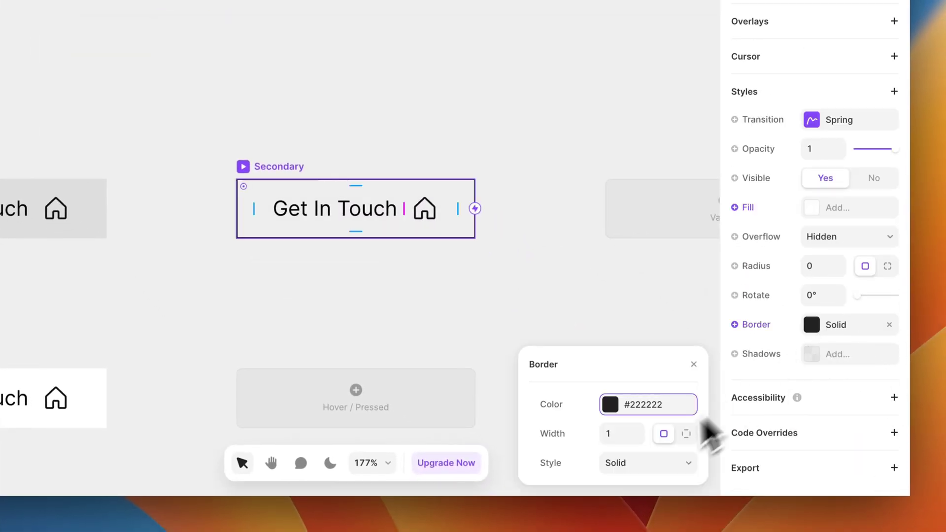
left_click(626, 400)
left_click(562, 456)
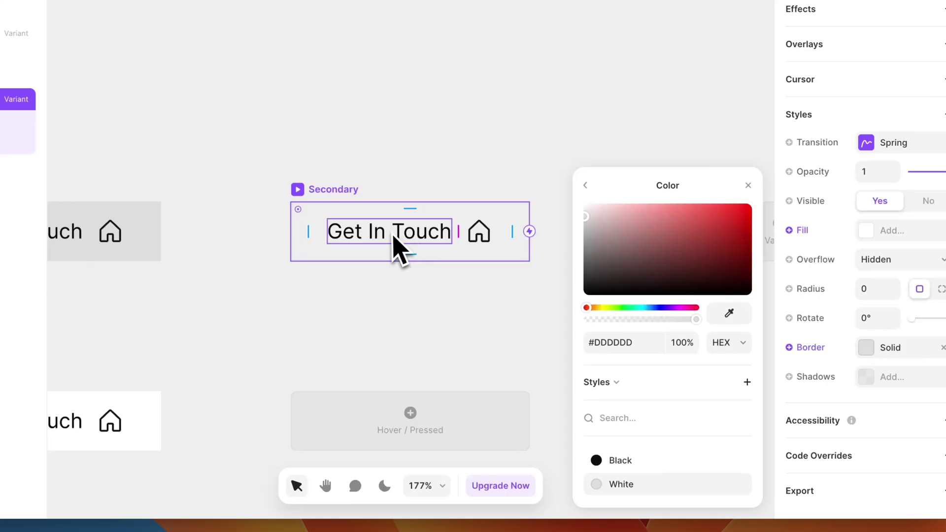
Apply the White colour style to the Secondary variant's "Get In Touch" text.
left_click(396, 240)
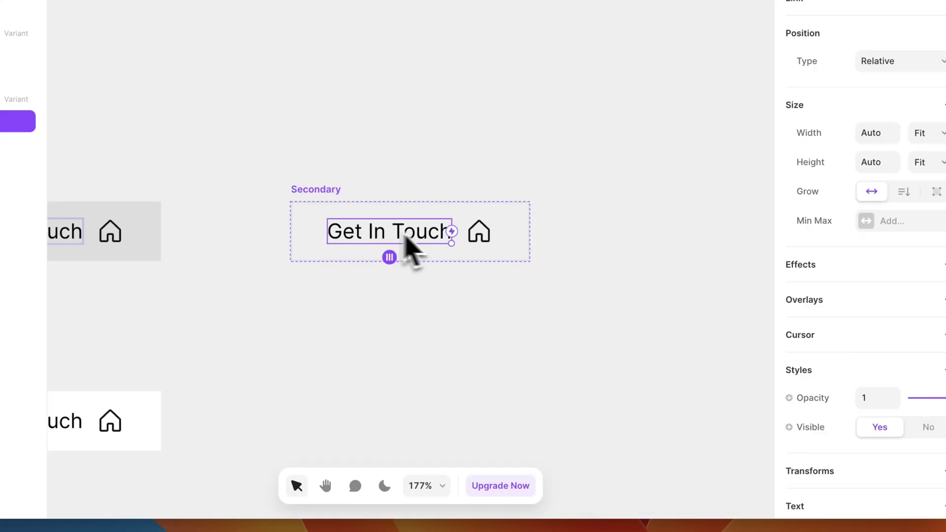
scroll(931, 423, "down", 8)
left_click(868, 292)
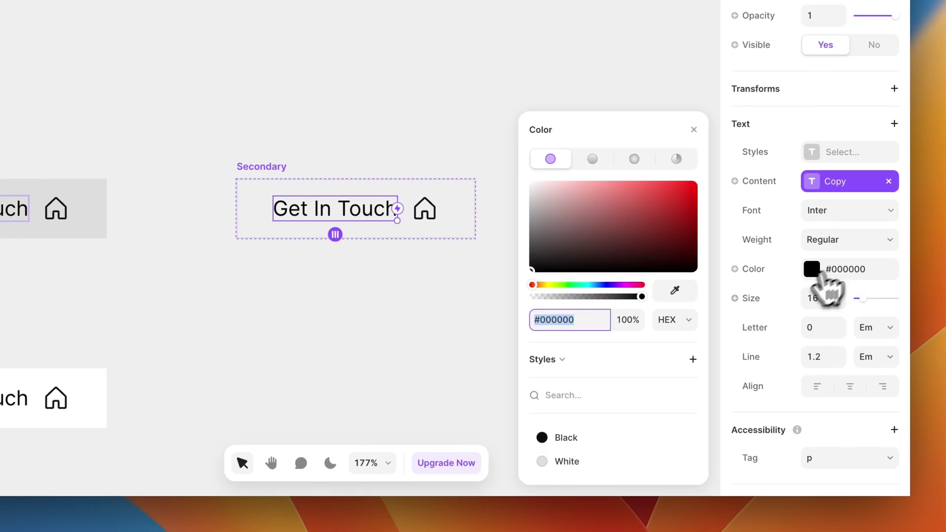
left_click(579, 460)
Apply the White colour style to the Secondary variant's Phosphor icon.
left_click(445, 219)
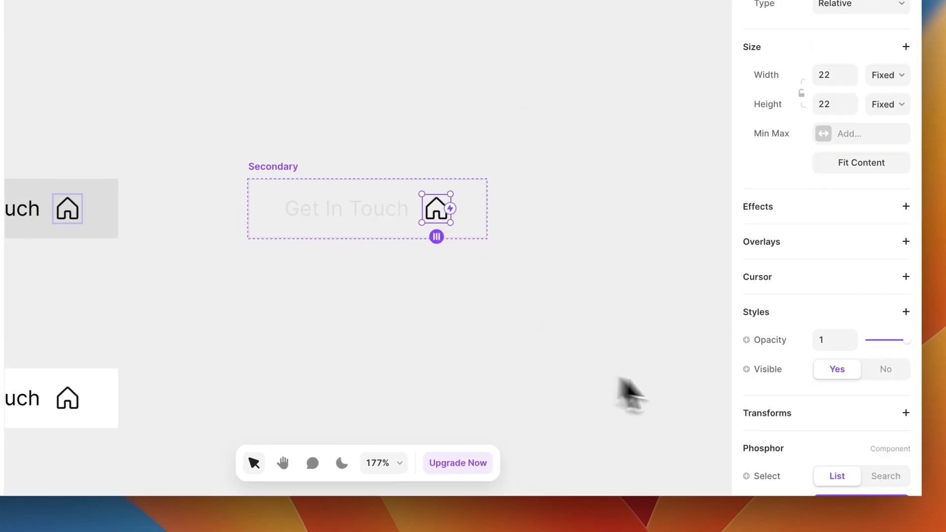
scroll(776, 379, "down", 5)
left_click(832, 331)
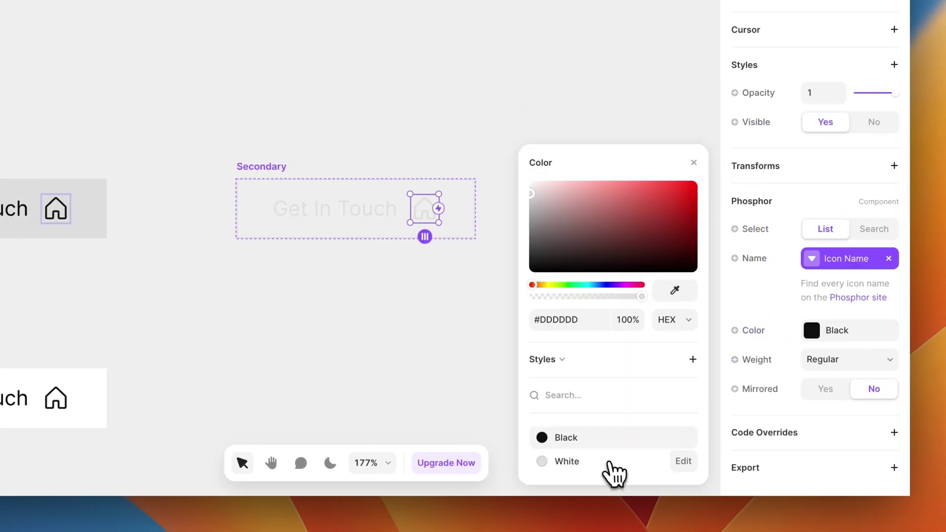
left_click(611, 464)
Apply the Black colour style to the Primary variant's "Get In Touch" text.
left_click(443, 364)
scroll(419, 352, "left", 9)
left_click(416, 233)
scroll(870, 344, "down", 1)
left_click(866, 387)
left_click(566, 438)
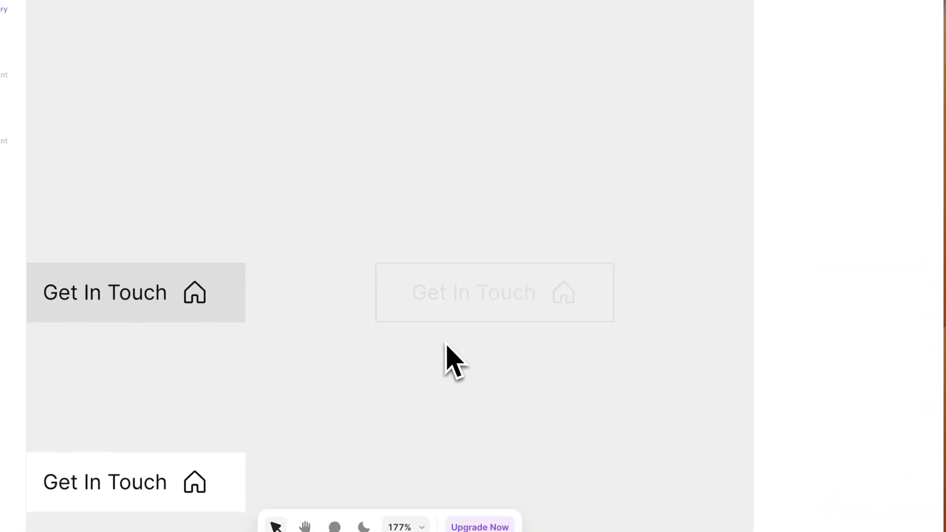
Add a Hover state to the Secondary button variant.
left_click(407, 251)
scroll(407, 268, "down", 3)
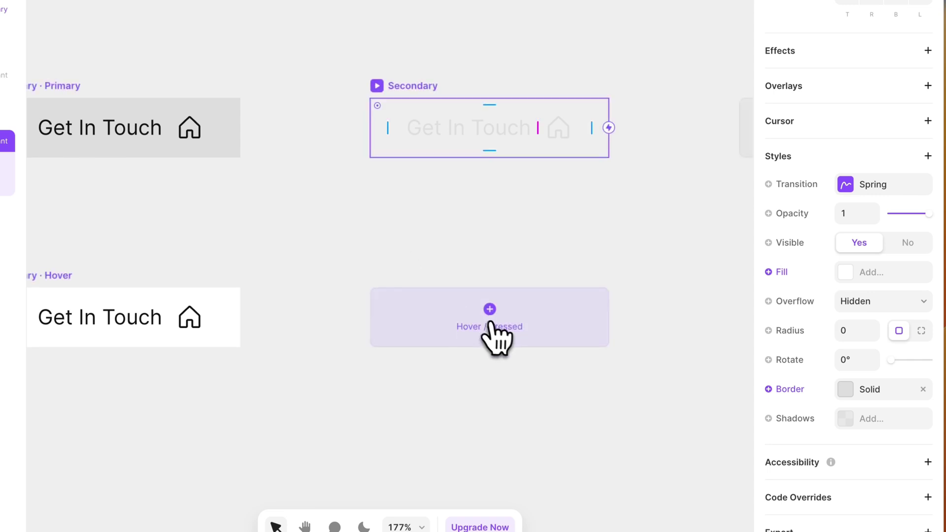
left_click(511, 320)
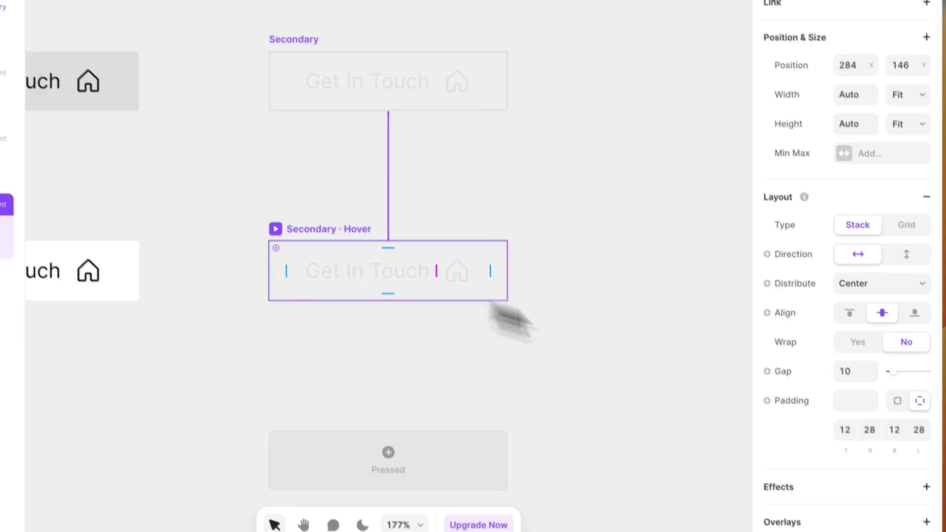
Change the Secondary Hover variant's border and "Get In Touch" text colours to pure white.
left_click(814, 339)
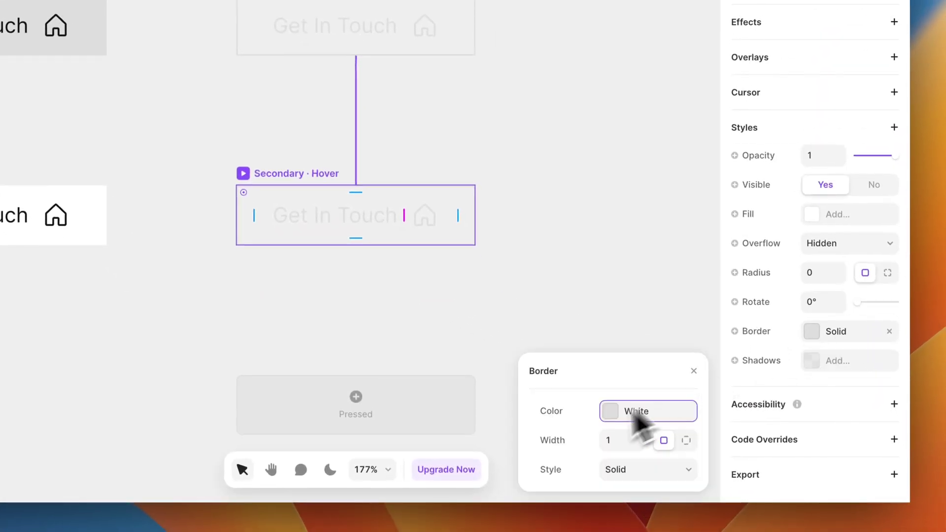
left_click(619, 419)
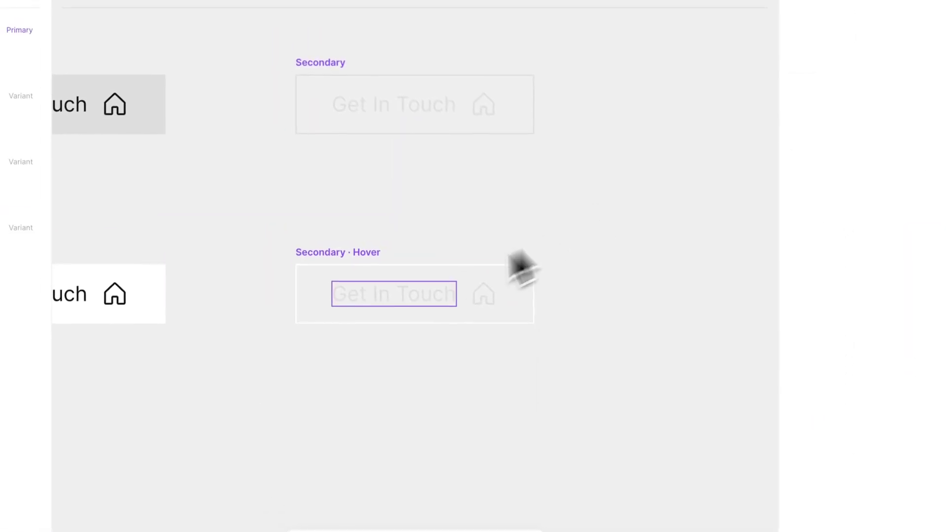
scroll(846, 407, "down", 10)
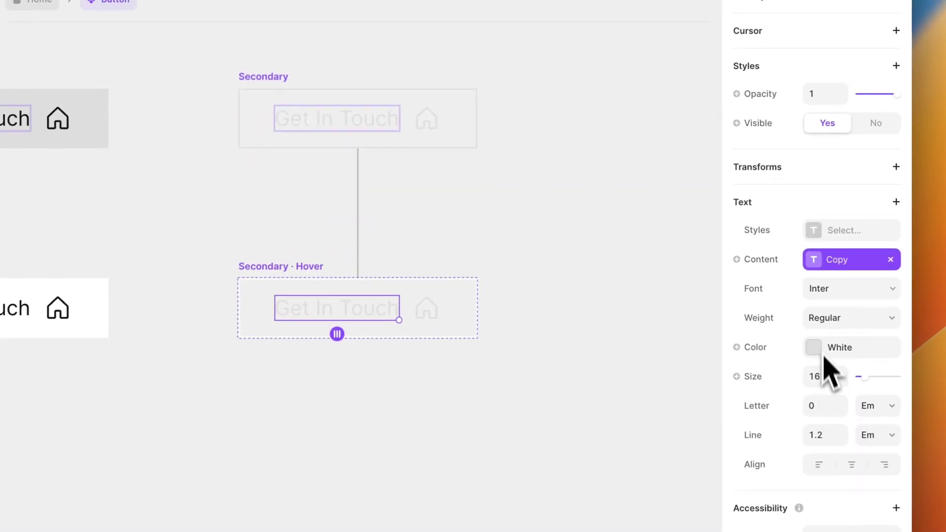
left_click(871, 334)
left_click(626, 339)
left_click(497, 202)
Set the Phosphor icon's colour to #FFFFFF in the Secondary Hover variant.
left_click(427, 312)
scroll(788, 412, "down", 5)
left_click(820, 405)
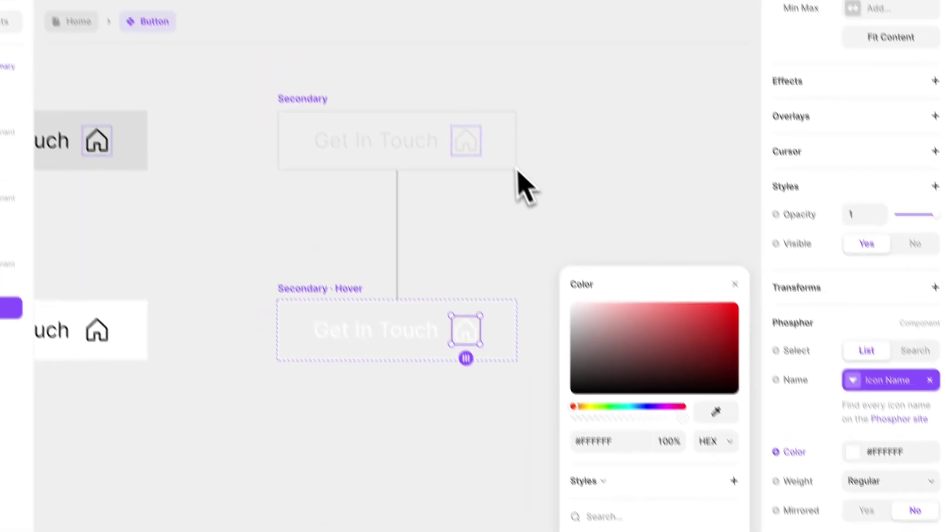
left_click(645, 206)
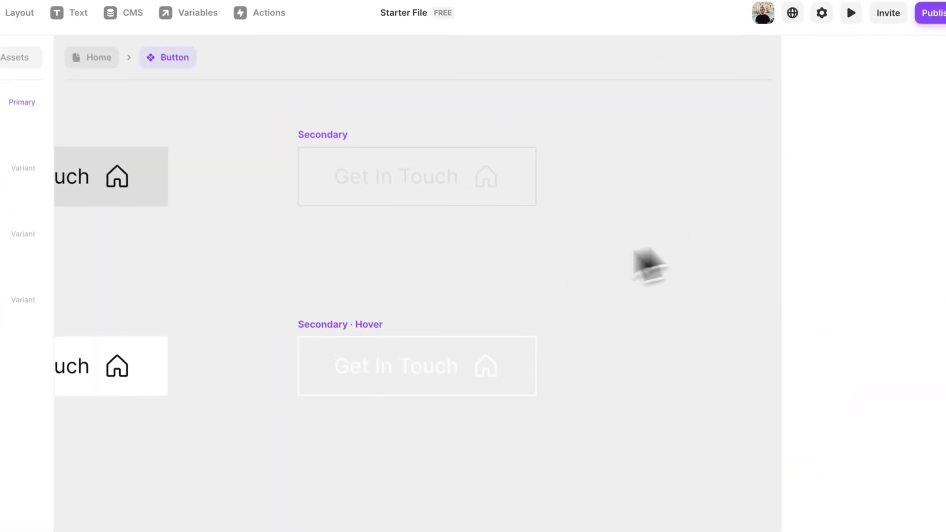
scroll(483, 240, "left", 2)
scroll(463, 244, "down", 4)
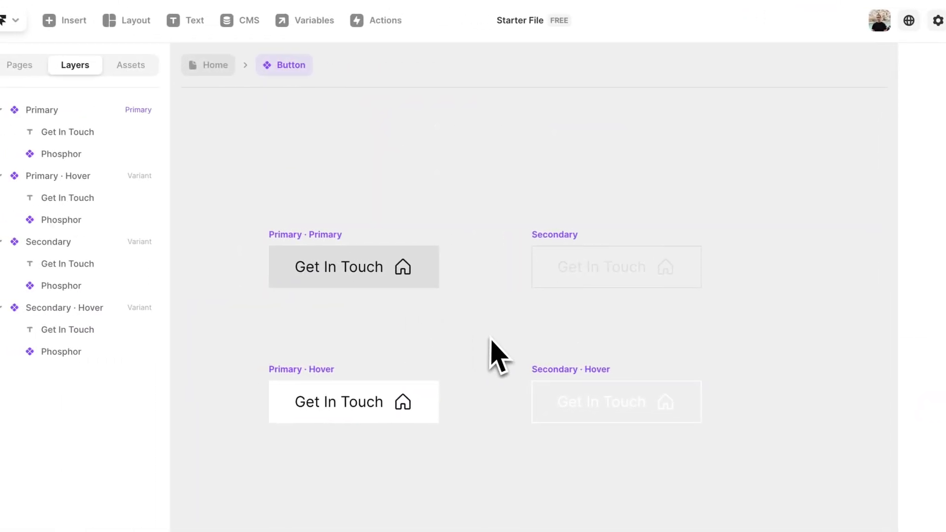
Return to the Home page and set the Button instance's width and height to Fit Content.
left_click(196, 64)
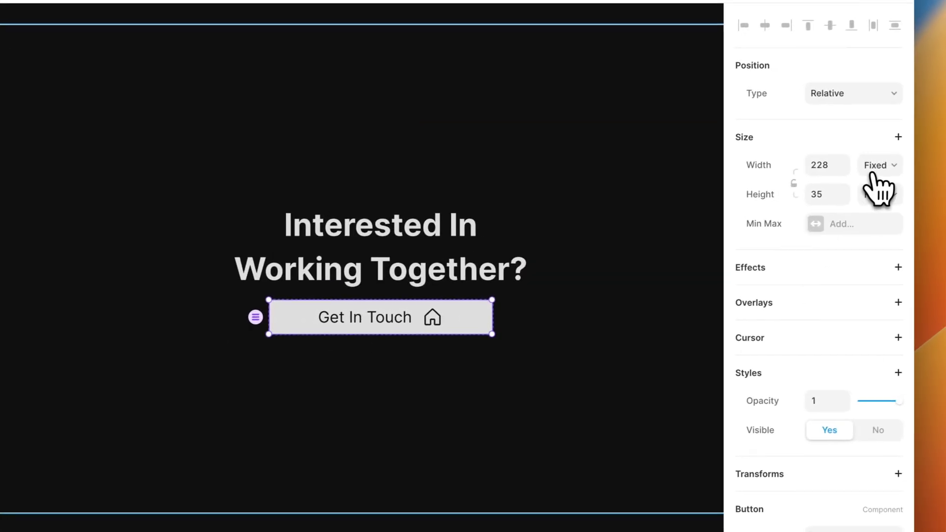
left_click(873, 168)
left_click(872, 215)
left_click(890, 197)
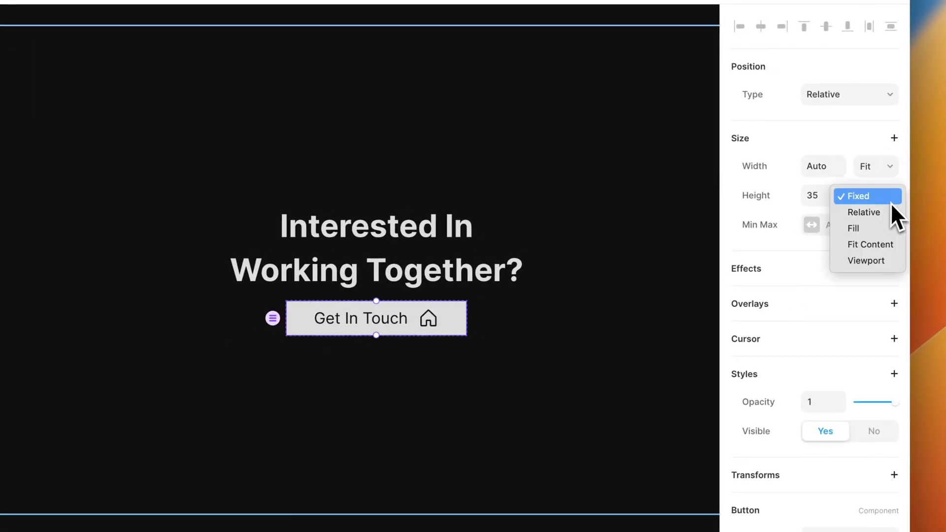
left_click(879, 245)
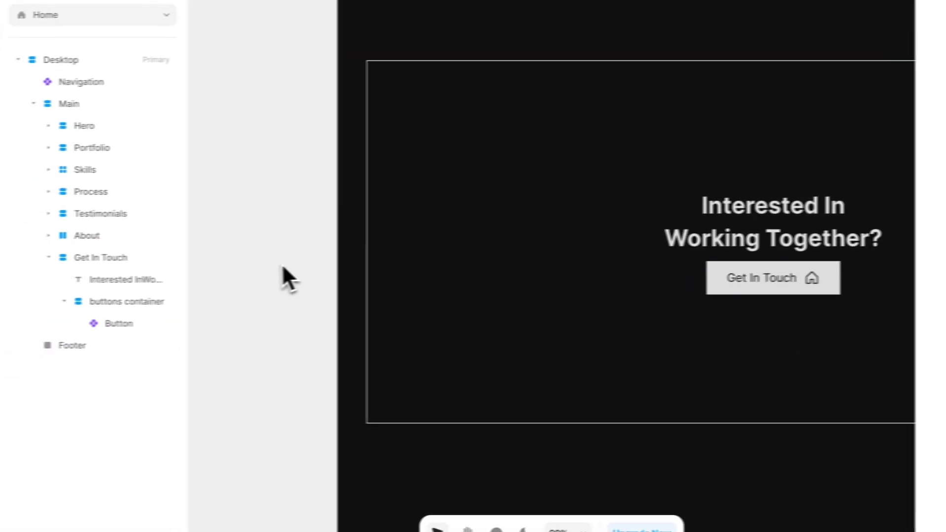
Duplicate the button and make the buttons container a horizontal stack with a gap of 24.
key("super+d")
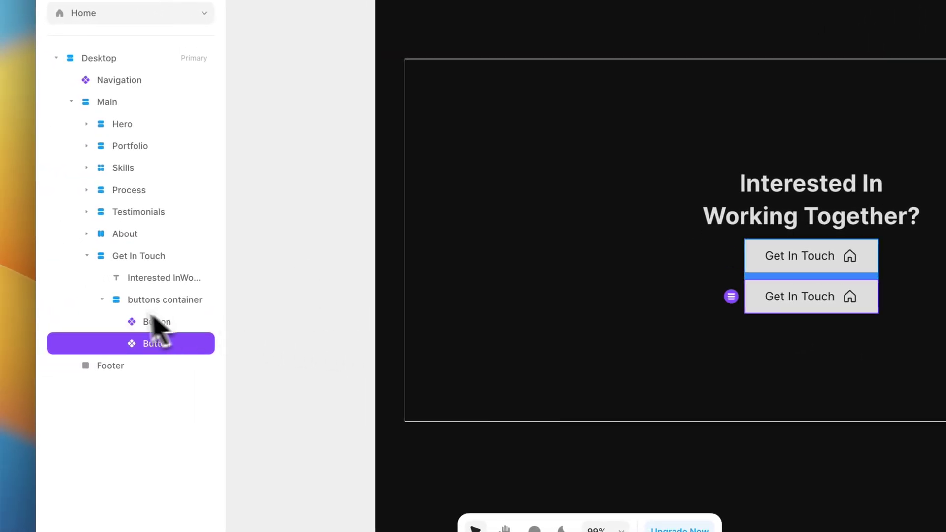
left_click(129, 301)
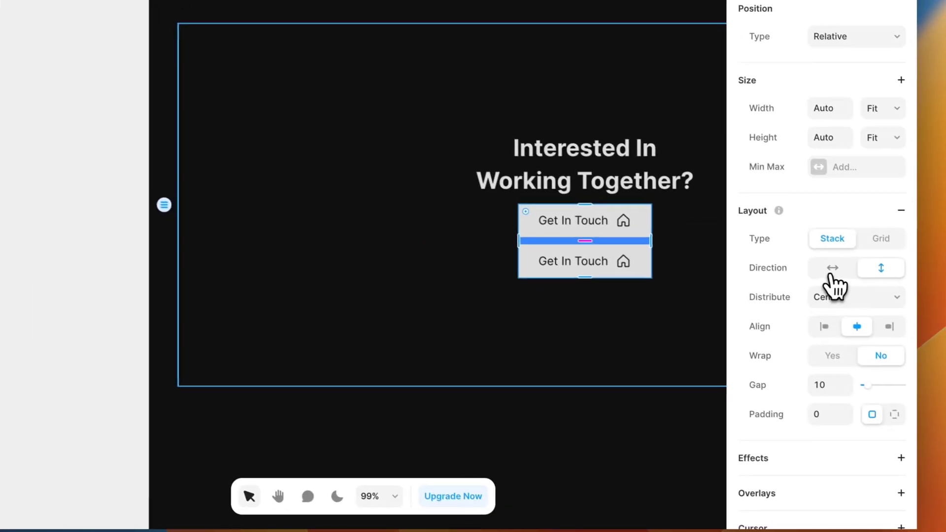
left_click(891, 296)
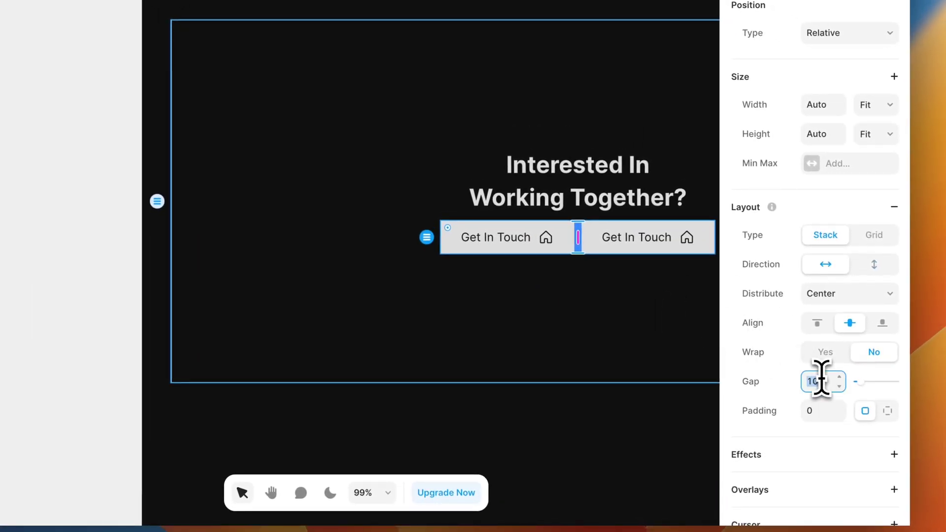
type("24")
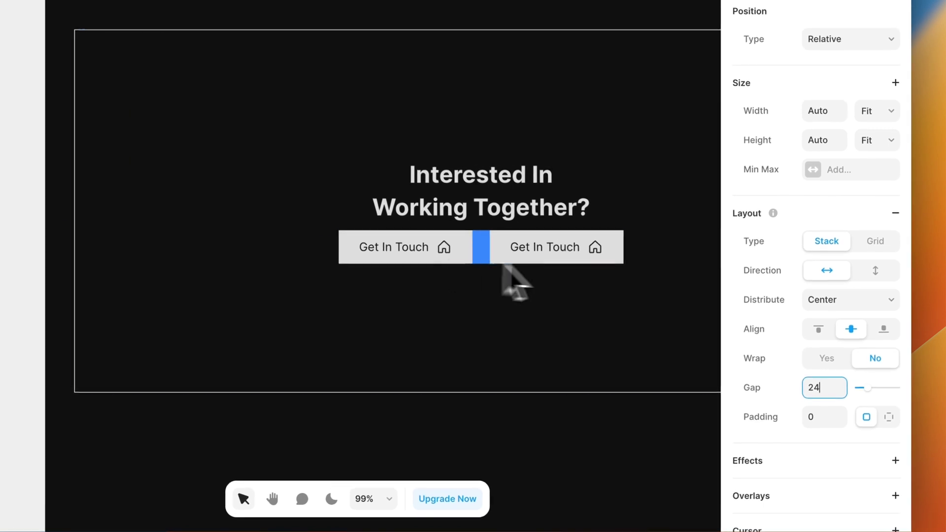
scroll(837, 384, "down", 7)
left_click(886, 323)
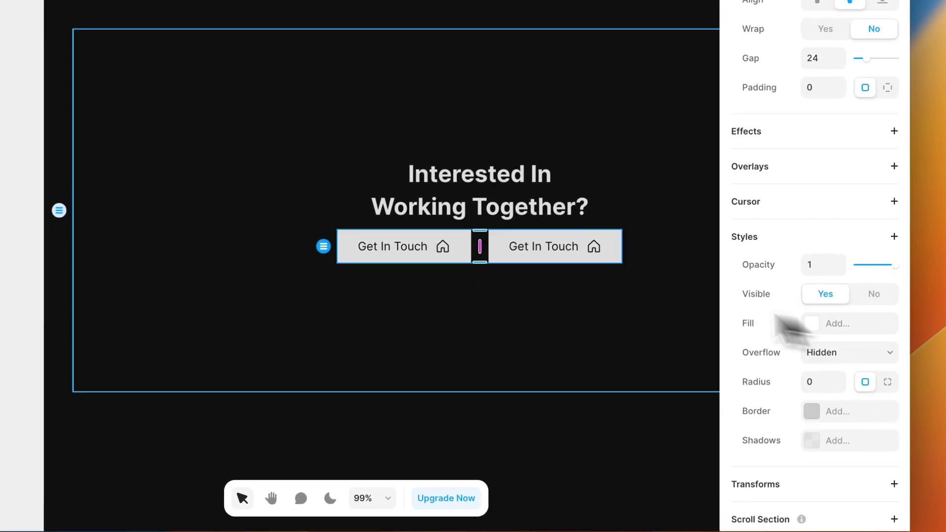
Switch the duplicated button in the Get In Touch section to the Secondary variant.
left_click(528, 312)
left_click(537, 252)
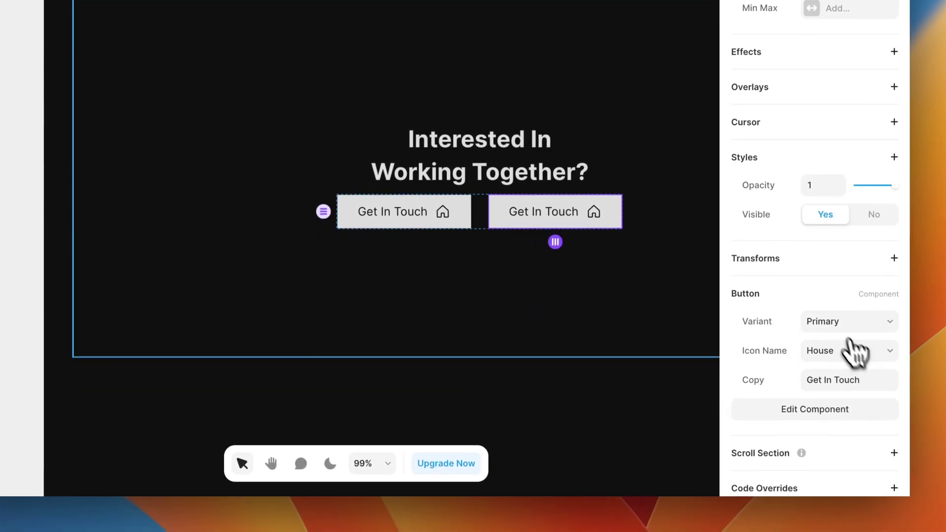
left_click(845, 321)
left_click(838, 341)
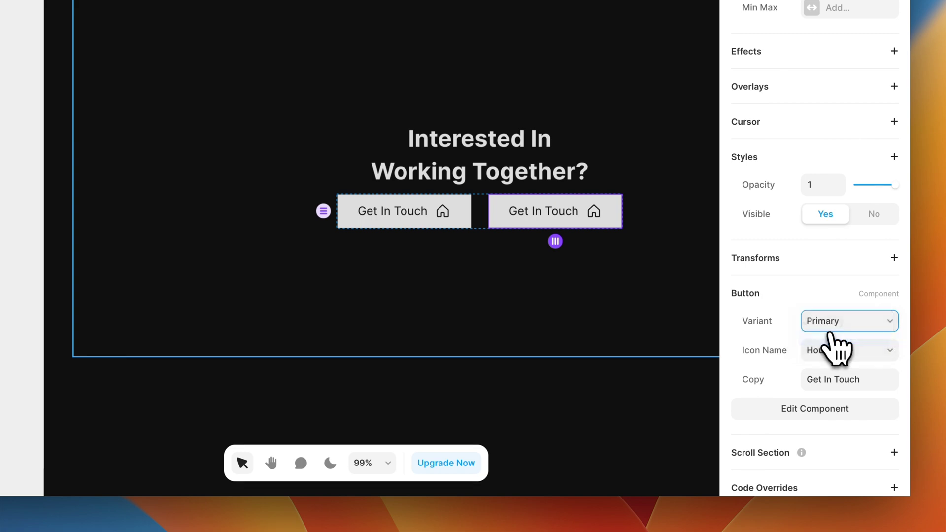
scroll(547, 308, "down", 4)
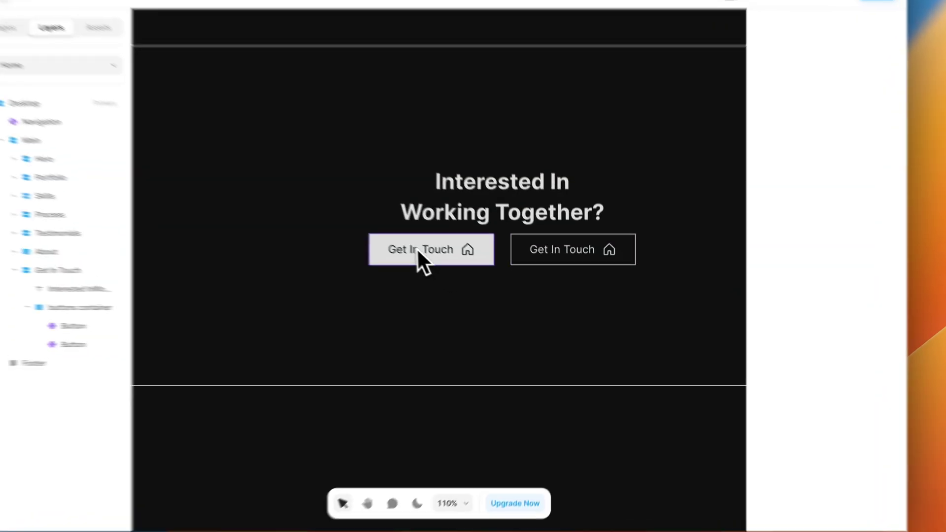
Set the primary button's copy to "Copy Email" and the secondary button's copy to "DM me on X".
left_click(832, 443)
type("C")
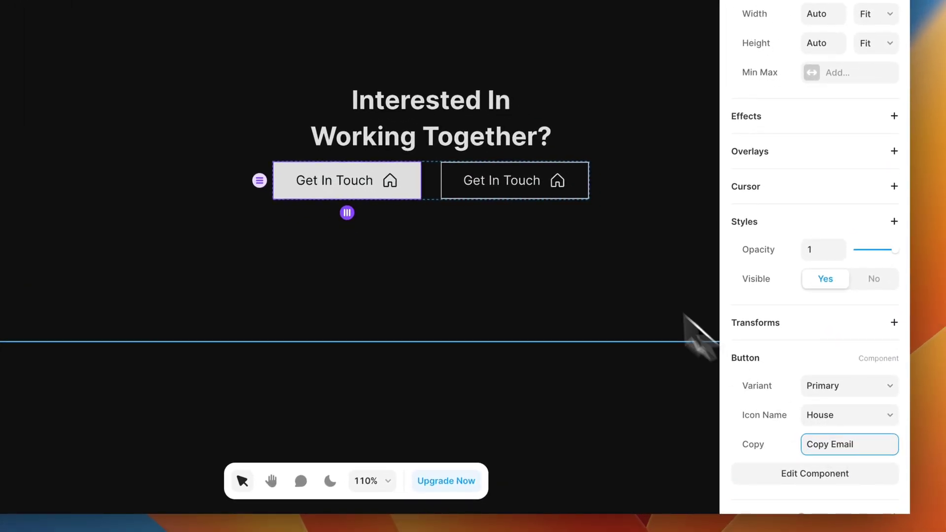
type("opy Email")
left_click(525, 195)
scroll(802, 407, "down", 3)
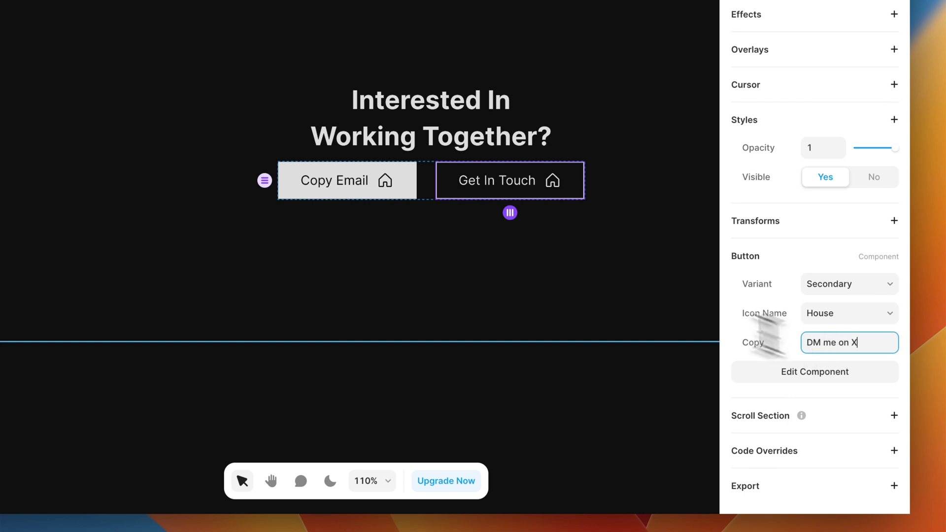
left_click(395, 194)
Try the X icon on the "DM me on X" button.
left_click(493, 190)
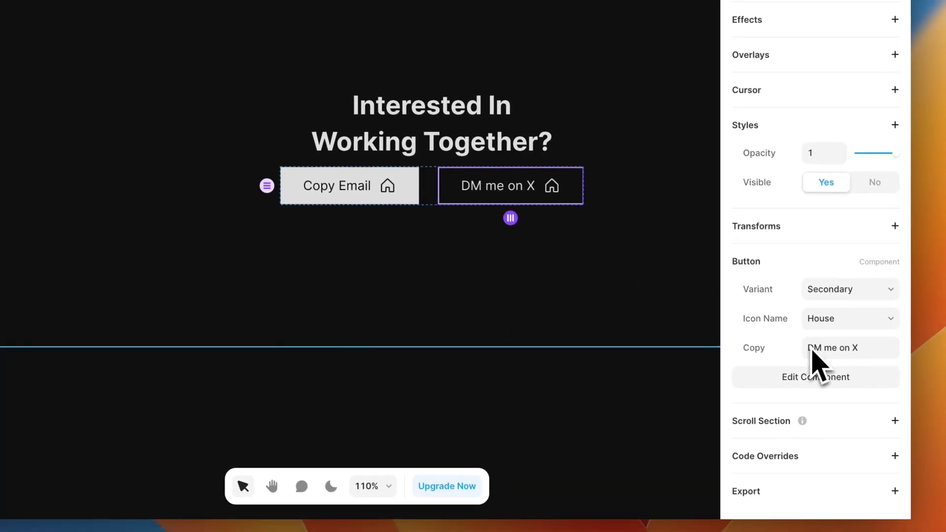
left_click(827, 320)
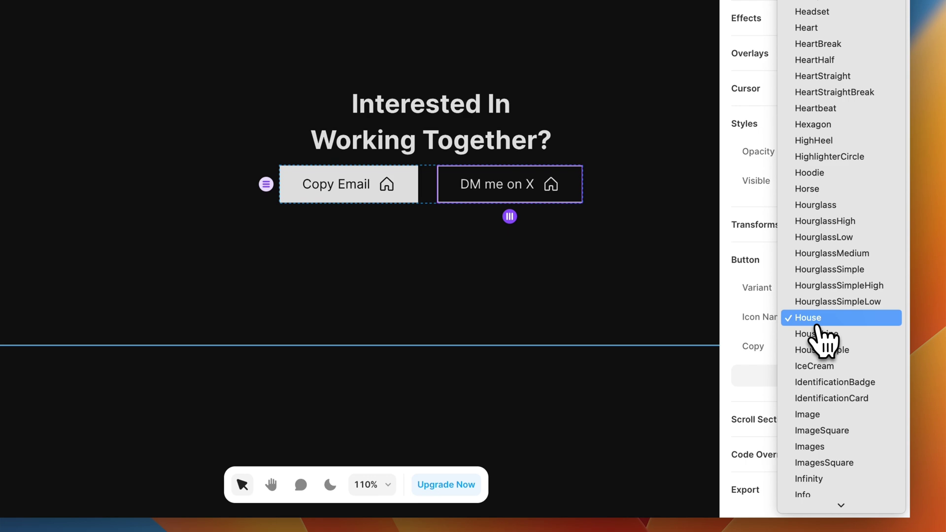
key("x")
key("Return")
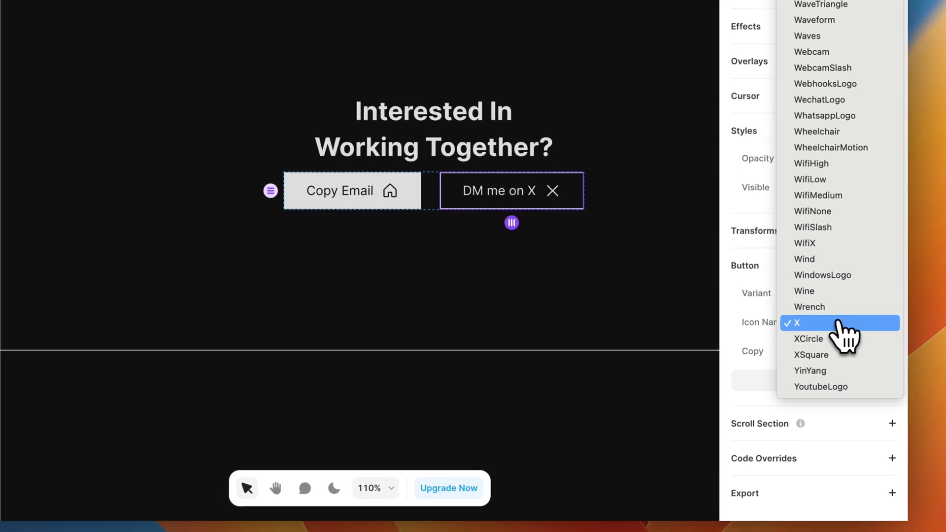
Set the "DM me on X" button's icon to ArrowUpRight.
type("arrow")
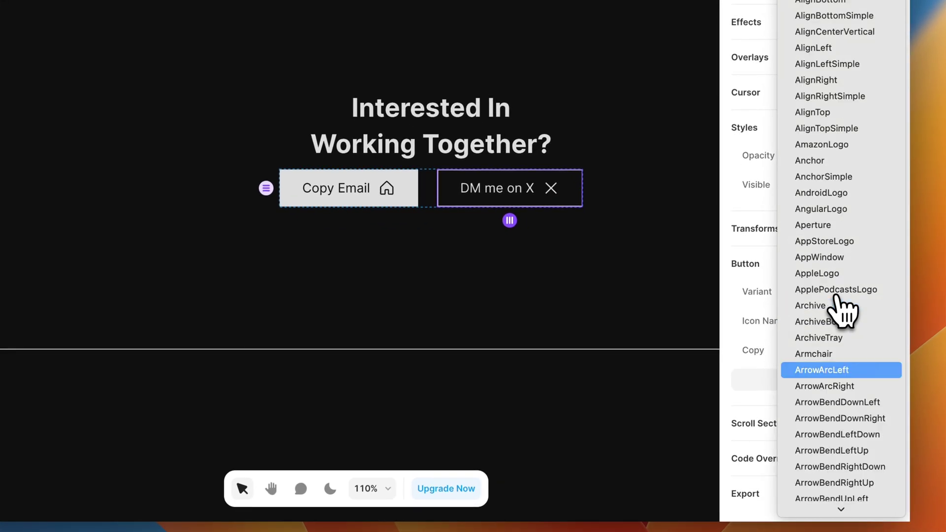
scroll(837, 298, "down", 6)
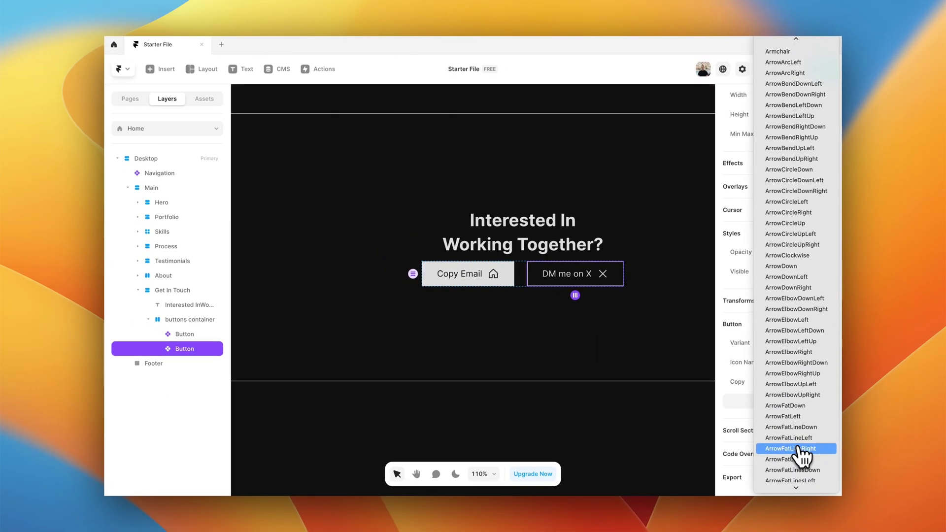
scroll(793, 335, "down", 5)
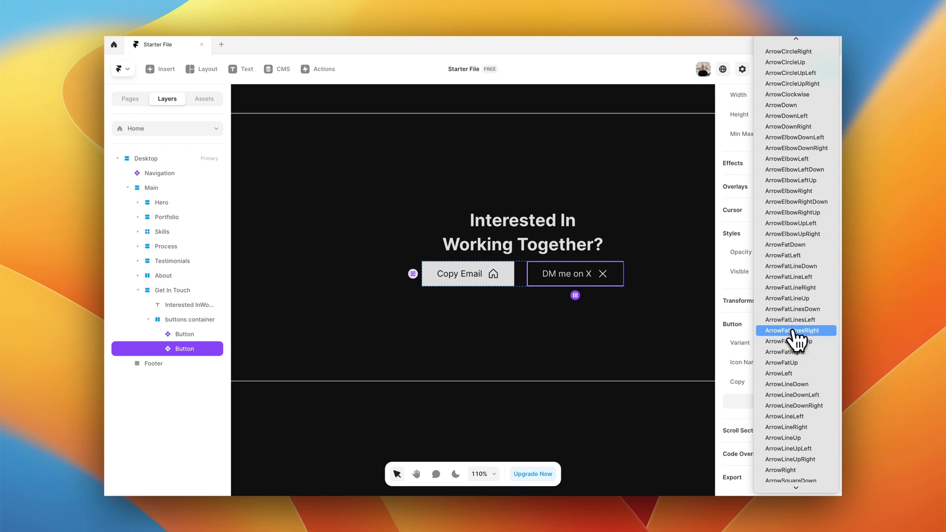
scroll(795, 338, "down", 2)
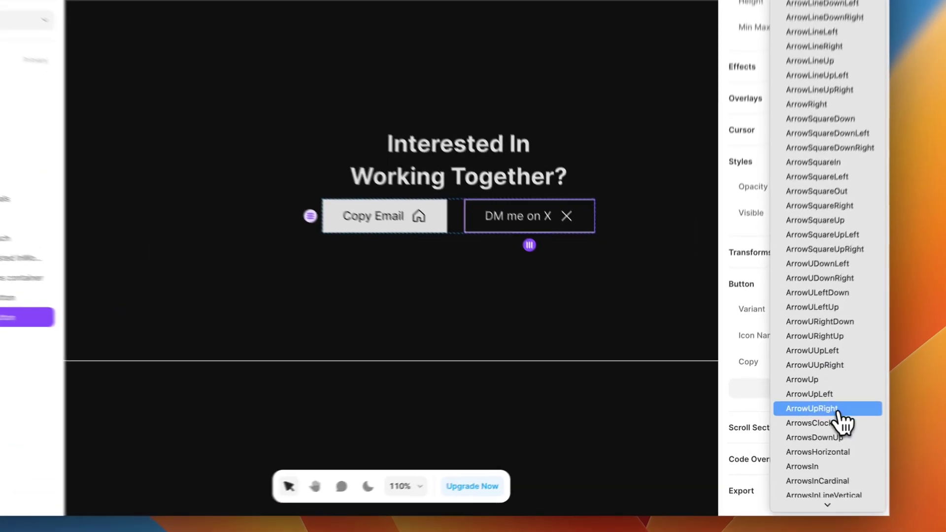
left_click(806, 416)
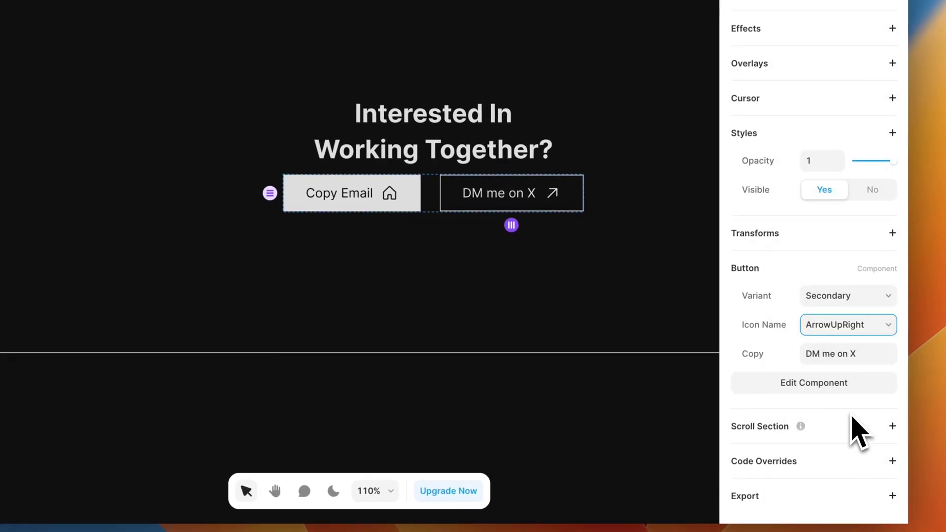
Set the "Copy Email" button's icon to Copy.
left_click(494, 276)
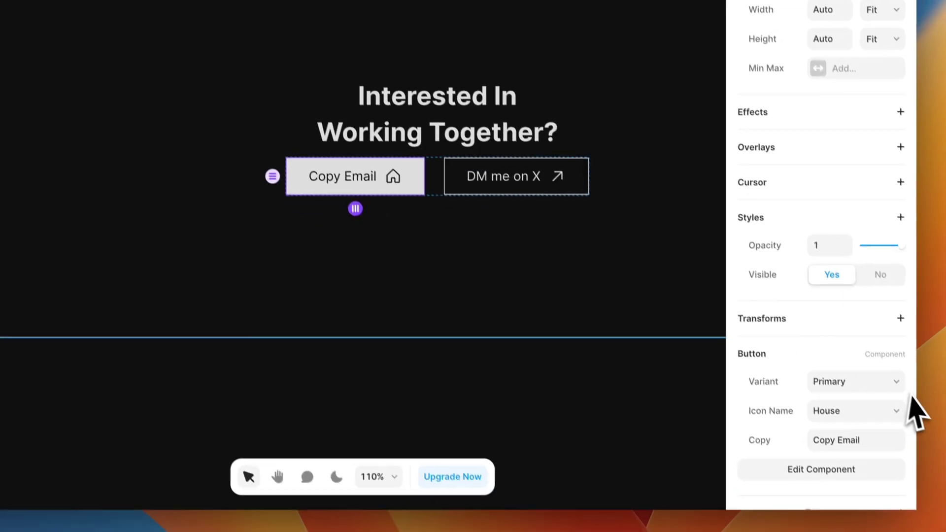
left_click(872, 458)
type("copy")
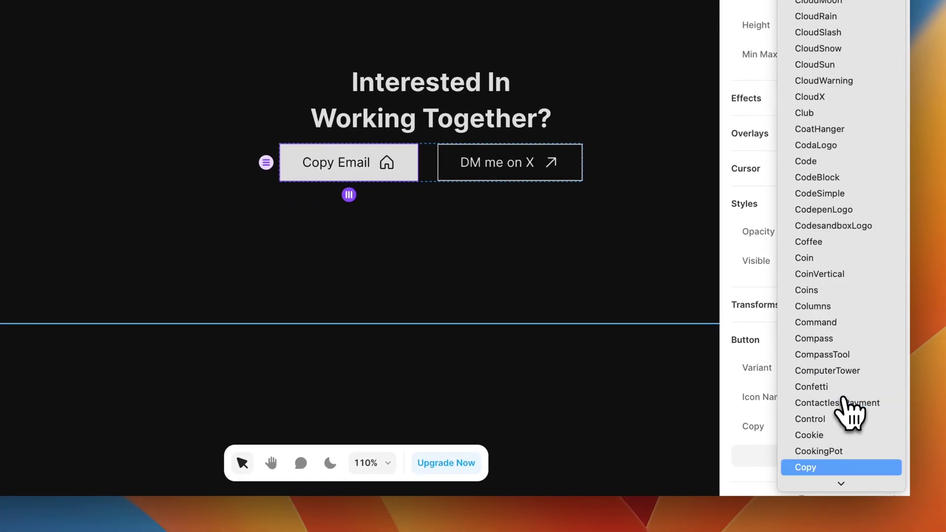
key("Return")
scroll(358, 151, "down", 3)
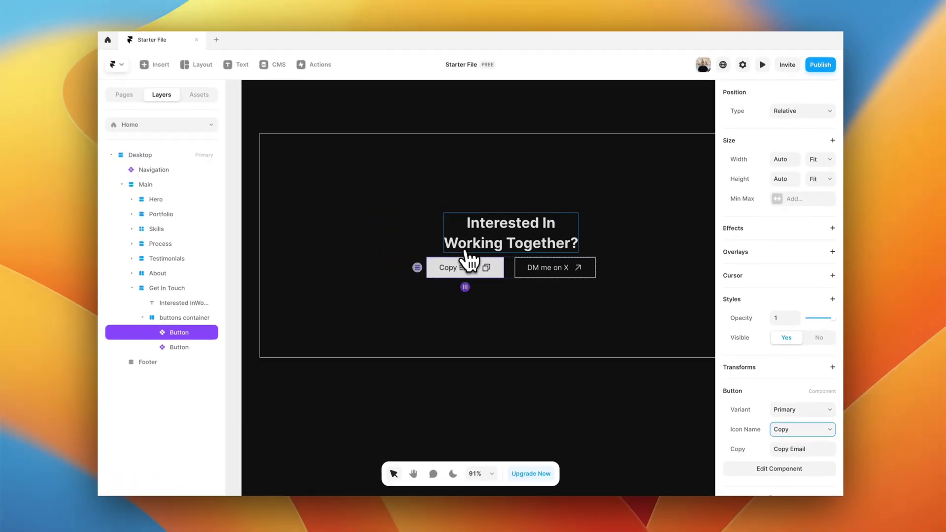
Increase the Get In Touch section's gap between the "Interested In Working Together?" heading and the buttons container.
scroll(358, 151, "up", 4)
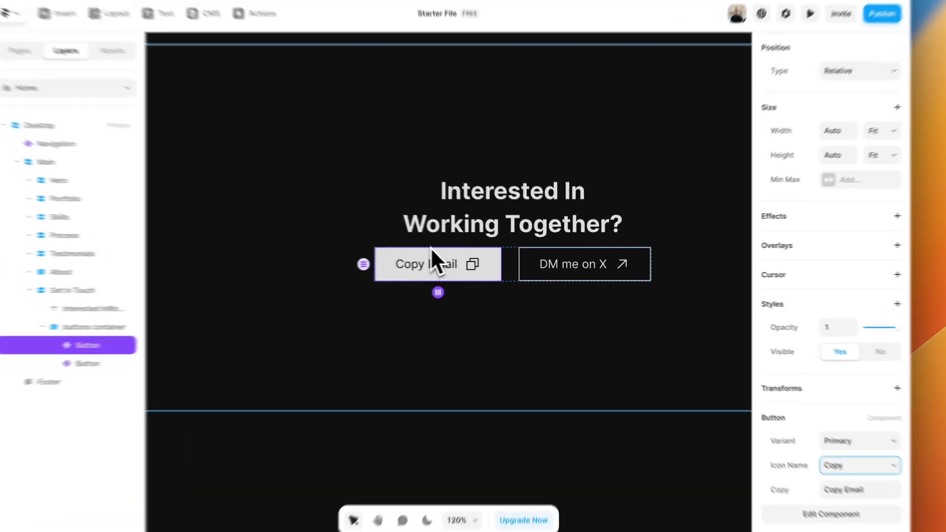
left_click(446, 267)
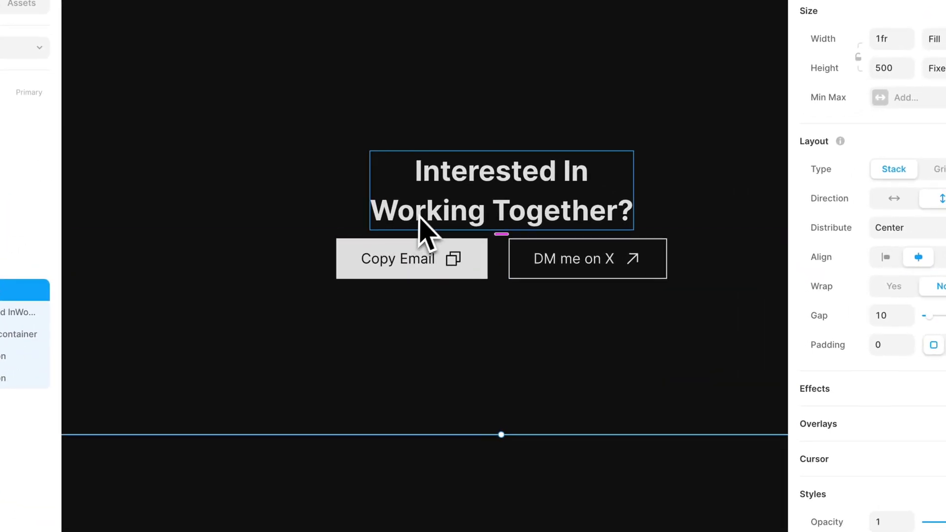
scroll(867, 409, "down", 1)
left_click(873, 299)
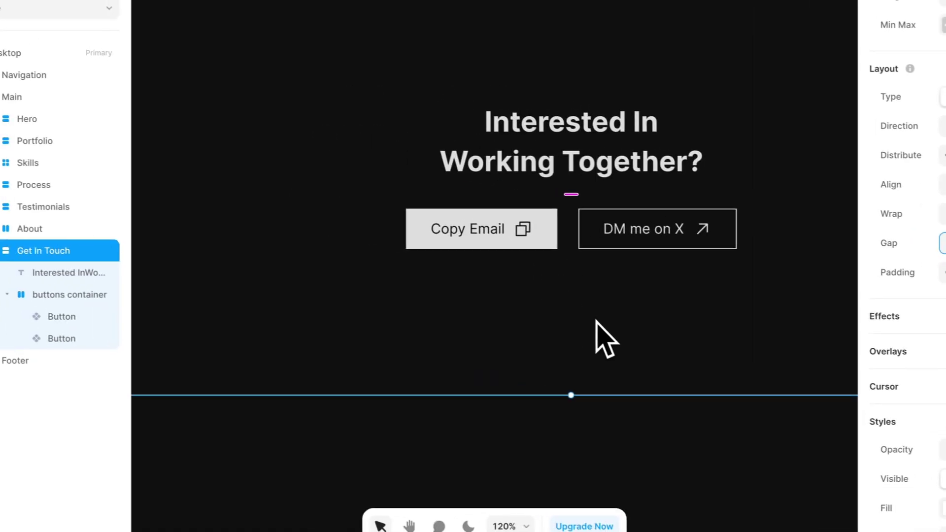
scroll(458, 321, "down", 4)
left_click(173, 274)
scroll(164, 275, "up", 1)
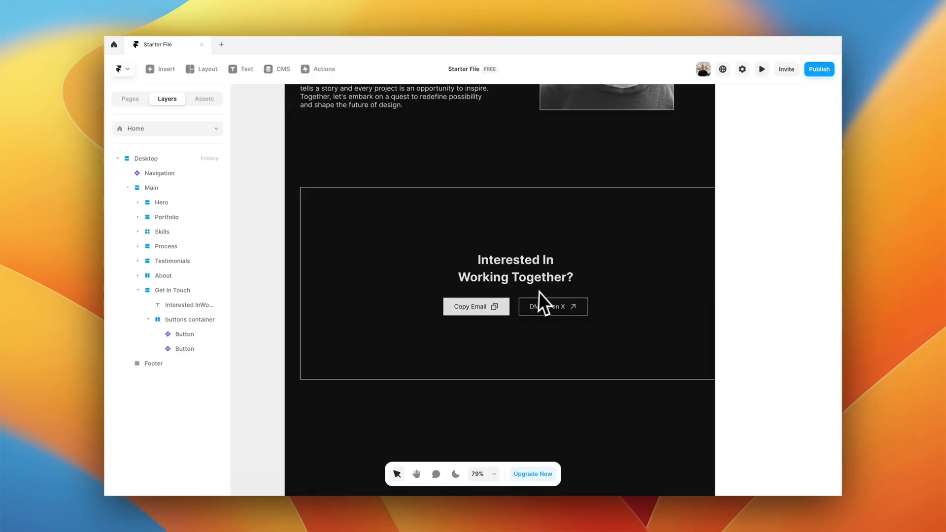
scroll(542, 291, "down", 3)
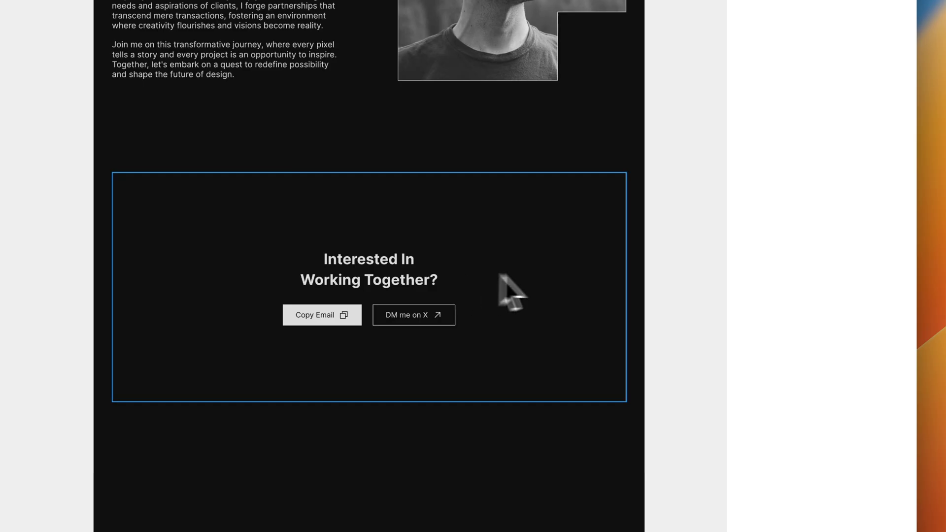
Set the Get In Touch section's height to 450.
left_click(512, 293)
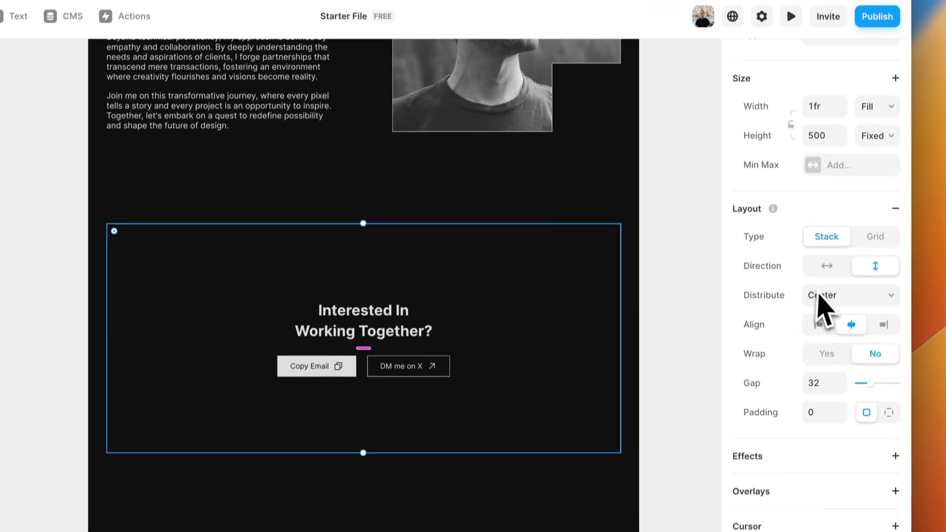
left_click(809, 148)
type("450")
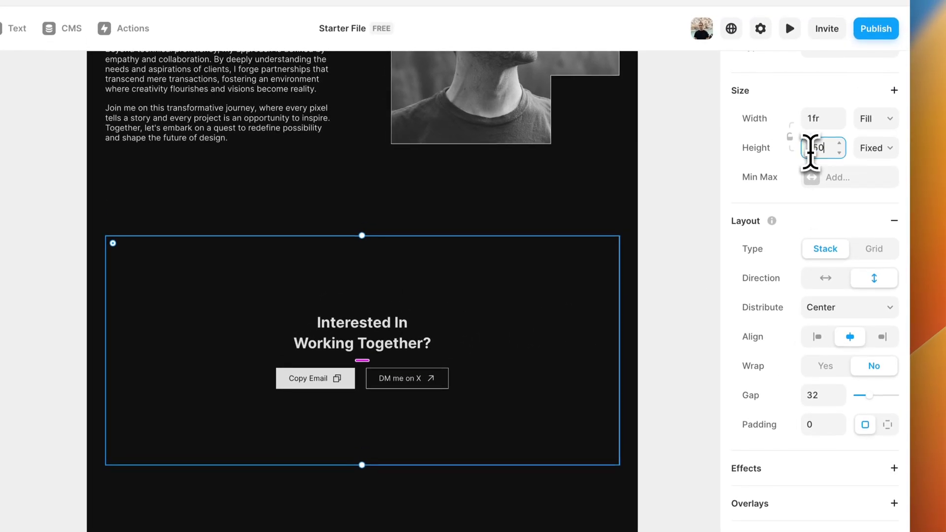
key("Return")
left_click(662, 298)
scroll(556, 323, "up", 1)
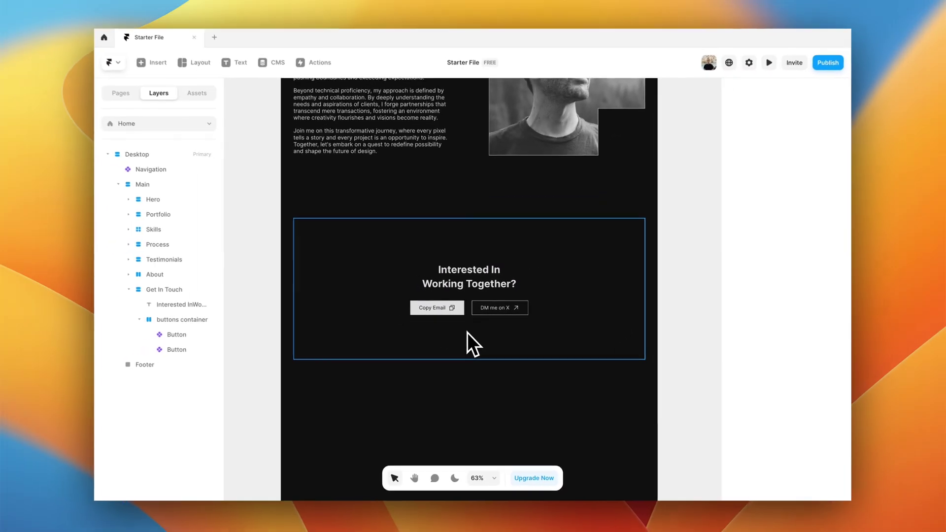
Set the Main stack's bottom padding to 150 to tighten the space above the footer.
scroll(453, 299, "down", 2)
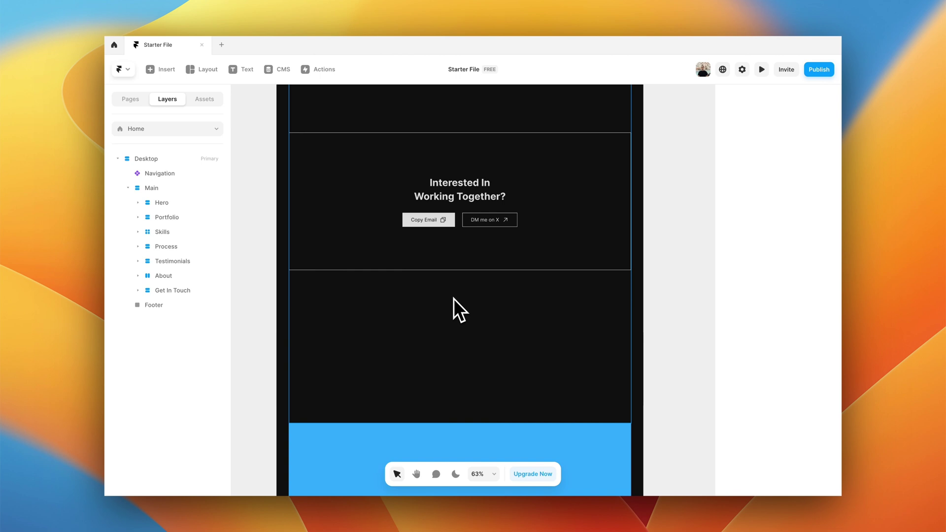
scroll(453, 298, "down", 1)
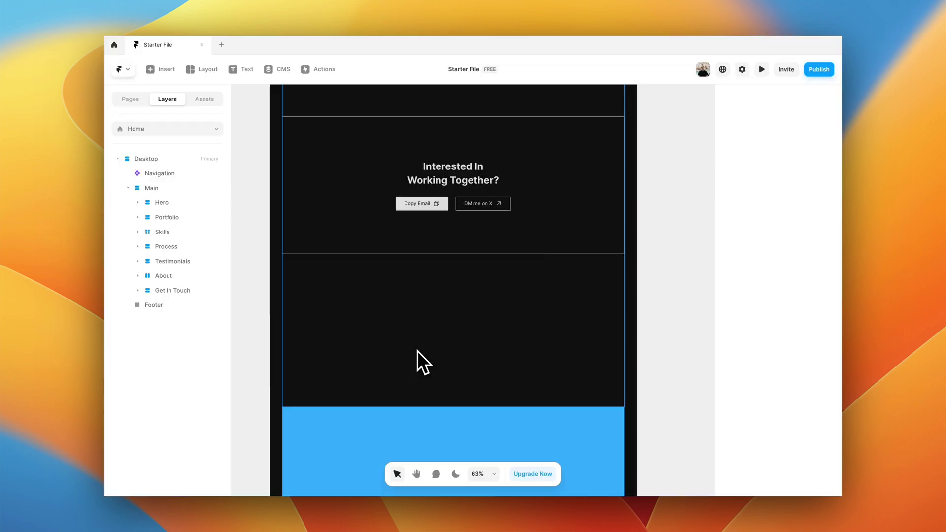
left_click(416, 350)
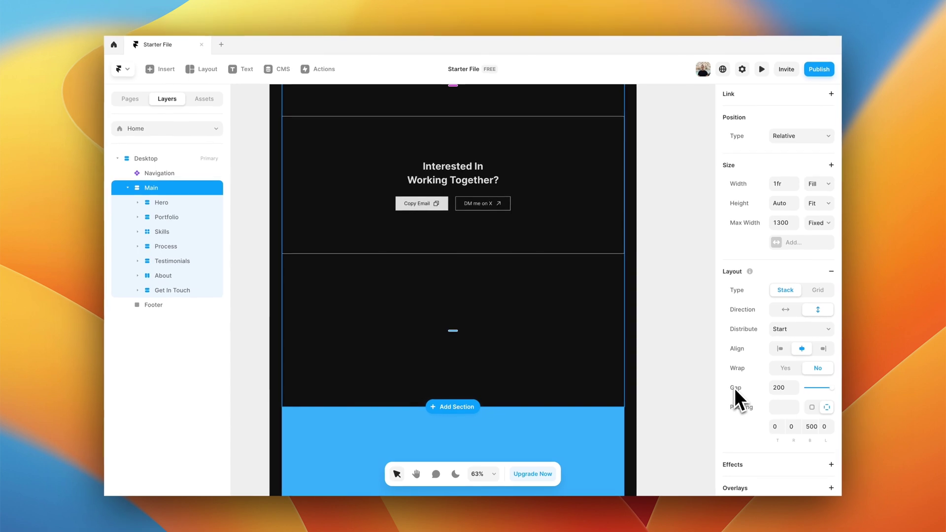
left_click(813, 427)
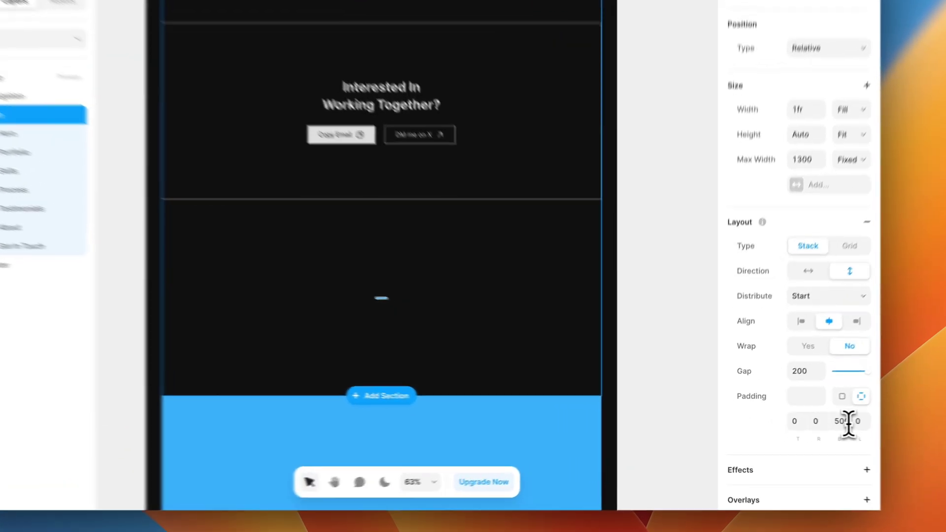
type("15")
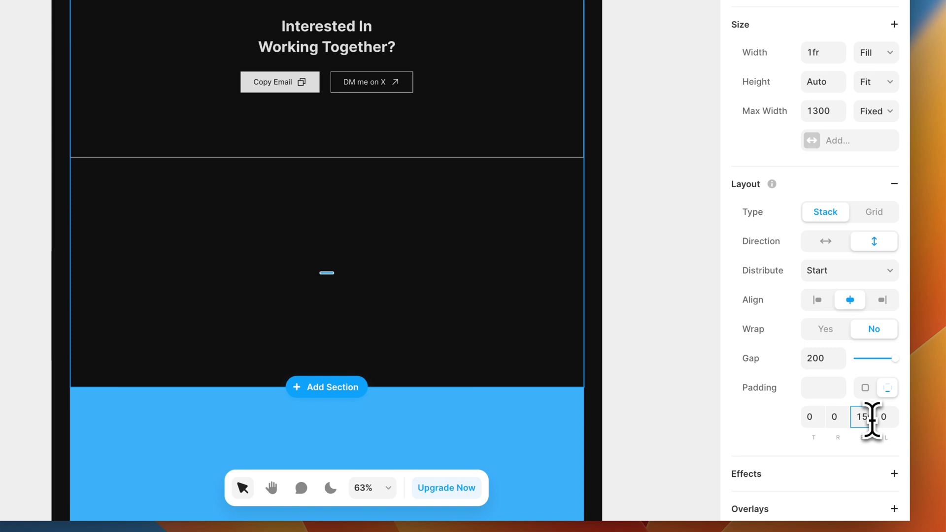
key("Return")
left_click(671, 254)
scroll(666, 249, "left", 2)
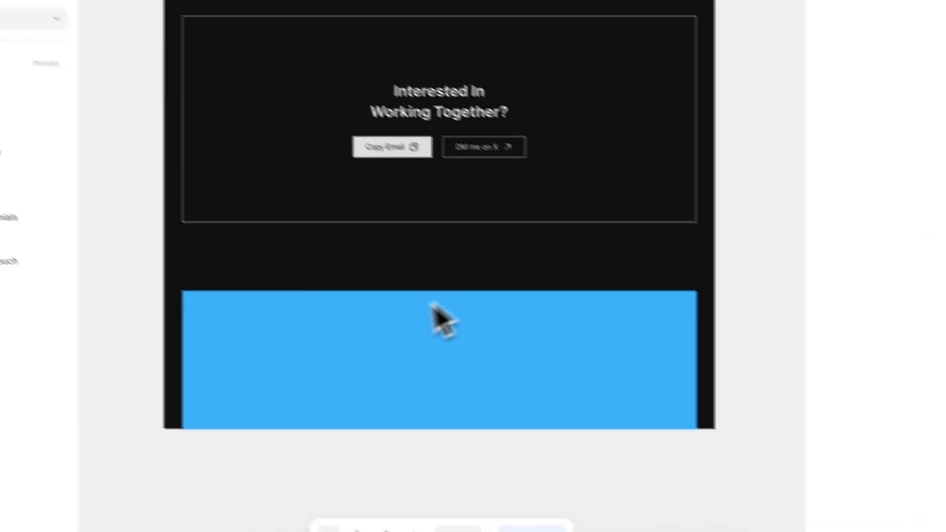
Turn the blue Footer frame into a component named Footer.
left_click(437, 301)
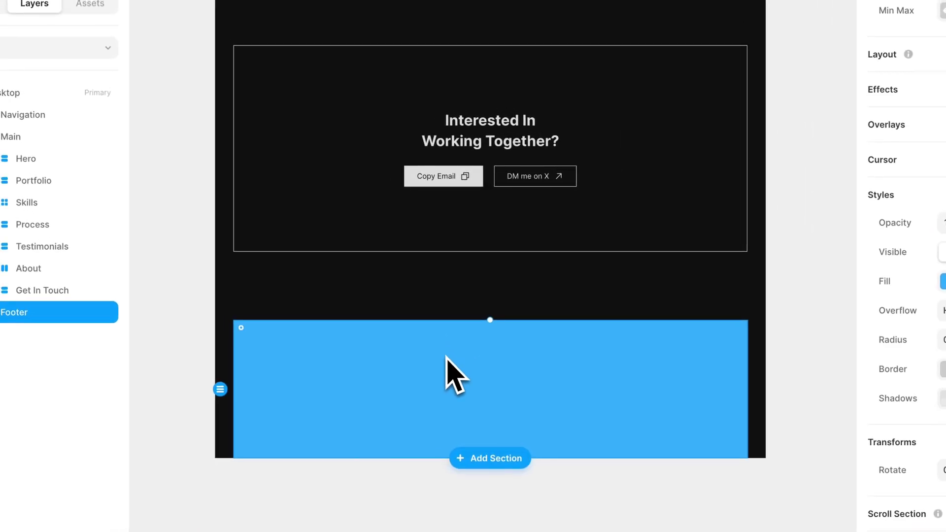
right_click(376, 410)
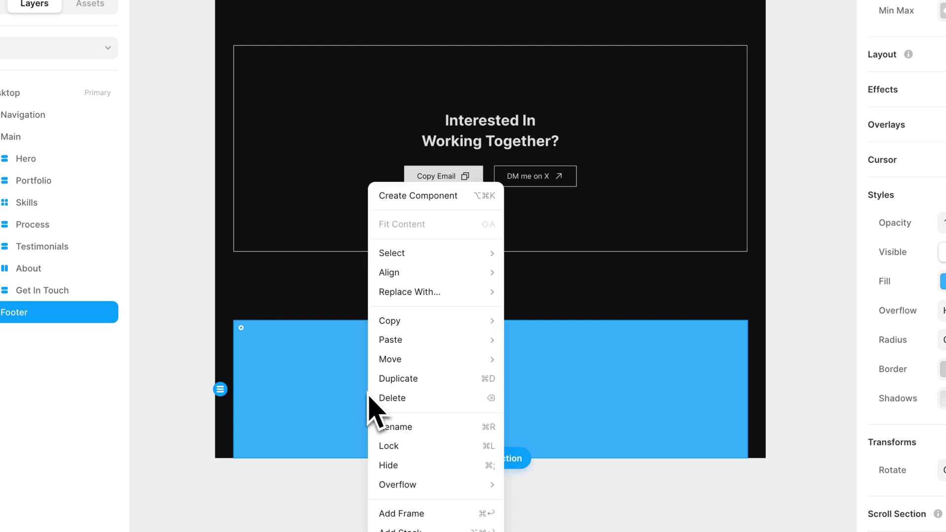
left_click(395, 195)
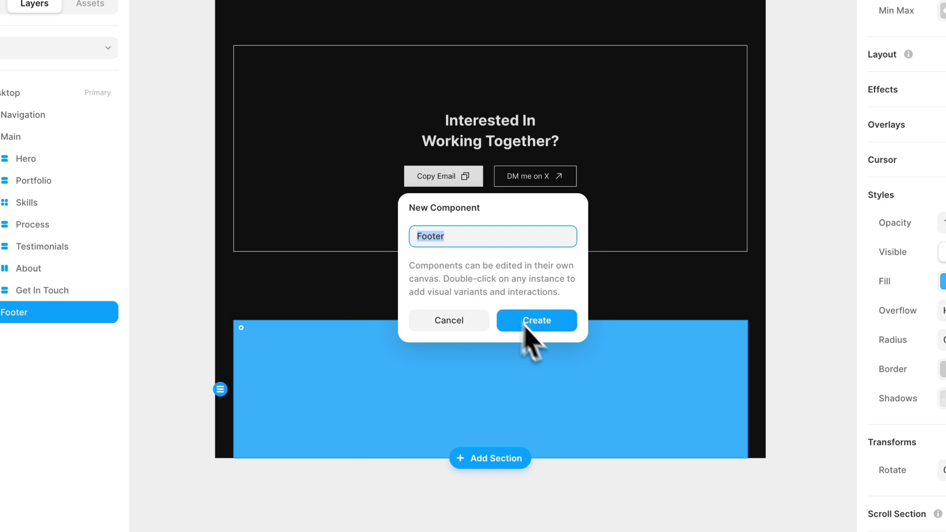
left_click(559, 335)
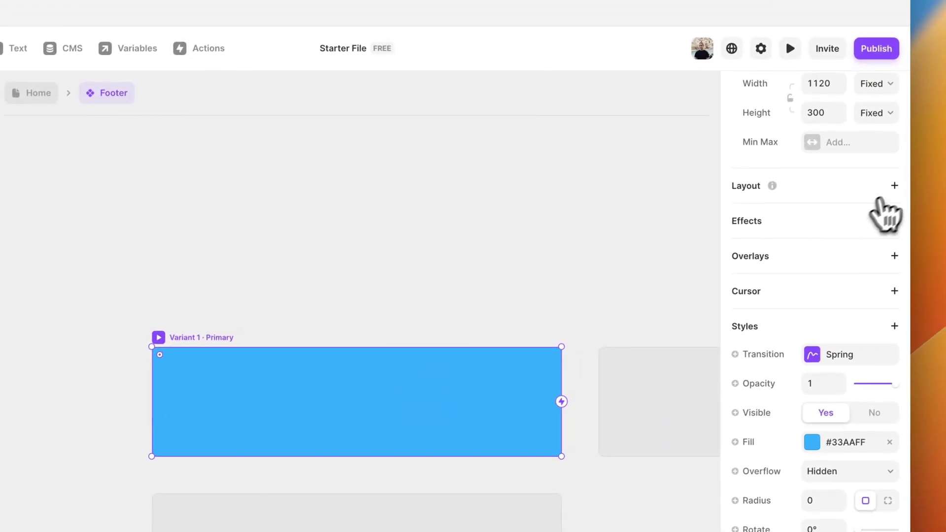
Give the Footer component's primary variant a vertical stack layout, edit its gap and switch its padding to individual sides.
left_click(893, 186)
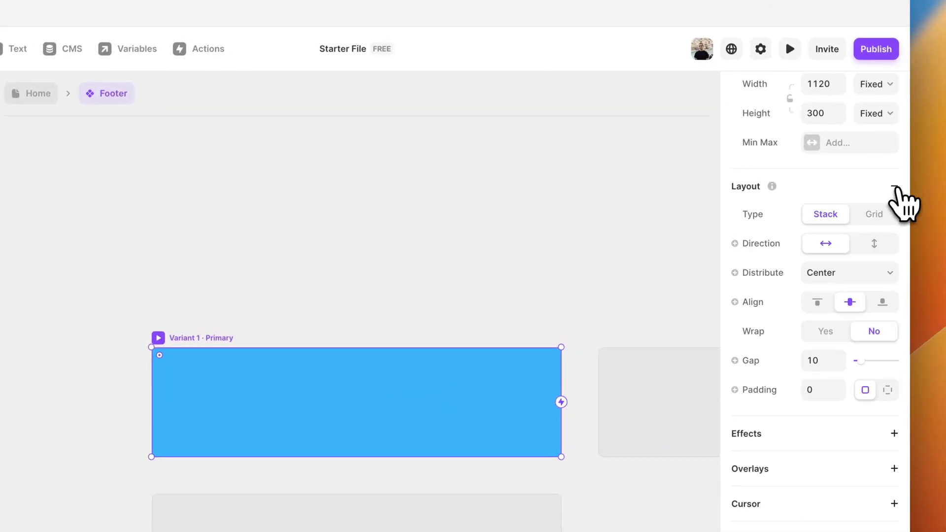
left_click(872, 243)
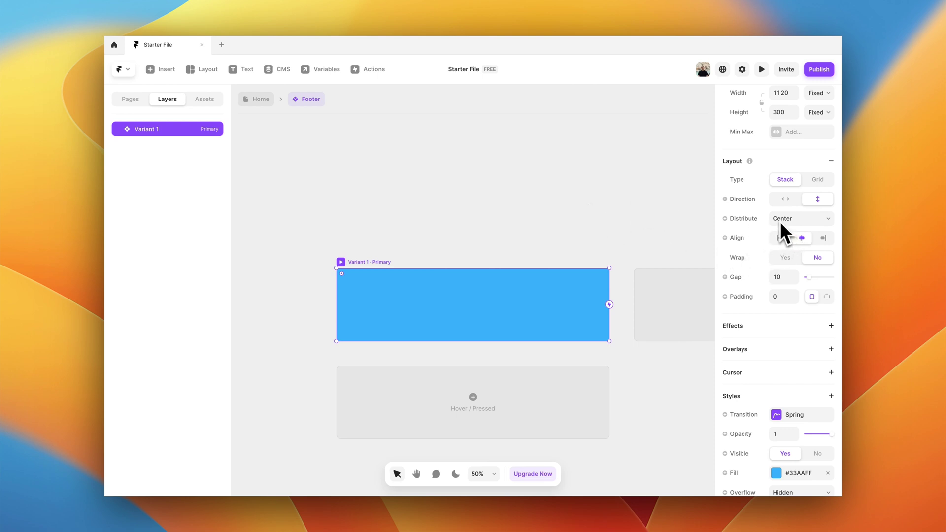
left_click(777, 277)
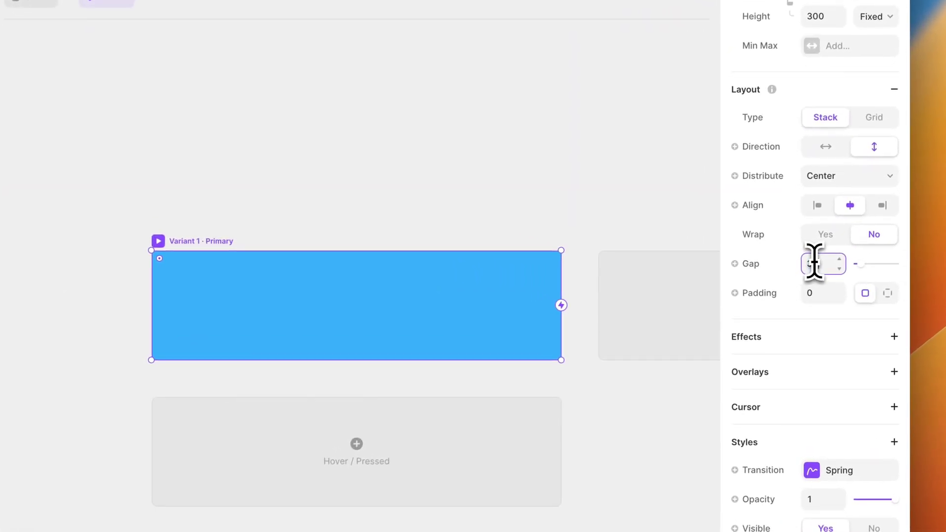
left_click(886, 293)
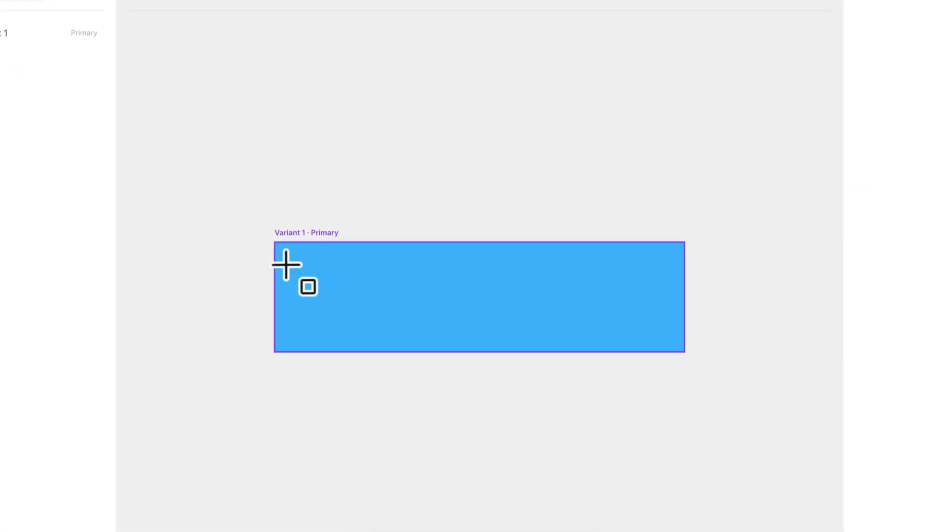
Draw a frame about 1106 by 64 across the middle of the Footer's primary variant and set its width to Fill.
left_click_drag(647, 284, 684, 286)
left_click(385, 172)
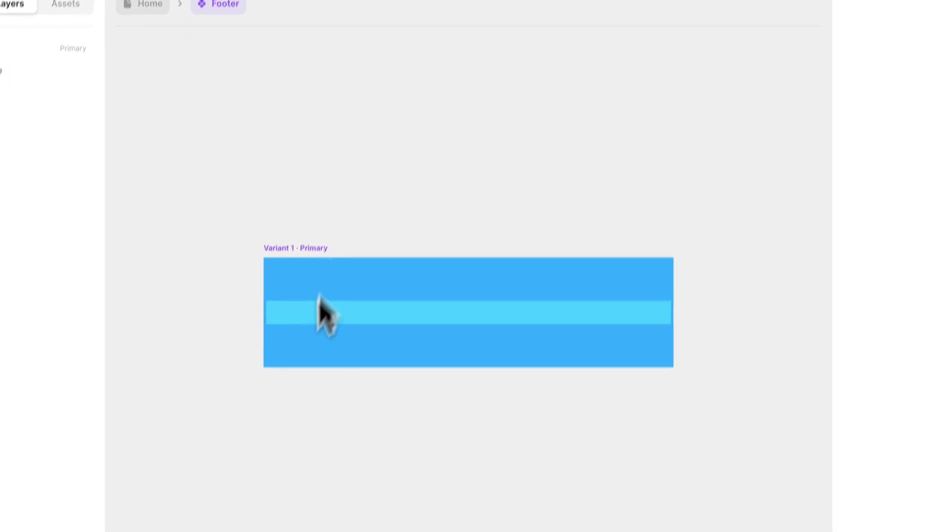
left_click(325, 316)
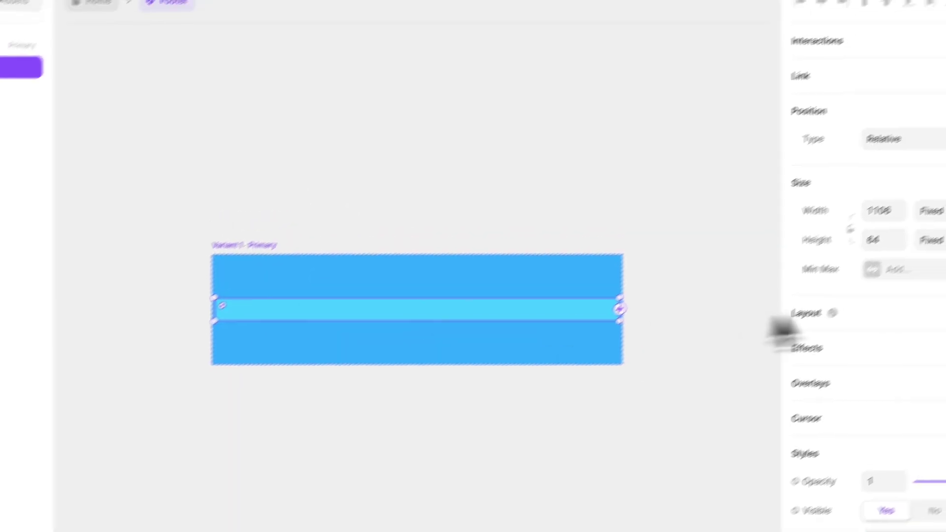
left_click(943, 241)
left_click(867, 281)
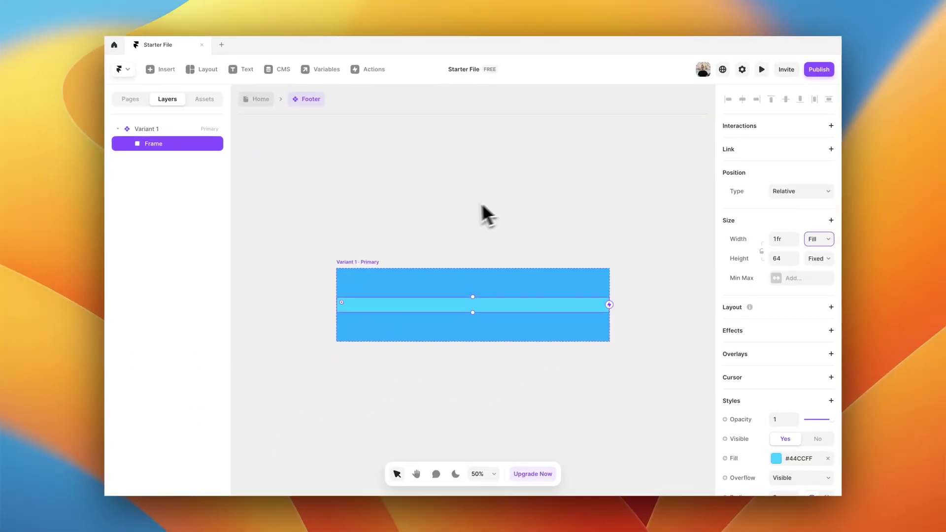
Place the project's Logo component near the left end of the light-blue frame in the footer.
left_click(210, 101)
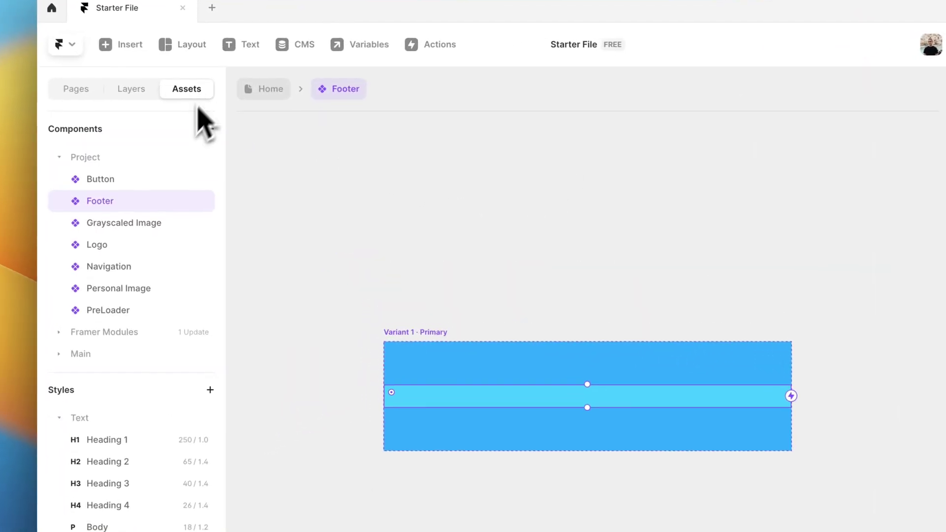
left_click_drag(118, 263, 410, 405)
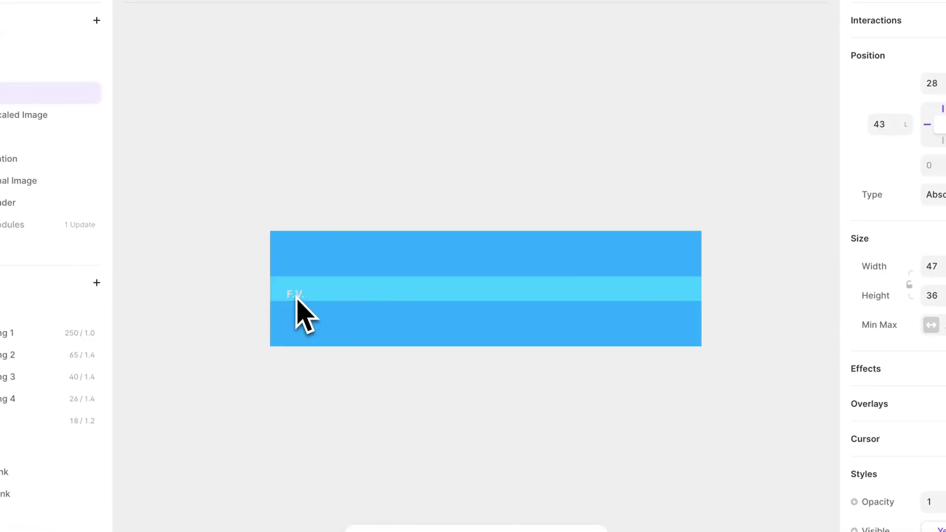
scroll(301, 315, "up", 3)
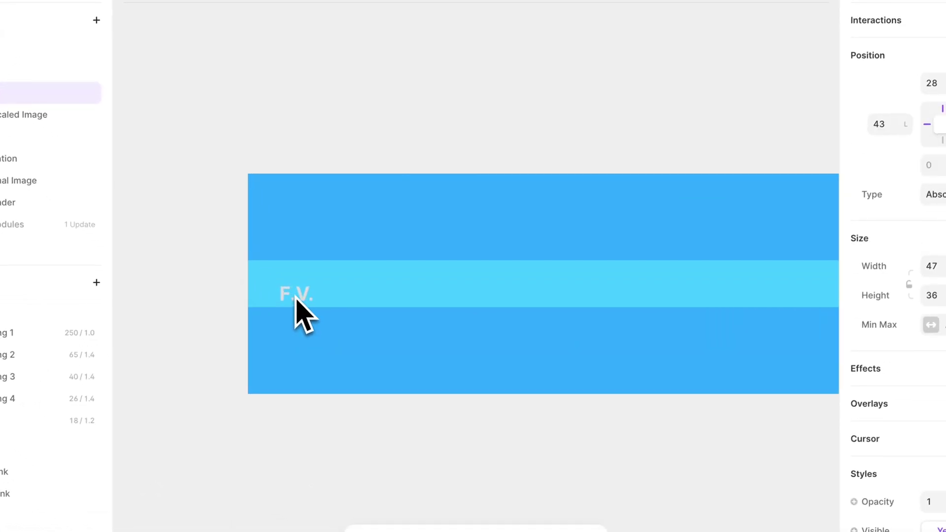
Add a horizontal stack layout to the frame holding the logo, distributed with Space Between.
left_click(374, 294)
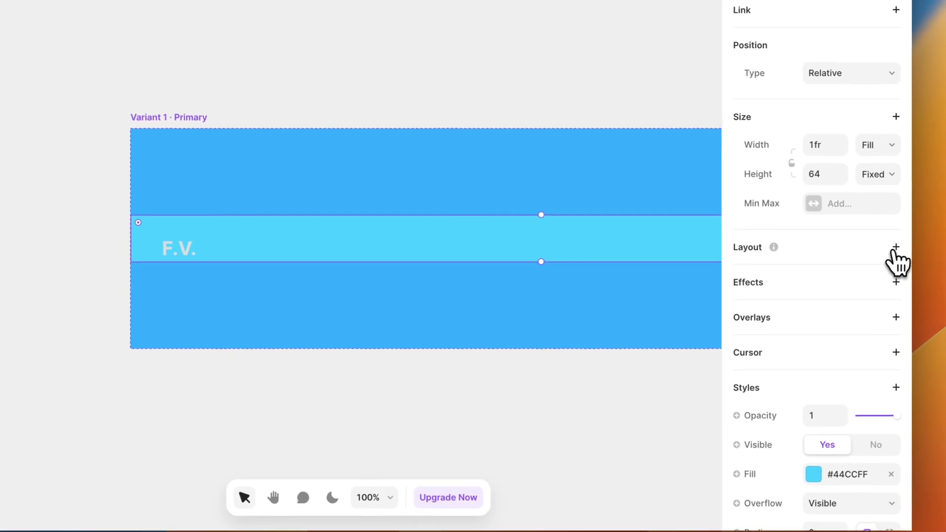
left_click(895, 248)
left_click(844, 333)
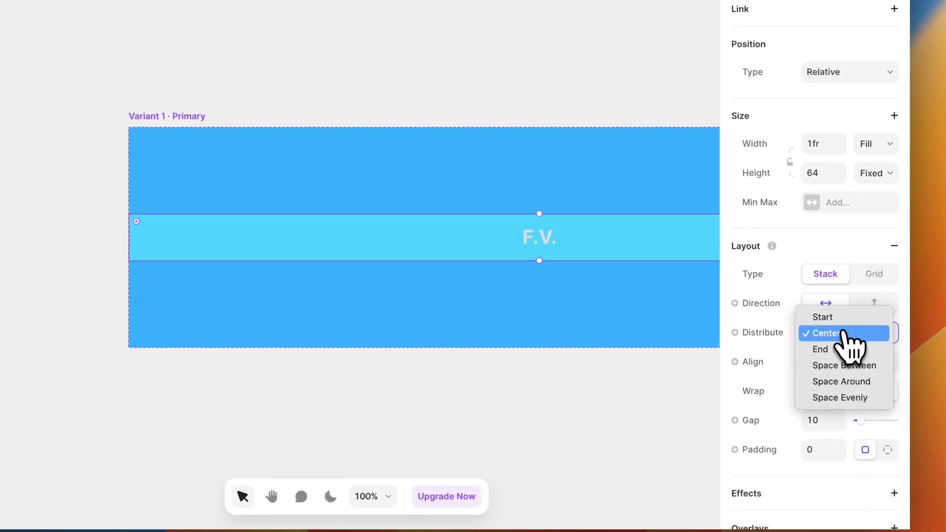
left_click(844, 367)
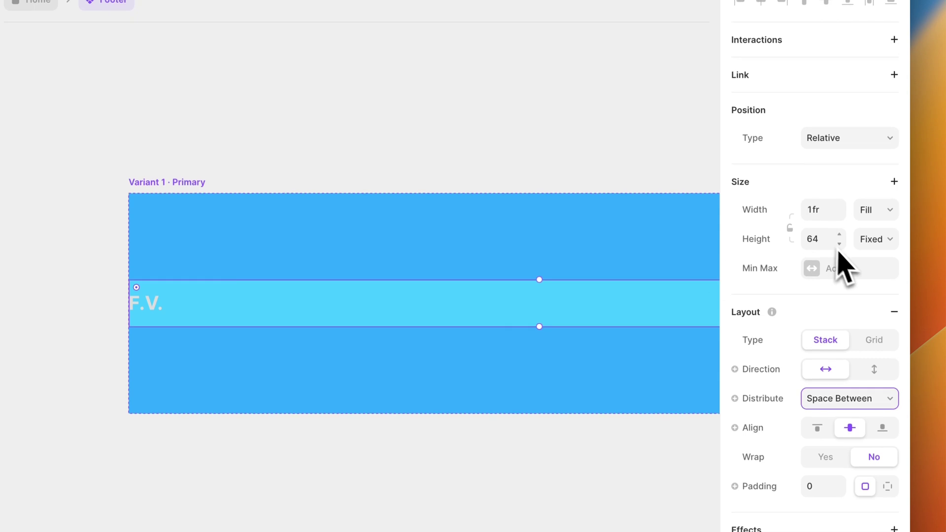
Set the logo stack's height to Fit Content and rename the stack as Top.
left_click(875, 238)
key("Escape")
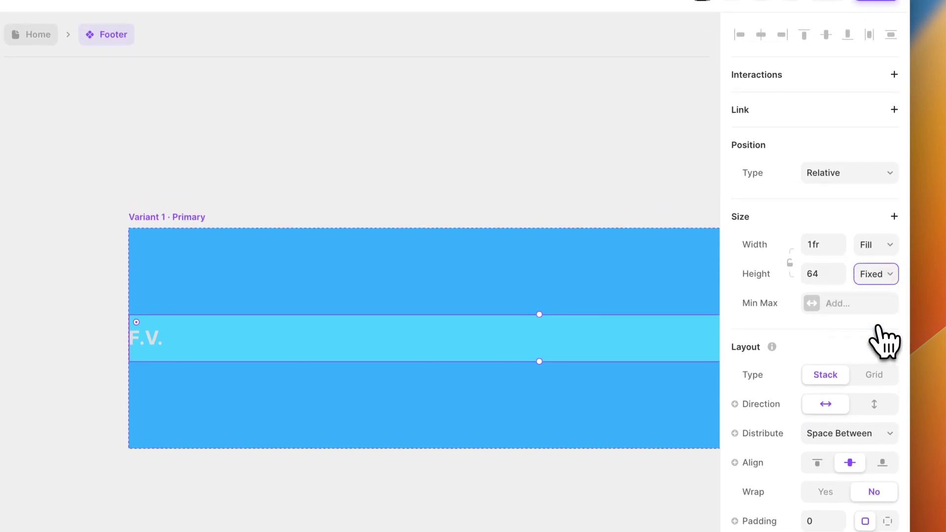
left_click(122, 139)
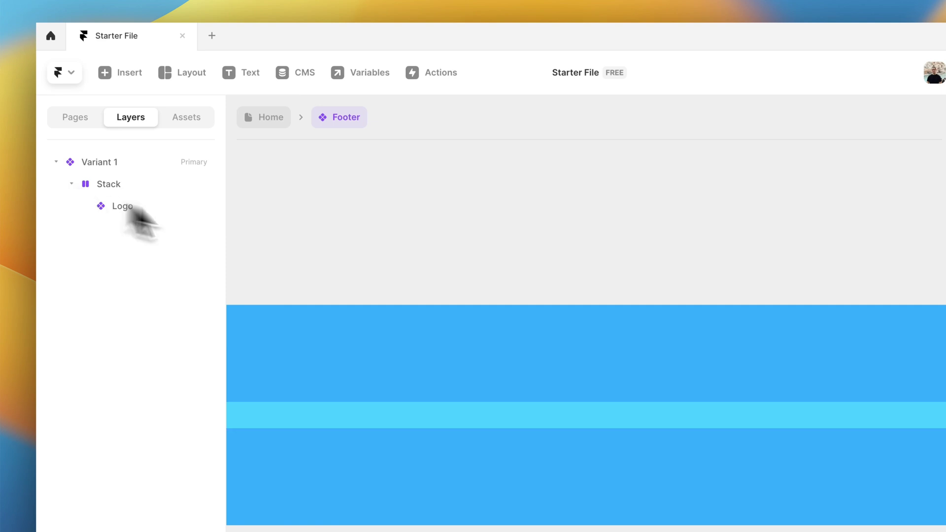
left_click(129, 192)
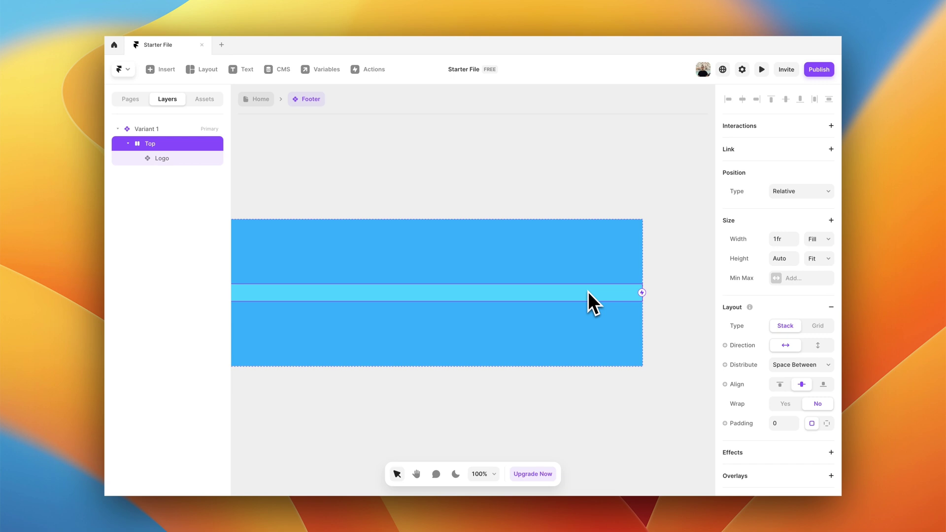
Draw a frame about 225 by 29 at the right end of the Top stack for the footer's icons.
key("f")
left_click_drag(532, 287, 612, 294)
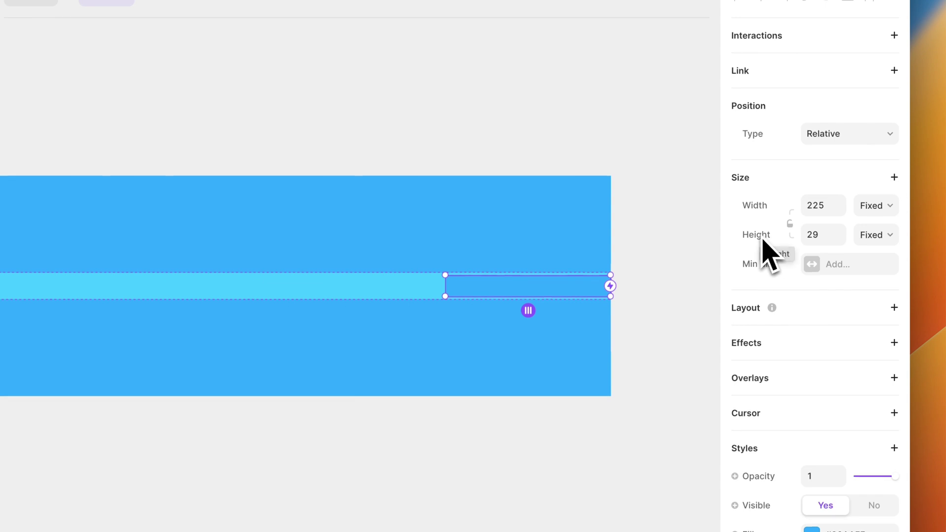
left_click(874, 235)
left_click(729, 231)
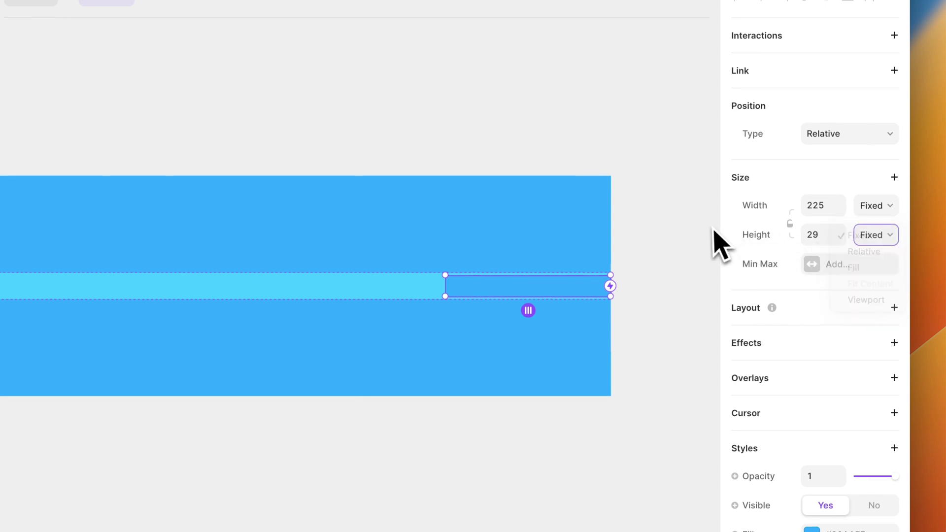
Insert a Phosphor icon into the new frame at the right end of the Top stack.
scroll(514, 334, "up", 5)
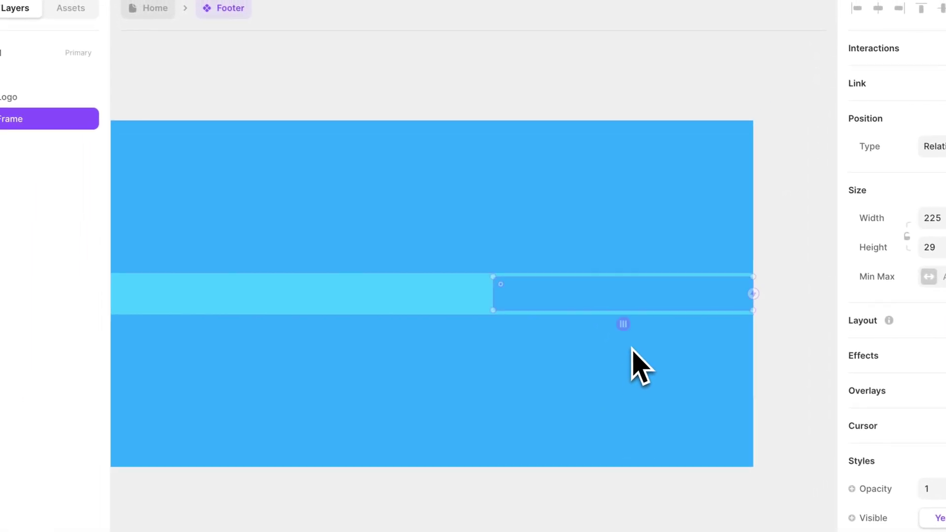
scroll(632, 349, "up", 2)
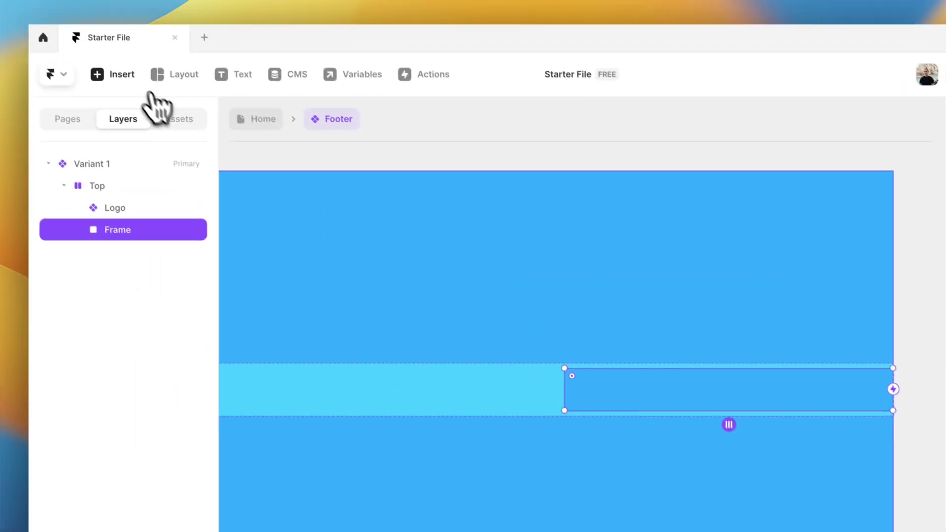
left_click(126, 83)
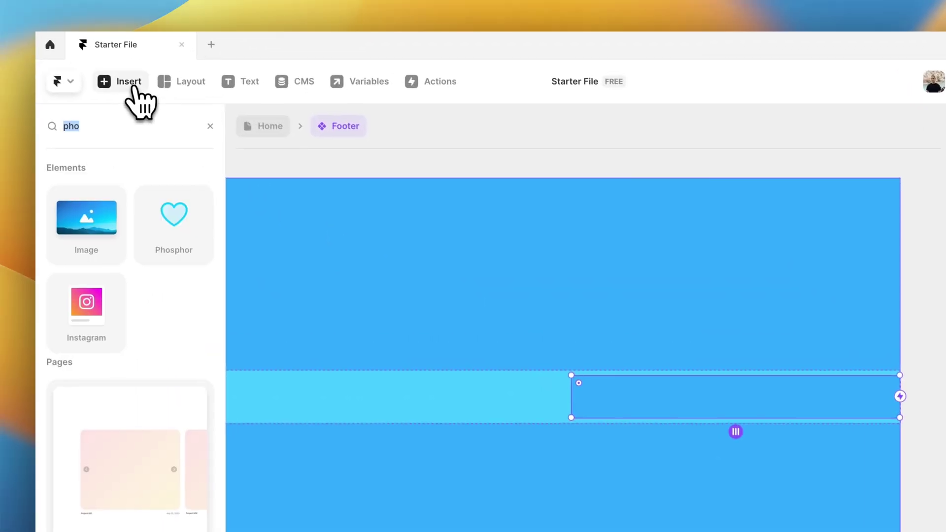
left_click_drag(169, 237, 647, 414)
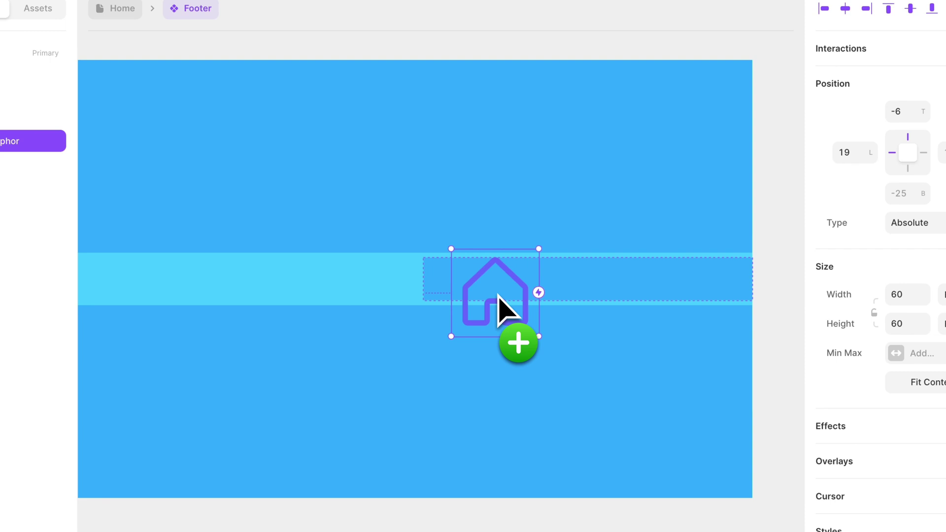
Place the Phosphor icon in the frame at the footer's right end and set its size to 30 by 30.
left_click_drag(497, 296, 498, 295)
left_click(904, 296)
type("30")
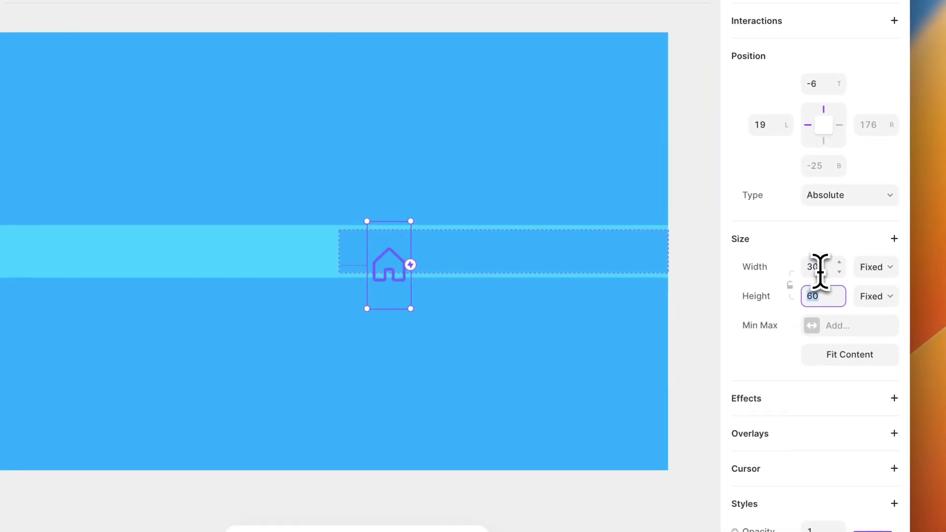
type("30")
key("Return")
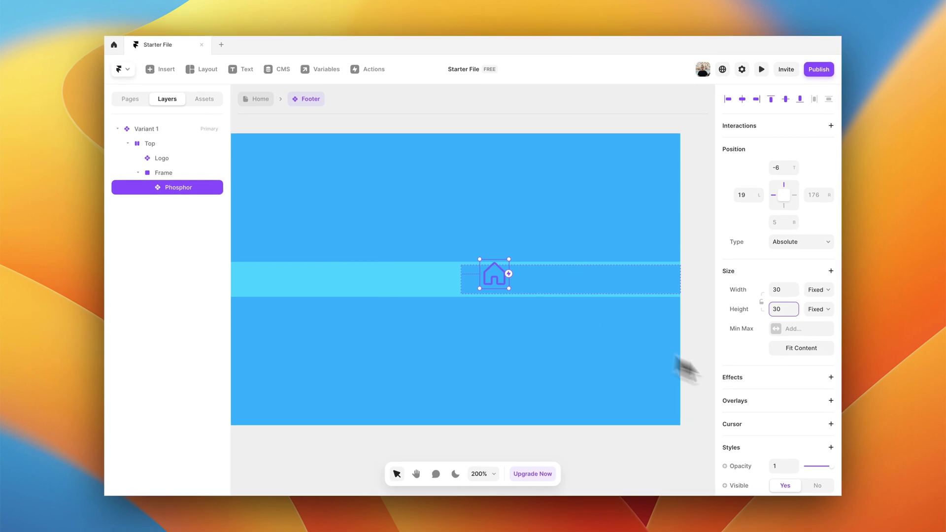
Apply the White colour style to the Phosphor house icon.
scroll(825, 415, "down", 5)
left_click(800, 422)
left_click(618, 486)
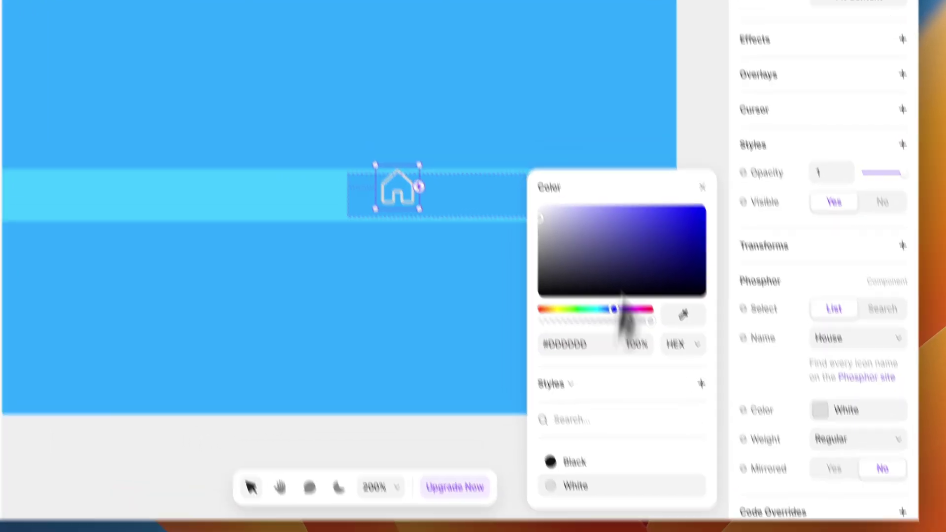
left_click(712, 91)
Rename the frame that holds the Phosphor icon as Icons container.
left_click(495, 212)
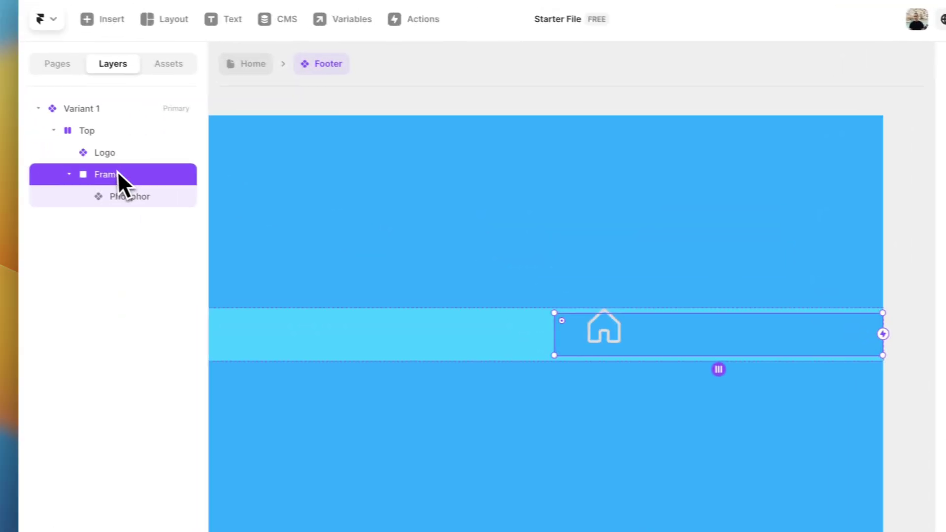
double_click(2, 158)
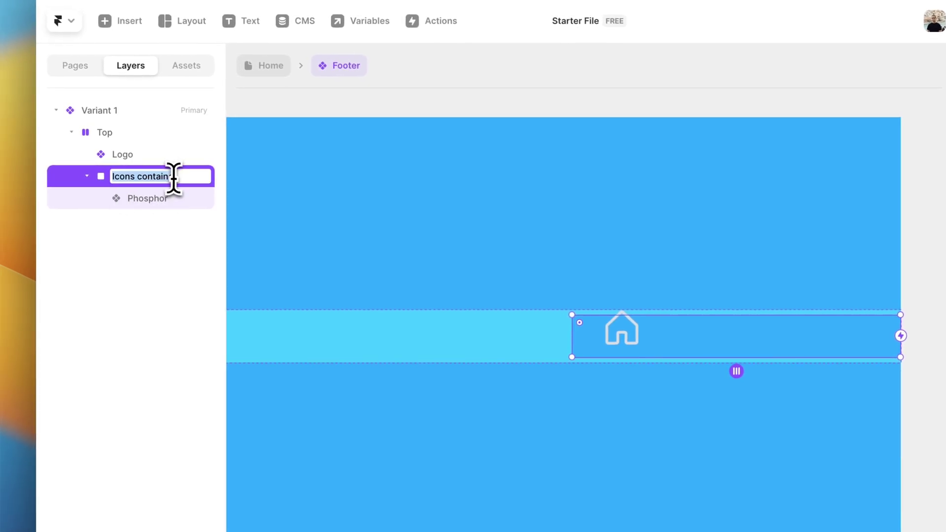
left_click(560, 452)
Add a horizontal stack layout to the Icons container and set its width and height to Fit Content.
left_click(690, 325)
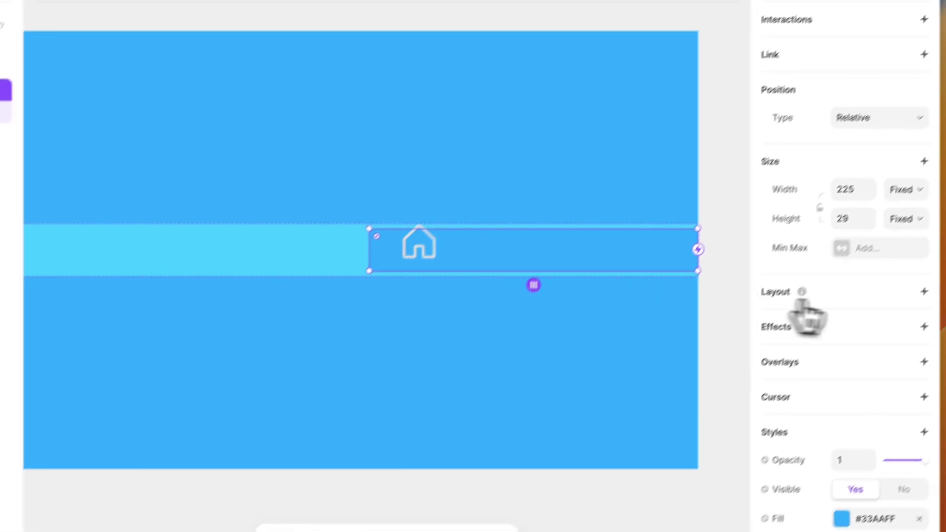
left_click(923, 291)
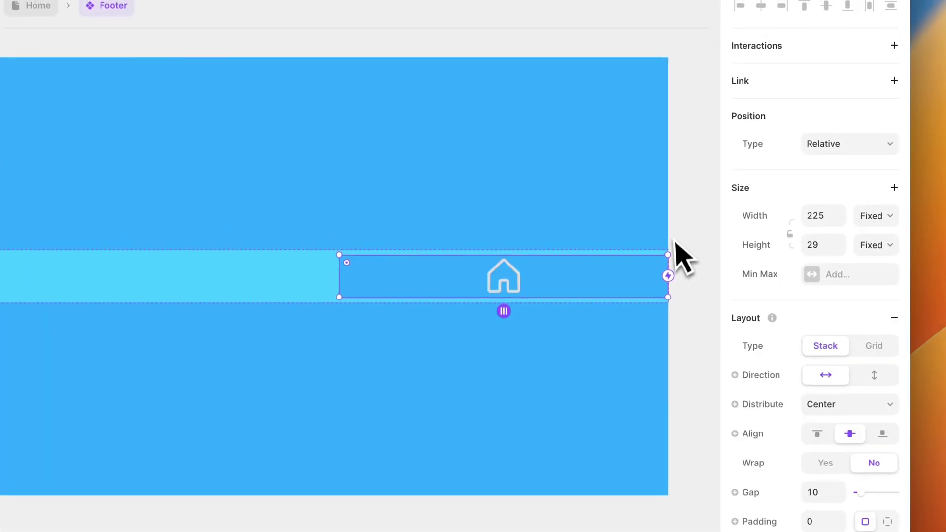
left_click(872, 217)
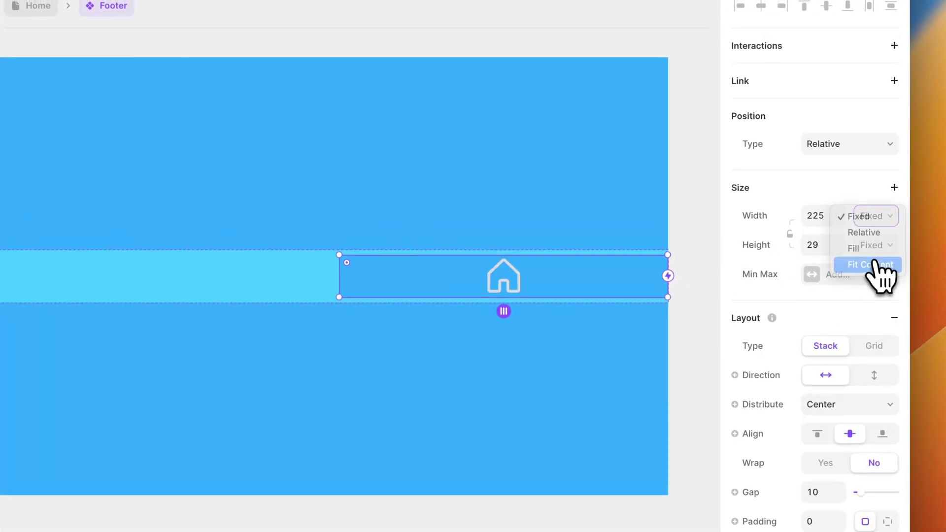
left_click(872, 264)
left_click(881, 245)
left_click(870, 294)
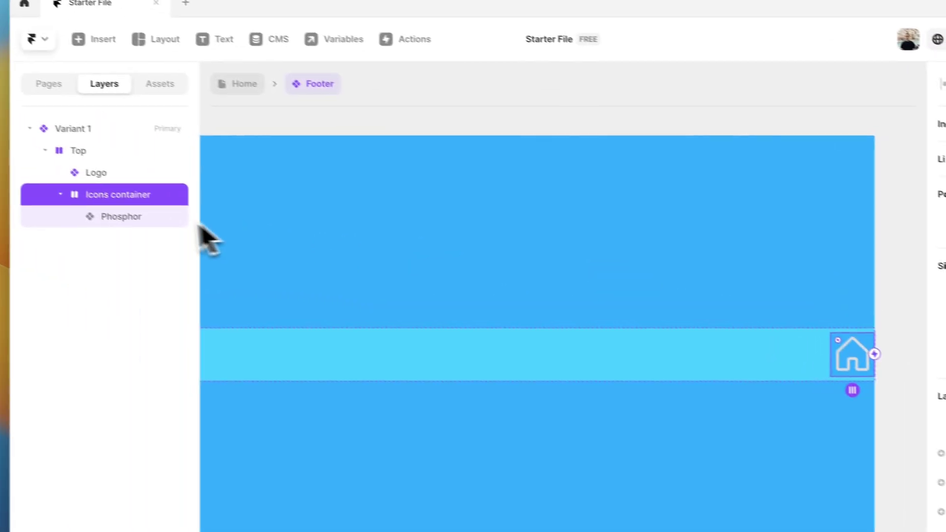
Duplicate the Phosphor icon three times inside the Icons container and set the container's gap to 8.
left_click(176, 226)
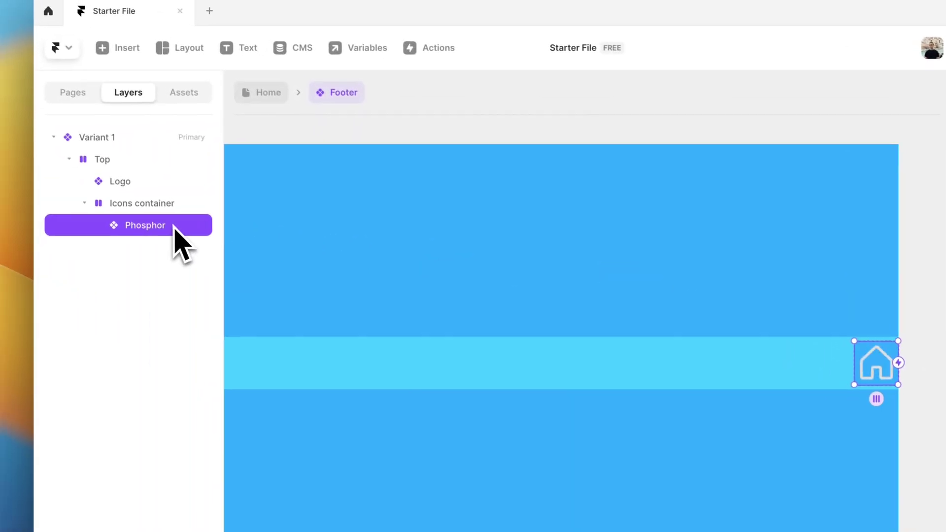
key("super+d")
key("super+d")
key("super+d")
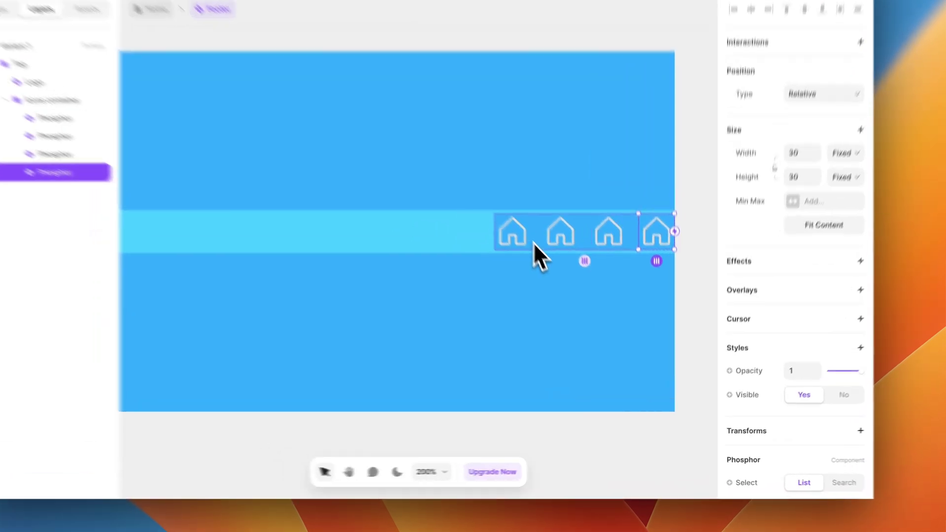
left_click(566, 293)
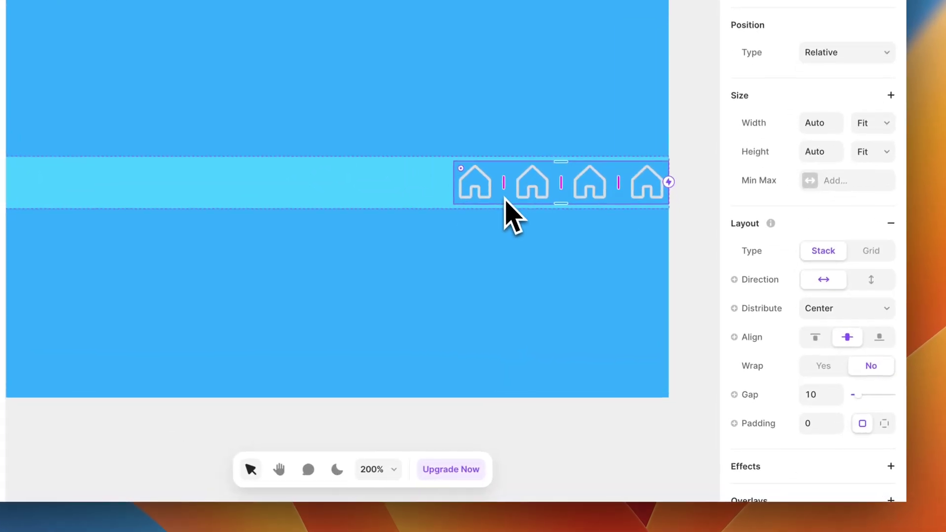
left_click(819, 397)
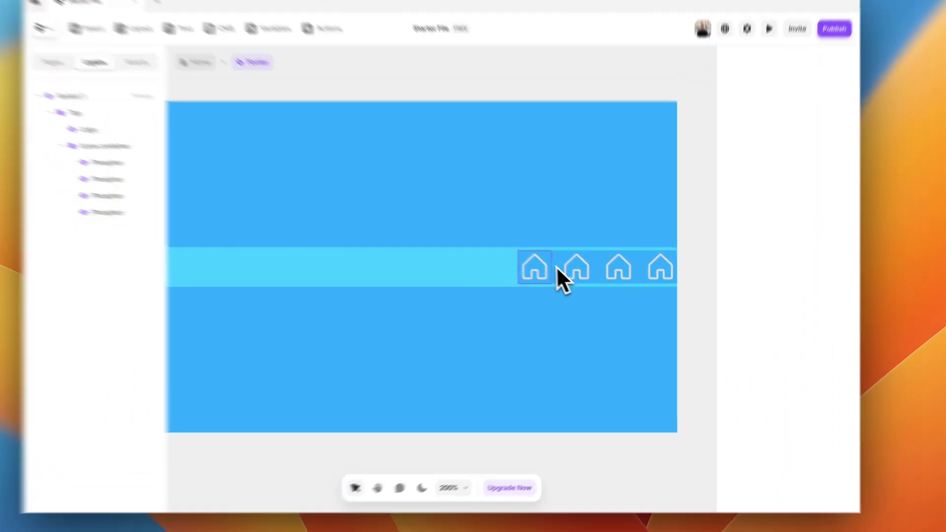
Change the first icon in the row from the house to TwitterLogo.
left_click(550, 280)
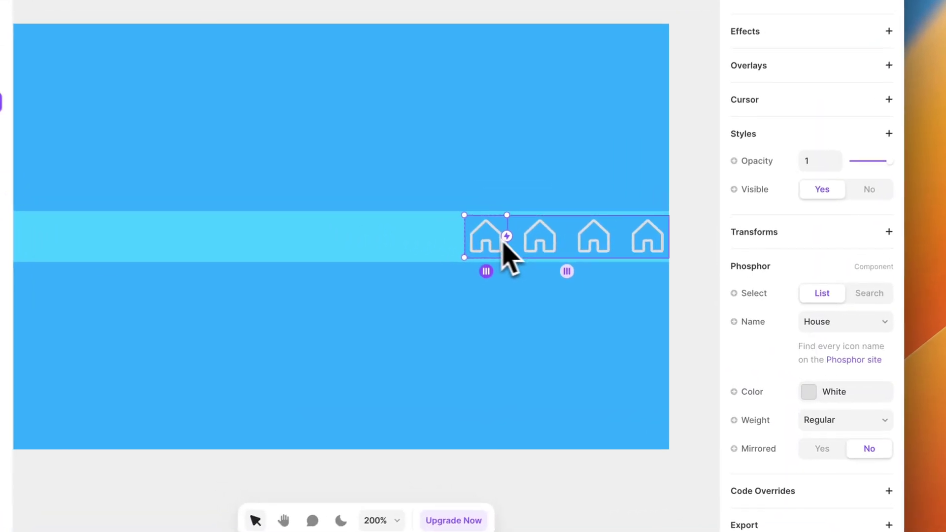
left_click(857, 313)
scroll(845, 329, "down", 15)
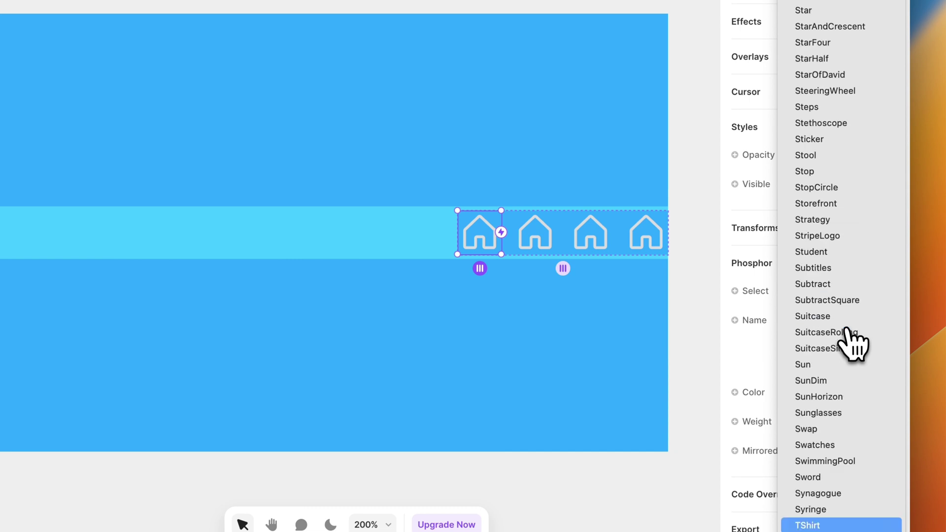
key("Escape")
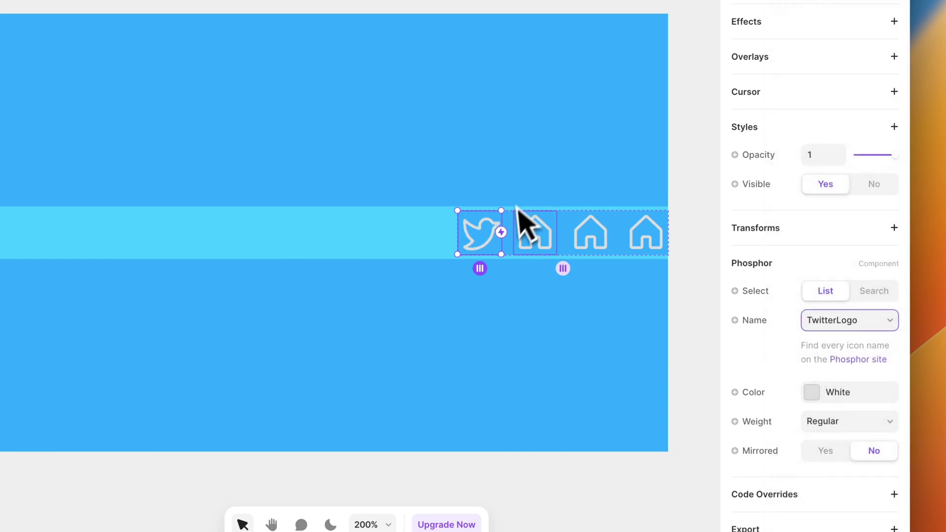
Change the second icon in the row to the Instagram logo.
left_click(530, 239)
scroll(794, 429, "down", 4)
left_click(836, 405)
scroll(843, 414, "down", 2)
key("Escape")
Change the third icon in the row to the Facebook logo.
left_click(610, 228)
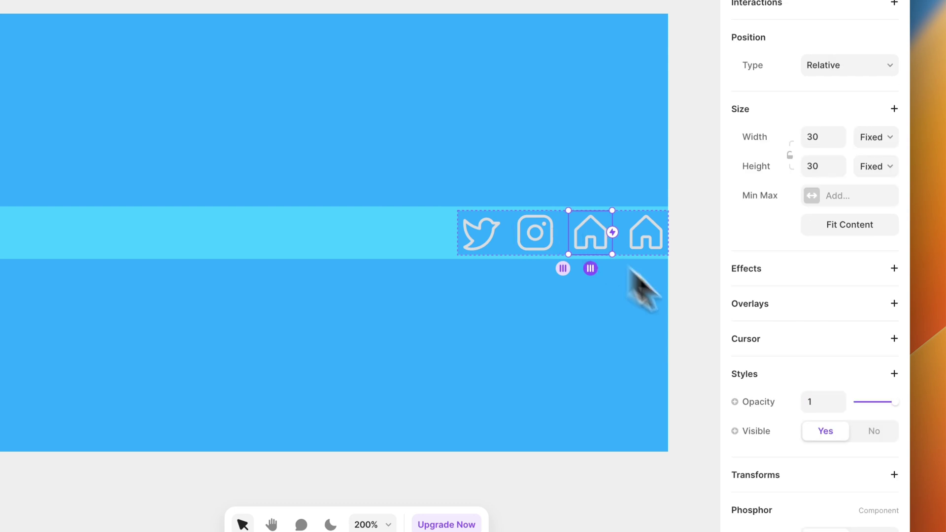
scroll(829, 480, "down", 3)
left_click(838, 443)
scroll(837, 455, "up", 10)
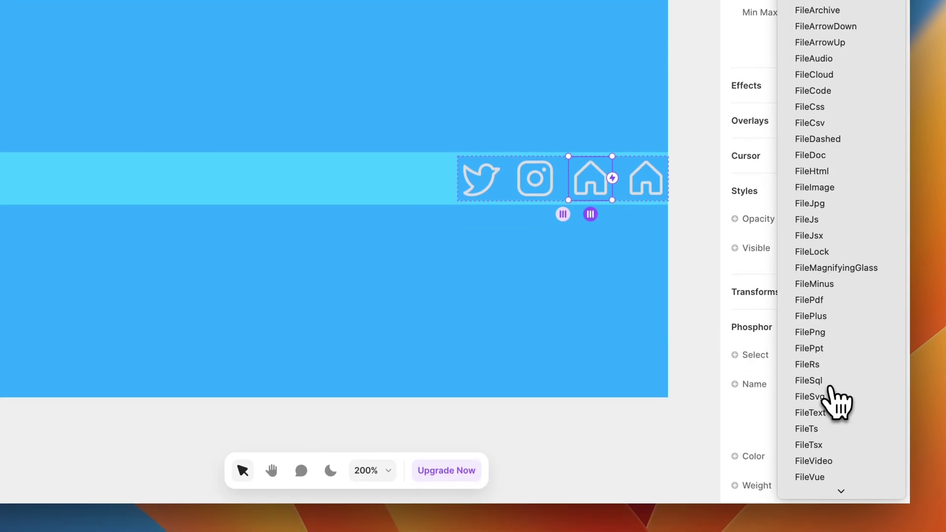
key("Escape")
Change the fourth icon in the row to LinkedinLogo.
left_click(646, 200)
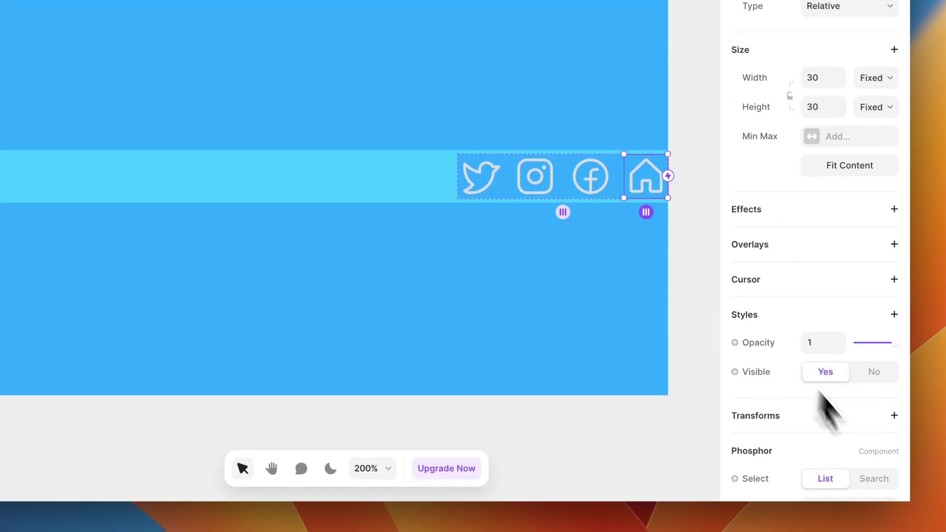
scroll(837, 414, "down", 3)
scroll(857, 449, "down", 2)
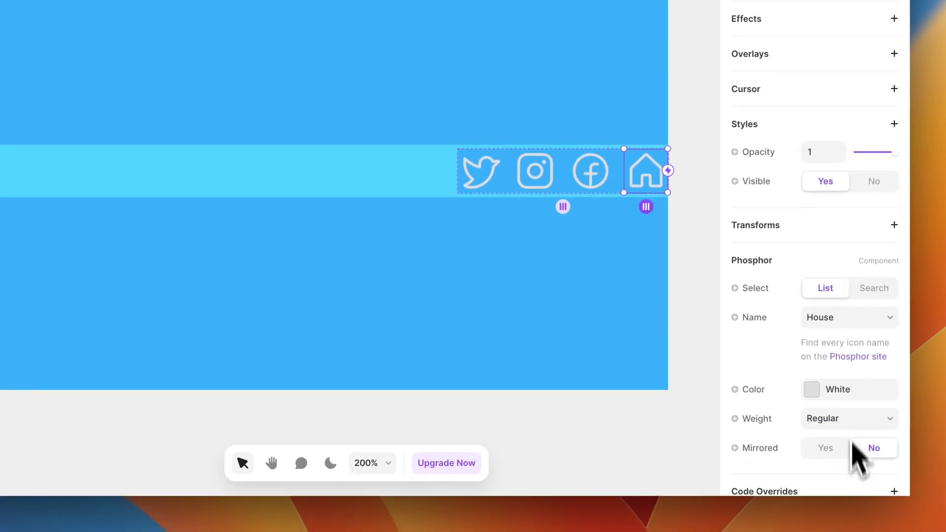
left_click(851, 322)
type("linkedin")
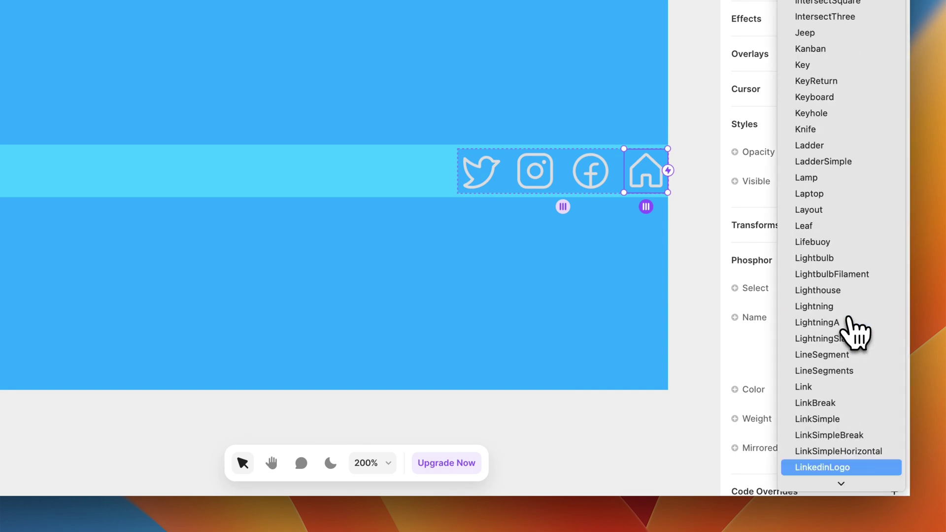
key("Return")
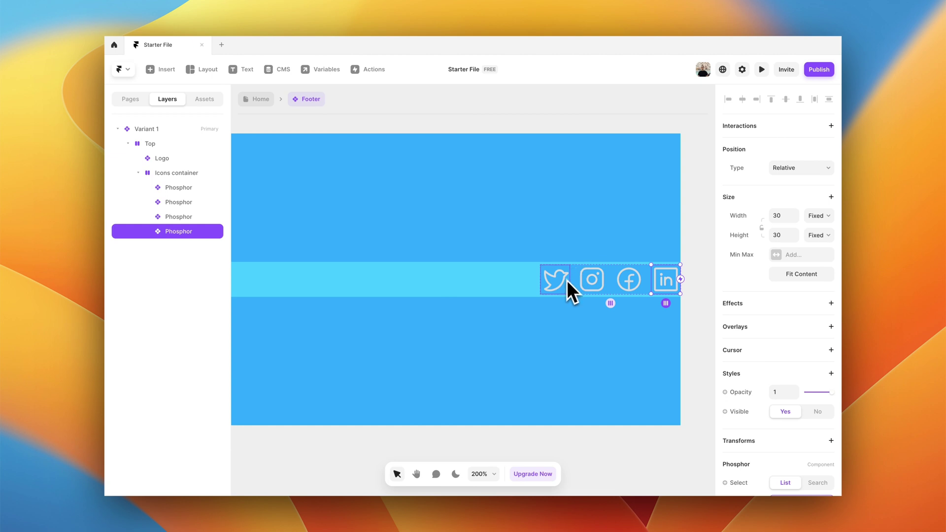
Remove the fill from the Icons container.
key("Escape")
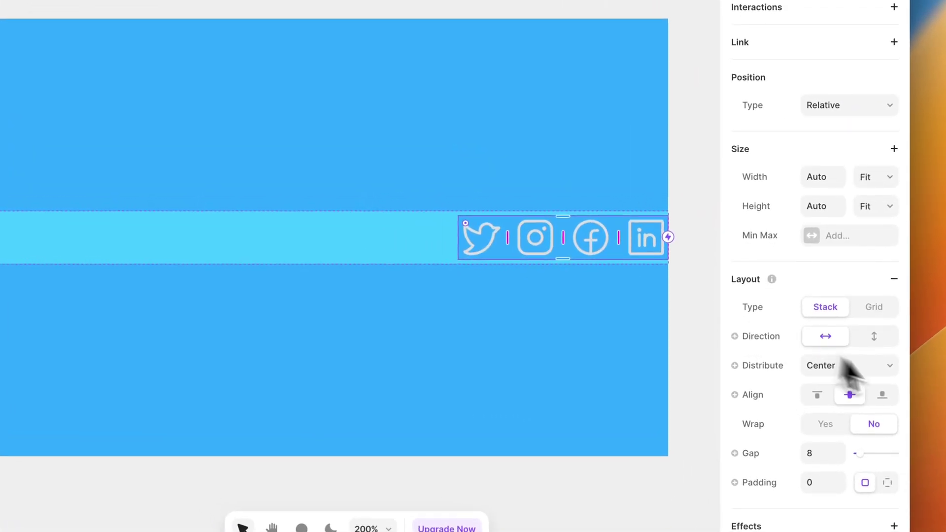
scroll(850, 374, "down", 8)
left_click(889, 322)
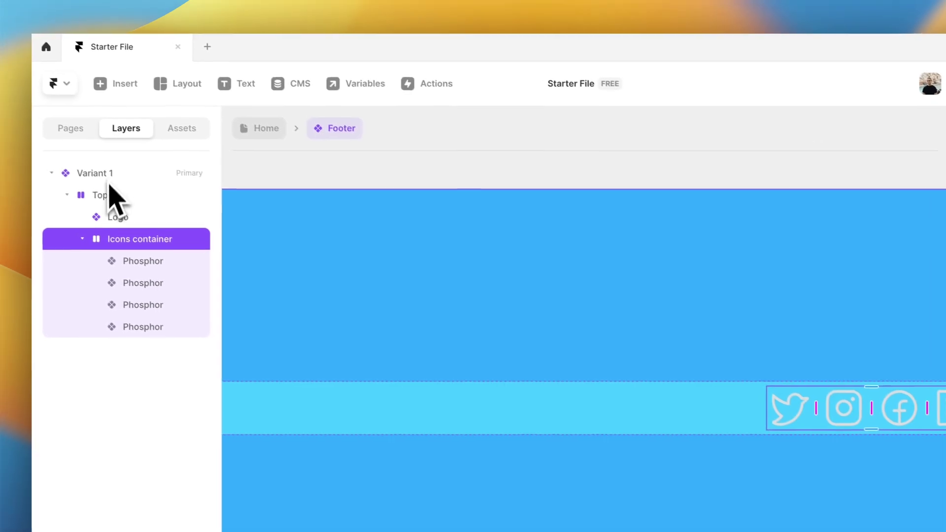
Set the fill of the footer's Variant 1 to black #111111 and remove the fill from the Top stack.
left_click(74, 155)
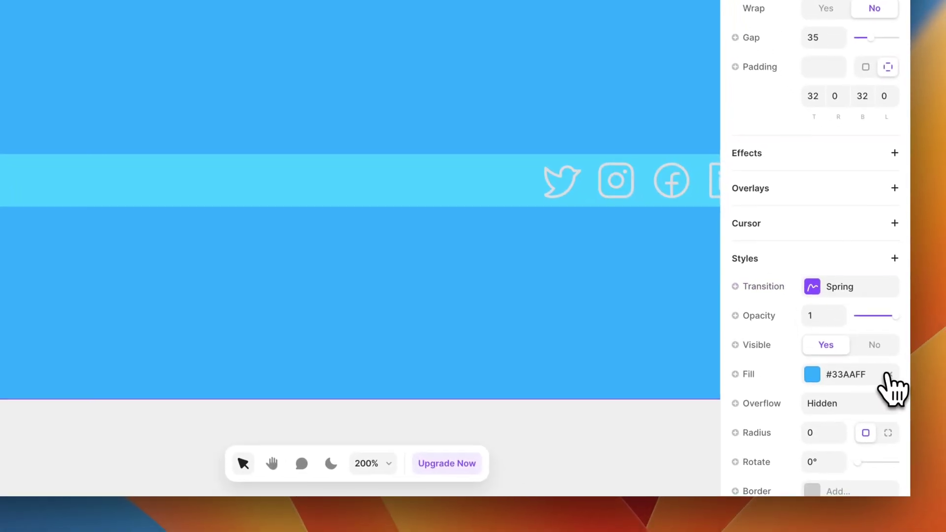
left_click(858, 378)
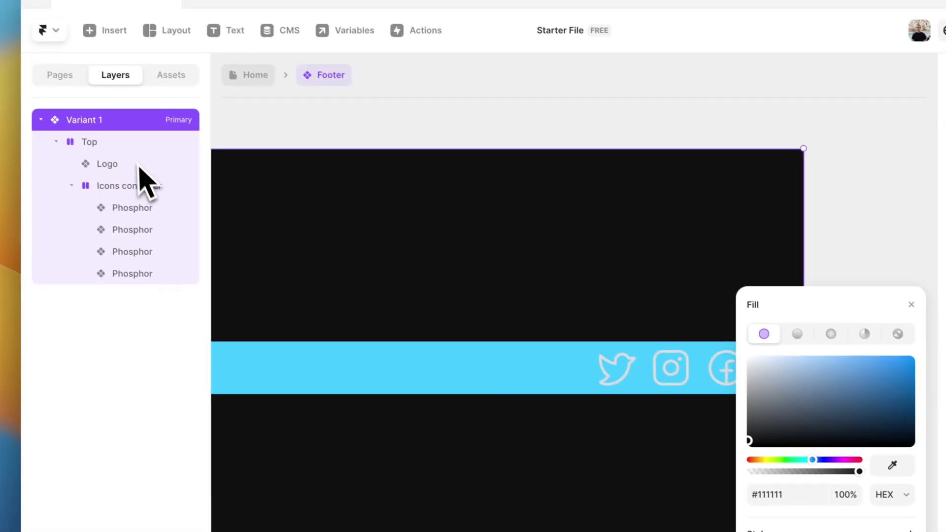
left_click(138, 144)
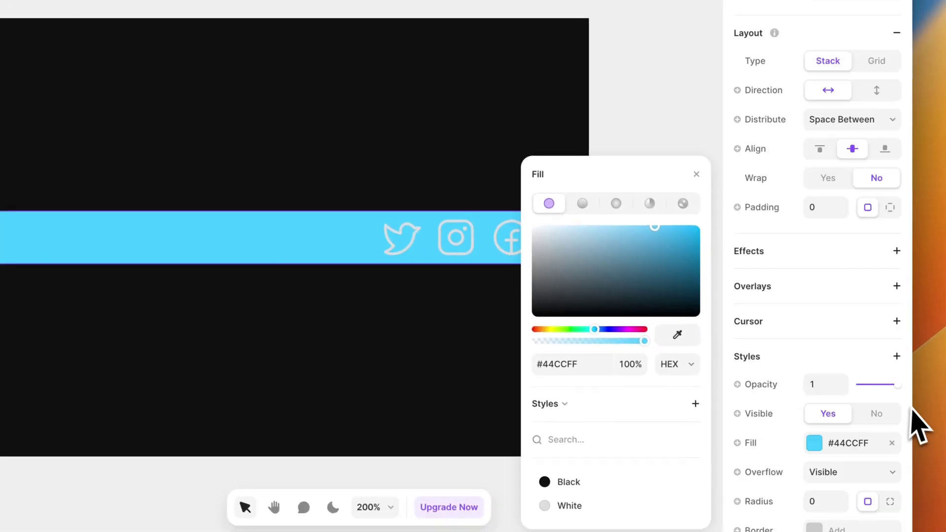
left_click(892, 443)
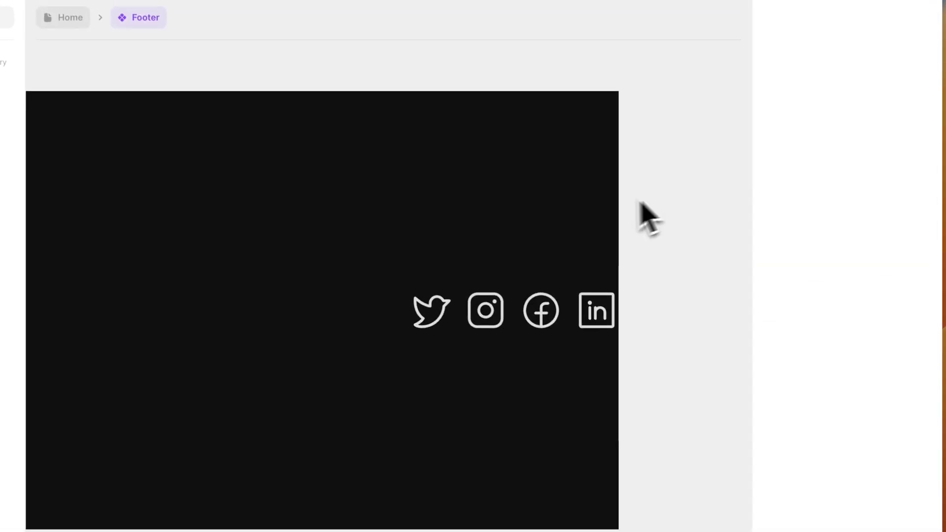
Wrap the Twitter icon in its own frame and set that frame's width and height to Fit Content.
left_click(429, 311)
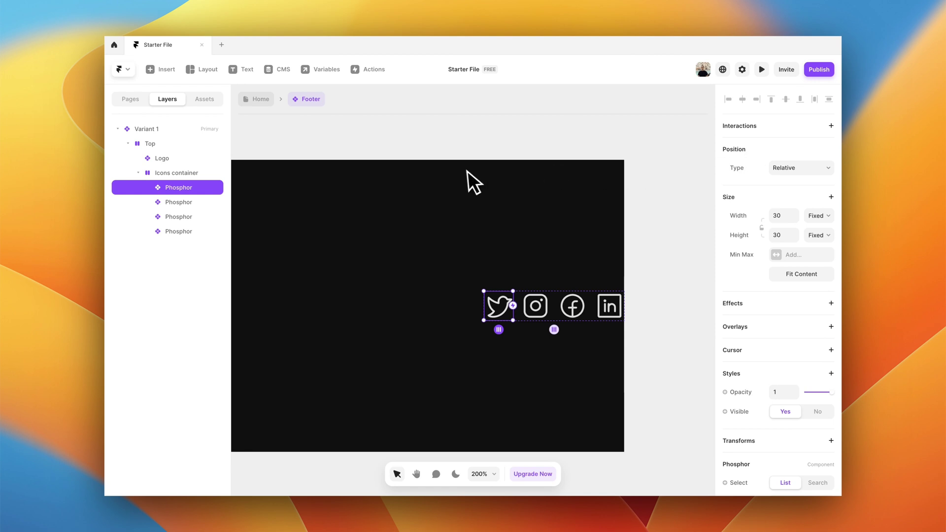
key("super+alt+g")
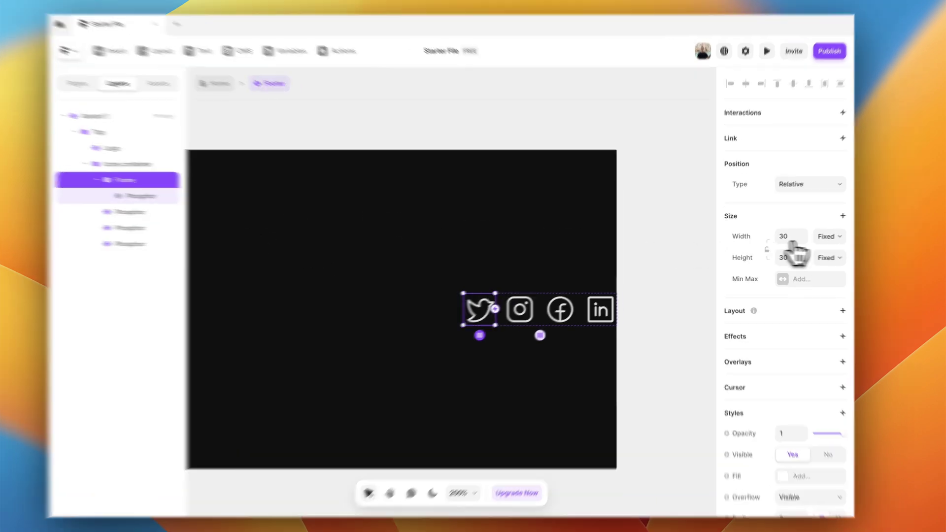
left_click(814, 239)
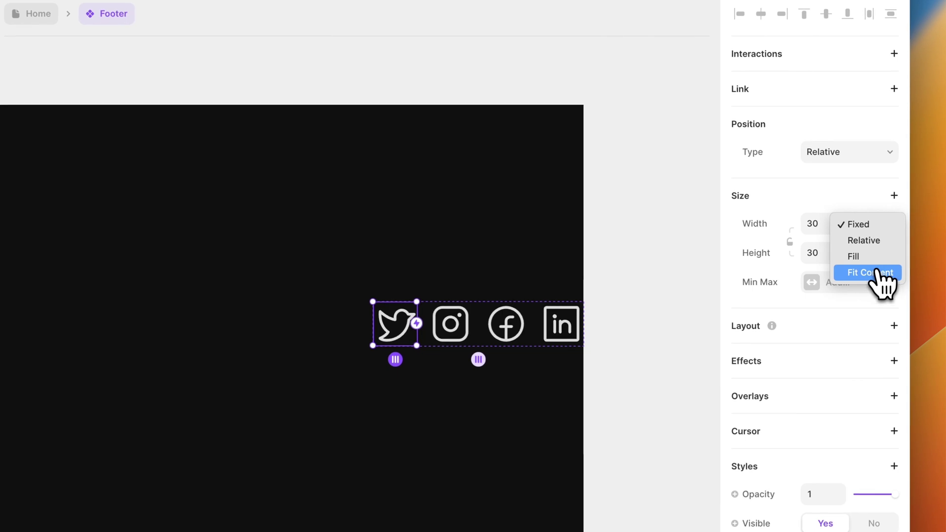
left_click(878, 272)
left_click(877, 253)
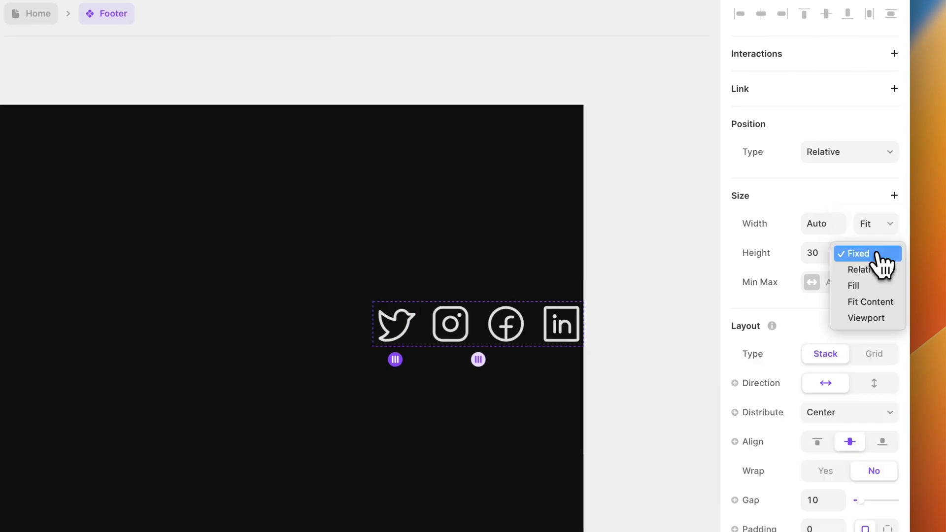
left_click(876, 307)
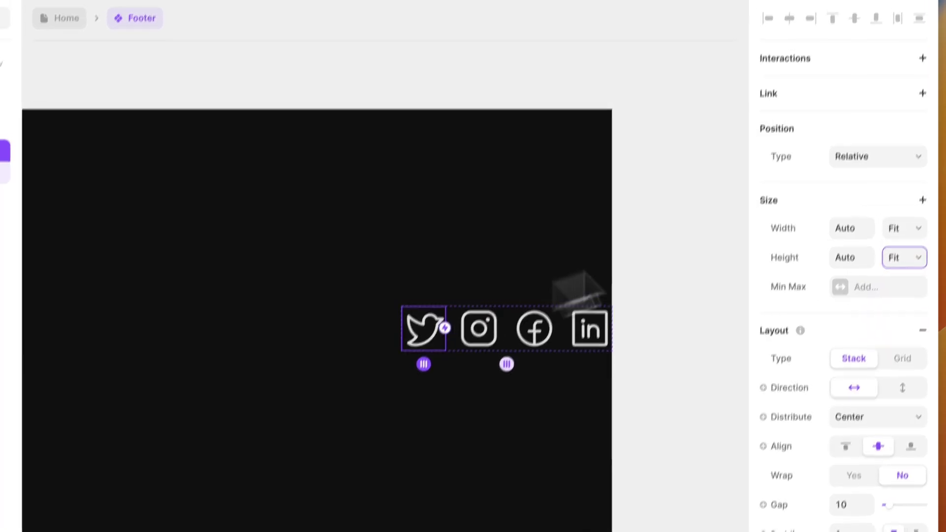
left_click(894, 88)
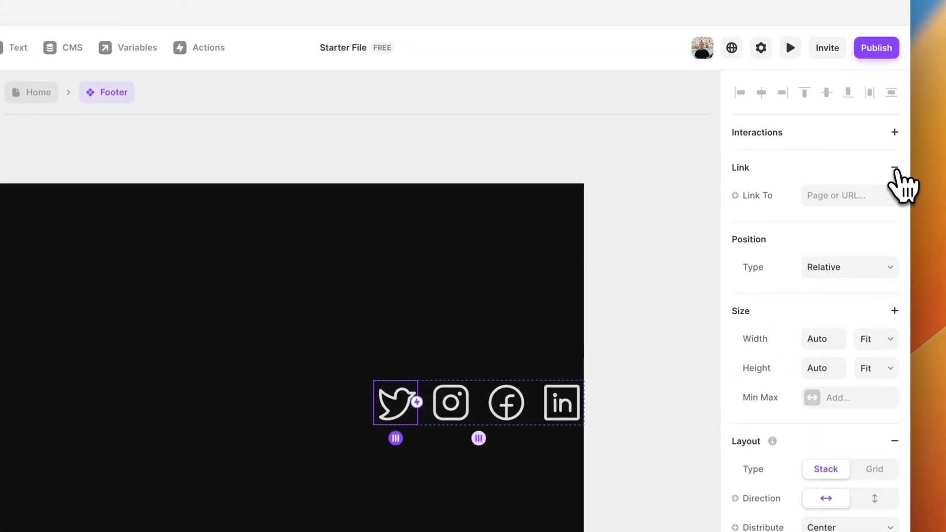
left_click(837, 196)
type("https:")
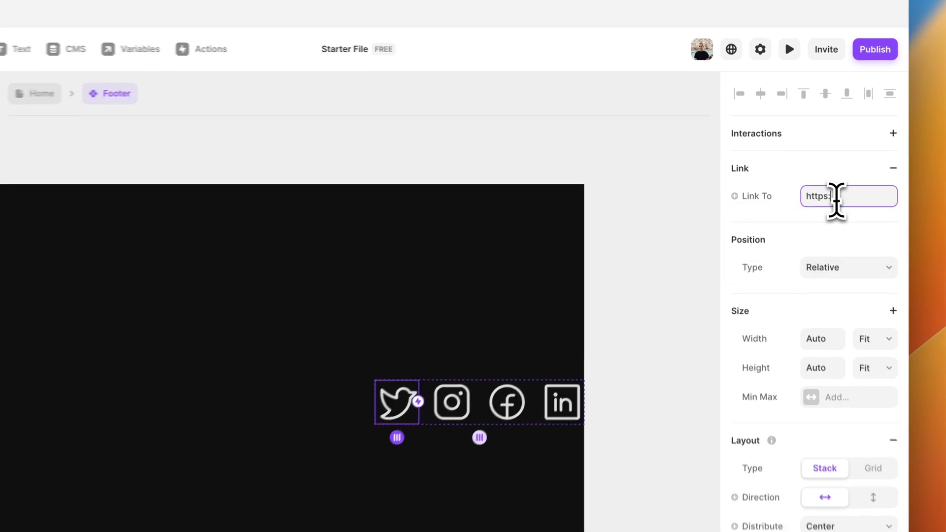
type("//w")
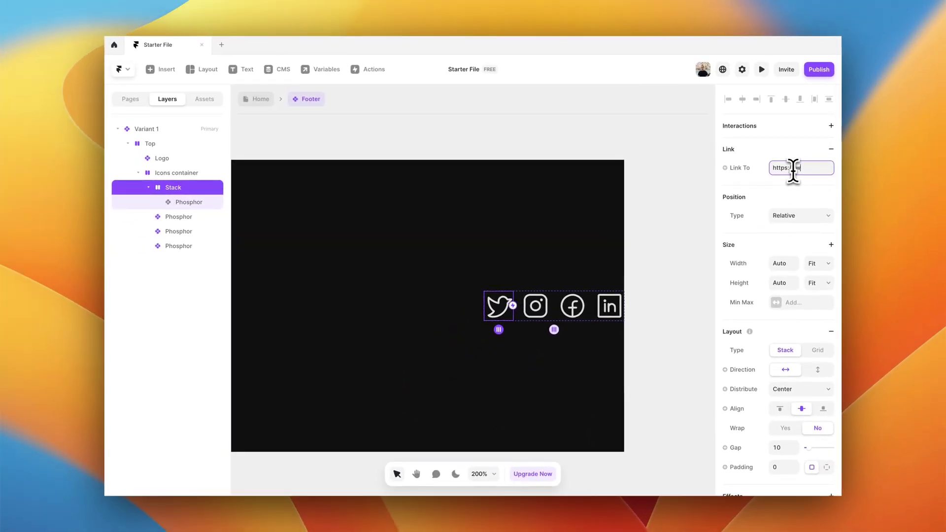
type("itter.com")
left_click(657, 230)
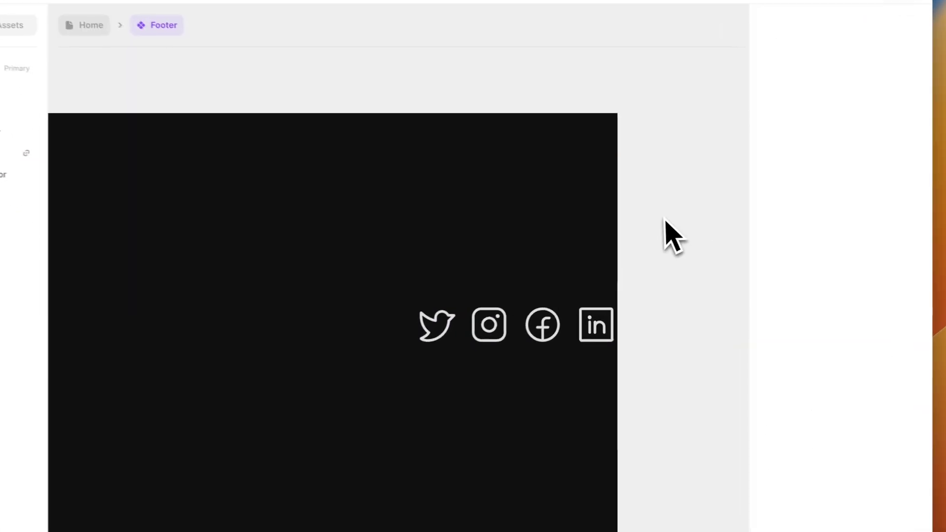
Add an accessibility Aria Label reading "Twitter Icon" to the Twitter icon's linked stack.
double_click(501, 310)
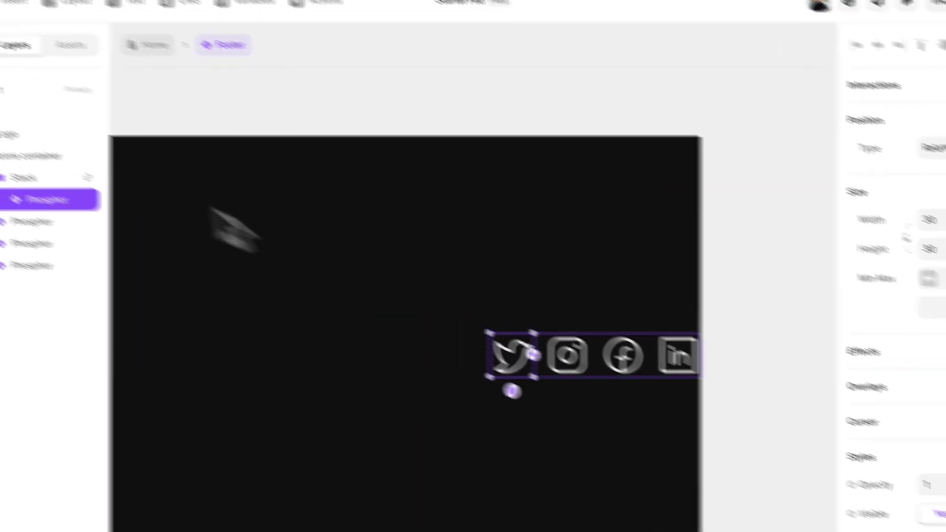
left_click(130, 229)
double_click(130, 230)
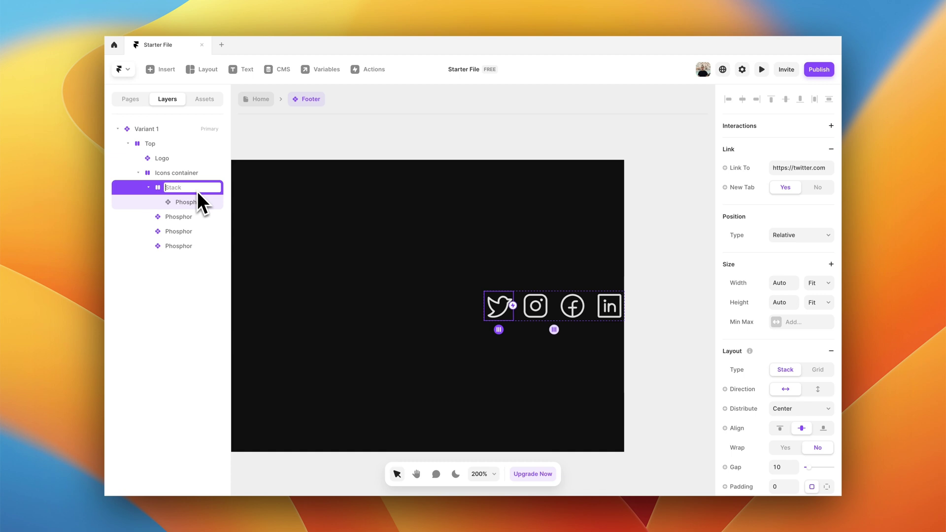
scroll(817, 351, "down", 5)
scroll(838, 349, "down", 5)
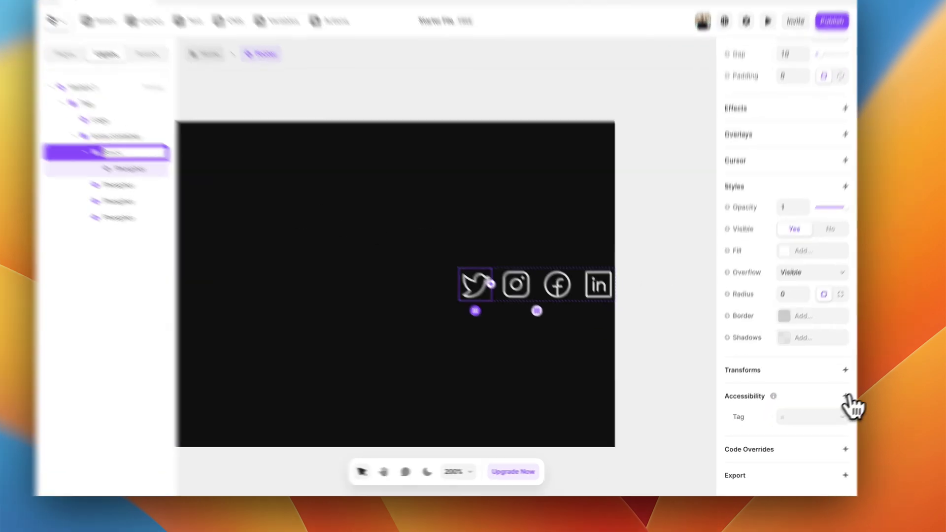
left_click(845, 396)
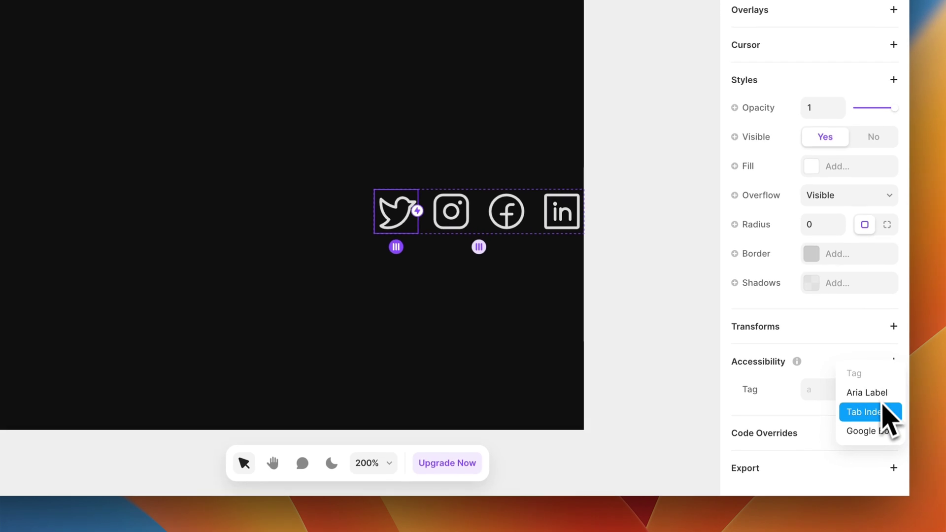
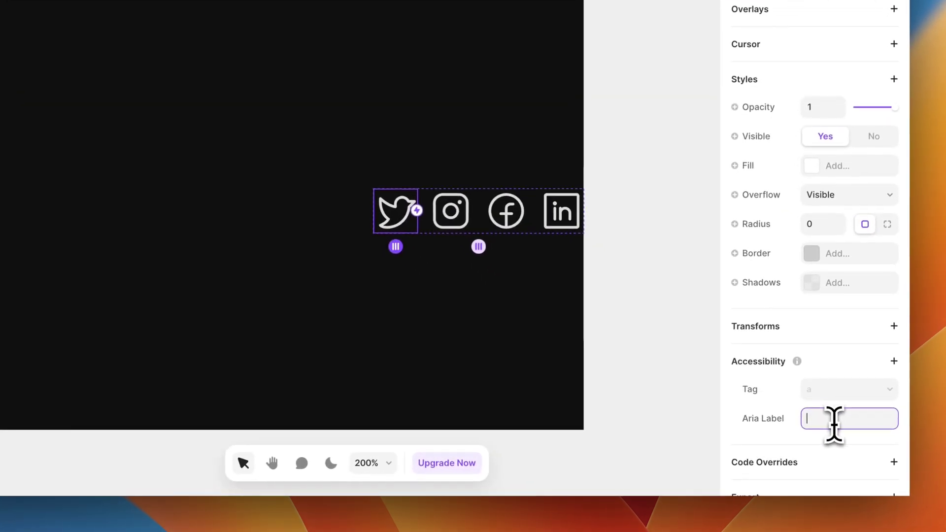
left_click(834, 423)
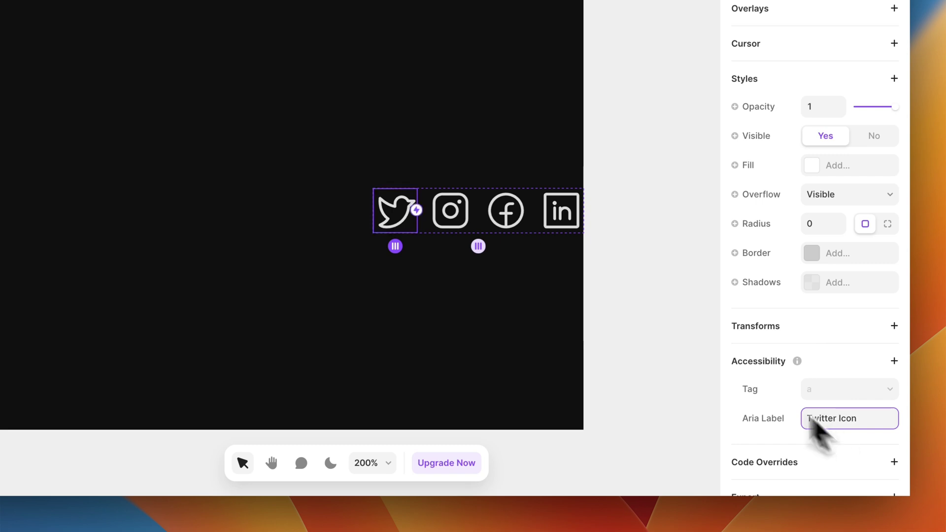
left_click(634, 279)
Rename the Twitter icon's stack layer as Twitter Icon.
left_click(145, 182)
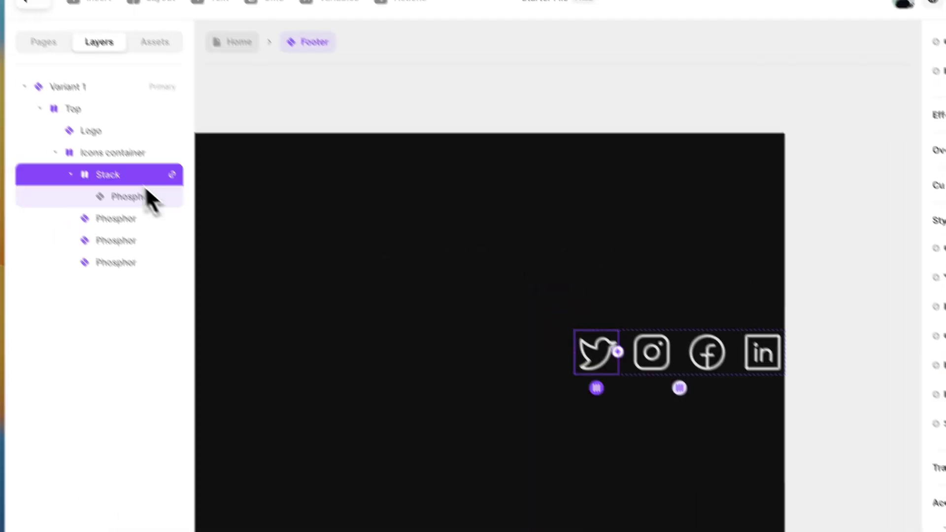
double_click(143, 182)
type("Twitter")
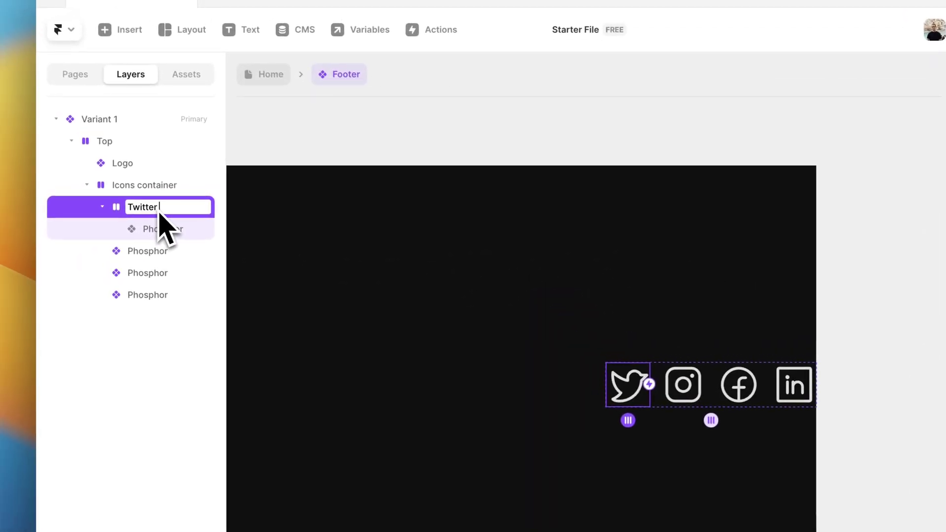
type(" Icon")
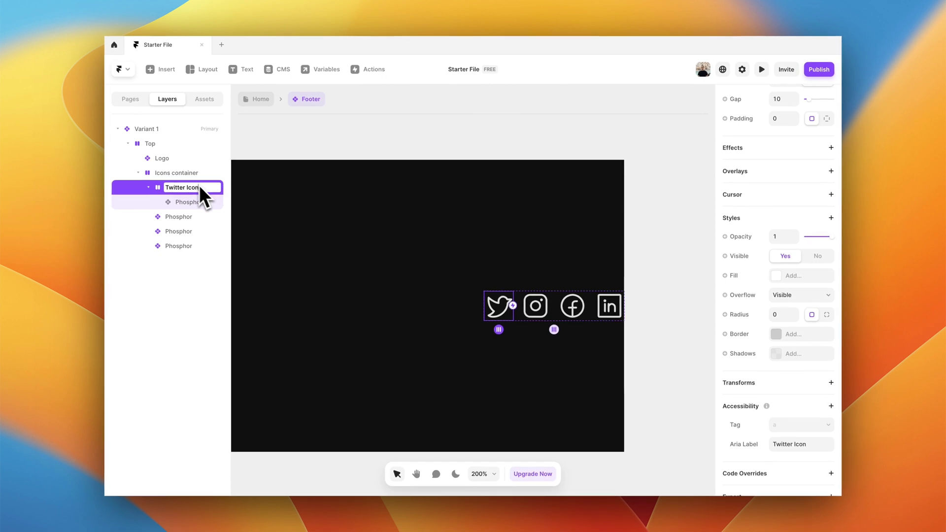
key("Return")
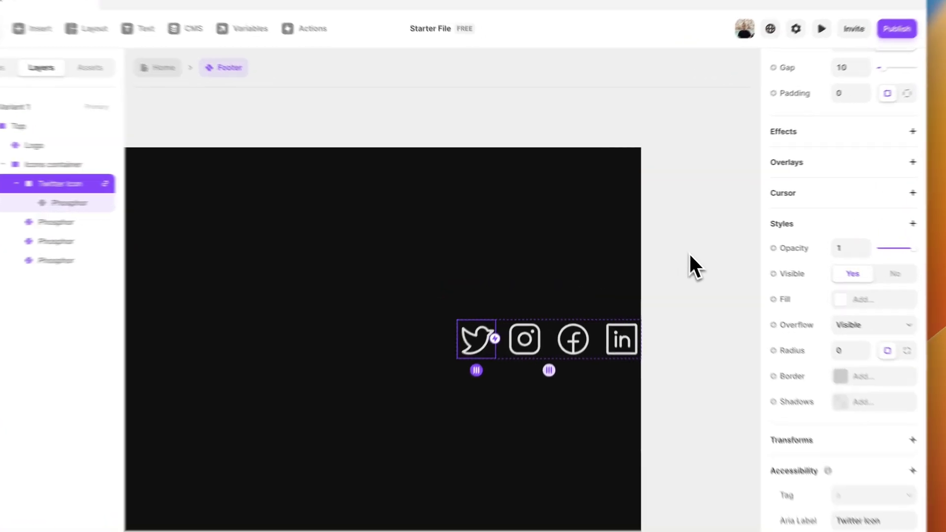
Wrap the Instagram icon in its own frame and set that frame's width and height to Fit Content.
left_click(204, 217)
key("super+alt+Return")
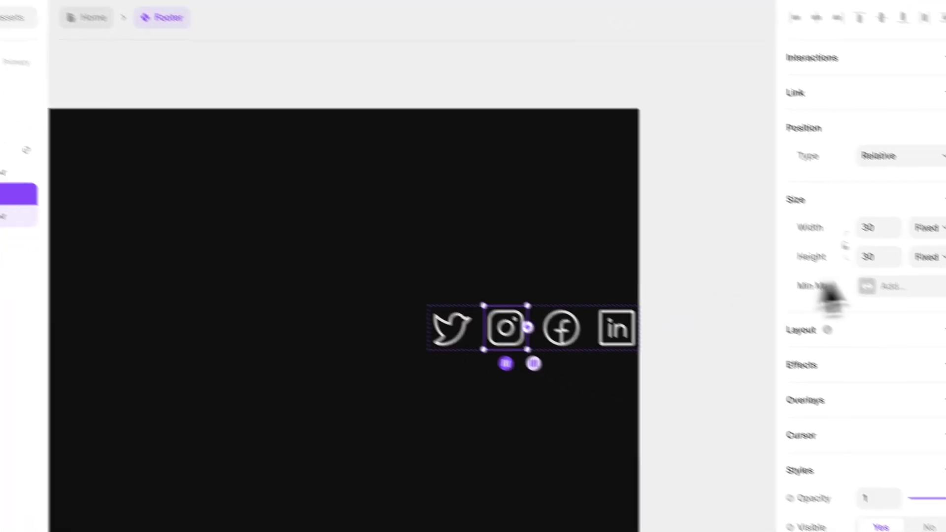
left_click(882, 195)
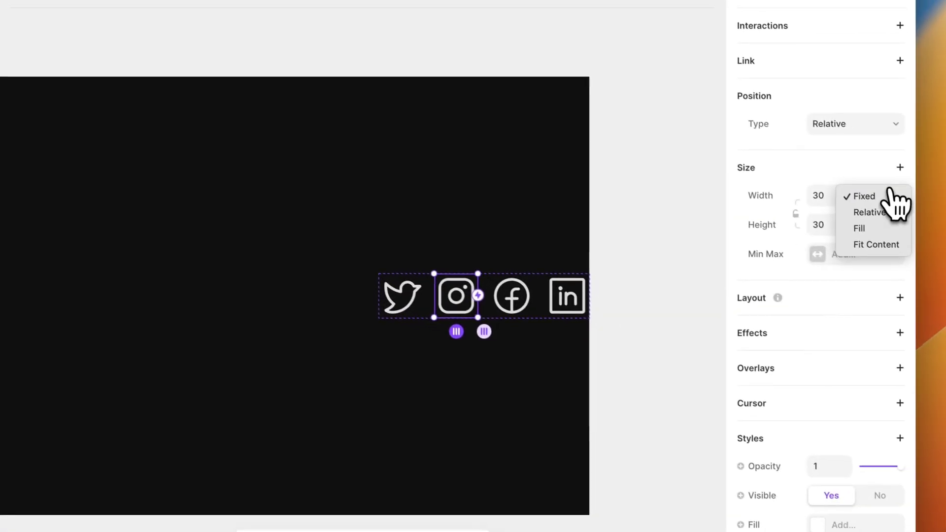
left_click(871, 241)
left_click(875, 221)
key("Escape")
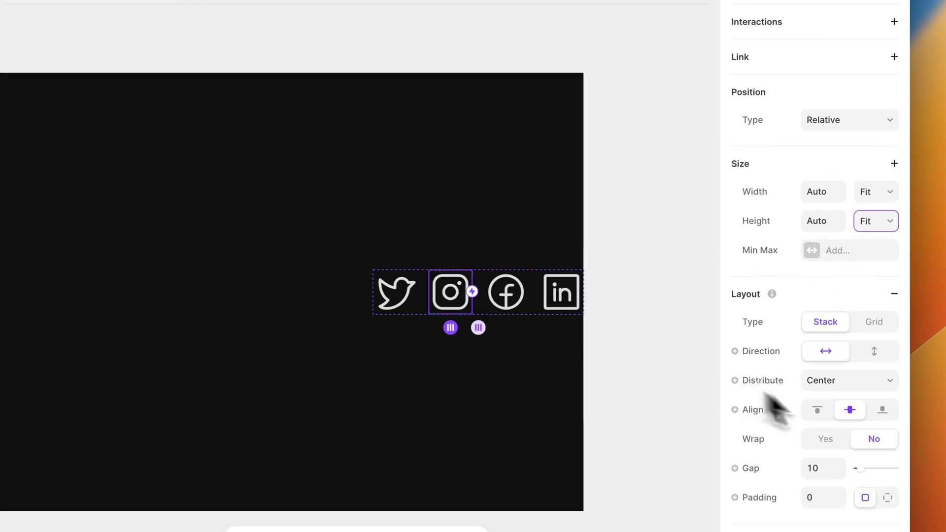
scroll(855, 433, "down", 9)
scroll(851, 422, "up", 9)
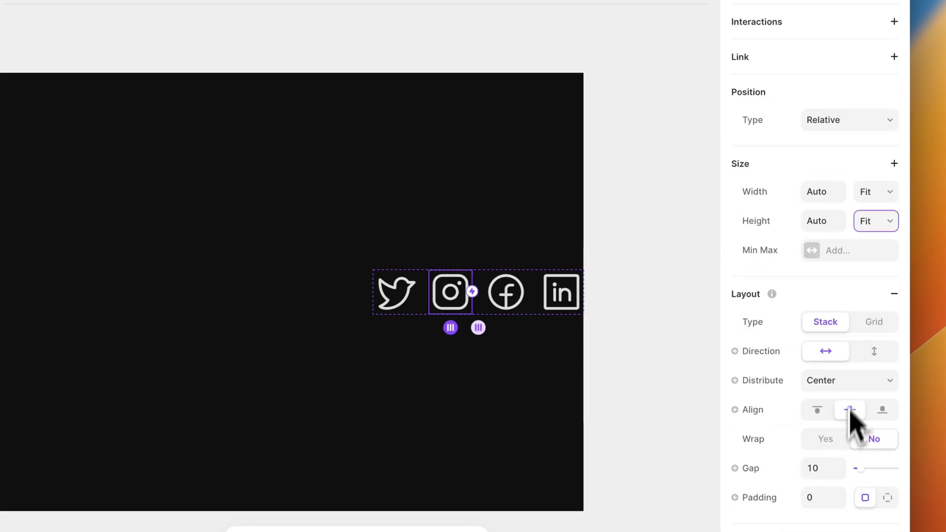
left_click(893, 155)
left_click(853, 213)
type("https")
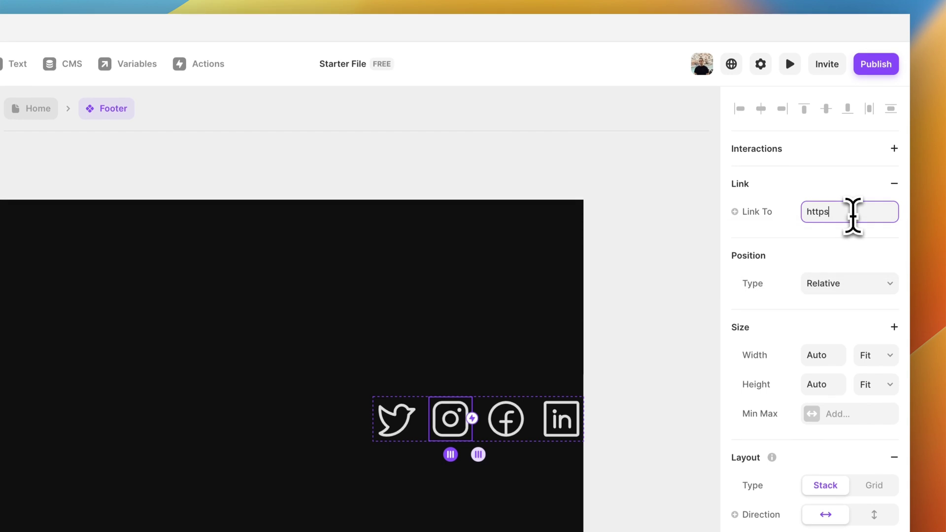
type("://instagram.co")
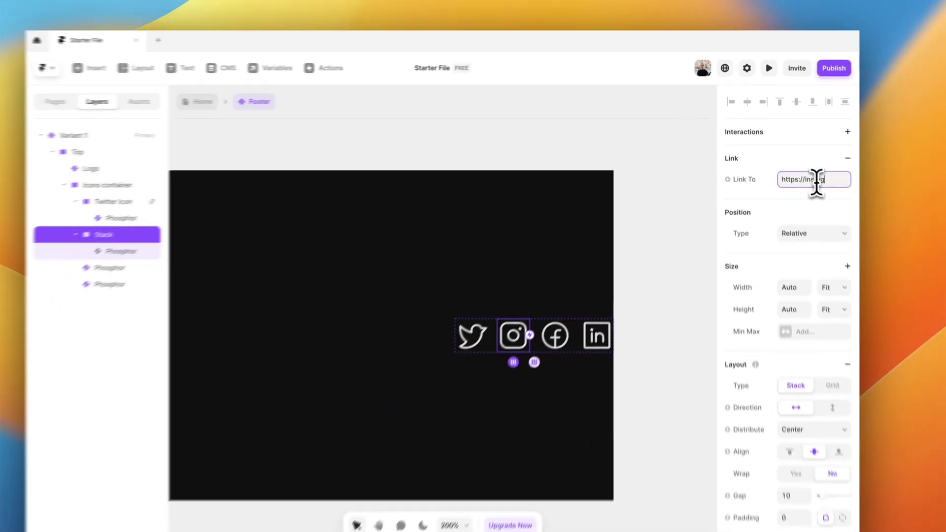
type("m")
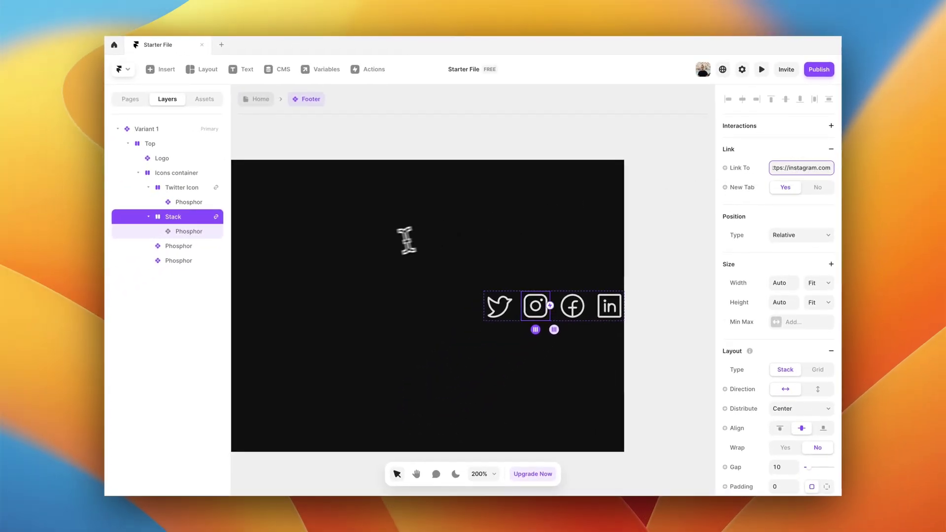
Add an accessibility Aria Label reading "Instagram Icon" to the Instagram icon's stack.
scroll(788, 394, "down", 10)
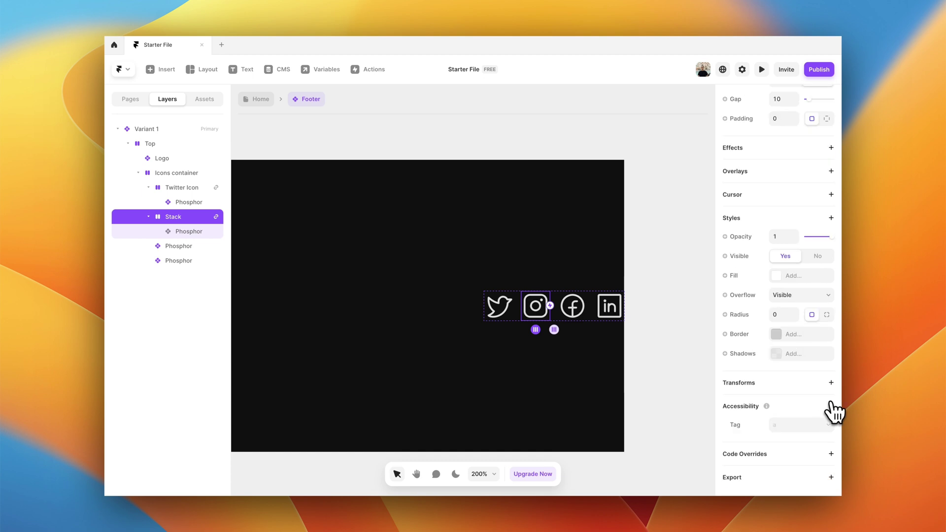
left_click(830, 404)
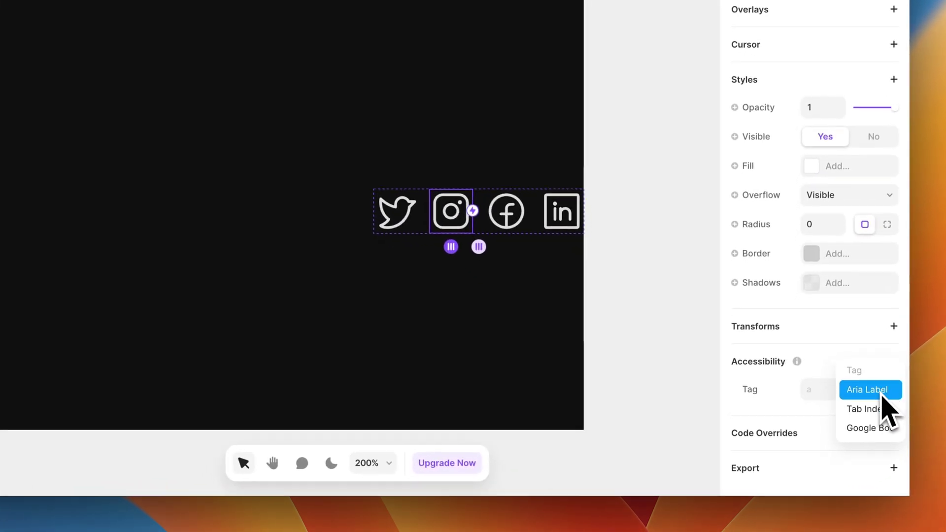
left_click(881, 394)
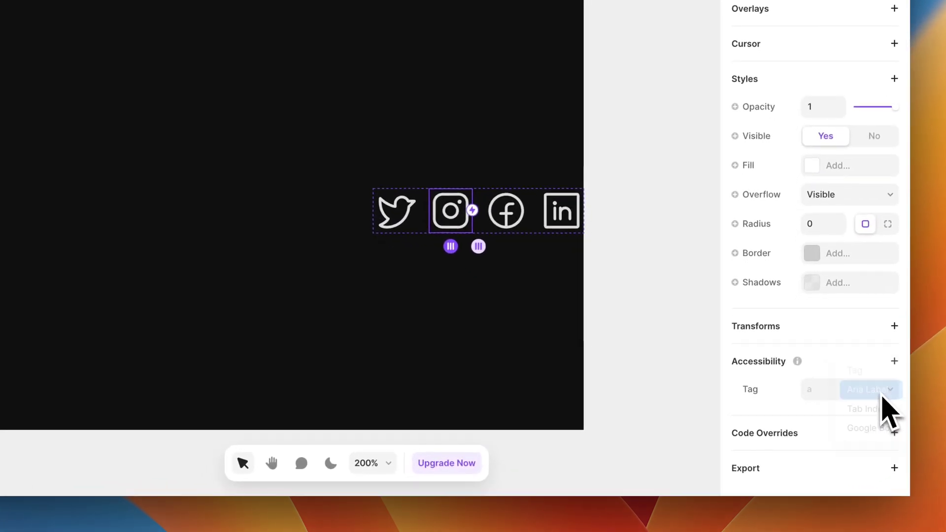
left_click(827, 417)
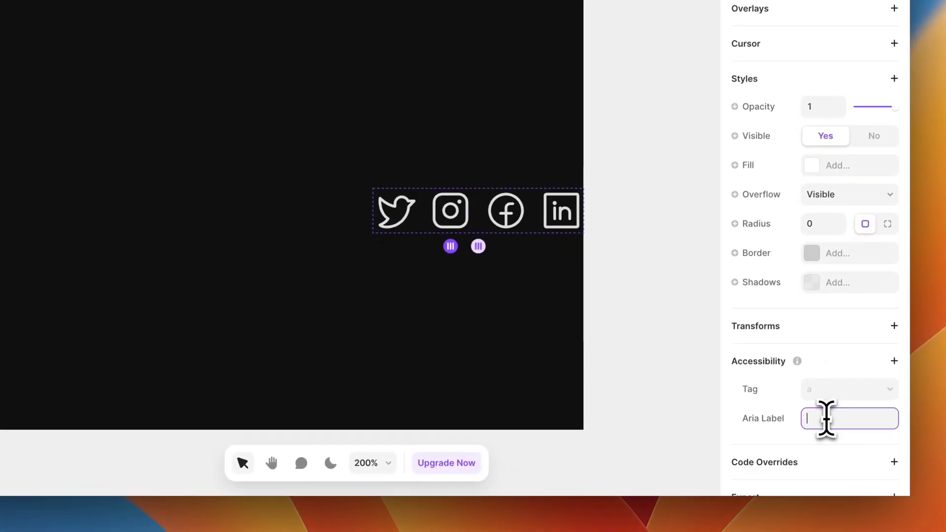
type("Instagram Icon")
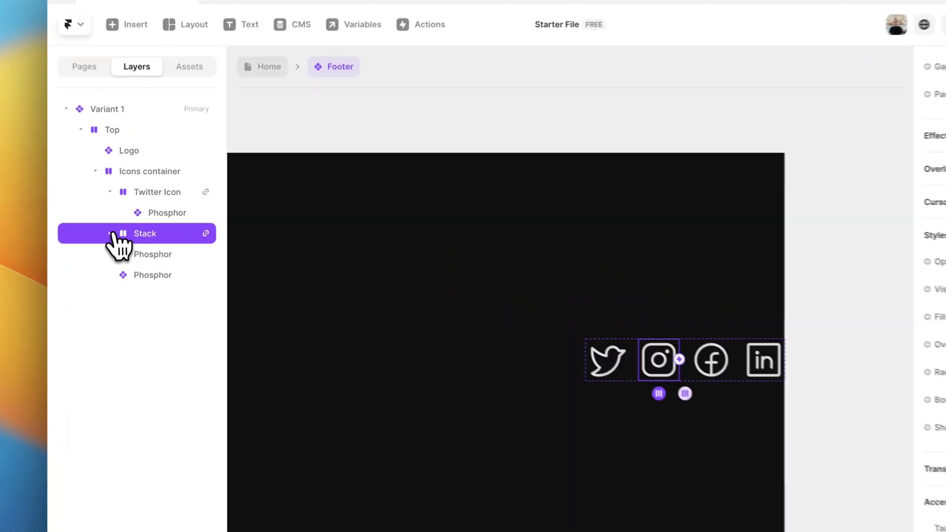
Rename the Instagram icon's stack layer as Instagram.
double_click(172, 218)
type("Insta")
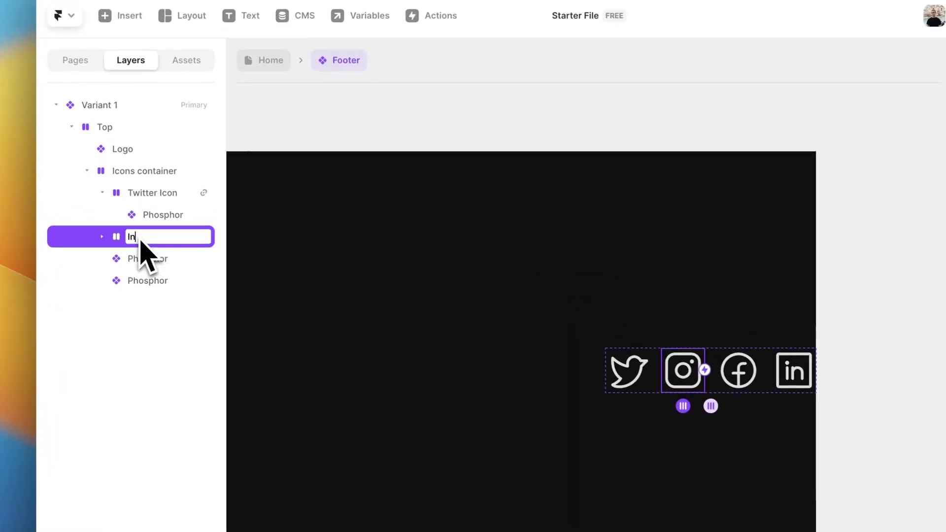
type("gram")
key("Return")
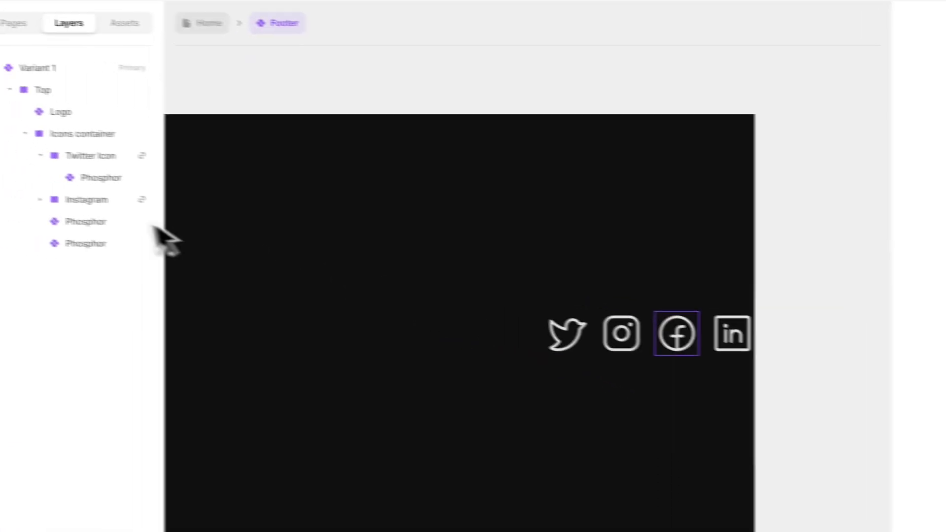
Wrap the Facebook icon in its own frame and name that frame Facebook Icon.
left_click(106, 220)
key("super+Return")
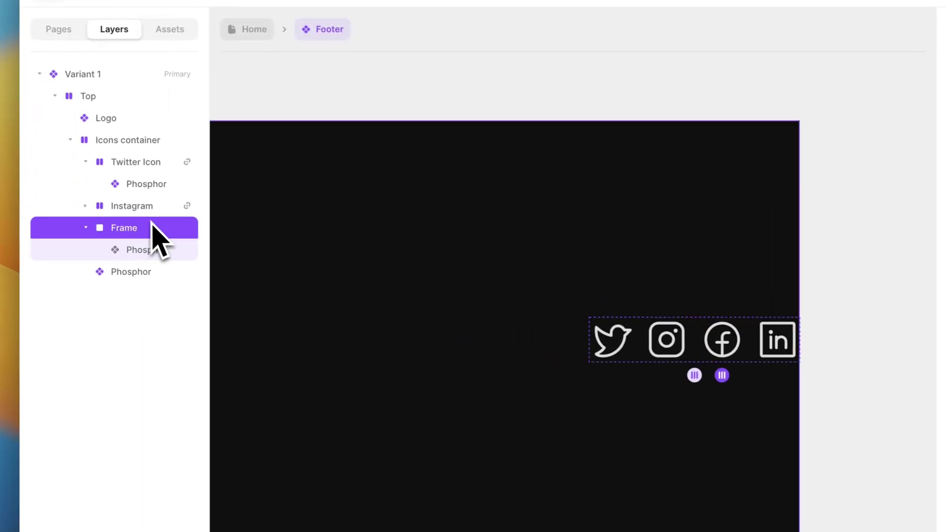
double_click(100, 224)
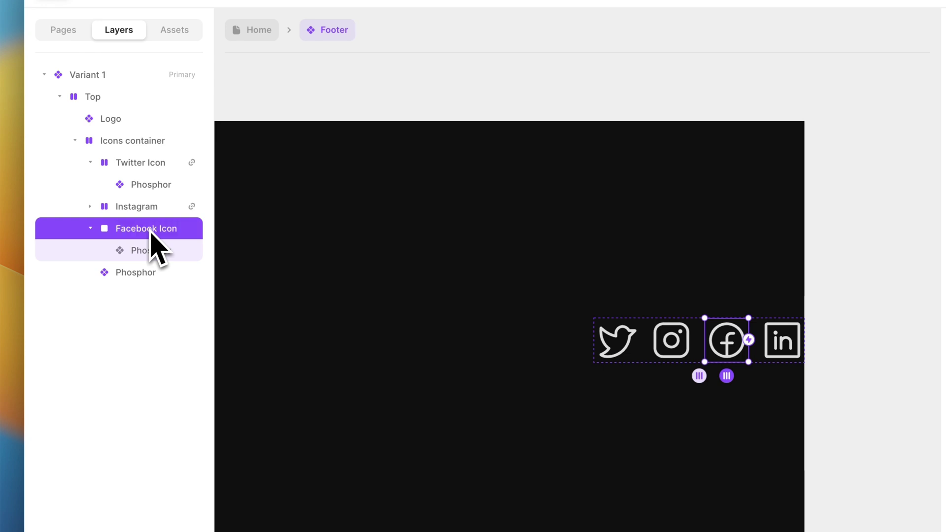
Rename the Instagram layer as Instagram Icon.
double_click(164, 206)
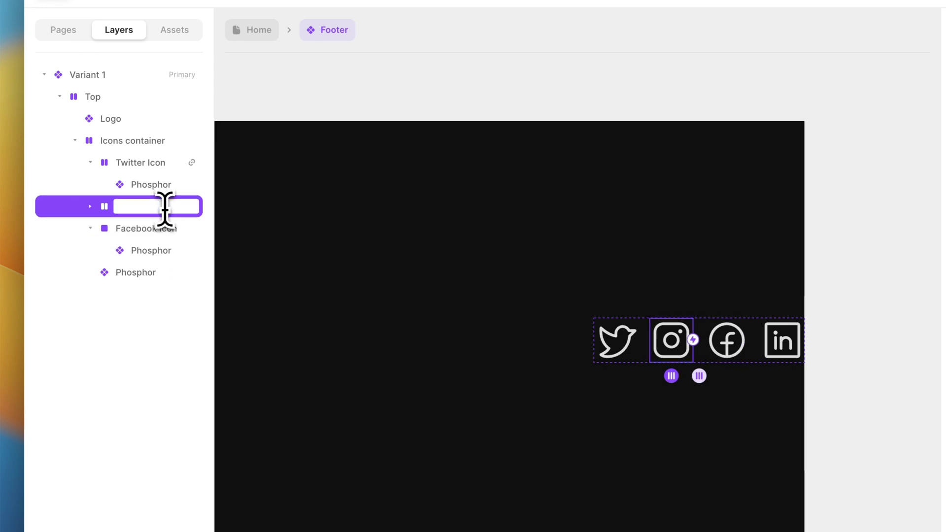
type("Instagram Icon")
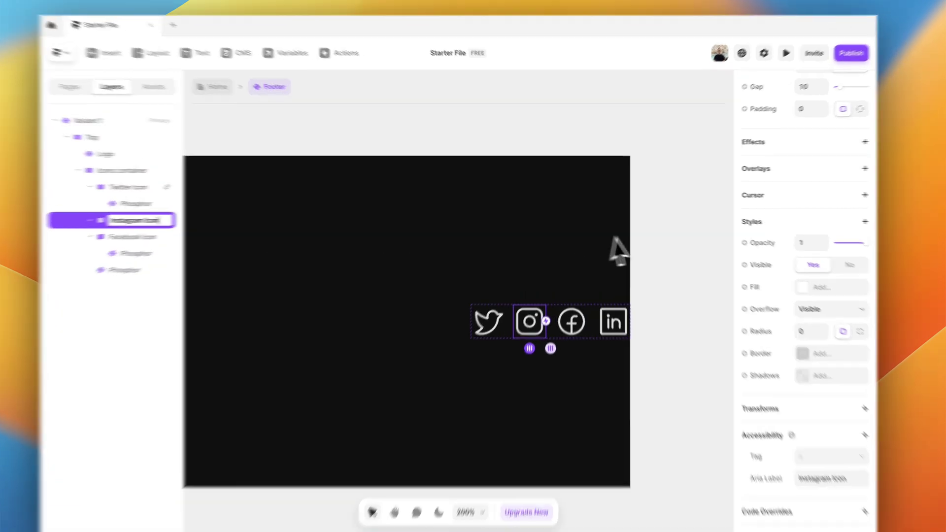
left_click(673, 230)
Set the width and height of the Facebook Icon frame to Fit Content.
left_click(116, 262)
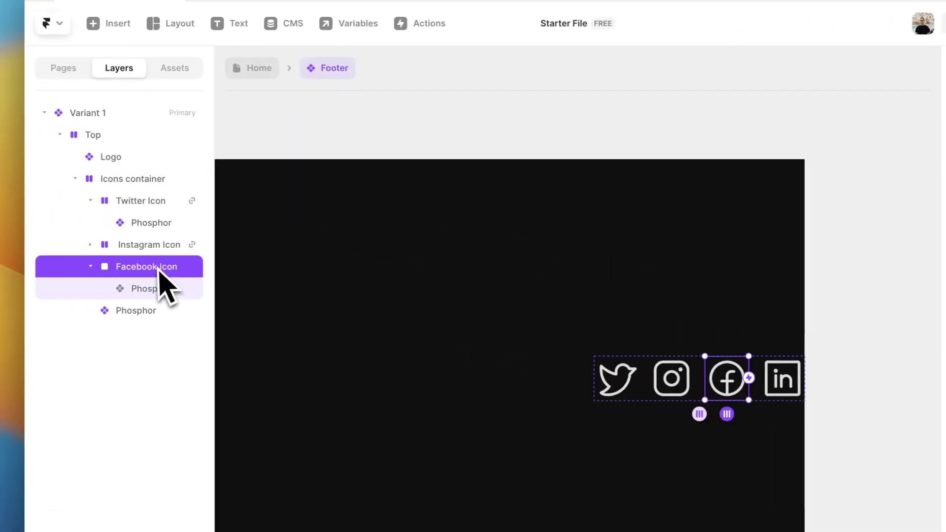
left_click(945, 274)
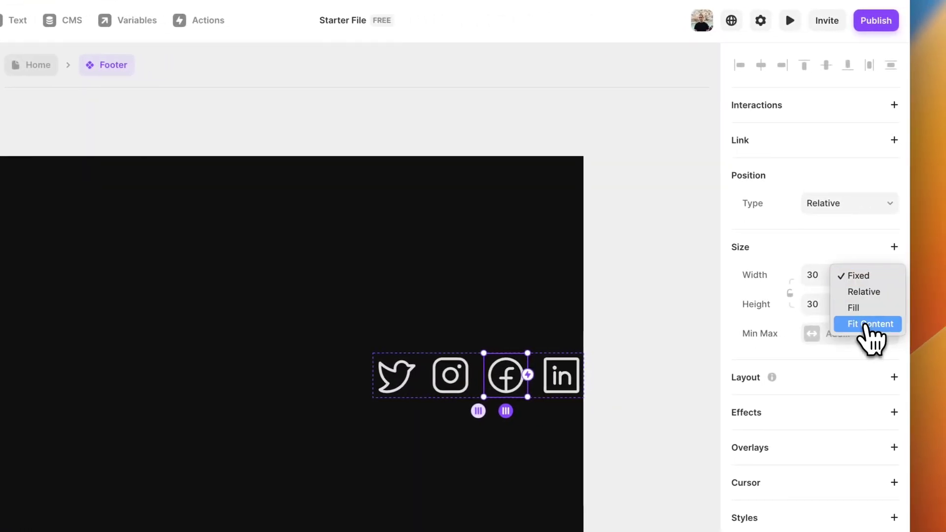
left_click(865, 323)
left_click(876, 304)
left_click(875, 305)
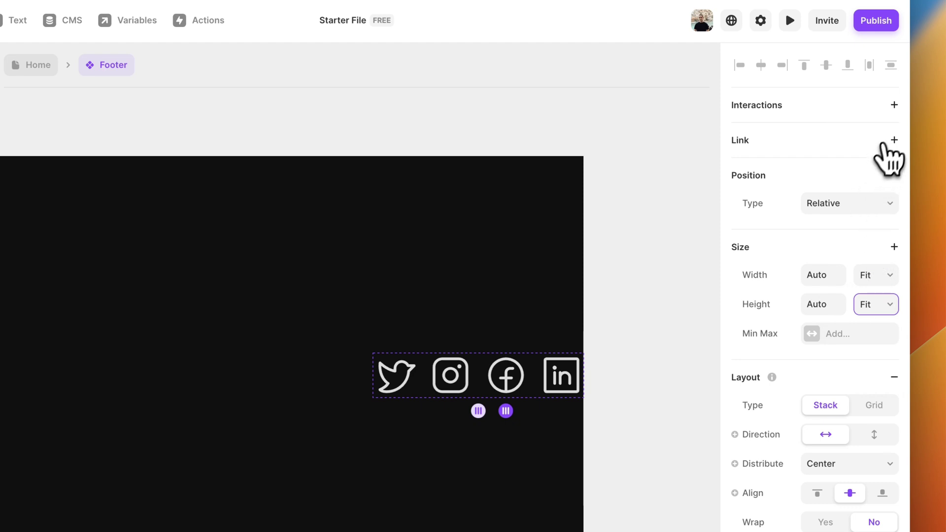
left_click(894, 140)
left_click(859, 166)
type("https")
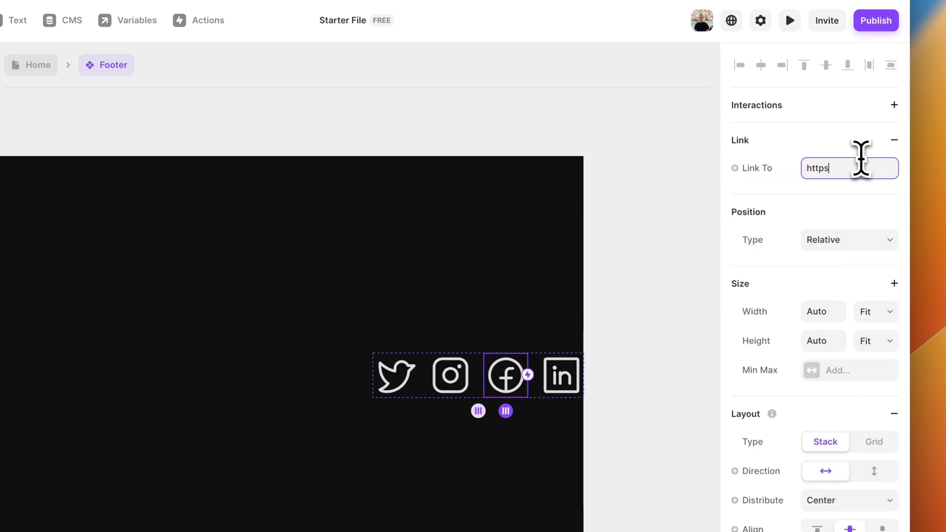
type("://facebook")
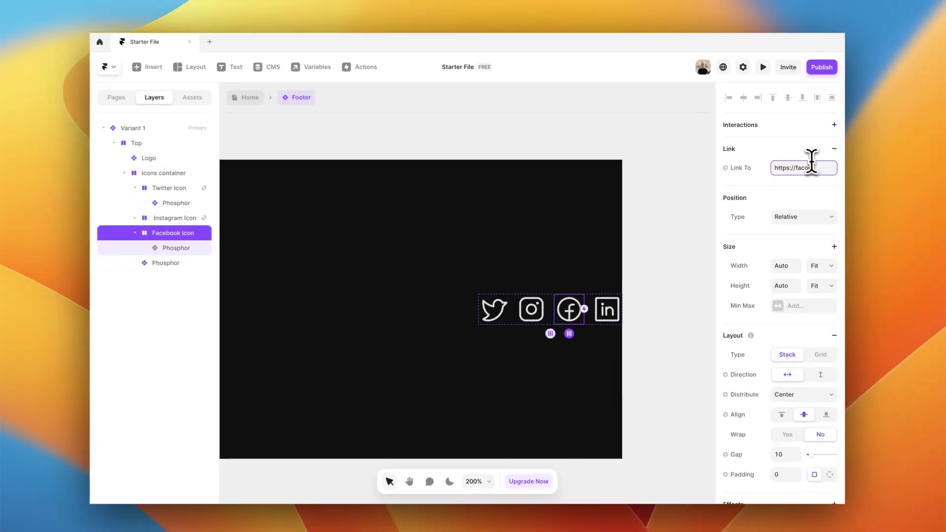
type(".com")
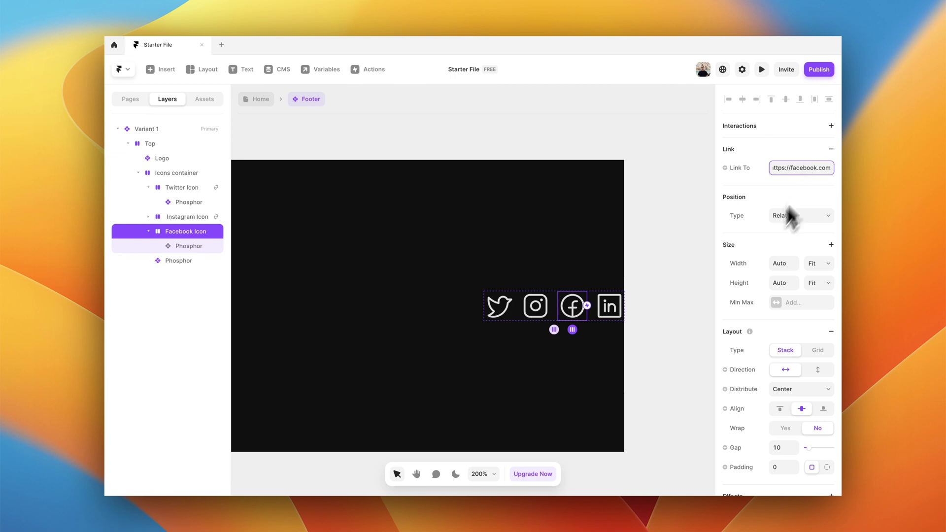
left_click(677, 276)
left_click(148, 231)
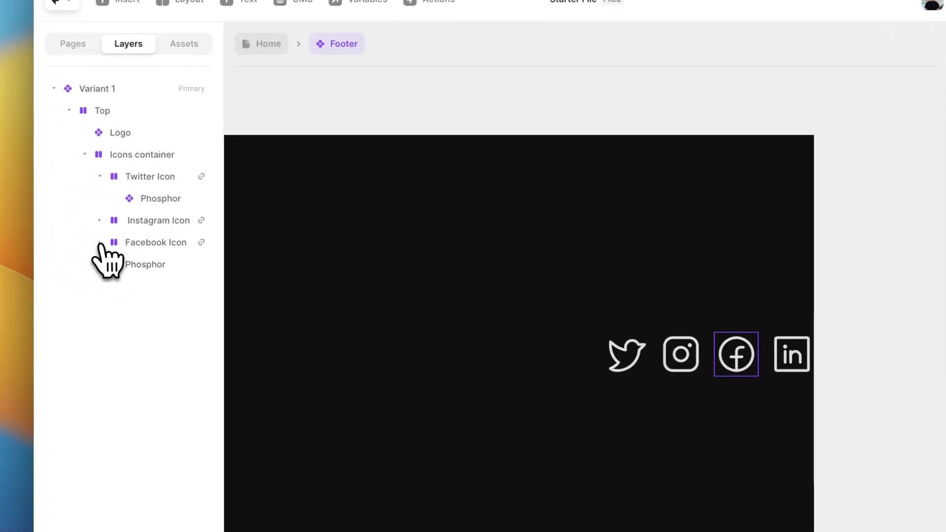
left_click(101, 243)
Add an Aria Label accessibility attribute to the Facebook Icon frame.
left_click(894, 367)
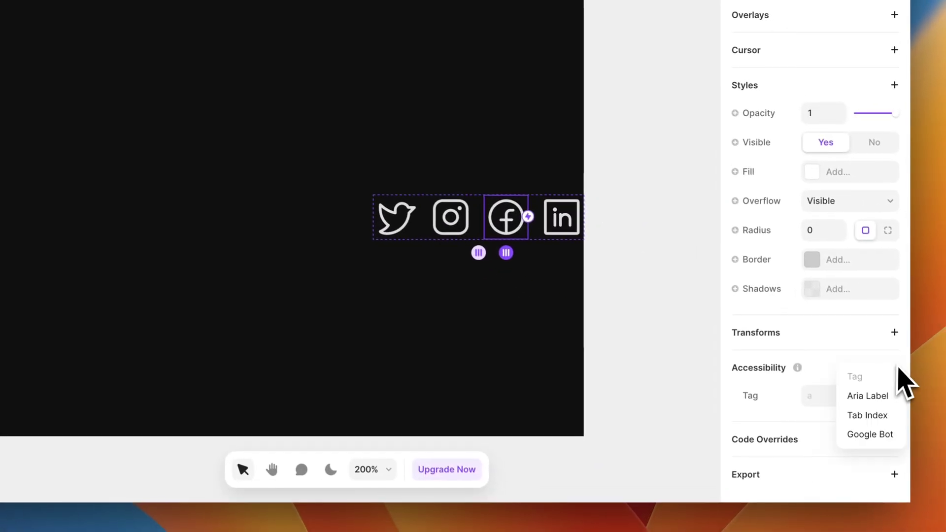
left_click(879, 397)
scroll(866, 409, "down", 1)
left_click(856, 396)
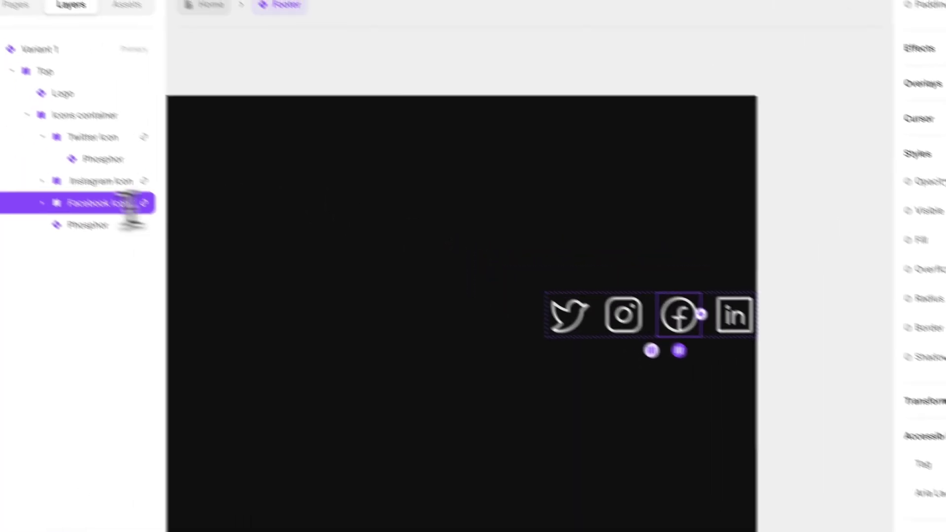
Wrap the LinkedIn icon in its own frame and name that frame LinkedIn Icon.
left_click(142, 266)
double_click(151, 266)
type("L")
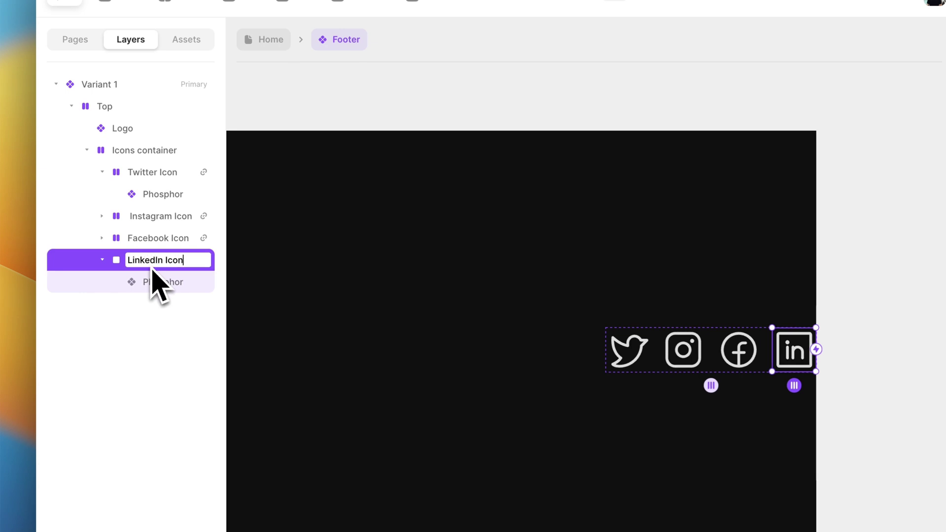
type("inkedIn Icon")
key("Return")
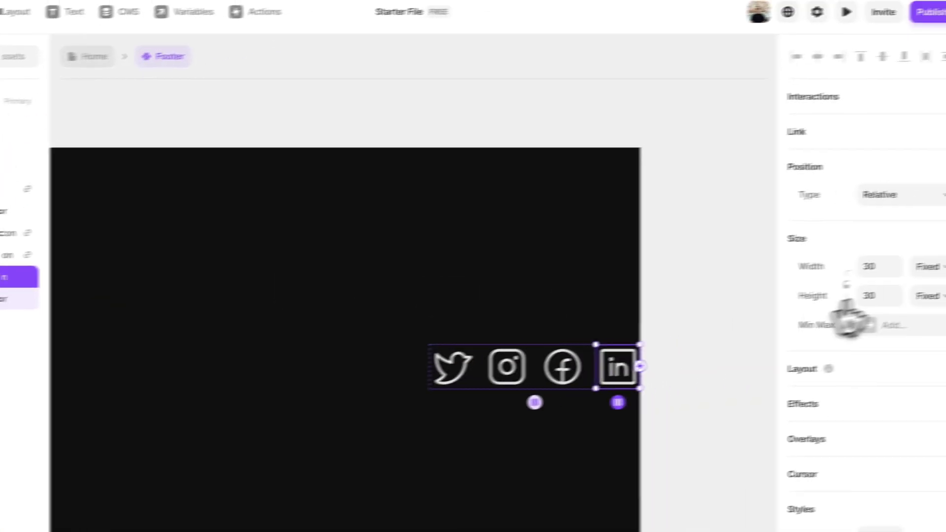
Set the width and height of the LinkedIn Icon frame to Fit Content.
left_click(888, 273)
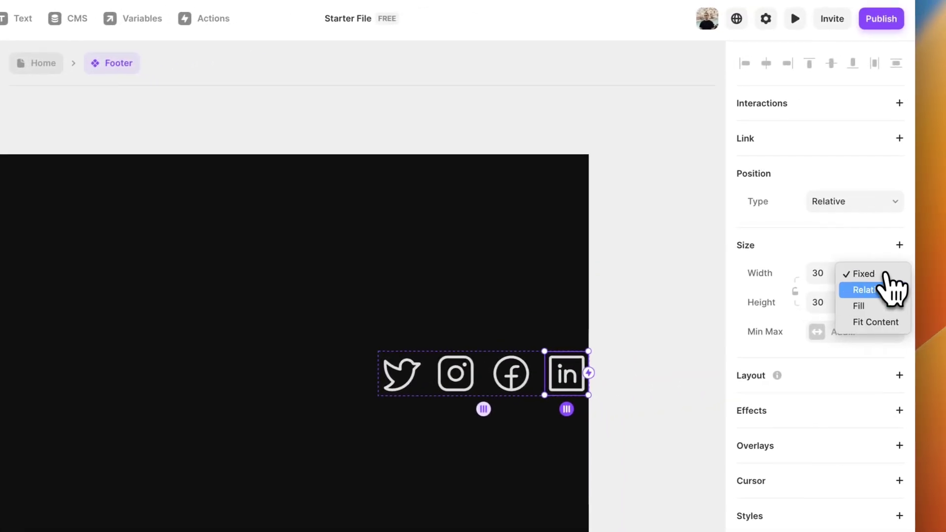
left_click(881, 322)
left_click(881, 303)
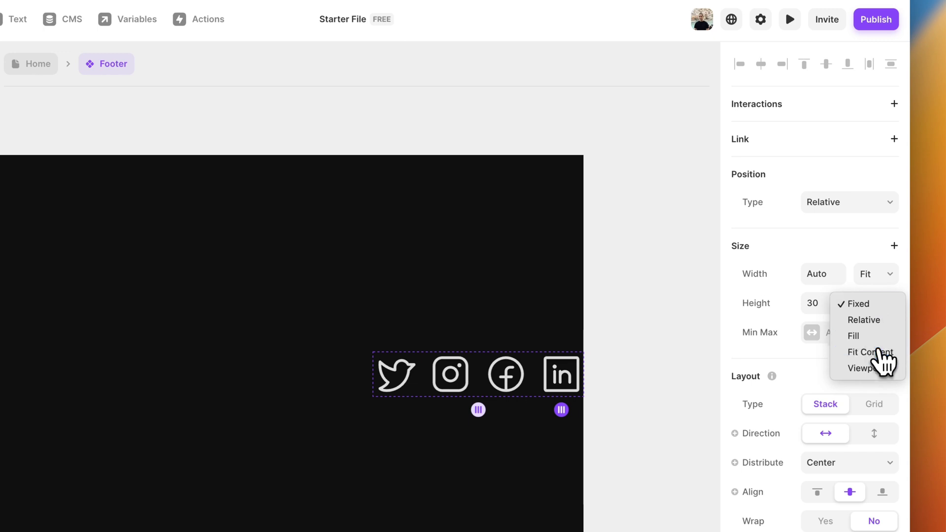
left_click(877, 351)
left_click(893, 140)
type("ht")
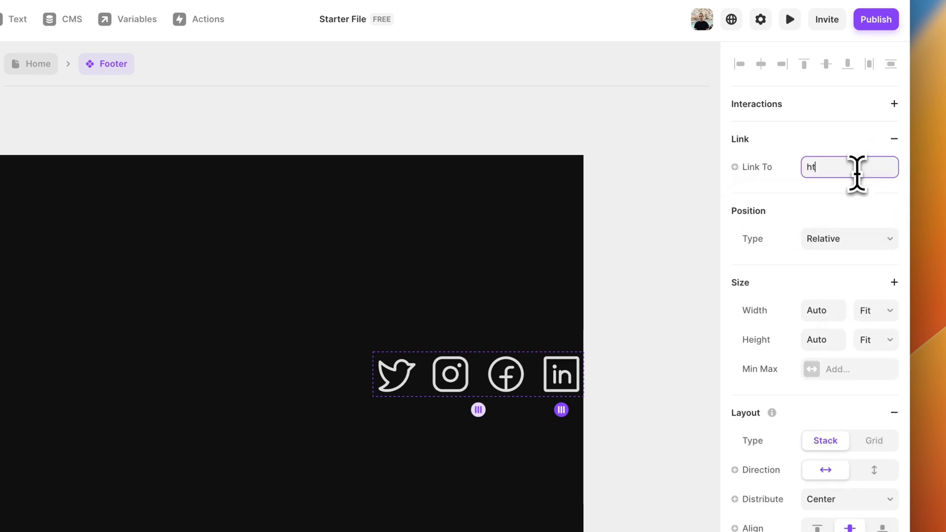
type("tps://l")
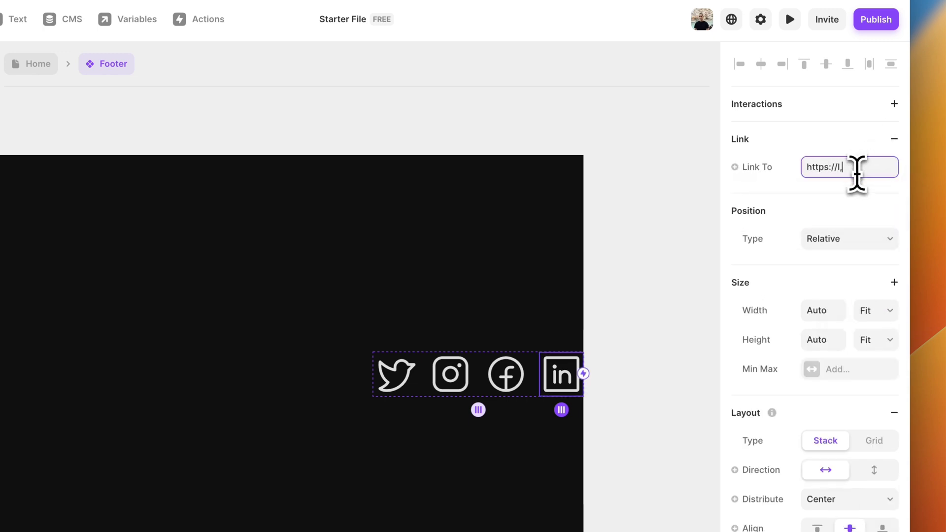
type("inkedin.com")
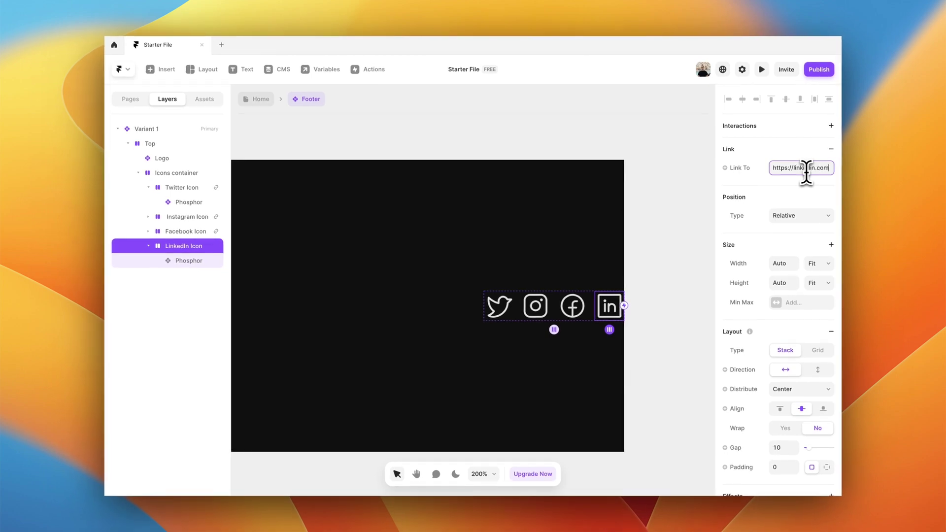
Give the LinkedIn Icon frame the Aria Label LinkedIn Icon.
scroll(818, 217, "down", 10)
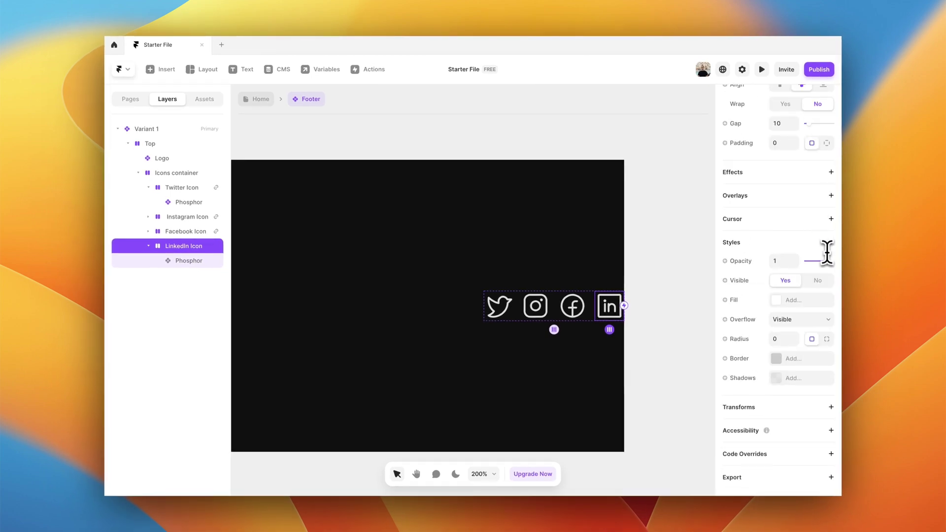
left_click(831, 430)
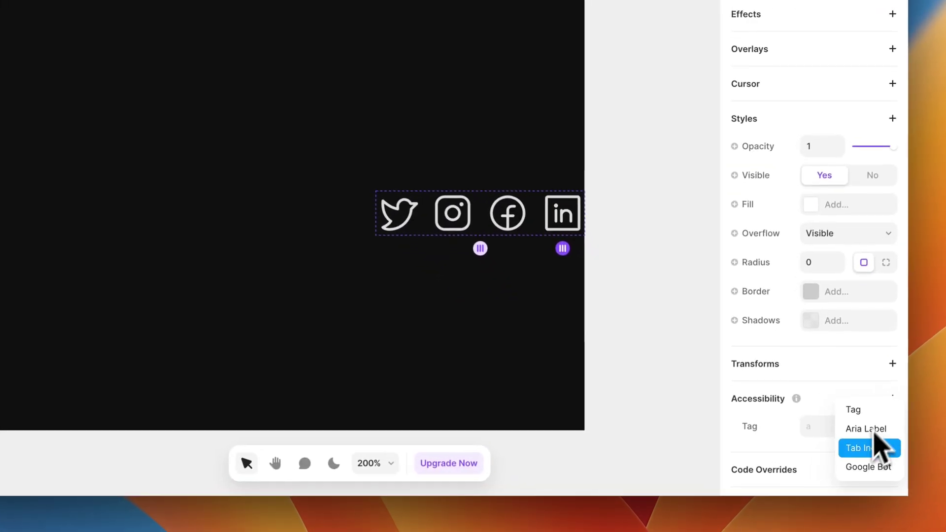
left_click(867, 428)
left_click(834, 452)
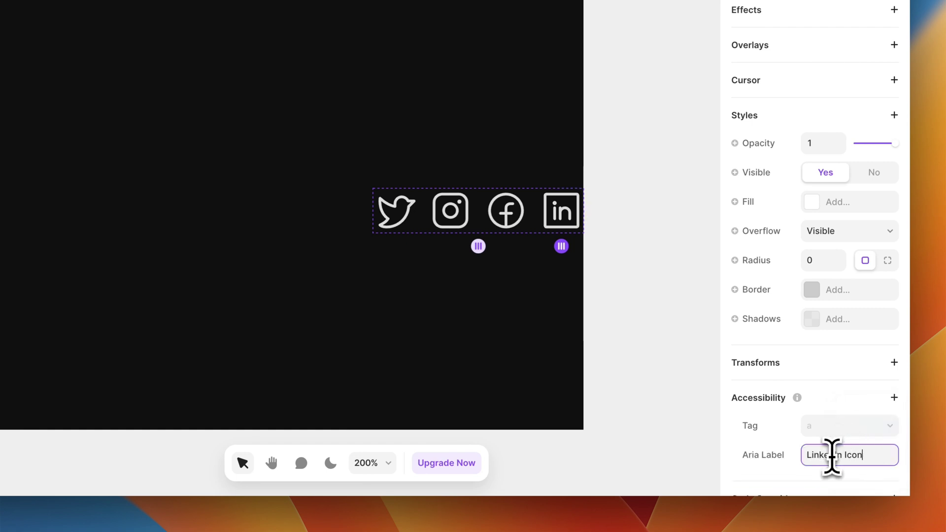
left_click(657, 300)
Collapse the Top layer and draw a frame about 652 by 21 px beneath the logo row in the footer.
scroll(656, 300, "down", 4)
scroll(656, 300, "left", 5)
scroll(656, 299, "down", 4)
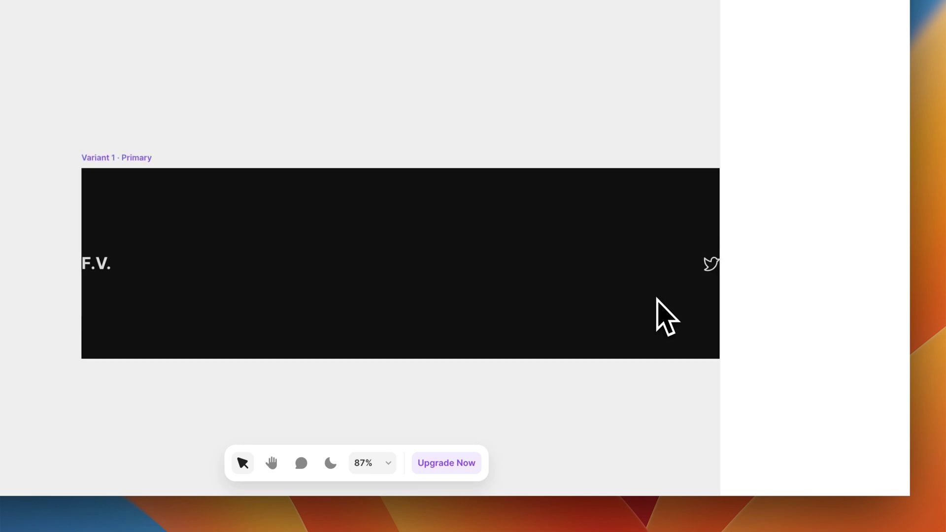
left_click(31, 152)
left_click(20, 107)
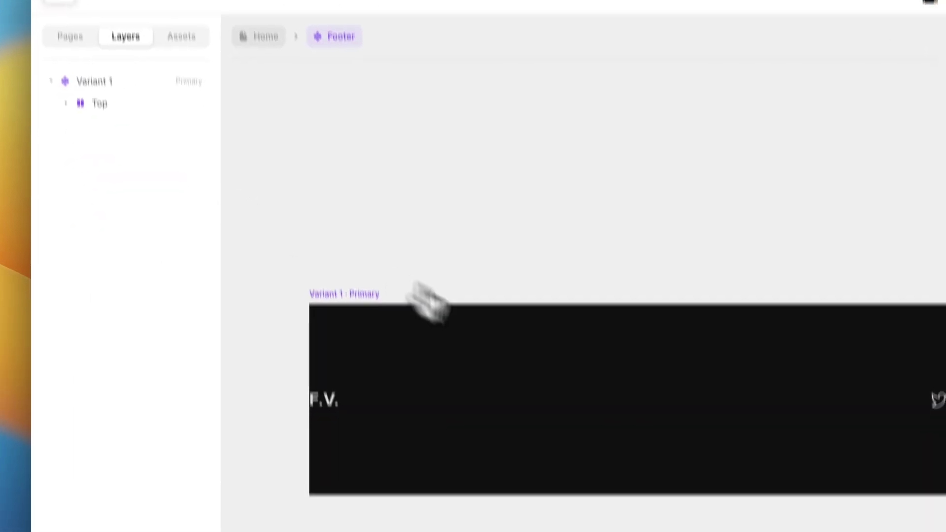
scroll(524, 357, "down", 1)
scroll(524, 357, "right", 1)
key("ctrl+Right")
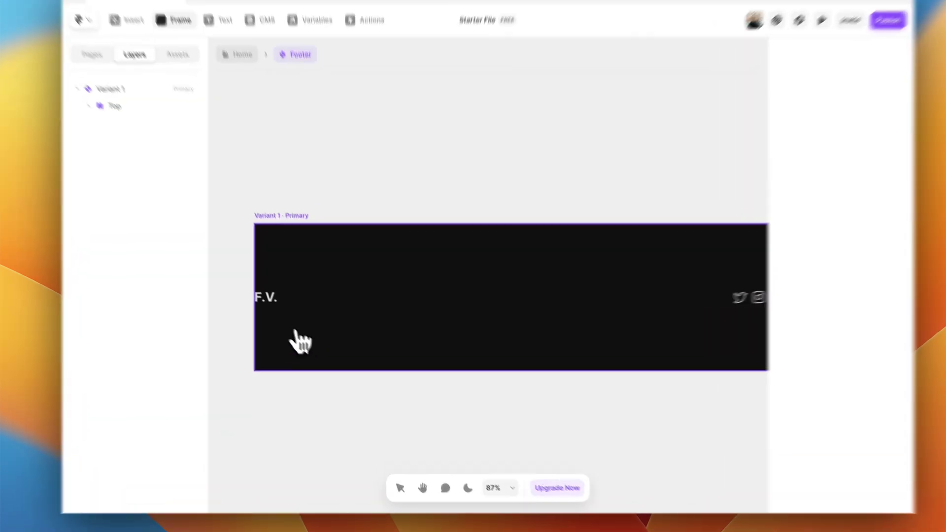
left_click_drag(257, 313, 580, 323)
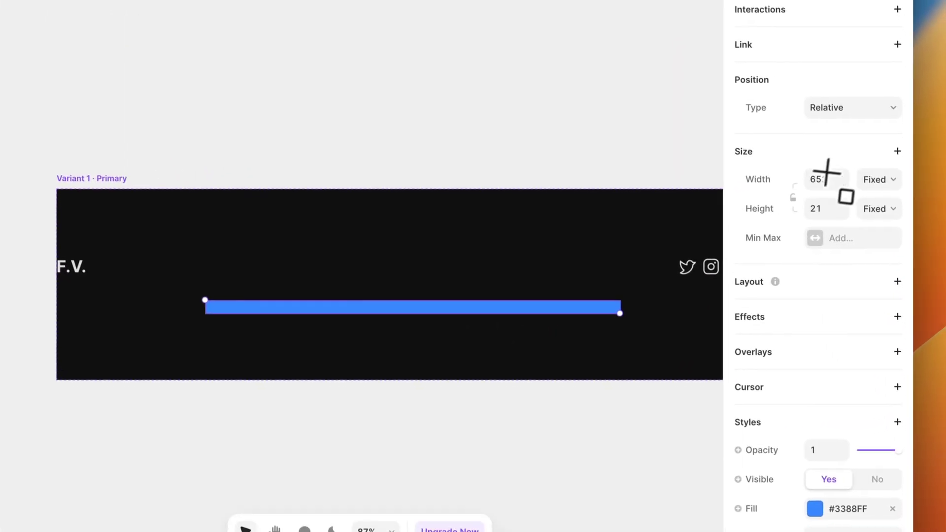
Turn the new frame into a divider line with Fill width and a fixed height of 1.
left_click(877, 180)
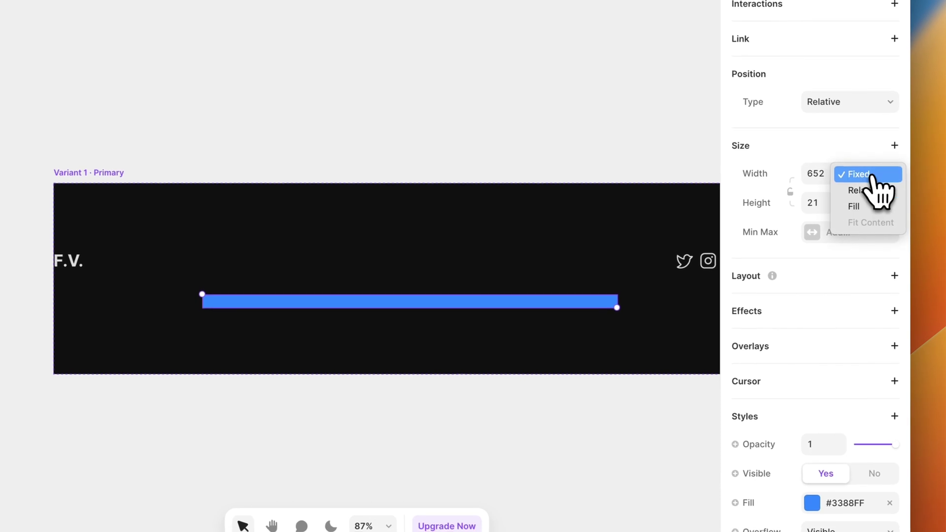
left_click(867, 209)
left_click(872, 203)
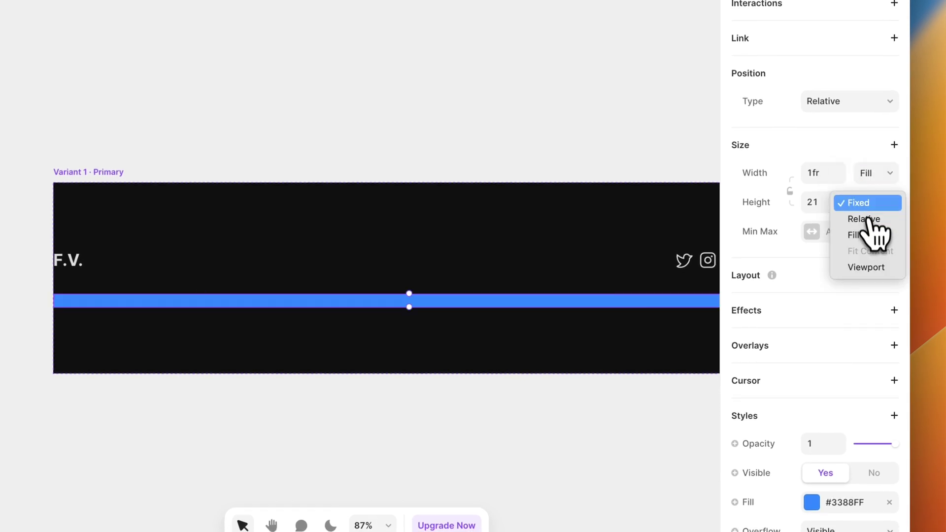
left_click(869, 202)
left_click(822, 202)
type("1")
key("Return")
scroll(854, 401, "down", 2)
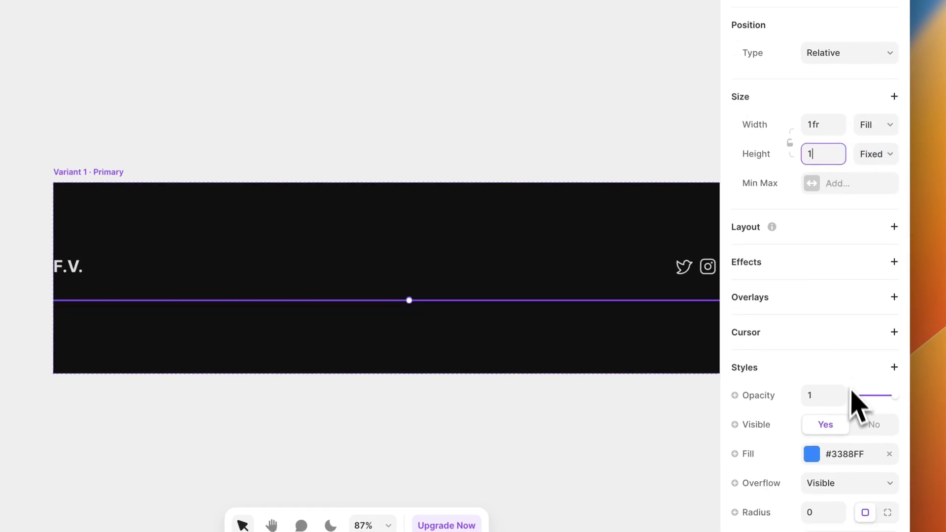
Fill the divider line with the White colour style at 40% opacity.
left_click(829, 452)
left_click(610, 467)
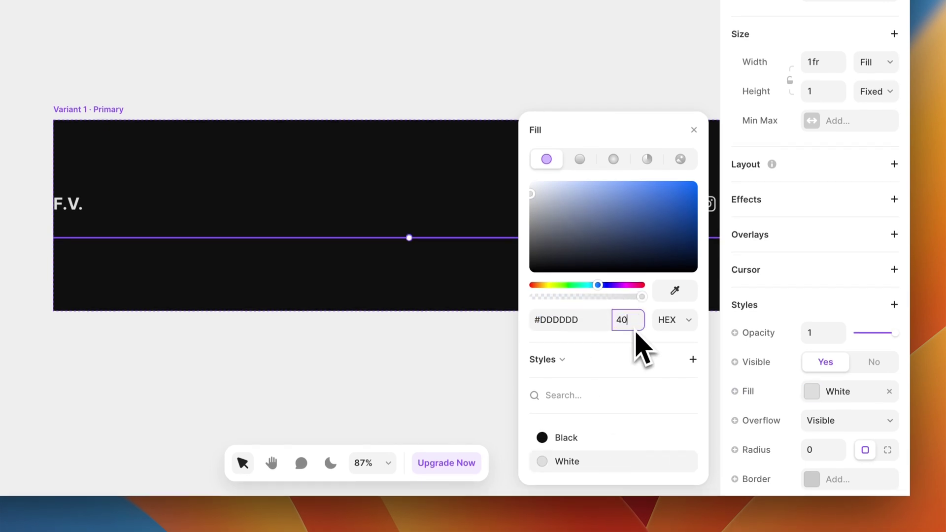
left_click(358, 373)
scroll(226, 265, "up", 2)
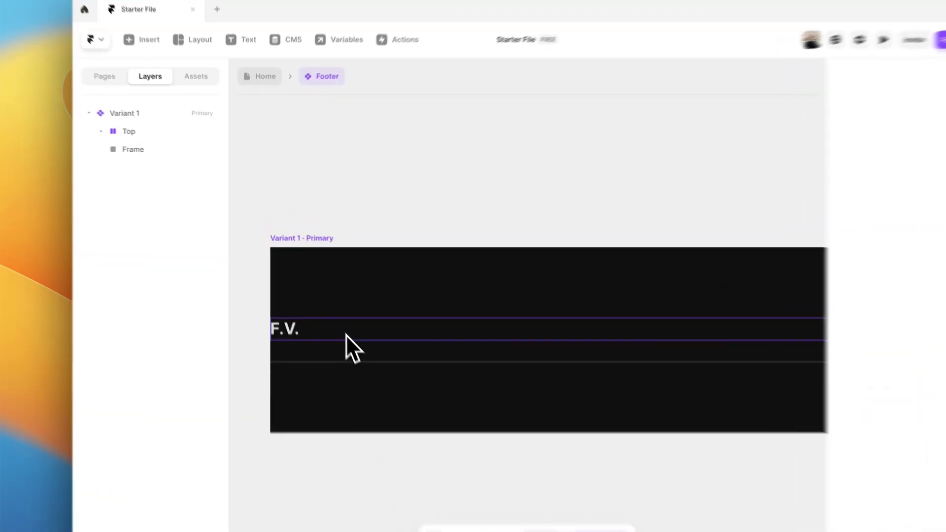
Duplicate the Top stack and place the copy below the divider line.
left_click(350, 348)
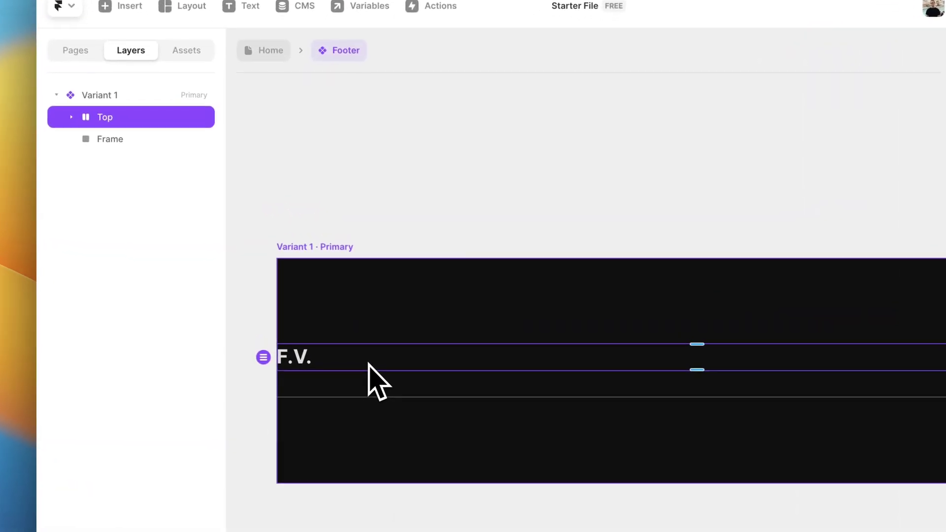
key("super+d")
left_click_drag(77, 144, 124, 168)
key("super+z")
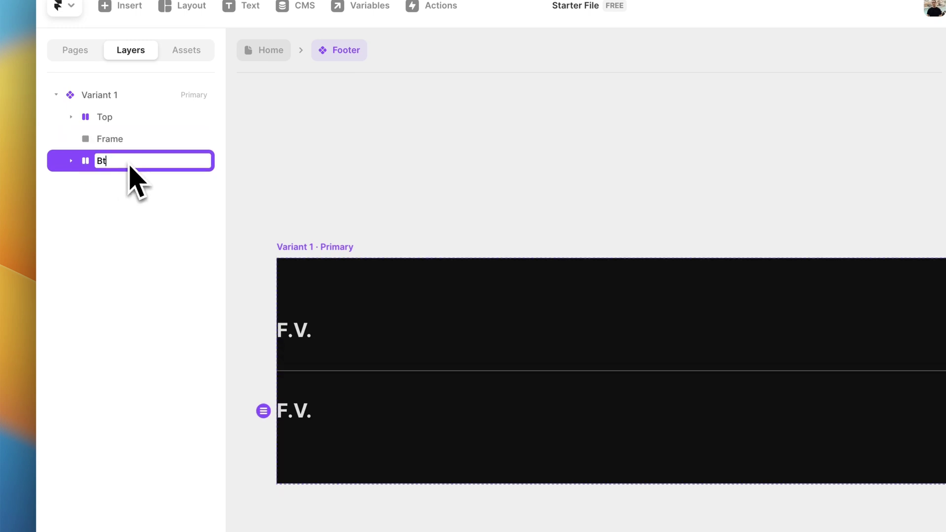
Rename the duplicated stack as Bottom.
key("BackSpace")
key("BackSpace")
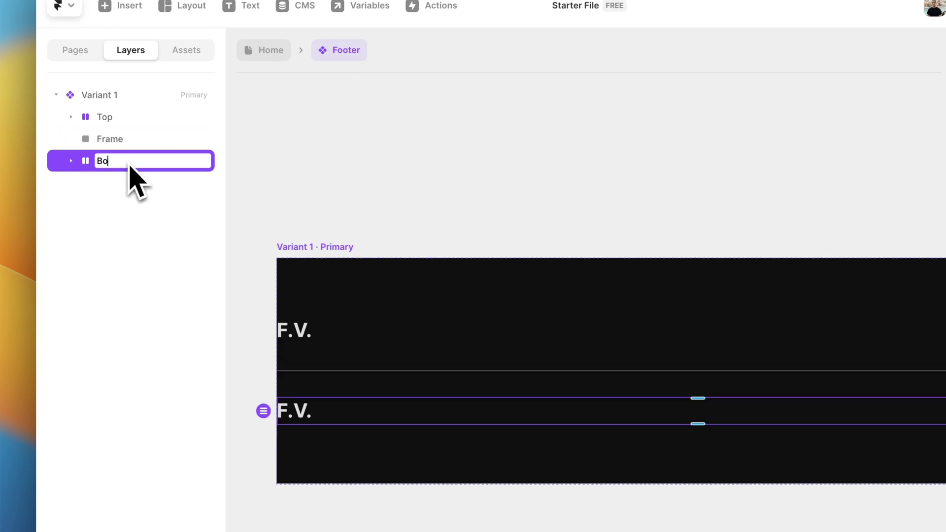
type("m")
key("Return")
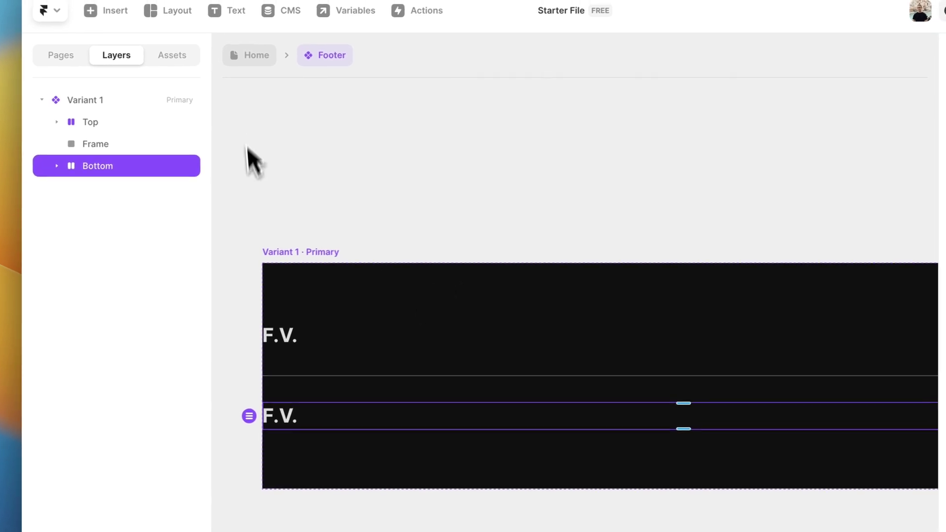
Delete the F.V. logo from the Bottom stack.
left_click(264, 159)
left_click(271, 413, "super")
key("BackSpace")
Copy "© 2024 - All Rights Reserved." from the reference site's footer and paste it as a text layer in the Bottom stack.
key("t")
left_click(431, 262)
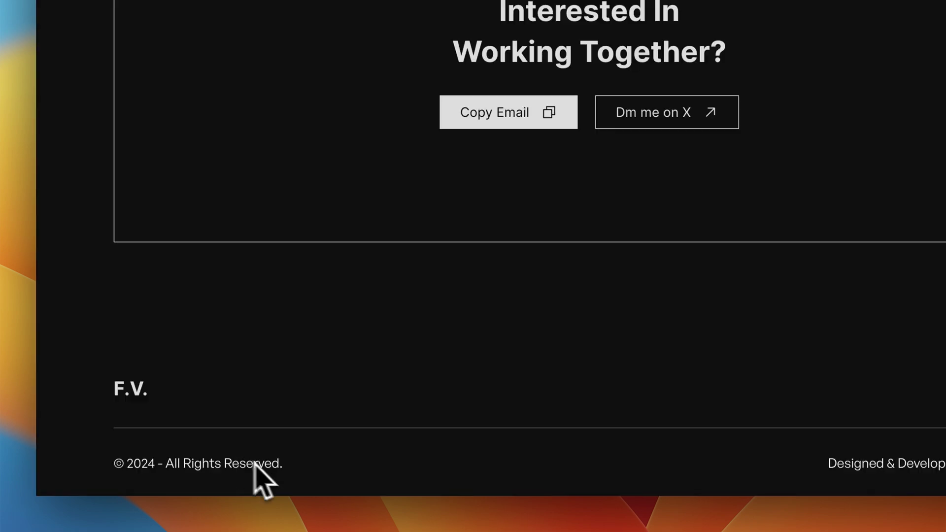
left_click_drag(264, 479, 151, 463)
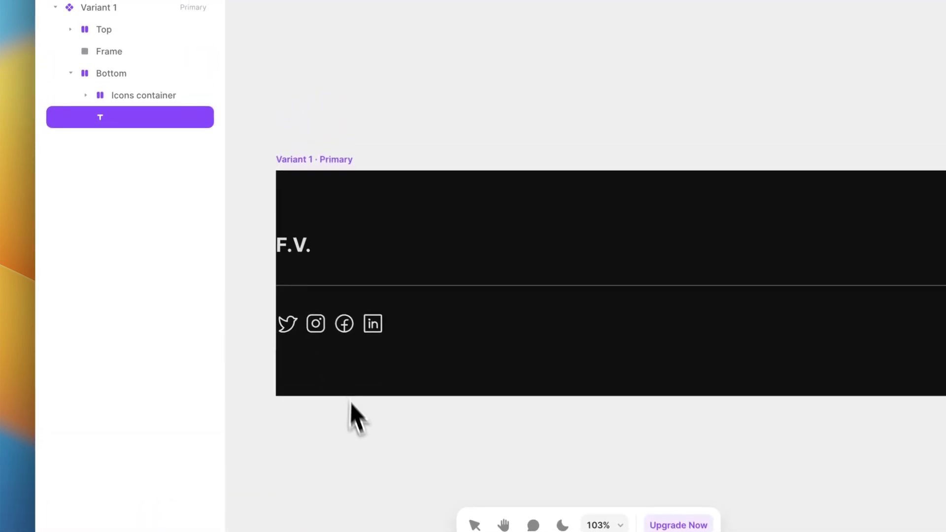
left_click(345, 428)
key("t")
left_click(417, 314)
key("ctrl+v")
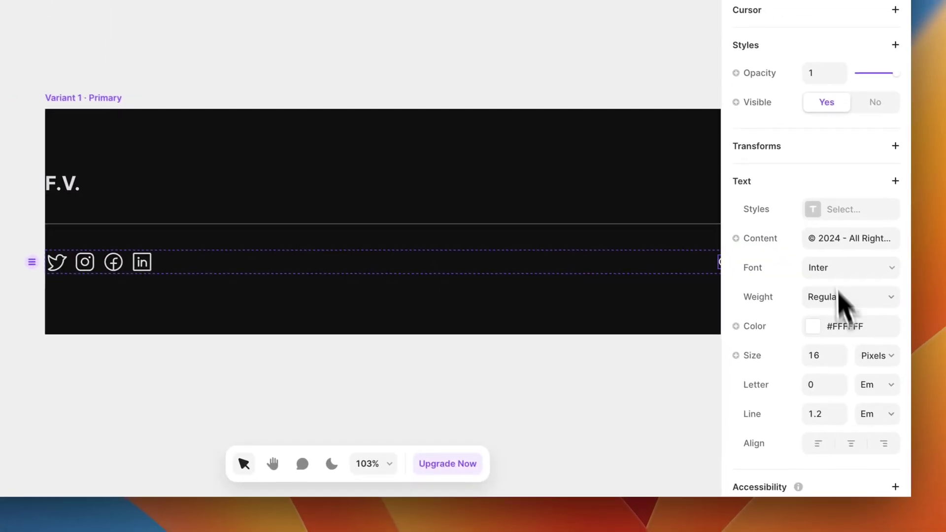
Apply the Body text style to the copyright text and move it before the icons container in the Bottom stack.
left_click(833, 212)
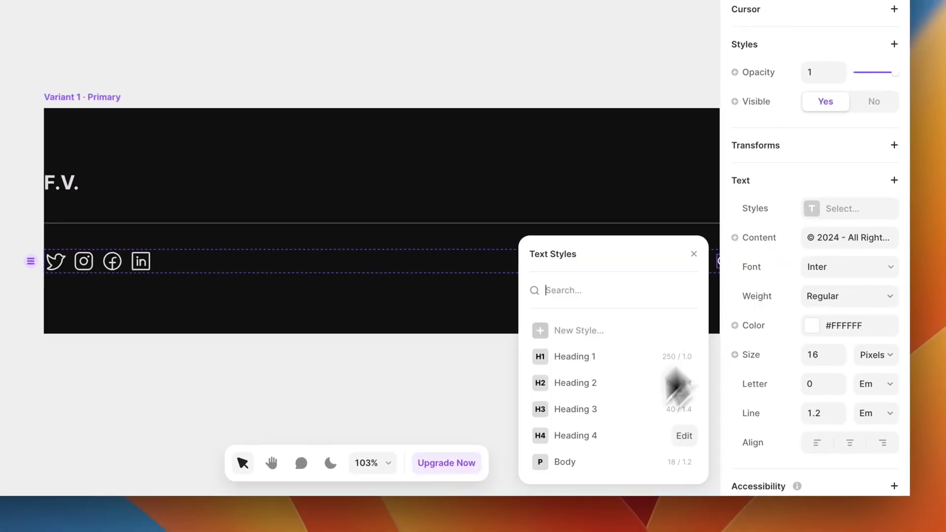
left_click(596, 461)
left_click(400, 400)
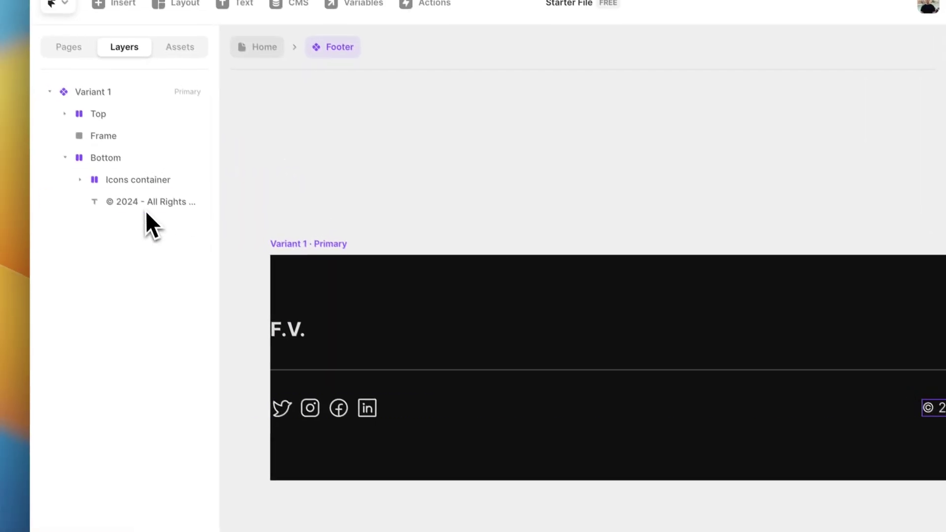
left_click_drag(148, 206, 151, 184)
left_click(419, 138)
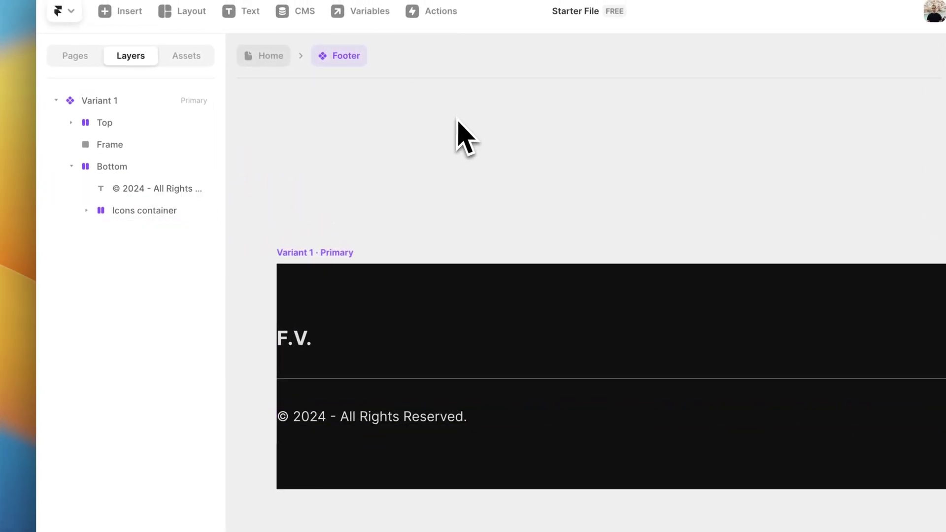
Delete the icons container from the Bottom stack and add a second text layer with the reference footer's "Designed & Developed By" credit and designer's name.
scroll(460, 135, "right", 8)
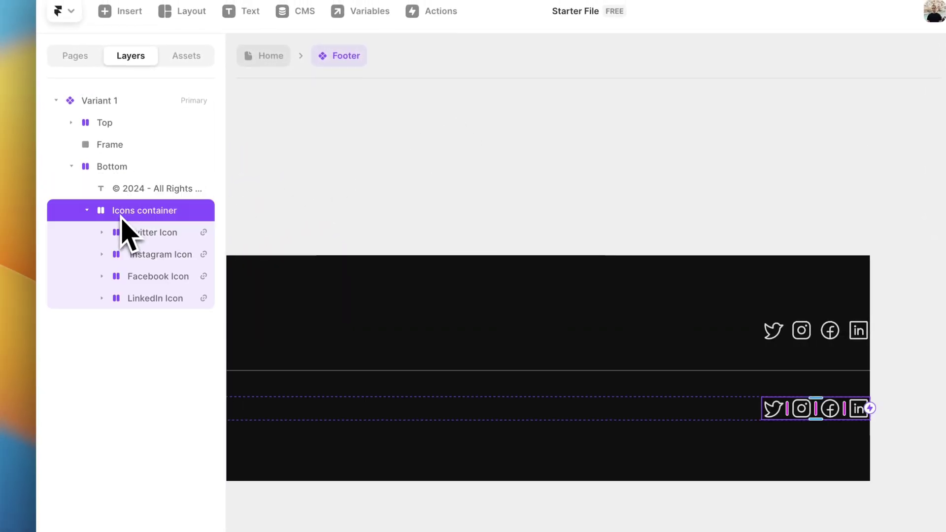
key("Delete")
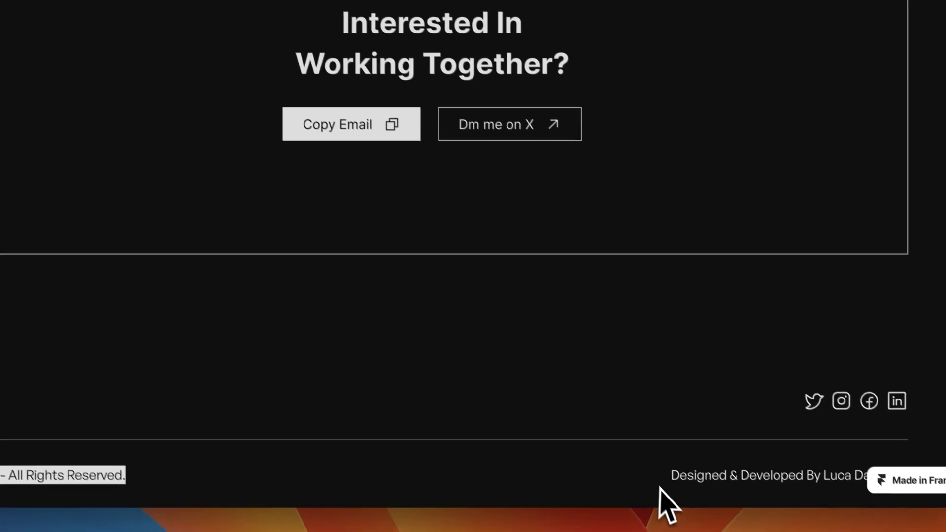
left_click_drag(658, 503, 812, 465)
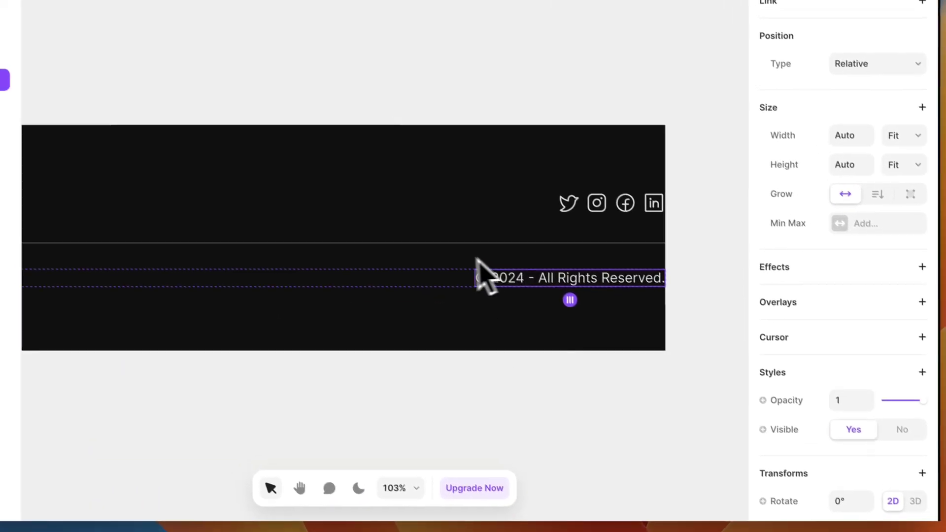
double_click(501, 280)
type("Designed & Developed By Luca Da Corte")
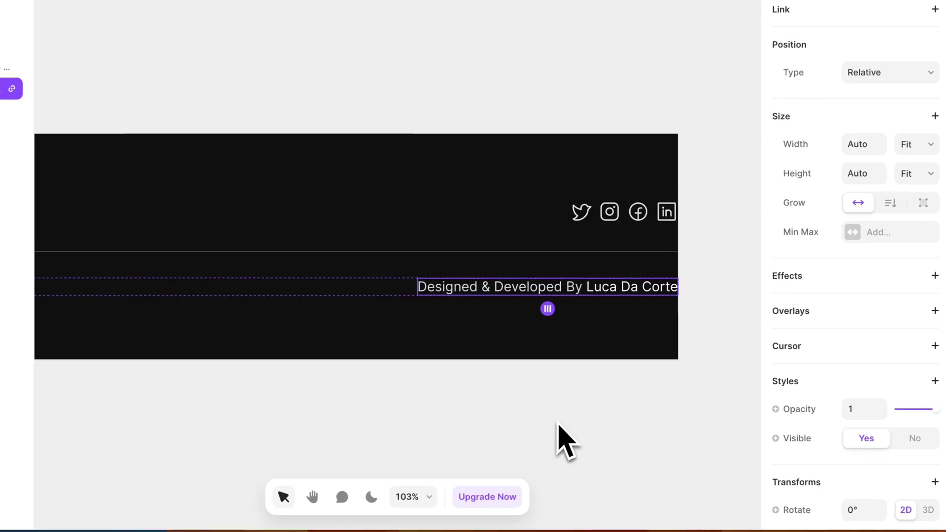
Remove the link from the designer's name in the footer's credit text.
double_click(601, 288)
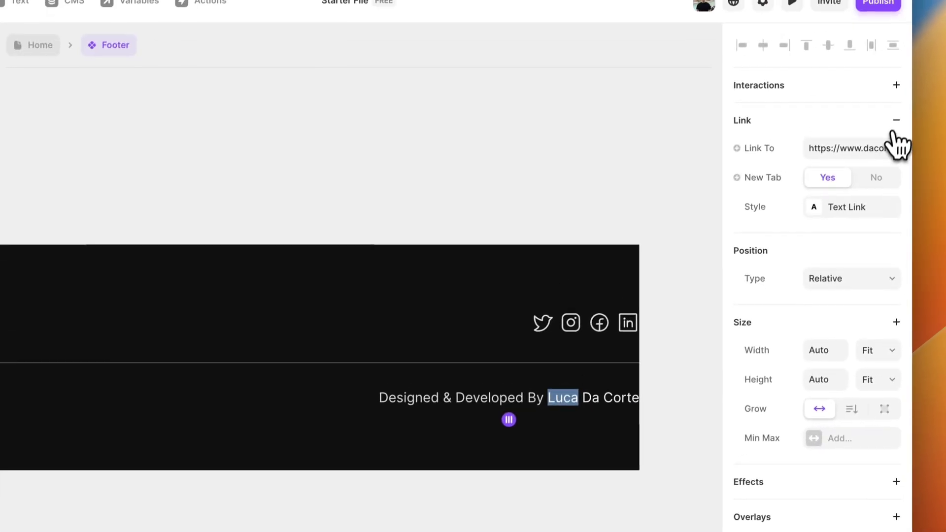
left_click(934, 9)
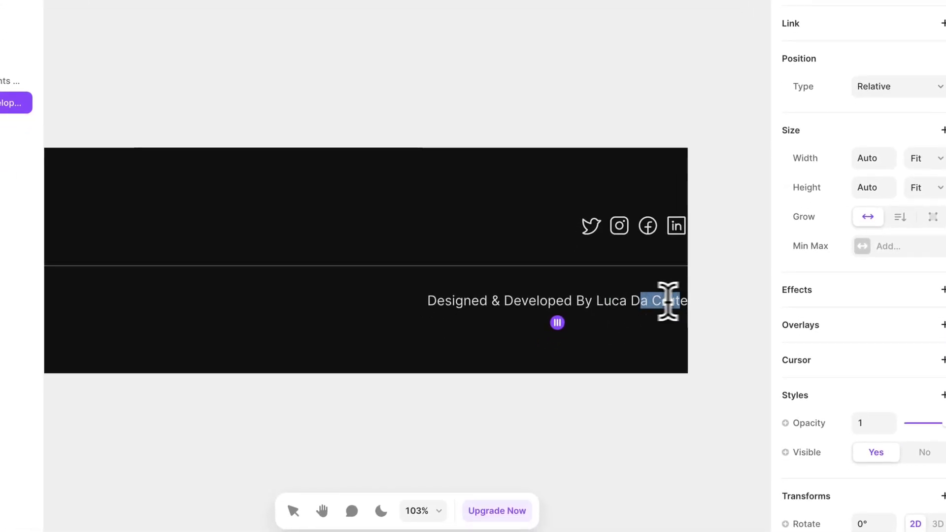
scroll(595, 281, "left", 5)
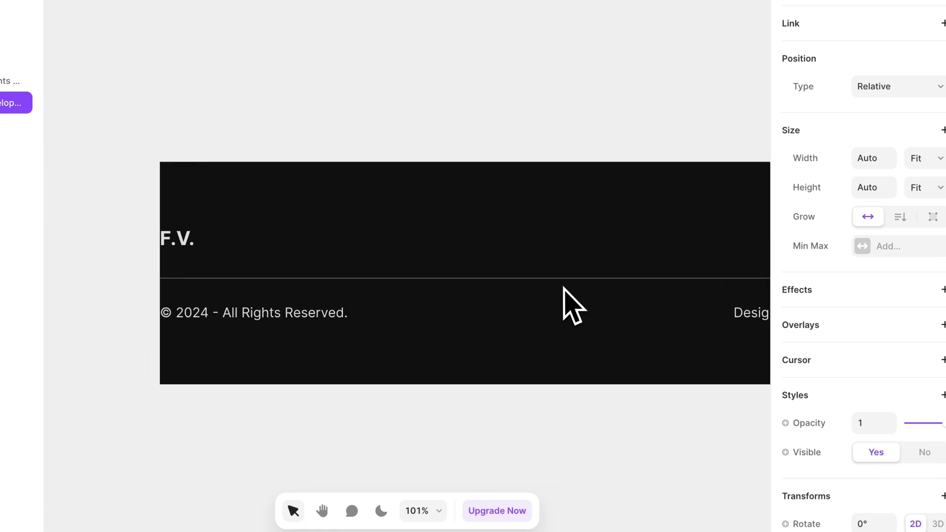
Set the height to Fit Content for both the Footer component's primary variant and its instance on the Home page.
scroll(564, 289, "down", 3)
left_click(336, 231)
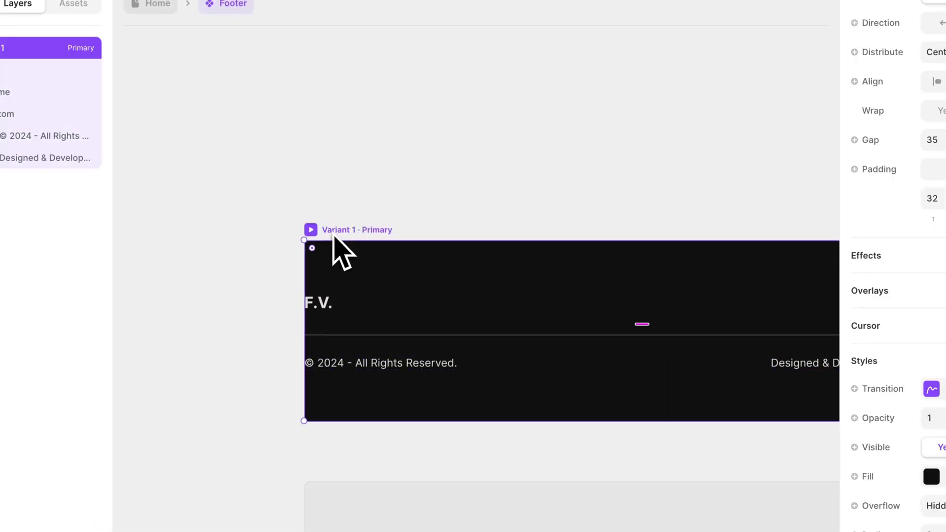
scroll(349, 270, "right", 5)
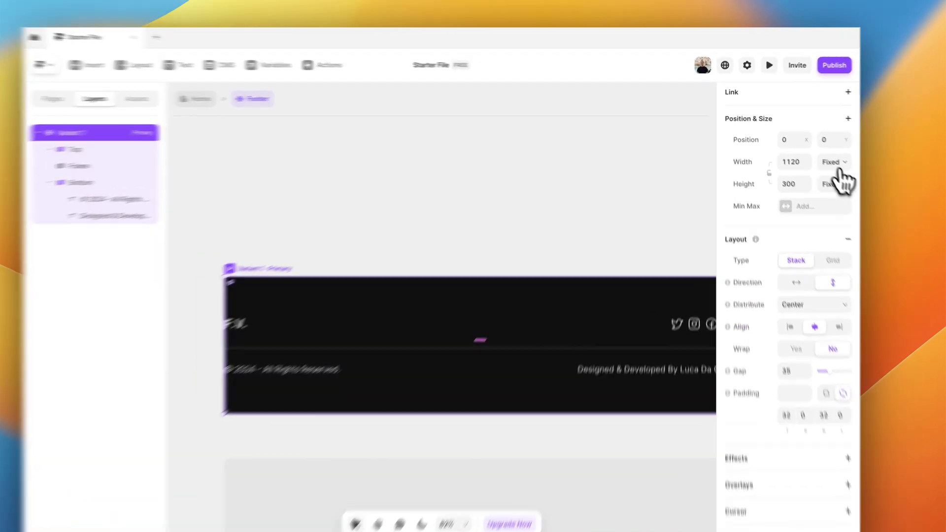
left_click(821, 175)
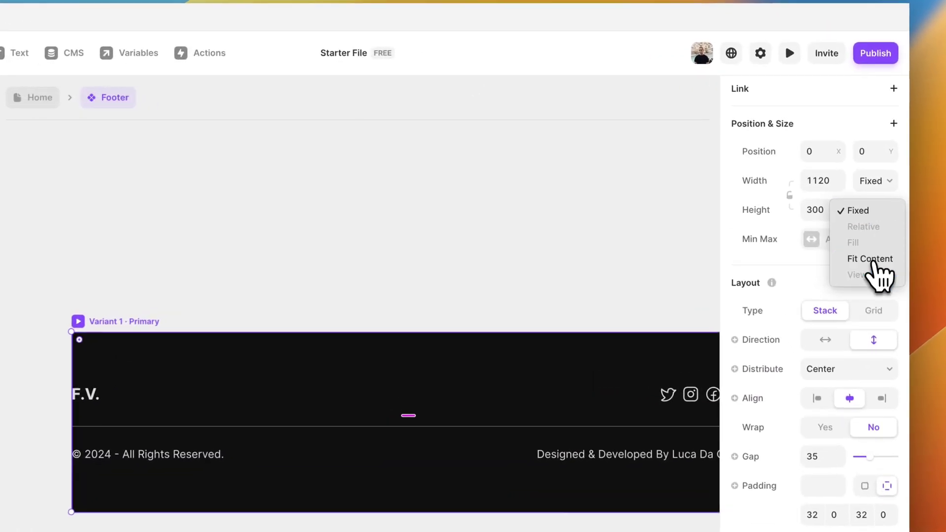
left_click(870, 255)
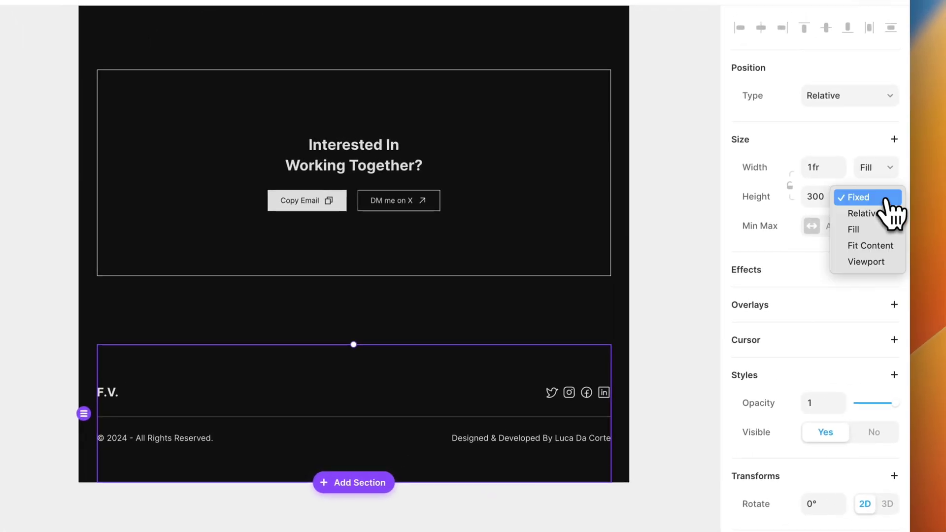
left_click(870, 255)
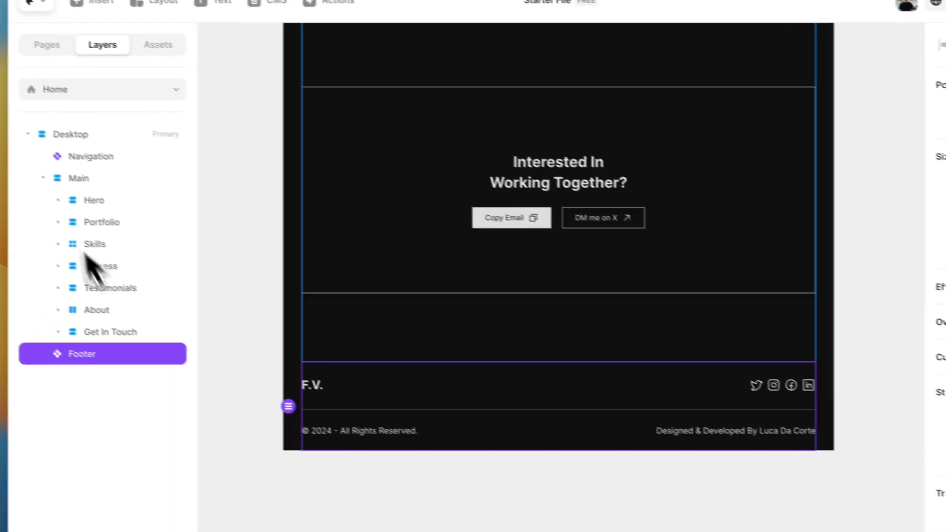
Collapse the Main layer and open a fullscreen preview of the Desktop page.
left_click(267, 209)
scroll(324, 219, "down", 5)
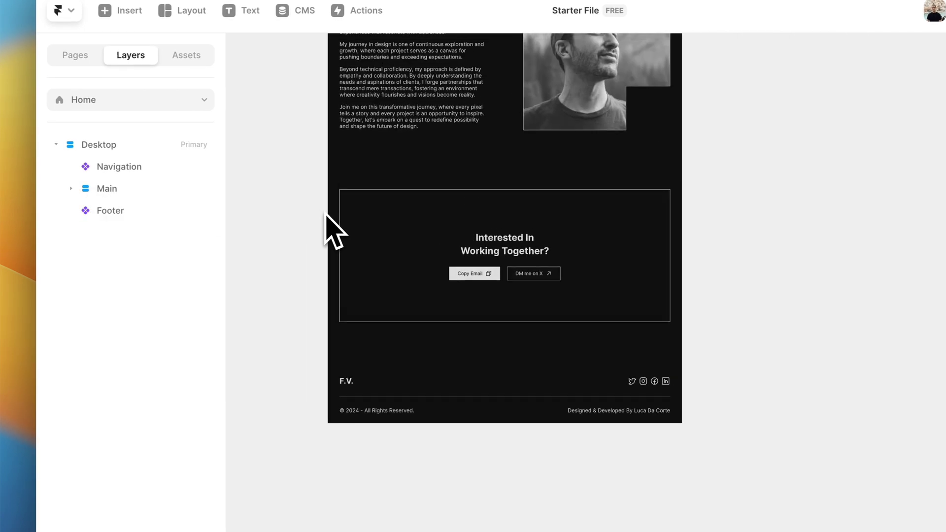
scroll(324, 220, "up", 4)
scroll(327, 222, "up", 10)
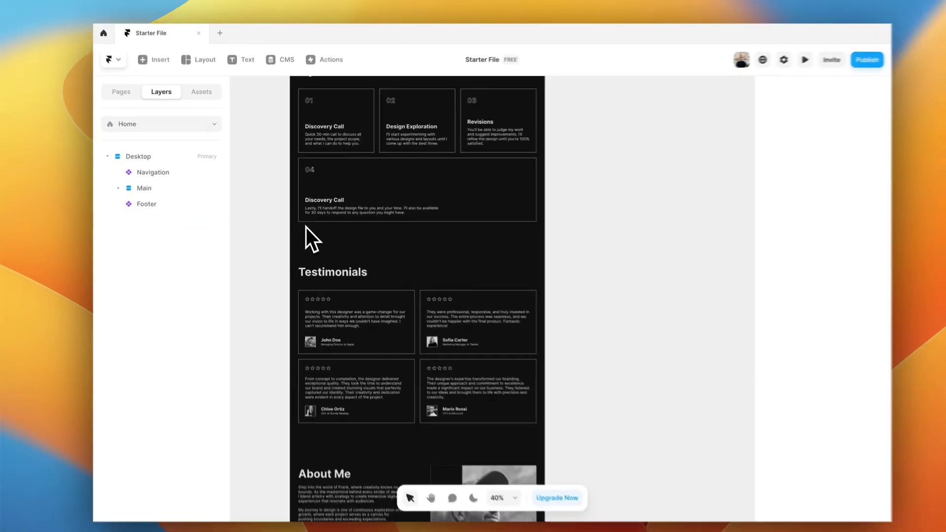
scroll(301, 224, "up", 10)
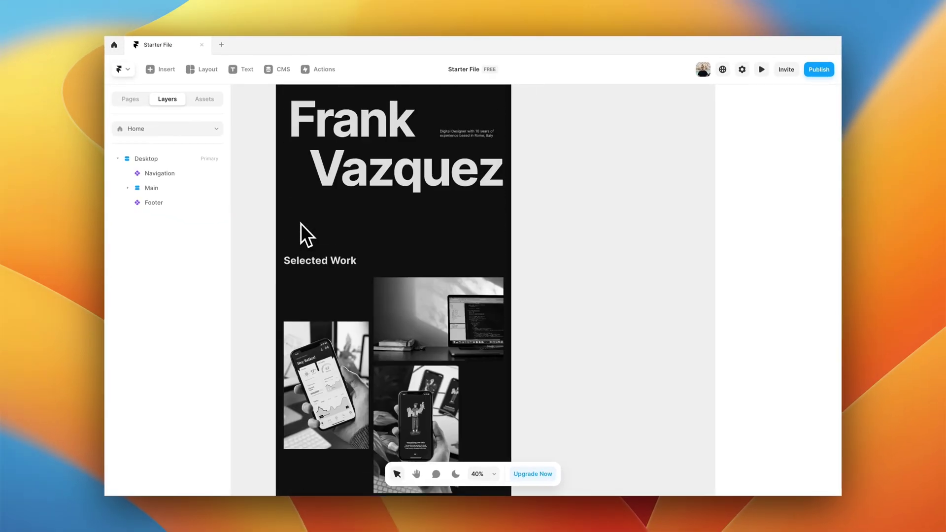
left_click(286, 189)
key("super+p")
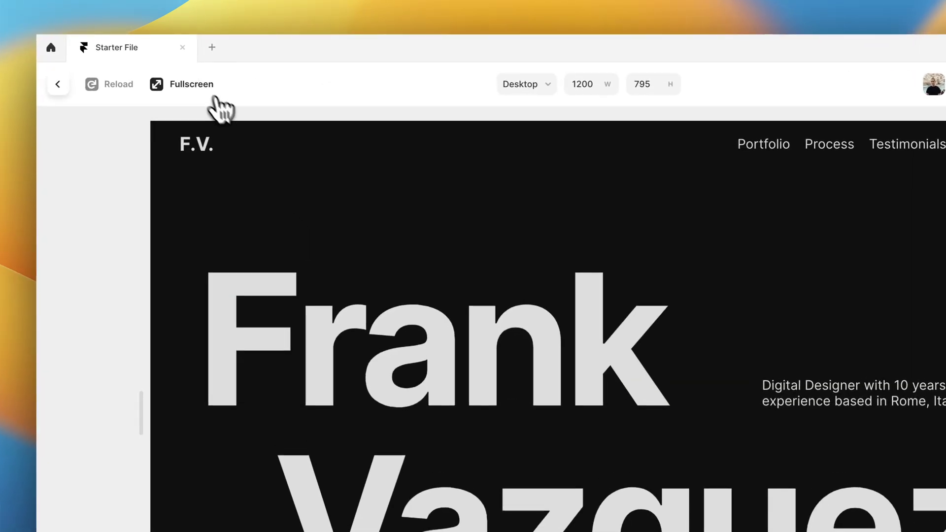
left_click(222, 76)
Examine the previewed page from top to bottom, comparing the widths of the My Process and Testimonials grids with the other sections.
scroll(250, 330, "down", 12)
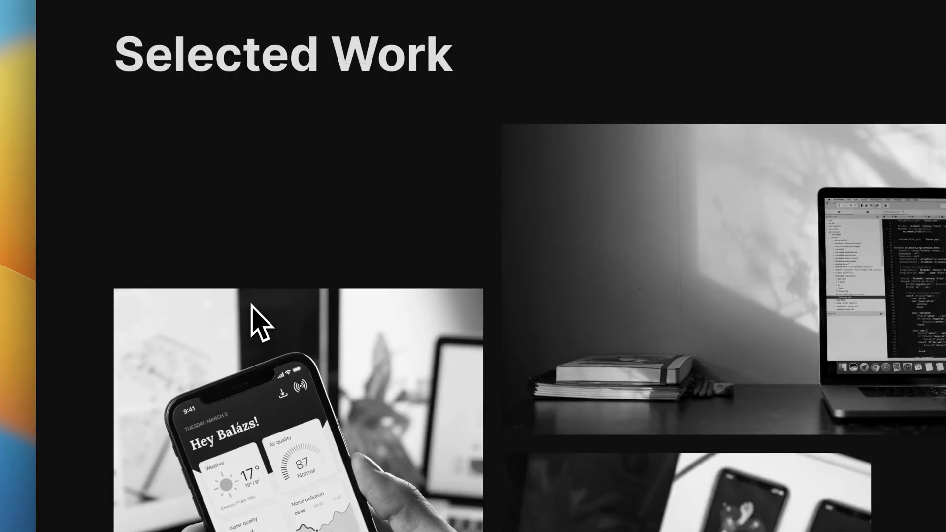
scroll(251, 305, "down", 15)
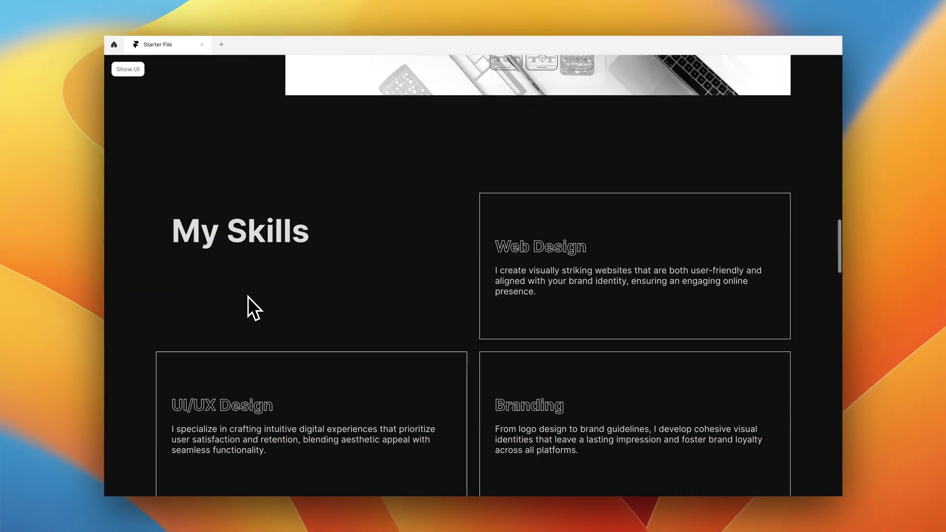
scroll(248, 296, "down", 10)
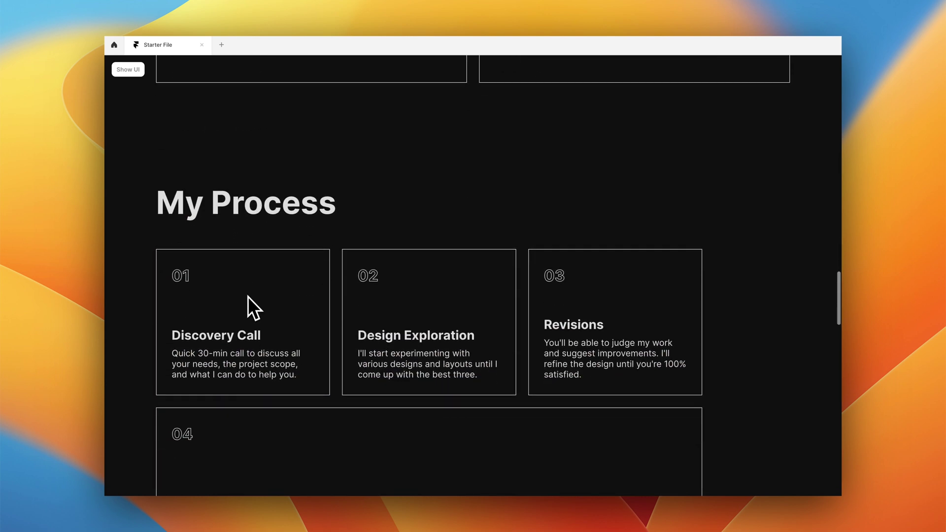
scroll(247, 297, "down", 1)
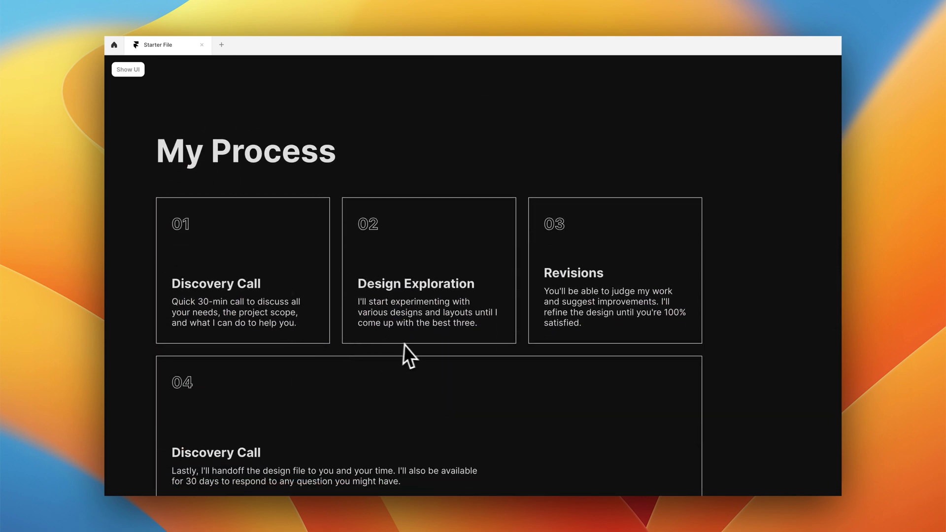
scroll(734, 342, "down", 1)
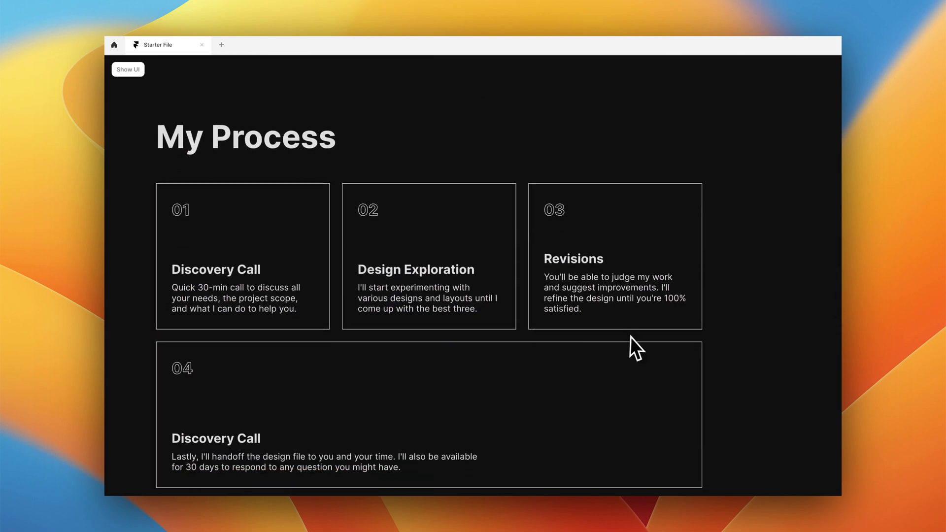
scroll(654, 327, "down", 5)
scroll(498, 316, "down", 4)
scroll(499, 315, "up", 6)
scroll(498, 312, "up", 4)
scroll(499, 311, "down", 2)
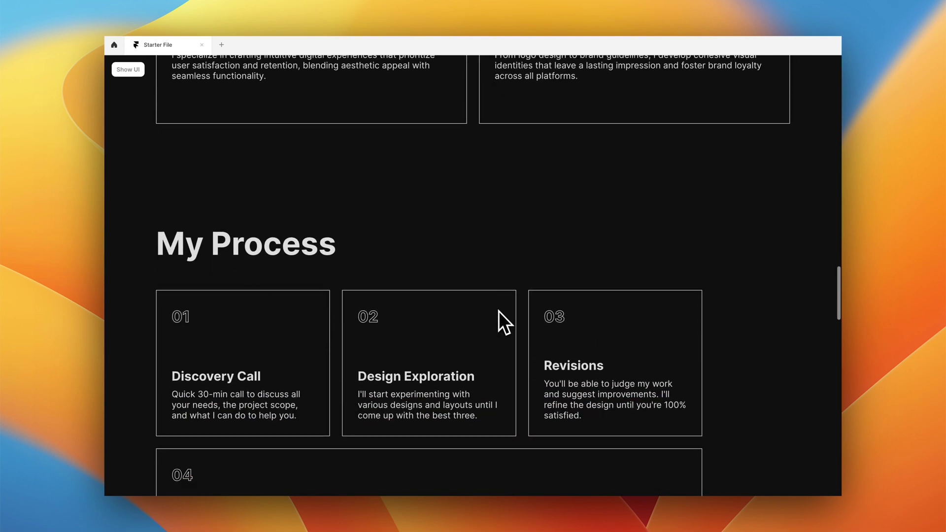
scroll(167, 290, "up", 3)
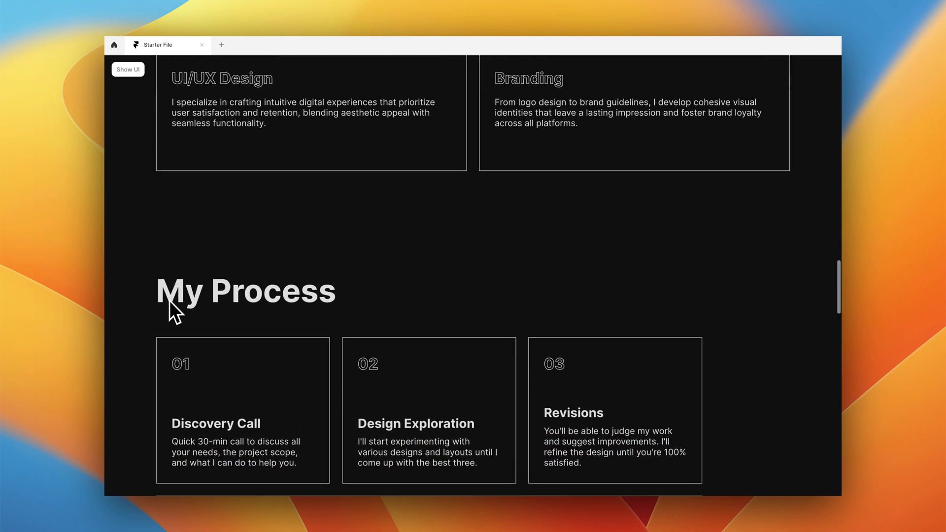
scroll(668, 404, "down", 20)
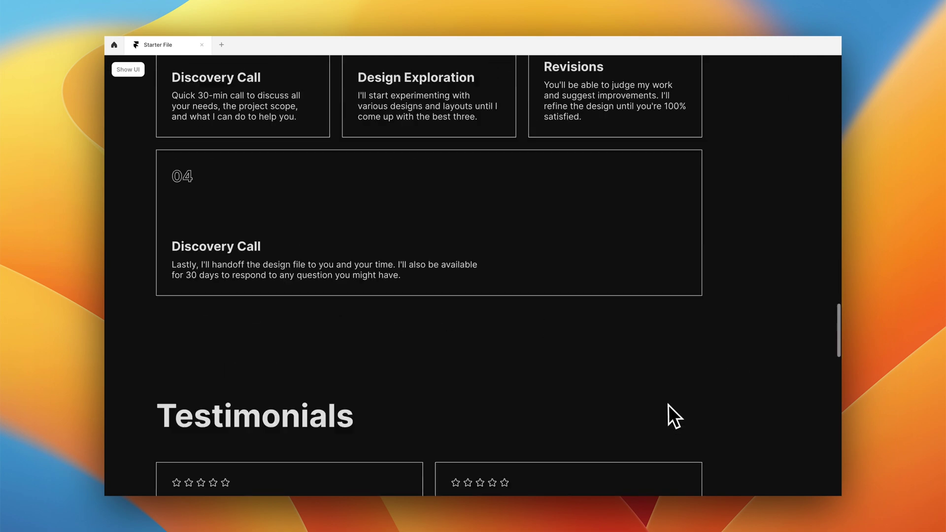
scroll(667, 403, "up", 10)
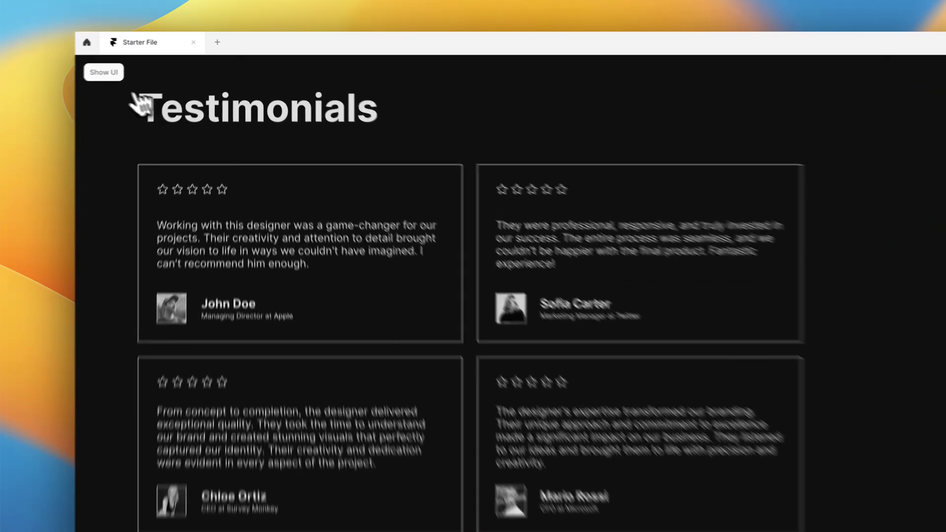
Leave the preview and set the width of the grid in the My Process section to Fill.
left_click(128, 69)
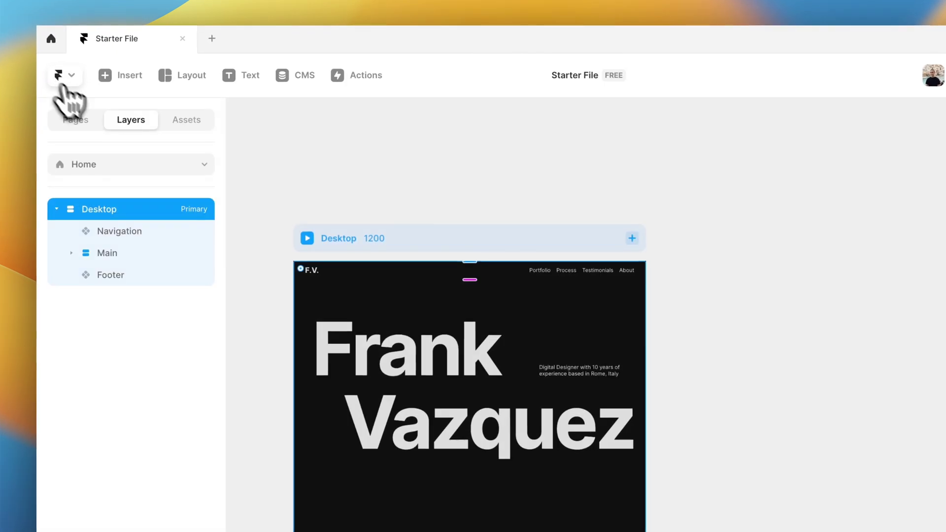
left_click(282, 269)
scroll(276, 291, "down", 15)
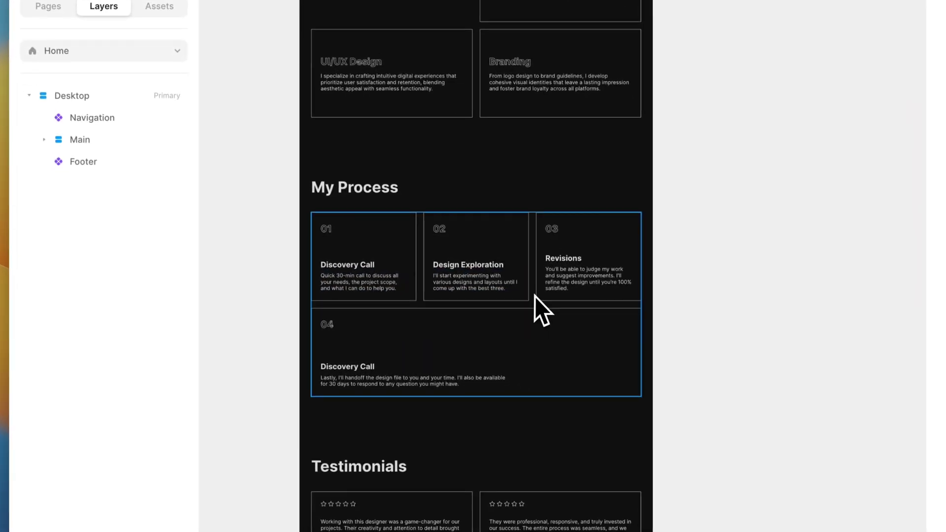
left_click(561, 405)
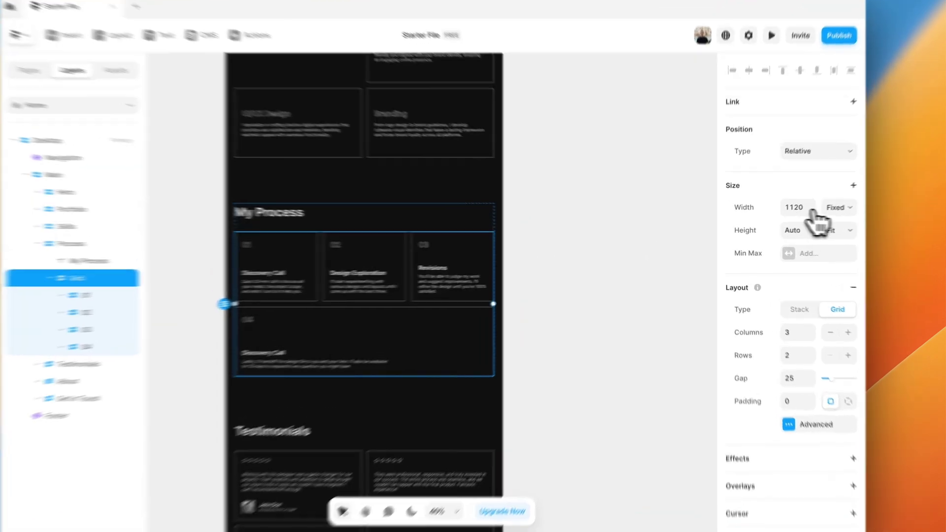
left_click(817, 215)
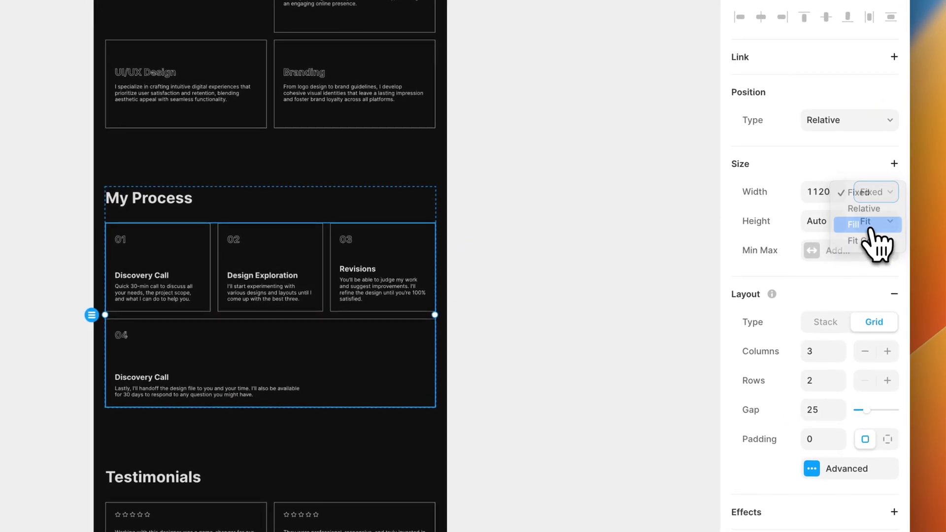
Set the width of the grid in the Testimonials section to Fill.
scroll(513, 355, "down", 8)
left_click(285, 209)
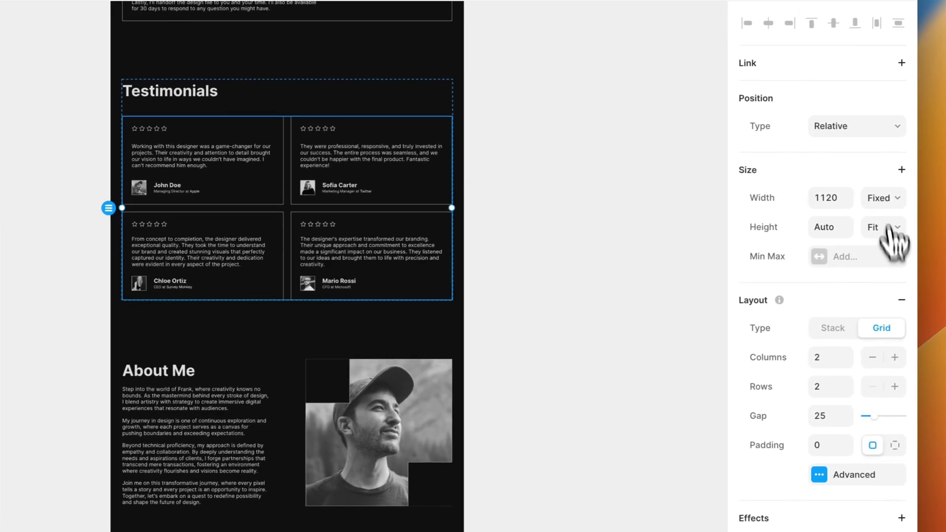
left_click(930, 191)
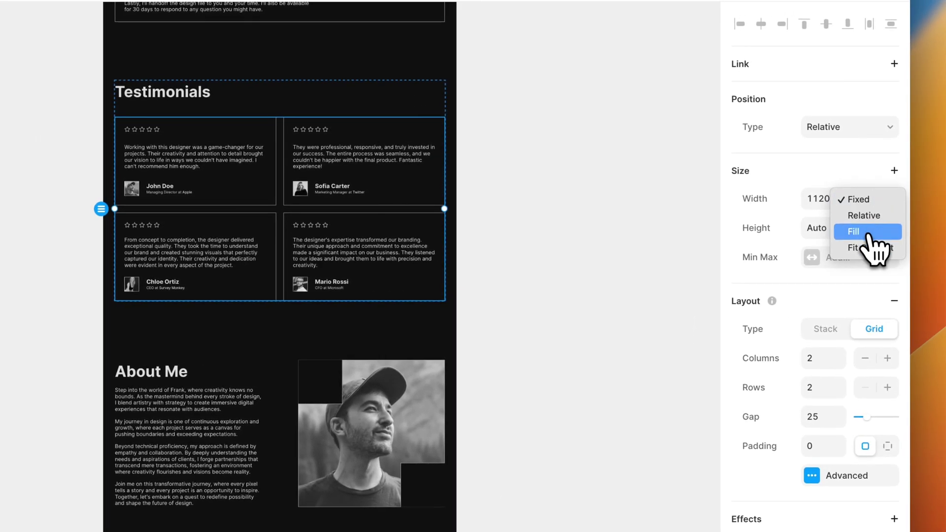
left_click(555, 238)
Check the width setting of the Skills grid and collapse the Main layer.
scroll(551, 239, "down", 6)
left_click(283, 279)
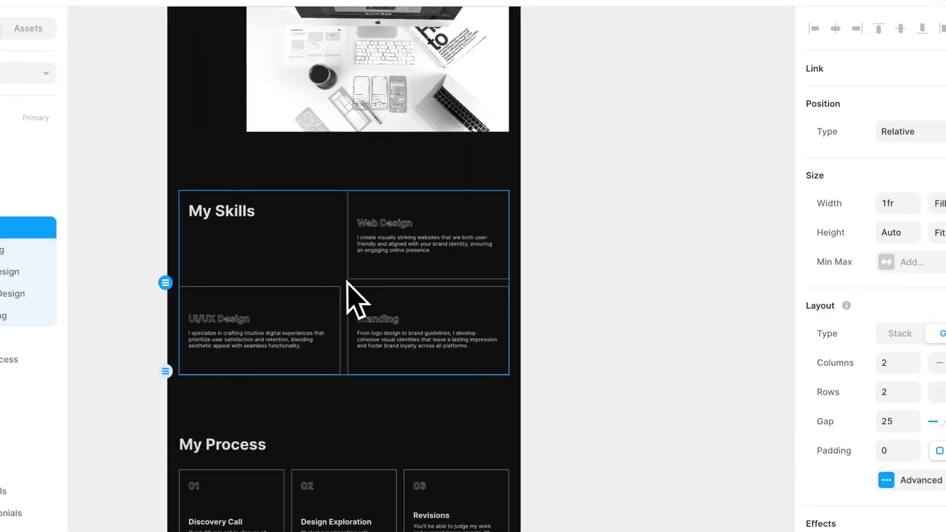
left_click(728, 316)
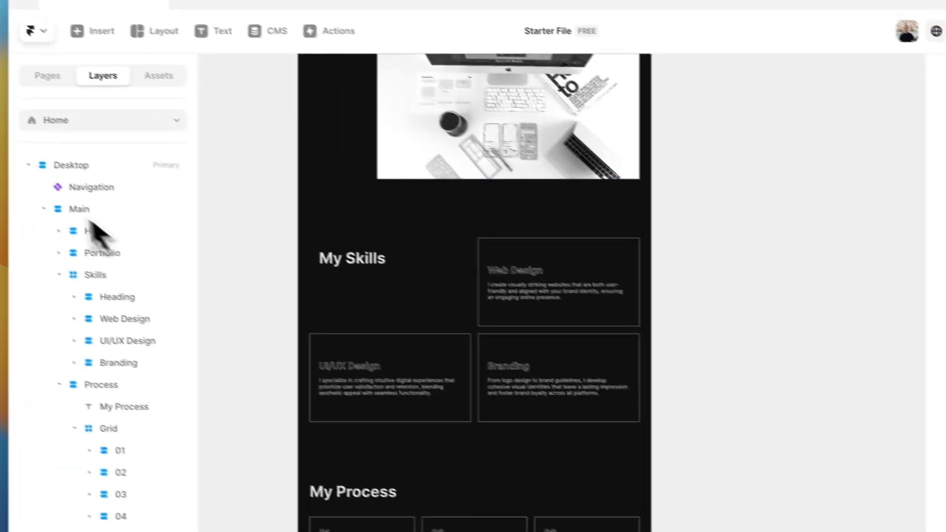
left_click(43, 208)
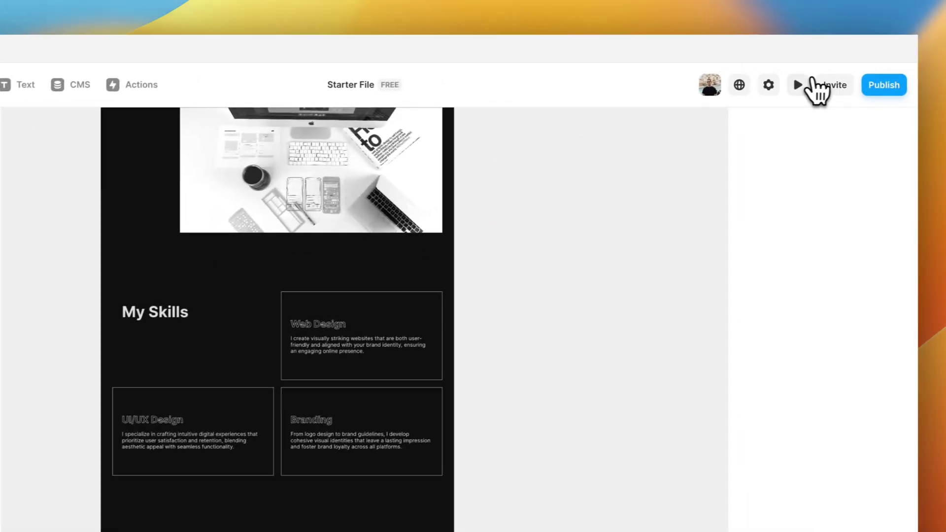
Preview the page in fullscreen, examine the section widths from Selected Work down to the contact section, and leave the preview.
left_click(801, 85)
left_click(16, 87)
scroll(266, 306, "down", 10)
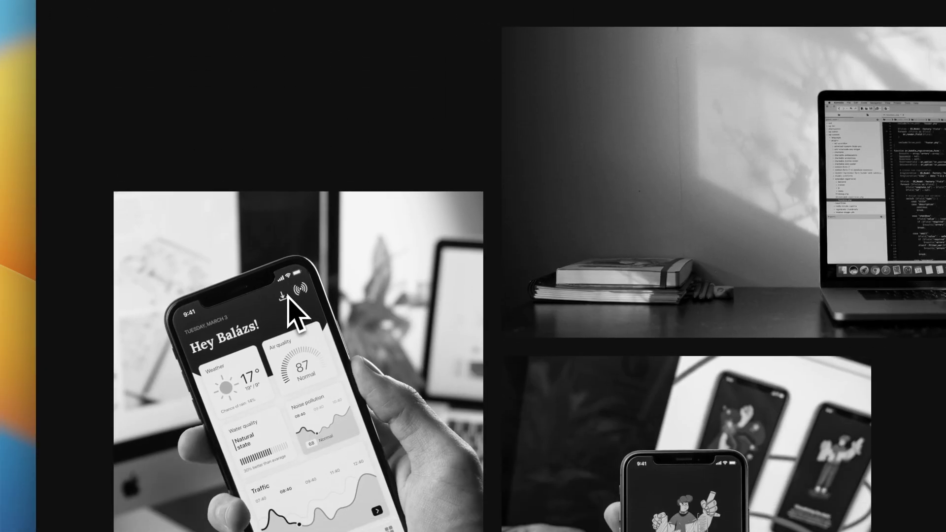
scroll(288, 296, "down", 15)
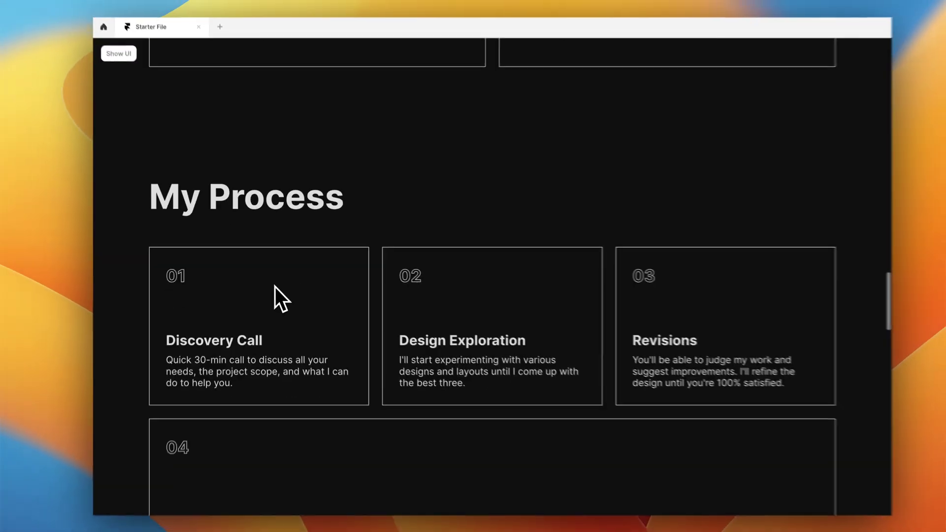
scroll(273, 286, "down", 15)
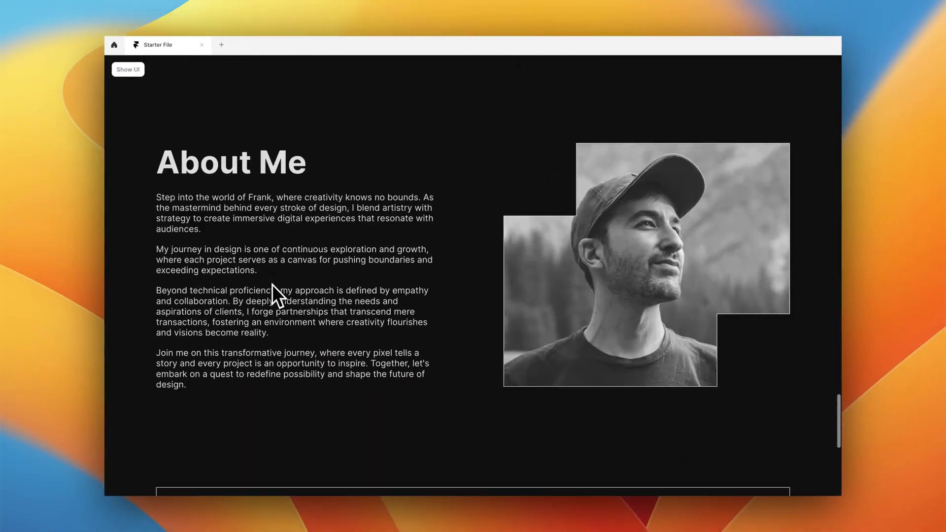
scroll(271, 284, "down", 10)
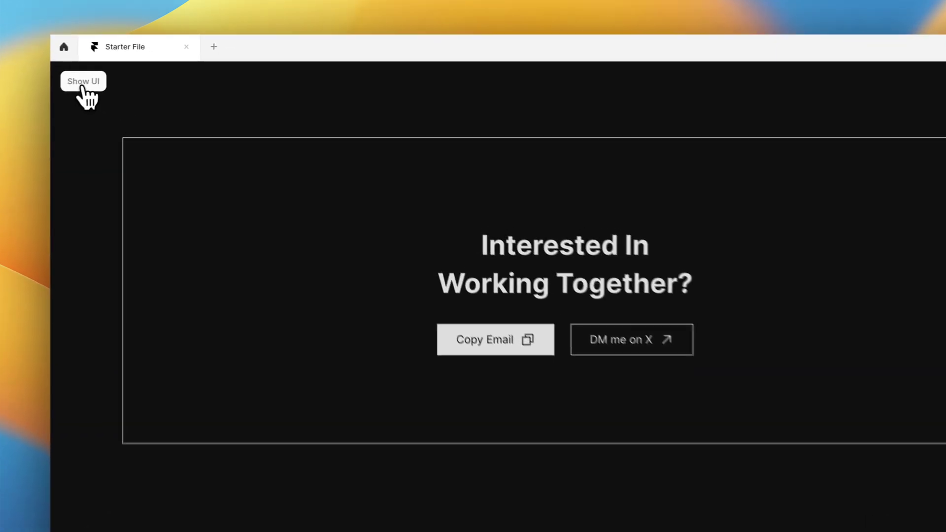
left_click(127, 71)
left_click(120, 71)
Add a maximum width of 1300 to the Footer at the end of the desktop page.
scroll(306, 319, "down", 6)
scroll(287, 315, "down", 8)
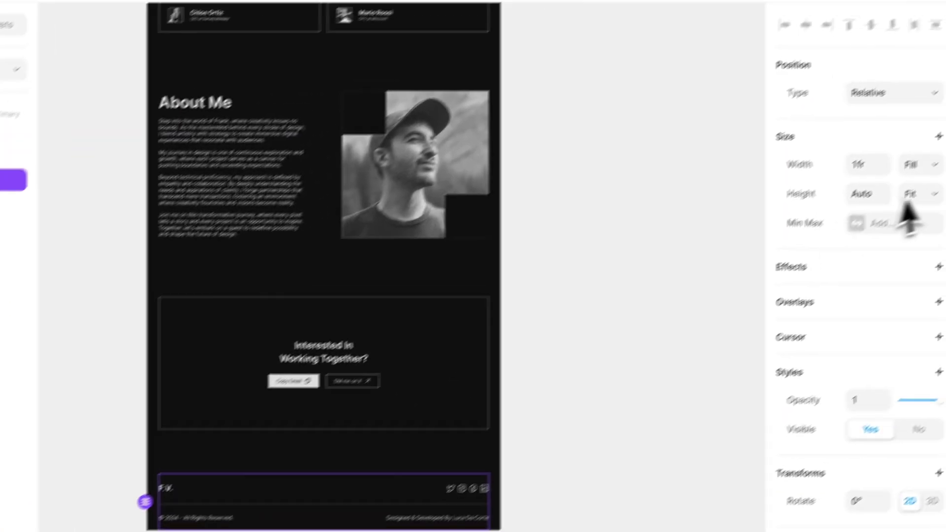
left_click(827, 254)
left_click(839, 266)
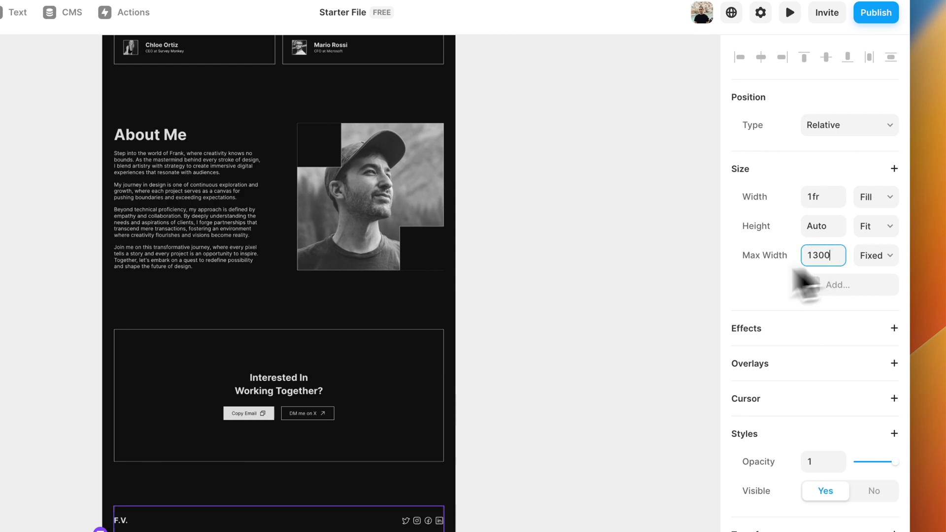
left_click(518, 294)
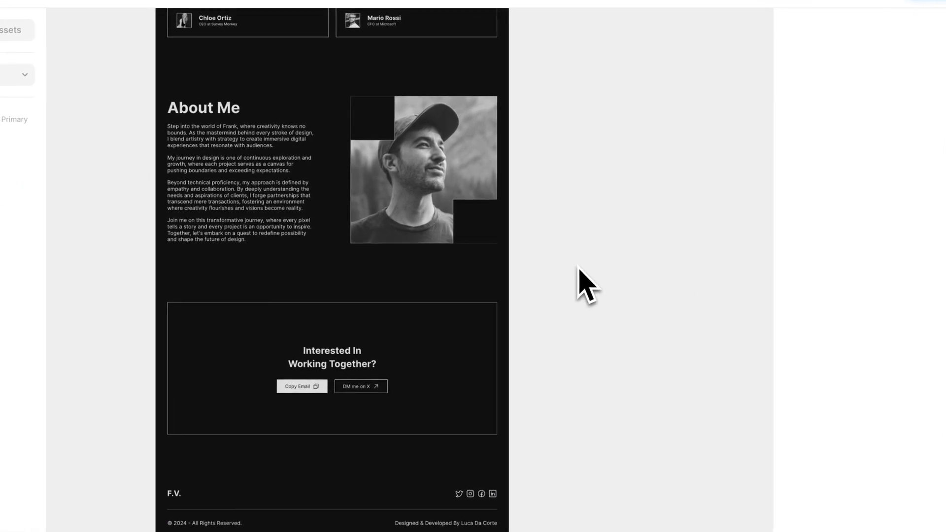
Expand the Main layer and collapse the open section layers inside it so only the section names are listed.
scroll(578, 268, "up", 10)
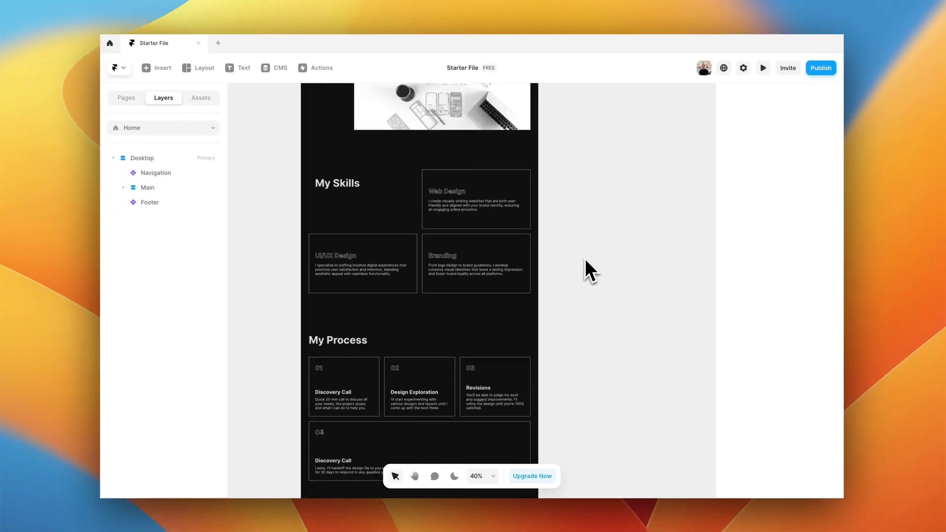
scroll(584, 258, "up", 8)
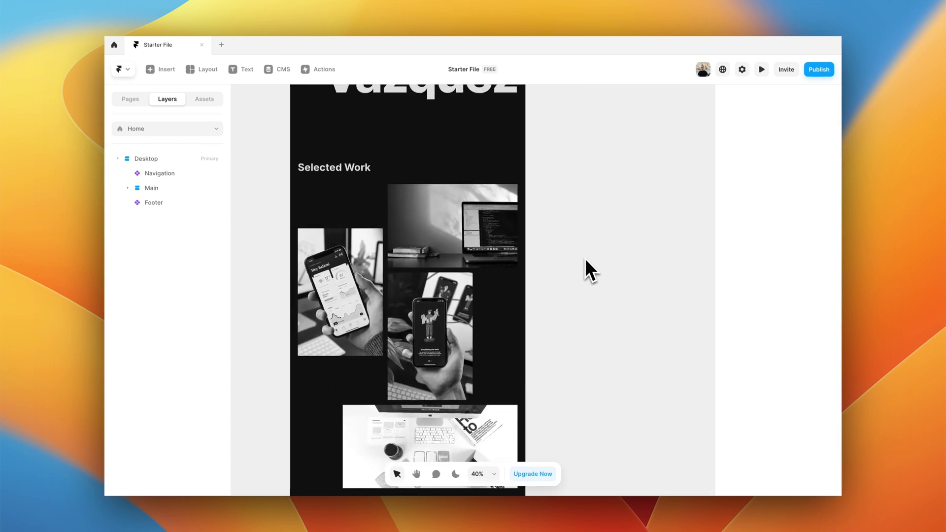
scroll(584, 258, "up", 5)
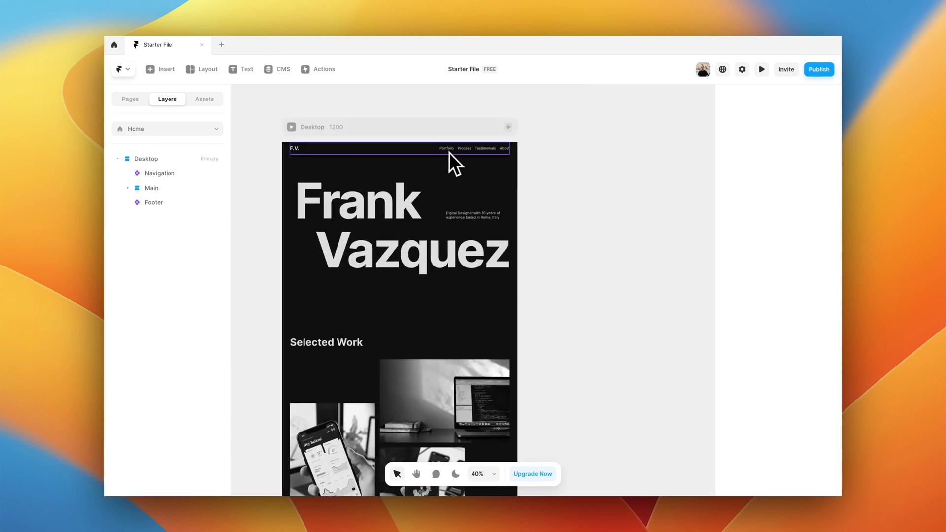
scroll(457, 152, "up", 5)
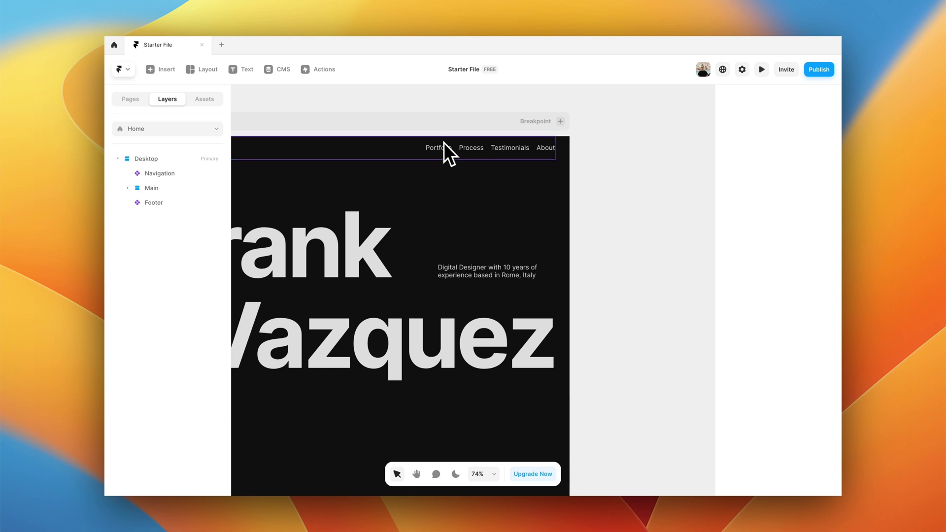
scroll(444, 143, "down", 10)
scroll(403, 315, "down", 5)
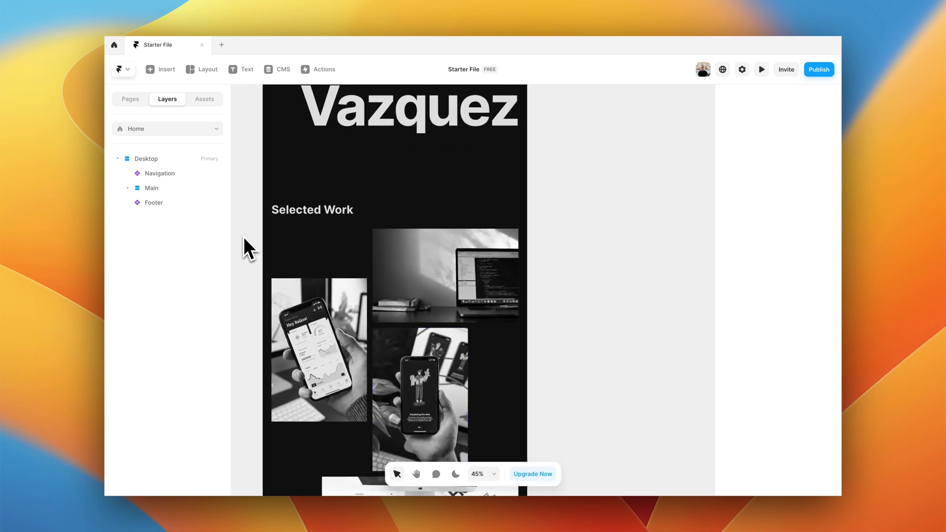
left_click(128, 188)
scroll(246, 228, "up", 3)
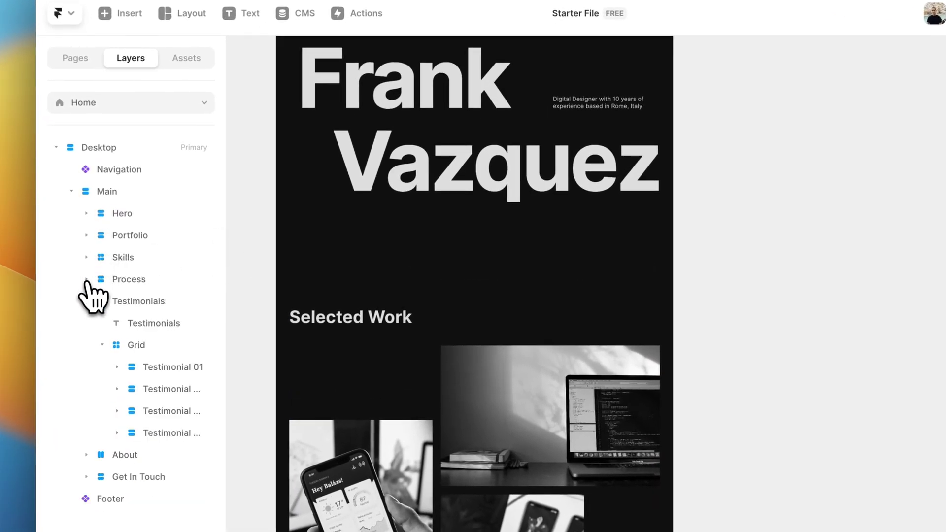
scroll(302, 249, "up", 3)
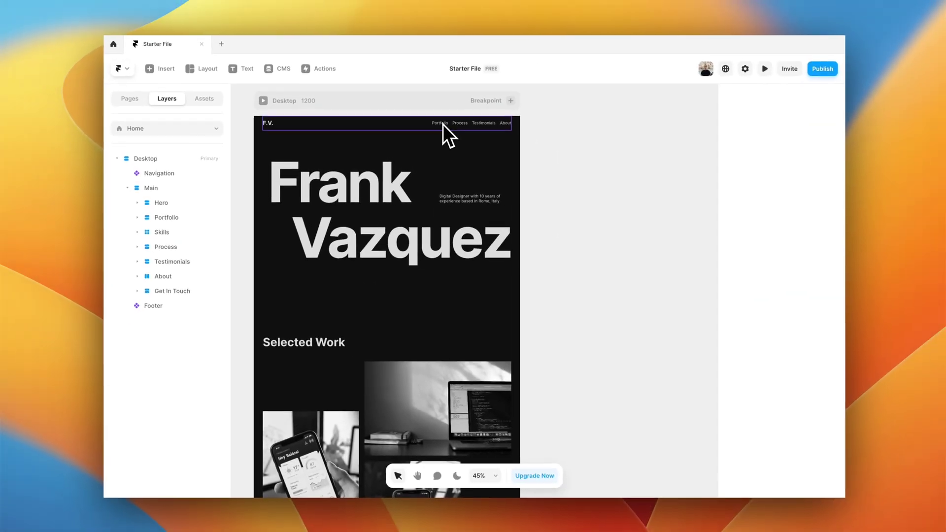
scroll(380, 341, "down", 1)
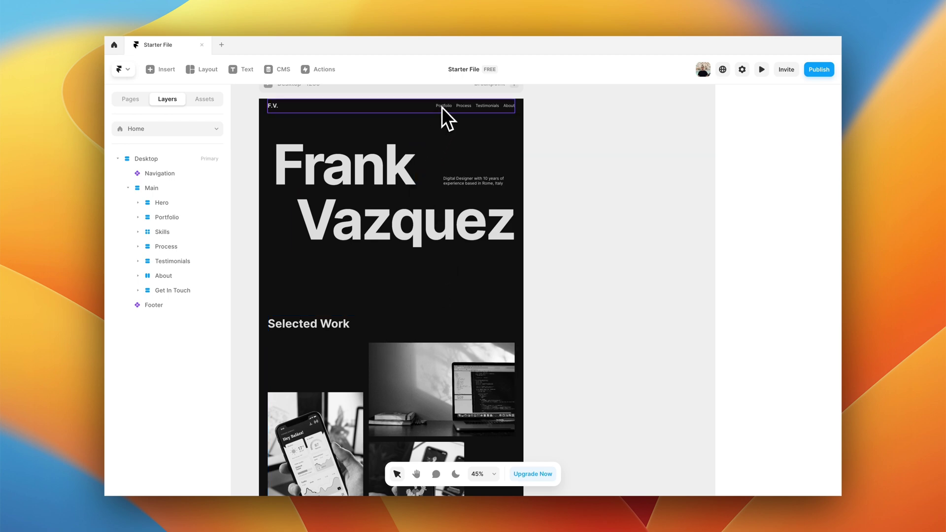
Add a scroll section named "portfolio" to the Portfolio section containing the Selected Work heading.
left_click(351, 333)
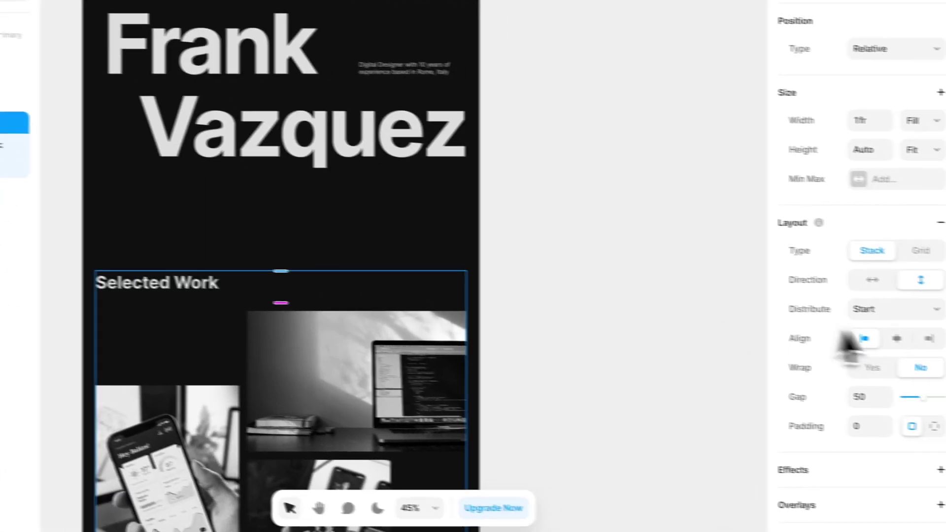
scroll(916, 350, "down", 5)
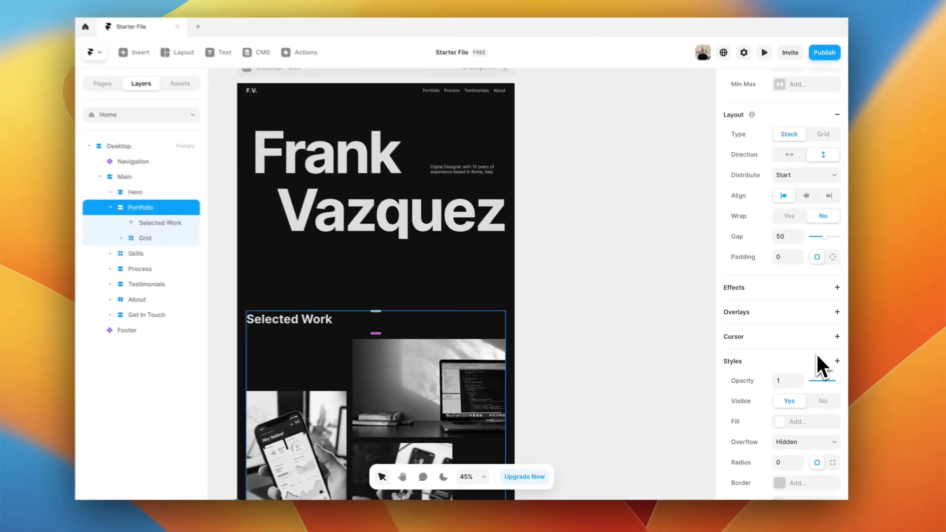
scroll(874, 345, "down", 3)
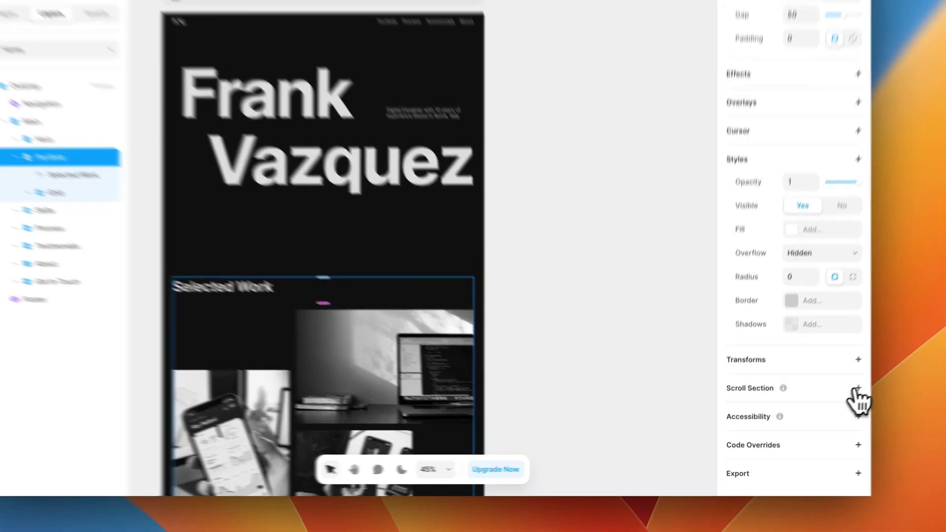
left_click(830, 407)
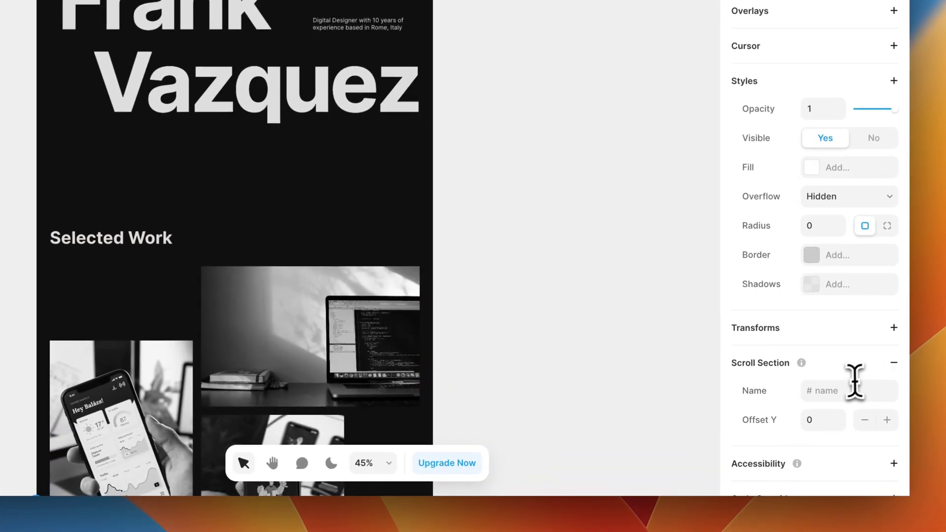
left_click(799, 425)
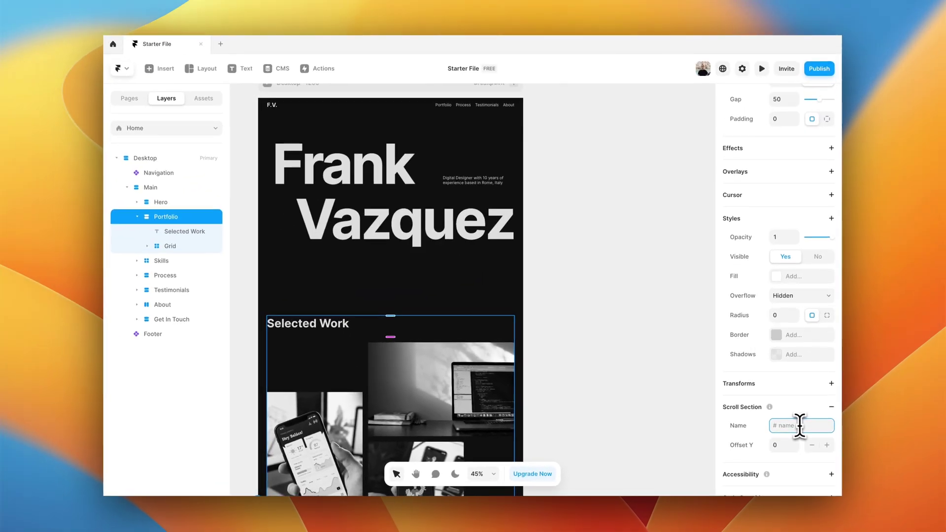
type("portfo")
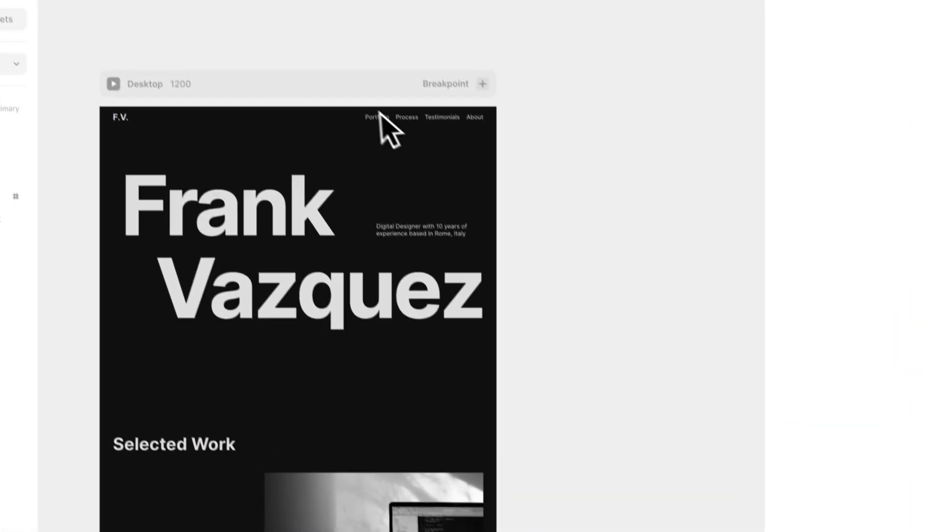
Open the Navigation component and link its desktop Portfolio text to the portfolio scroll section of the Home page.
left_click(382, 114)
double_click(382, 114)
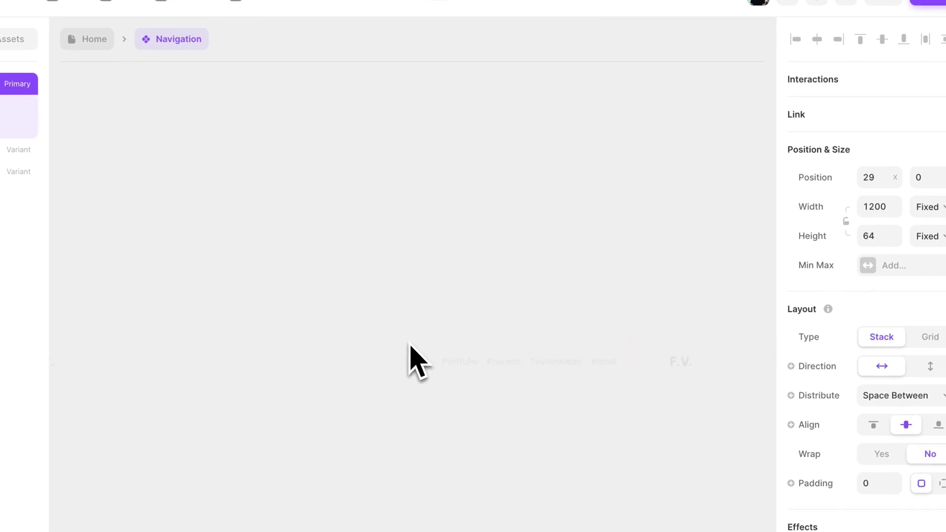
double_click(480, 377)
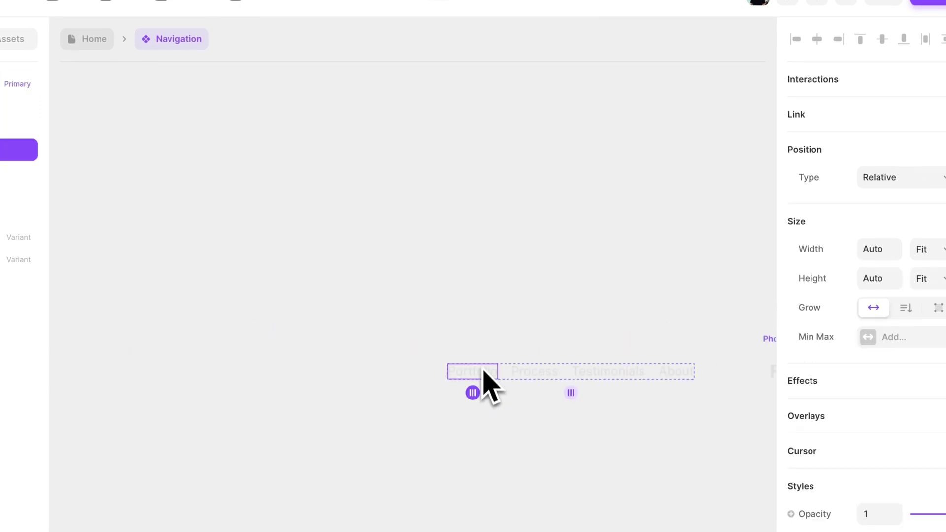
left_click(941, 115)
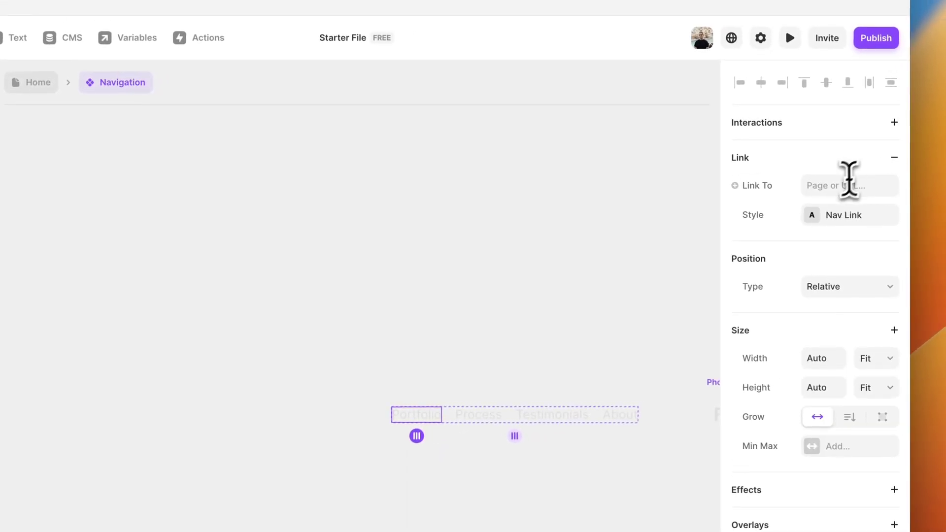
left_click(833, 186)
left_click(758, 234)
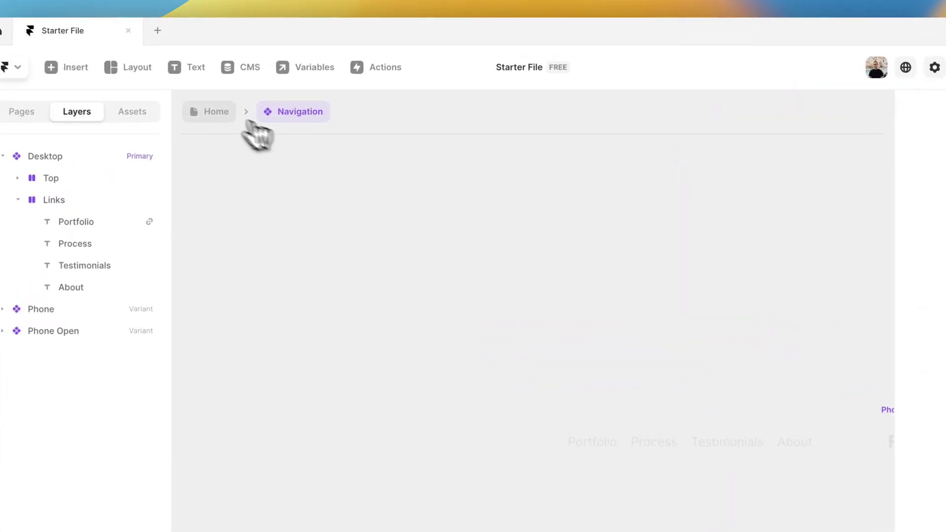
Return to the Home page, preview it, and test where the Portfolio navigation link scrolls to.
left_click(261, 99)
left_click(245, 177)
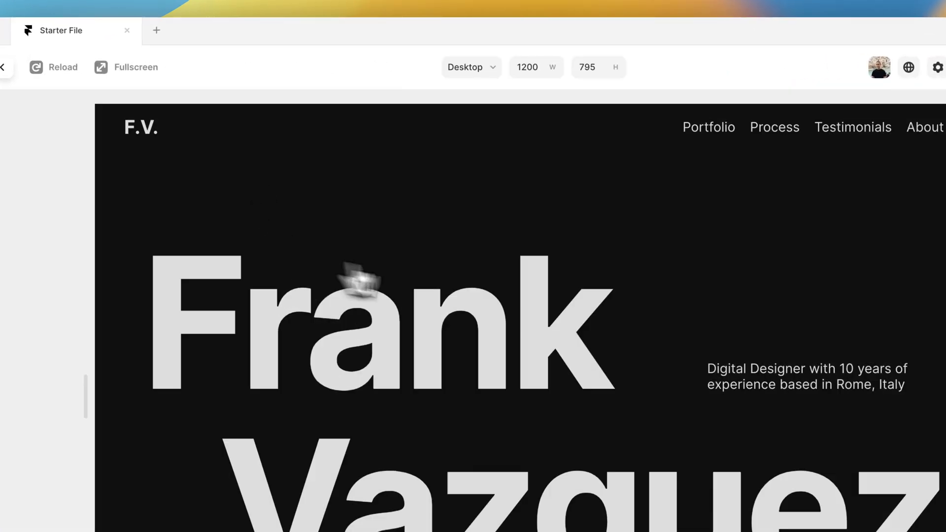
left_click(630, 142)
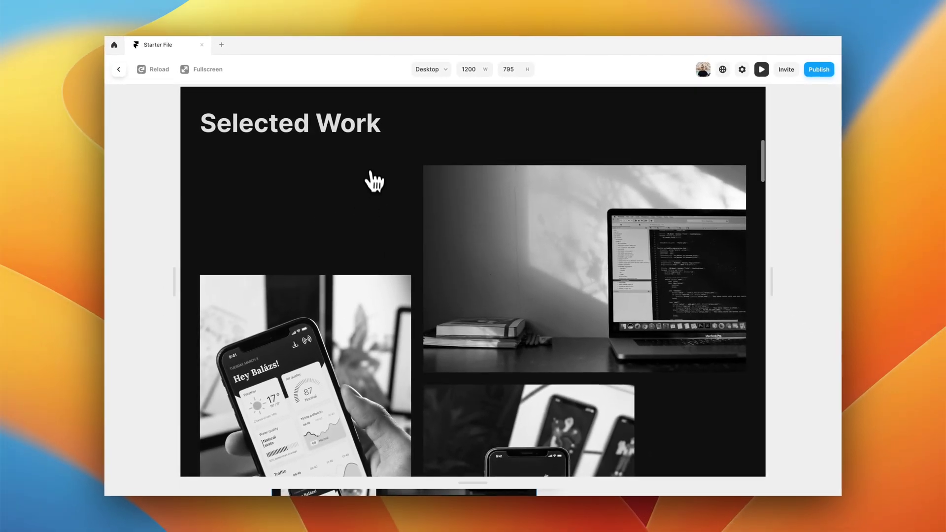
scroll(360, 175, "up", 1)
scroll(344, 169, "down", 3)
scroll(329, 268, "up", 3)
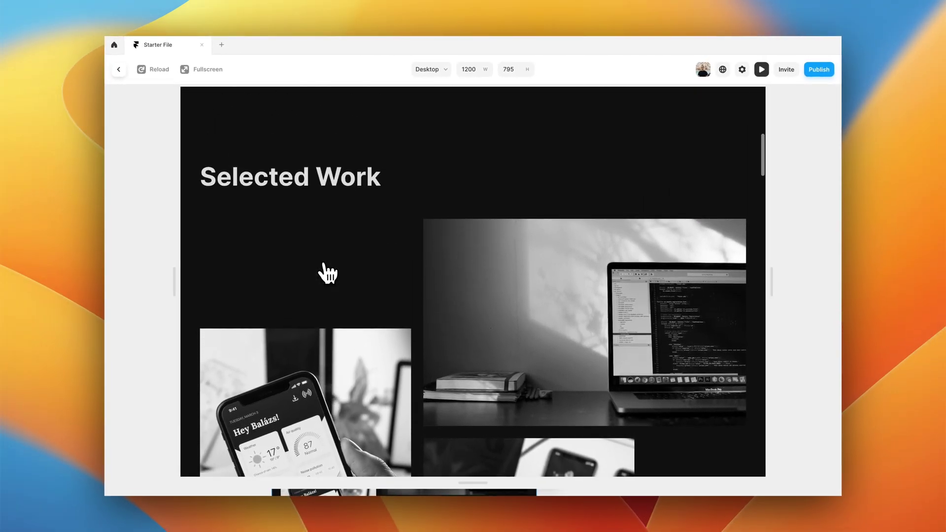
scroll(327, 273, "up", 1)
scroll(399, 399, "down", 10)
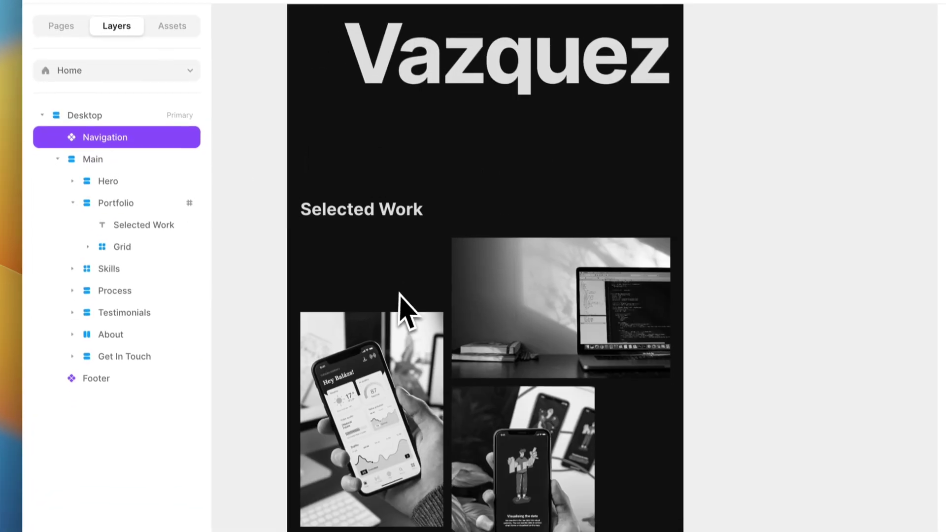
Preview the page in fullscreen, check the spacing above Selected Work after following the Portfolio link, and leave the preview.
left_click(281, 365)
scroll(281, 365, "up", 1)
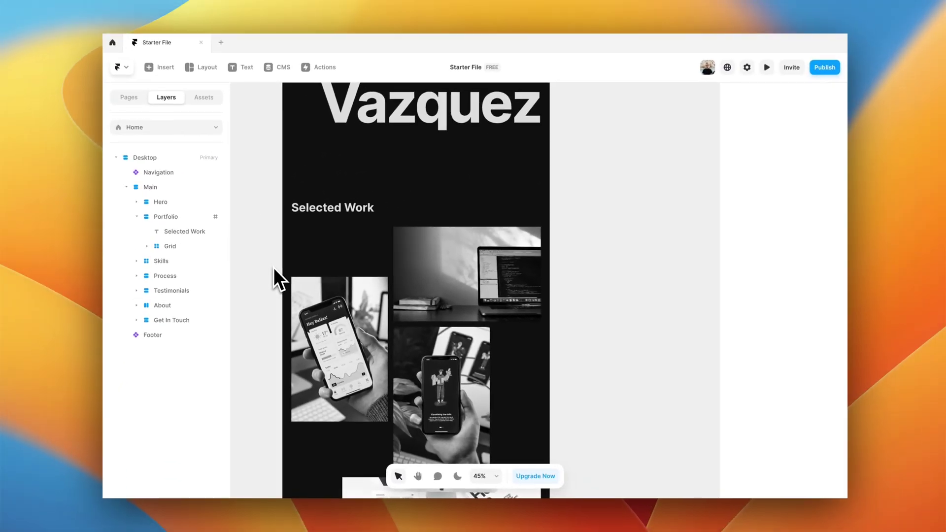
scroll(344, 232, "up", 5)
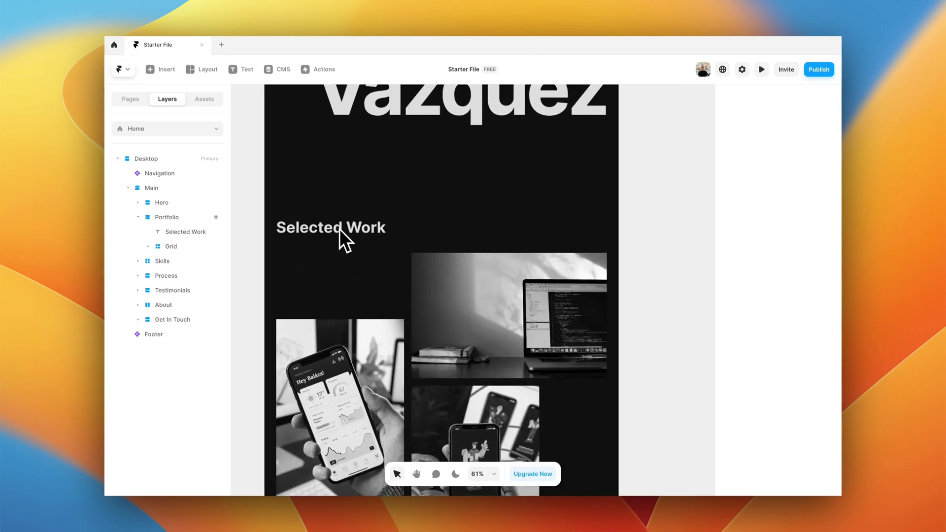
left_click(763, 70)
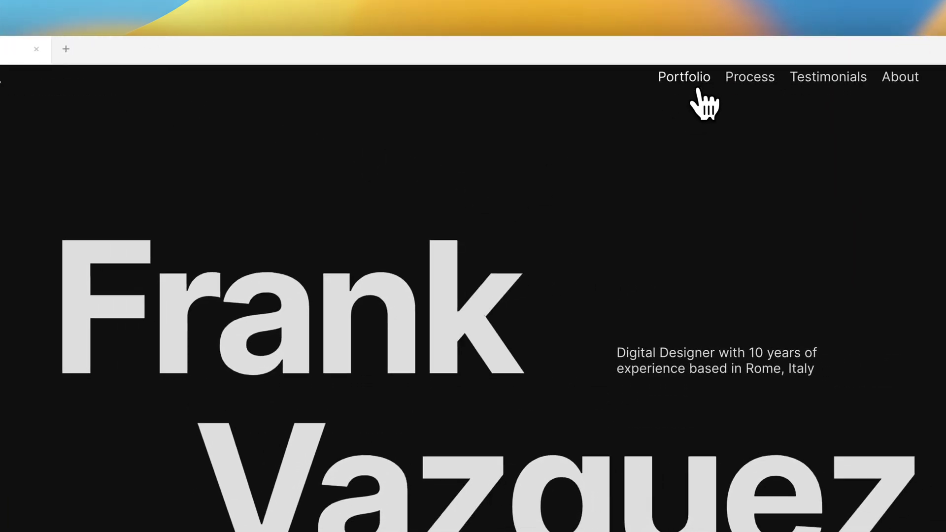
left_click(739, 89)
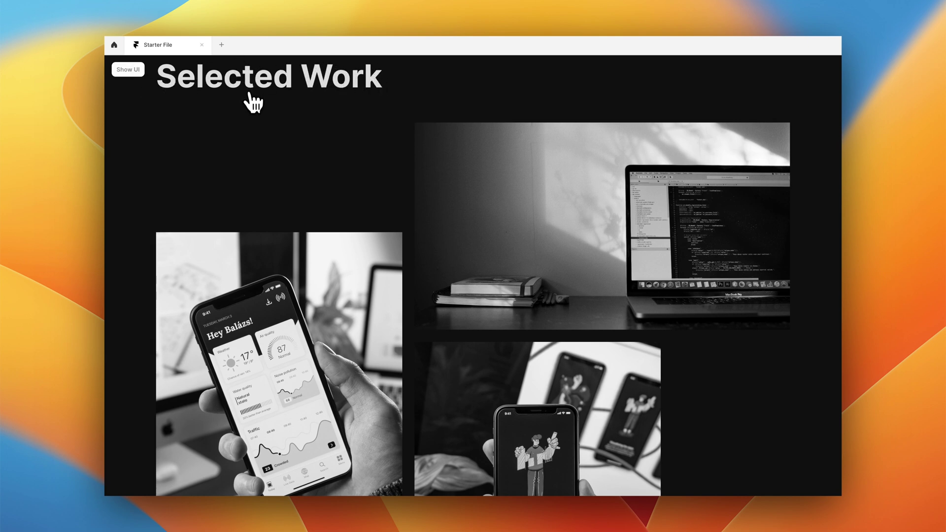
scroll(253, 102, "up", 2)
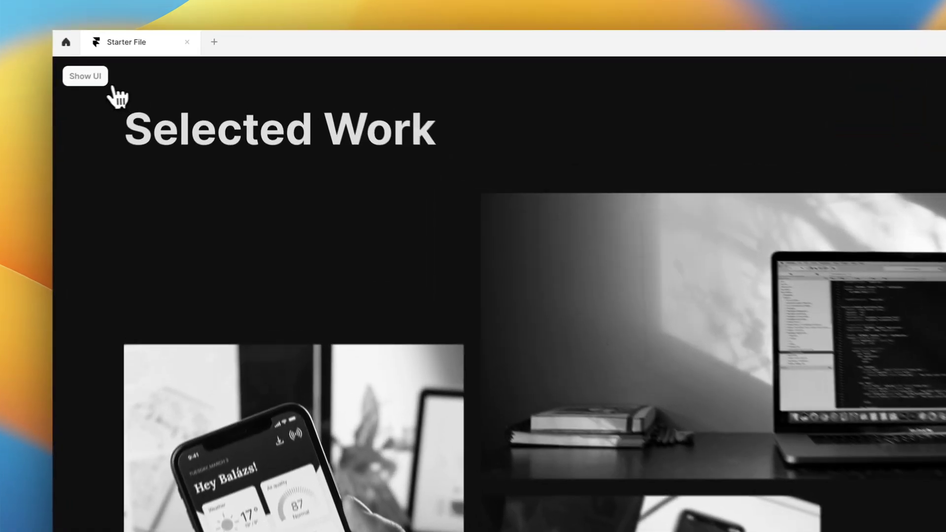
left_click(128, 69)
left_click(118, 70)
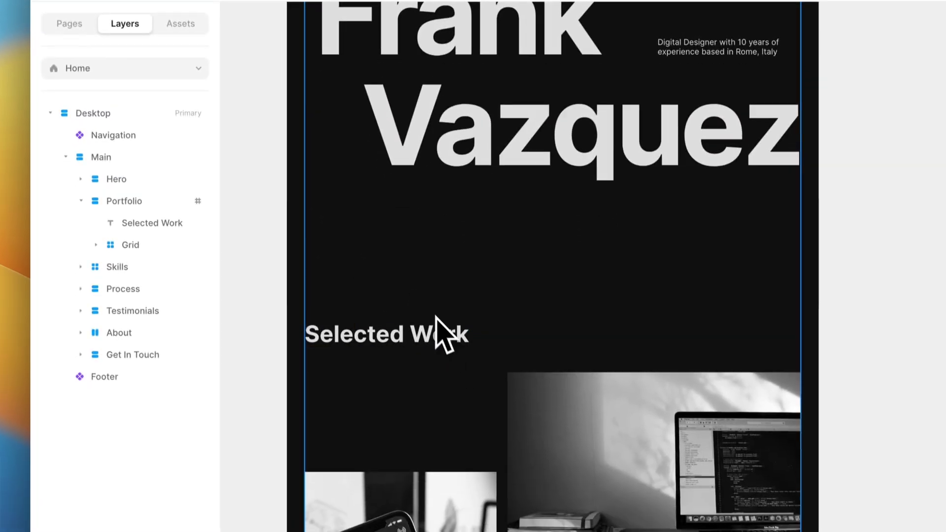
Adjust the vertical offset of the Portfolio section's scroll section to leave space above the Selected Work heading.
left_click(147, 202)
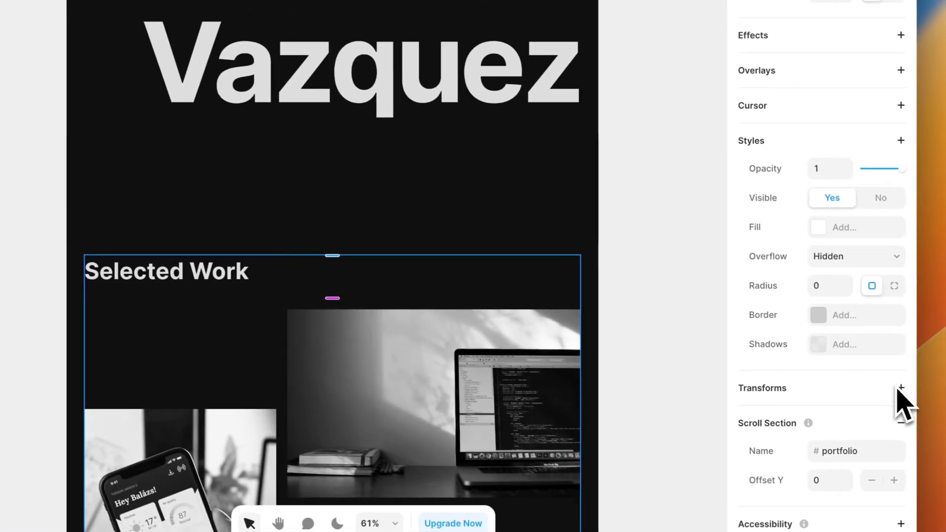
scroll(902, 402, "down", 3)
left_click(820, 414)
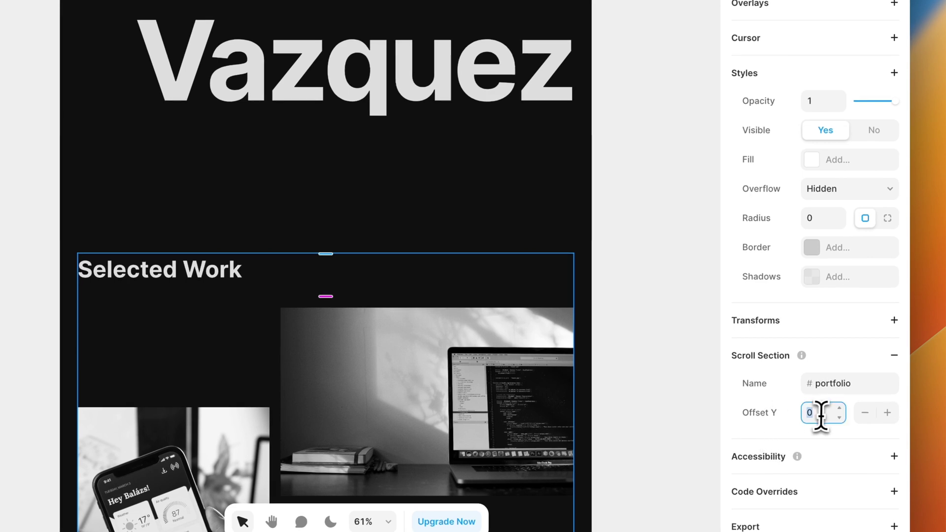
key("Return")
Preview the page in fullscreen, follow the Portfolio link to check the spacing above Selected Work, and leave the preview.
left_click(709, 271)
left_click(794, 82)
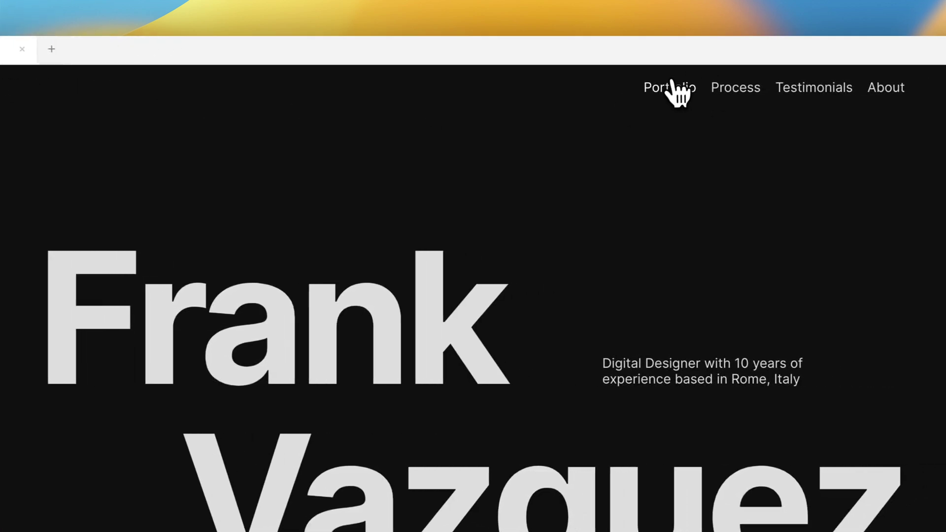
left_click(673, 84)
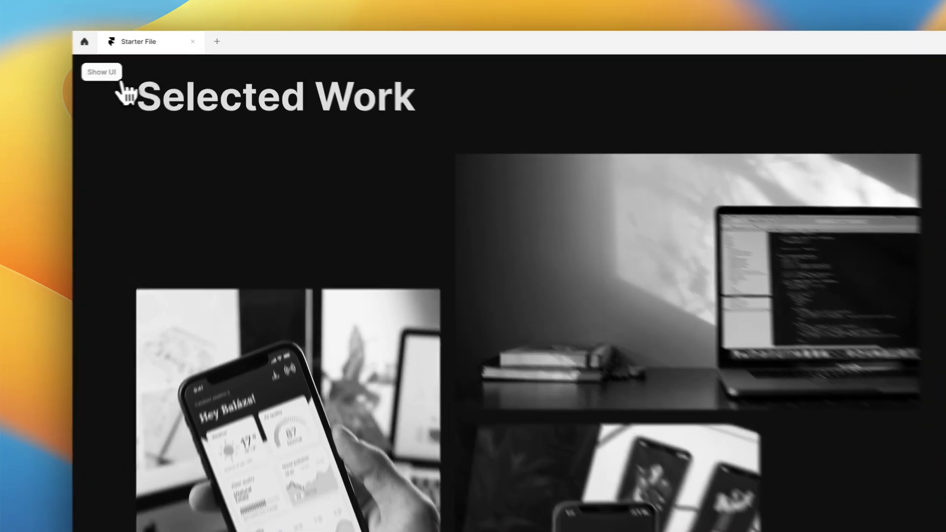
left_click(128, 70)
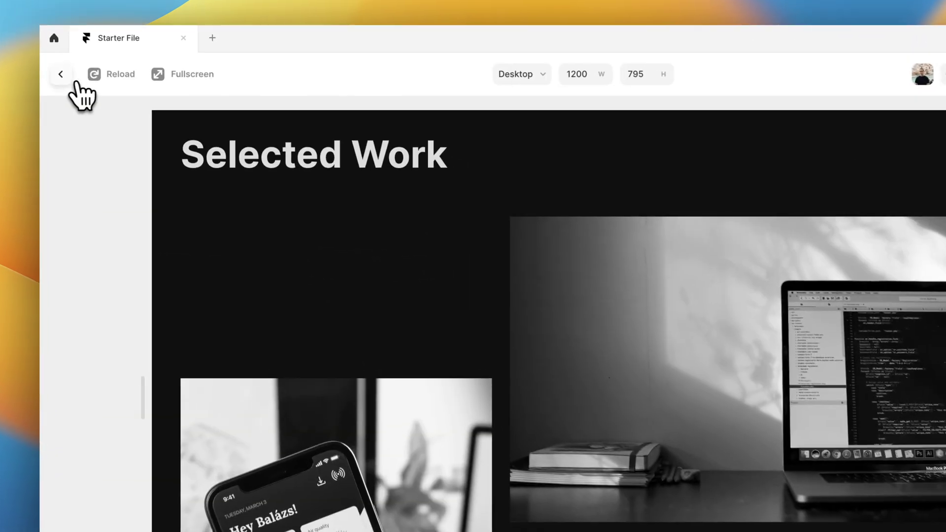
left_click(118, 70)
Collapse the Portfolio layer and add a scroll section named "process" with a vertical offset to the Process section.
left_click(87, 224)
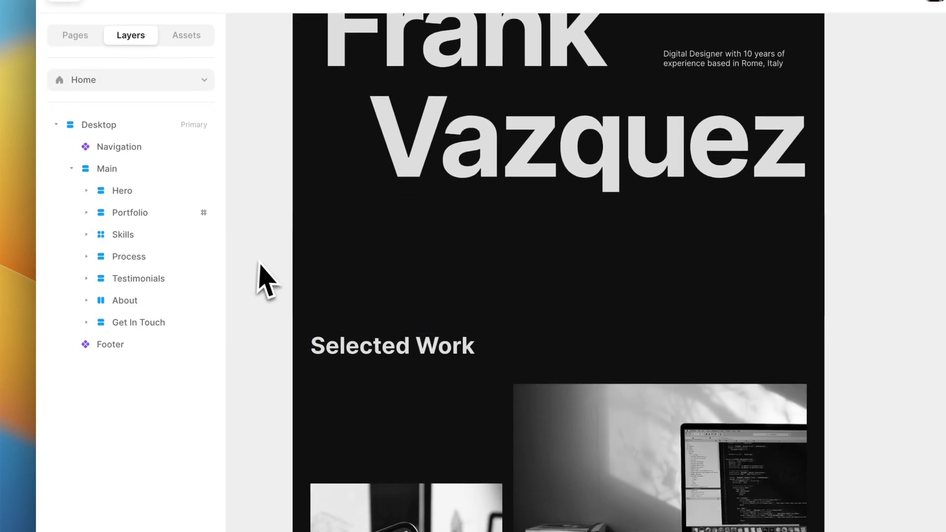
scroll(268, 281, "up", 6)
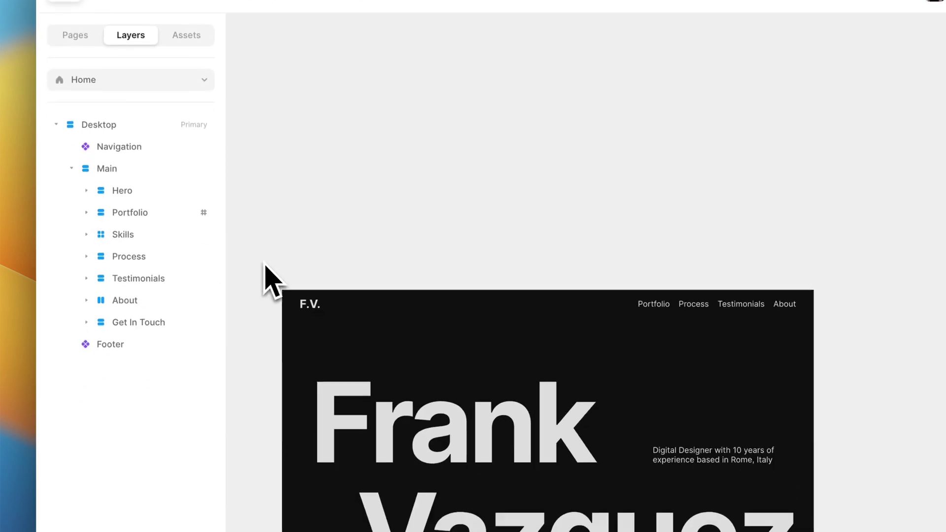
left_click(168, 257)
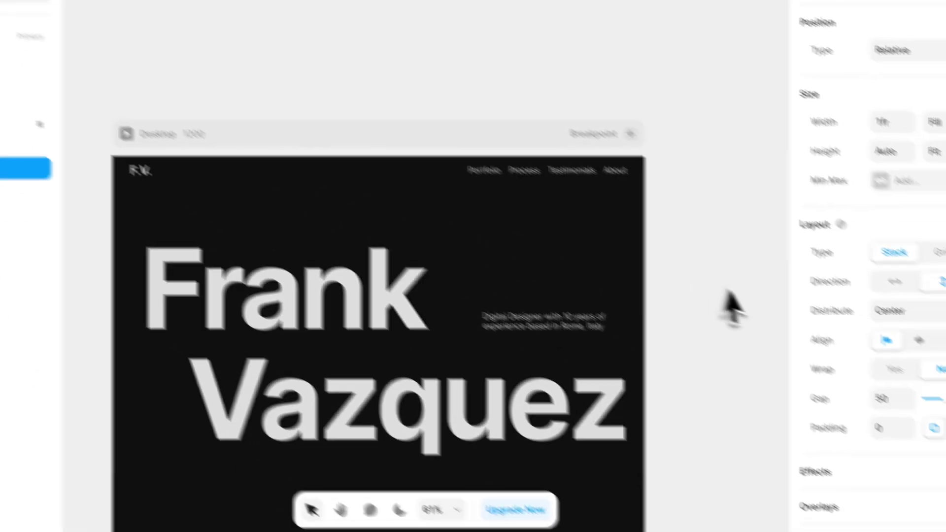
scroll(886, 384, "down", 10)
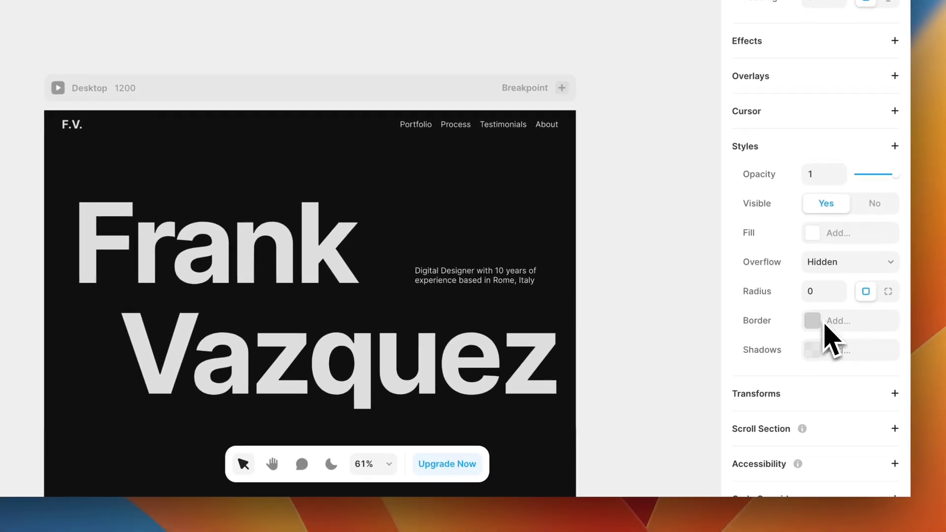
left_click(894, 363)
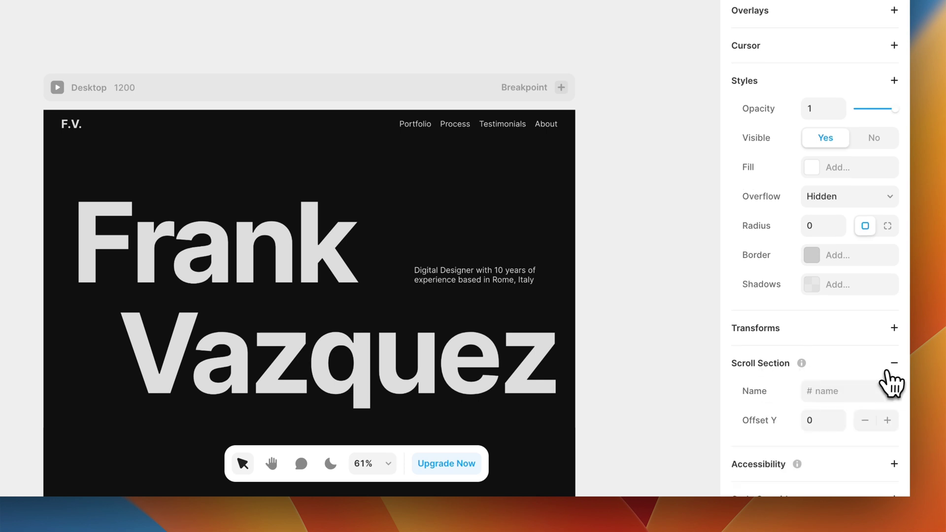
left_click(853, 394)
type("process")
left_click(829, 422)
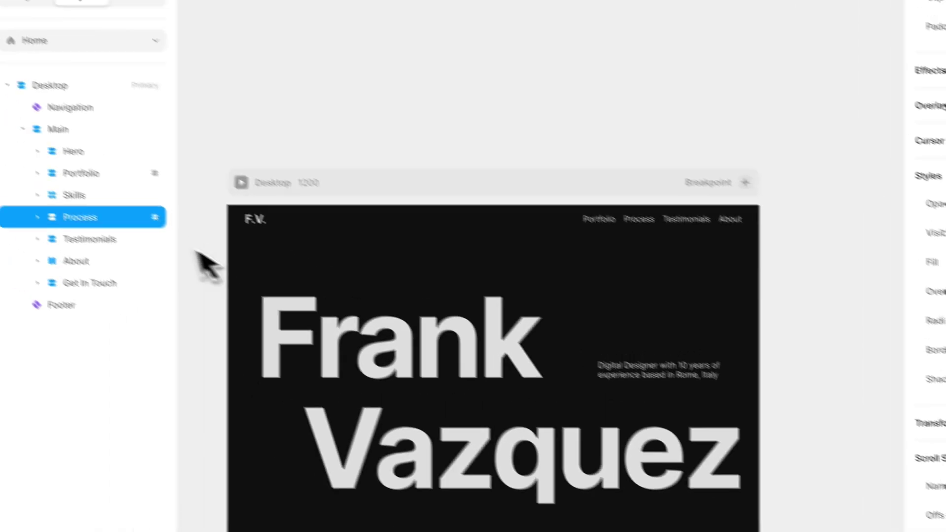
Select the Testimonials section inside Main on the Home page.
left_click(161, 268)
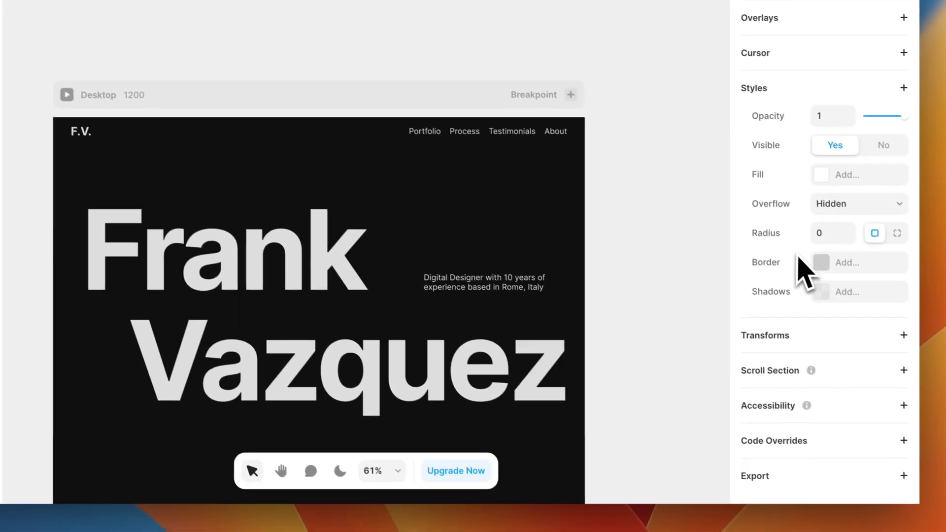
Add a scroll section named testimonials to the Testimonials section.
left_click(903, 369)
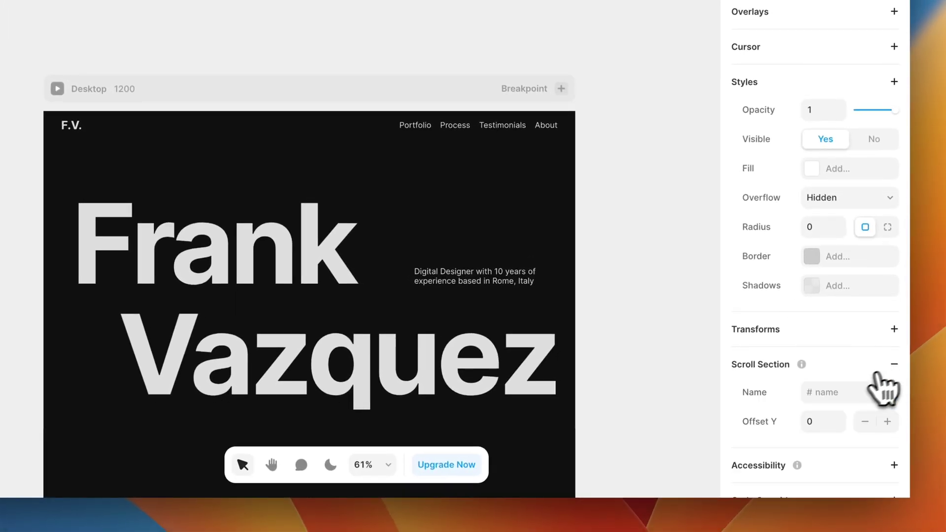
left_click(847, 391)
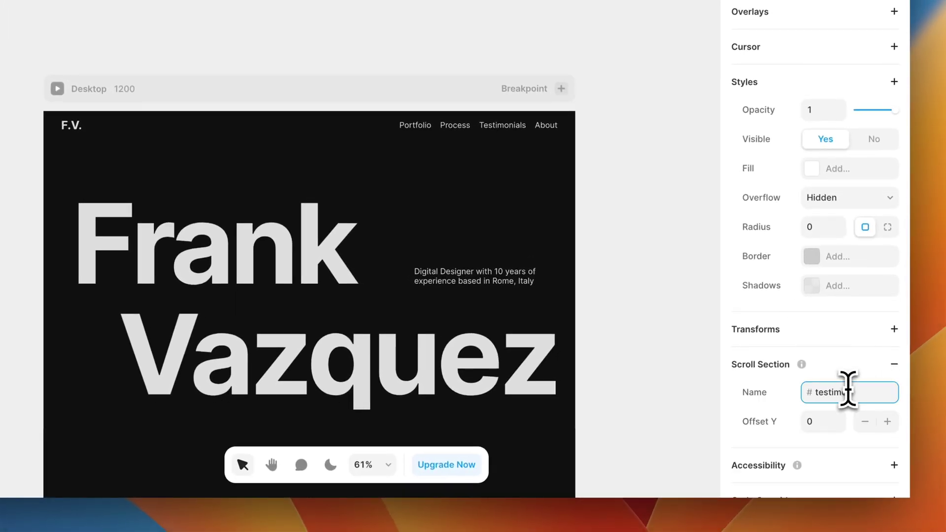
left_click(820, 422)
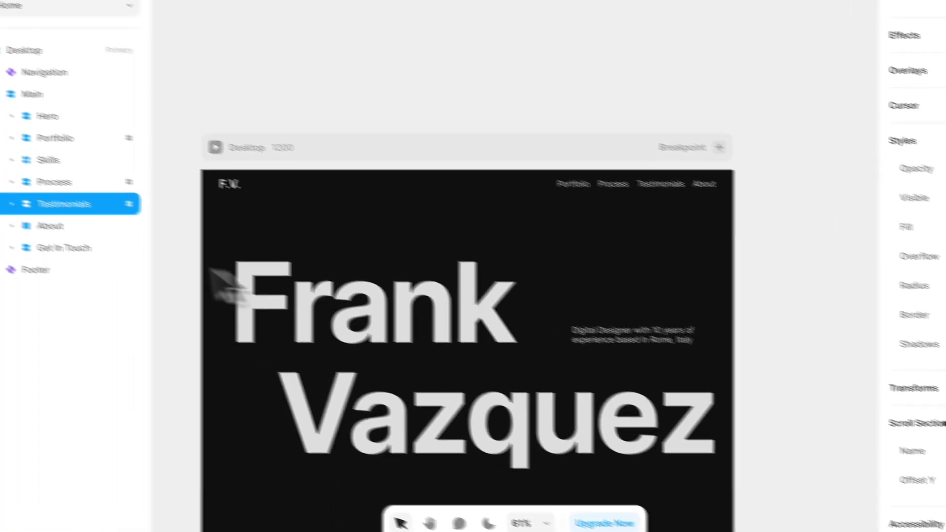
Add a scroll section named about to the About section.
left_click(145, 244)
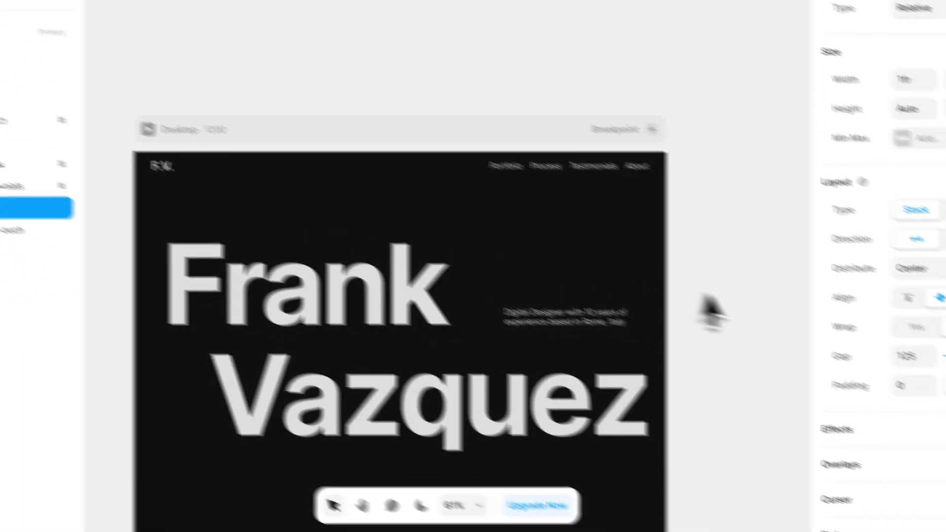
scroll(847, 394, "down", 10)
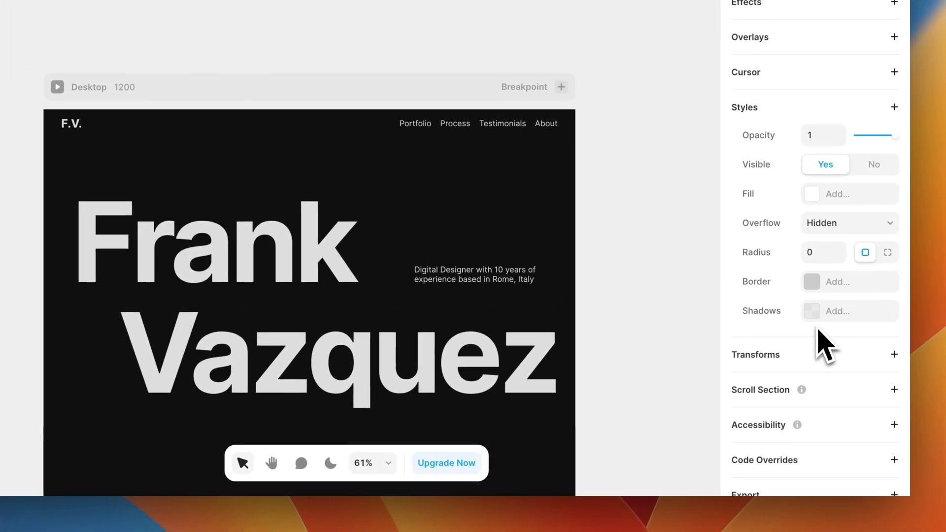
scroll(837, 325, "down", 1)
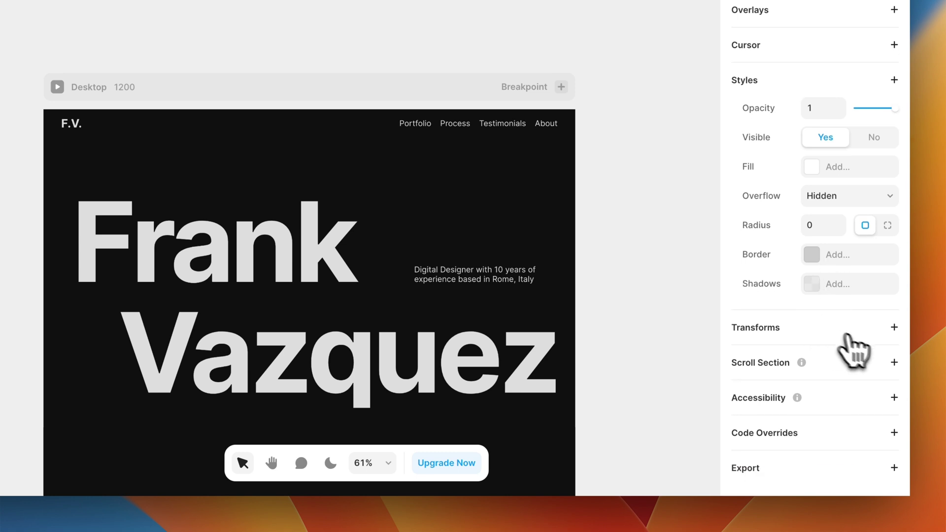
left_click(893, 362)
left_click(837, 391)
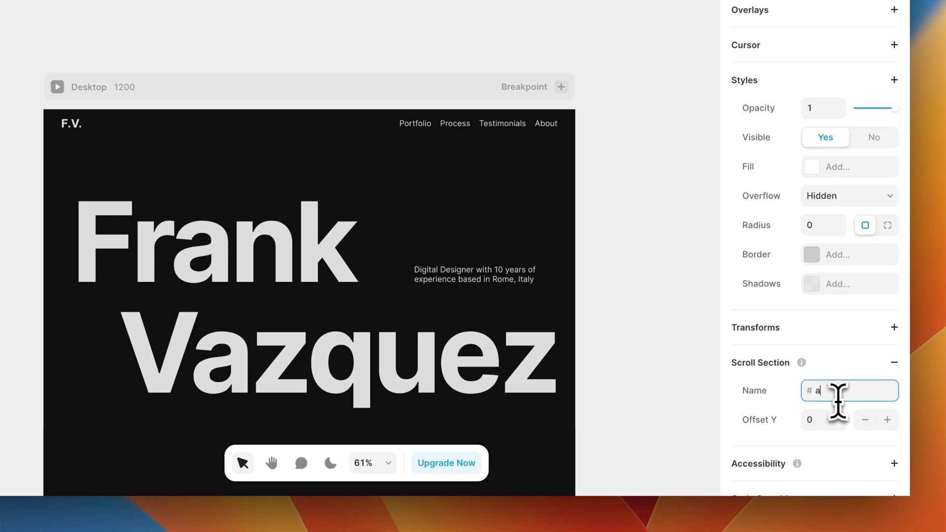
left_click(828, 420)
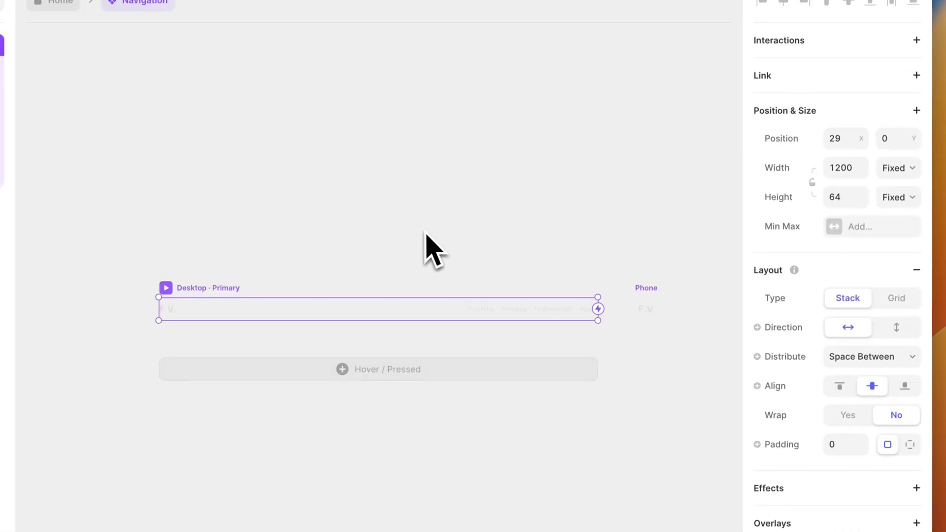
Link the Process item in the desktop Navigation component to the Home page's #process section with smooth scrolling.
left_click(513, 313)
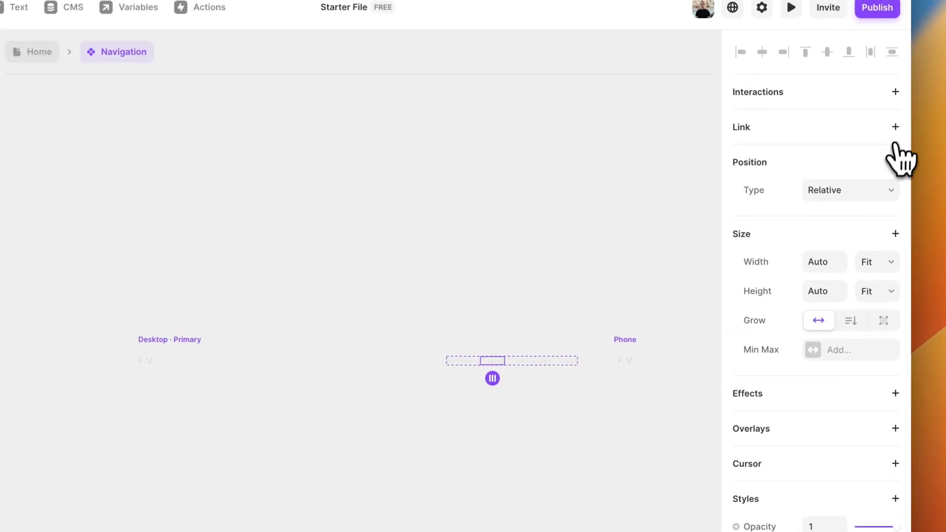
left_click(917, 79)
left_click(838, 159)
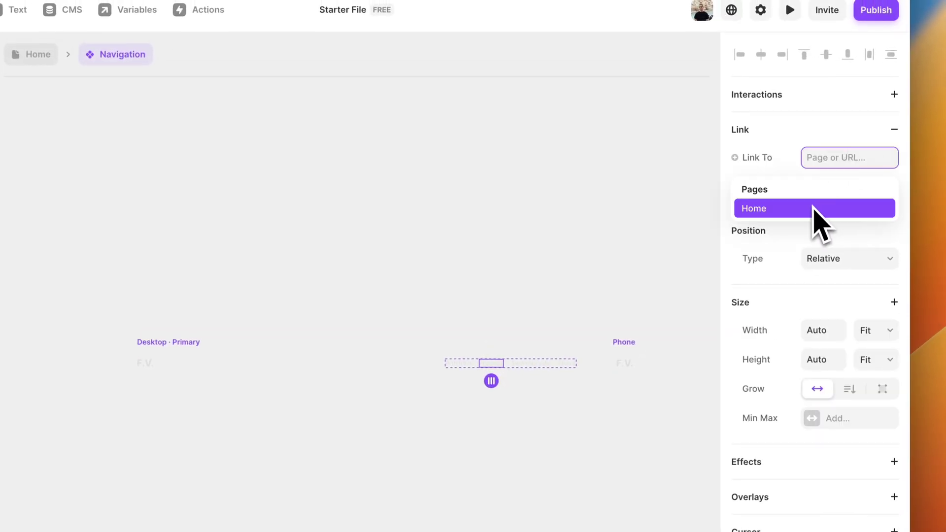
left_click(814, 207)
left_click(820, 189)
left_click(834, 203)
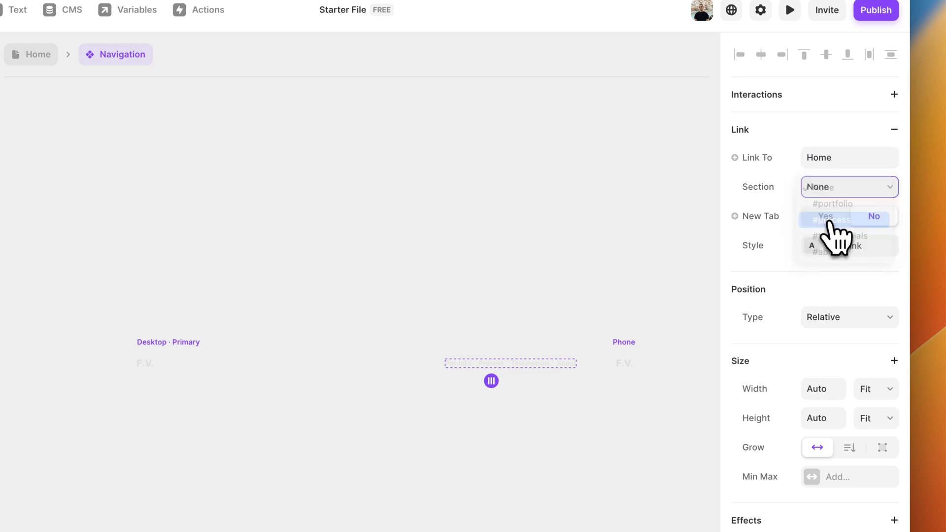
left_click(820, 245)
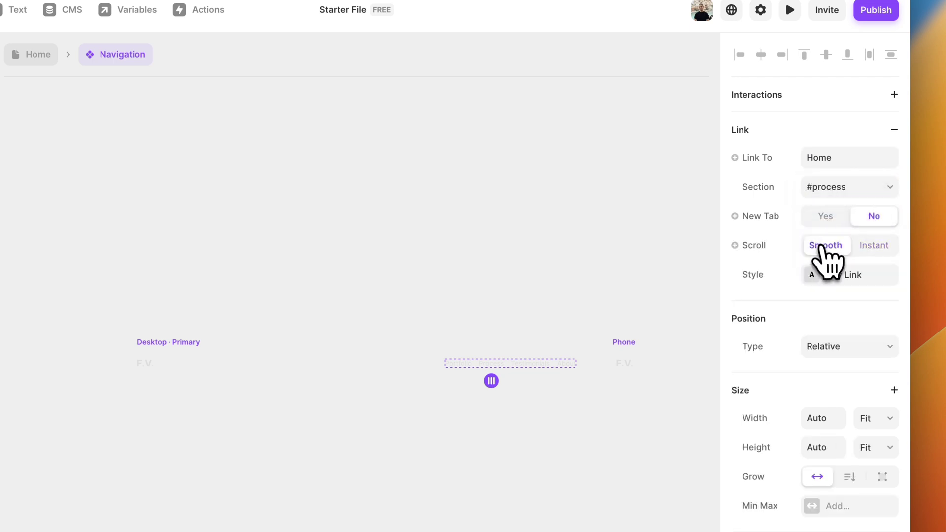
Link the Testimonials navigation item to the Home page's #testimonials section with smooth scrolling.
left_click(534, 364)
left_click(894, 130)
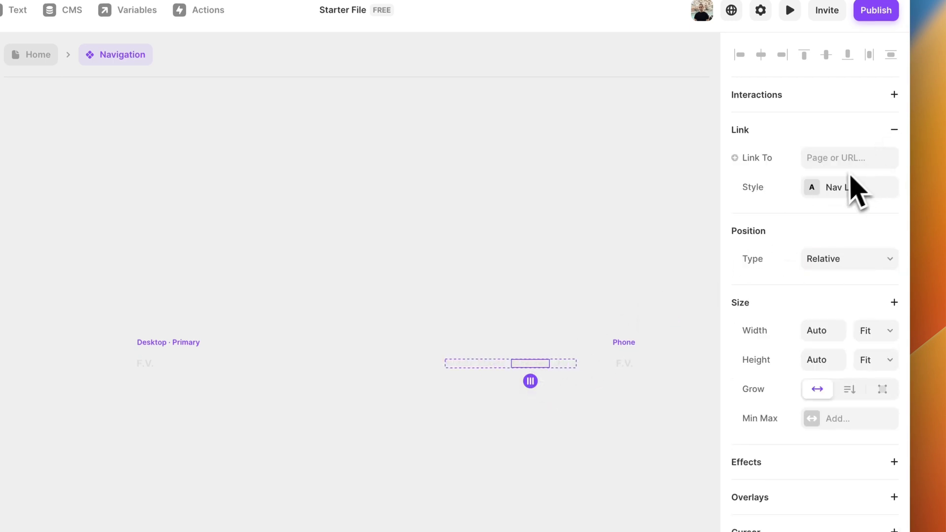
left_click(843, 159)
left_click(817, 209)
left_click(832, 188)
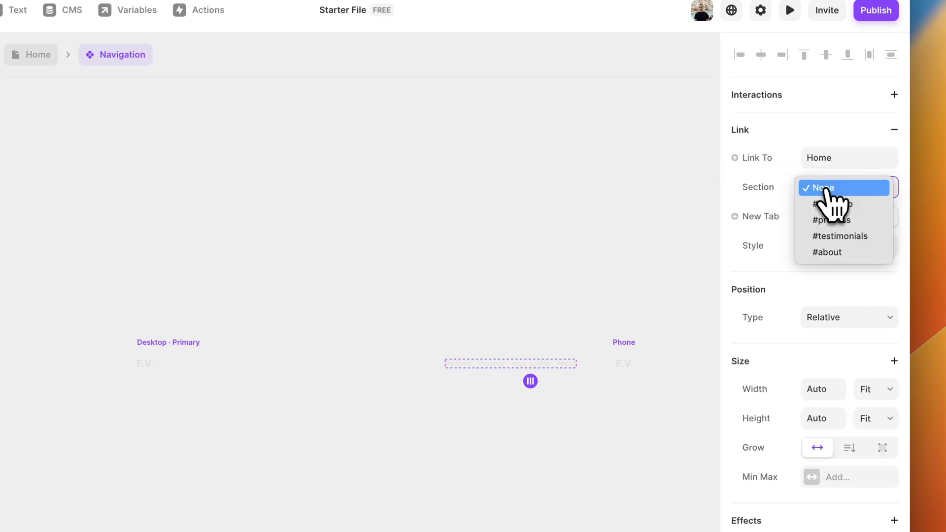
left_click(830, 236)
left_click(820, 245)
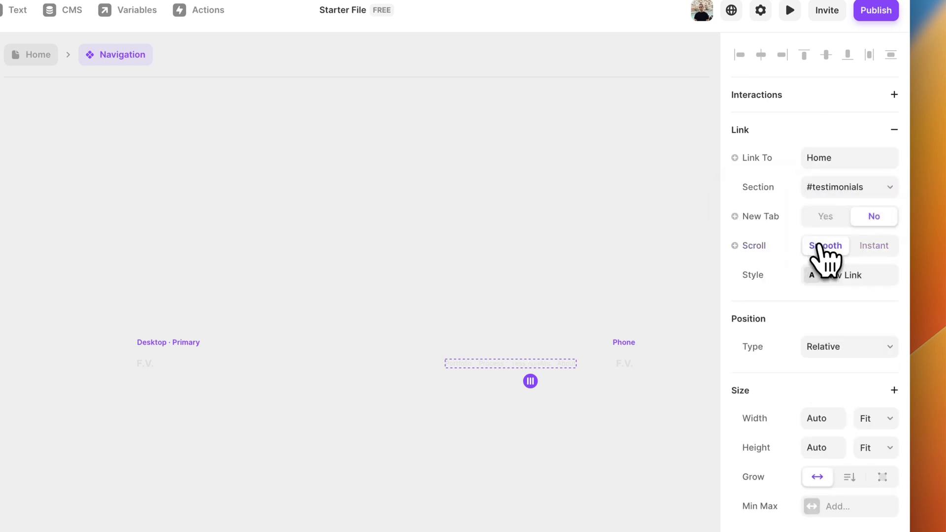
Link the About navigation item to the Home page's #about section with smooth scrolling.
left_click(568, 363)
left_click(569, 363)
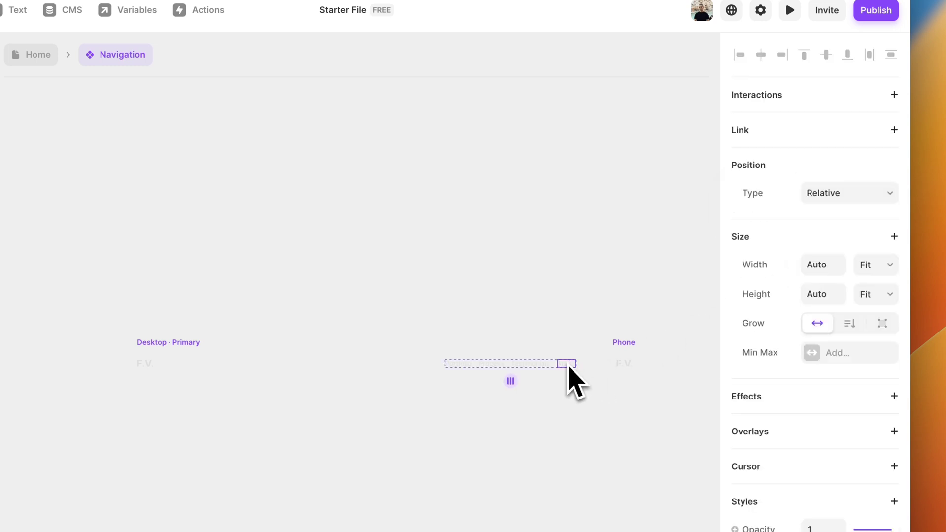
left_click(894, 130)
left_click(869, 158)
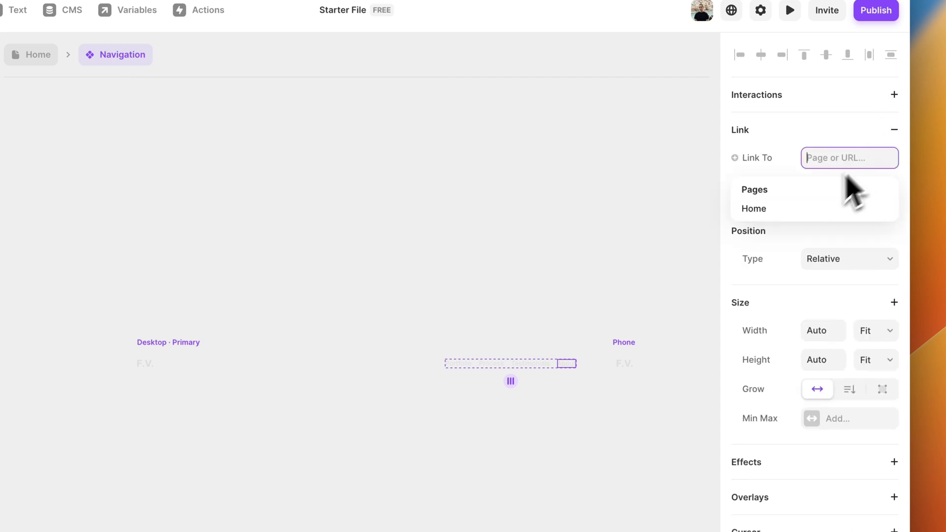
left_click(815, 207)
left_click(831, 188)
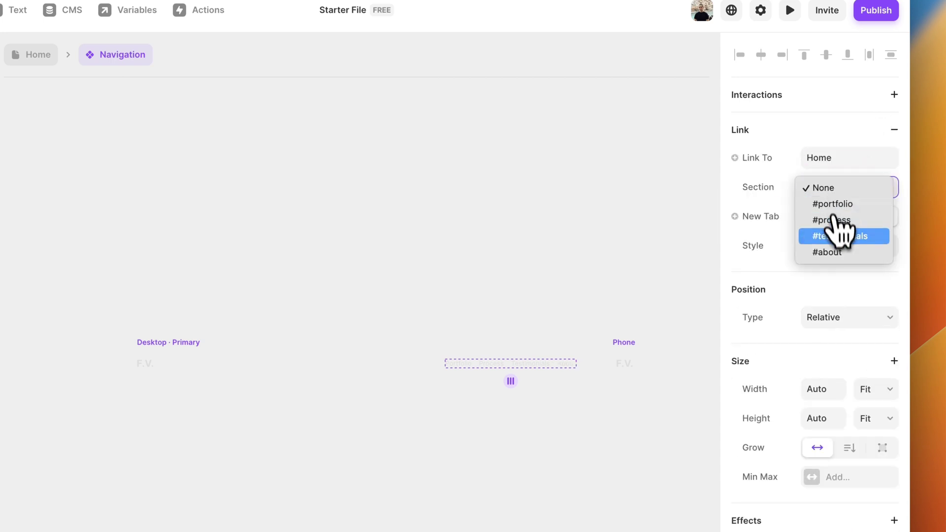
left_click(833, 252)
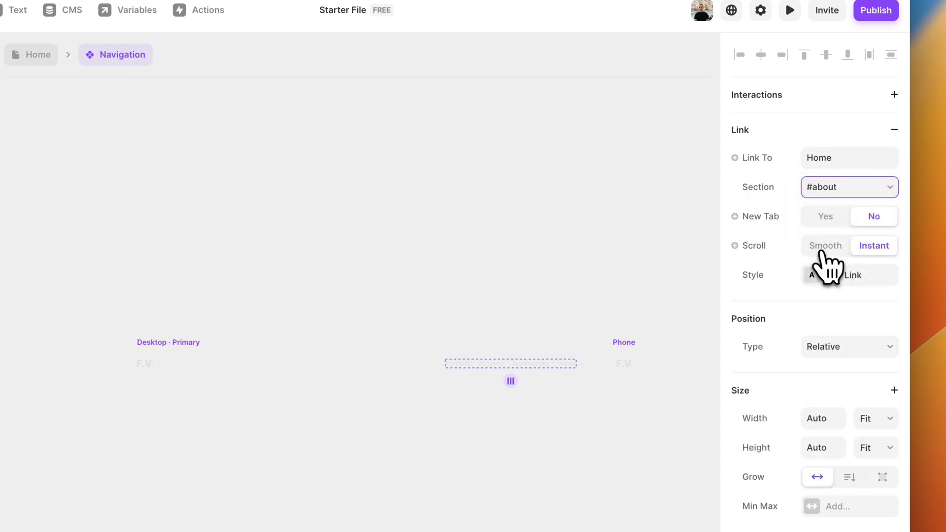
left_click(820, 249)
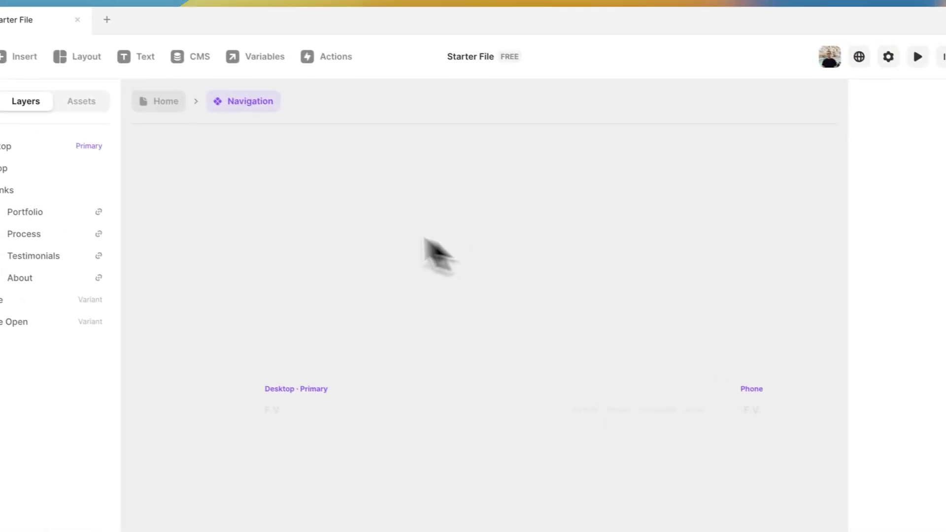
Return to the Home page, preview it, and test the Portfolio, Process, Testimonials and About navigation links.
left_click(209, 114)
left_click(239, 298)
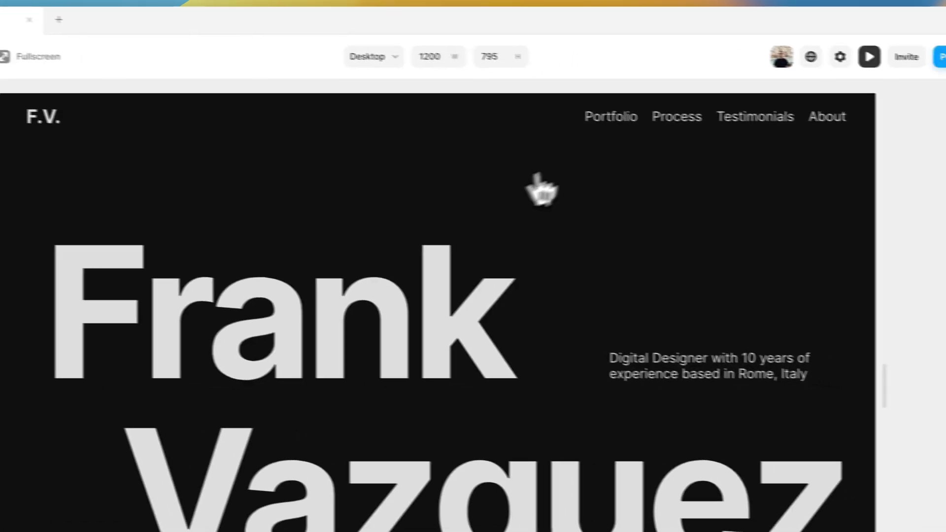
left_click(611, 117)
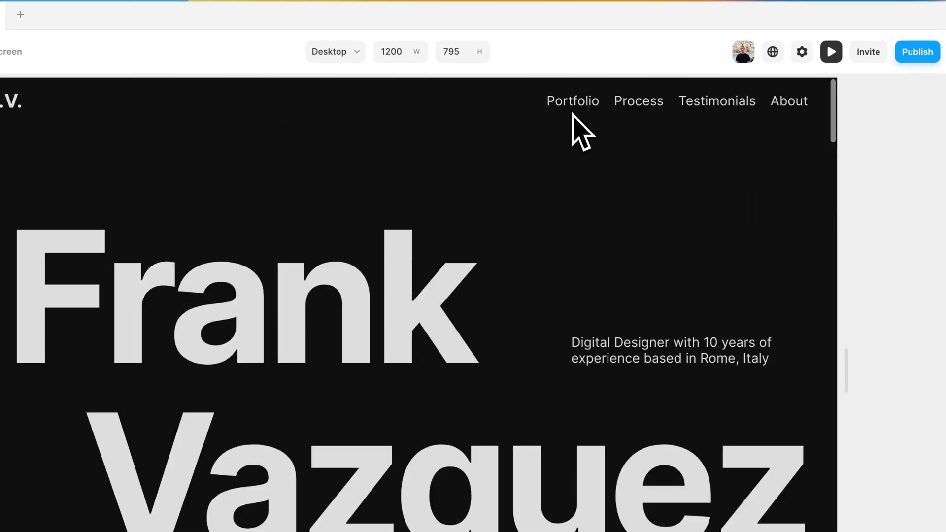
left_click(617, 111)
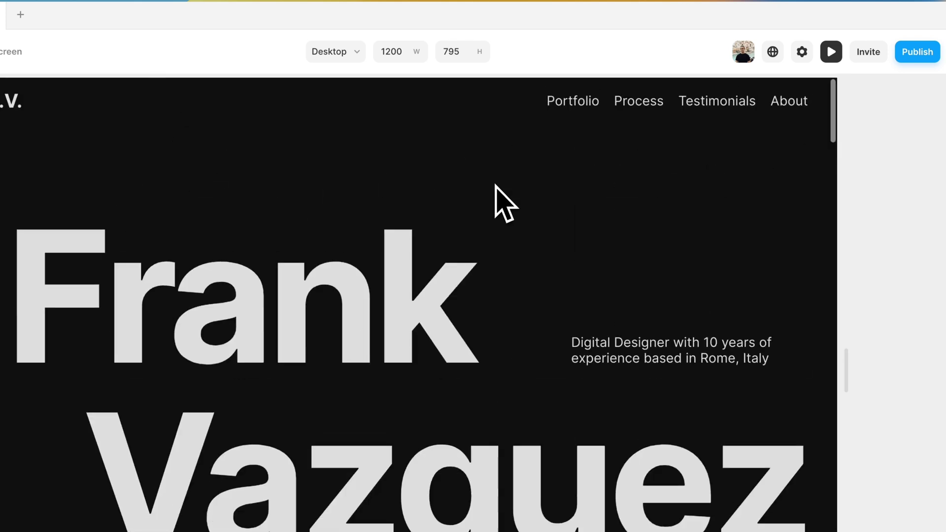
left_click(680, 107)
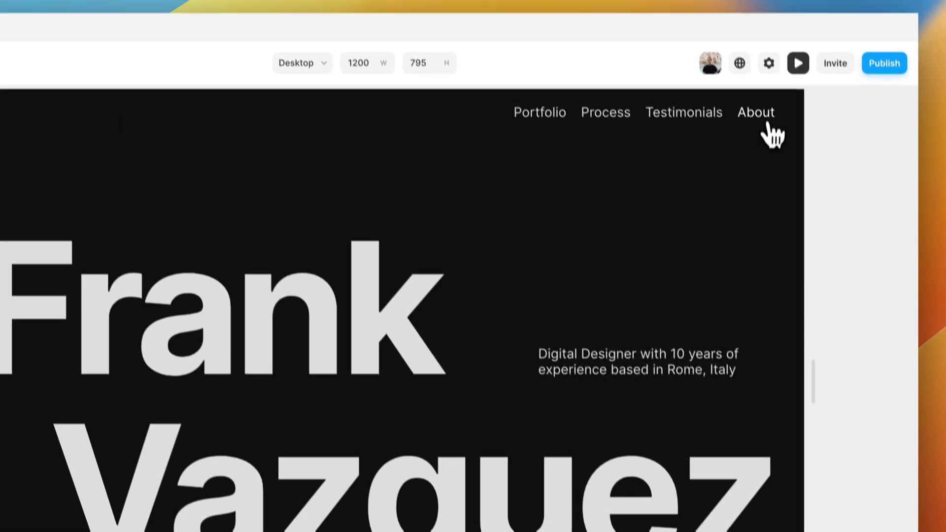
left_click(761, 120)
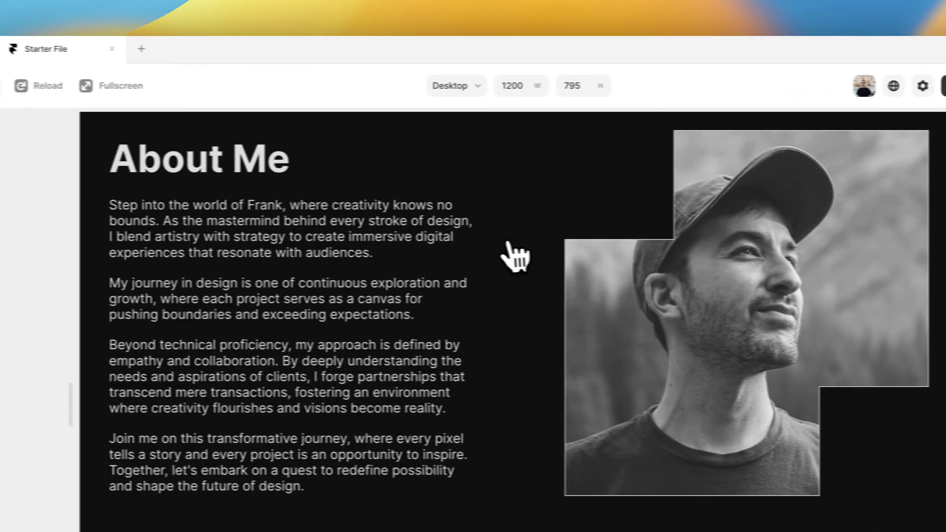
scroll(516, 254, "down", 5)
scroll(516, 254, "up", 10)
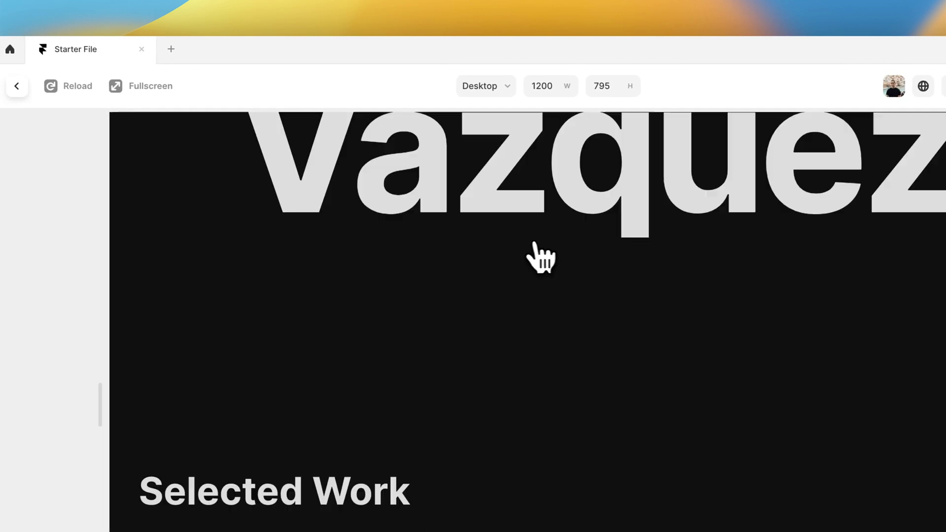
left_click(46, 86)
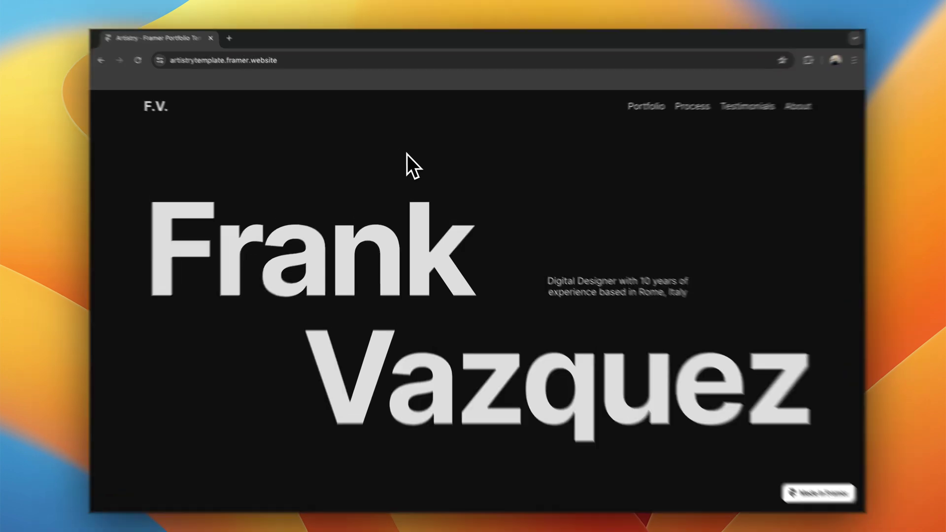
Inspect the published template site in Chrome and narrow its responsive viewport to about 836 px to examine the layout.
right_click(406, 154)
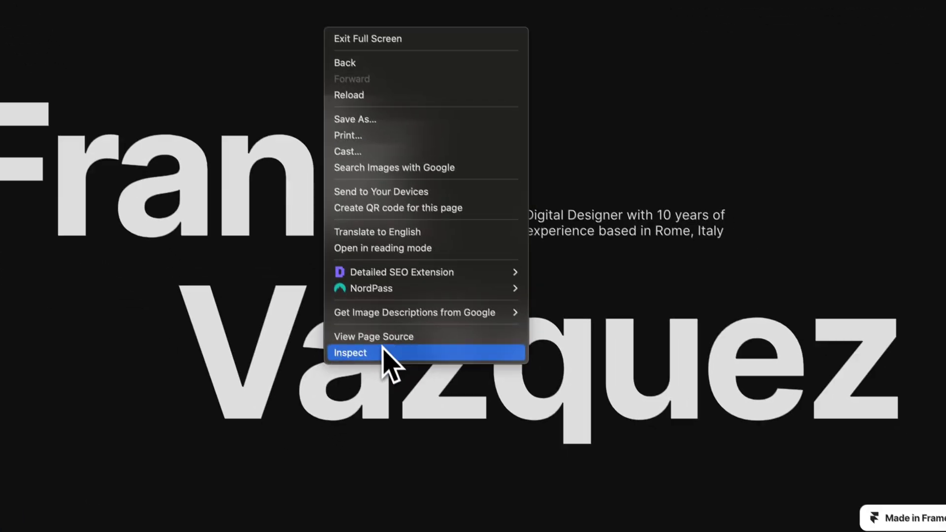
left_click(371, 344)
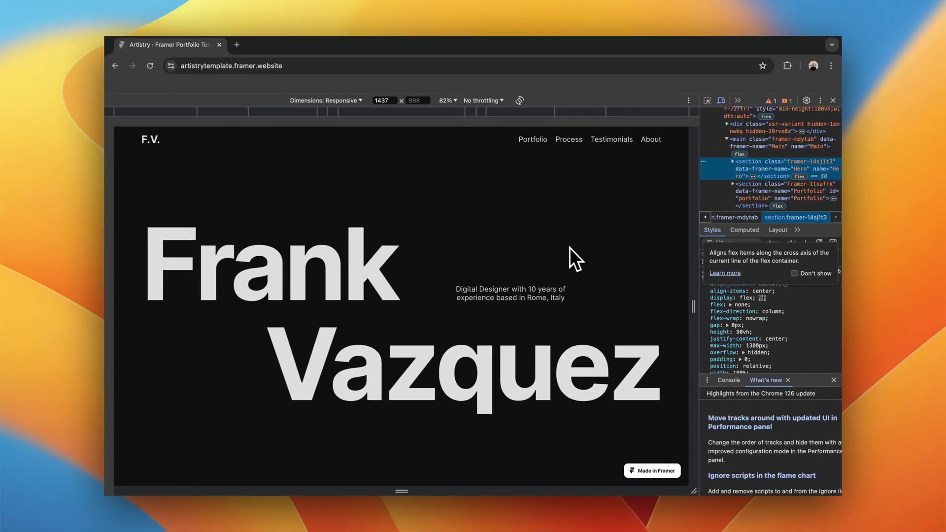
left_click_drag(699, 256, 564, 288)
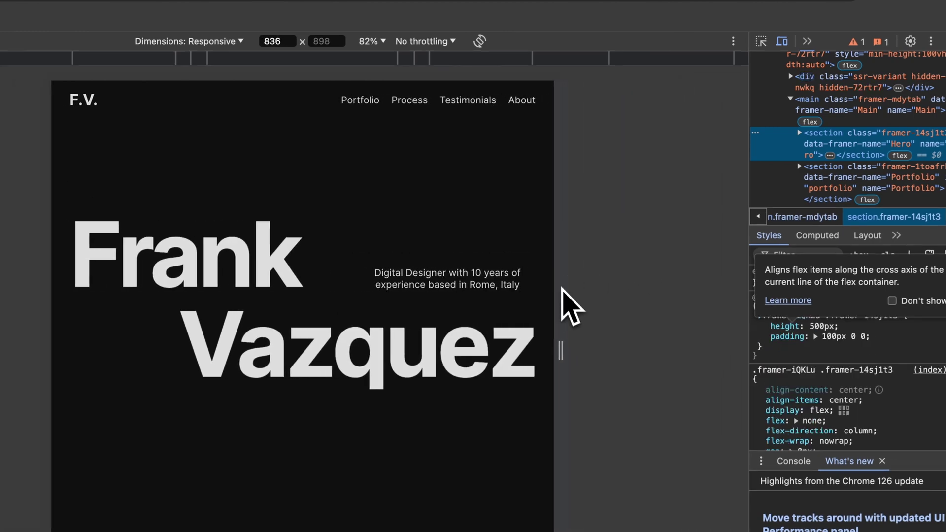
scroll(438, 392, "down", 2)
scroll(437, 392, "up", 2)
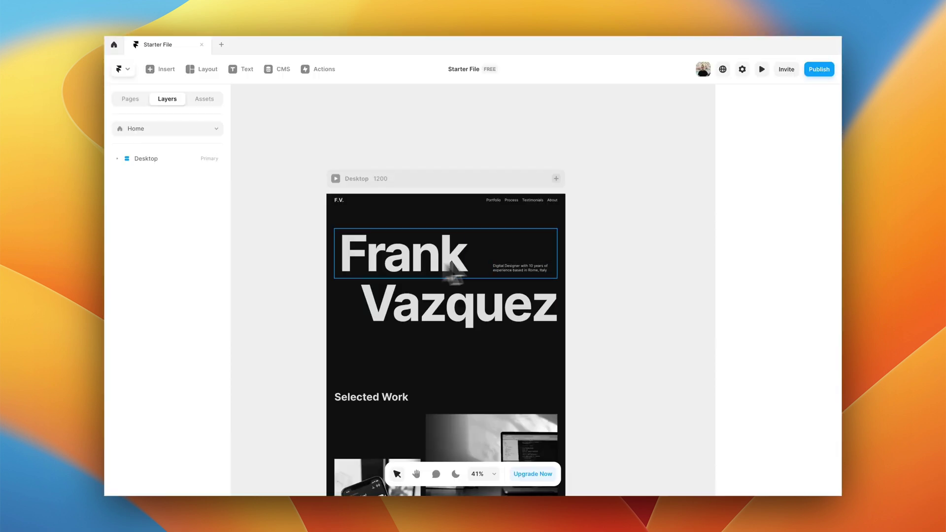
Switch to Framer and add an 810 px Tablet breakpoint to the Home page.
scroll(415, 265, "right", 2)
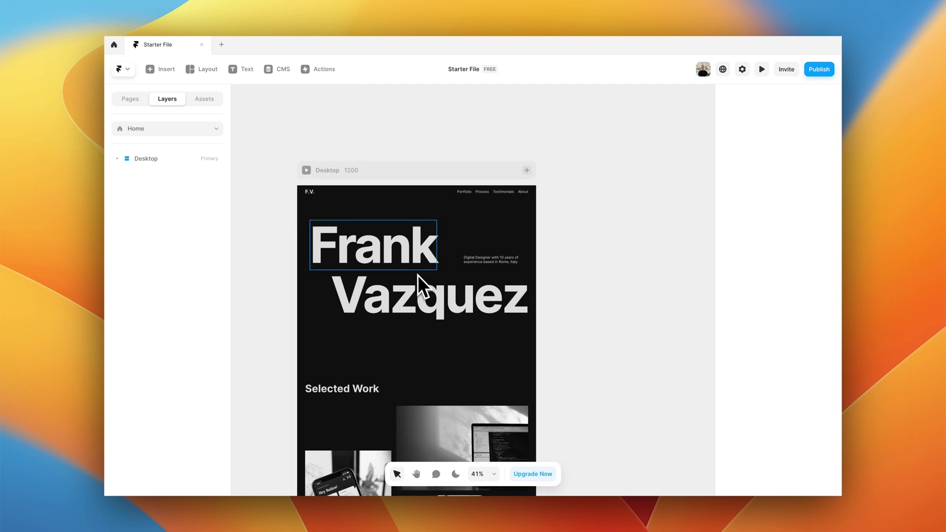
left_click(526, 170)
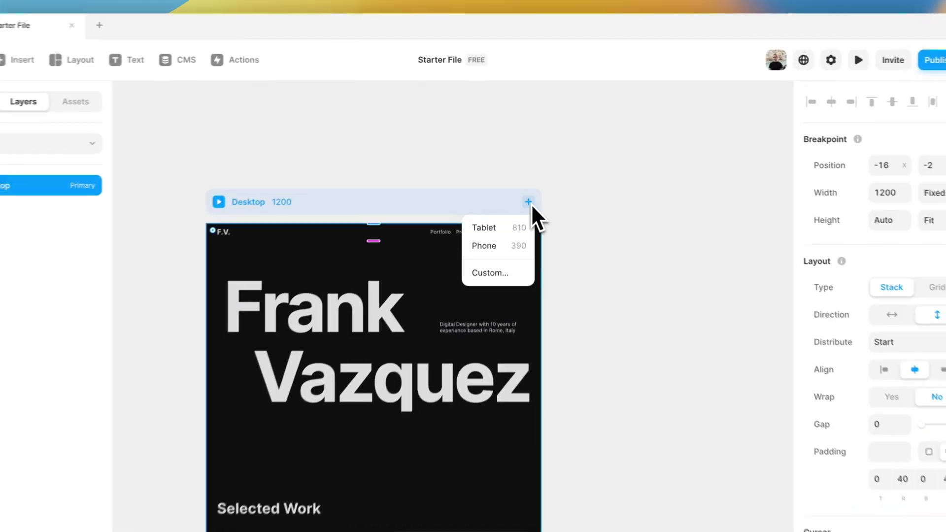
left_click(498, 189)
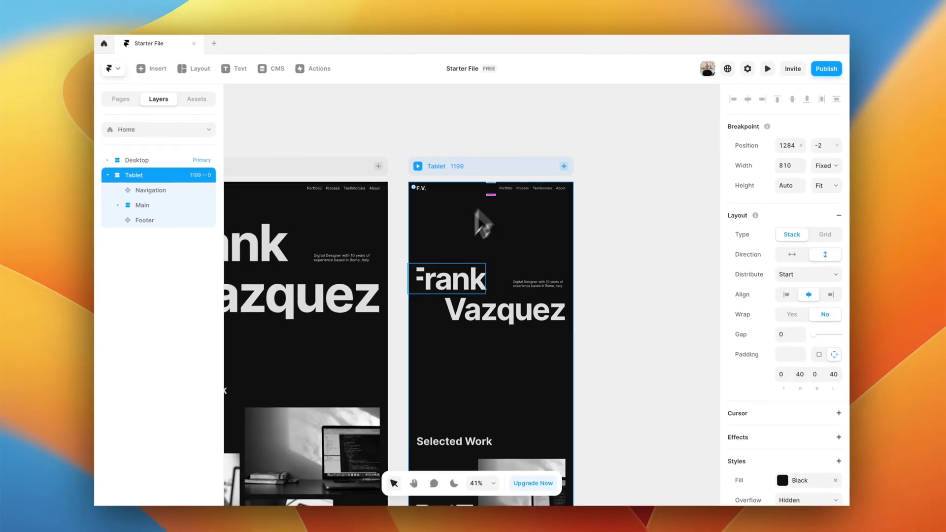
scroll(462, 216, "down", 1)
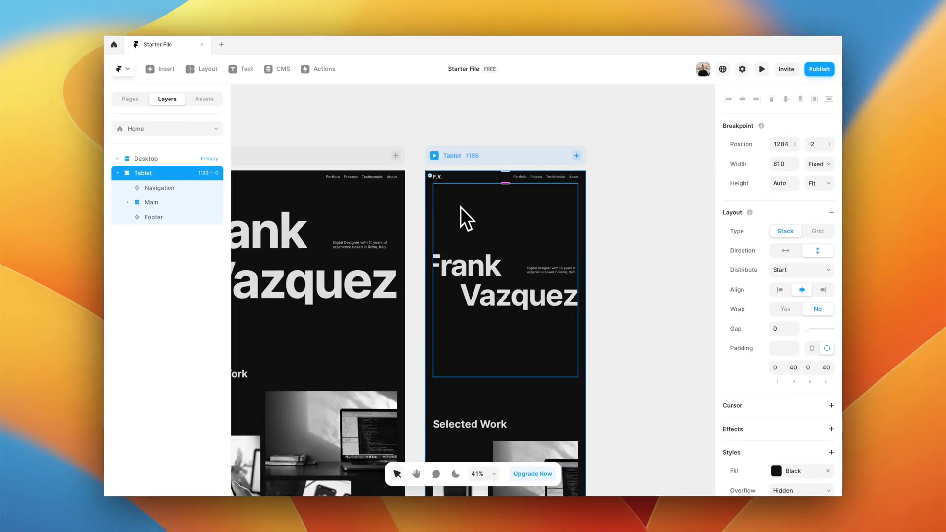
Compare the Desktop and Tablet breakpoint layouts on the canvas, focusing on the Tablet hero section.
scroll(462, 162, "left", 2)
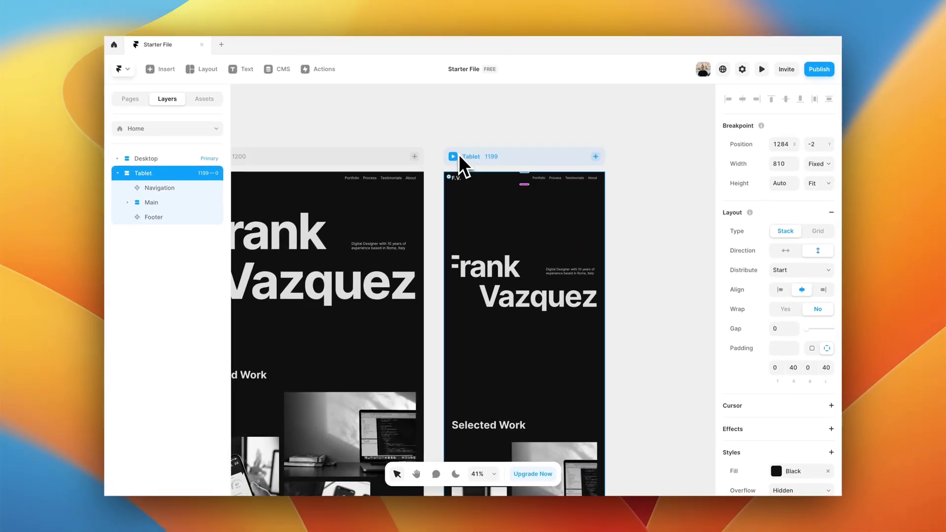
scroll(471, 177, "down", 1)
scroll(471, 178, "left", 1)
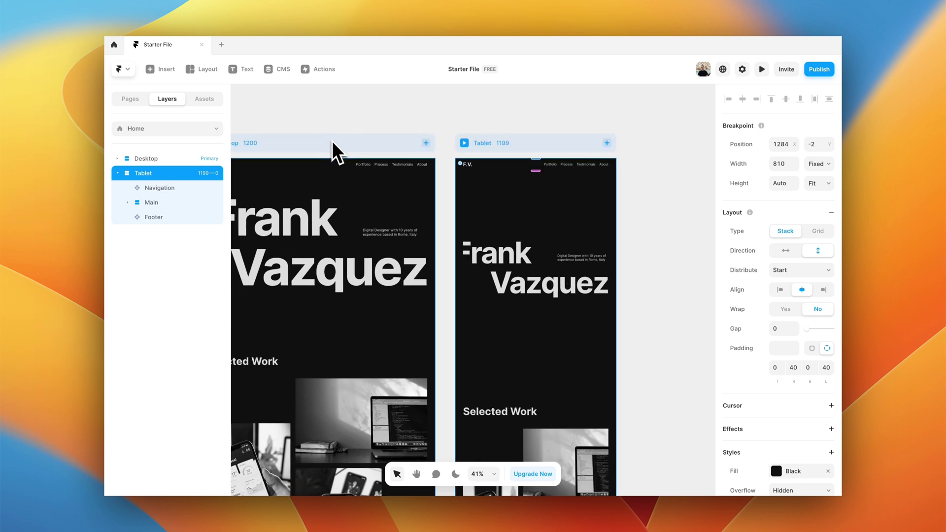
scroll(463, 211, "right", 2)
scroll(463, 210, "up", 1)
scroll(380, 140, "down", 1)
scroll(379, 140, "right", 1)
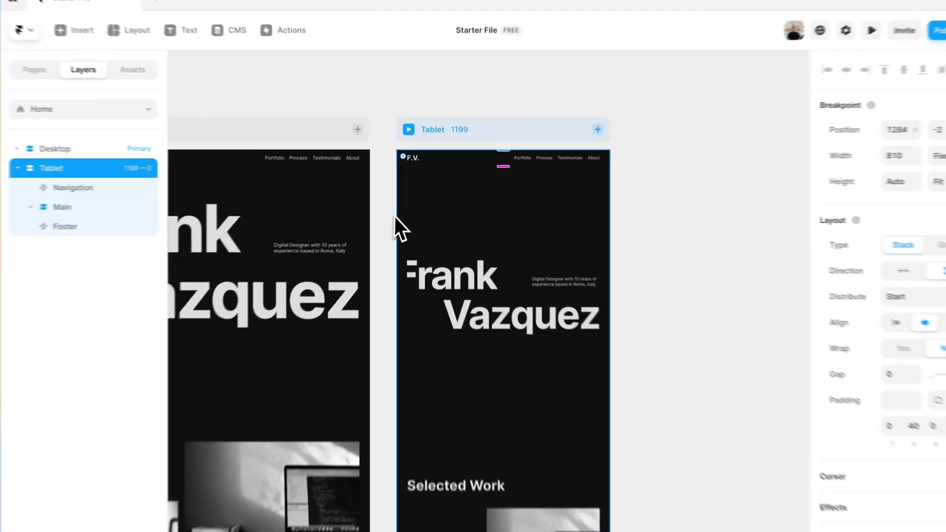
key("Escape")
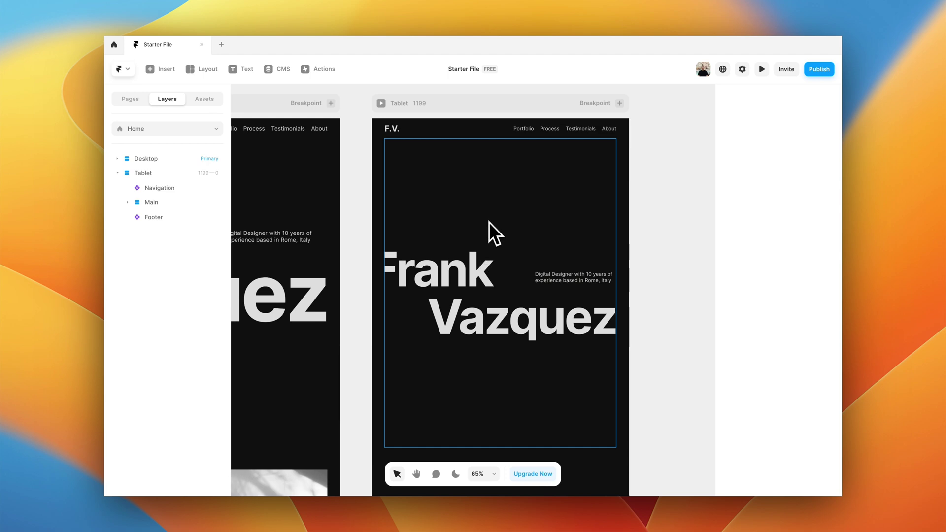
Change the Tablet hero section's height to Fixed and set it to 500.
left_click(488, 222)
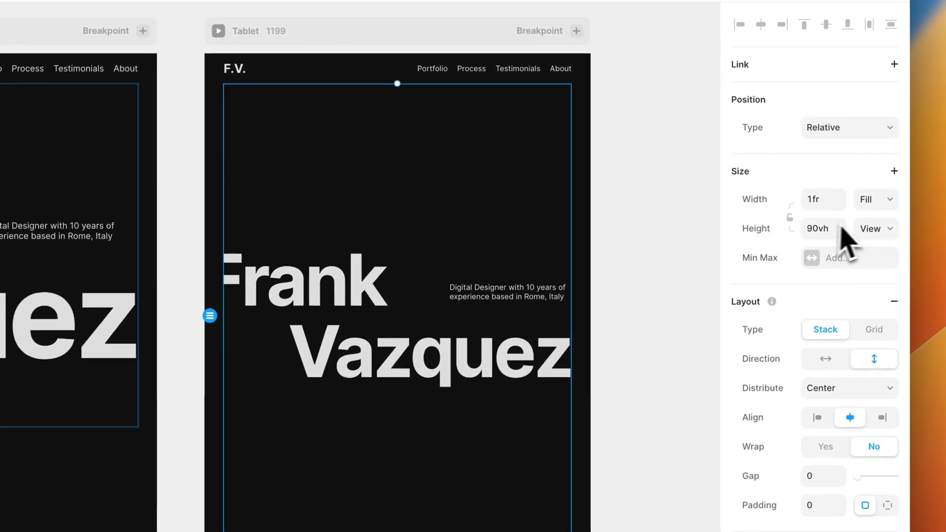
left_click(871, 230)
left_click(879, 164)
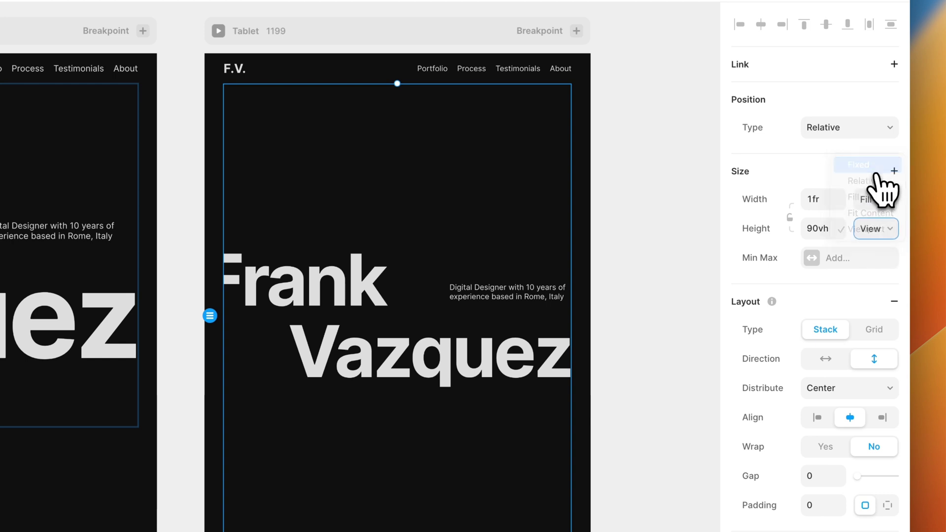
left_click(818, 235)
type("500")
key("Return")
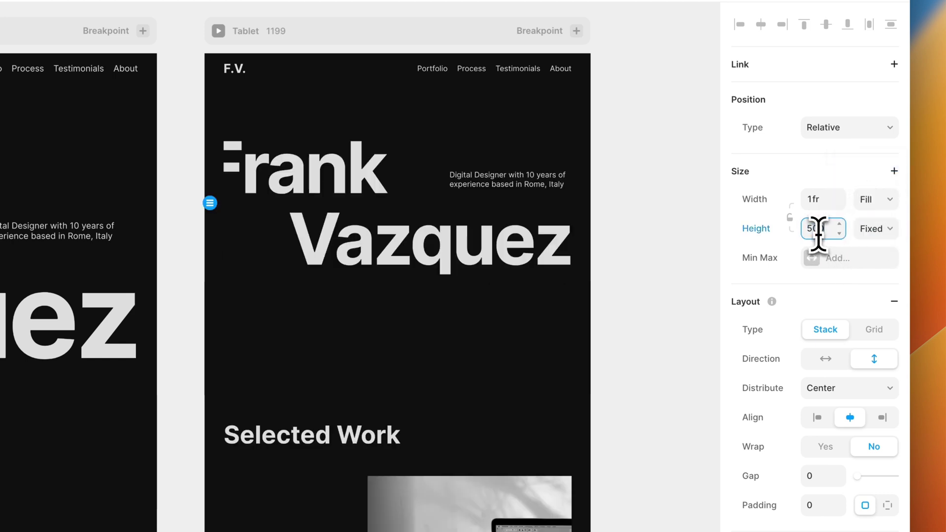
left_click(627, 363)
Reduce the gap in the Tablet hero's first line and set its description's width to Fill.
left_click(423, 181)
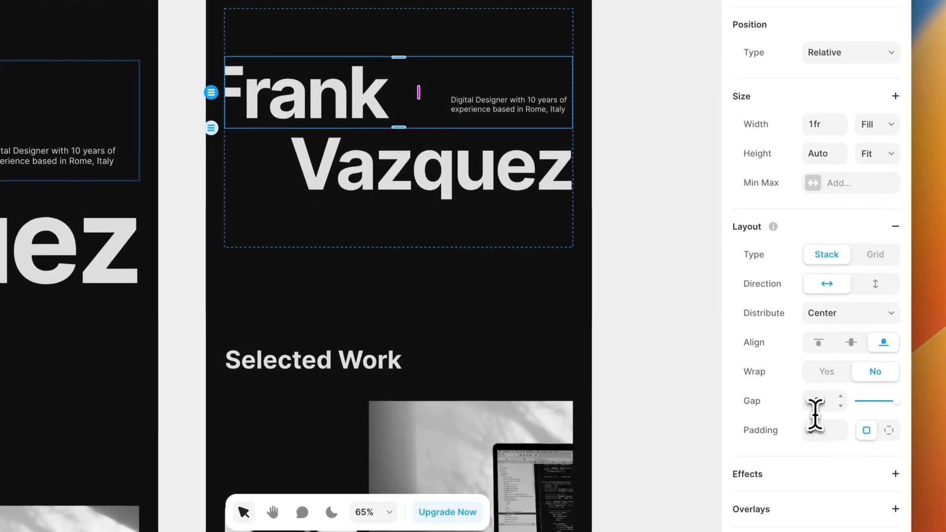
left_click(844, 449)
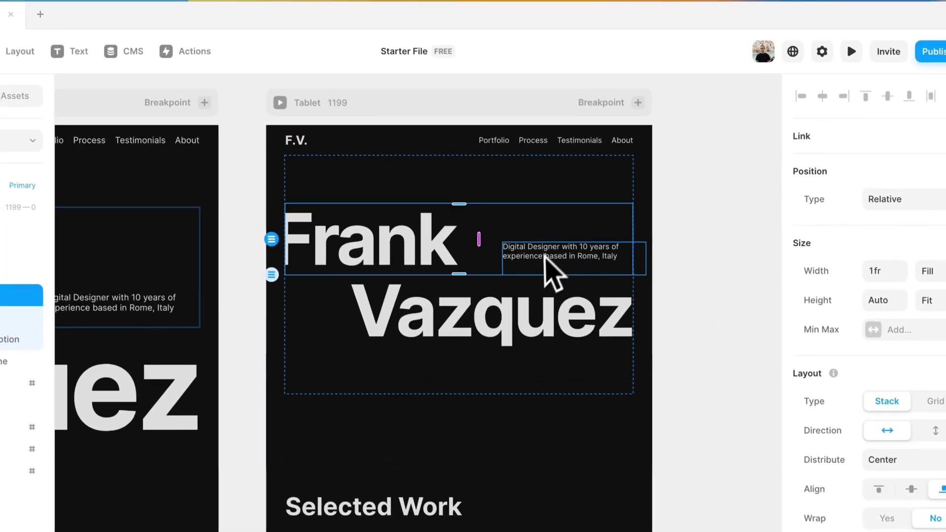
left_click(486, 118)
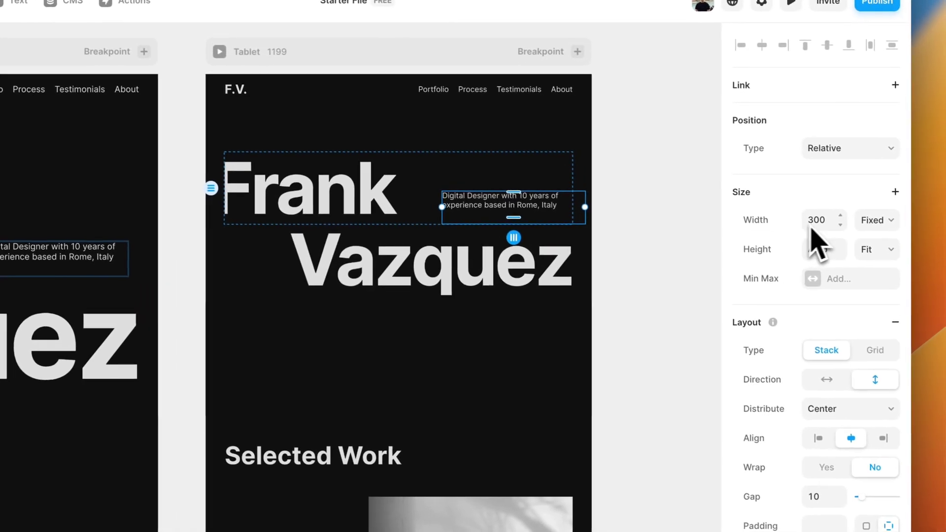
left_click(879, 221)
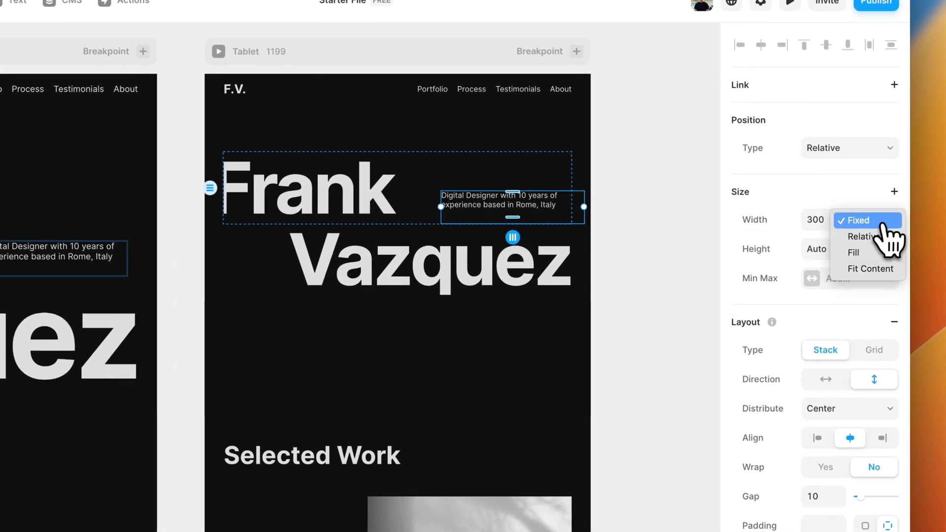
left_click(872, 252)
left_click(643, 299)
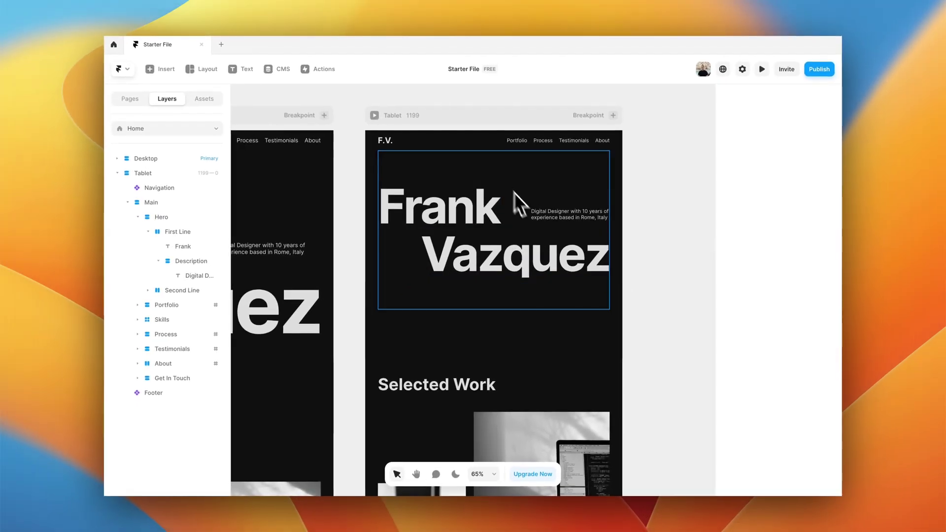
Switch to the published template in Chrome and examine its Selected Work image grid at tablet width.
scroll(471, 225, "down", 2)
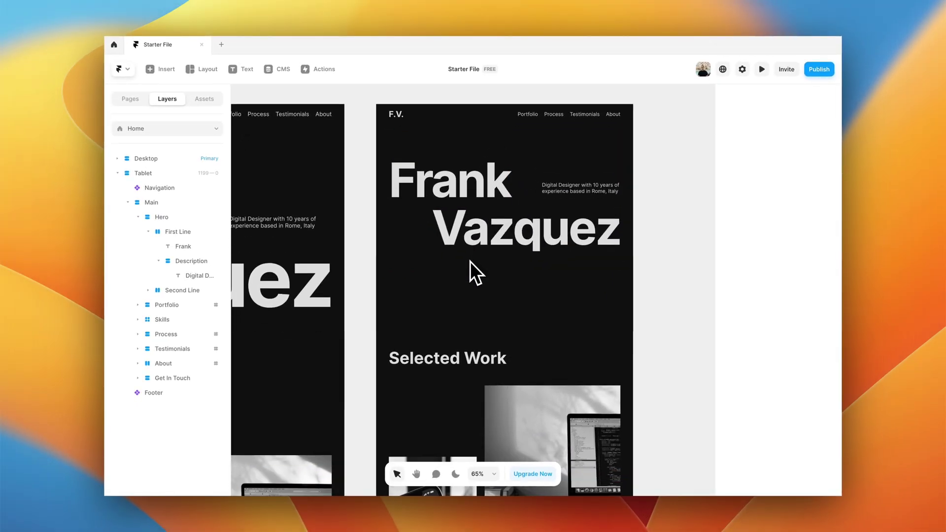
scroll(459, 293, "down", 3)
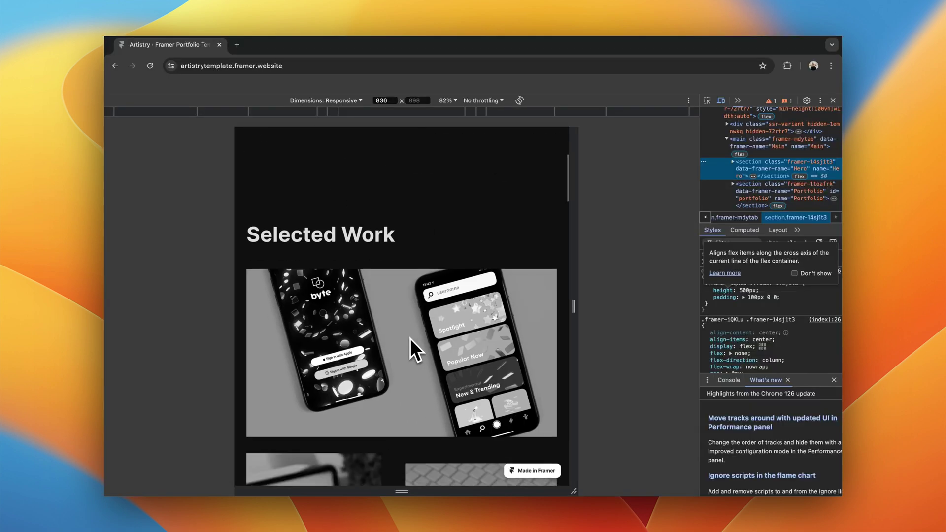
scroll(410, 339, "down", 4)
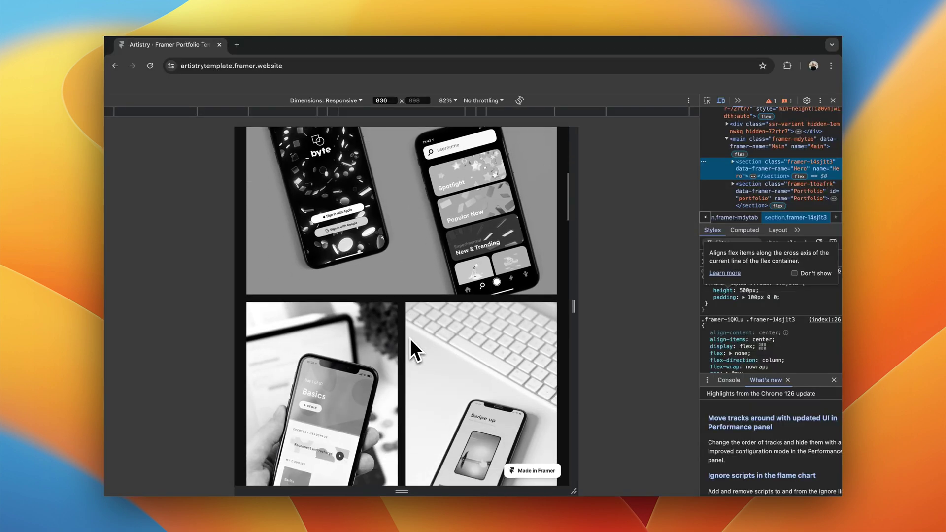
scroll(410, 338, "down", 3)
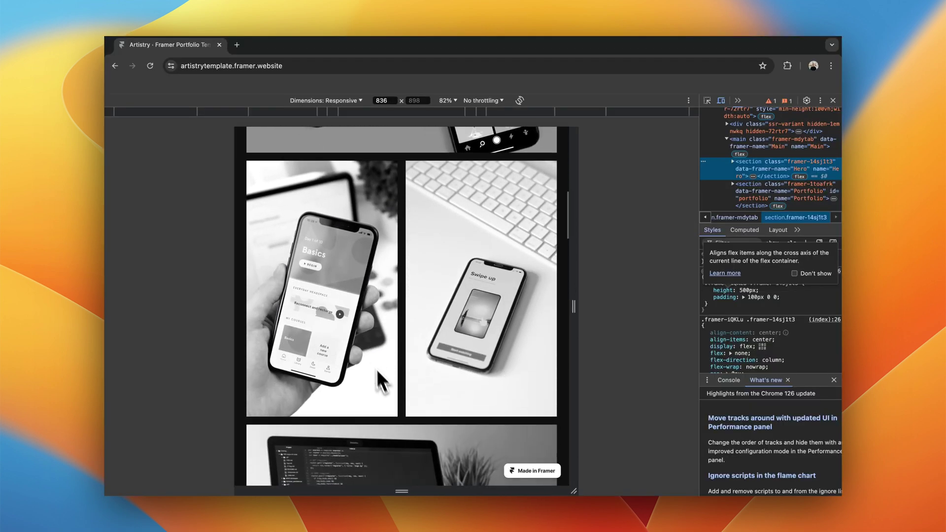
scroll(385, 383, "up", 2)
scroll(386, 384, "up", 2)
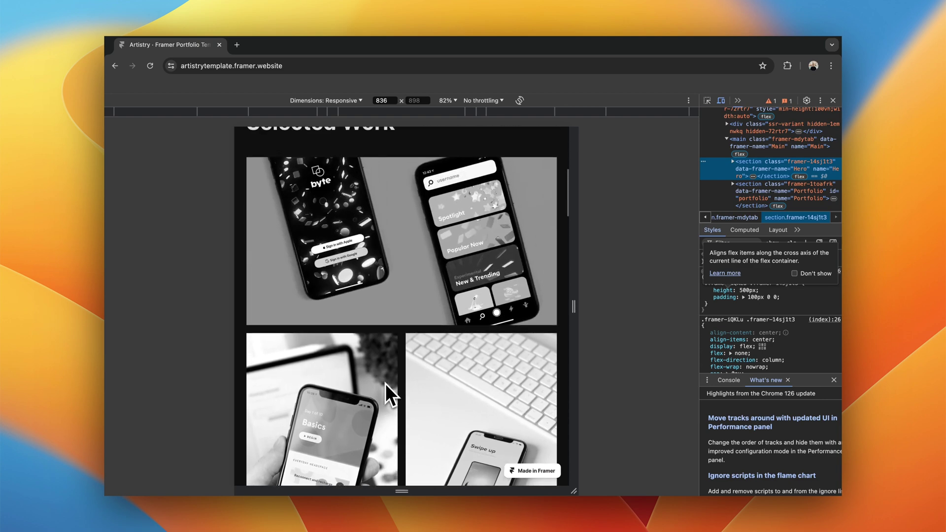
scroll(385, 383, "down", 1)
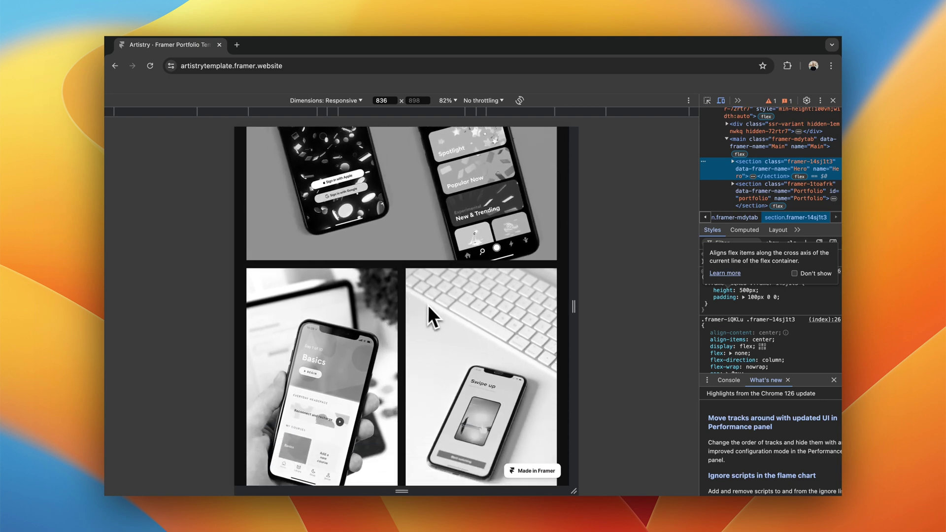
scroll(426, 304, "down", 1)
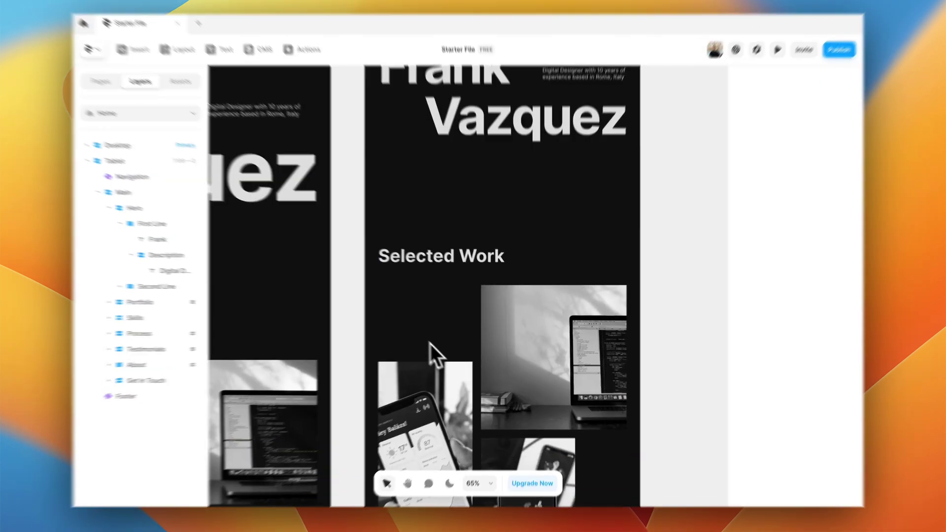
Switch to Framer and hide all the empty placeholder frames in the Tablet Selected Work grid by turning off their visibility.
left_click(403, 327)
left_click(443, 328, "shift")
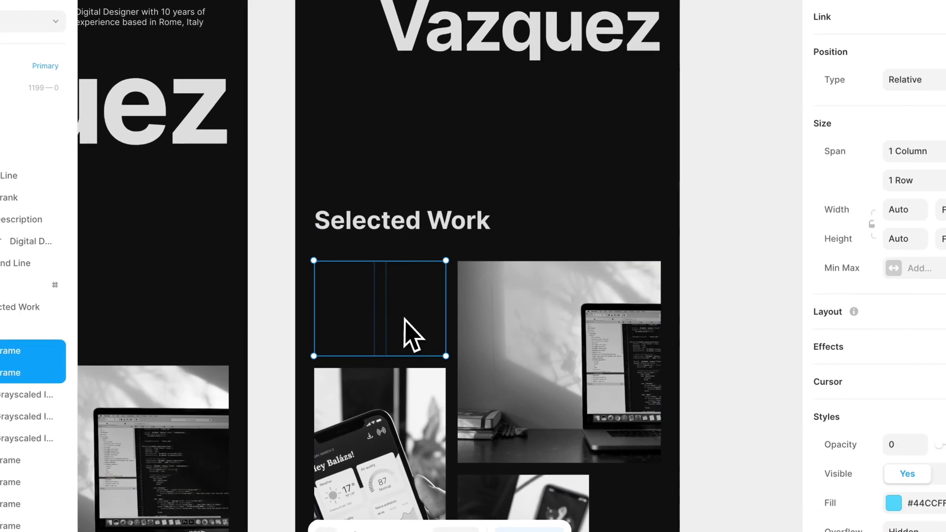
scroll(443, 328, "down", 5)
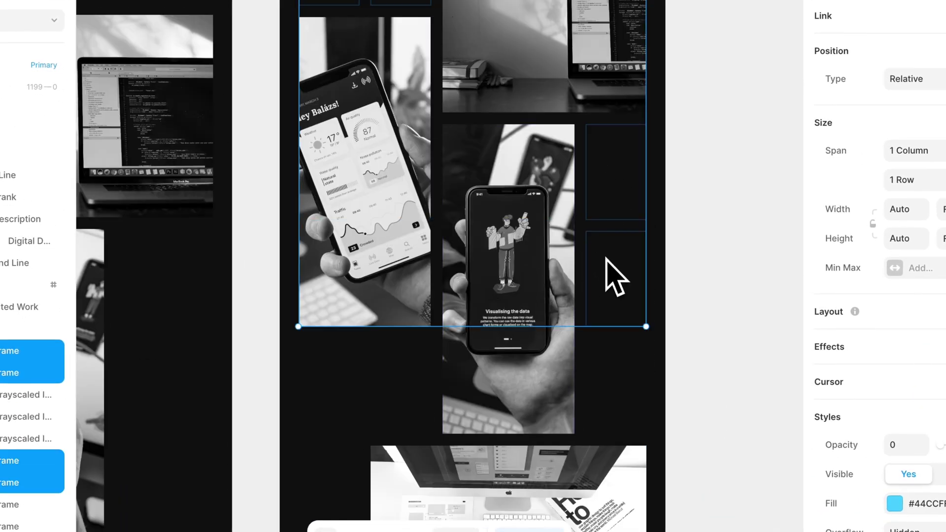
scroll(598, 364, "down", 3)
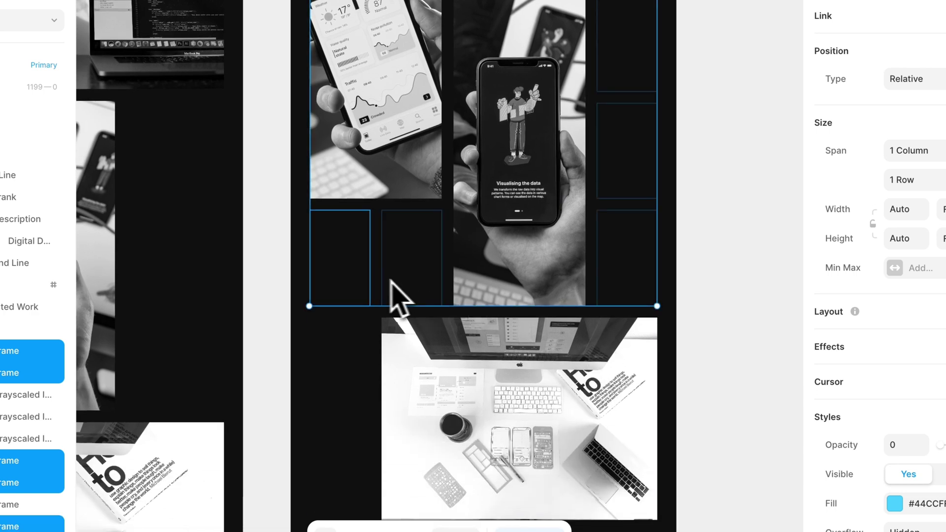
scroll(365, 296, "down", 2)
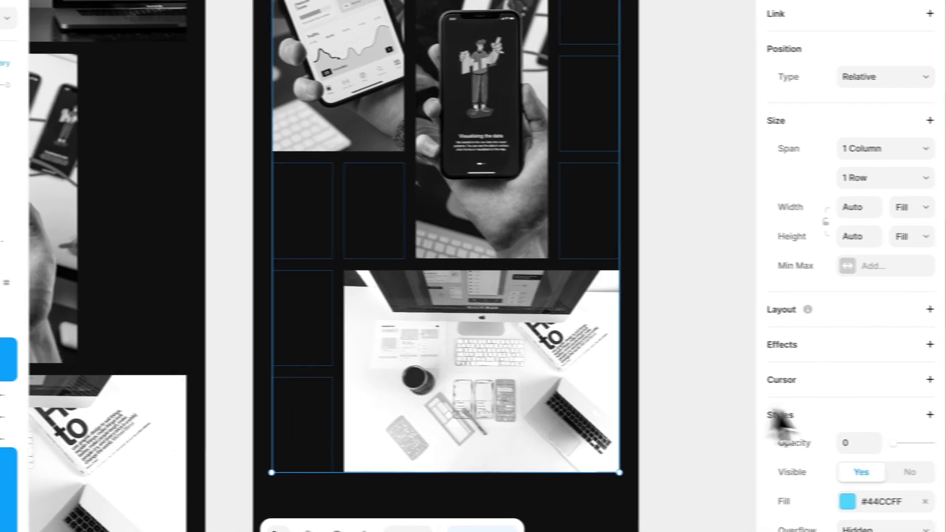
scroll(886, 436, "down", 5)
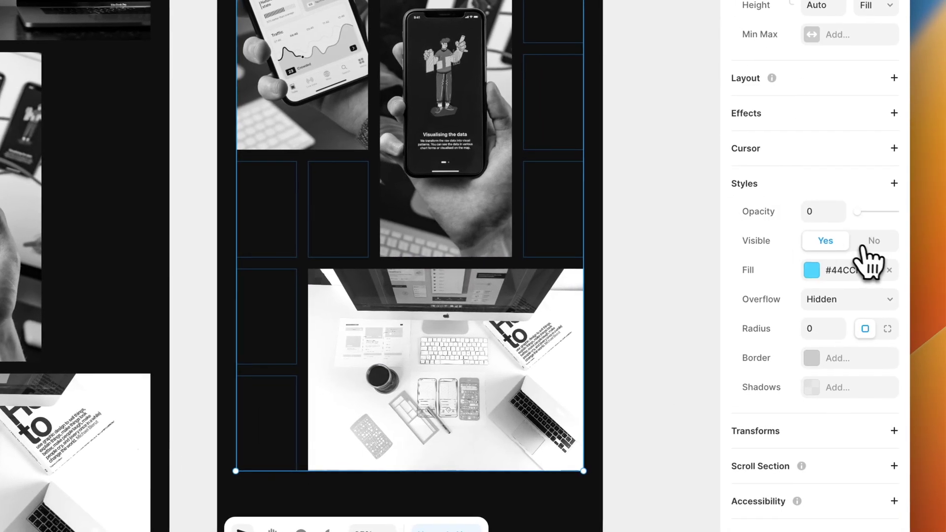
left_click(873, 240)
left_click(686, 185)
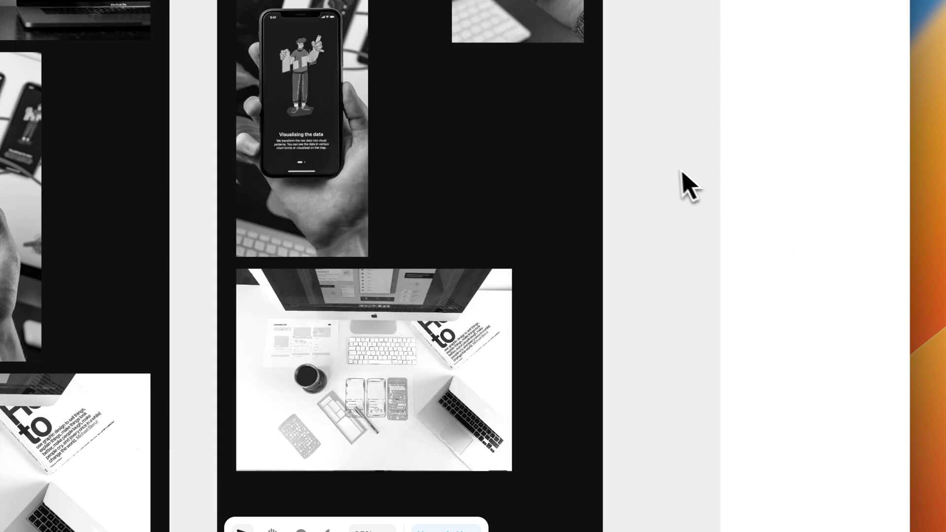
Reduce the Tablet Selected Work grid to 4 columns.
scroll(672, 184, "up", 5)
scroll(712, 261, "down", 3)
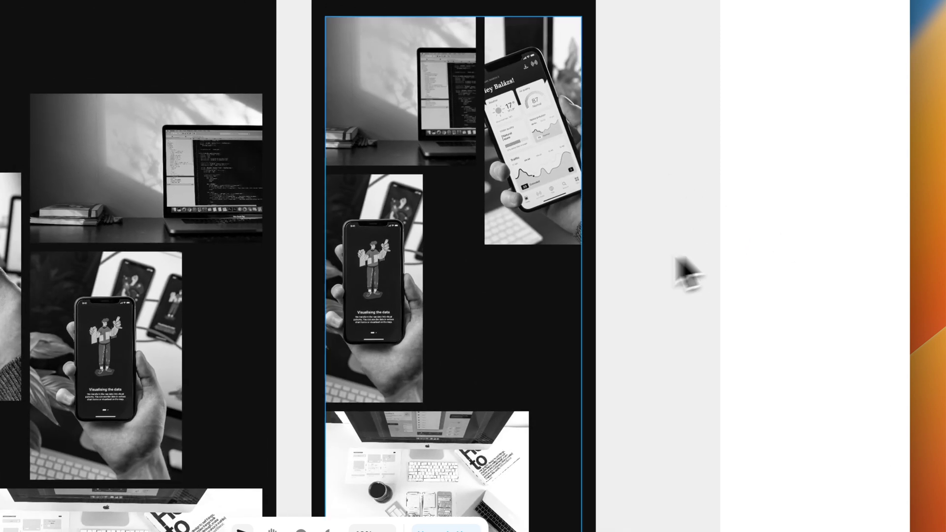
left_click(481, 268)
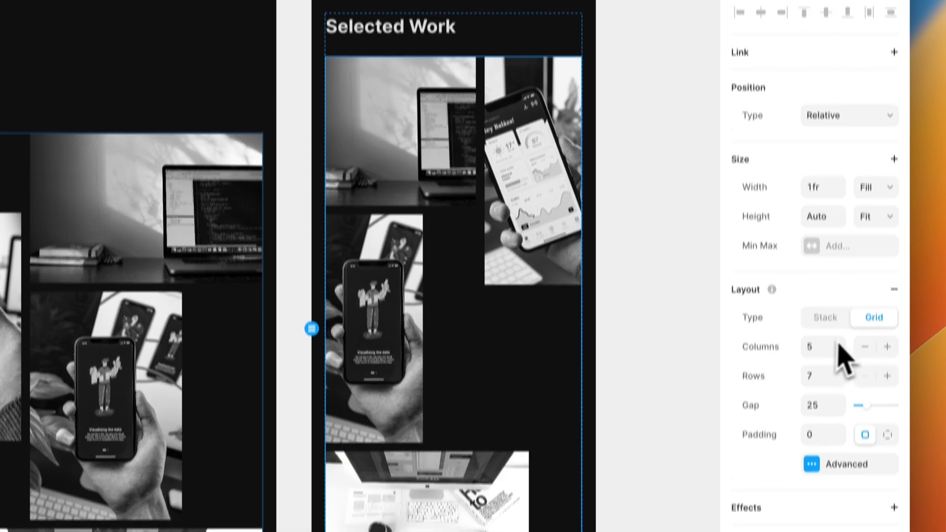
left_click(864, 312)
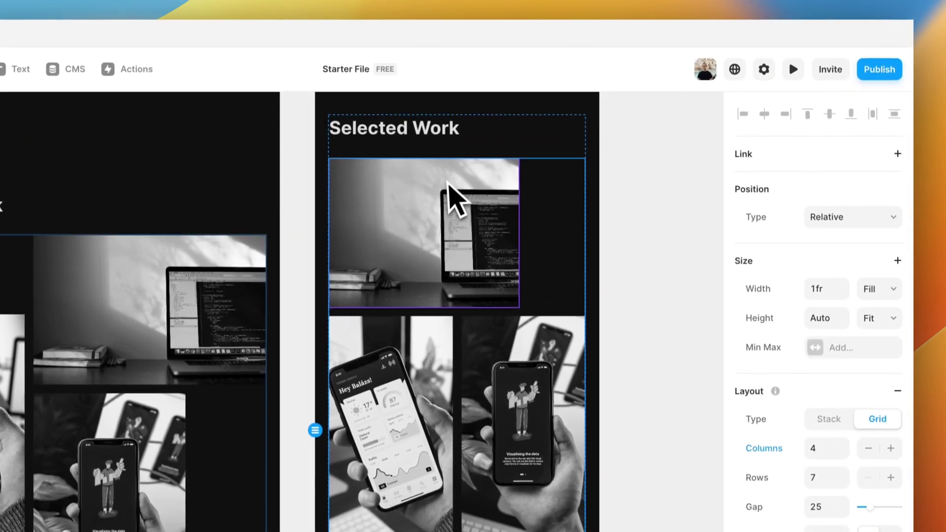
Make the laptop image at the start of the Tablet Selected Work grid span 4 columns.
left_click(452, 204)
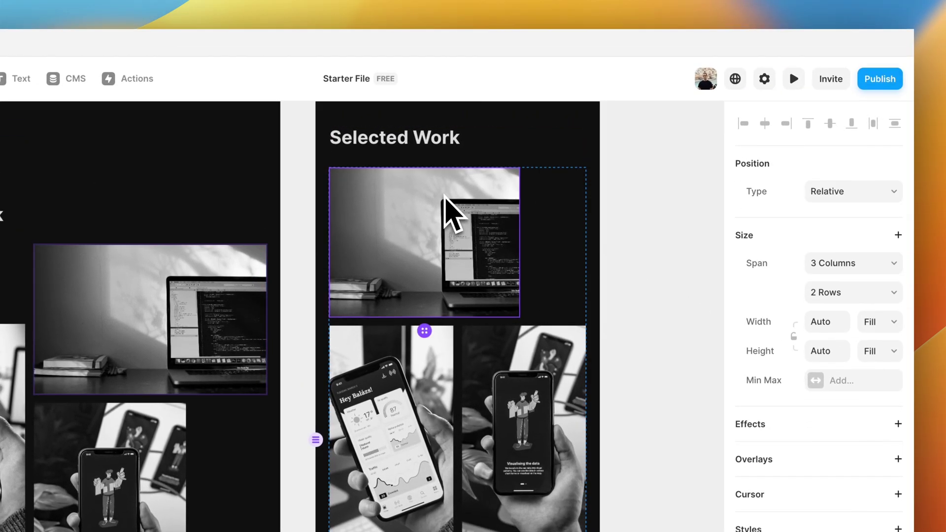
left_click(803, 263)
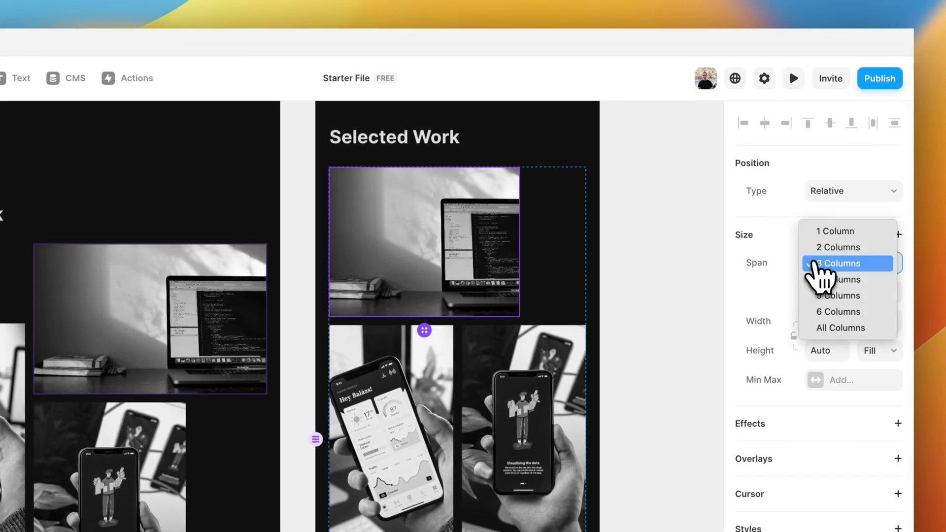
left_click(828, 283)
left_click(653, 273)
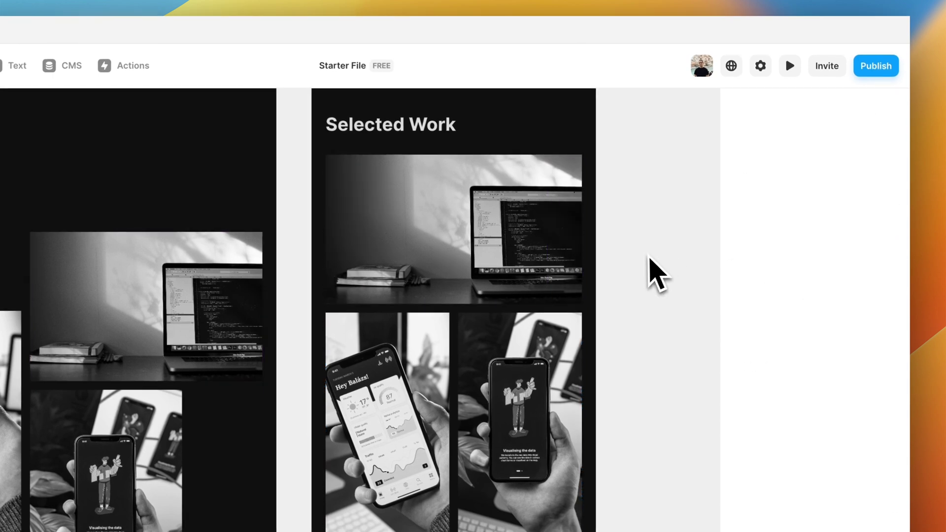
Review the rearranged Tablet image grid and collapse the Hero and Portfolio sections in the layer tree.
scroll(640, 253, "up", 1)
scroll(446, 339, "down", 2)
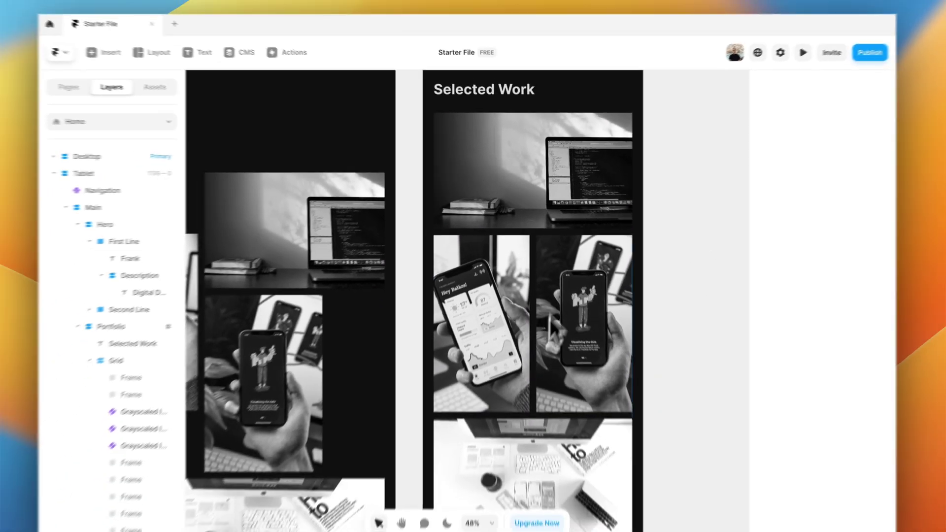
scroll(527, 312, "down", 1)
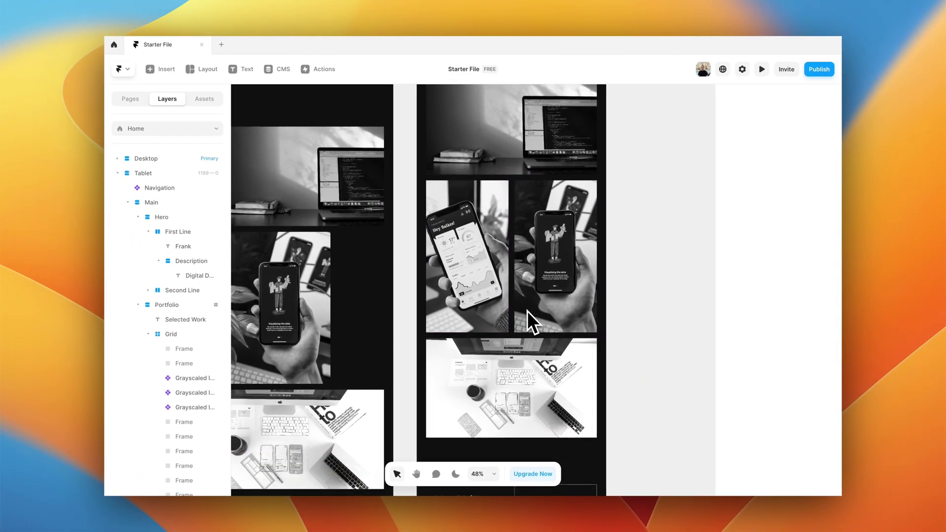
scroll(527, 311, "up", 1)
left_click(148, 231)
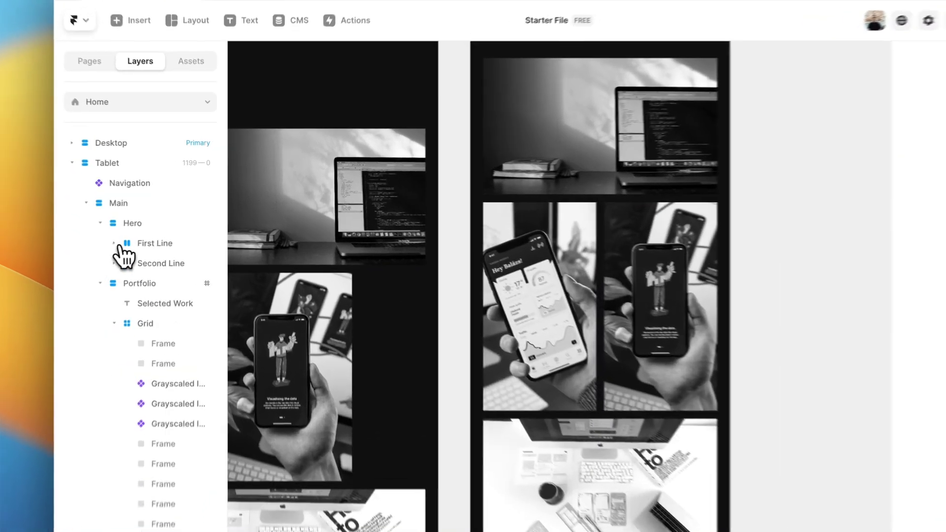
left_click(138, 217)
left_click(138, 234)
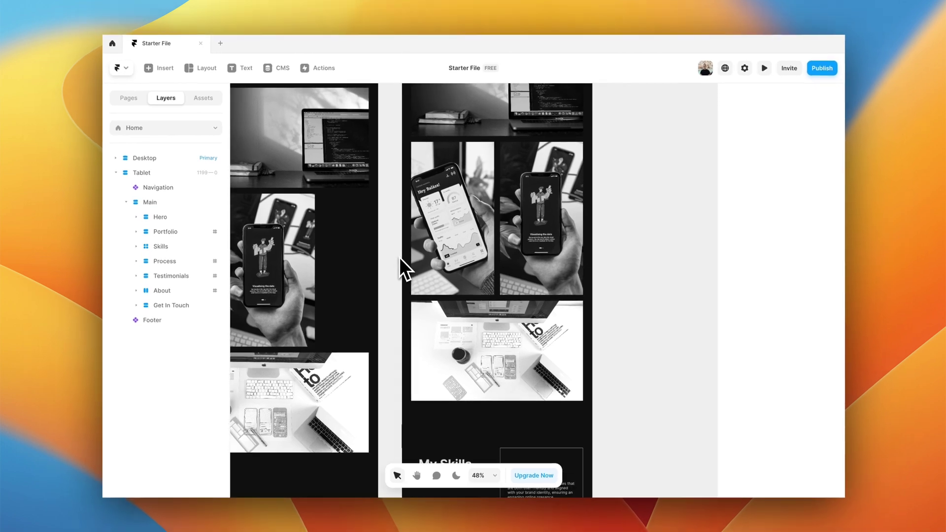
Compare the Tablet Skills and Process sections with the same sections of the Artistry reference site in the browser.
scroll(402, 259, "down", 5)
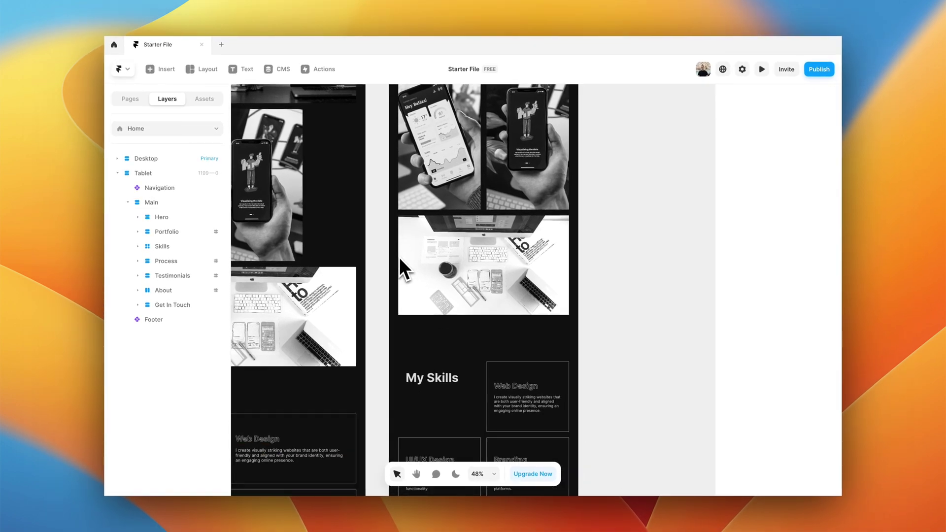
scroll(399, 257, "down", 3)
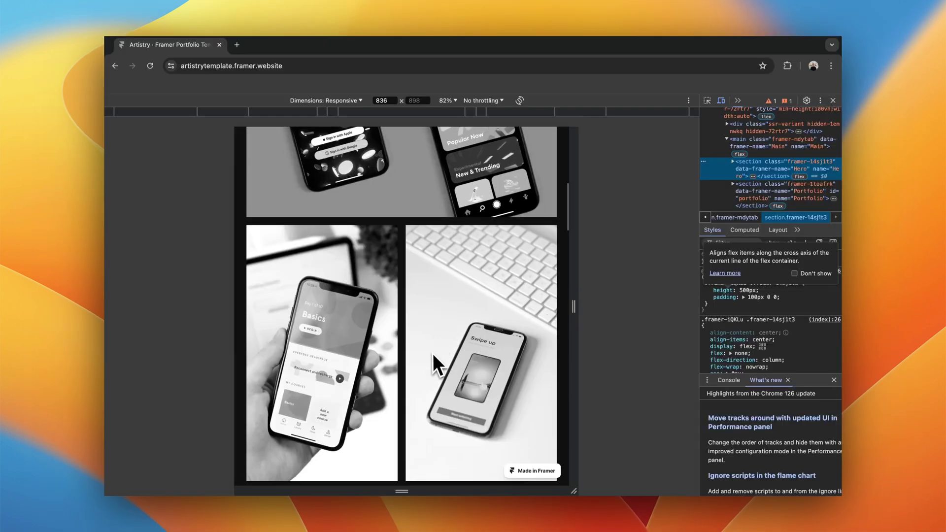
scroll(432, 353, "down", 10)
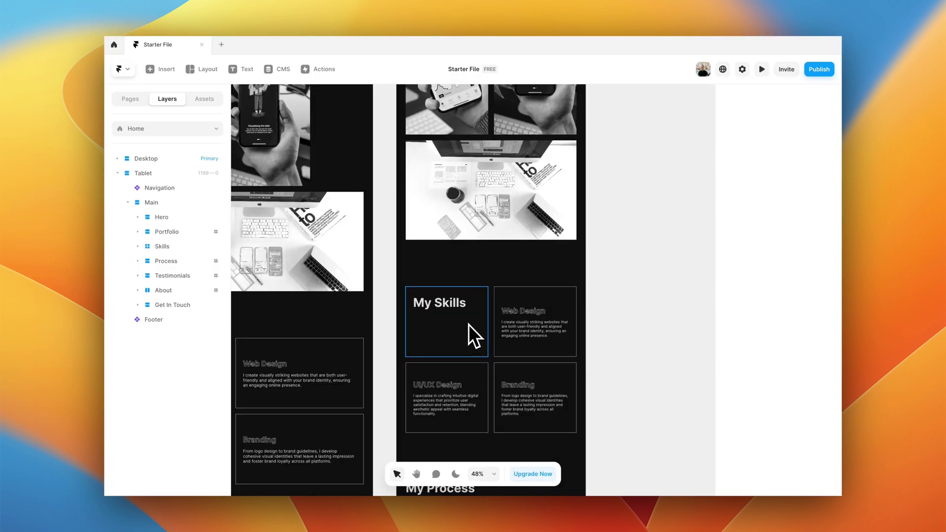
scroll(468, 324, "down", 5)
scroll(469, 324, "down", 2)
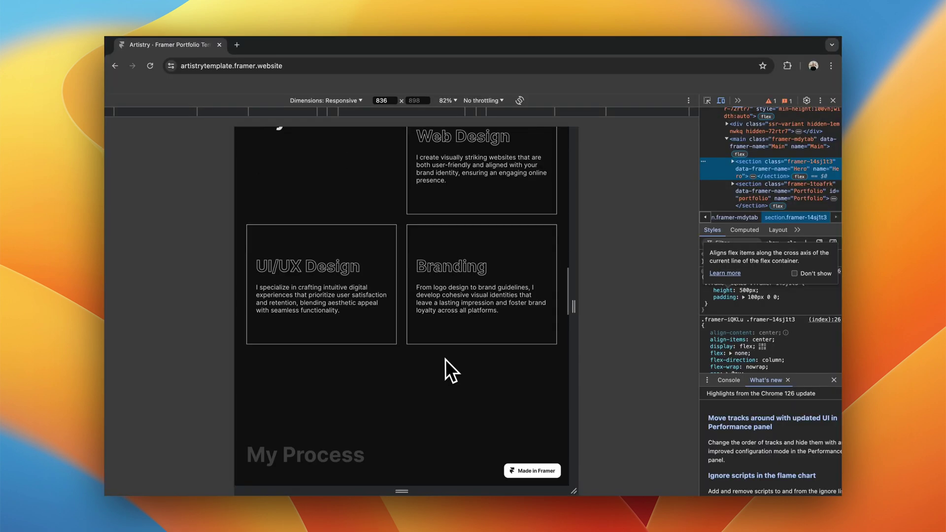
scroll(446, 359, "down", 5)
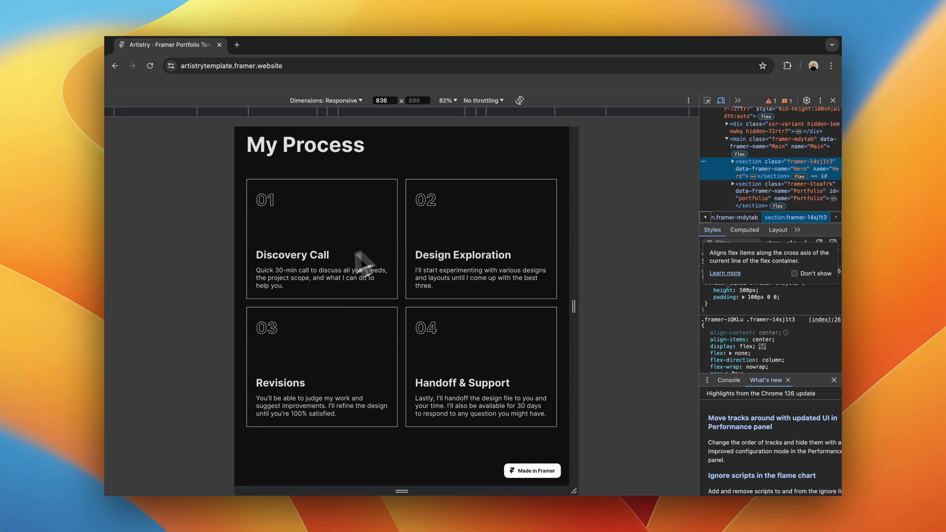
scroll(355, 309, "down", 1)
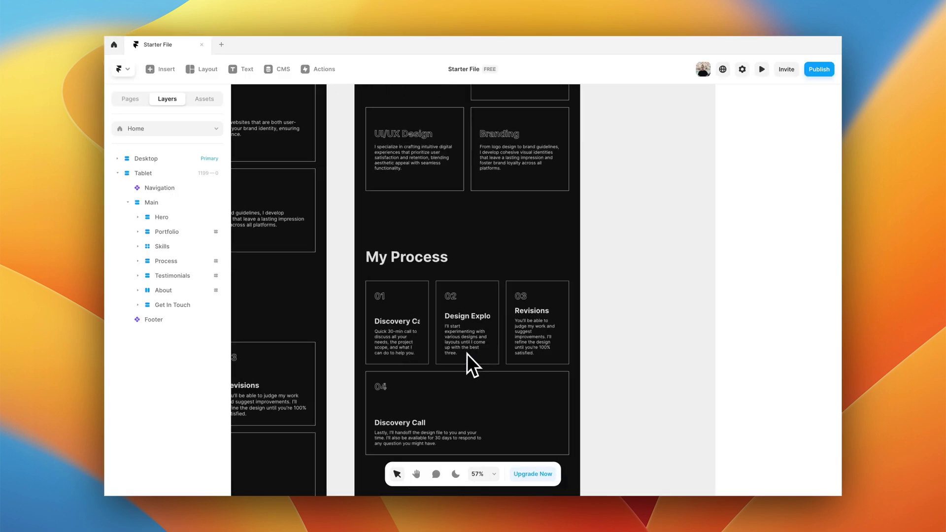
In Framer, reduce the Tablet My Process grid to 2 columns.
scroll(466, 354, "down", 3)
left_click(422, 307)
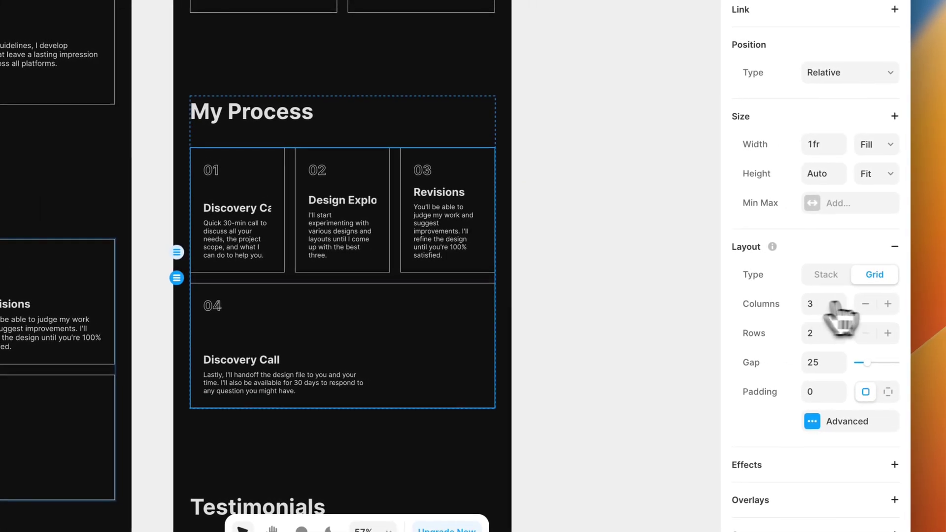
left_click(915, 301)
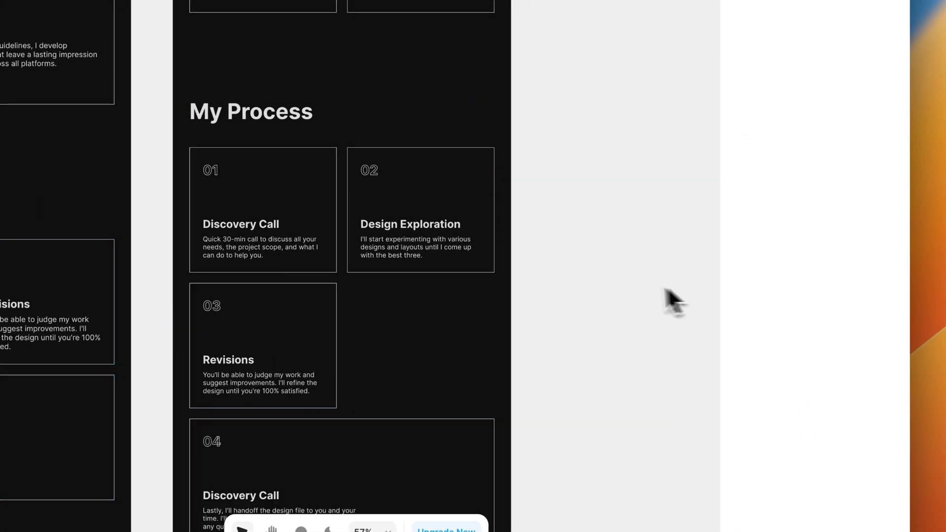
Make card 04 in the Tablet My Process grid span 1 column.
scroll(655, 300, "down", 3)
left_click(265, 295)
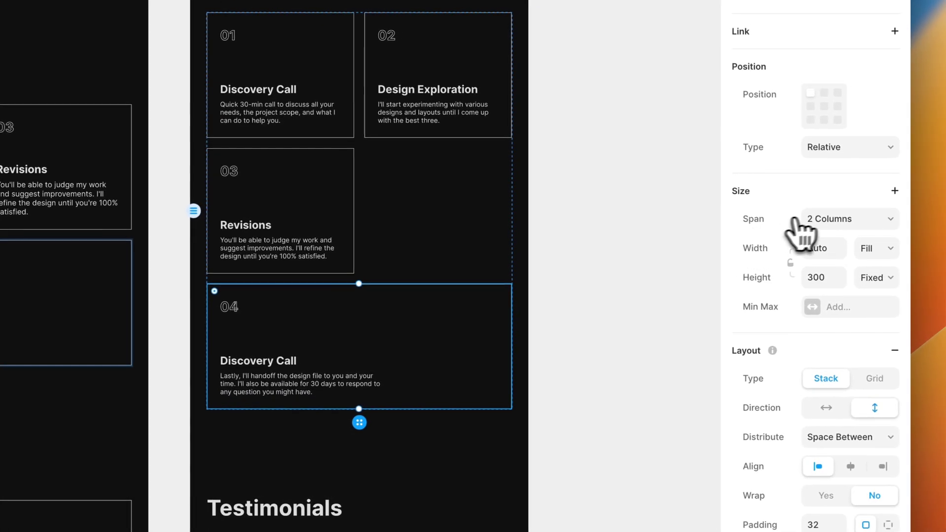
left_click(905, 206)
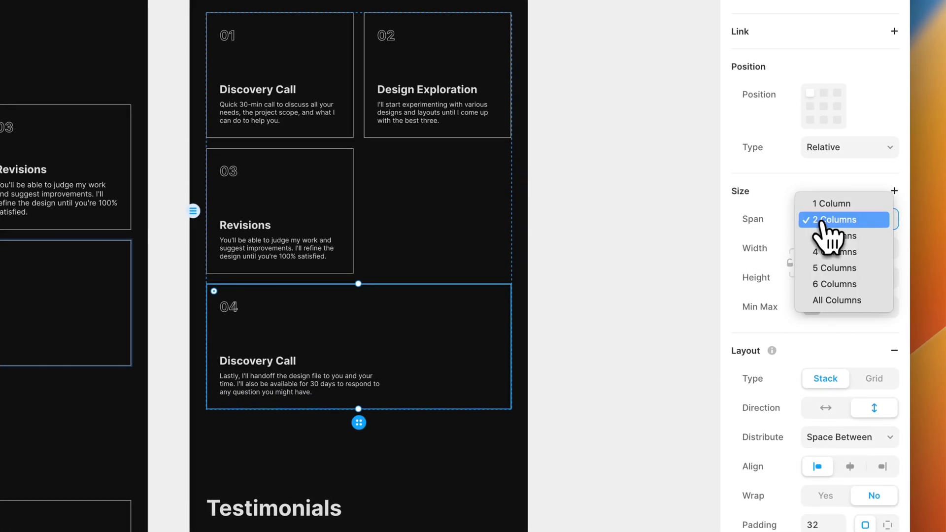
left_click(829, 206)
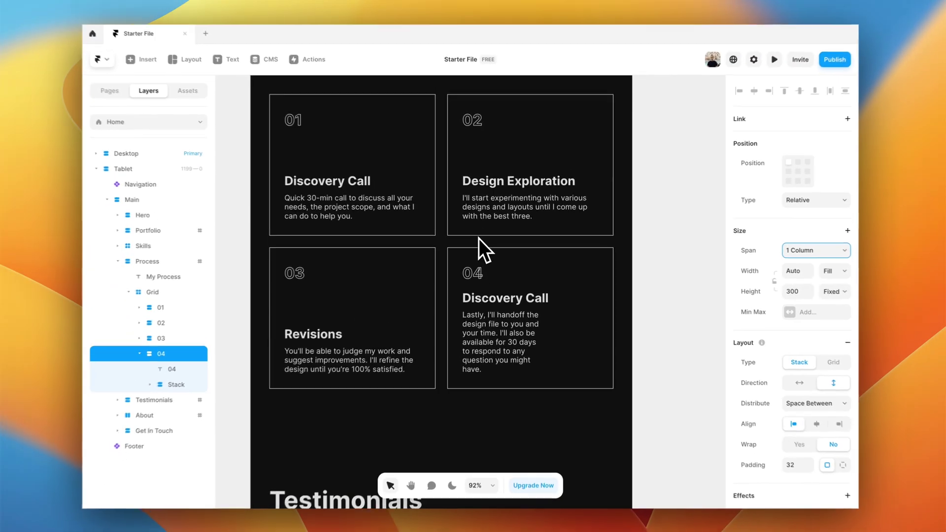
scroll(462, 232, "up", 2)
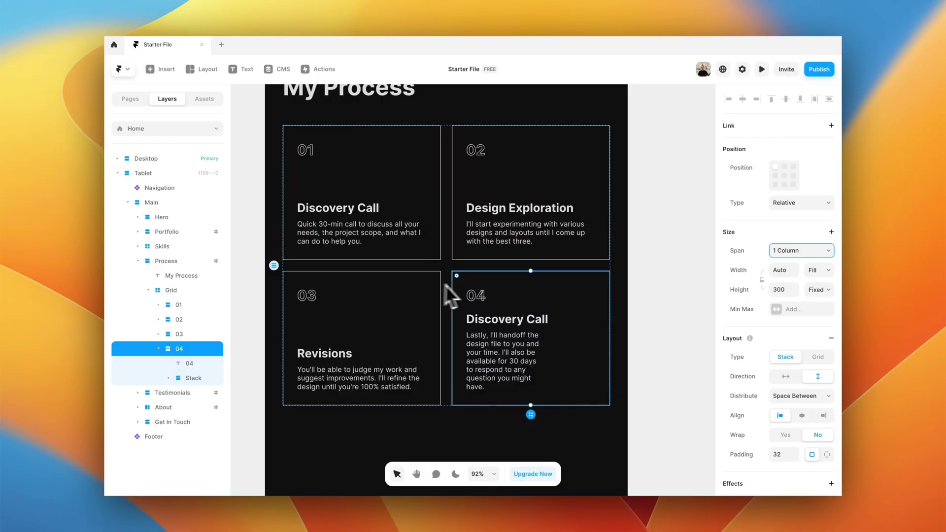
Set the width of the description paragraph in process card 04 to Fill so it uses the whole card.
left_click(507, 330)
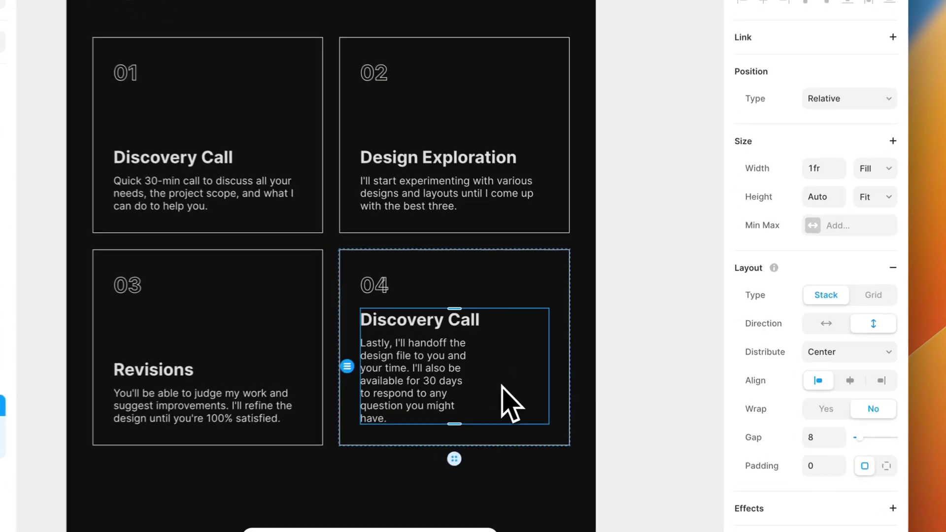
left_click(459, 411)
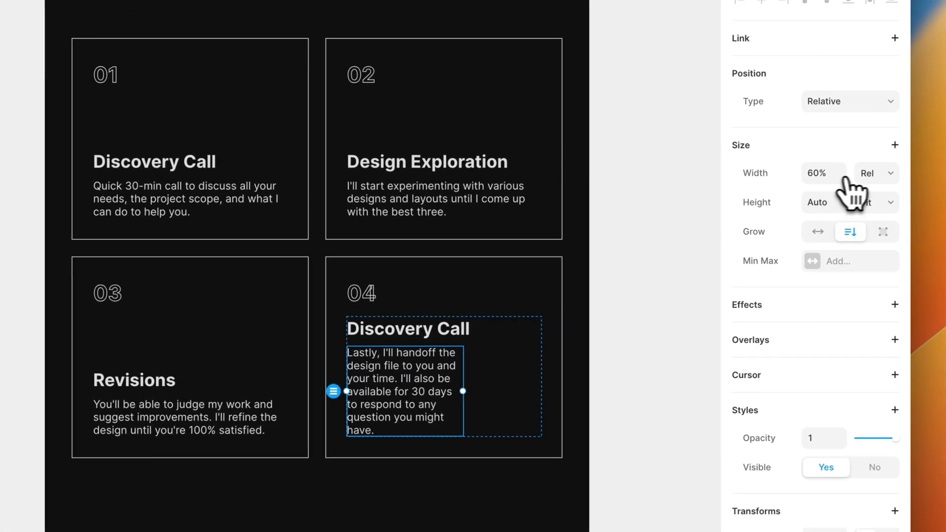
left_click(874, 165)
left_click(863, 192)
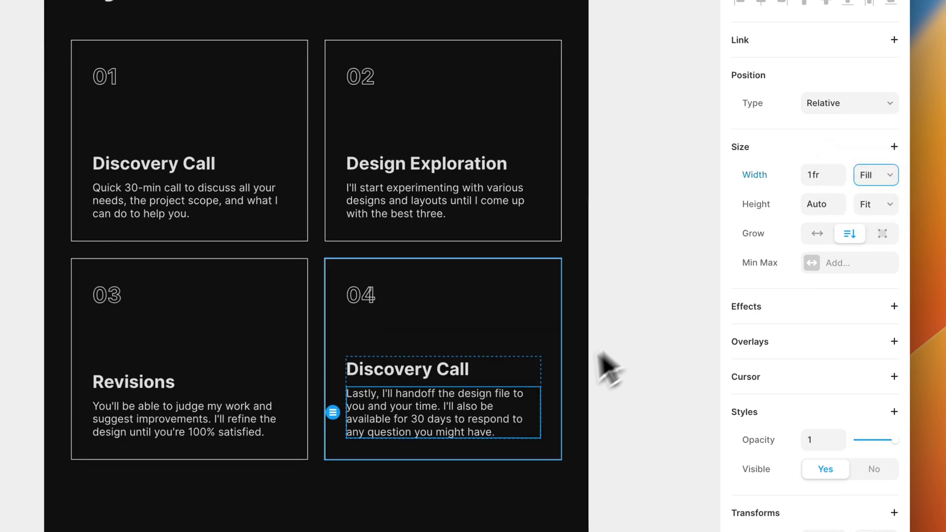
scroll(598, 380, "down", 2)
left_click(626, 377)
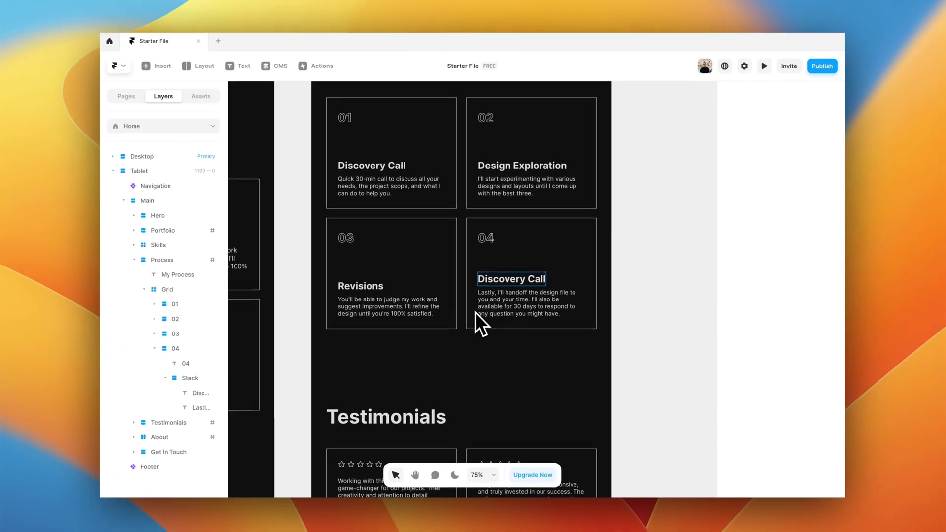
Compare the Tablet Testimonials and About sections with their counterparts on the Artistry reference site.
scroll(474, 304, "down", 2)
scroll(474, 300, "up", 1)
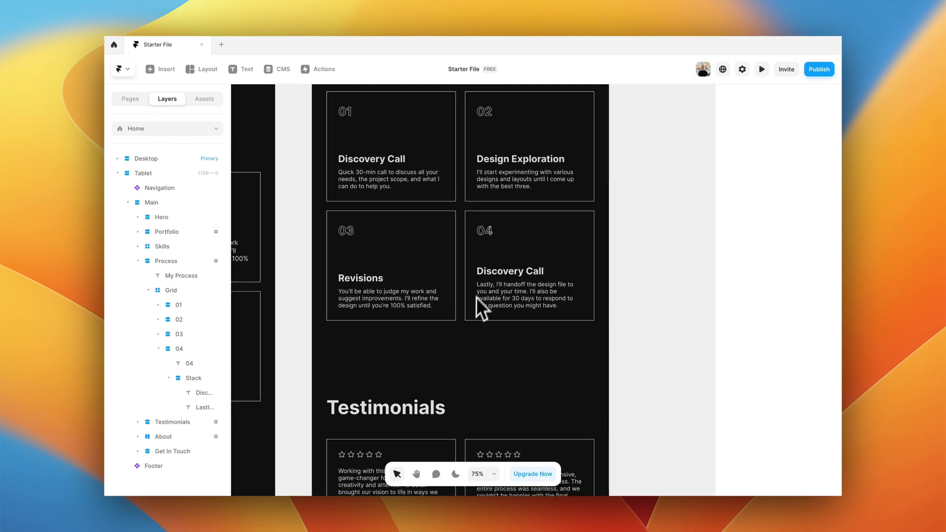
scroll(460, 289, "down", 3)
scroll(462, 289, "down", 5)
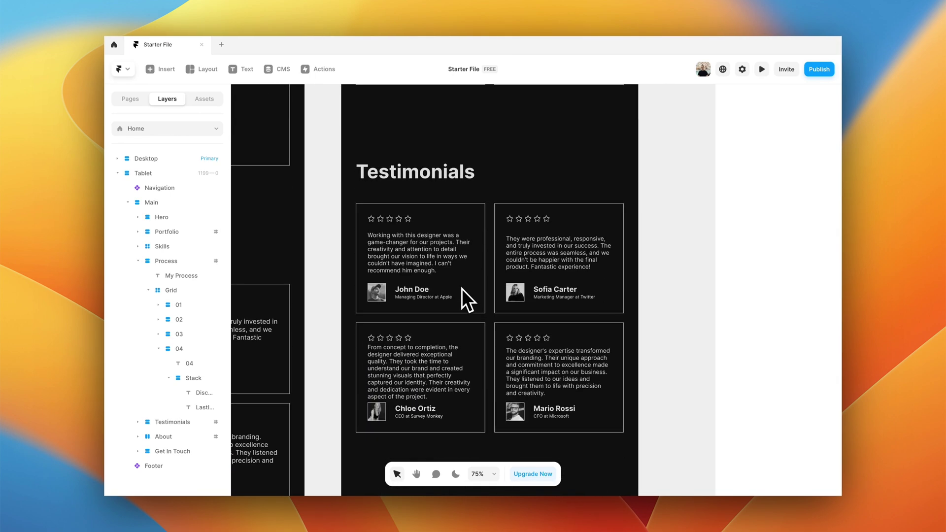
scroll(462, 289, "right", 1)
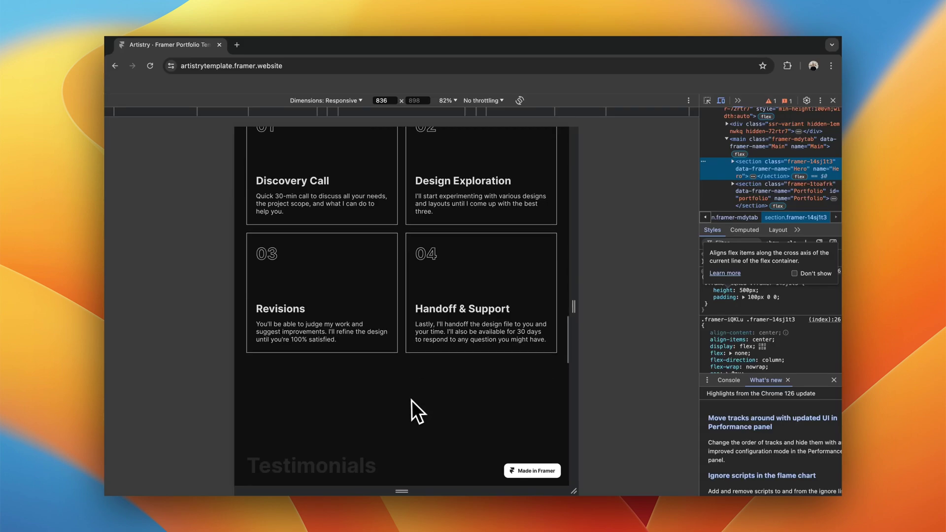
scroll(416, 409, "down", 8)
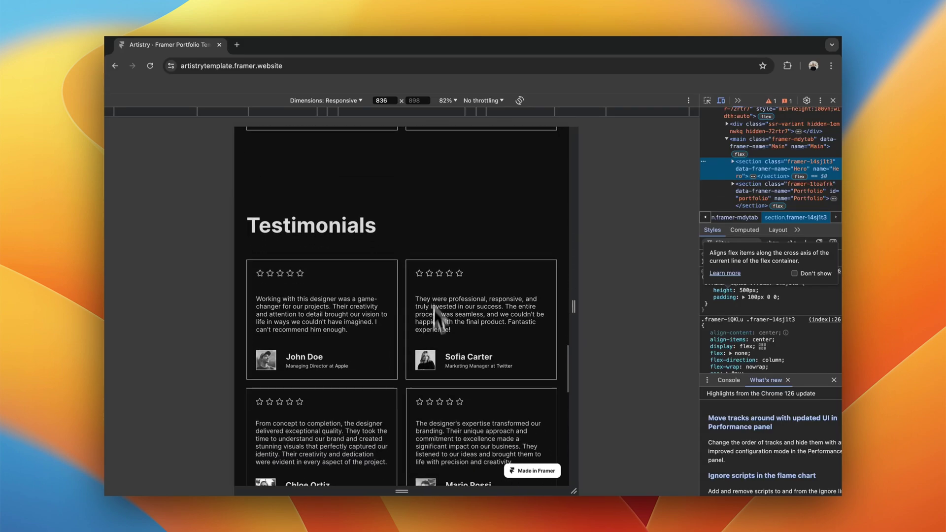
scroll(341, 372, "down", 1)
scroll(381, 245, "up", 2)
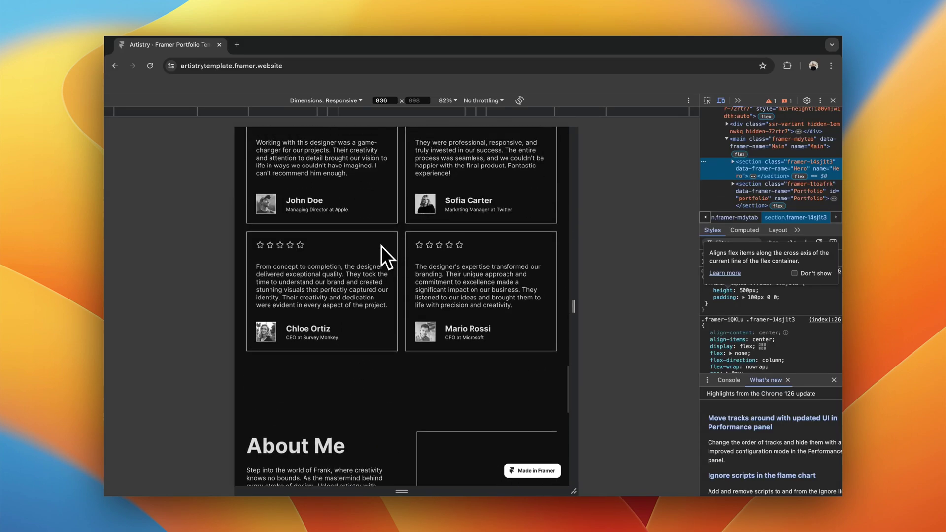
scroll(381, 247, "down", 6)
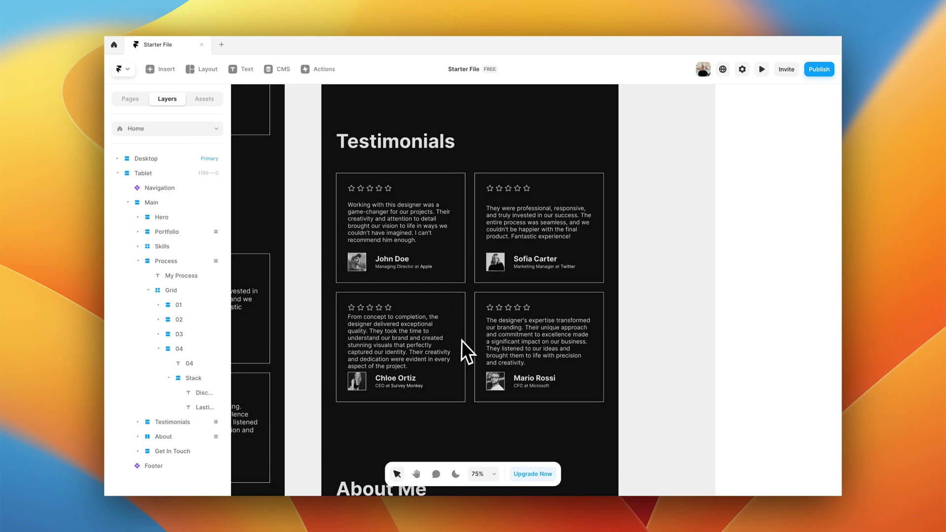
scroll(461, 340, "down", 6)
scroll(461, 340, "up", 1)
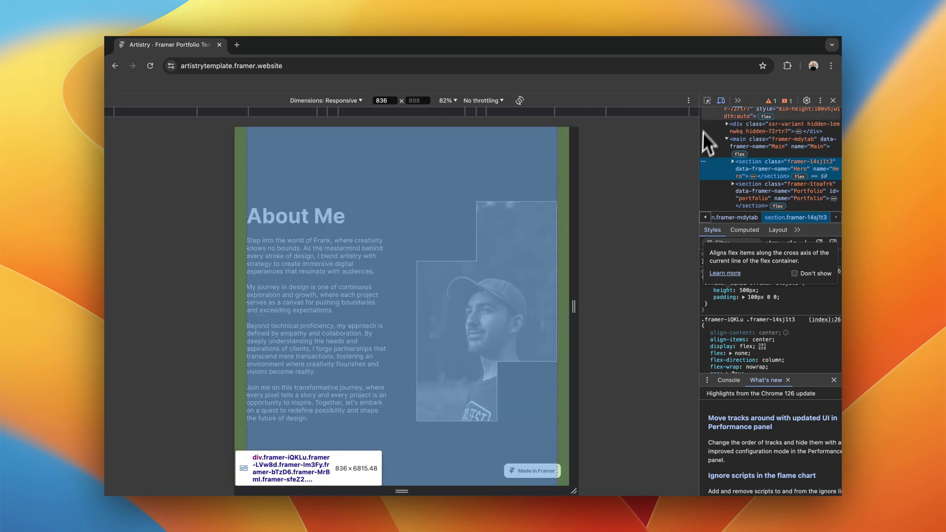
Inspect the reference site's About Me section in the browser's developer tools to find its gap setting.
left_click(745, 127)
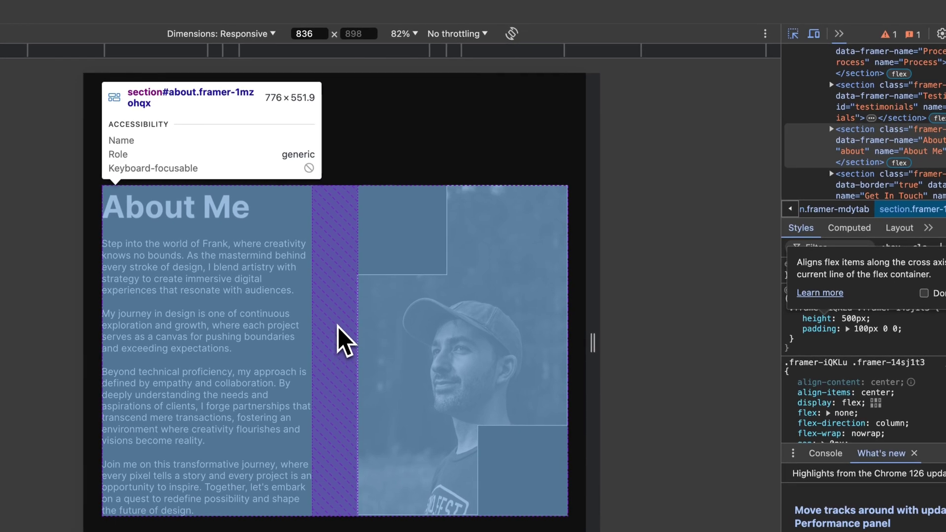
left_click(338, 326)
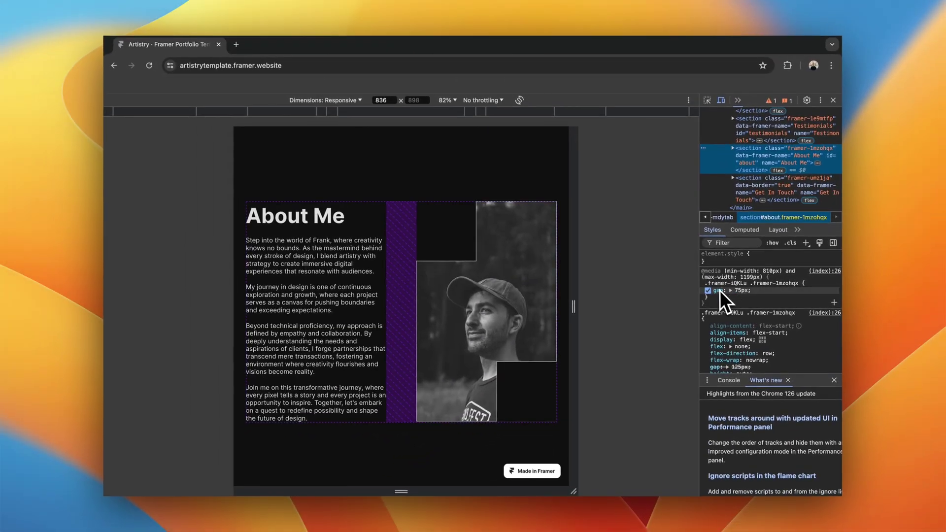
mouse_move(719, 292)
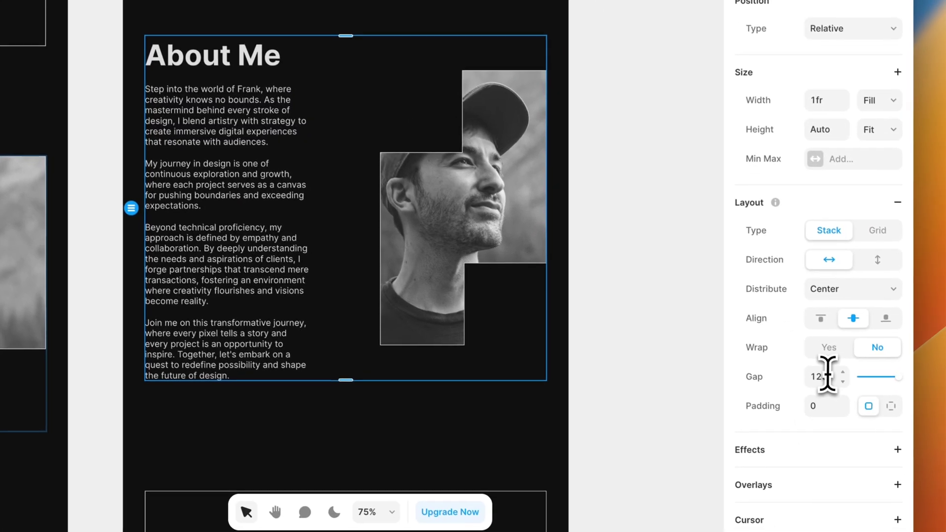
In Framer, set the gap of the Tablet About Me stack to 75.
left_click(820, 373)
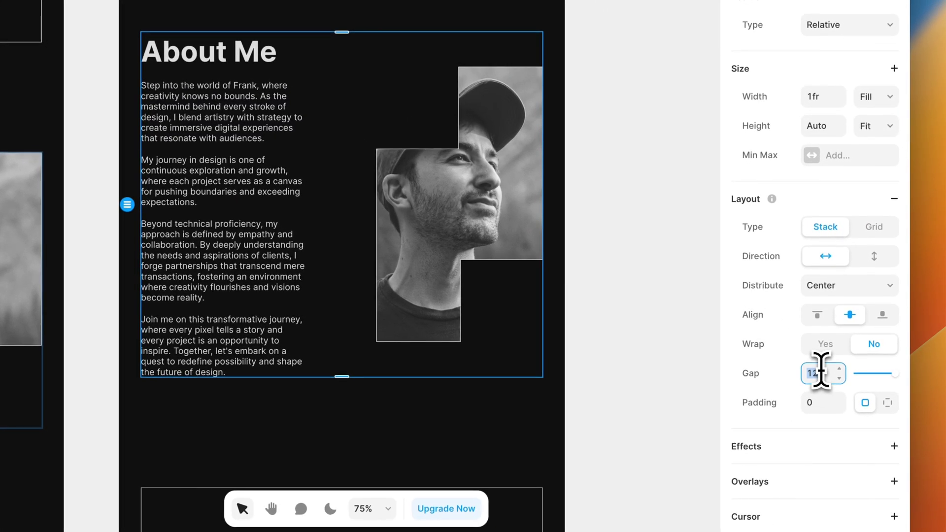
key("Return")
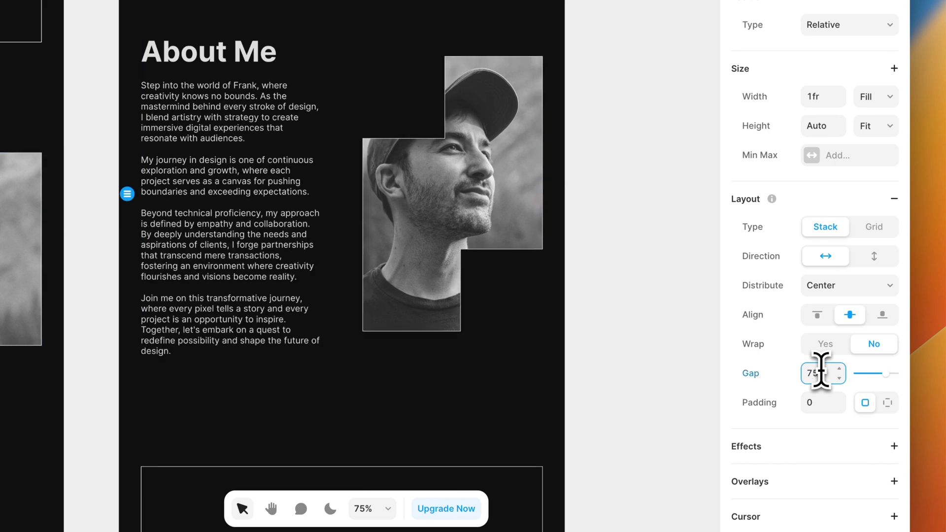
left_click(604, 239)
scroll(460, 296, "down", 5)
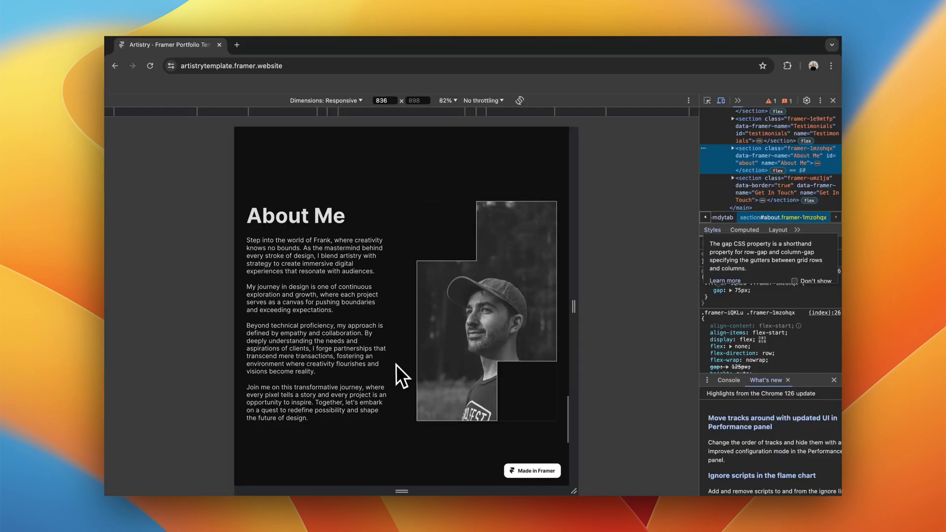
Check the contact section on the reference site, then set the Tablet Get In Touch section's fixed height to 400 in Framer.
scroll(396, 364, "down", 6)
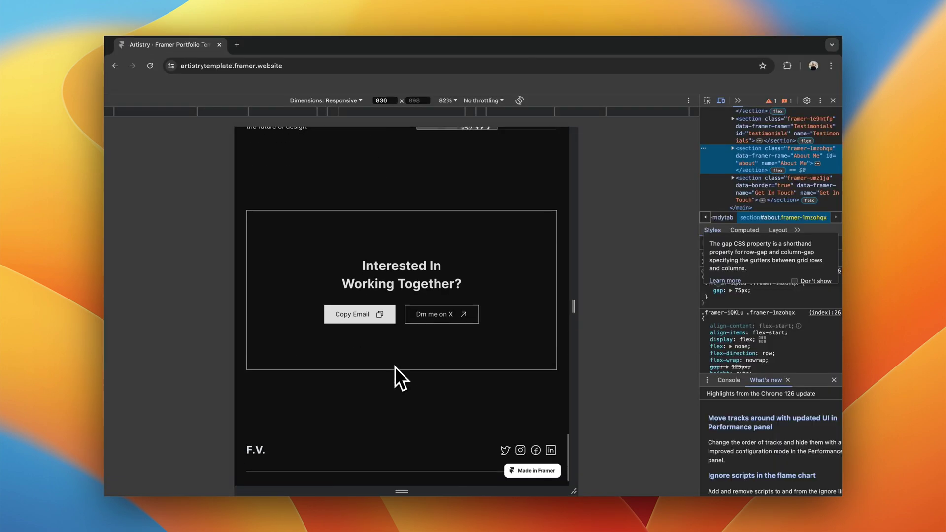
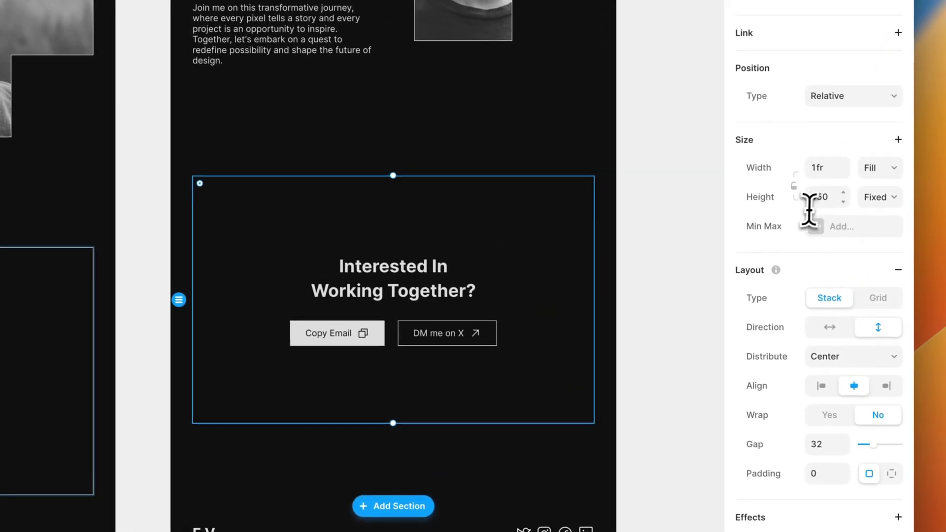
left_click(874, 225)
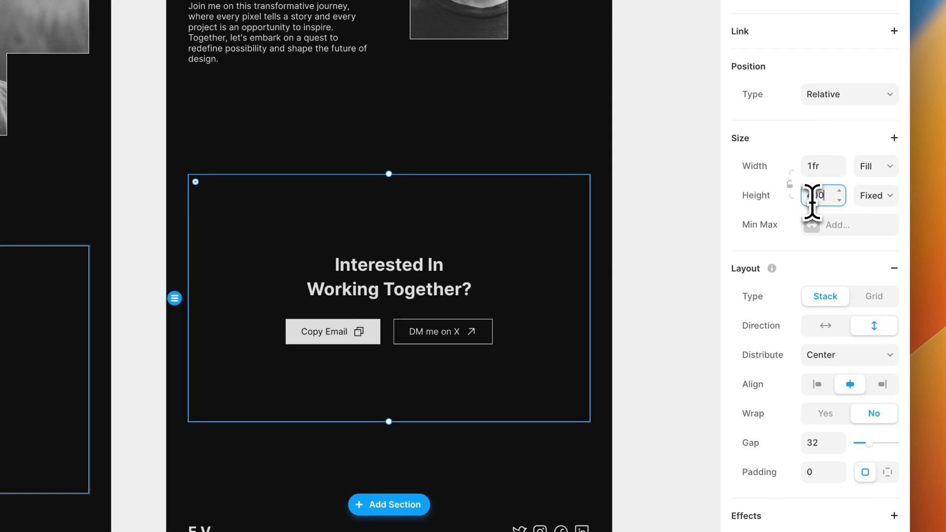
key("Return")
scroll(648, 374, "down", 2)
left_click(698, 374)
scroll(698, 374, "down", 1)
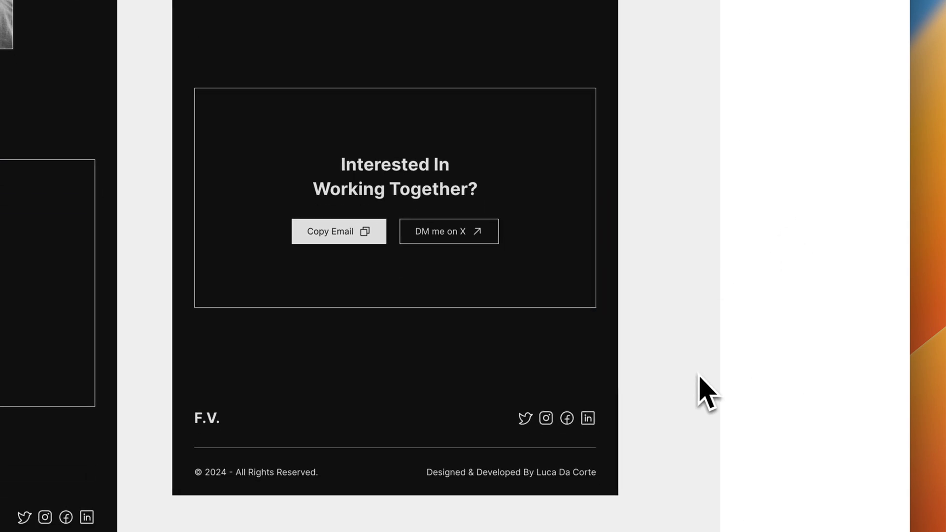
scroll(699, 389, "up", 15)
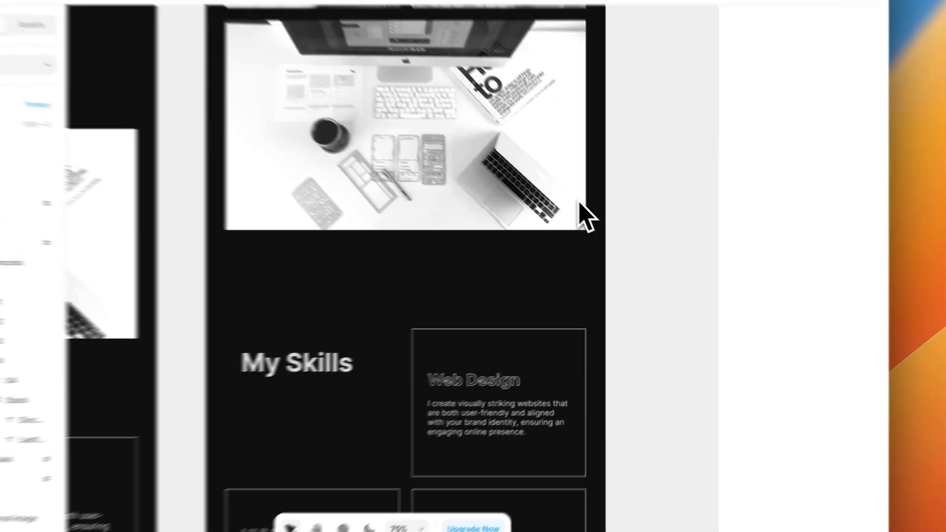
scroll(586, 216, "up", 12)
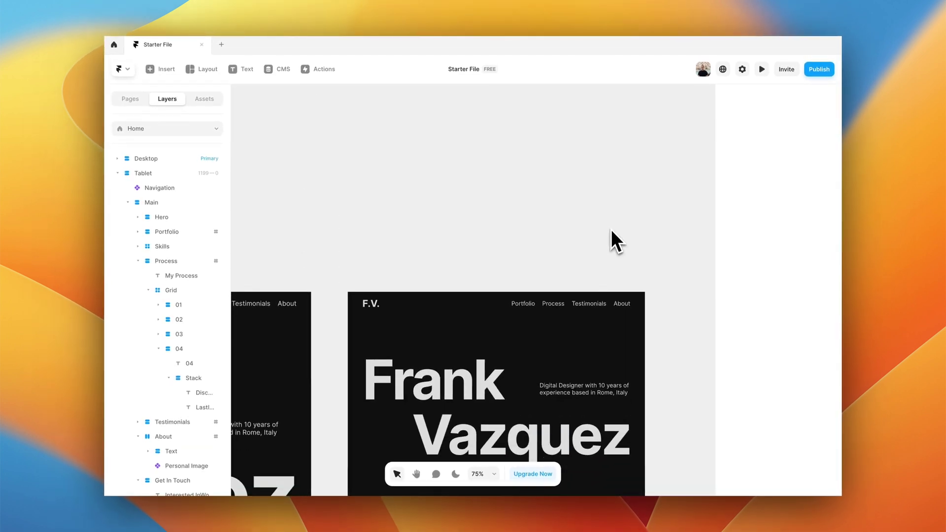
Set the right and left padding of the Tablet breakpoint to 30.
left_click(474, 276)
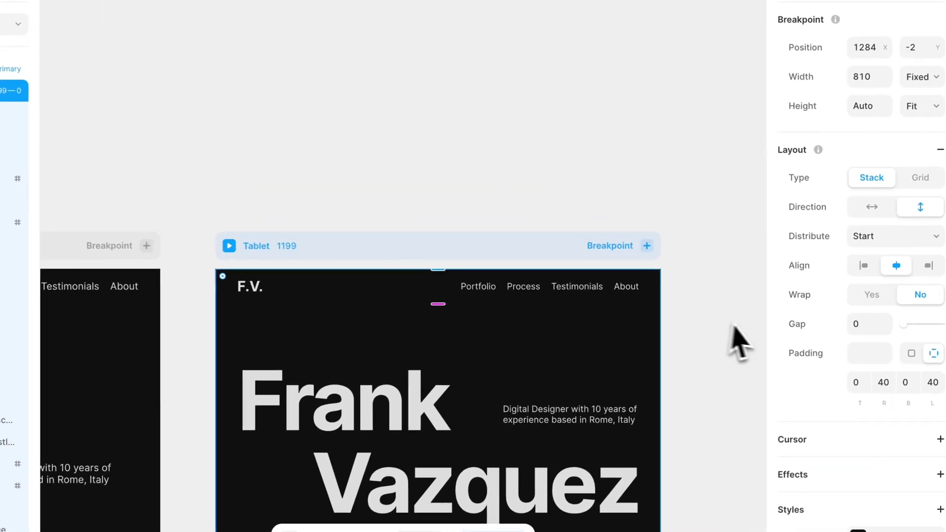
left_click(837, 336)
key("Tab")
type("30")
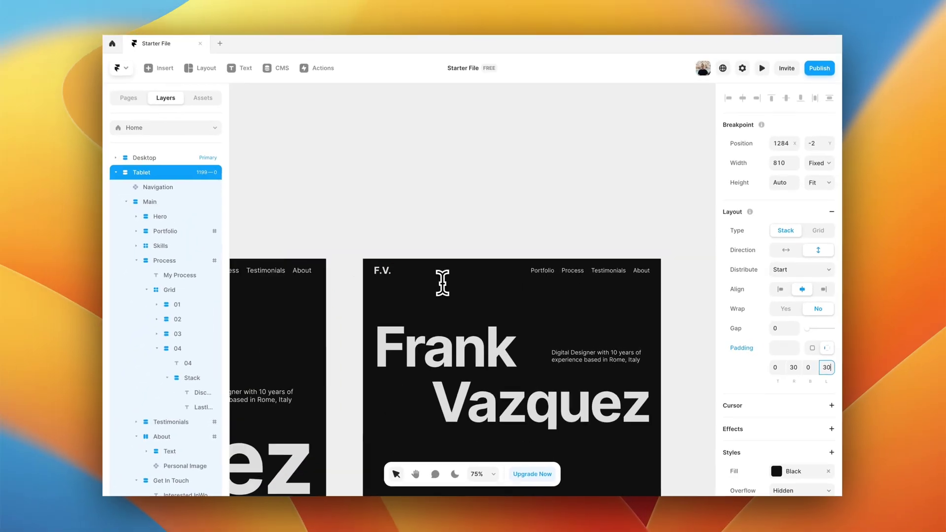
scroll(315, 227, "down", 3)
scroll(448, 311, "down", 5)
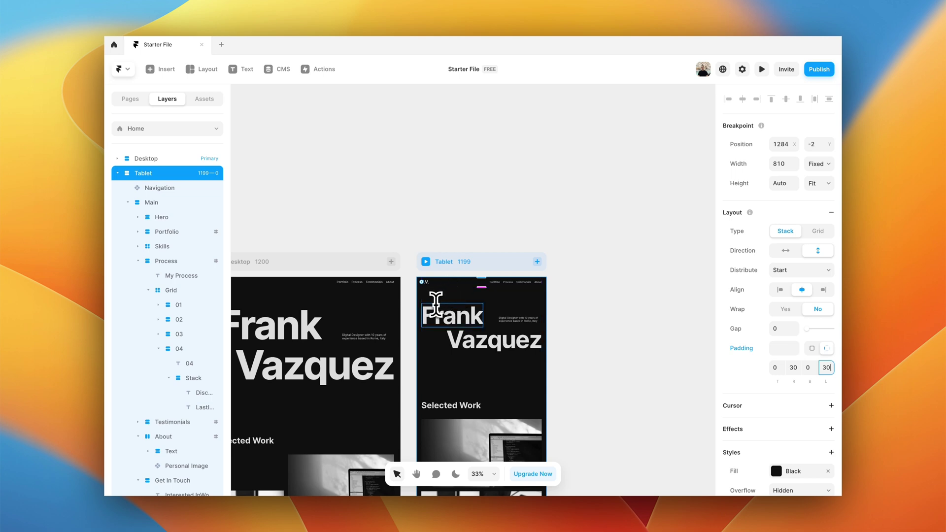
Collapse the Tablet layers and add a Phone breakpoint beside the Tablet one.
left_click(128, 202)
left_click(118, 173)
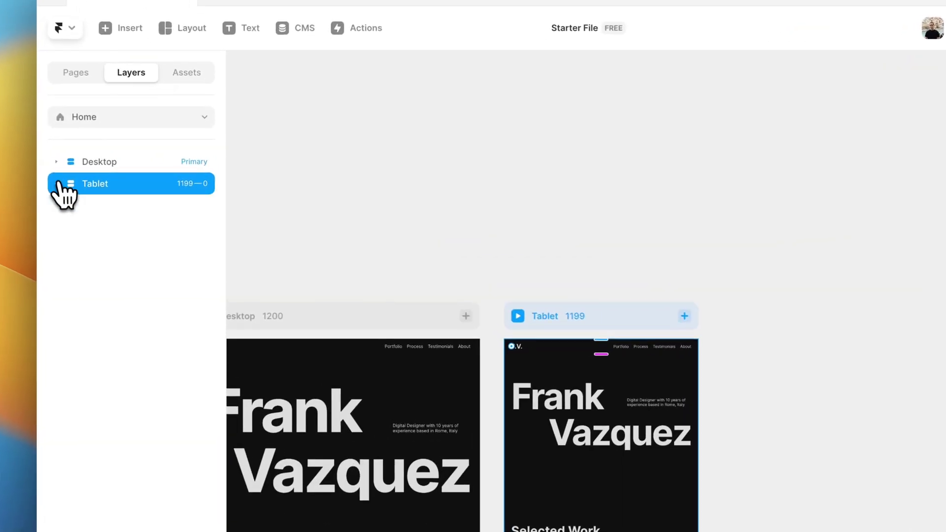
scroll(360, 286, "left", 1)
scroll(360, 285, "down", 1)
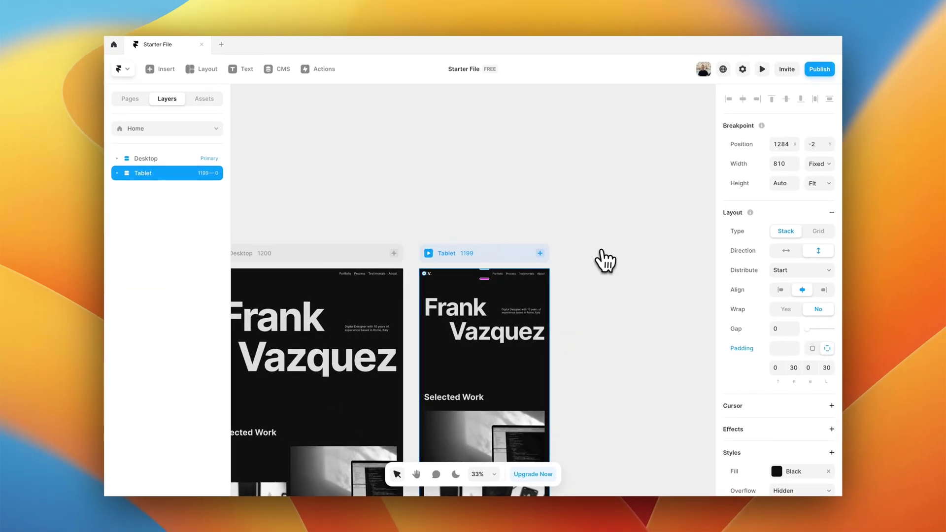
scroll(507, 357, "up", 5)
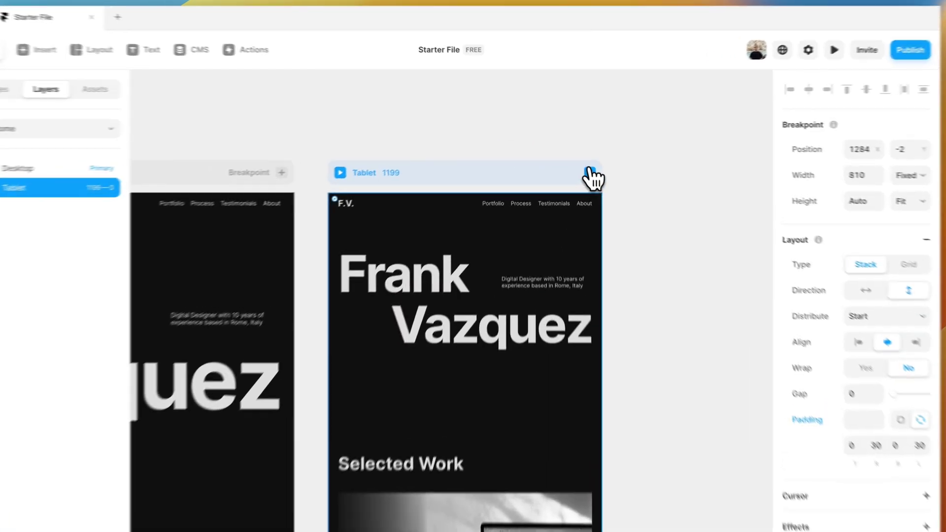
left_click(577, 162)
left_click(576, 206)
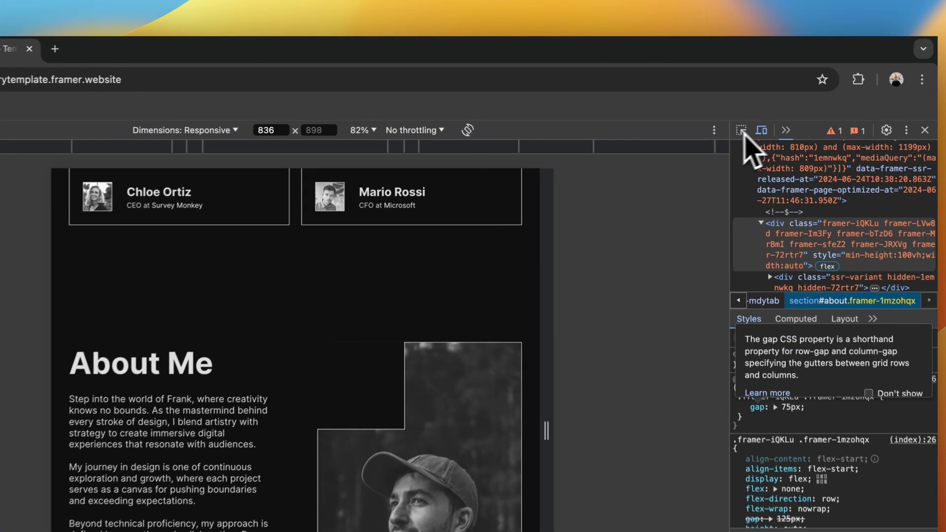
Narrow the reference site's hero preview to 434 px wide, then in Framer hide the Description in the Phone hero's First Line.
scroll(410, 264, "up", 15)
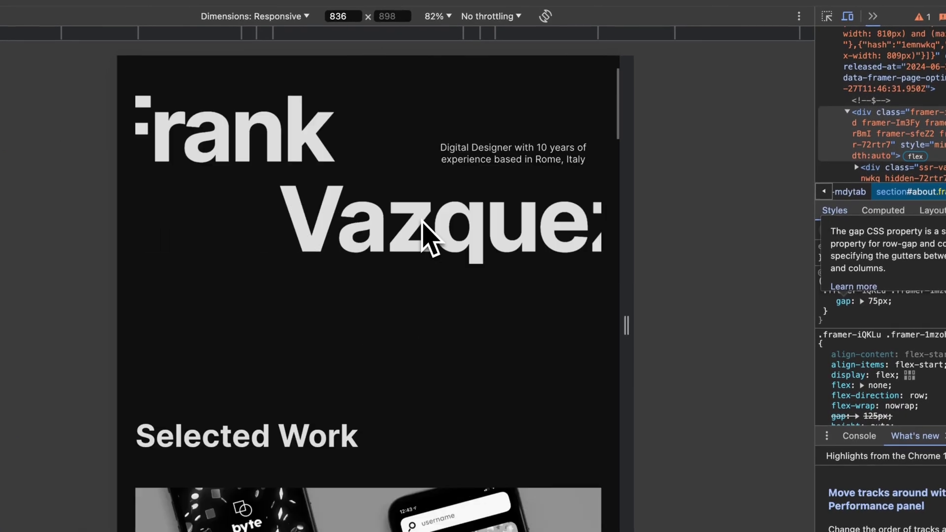
left_click_drag(627, 274, 509, 279)
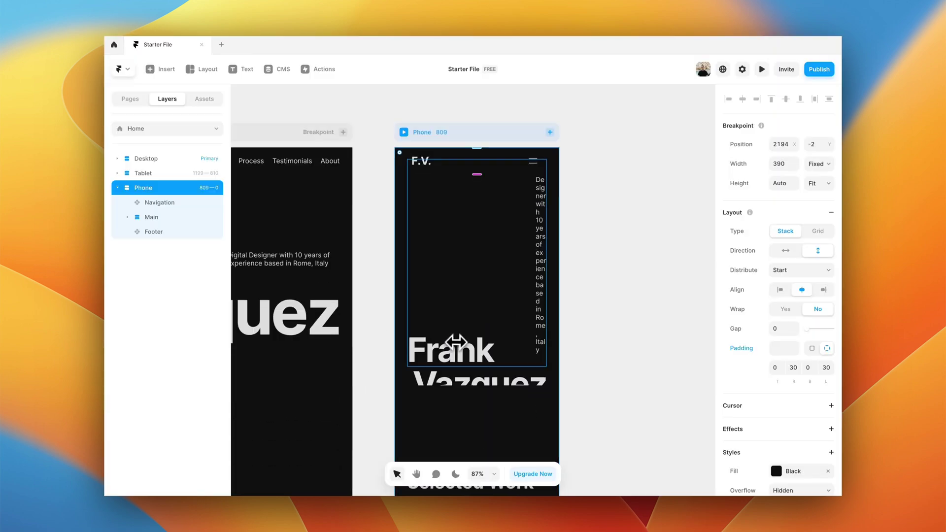
left_click(128, 217)
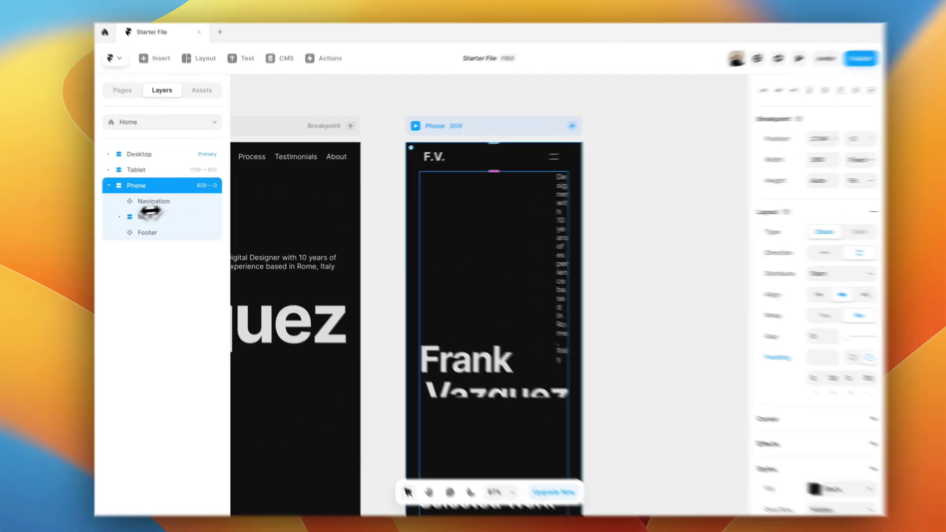
left_click(87, 236)
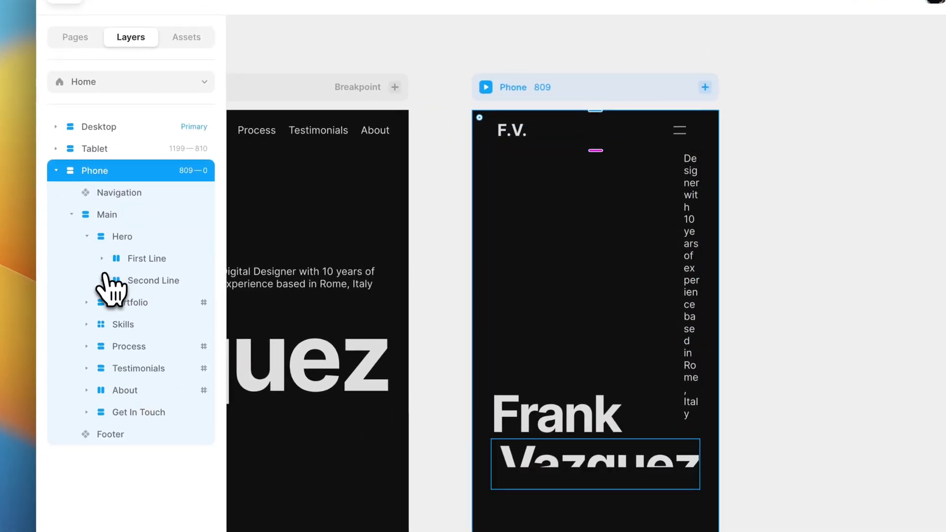
left_click(102, 259)
left_click(143, 303)
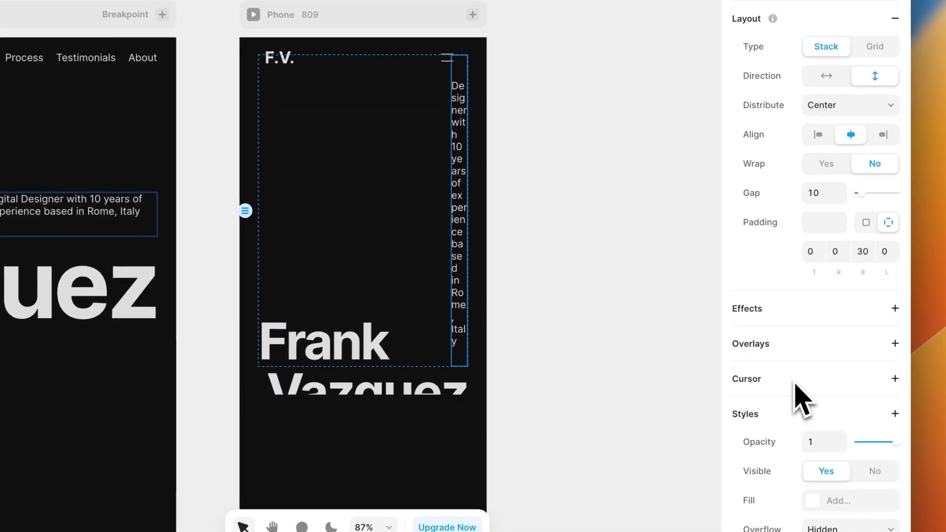
scroll(801, 398, "down", 3)
left_click(874, 347)
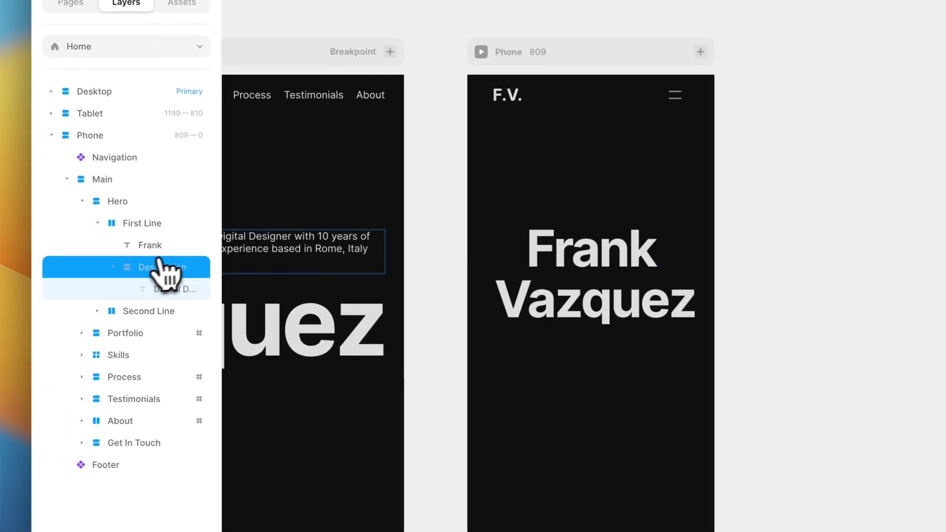
Place a visible duplicate of the hidden Description below Second Line in the Phone hero stack.
left_click(118, 267)
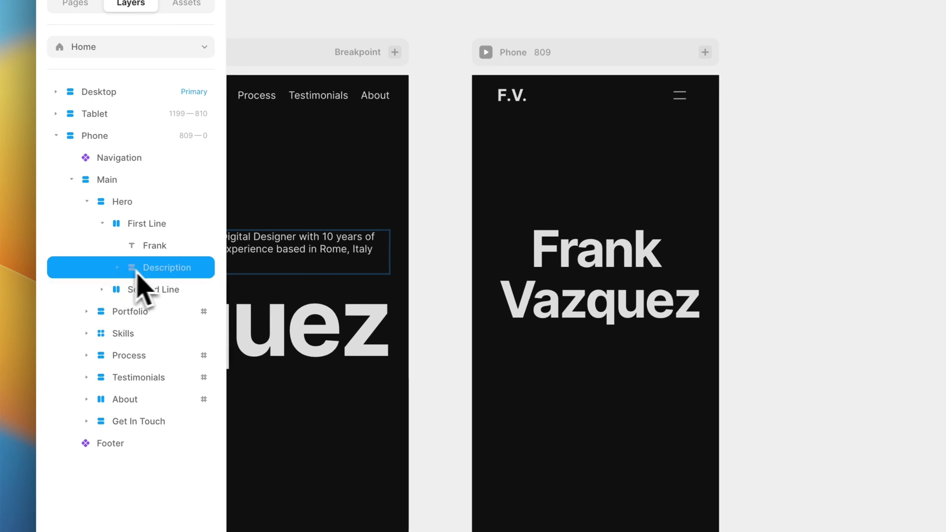
key("super+d")
left_click(118, 289)
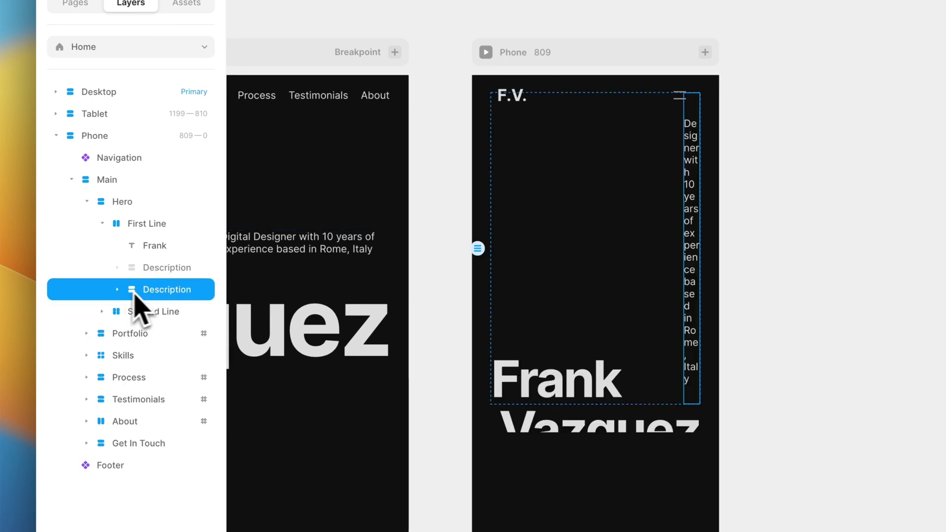
left_click_drag(139, 310, 131, 316)
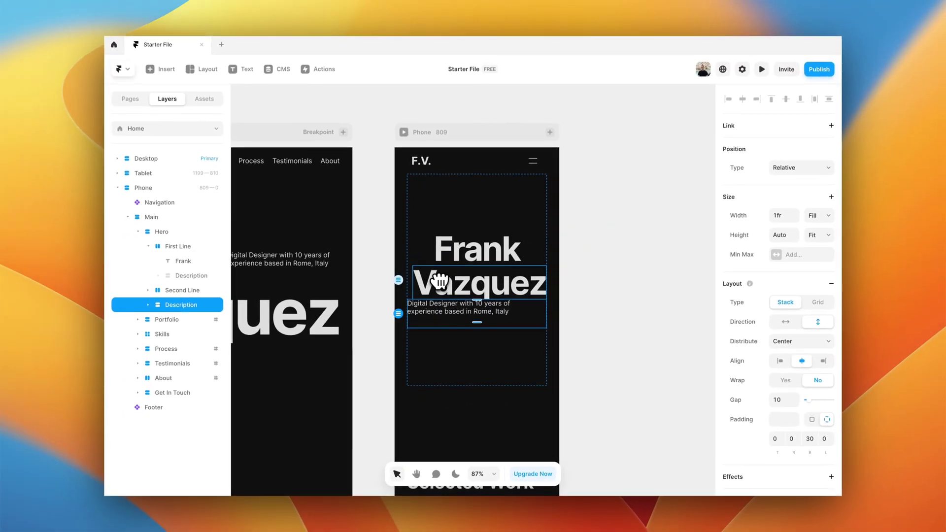
Set the distribution of the Phone hero's First Line and Second Line stacks to Start.
scroll(439, 281, "up", 5)
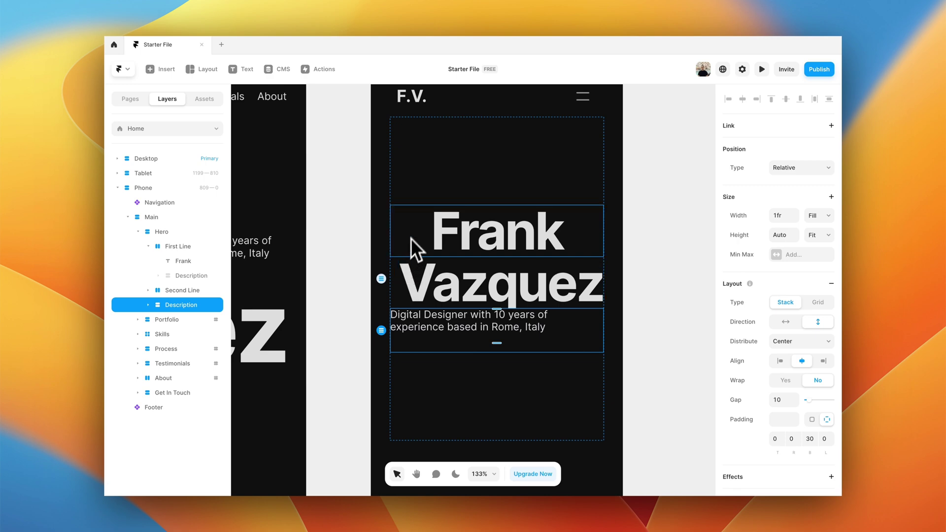
left_click(409, 239)
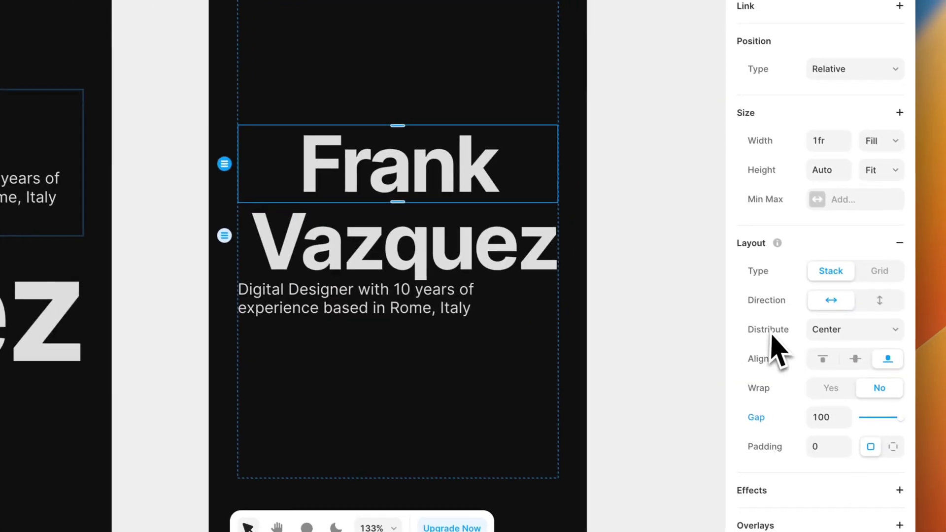
left_click(818, 331)
left_click(823, 316)
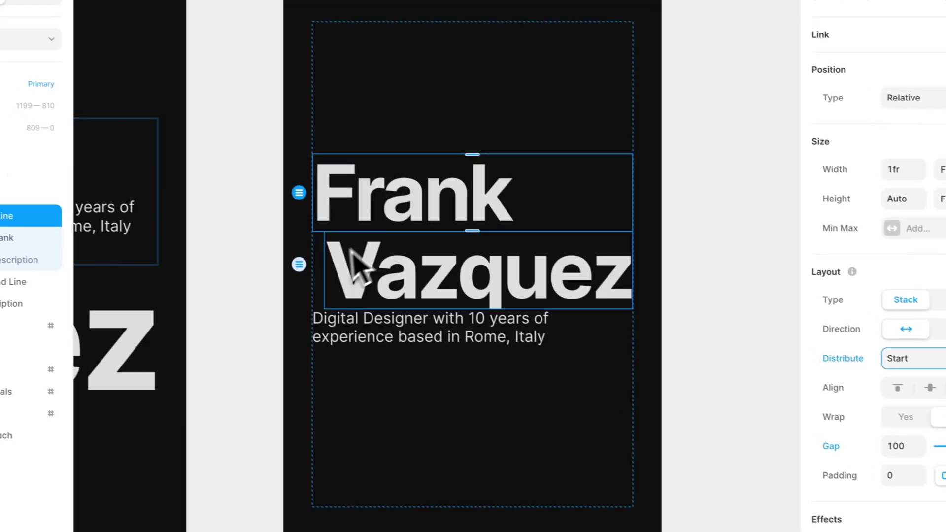
left_click(362, 261)
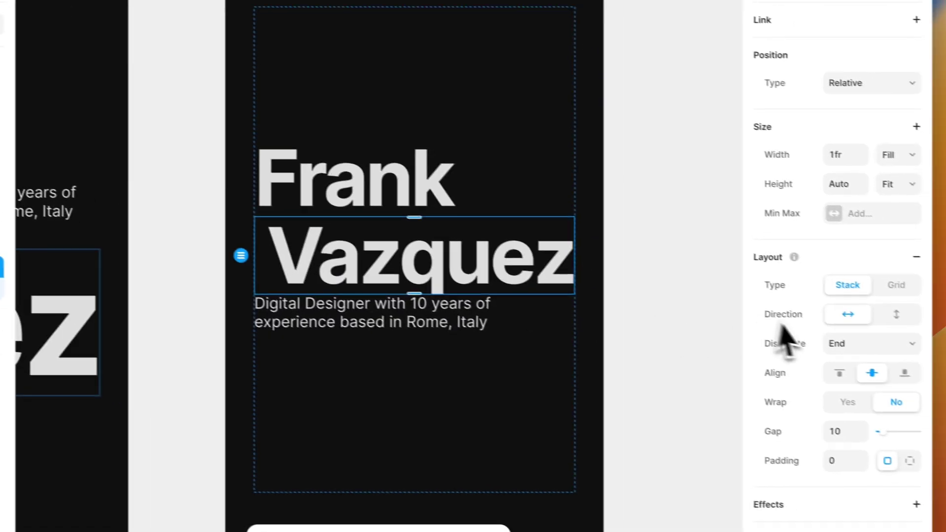
left_click(897, 358)
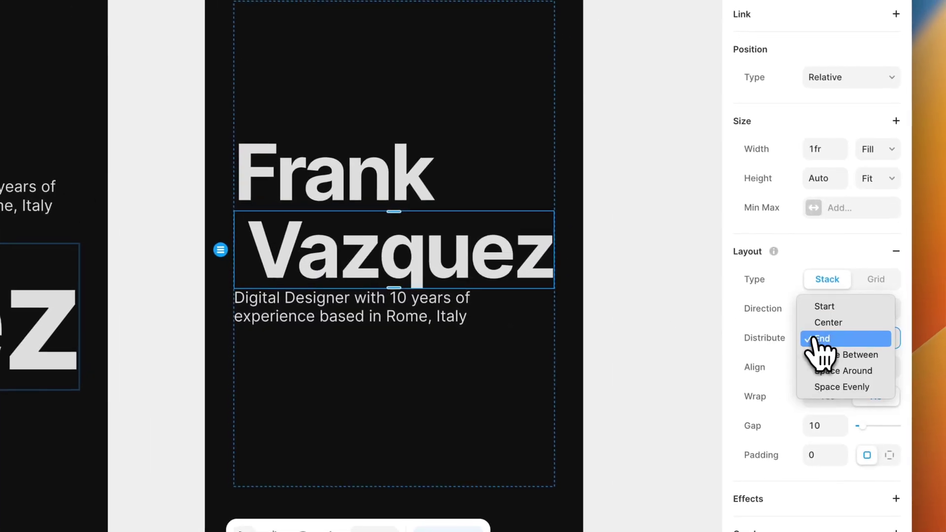
left_click(820, 308)
left_click(627, 275)
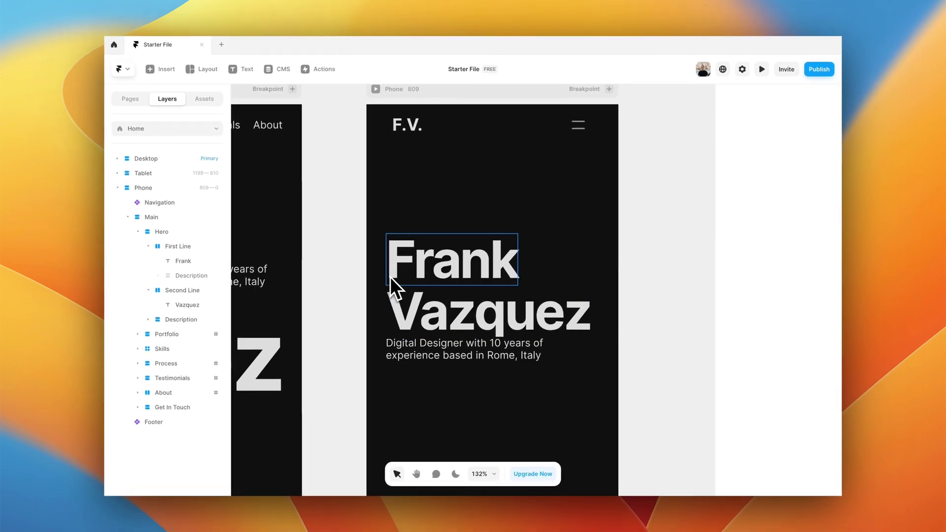
Inspect the hero on the reference site, then in Framer increase the Phone Description's top padding and set its bottom padding to 15.
scroll(389, 277, "down", 3)
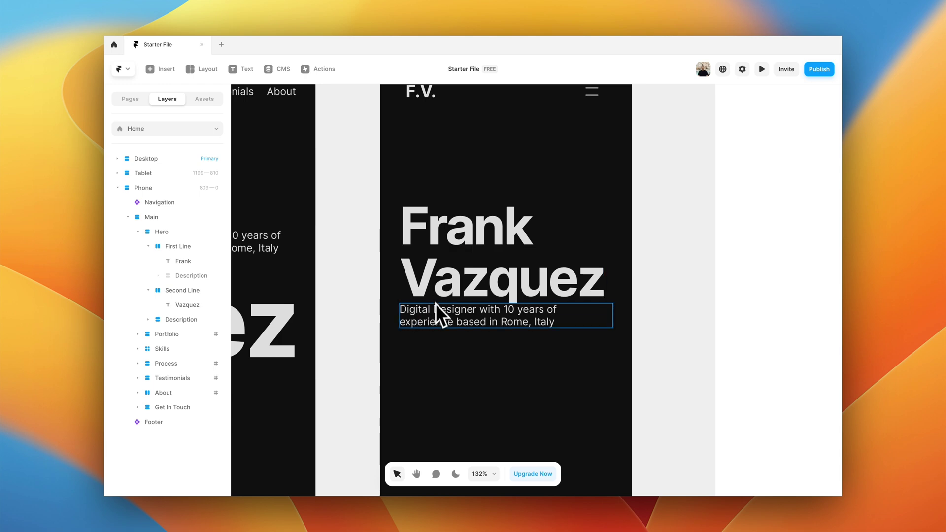
left_click(431, 335)
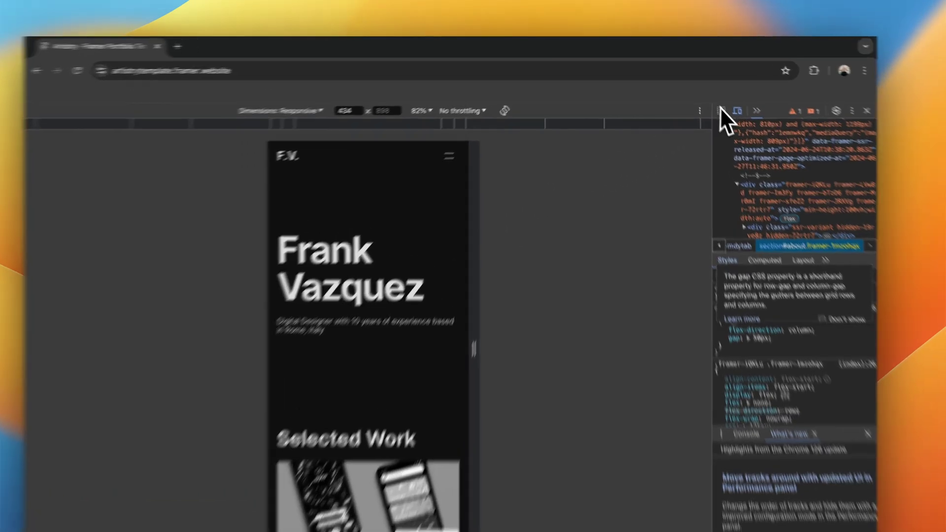
left_click(707, 100)
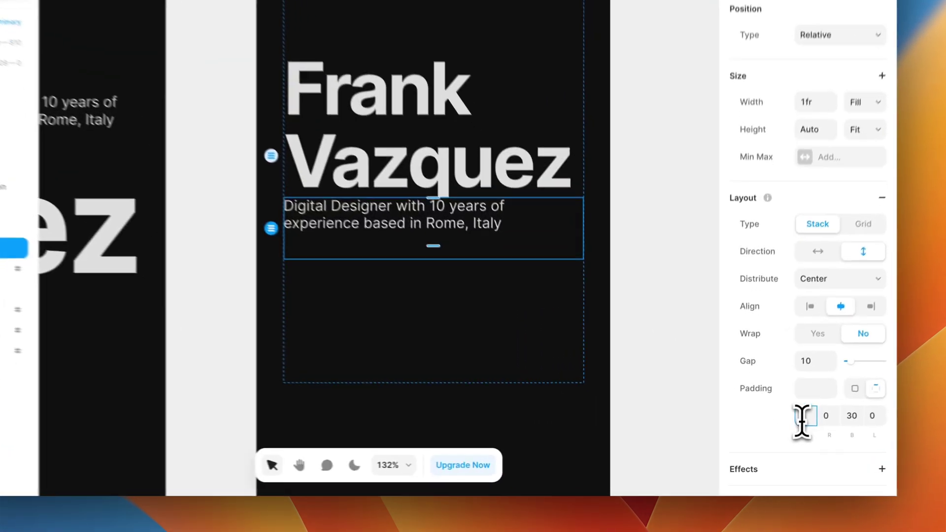
left_click(775, 438)
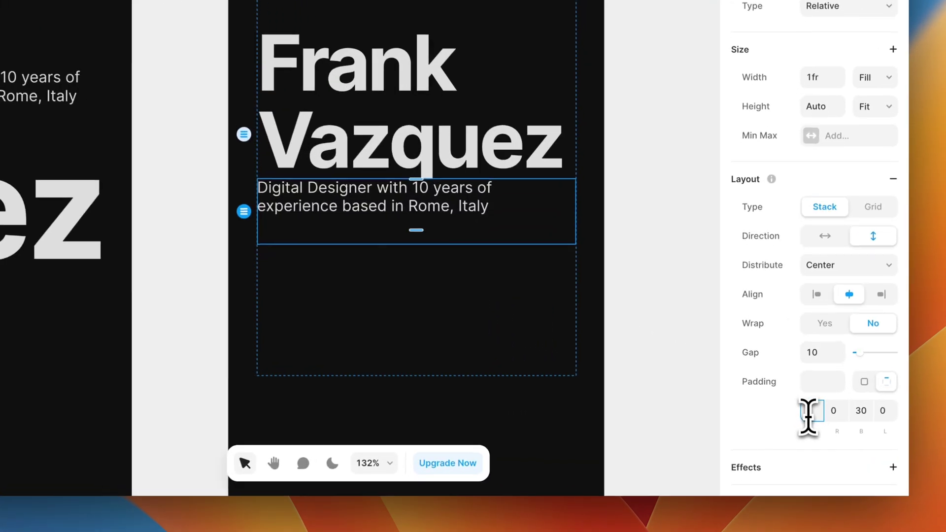
type("5")
key("Tab")
key("Tab")
type("15")
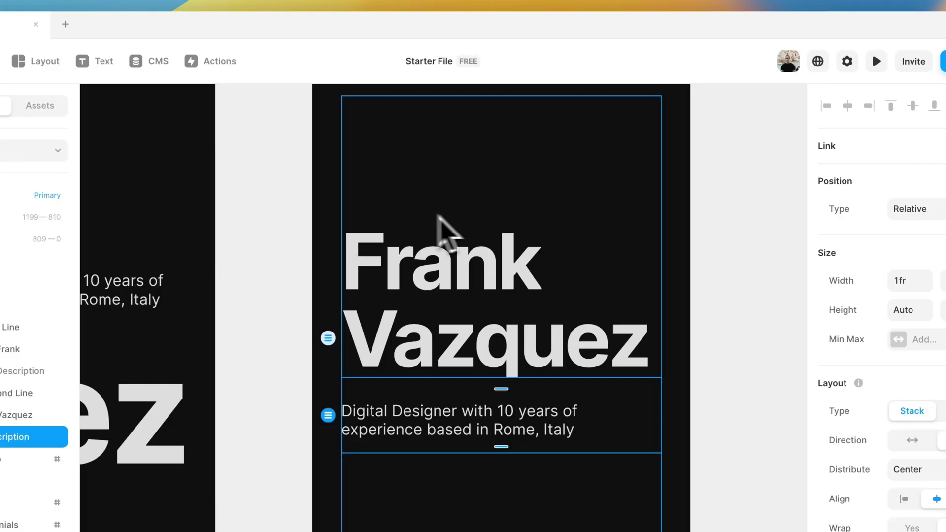
Set the Phone Hero section's fixed height to 400 and its top padding to 100.
left_click(448, 186)
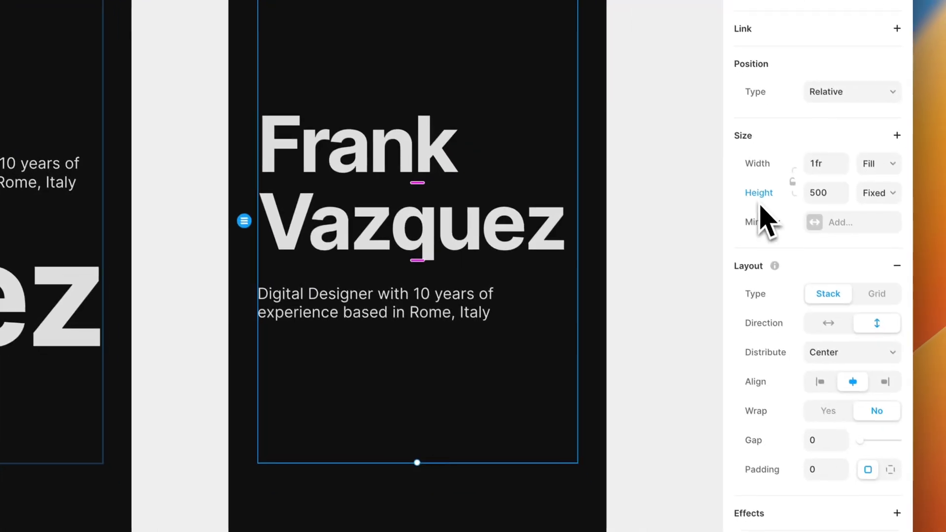
left_click(821, 198)
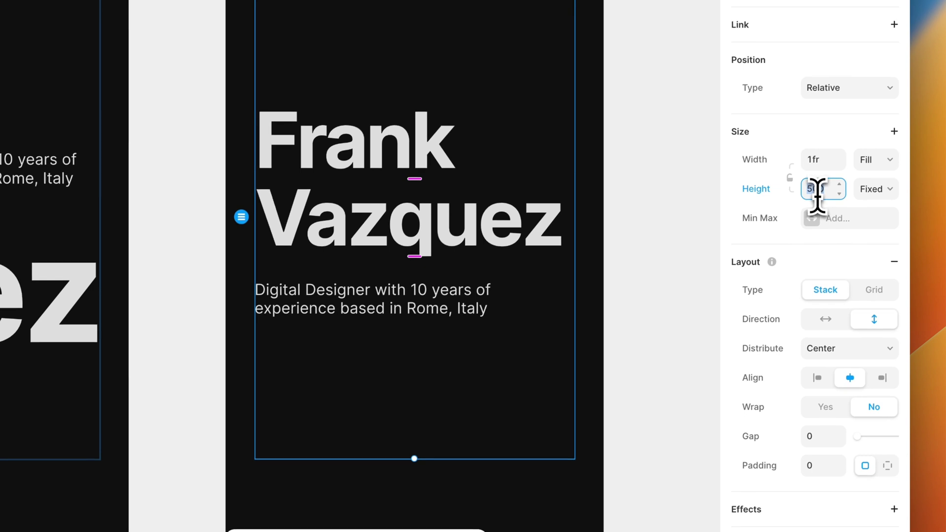
type("400")
key("Return")
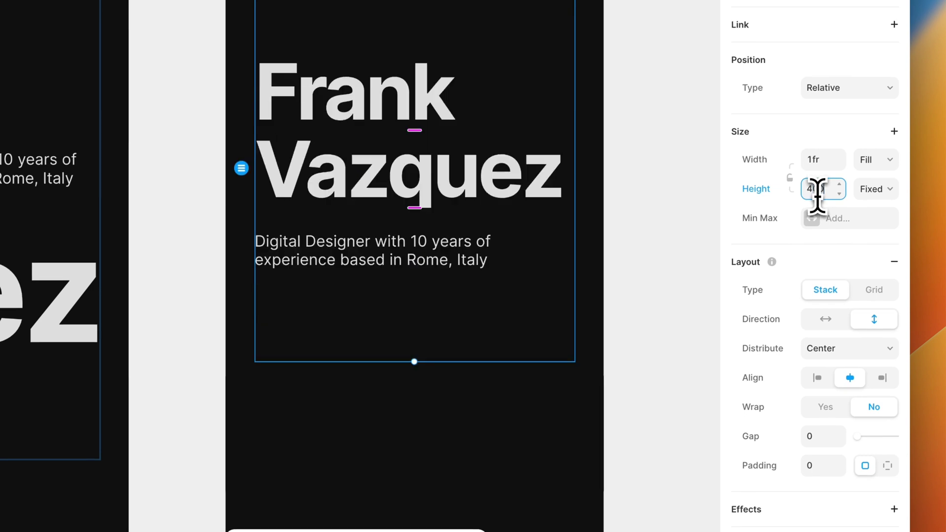
left_click(887, 465)
type("100")
left_click(675, 258)
scroll(665, 266, "up", 3)
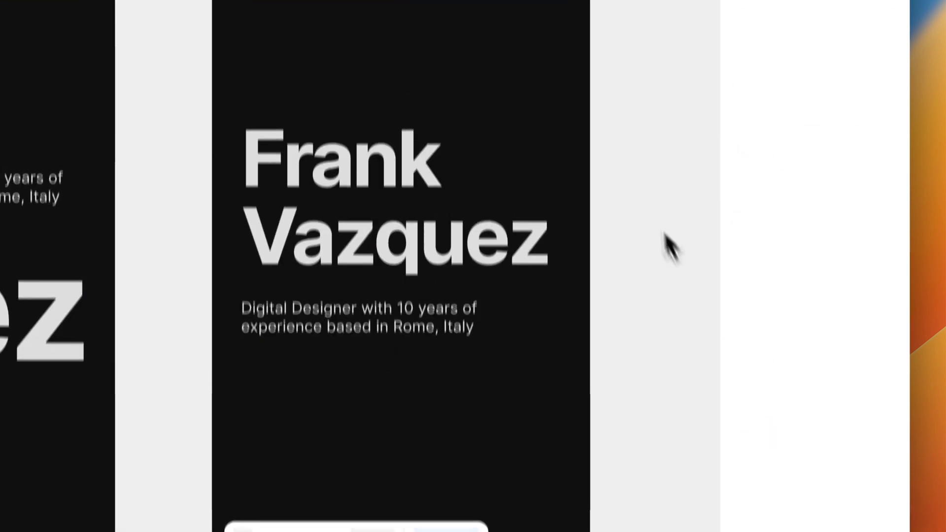
Inspect the Portfolio section on the reference site, then in Framer set the gap of the Phone Portfolio section to 20.
scroll(662, 283, "right", 3)
scroll(662, 280, "down", 5)
scroll(662, 280, "down", 8)
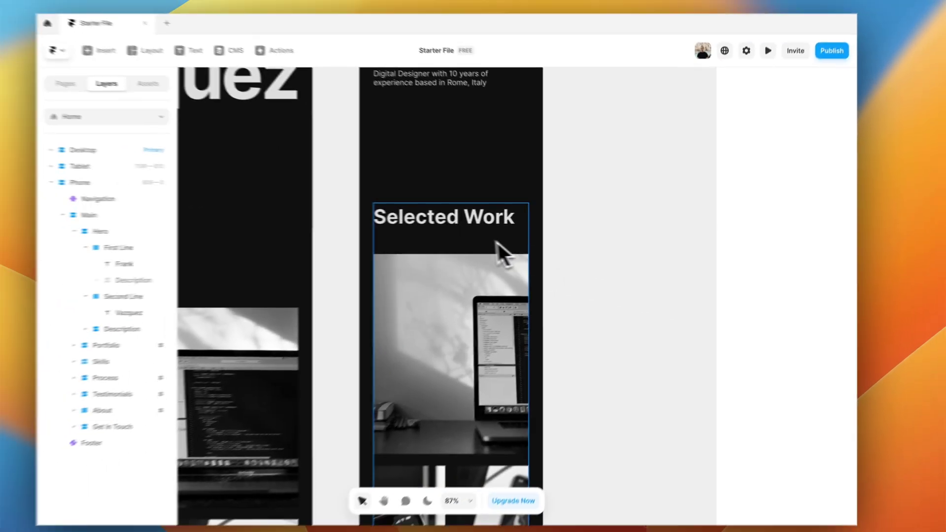
scroll(499, 238, "up", 3)
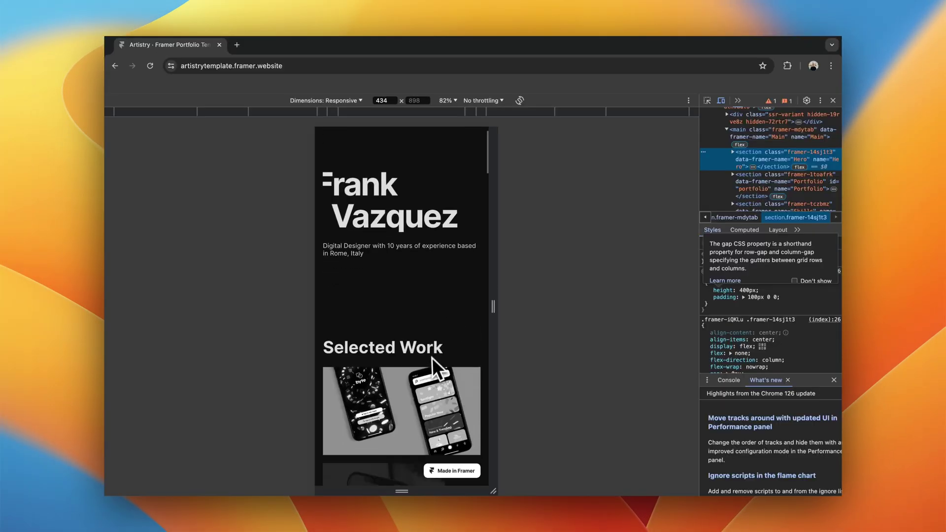
scroll(430, 362, "down", 1)
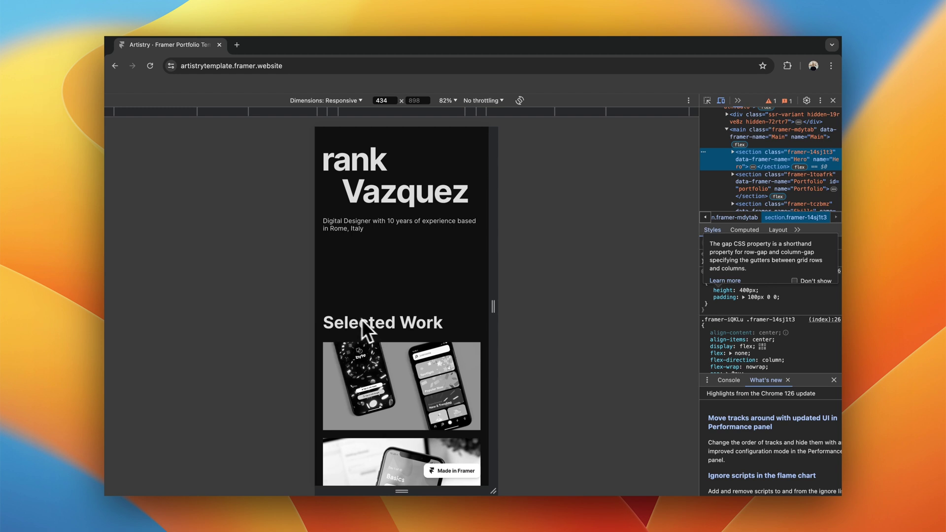
scroll(380, 397, "down", 1)
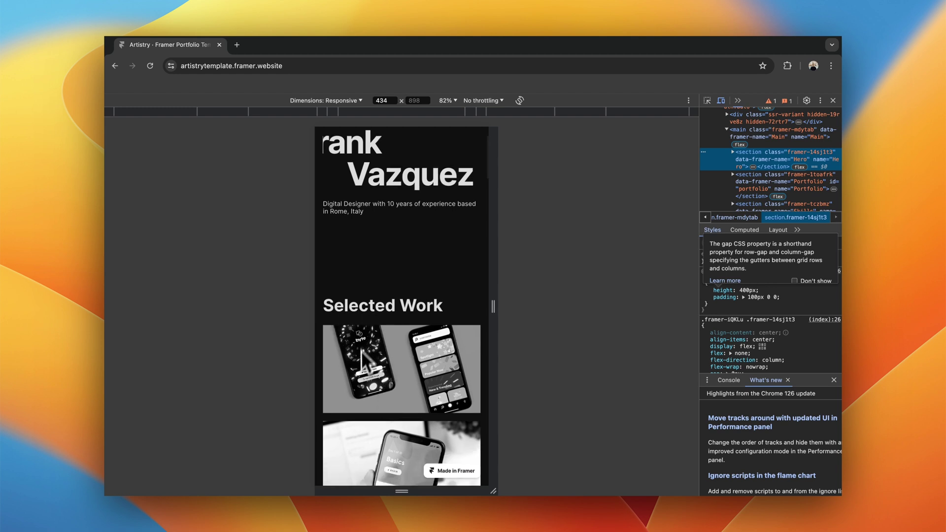
scroll(384, 374, "down", 1)
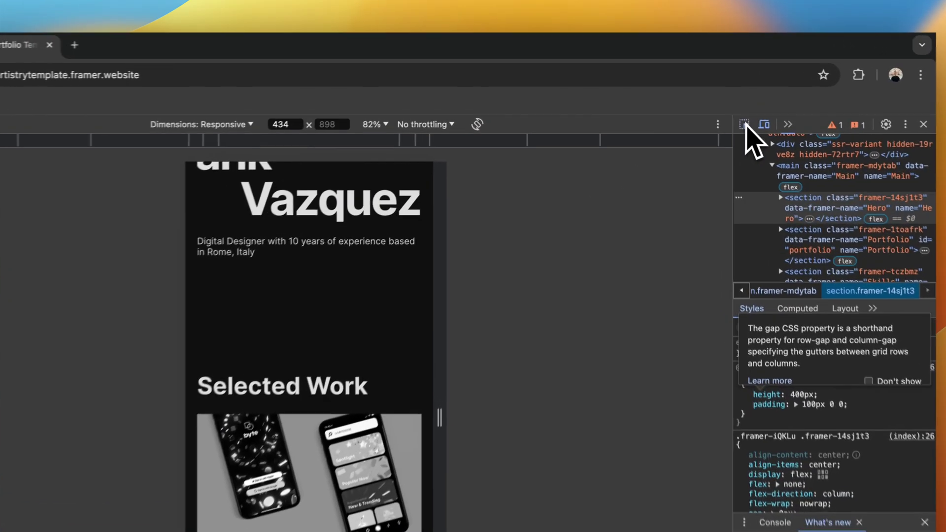
left_click(707, 100)
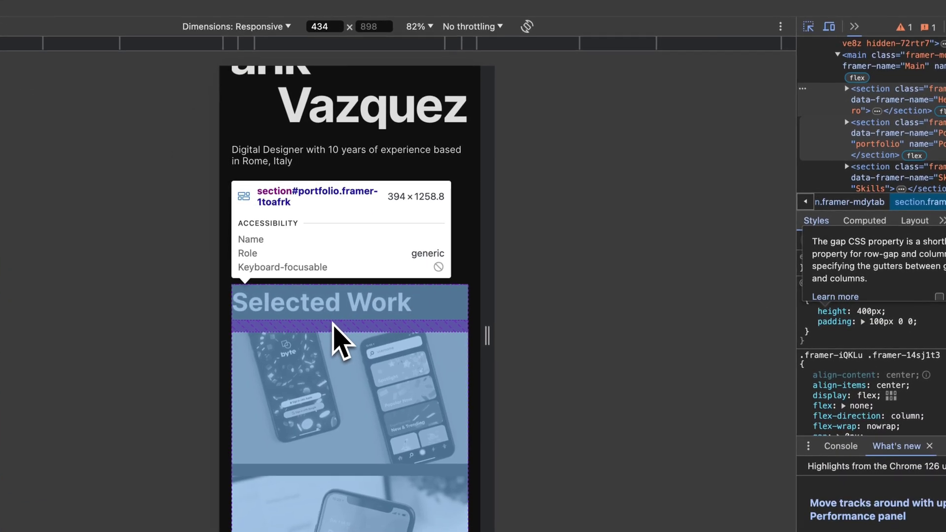
left_click(309, 368)
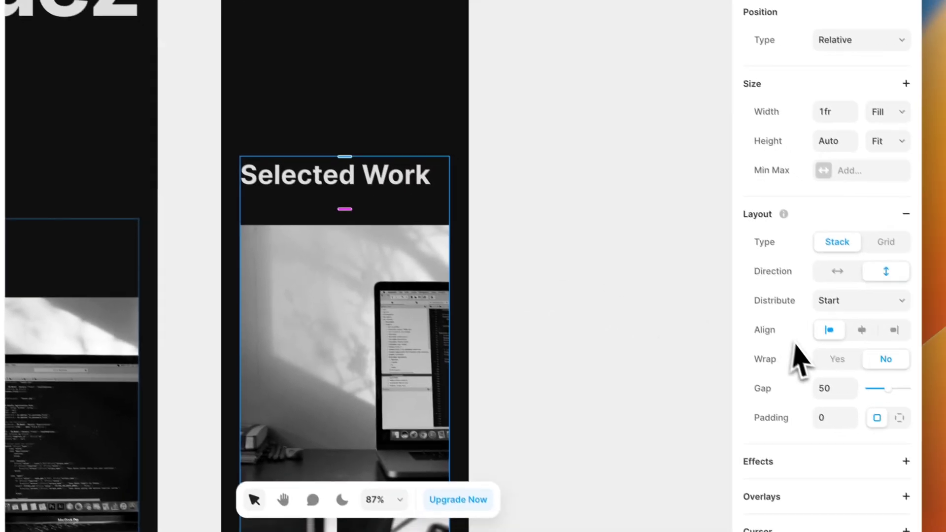
left_click(865, 427)
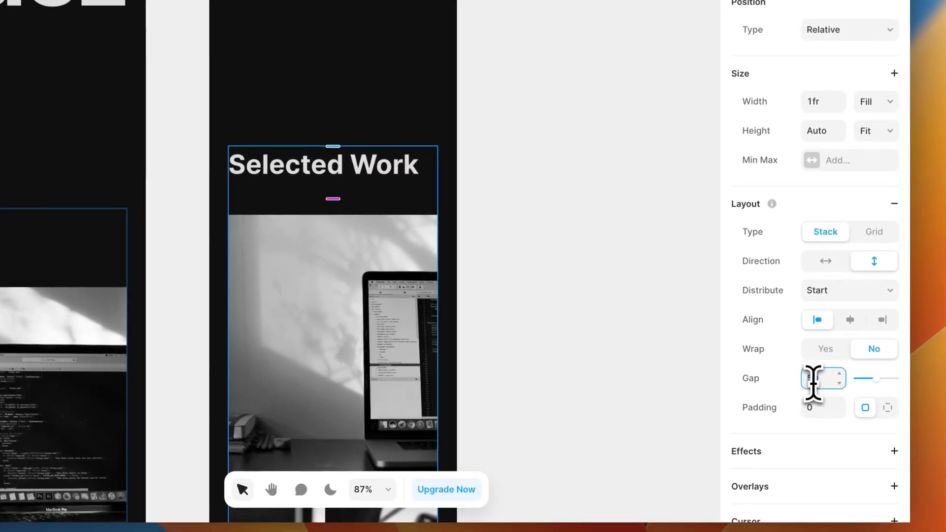
type("20")
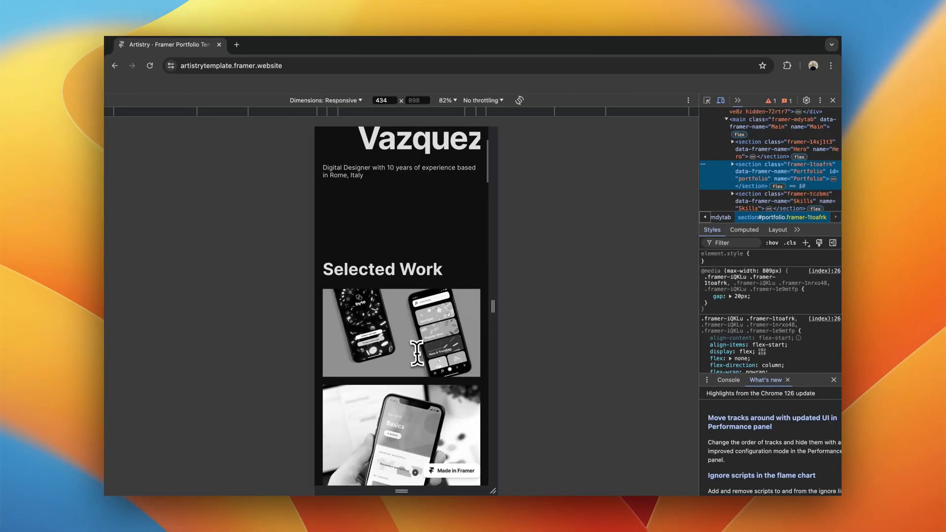
Review the reference site's Selected Work images, then in Framer make the Phone grid's first phone-mockup image span 4 columns.
scroll(416, 351, "down", 3)
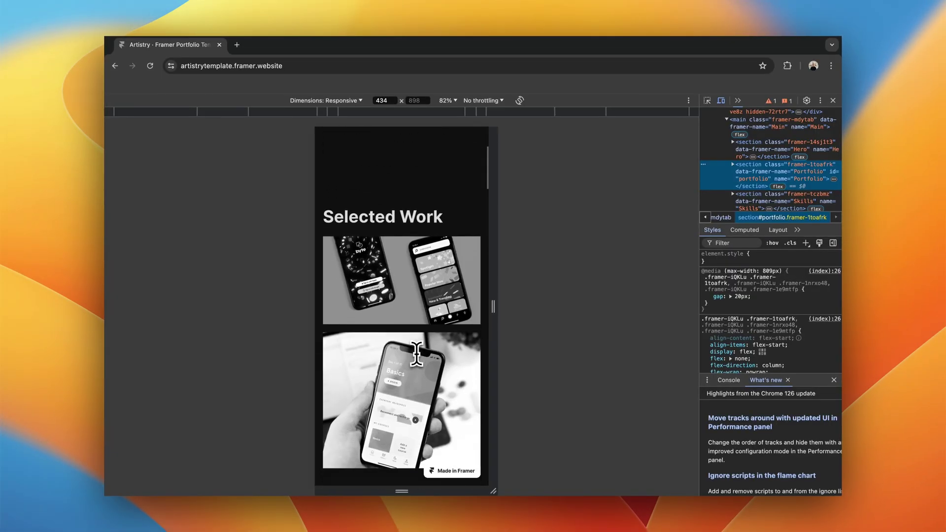
scroll(408, 266, "down", 1)
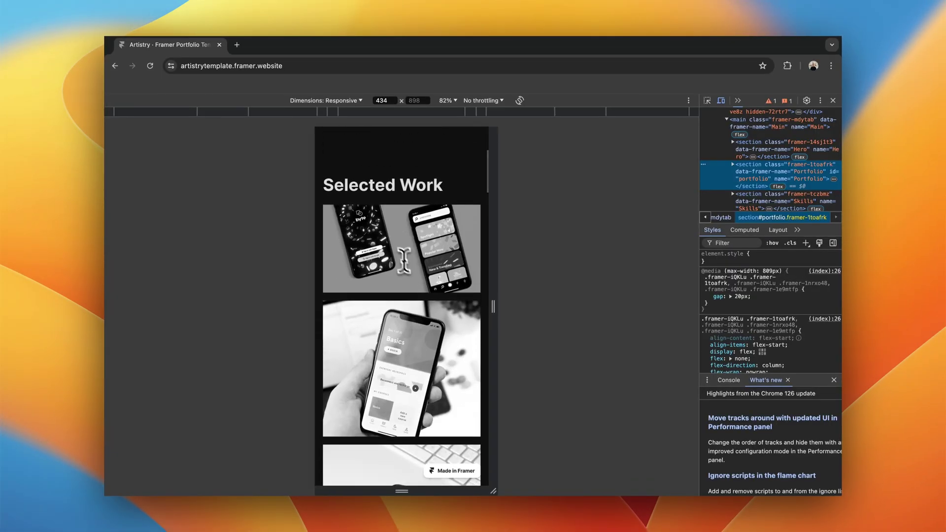
scroll(395, 326, "down", 1)
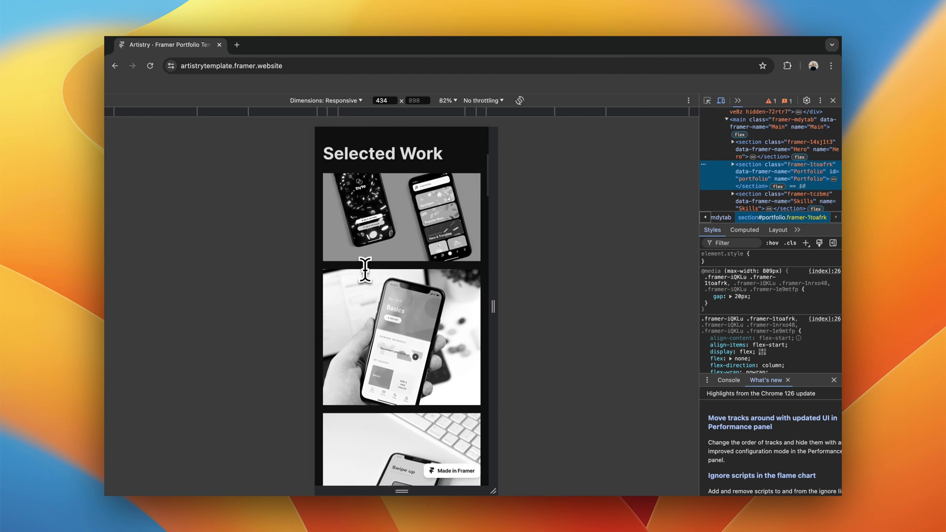
scroll(360, 298, "down", 4)
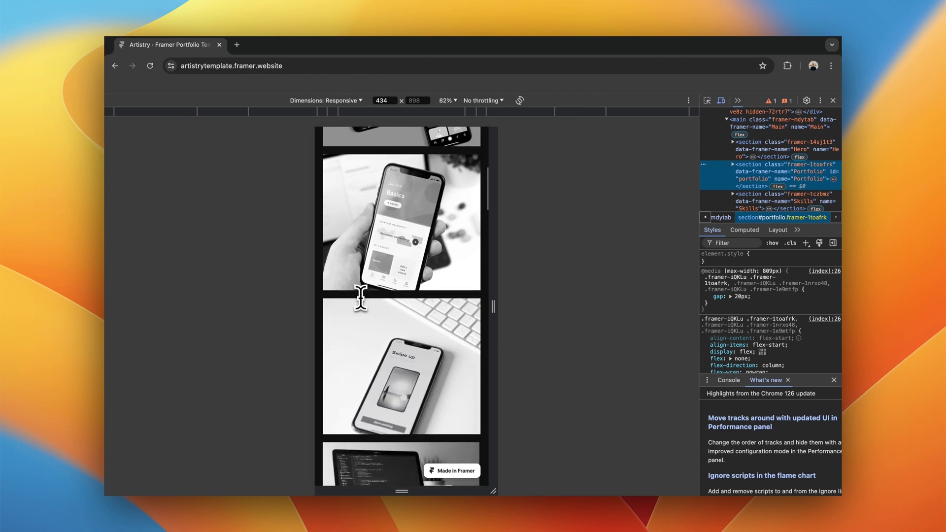
scroll(361, 298, "up", 4)
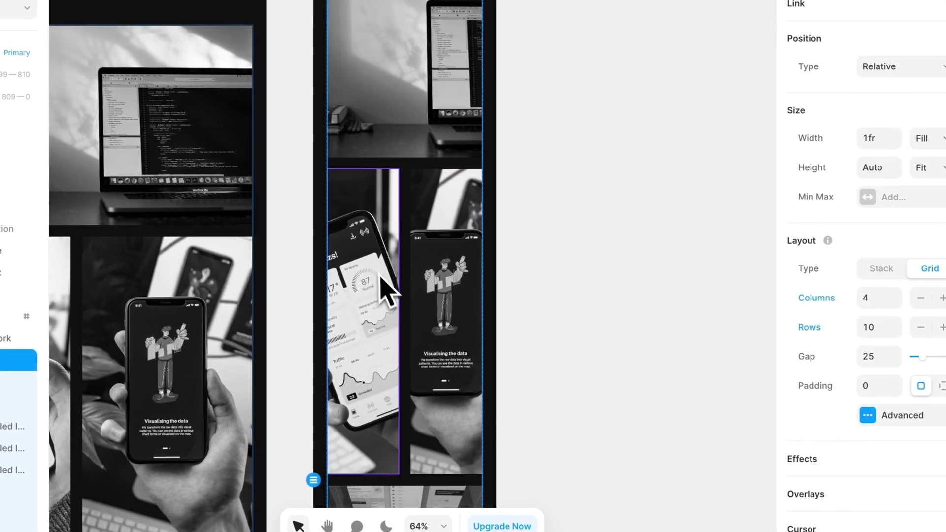
left_click(308, 335)
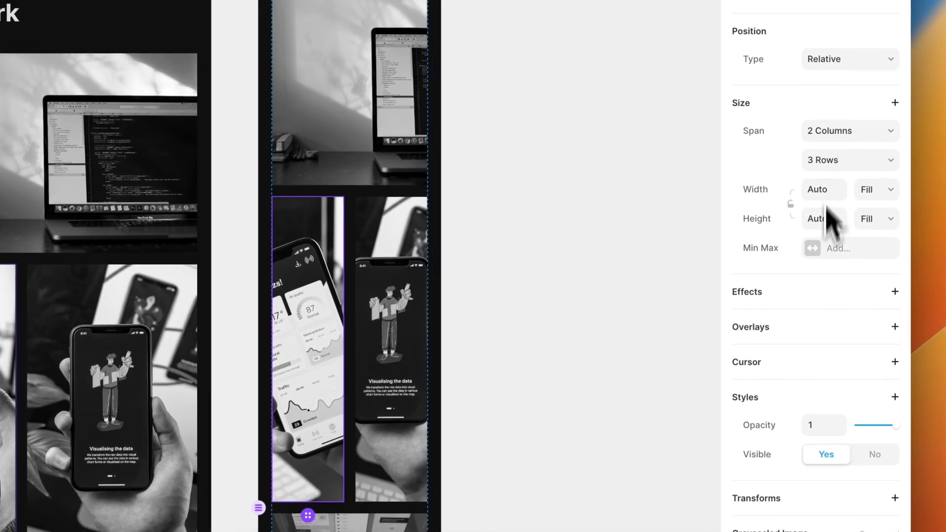
left_click(838, 126)
left_click(834, 199)
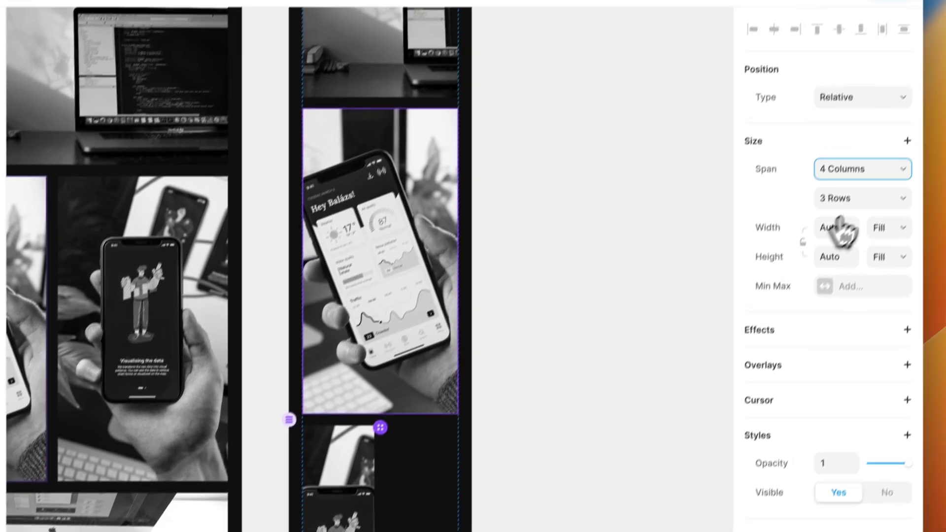
Try a 2-row span on the first phone-mockup image, then return it to 3 rows.
left_click(844, 194)
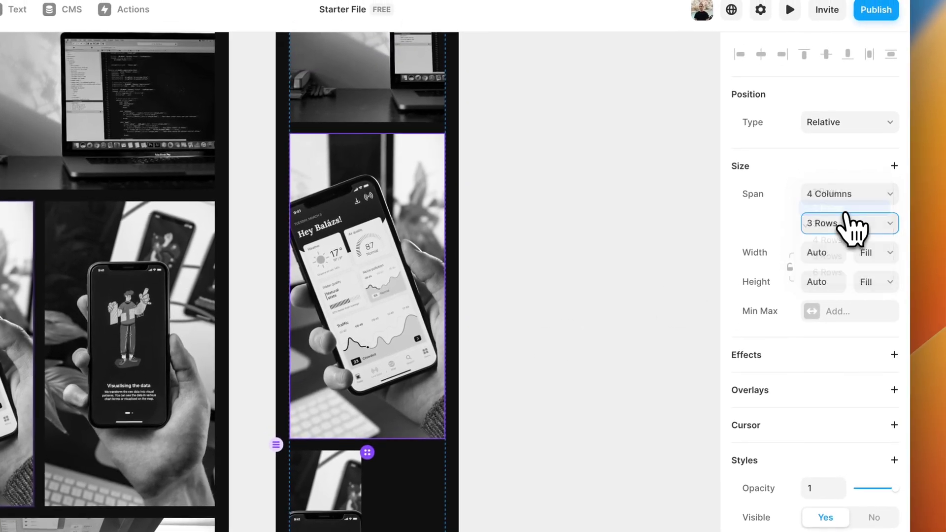
left_click(845, 211)
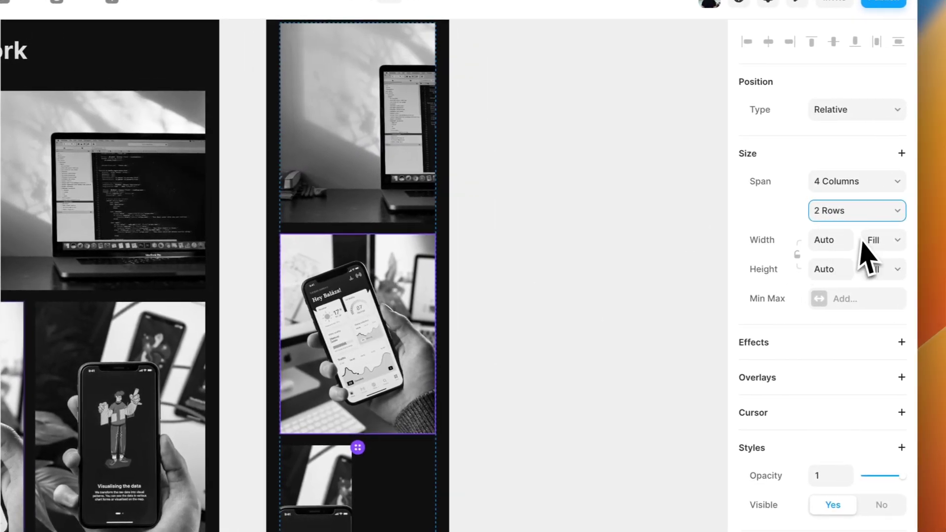
left_click(855, 211)
left_click(844, 228)
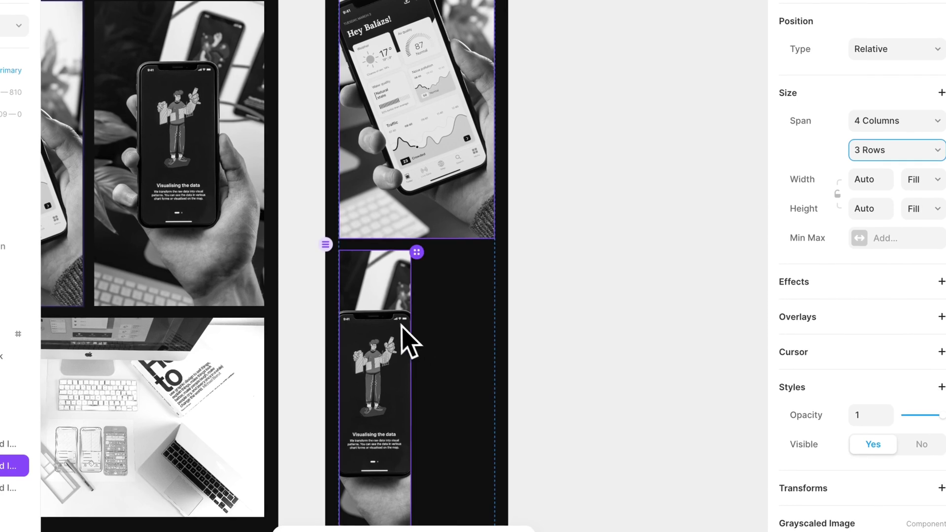
Make the Phone grid's second phone-mockup image, the one with the illustrated figure, span 4 columns.
left_click(874, 123)
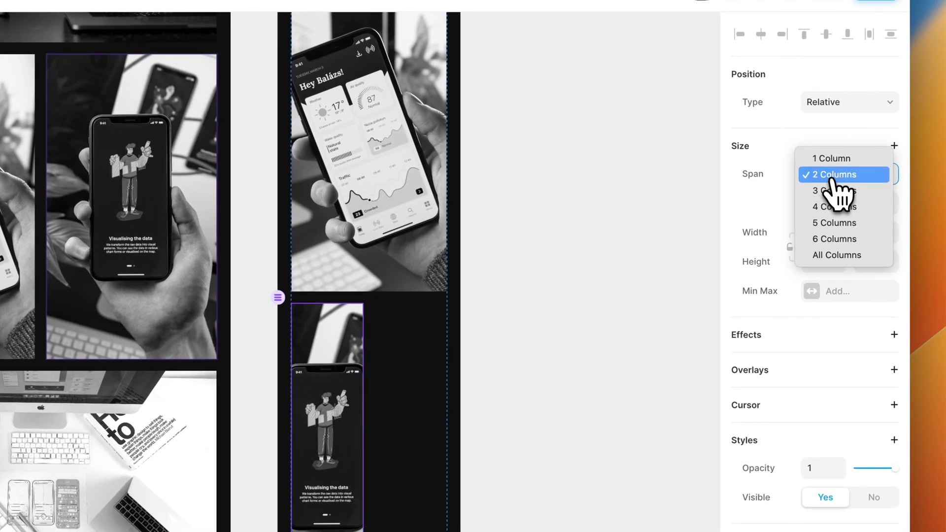
left_click(833, 190)
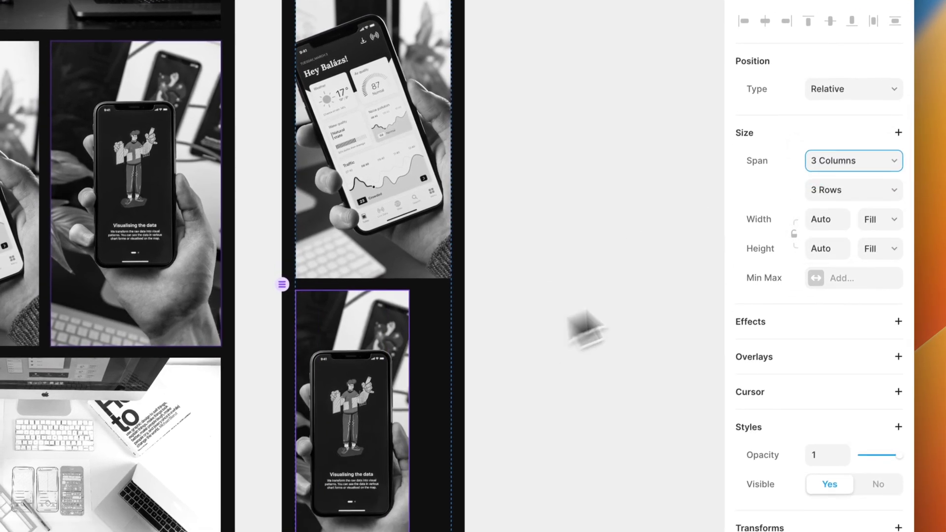
left_click(810, 176)
left_click(813, 203)
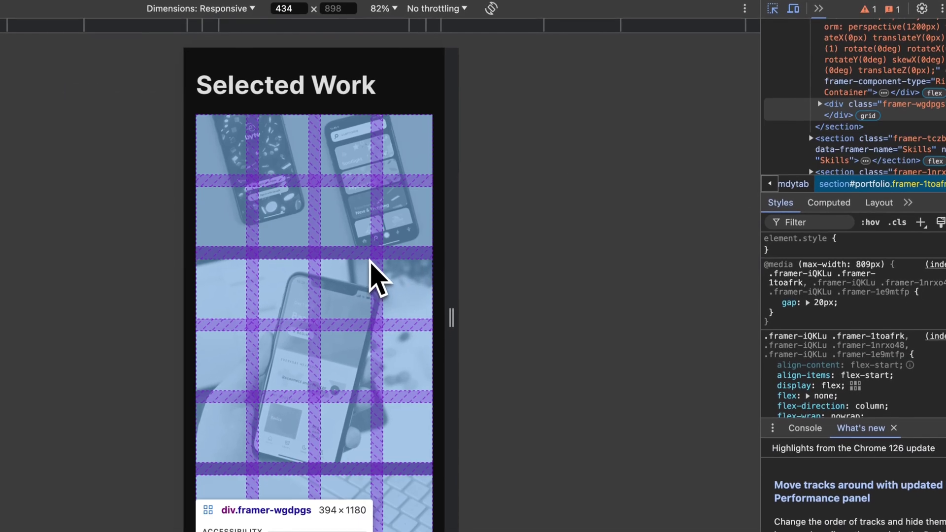
Inspect the Selected Work grid on the reference site, then in Framer give the Phone Portfolio grid a fixed height of 1180.
left_click(370, 258)
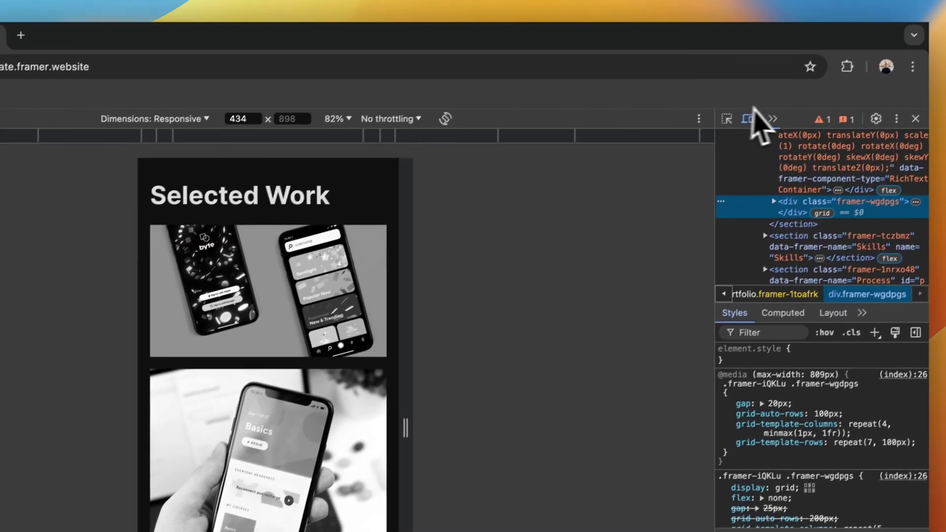
left_click(799, 71)
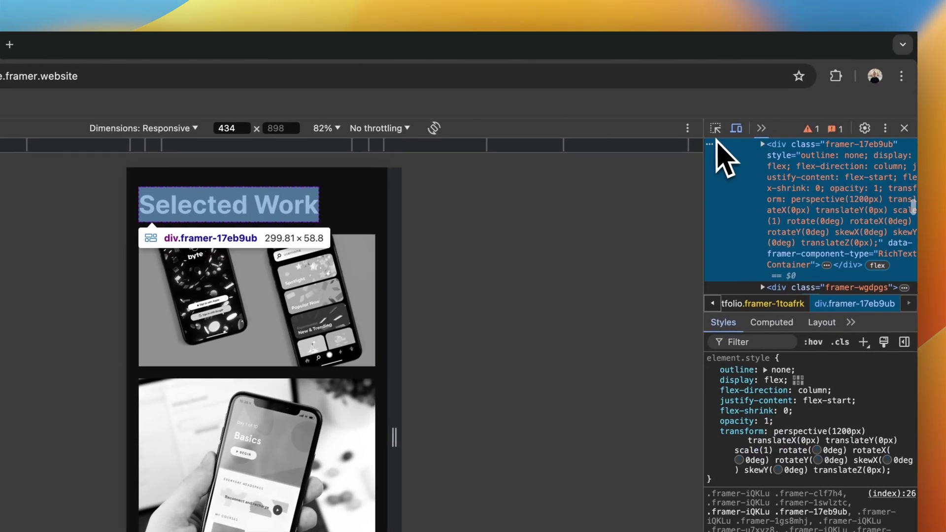
left_click(715, 129)
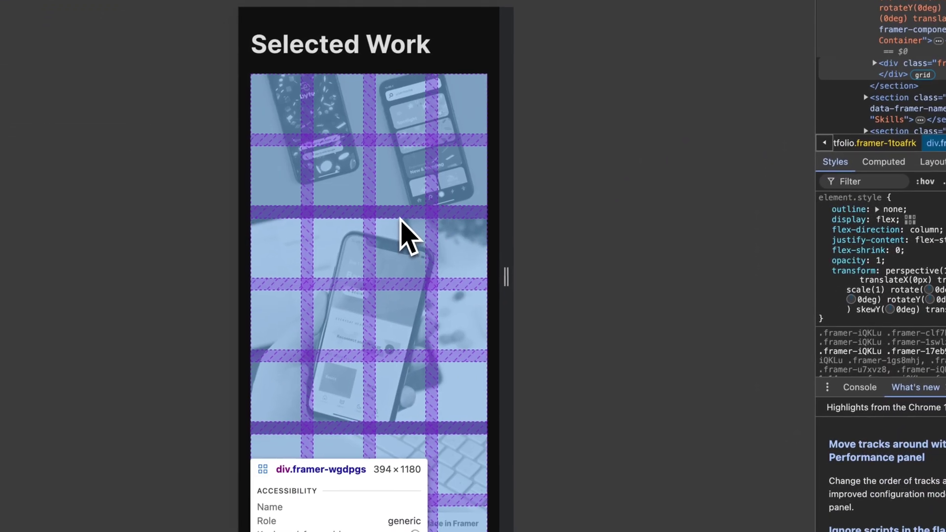
left_click(405, 235)
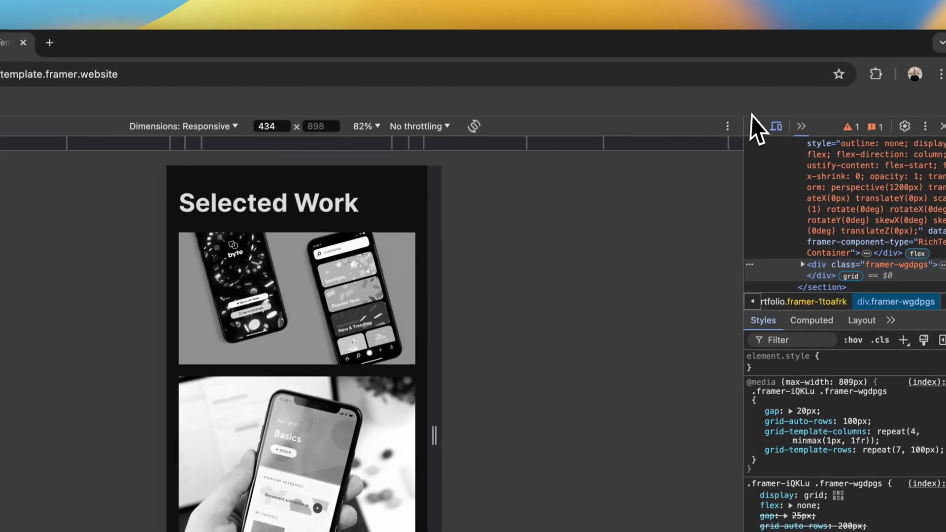
left_click(754, 121)
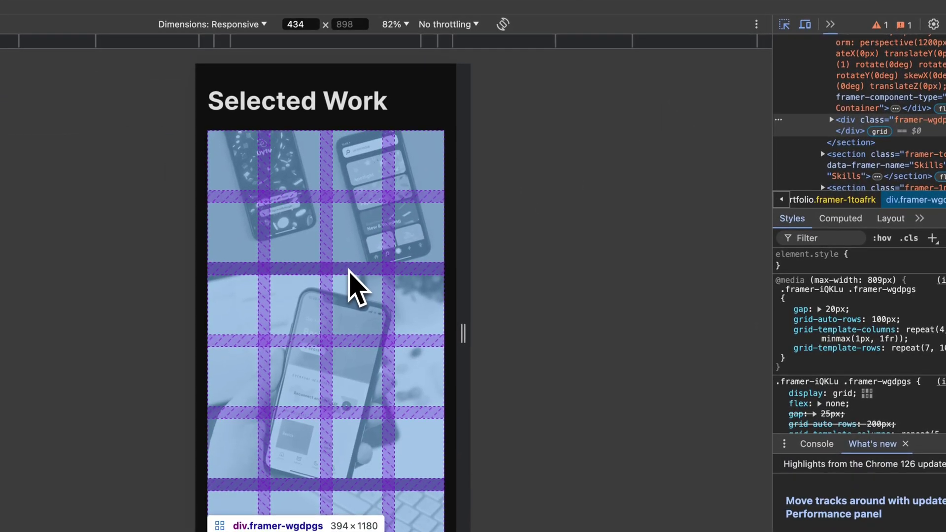
left_click(349, 270)
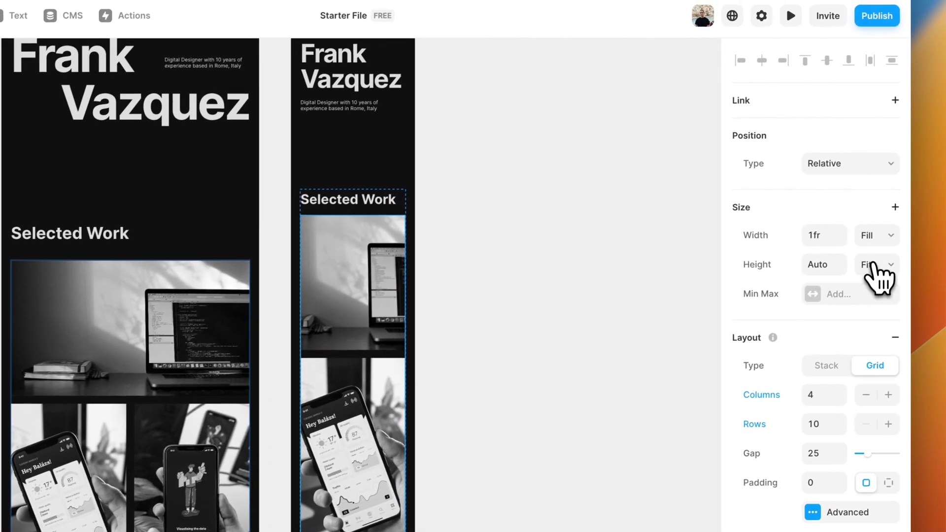
left_click(941, 226)
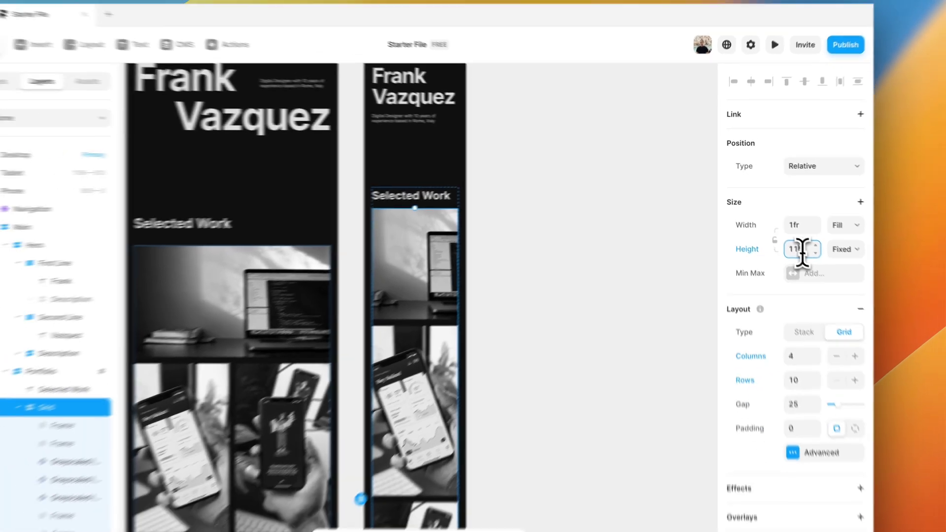
key("BackSpace")
type("180")
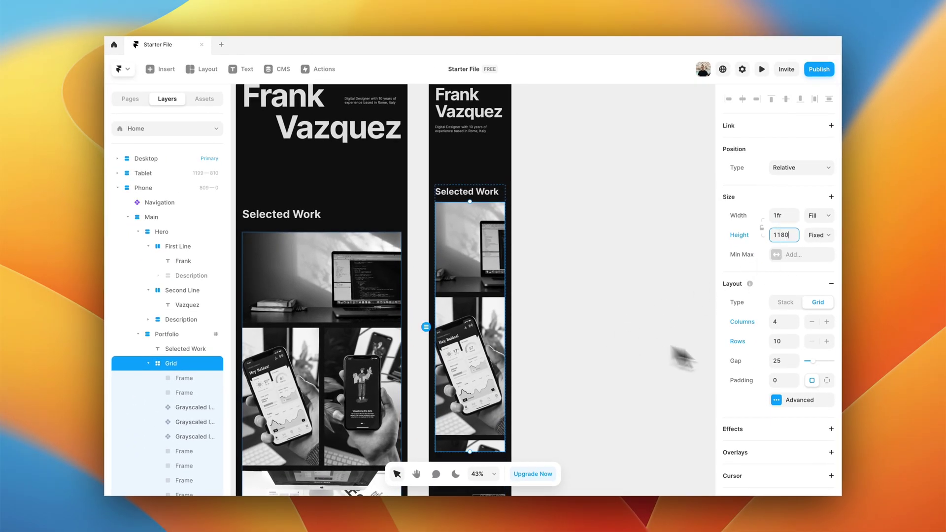
Set the row height in the Phone Portfolio grid's advanced layout to Fill Container.
left_click(800, 400)
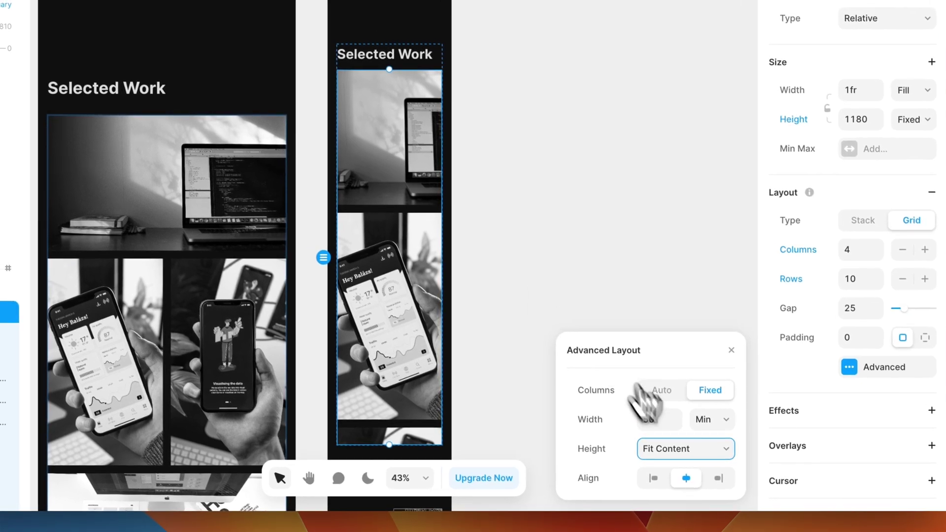
left_click(674, 433)
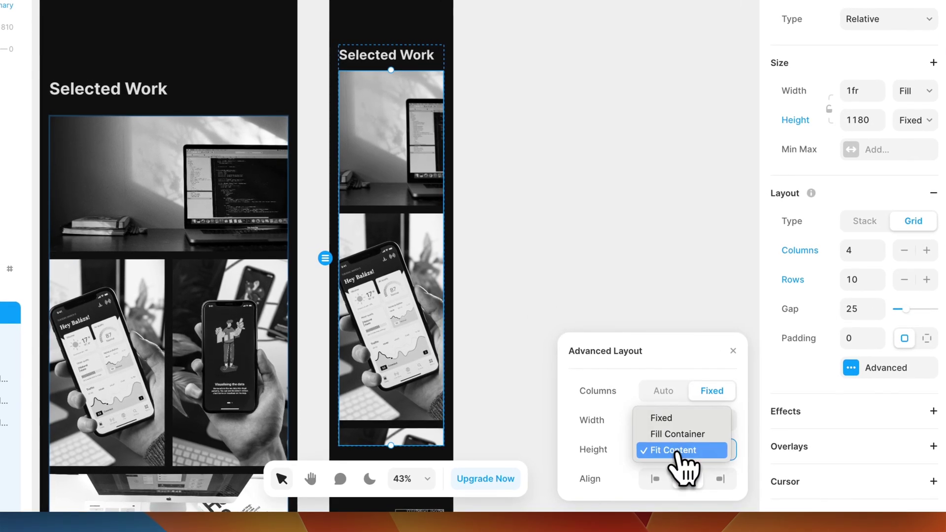
left_click(705, 433)
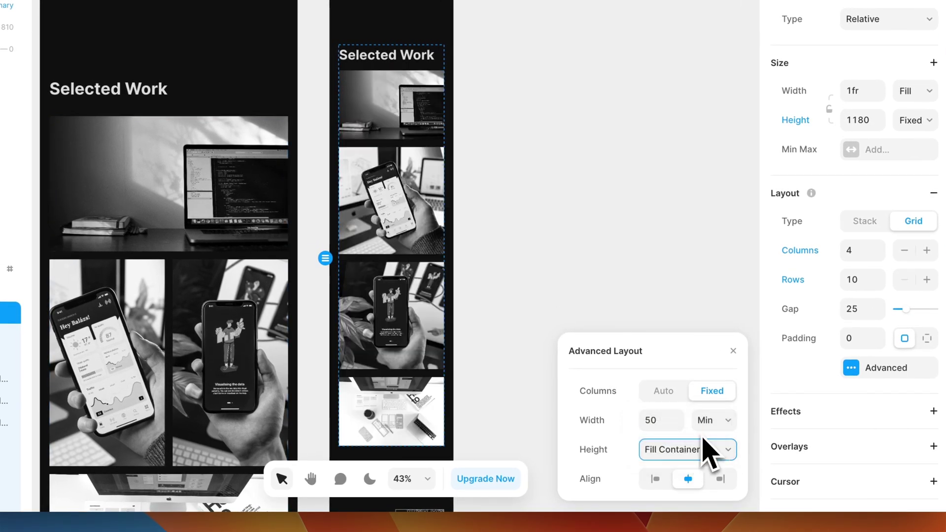
left_click(572, 279)
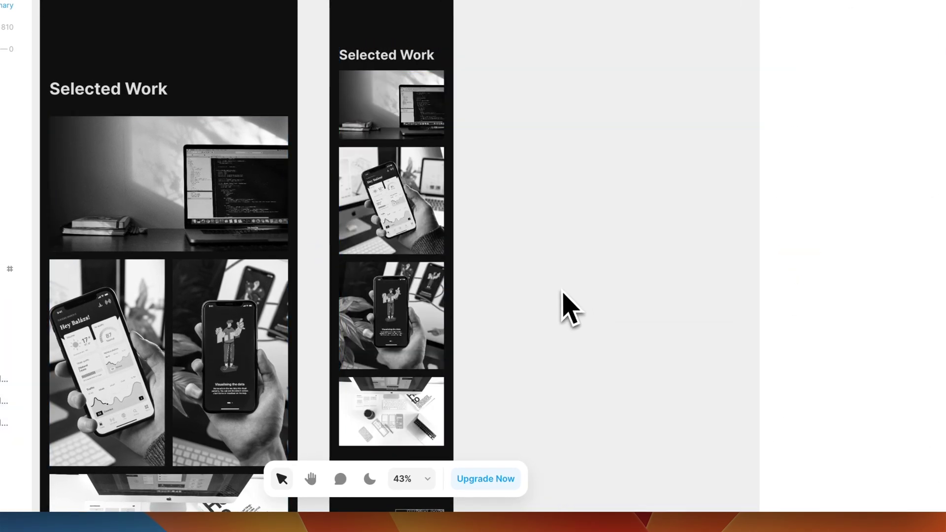
scroll(563, 302, "down", 2)
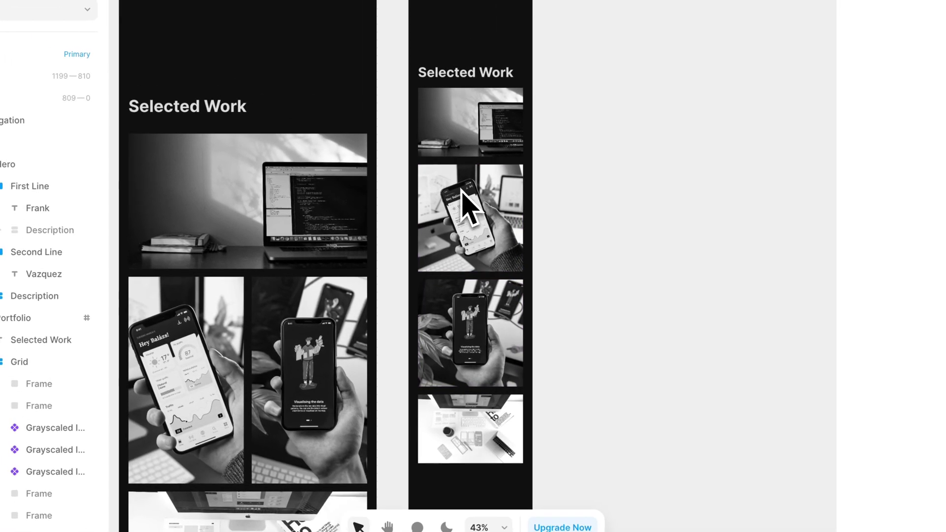
Review the Phone Selected Work grid and examine the reference site's Selected Work and My Skills sections at mobile width.
scroll(468, 205, "up", 3)
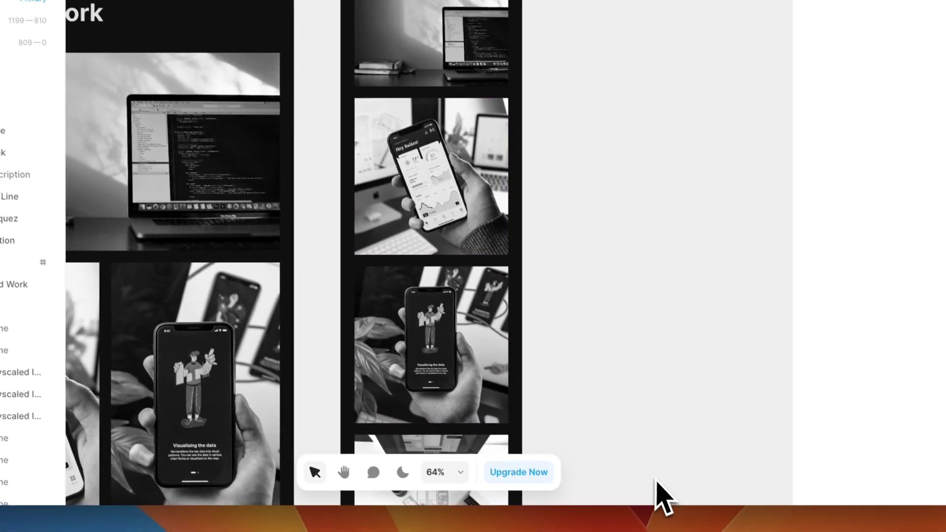
scroll(447, 261, "down", 3)
scroll(443, 262, "down", 5)
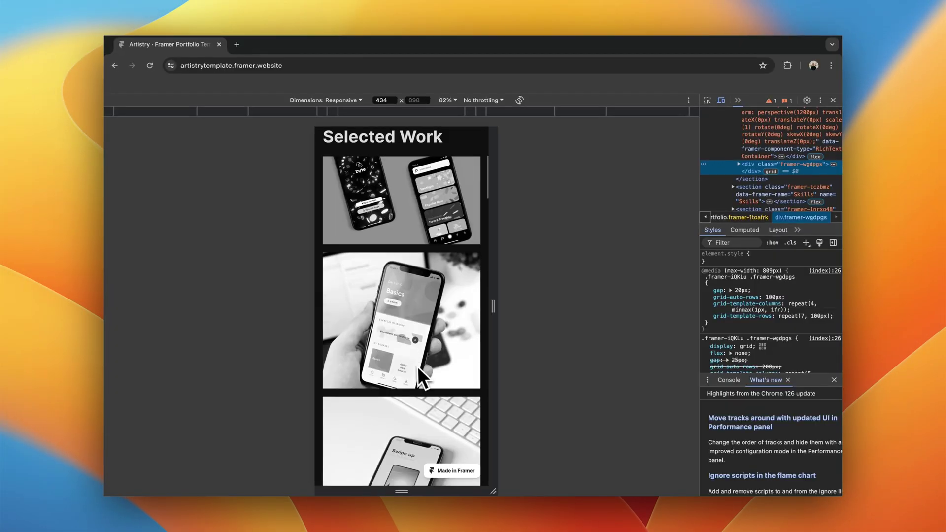
scroll(414, 367, "down", 10)
scroll(415, 367, "down", 2)
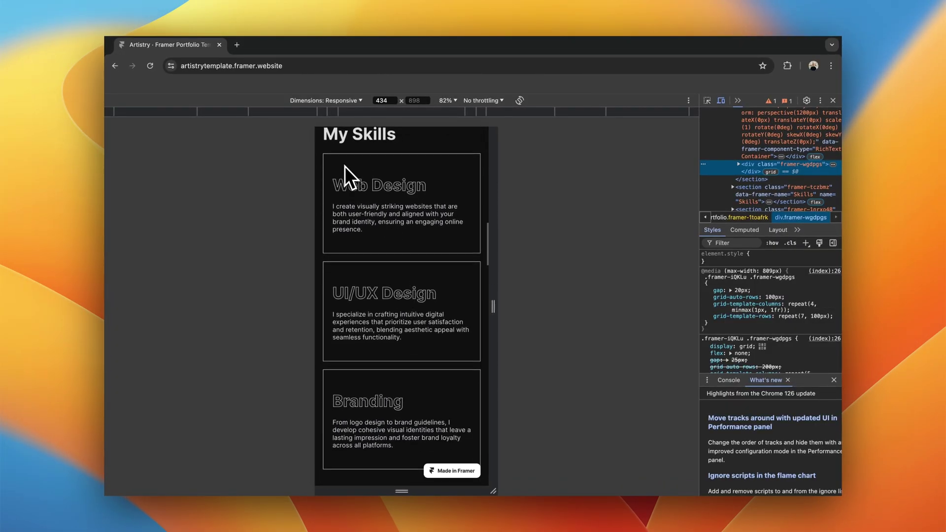
scroll(345, 166, "up", 1)
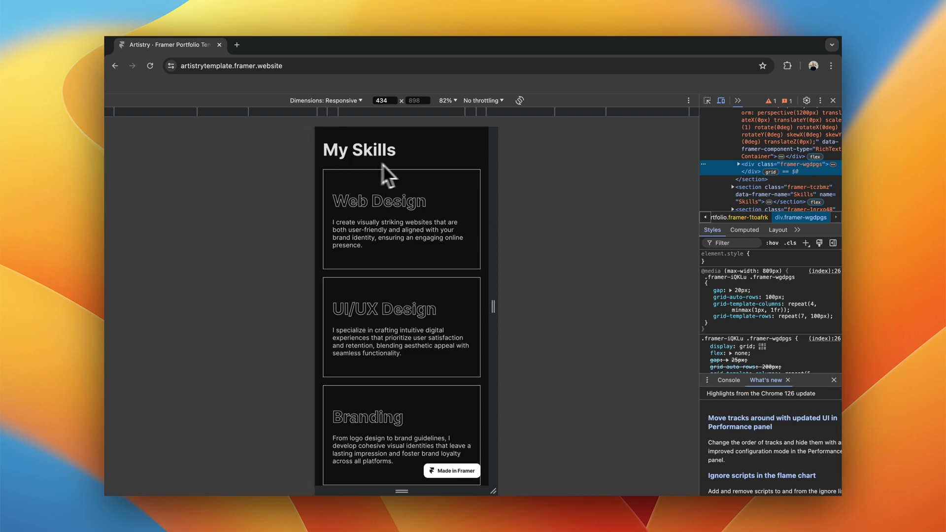
scroll(358, 379, "down", 1)
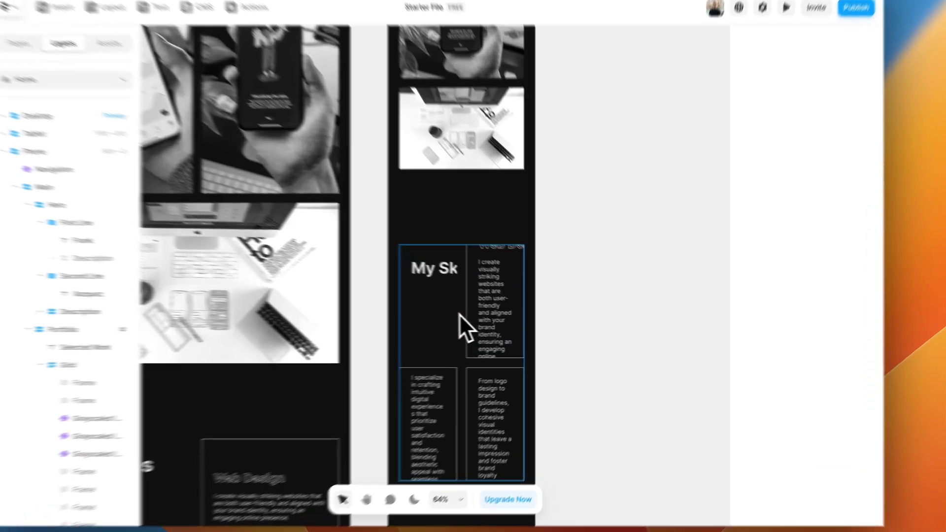
Change the Phone Skills section's layout from a grid to a vertical stack.
left_click(492, 310)
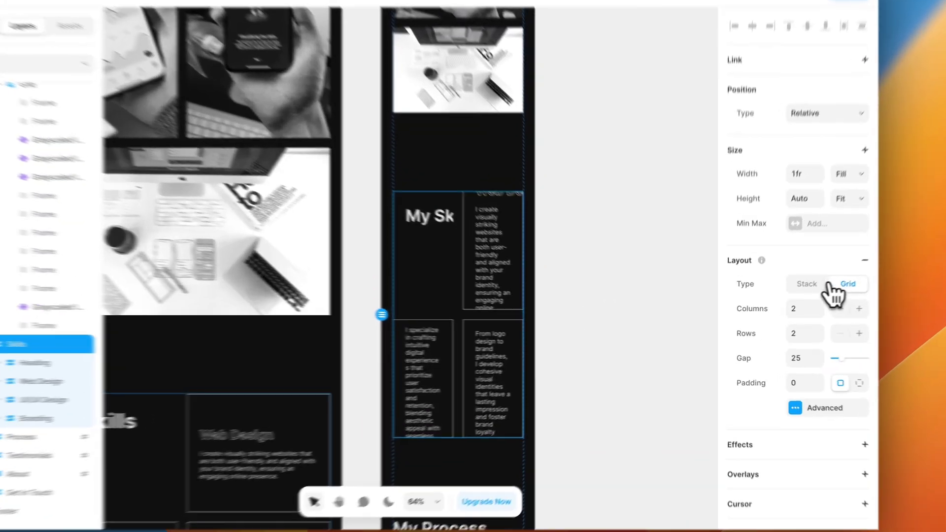
left_click(786, 302)
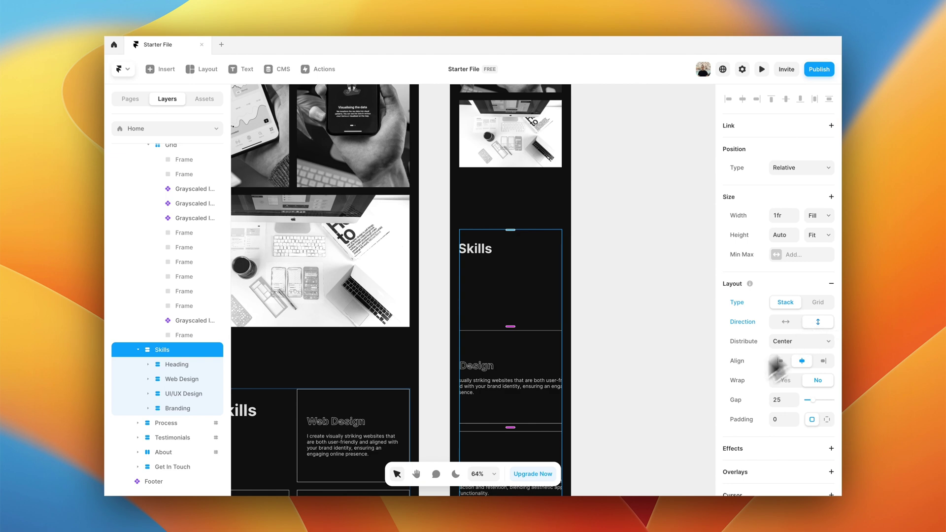
scroll(483, 289, "up", 2)
Set the Phone Skills Heading, Web Design, UI/UX Design and Branding frames to Fill width, and the Heading's height to Fit Content.
left_click(485, 288)
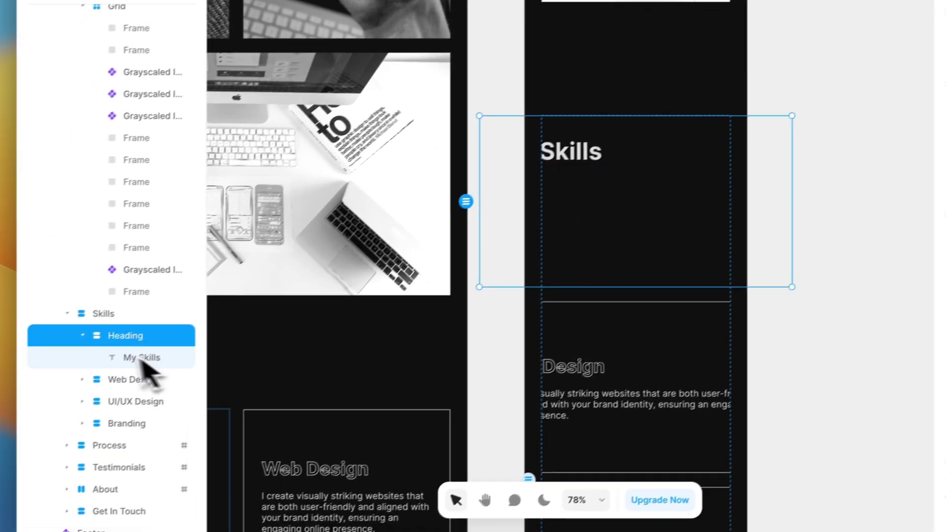
left_click(32, 360)
left_click(59, 404)
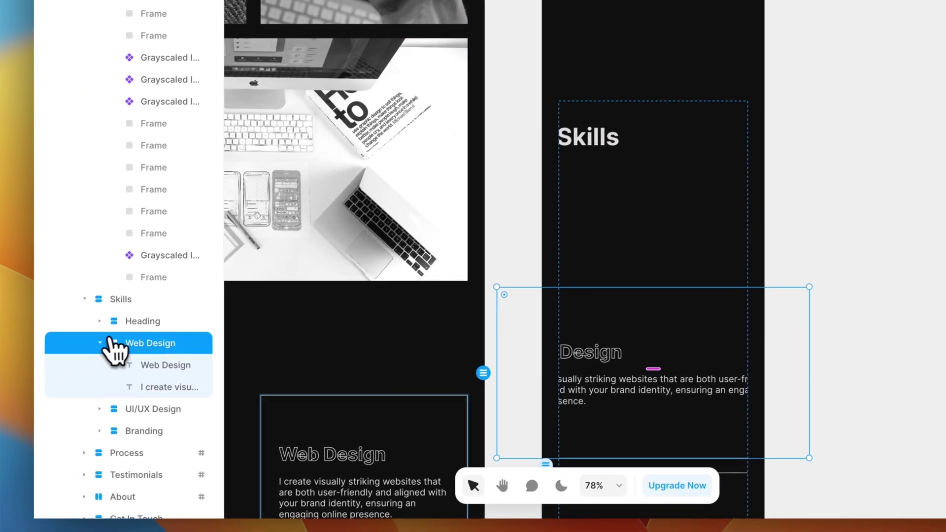
left_click(125, 340)
left_click(143, 320)
left_click(143, 386, "shift")
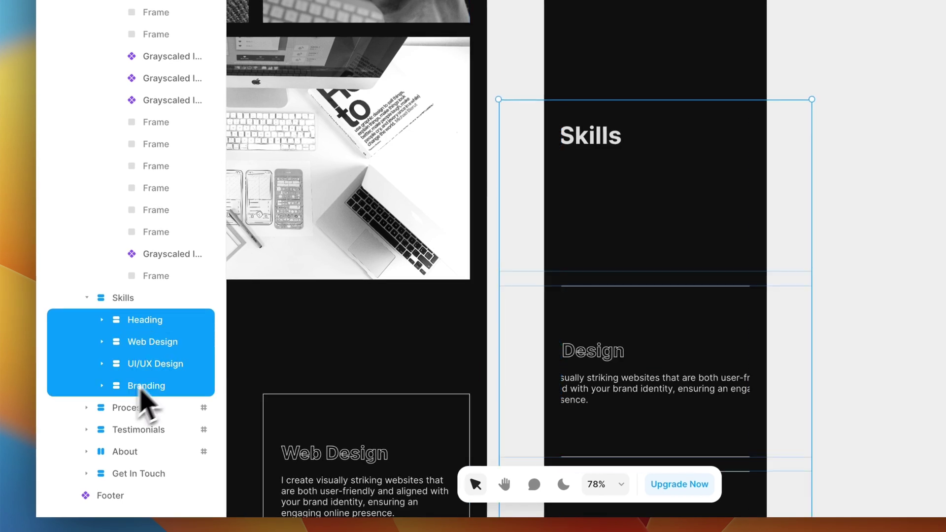
left_click(879, 182)
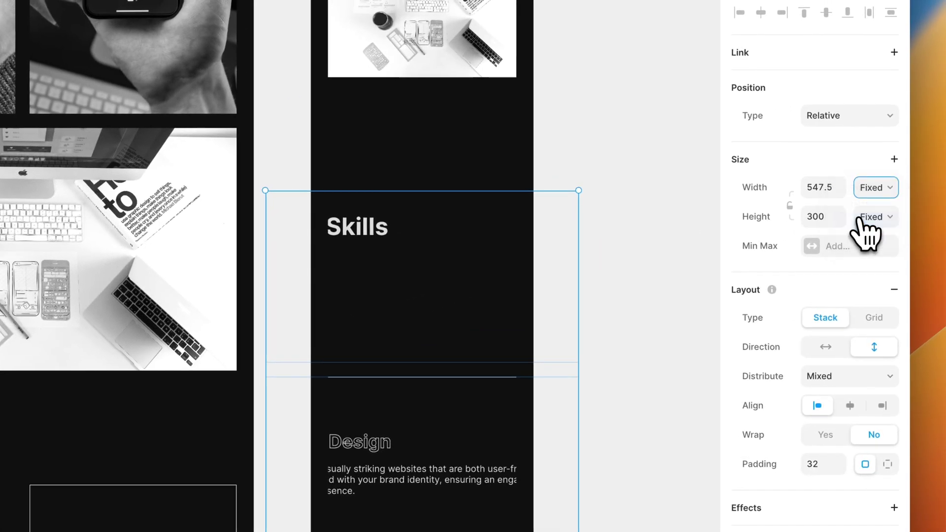
scroll(611, 377, "down", 3)
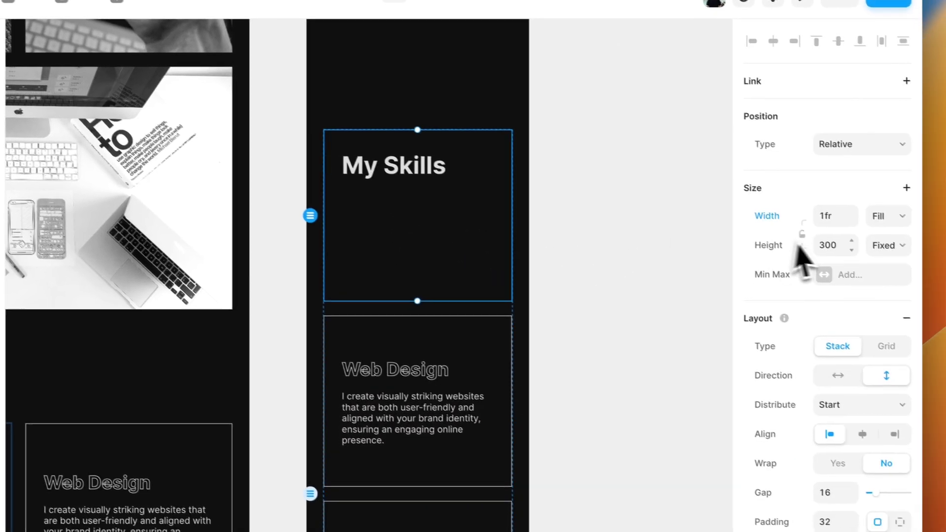
left_click(911, 256)
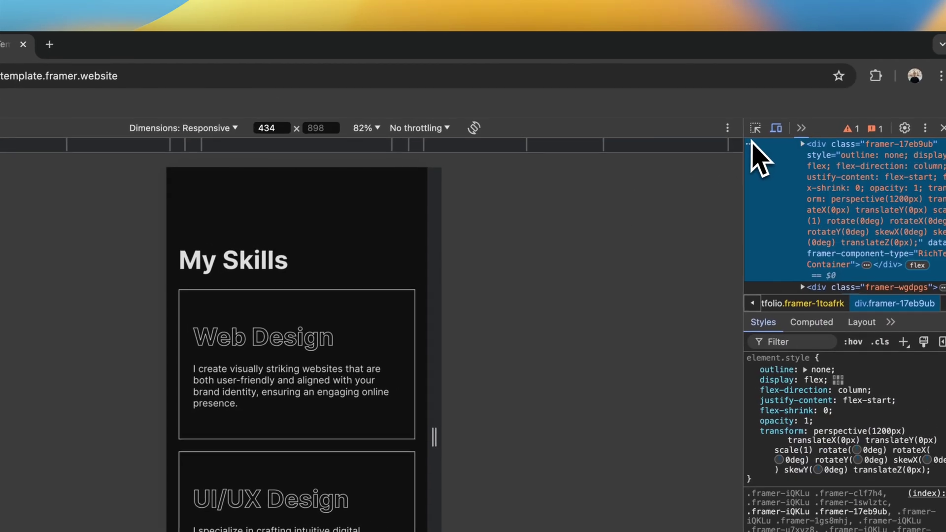
Inspect the Web Design card's dimensions on the reference site, then set the three Phone skill cards' padding to 24 in Framer.
left_click(838, 69)
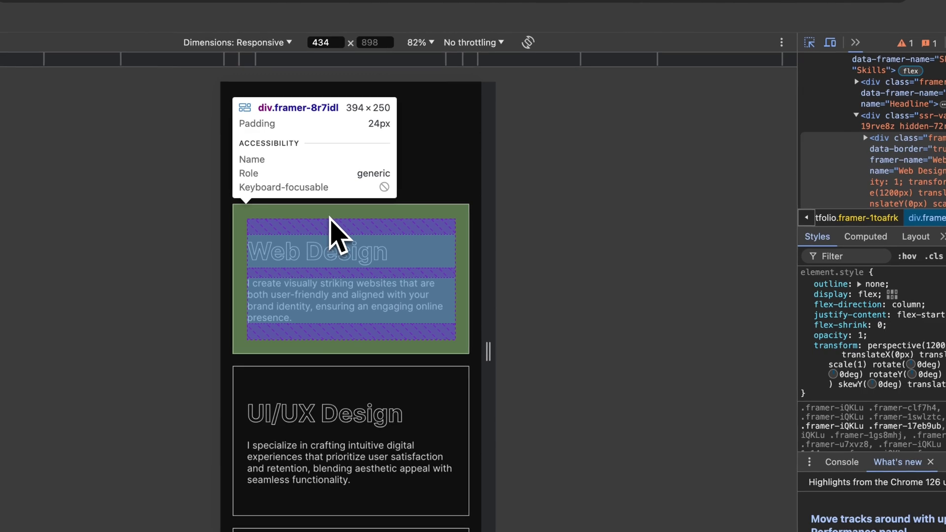
left_click(329, 218)
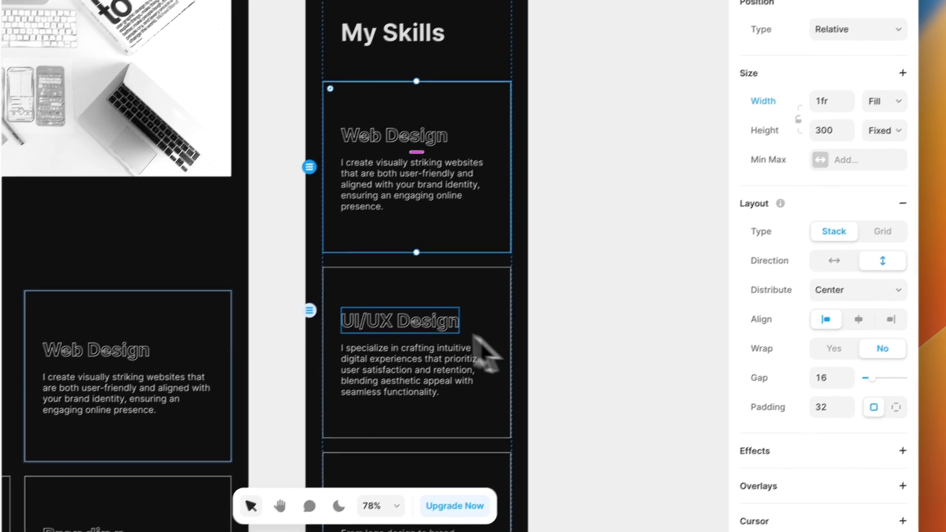
scroll(403, 310, "down", 5)
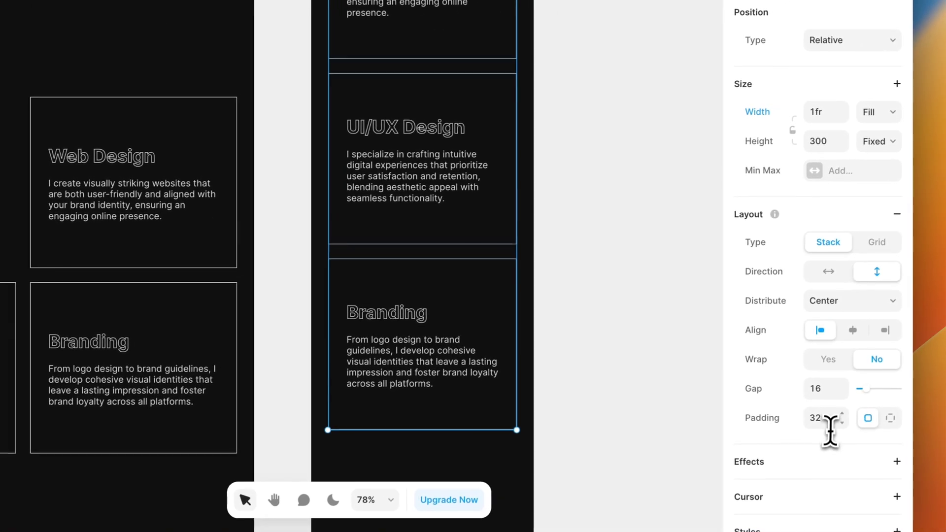
left_click(864, 404)
type("24")
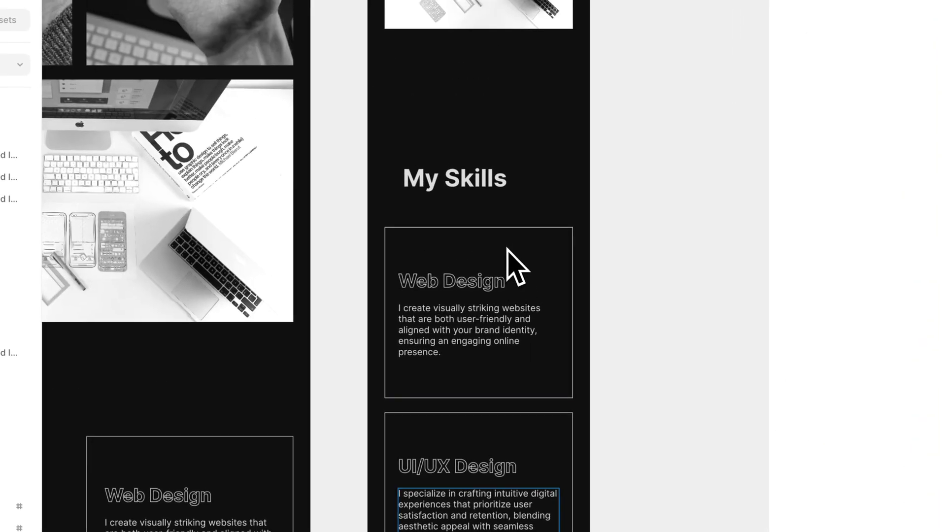
Set the padding of the Phone My Skills heading frame to 0.
left_click(438, 218)
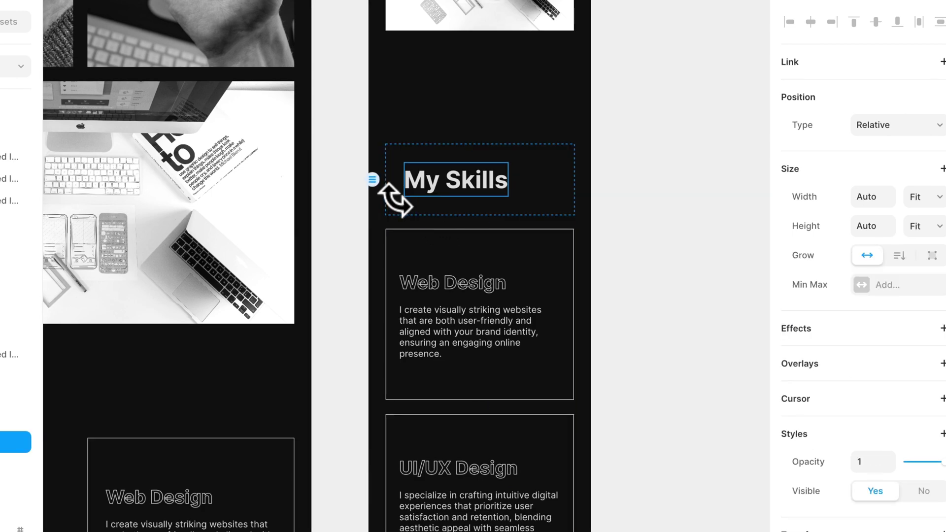
left_click(393, 211)
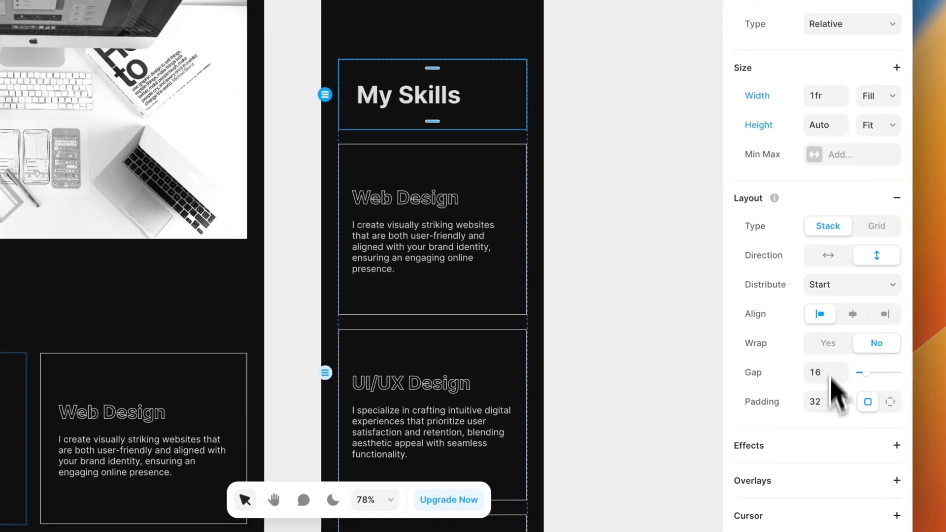
left_click(843, 459)
type("0")
left_click(654, 236)
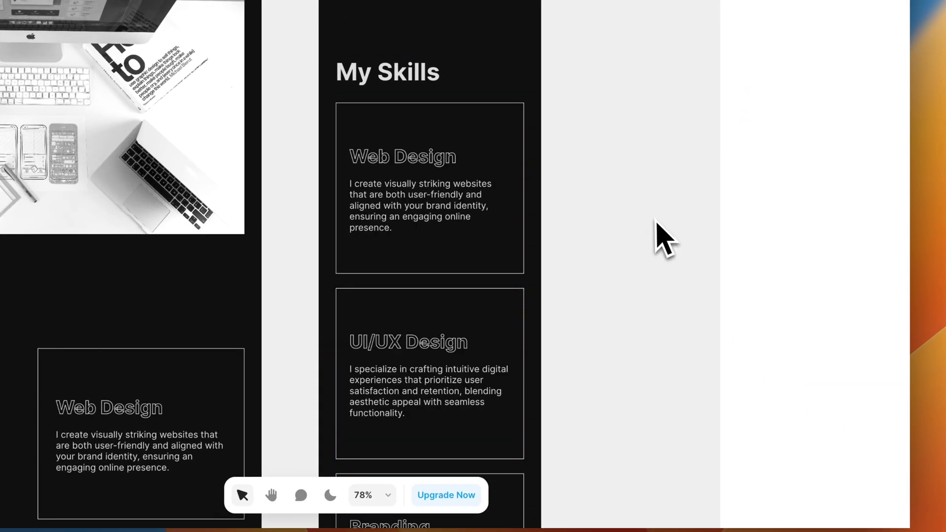
Examine the My Process section on the reference site, then change the Phone Process grid's layout to a stack in Framer.
scroll(655, 236, "up", 2)
scroll(498, 217, "down", 6)
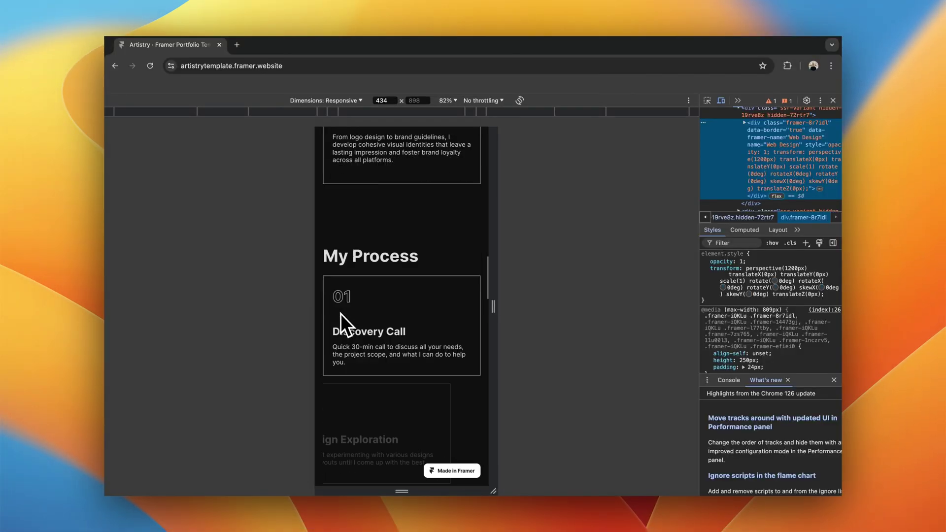
scroll(341, 313, "down", 5)
scroll(341, 314, "down", 1)
scroll(356, 226, "up", 3)
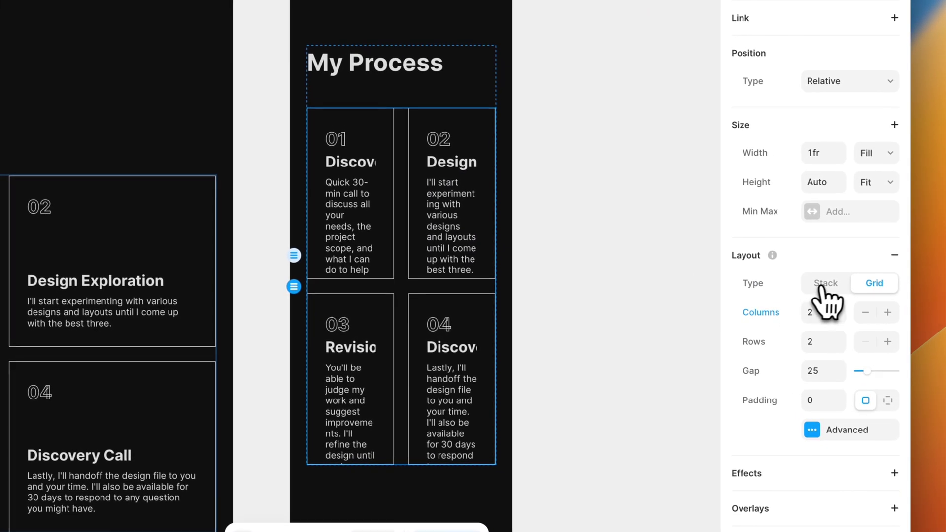
left_click(825, 282)
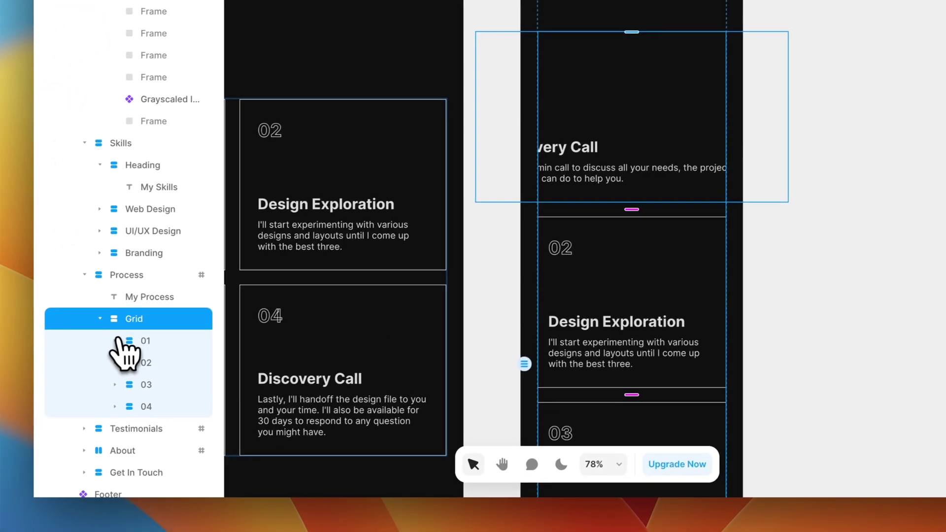
Set the width of the Phone process cards 01 through 04 to Fill.
left_click(119, 340)
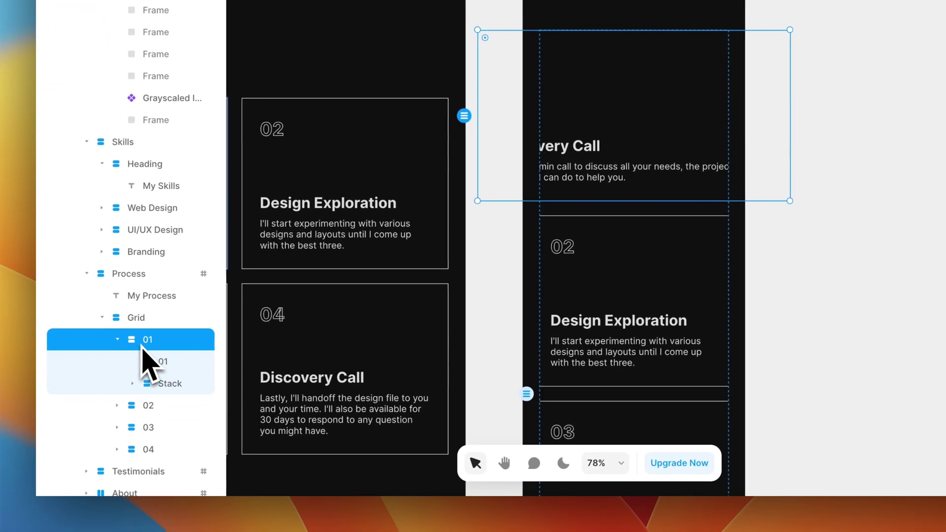
left_click(148, 449, "shift")
left_click(882, 155)
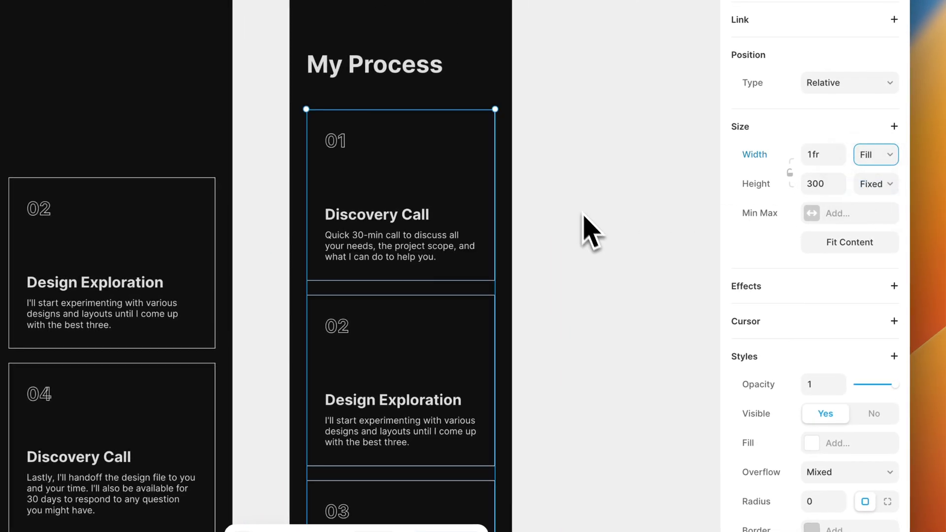
scroll(808, 424, "down", 5)
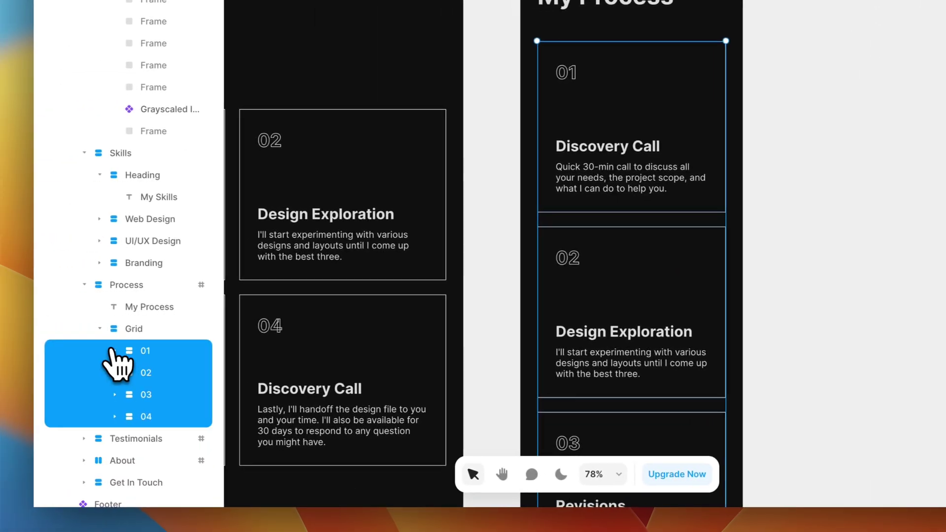
Set the padding of each Phone process card, 01 through 04, to 24 and check the resulting layout.
left_click(0, 357)
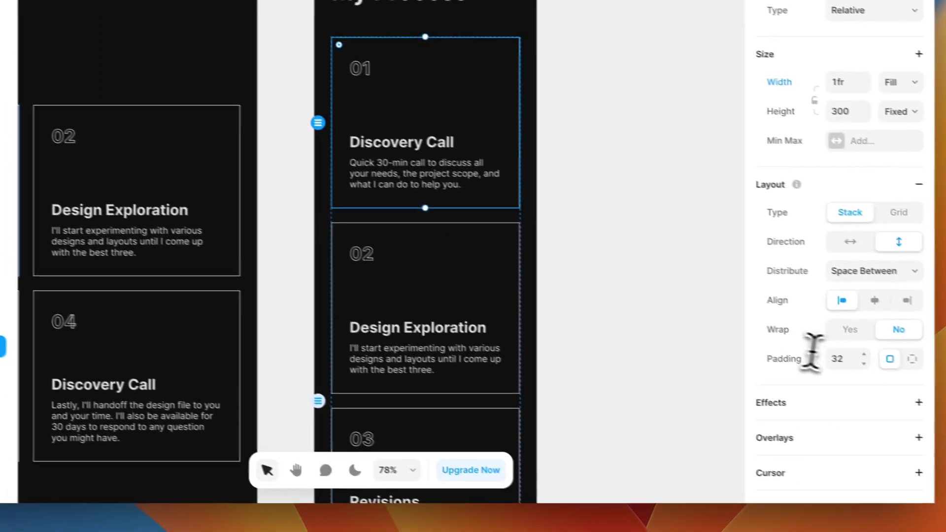
left_click(945, 362)
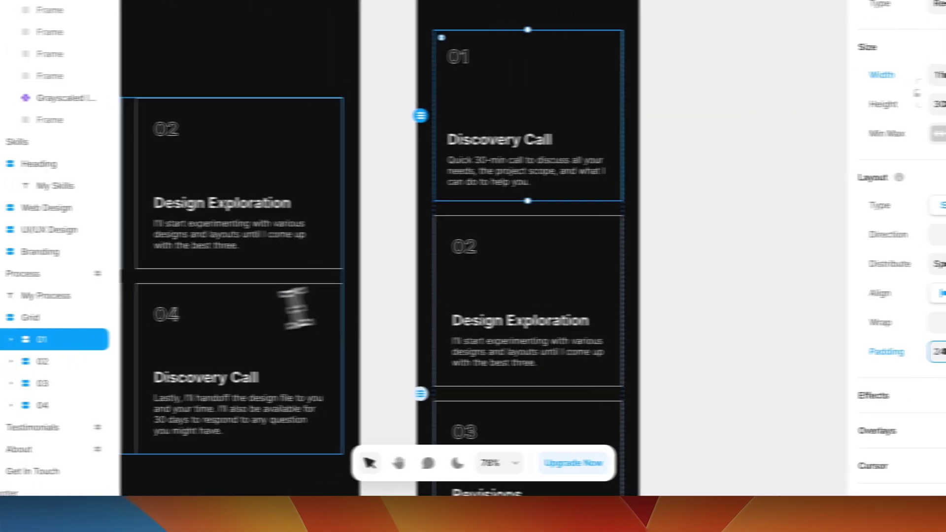
left_click(0, 360)
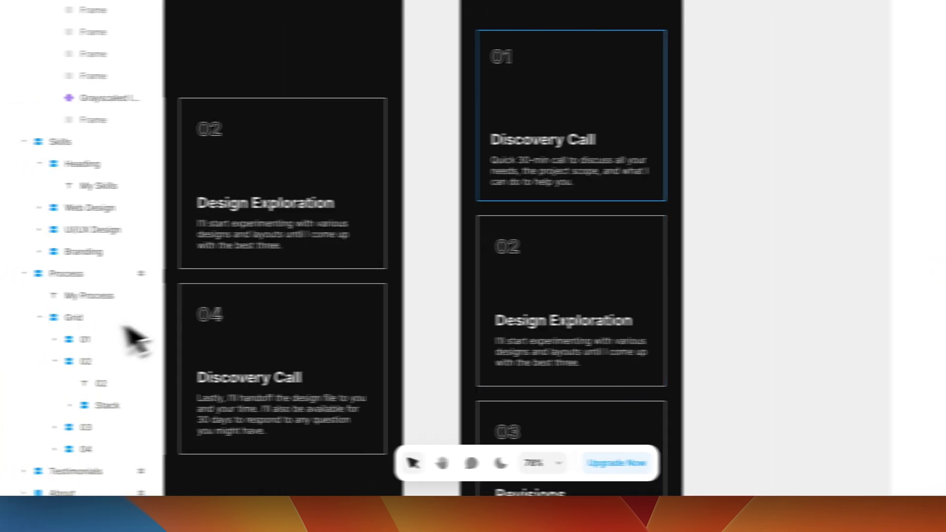
left_click(0, 361)
left_click(0, 360)
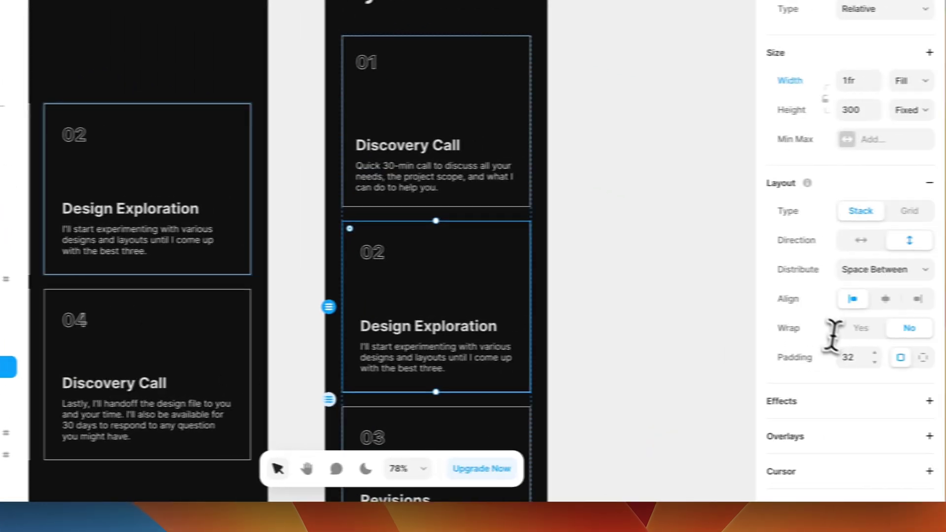
left_click(841, 355)
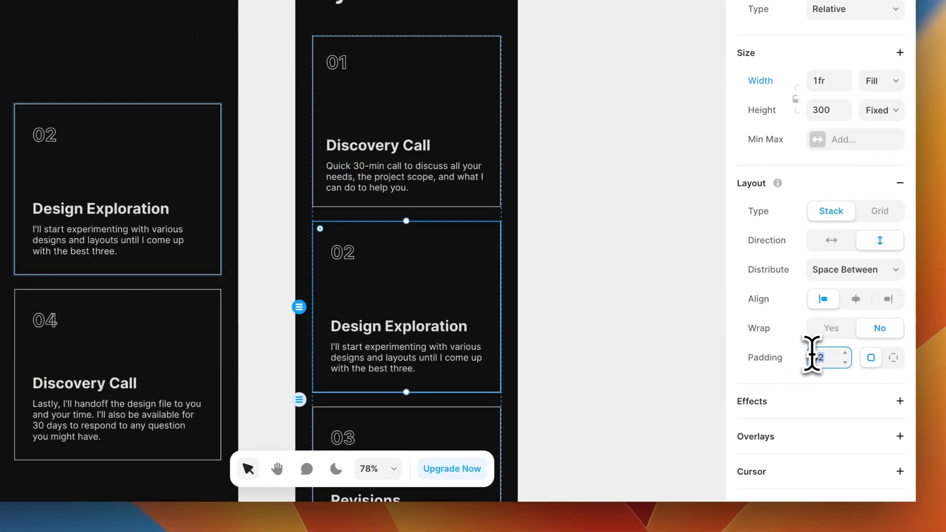
type("24")
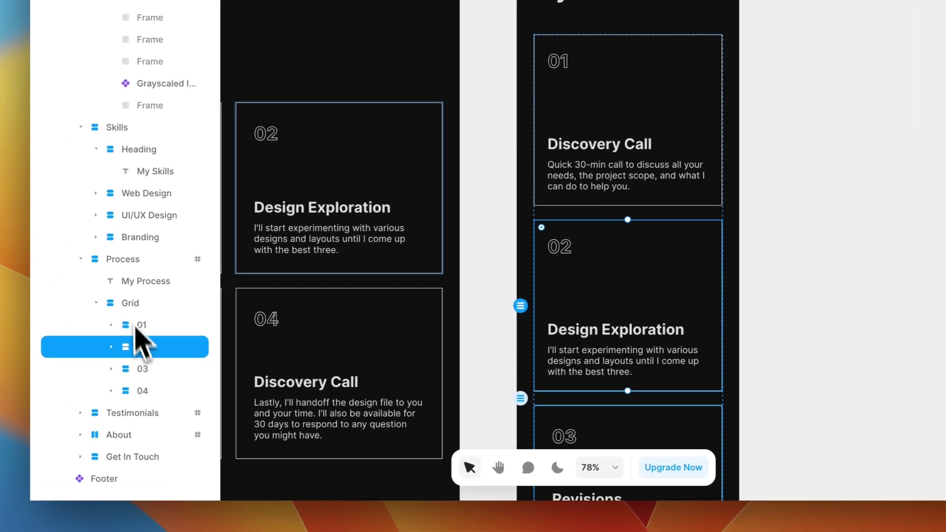
left_click(138, 365)
left_click(945, 354)
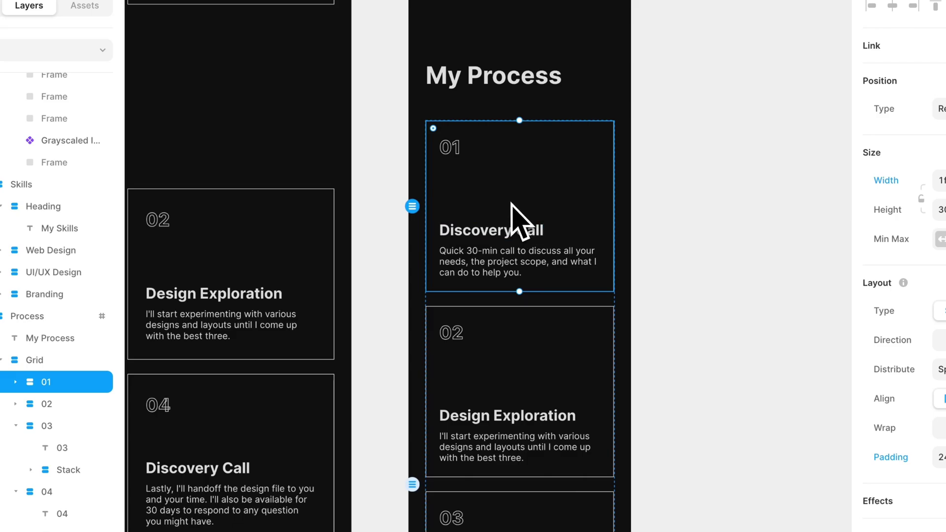
scroll(510, 229, "down", 2)
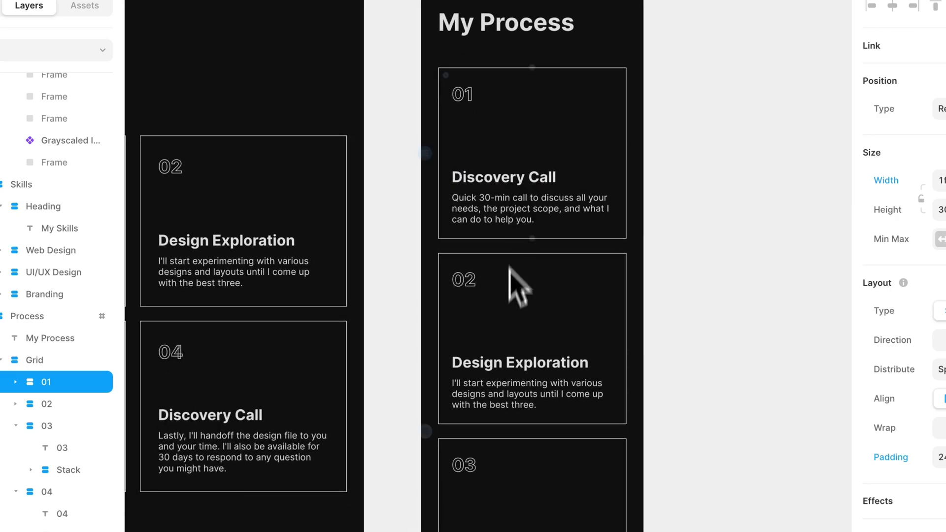
scroll(508, 317, "down", 5)
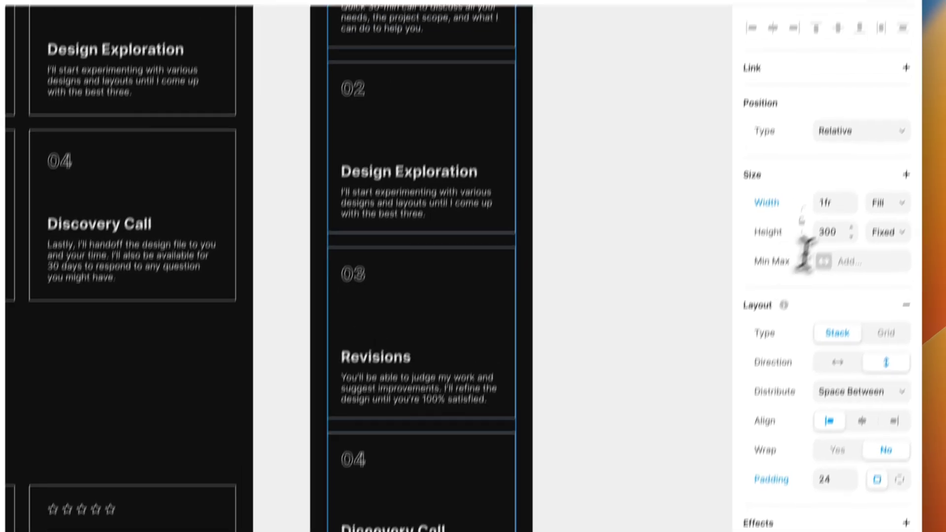
Set the height of the Phone process cards 01 through 04 to 250 and check the section.
left_click(943, 209)
type("250")
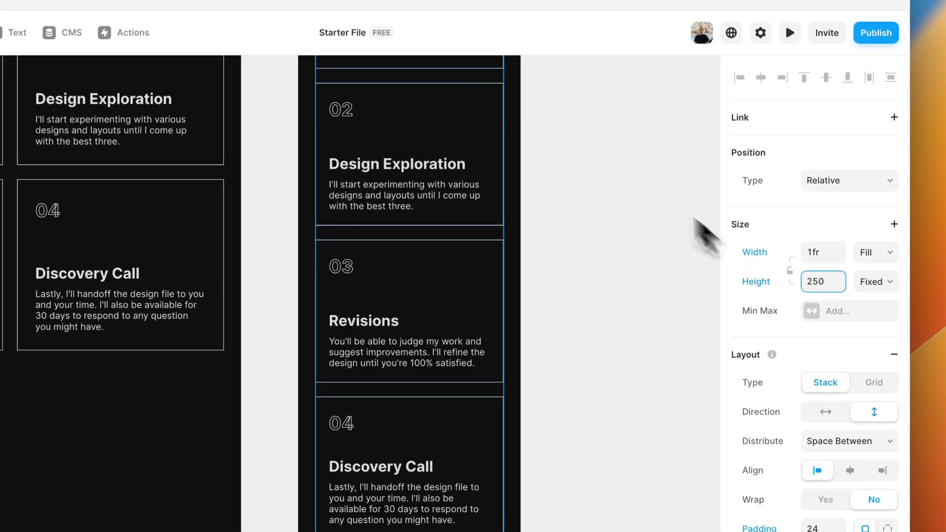
left_click(606, 154)
scroll(606, 153, "up", 5)
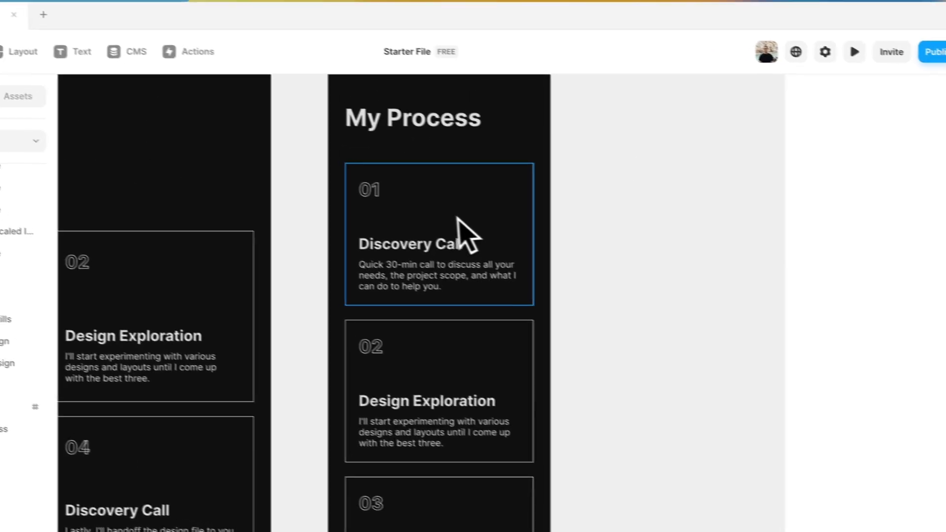
Examine the Testimonials section on the reference site, then change the Phone Testimonials grid's layout to a stack in Framer.
scroll(394, 207, "down", 10)
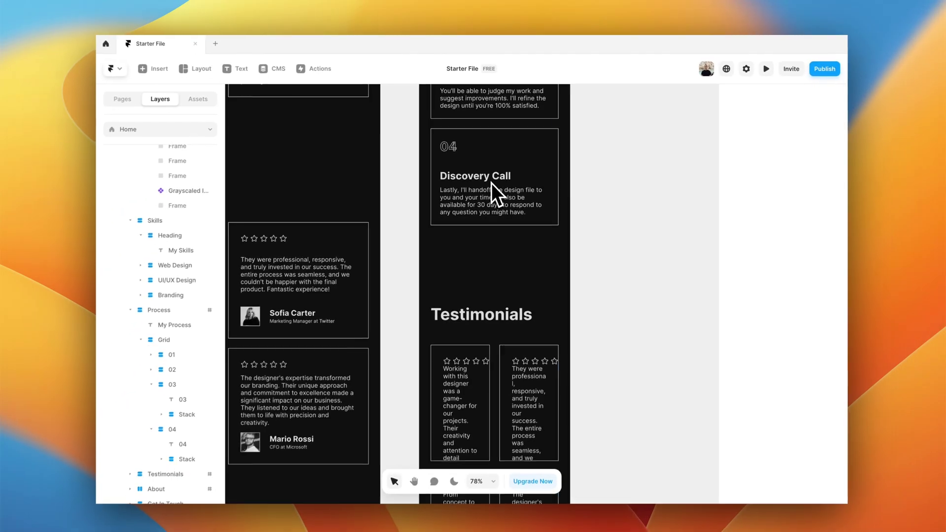
scroll(482, 237, "down", 2)
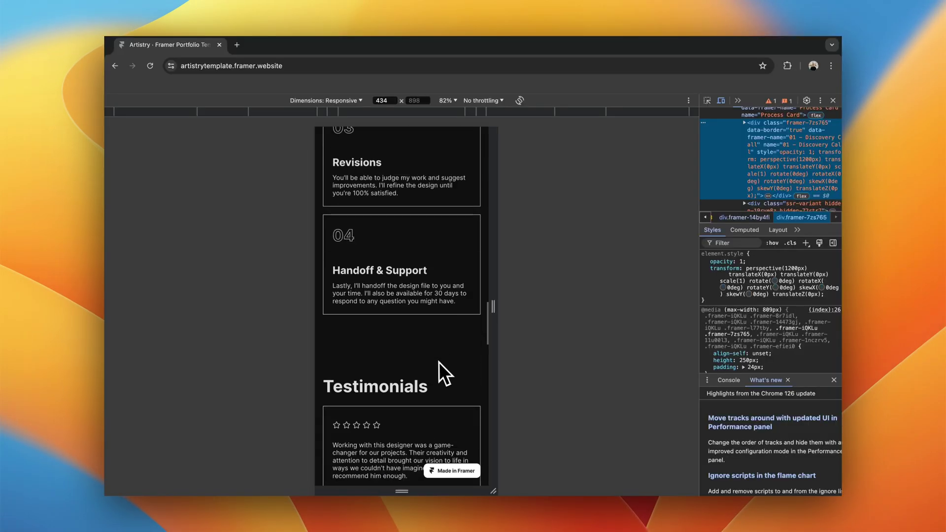
scroll(438, 362, "down", 5)
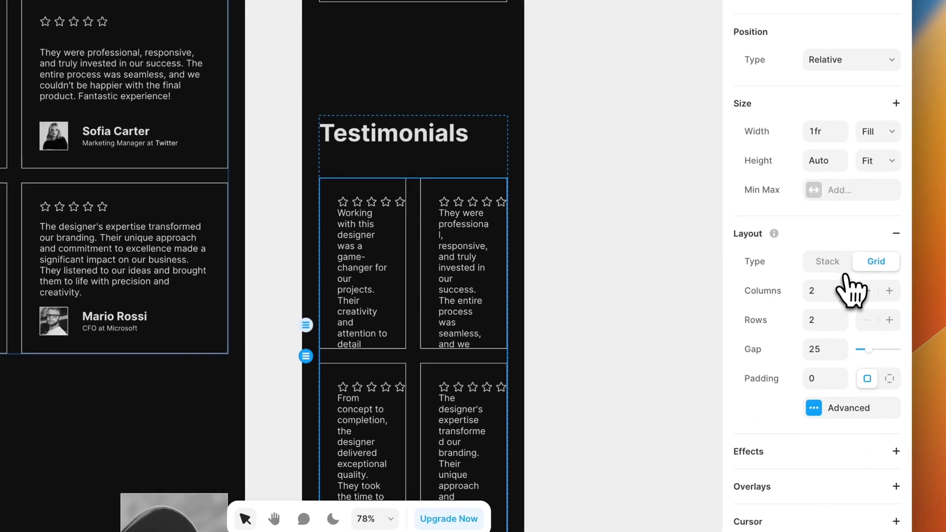
left_click(840, 265)
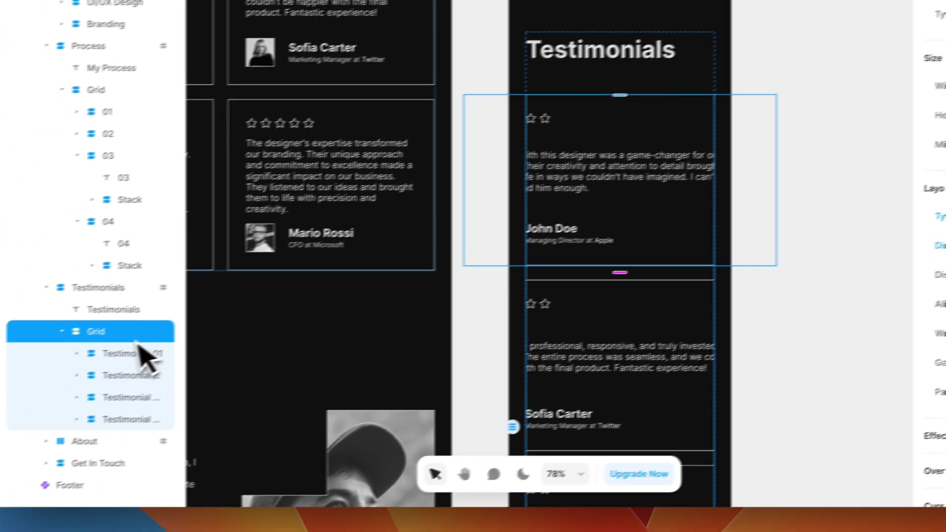
Set the width of all four Phone testimonial cards to Fill.
left_click(158, 345)
left_click(118, 342)
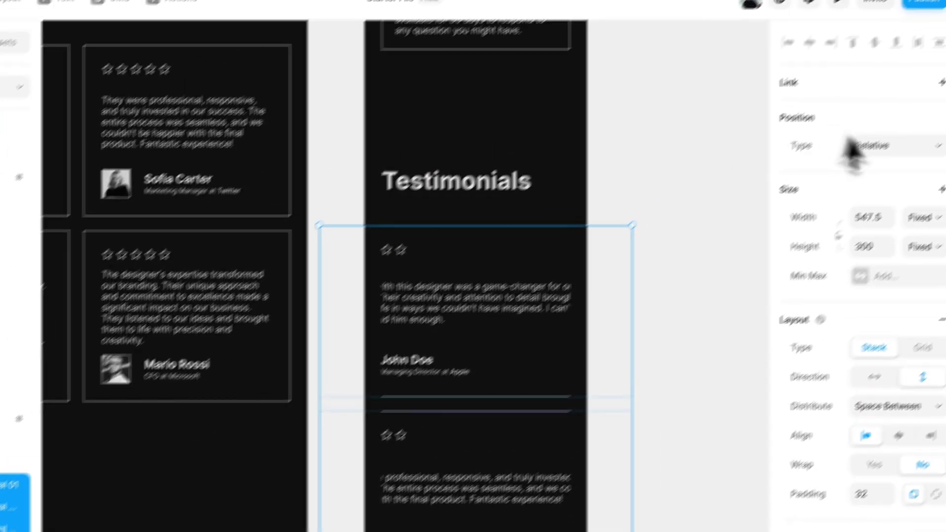
left_click(901, 256)
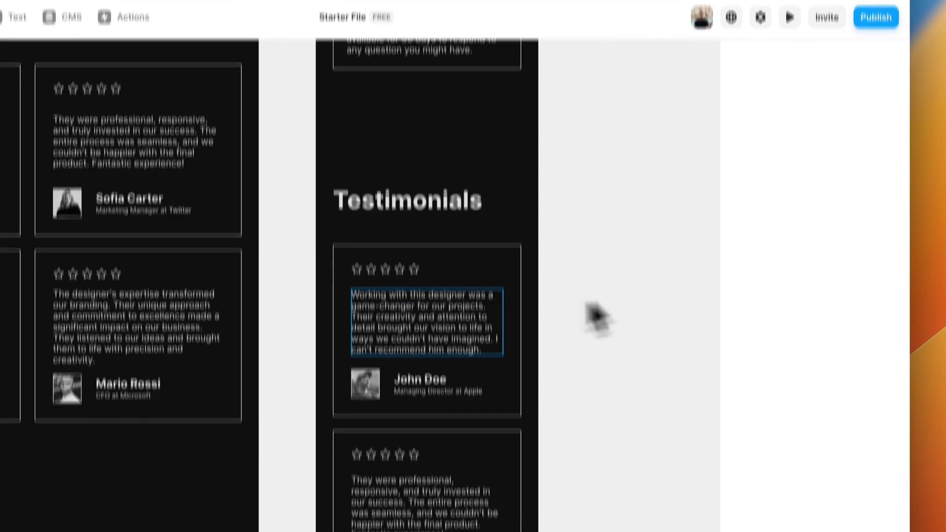
Set the padding of all four Phone testimonial cards to 24 and check the resulting layout.
scroll(518, 259, "down", 5)
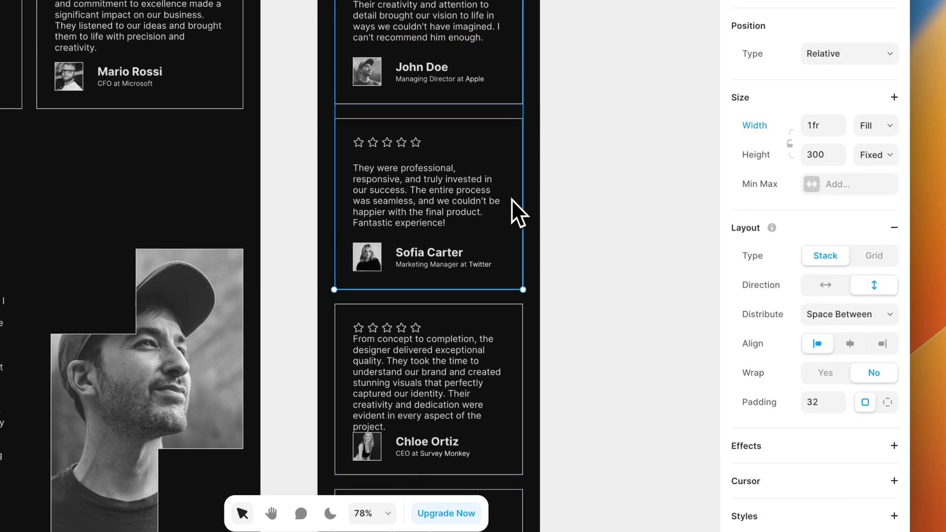
scroll(515, 337, "down", 4)
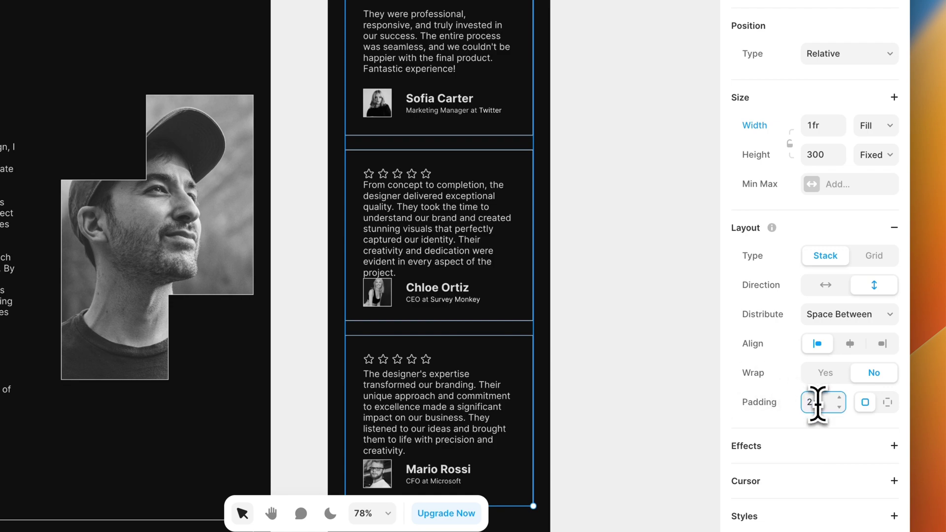
type("4")
left_click(634, 281)
scroll(489, 274, "up", 6)
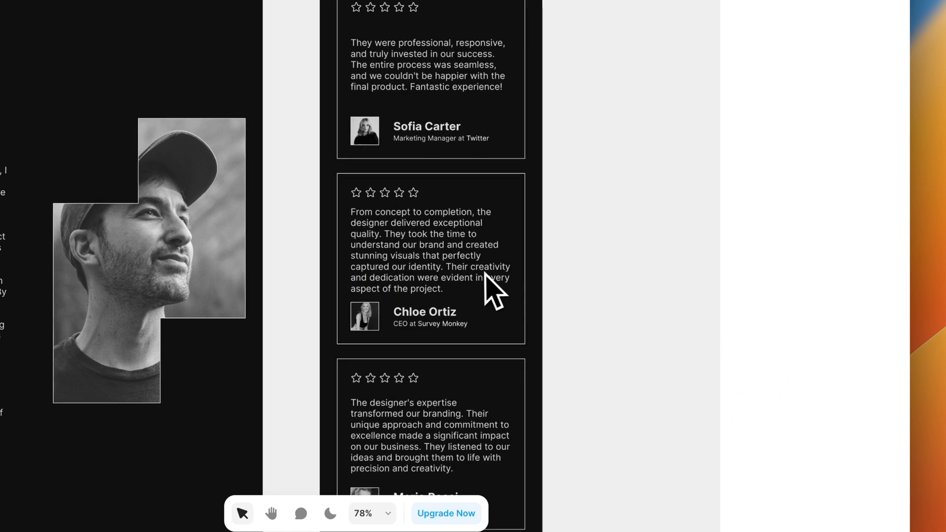
scroll(481, 289, "down", 9)
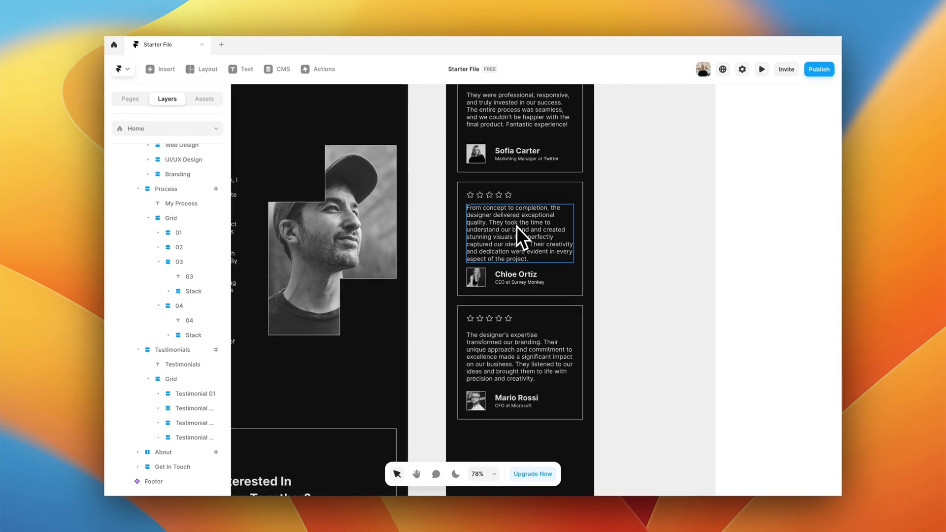
Set the height of the third Phone testimonial card to 325.
left_click(558, 204)
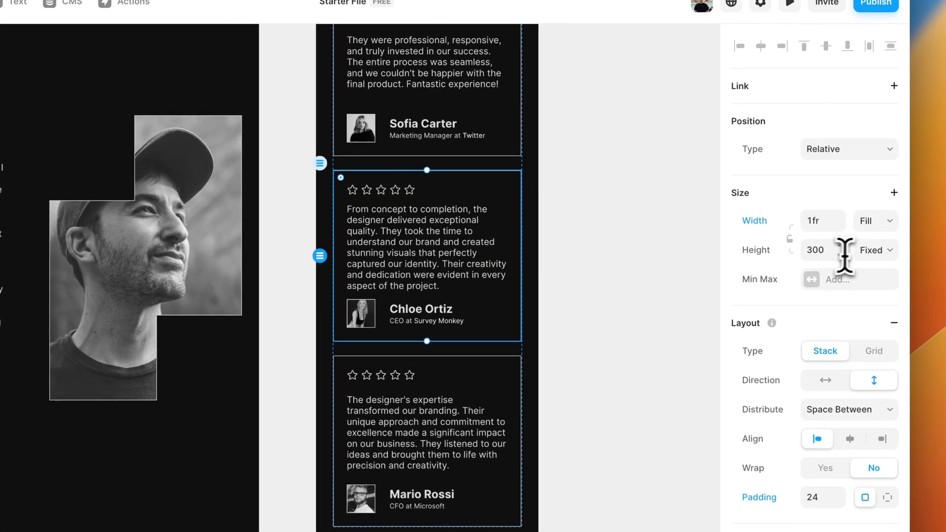
left_click(825, 253)
type("325")
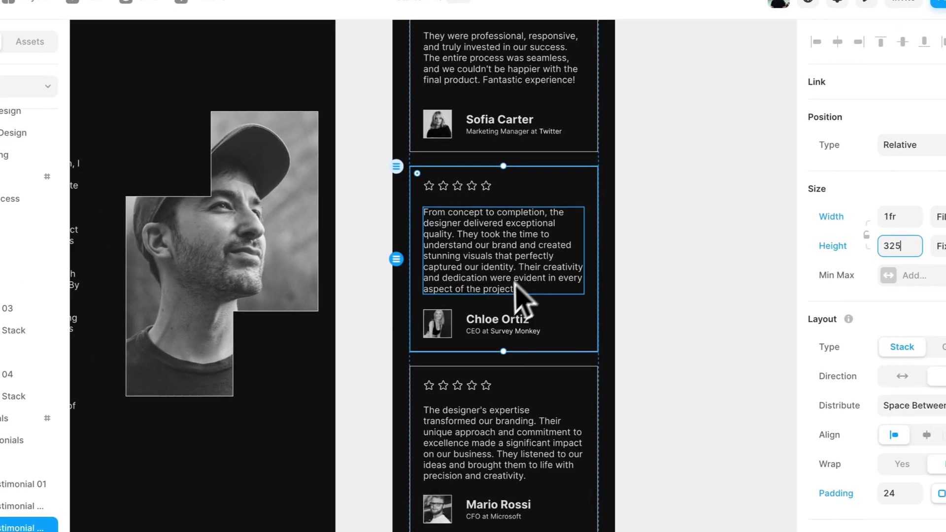
Set the height of the first, second and fourth Phone testimonial cards to 325 to match the third.
left_click(568, 387)
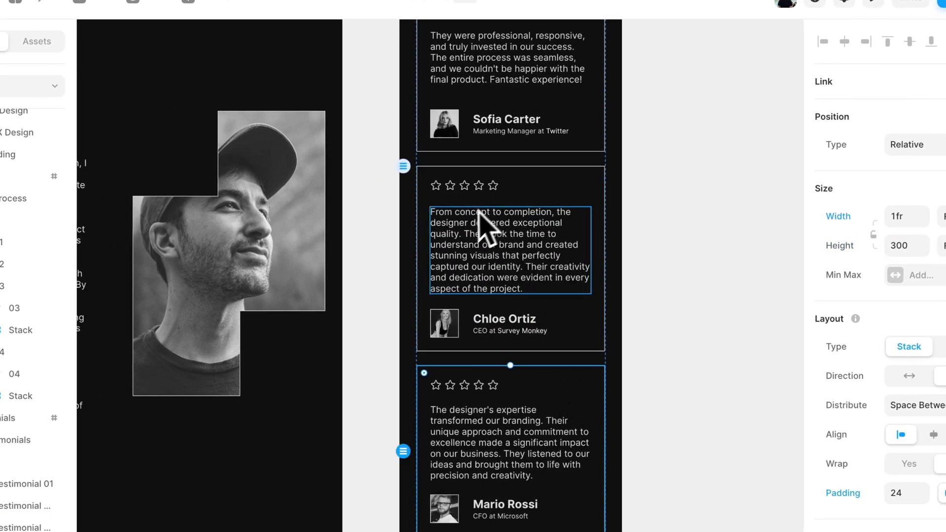
scroll(477, 207, "up", 5)
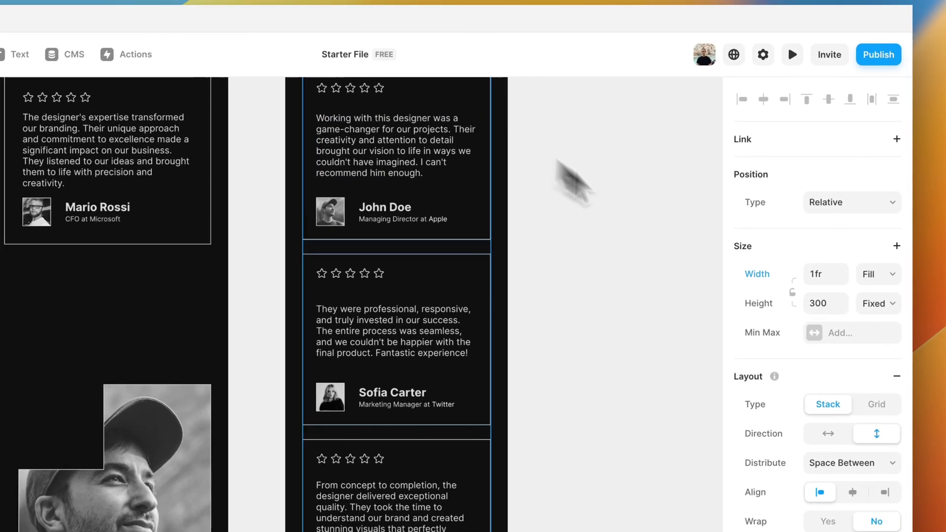
left_click(811, 307)
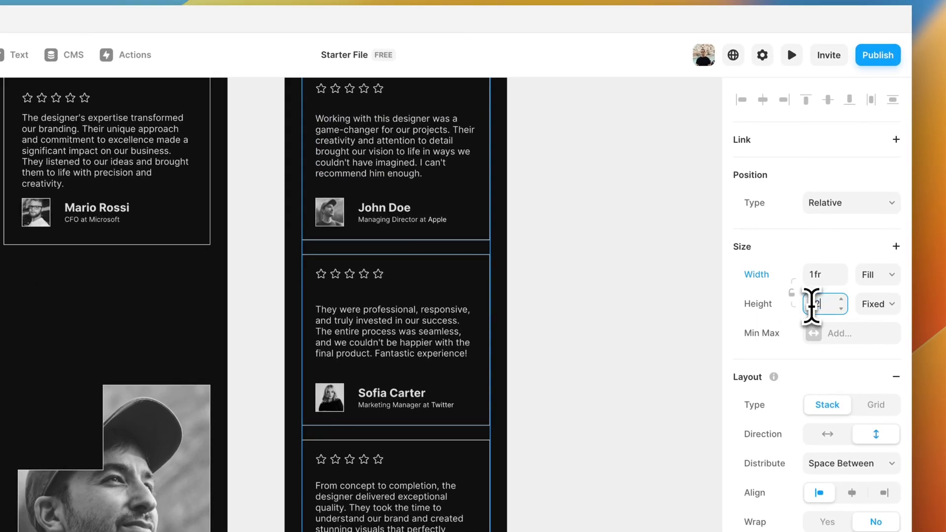
type("325")
key("Return")
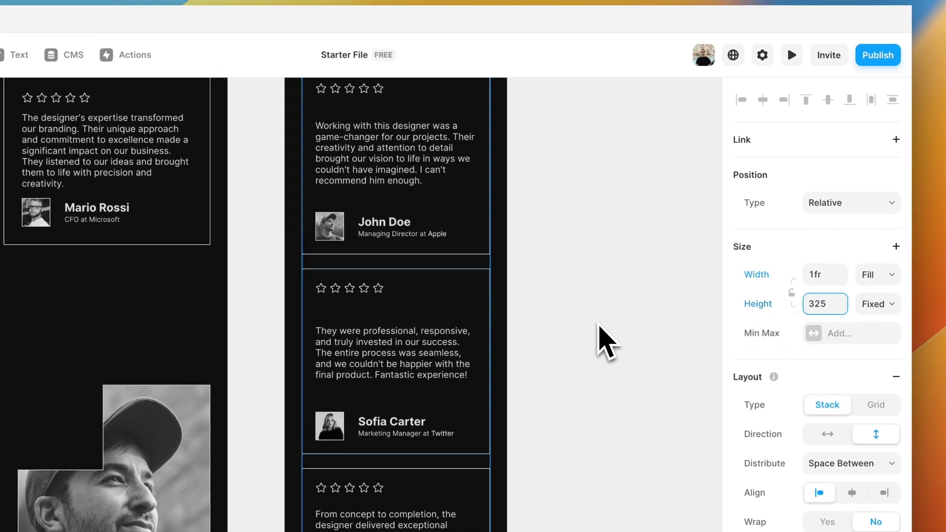
left_click(597, 325)
Examine the About Me section on the reference site and change the direction of the Phone About stack to vertical in Framer.
scroll(463, 434, "down", 10)
scroll(492, 347, "down", 5)
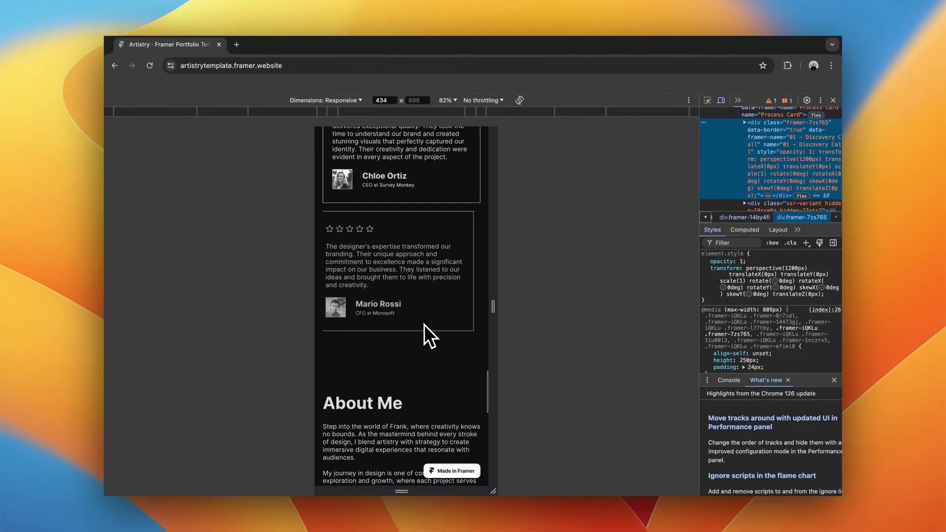
scroll(424, 324, "down", 8)
scroll(424, 324, "up", 2)
scroll(379, 173, "up", 2)
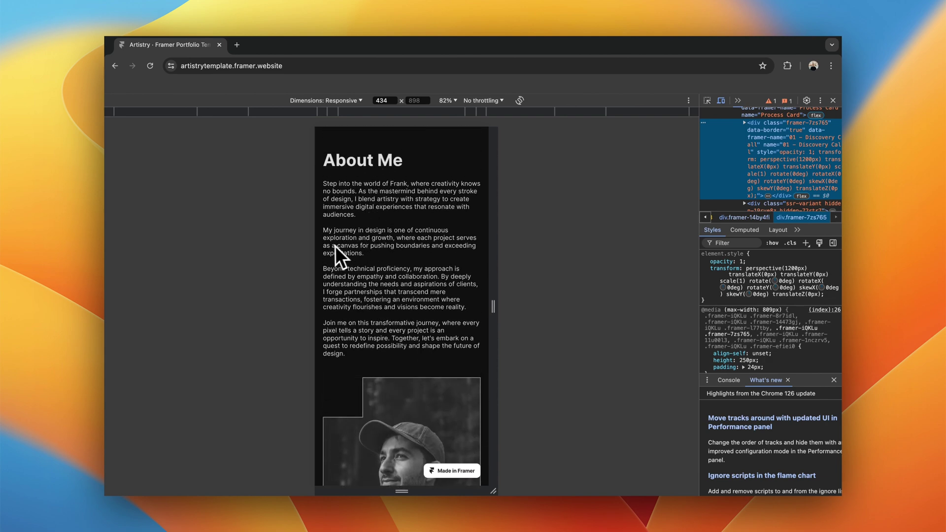
scroll(342, 345, "down", 2)
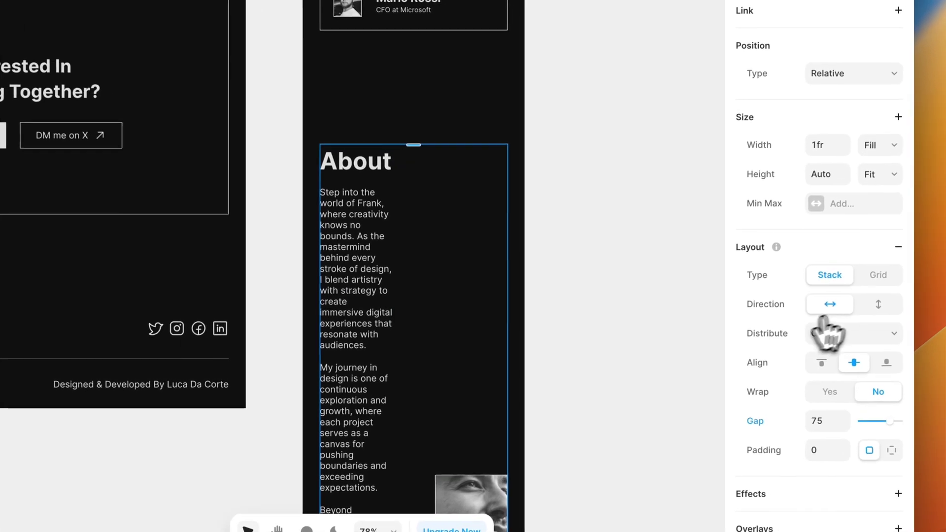
left_click(878, 304)
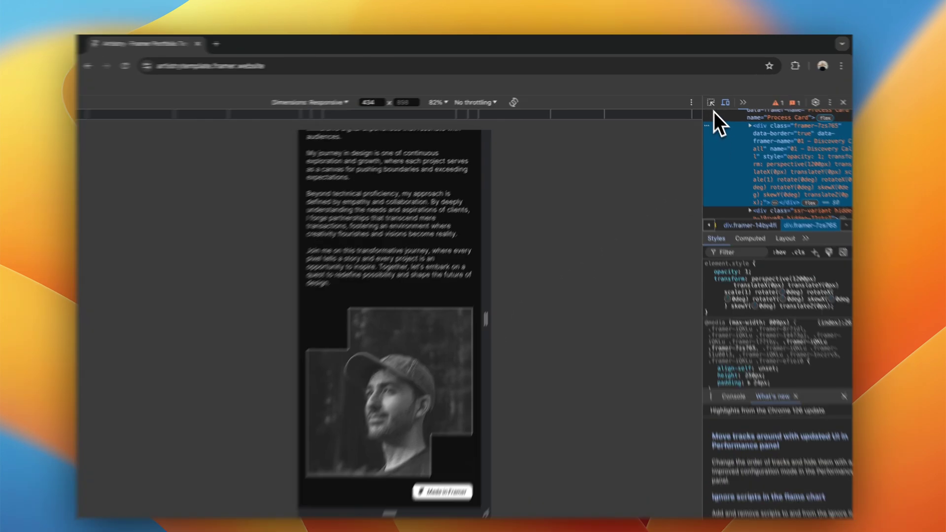
left_click(707, 100)
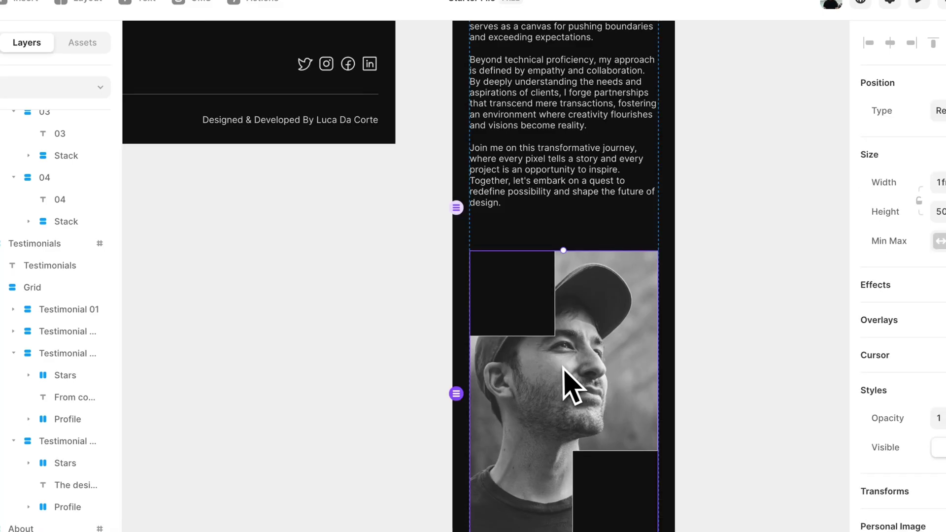
Add a second variant to the Personal Image component, naming the new variant Mobile and the primary one Desktop.
double_click(553, 363)
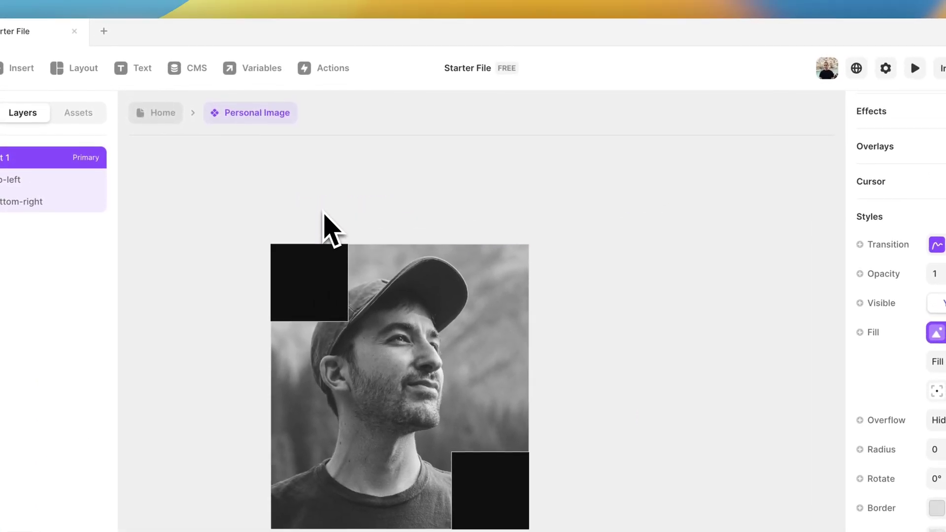
left_click(704, 340)
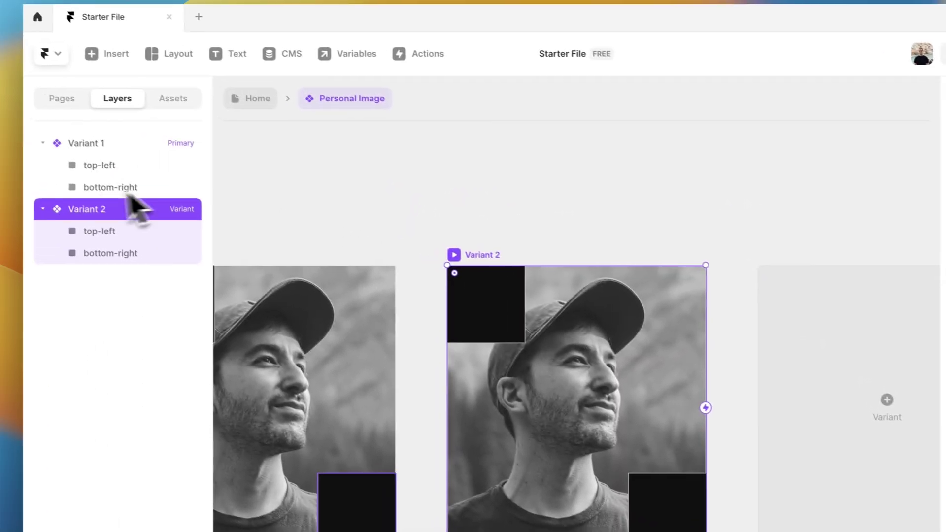
double_click(84, 211)
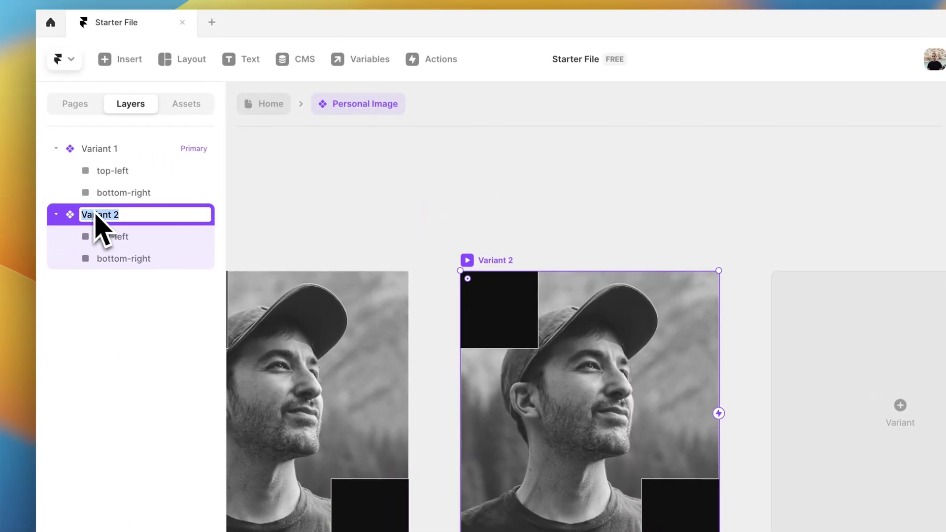
double_click(101, 150)
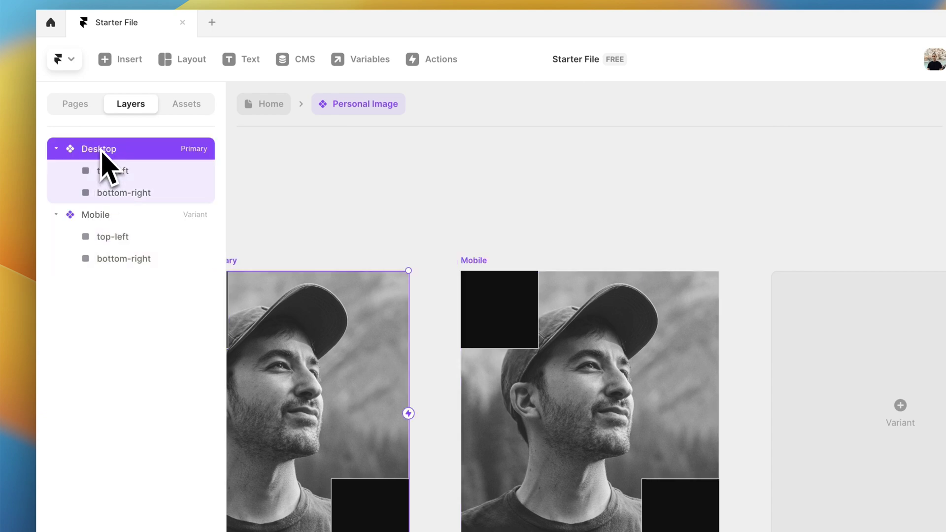
Set the top-left and bottom-right squares of the Mobile variant to 100 by 100.
left_click(499, 309)
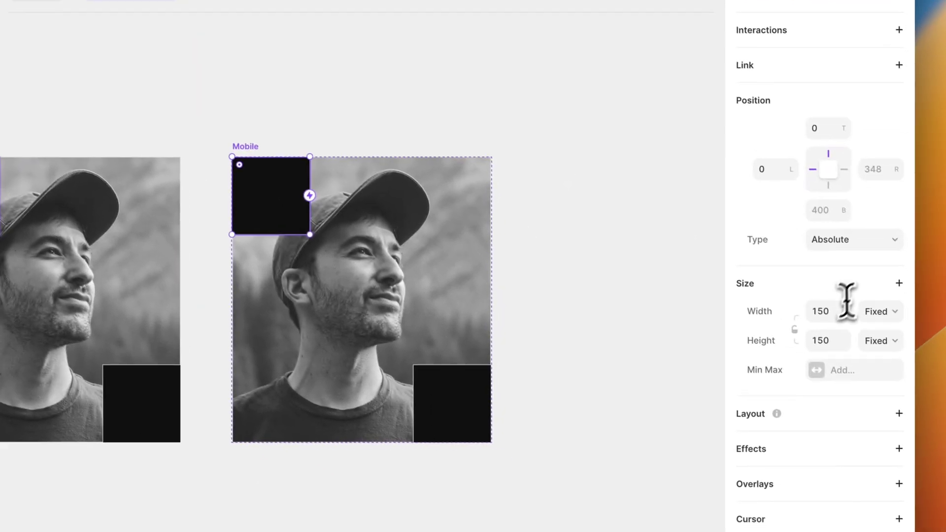
left_click(822, 309)
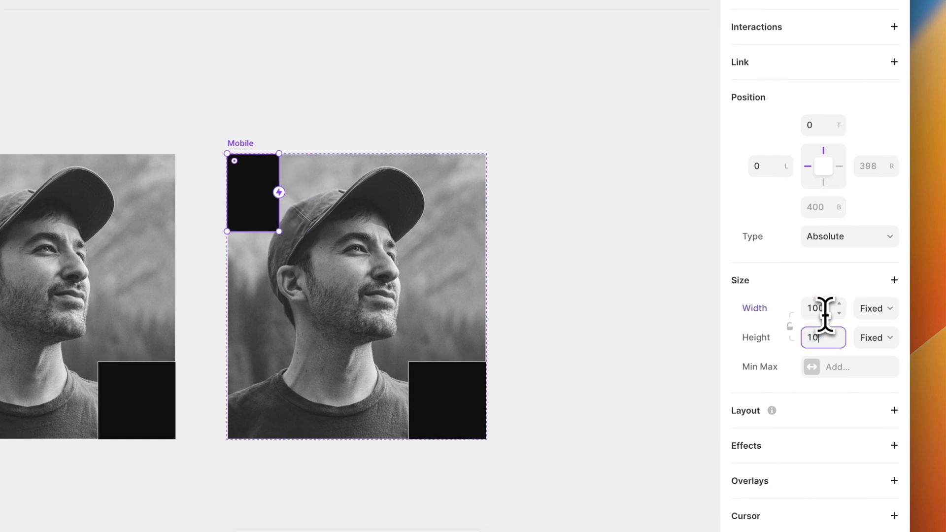
left_click(481, 409)
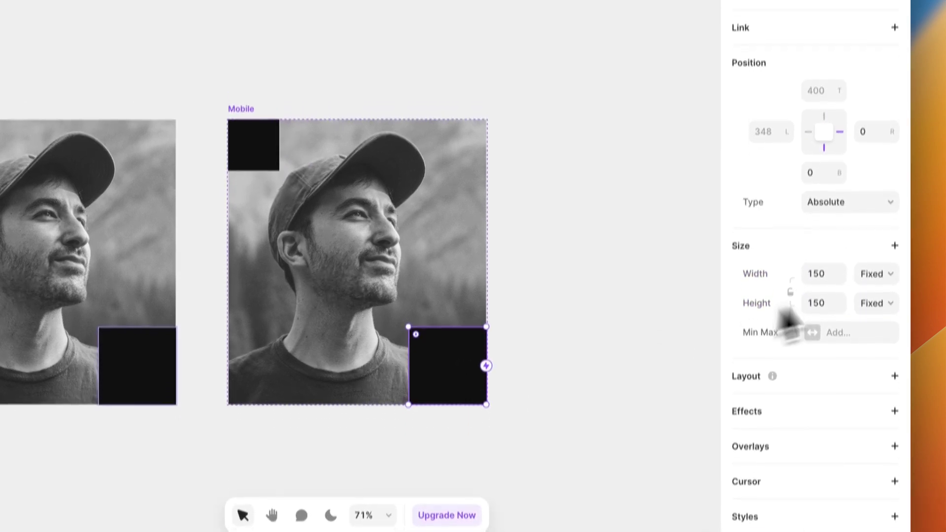
left_click(817, 308)
type("100")
key("Tab")
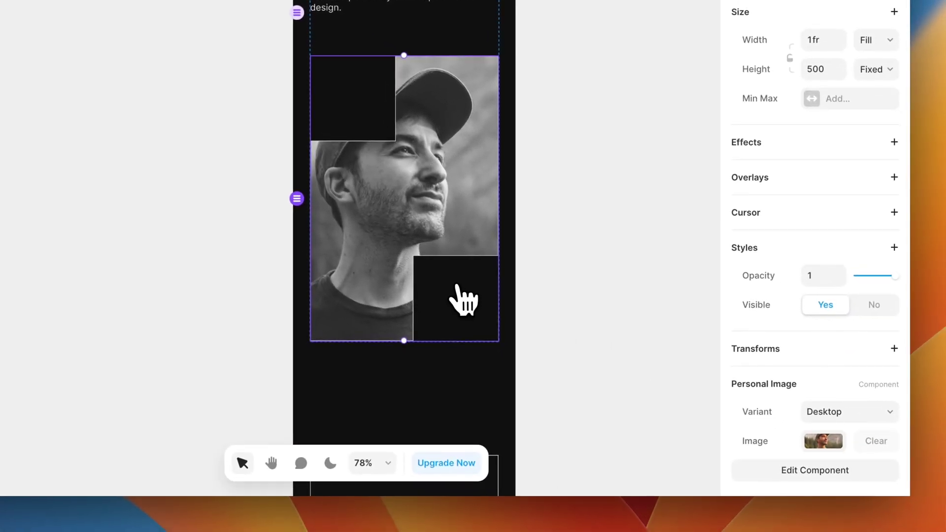
Switch the Phone About section's Personal Image to the Mobile variant and set its height to 400.
left_click(852, 412)
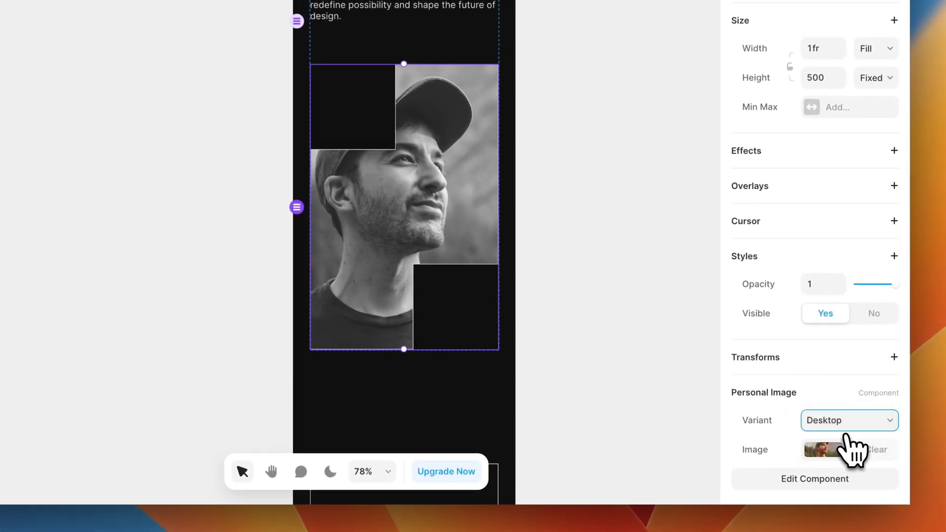
left_click(852, 446)
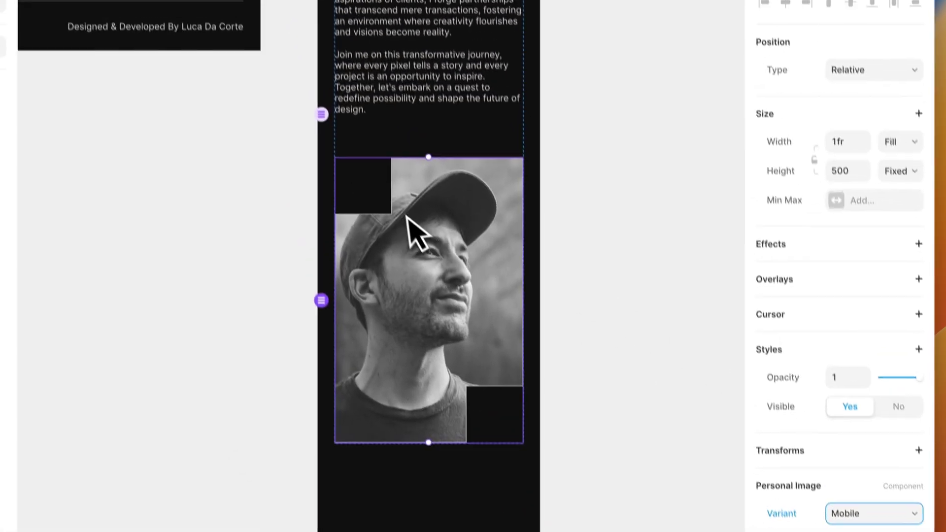
left_click(813, 78)
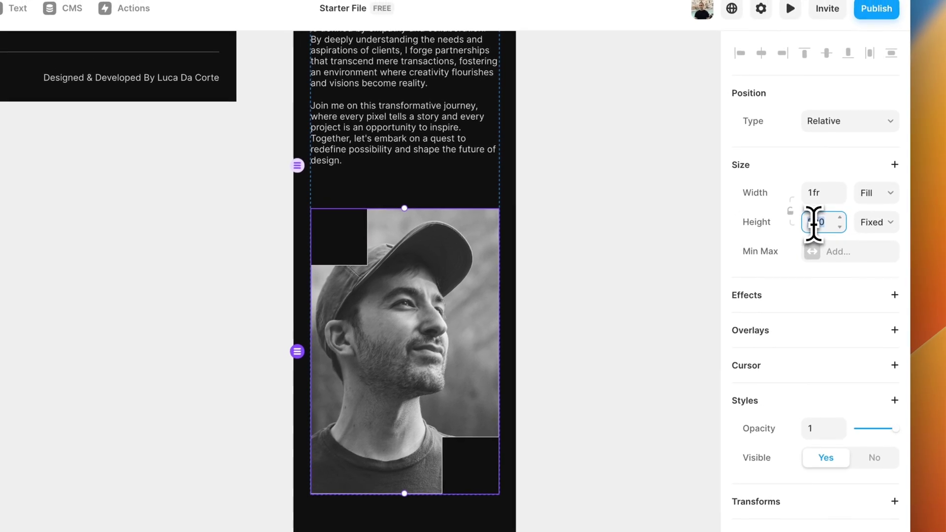
type("400")
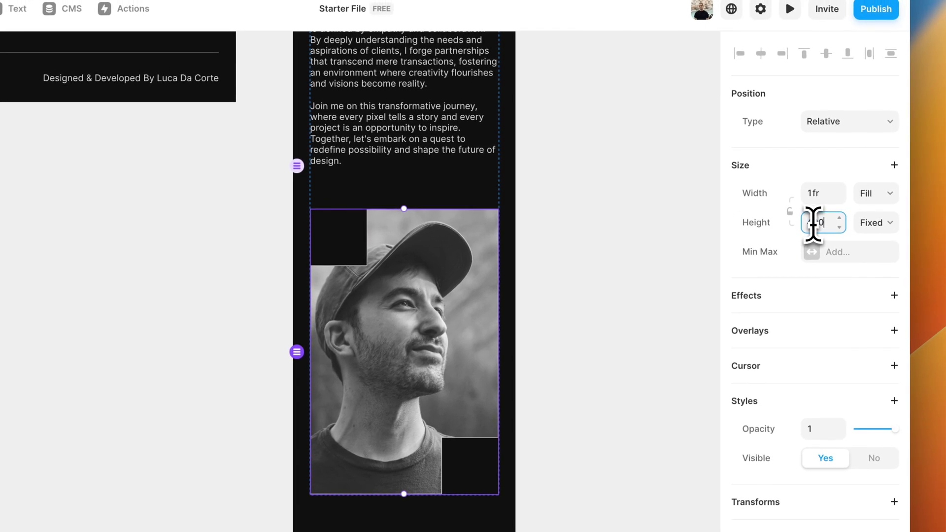
Apply the height of 400 to the Phone About section's portrait.
key("Return")
left_click(606, 276)
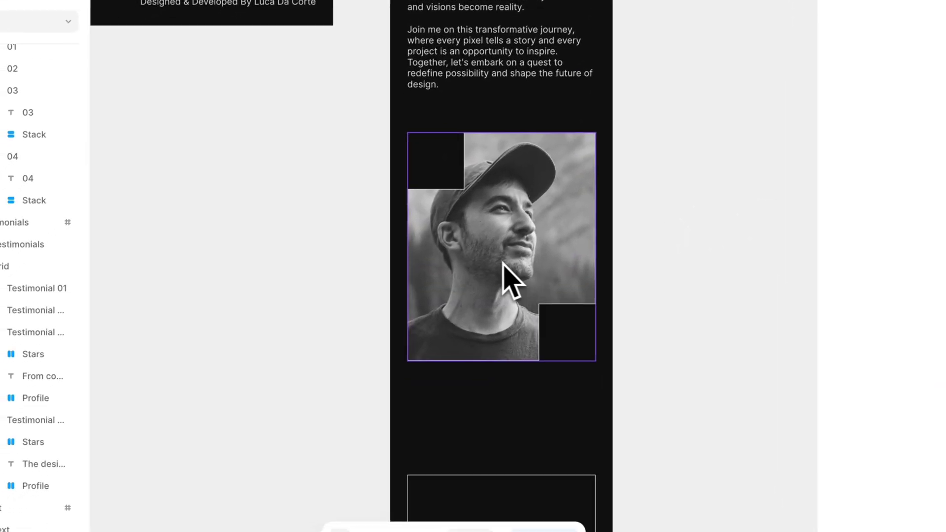
Inspect the Get In Touch buttons on the reference site and stack the Phone section's two buttons vertically with a 12 px gap.
scroll(501, 271, "down", 6)
left_click(439, 215)
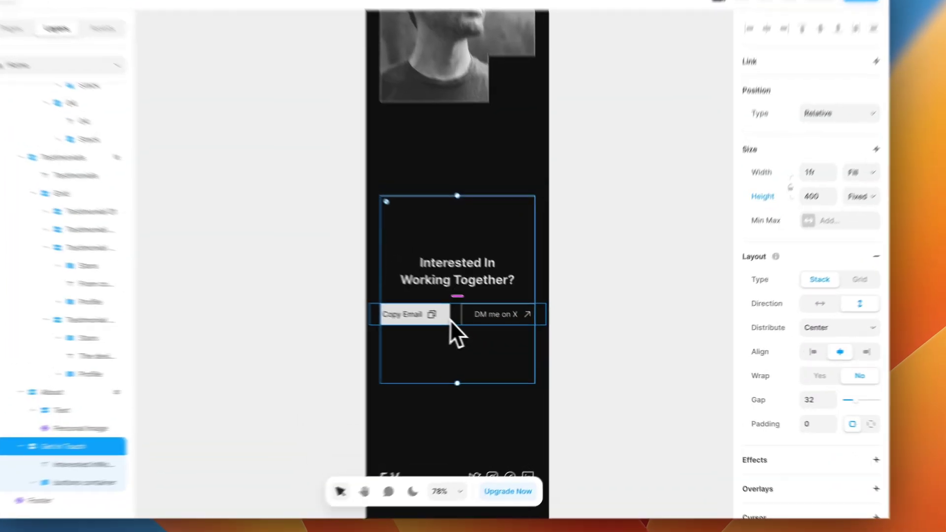
left_click(450, 320)
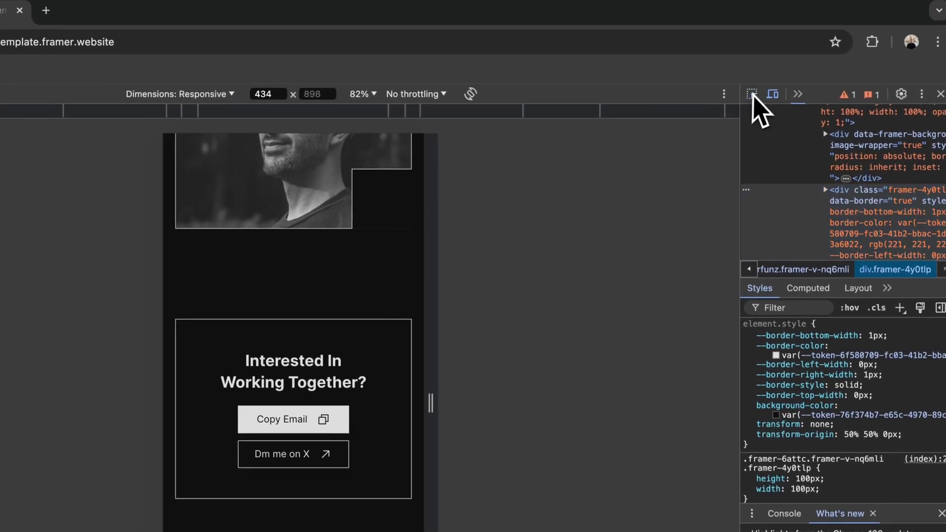
left_click(751, 94)
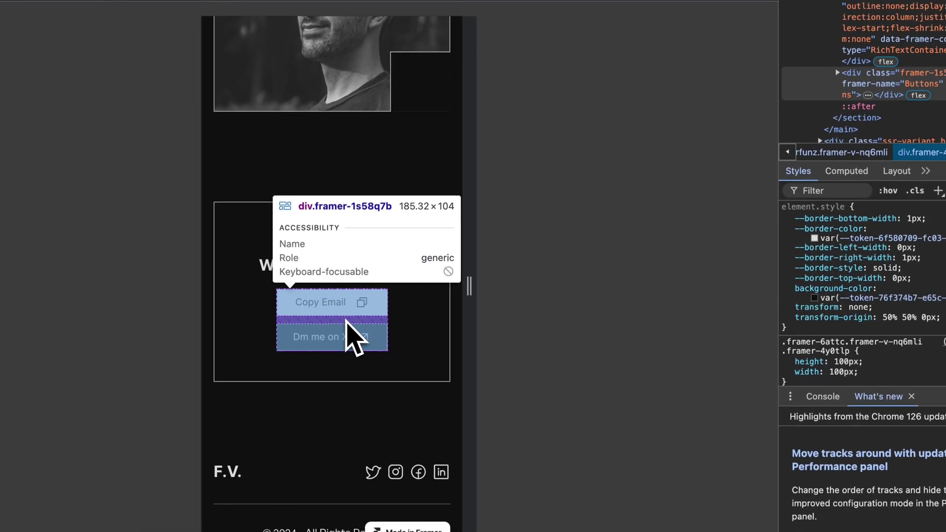
left_click(345, 320)
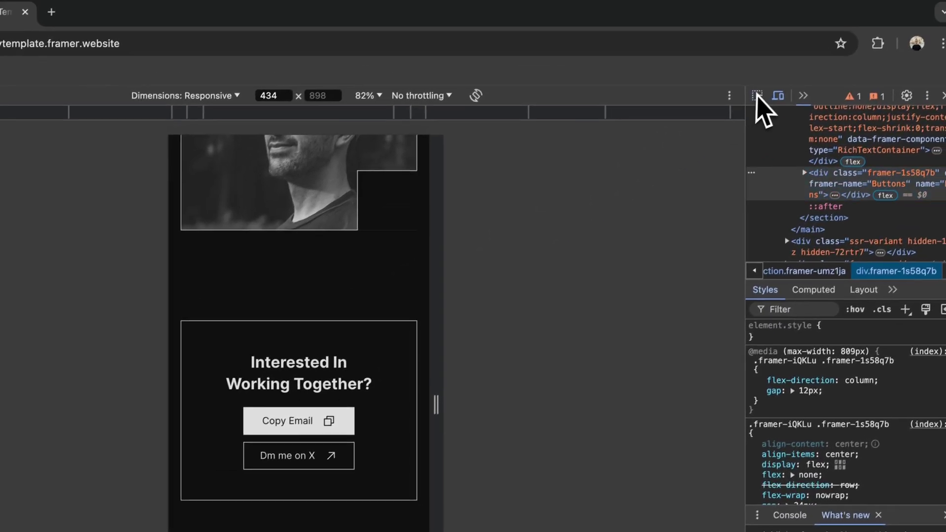
Check the Get In Touch section's size on the reference site and set the Phone section's height to 300 in Framer.
left_click(757, 95)
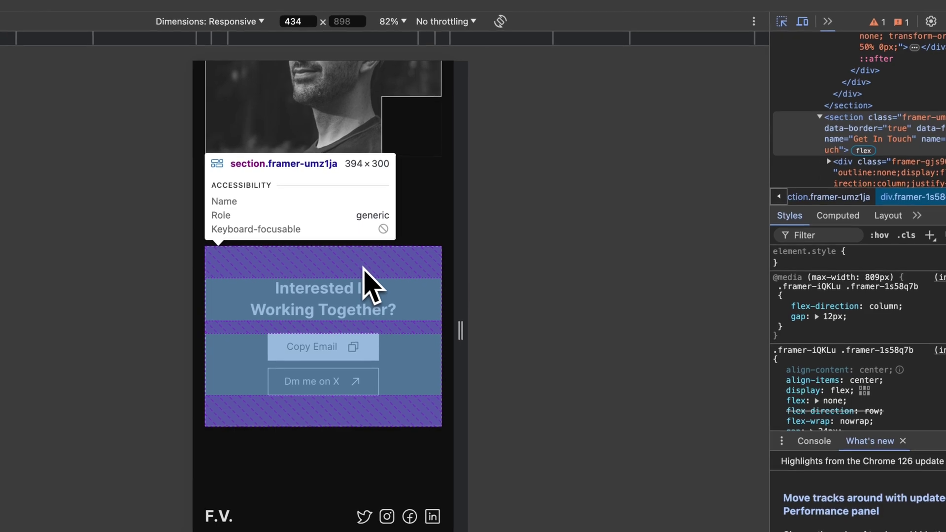
left_click(363, 267)
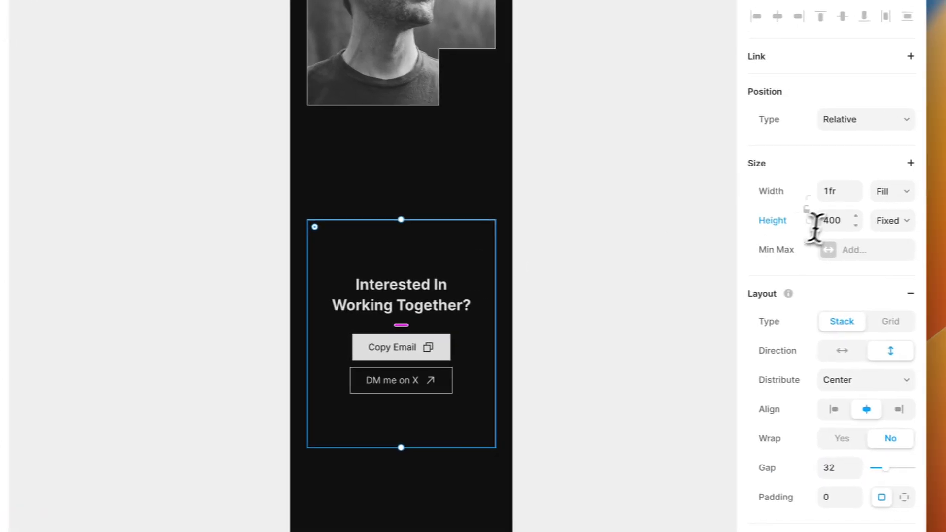
left_click(815, 218)
type("300")
key("Return")
left_click(640, 279)
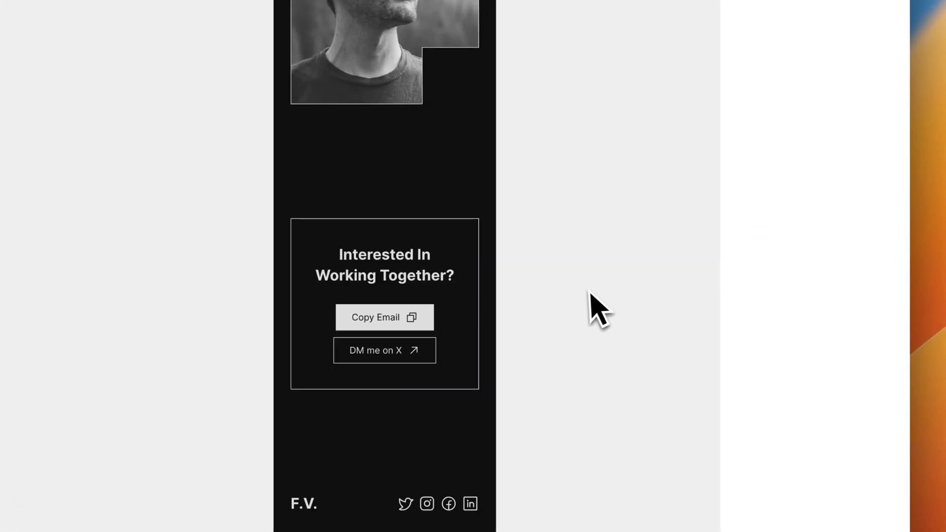
Set the right and left padding of the Phone breakpoint to 20.
scroll(589, 308, "down", 2)
scroll(588, 300, "up", 10)
scroll(589, 308, "up", 15)
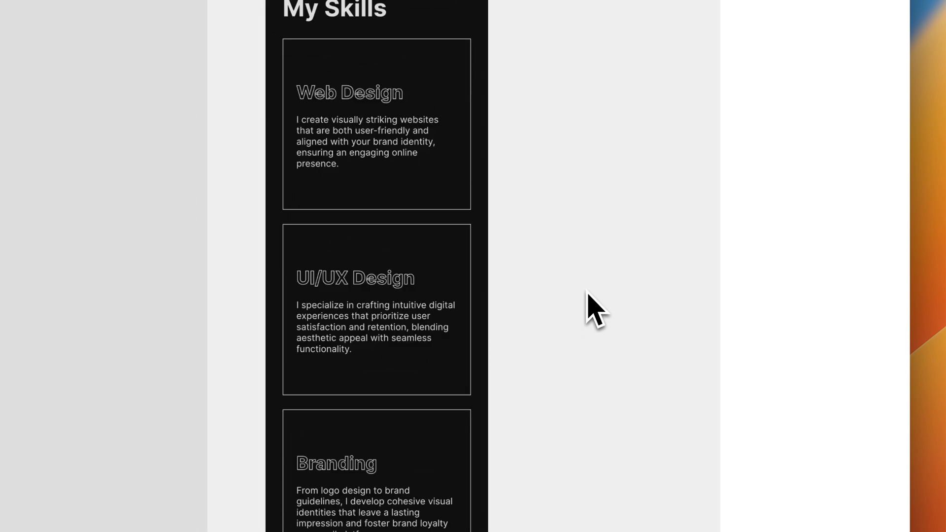
scroll(588, 309, "up", 10)
left_click(377, 271)
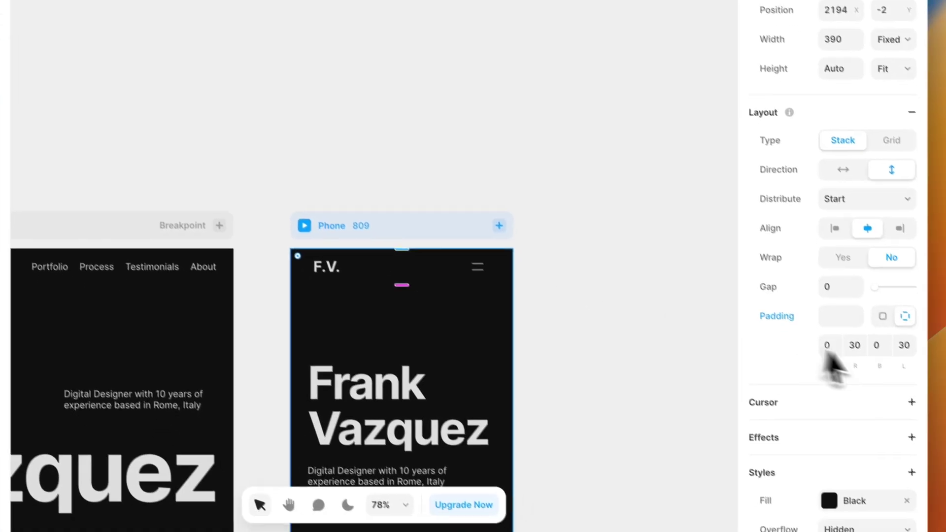
left_click(854, 345)
type("2")
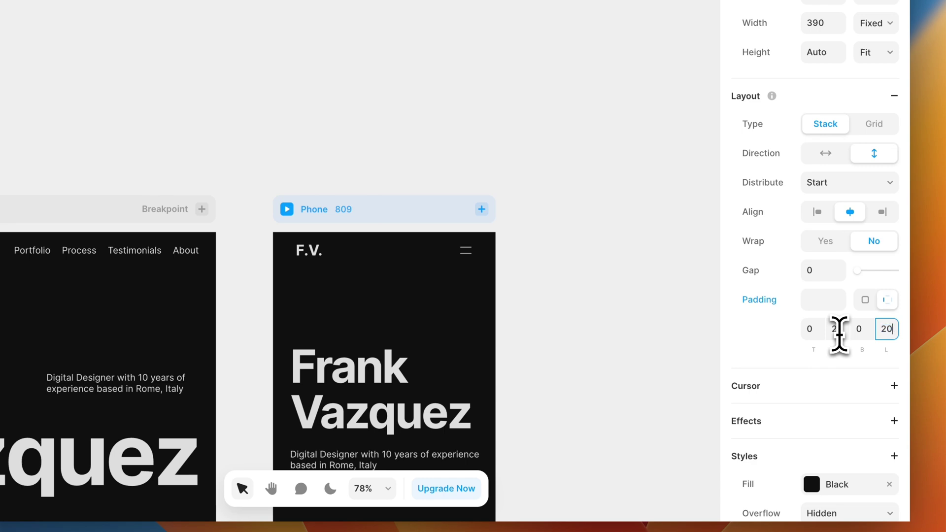
key("Return")
left_click(281, 105)
scroll(279, 106, "left", 5)
scroll(279, 108, "down", 5)
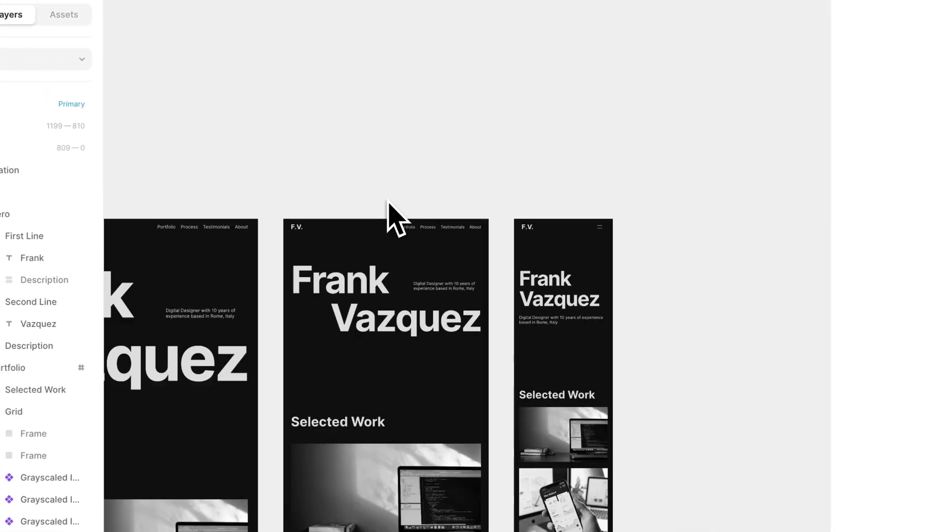
Reload the reference site to watch its preloader.
scroll(388, 201, "down", 5)
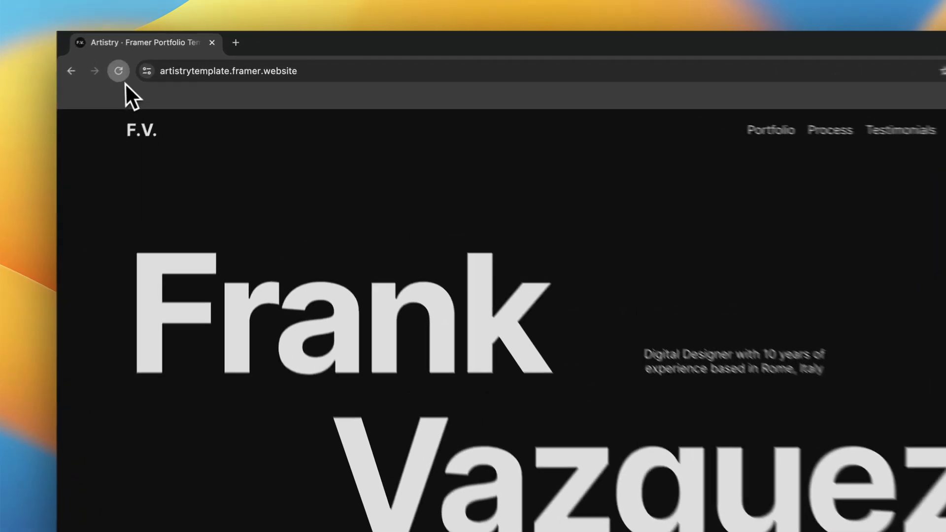
left_click(150, 66)
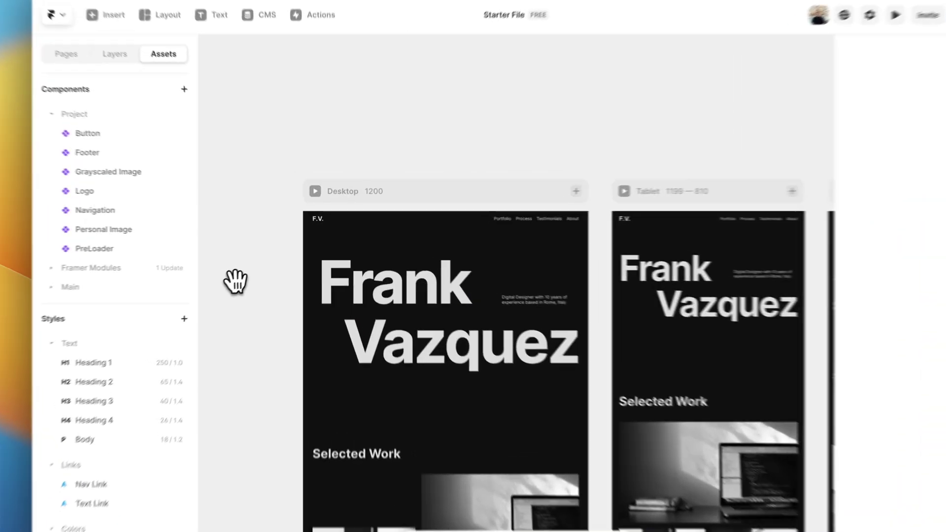
Draw a frame about 1205 by 674 beside the Desktop breakpoint in Framer, name it Prealoder and fill it with the Black style.
left_click_drag(235, 281, 470, 280)
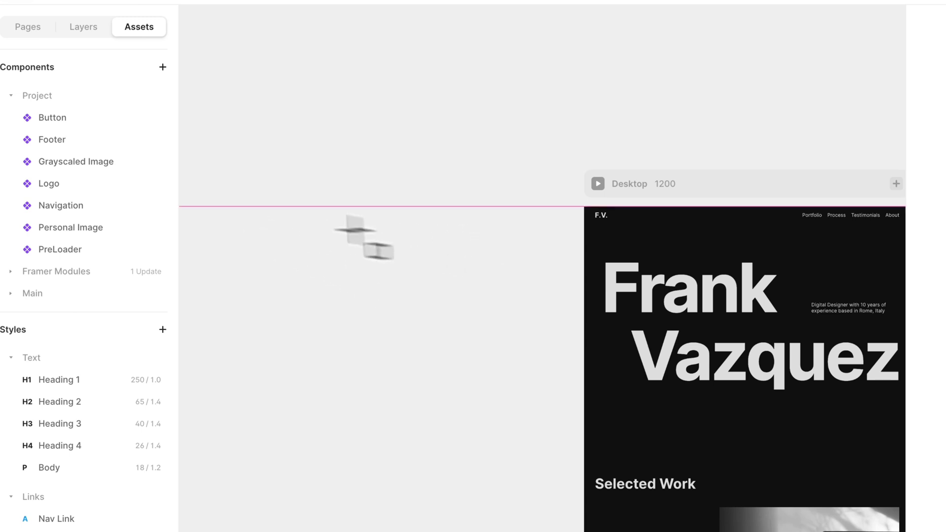
left_click_drag(426, 281, 537, 393)
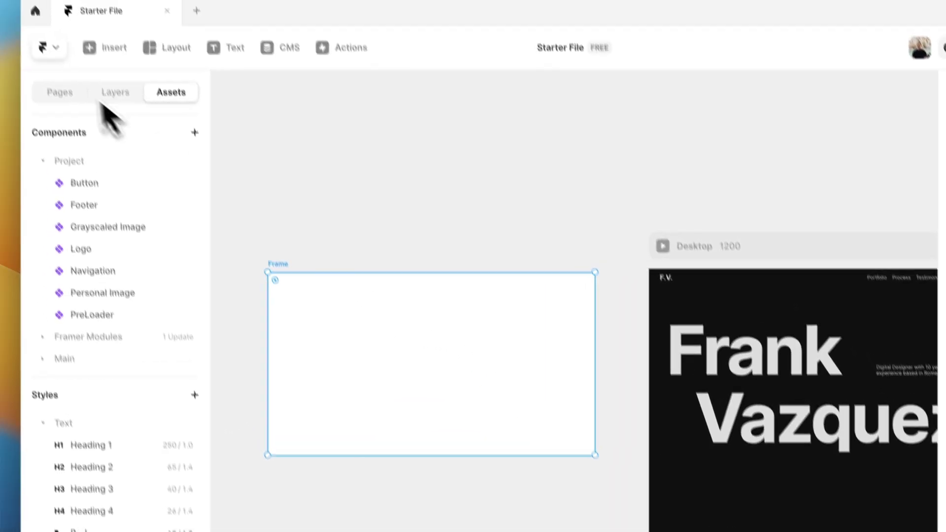
left_click(84, 26)
double_click(106, 278)
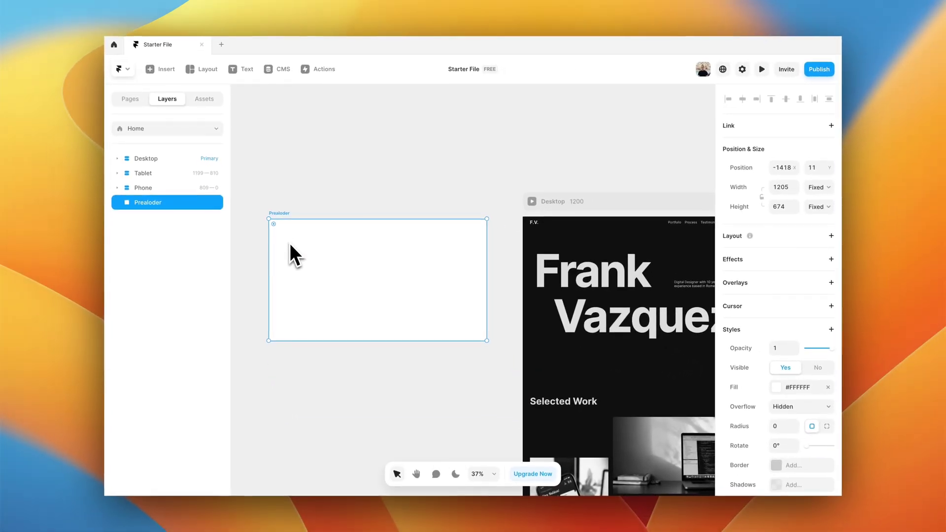
left_click(798, 387)
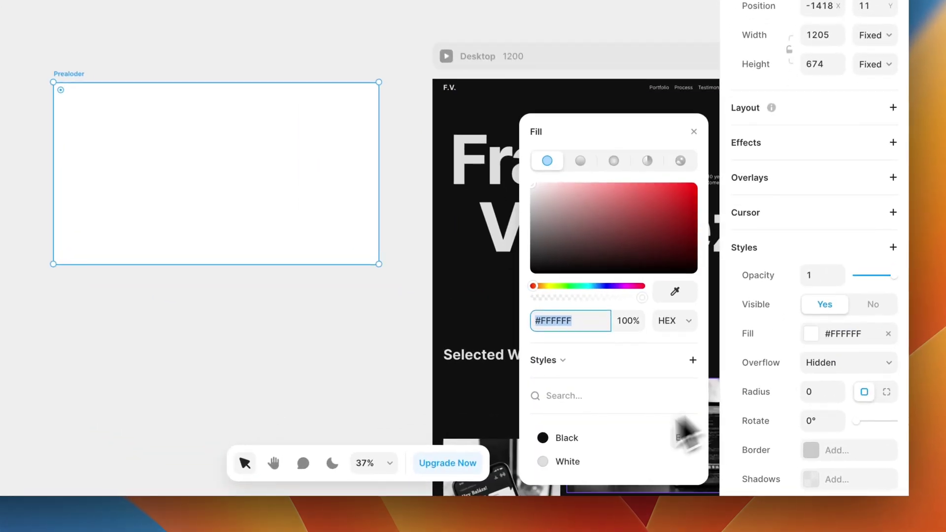
left_click(589, 441)
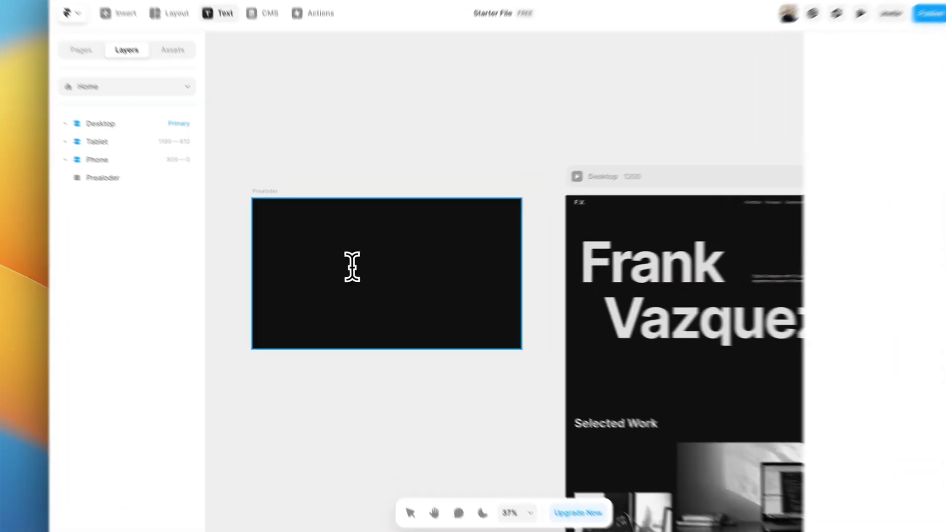
Add the text F.V. to the Prealoder frame and centre it by giving the frame a stack layout.
left_click(348, 276)
type("V")
key("BackSpace")
type("F.V.")
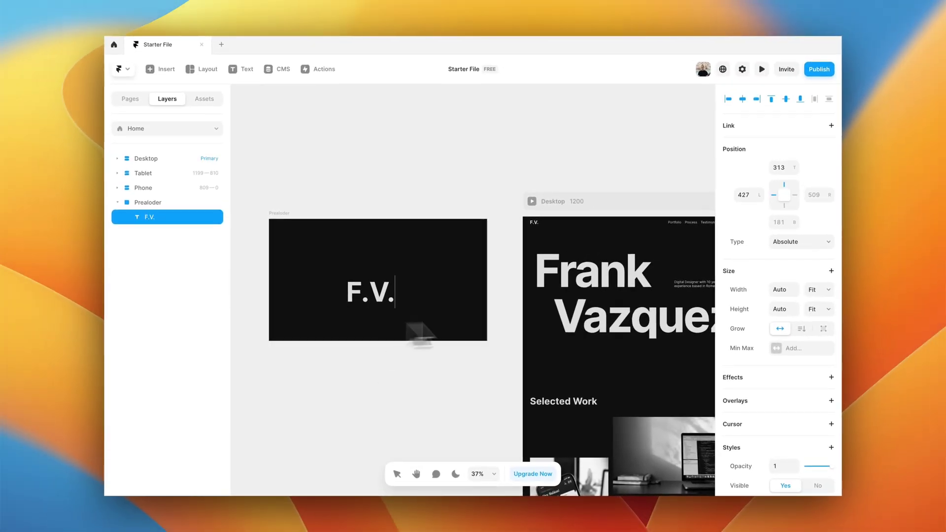
scroll(837, 394, "down", 7)
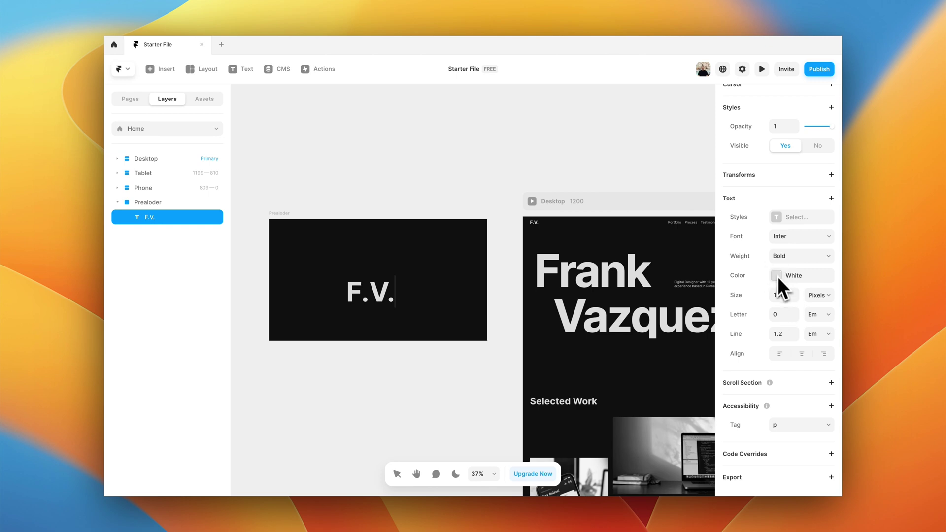
left_click(419, 379)
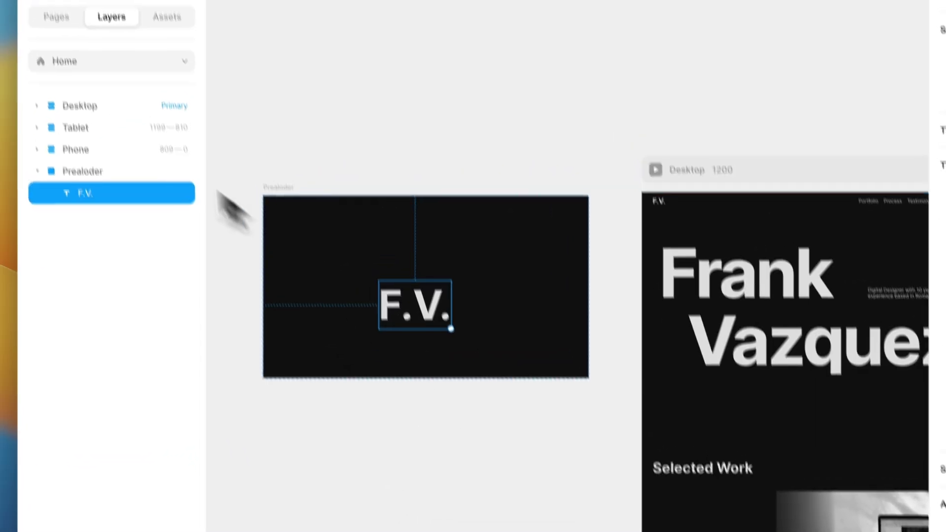
left_click(79, 168)
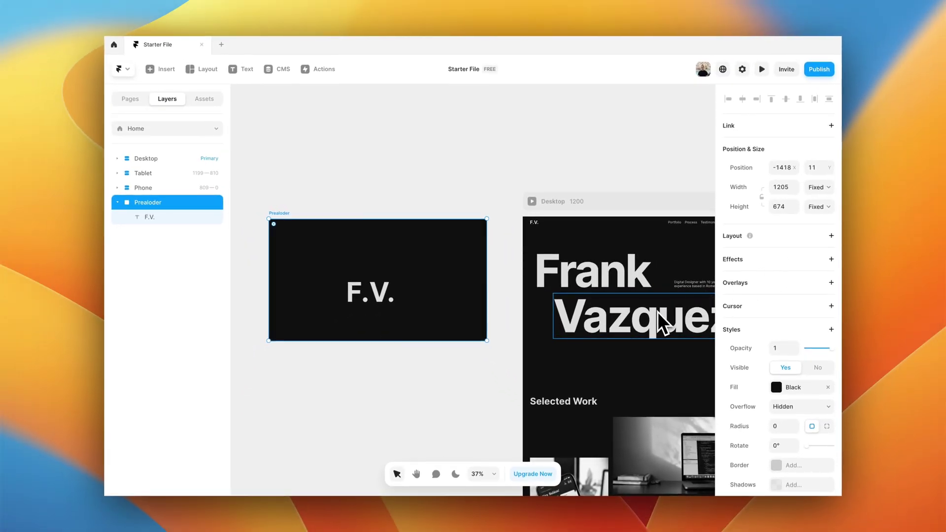
left_click(831, 236)
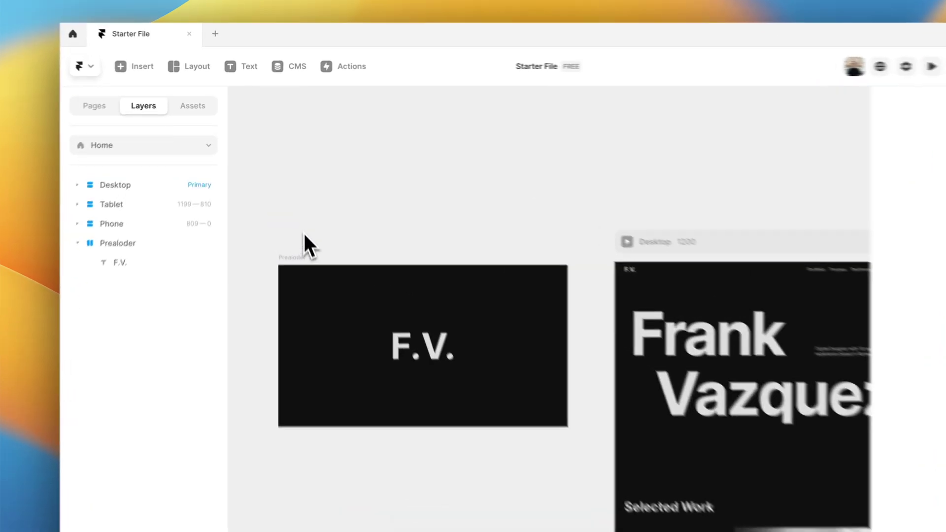
Place the PreLoader component first in the Desktop breakpoint, above Navigation, and connect it to the Prealoder frame.
left_click(182, 110)
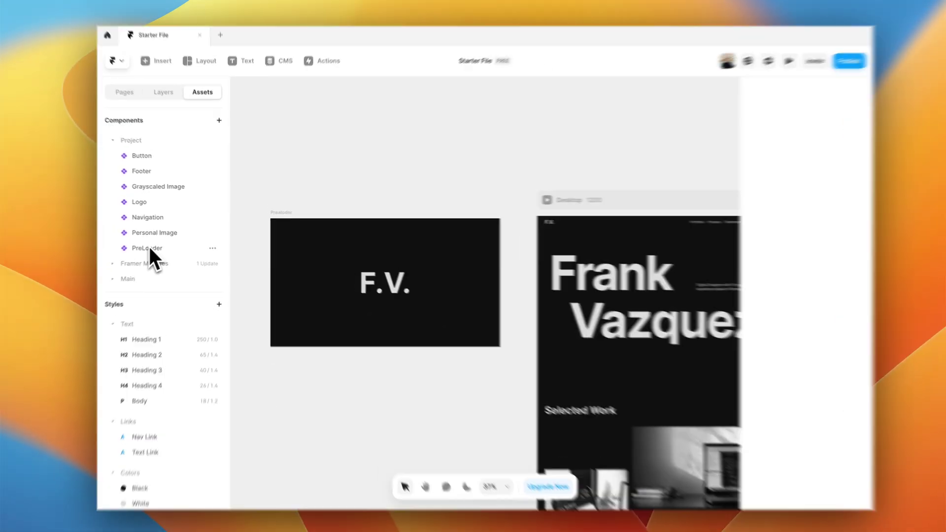
left_click_drag(153, 246, 600, 220)
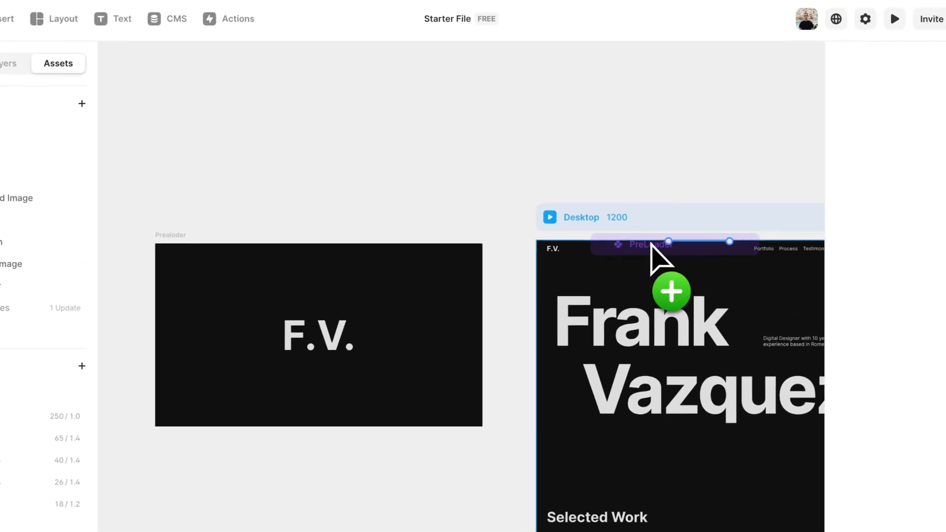
left_click_drag(651, 244, 650, 254)
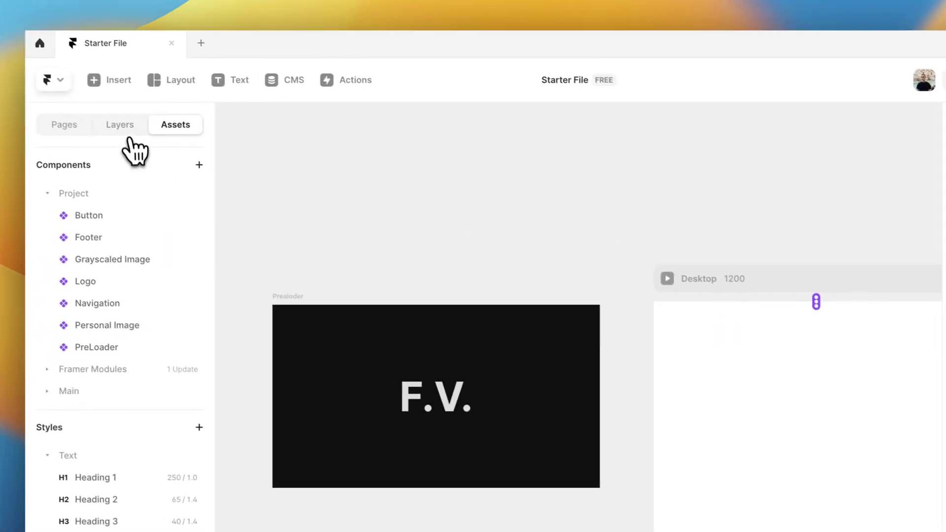
left_click(7, 63)
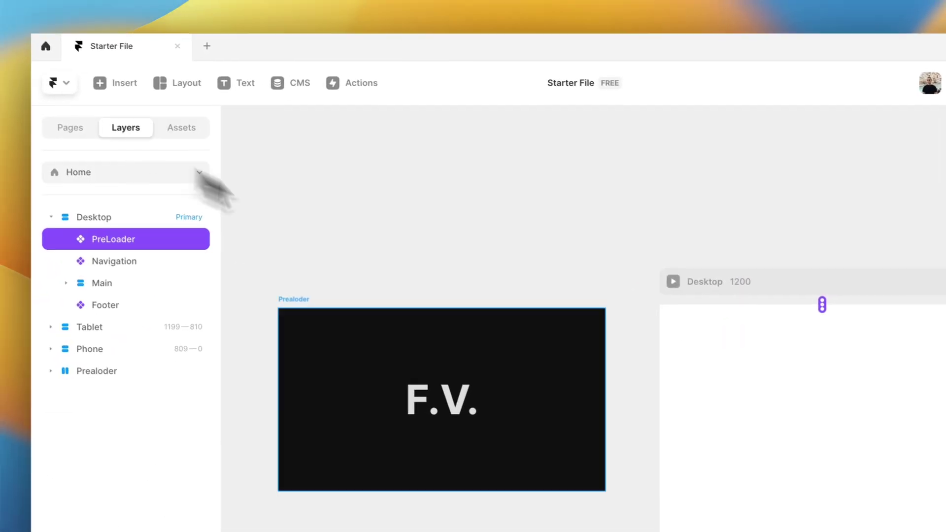
mouse_move(823, 305)
left_mouse_down()
mouse_move(827, 312)
mouse_move(606, 394)
left_mouse_up()
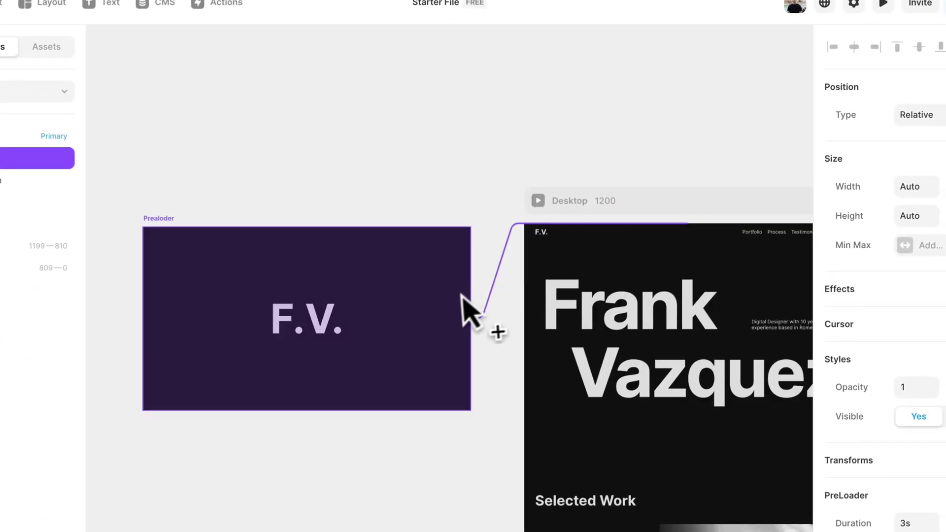
left_click_drag(453, 297, 453, 297)
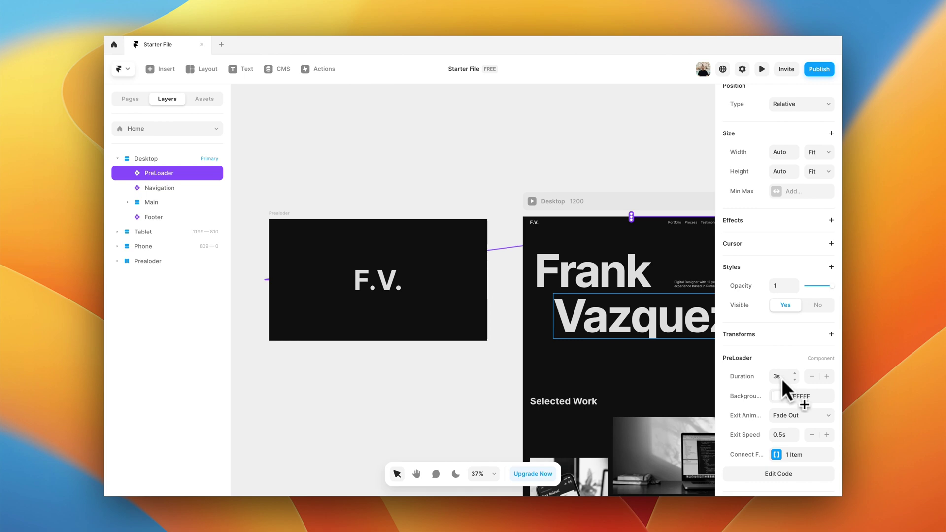
Set the PreLoader's duration to 2s and its exit speed to 1s.
left_click(811, 377)
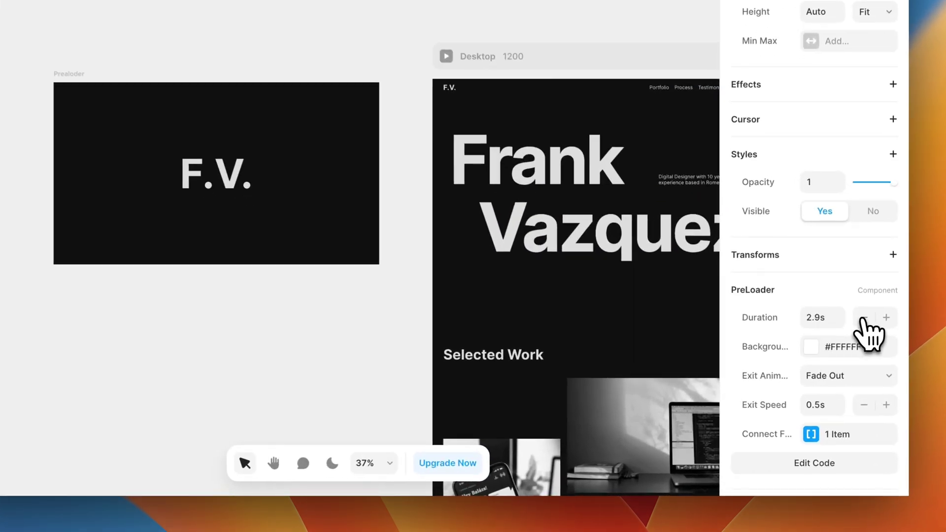
left_click(863, 318)
left_click(863, 318)
left_click(864, 318)
left_click(864, 318)
left_click(864, 317)
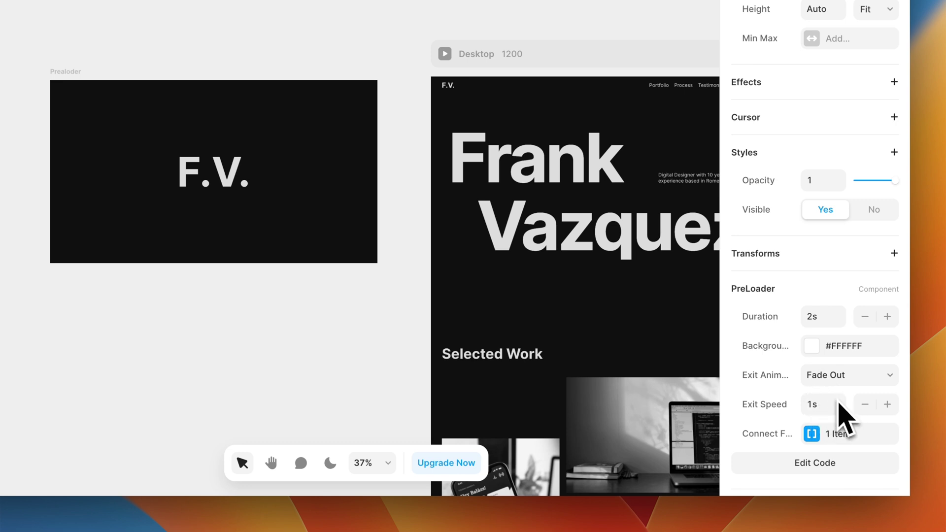
Set the PreLoader's exit animation to Swipe Up and its background color to the Black style.
left_click(839, 375)
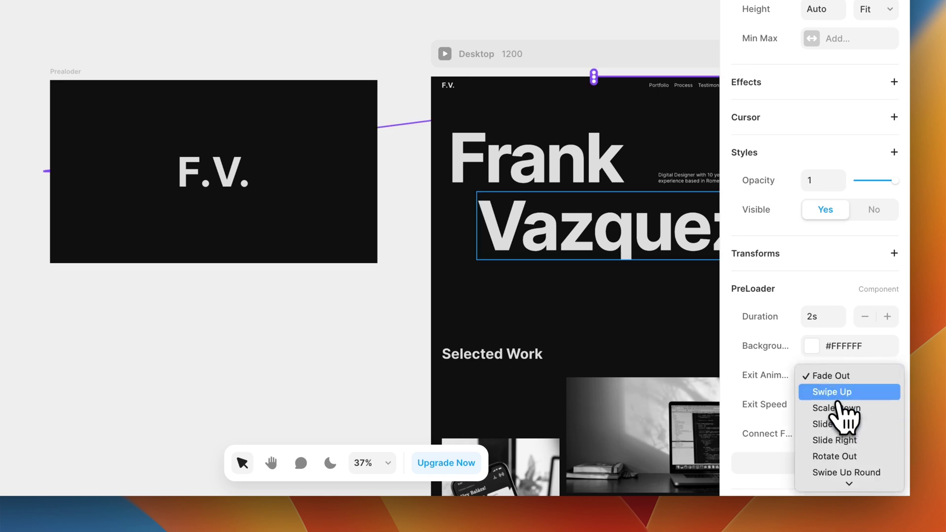
left_click(838, 397)
left_click(819, 354)
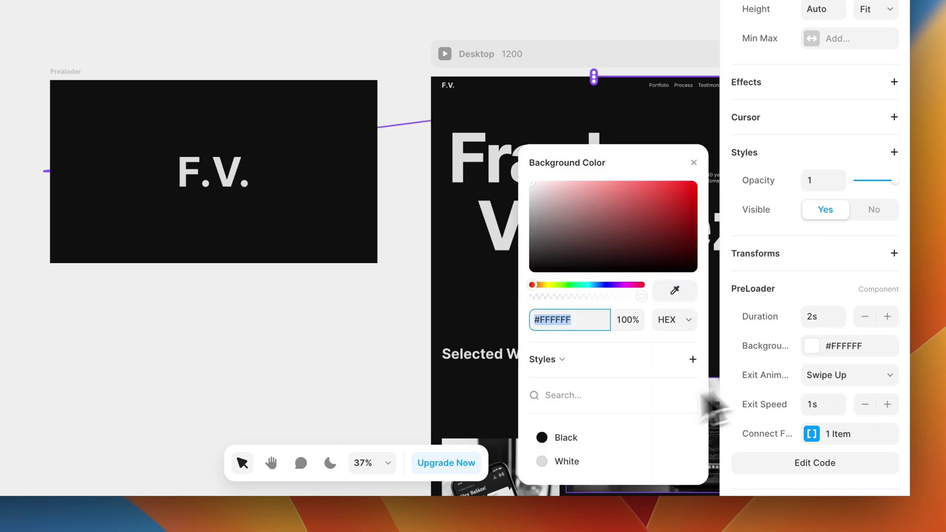
left_click(566, 444)
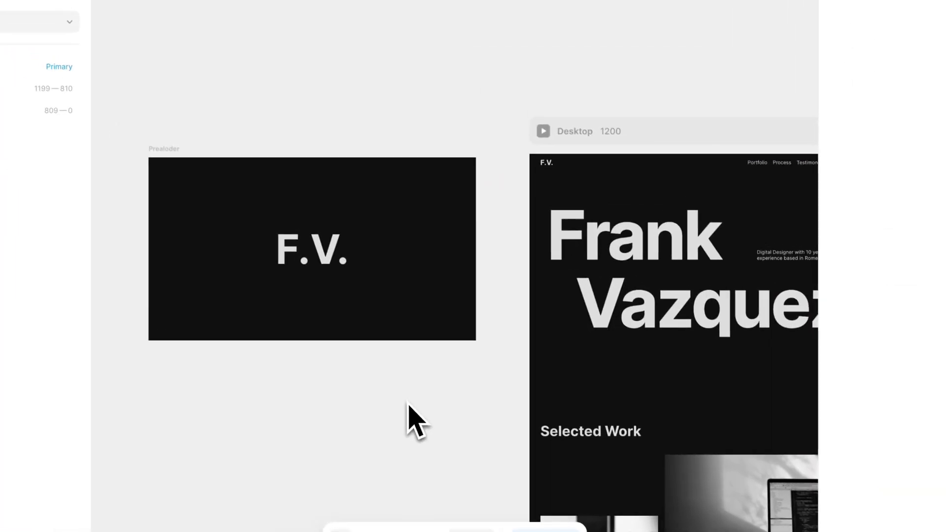
Preview the Desktop breakpoint to check the preloader's exit animation, and return to the canvas.
left_click(460, 145)
key("super+p")
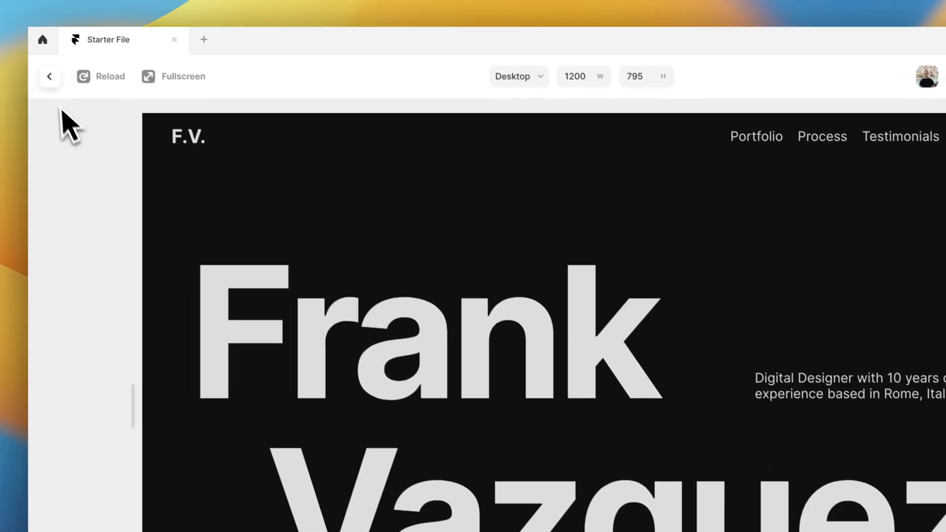
left_click(0, 10)
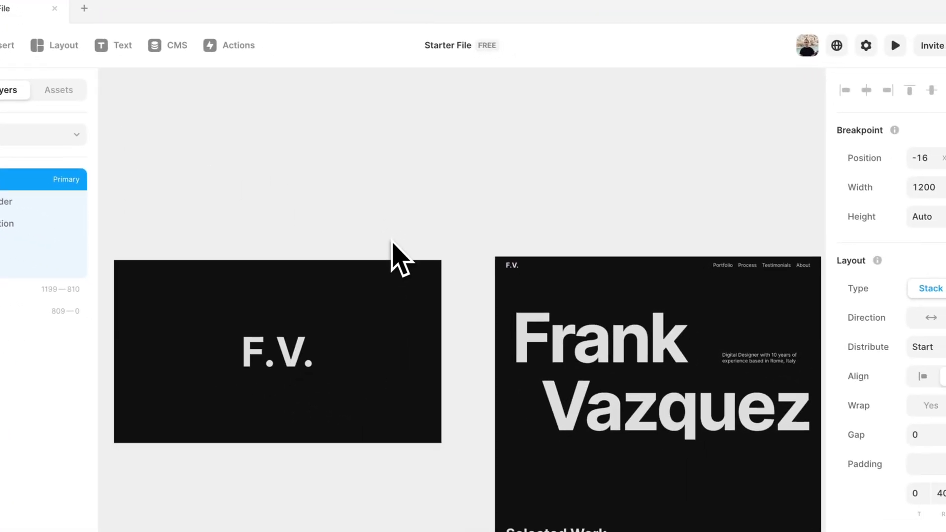
Set the PreLoader's duration to 1s and its exit speed to 0.5s, and preview the Desktop breakpoint.
left_click(37, 191)
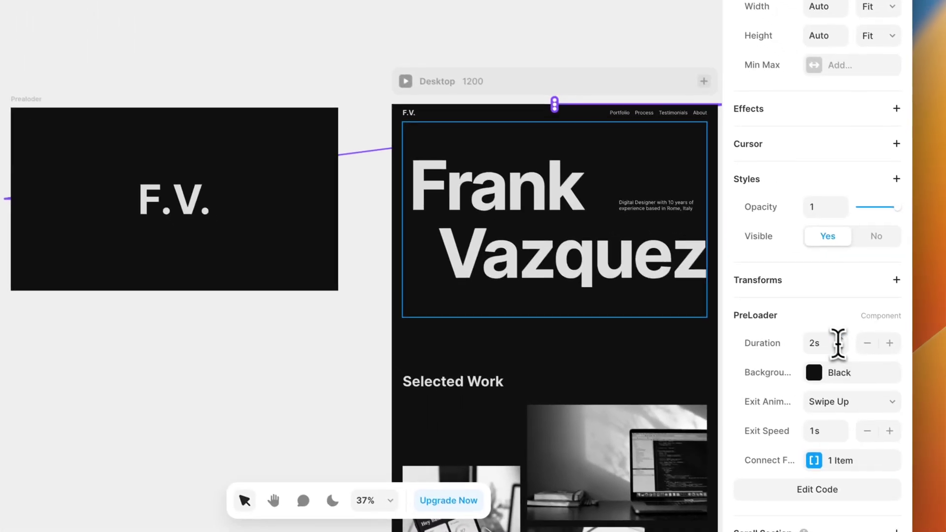
left_click(830, 343)
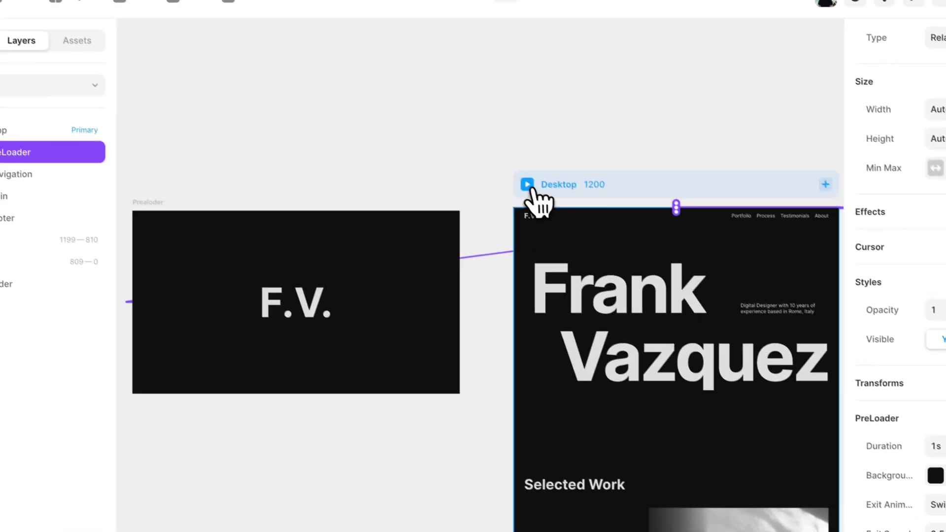
left_click(403, 80)
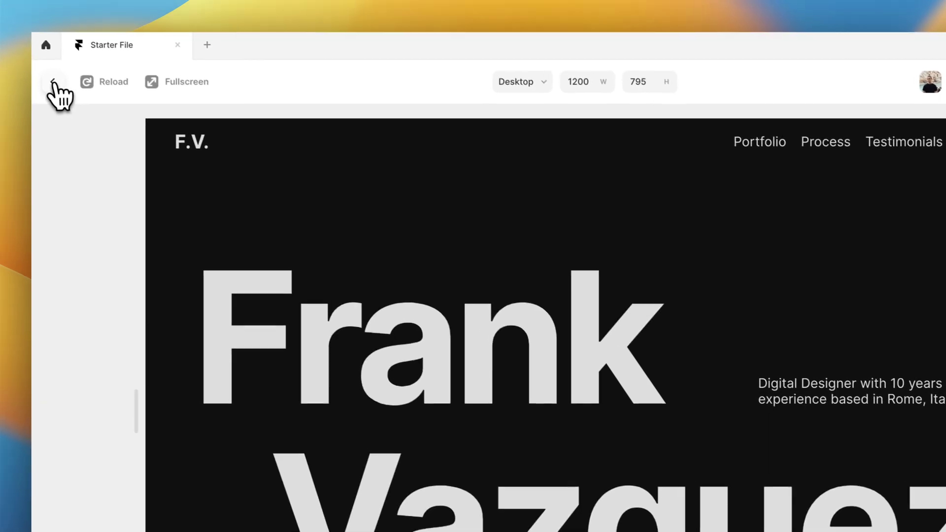
left_click(57, 95)
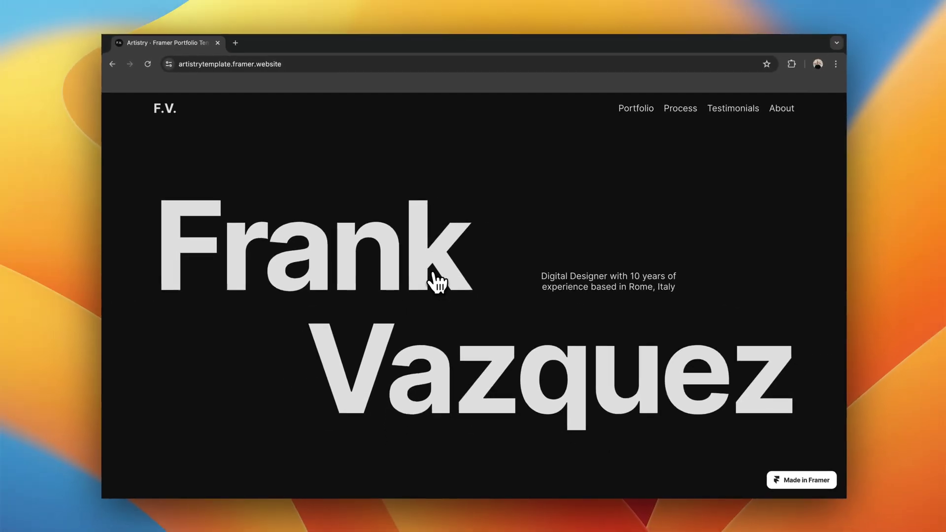
Switch to the reference site in the browser and examine how the two hero title lines move while scrolling.
scroll(433, 281, "down", 3)
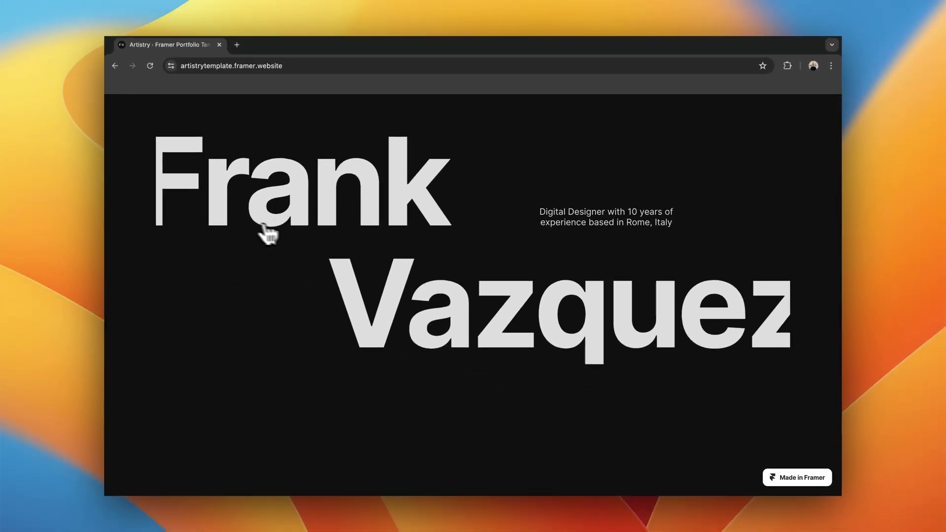
scroll(244, 227, "down", 2)
scroll(245, 228, "up", 3)
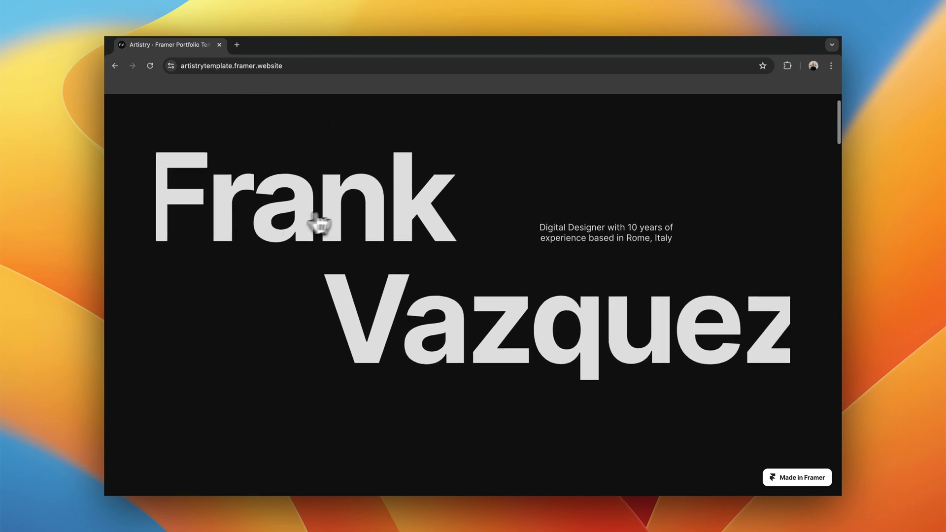
scroll(554, 321, "down", 5)
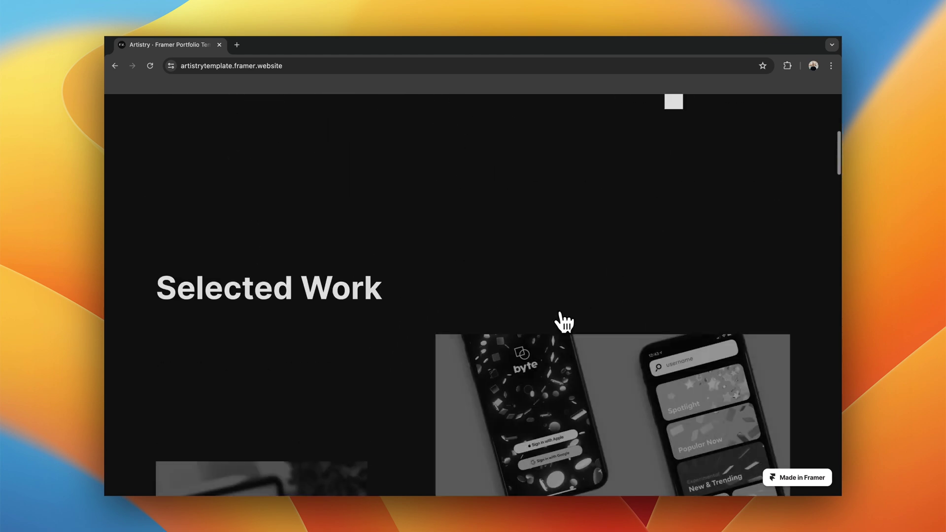
scroll(562, 322, "up", 6)
scroll(563, 323, "down", 1)
scroll(563, 322, "down", 5)
scroll(563, 321, "up", 6)
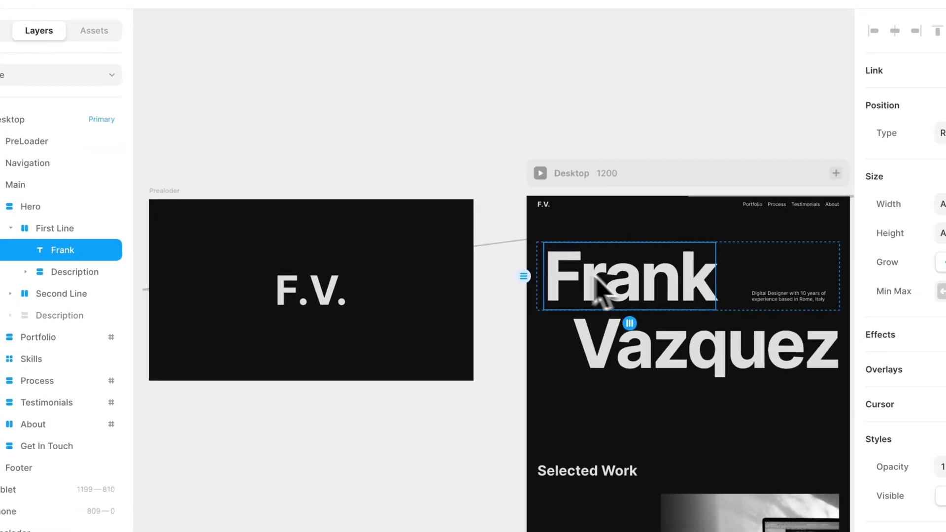
Back in Framer, add a Scroll Transform effect to the first-name text in the hero's First Line on the Desktop breakpoint.
scroll(417, 290, "up", 3)
scroll(419, 290, "right", 2)
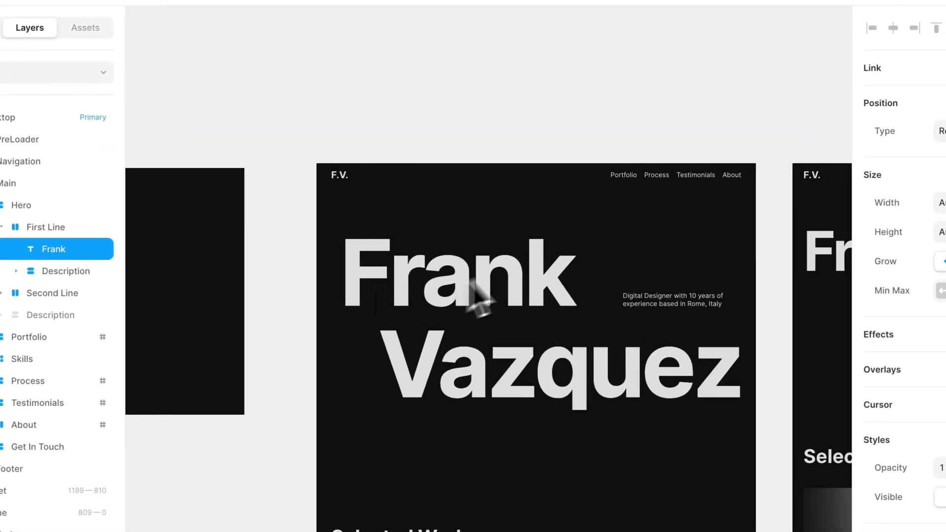
scroll(432, 279, "up", 1)
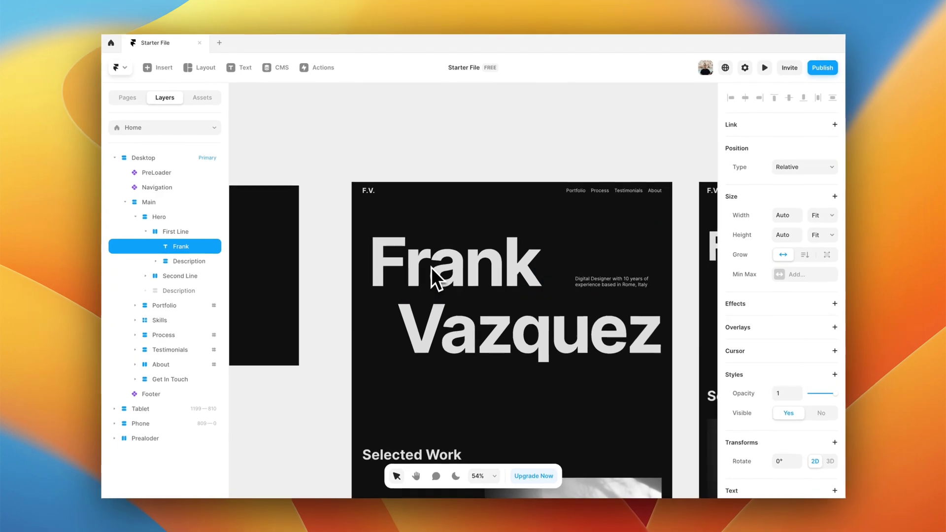
left_click(430, 267)
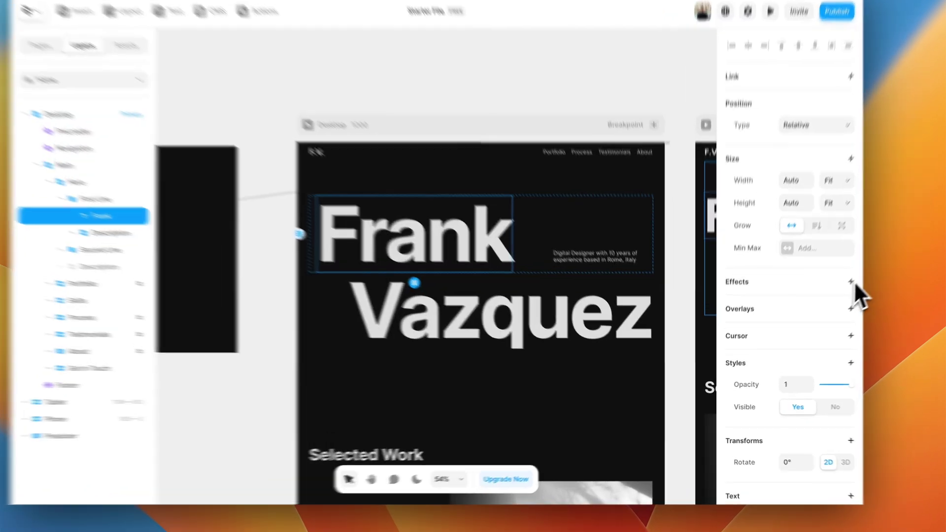
left_click(831, 302)
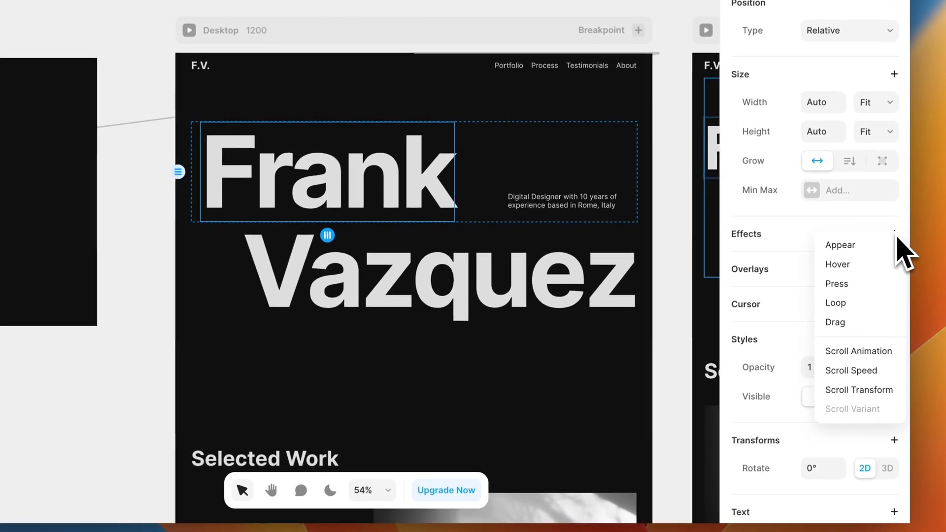
left_click(870, 392)
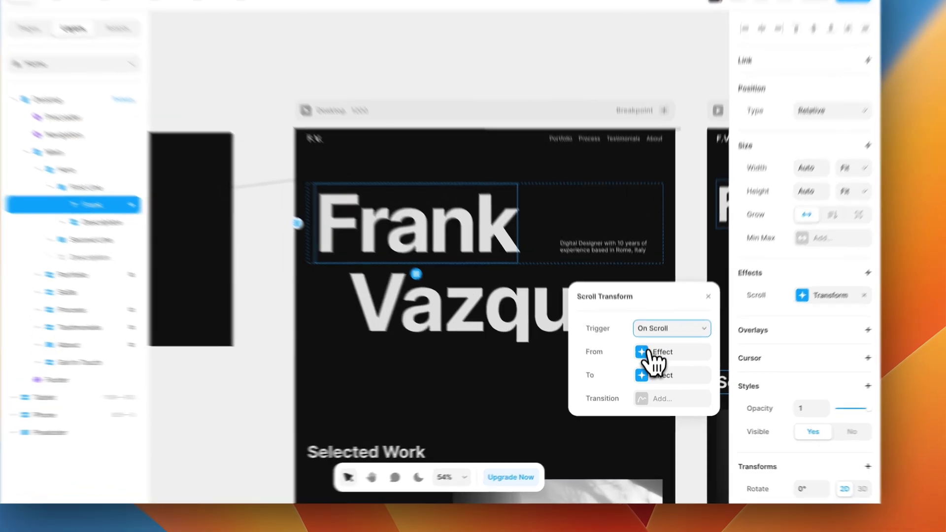
Set the From state of the Scroll Transform to opacity 1 and scale 1.
left_click(647, 369)
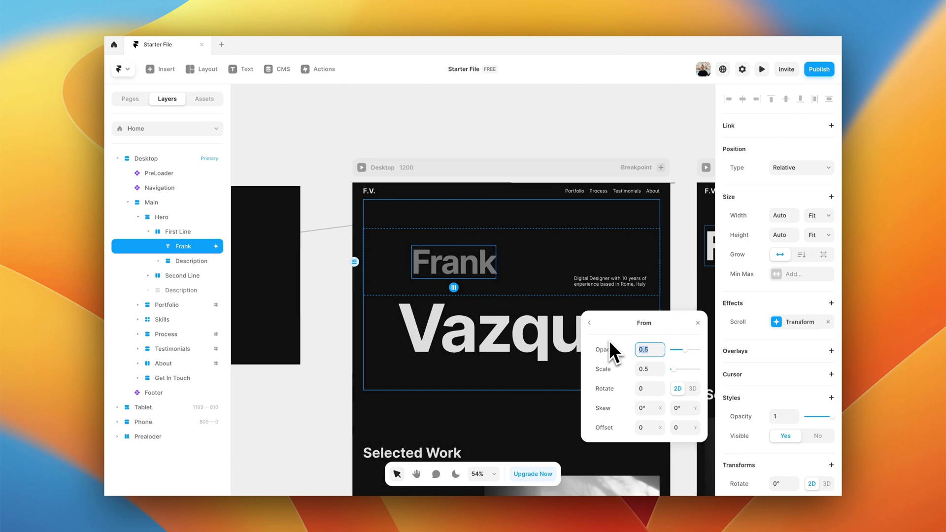
type("1")
left_click(642, 370)
type("1")
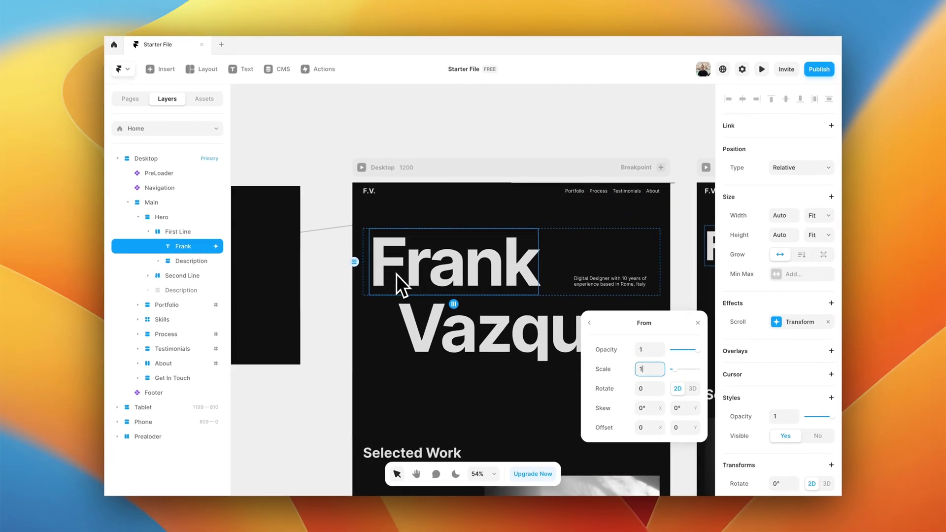
left_click(589, 322)
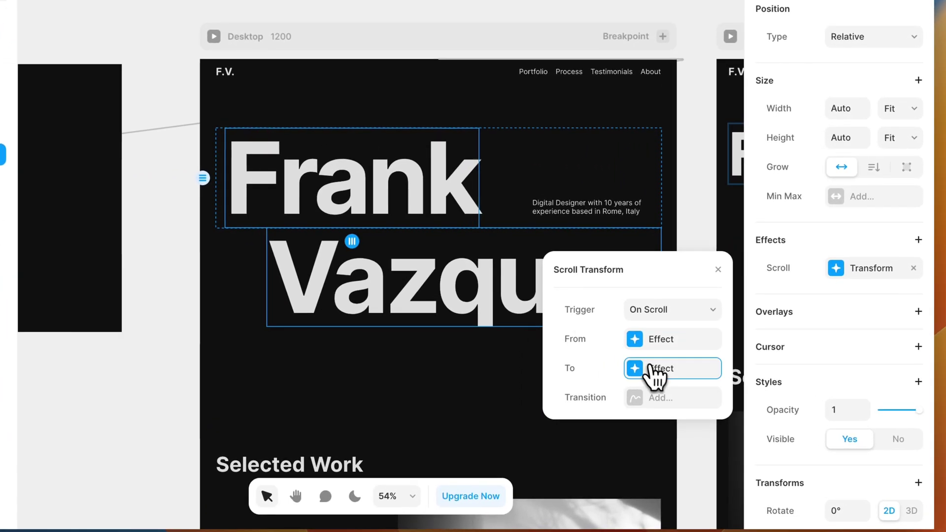
Try a positive X offset in the Scroll Transform's To state and preview the title's movement on scroll.
left_click(650, 369)
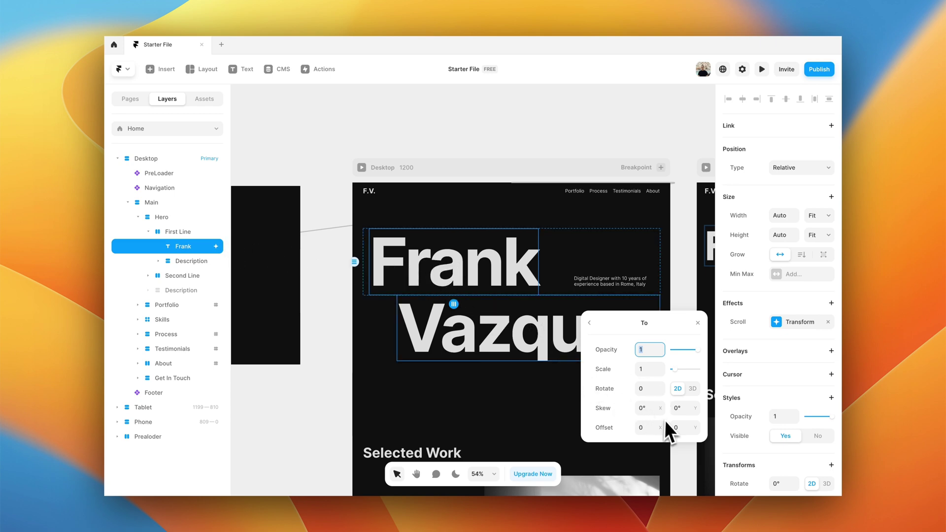
left_click(649, 426)
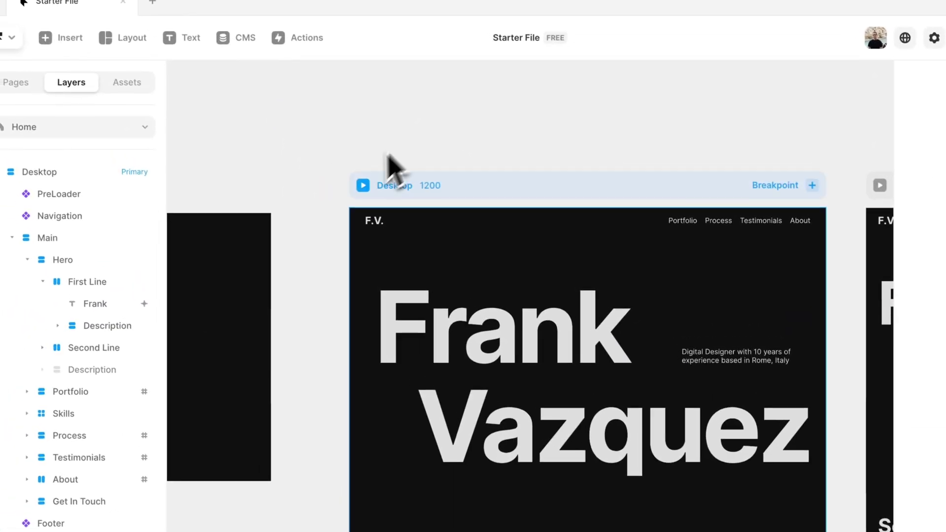
left_click(236, 42)
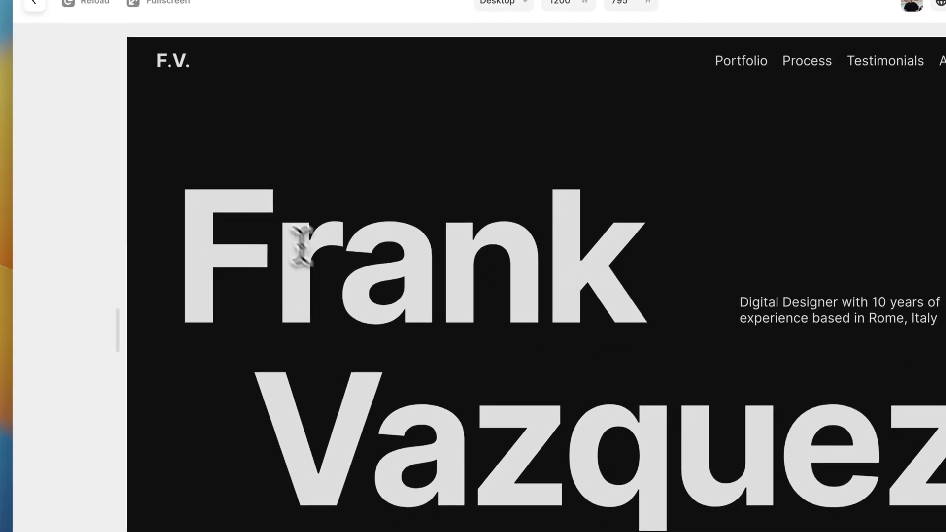
left_click_drag(199, 239, 376, 247)
left_click(395, 249)
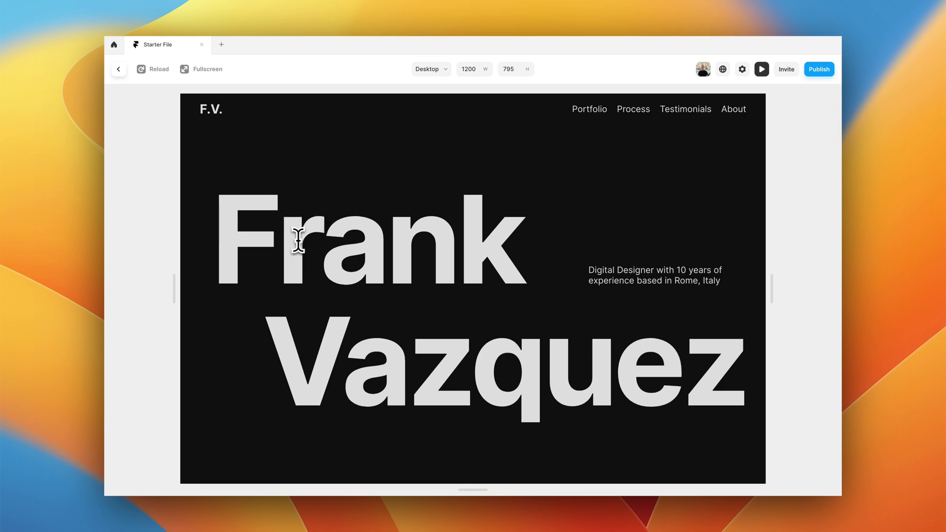
scroll(307, 286, "down", 3)
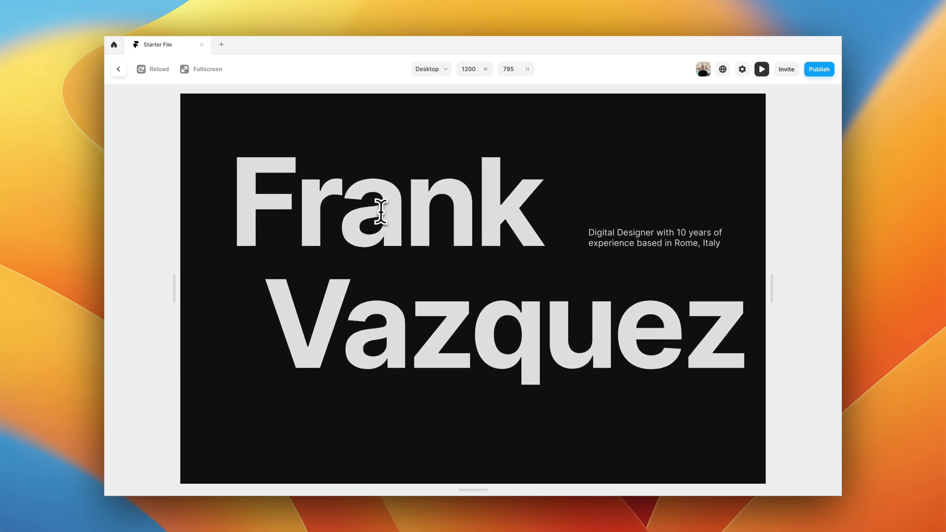
scroll(340, 254, "up", 3)
left_click(119, 69)
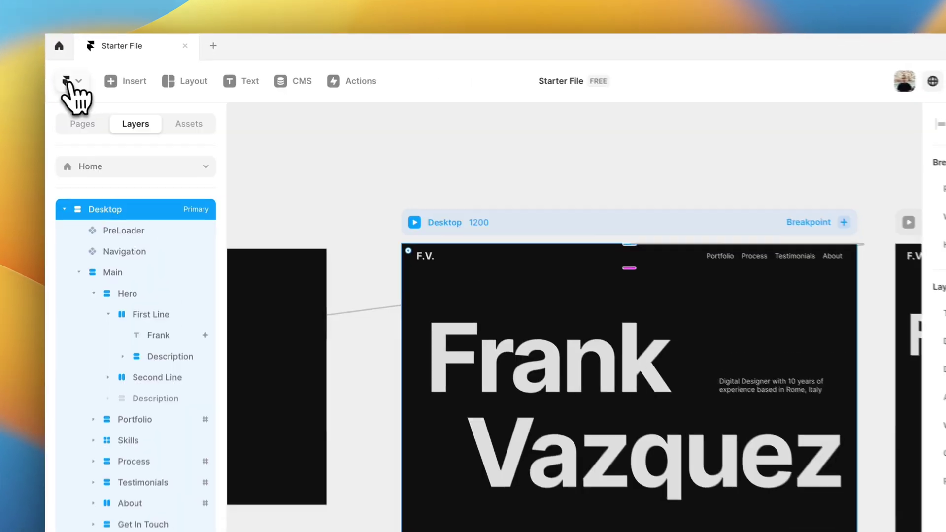
Change the To state's X offset to a negative value so the first-name text shifts left on scroll, and preview it.
left_click(381, 262)
left_click(935, 325)
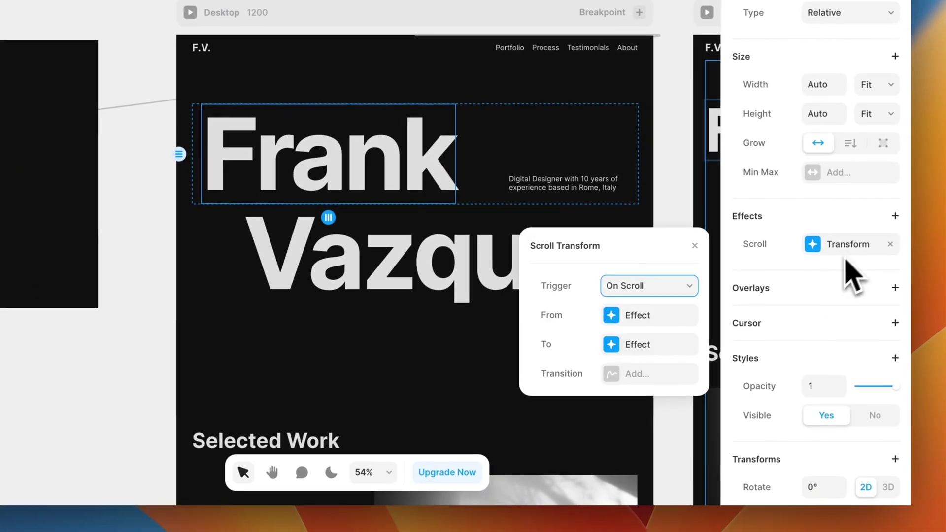
left_click(635, 342)
left_click(606, 401)
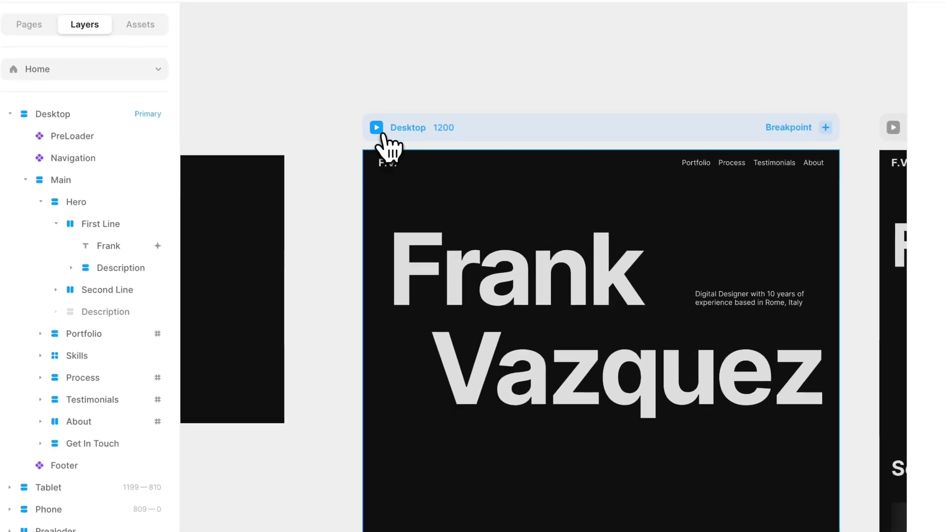
left_click(377, 129)
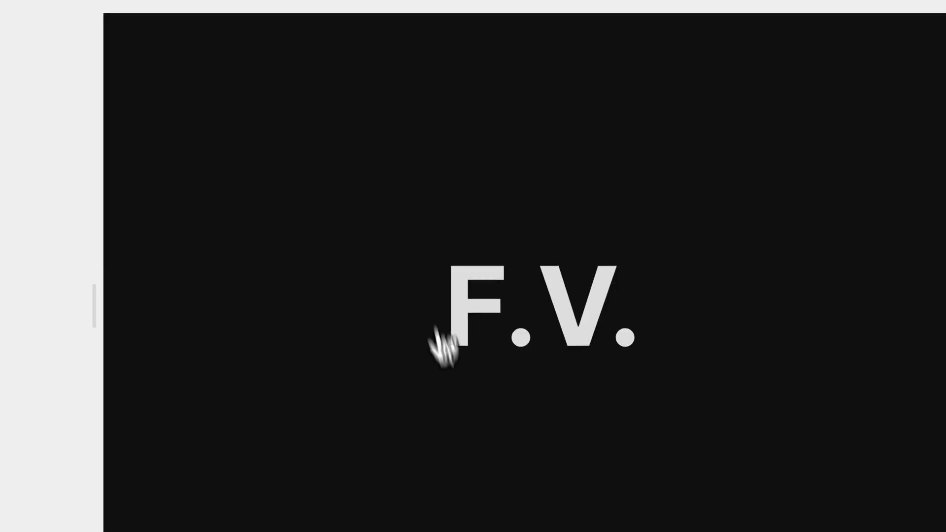
scroll(460, 413, "down", 5)
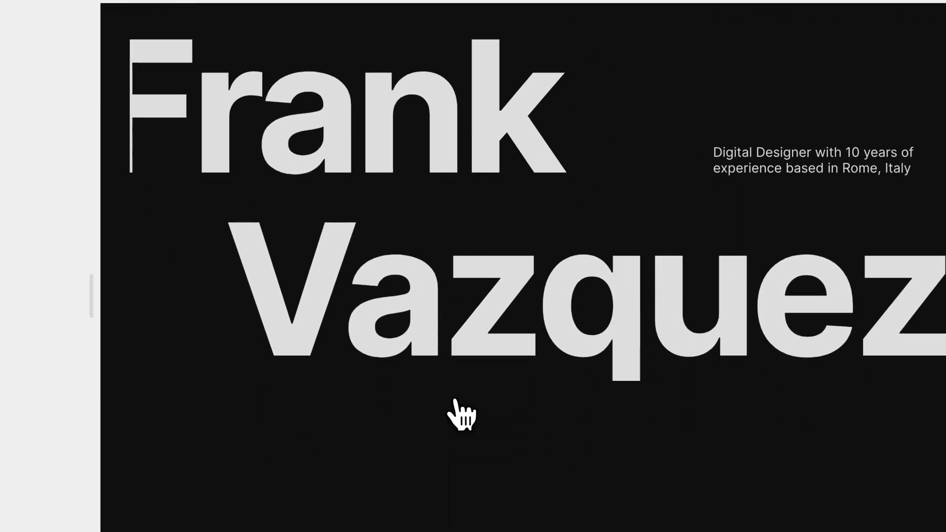
scroll(460, 412, "up", 5)
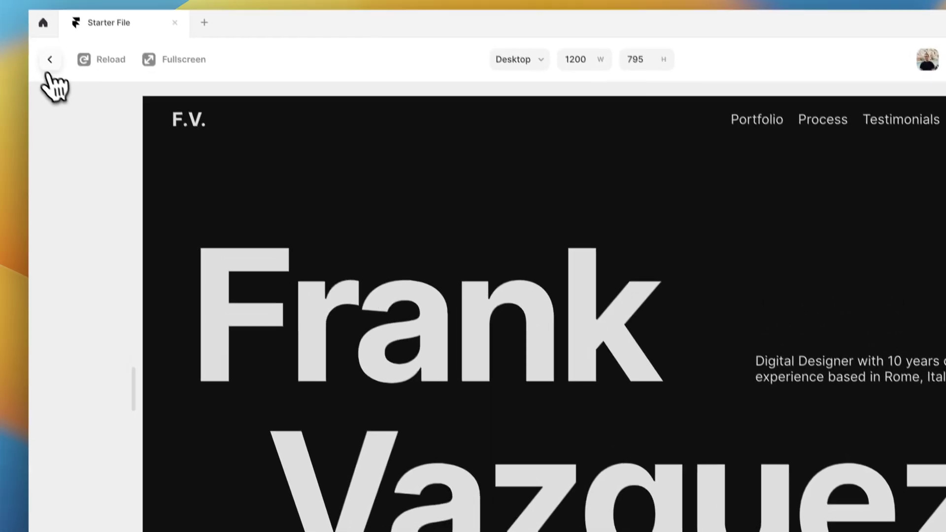
left_click(47, 61)
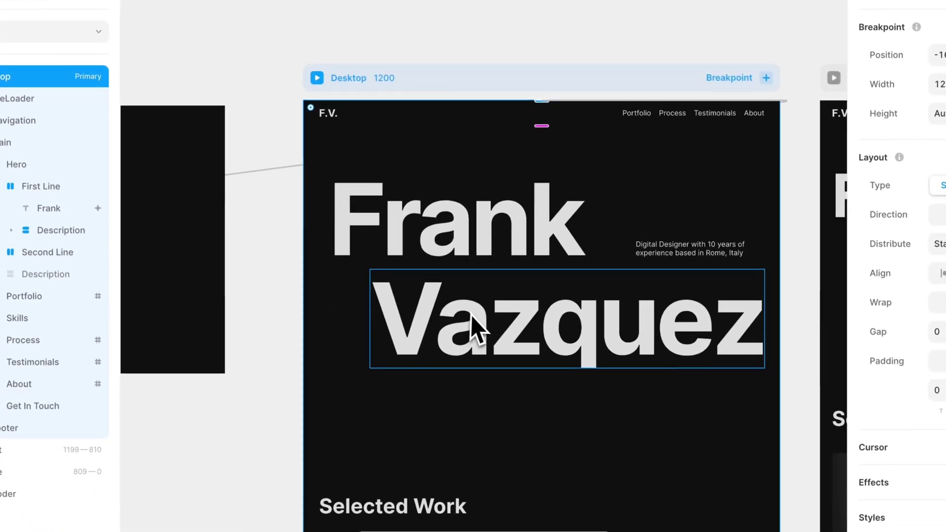
Copy the first-name text's Scroll Transform effect and paste it onto the last-name text in the hero's Second Line on Desktop.
left_click(476, 329)
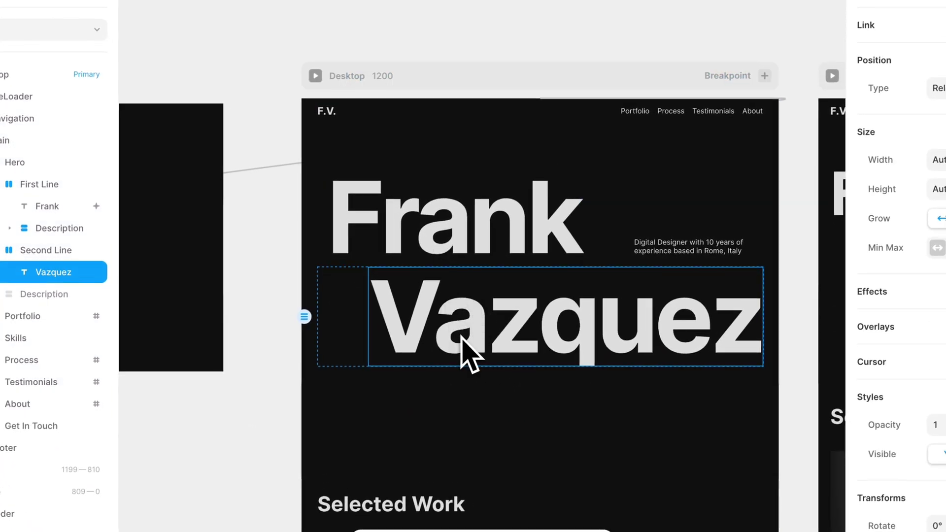
left_click(465, 251)
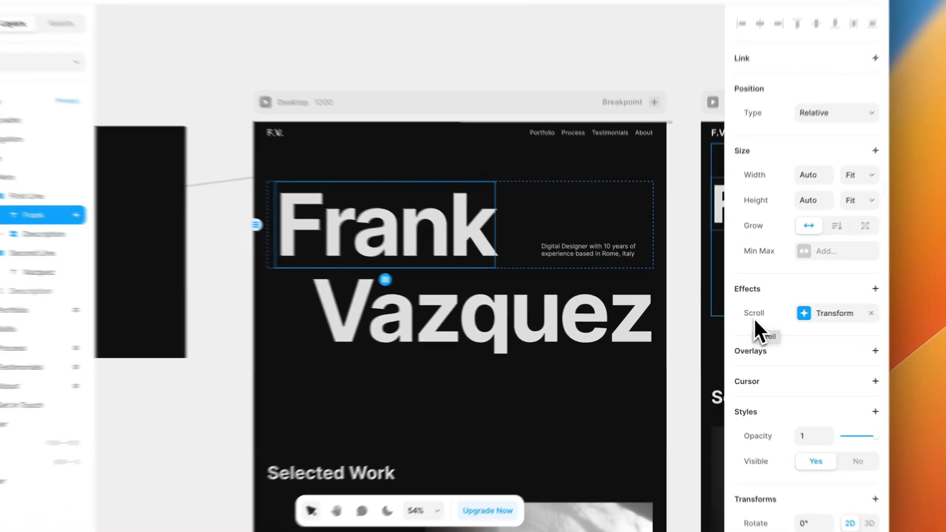
right_click(739, 328)
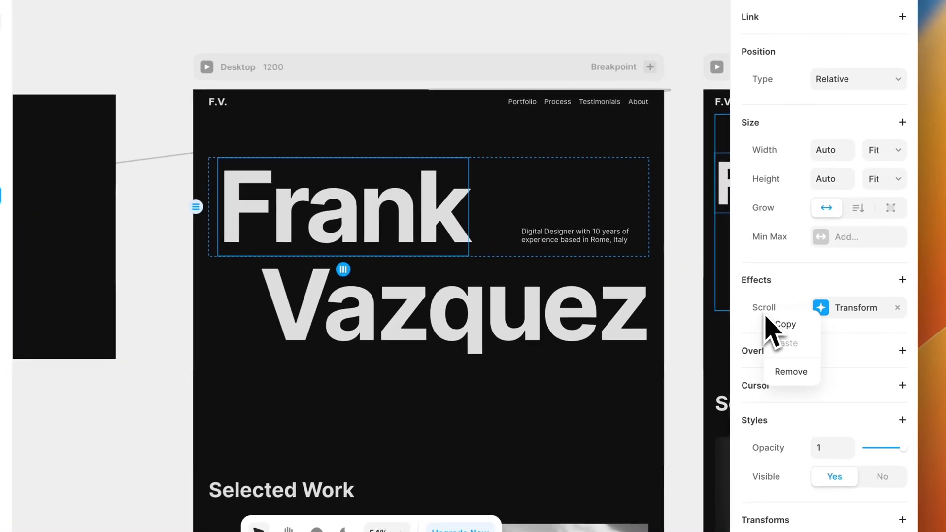
left_click(770, 321)
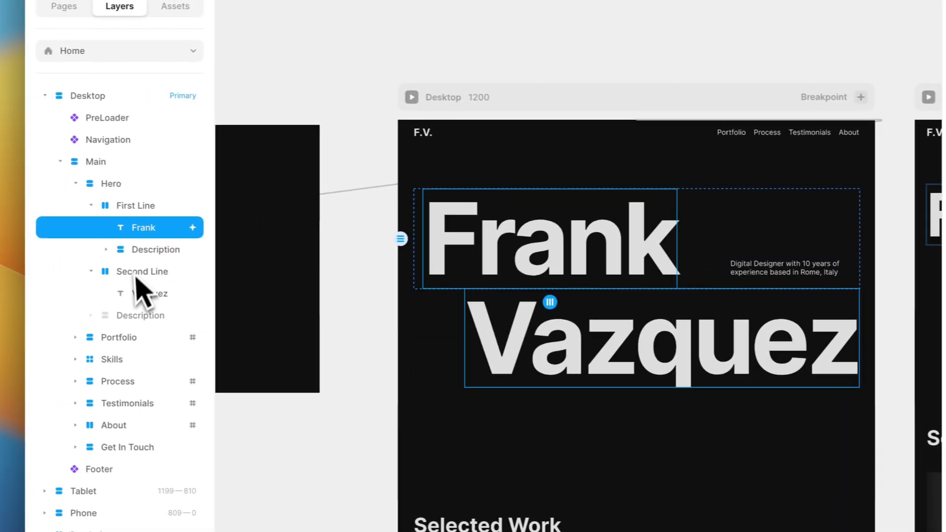
left_click(142, 291)
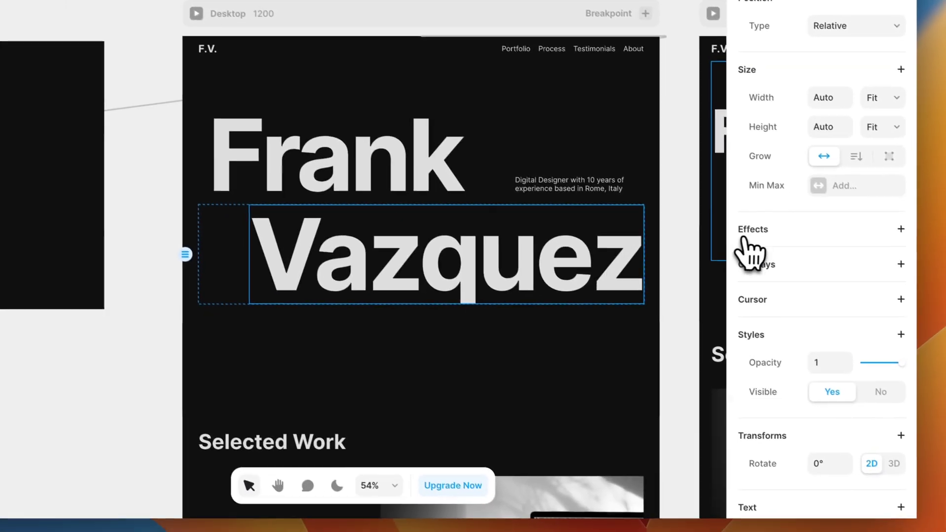
left_click(743, 238)
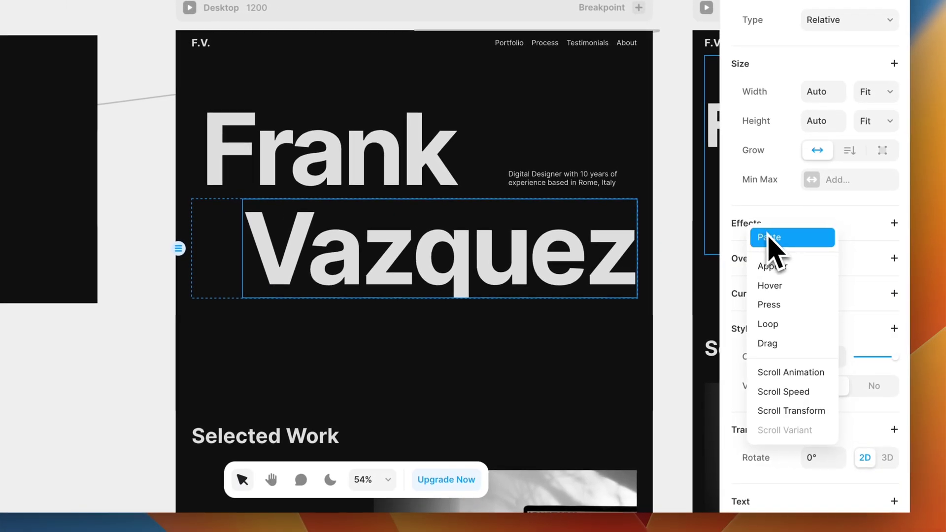
left_click(769, 238)
Change the X offset in the last-name text's Scroll Transform To state to a positive value so it shifts right on scroll.
left_click(812, 253)
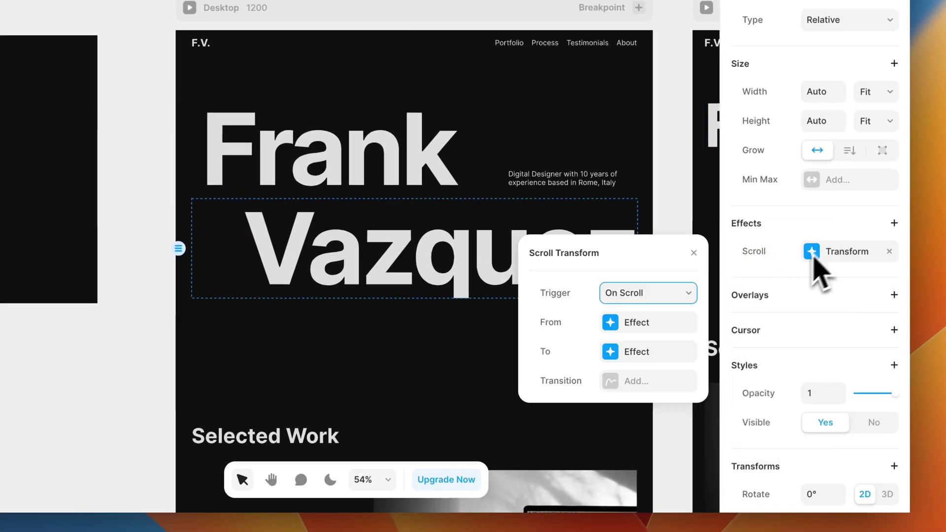
left_click(640, 353)
left_click(609, 408)
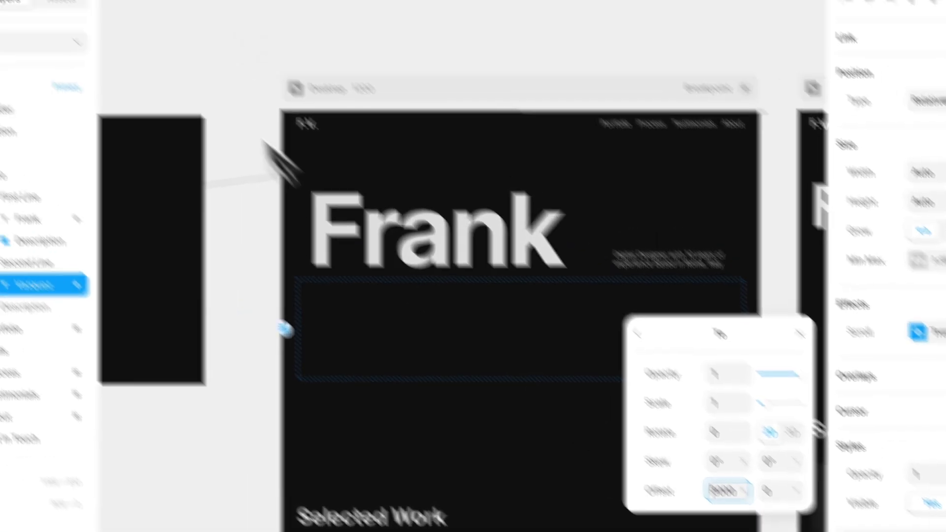
left_click(129, 15)
Preview the Desktop page and scroll back and forth through the hero to examine the movement of both title lines.
left_click(189, 7)
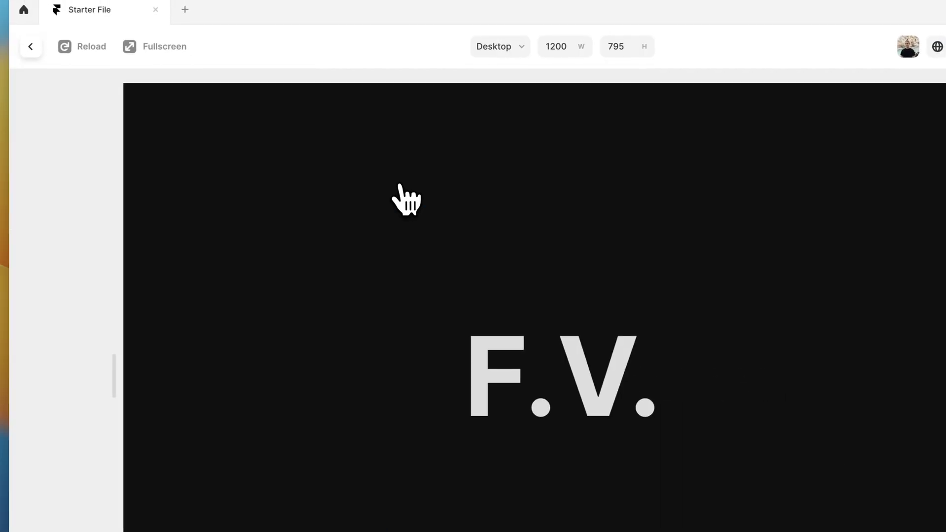
scroll(430, 334, "down", 5)
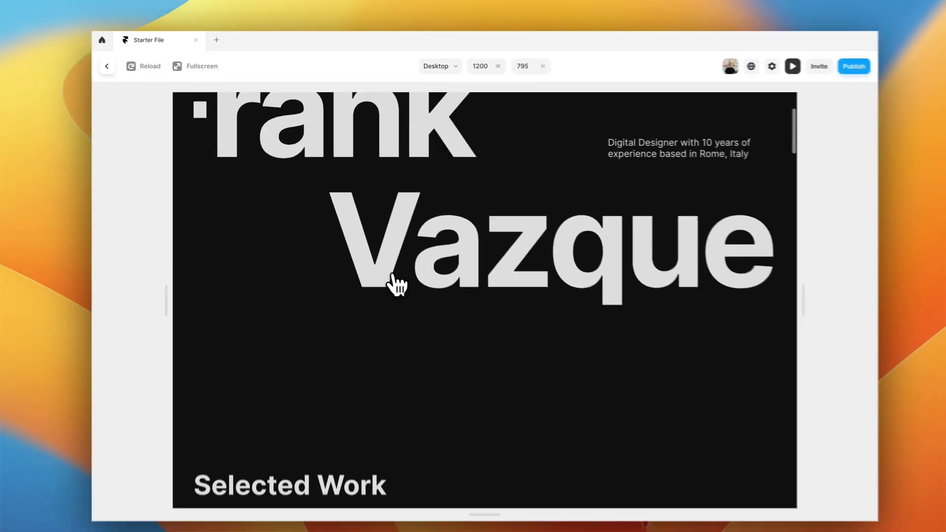
scroll(394, 283, "up", 5)
scroll(394, 283, "down", 4)
scroll(394, 283, "up", 4)
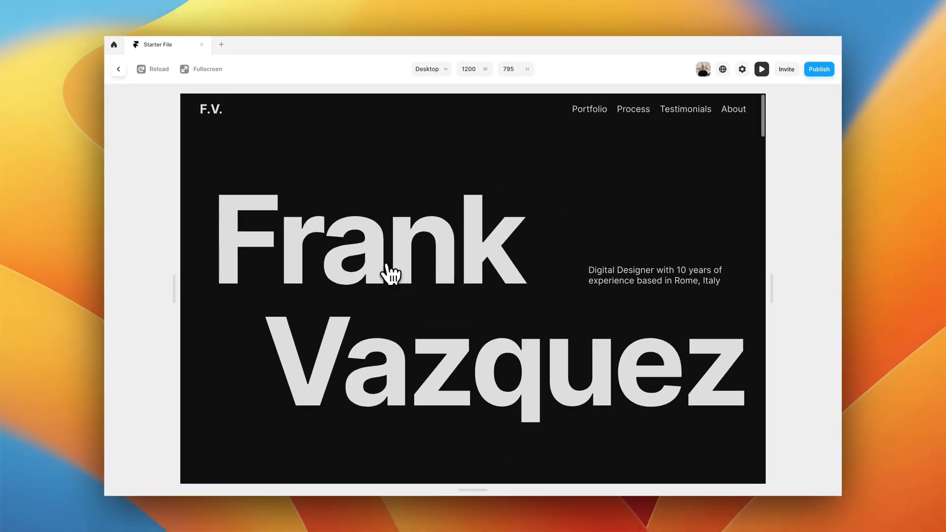
scroll(392, 274, "down", 4)
scroll(391, 274, "up", 4)
scroll(392, 274, "down", 4)
scroll(392, 273, "up", 4)
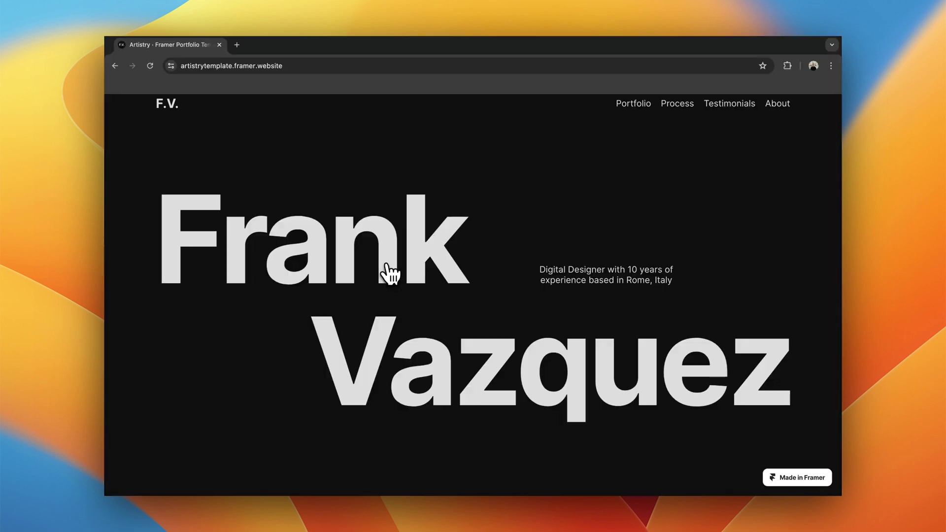
Switch to the reference site in the browser, reload it, and examine its title scroll and how the Selected Work images appear.
scroll(387, 270, "down", 4)
scroll(387, 270, "up", 4)
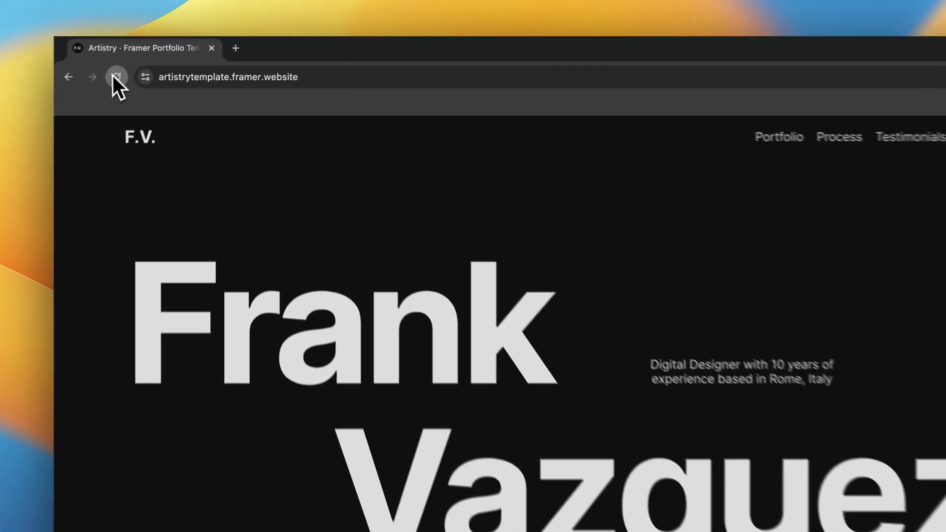
left_click(149, 65)
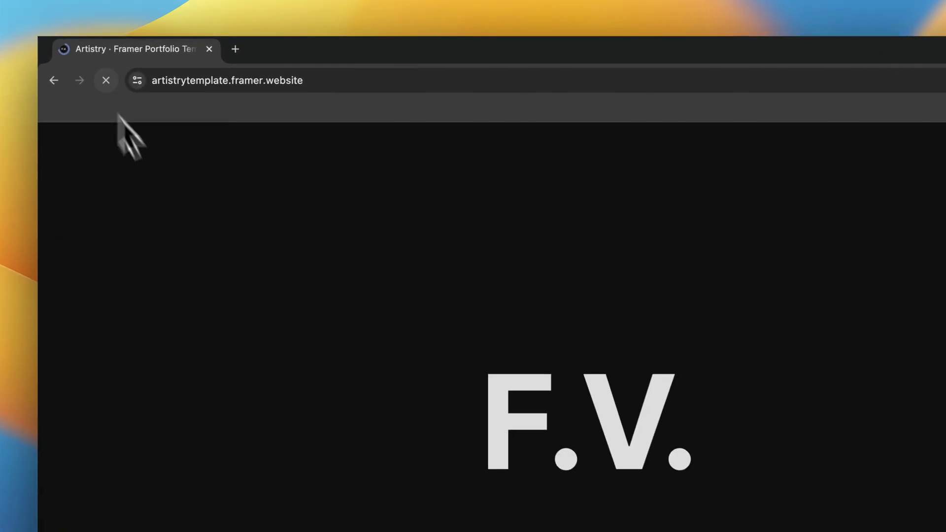
scroll(215, 268, "down", 5)
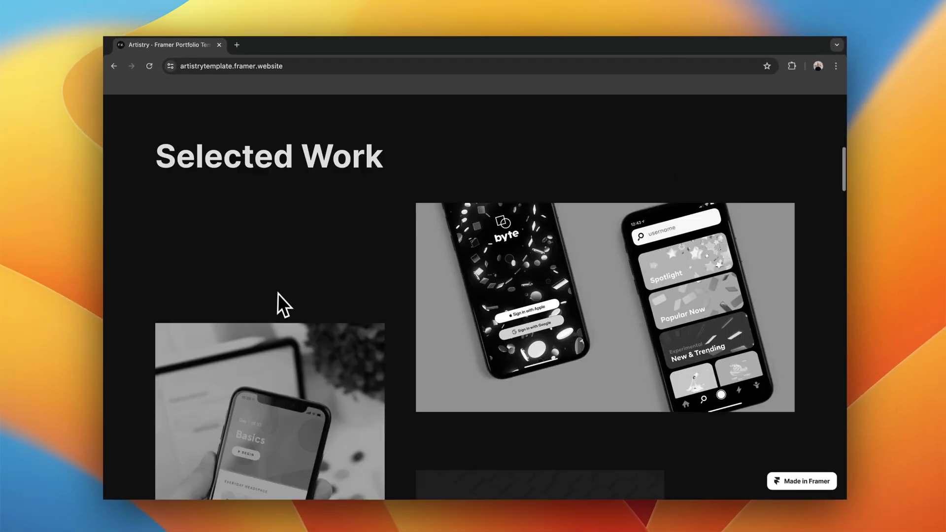
scroll(392, 347, "down", 5)
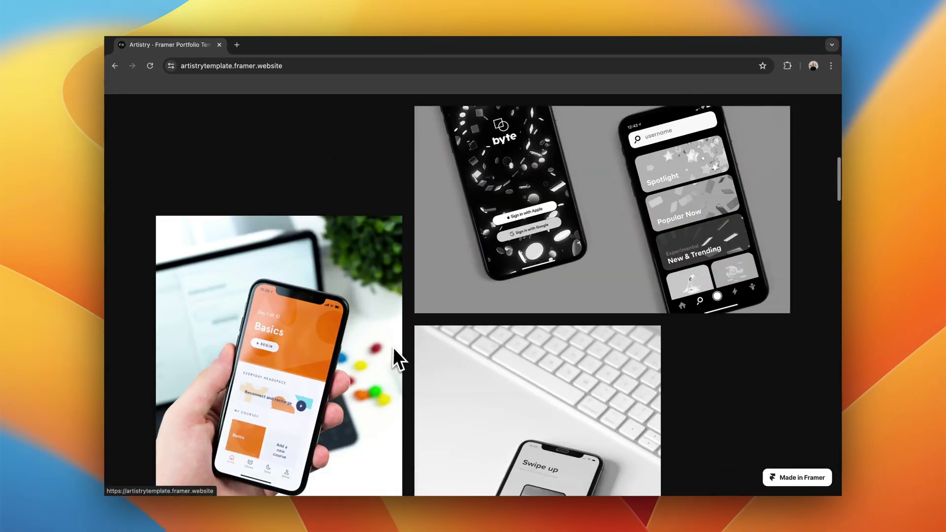
scroll(395, 347, "up", 5)
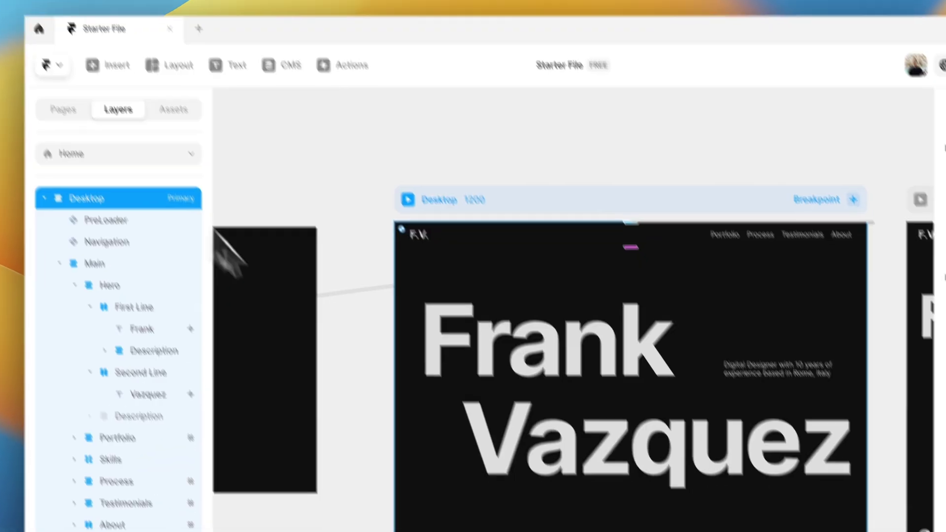
Back in Framer, add an Appear effect with the Slide In Right preset to the laptop image in Desktop's Selected Work grid.
scroll(297, 291, "down", 6)
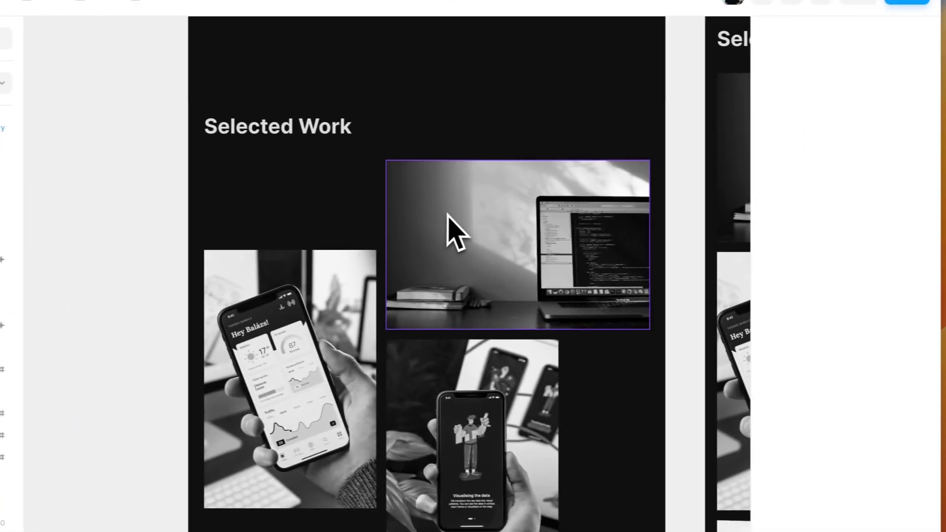
left_click(448, 215)
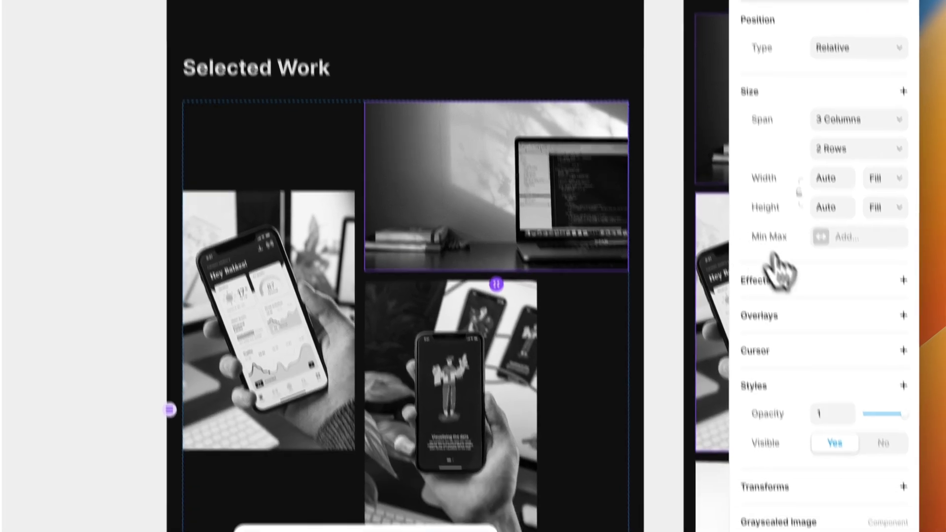
left_click(774, 279)
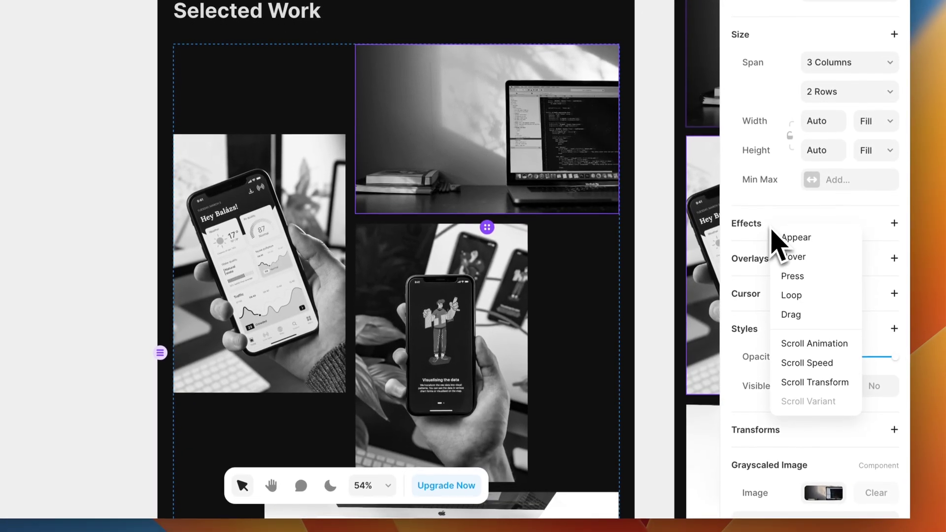
left_click(803, 241)
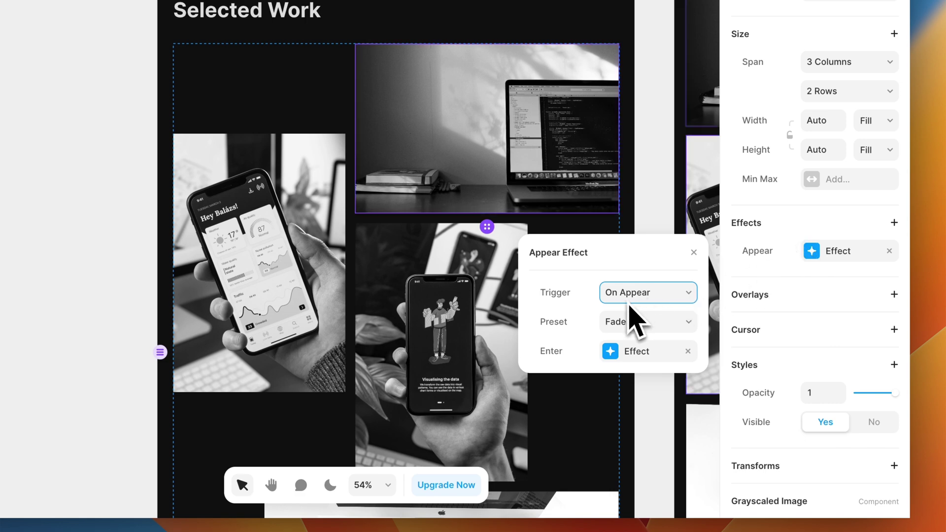
left_click(628, 333)
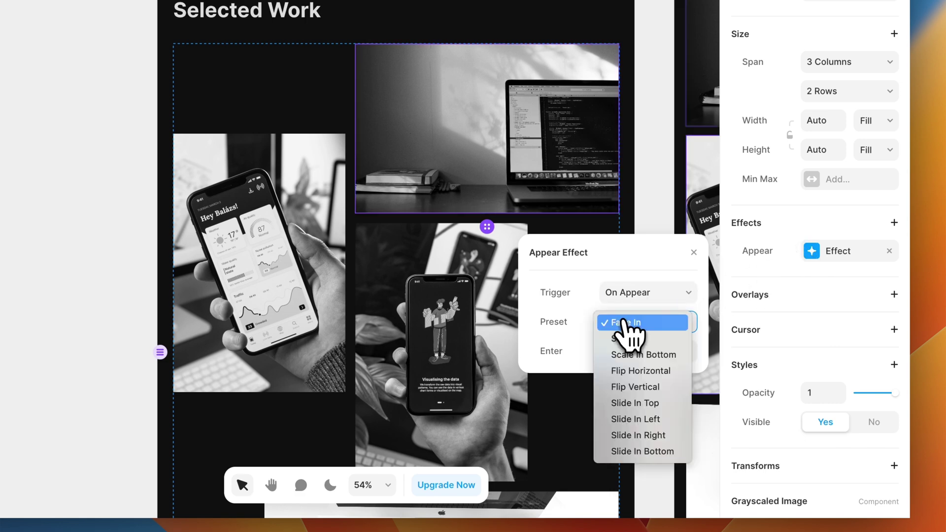
left_click(650, 436)
Set the Enter effect's X offset to 100 and its Spring transition to stiffness 200, damping 35 and mass 1.
left_click(640, 354)
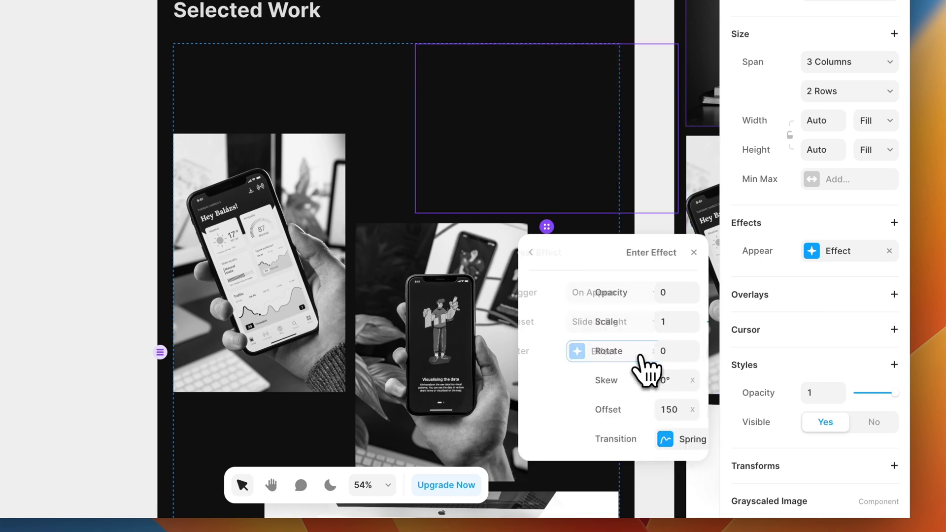
left_click(617, 407)
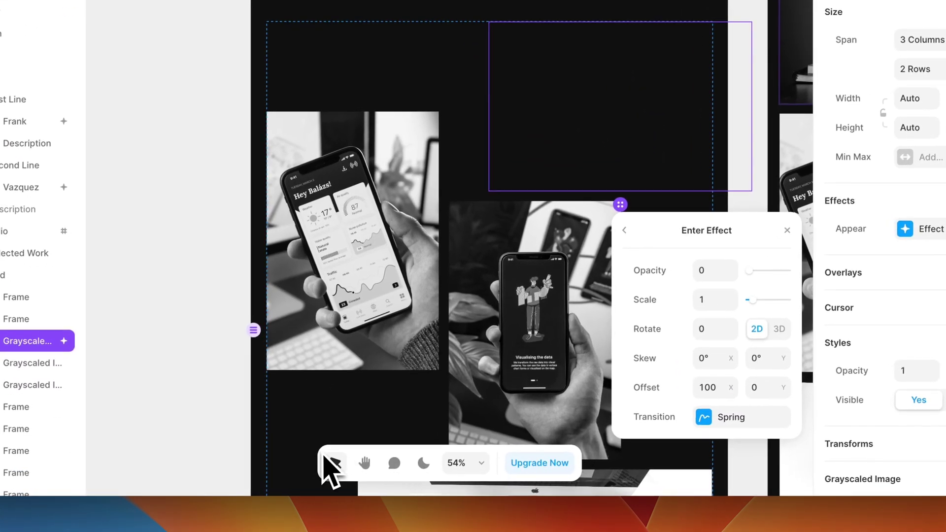
left_click(724, 418)
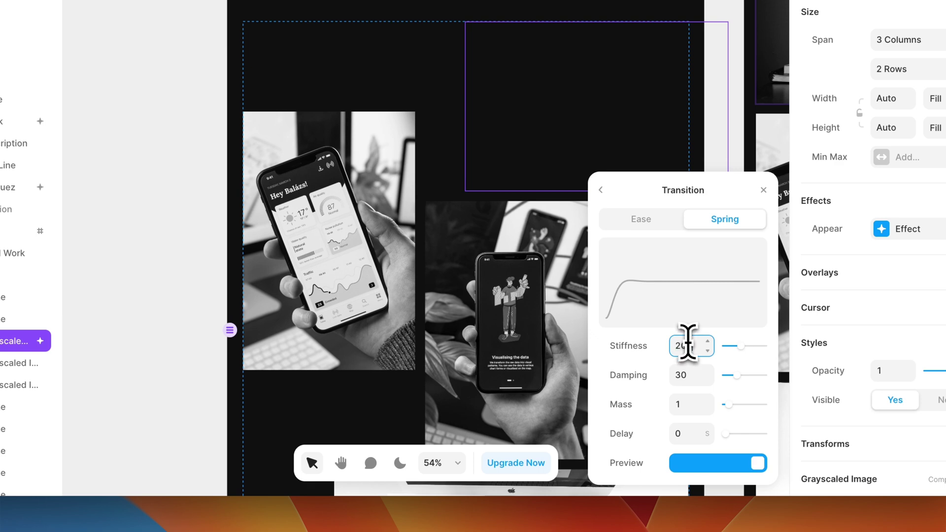
left_click(684, 367)
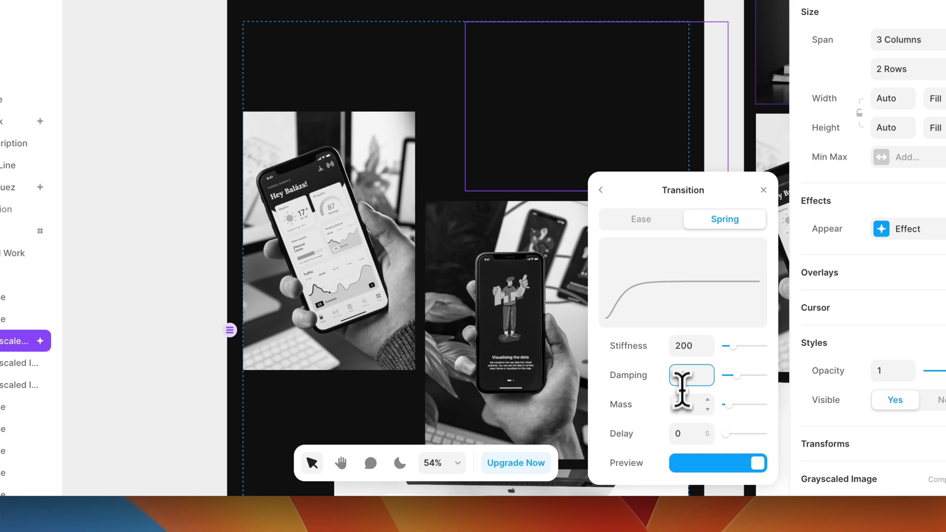
type("35")
left_click(680, 409)
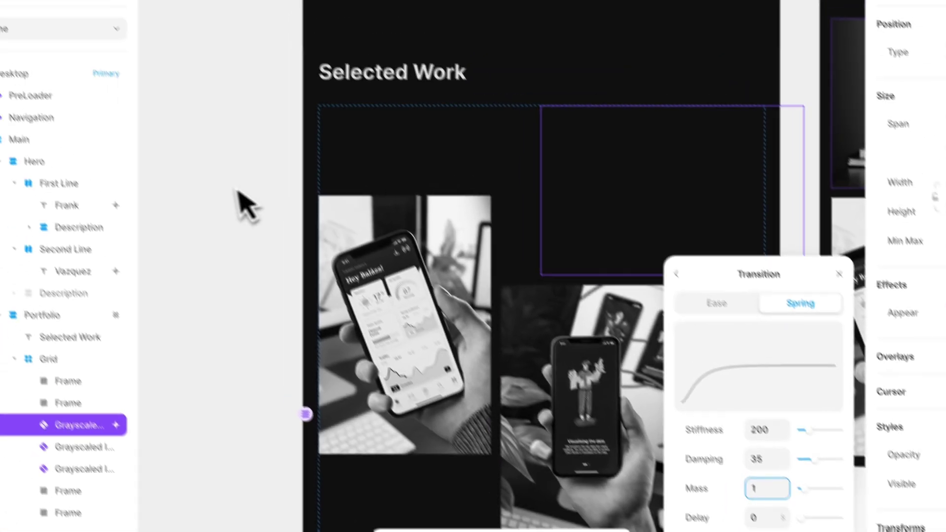
left_click(154, 124)
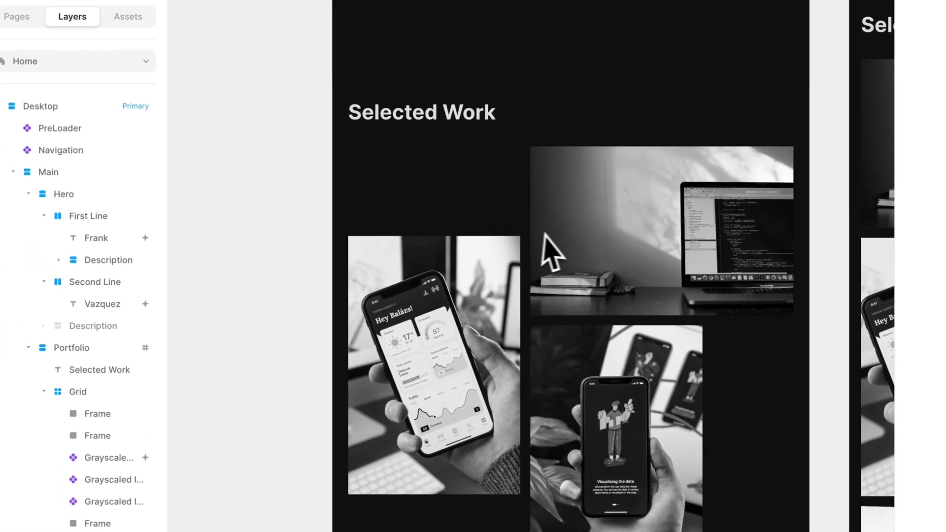
Preview the Desktop page, reload it, and scroll to Selected Work to check the laptop image's entrance animation.
scroll(547, 248, "up", 10)
left_click(348, 201)
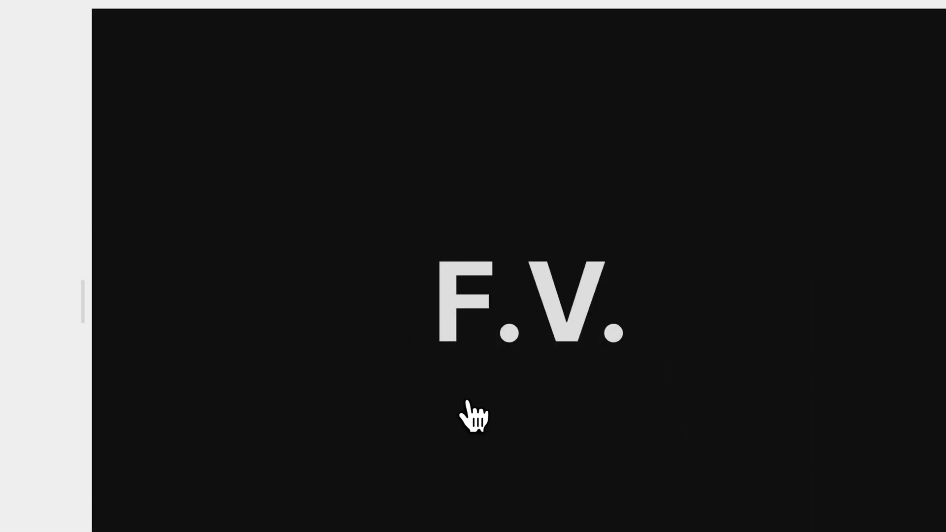
scroll(467, 399, "down", 10)
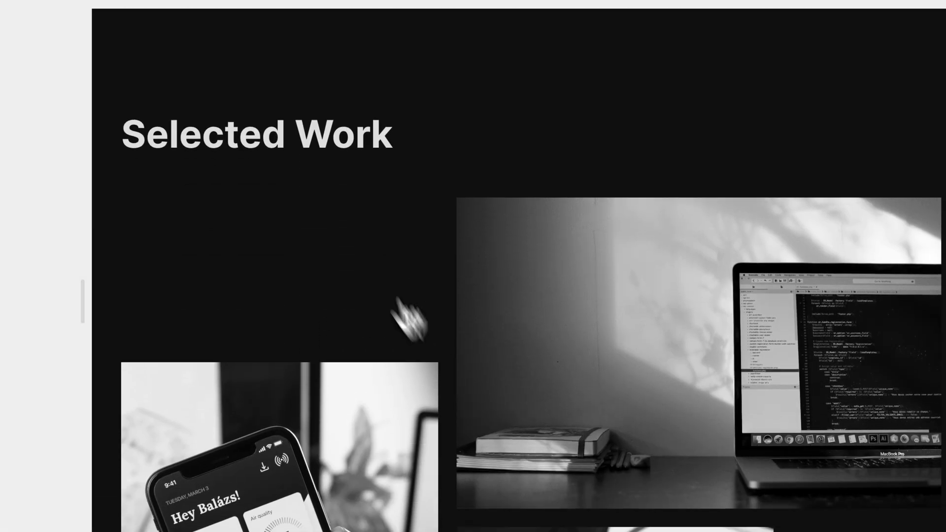
scroll(345, 221, "up", 7)
left_click(114, 68)
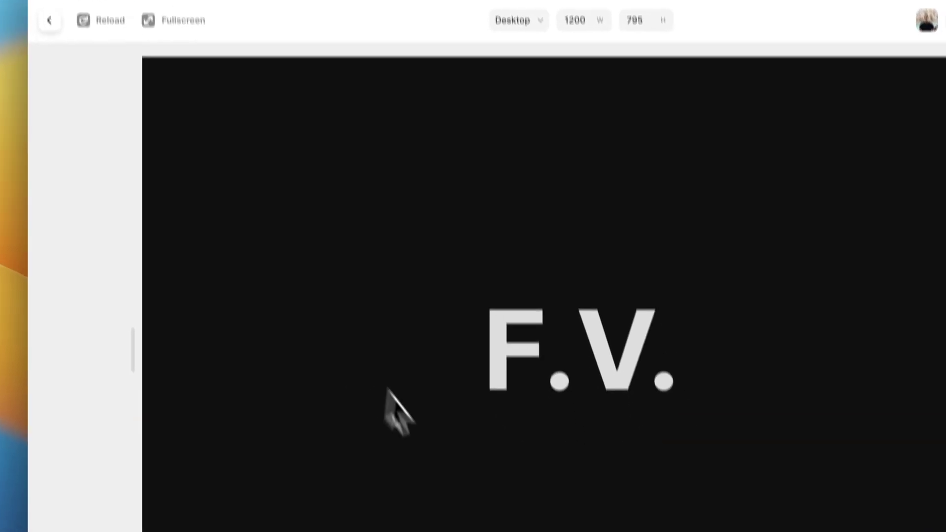
scroll(433, 409, "down", 10)
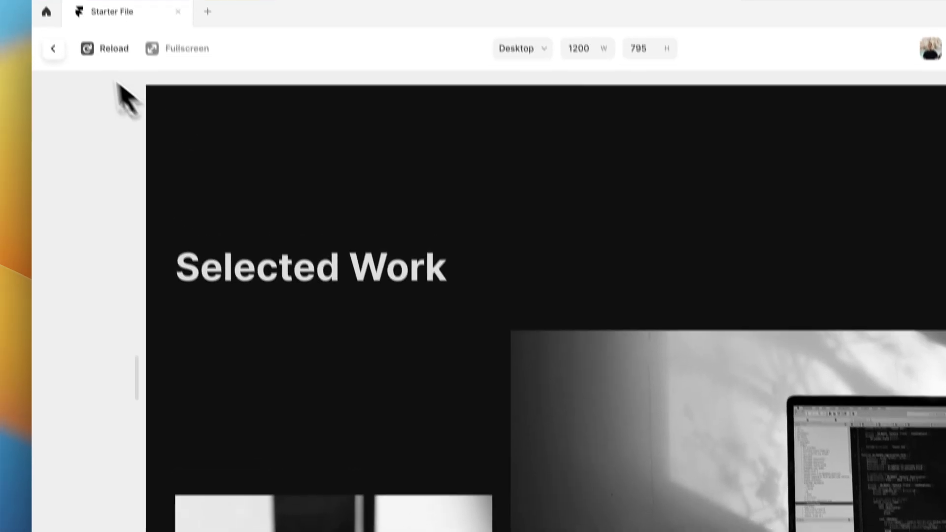
key("Escape")
Change the laptop image's effect trigger to Layer in View and set its start point to the top.
scroll(565, 383, "down", 8)
left_click(565, 394)
left_click(851, 267)
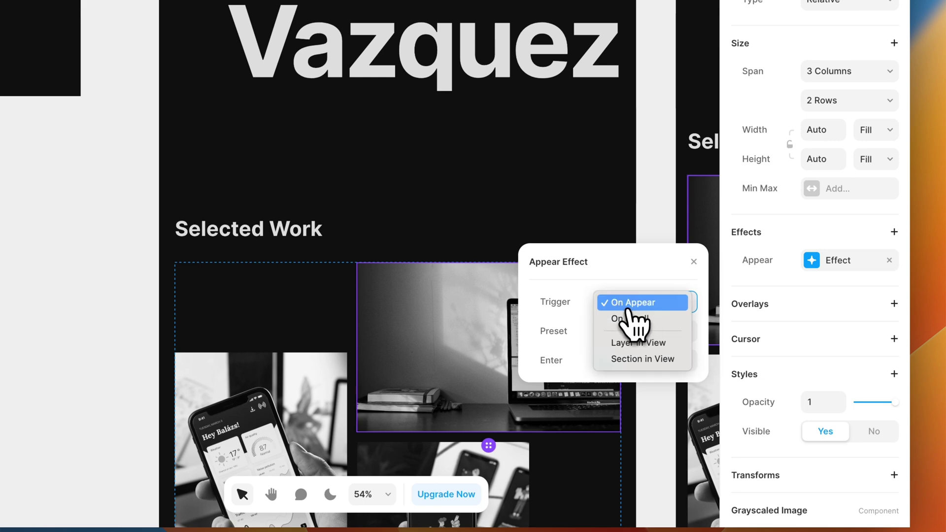
left_click(628, 348)
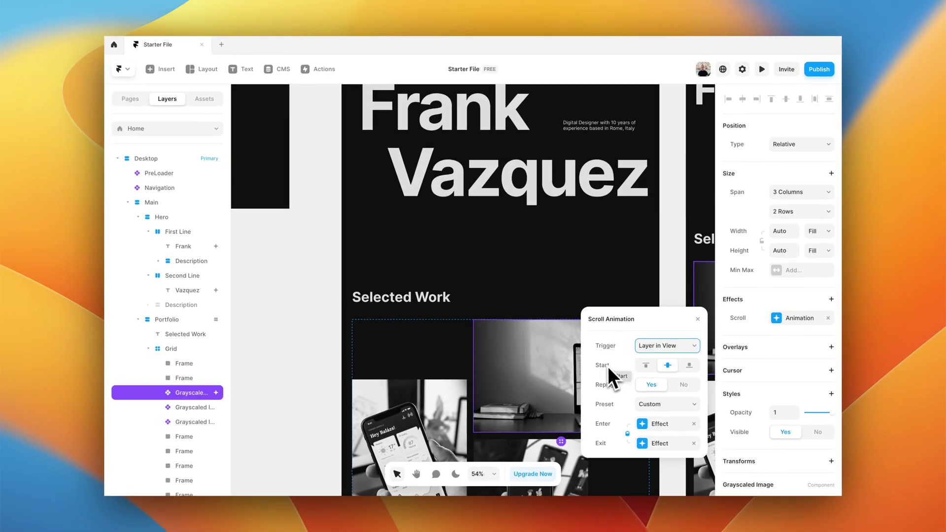
left_click(646, 365)
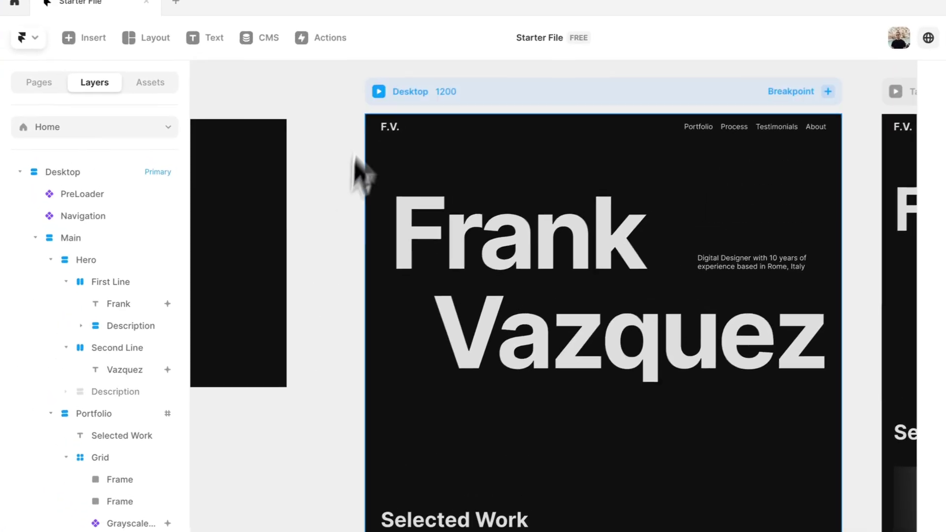
Preview the Desktop page down to Selected Work to check the laptop image's scroll animation, and return to the canvas.
left_click(379, 92)
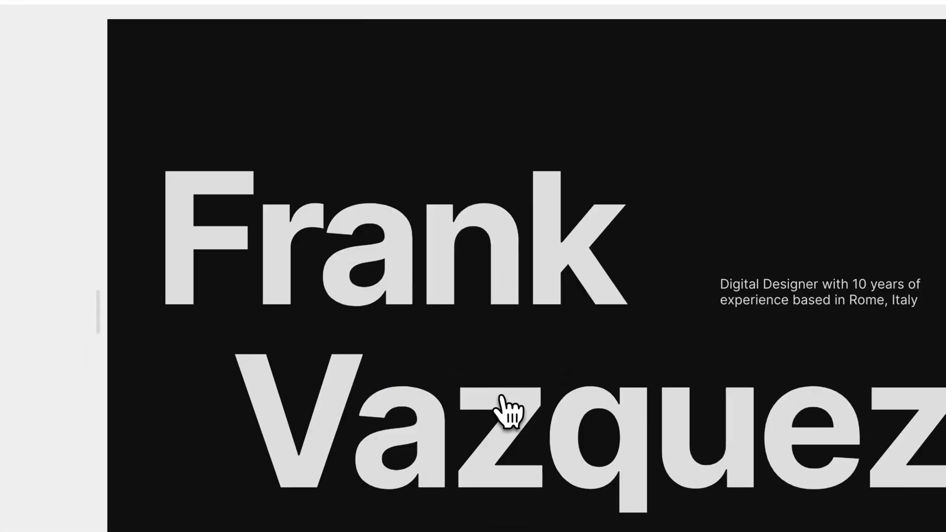
scroll(507, 411, "down", 10)
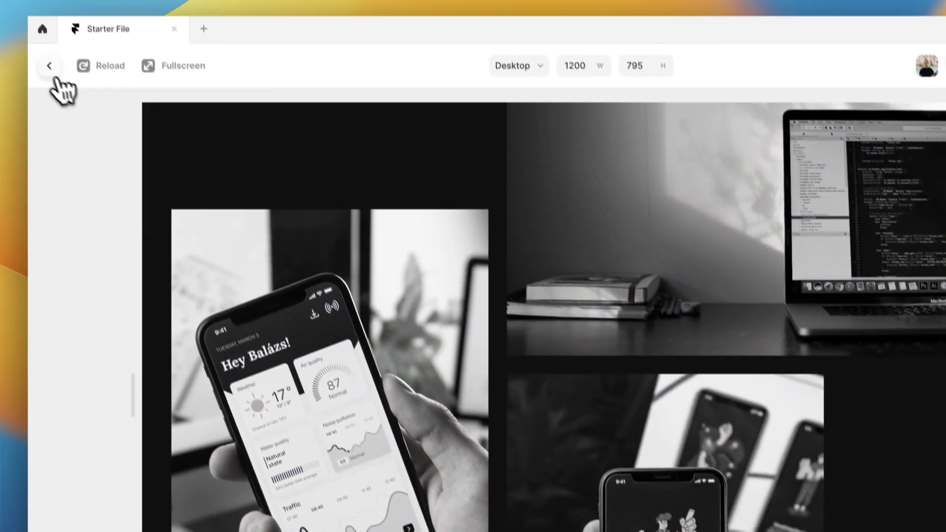
left_click(51, 65)
Copy the laptop image's scroll animation and paste it onto the phone image beside it in Desktop's Selected Work grid.
scroll(534, 357, "down", 4)
left_click(570, 346)
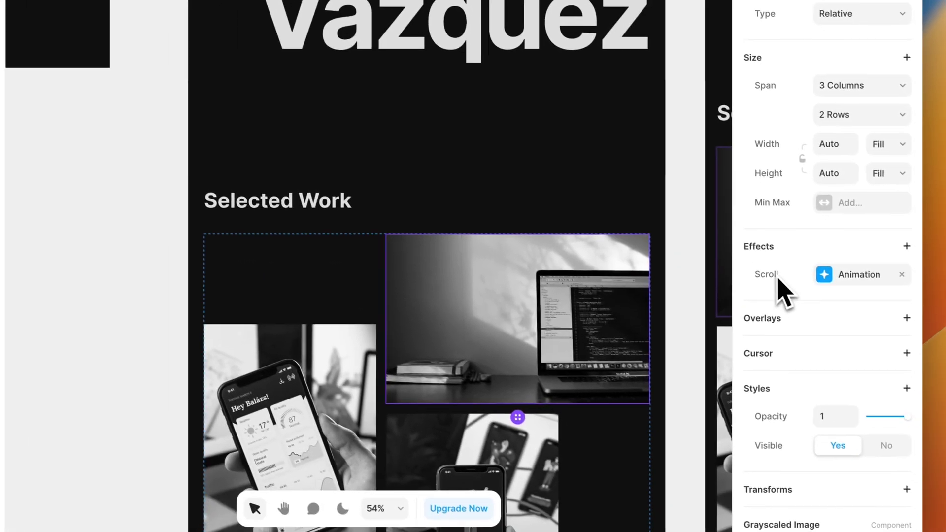
right_click(861, 340)
left_click(788, 285)
left_click(354, 381)
left_click(761, 213)
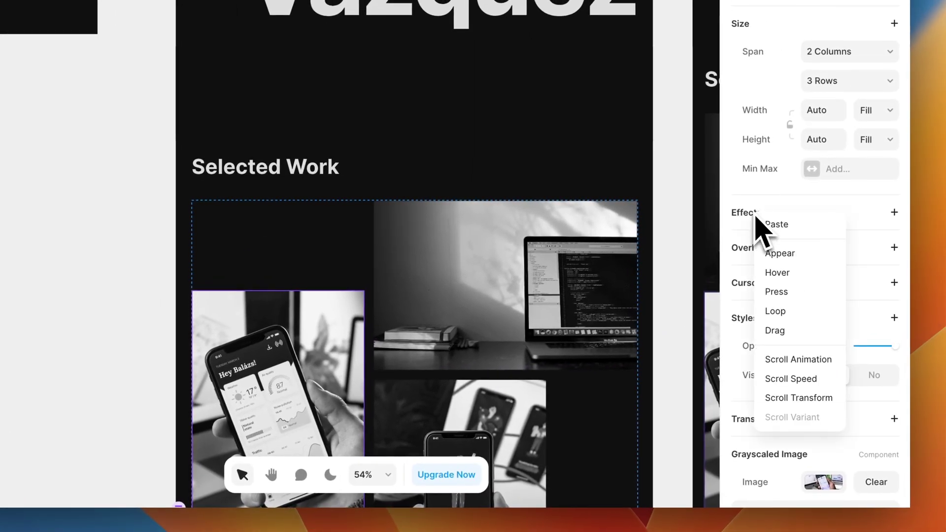
left_click(797, 224)
Set the offset of that phone image's linked Enter and Exit effects to X -100 and Y 50.
left_click(831, 250)
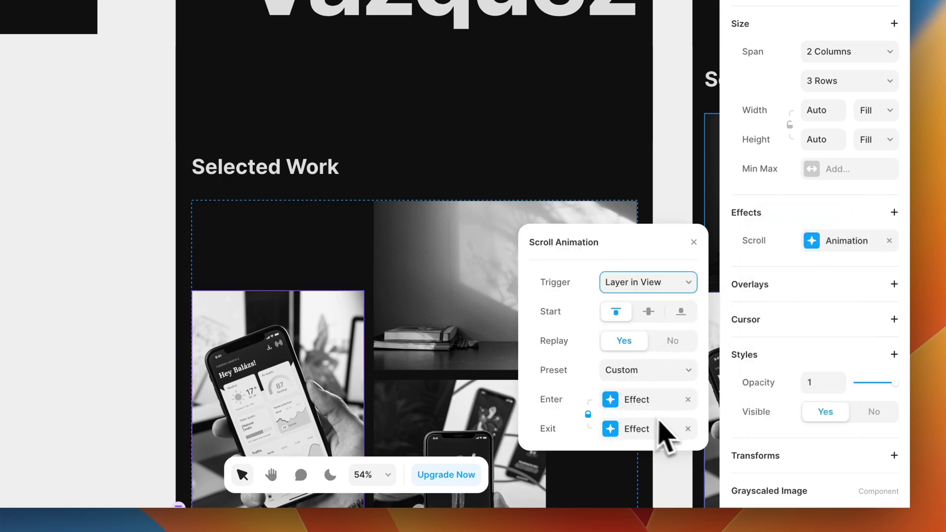
left_click(637, 398)
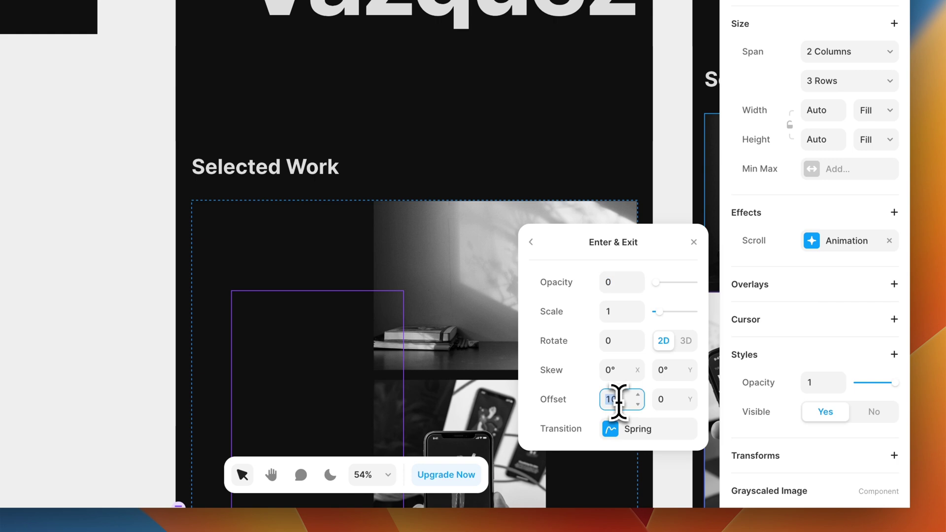
key("Tab")
type("50")
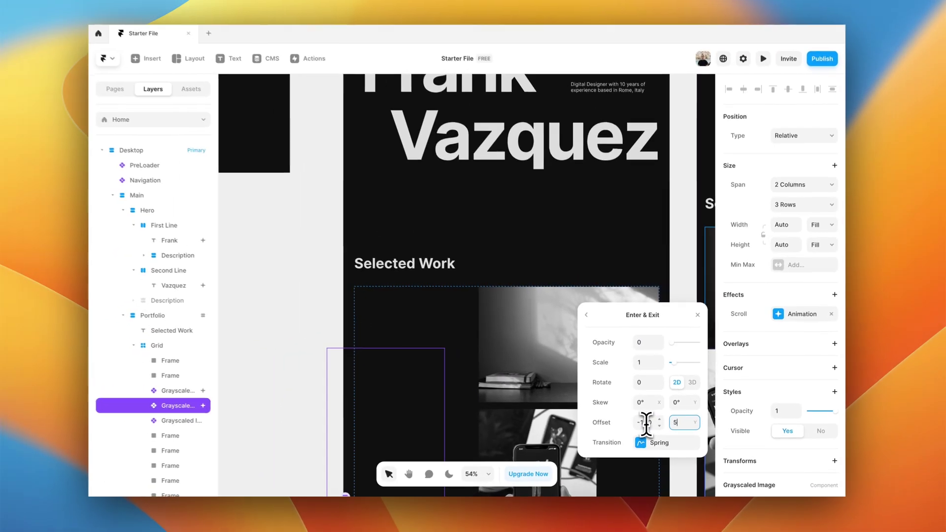
key("Return")
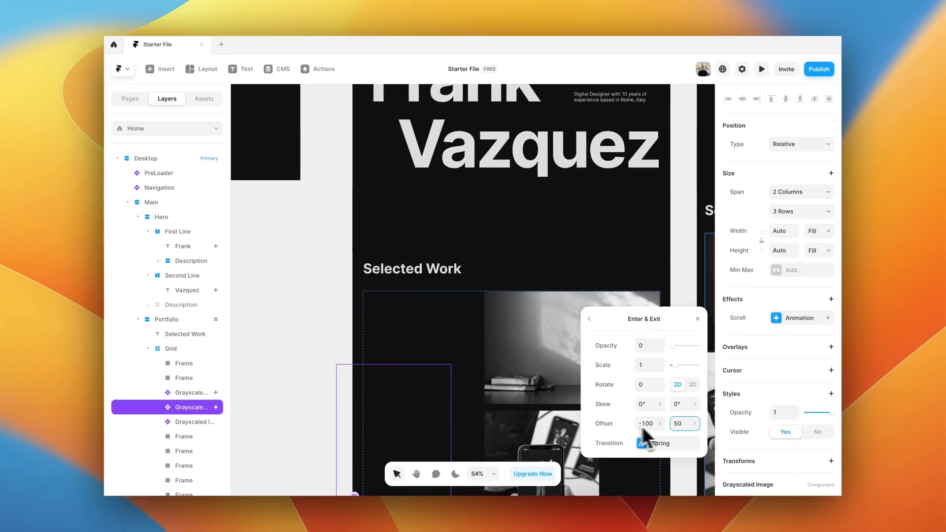
Set the phone image's scroll animation Replay to No and remove its Exit effect.
scroll(492, 406, "down", 1)
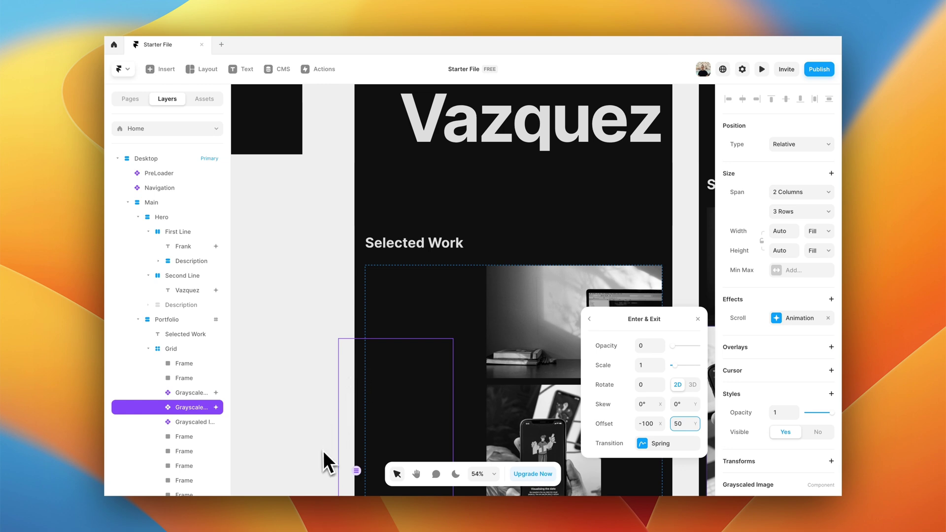
left_click(590, 318)
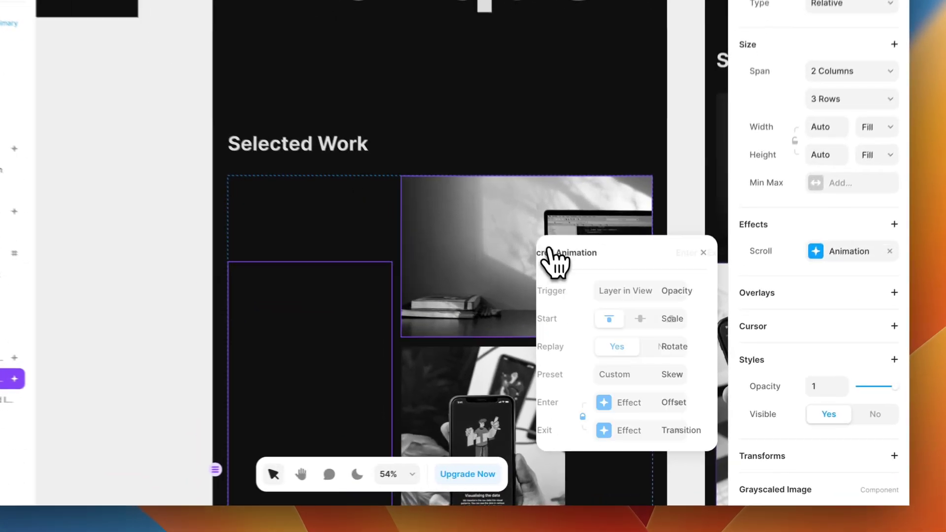
left_click(684, 340)
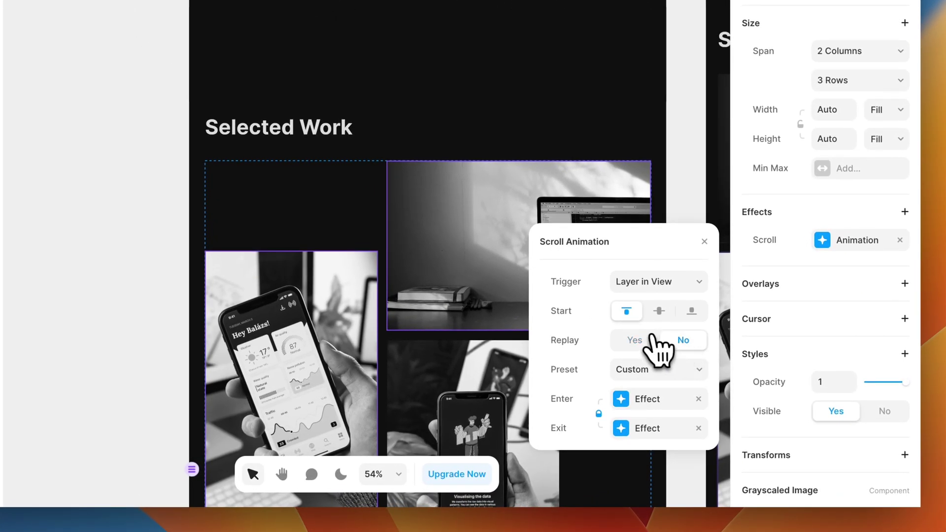
left_click(698, 427)
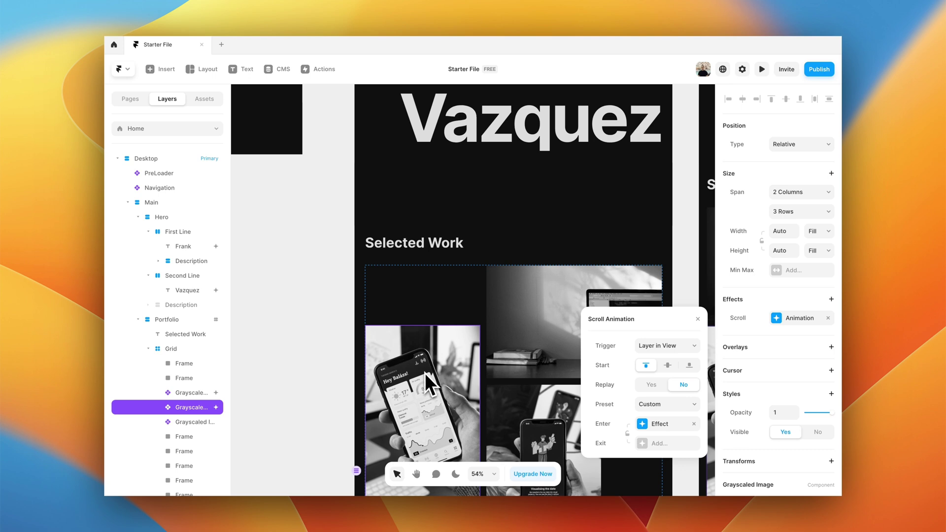
Set Replay to No for the laptop image's scroll animation and remove its Exit effect.
left_click(566, 333)
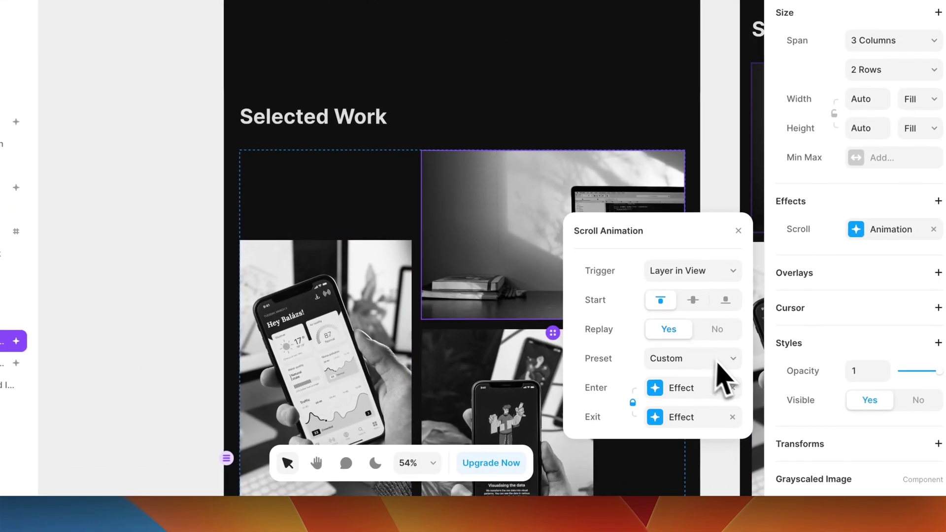
left_click(719, 333)
left_click(733, 417)
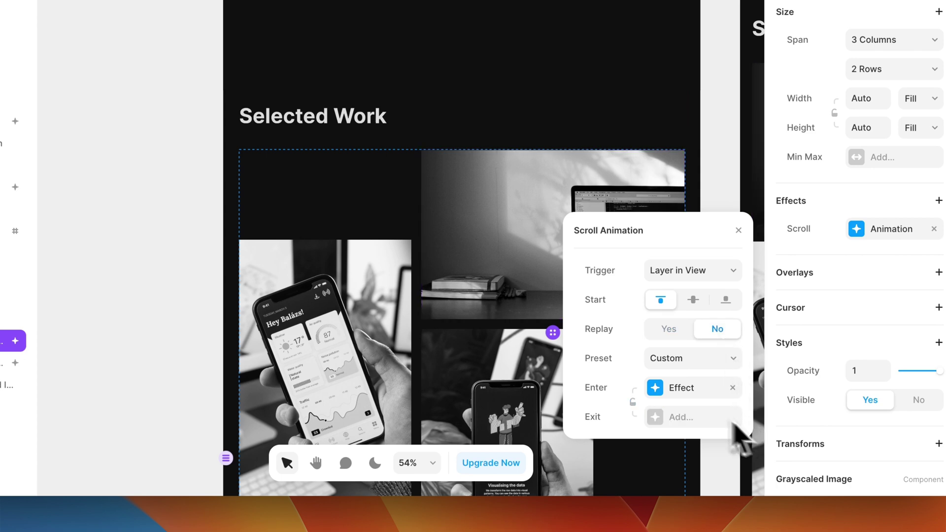
Copy the weather-app phone image's scroll animation and paste it onto the phone image below the laptop.
left_click(169, 277)
scroll(157, 277, "down", 1)
left_click(407, 318)
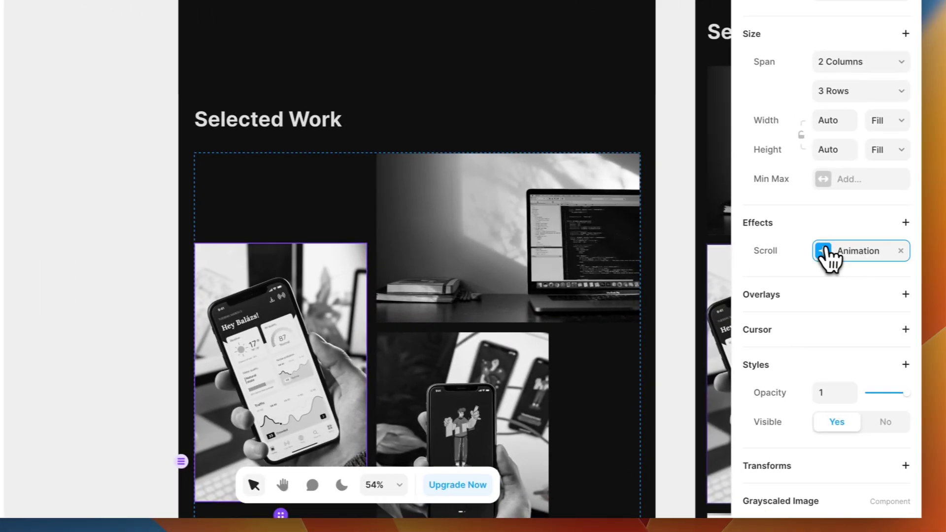
left_click(813, 251)
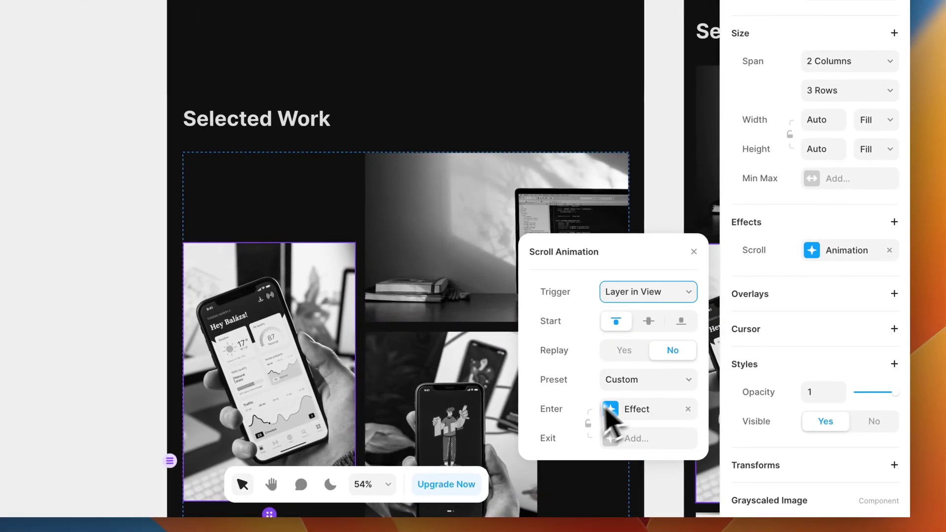
left_click(693, 252)
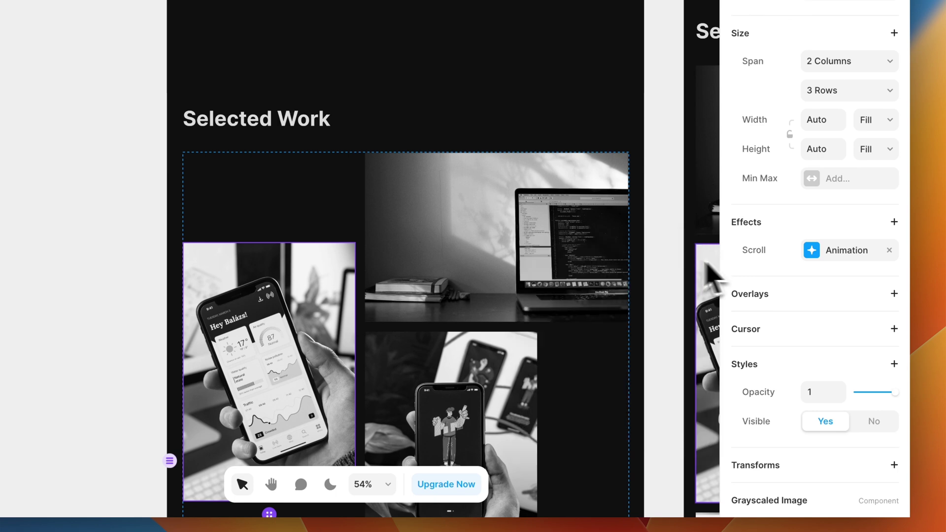
right_click(759, 260)
left_click(770, 262)
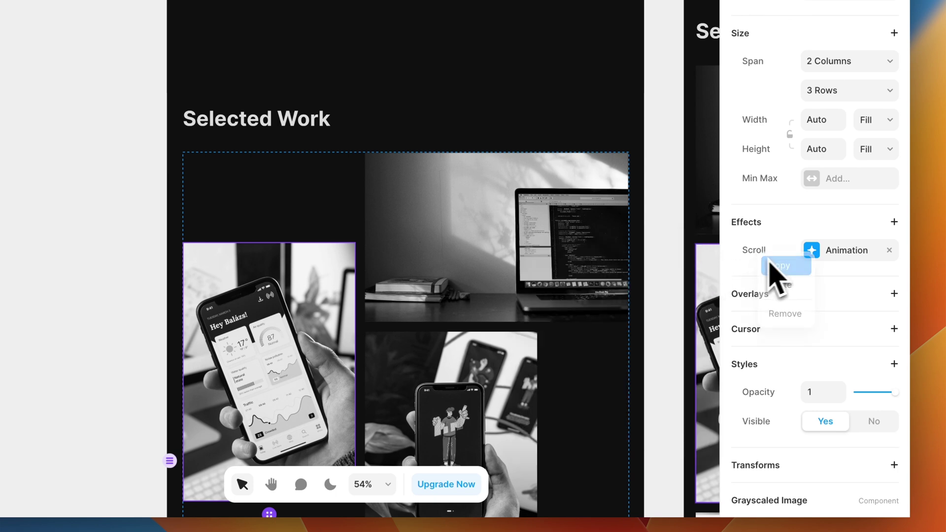
scroll(555, 312, "down", 4)
left_click(478, 237)
scroll(784, 256, "down", 1)
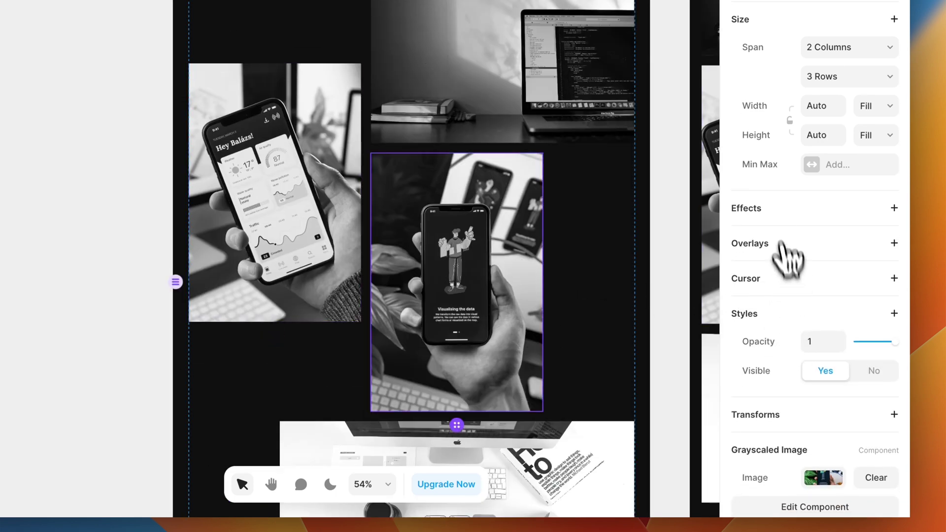
left_click(772, 219)
left_click(784, 223)
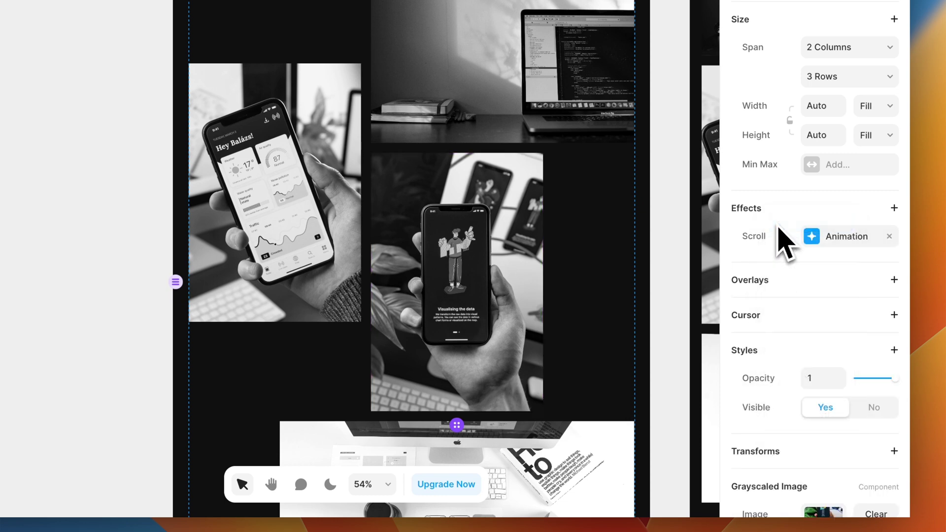
Set the Enter effect offset of the phone image below the laptop to X 0 and Y 100.
left_click(825, 244)
left_click(639, 394)
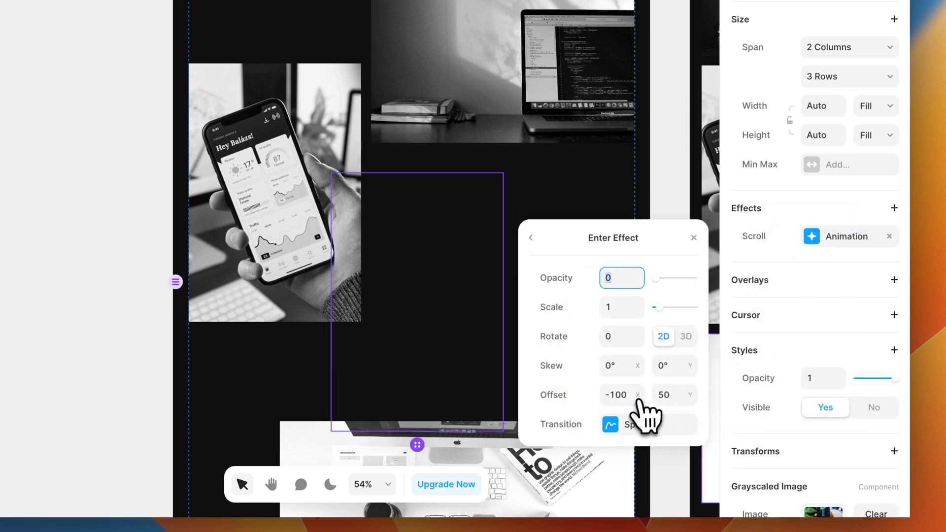
left_click(617, 394)
type("0")
key("Tab")
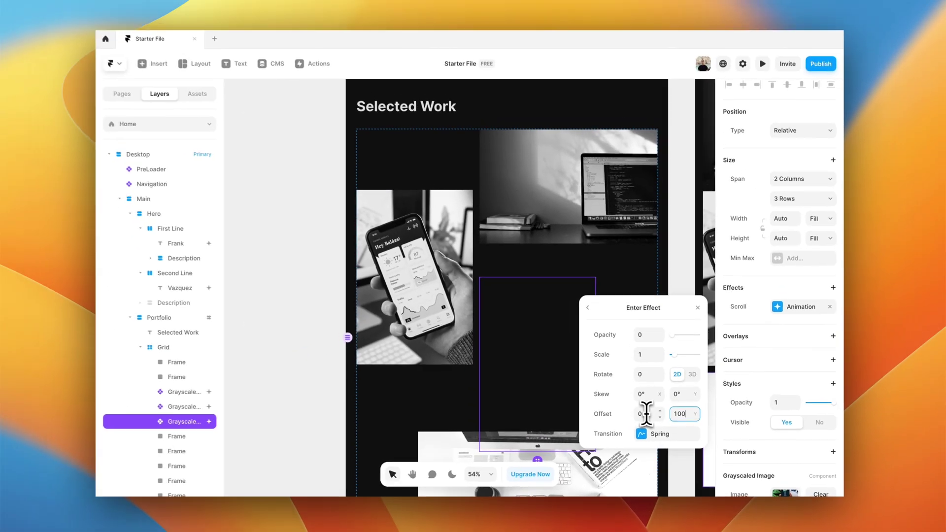
scroll(468, 382, "down", 2)
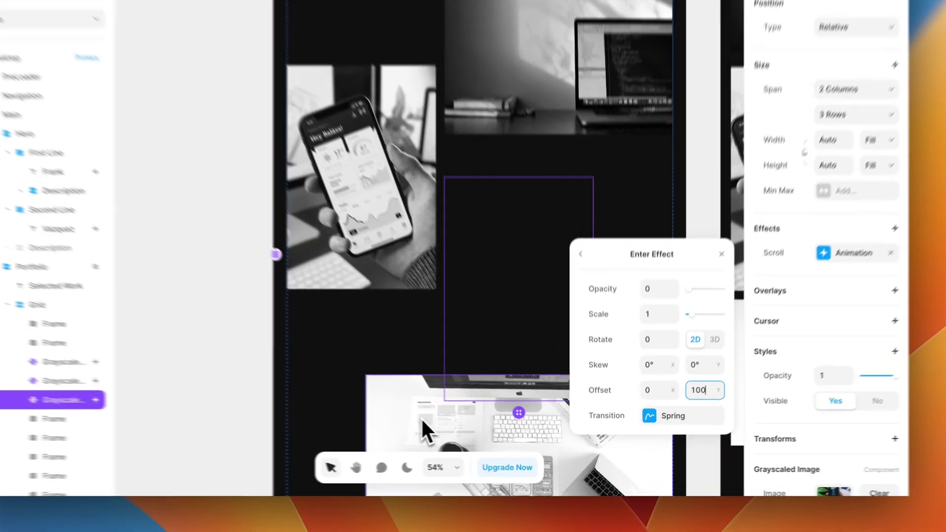
Paste the copied scroll animation onto the white desk image below and set its Enter effect's X offset to 100.
left_click(468, 436)
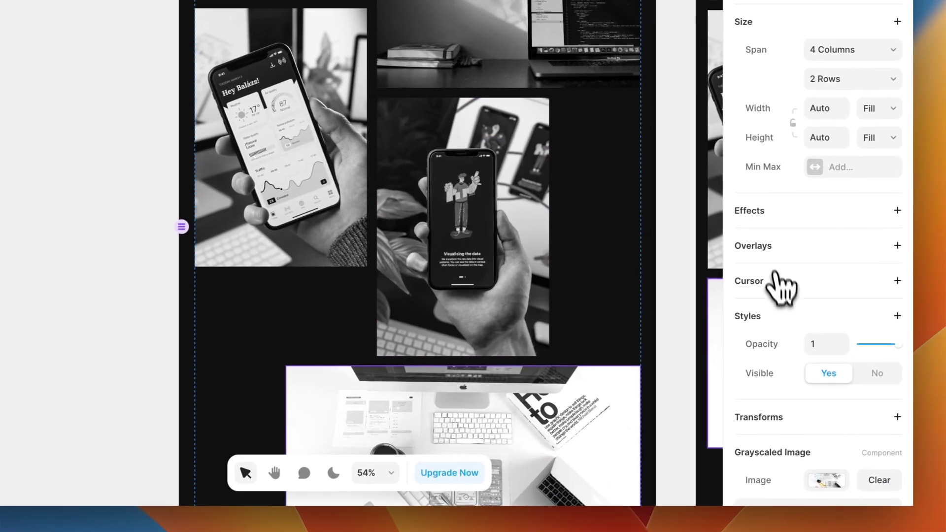
left_click(759, 217)
left_click(768, 232)
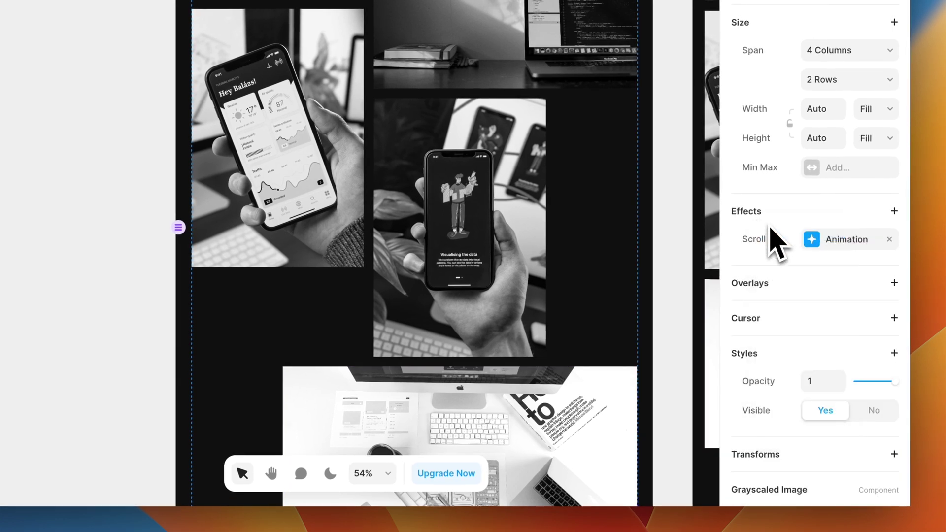
left_click(816, 236)
left_click(635, 404)
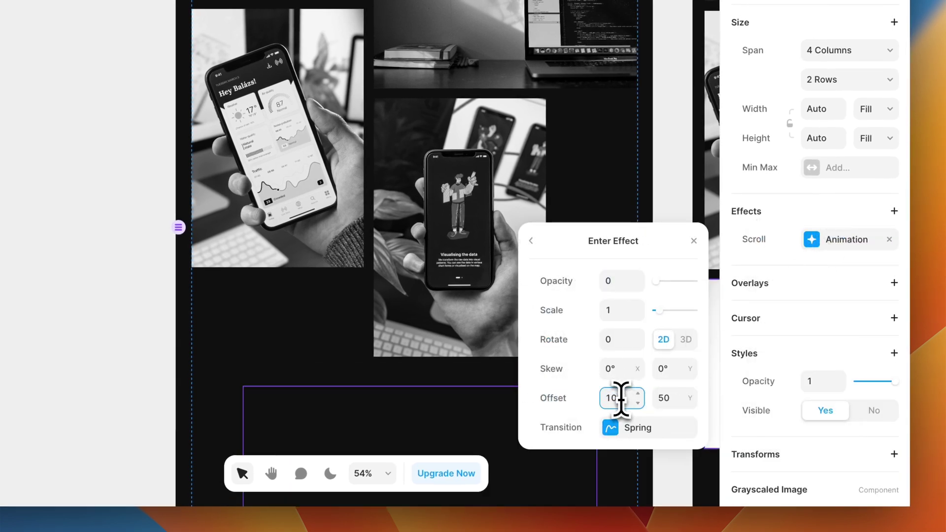
scroll(456, 318, "down", 1)
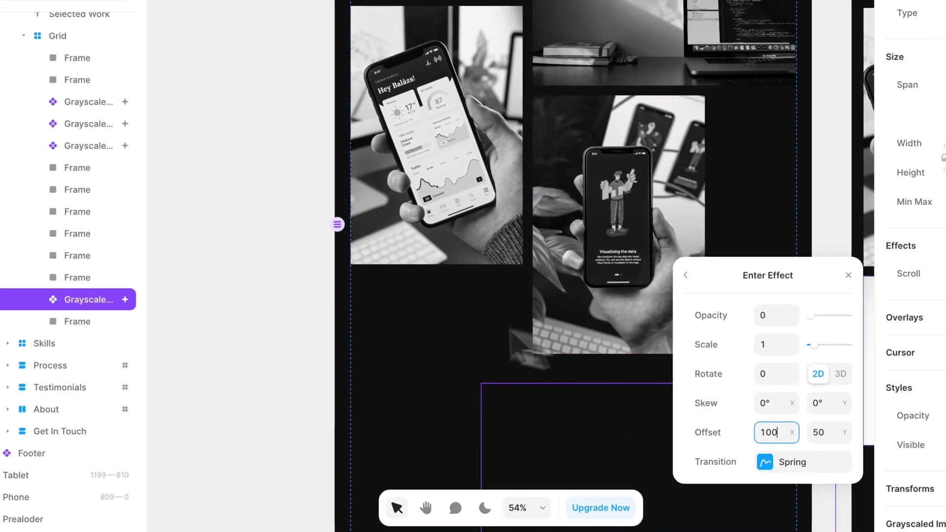
key("Return")
left_click(224, 335)
Preview the Desktop page and scroll through Selected Work to check the entrance animations of all the images.
scroll(224, 340, "up", 3)
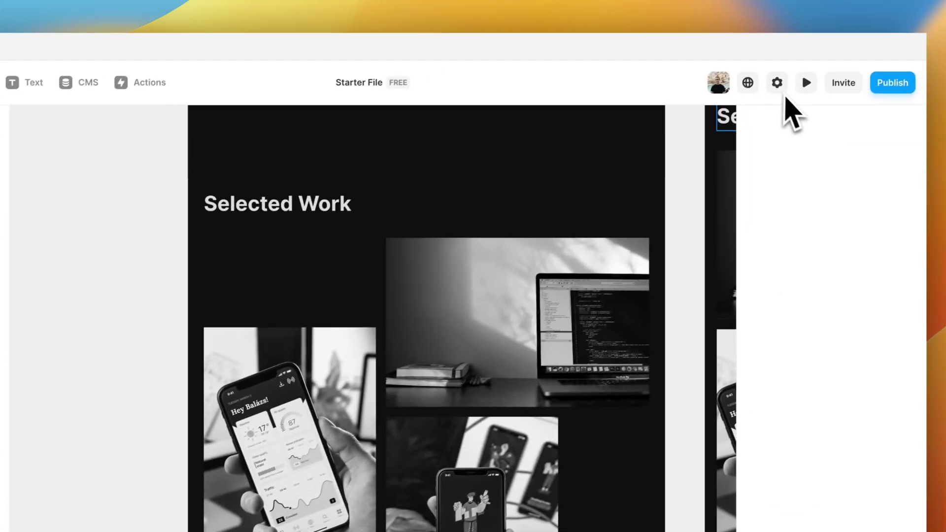
left_click(799, 87)
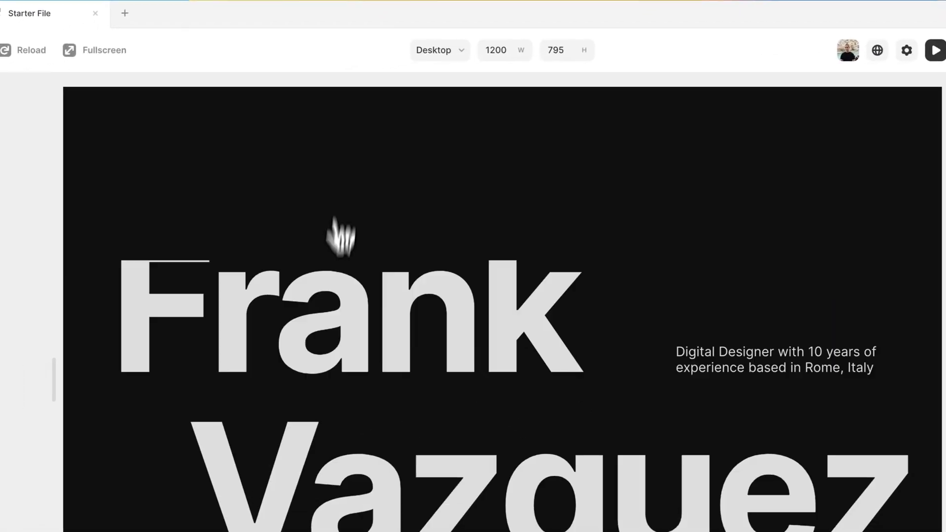
scroll(334, 340, "down", 10)
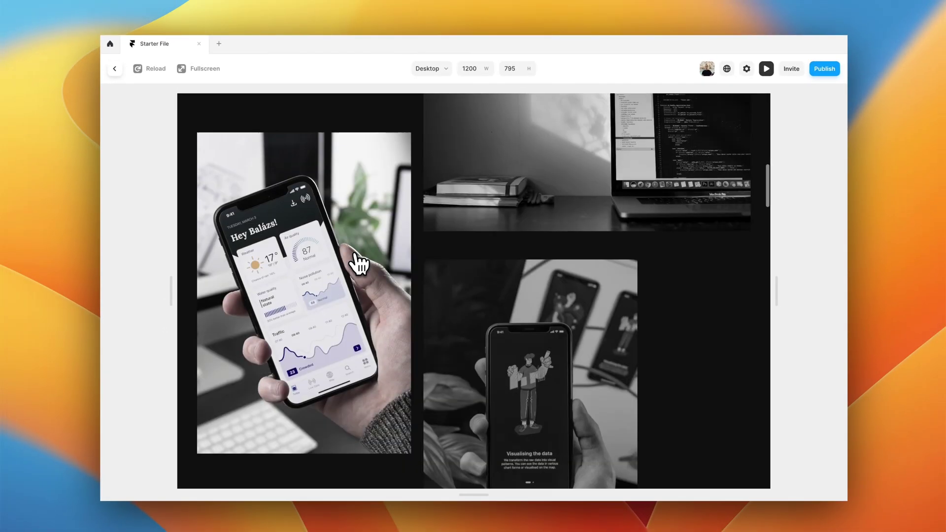
scroll(357, 260, "down", 5)
scroll(413, 248, "up", 4)
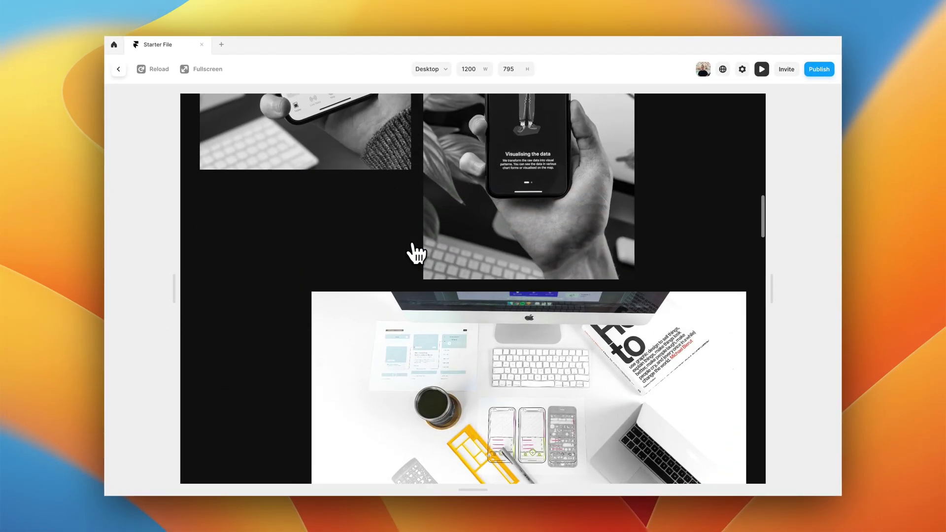
scroll(415, 253, "down", 1)
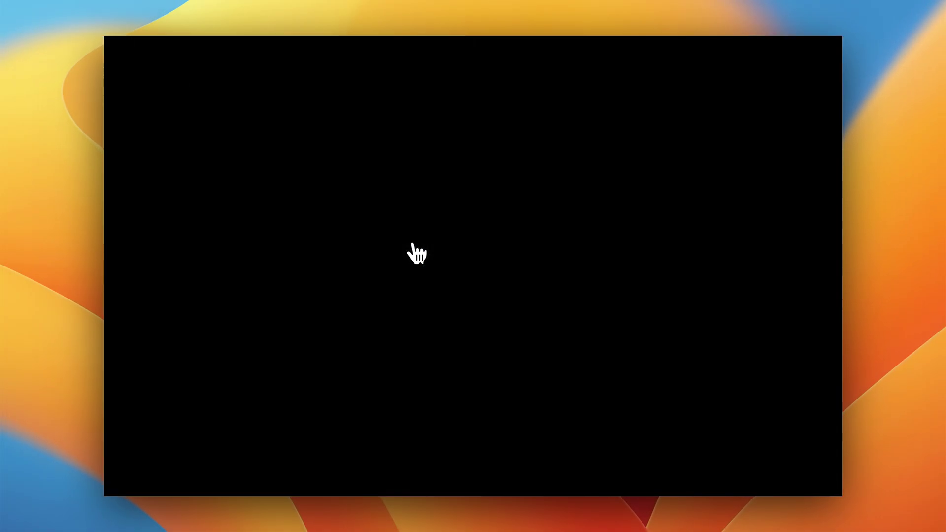
Switch to the reference site in the browser and examine how its My Skills section and cards animate on scroll.
scroll(417, 253, "down", 15)
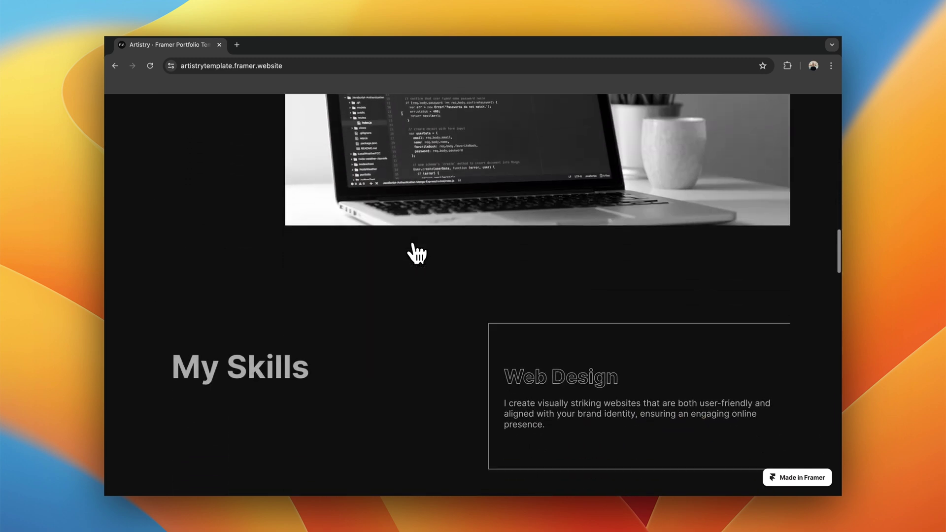
scroll(416, 254, "down", 2)
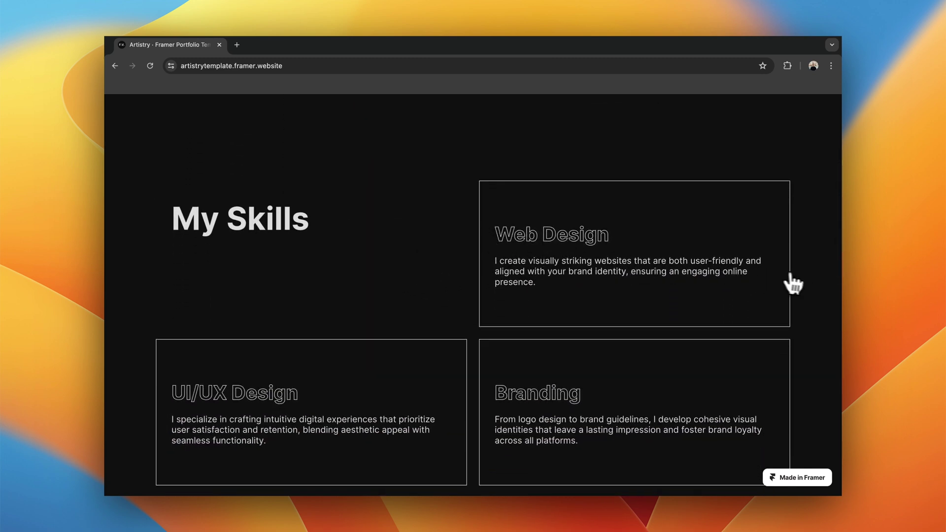
scroll(570, 387, "down", 1)
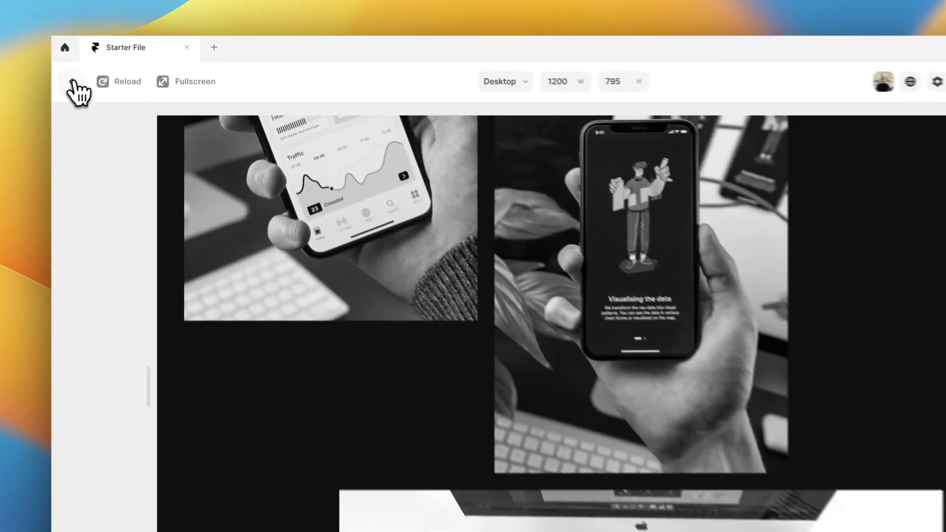
Leave the preview and collapse the Hero layers of the Desktop page.
left_click(119, 70)
scroll(344, 264, "down", 5)
scroll(153, 221, "up", 2)
left_click(87, 178)
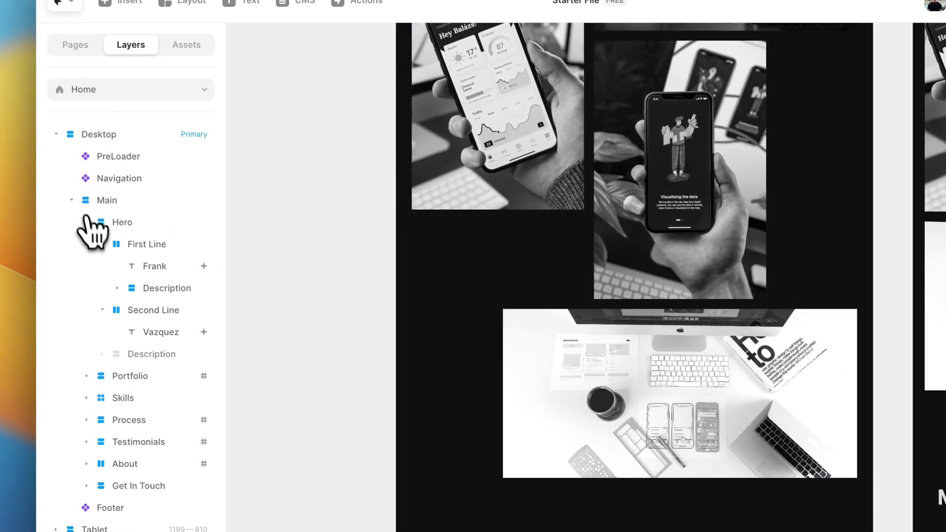
left_click(88, 222)
scroll(451, 364, "down", 5)
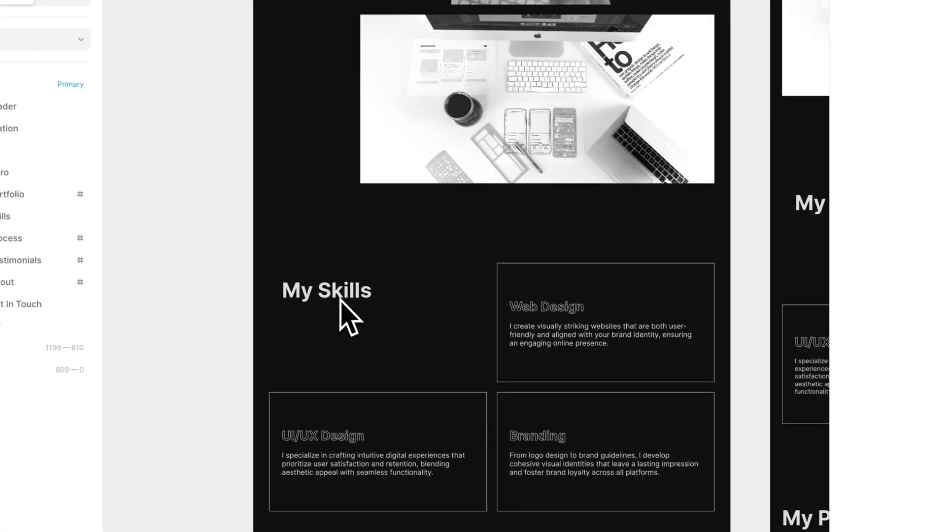
Paste the copied scroll animation onto the Web Design card in My Skills and set its Enter effect offset to X 100 and Y 0.
left_click(512, 283)
scroll(872, 397, "down", 5)
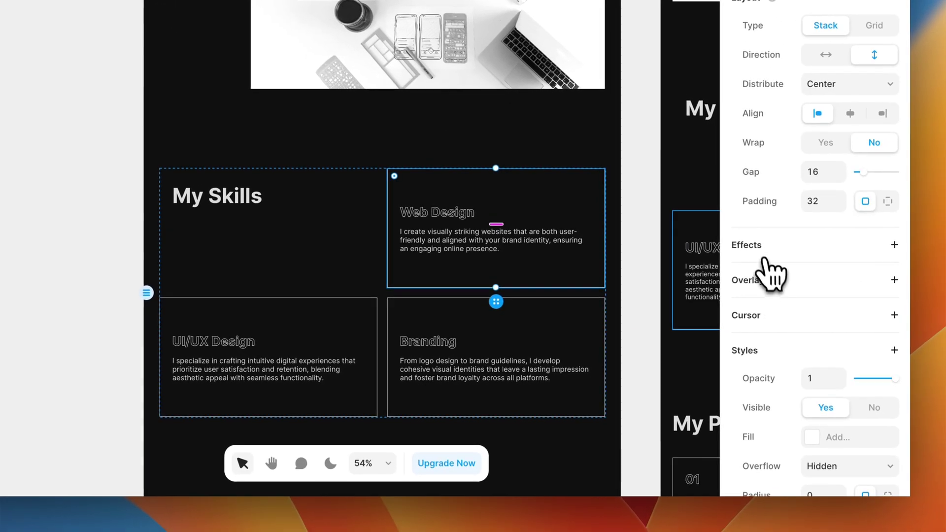
left_click(741, 246)
left_click(777, 268)
left_click(839, 273)
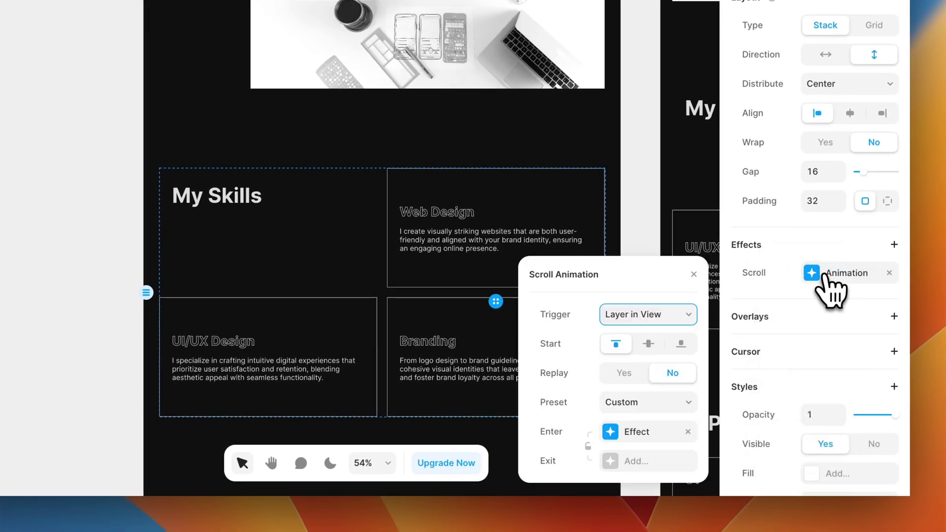
left_click(640, 433)
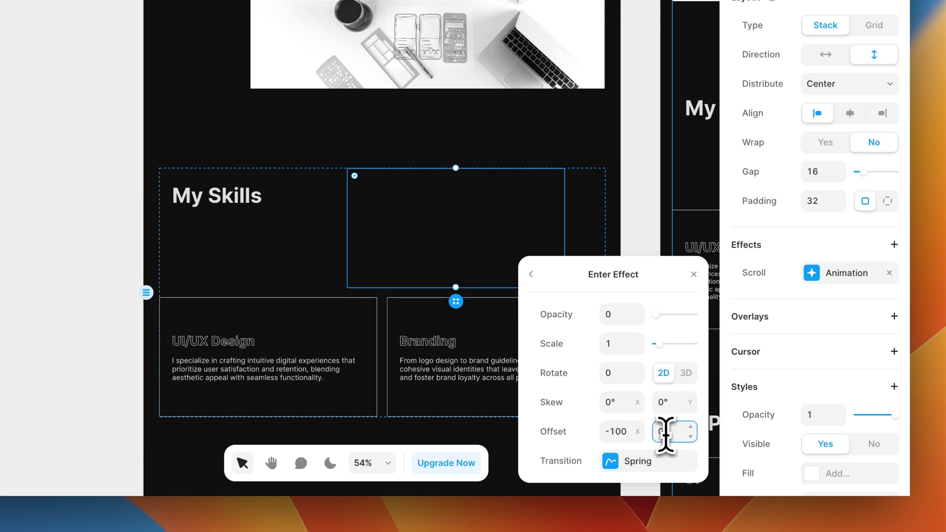
type("0")
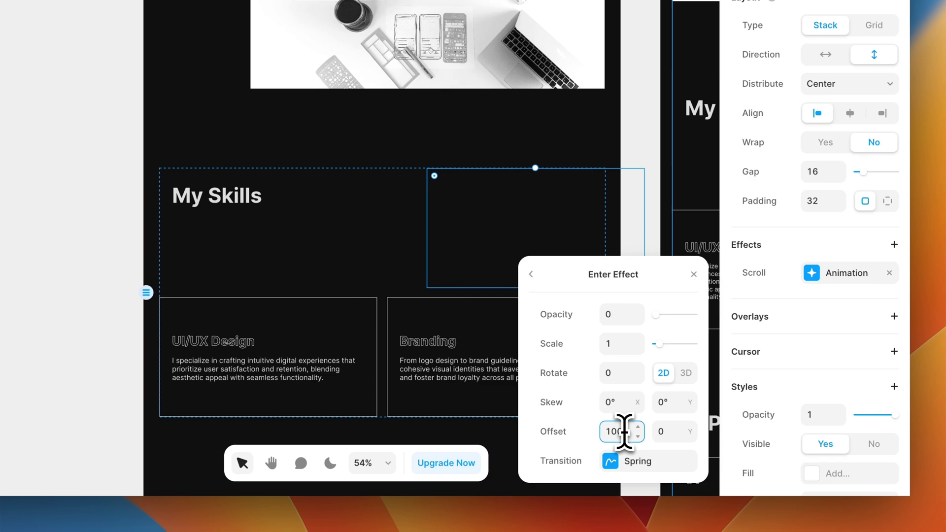
Paste the copied scroll animation onto the Branding card and set its Enter effect offset to X 75 and Y 74.
left_click(397, 317)
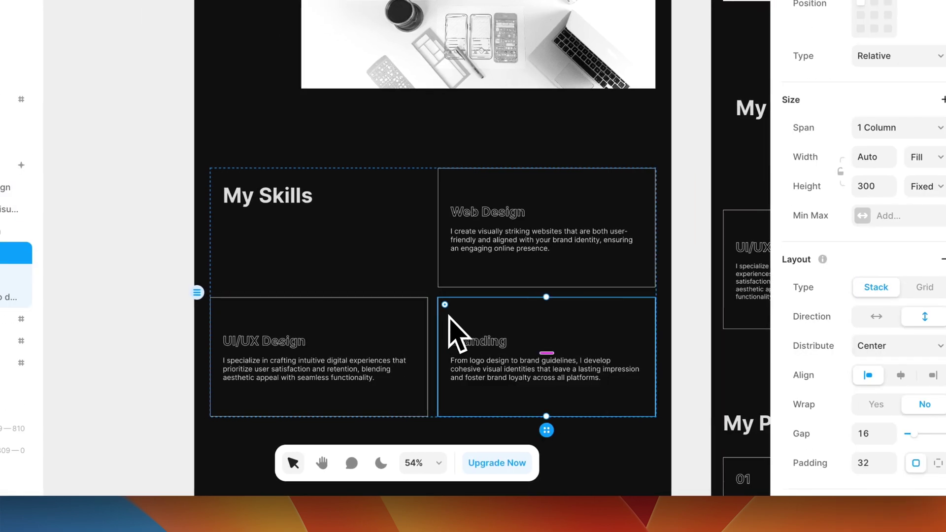
scroll(399, 319, "down", 1)
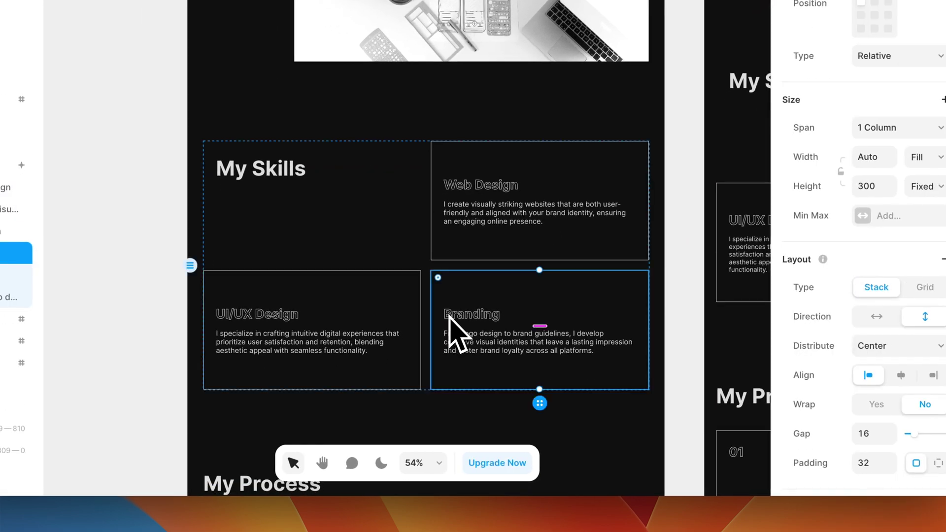
scroll(941, 347, "down", 3)
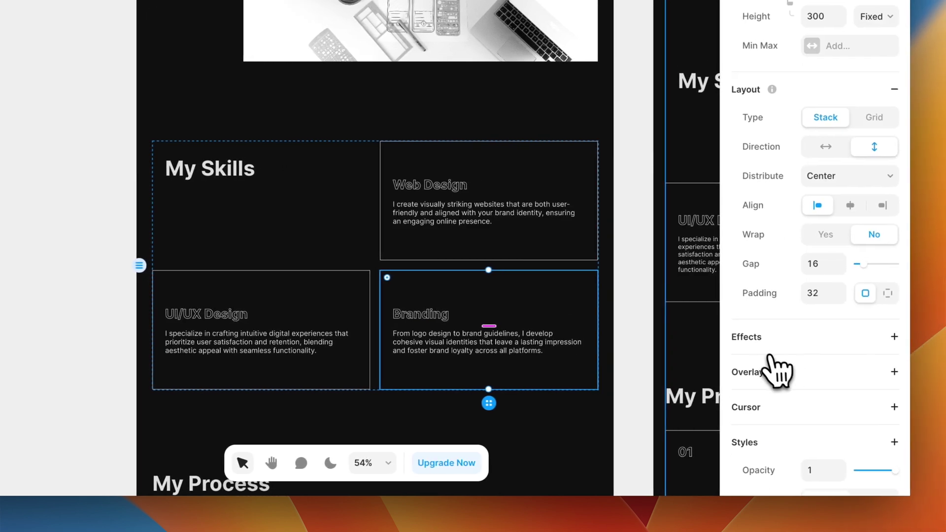
left_click(816, 335)
left_click(788, 286)
left_click(817, 366)
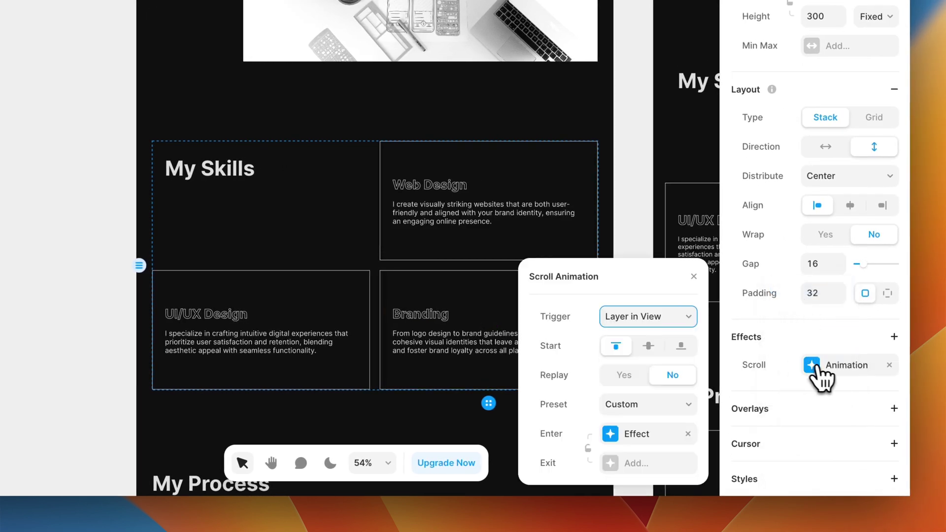
left_click(635, 434)
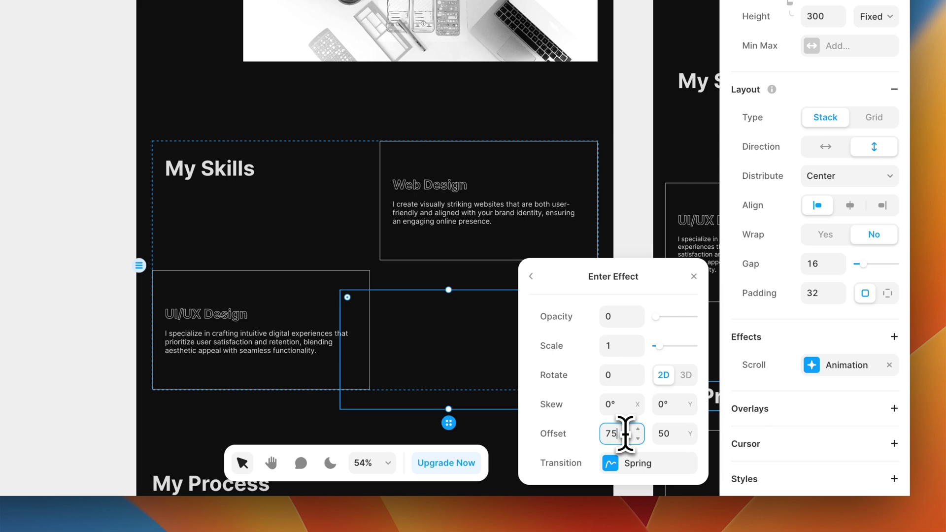
key("Tab")
type("74")
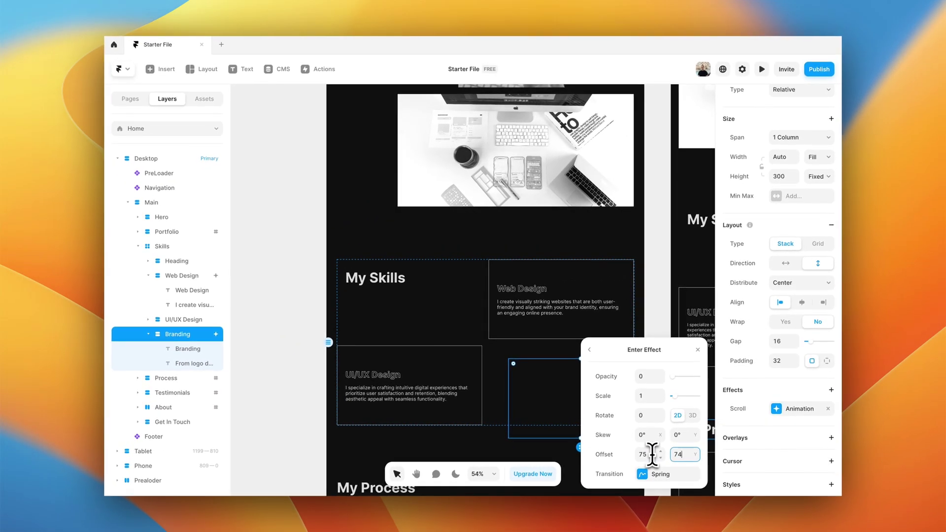
Paste the copied scroll animation onto the UI/UX Design card and open its Enter effect's X offset for editing.
left_click(468, 376)
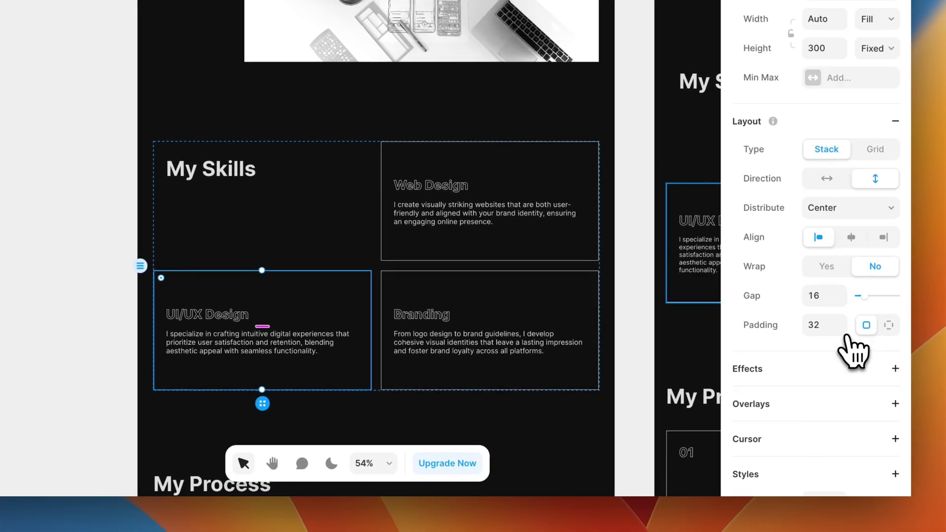
scroll(854, 352, "down", 2)
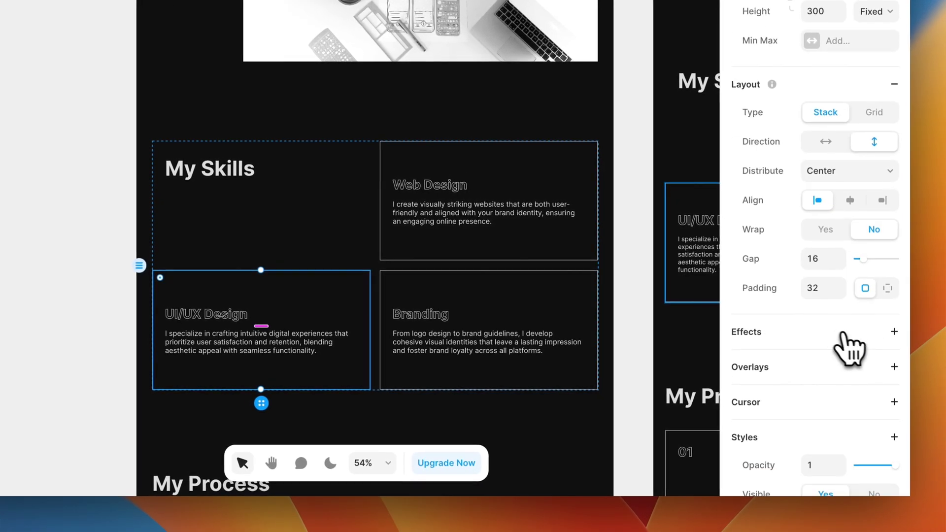
left_click(784, 325)
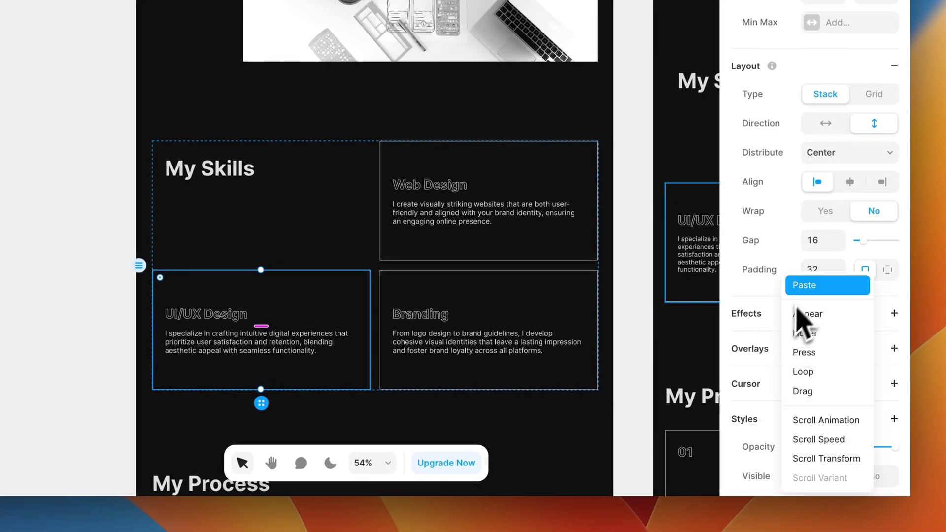
left_click(804, 280)
left_click(795, 343)
left_click(617, 431)
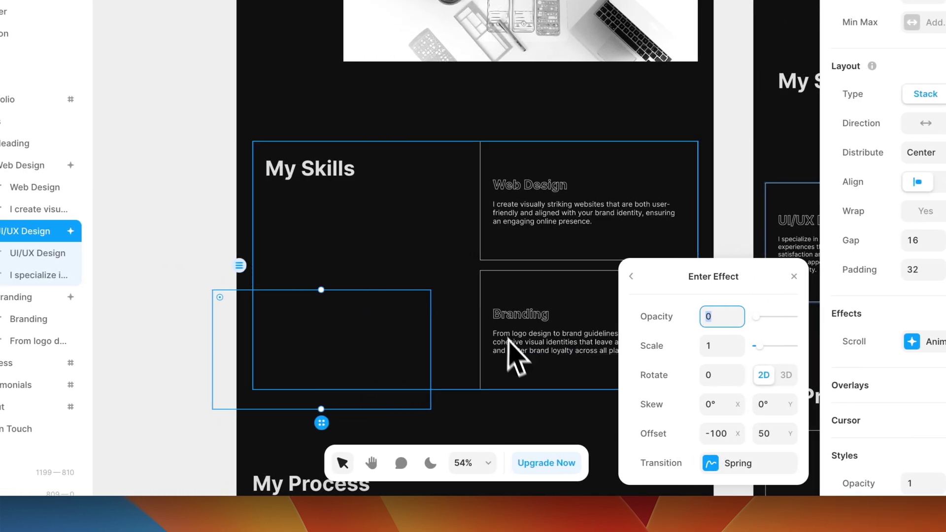
left_click(718, 434)
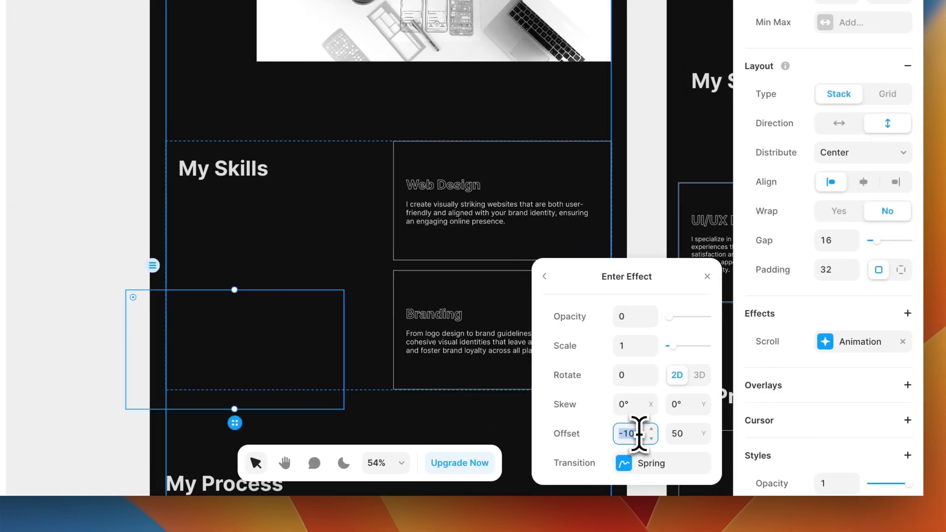
Set the UI/UX Design card's enter effect offset to -75 X and 75 Y, and collapse the Skills layer.
type("-75")
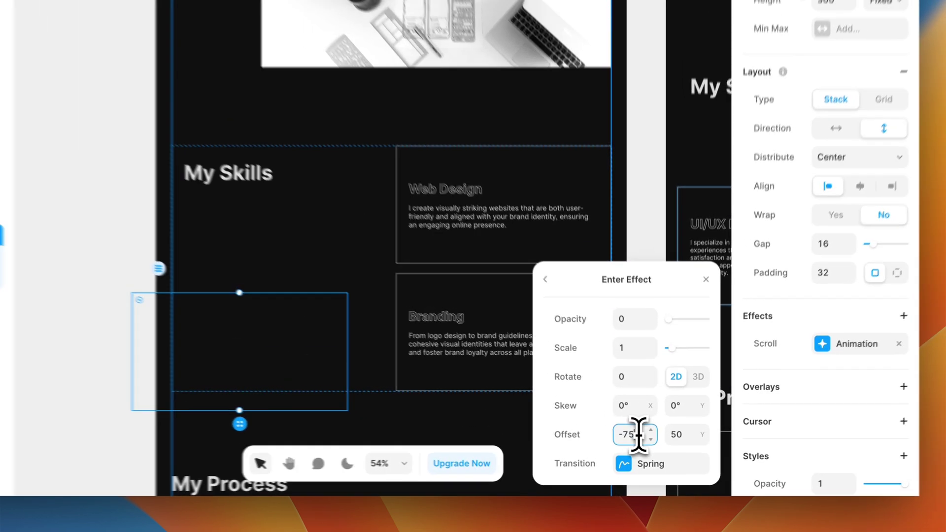
key("Tab")
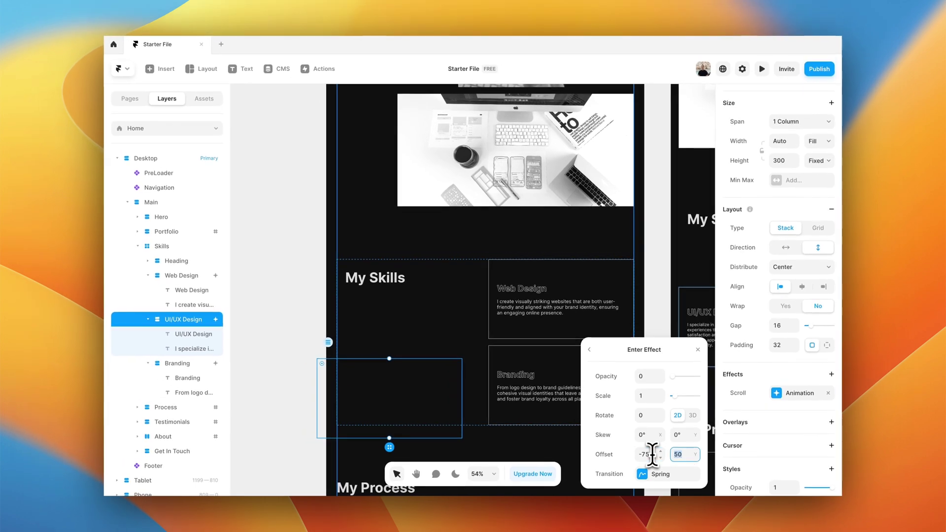
type("7")
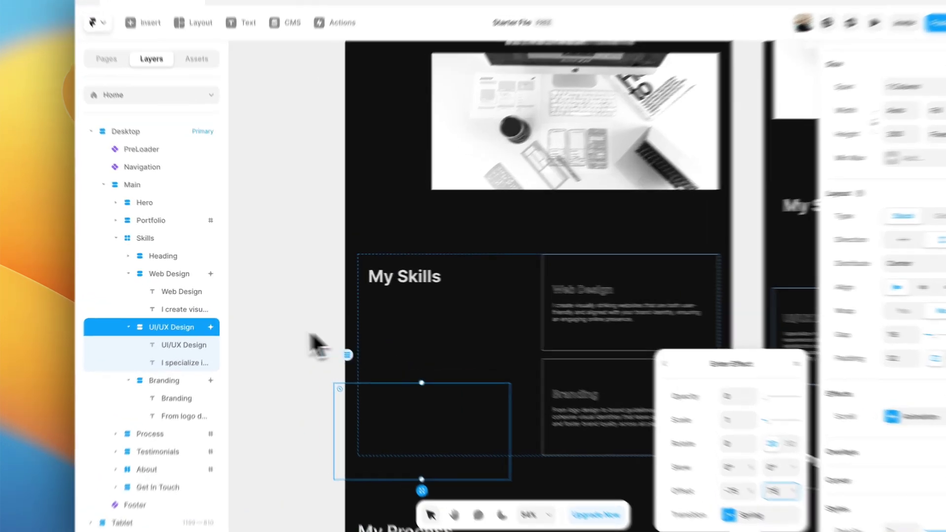
left_click(254, 322)
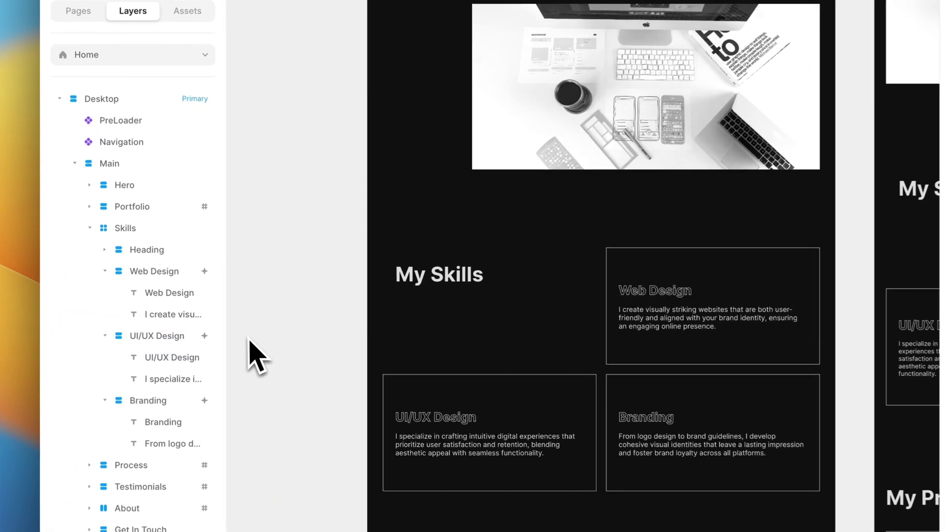
scroll(254, 326, "down", 1)
left_click(88, 227)
Preview the page to check the My Skills card animations and compare the My Process section on the Artistry reference site in the browser.
left_click(796, 83)
scroll(413, 340, "down", 10)
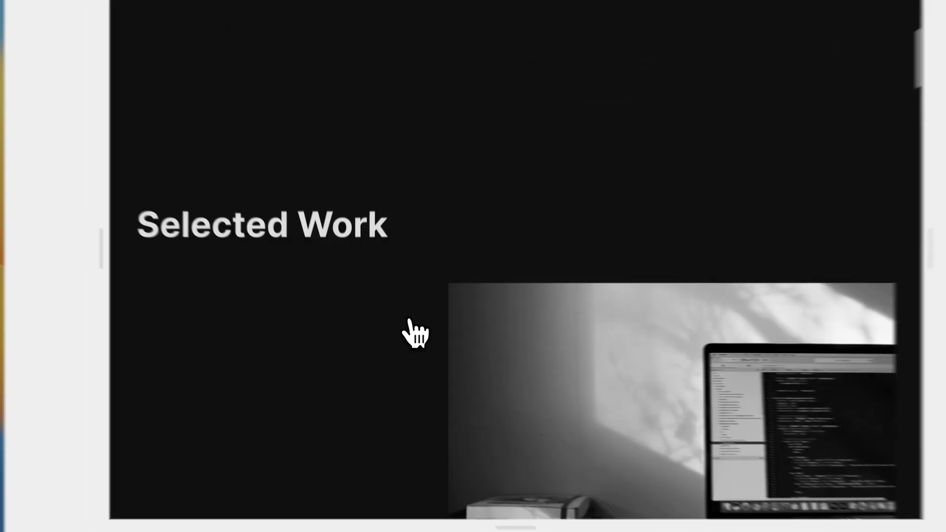
scroll(414, 333, "down", 10)
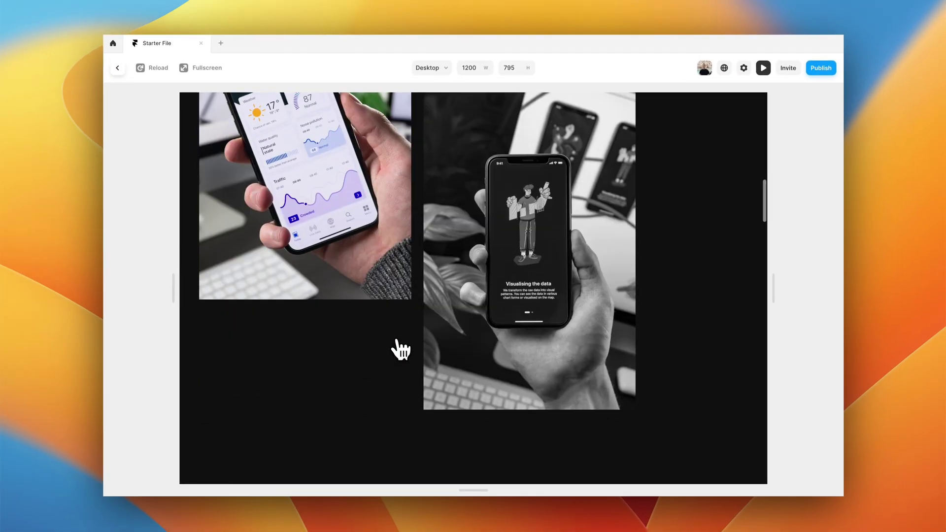
scroll(401, 349, "down", 10)
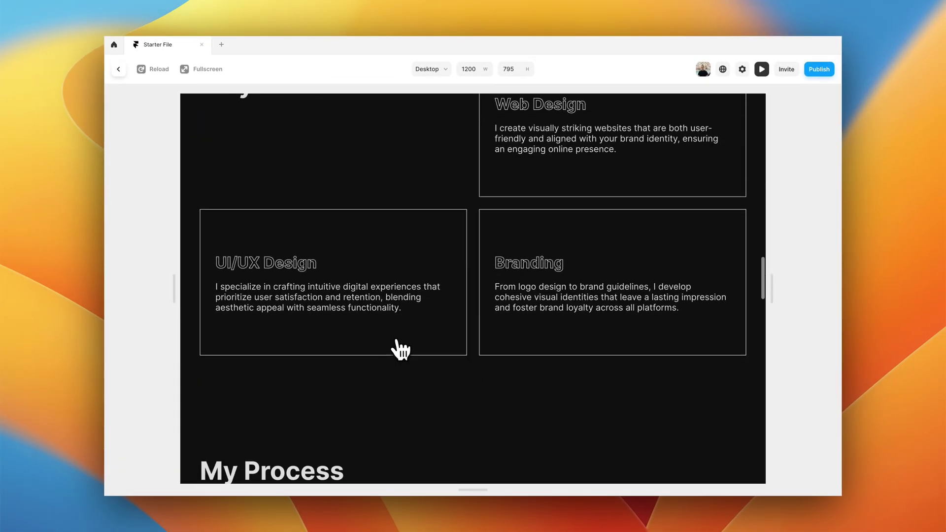
scroll(400, 350, "down", 2)
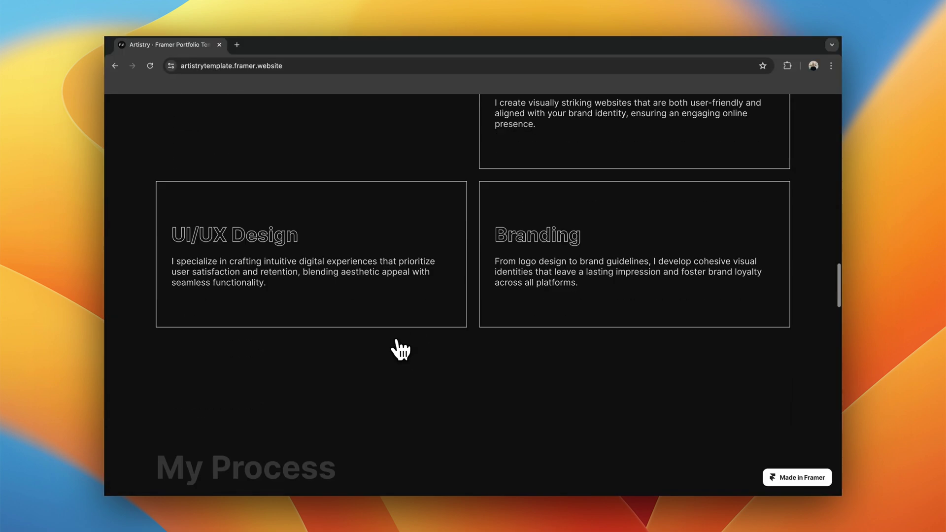
scroll(400, 350, "down", 4)
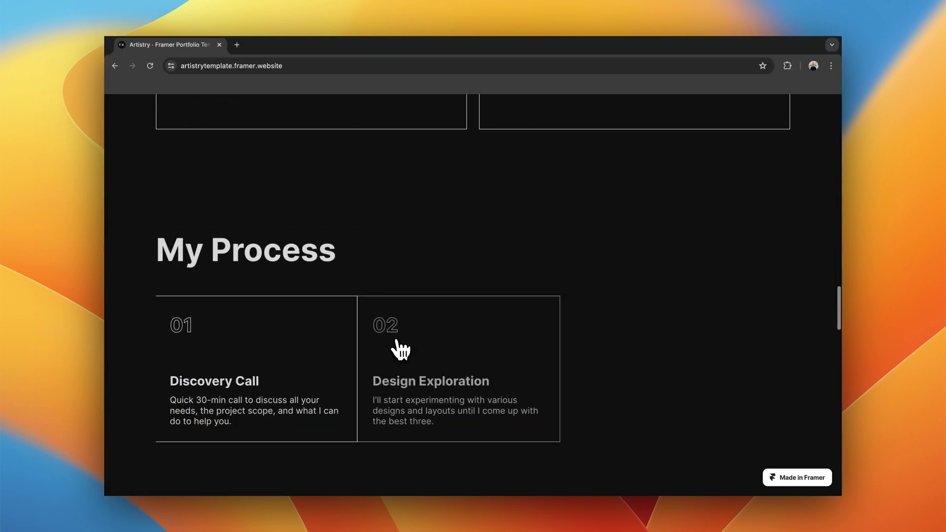
scroll(400, 349, "down", 6)
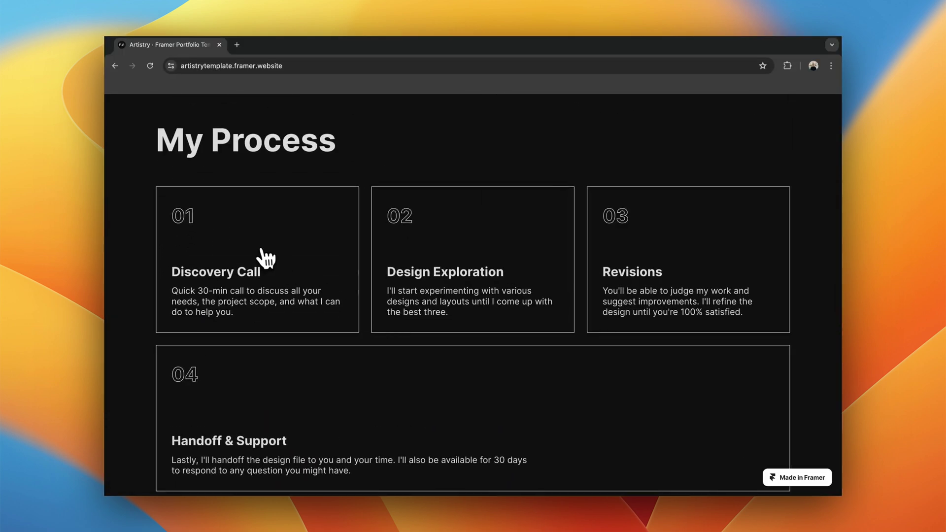
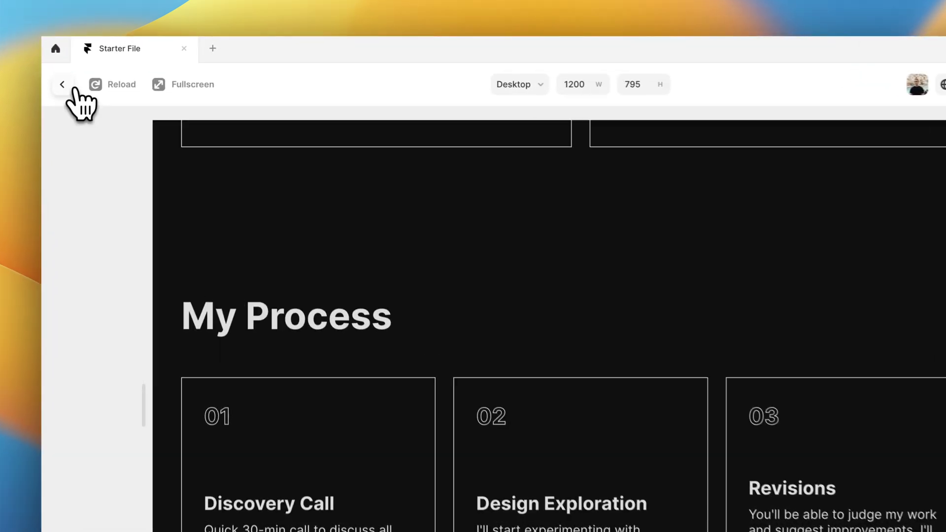
Return to the canvas and paste the copied scroll animation onto the 01 Discovery Call card in My Process.
left_click(102, 74)
left_click(329, 305)
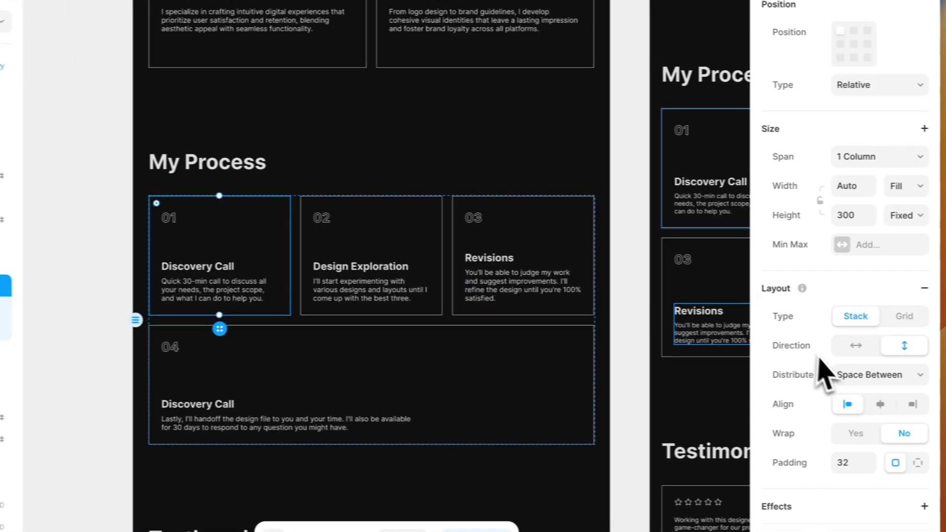
scroll(945, 417, "down", 3)
left_click(763, 366)
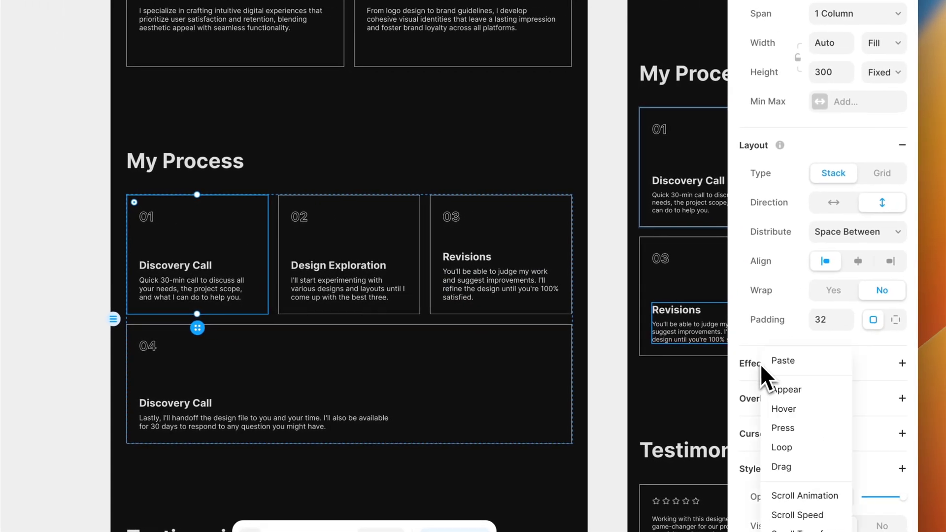
left_click(785, 377)
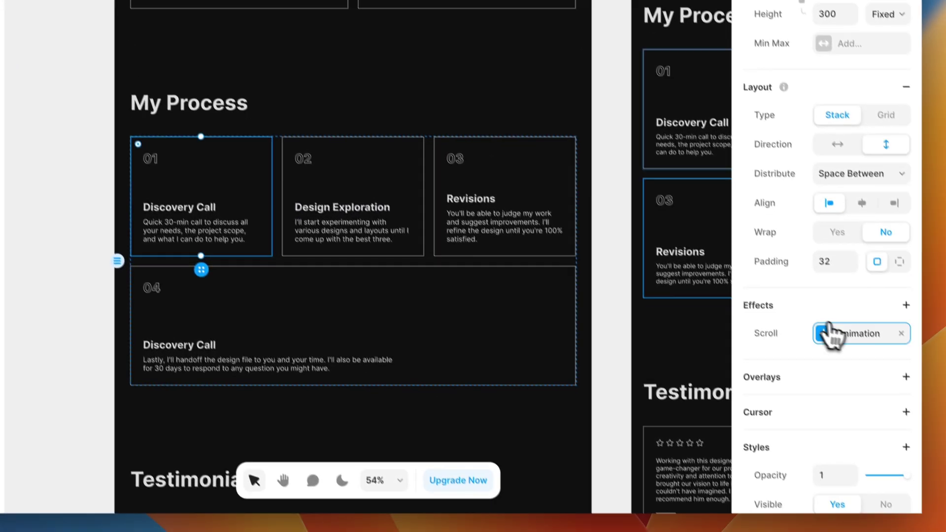
Set the Y offset of the 01 card's enter effect to 0.
left_click(897, 420)
left_click(680, 531)
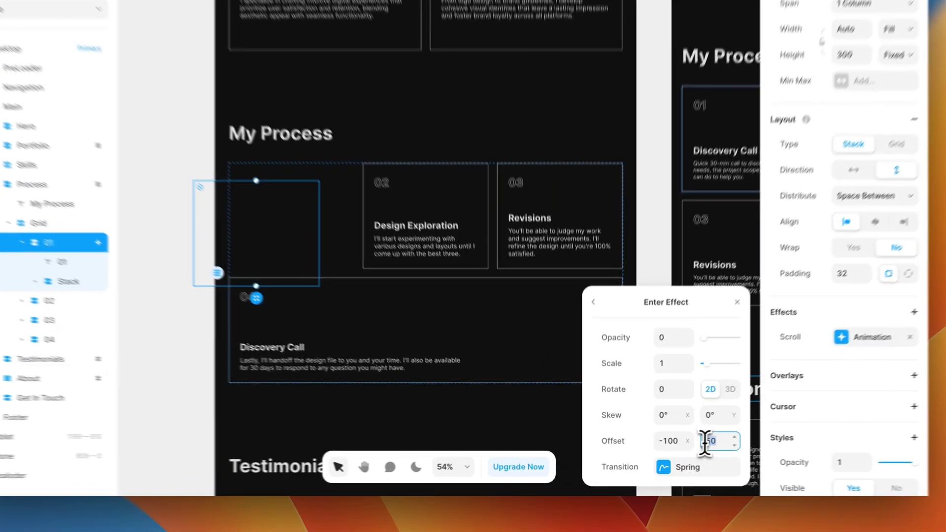
left_click(678, 454)
type("0")
key("Return")
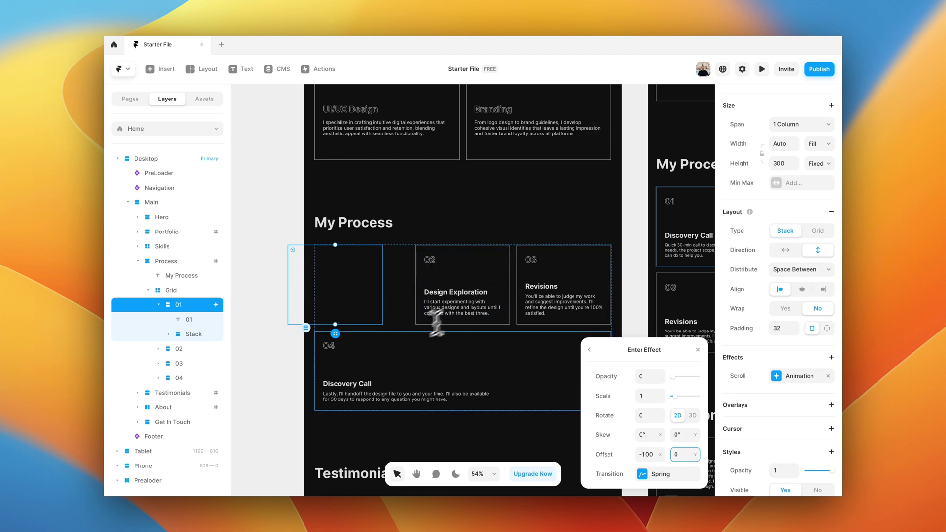
left_click(264, 323)
Copy the 01 card's scroll animation to the 02 Design Exploration card.
left_click(199, 308)
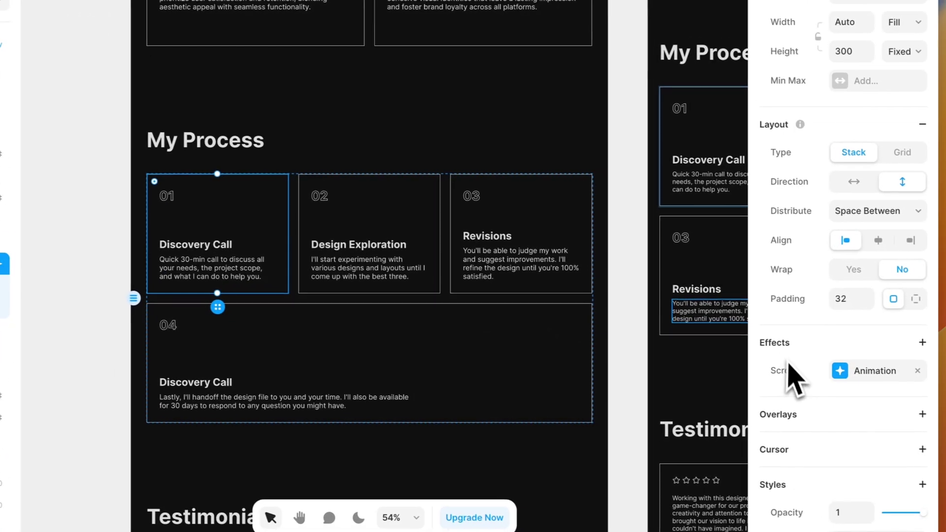
right_click(872, 380)
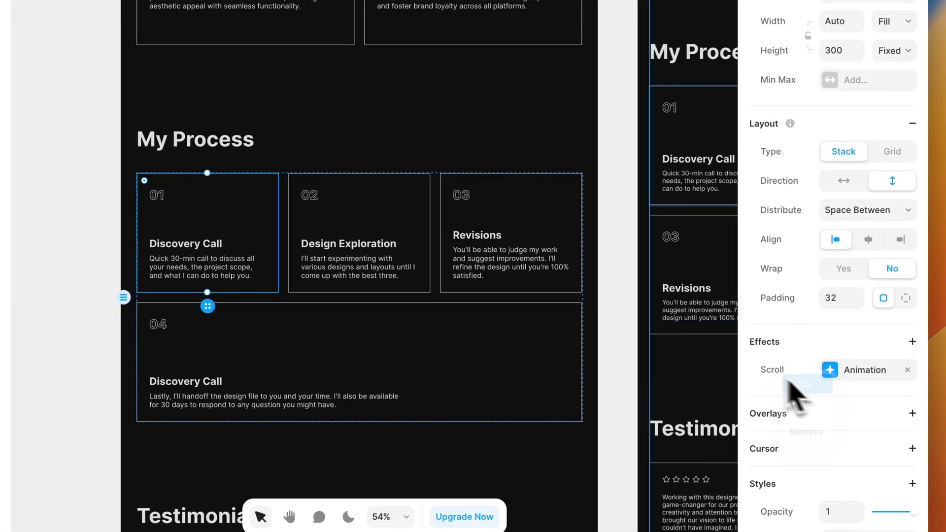
left_click(413, 224)
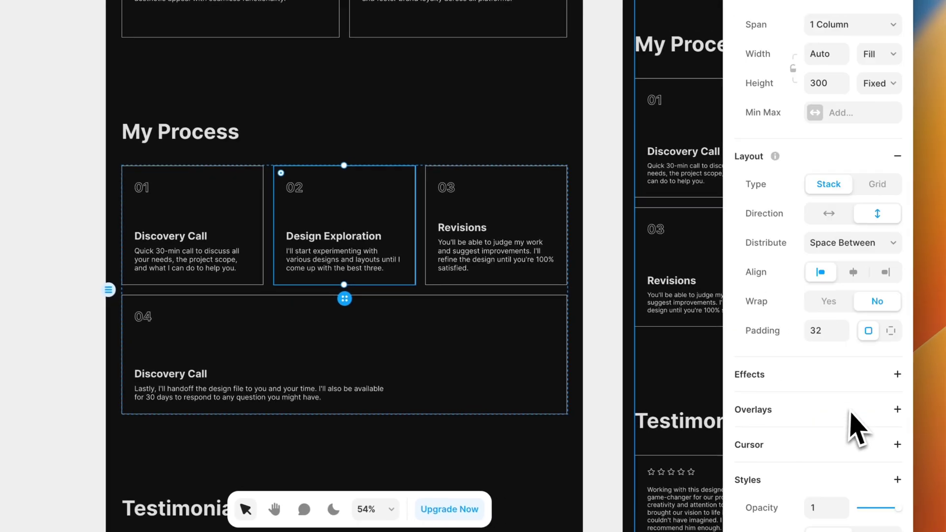
scroll(857, 429, "down", 10)
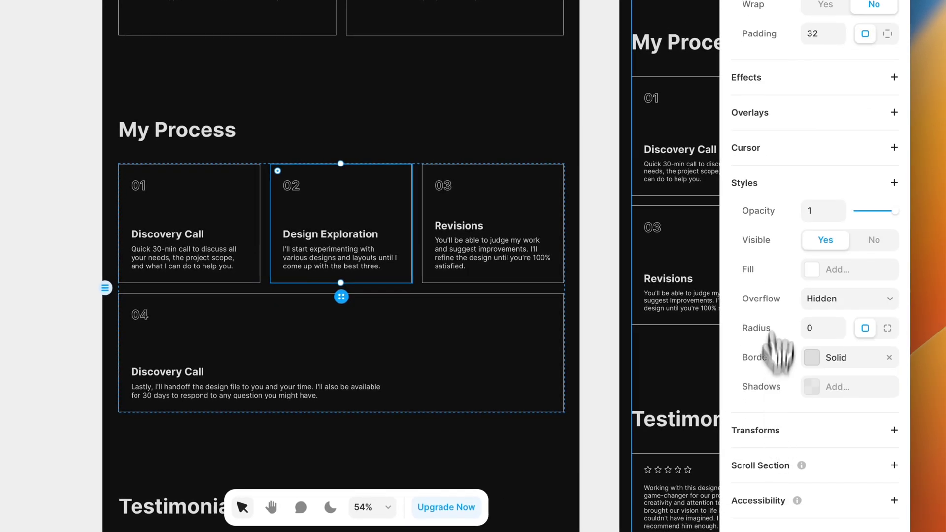
left_click(755, 77)
left_click(761, 82)
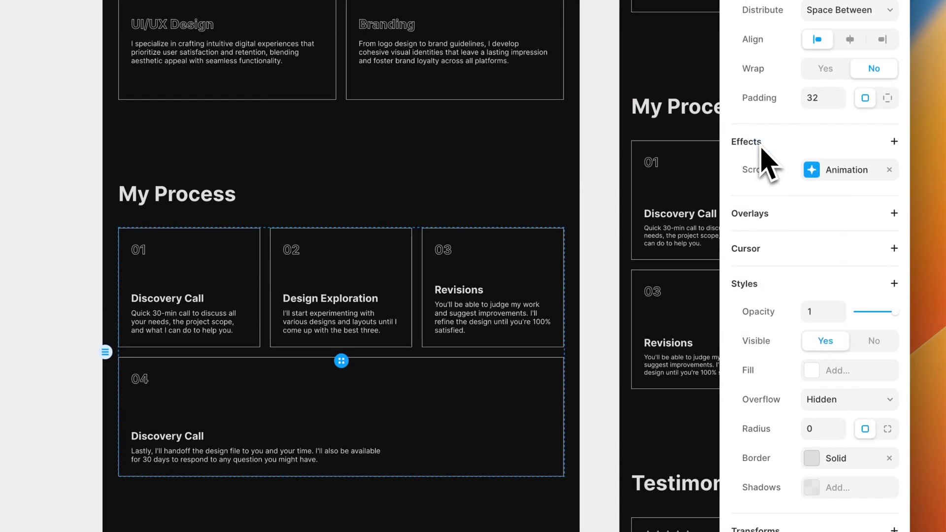
Set the delay of the 02 card's enter effect transition to 0.3 s.
left_click(810, 170)
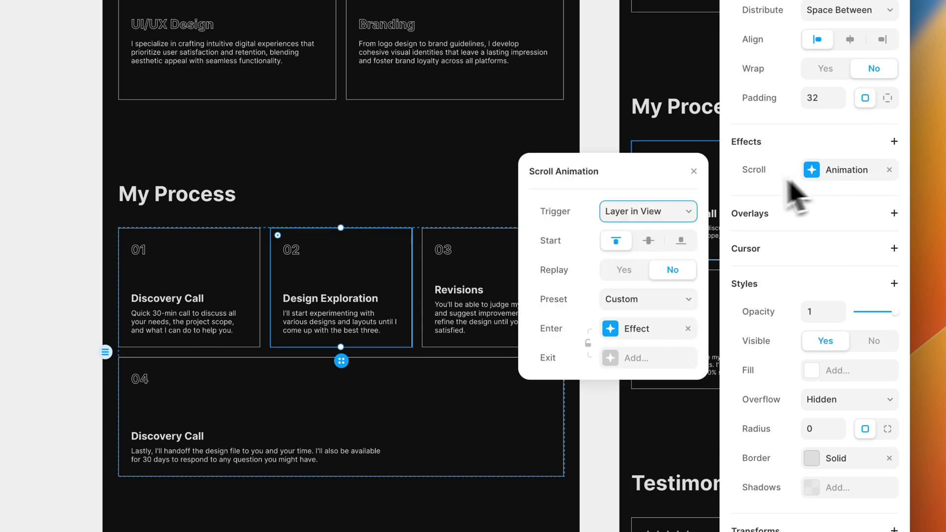
left_click(635, 329)
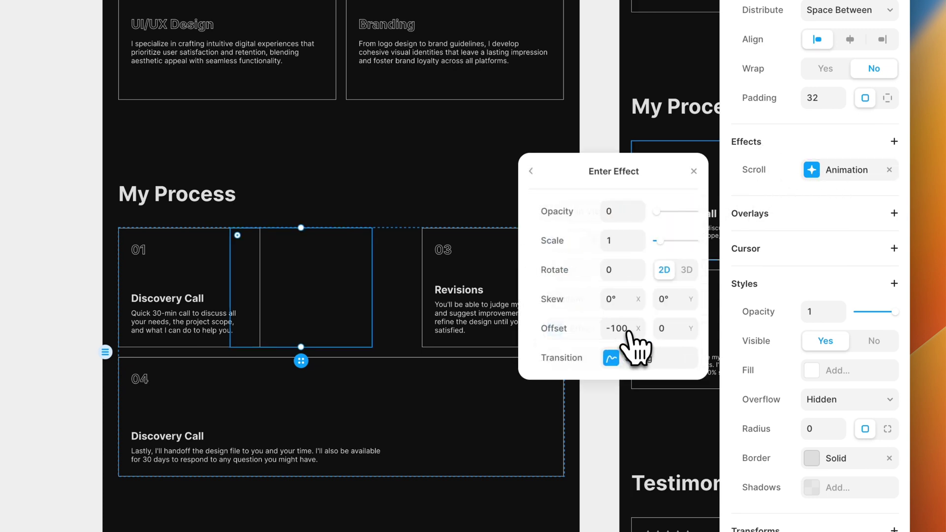
left_click(628, 364)
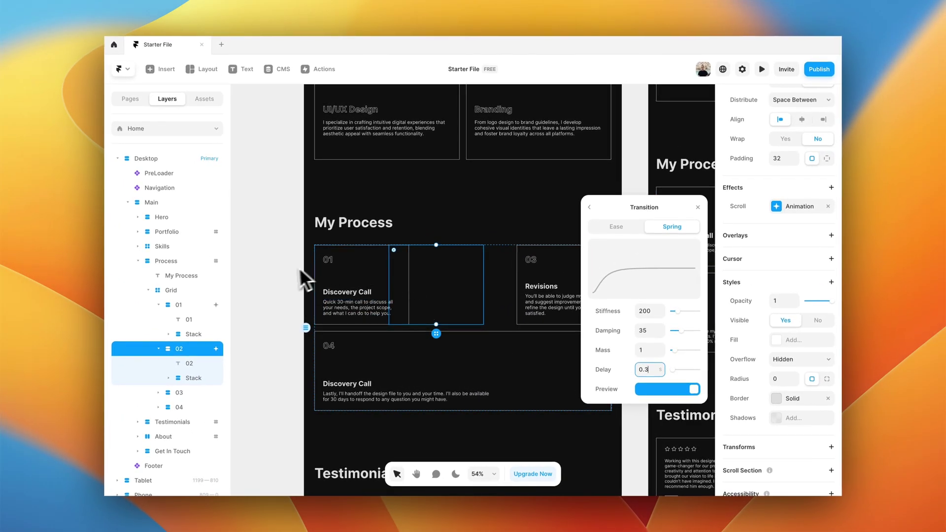
left_click(273, 271)
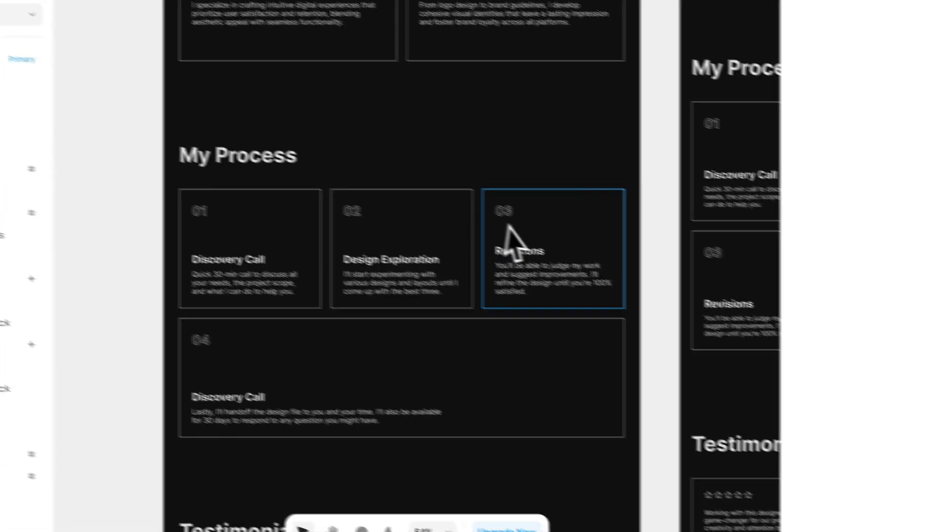
Paste the scroll animation onto the 03 Revisions card and edit the delay of its enter effect transition.
left_click(541, 273)
scroll(797, 401, "down", 5)
left_click(771, 332)
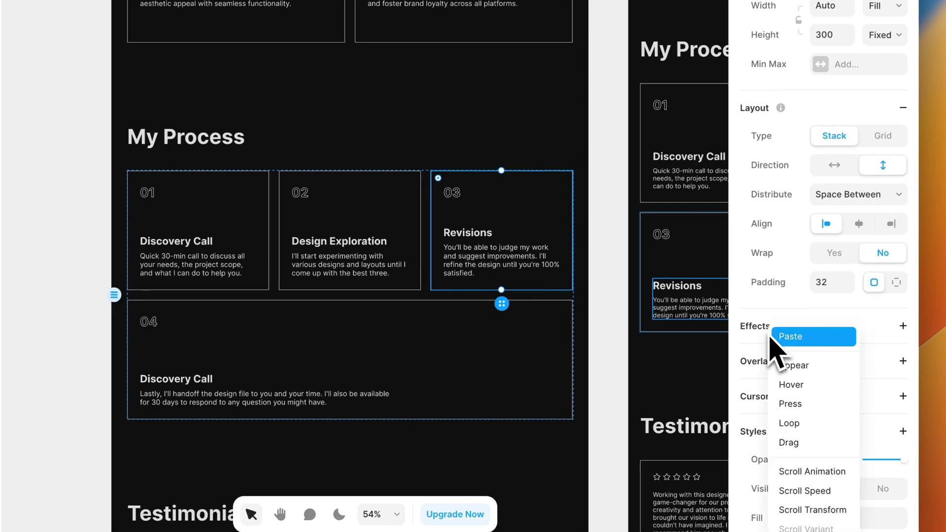
left_click(780, 335)
left_click(635, 446)
left_click(622, 462)
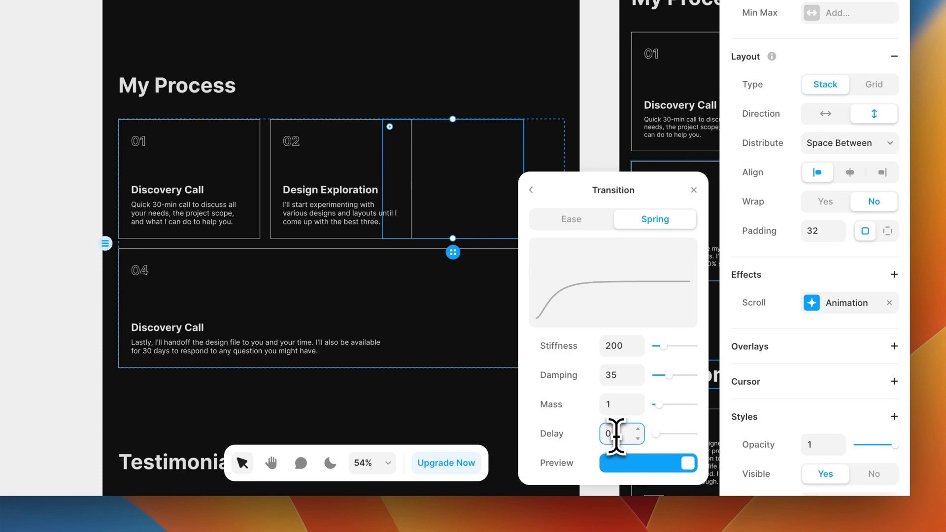
left_click(68, 254)
Paste the scroll animation onto the 04 card and open the transition settings of its enter effect.
left_click(170, 278)
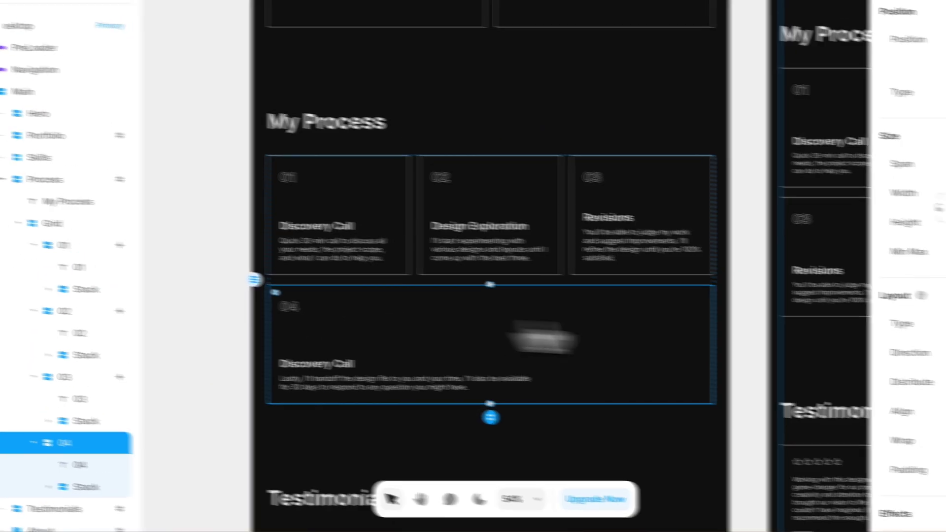
scroll(840, 322, "down", 5)
right_click(773, 241)
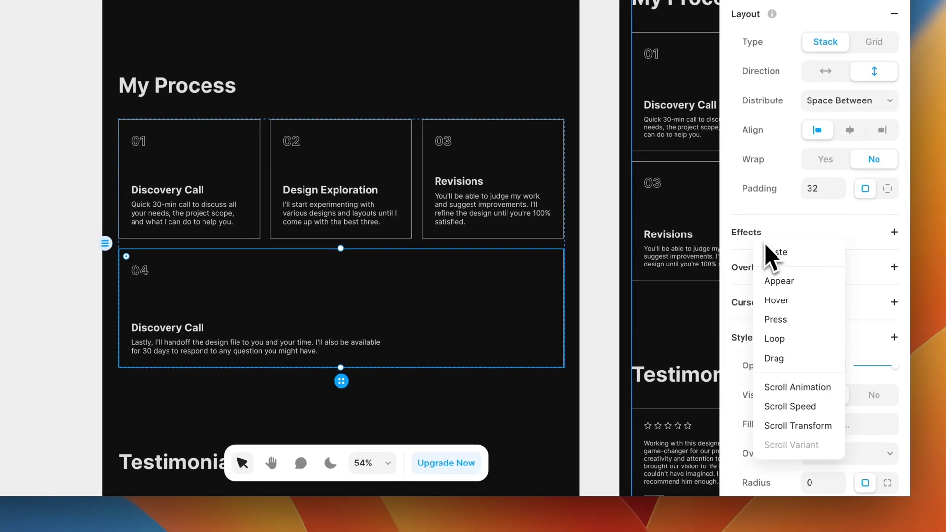
left_click(768, 251)
left_click(828, 266)
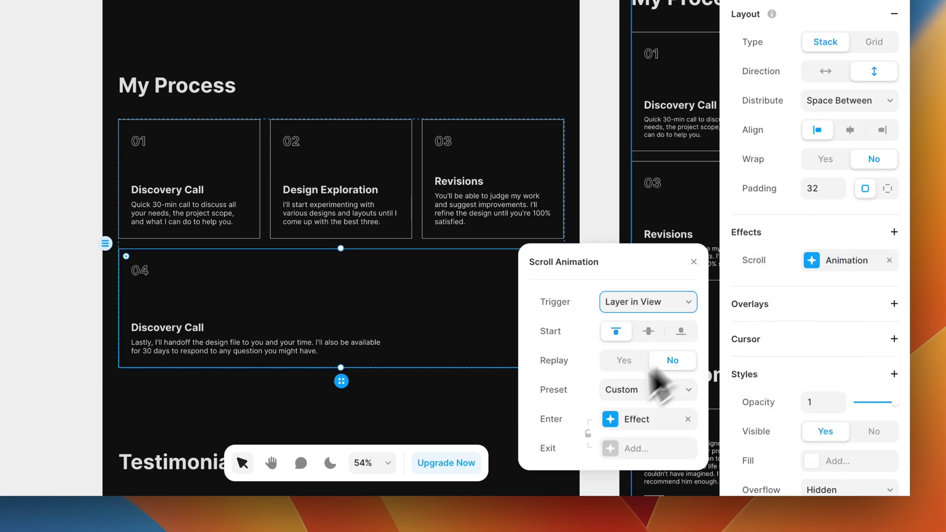
left_click(607, 418)
left_click(626, 448)
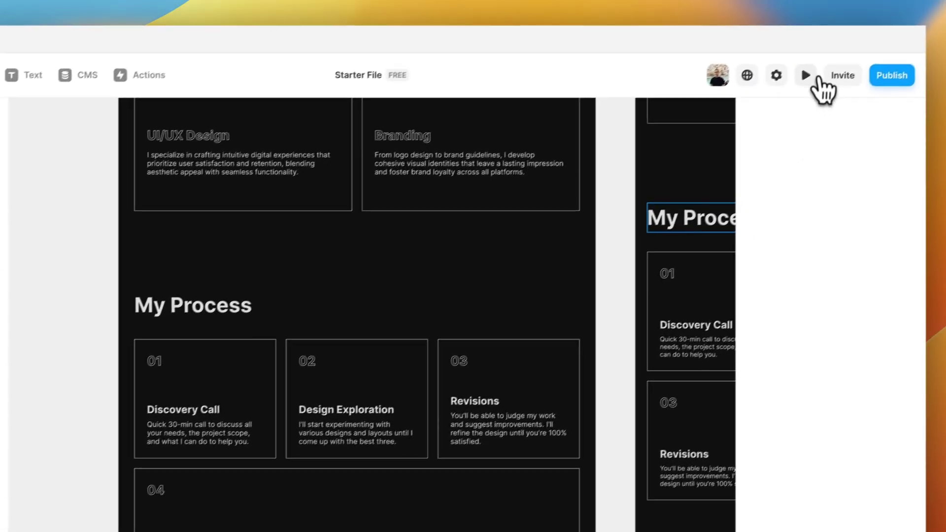
Preview the page and compare the My Process card animations with the Artistry reference site in the browser.
left_click(813, 77)
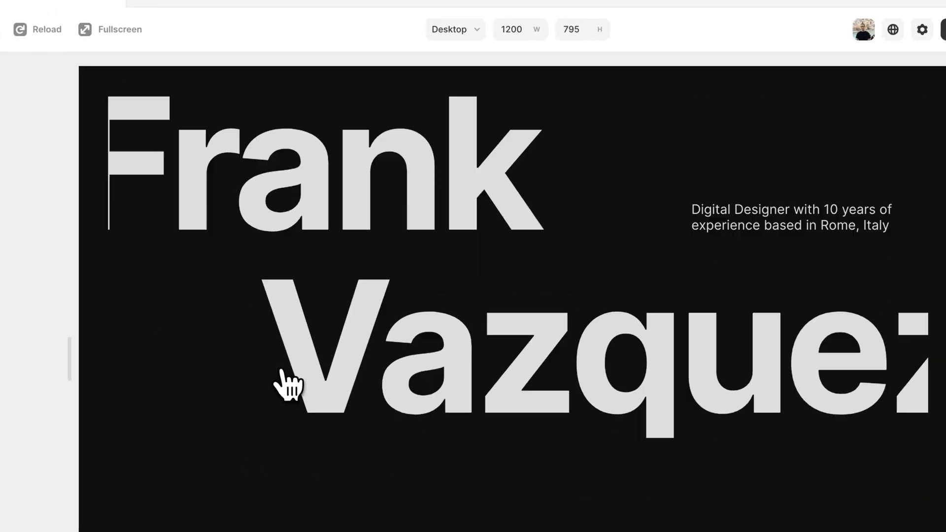
scroll(288, 385, "down", 15)
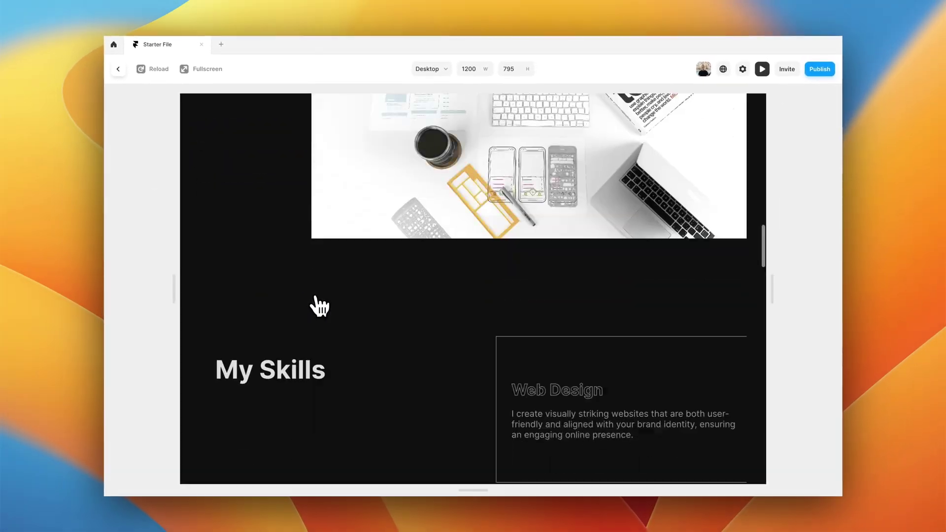
scroll(319, 307, "down", 15)
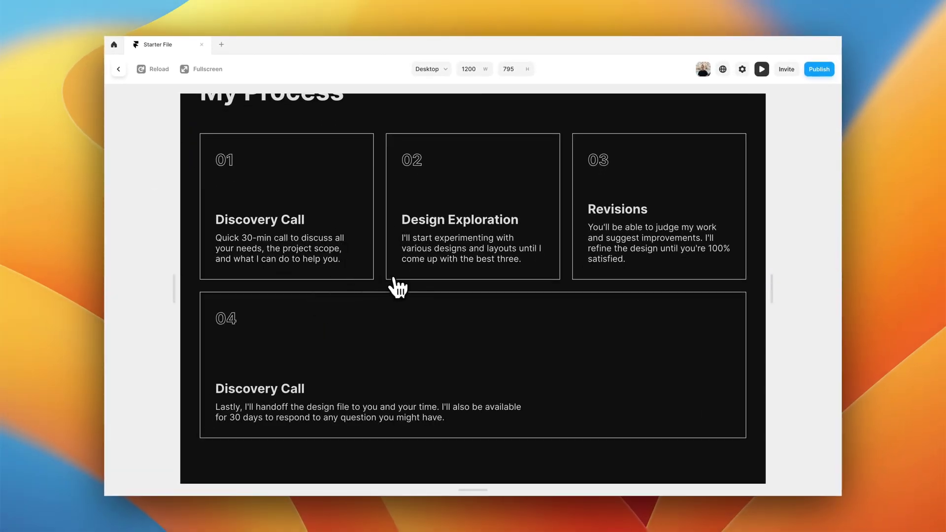
scroll(343, 270, "down", 10)
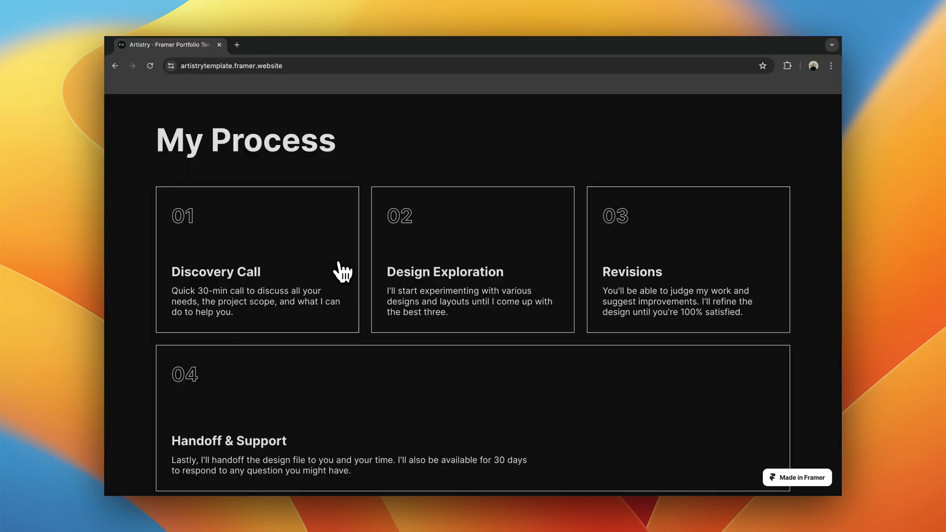
Copy the scroll animation from the UI/UX Design card in the My Skills section.
scroll(346, 297, "down", 12)
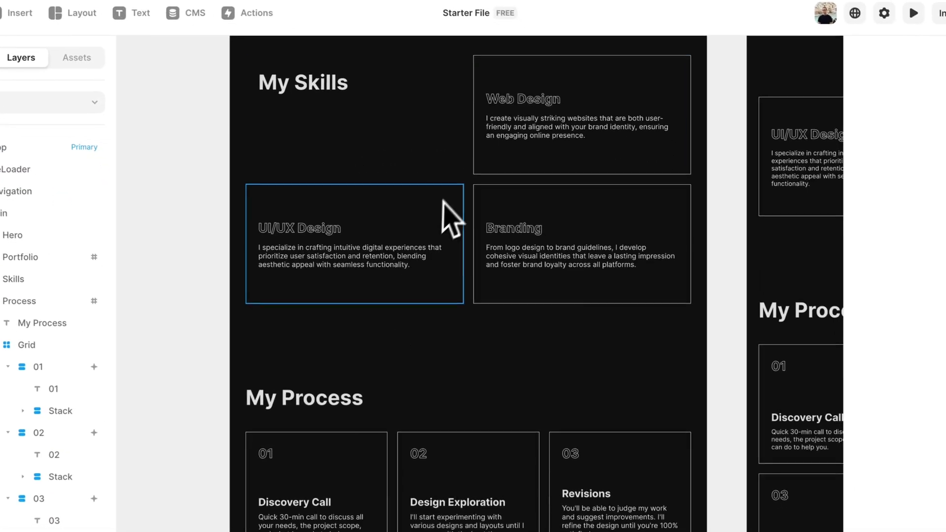
left_click(443, 202)
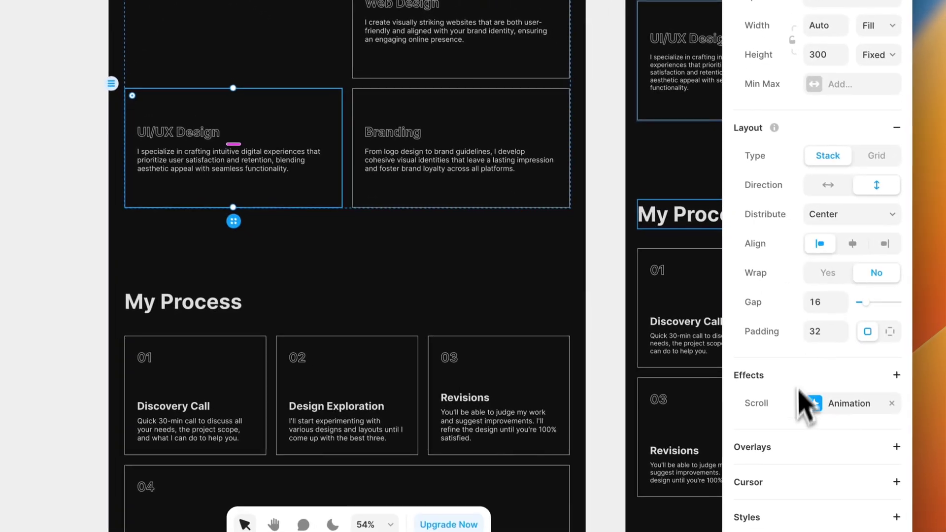
right_click(769, 401)
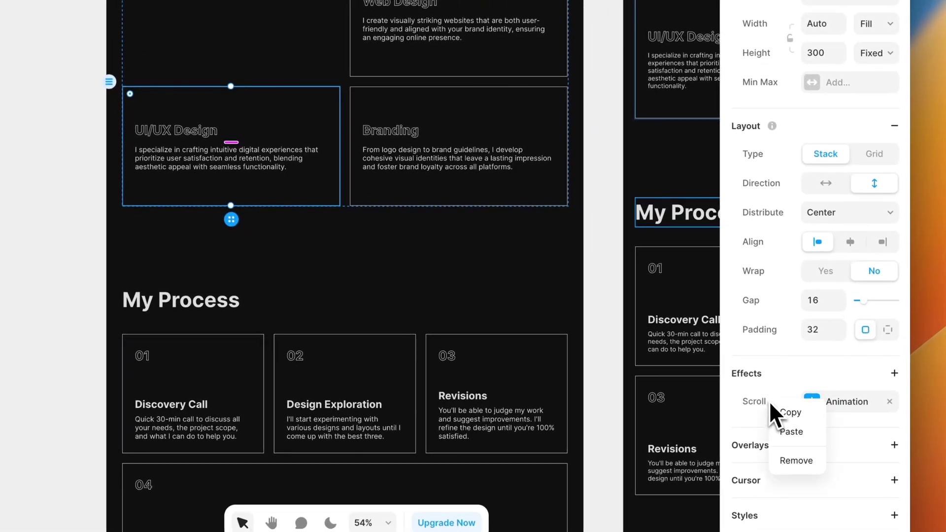
left_click(754, 423)
Paste the copied scroll animation onto the lower-left testimonial card and check the offset of its enter effect.
scroll(512, 374, "down", 15)
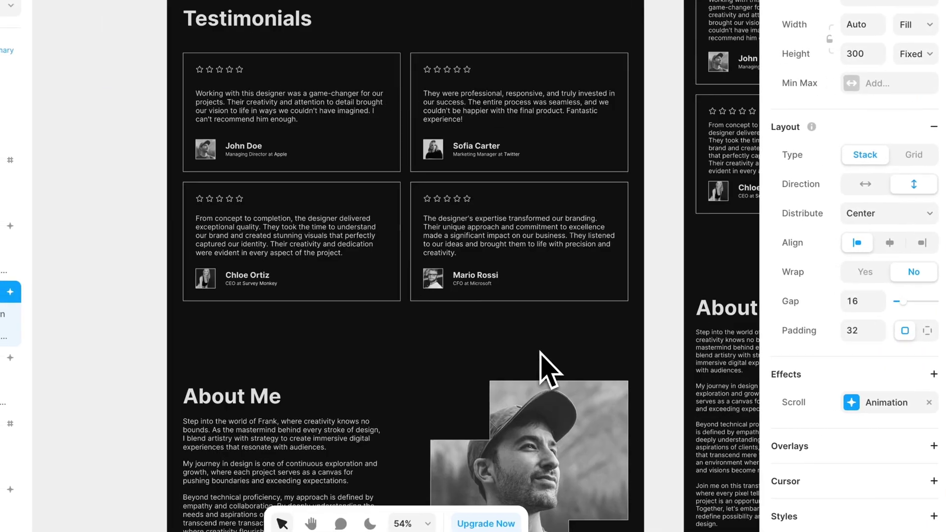
left_click(394, 226)
scroll(852, 345, "down", 8)
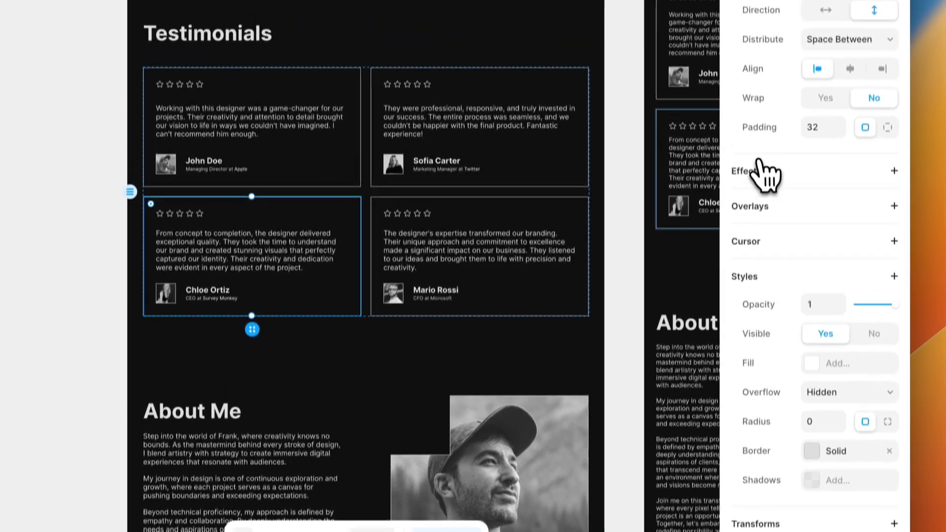
right_click(765, 116)
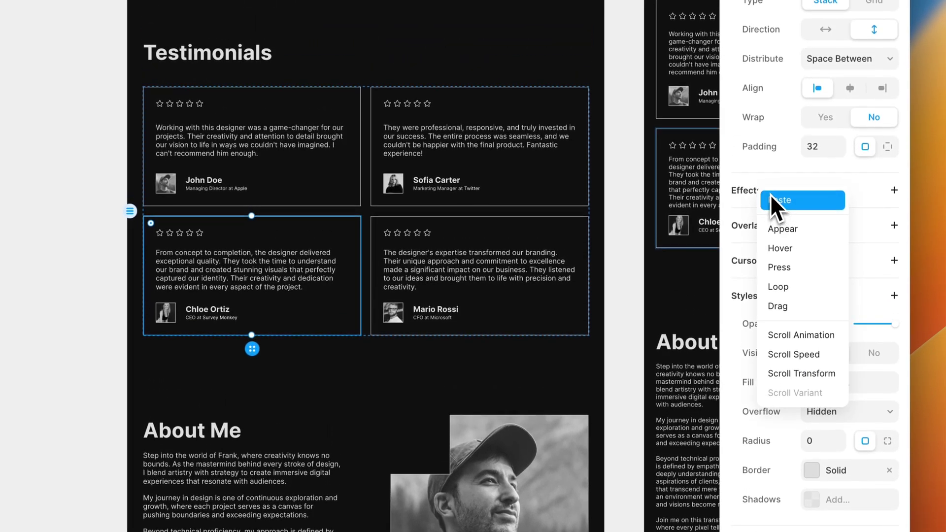
left_click(771, 199)
left_click(833, 221)
left_click(635, 378)
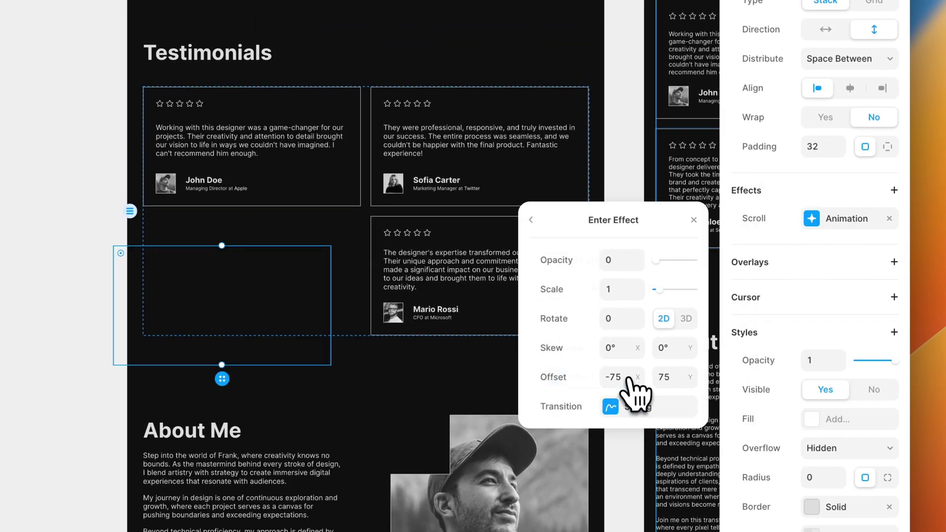
left_click(531, 220)
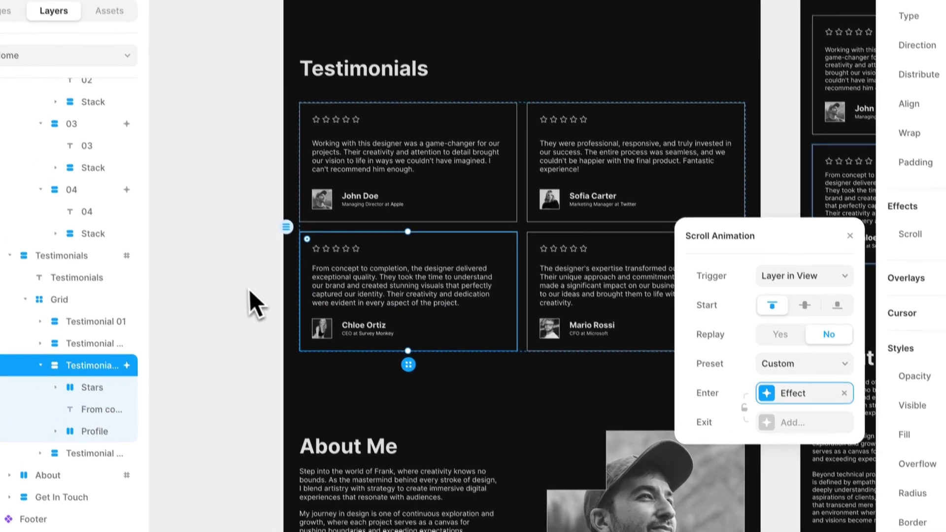
left_click(249, 302)
Paste the scroll animation onto the upper-left testimonial card and set its enter effect offset to X -100, Y 0.
left_click(463, 219)
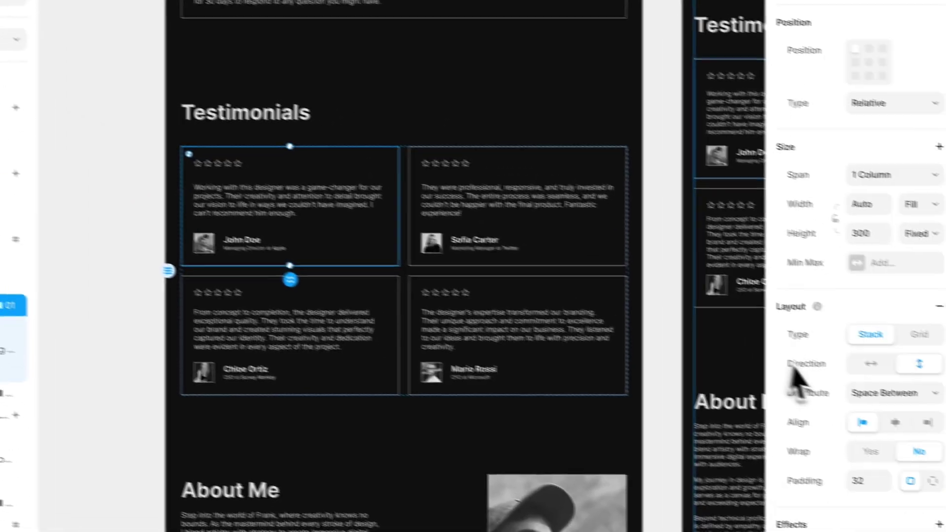
scroll(905, 416, "down", 5)
left_click(771, 224)
left_click(776, 225)
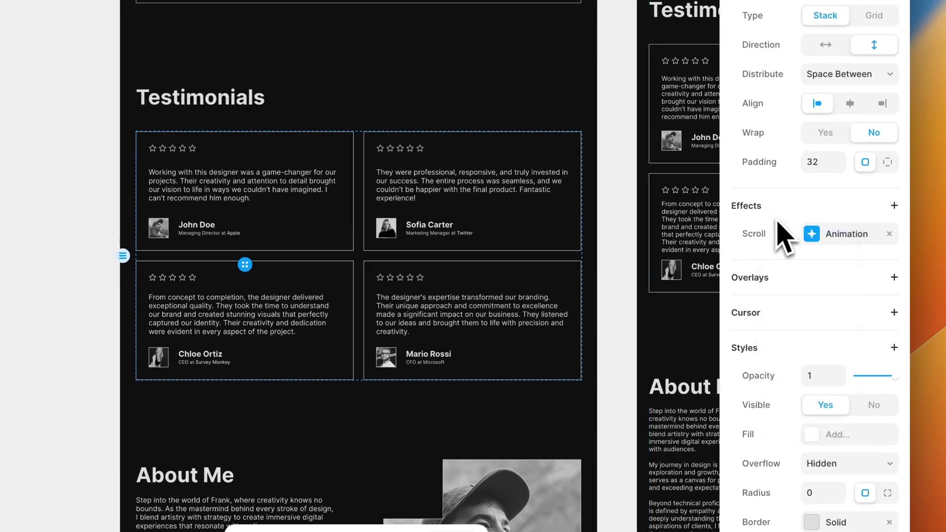
left_click(818, 232)
left_click(611, 389)
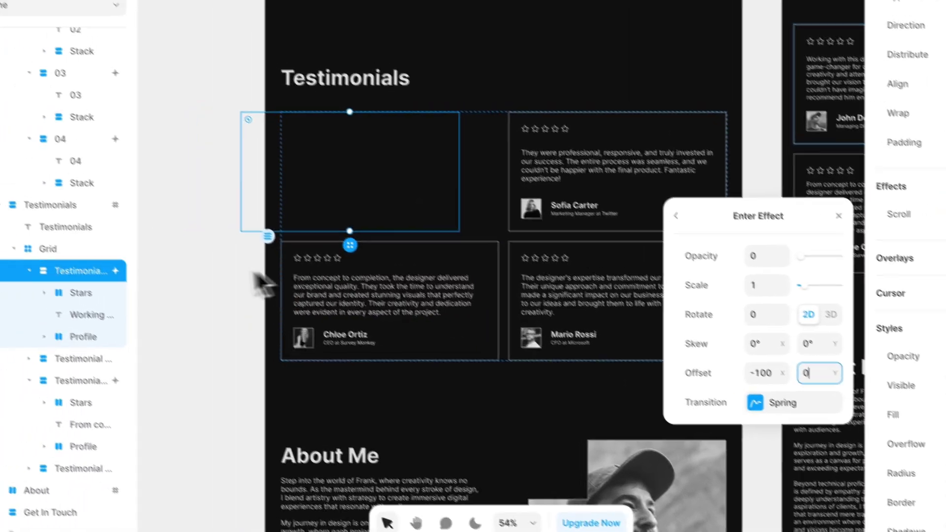
key("Escape")
key("Escape")
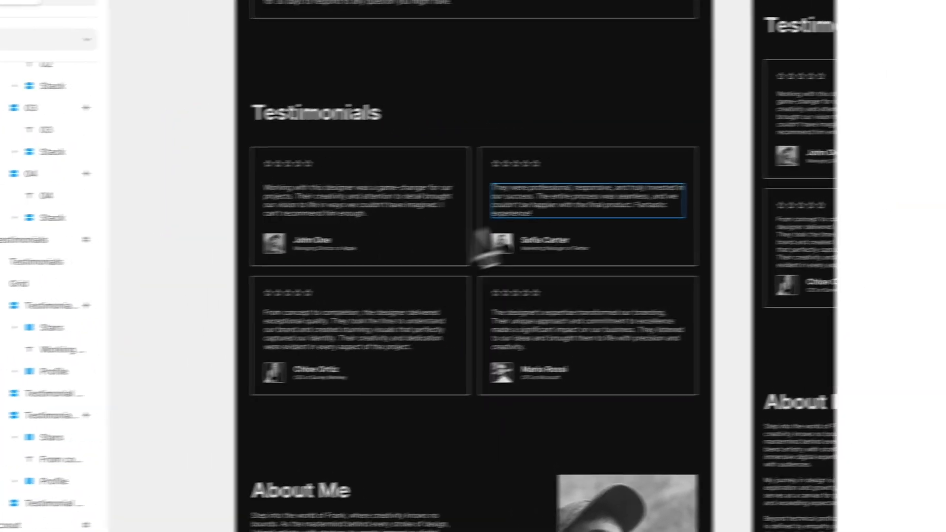
Paste the scroll animation onto the upper-right testimonial card and set its enter effect offset to X 100, Y 0.
left_click(490, 239)
scroll(806, 461, "down", 8)
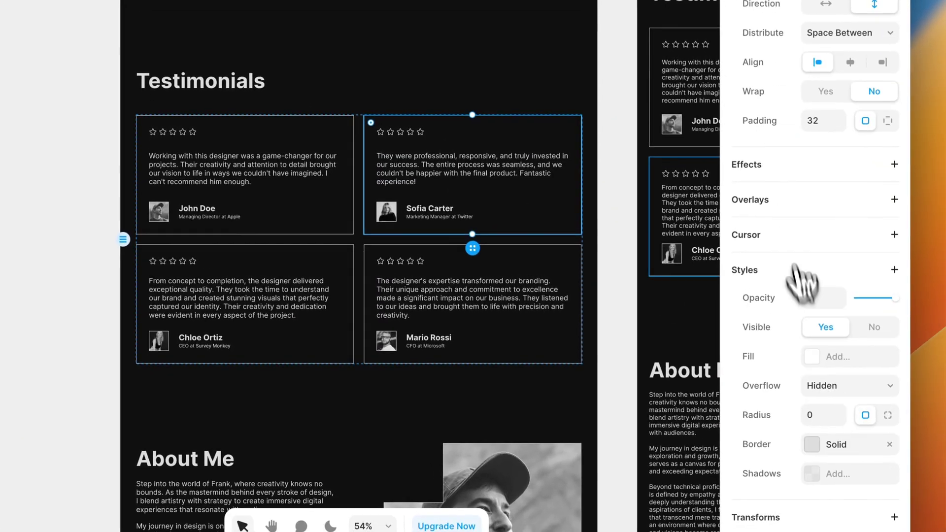
left_click(797, 217)
left_click(809, 320)
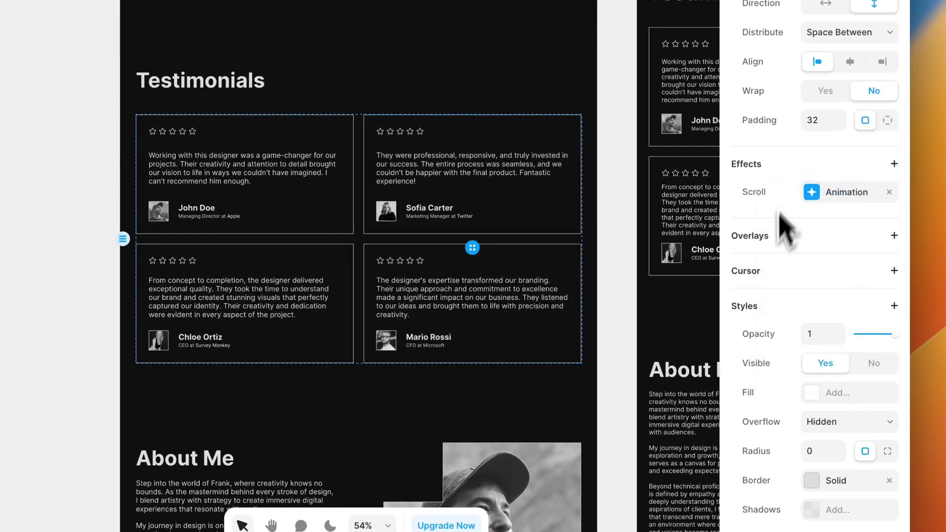
left_click(829, 197)
left_click(640, 351)
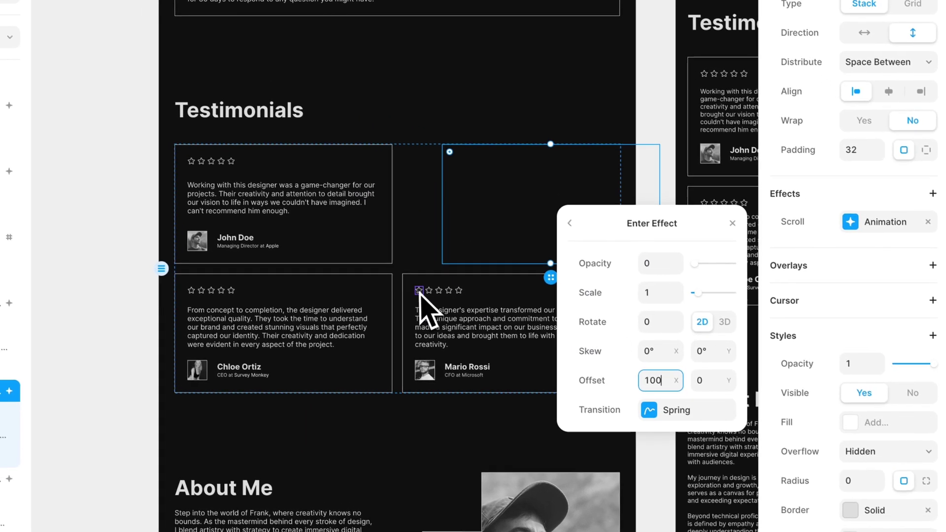
Paste the scroll animation onto the lower-right testimonial card and set the X offset of its enter effect to 75.
left_click(378, 282)
scroll(834, 274, "down", 7)
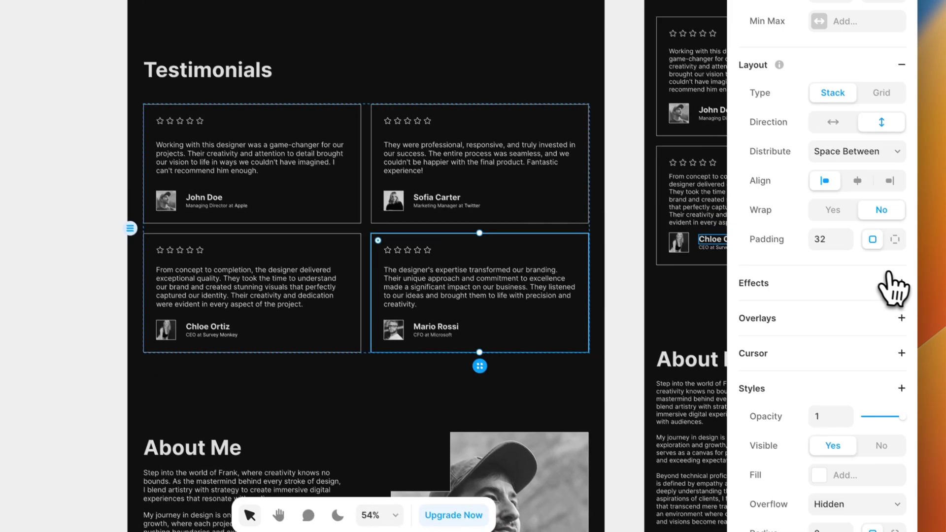
left_click(749, 206)
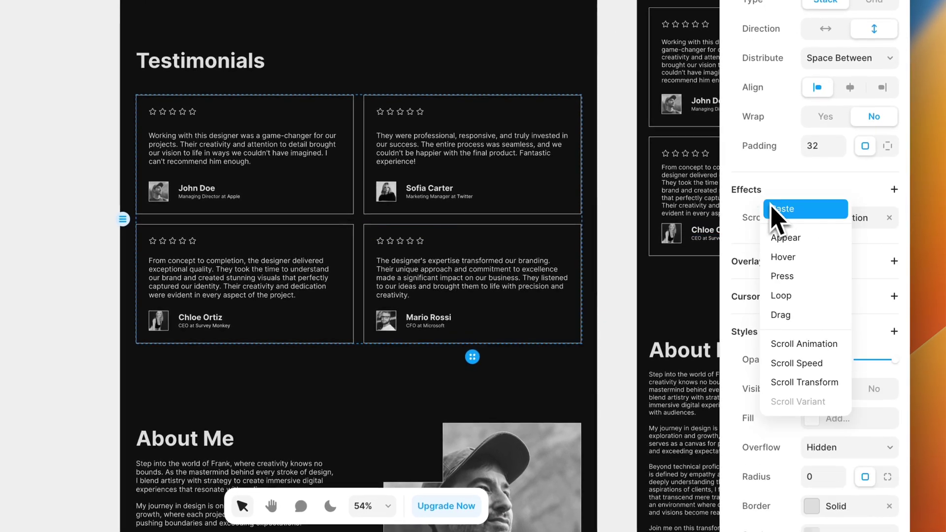
key("Escape")
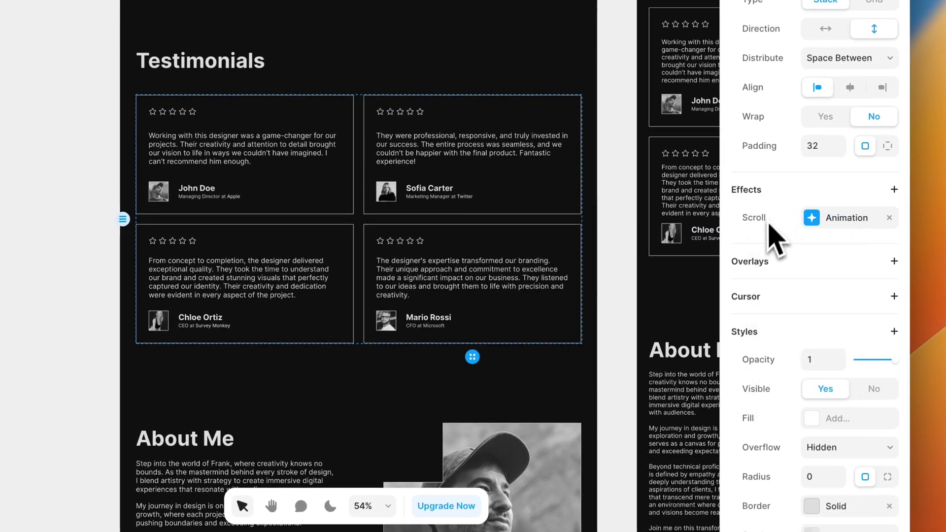
left_click(836, 219)
left_click(631, 378)
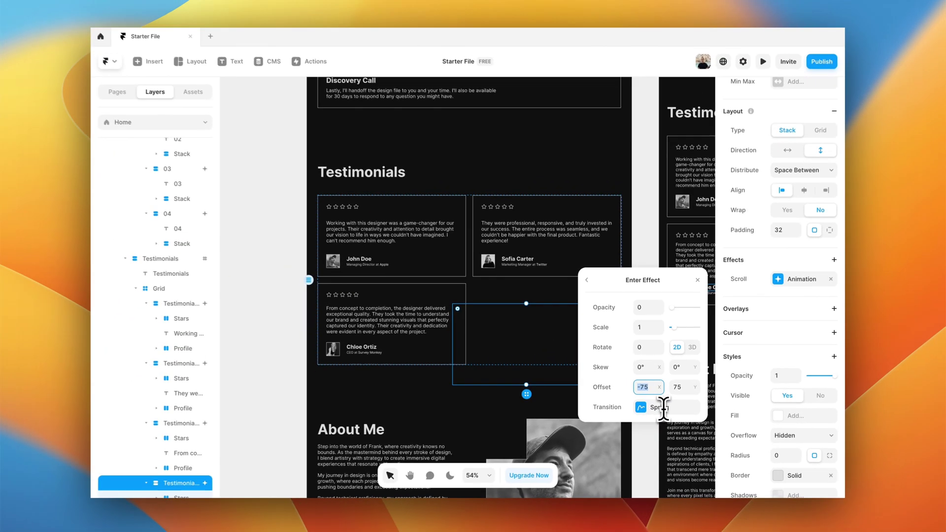
type("7")
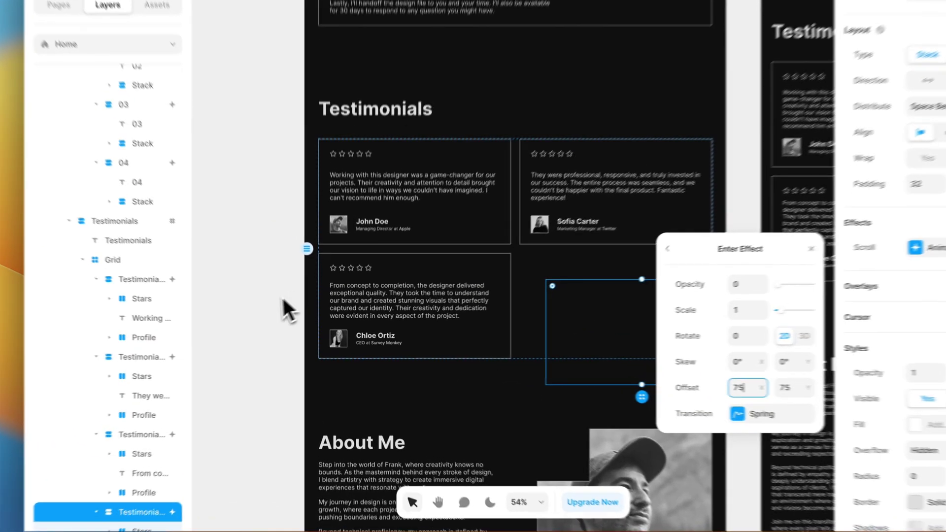
left_click(281, 316)
Switch to the Artistry reference site, reload it and examine how the Testimonials cards and the About Me image animate on scroll.
scroll(247, 296, "down", 3)
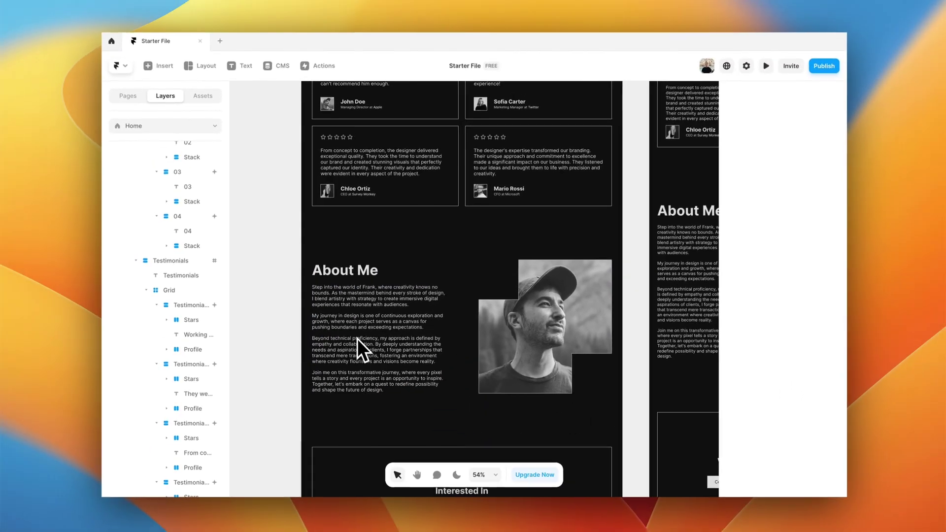
scroll(451, 323, "down", 1)
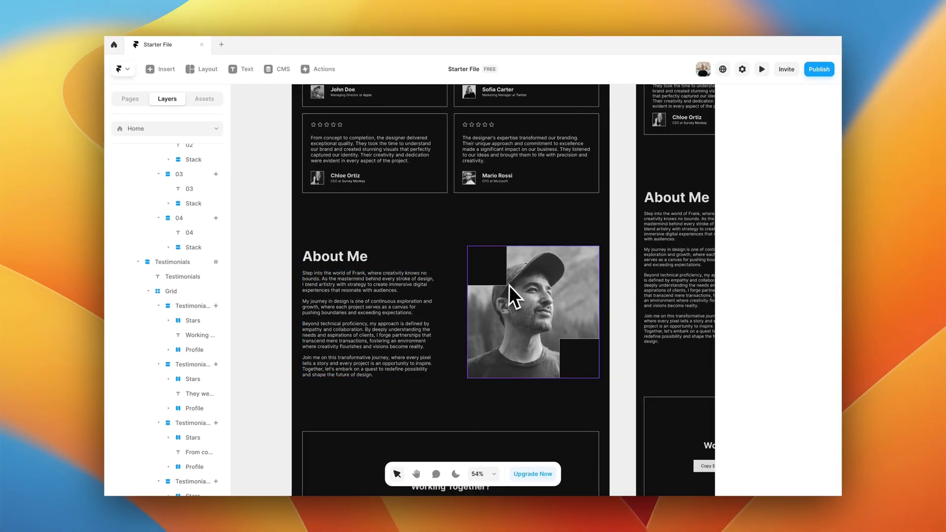
key("ctrl+Right")
scroll(484, 330, "down", 10)
scroll(598, 252, "up", 1)
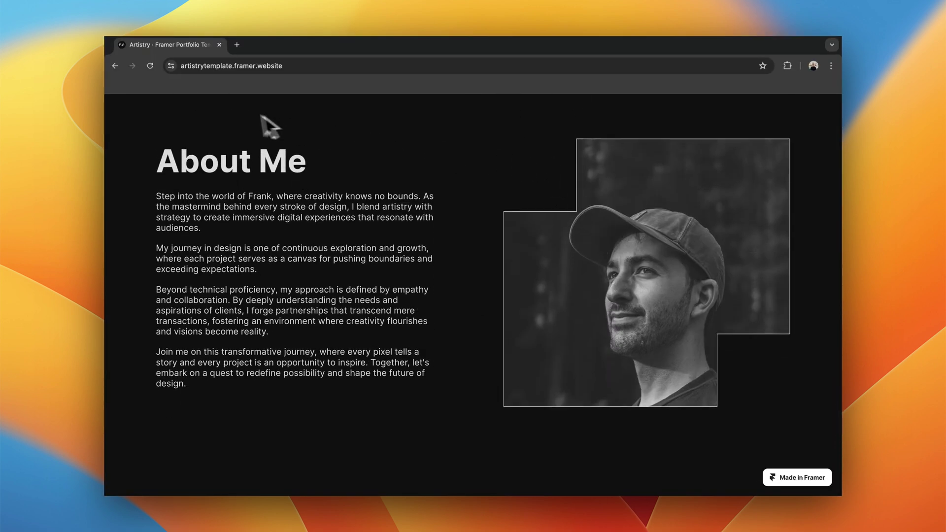
scroll(238, 120, "up", 3)
scroll(236, 119, "up", 4)
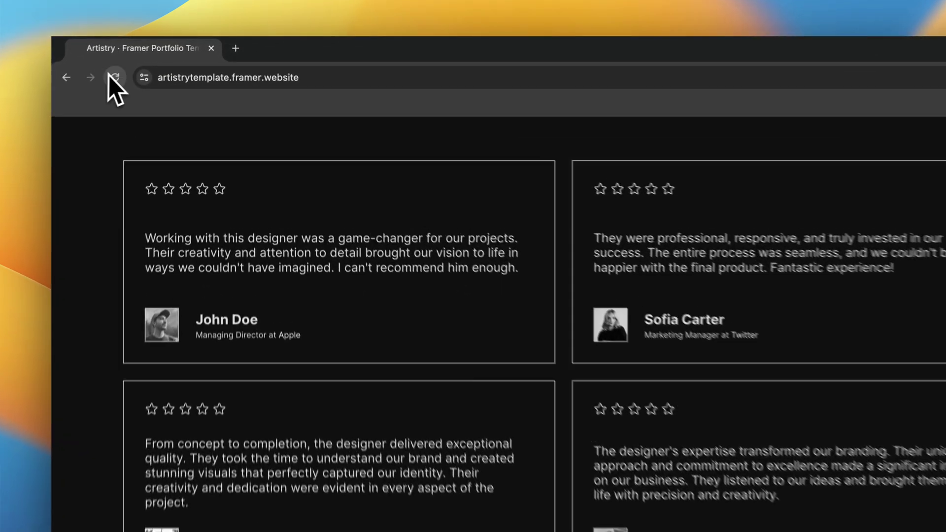
left_click(149, 66)
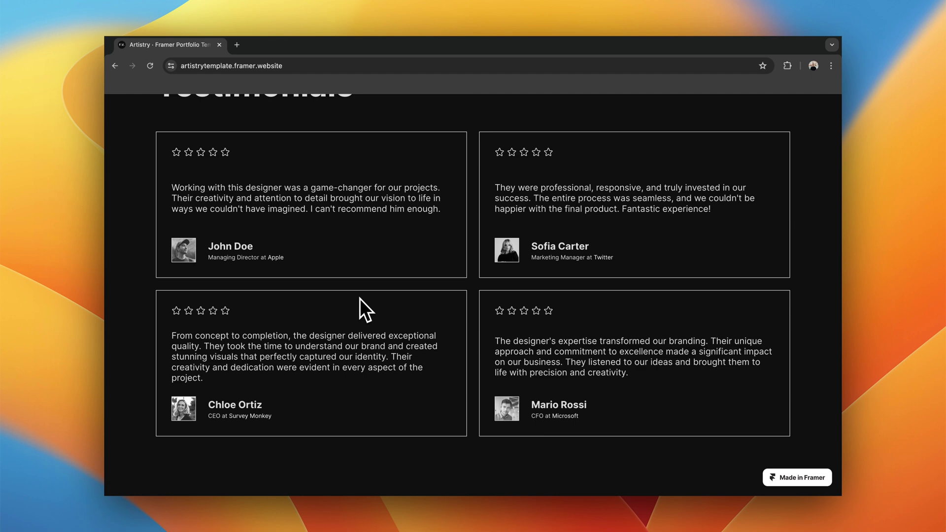
scroll(360, 298, "down", 6)
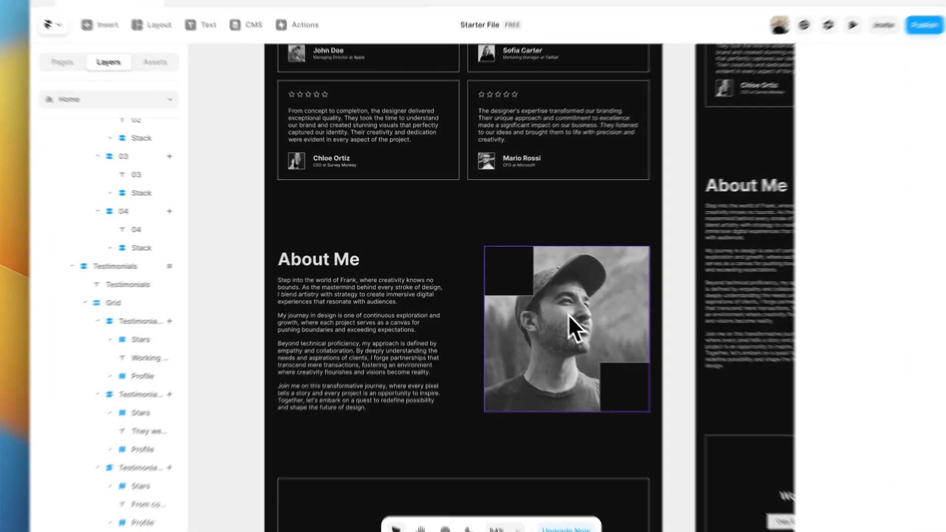
Switch back to Framer, open the Personal Image component of the About Me section for editing and select its Desktop primary variant.
double_click(569, 316)
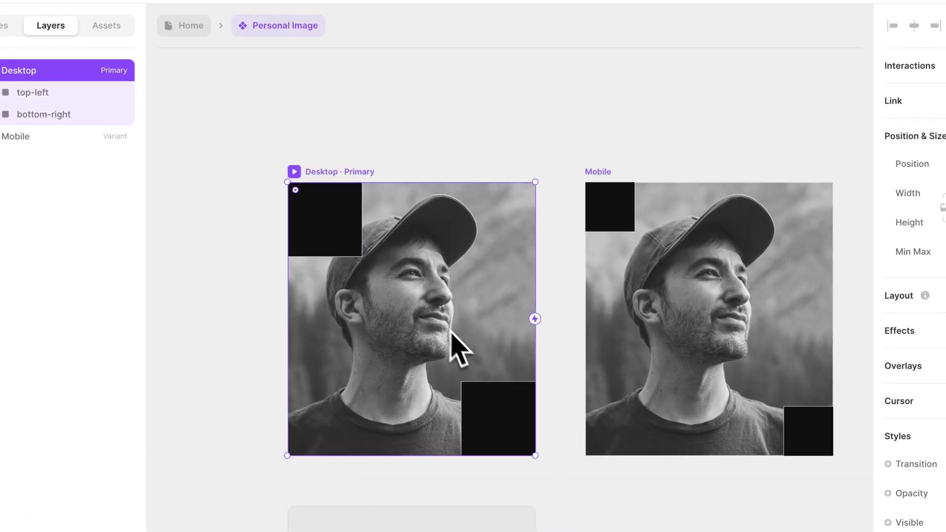
scroll(338, 185, "right", 5)
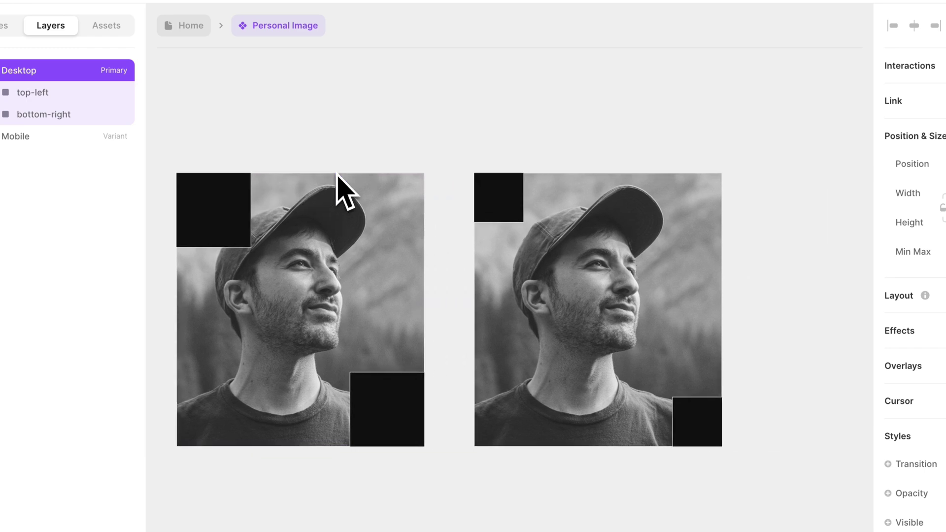
left_click(492, 162)
left_click(407, 138)
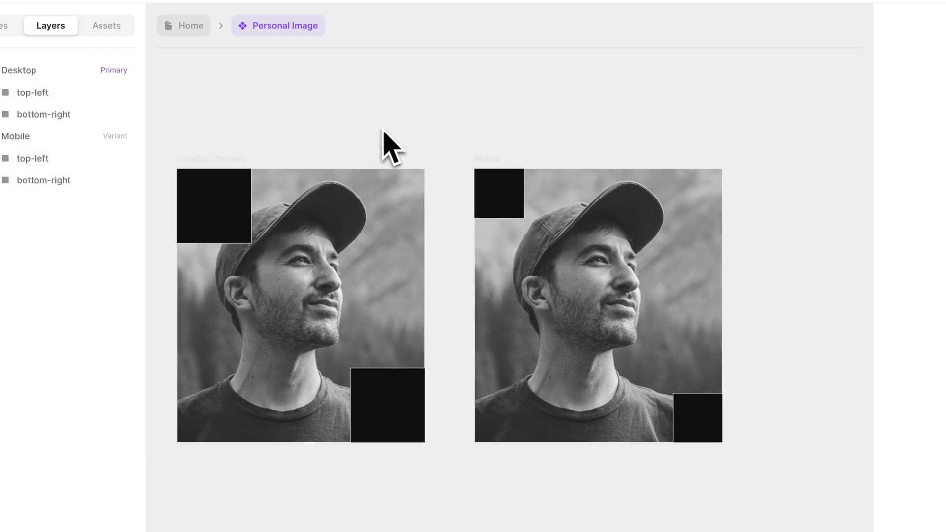
left_click(249, 163)
scroll(250, 170, "down", 4)
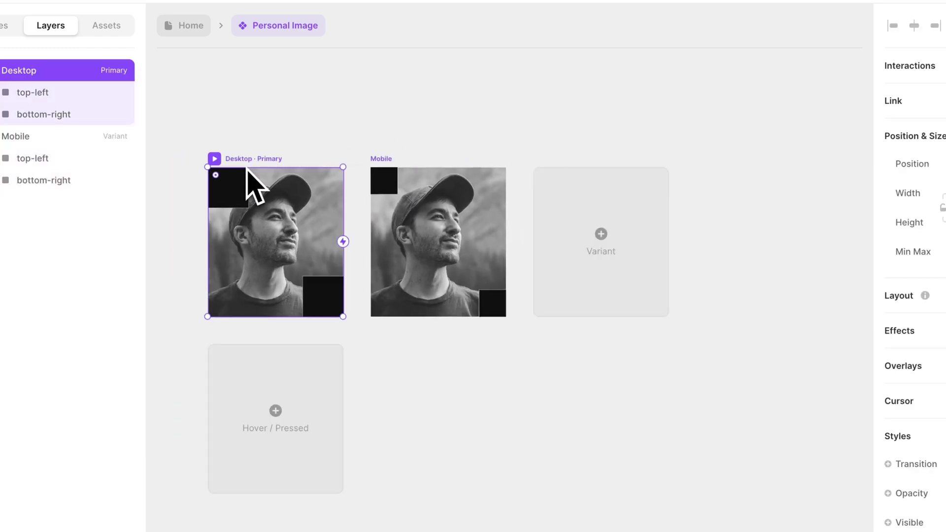
Add a variant of the Personal Image component, place it below the Desktop variant and name it Desktop Closed.
left_click(541, 244)
left_click_drag(550, 220, 224, 389)
scroll(224, 389, "left", 2)
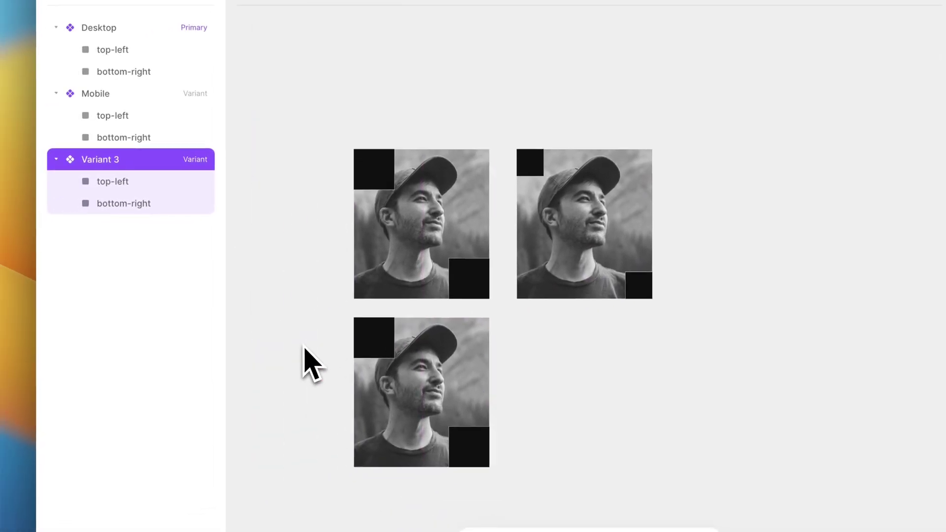
double_click(130, 165)
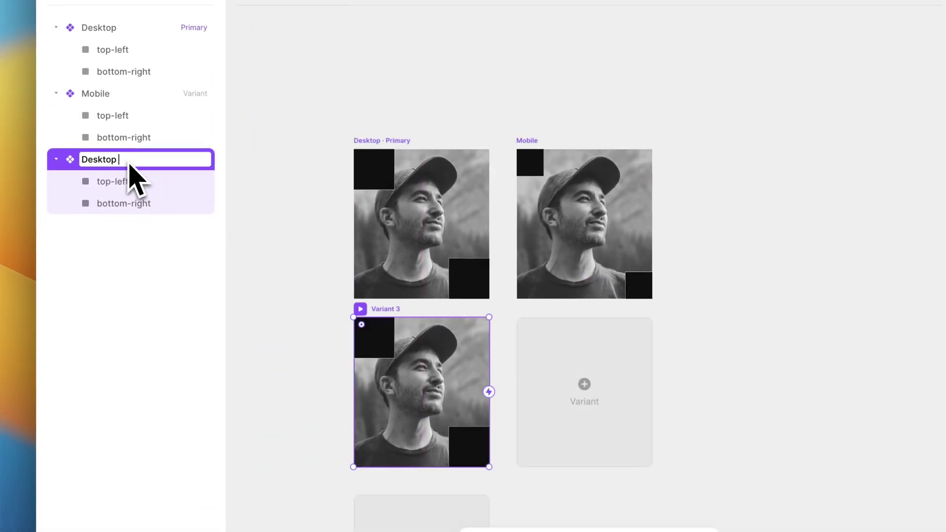
left_click(328, 274)
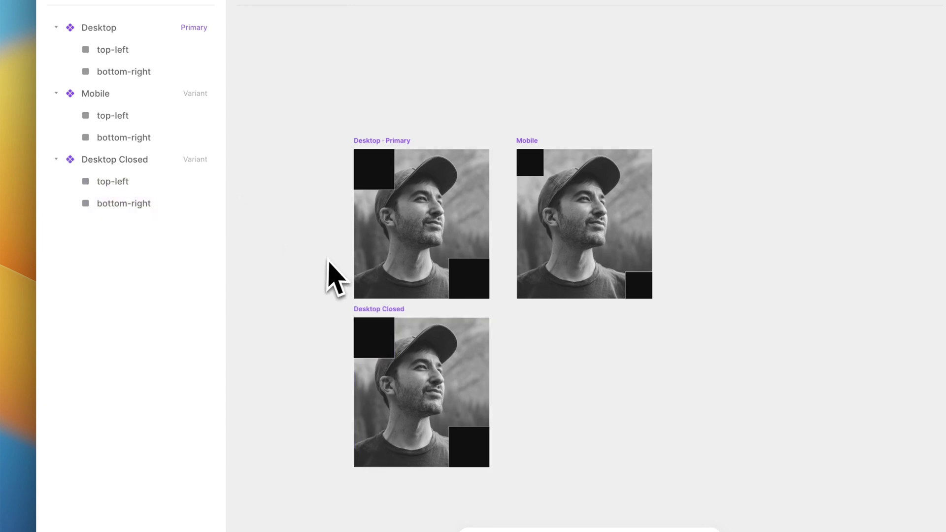
In the Desktop Closed variant, enlarge the top-left and bottom-right black squares so each covers the whole 498 by 550 image.
scroll(344, 429, "up", 5)
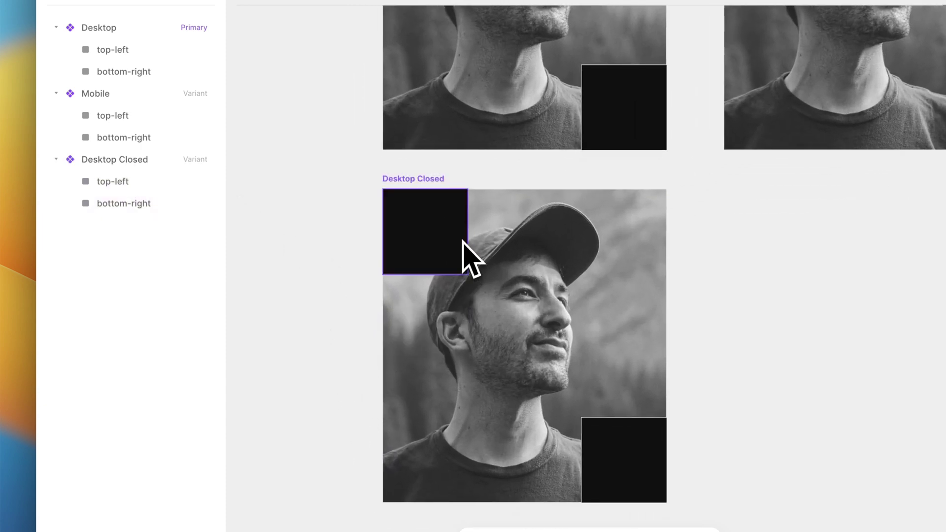
left_click(455, 267)
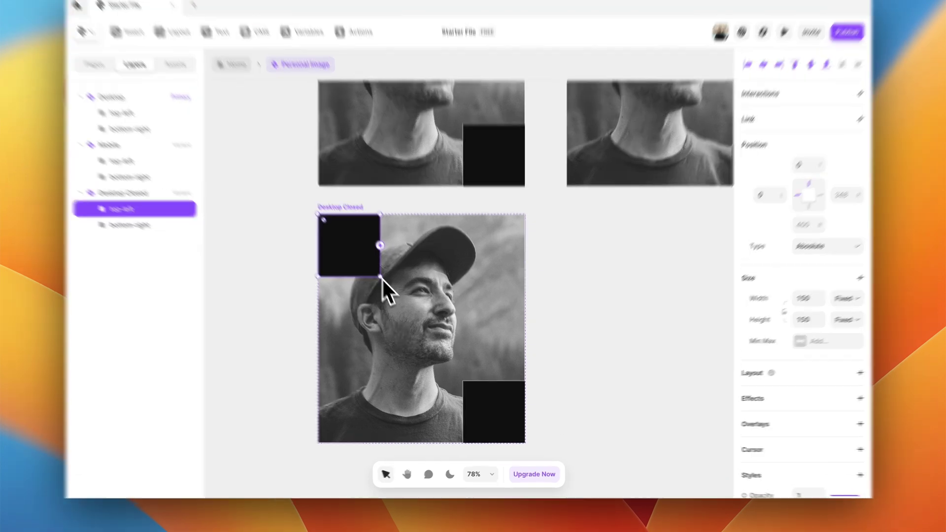
left_click_drag(392, 294, 429, 340)
left_click_drag(384, 270, 528, 431)
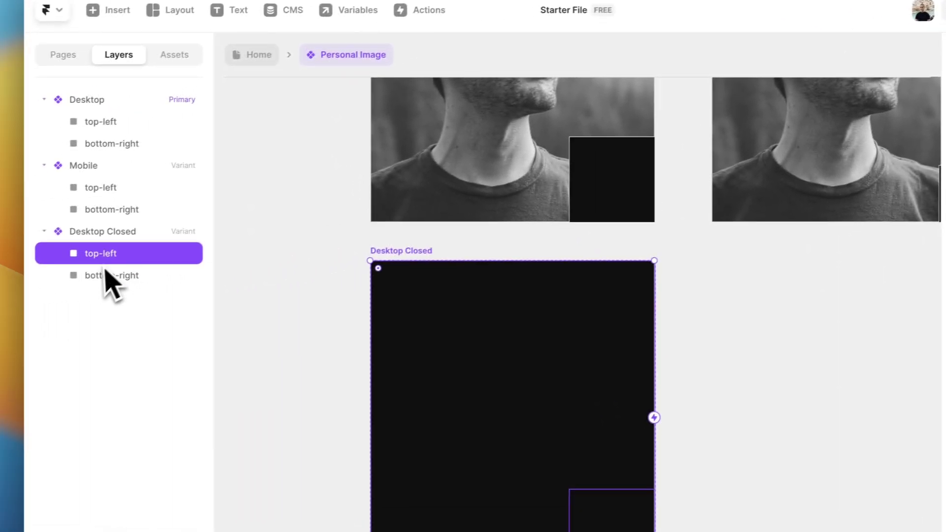
left_click(106, 274)
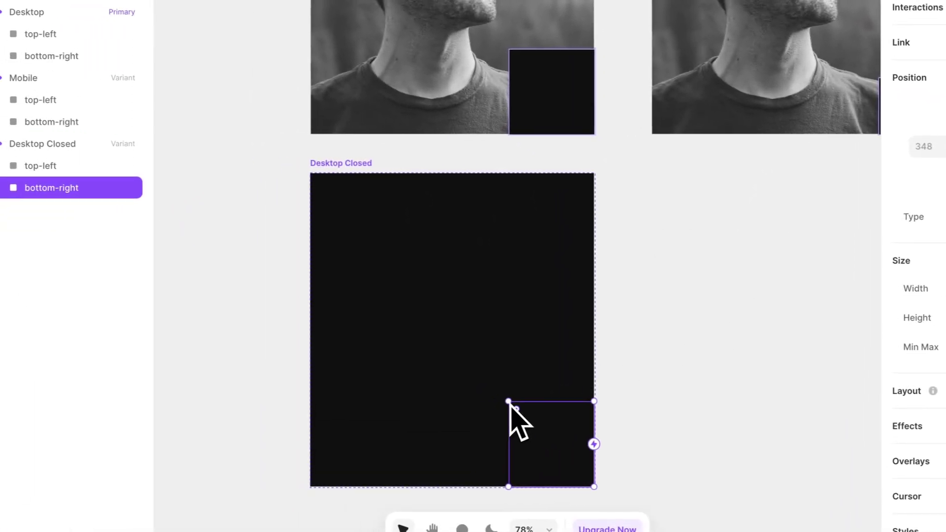
left_click_drag(508, 402, 317, 176)
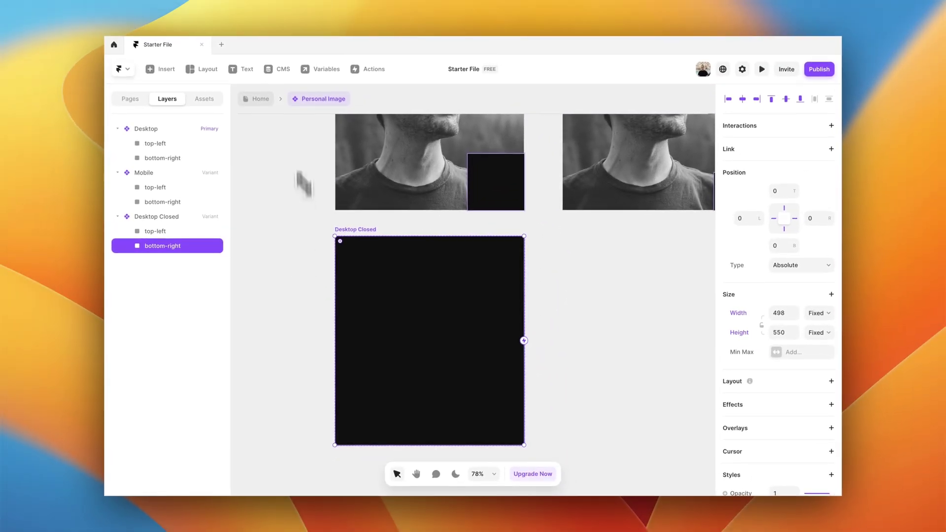
Return to the Home page and give the desktop Personal Image a Scroll Variant effect from Desktop Closed to Desktop, triggered by Layer in View without replay.
left_click(259, 99)
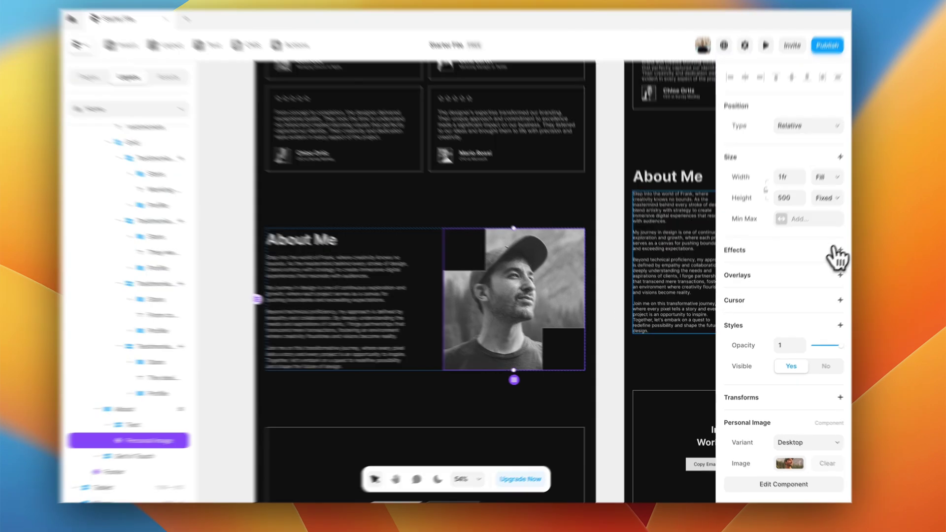
left_click(831, 260)
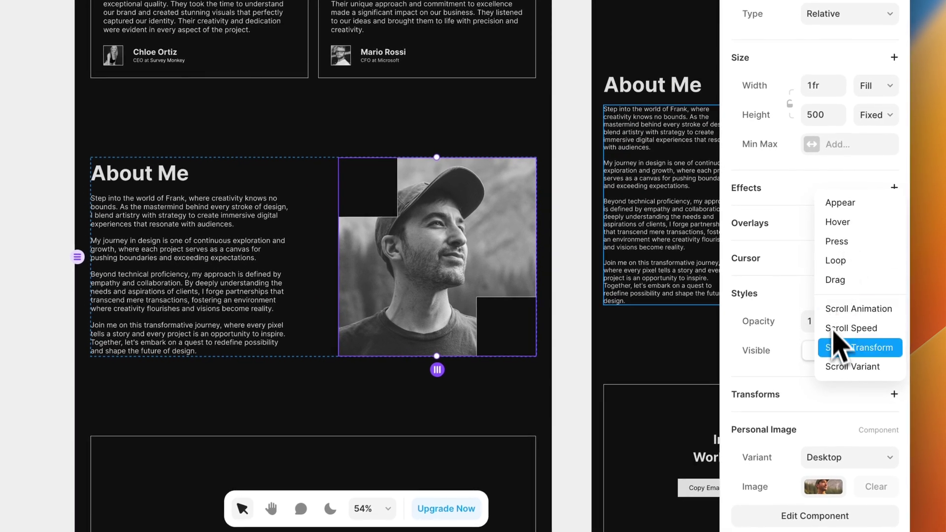
left_click(843, 385)
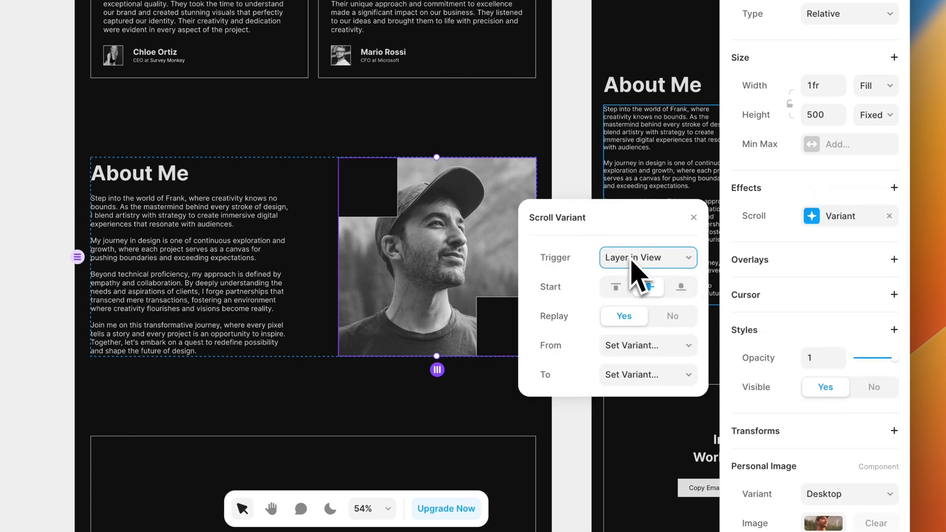
left_click(672, 317)
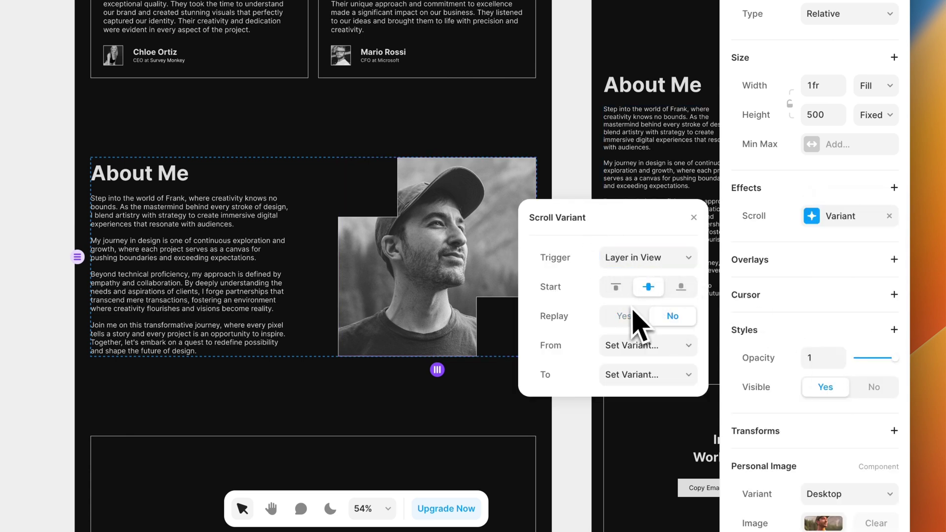
left_click(635, 349)
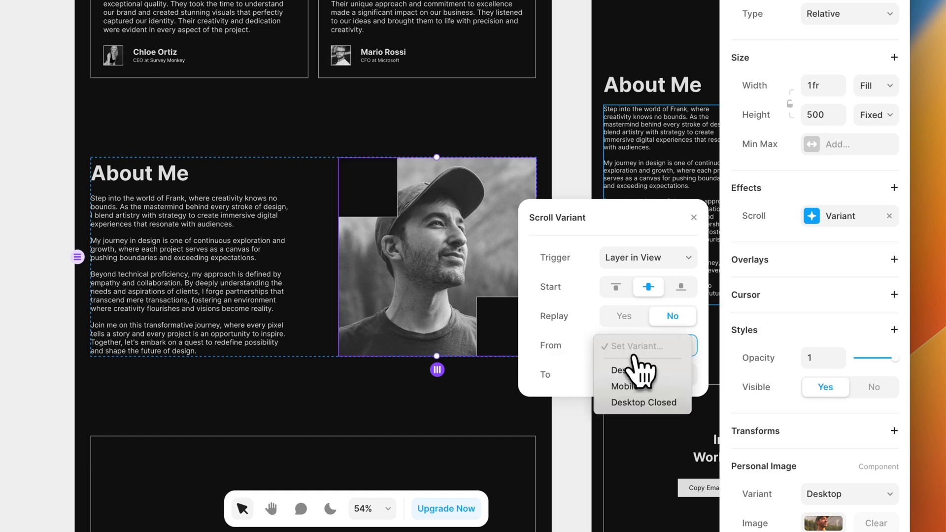
left_click(631, 403)
left_click(641, 376)
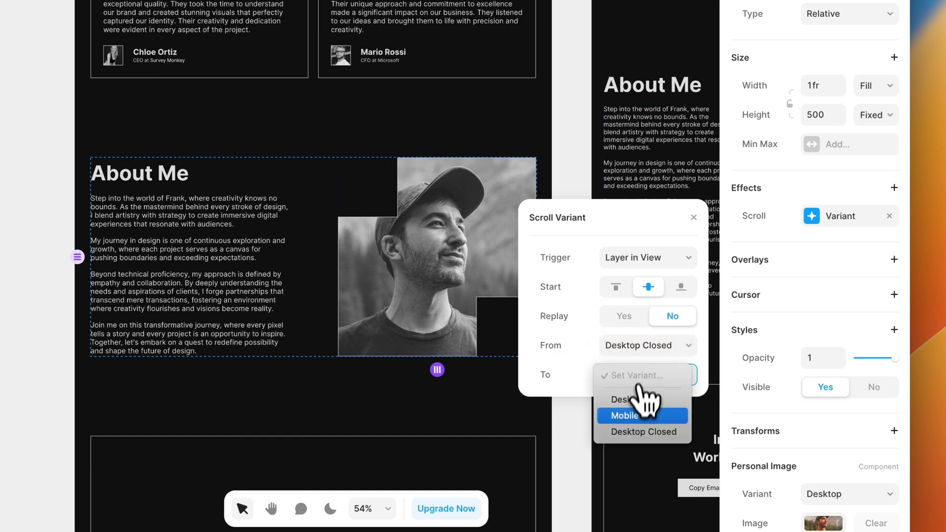
left_click(633, 399)
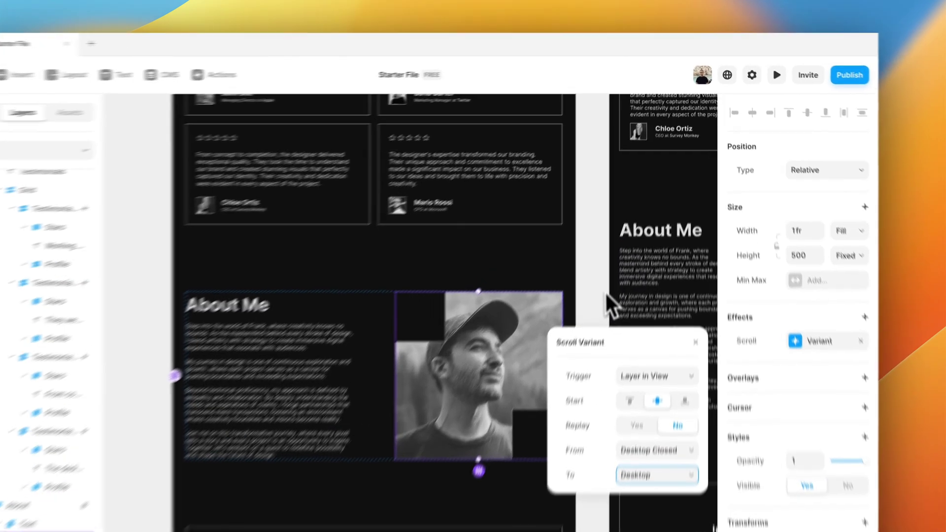
left_click(622, 243)
Preview the page, check how the About Me image animates on scroll, and return to the canvas.
left_click(795, 85)
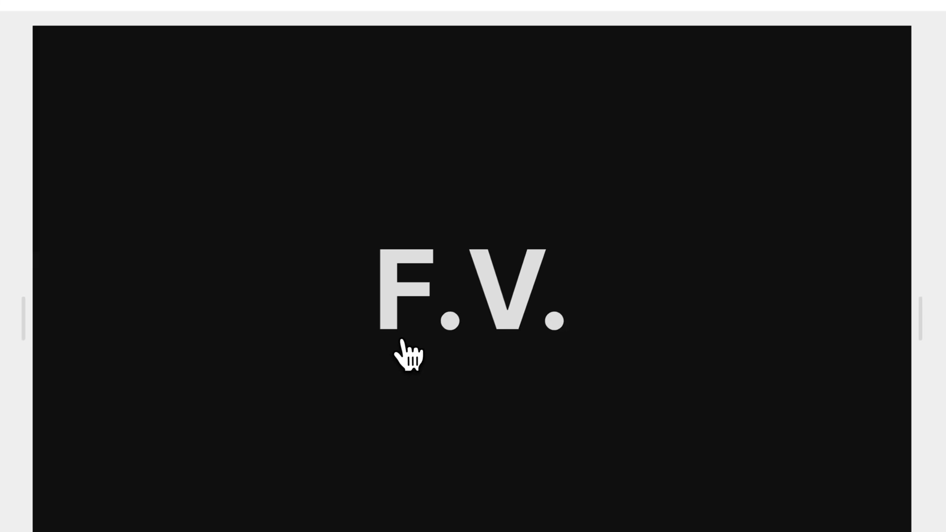
scroll(409, 354, "down", 10)
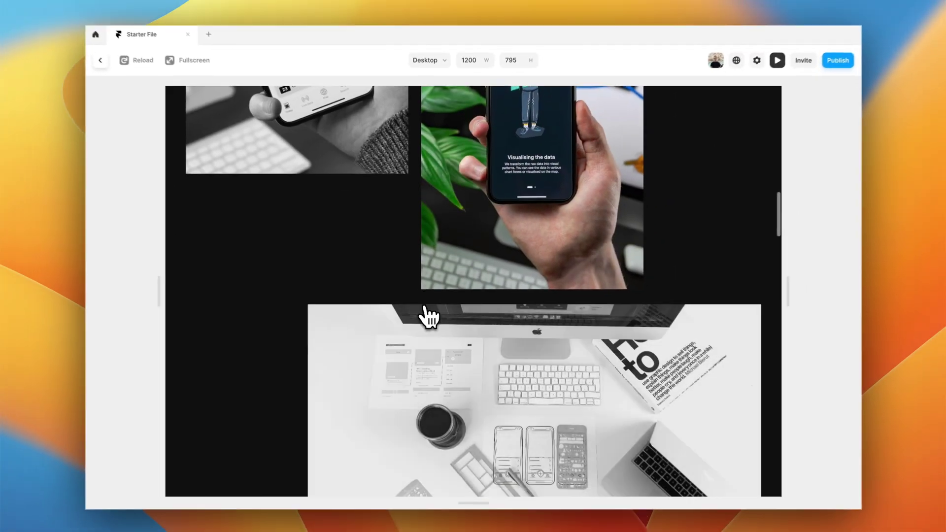
scroll(428, 315, "down", 15)
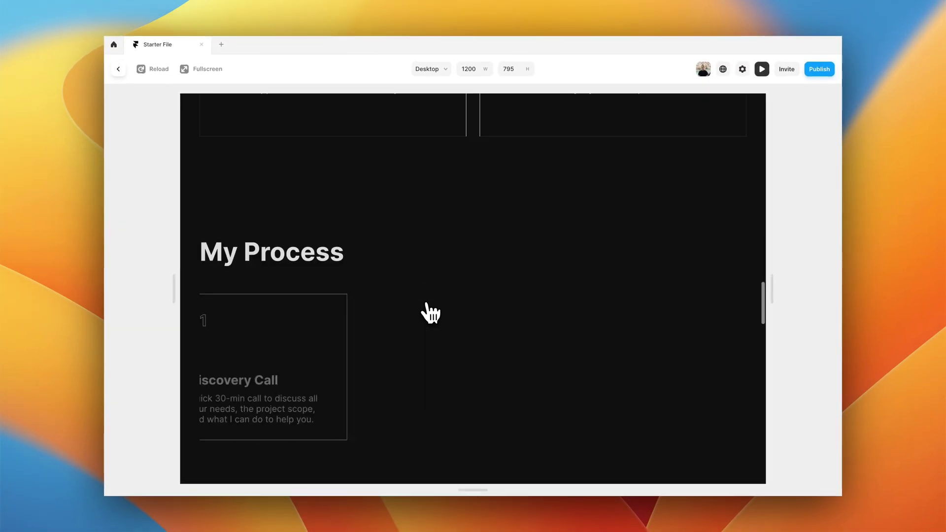
scroll(427, 305, "down", 12)
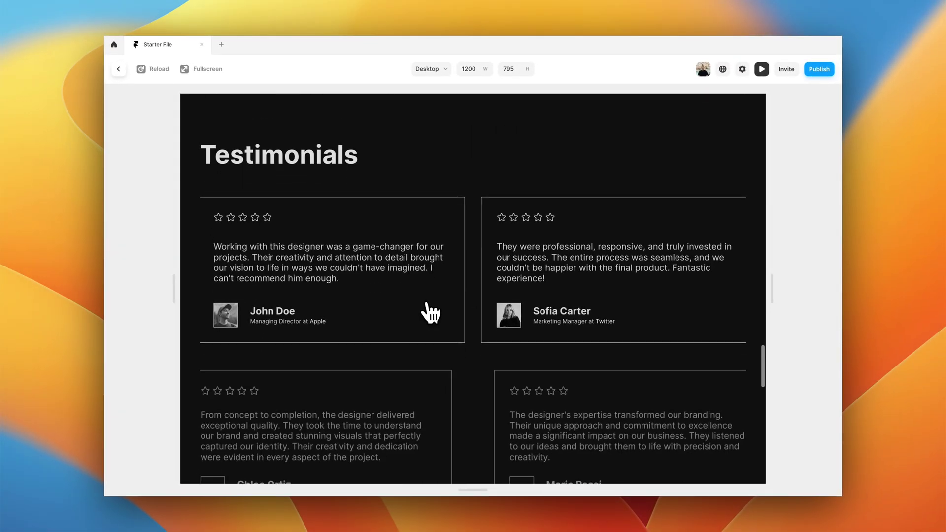
scroll(433, 312, "down", 4)
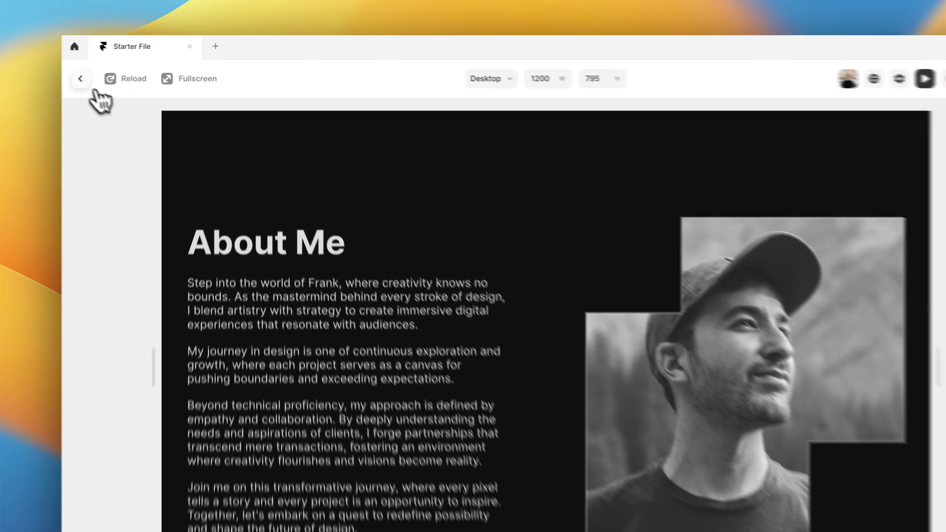
left_click(118, 69)
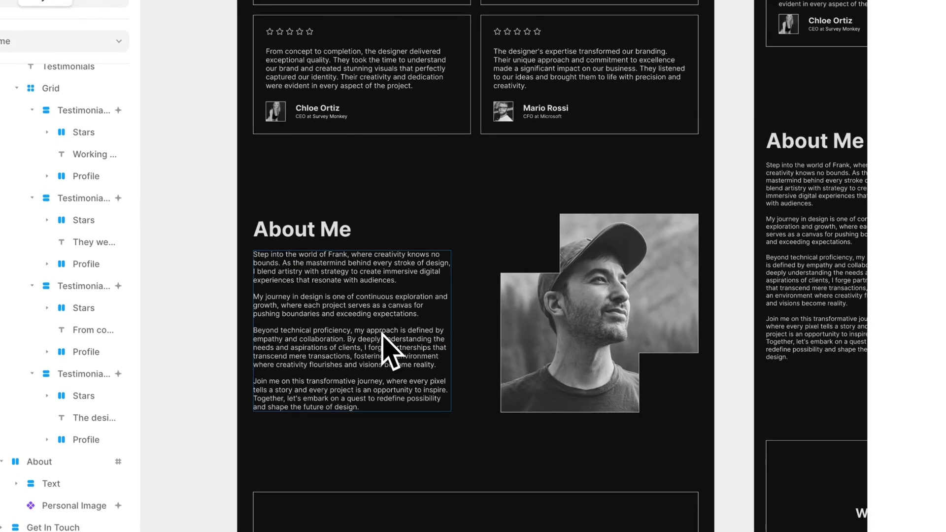
Add an Appear effect to the desktop About Me heading with the Slide In Bottom preset and the Layer in View trigger.
left_click(343, 236)
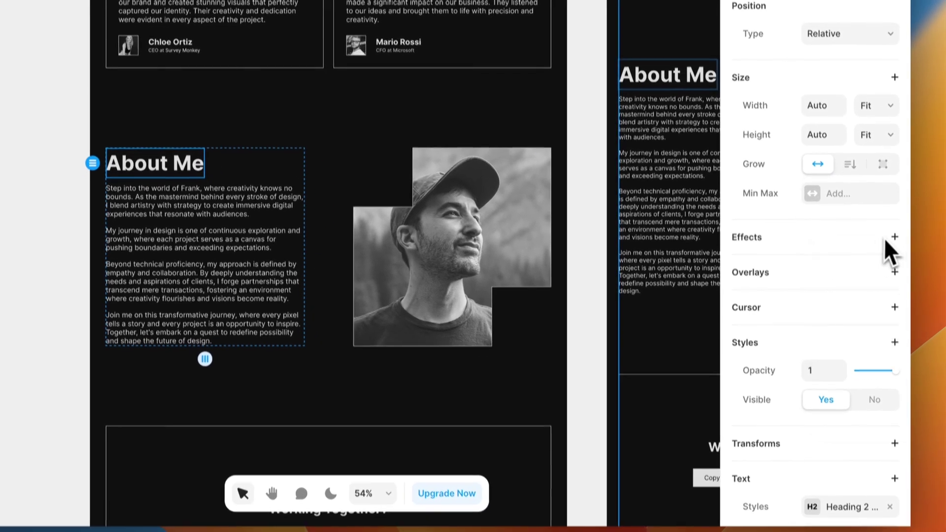
left_click(893, 212)
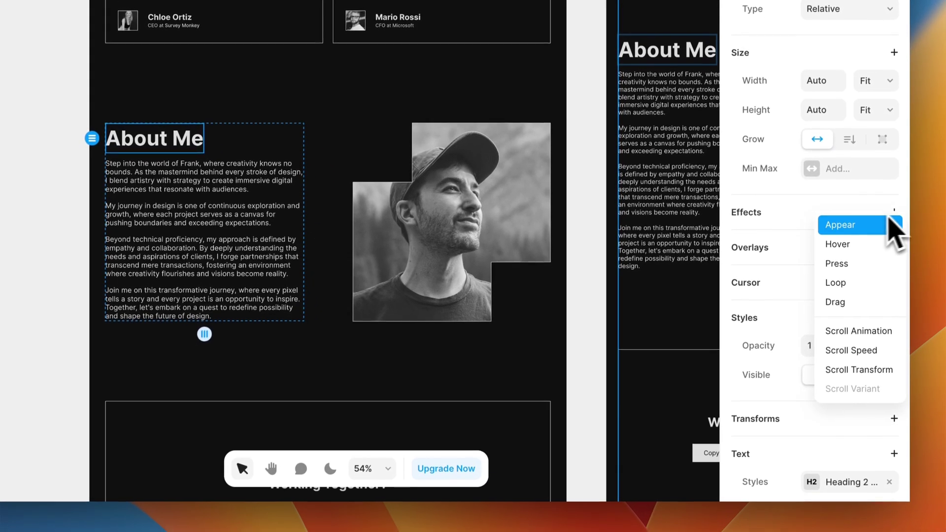
left_click(830, 225)
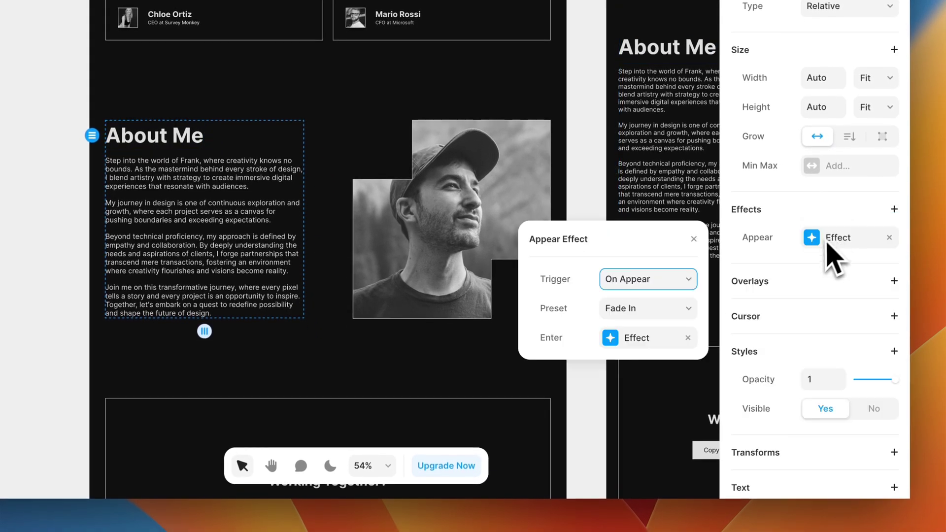
left_click(611, 319)
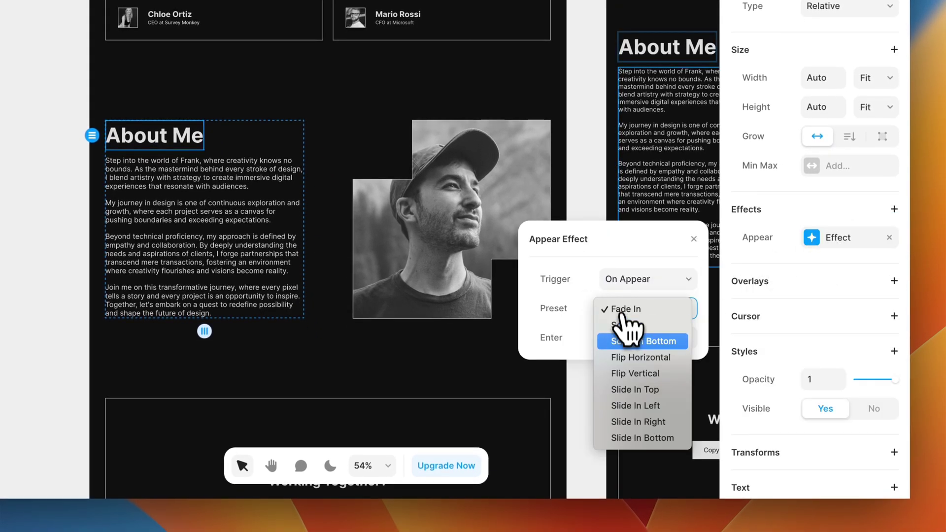
left_click(638, 438)
left_click(651, 281)
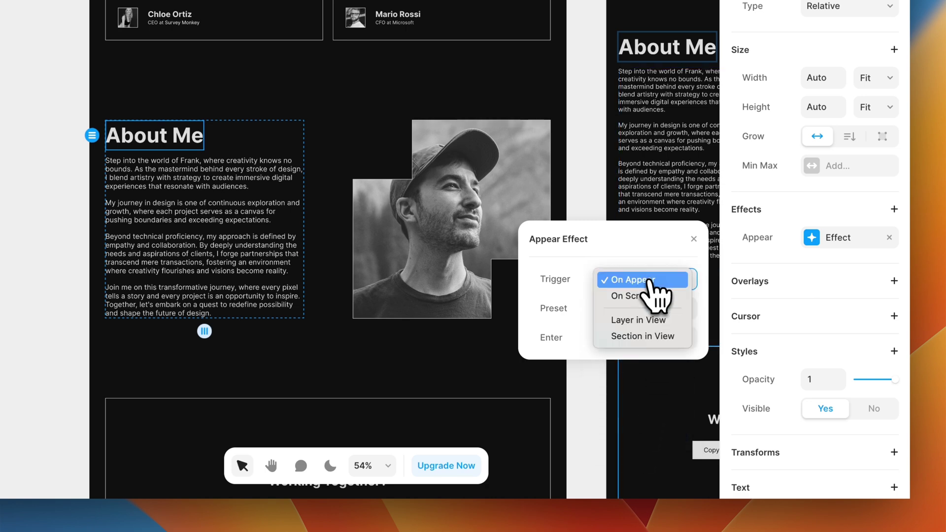
left_click(638, 321)
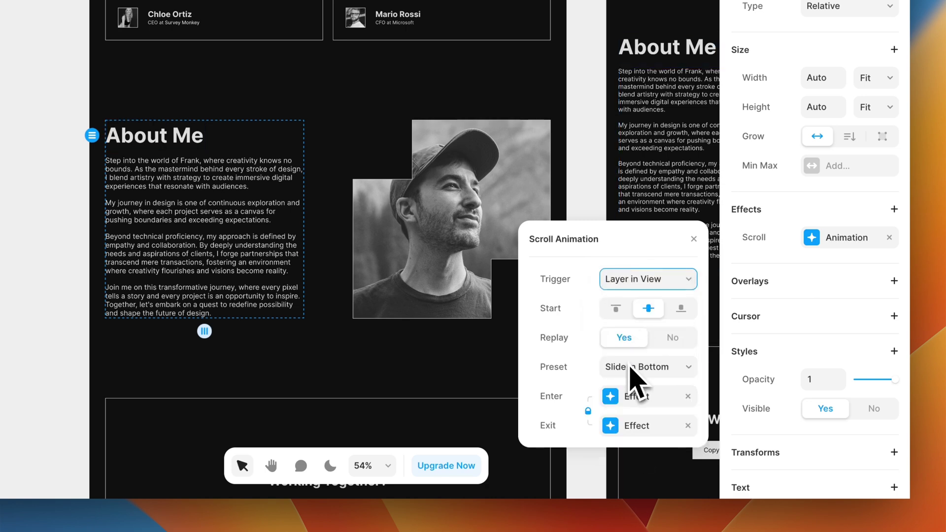
Set the heading's scroll animation to start at the top without replay, remove its exit effect and open its enter effect settings.
left_click(616, 308)
left_click(673, 337)
left_click(688, 426)
left_click(655, 397)
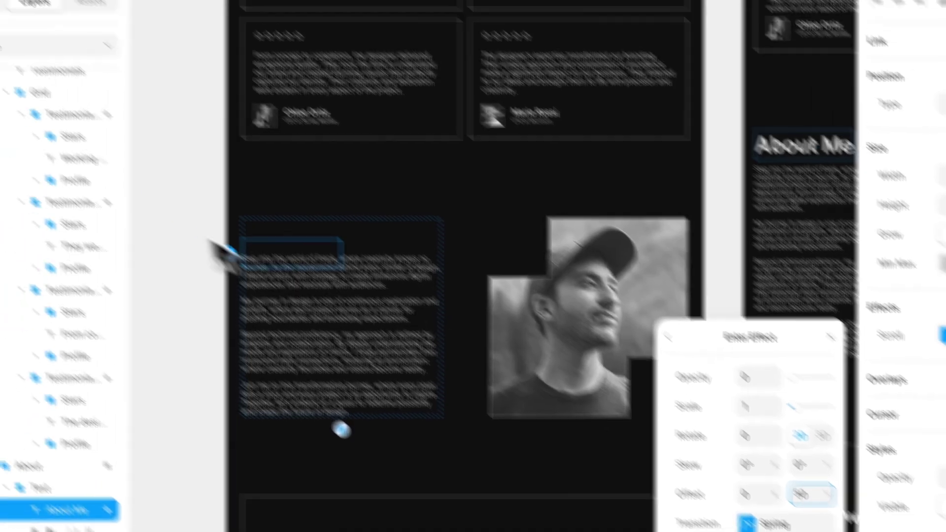
Collapse the Main layer and the Desktop breakpoint in the layer tree.
left_click(36, 132)
scroll(125, 315, "up", 5)
scroll(129, 328, "up", 10)
scroll(93, 237, "up", 5)
left_click(71, 237)
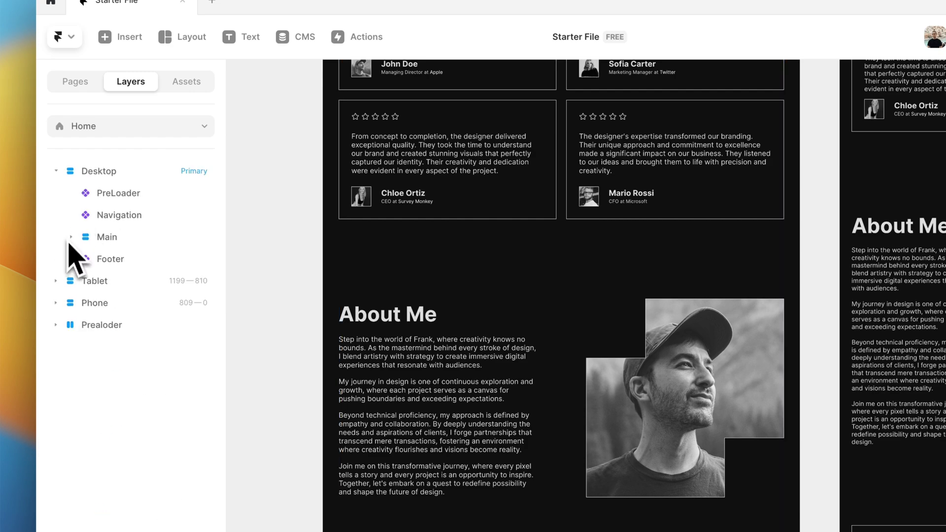
left_click(56, 171)
Look over the Tablet and Phone layouts and switch to the Artistry reference site, returning to its hero section.
scroll(327, 270, "up", 3)
scroll(338, 274, "right", 10)
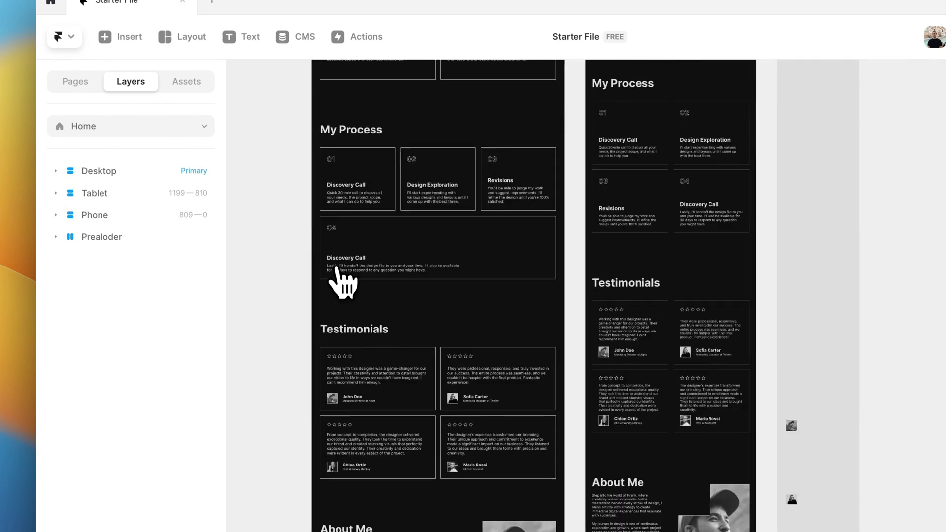
scroll(340, 279, "up", 5)
scroll(334, 216, "up", 5)
scroll(361, 231, "up", 4)
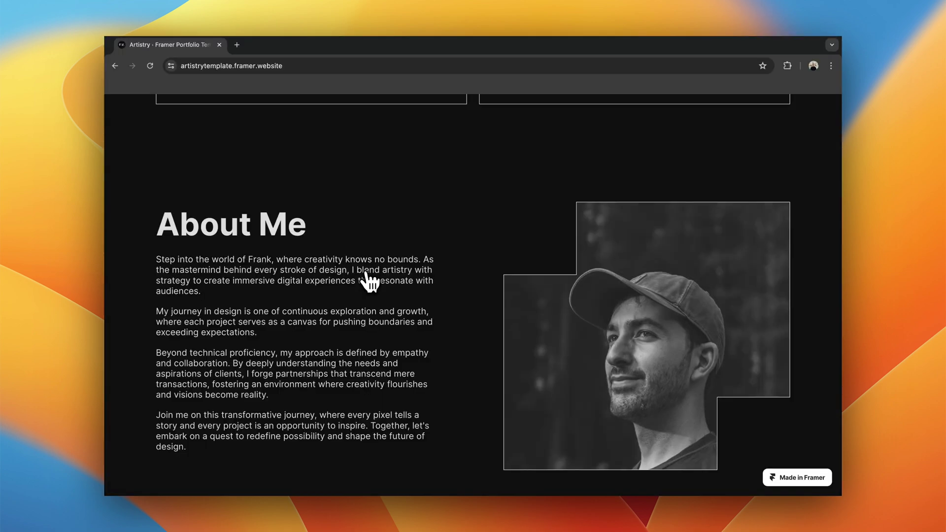
scroll(374, 244, "up", 15)
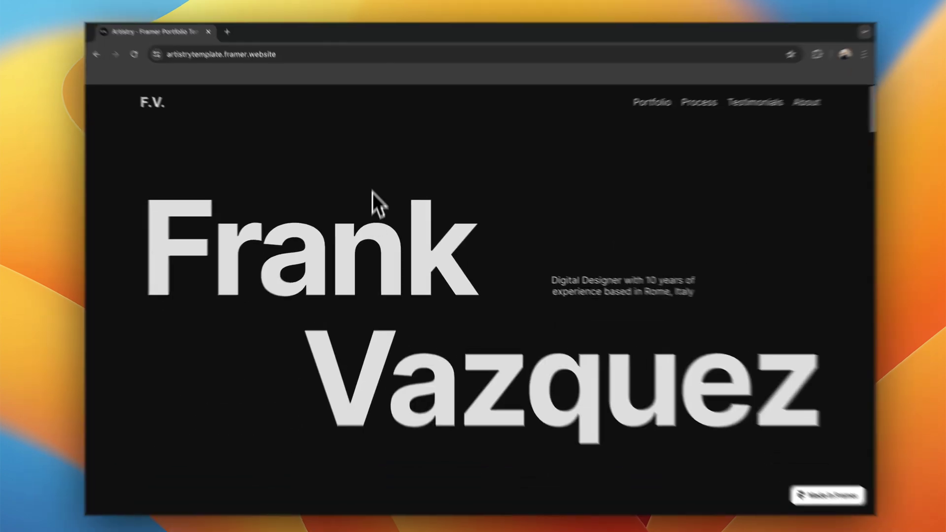
right_click(372, 202)
left_click(429, 425)
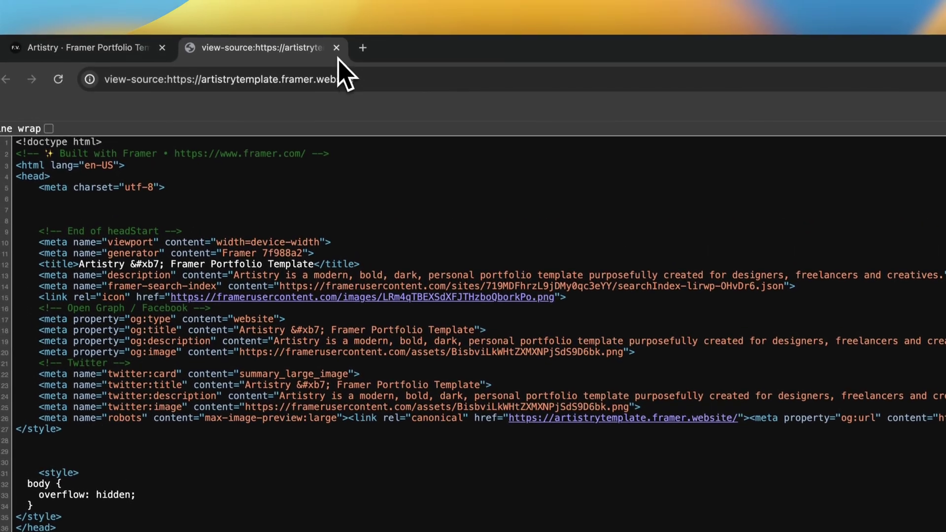
left_click(339, 46)
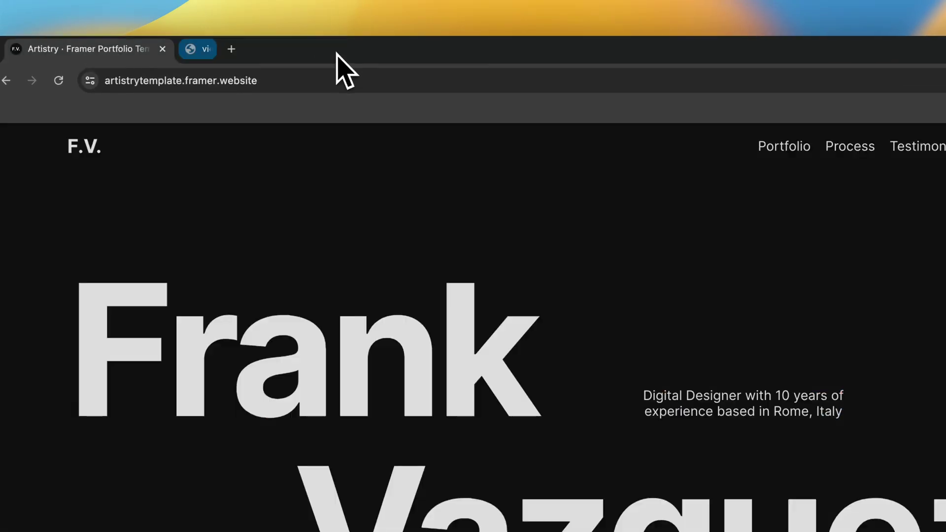
Preview the Artistry reference site at mobile width through the browser's inspector, reload it and examine how the Selected Work images scroll in.
right_click(404, 227)
left_click(466, 531)
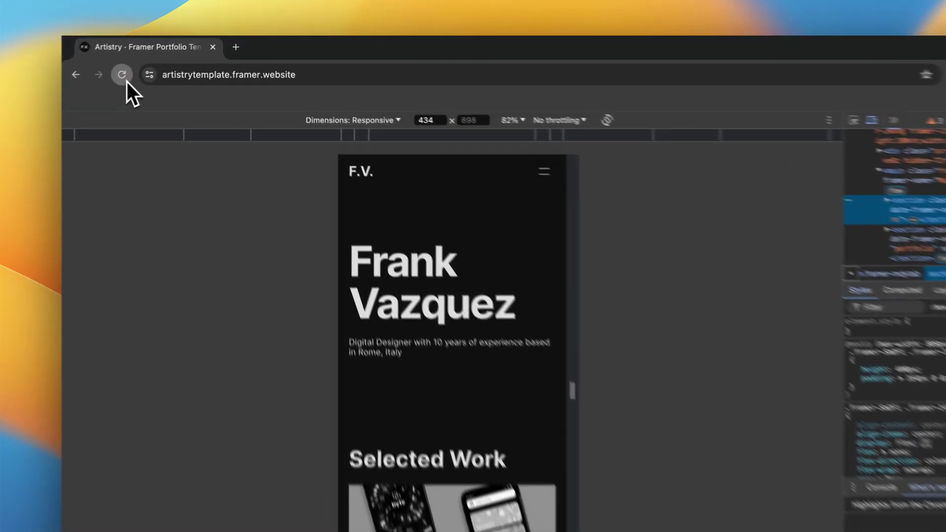
left_click(150, 66)
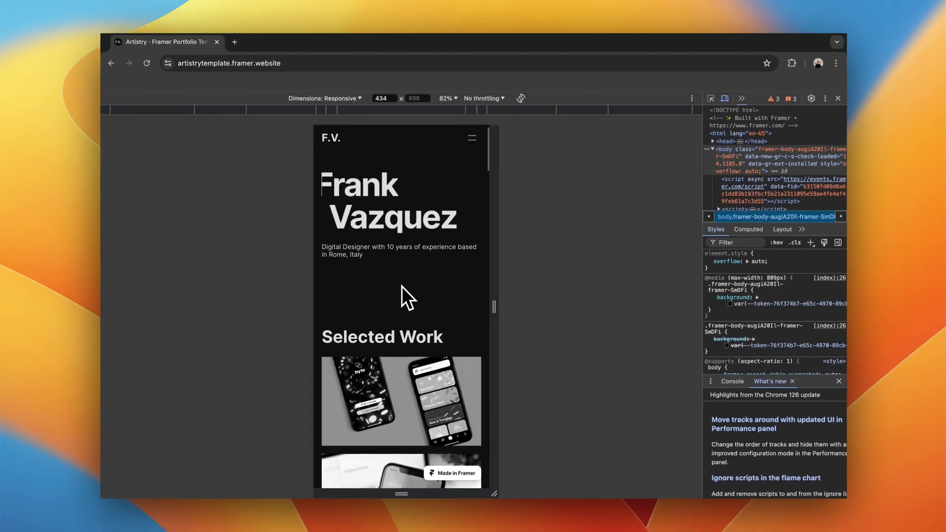
scroll(401, 286, "down", 10)
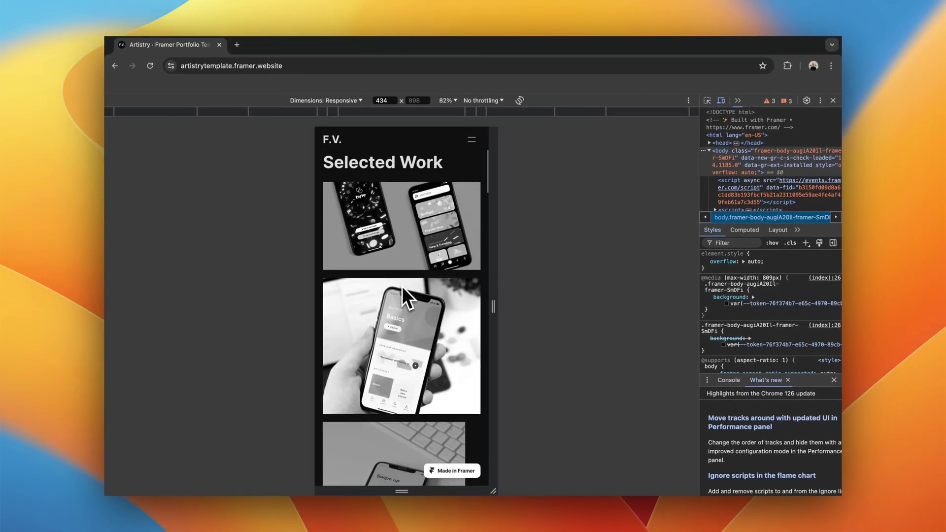
scroll(394, 311, "down", 1)
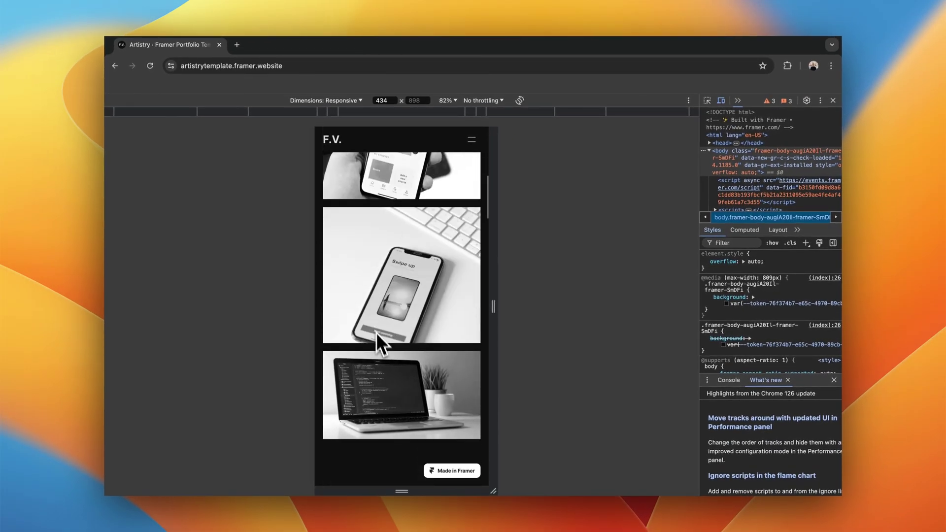
scroll(396, 360, "up", 3)
scroll(369, 315, "up", 3)
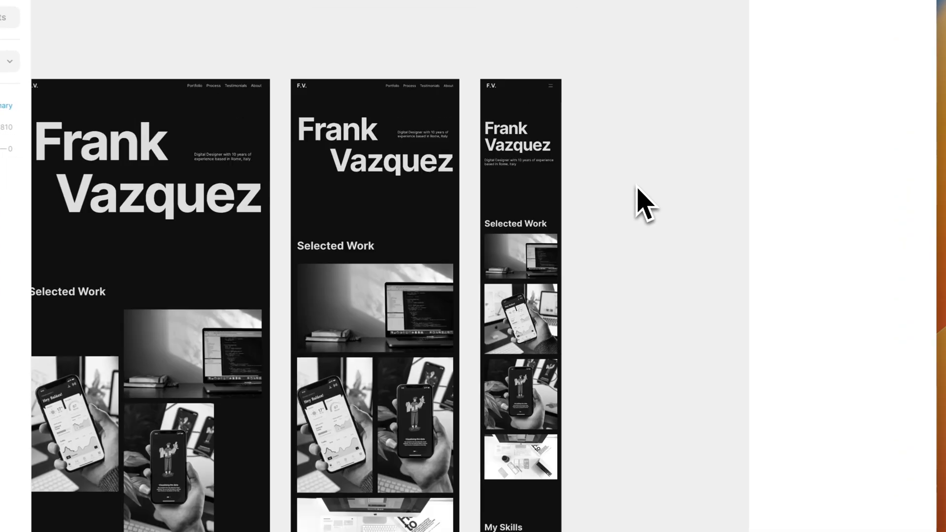
Return to Framer and set the enter effect's horizontal offset to -100 for the first Selected Work image in the Phone layout.
scroll(637, 190, "up", 3)
scroll(507, 354, "up", 2)
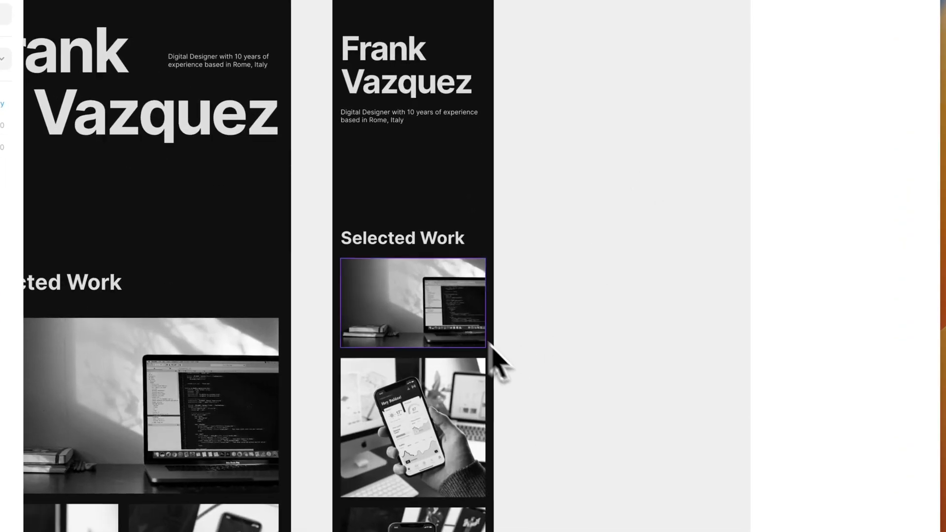
left_click(419, 321)
left_click(843, 343)
left_click(852, 345)
left_click(858, 348)
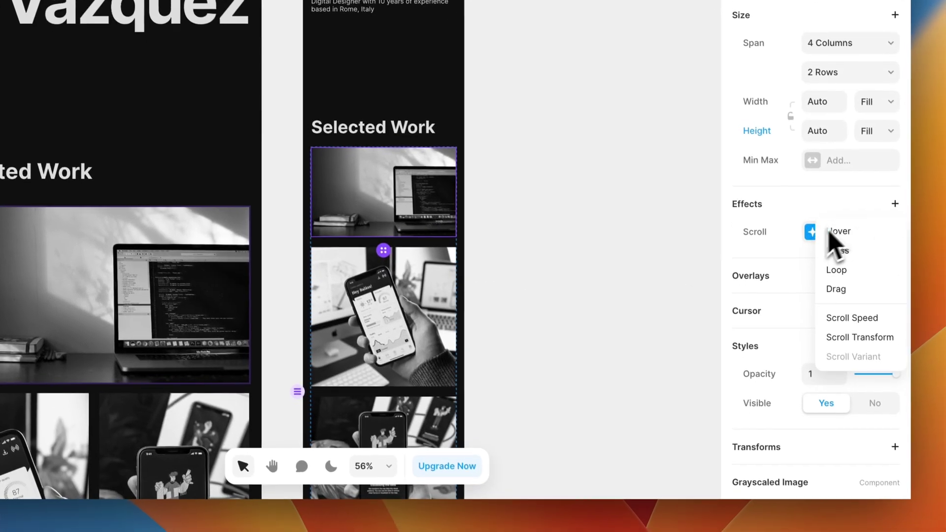
left_click(624, 387)
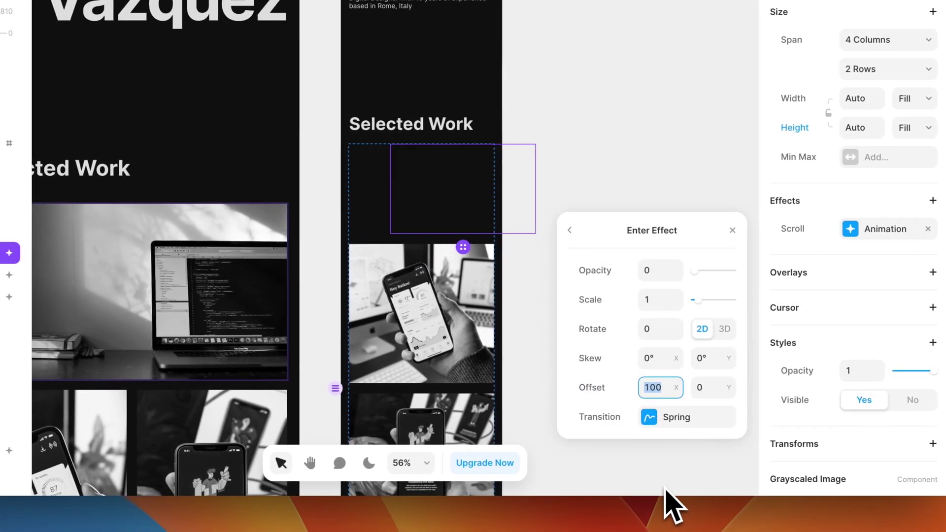
type("-100")
Set the enter offsets of the second and third Phone Selected Work images to -100 horizontally and 0 vertically.
left_click(425, 348)
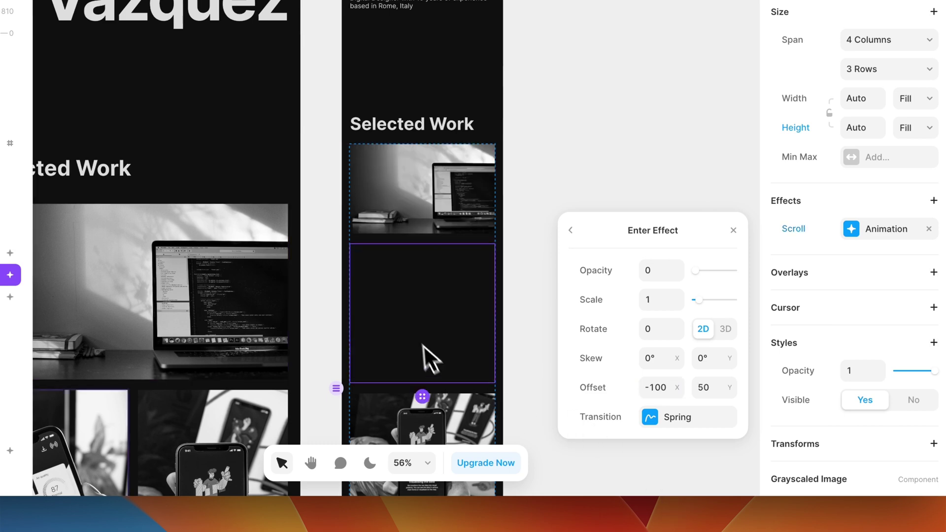
type("0")
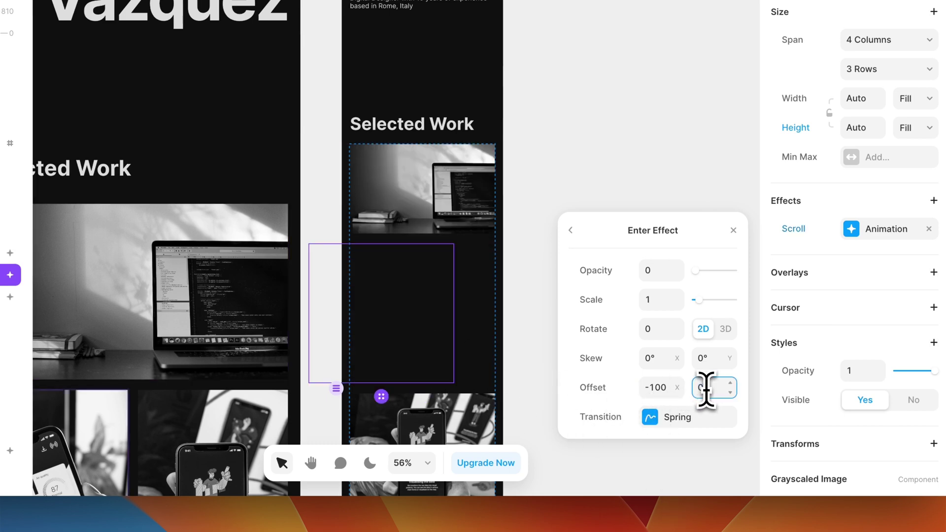
scroll(500, 408, "down", 5)
left_click(444, 336)
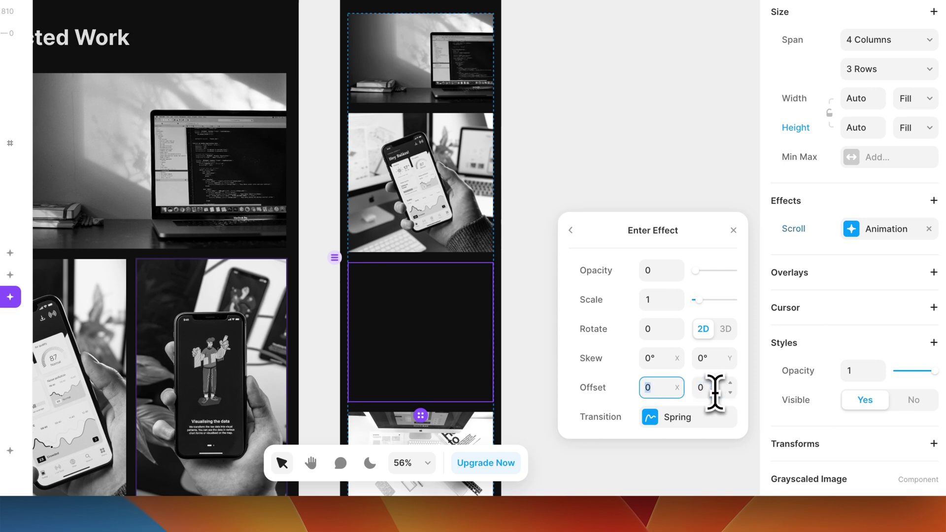
type("-100")
Set the fourth Phone Selected Work image's enter offset to -100 horizontally and 0 vertically.
scroll(555, 387, "down", 9)
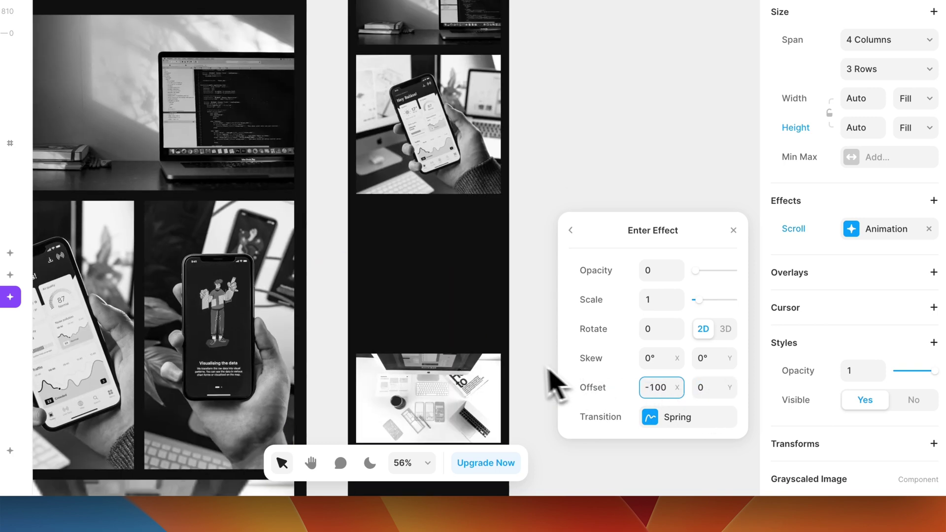
left_click(439, 253)
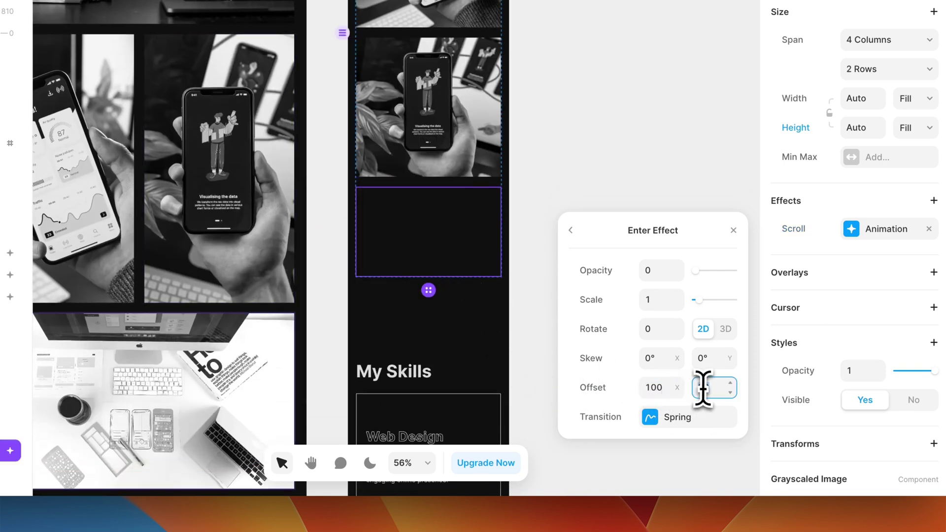
key("Tab")
type("-")
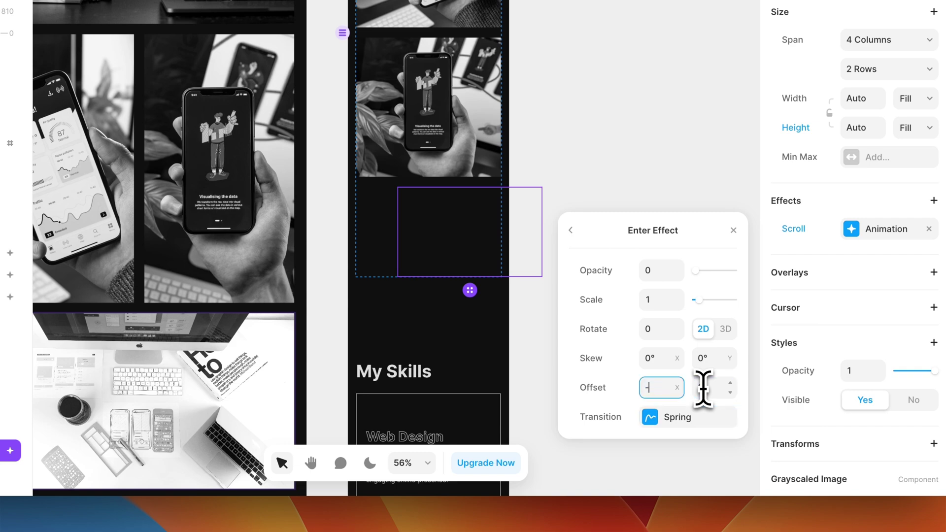
type("100")
key("Return")
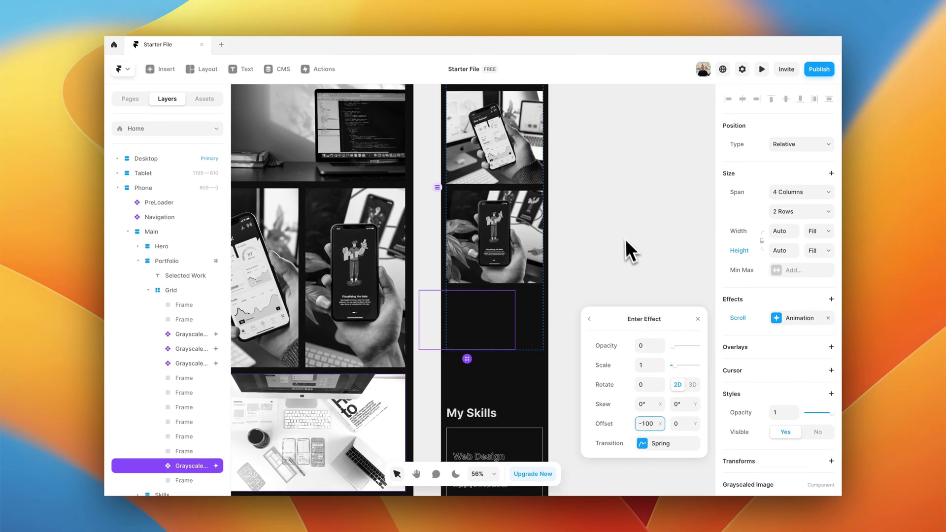
Examine the Tablet hero and Selected Work grid beside the Phone layout, closing the image's effect settings.
scroll(479, 199, "up", 5)
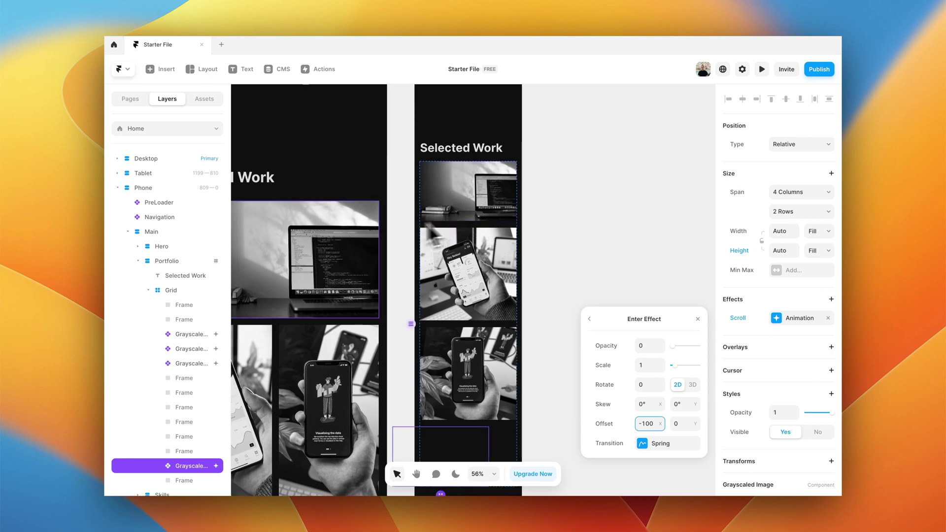
scroll(394, 232, "up", 4)
scroll(394, 231, "left", 3)
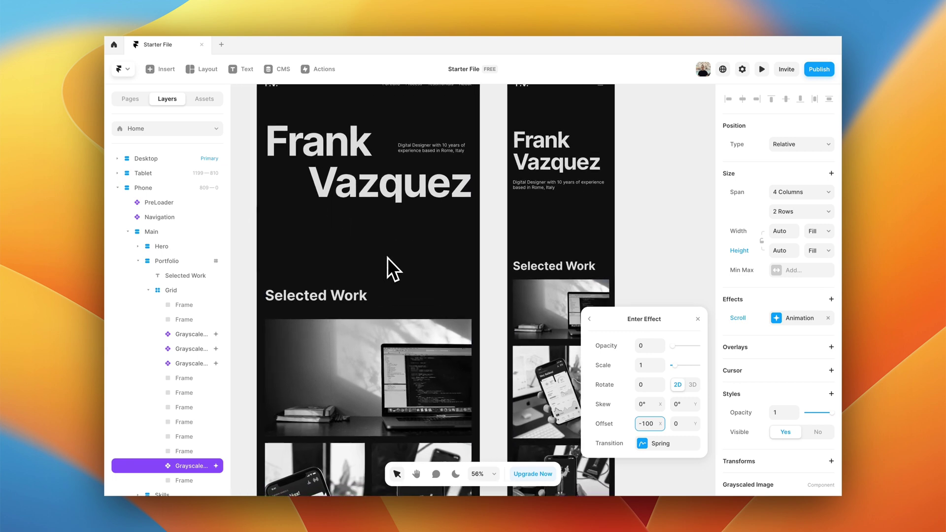
scroll(360, 305, "down", 2)
scroll(359, 305, "left", 1)
scroll(329, 309, "down", 3)
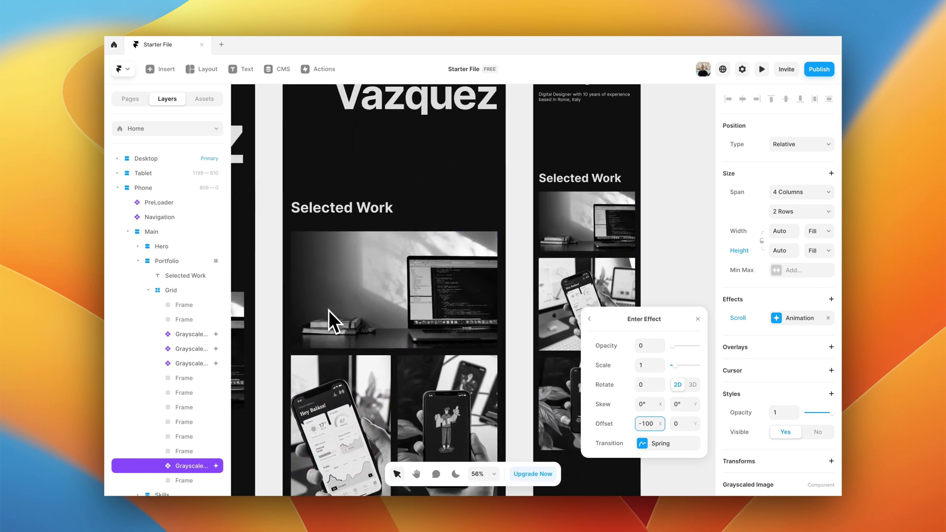
scroll(385, 207, "up", 1)
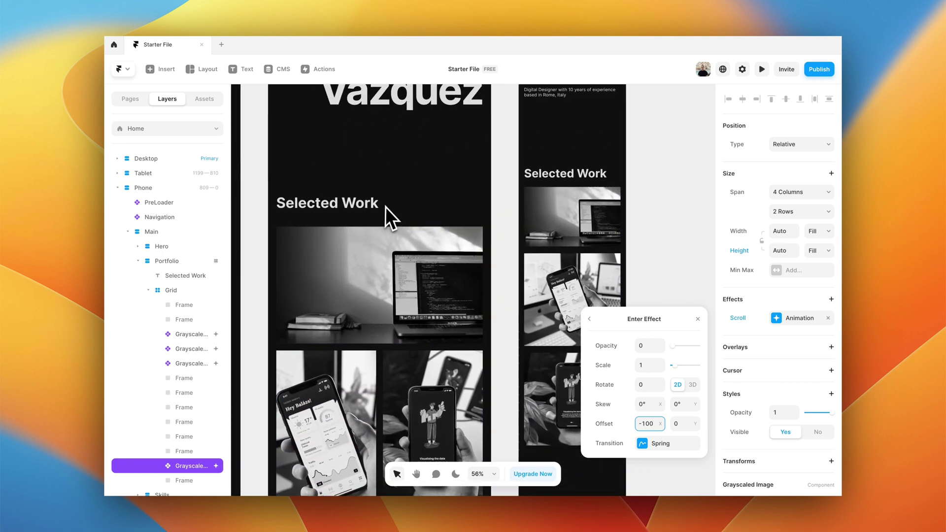
scroll(377, 223, "up", 5)
scroll(377, 224, "left", 1)
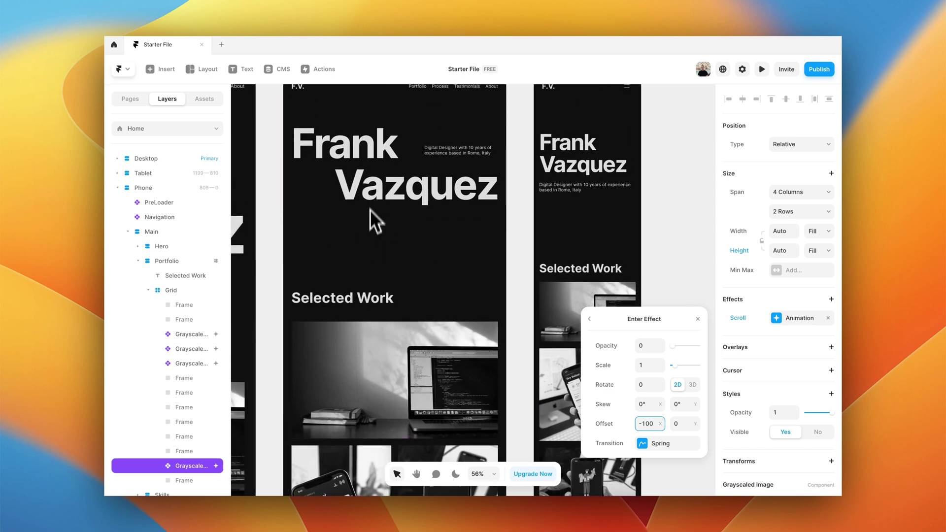
scroll(344, 114, "up", 1)
scroll(332, 230, "down", 7)
scroll(332, 229, "left", 1)
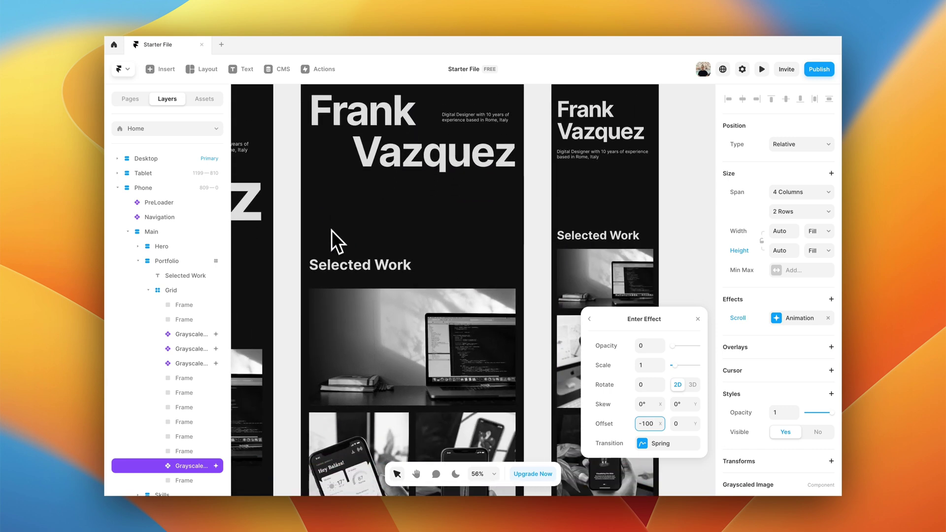
scroll(373, 316, "right", 1)
scroll(374, 316, "up", 1)
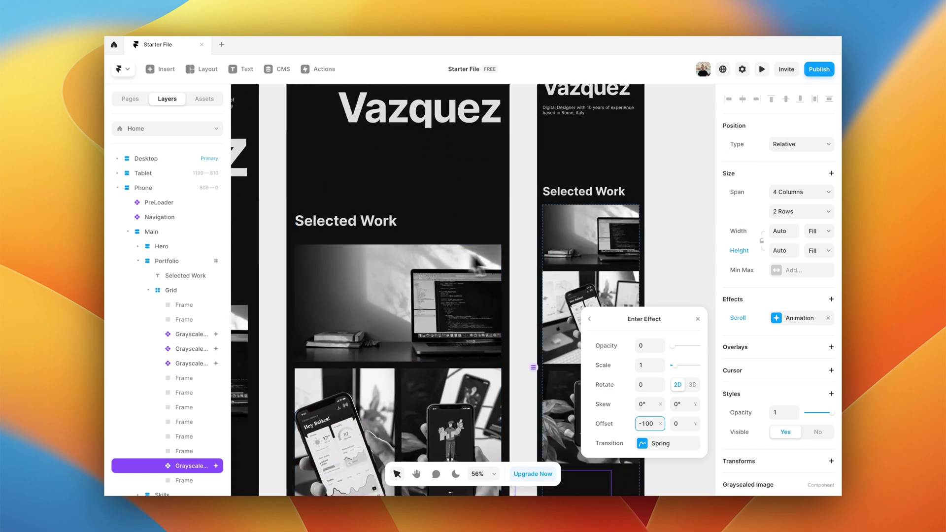
left_click(521, 265)
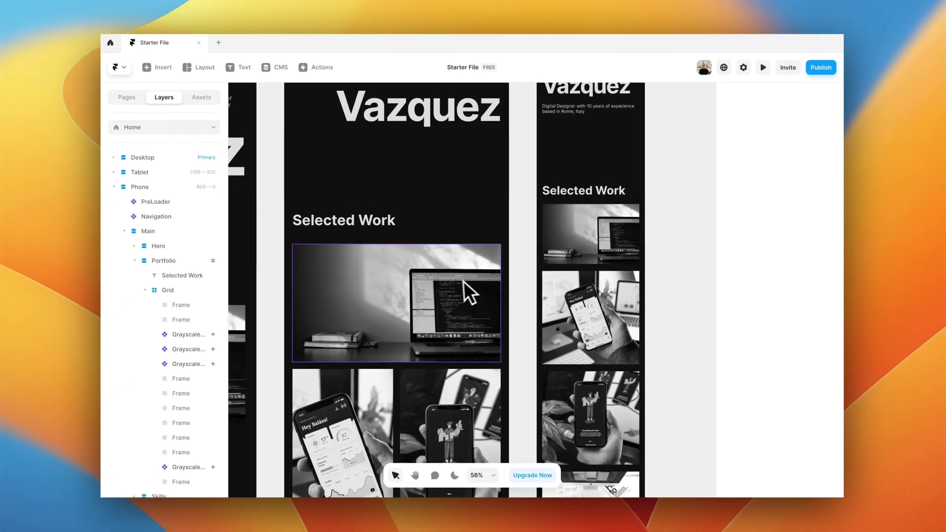
Look over the remaining portfolio images and the My Skills section across the Tablet and Phone layouts.
scroll(396, 275, "down", 2)
scroll(457, 282, "down", 2)
scroll(457, 282, "right", 1)
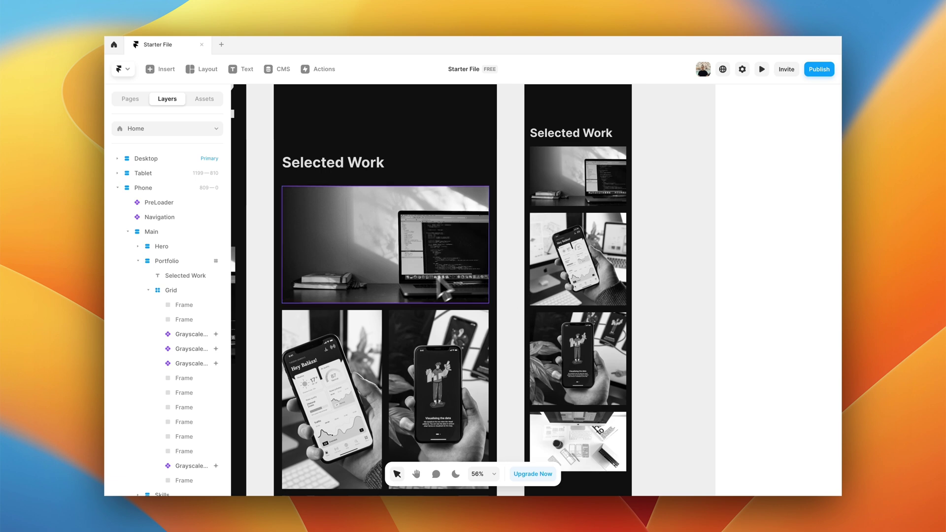
scroll(432, 261, "down", 10)
scroll(433, 261, "right", 4)
scroll(433, 261, "up", 4)
scroll(432, 261, "right", 1)
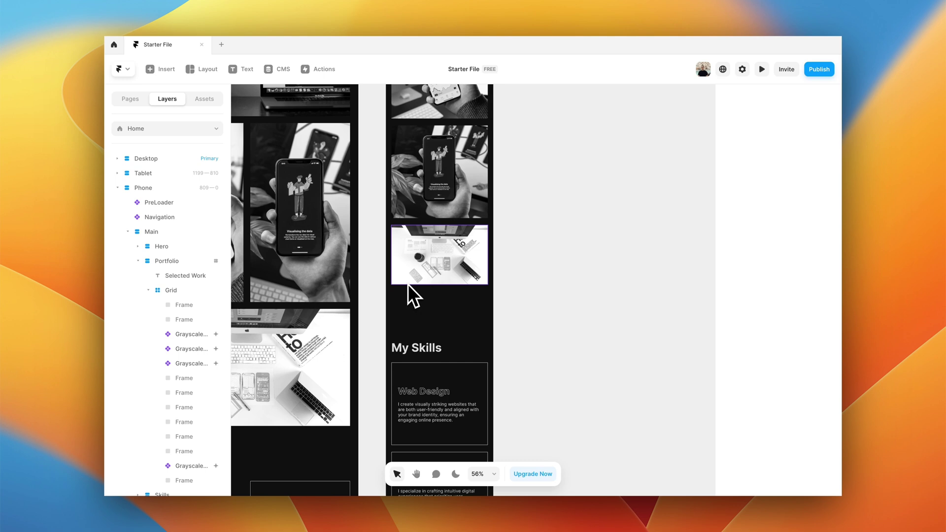
scroll(407, 283, "down", 5)
scroll(407, 284, "up", 10)
scroll(408, 284, "down", 4)
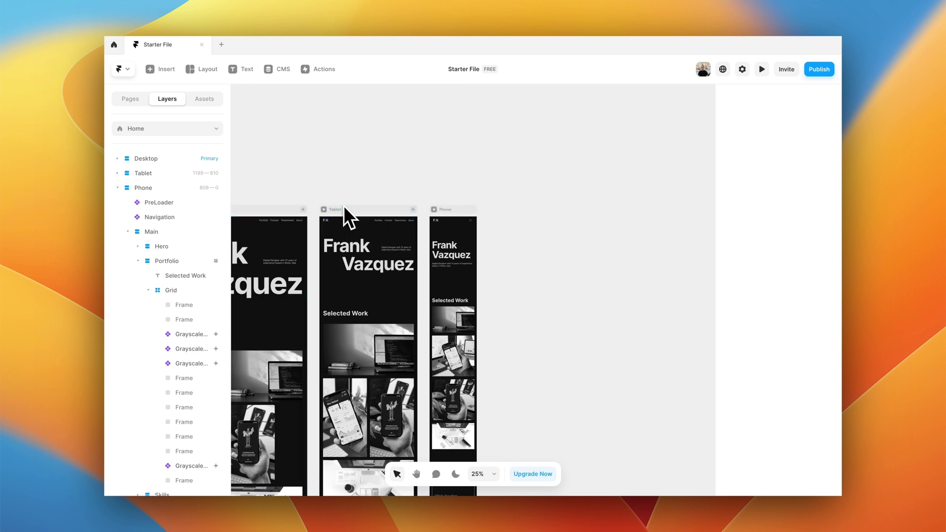
scroll(418, 290, "down", 5)
scroll(399, 269, "up", 2)
scroll(350, 157, "up", 1)
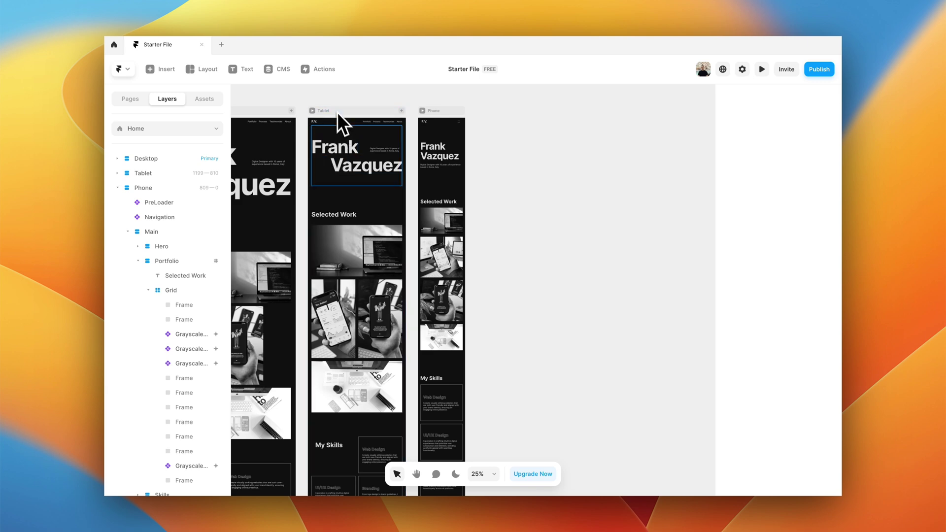
Set the enter effect's horizontal offset to -100 for the Web Design card in the Phone My Skills section.
scroll(451, 263, "down", 1)
scroll(450, 333, "up", 5)
scroll(448, 365, "down", 3)
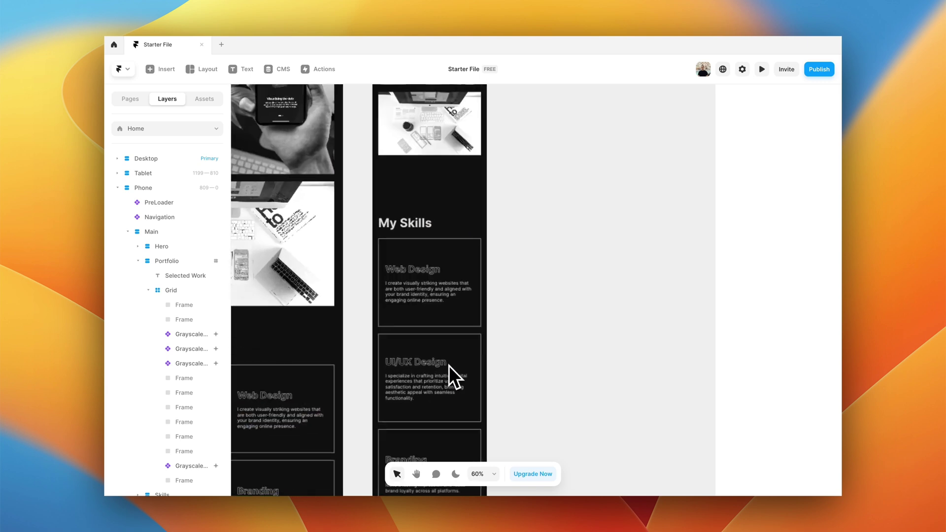
left_click(448, 370)
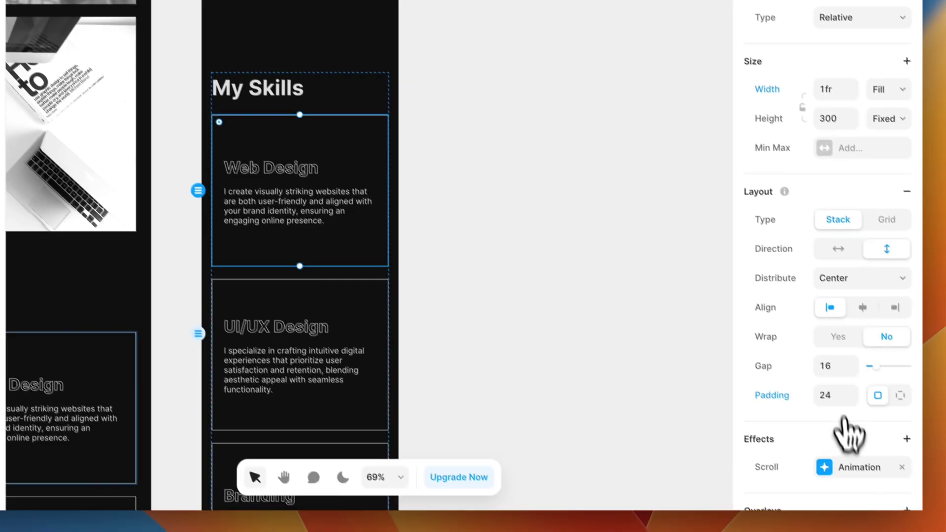
left_click(837, 454)
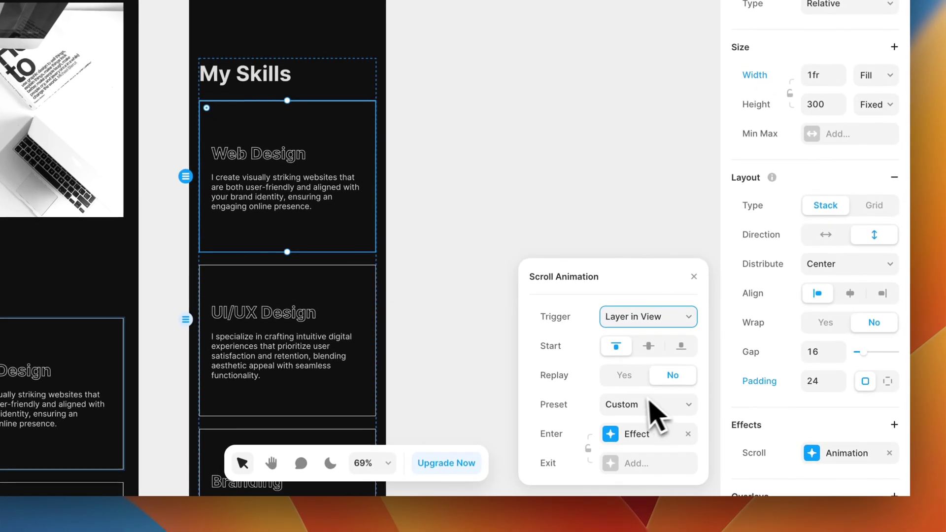
left_click(637, 434)
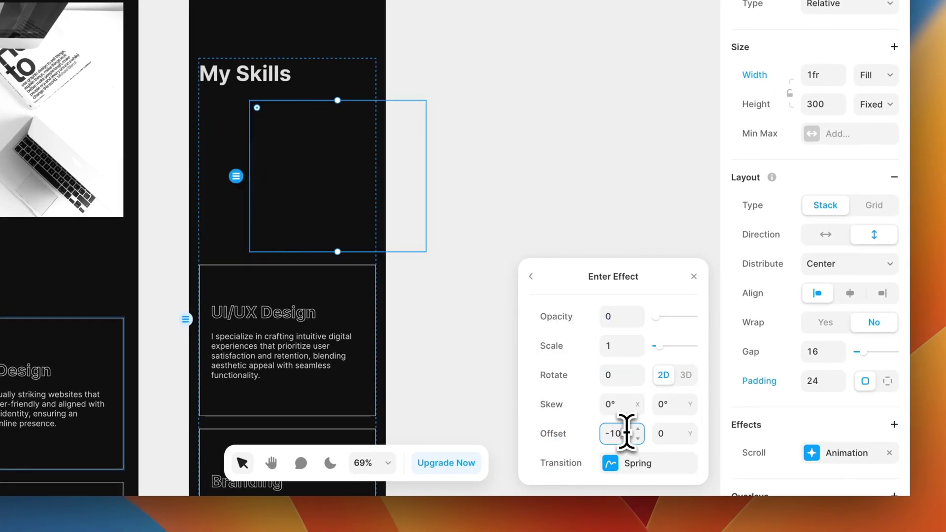
type("0")
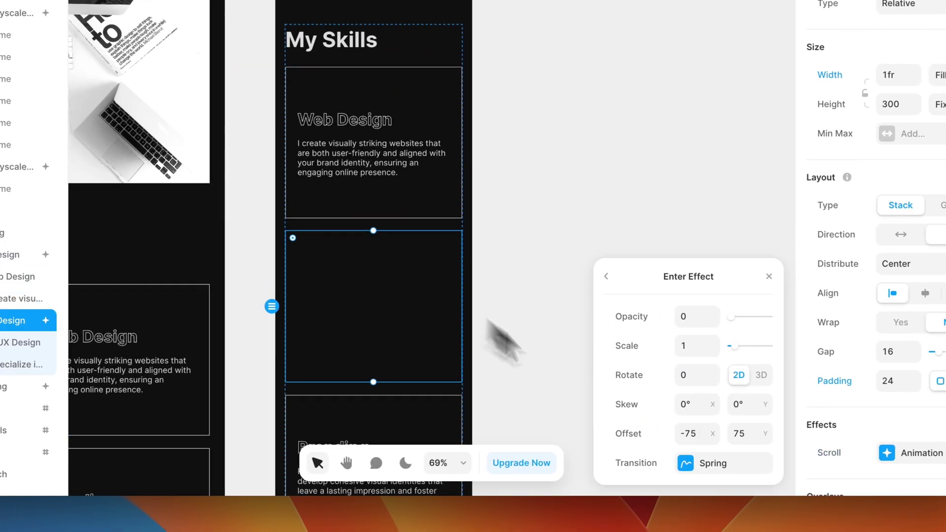
Set the enter effect's horizontal offset to -100 for the Phone layout's UI/UX Design card.
left_click(699, 433)
type("-1")
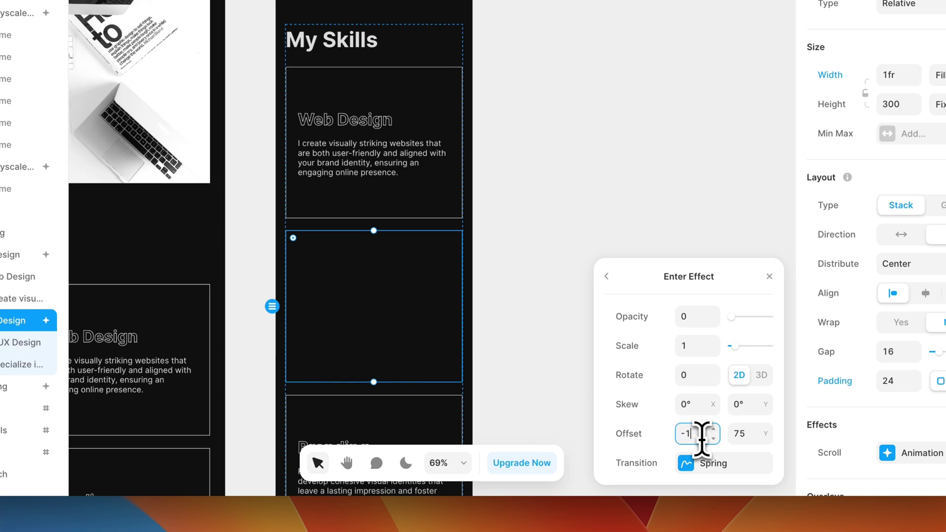
type("00")
key("Tab")
Set the Phone layout's Branding card enter offset to -100 horizontally and 0 vertically.
scroll(460, 338, "down", 3)
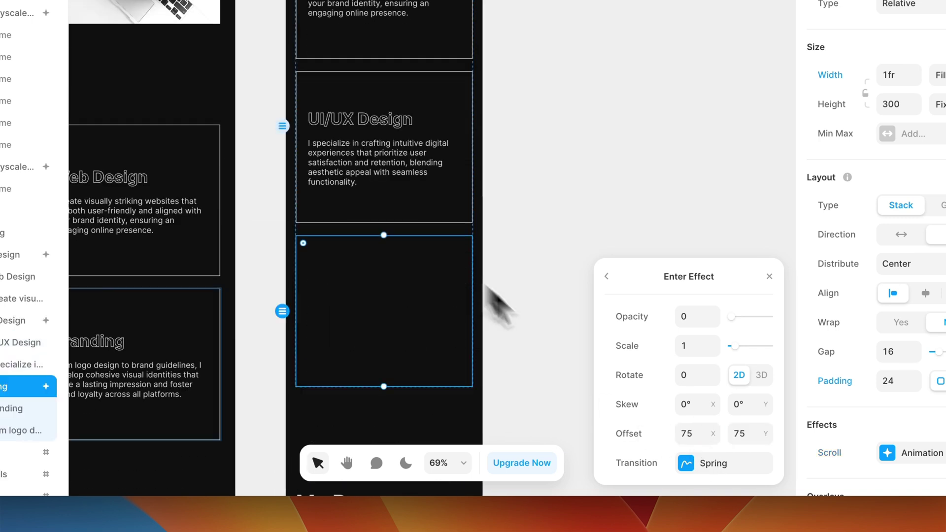
left_click(696, 433)
type("-100")
key("Tab")
type("0")
Examine the enter effect offsets of the four My Process cards and the first testimonial card in the Phone layout.
scroll(437, 340, "down", 3)
left_click(503, 342)
scroll(503, 342, "down", 4)
left_click(458, 281)
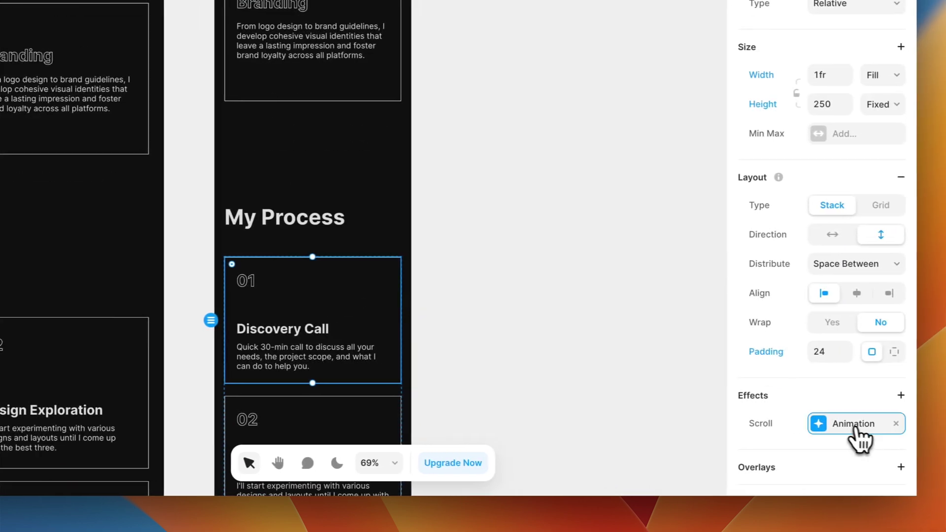
left_click(860, 436)
left_click(641, 433)
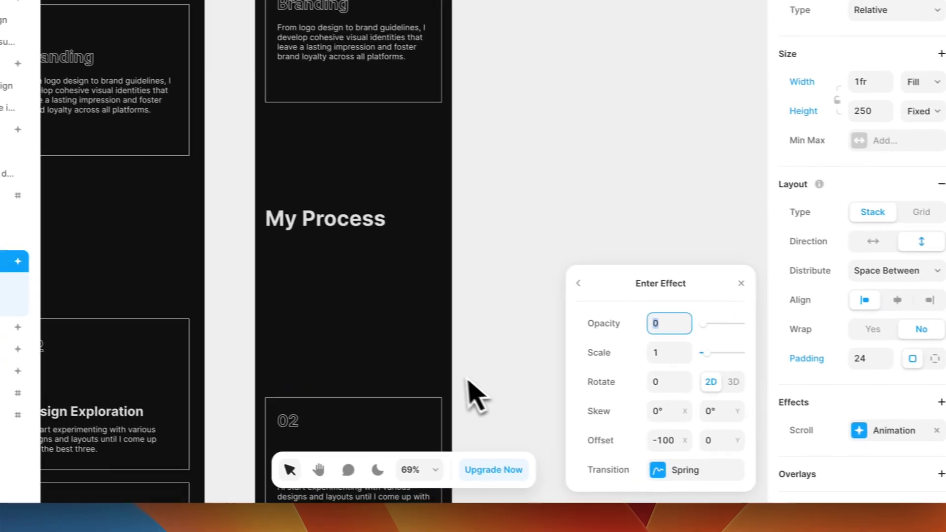
left_click(453, 196)
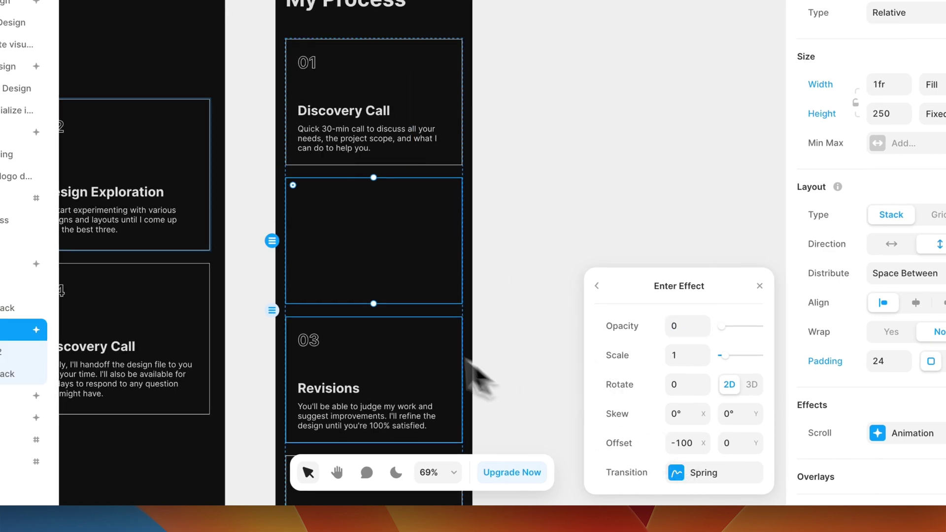
scroll(404, 320, "down", 2)
left_click(400, 302)
scroll(405, 298, "down", 3)
left_click(411, 290)
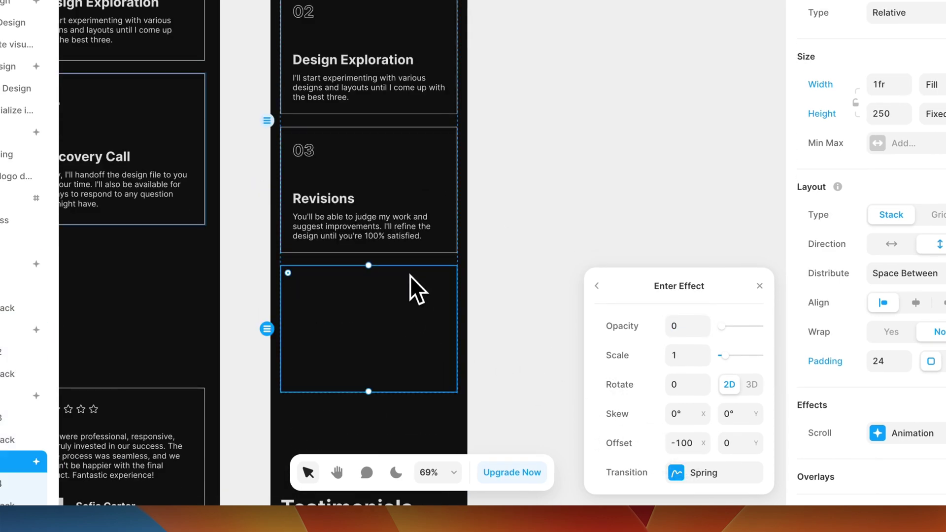
scroll(410, 284, "down", 8)
left_click(443, 243)
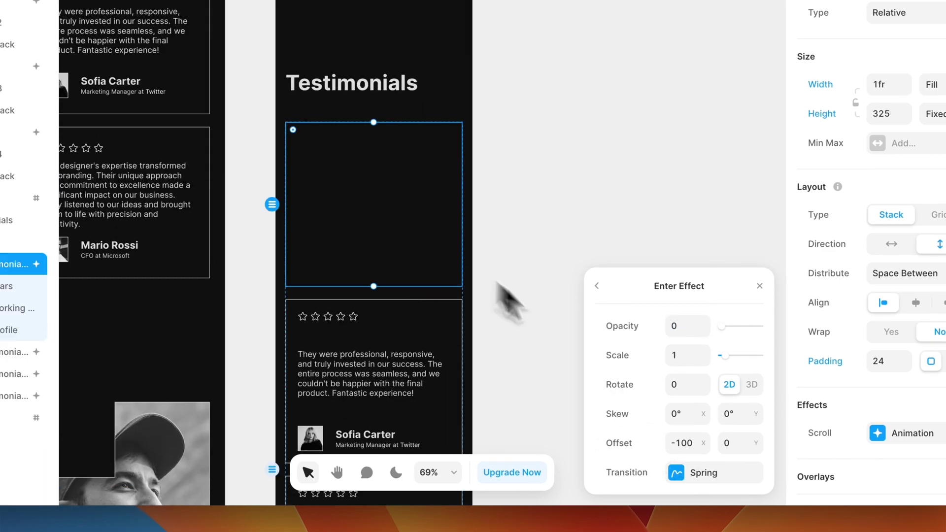
Set the enter effect's horizontal offset to -100 for the second testimonial card in the Phone layout.
scroll(450, 363, "down", 1)
left_click(460, 315)
left_click(679, 442)
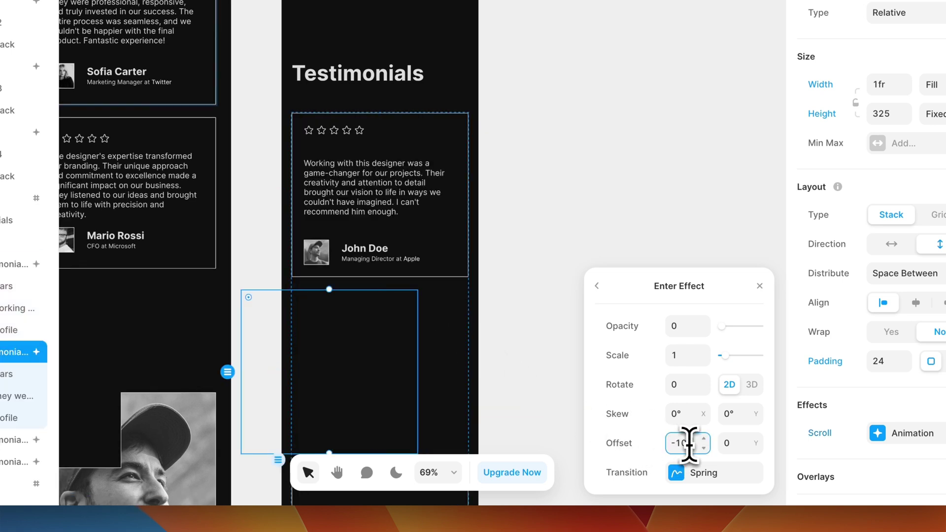
Set the Phone layout's third testimonial card enter offset to -100 horizontally and 0 vertically.
scroll(490, 379, "down", 5)
left_click(464, 261)
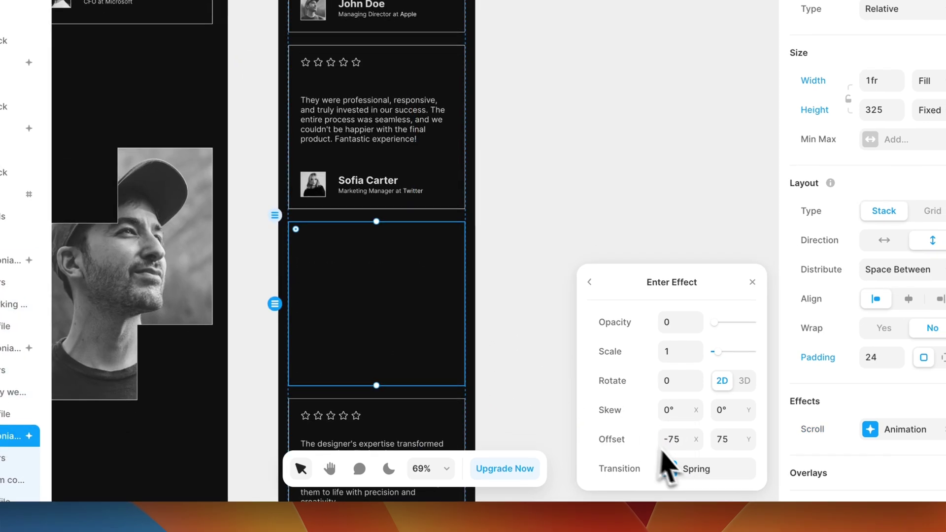
left_click(684, 444)
type("-100")
key("Tab")
type("0")
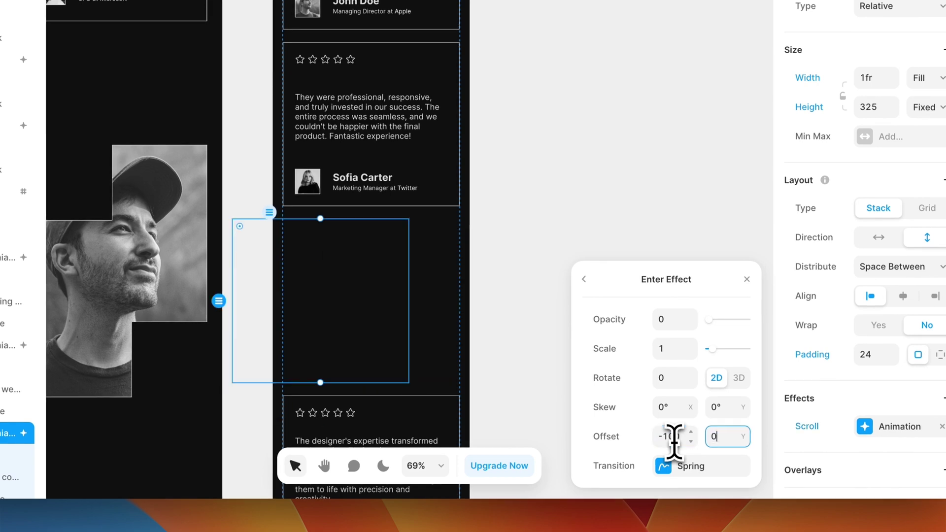
Set the enter effect offset to -100 horizontally and 0 vertically for the Phone layout's fourth testimonial card.
scroll(539, 394, "down", 3)
left_click(464, 217)
left_click(657, 436)
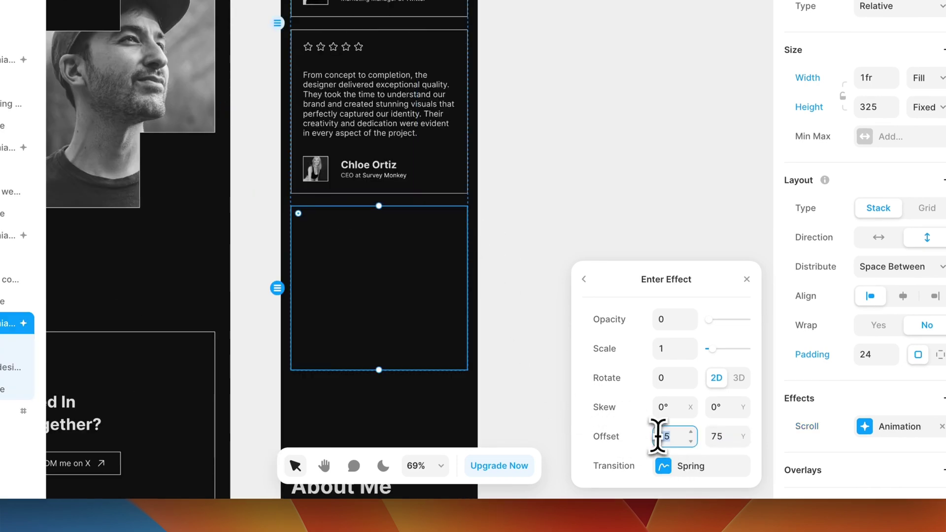
type("0")
scroll(542, 428, "down", 8)
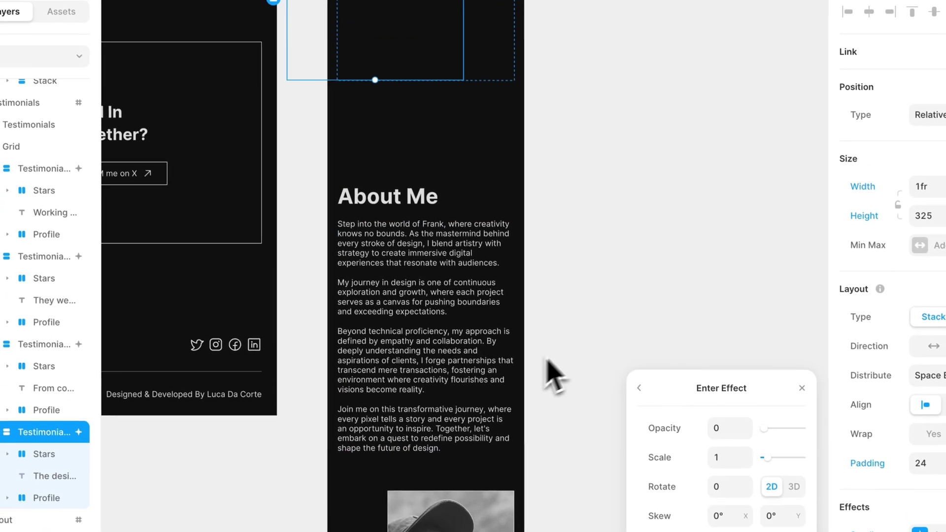
left_click(515, 295)
Switch to the Artistry template in the browser, widen its responsive preview to 867 pixels and reload the page.
scroll(515, 300, "down", 3)
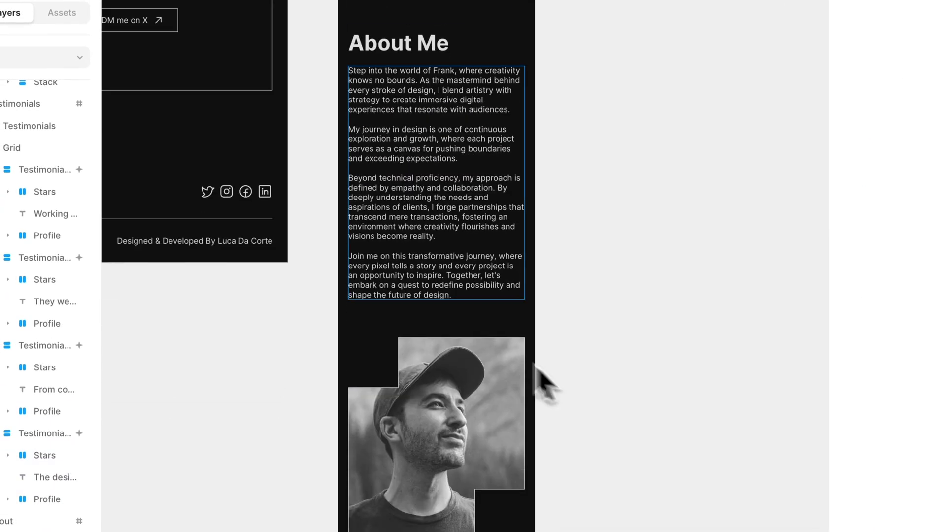
scroll(399, 313, "up", 10)
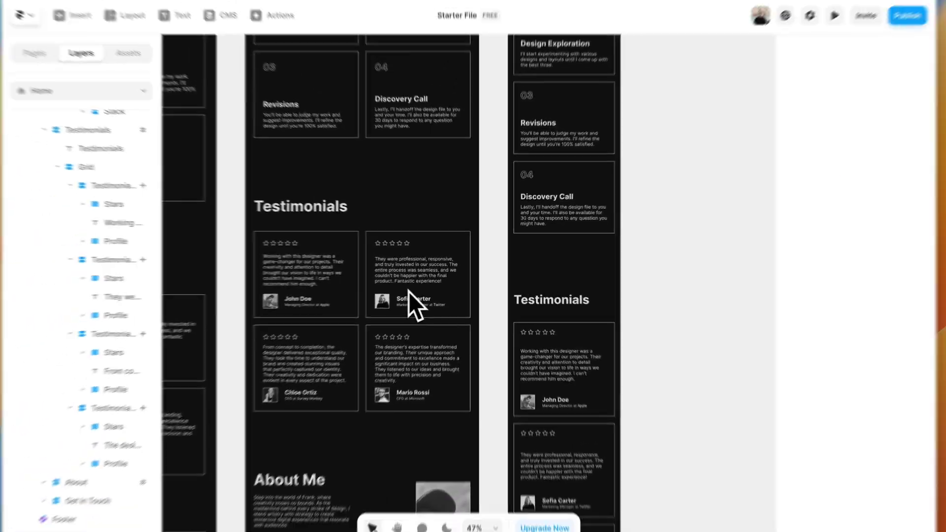
scroll(408, 296, "up", 6)
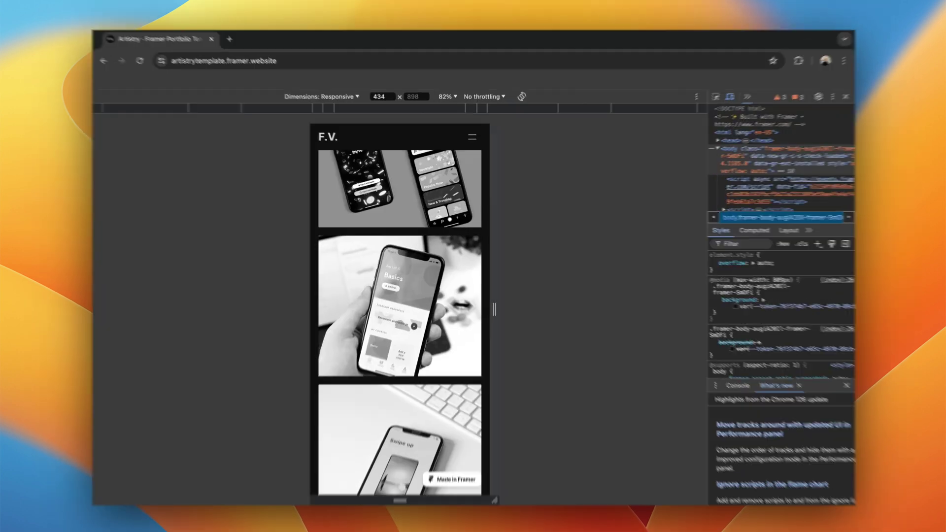
left_click_drag(492, 310, 638, 359)
scroll(412, 255, "up", 7)
left_click(81, 60)
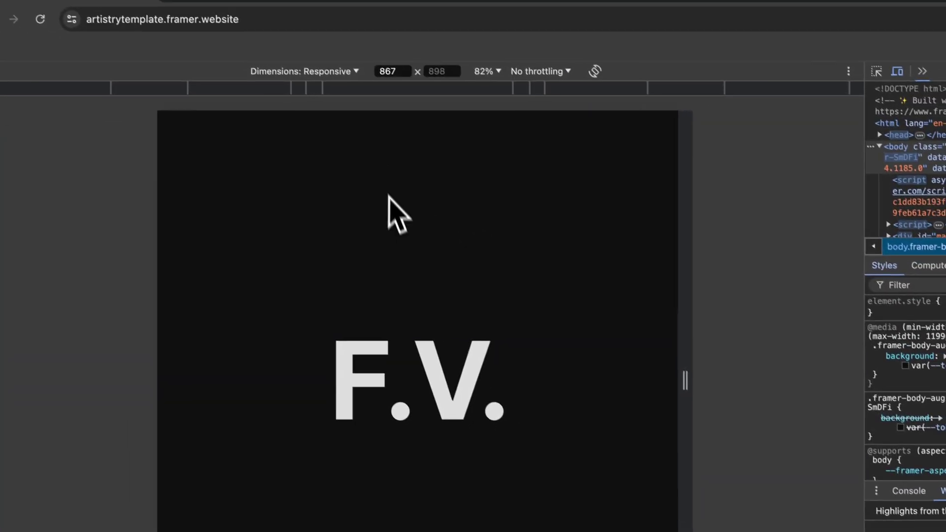
Examine the template's scroll-in animations at tablet width, from the portfolio images through My Skills and My Process.
scroll(389, 306, "down", 10)
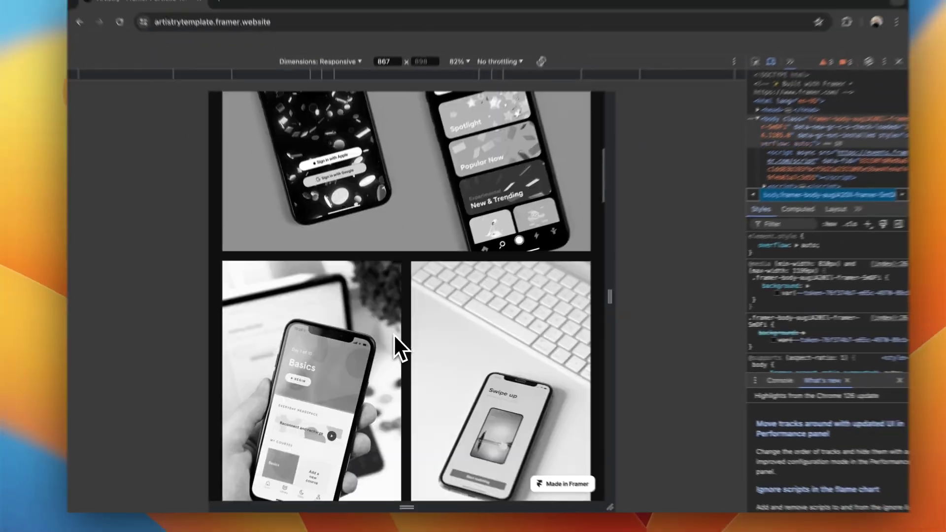
scroll(394, 335, "down", 5)
scroll(394, 335, "up", 5)
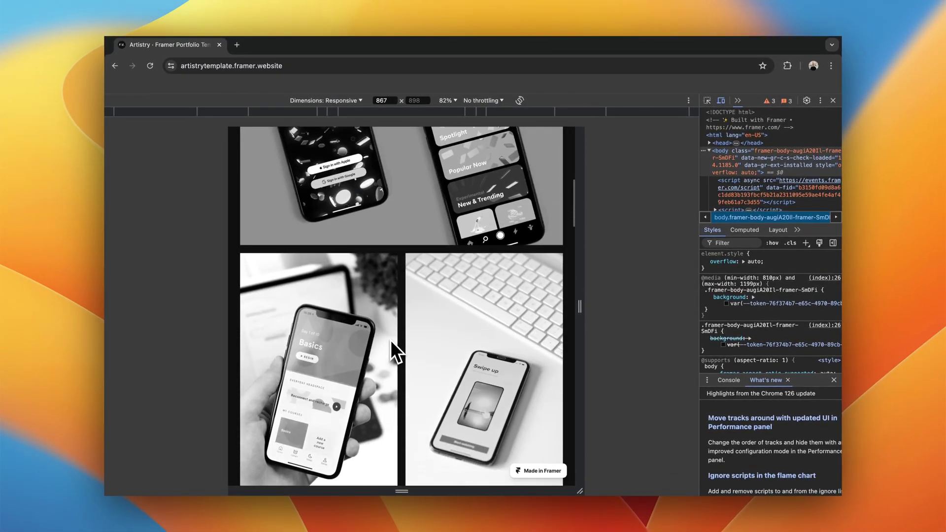
scroll(391, 340, "down", 1)
scroll(303, 345, "down", 3)
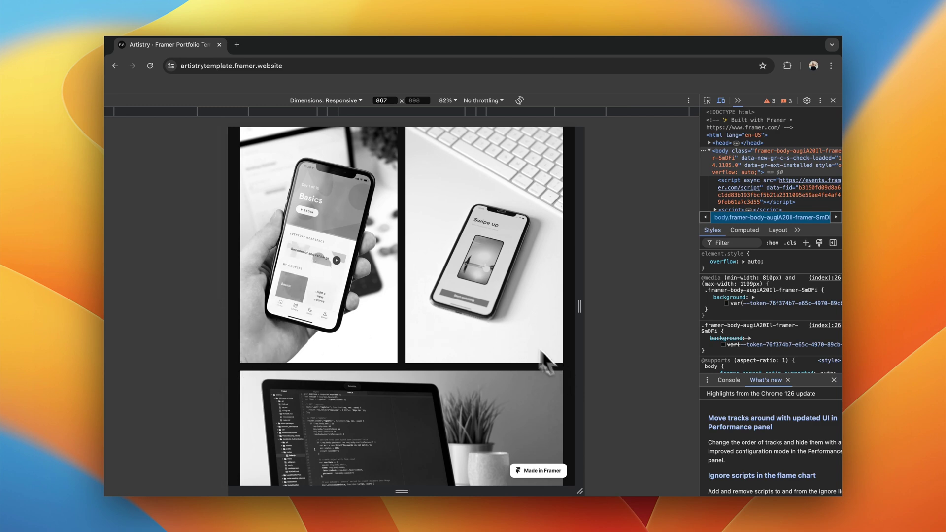
scroll(498, 318, "down", 10)
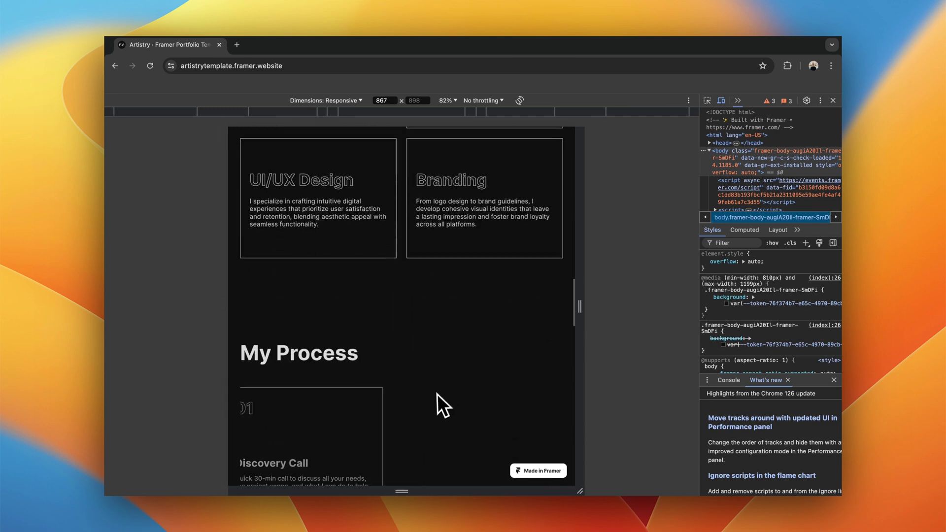
scroll(441, 285, "down", 5)
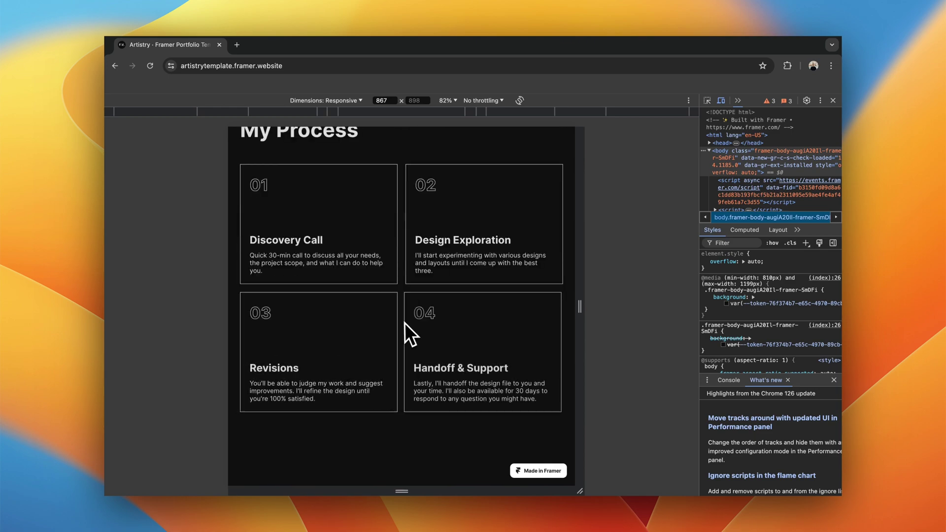
scroll(404, 323, "down", 8)
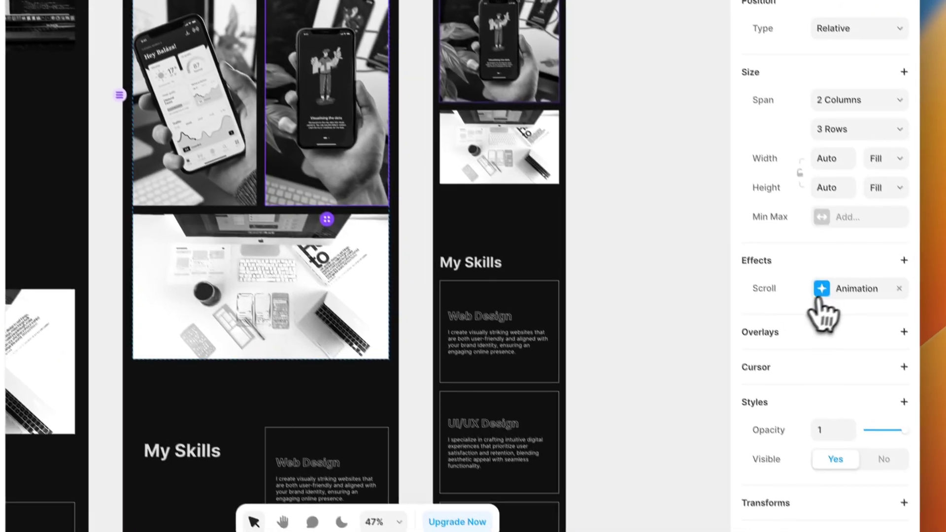
Set the enter effect's vertical offset to 75 for the right-hand phone image in the Tablet portfolio grid.
left_click(865, 366)
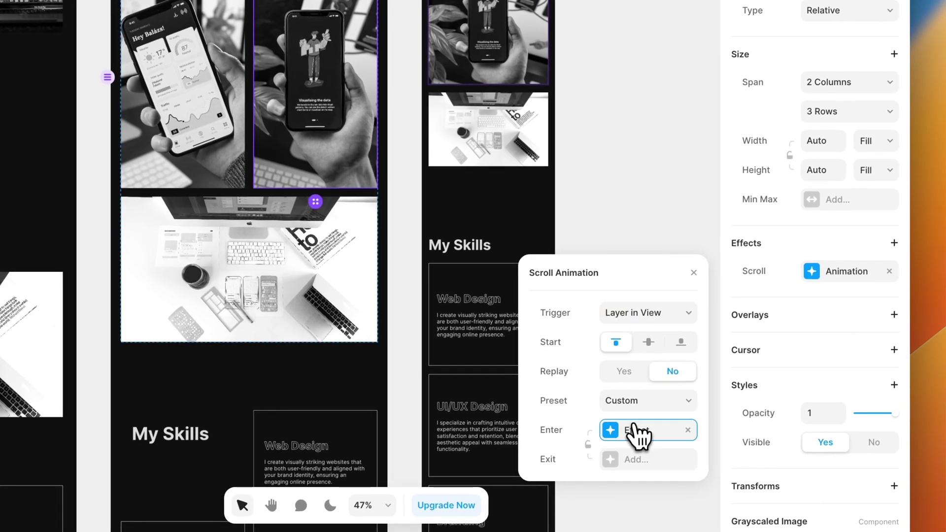
left_click(634, 426)
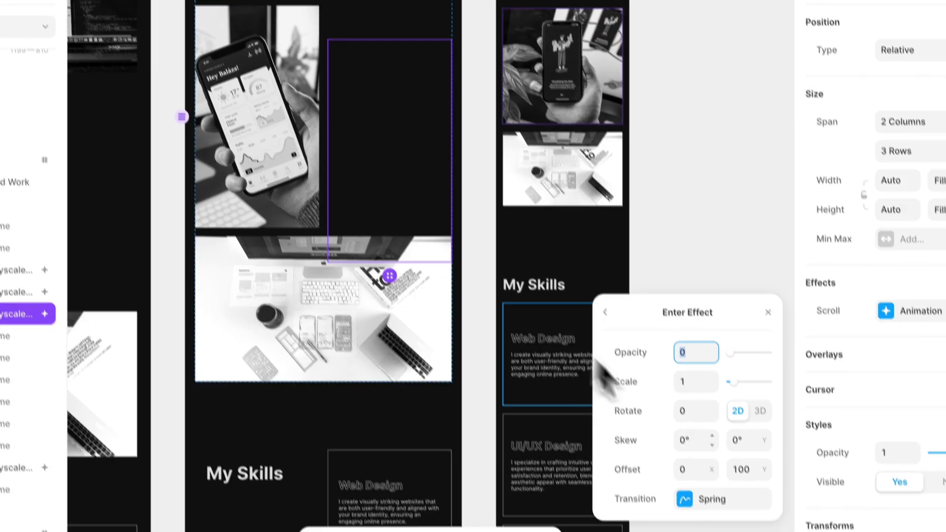
left_click(739, 469)
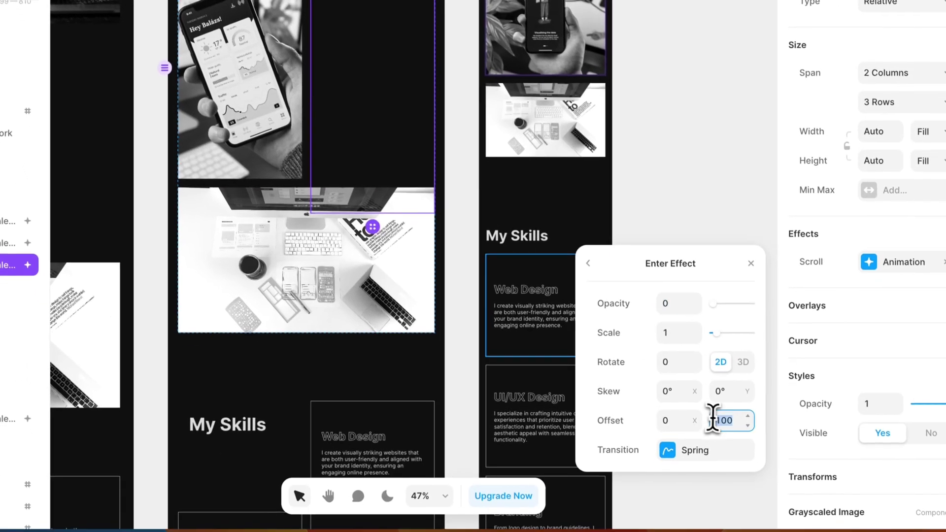
type("75")
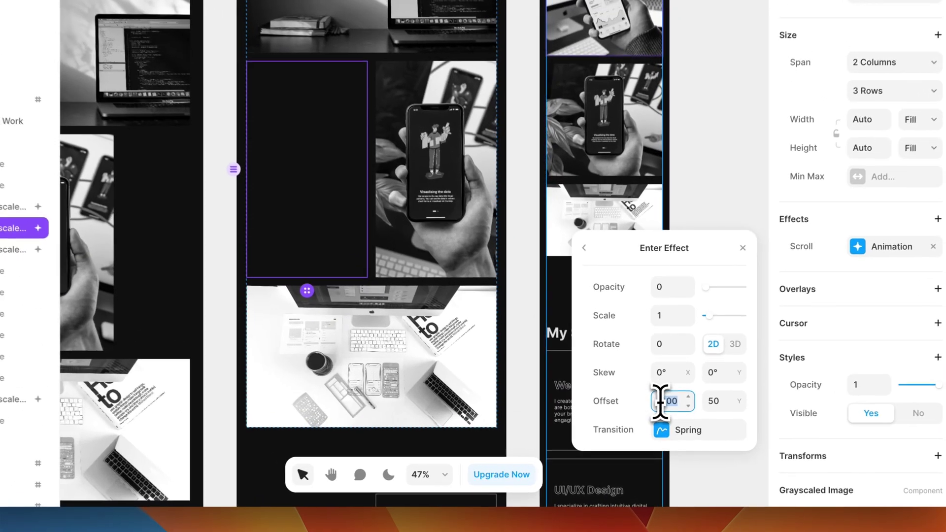
Set the enter effect offset to -75 horizontally and 75 vertically for the Tablet grid's left-hand phone image.
left_click(641, 423)
type("-5")
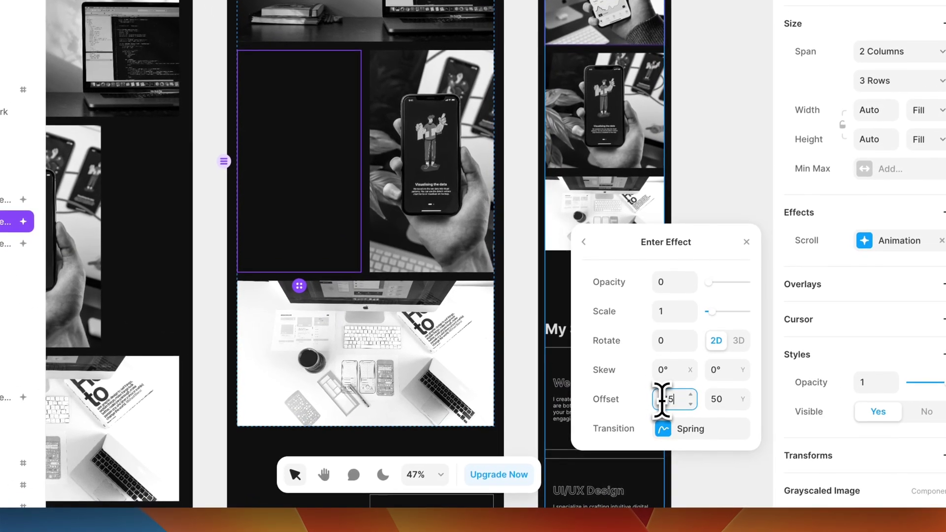
key("Tab")
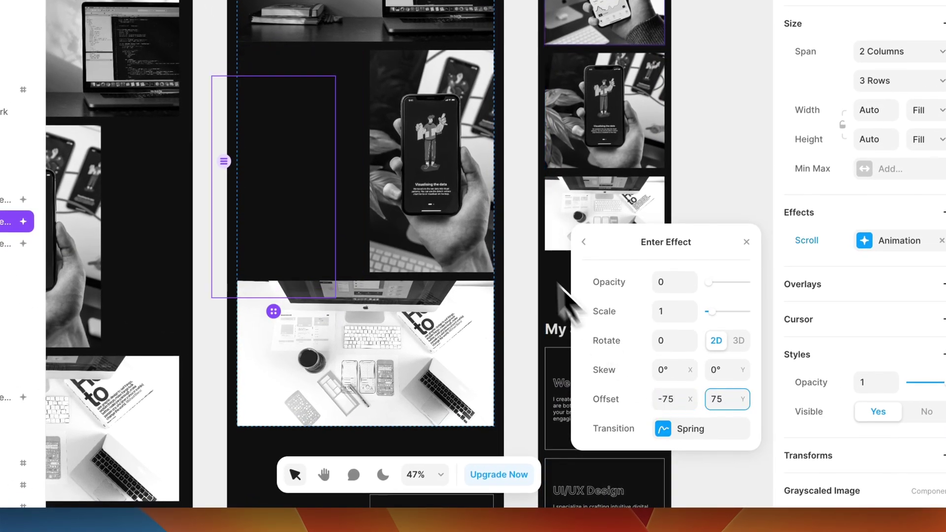
Examine the enter effect offsets of the wide desk image at the end of the Tablet portfolio grid.
left_click(490, 354)
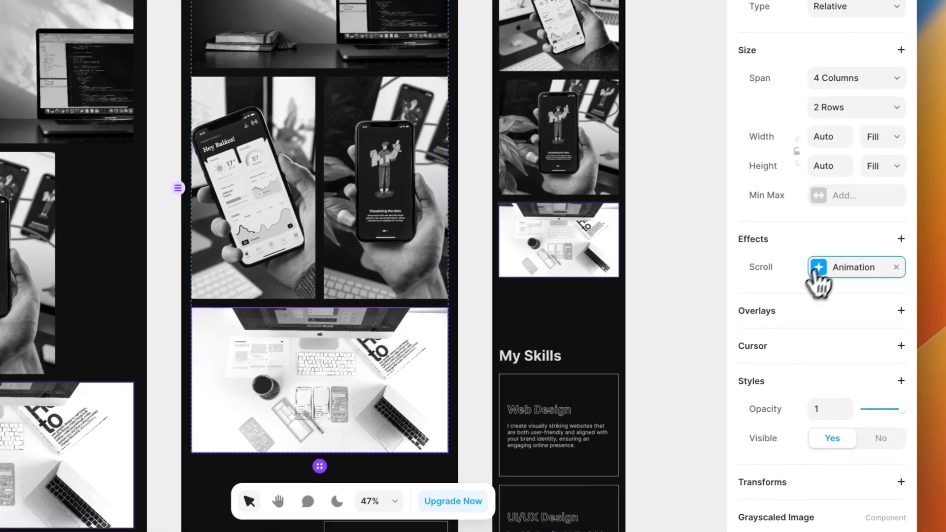
left_click(863, 242)
left_click(636, 429)
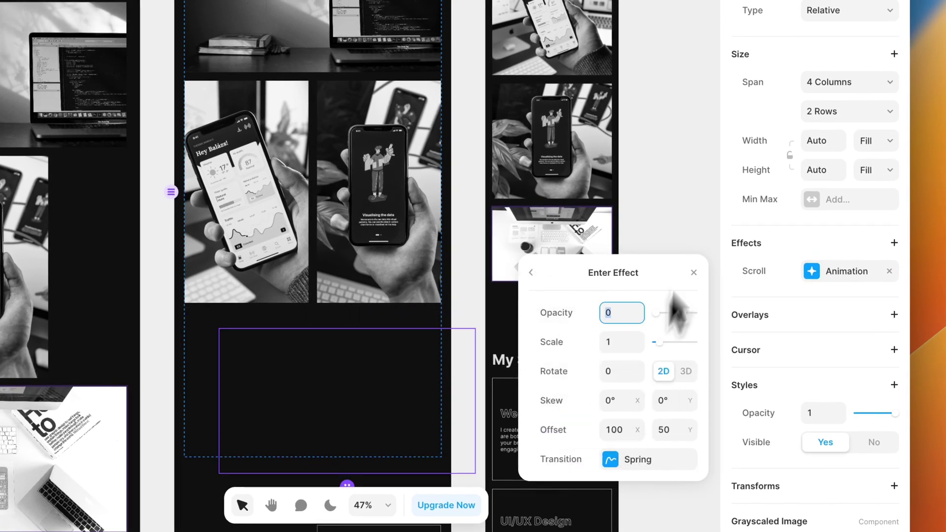
left_click(692, 186)
Collapse the expanded Tablet and Phone layer trees and fit the whole canvas in view.
scroll(496, 285, "down", 6)
scroll(481, 302, "down", 2)
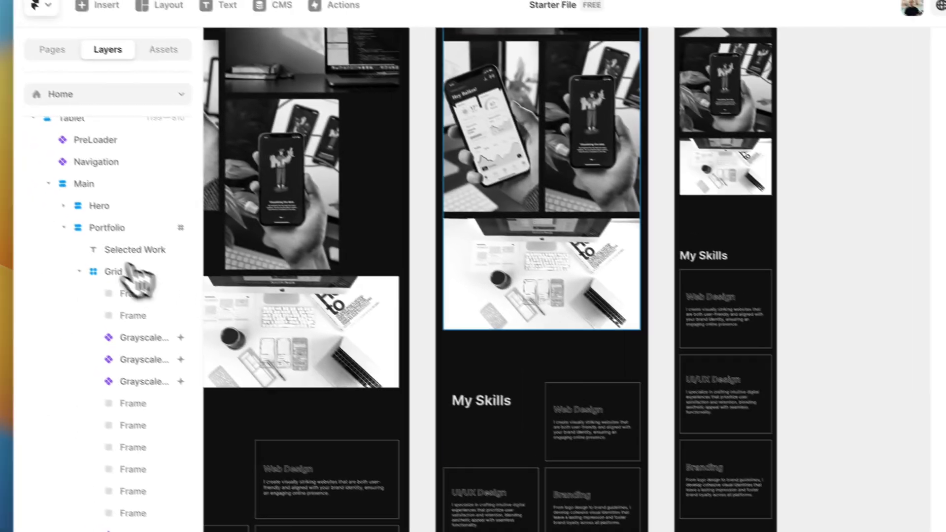
left_click(83, 241)
left_click(70, 191)
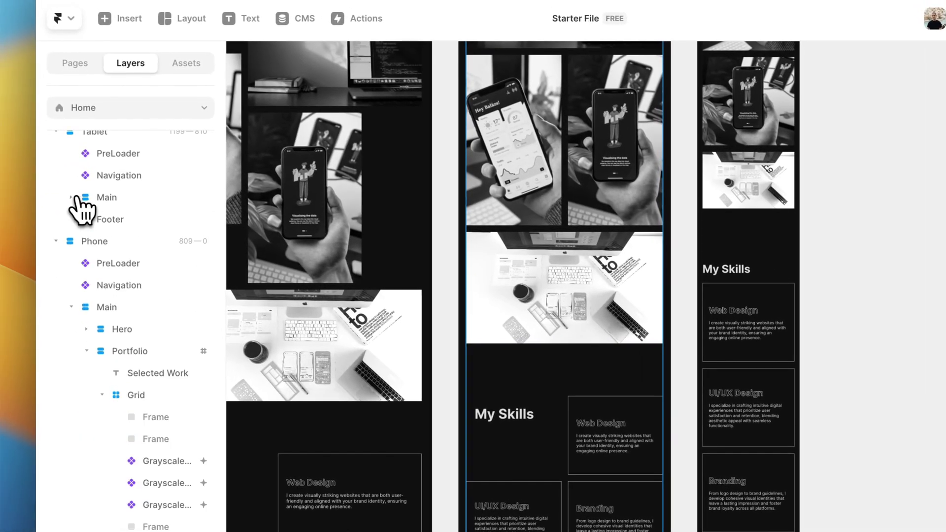
left_click(57, 284)
left_click(54, 174)
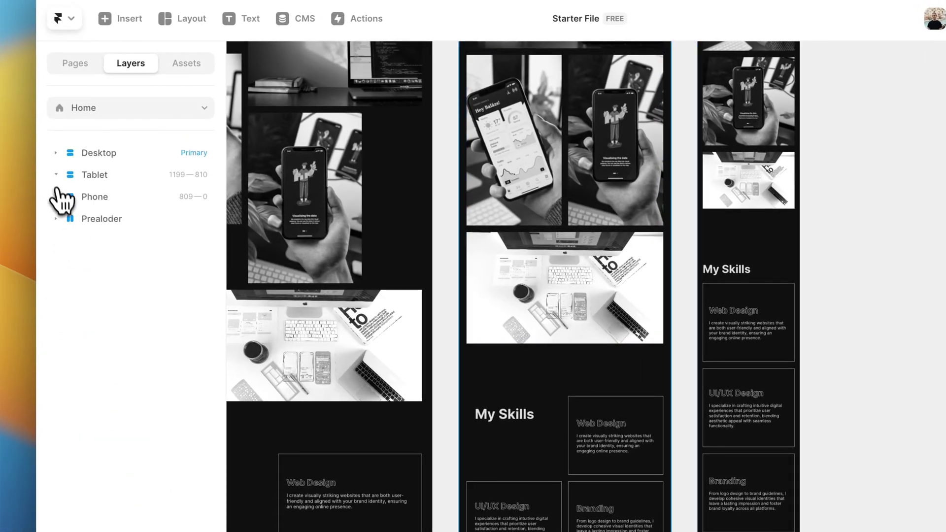
key("shift+1")
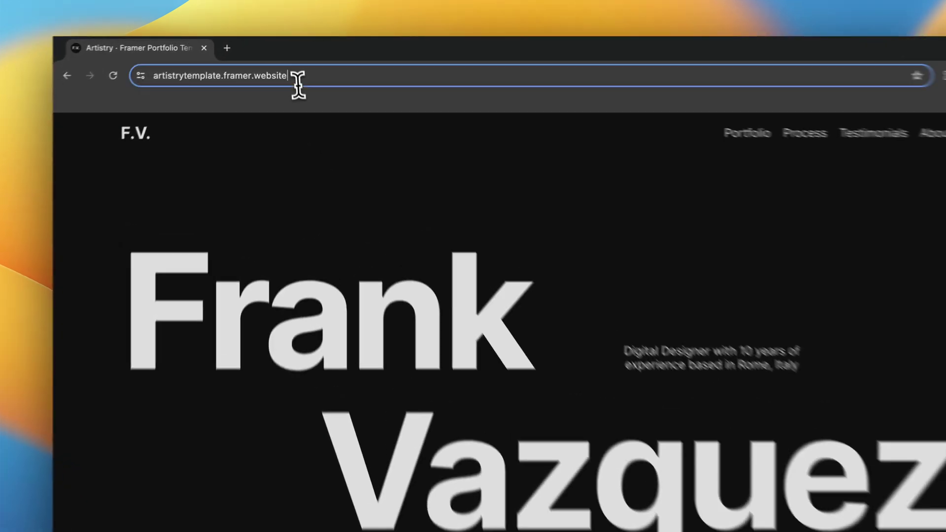
Load the /test path of artistrytemplate.framer.website in the browser.
type("/test")
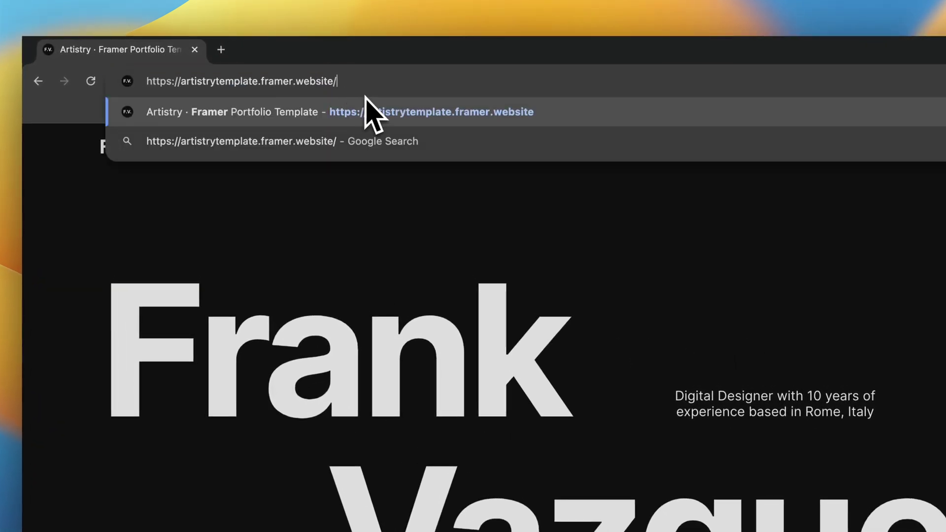
key("Return")
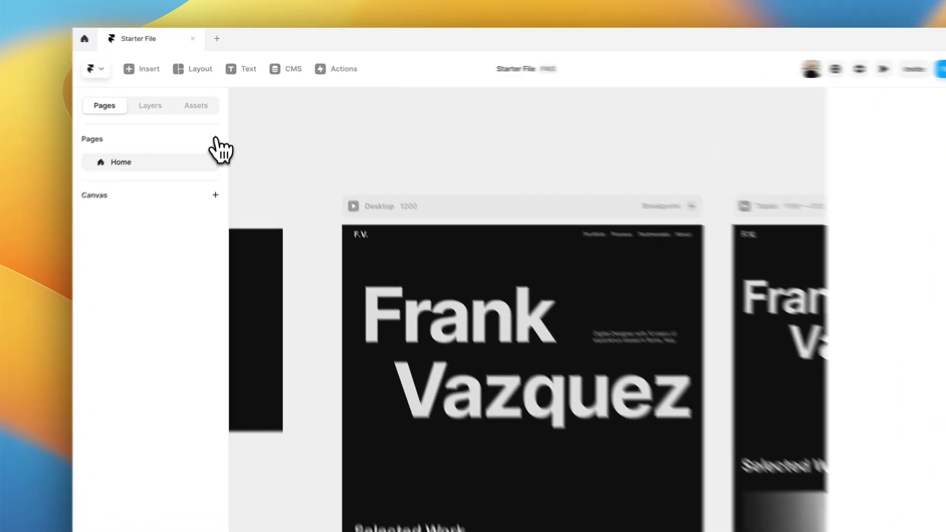
Add a new page to the project and name it /404.
left_click(220, 125)
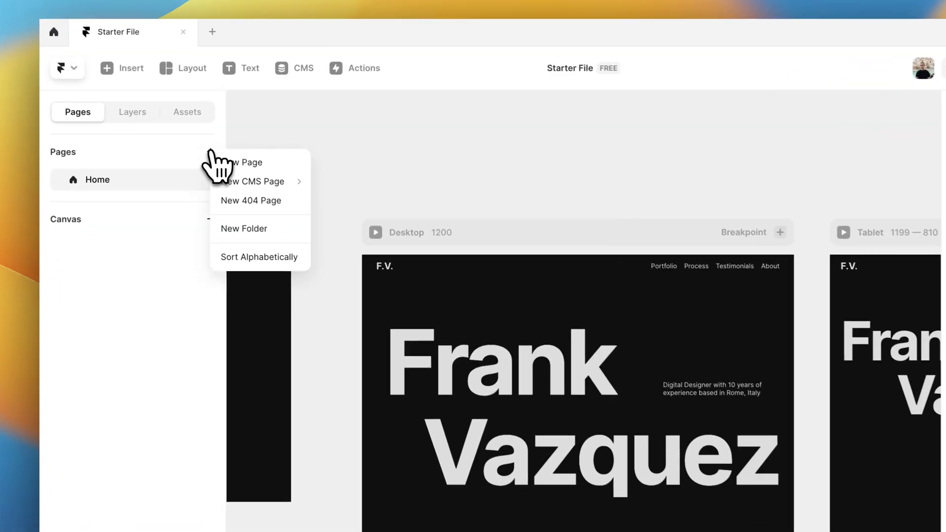
left_click(242, 164)
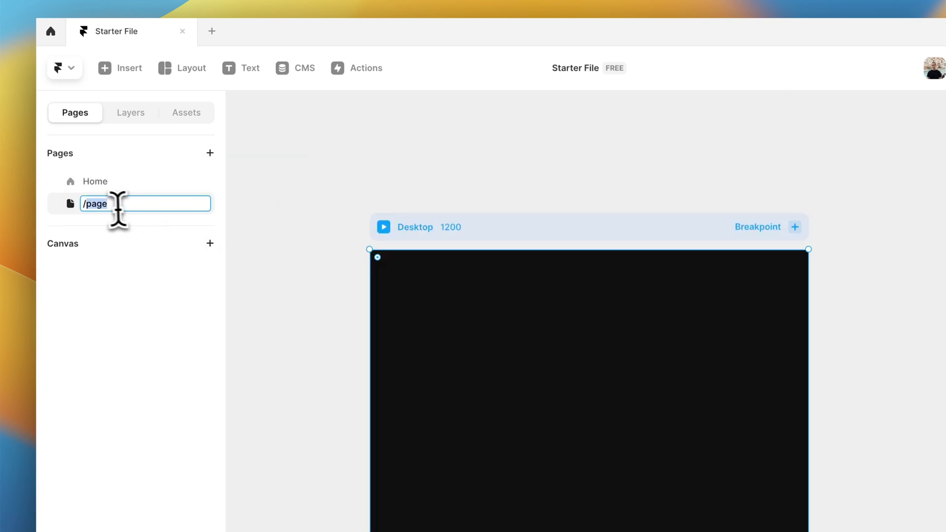
type("404")
key("Return")
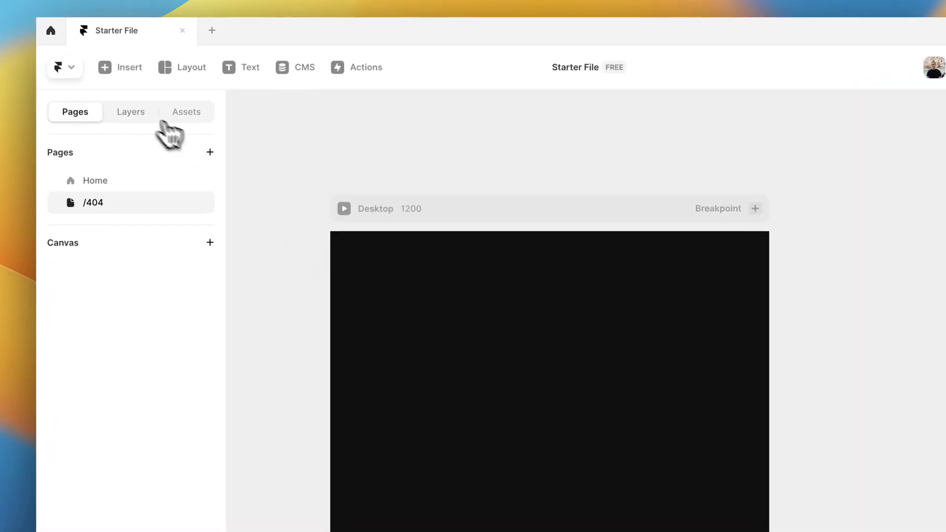
Draw a frame about 1114 by 514 inside the /404 page's Desktop breakpoint and rename it Main.
left_click(156, 117)
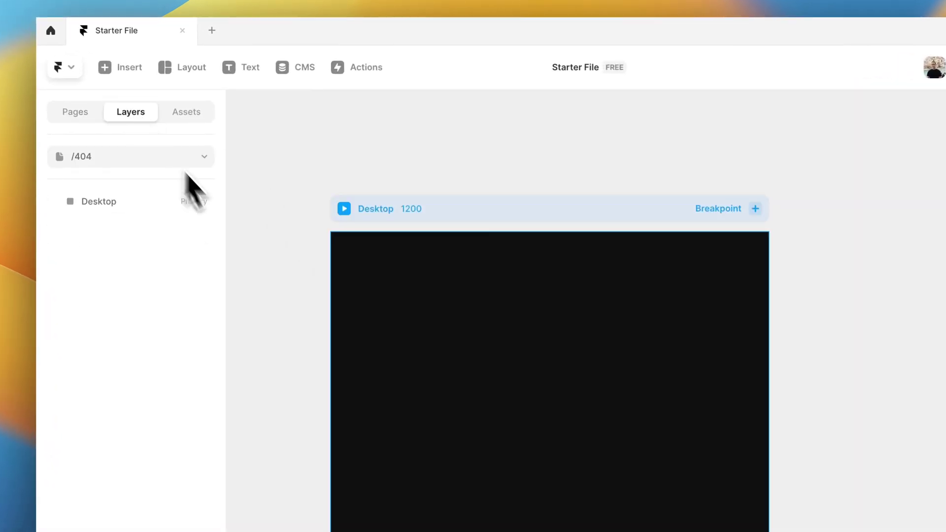
key("f")
left_click_drag(344, 259, 747, 446)
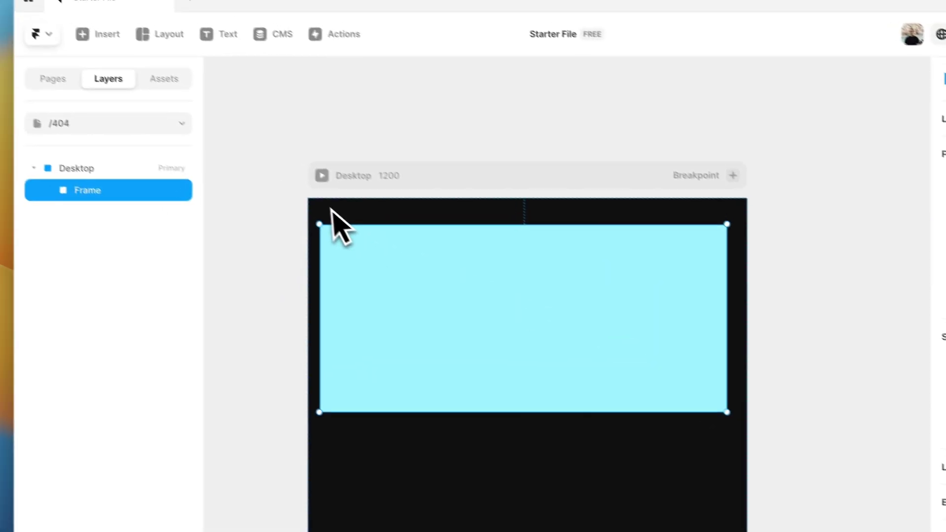
double_click(10, 138)
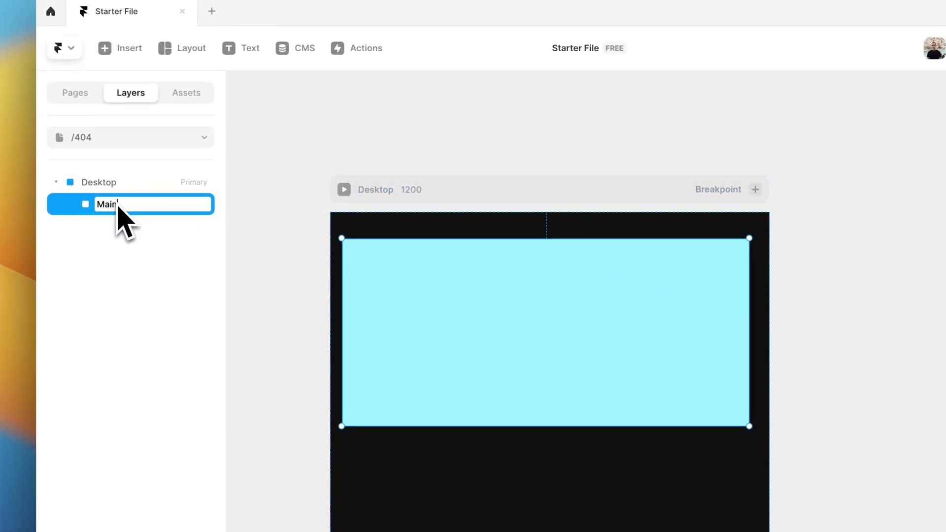
key("Return")
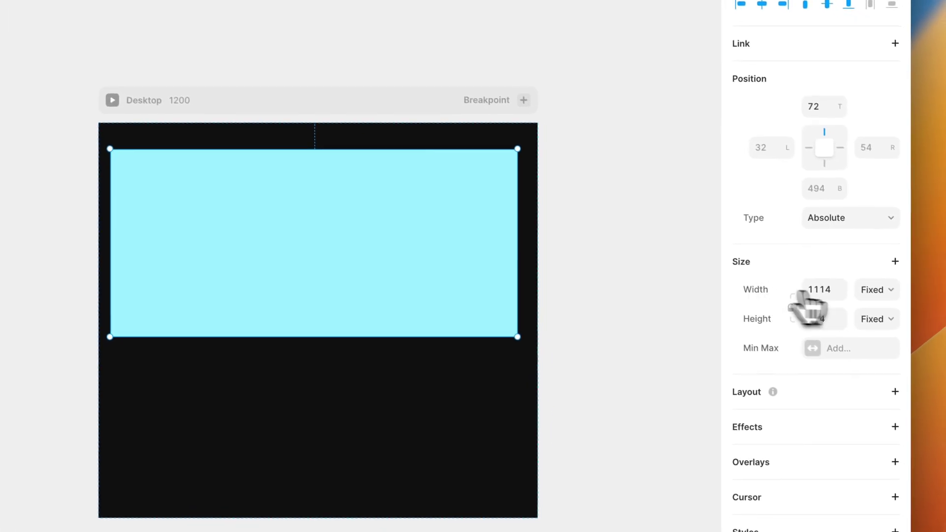
Add a vertical stack layout to the /404 page's Desktop breakpoint.
left_click(866, 292)
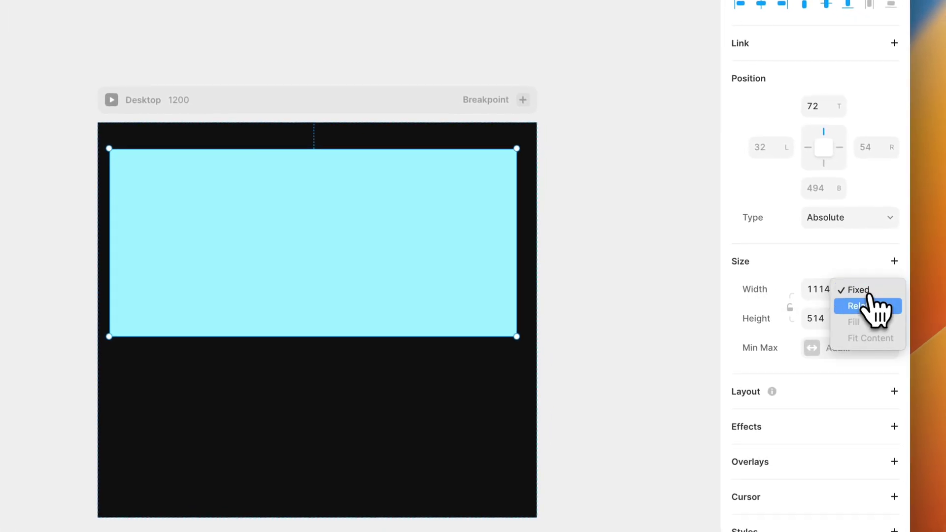
left_click(729, 277)
left_click(117, 219)
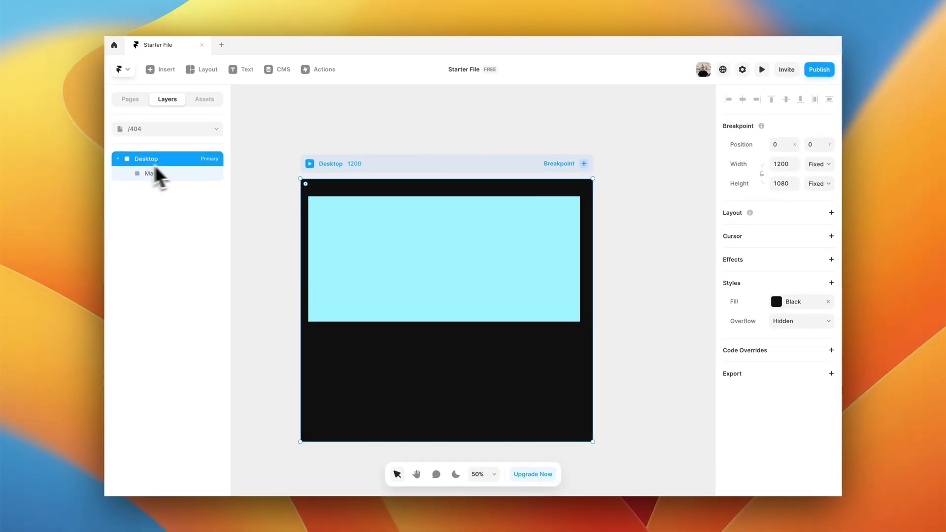
left_click(831, 212)
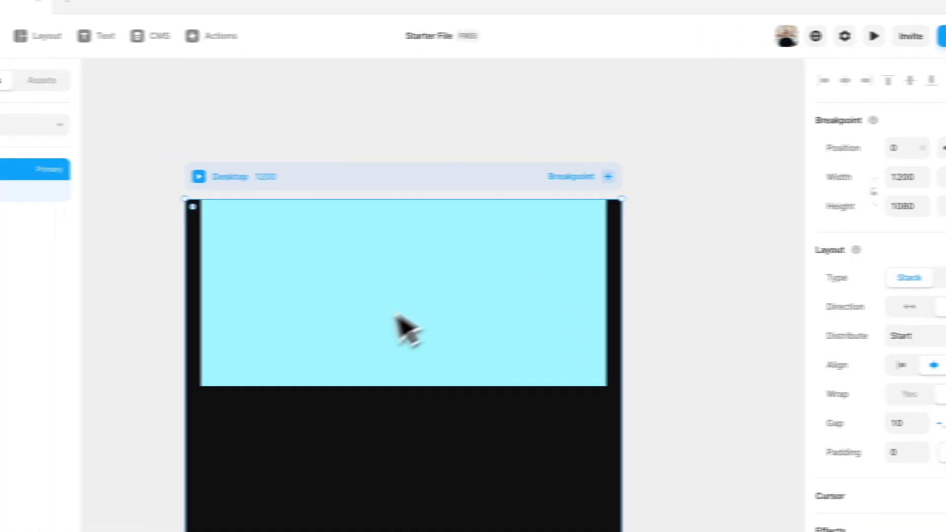
Set the Main frame's width to Fill (1fr) and its height to Viewport at 100vh.
left_click(308, 126)
left_click(101, 209)
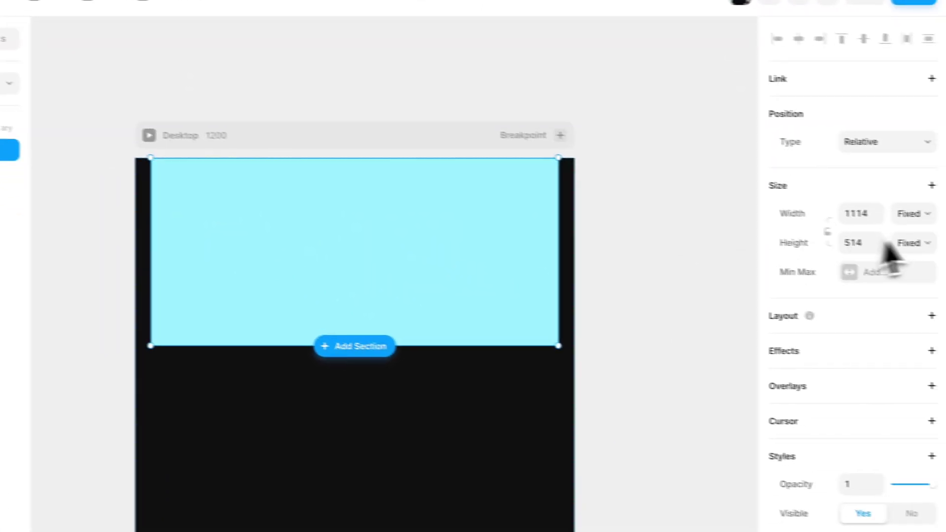
left_click(945, 272)
left_click(867, 243)
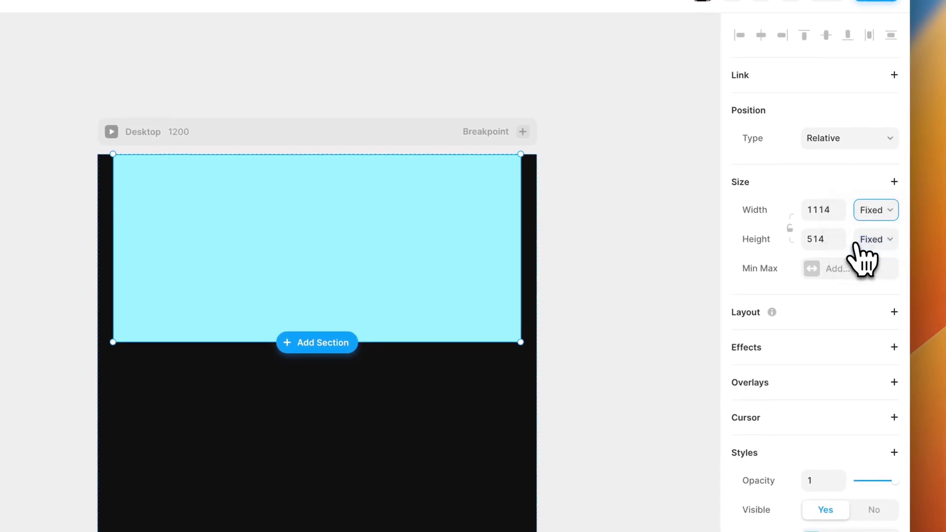
left_click(884, 242)
left_click(867, 304)
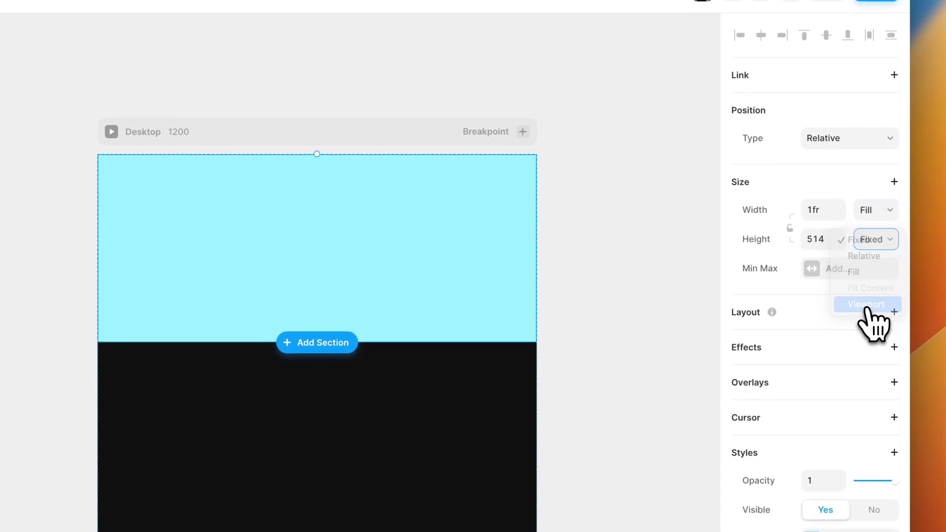
left_click(823, 240)
left_click(641, 229)
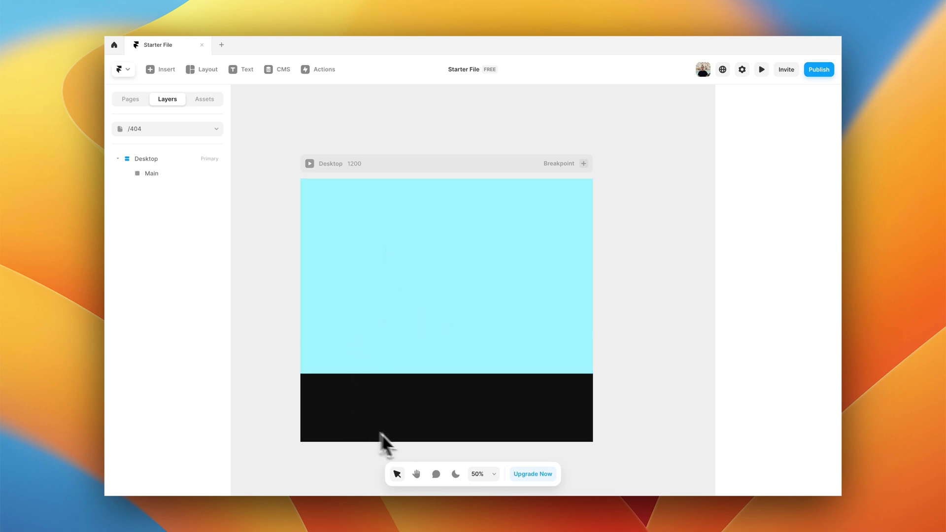
Set the Desktop breakpoint's height to Fit Content.
left_click(142, 160)
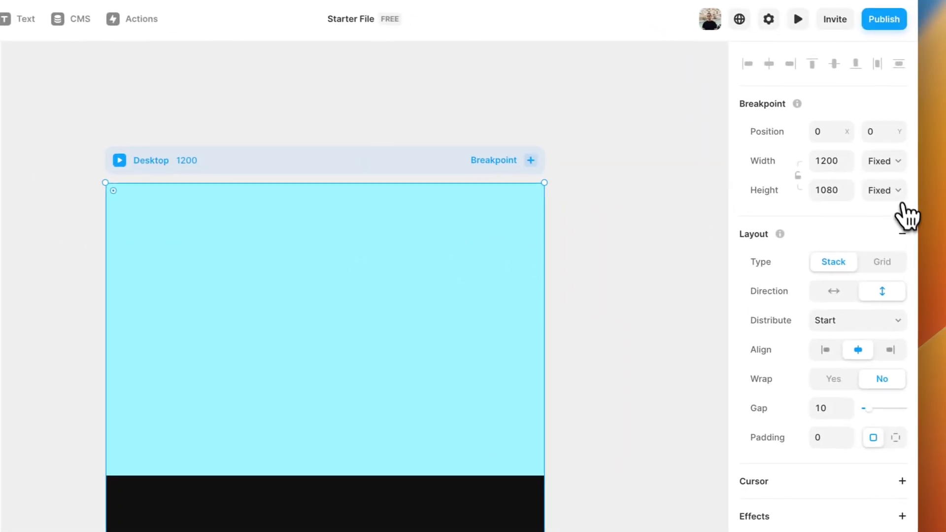
left_click(945, 229)
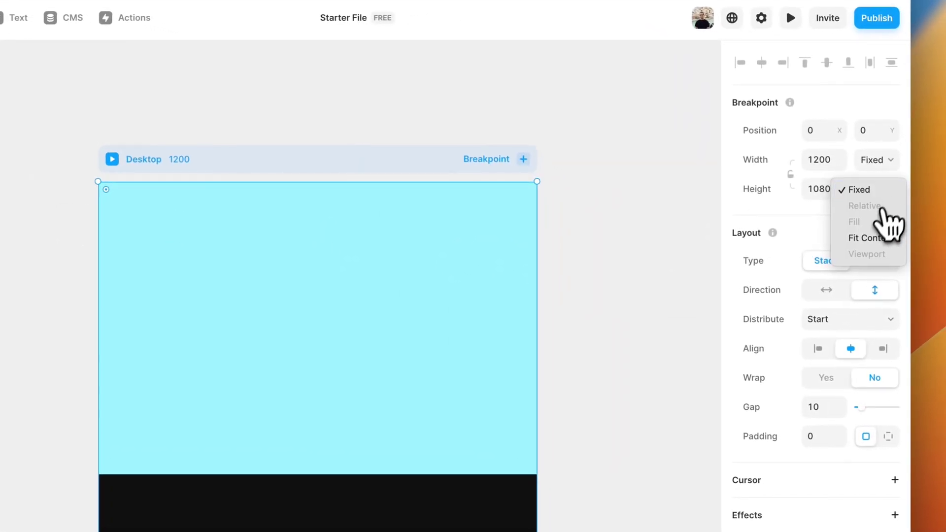
left_click(872, 238)
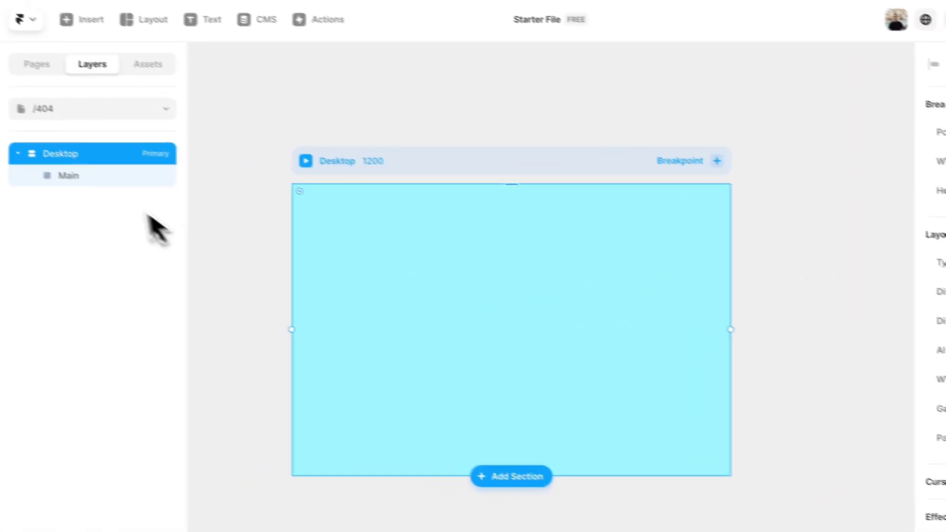
Remove the light blue fill from the Main frame.
left_click(59, 147)
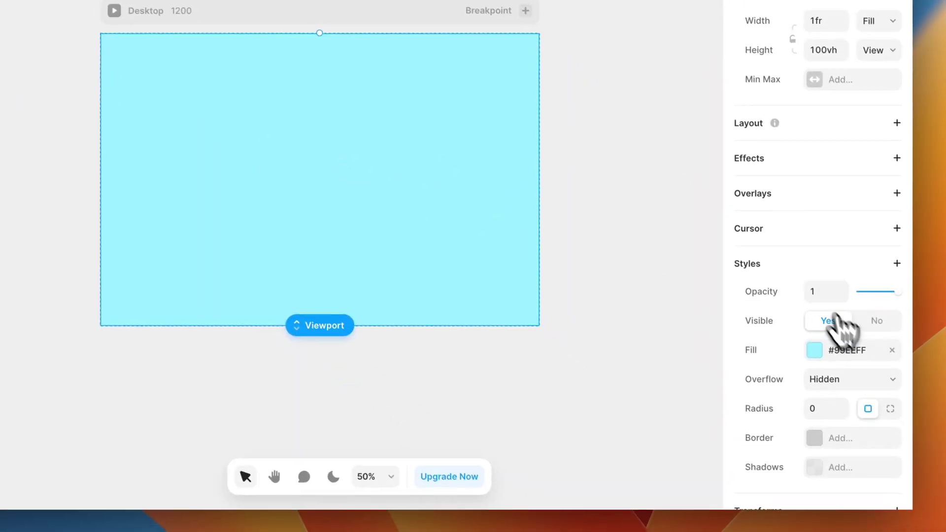
left_click(892, 350)
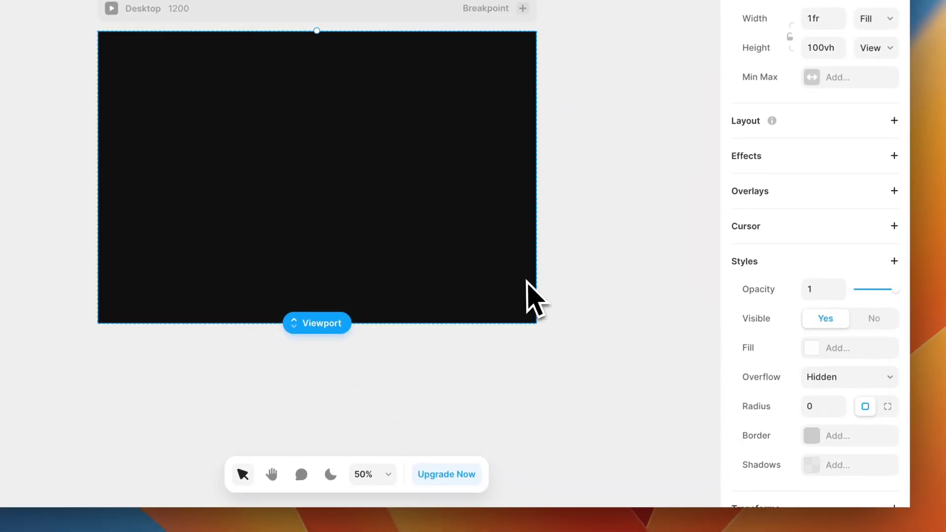
left_click(552, 263)
Add a text layer reading 404 inside the Main frame and apply the Heading 1 text style.
key("t")
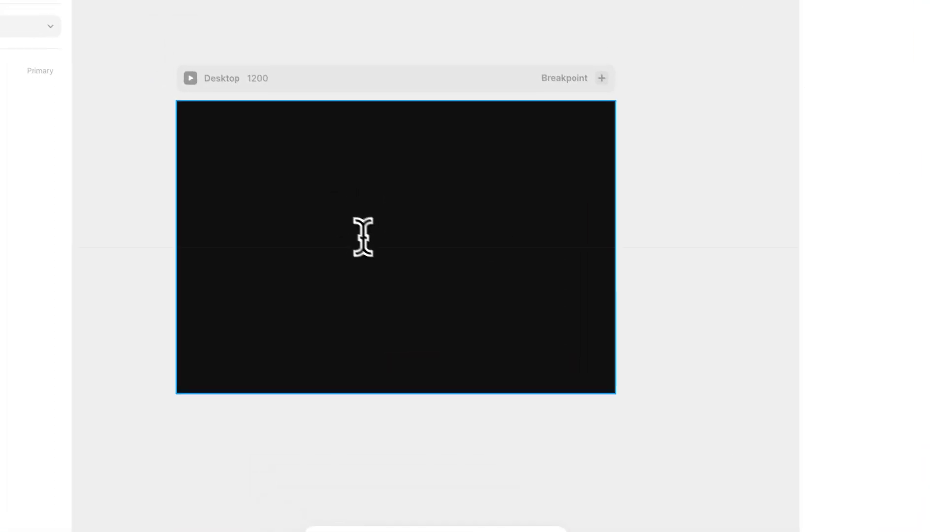
left_click(371, 230)
key("Escape")
scroll(922, 418, "down", 5)
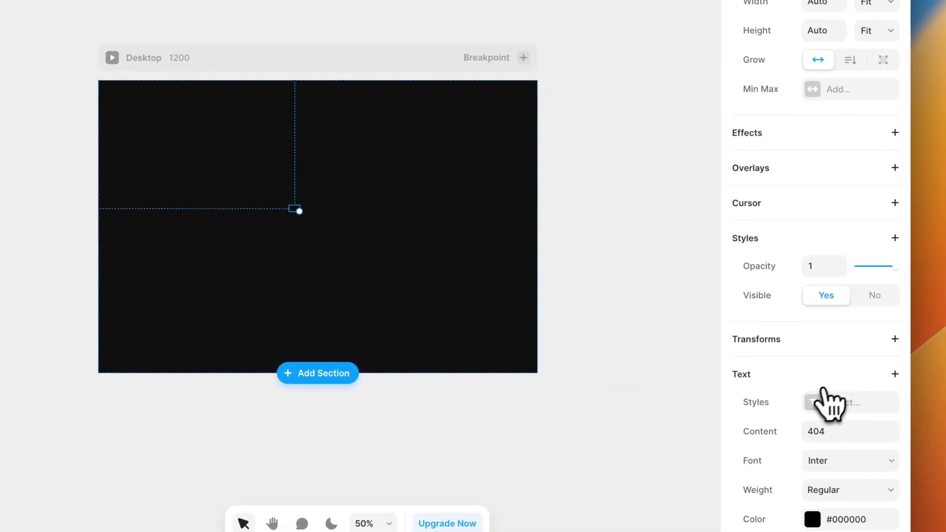
left_click(832, 401)
left_click(575, 418)
left_click(617, 180)
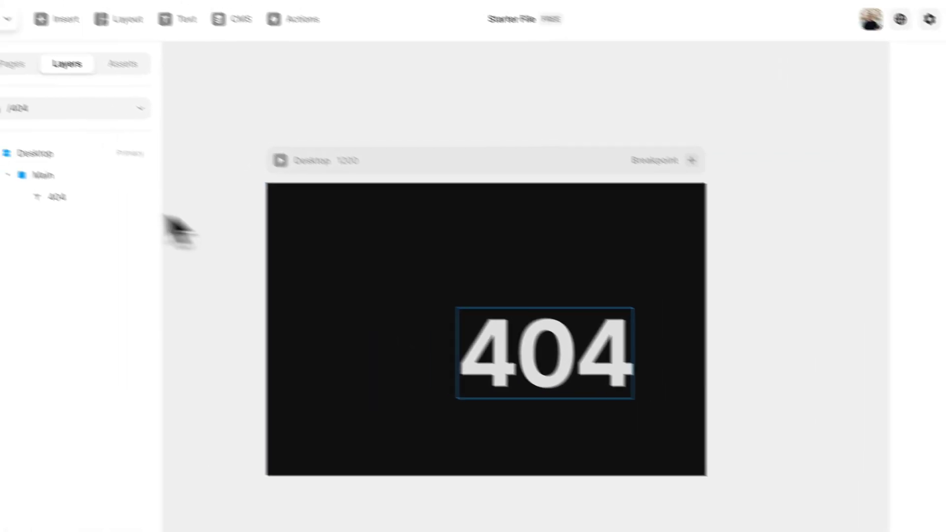
Add a vertical stack layout to the Main frame with centered distribution and alignment.
left_click(105, 203)
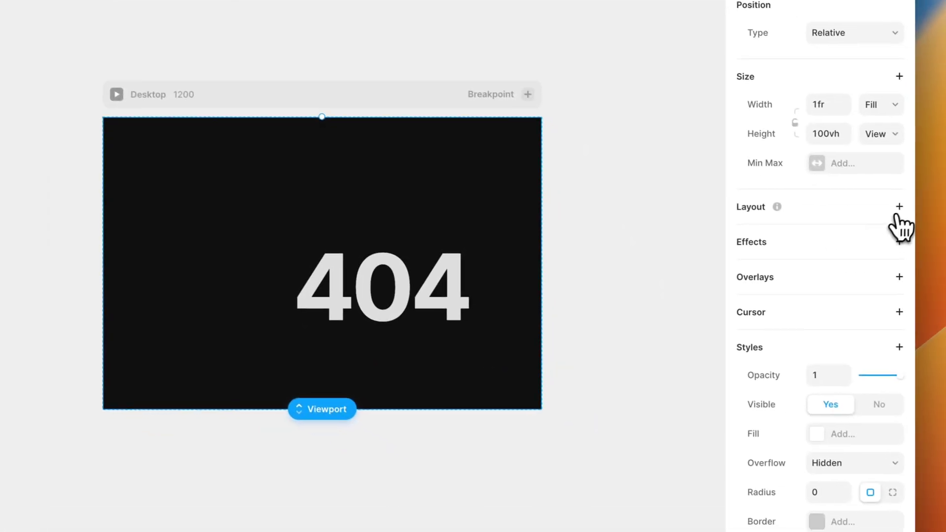
left_click(895, 205)
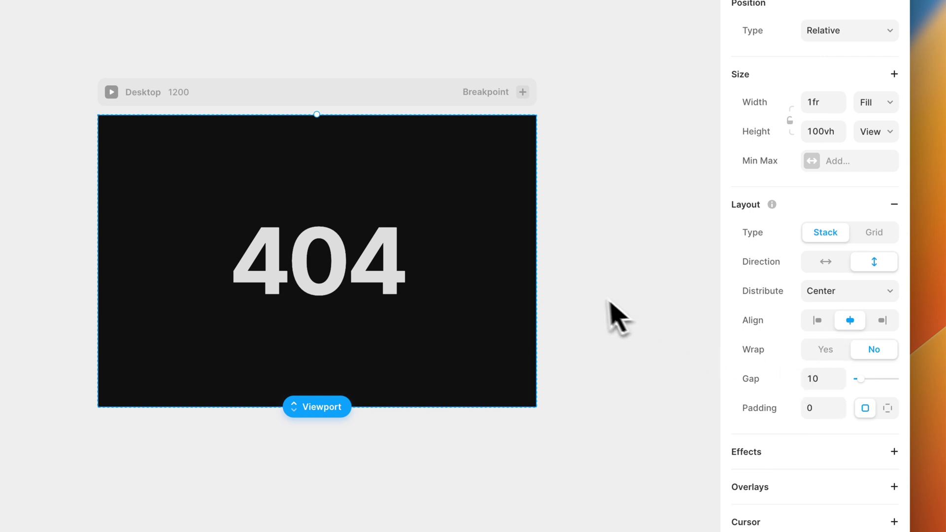
left_click(593, 298)
Duplicate the 404 heading and apply the Body text style to the copy.
left_click(326, 273)
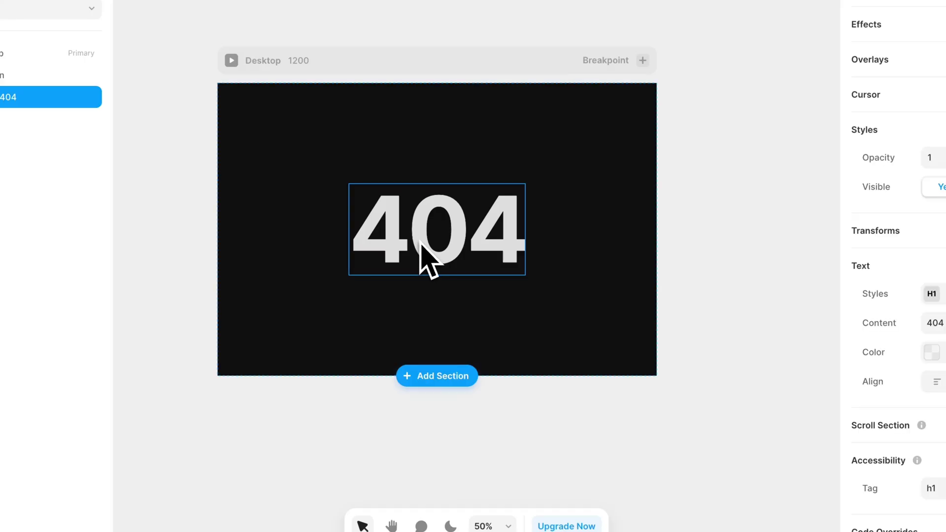
key("super+d")
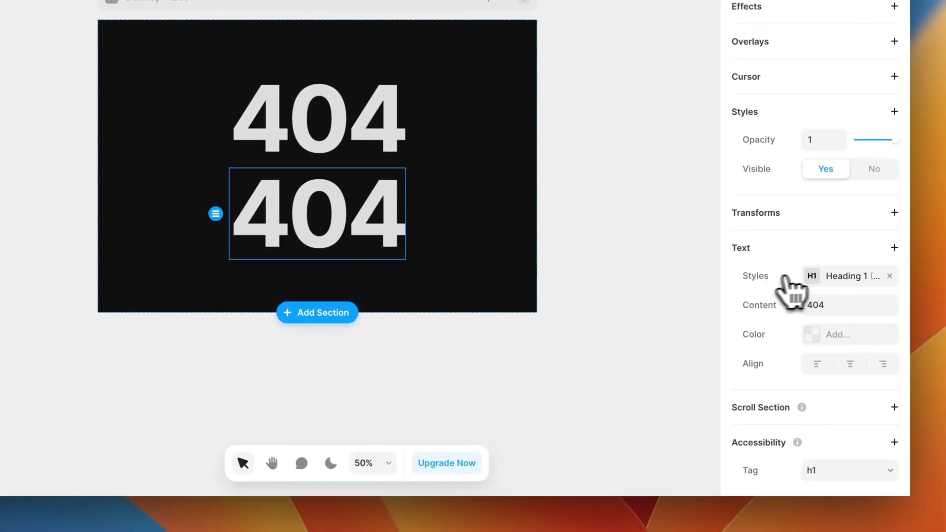
left_click(813, 277)
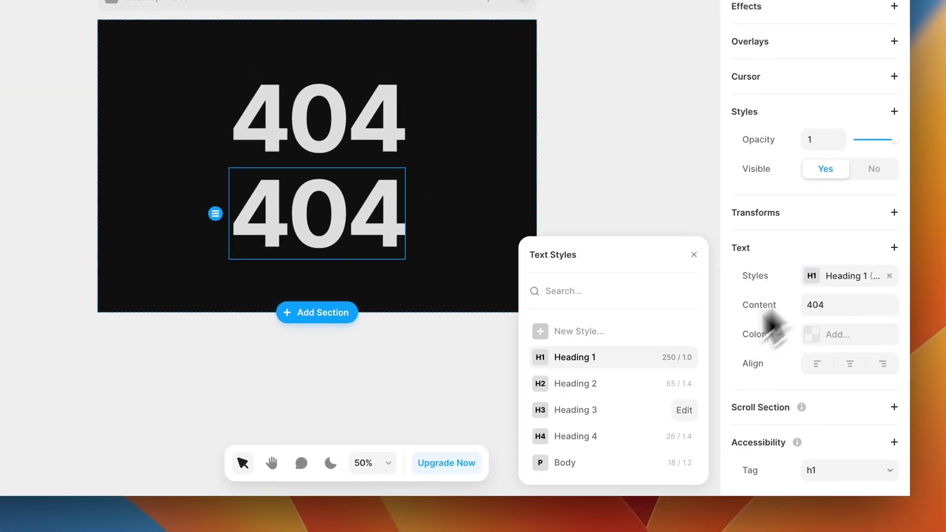
left_click(586, 467)
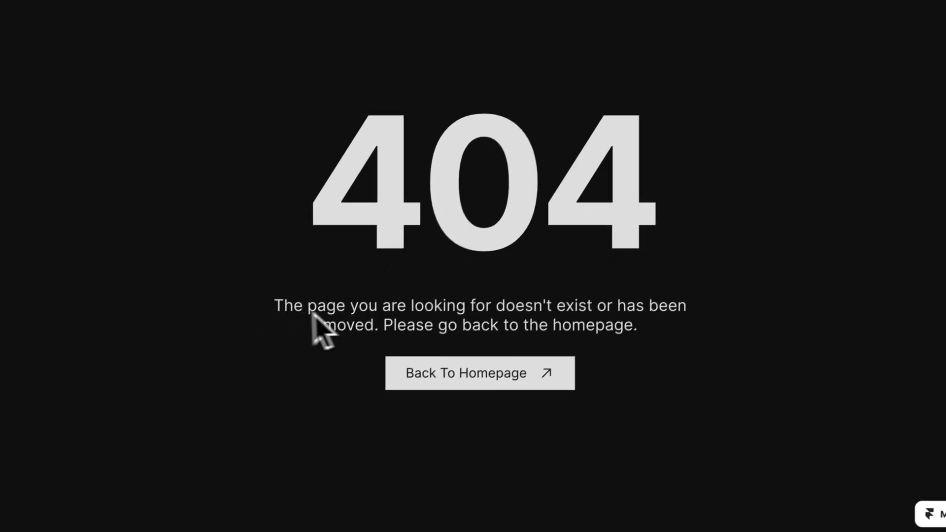
Replace the copy's text with "The page you are looking for doesn't exist or has been moved. Please go back to the homepage.", breaking after "been".
left_click_drag(316, 327, 728, 338)
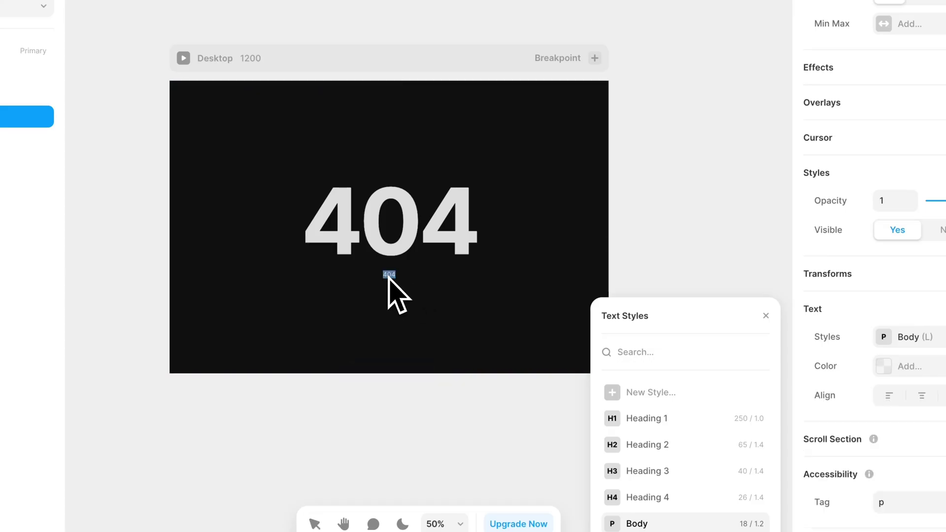
type("The page you are looking for doesn't exist or has been moved. Please go back to the homepage.")
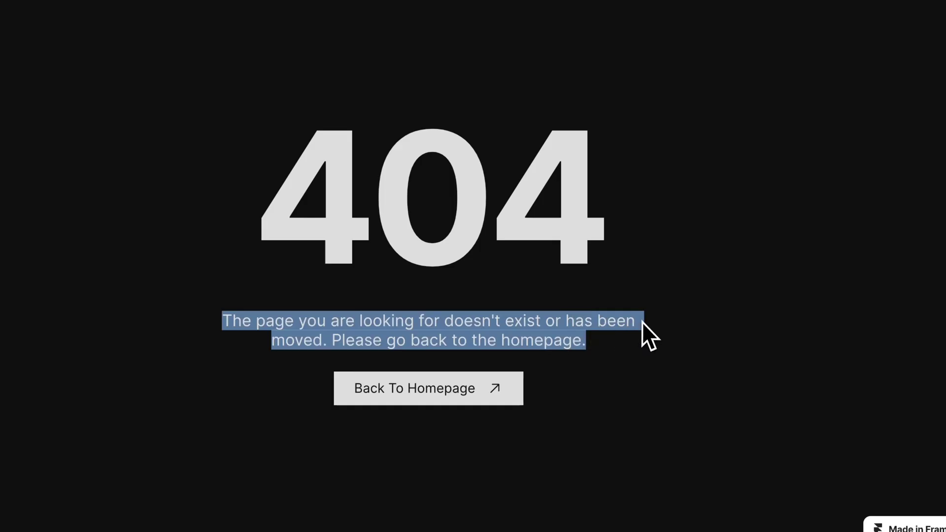
left_click(640, 323)
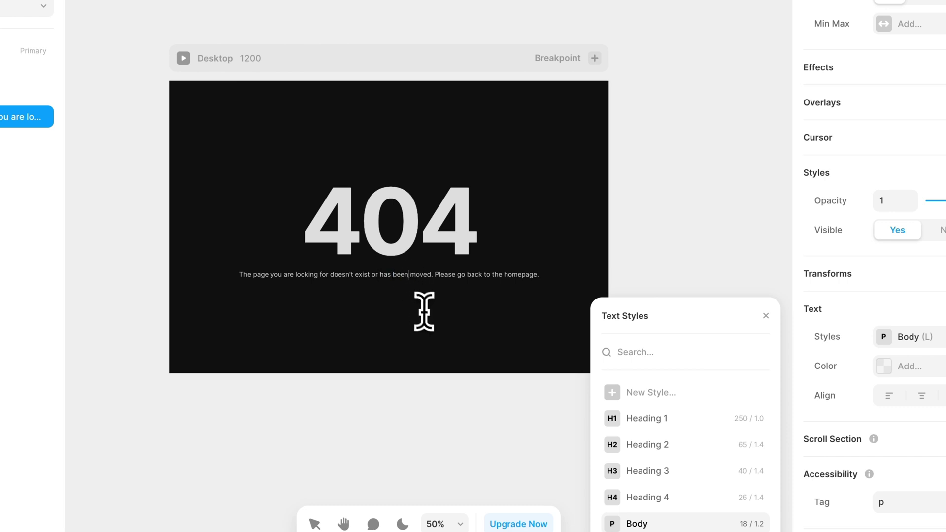
key("Return")
Center-align the message below the 404 heading and detach it from the Body text style.
triple_click(412, 268)
left_click(766, 316)
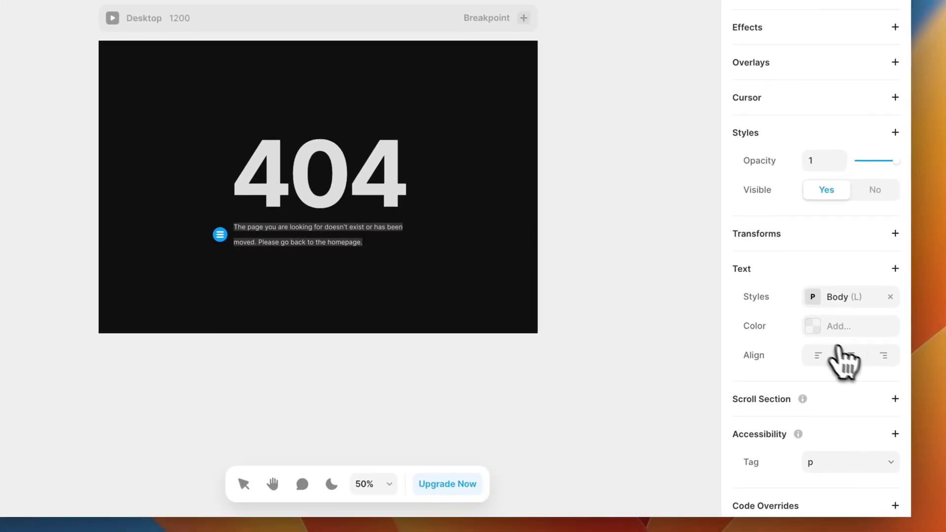
left_click(839, 351)
scroll(315, 276, "up", 5)
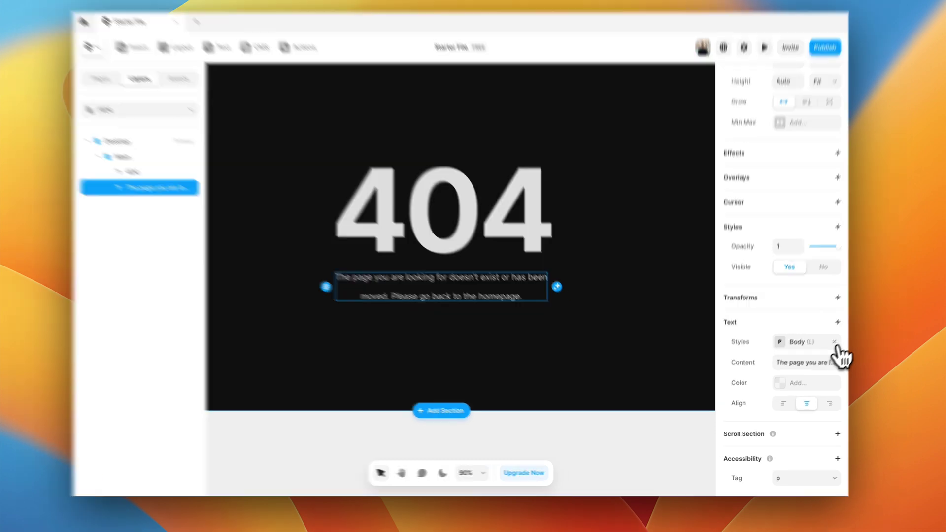
left_click(828, 349)
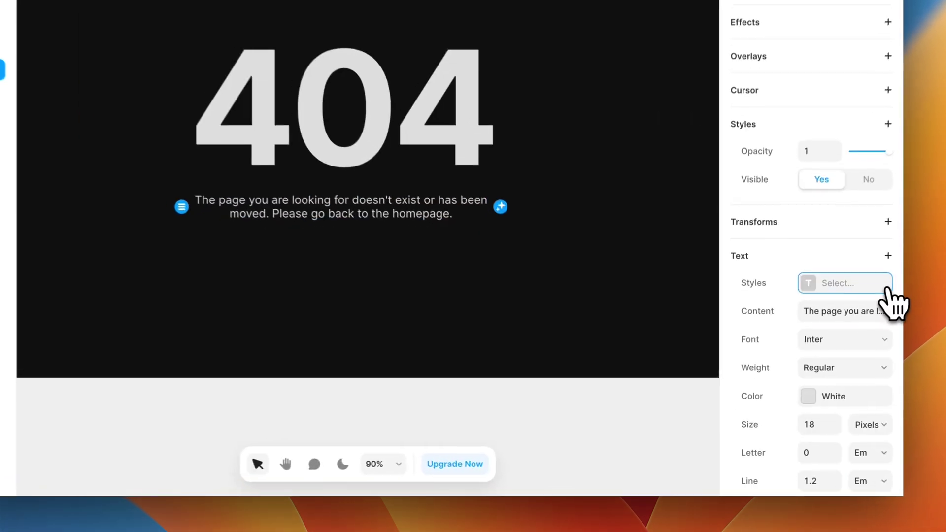
scroll(828, 339, "down", 1)
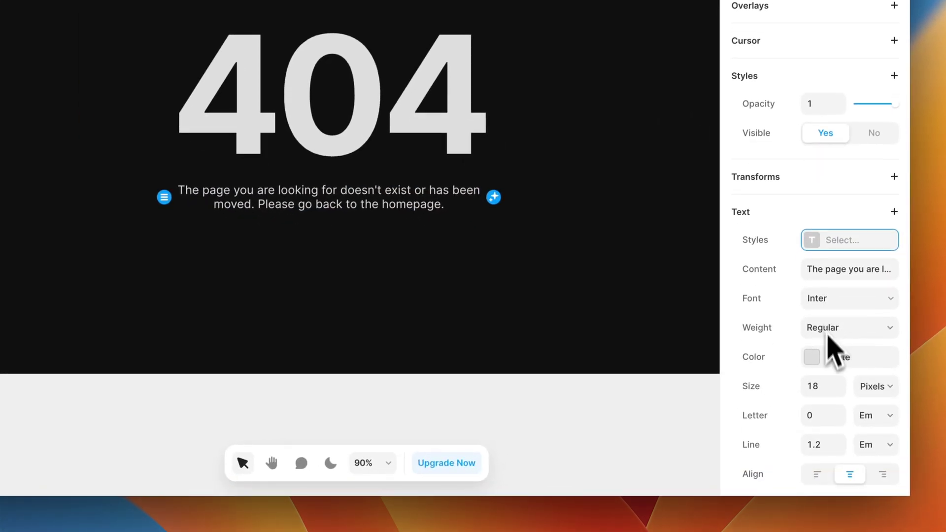
Set the message's font size to 22 pixels and its line height to 1.4 em.
left_click(841, 383)
left_click(840, 383)
left_click(840, 383)
left_click(839, 383)
scroll(534, 302, "down", 1)
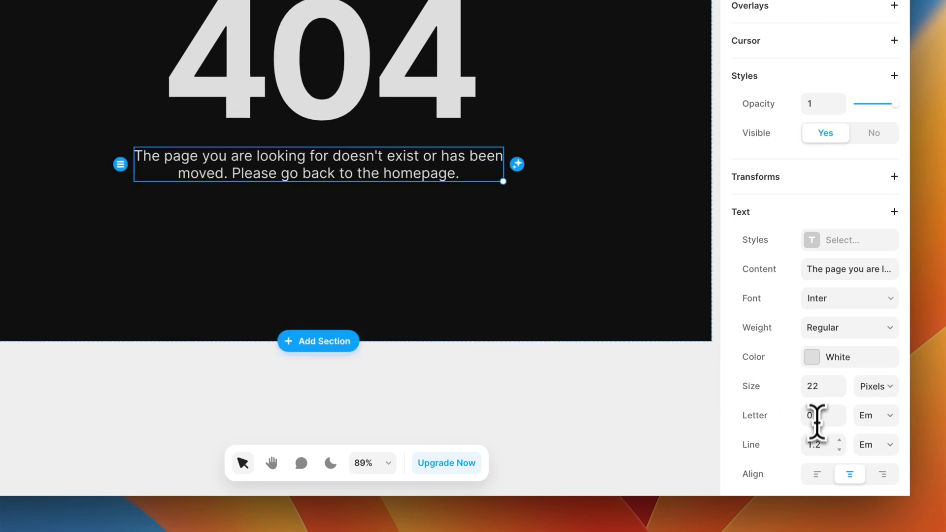
key("Up")
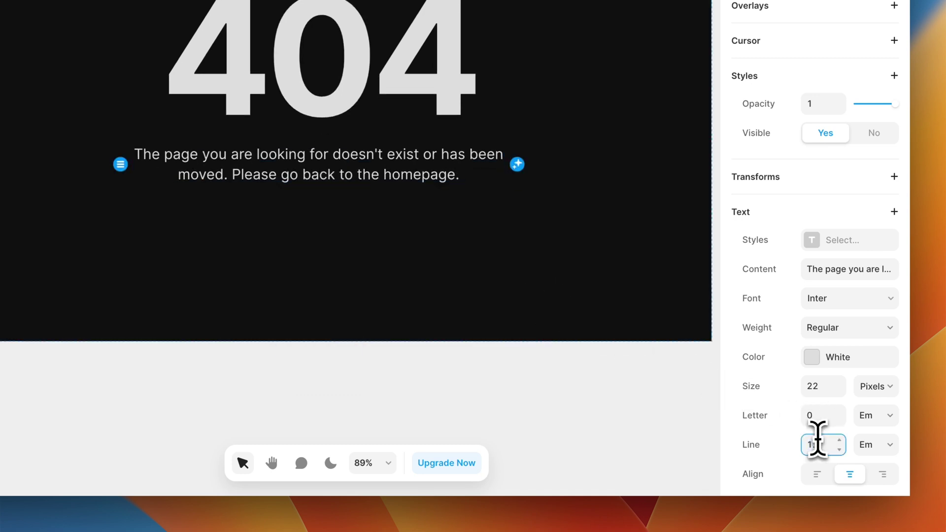
left_click(517, 428)
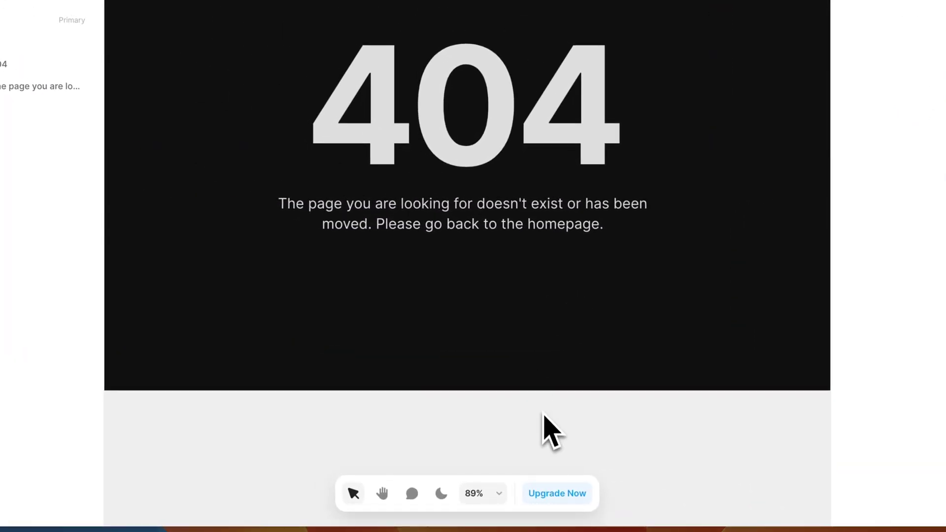
scroll(543, 415, "down", 3)
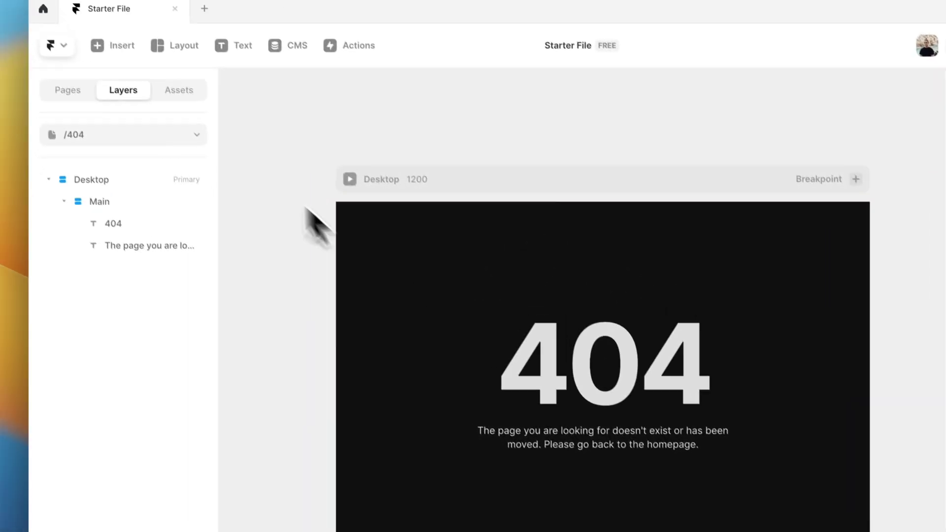
Insert the project's Button component into the Main frame directly below the message.
left_click(178, 88)
left_click_drag(148, 180, 566, 446)
left_click_drag(531, 389, 525, 379)
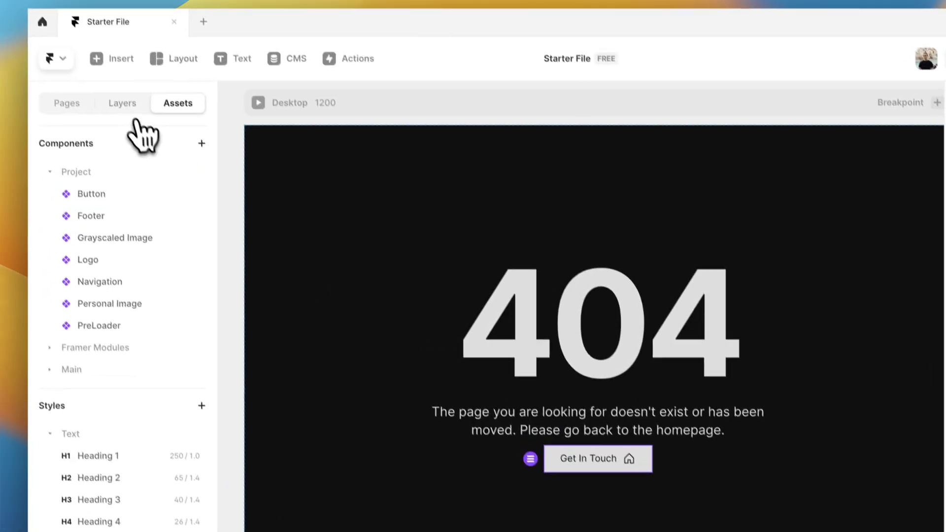
Wrap the button in its own stack and set the stack's width and height to Fit Content.
left_click(72, 4)
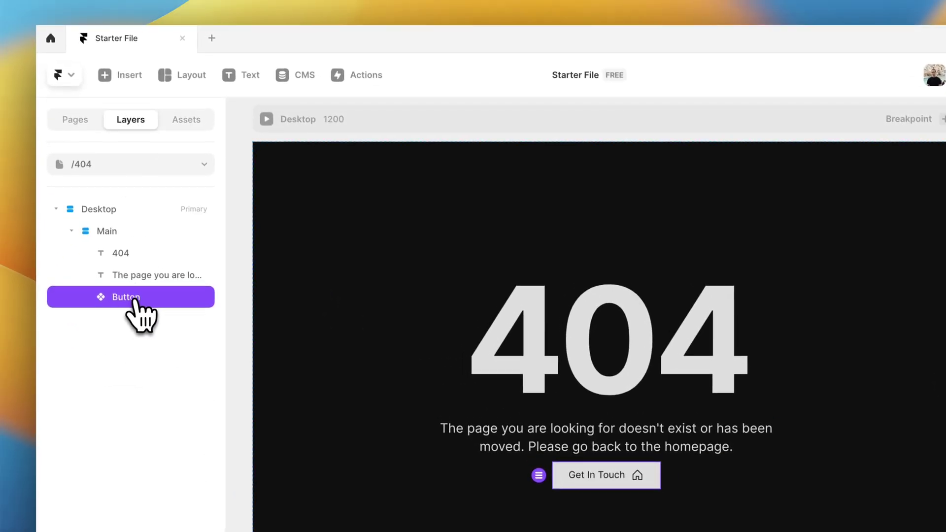
key("super+Return")
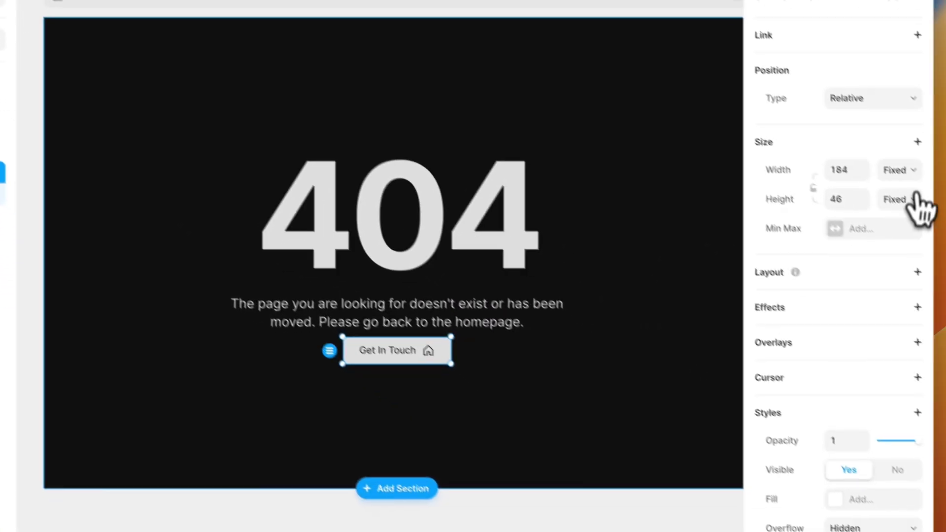
left_click(888, 154)
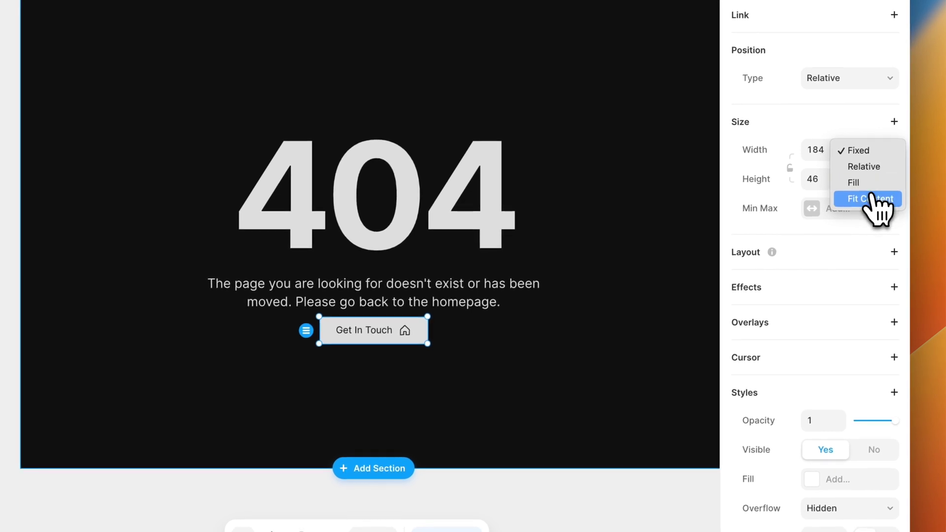
left_click(869, 199)
left_click(877, 179)
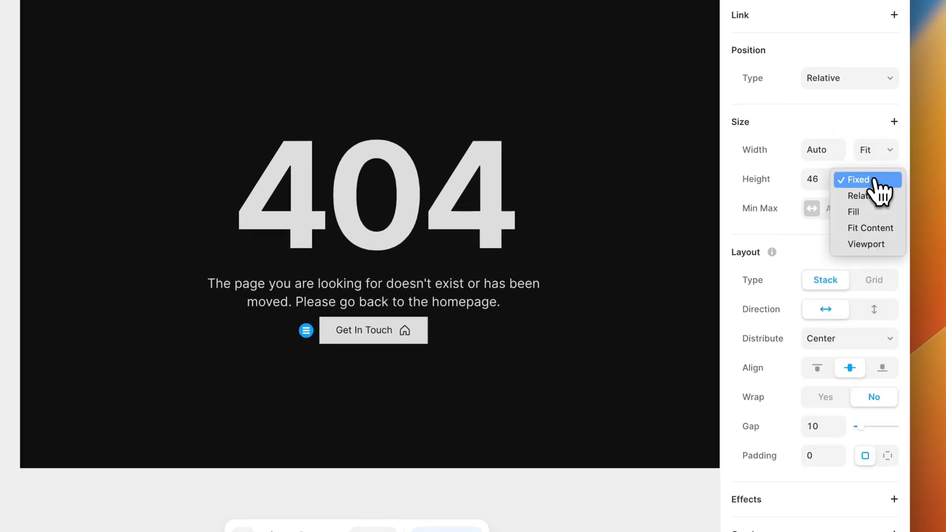
left_click(872, 231)
Give the stack around the button individual padding with 16 at the top.
scroll(867, 334, "down", 2)
left_click(887, 430)
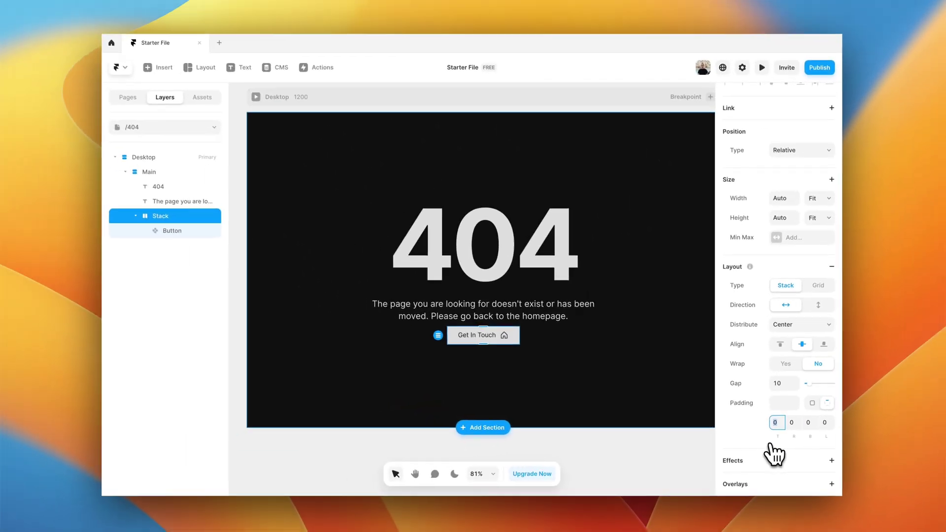
type("14")
left_click(600, 476)
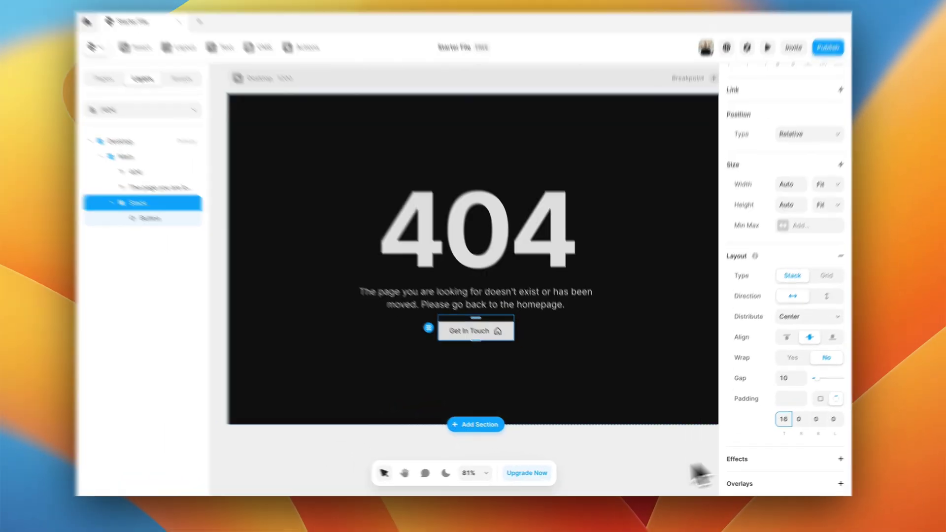
scroll(576, 455, "down", 2)
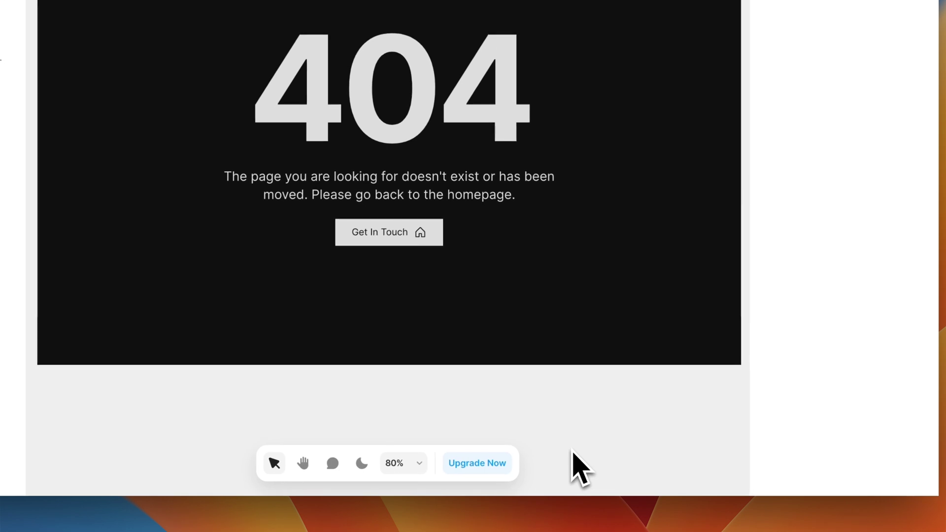
Edit the Button component and add a Link-type variable to its component variables.
left_click(411, 241)
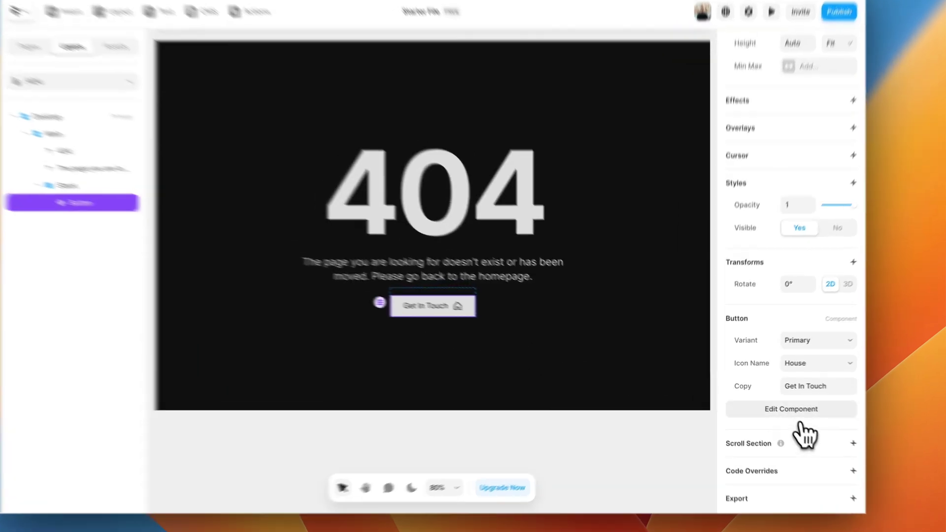
left_click(778, 407)
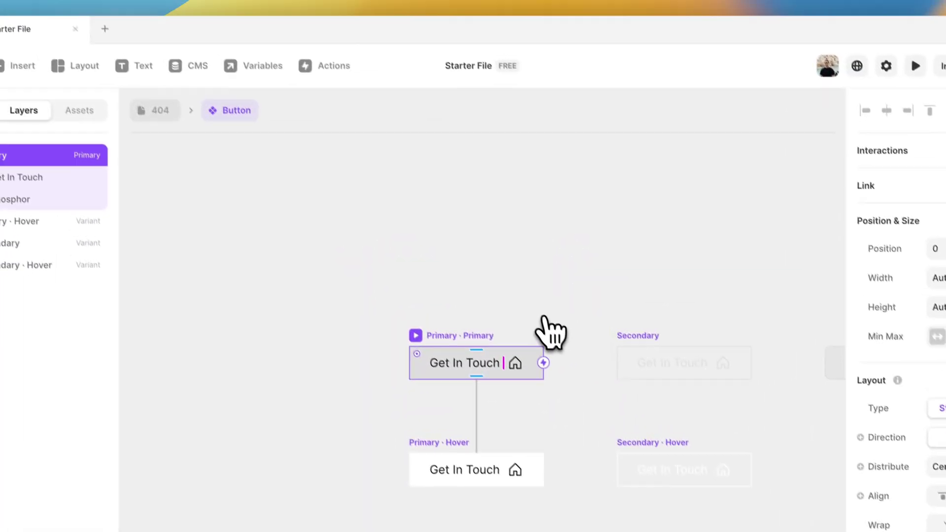
left_click(265, 85)
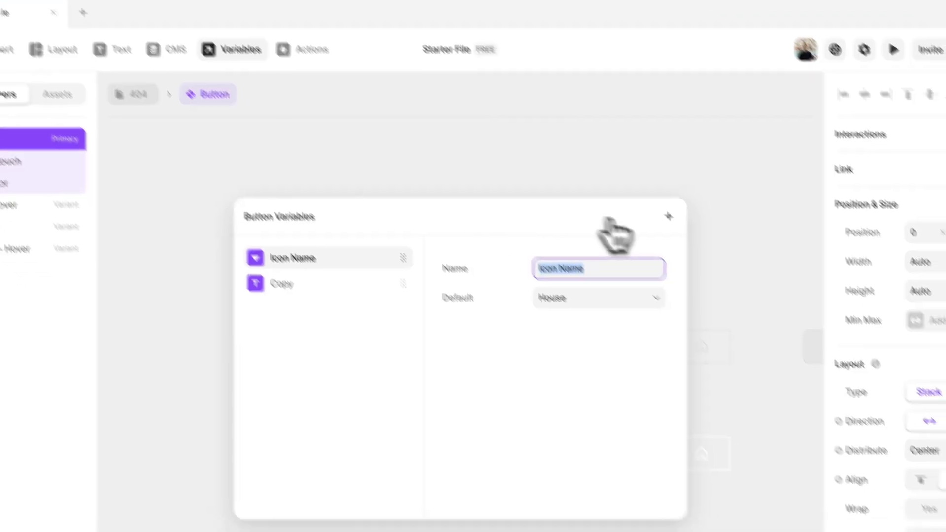
left_click(669, 216)
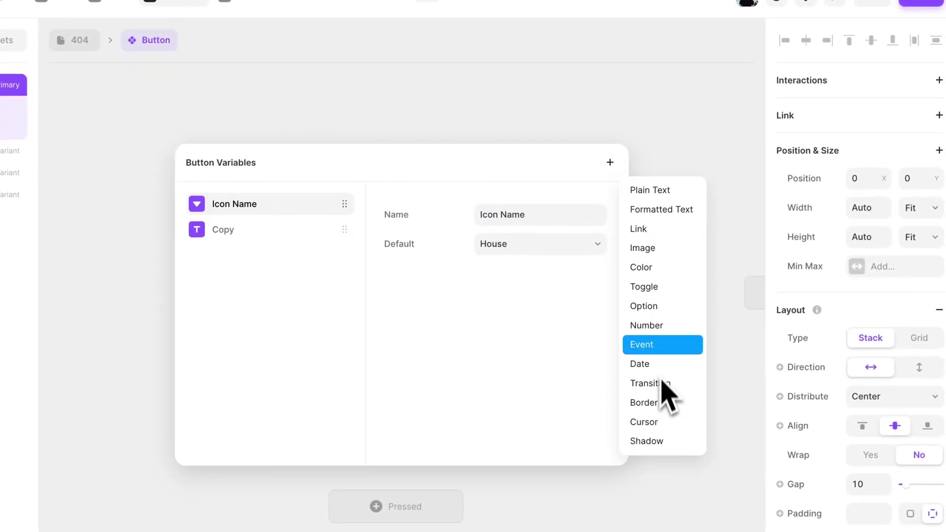
left_click(656, 235)
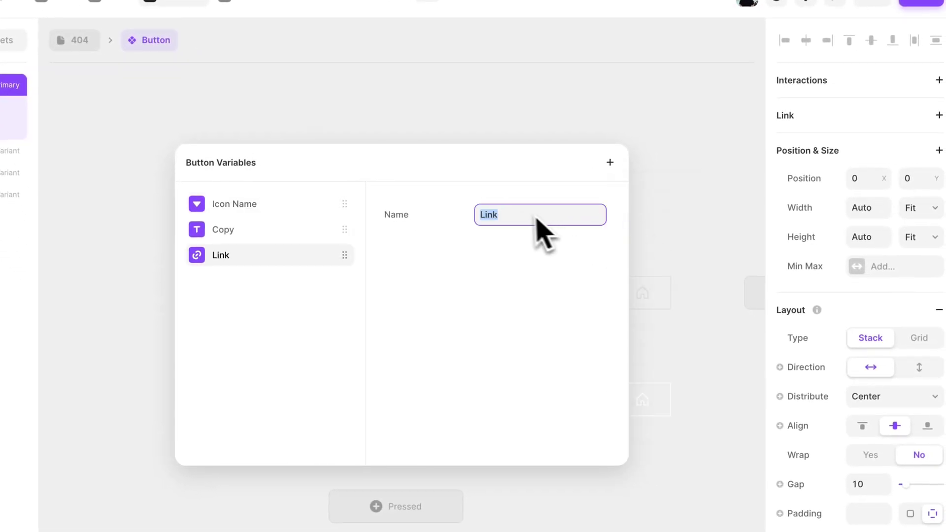
left_click(475, 106)
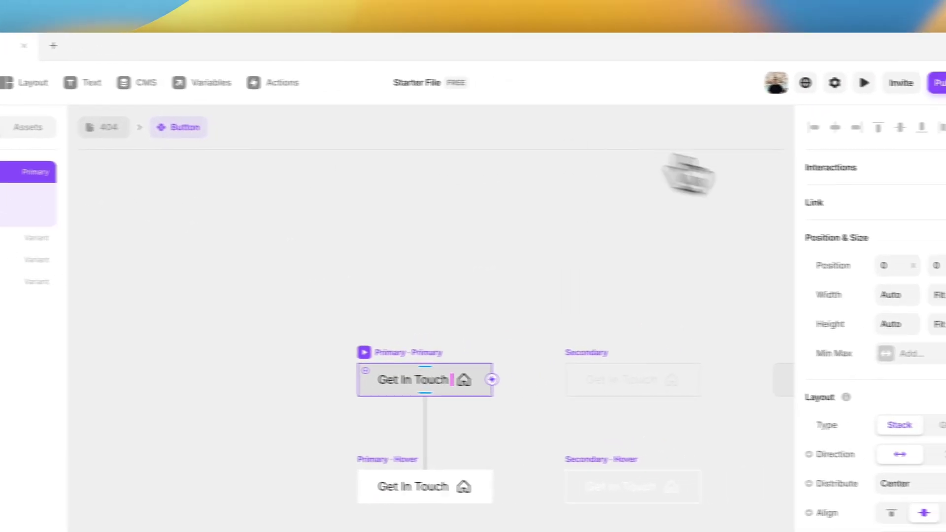
Add a link to the button's Primary variant and bind its target to the Link variable.
left_click(895, 191)
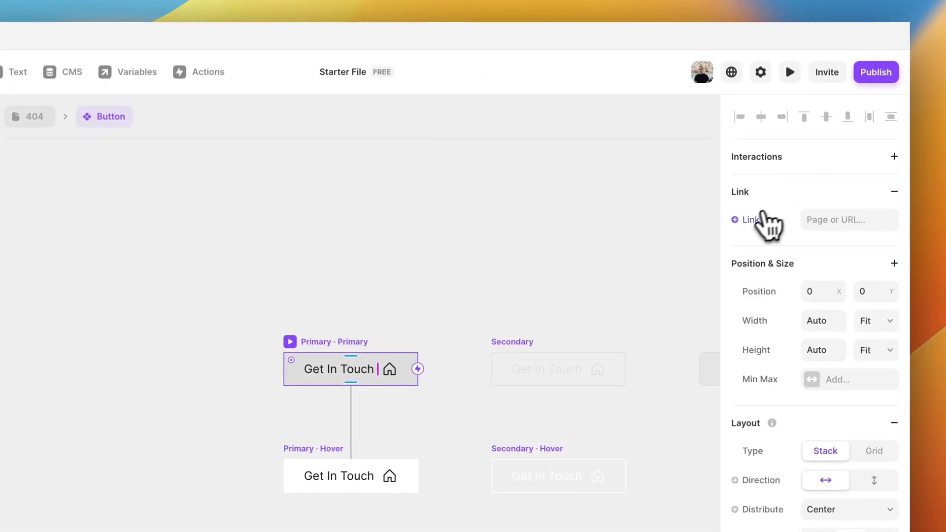
left_click(763, 219)
mouse_move(754, 253)
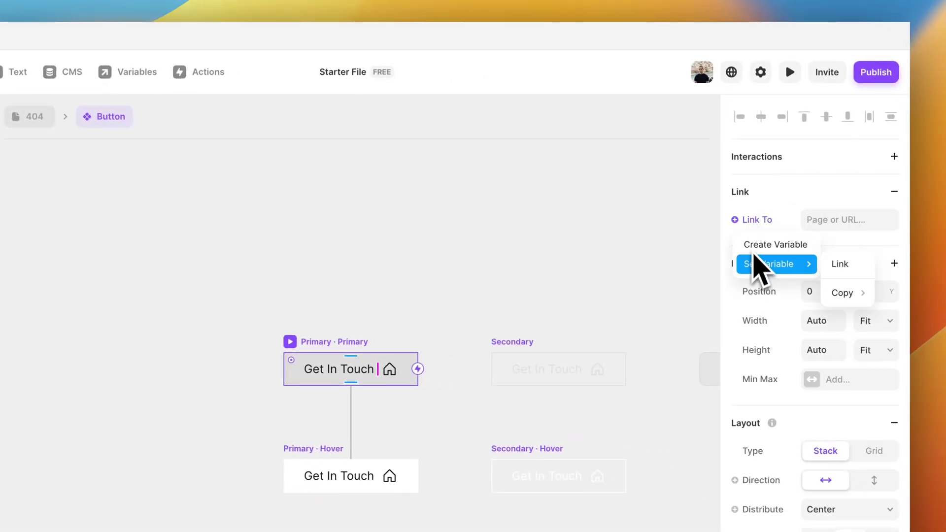
left_click(837, 265)
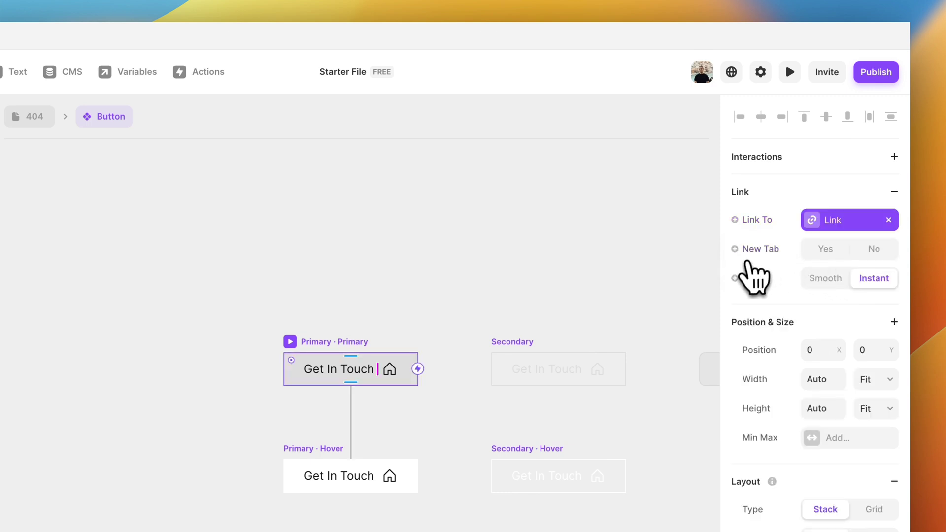
Create a New Tab variable for the link's new-tab option, then return to the 404 page.
left_click(757, 250)
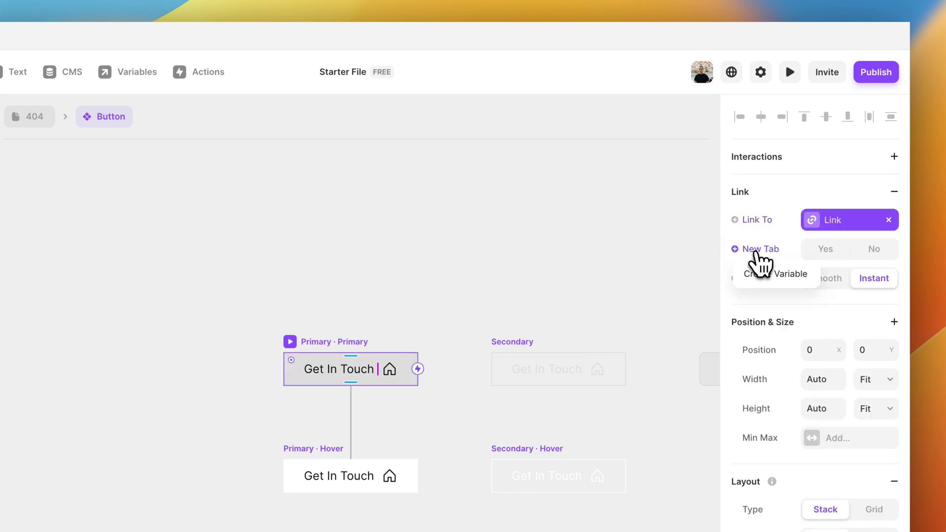
left_click(759, 274)
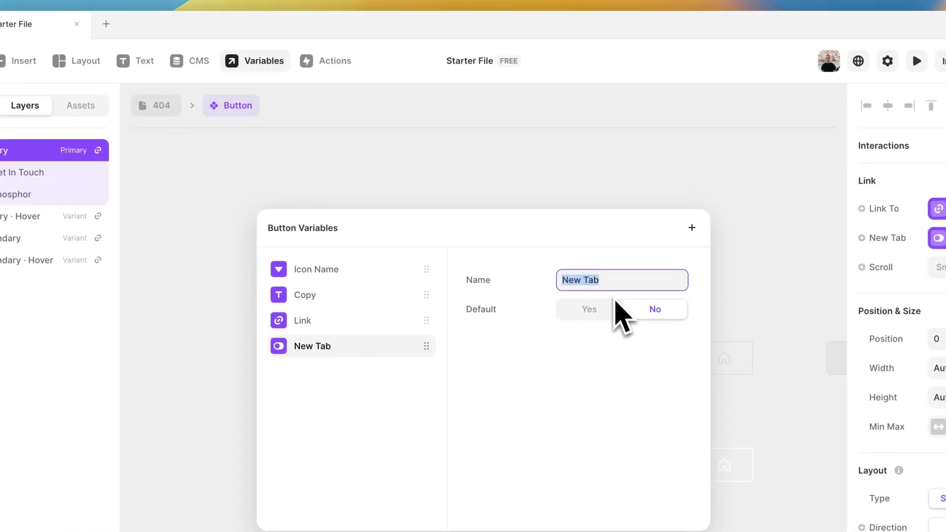
left_click(525, 196)
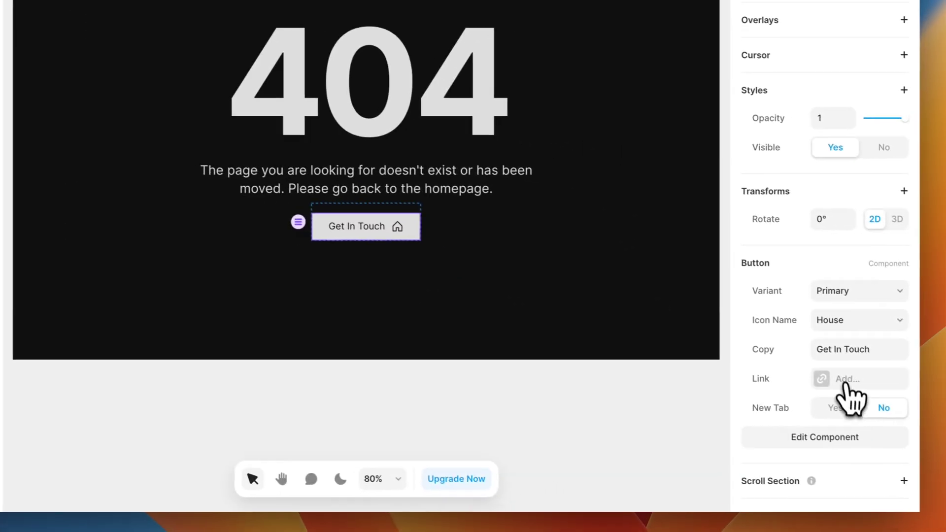
Link the 404 page's button to the Home page.
left_click(830, 378)
left_click(665, 368)
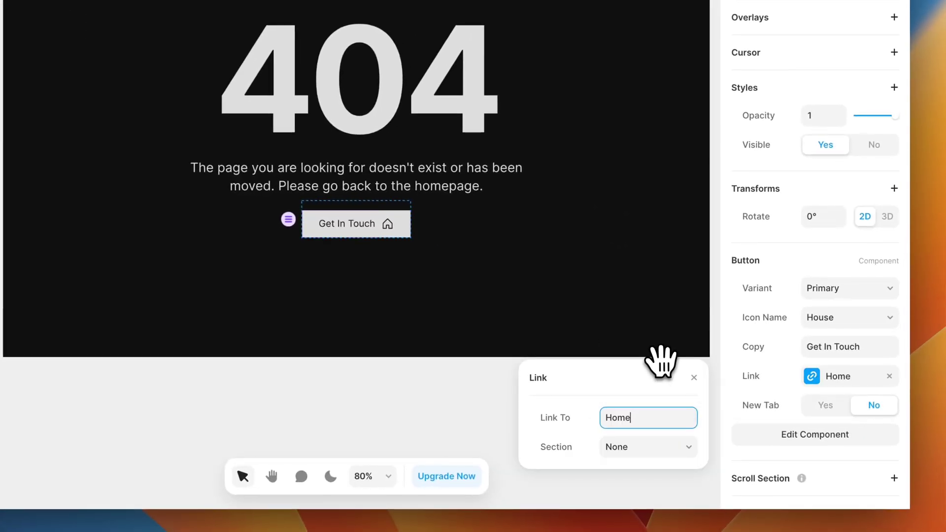
left_click(780, 403)
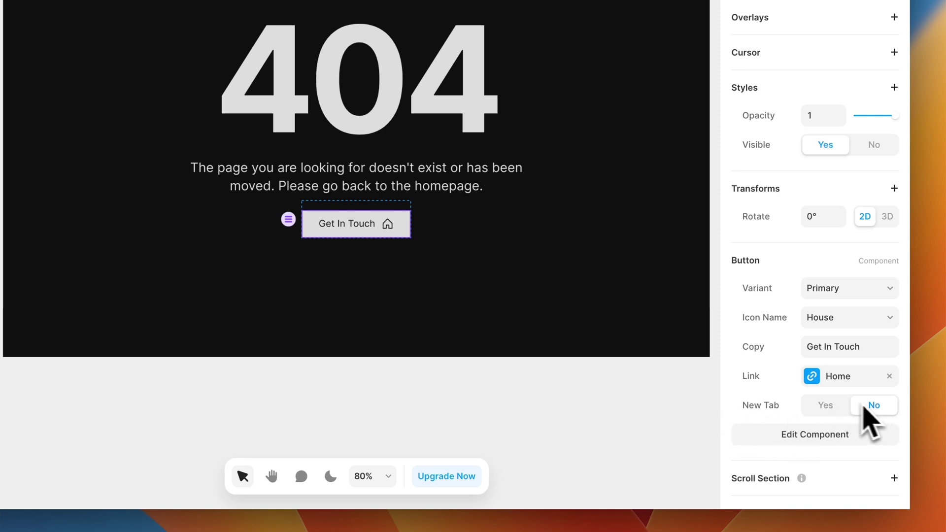
left_click(625, 400)
Add Tablet and Phone breakpoints to the 404 page.
scroll(586, 400, "down", 6)
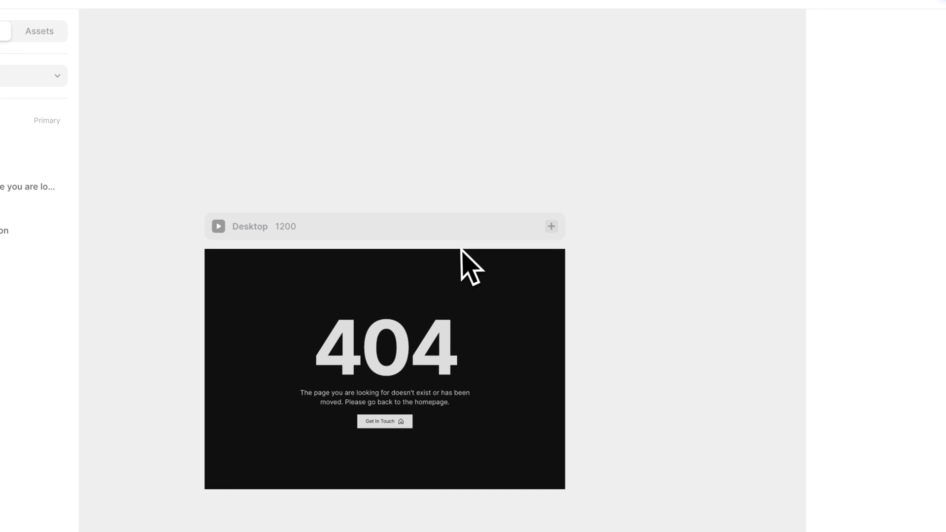
scroll(376, 132, "down", 1)
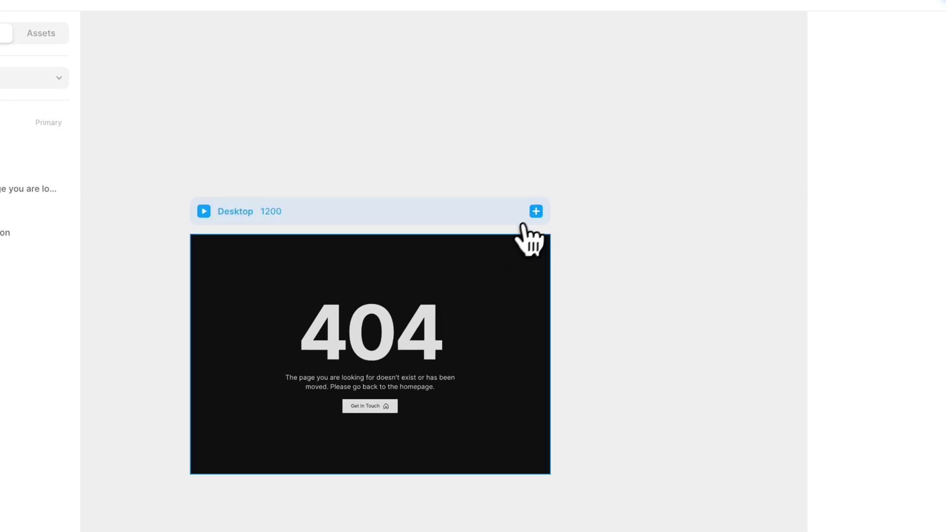
left_click(535, 211)
left_click(508, 240)
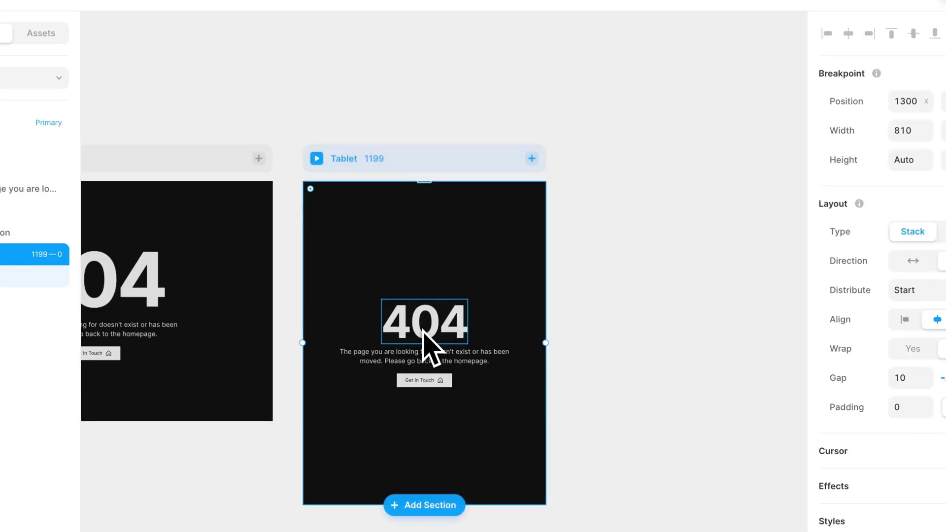
left_click(531, 158)
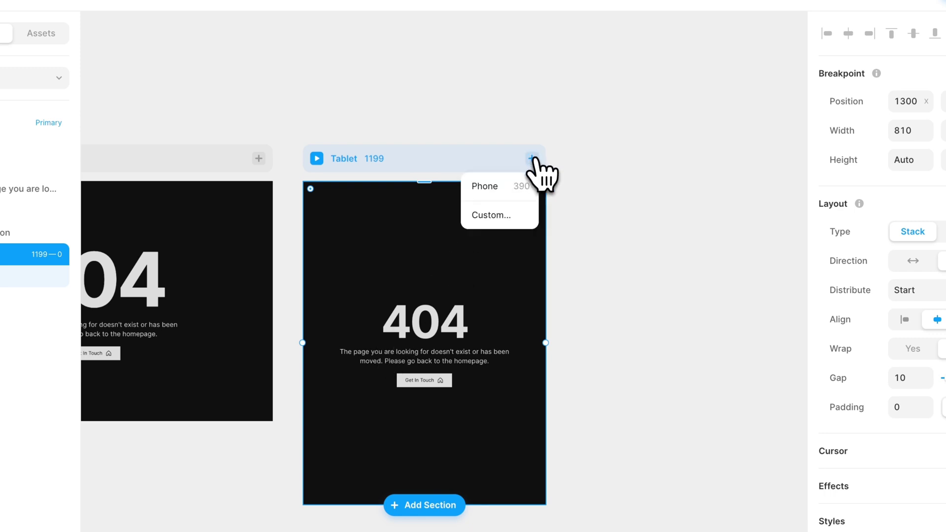
left_click(507, 193)
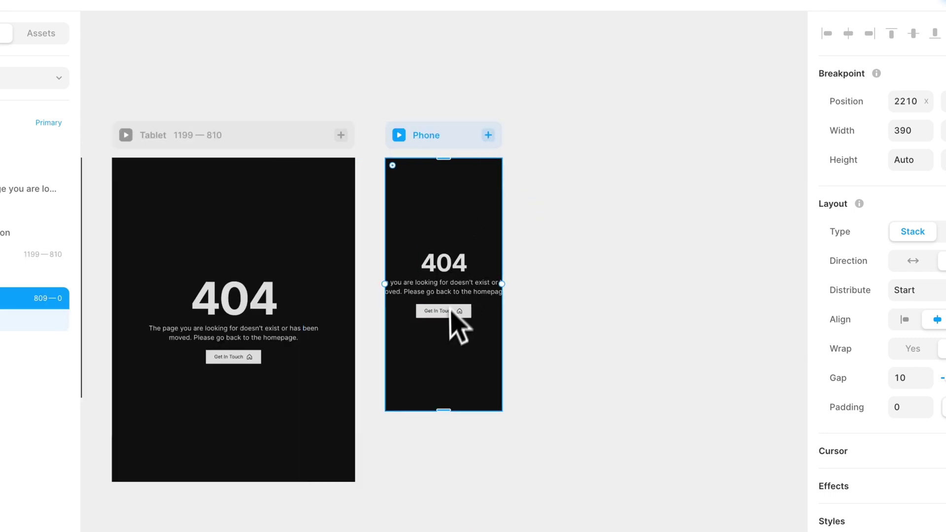
Set the width of the message on the Phone breakpoint to Fill.
scroll(453, 317, "up", 5)
left_click(431, 256)
left_click(885, 207)
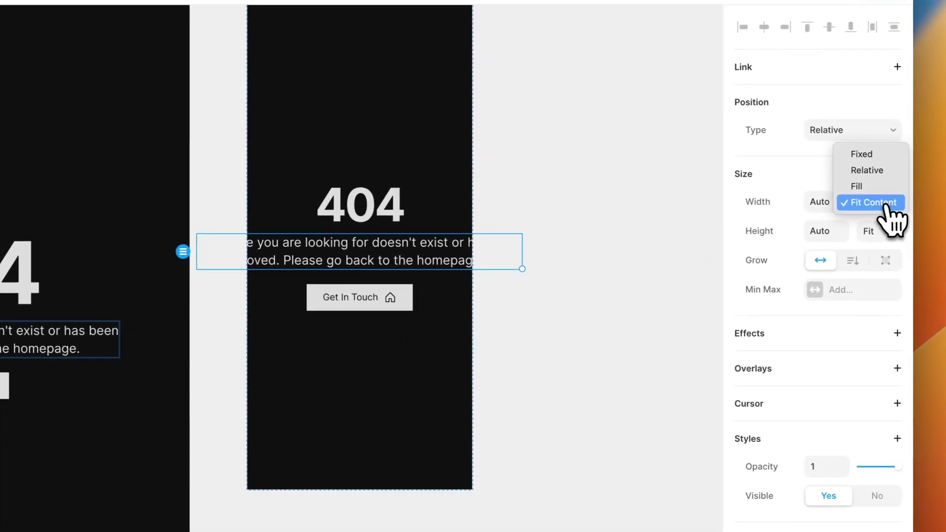
left_click(879, 191)
scroll(883, 349, "down", 2)
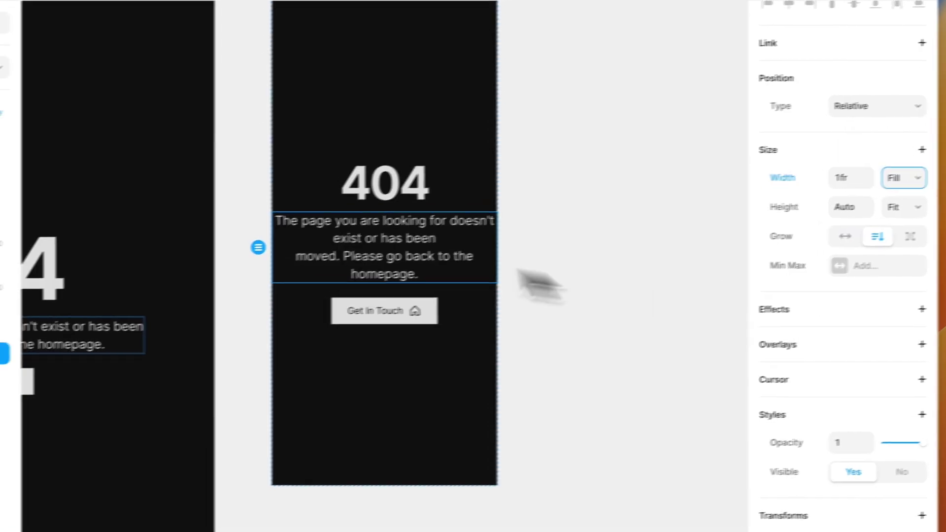
Remove the line break after "been" in the Phone message so the sentence runs on to "moved".
double_click(302, 247)
left_click(296, 251)
key("BackSpace")
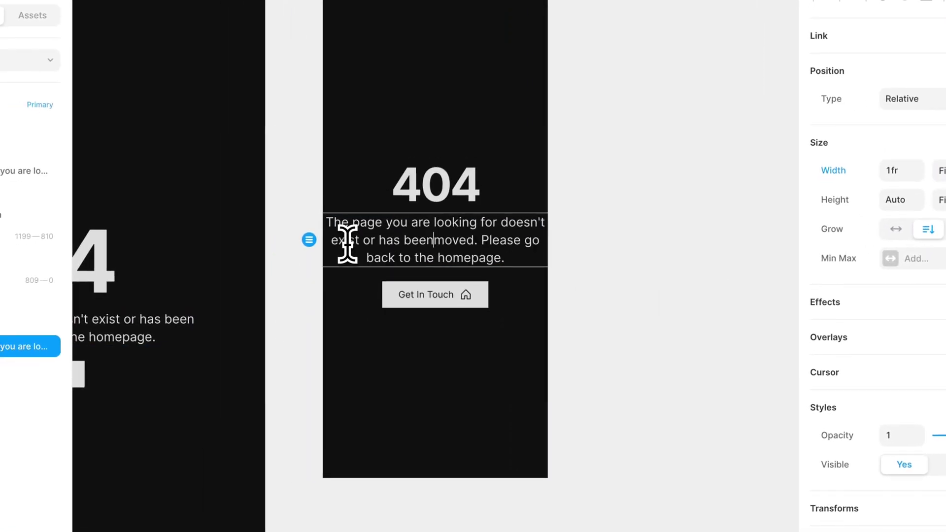
Set the font size of the whole message on the Phone breakpoint to 16 px.
key("super+a")
scroll(886, 388, "down", 5)
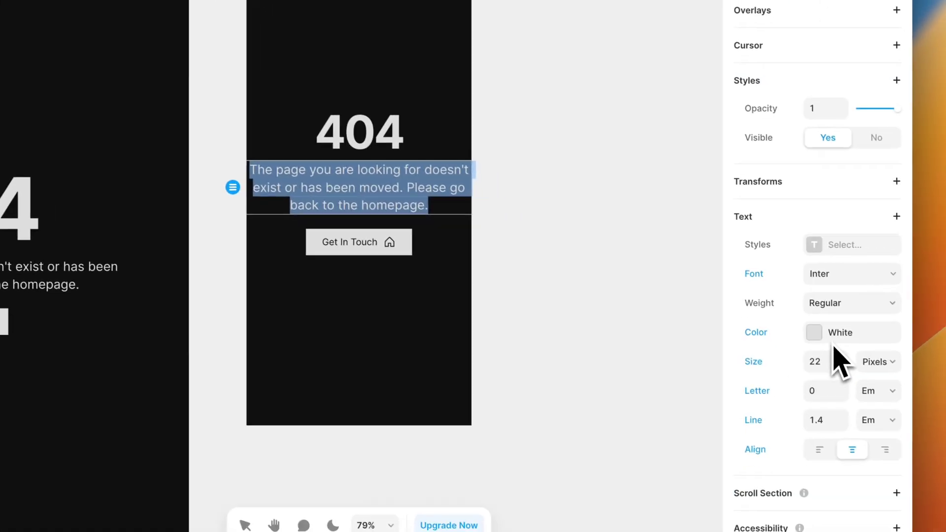
left_click(816, 360)
type("19")
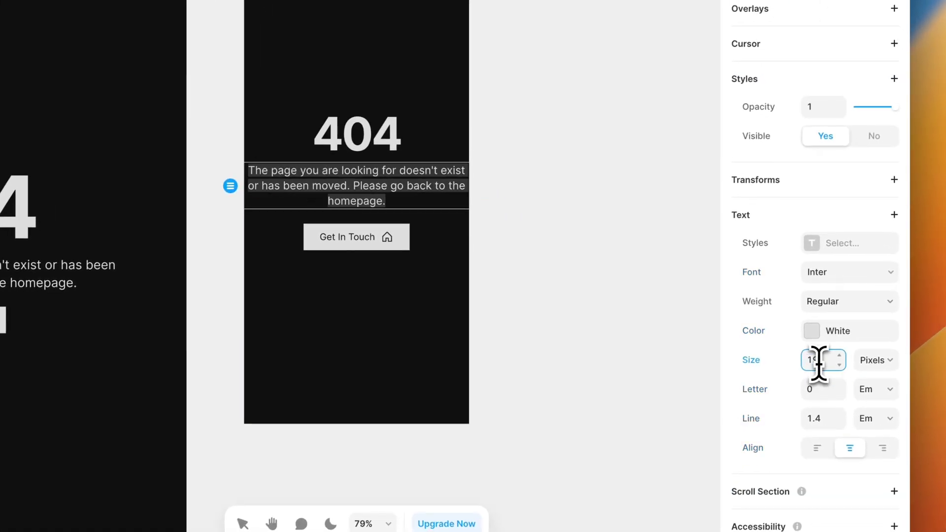
key("Down")
key("Down")
key("Down")
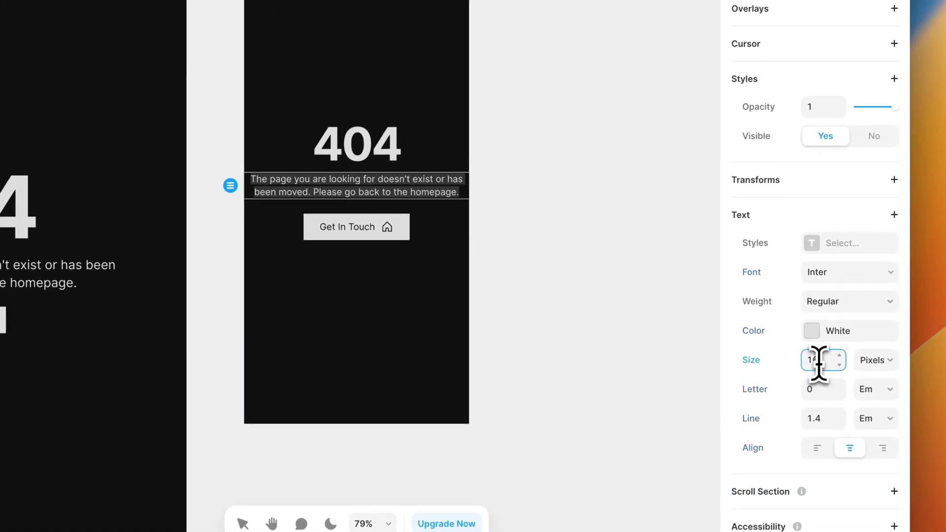
key("Escape")
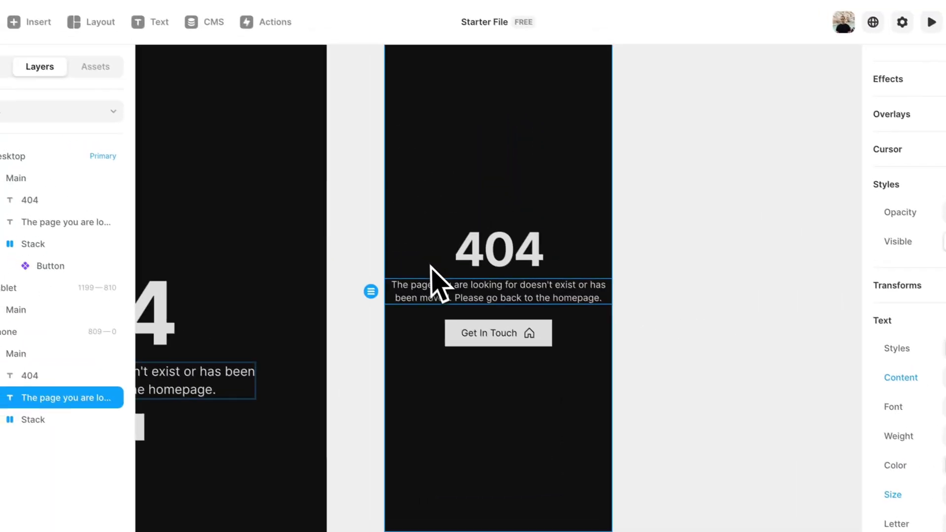
Give the Phone breakpoint's Main stack individual padding of 20 on both its right and left sides.
scroll(408, 256, "up", 3)
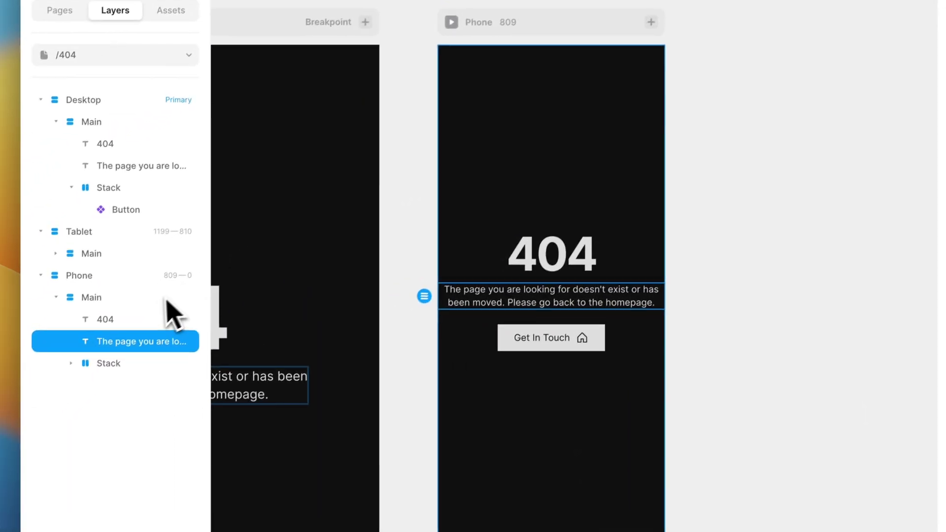
left_click(123, 337)
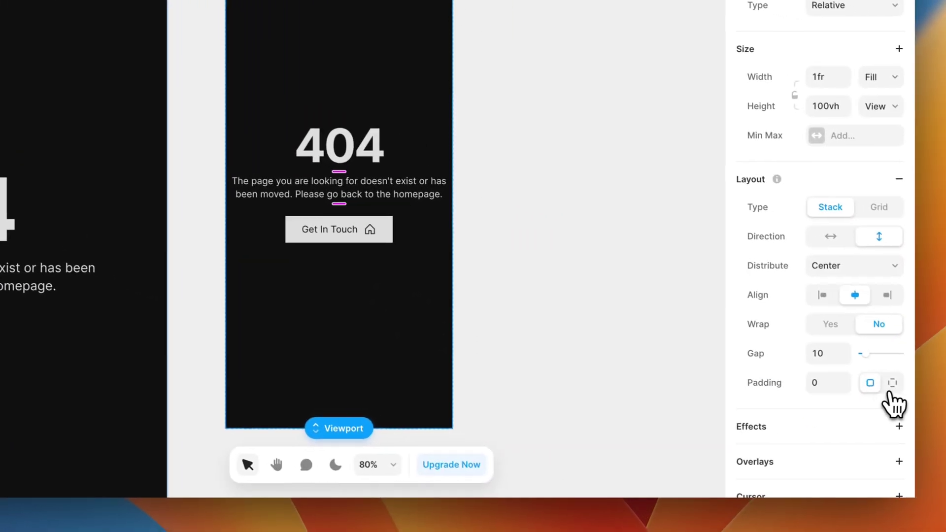
left_click(892, 382)
left_click(843, 410)
type("2")
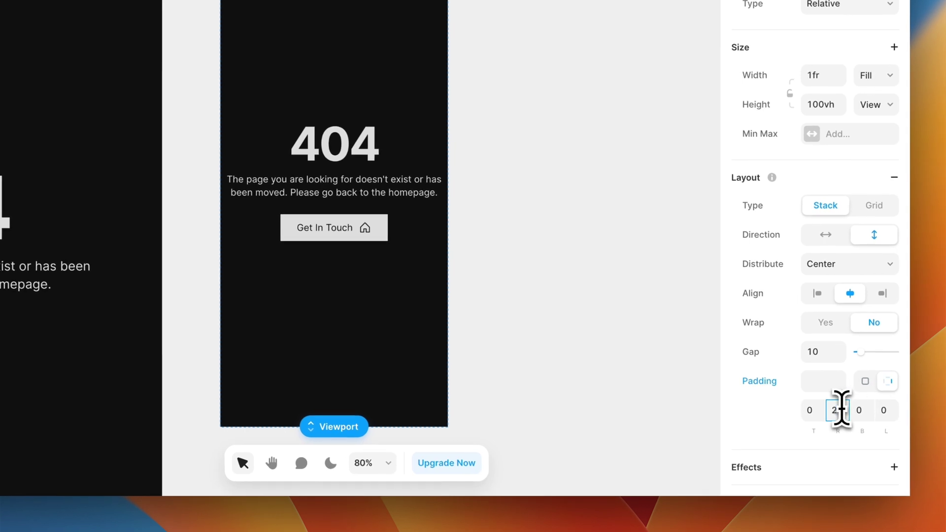
key("Tab")
type("20")
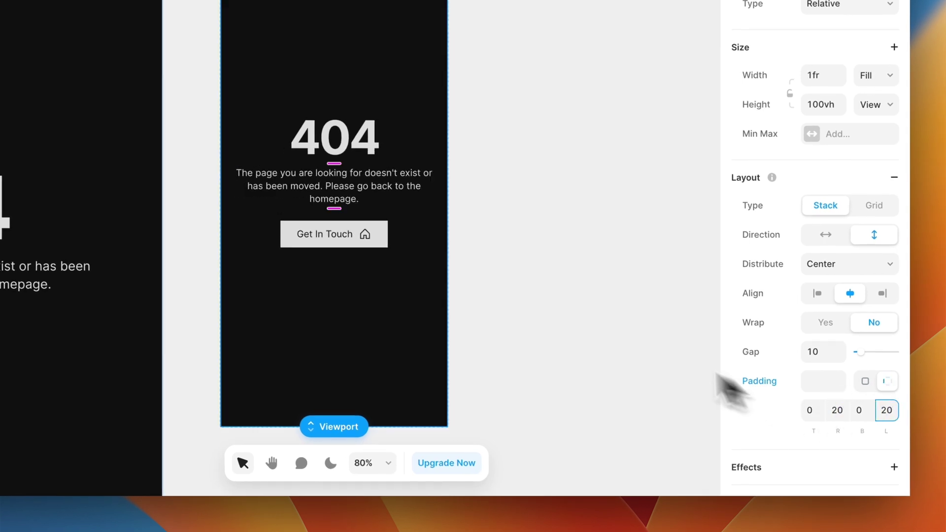
left_click(571, 318)
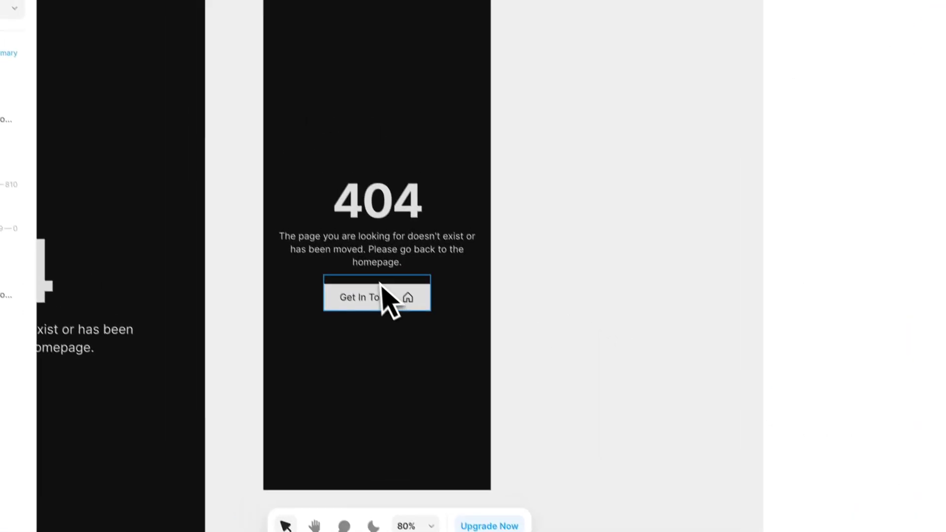
Detach the Heading 1 style from the Phone breakpoint's 404 heading and set its font size to 150 px.
scroll(389, 300, "up", 3)
left_click(384, 202)
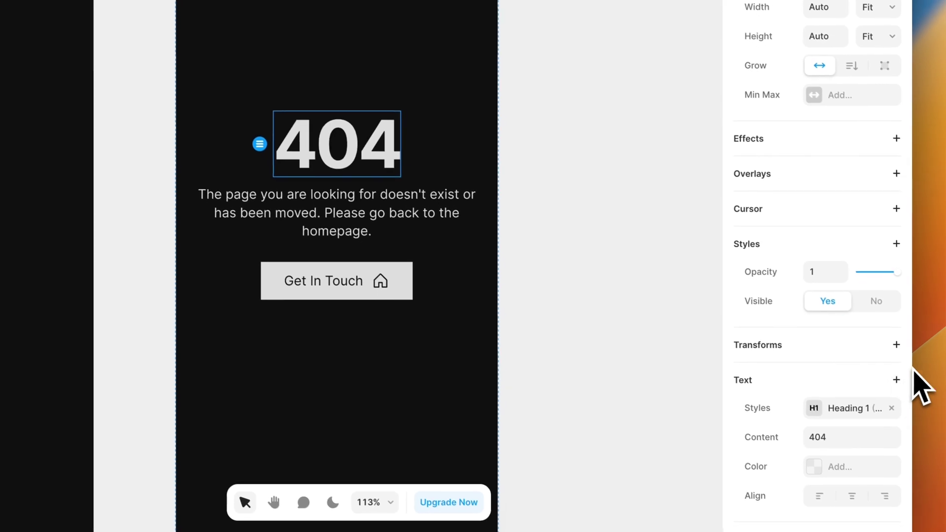
scroll(819, 422, "down", 1)
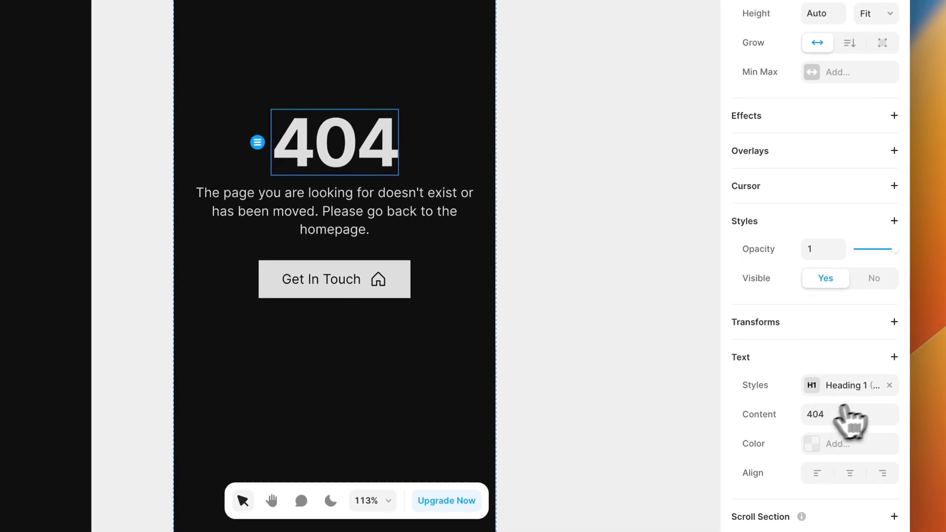
left_click(891, 385)
scroll(882, 394, "down", 3)
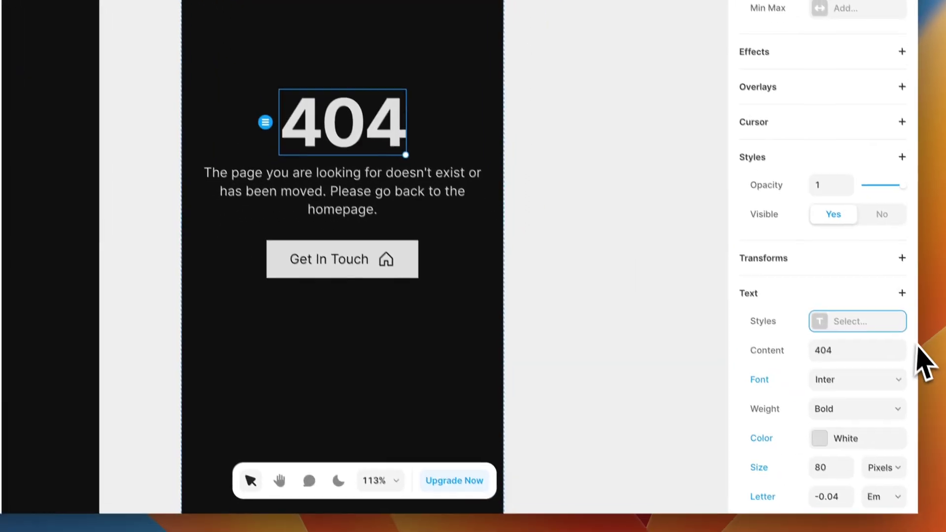
left_click(823, 426)
type("15")
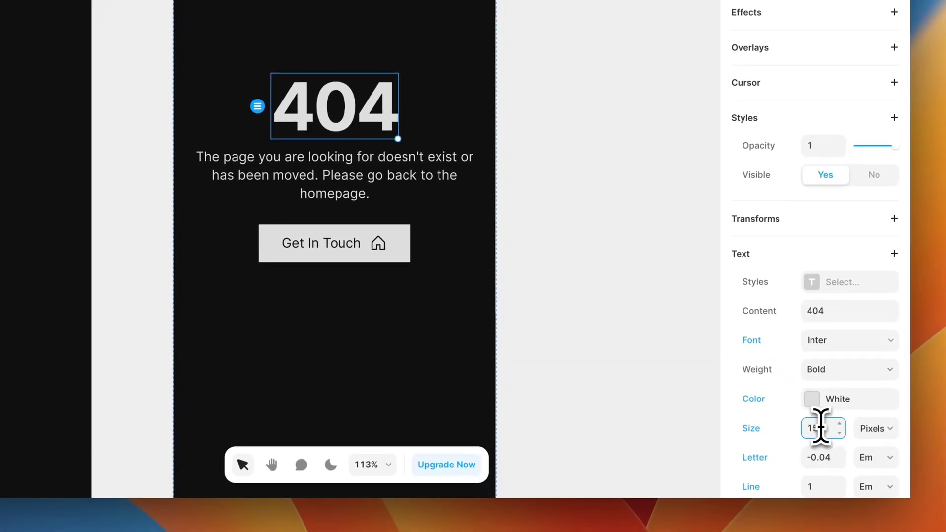
type("0")
key("Return")
left_click(616, 347)
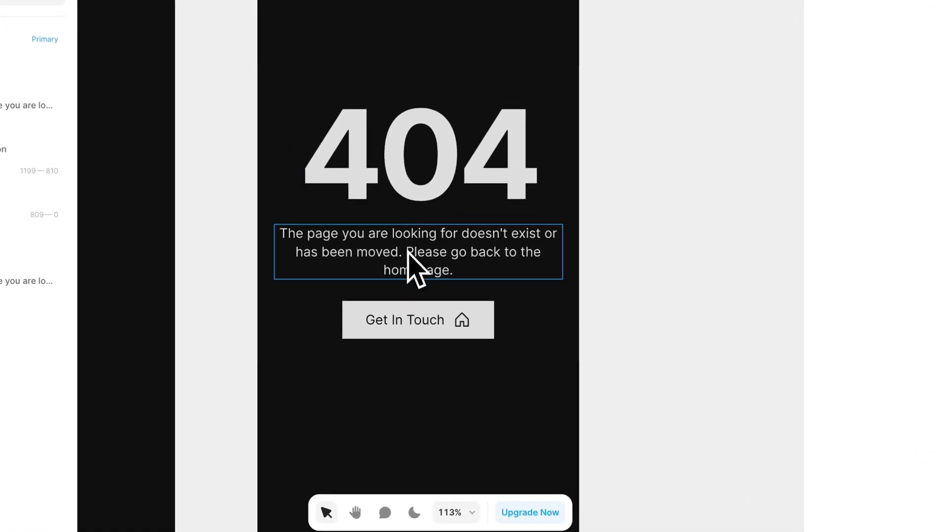
Change the label of the Desktop breakpoint's button to "Back To Homepage".
scroll(411, 256, "down", 5)
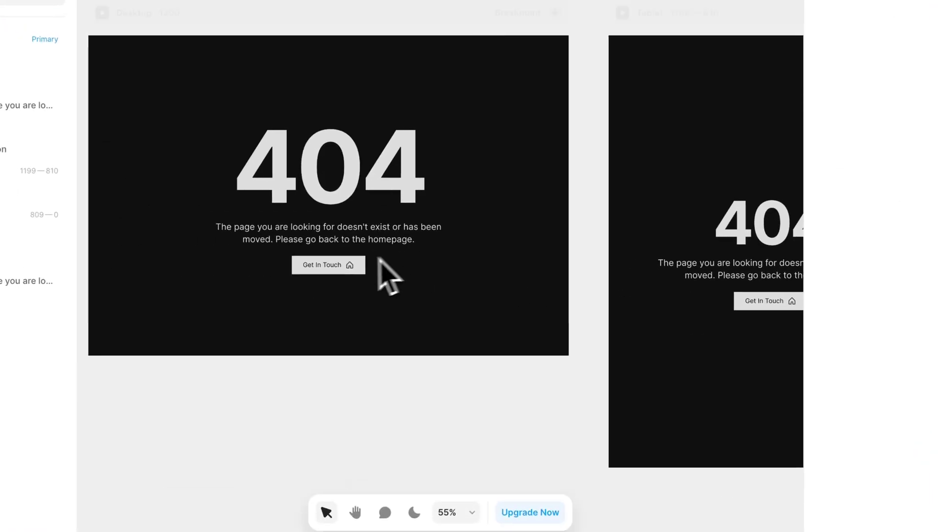
left_click(339, 271)
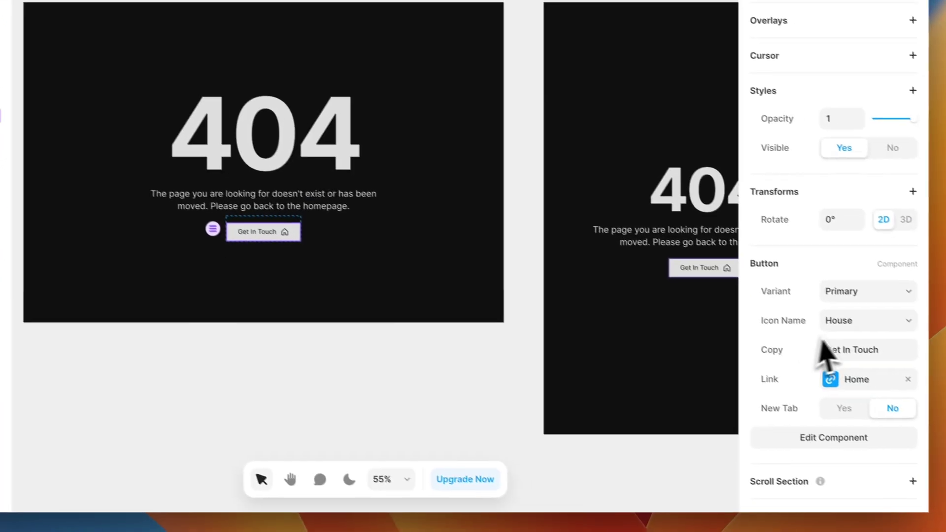
triple_click(827, 341)
type("Back To Homepage")
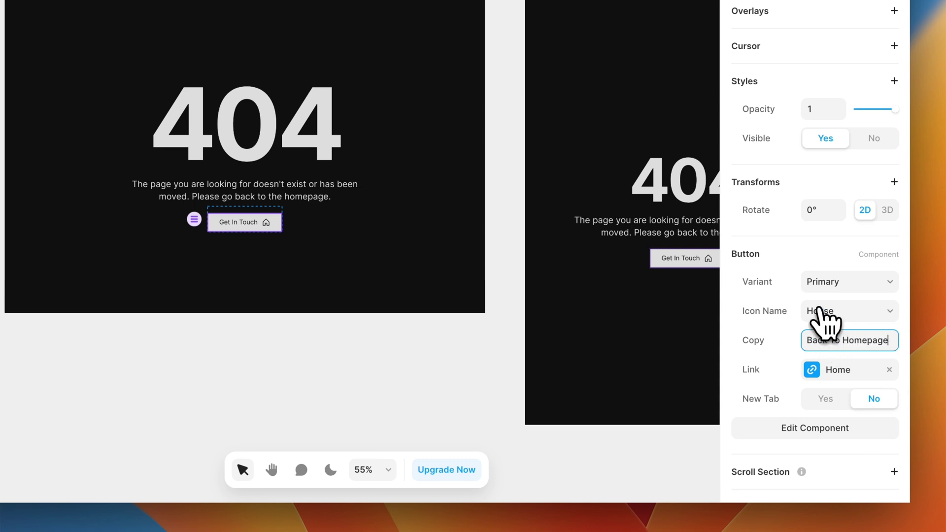
Replace the house icon on the homepage button with an arrow pointing up and right.
left_click(819, 311)
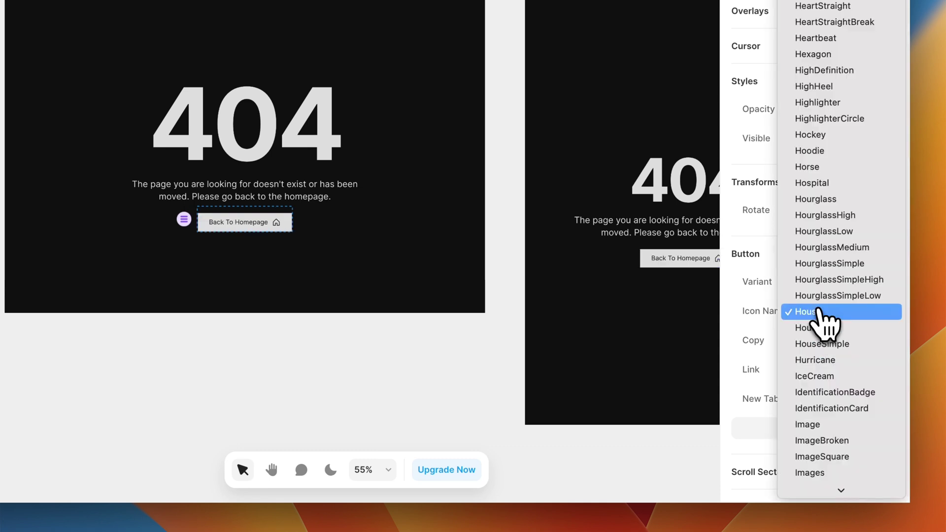
type("arrowu")
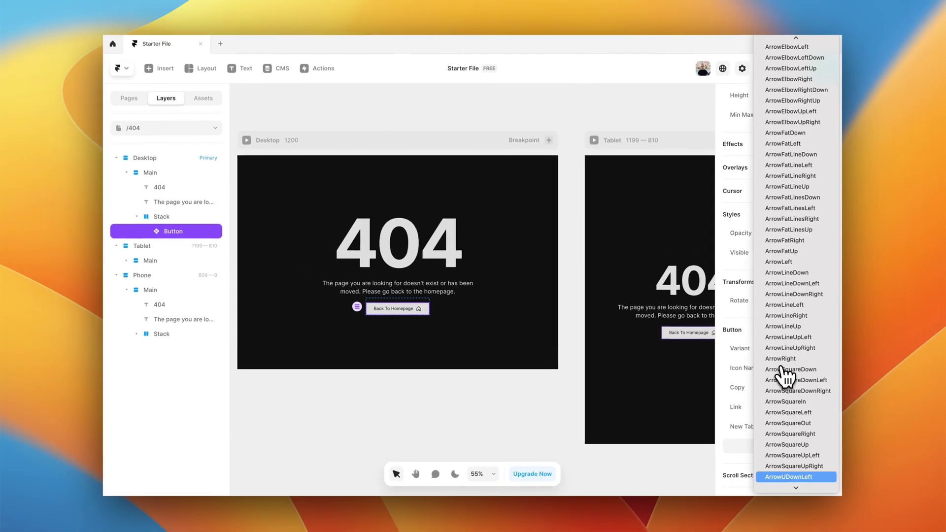
scroll(785, 394, "down", 1)
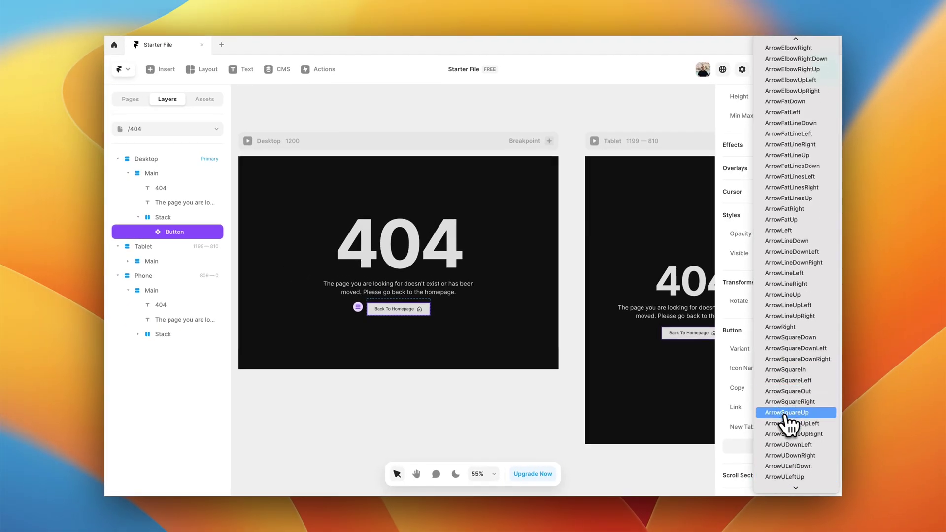
scroll(788, 423, "down", 1)
scroll(786, 424, "up", 1)
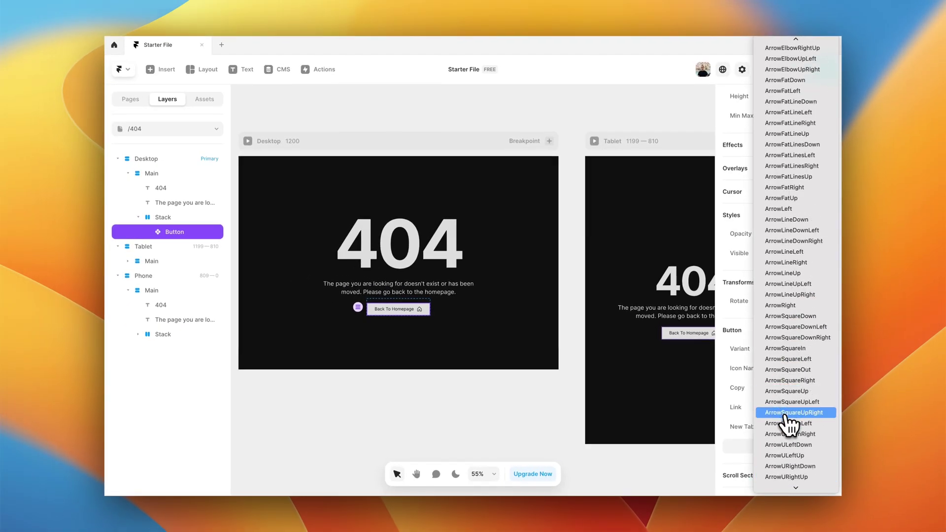
key("Down")
key("Down")
key("Down")
key("Down")
key("Down")
key("Down")
key("Down")
key("Down")
key("Down")
key("Down")
key("Down")
key("Down")
key("Down")
key("Down")
key("Down")
key("Down")
key("Down")
key("Down")
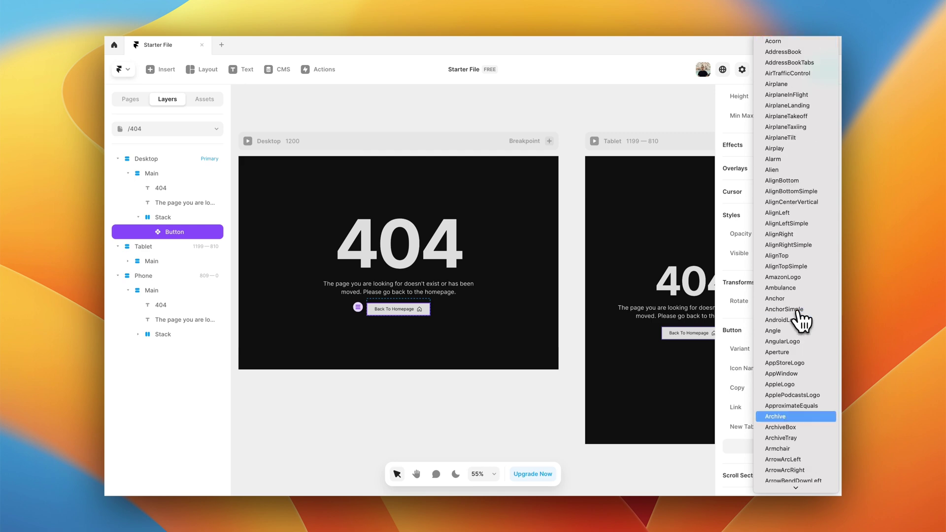
key("Return")
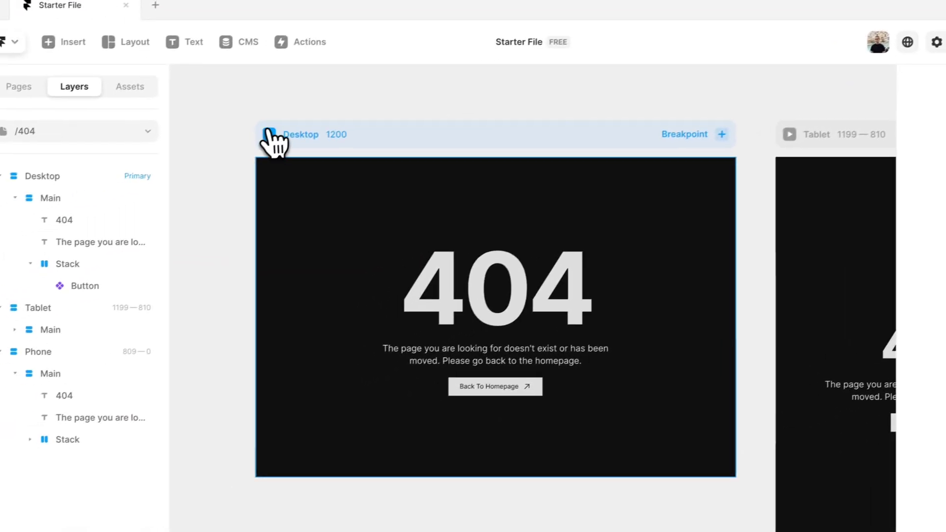
Preview the Desktop 404 page and check that its button leads to the Home page.
left_click(269, 134)
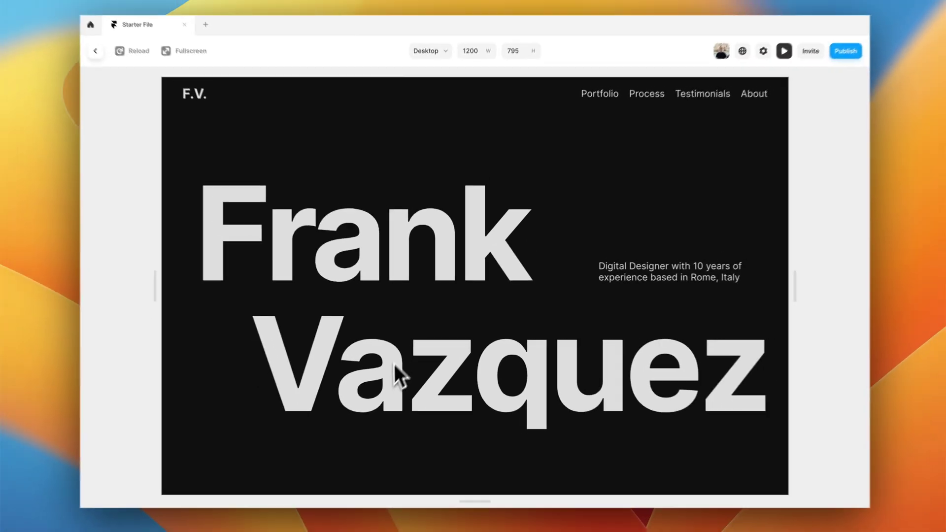
key("Escape")
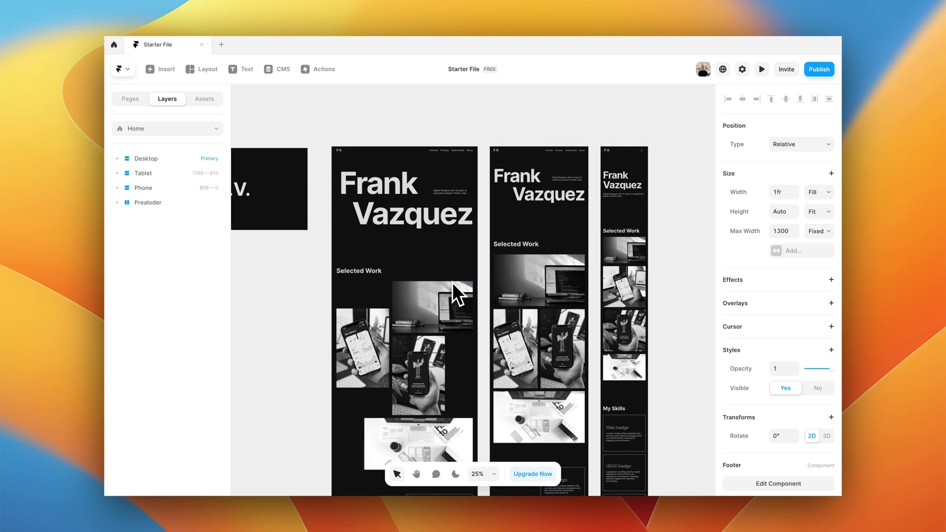
Review the Home page's sections on all breakpoints down to the footer and back up to Selected Work.
scroll(452, 282, "down", 10)
scroll(452, 282, "down", 5)
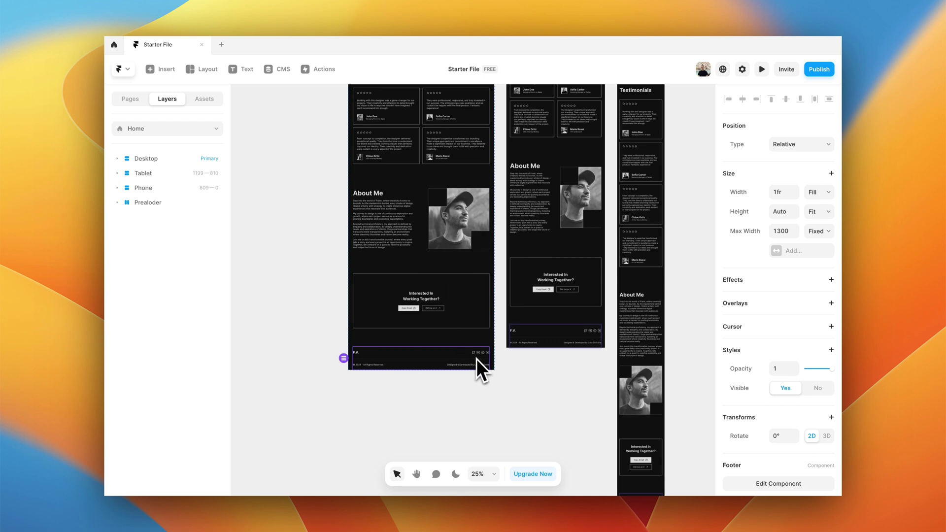
scroll(477, 358, "up", 10)
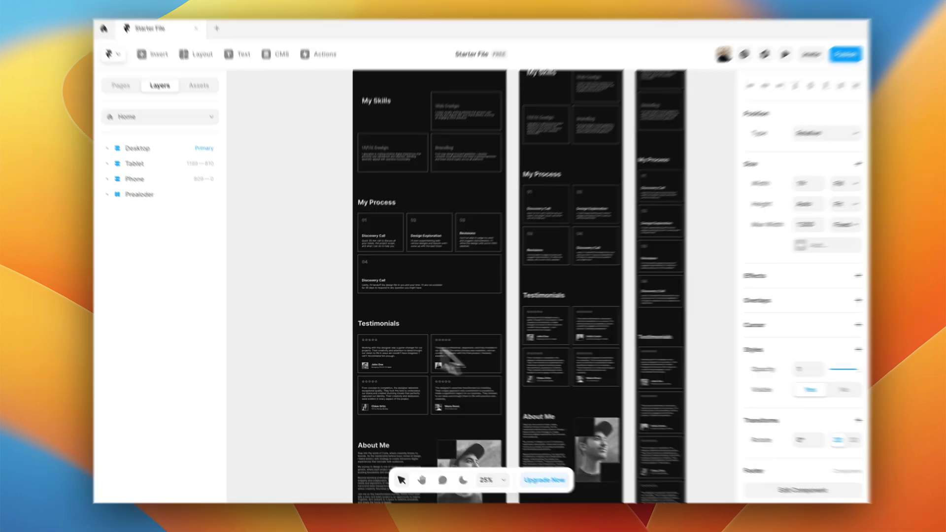
scroll(448, 359, "up", 5)
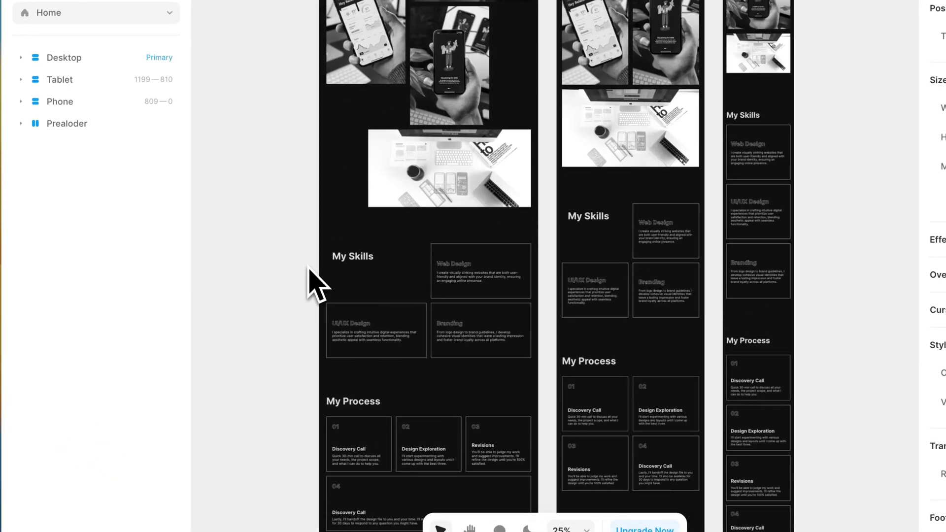
scroll(308, 266, "up", 4)
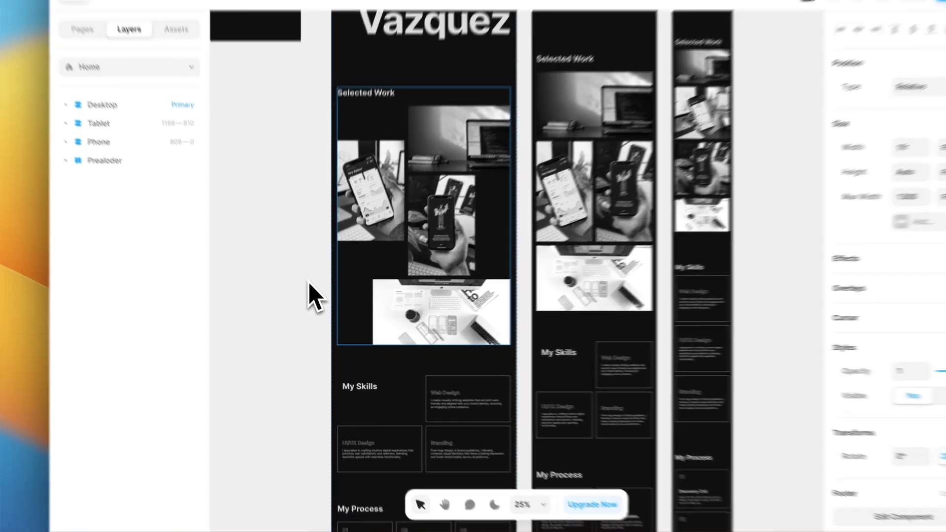
scroll(307, 266, "up", 3)
scroll(307, 267, "up", 2)
scroll(308, 297, "up", 1)
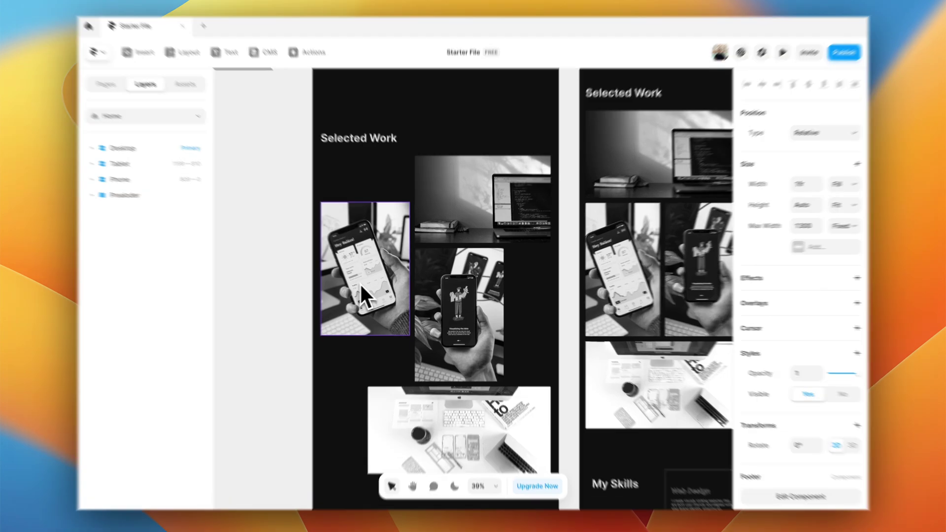
Set the alt text of the Desktop Selected Work image of the handheld light-screen phone to "a hand holding a phone showcasing a forecasting app".
left_click(367, 286)
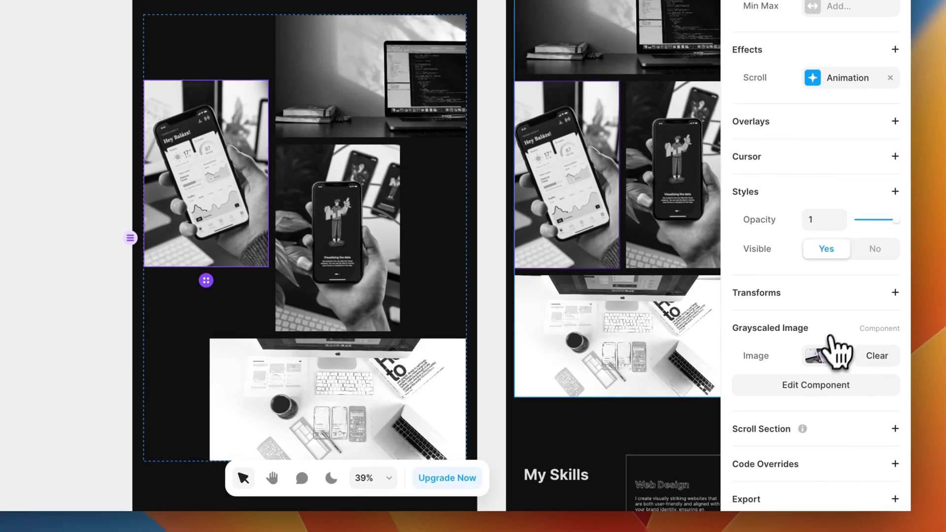
left_click(844, 436)
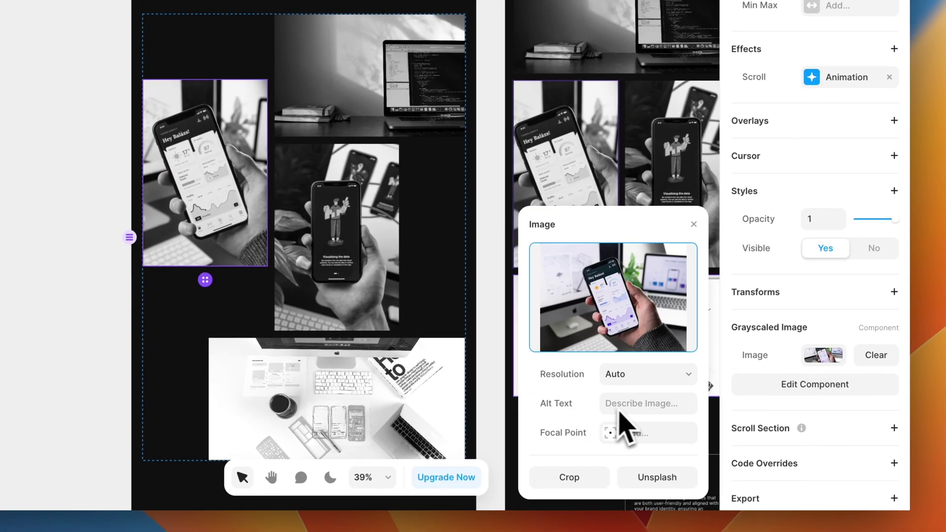
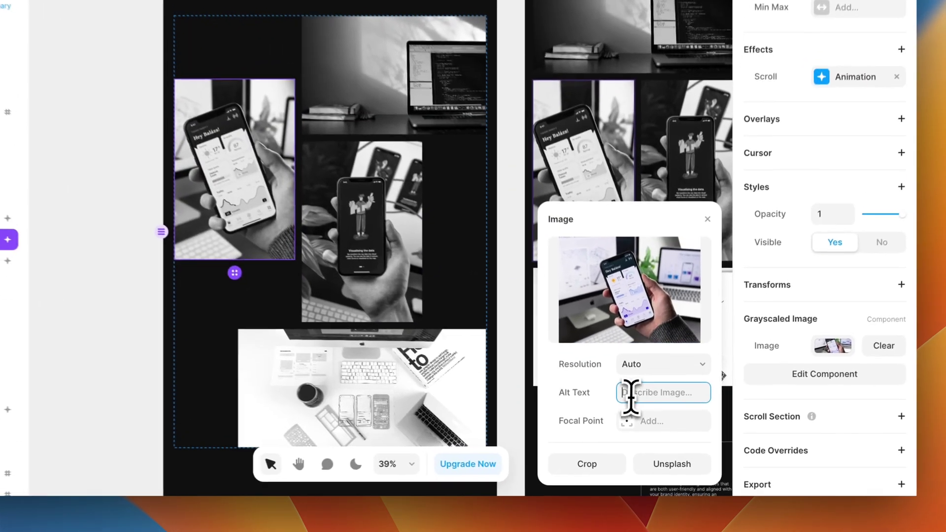
left_click(645, 425)
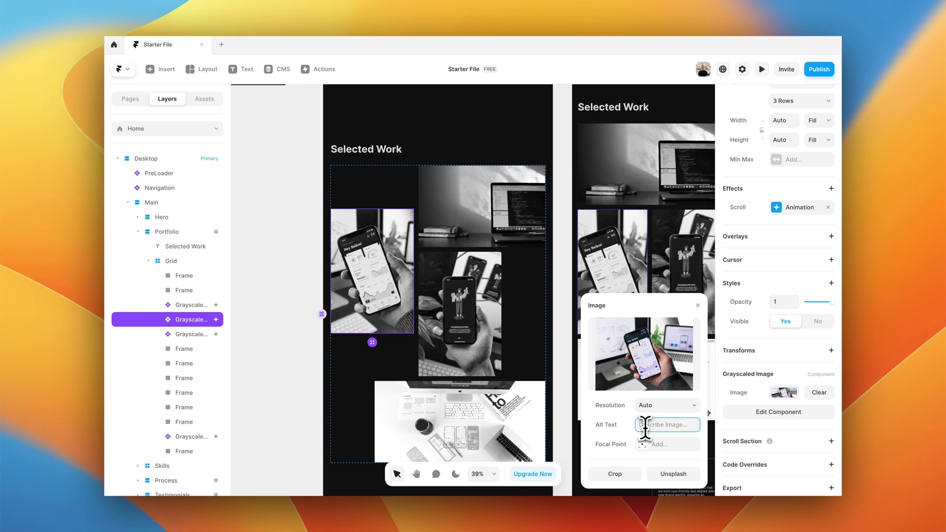
type("a hand holding a ")
type("phone show")
type("casing a")
type(" forecast")
type("ing app")
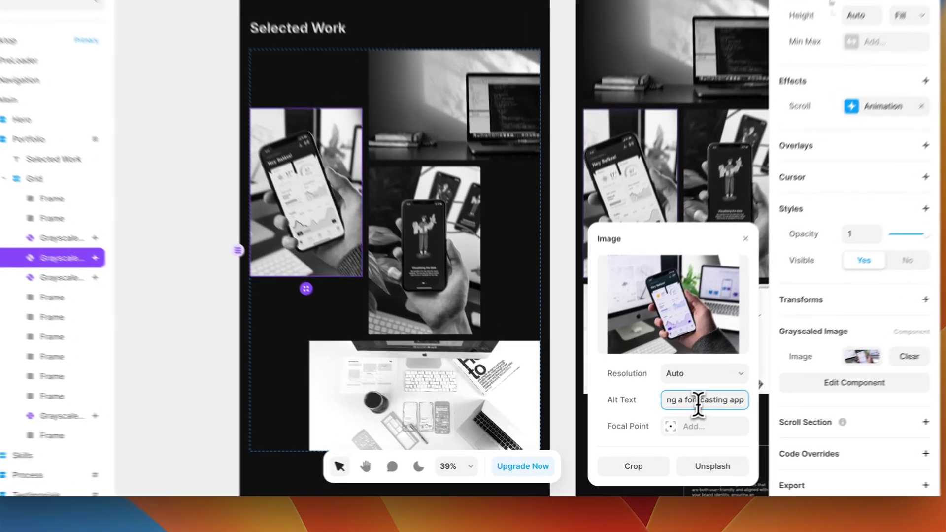
Replace "forecasting app" with "weather" in the alt text of the Selected Work image of the handheld light-screen phone.
key("BackSpace")
key("BackSpace")
key("BackSpace")
key("BackSpace")
key("BackSpace")
key("BackSpace")
key("BackSpace")
key("BackSpace")
key("BackSpace")
key("BackSpace")
key("BackSpace")
key("BackSpace")
key("BackSpace")
key("BackSpace")
key("BackSpace")
type("weather")
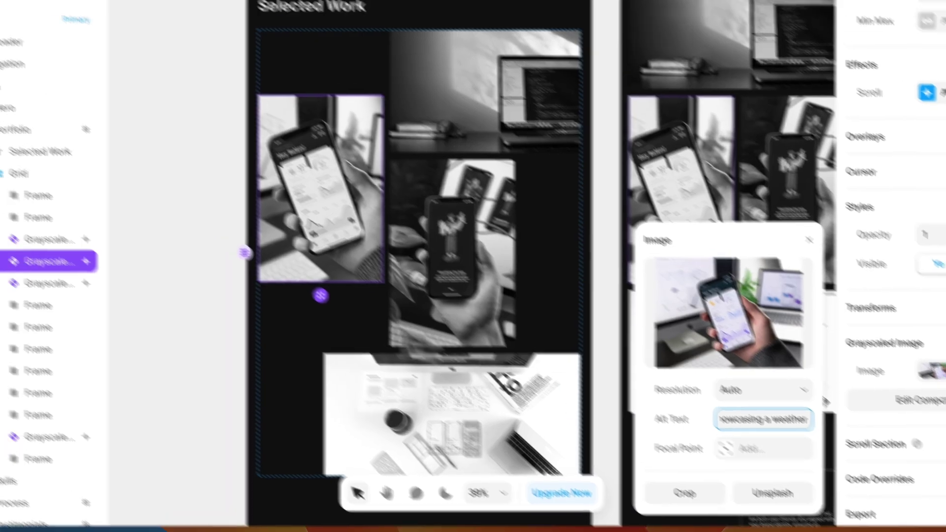
left_click(146, 212)
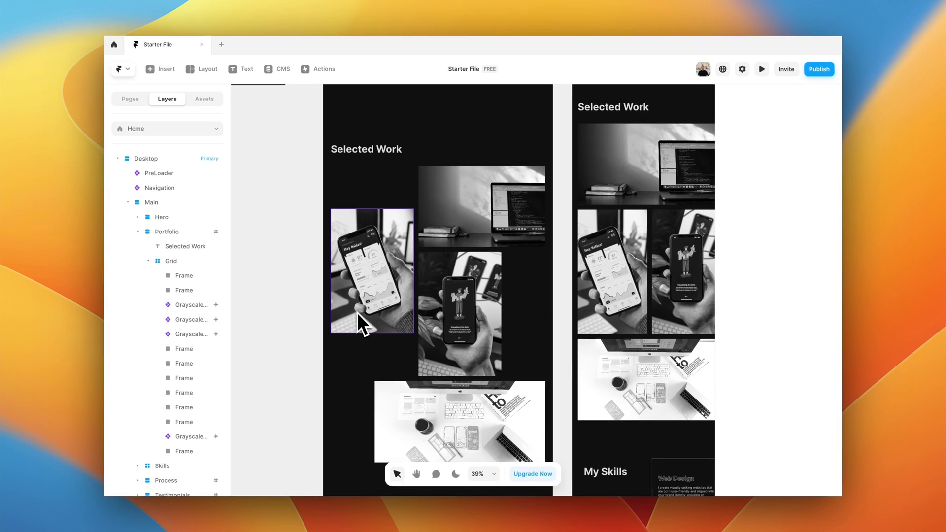
Review the Home page's images from the hero through Selected Work and down to the Testimonials and About Me sections.
scroll(357, 314, "up", 5)
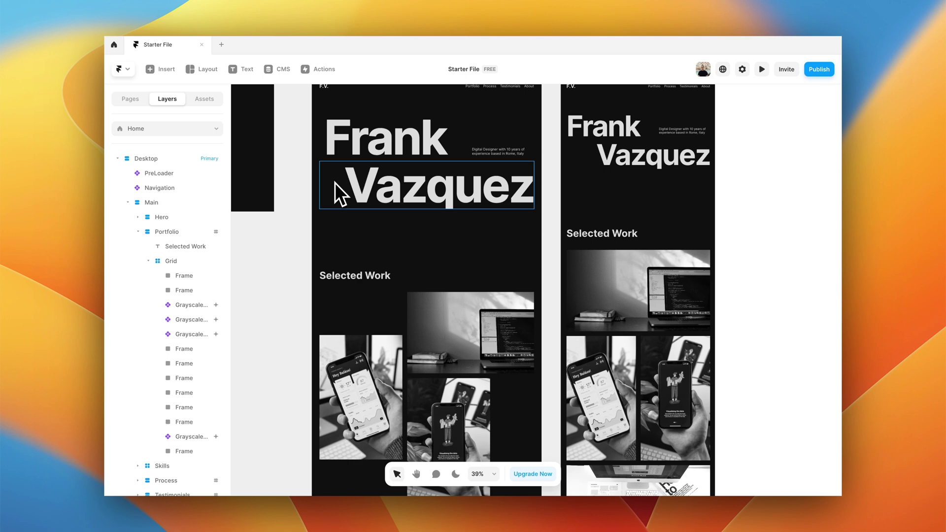
scroll(339, 195, "up", 1)
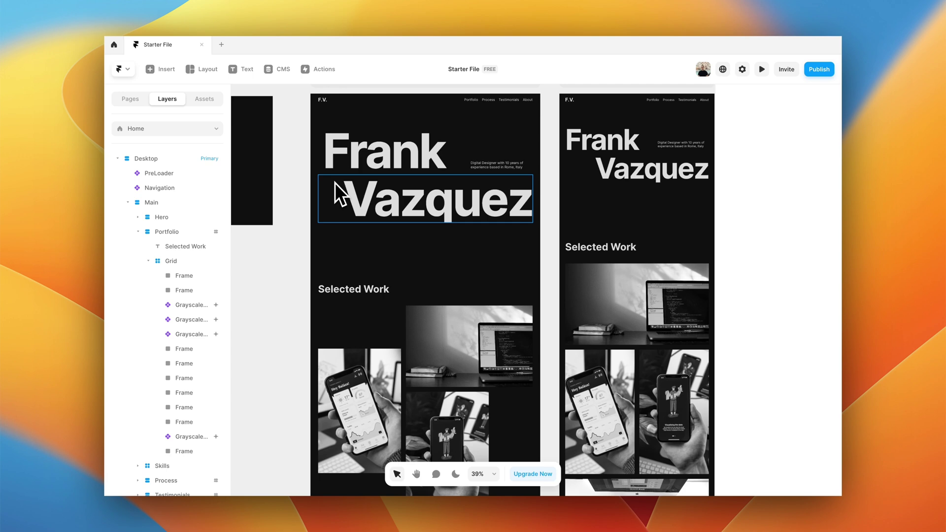
scroll(356, 286, "down", 3)
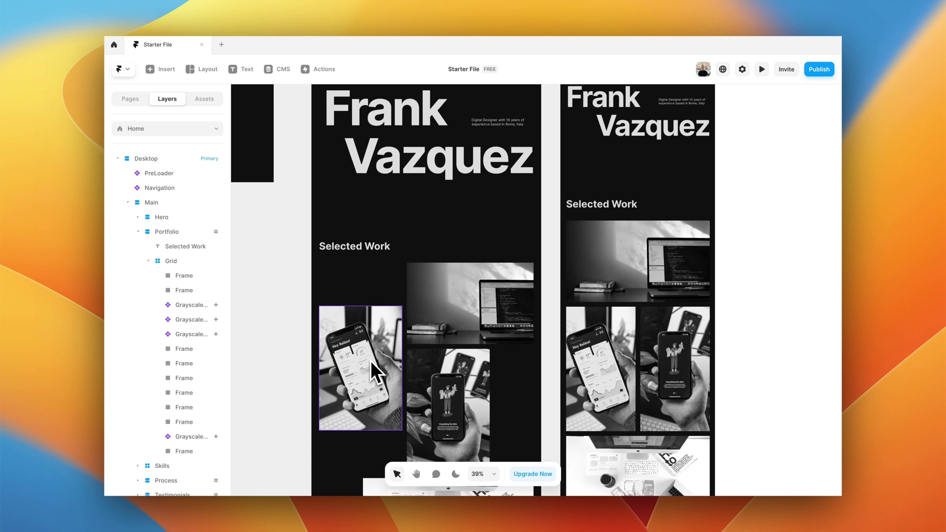
scroll(370, 361, "down", 1)
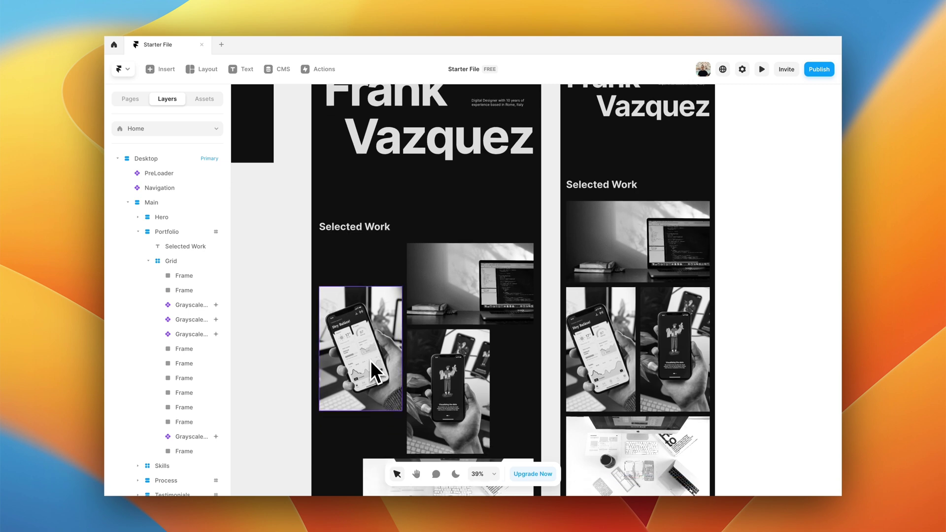
scroll(370, 360, "down", 3)
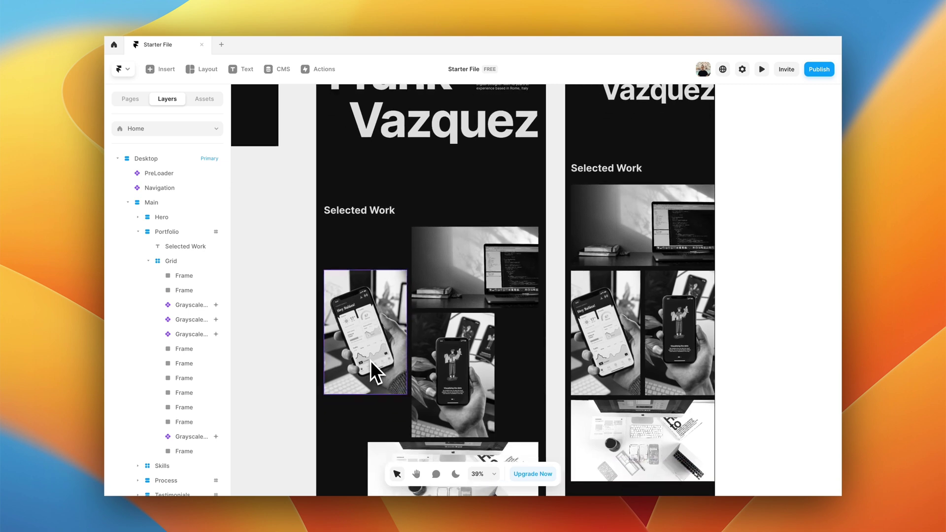
scroll(440, 370, "down", 4)
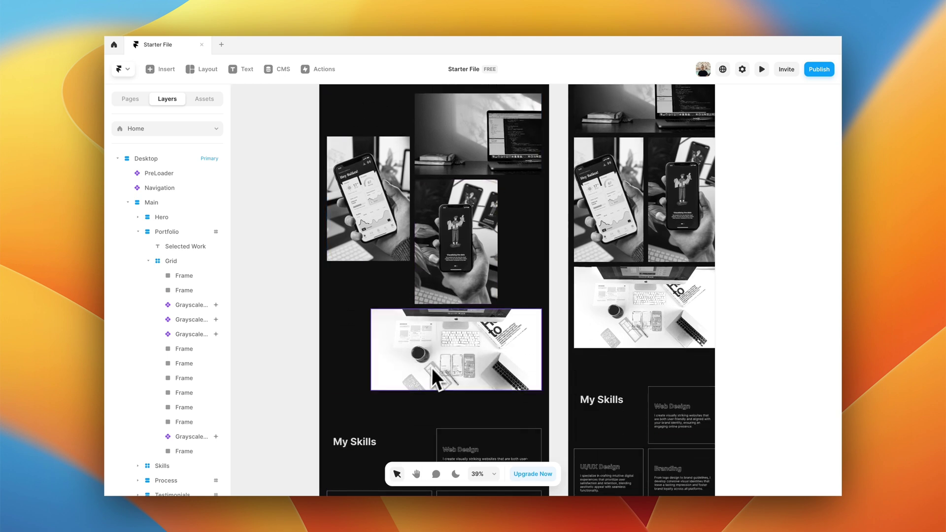
scroll(433, 367, "down", 2)
scroll(427, 372, "down", 2)
scroll(391, 295, "down", 3)
scroll(390, 299, "up", 1)
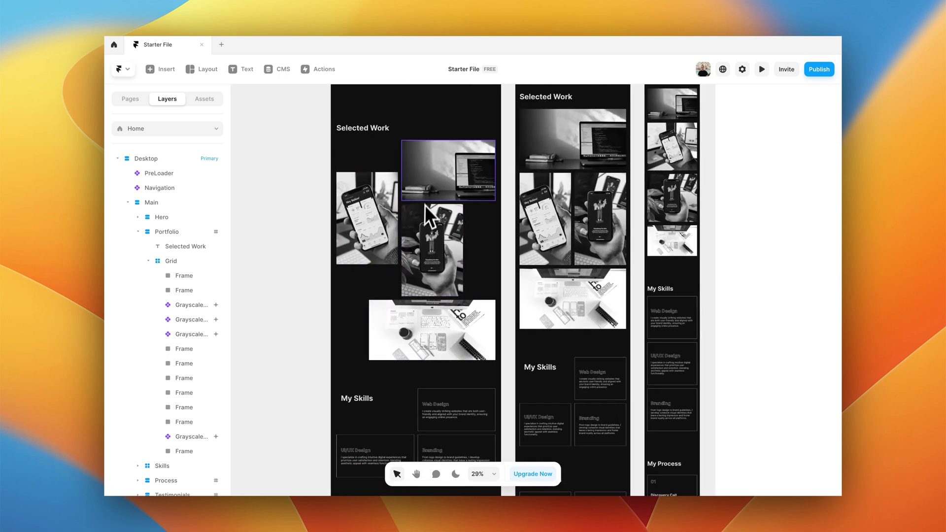
scroll(433, 321, "down", 10)
scroll(436, 398, "down", 2)
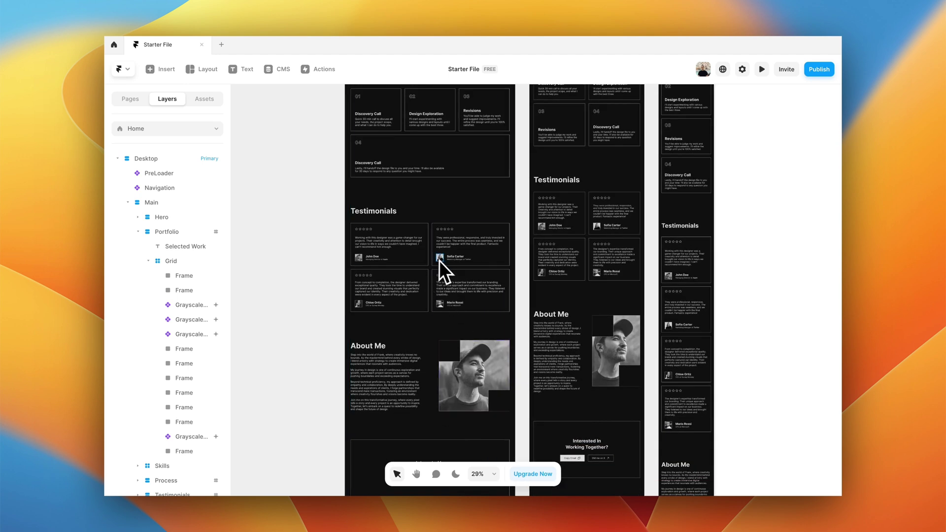
left_click(367, 292)
scroll(404, 277, "up", 5)
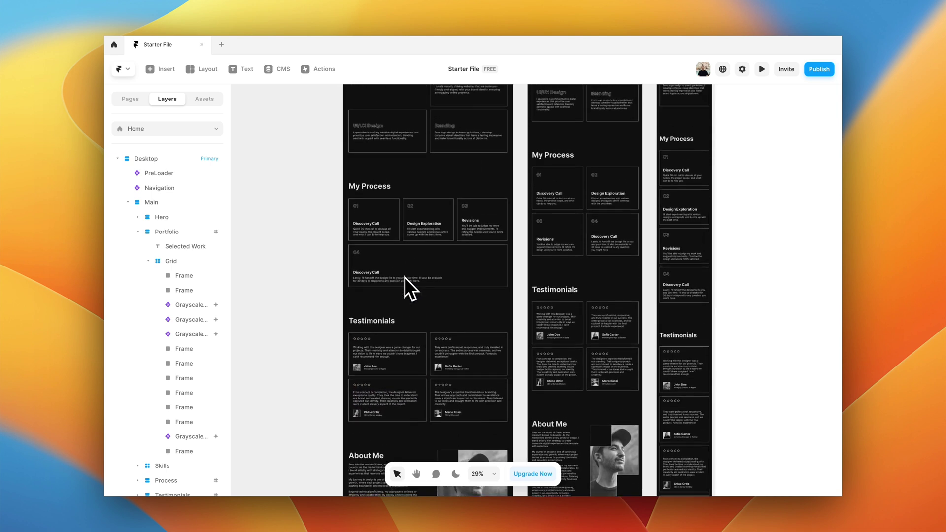
scroll(390, 227, "up", 12)
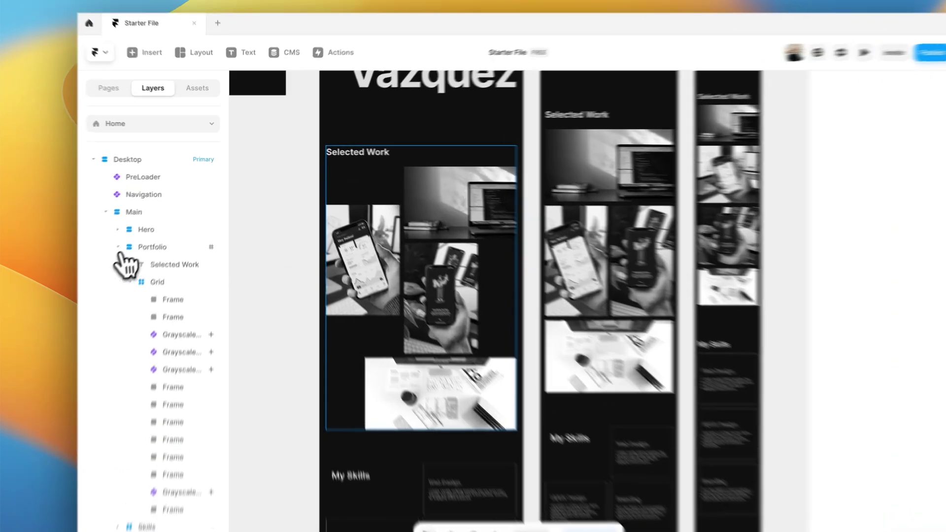
Collapse the Portfolio layer, inspect the Navigation component's accessibility tag, and return to the Home page.
left_click(139, 232)
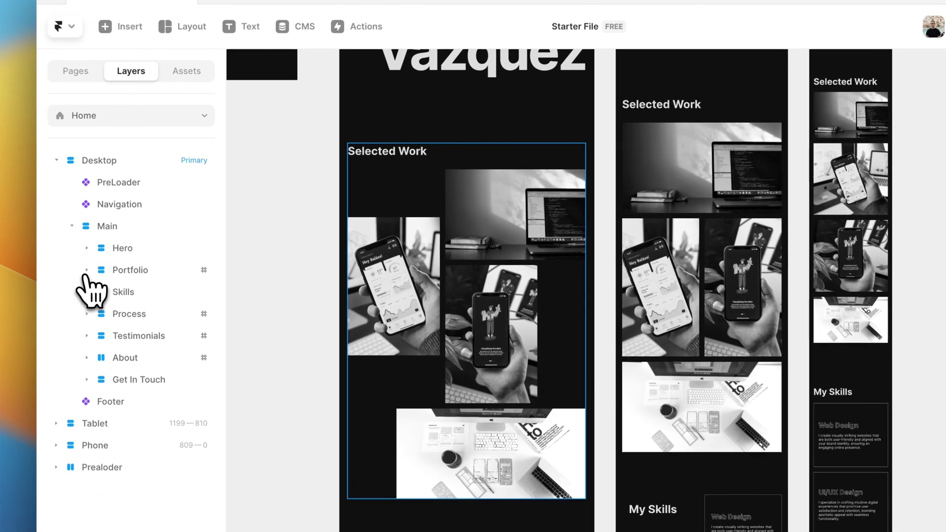
scroll(264, 247, "up", 8)
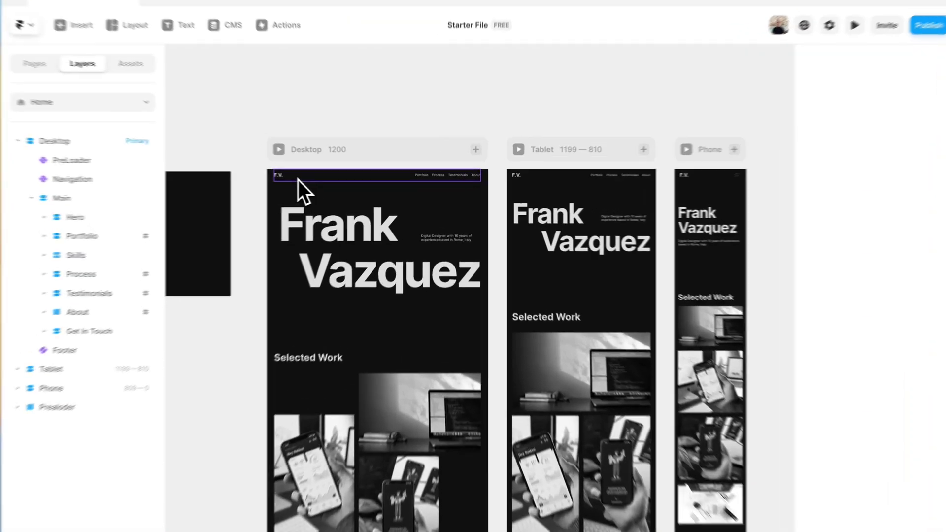
double_click(332, 188)
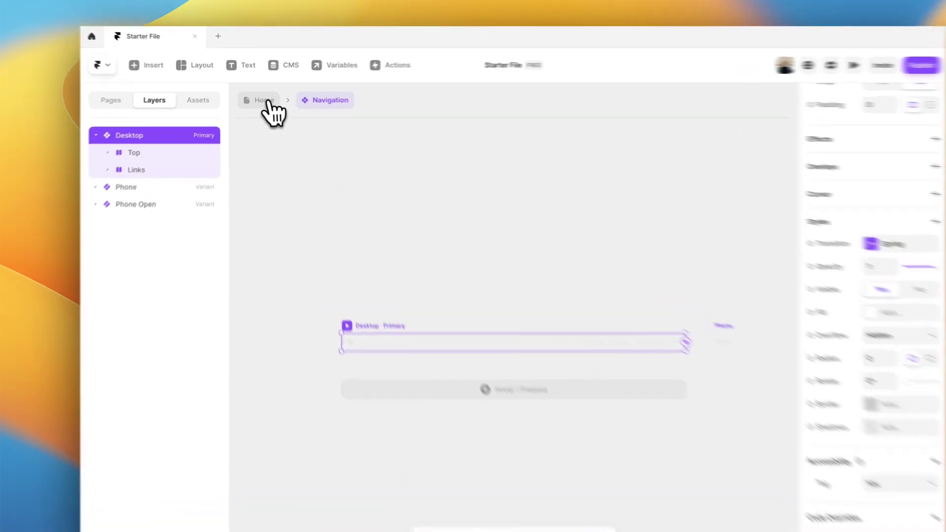
left_click(256, 99)
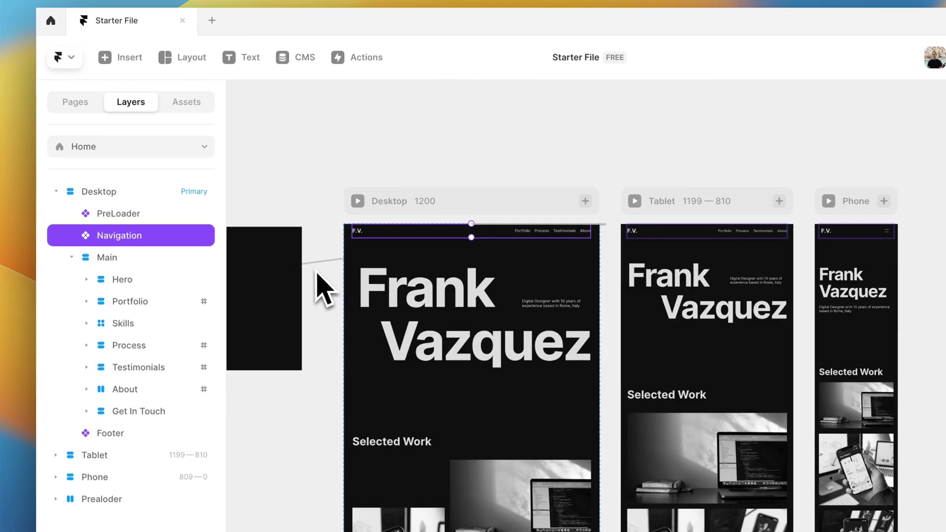
left_click(321, 283)
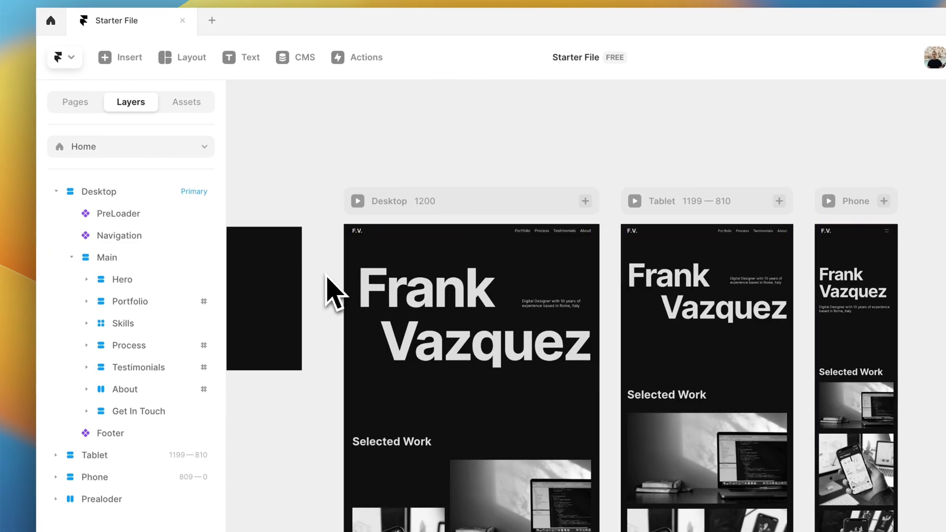
Add an accessibility tag to the Desktop Main frame and set it to main.
left_click(127, 265)
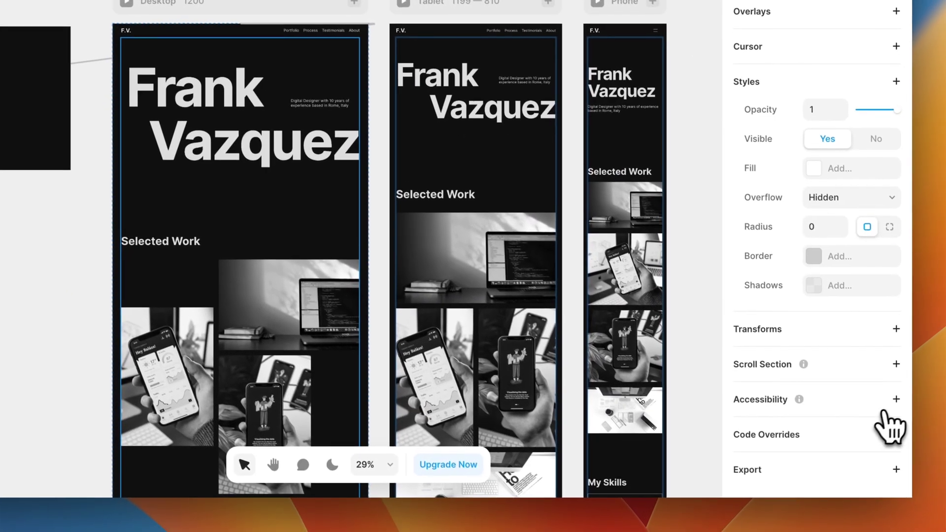
left_click(914, 415)
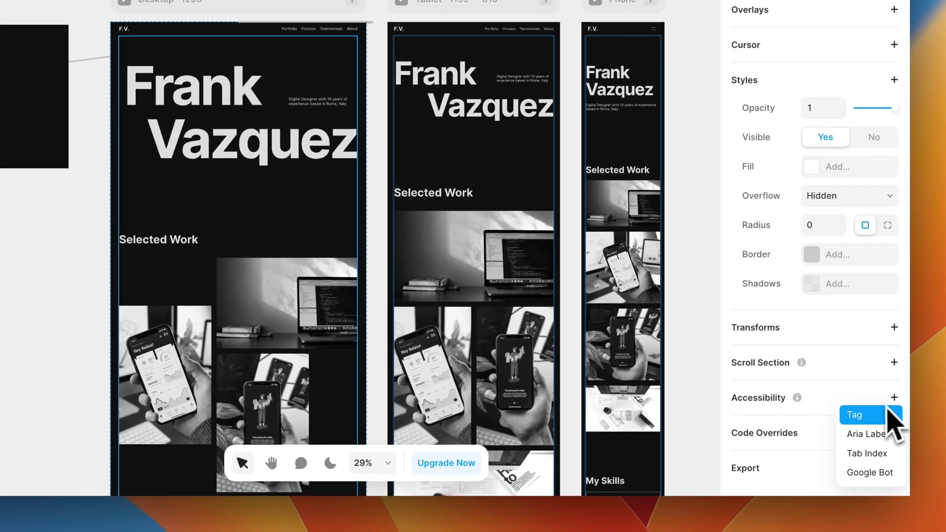
left_click(873, 417)
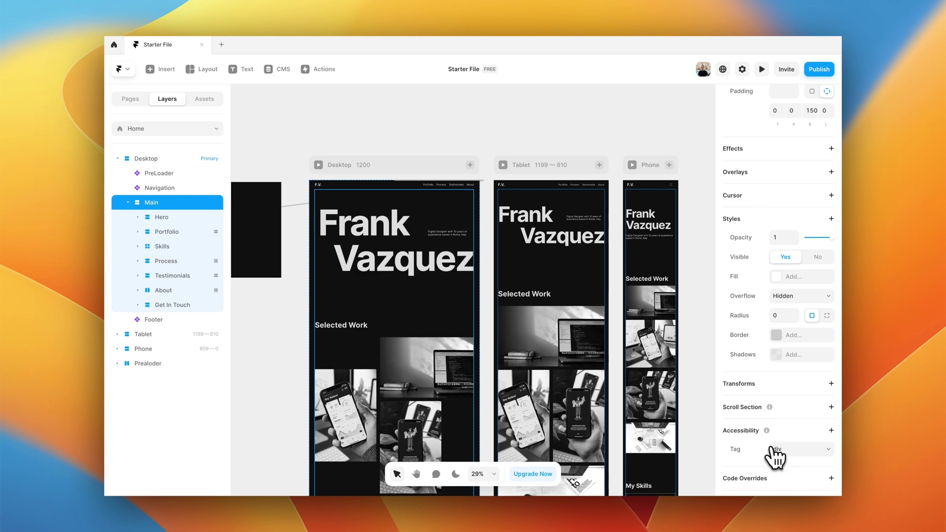
left_click(772, 449)
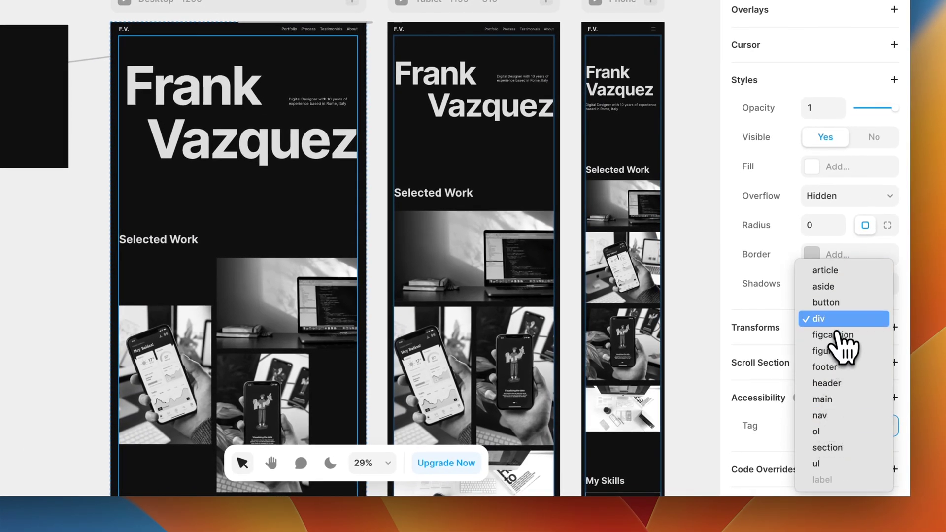
left_click(823, 400)
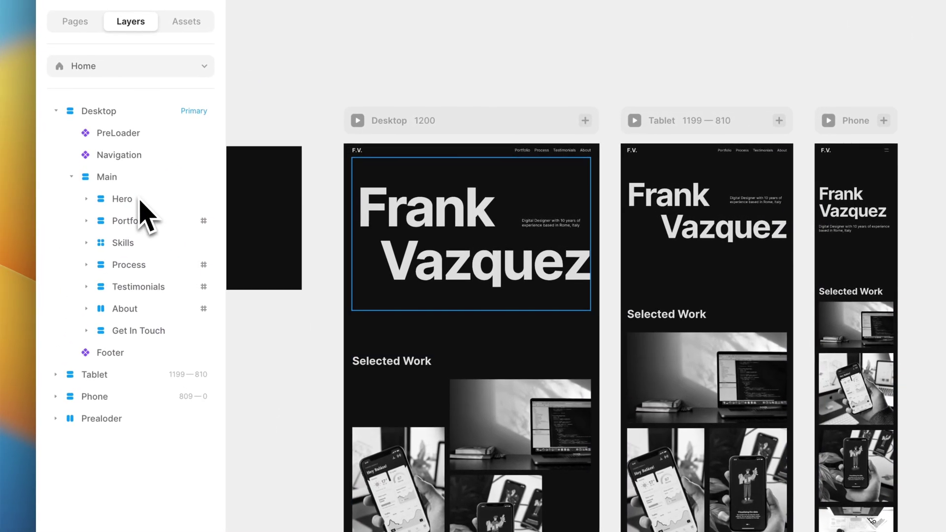
Add an accessibility tag to all Desktop sections from Hero through Get In Touch and set it to section.
left_click(140, 201)
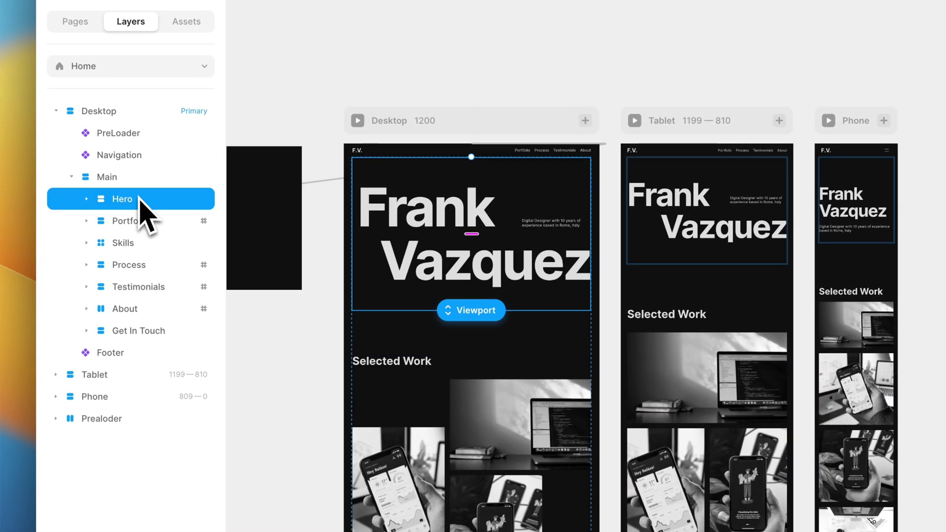
left_click(132, 331, "shift")
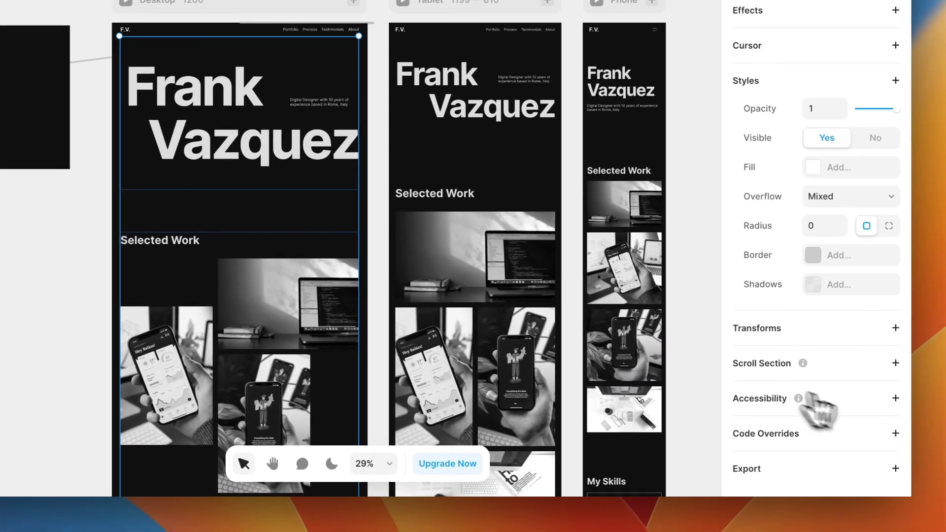
left_click(895, 398)
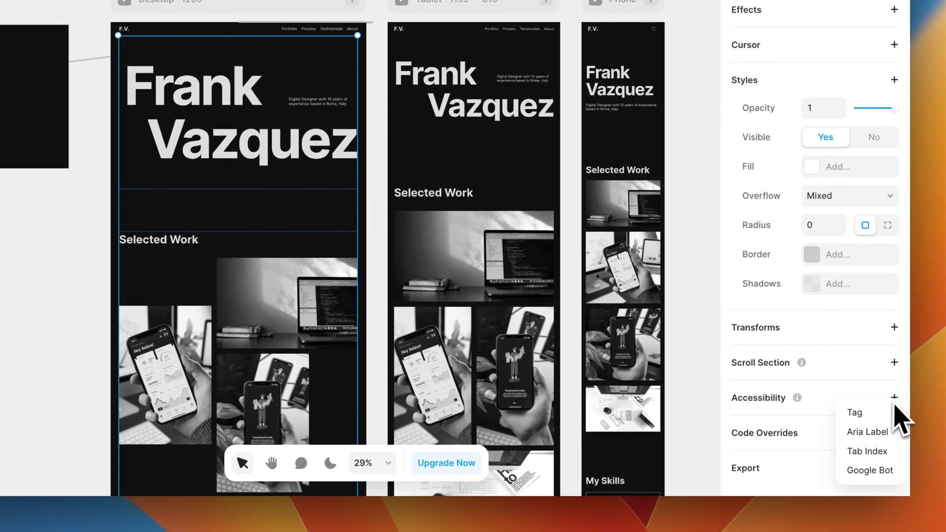
left_click(903, 413)
left_click(868, 421)
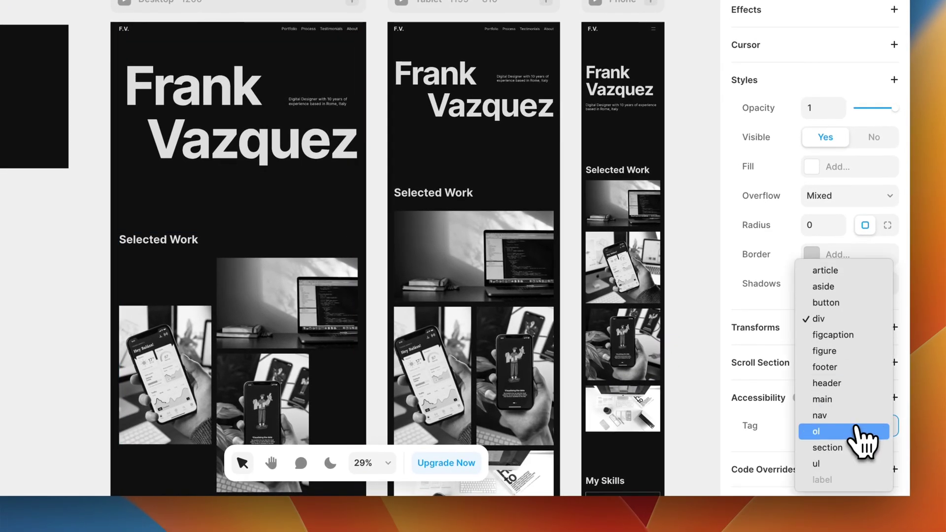
left_click(857, 448)
Set the Footer component's primary variant to the footer accessibility tag and return to the Home page.
scroll(258, 374, "down", 5)
scroll(222, 345, "down", 10)
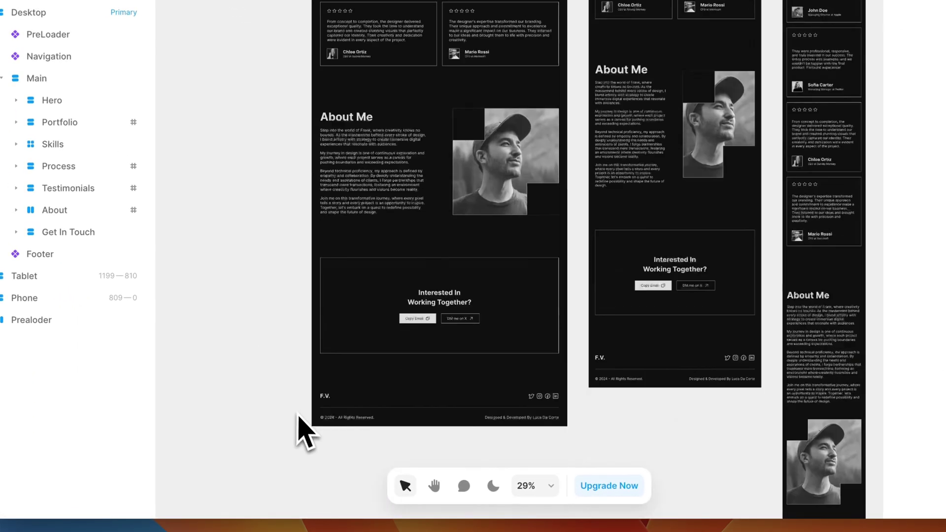
double_click(352, 415)
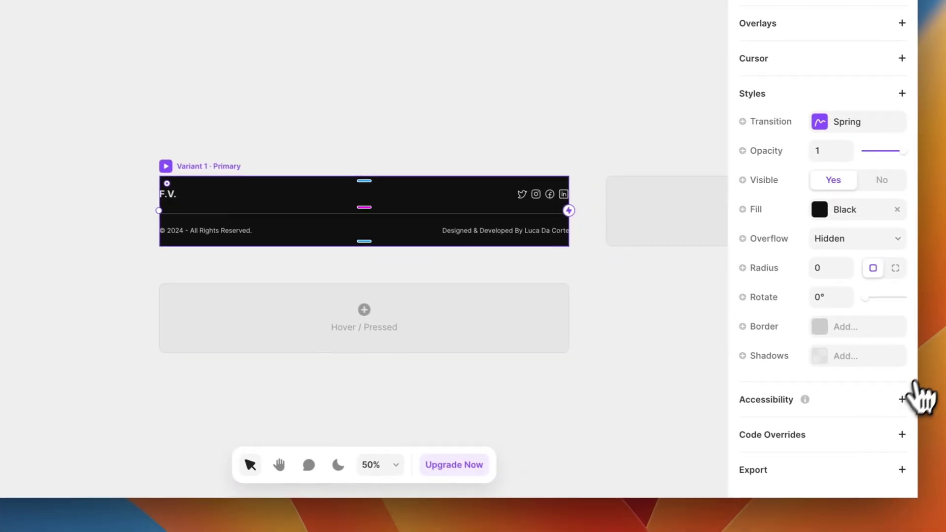
left_click(901, 399)
left_click(886, 413)
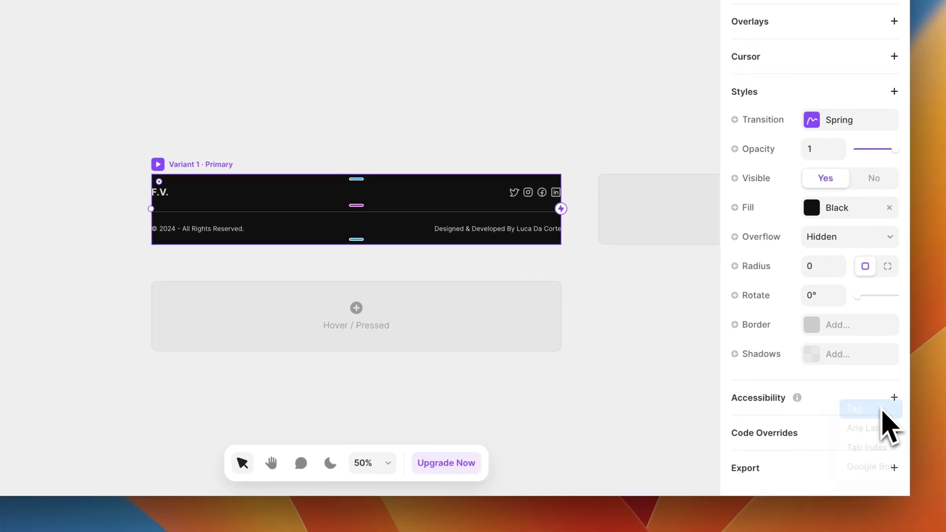
scroll(866, 433, "down", 2)
left_click(859, 394)
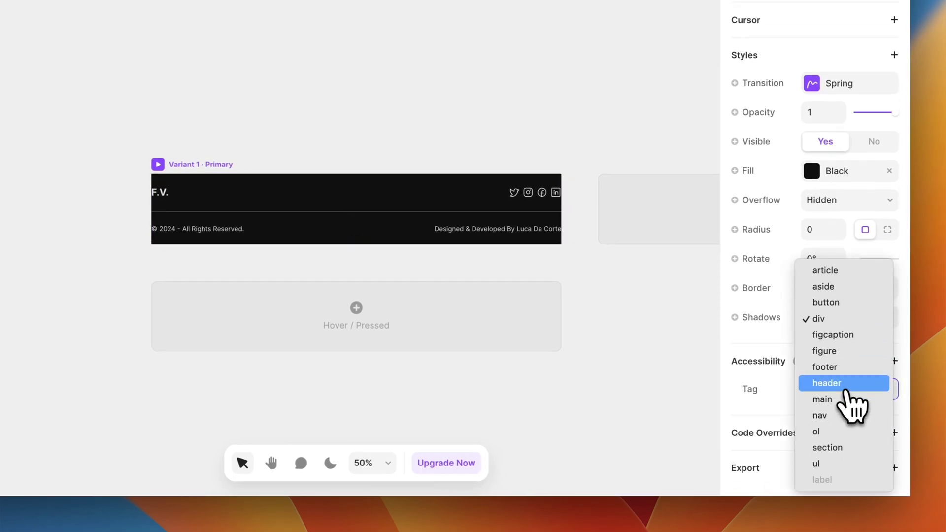
left_click(846, 373)
left_click(848, 390)
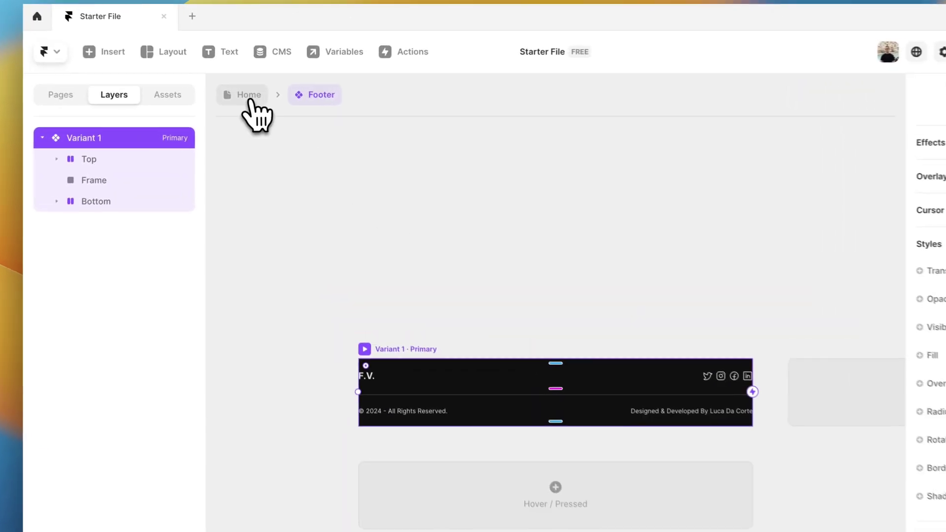
left_click(260, 98)
left_click(276, 236)
Open the General page of the site settings.
scroll(283, 247, "up", 5)
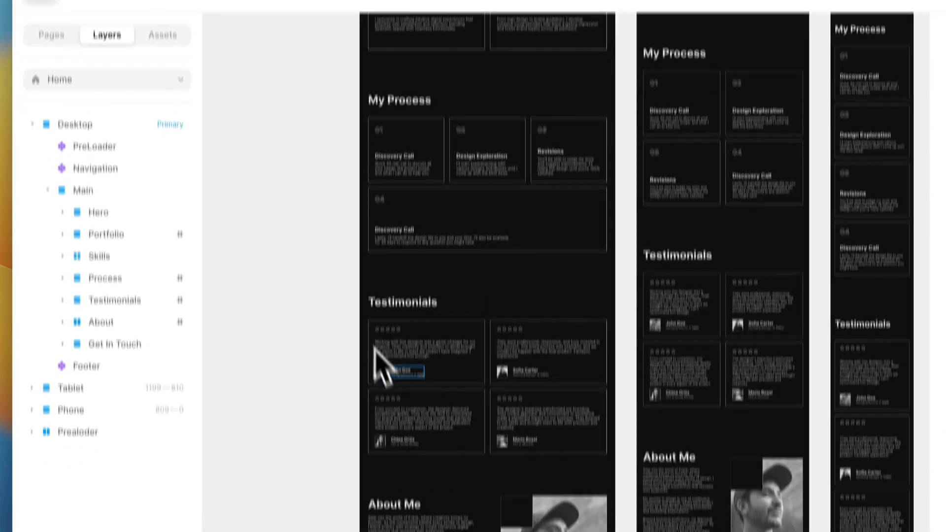
scroll(386, 429, "up", 5)
scroll(388, 329, "up", 10)
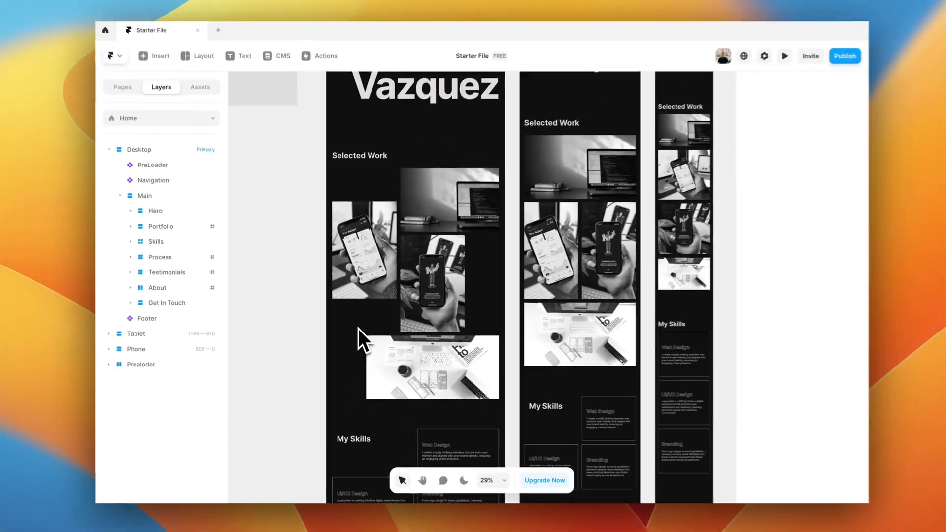
scroll(355, 329, "up", 4)
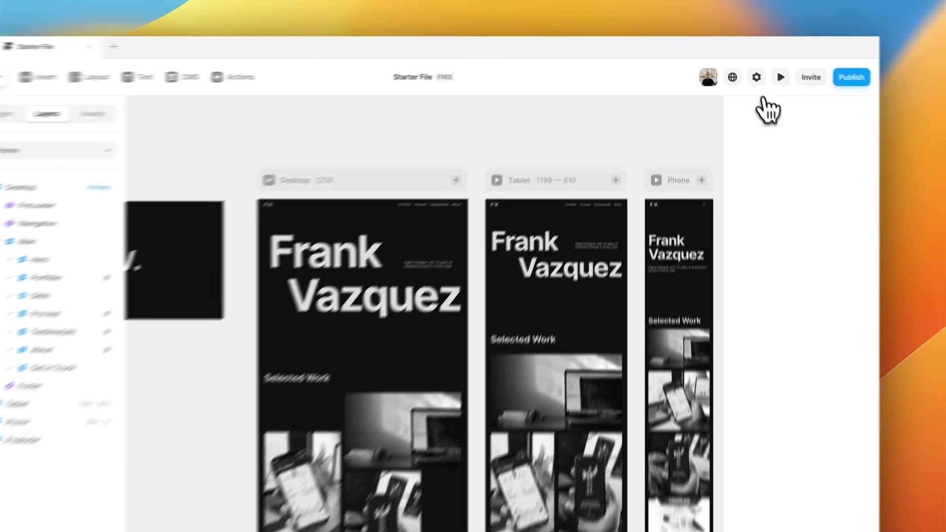
left_click(742, 69)
left_click(84, 151)
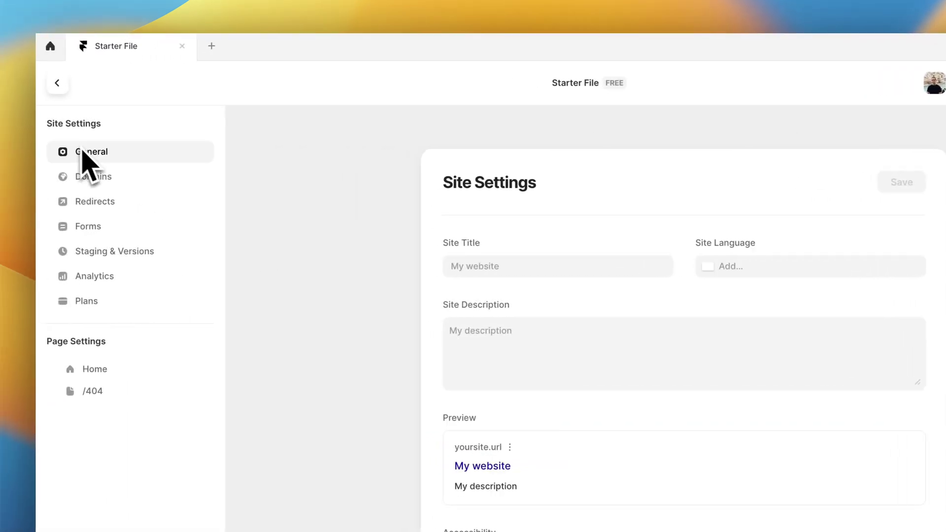
Set the site title to "Site title" in the General site settings and save.
scroll(409, 249, "down", 1)
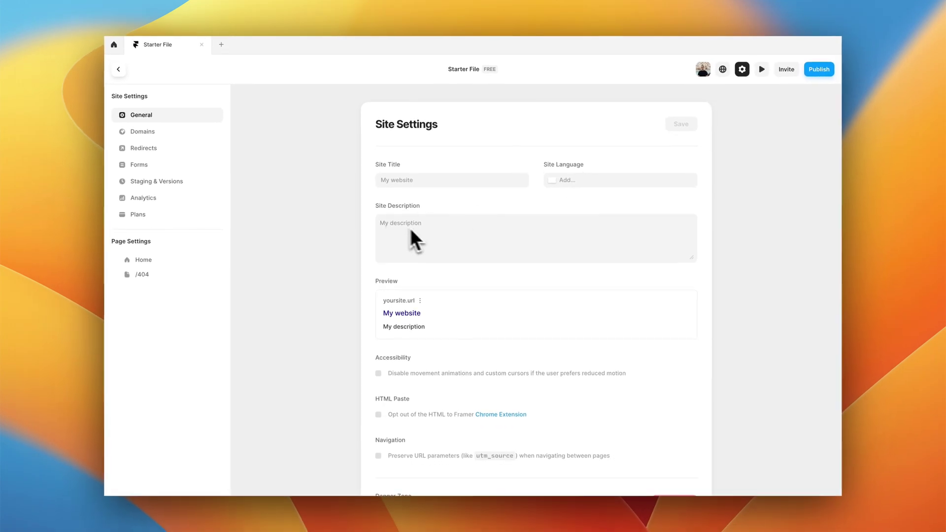
scroll(417, 234, "down", 2)
scroll(424, 232, "down", 5)
scroll(425, 231, "down", 1)
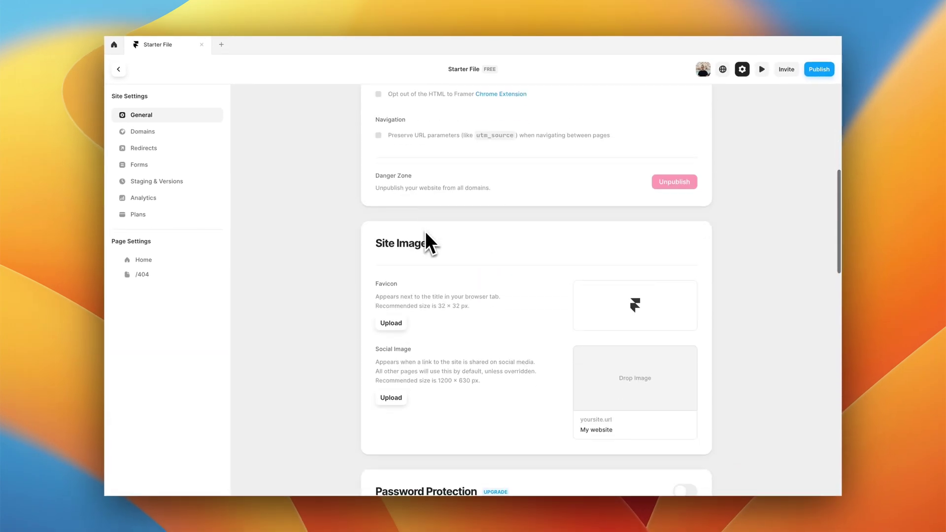
scroll(425, 235, "up", 7)
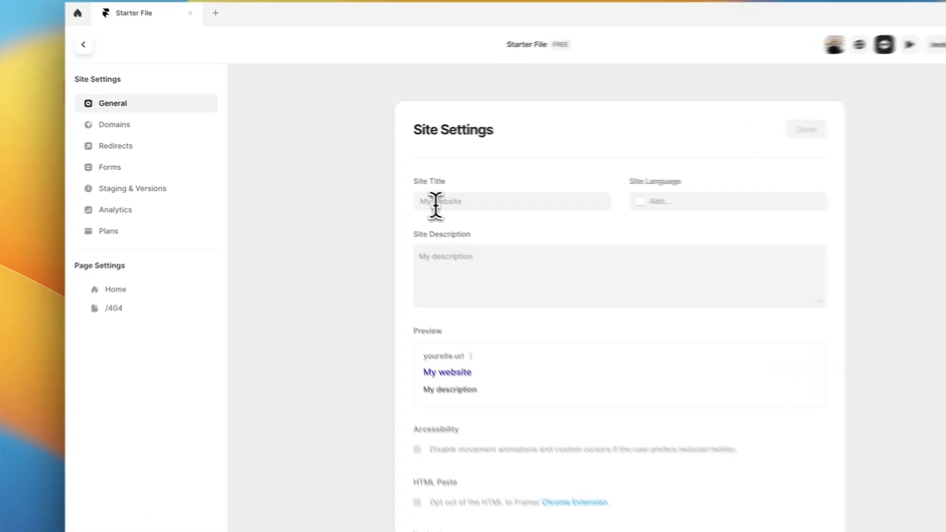
left_click(389, 190)
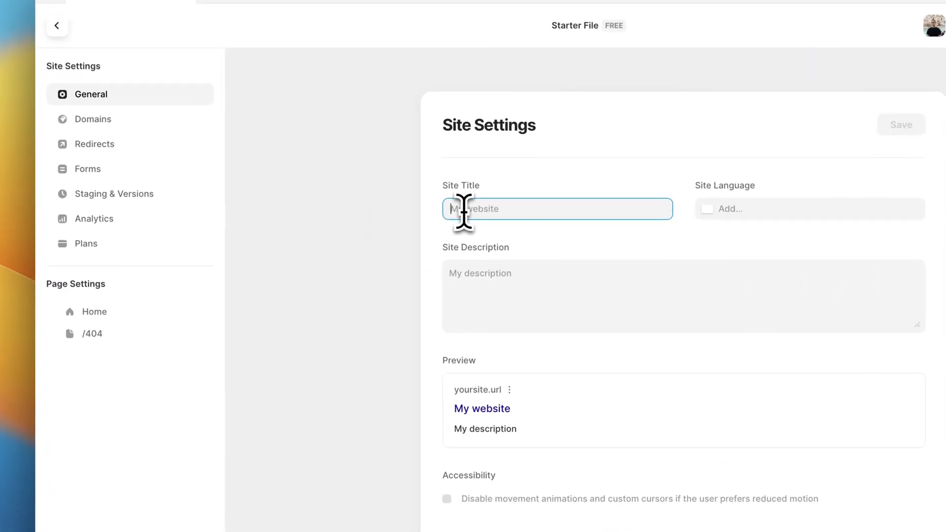
type("Si")
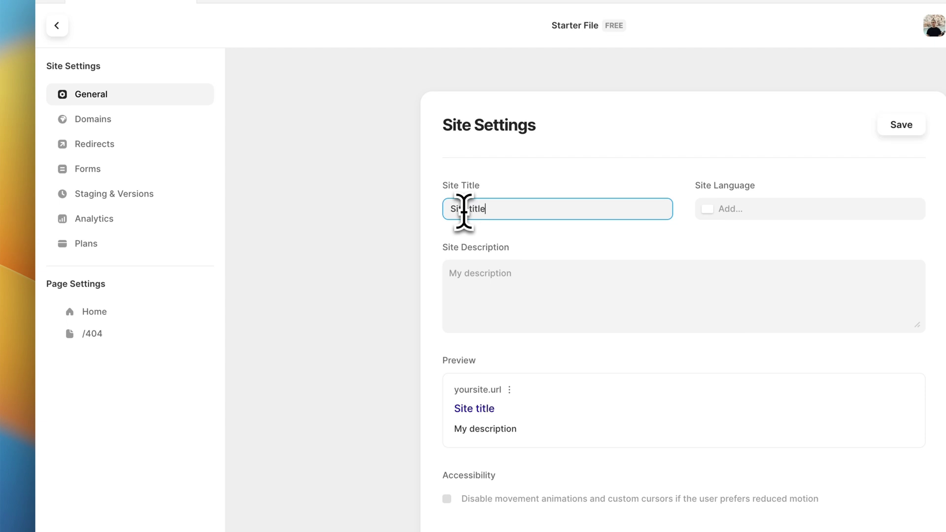
type("te title")
left_click(375, 239)
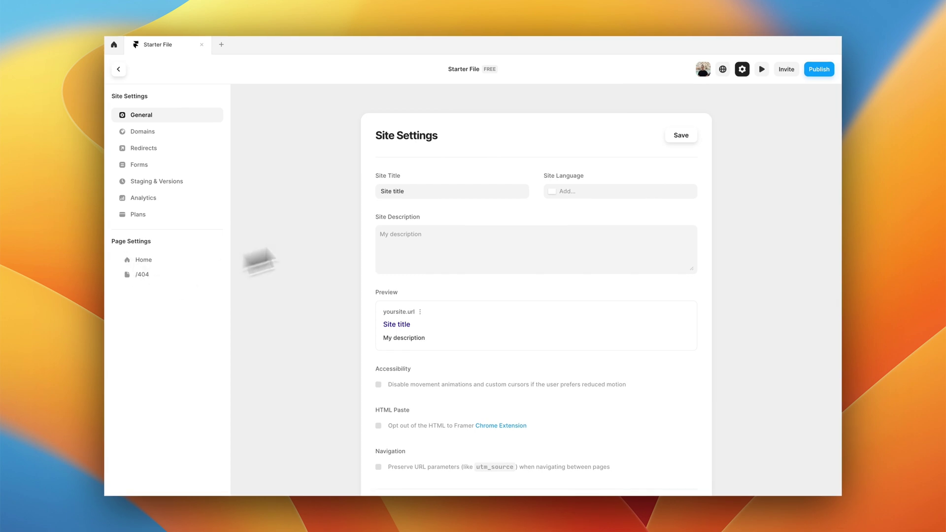
left_click(683, 138)
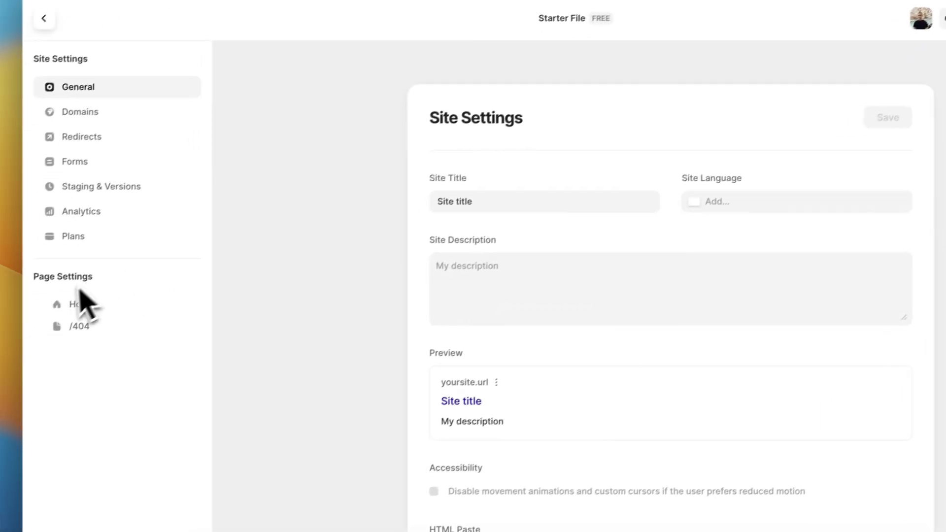
Check the title field in the Home page settings and return to the General site settings.
left_click(6, 339)
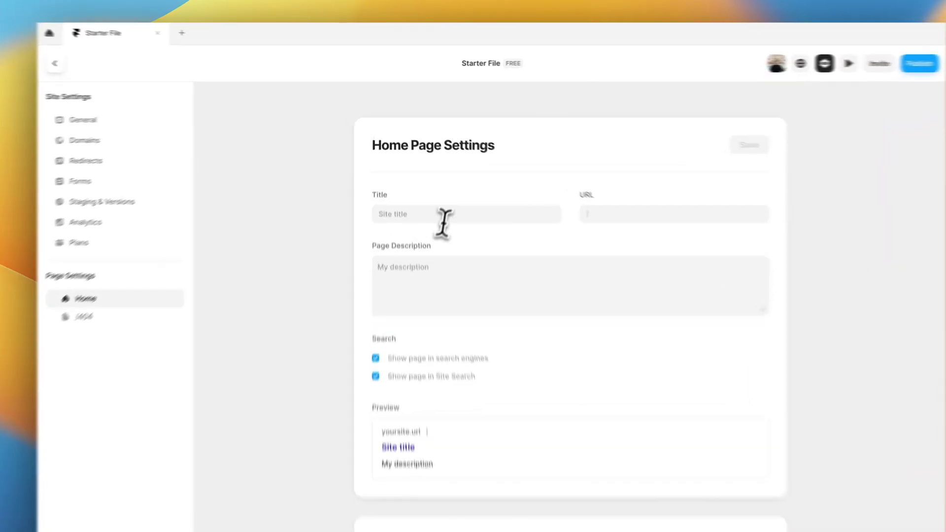
left_click(424, 191)
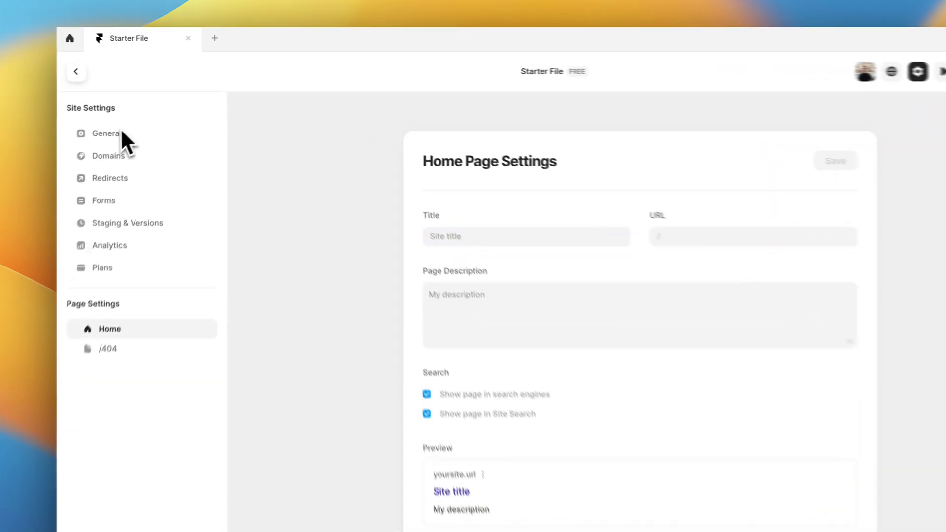
left_click(144, 116)
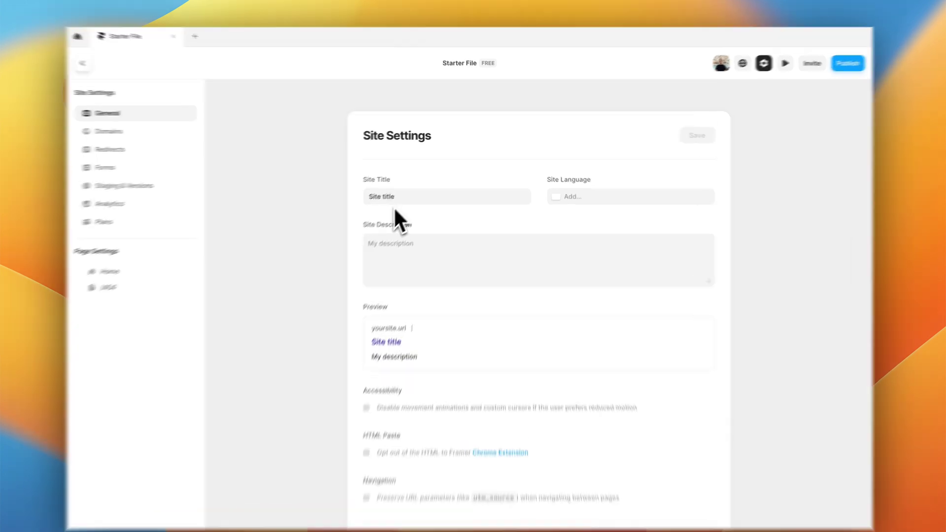
Clear the site title in the General site settings.
triple_click(407, 193)
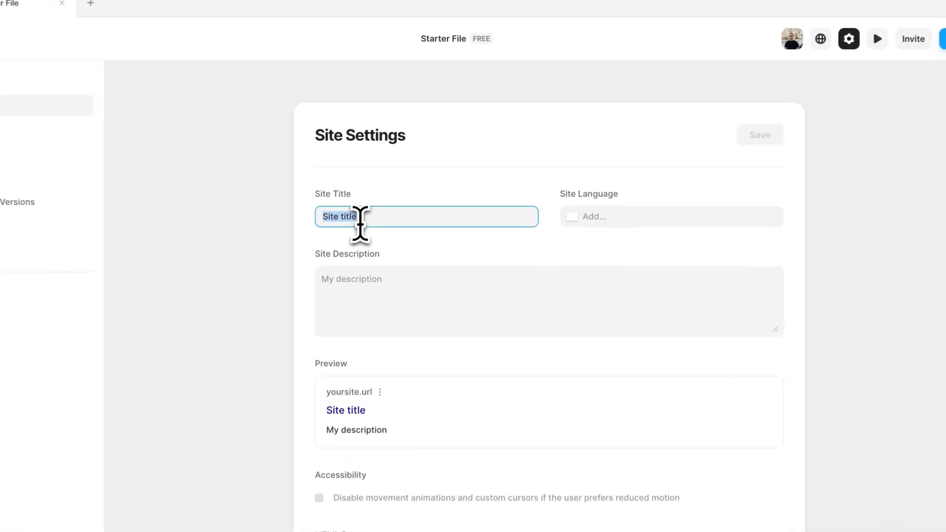
key("BackSpace")
left_click(401, 241)
left_click(368, 241)
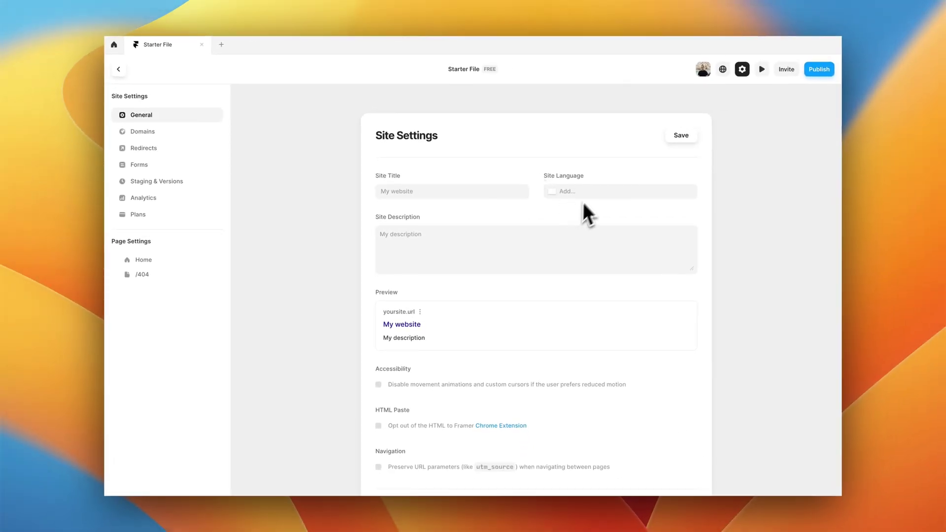
left_click(398, 191)
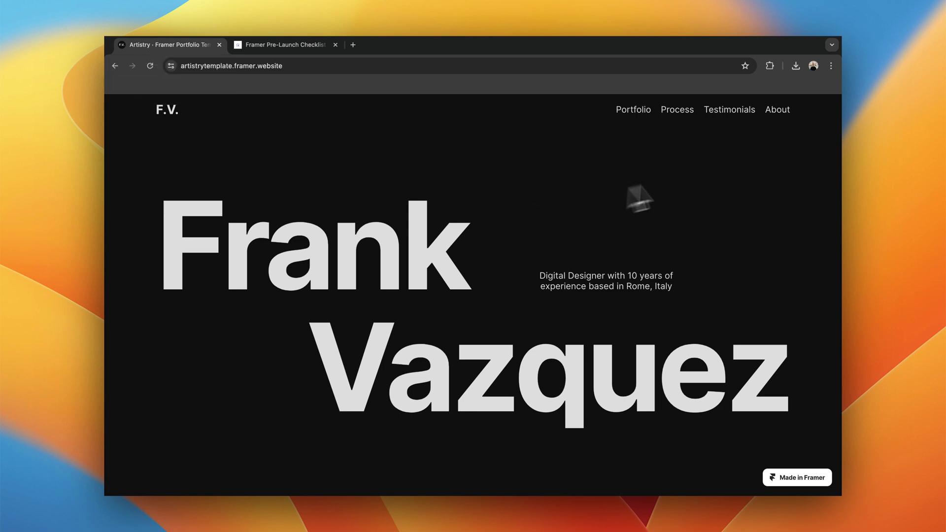
In Chrome, copy the Artistry site's title from the Detailed SEO Extension and paste it as the site title in Framer.
left_click(769, 65)
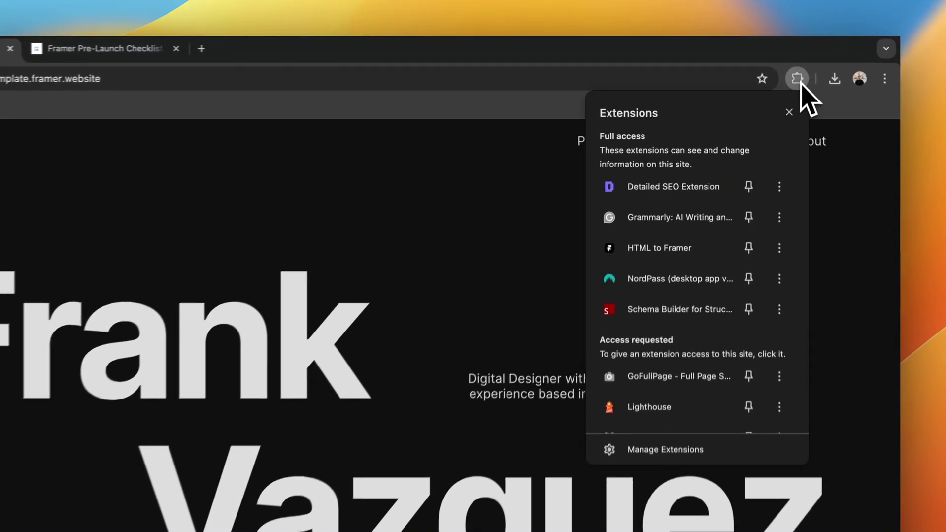
left_click(668, 149)
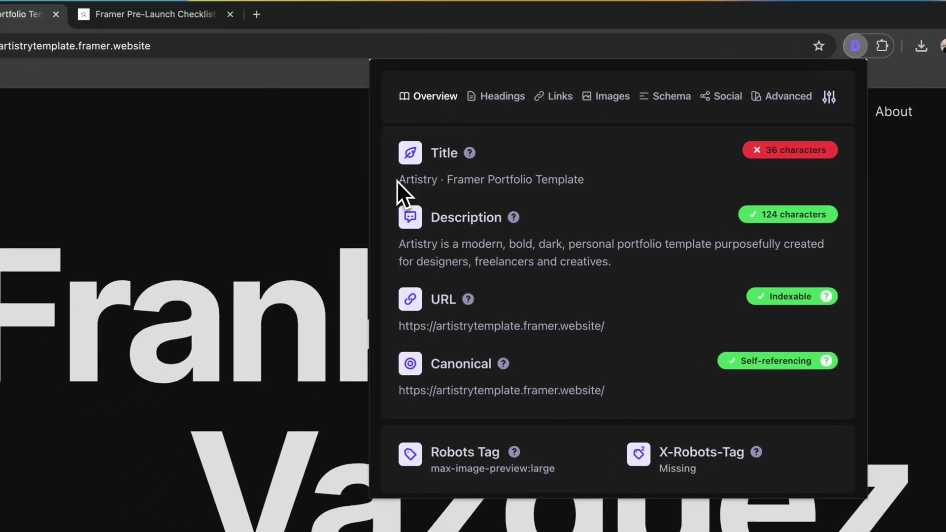
left_click_drag(397, 181, 576, 180)
key("ctrl+c")
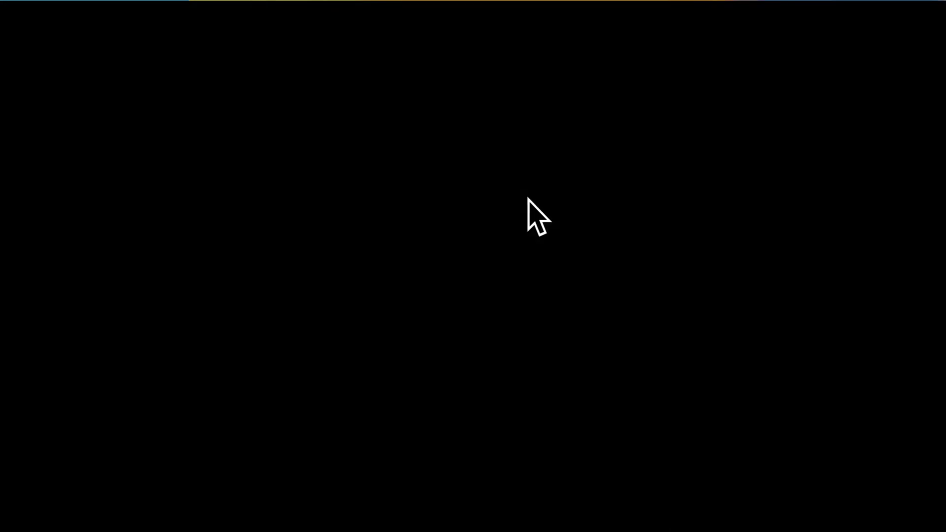
left_click(369, 234)
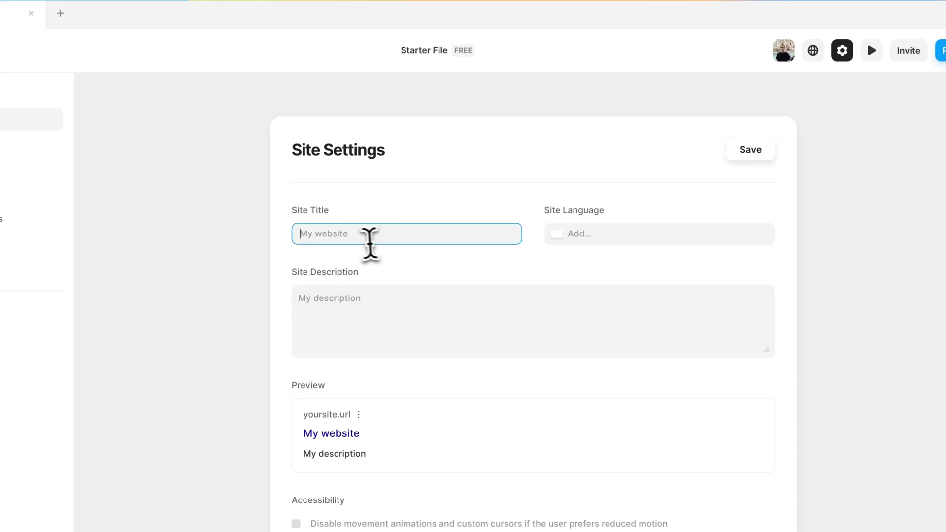
key("ctrl+v")
Set the site language to English.
left_click(565, 237)
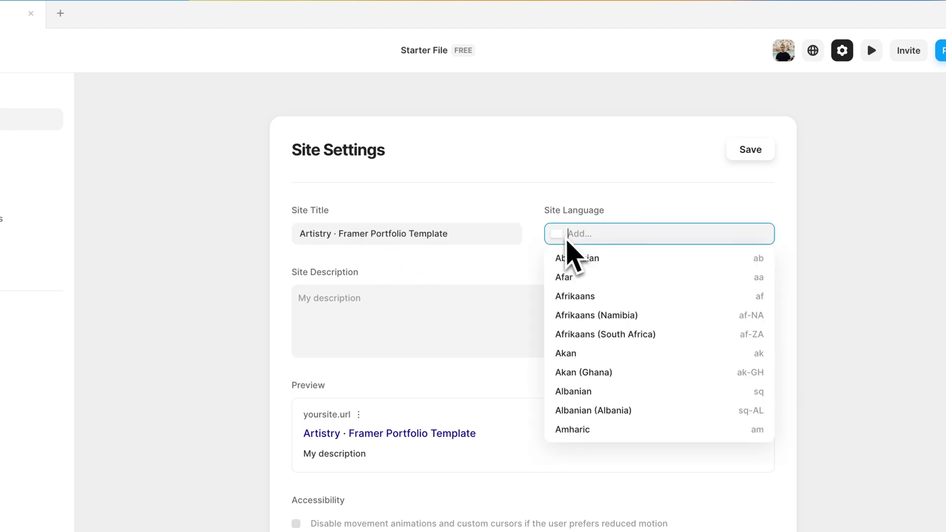
type("engl")
left_click(599, 260)
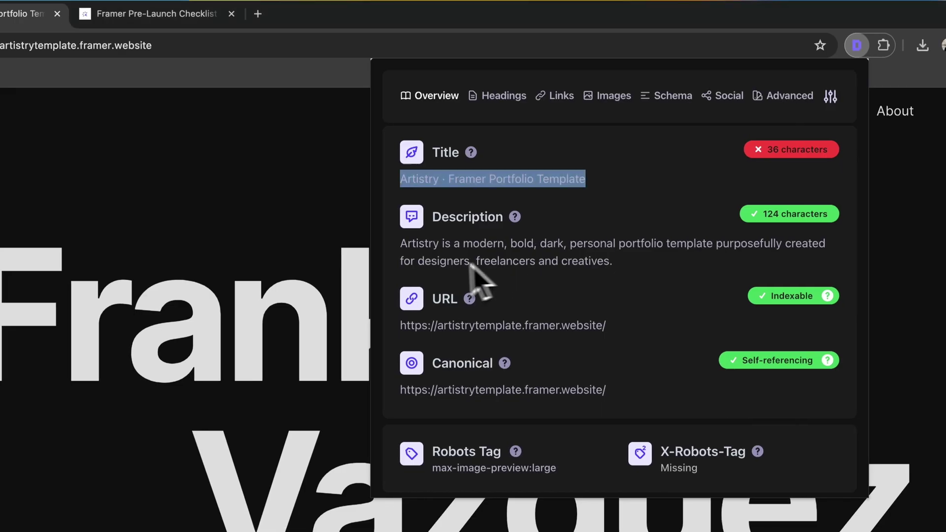
Copy the Artistry site's description from the SEO extension in Chrome, paste it as the site description in Framer, and save.
left_click(409, 249)
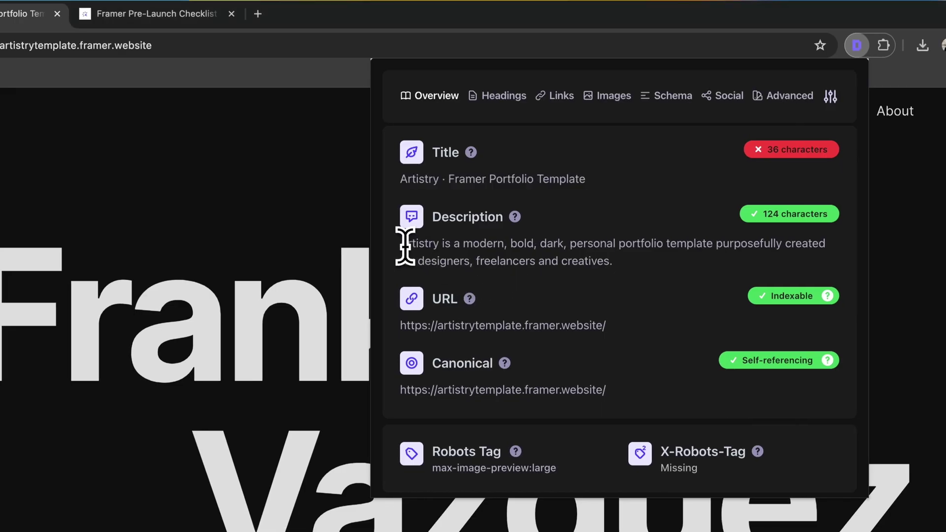
left_click_drag(402, 245, 650, 270)
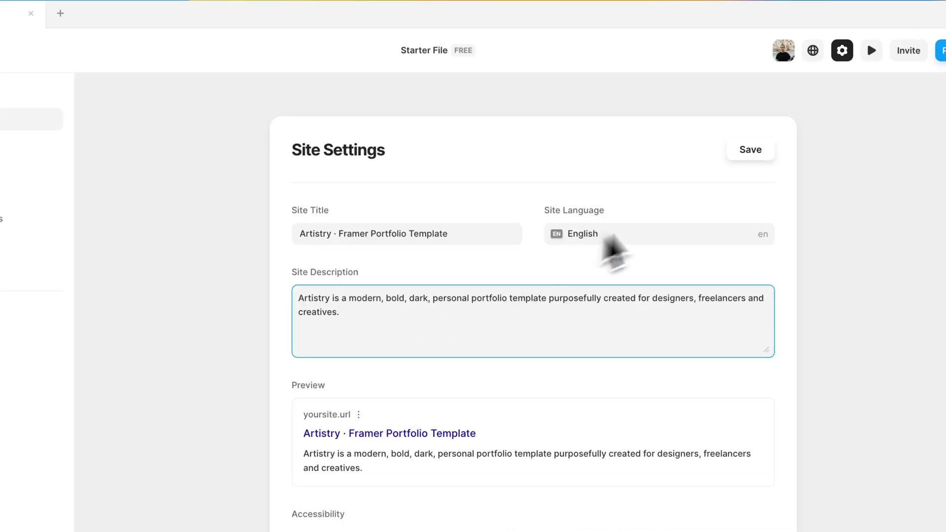
left_click(749, 149)
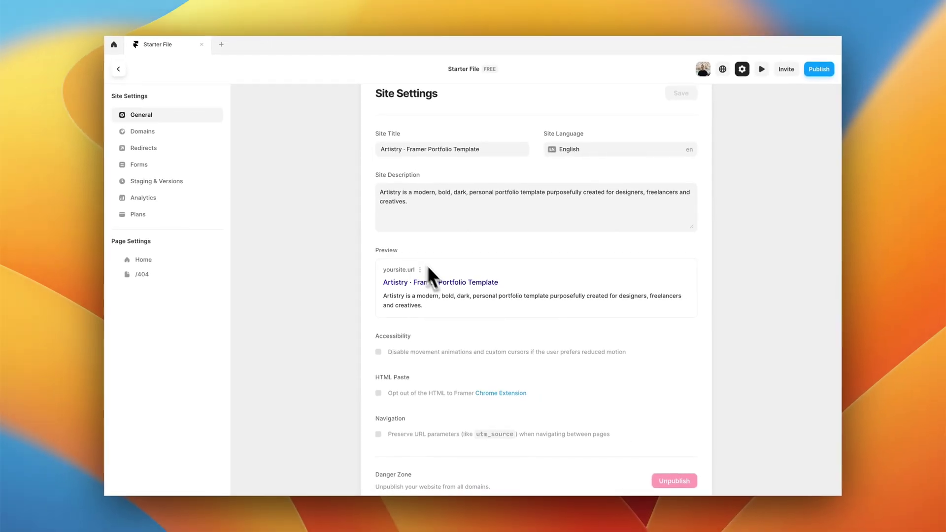
Upload favicon.png from the Desktop as the favicon under Site Images.
scroll(379, 321, "down", 1)
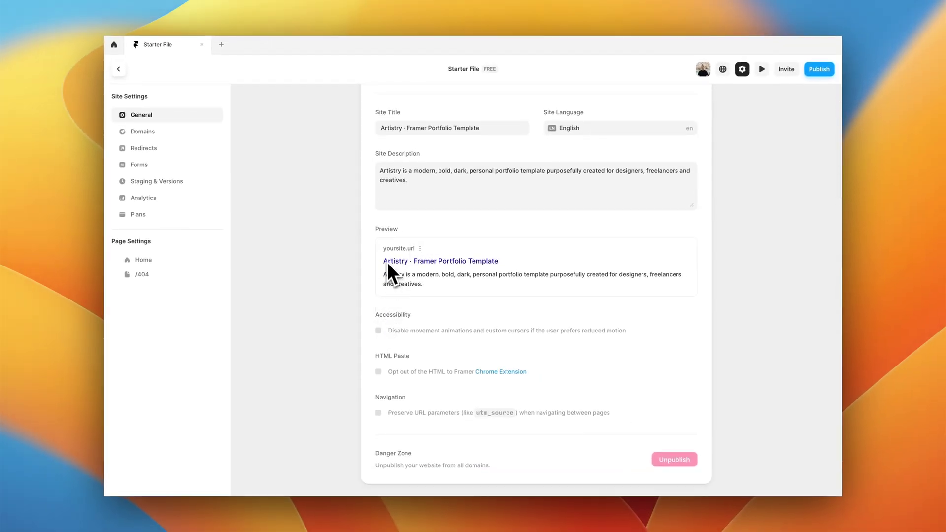
scroll(419, 286, "down", 2)
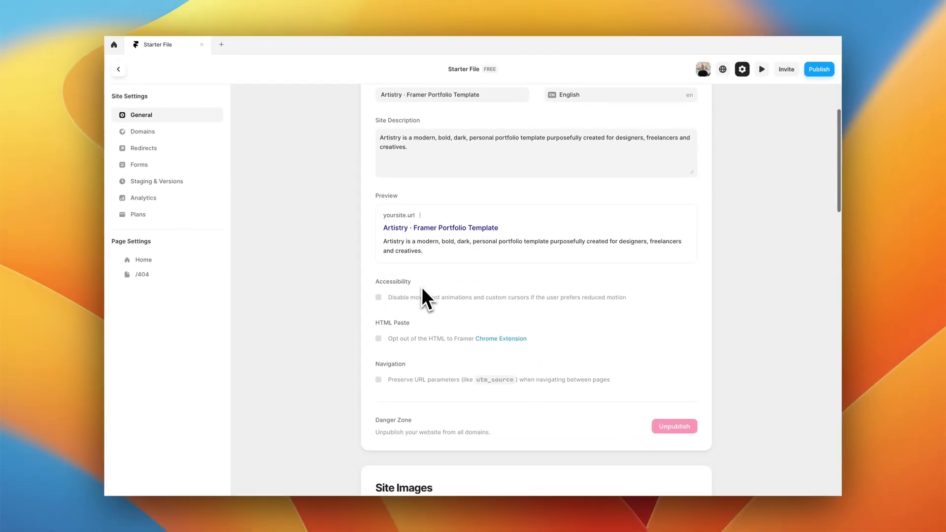
scroll(403, 242, "down", 4)
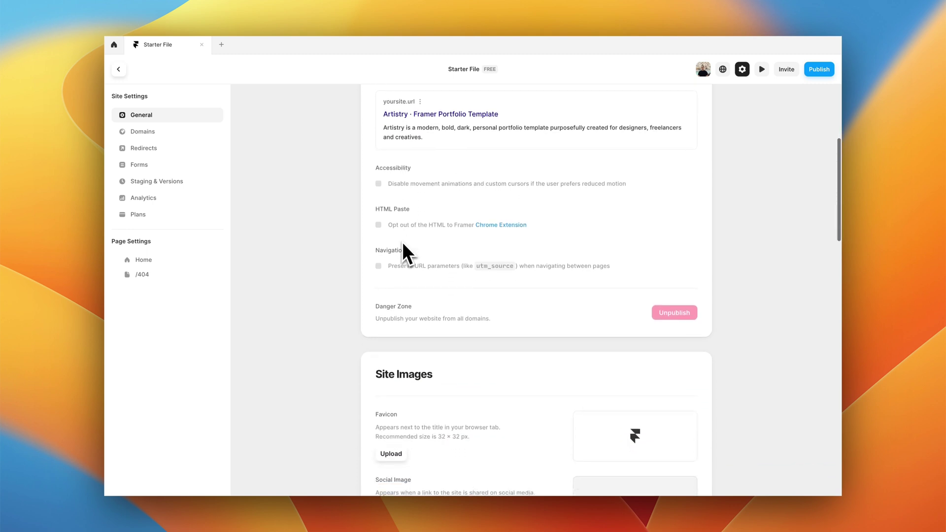
scroll(403, 243, "down", 5)
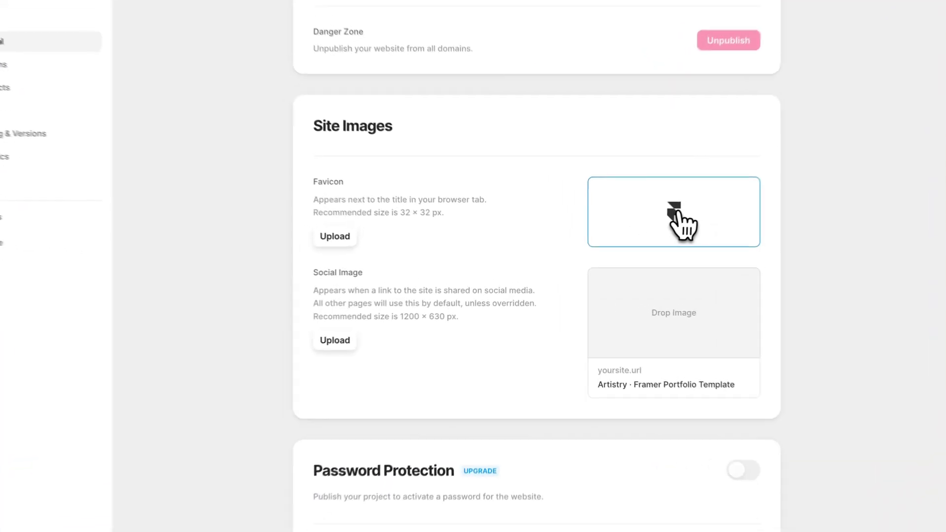
left_click(679, 217)
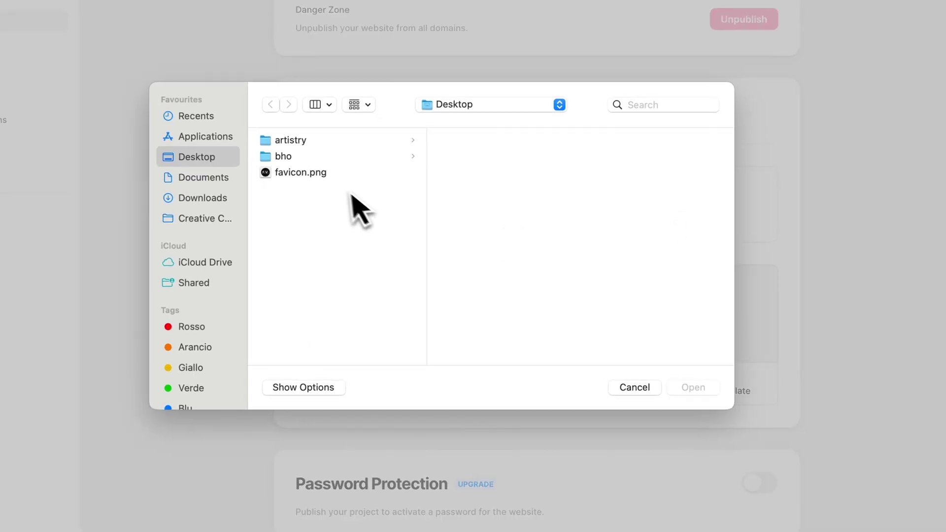
left_click(330, 173)
left_click(694, 387)
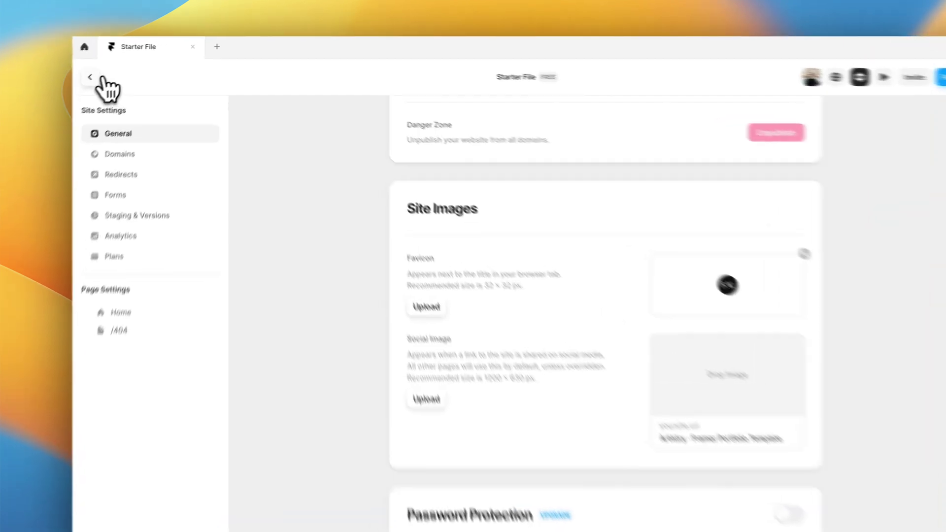
Preview the Desktop page with a height of 630 and capture a screenshot of the preview area.
left_click(118, 69)
left_click(400, 211)
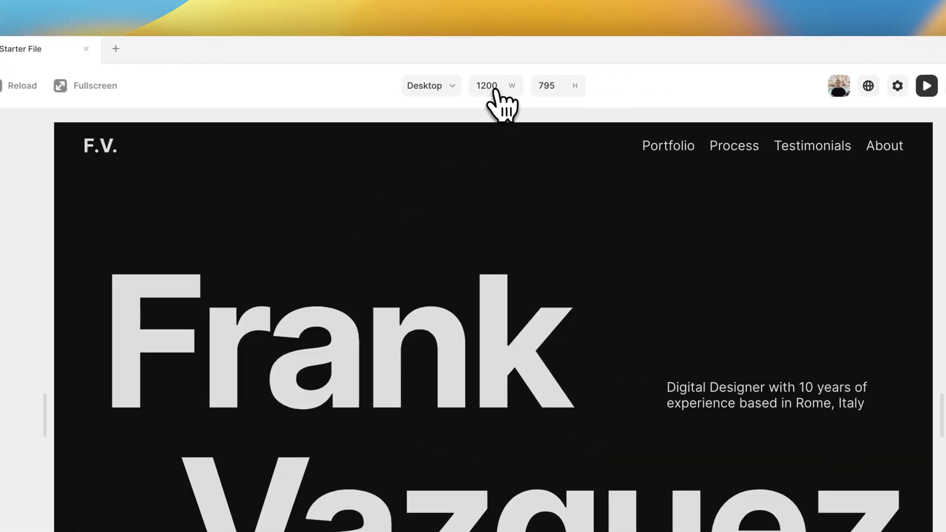
left_click(553, 89)
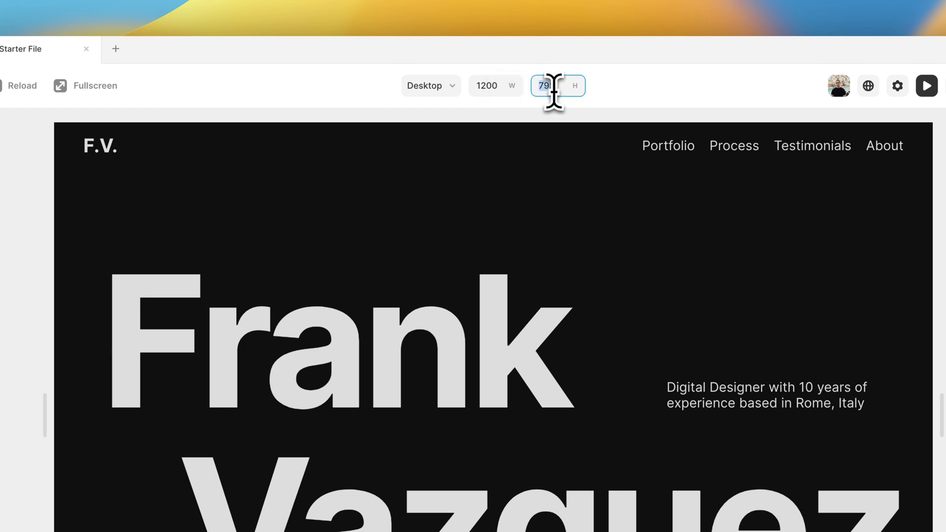
type("630")
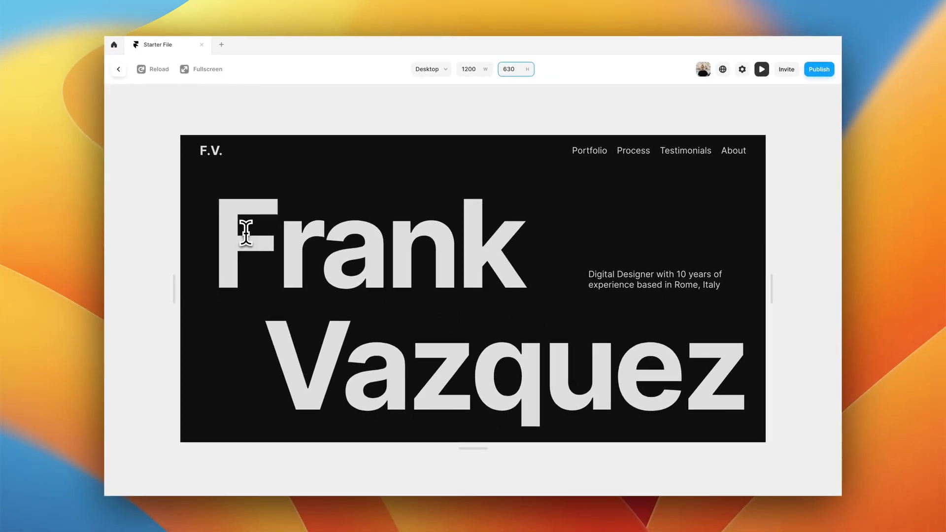
key("super+shift+5")
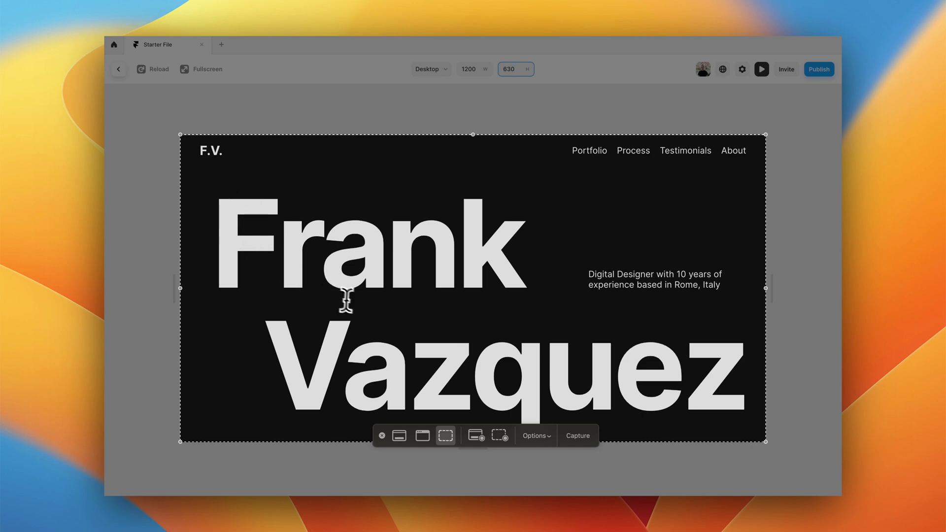
key("Return")
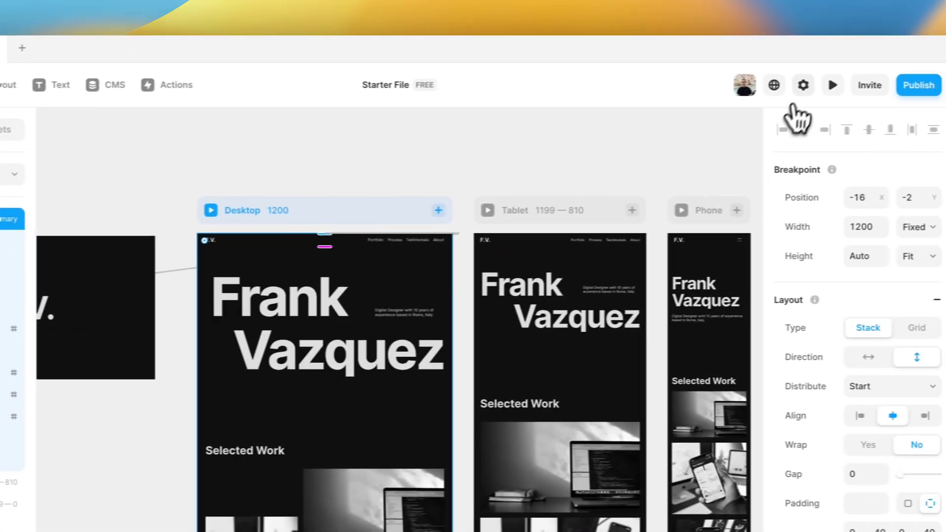
Upload Screenshot 2024-06-30 at 19.10.14.png from the Desktop as the Home page's social image.
left_click(943, 82)
scroll(434, 352, "down", 5)
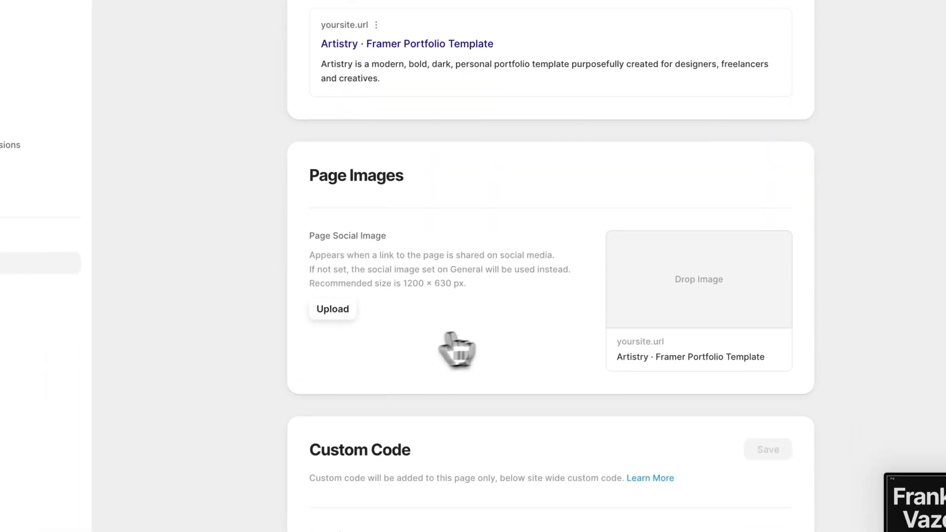
left_click(675, 295)
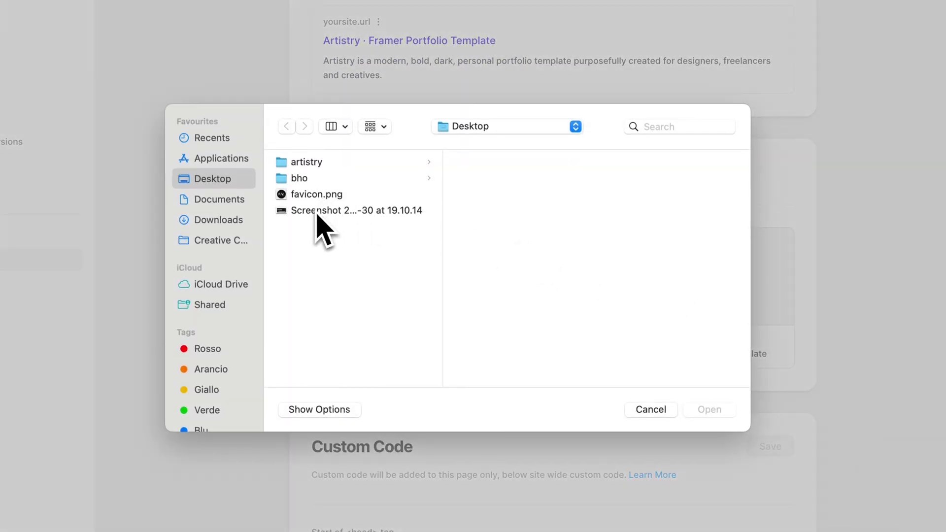
left_click(315, 211)
double_click(315, 217)
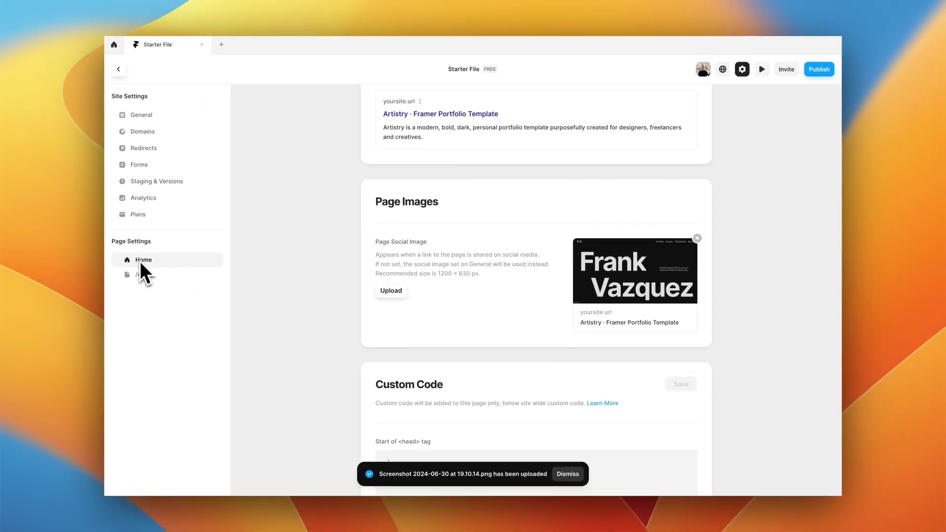
Upload Screenshot 2024-06-30 at 19.10.14.png as the site-wide social image in the General site settings.
left_click(140, 114)
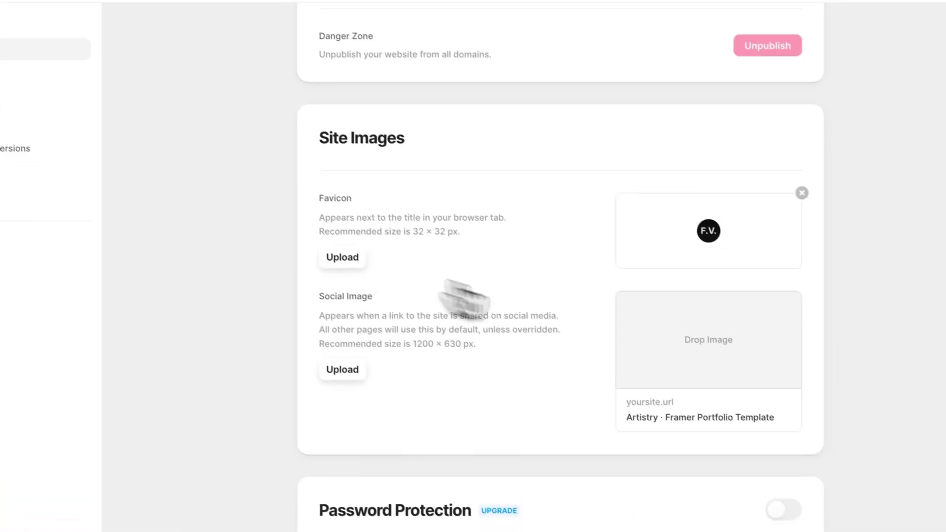
left_click(693, 351)
left_click(369, 216)
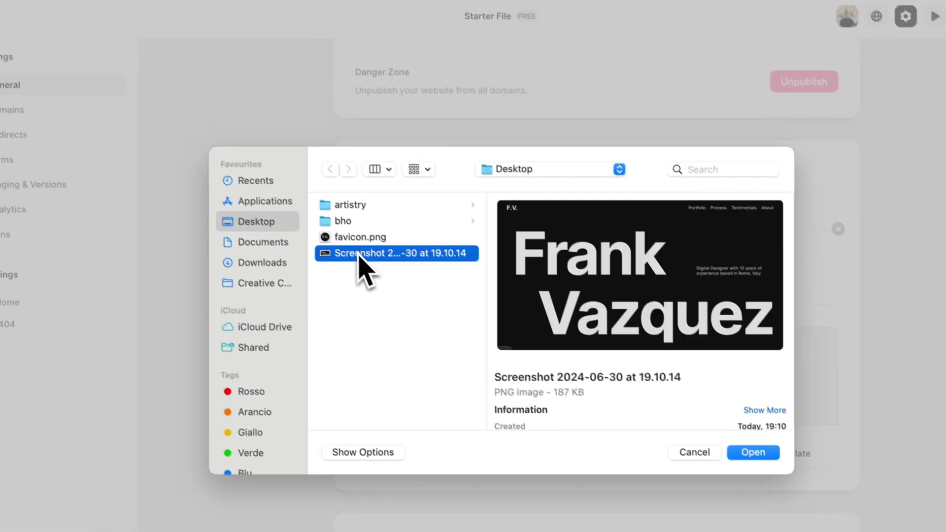
double_click(370, 266)
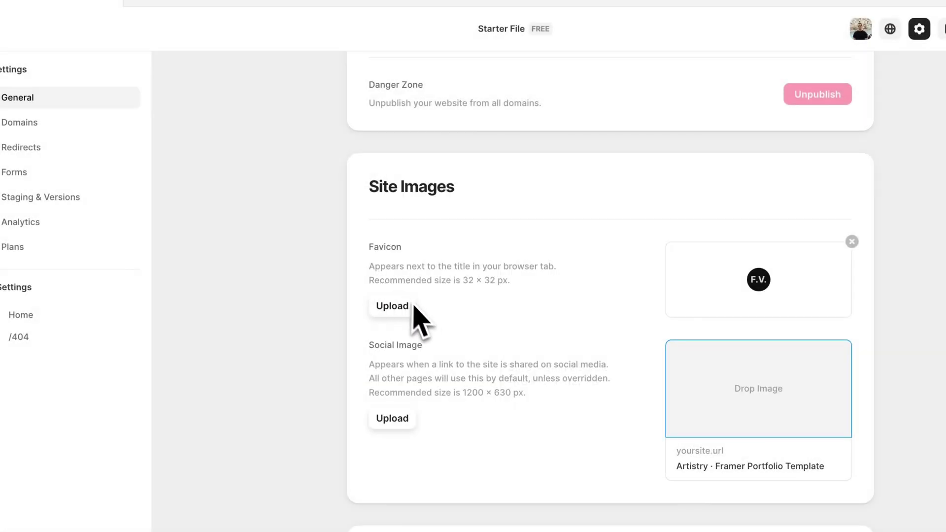
Review the title, description, search options and social image in the General site settings and the Home and /404 page settings.
scroll(255, 327, "up", 10)
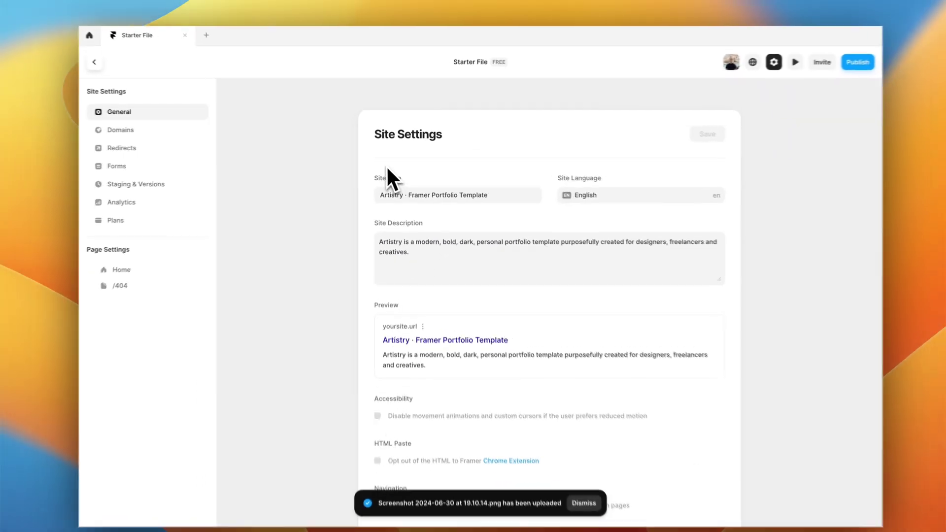
scroll(385, 172, "down", 3)
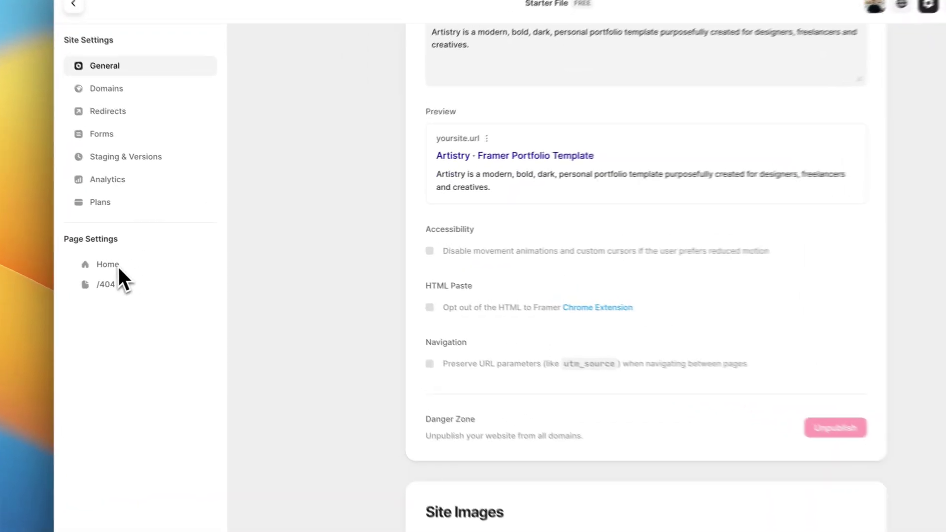
left_click(148, 262)
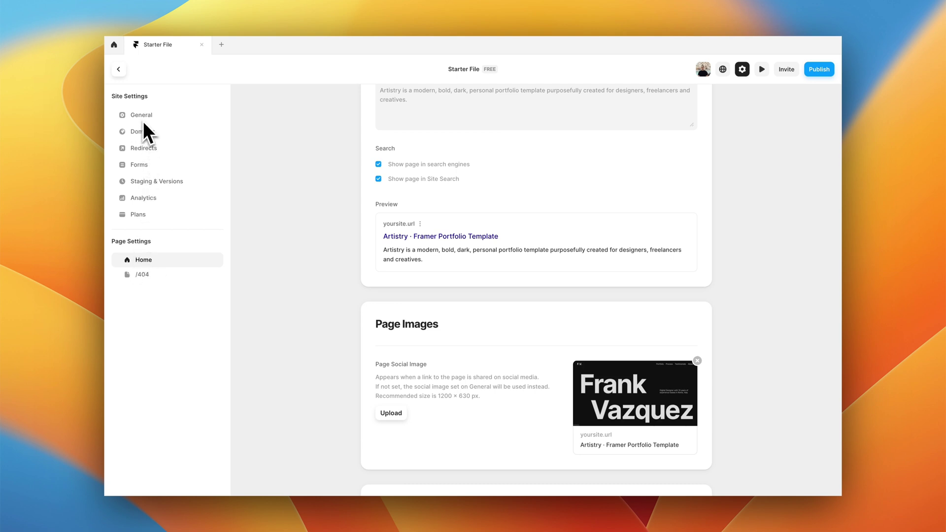
left_click(142, 265)
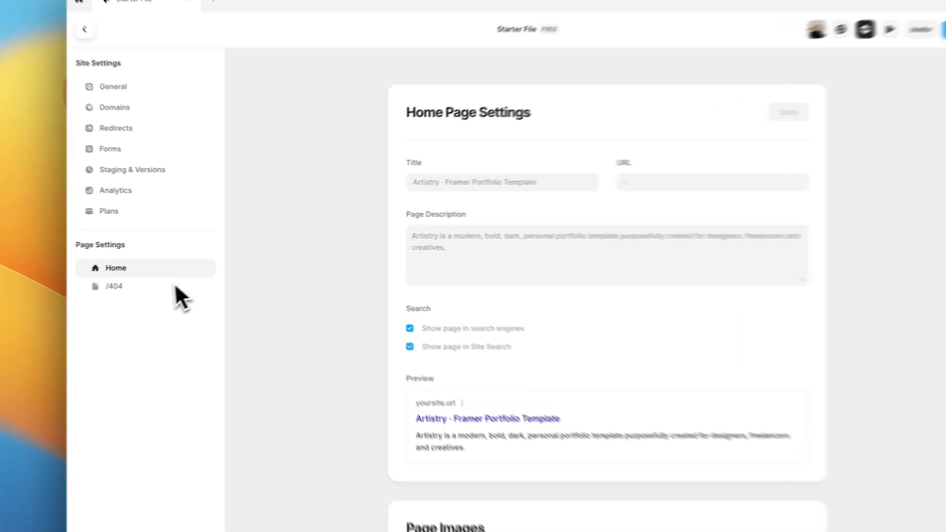
left_click(172, 275)
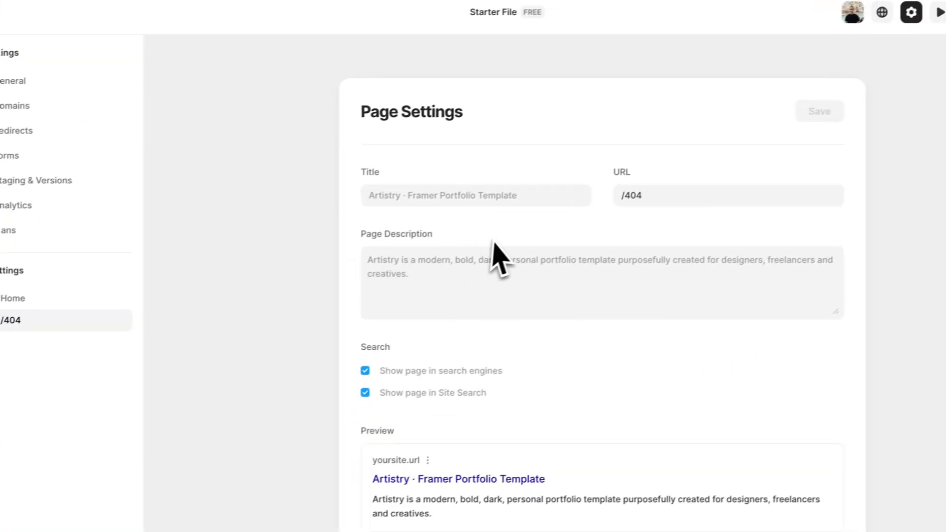
scroll(480, 241, "down", 3)
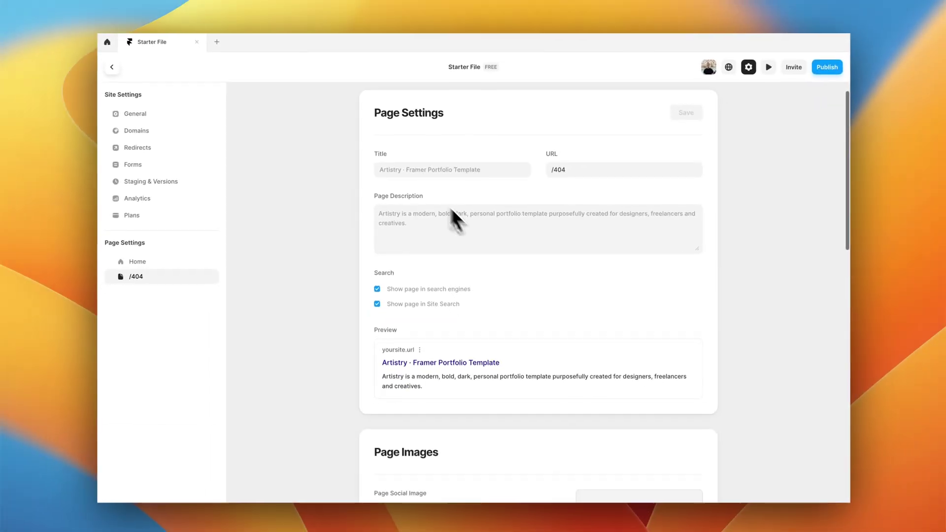
scroll(347, 281, "down", 5)
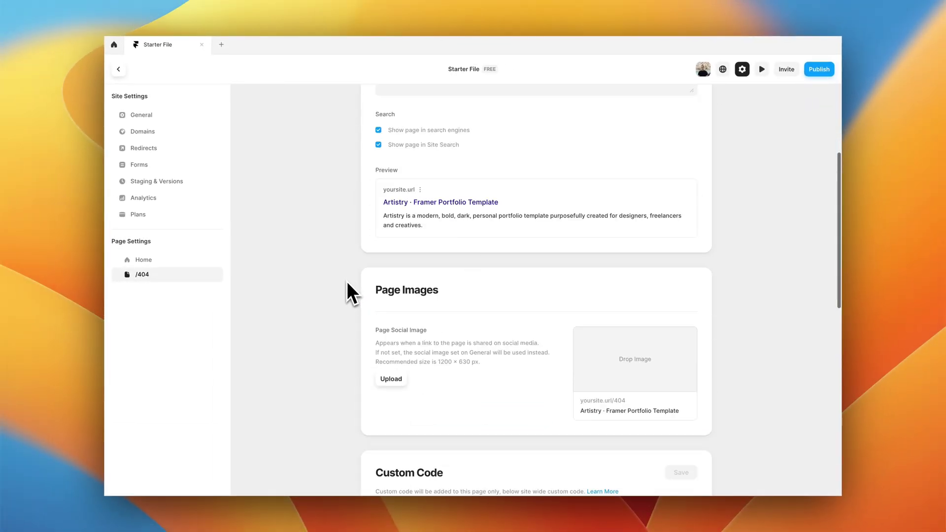
scroll(346, 281, "up", 5)
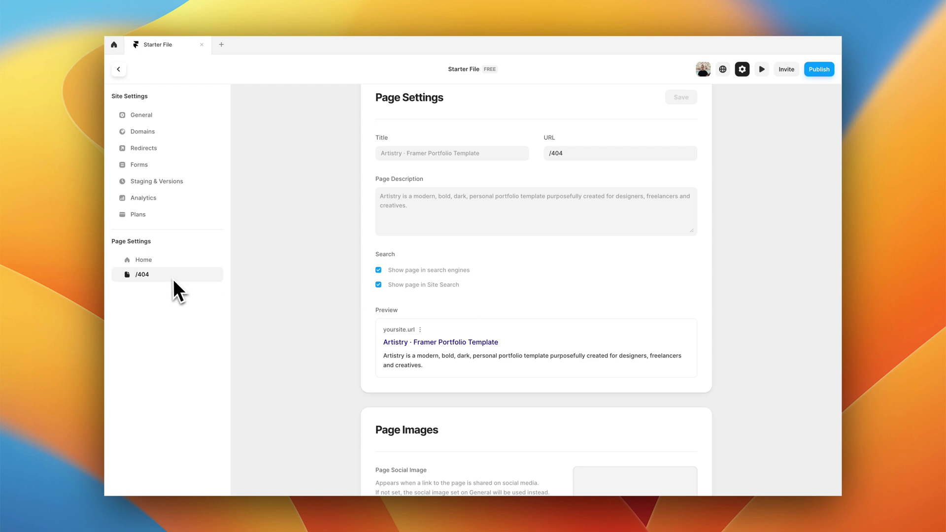
scroll(404, 226, "up", 1)
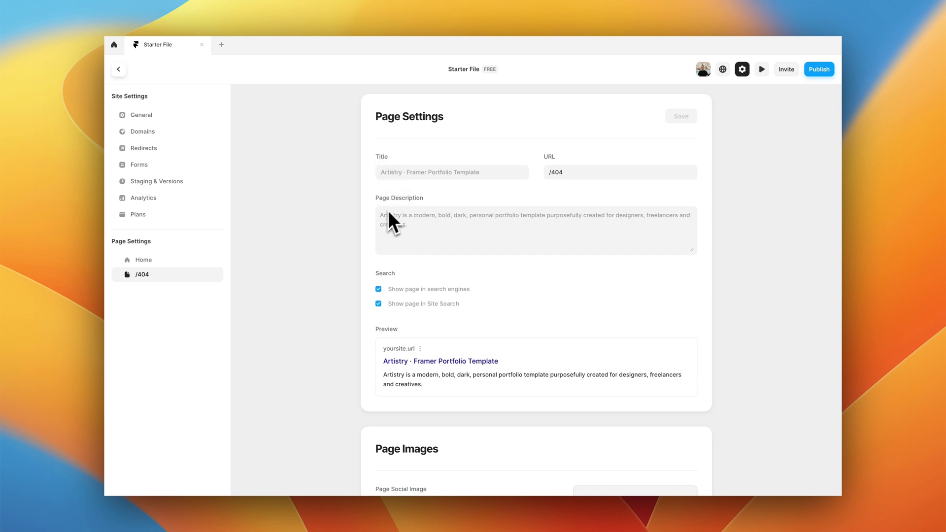
scroll(383, 217, "down", 5)
scroll(419, 281, "down", 1)
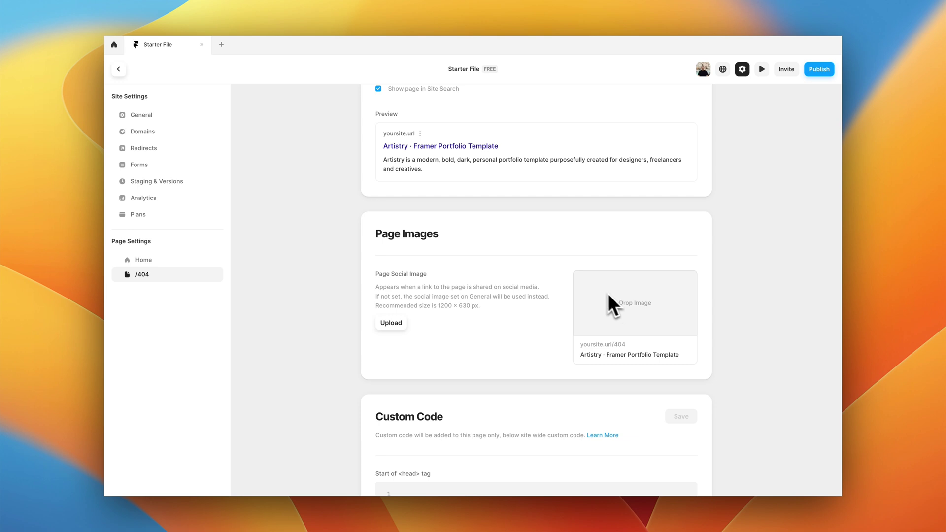
scroll(538, 322, "up", 5)
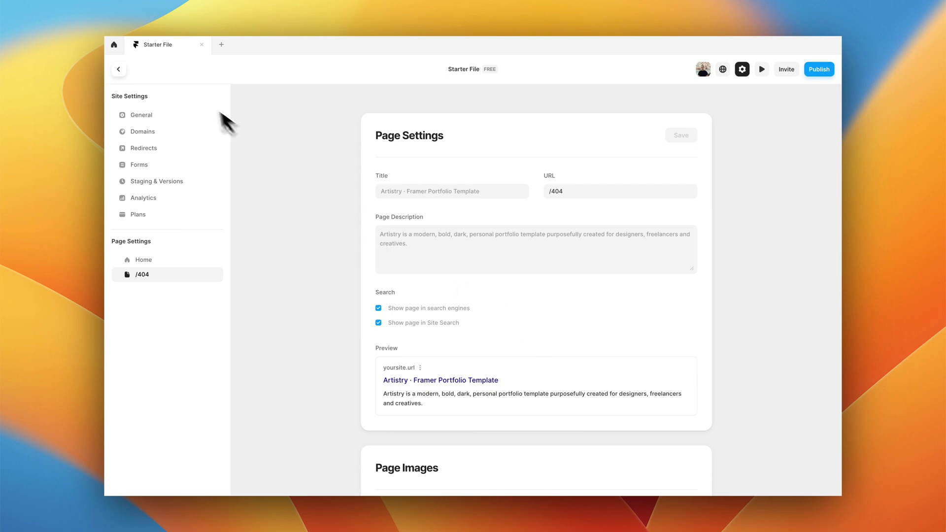
Return to the canvas, publish the site to its free framer.app domain, and open the live site in Chrome.
left_click(118, 69)
left_click(387, 190)
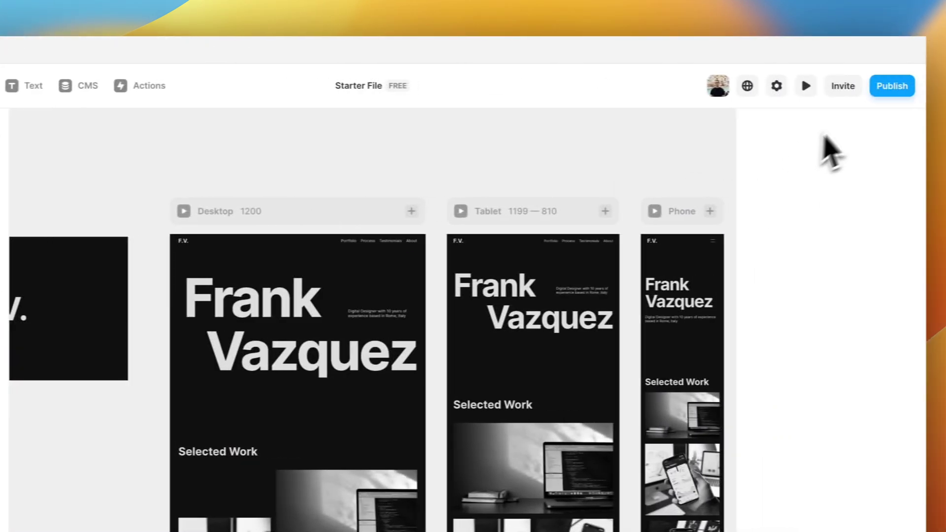
left_click(884, 87)
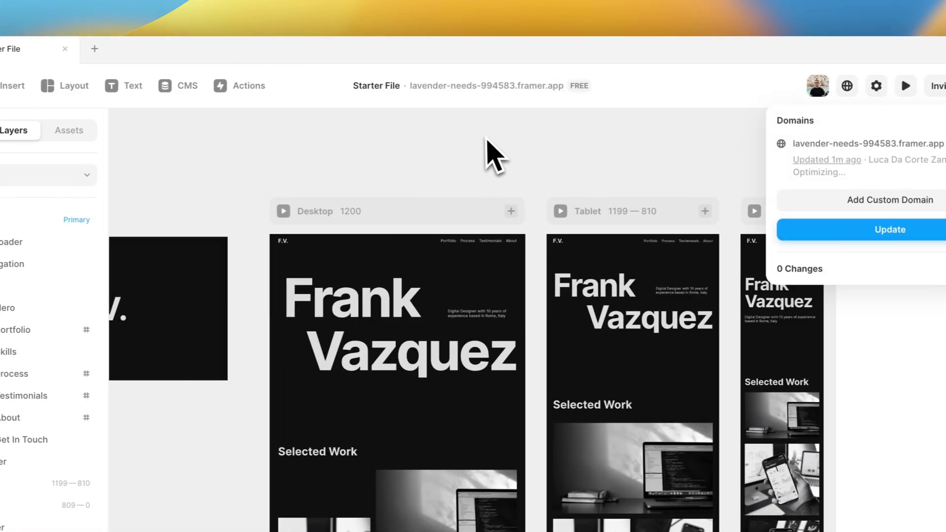
left_click(392, 152)
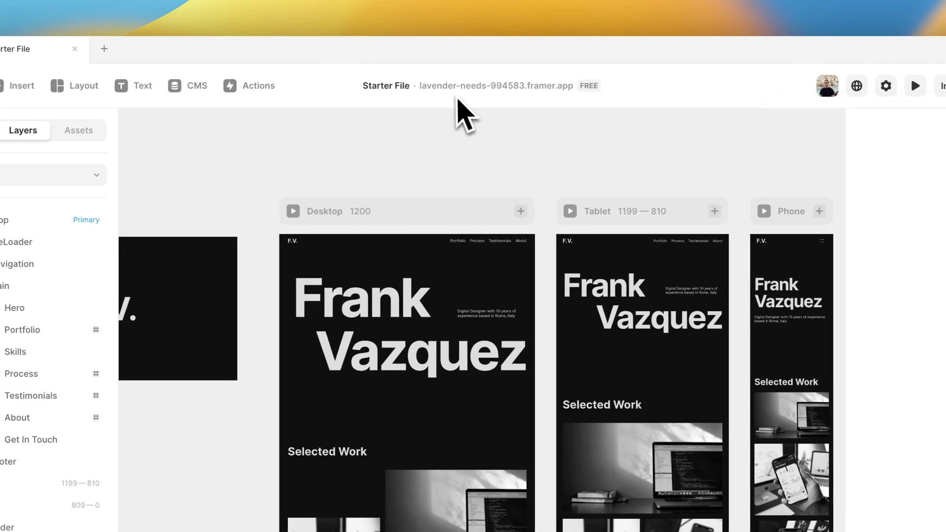
left_click(446, 87)
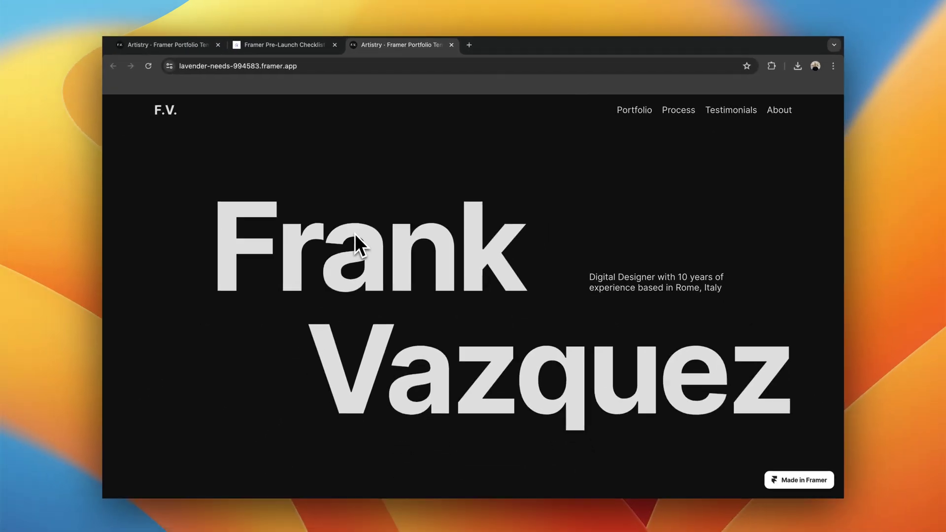
Examine the published page from the hero through Selected Work, Skills, Process, Testimonials and About to the footer, and return to the hero.
scroll(311, 321, "down", 3)
scroll(355, 232, "down", 10)
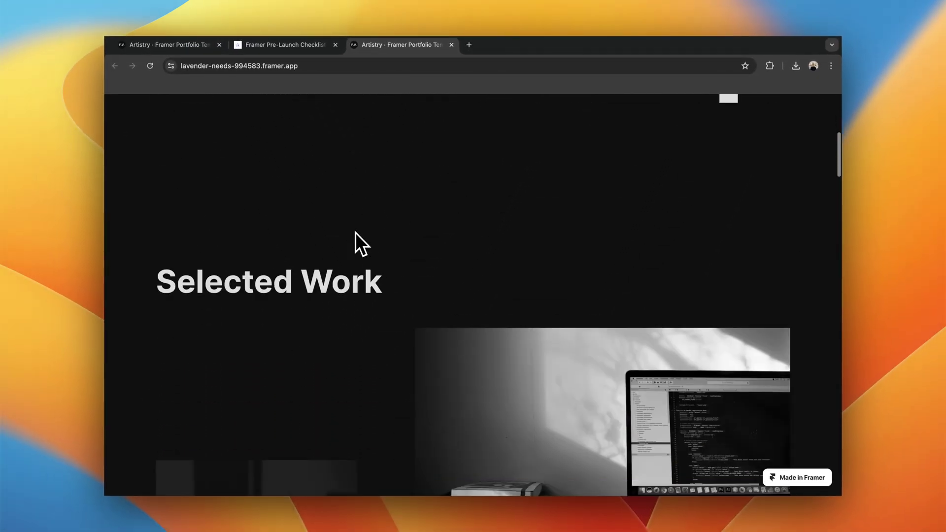
scroll(356, 233, "down", 10)
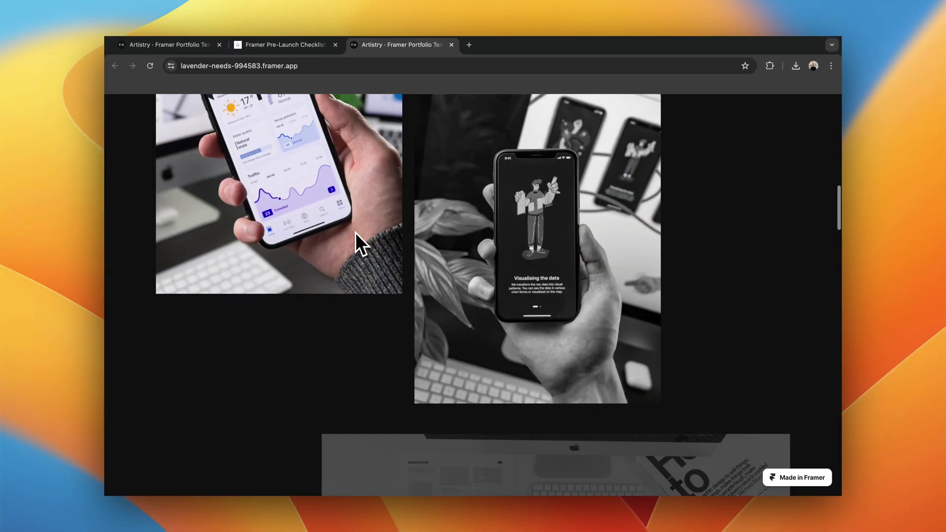
scroll(356, 232, "down", 3)
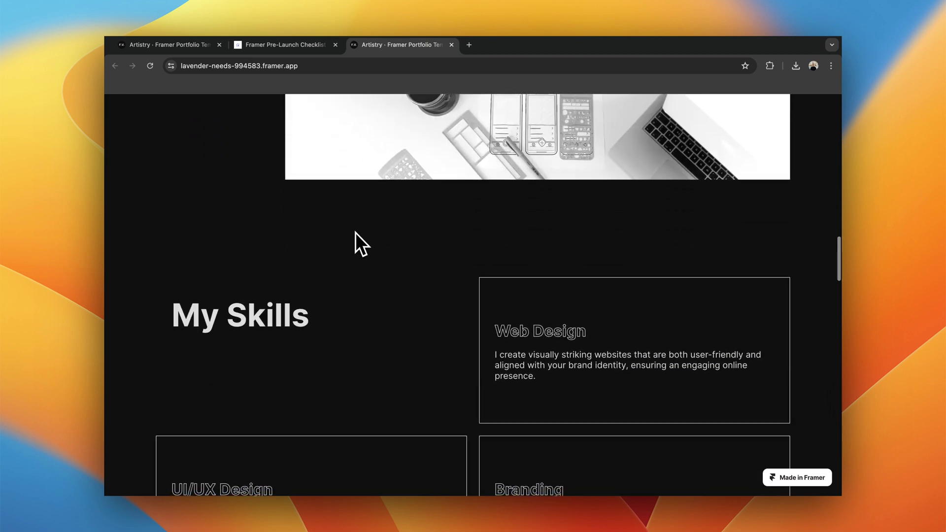
scroll(315, 261, "down", 2)
scroll(334, 293, "down", 3)
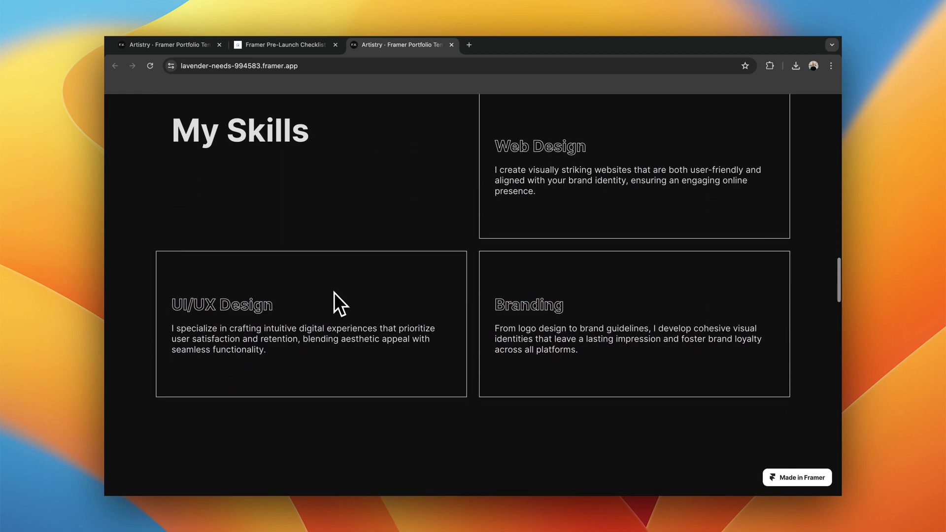
scroll(421, 212, "down", 6)
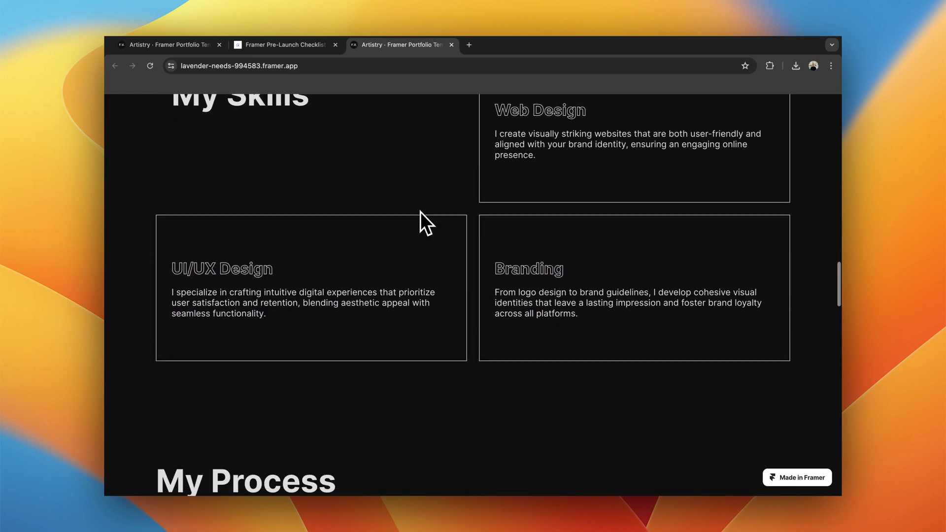
scroll(420, 212, "down", 2)
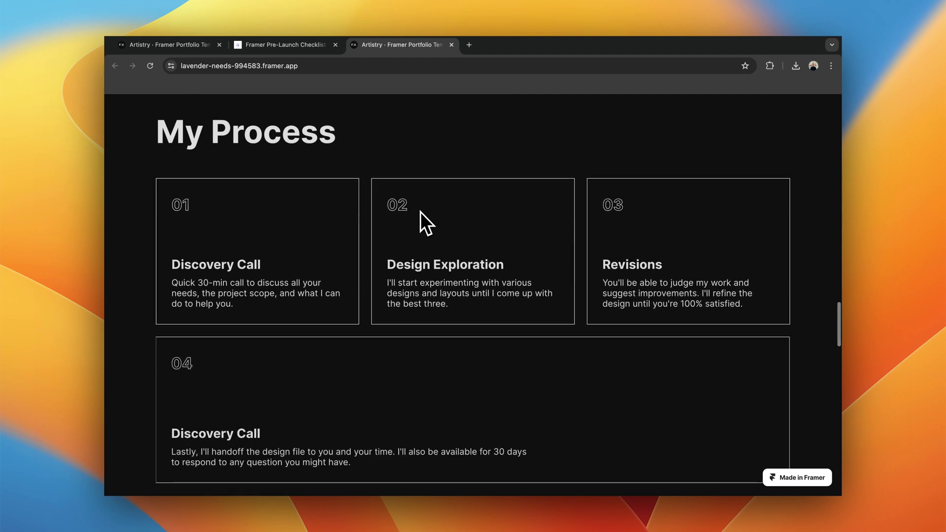
scroll(420, 212, "down", 1)
scroll(421, 212, "down", 1)
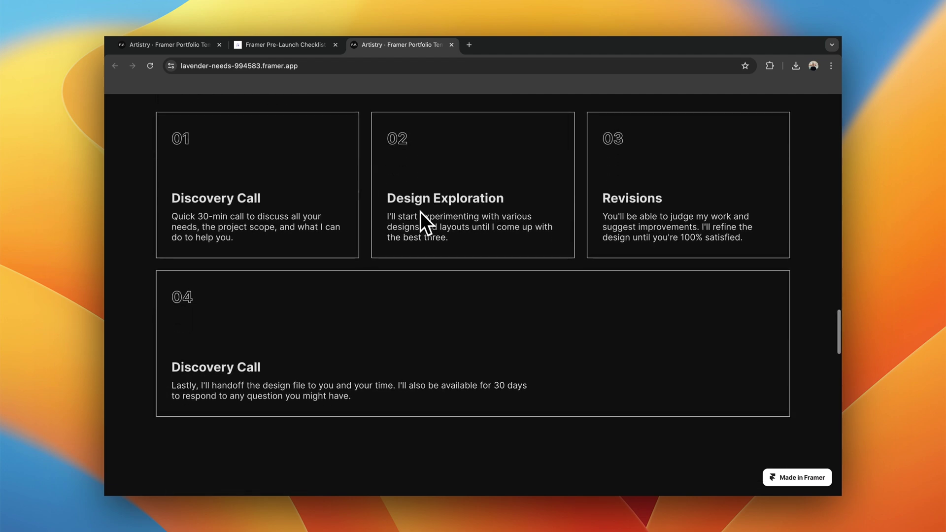
scroll(421, 211, "down", 6)
scroll(420, 212, "down", 3)
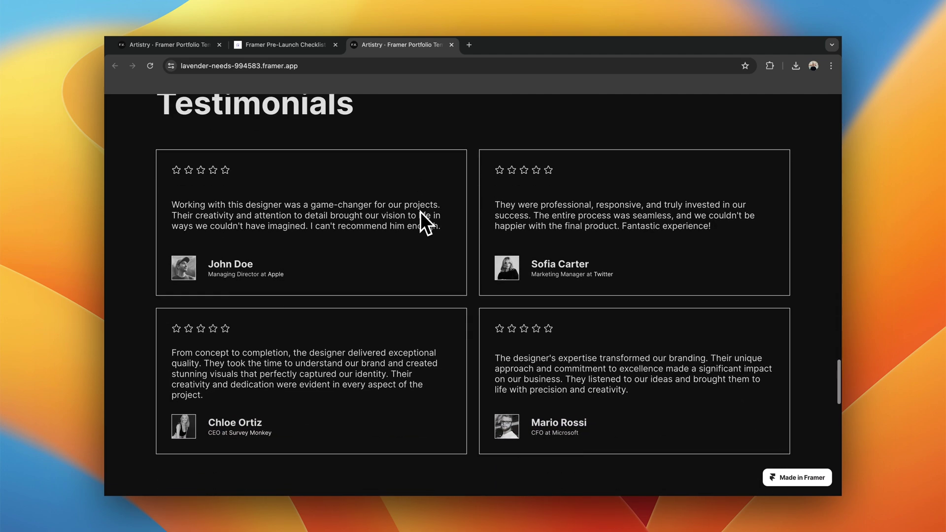
scroll(420, 212, "down", 5)
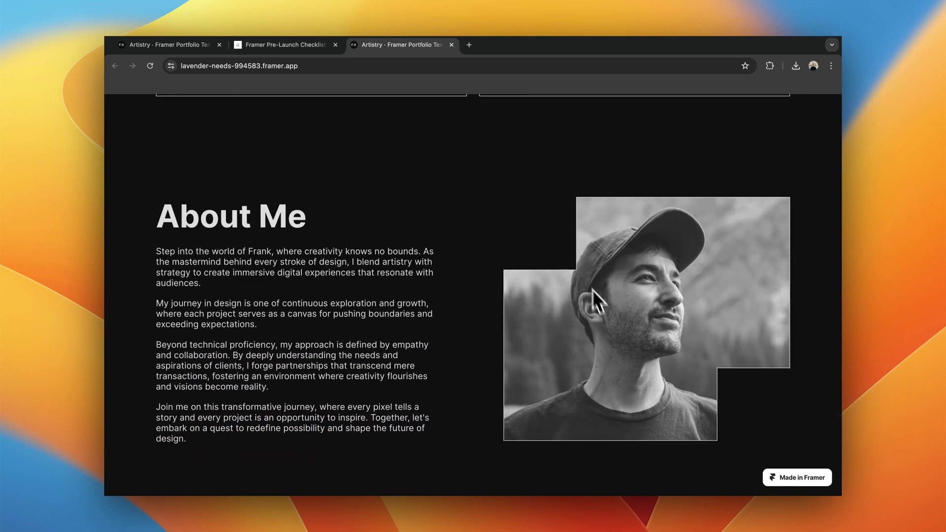
scroll(601, 315, "down", 1)
scroll(597, 288, "down", 6)
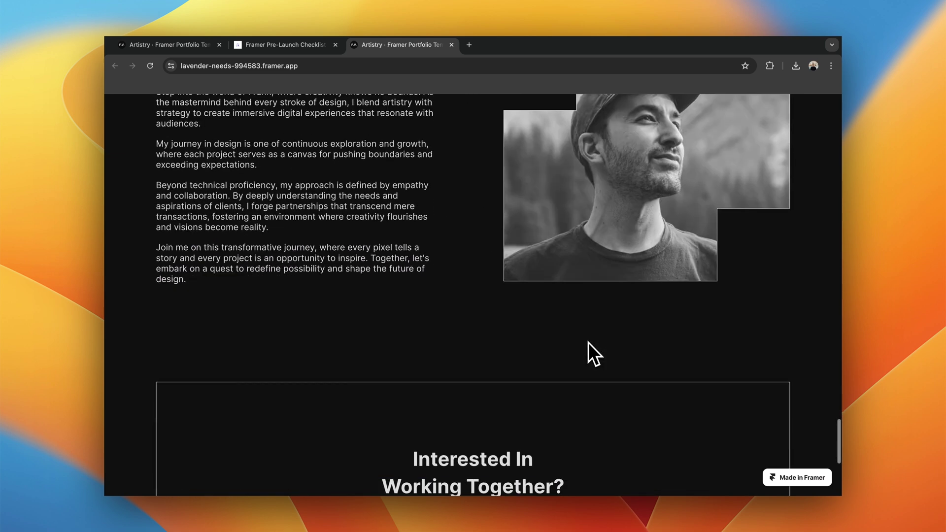
scroll(588, 342, "down", 2)
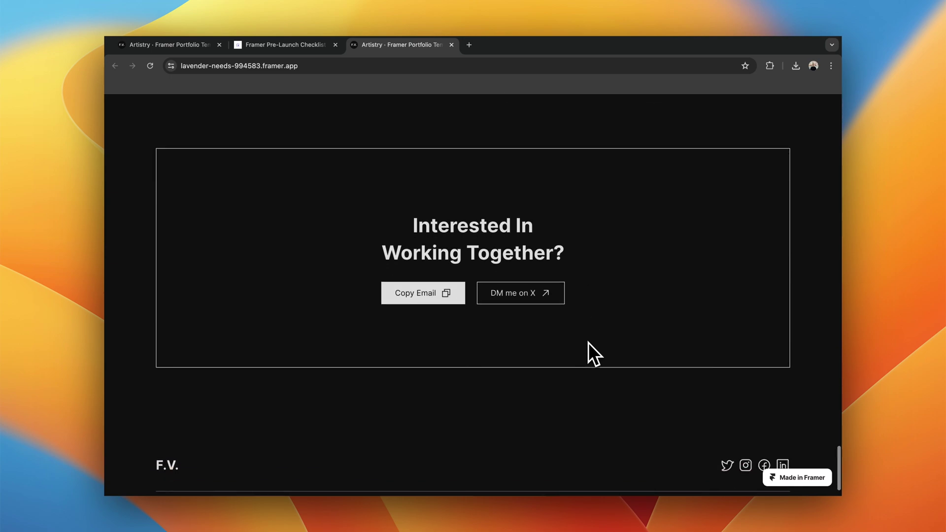
scroll(588, 342, "up", 10)
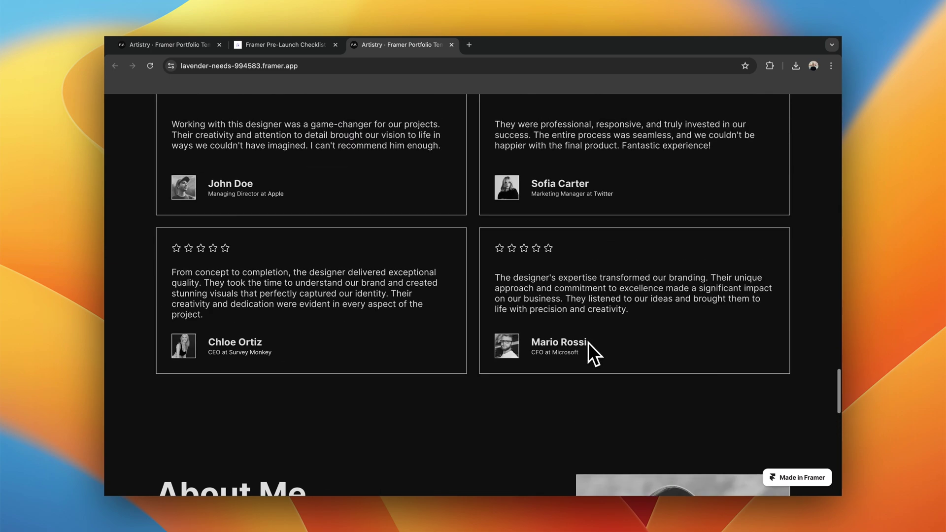
scroll(588, 342, "up", 15)
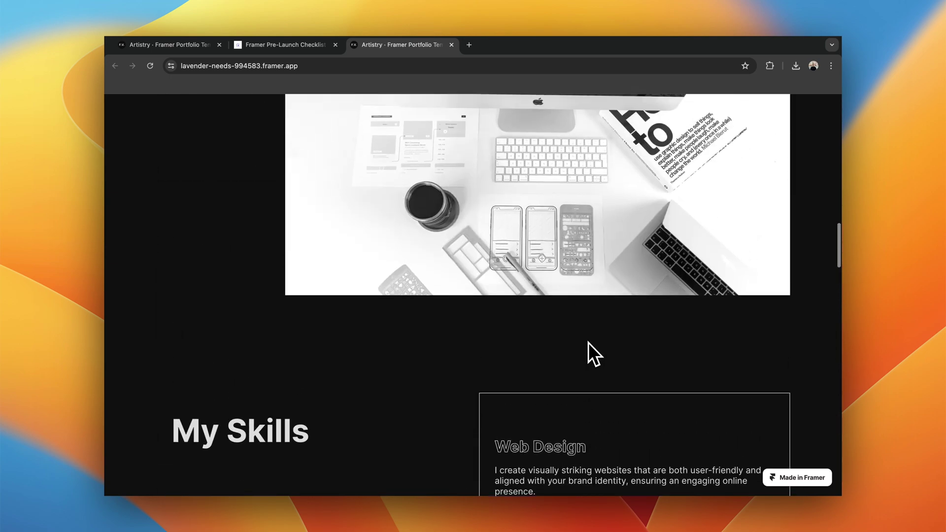
scroll(588, 341, "up", 15)
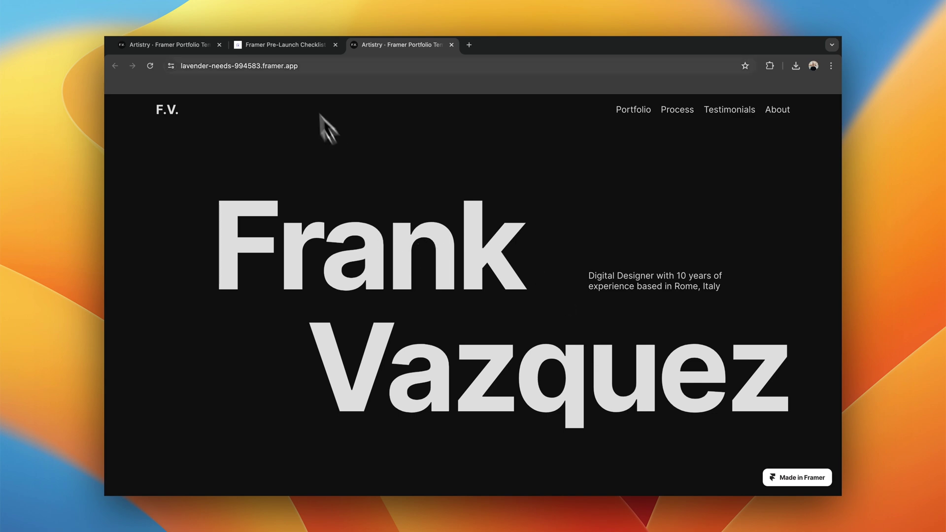
Switch to the Framer Pre-Launch Checklist page and read its overview and Design & Functionality items.
left_click(286, 45)
scroll(276, 315, "up", 5)
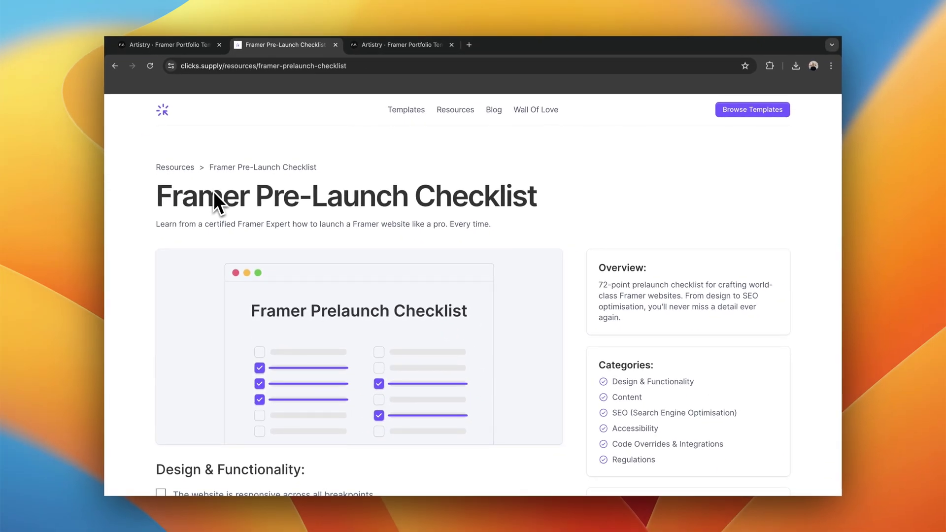
scroll(224, 275, "down", 1)
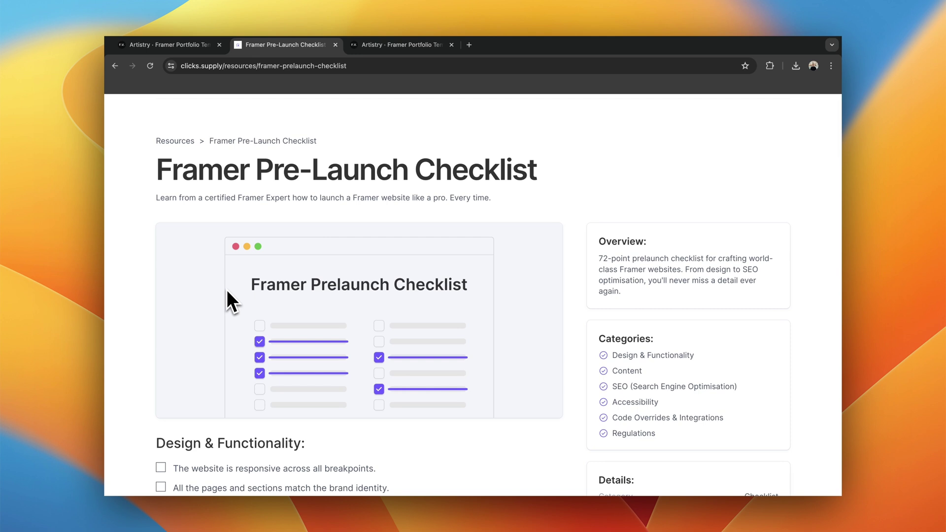
scroll(229, 301, "down", 1)
scroll(227, 291, "down", 4)
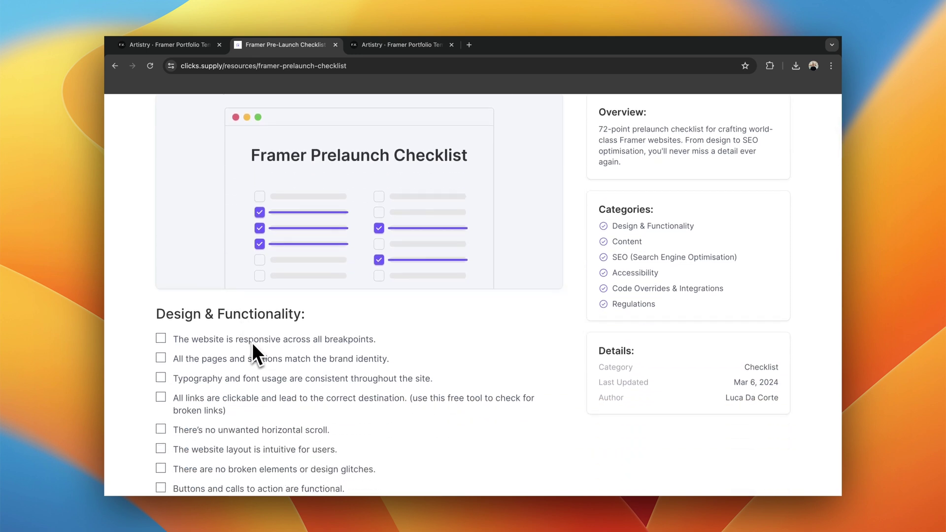
scroll(253, 344, "down", 1)
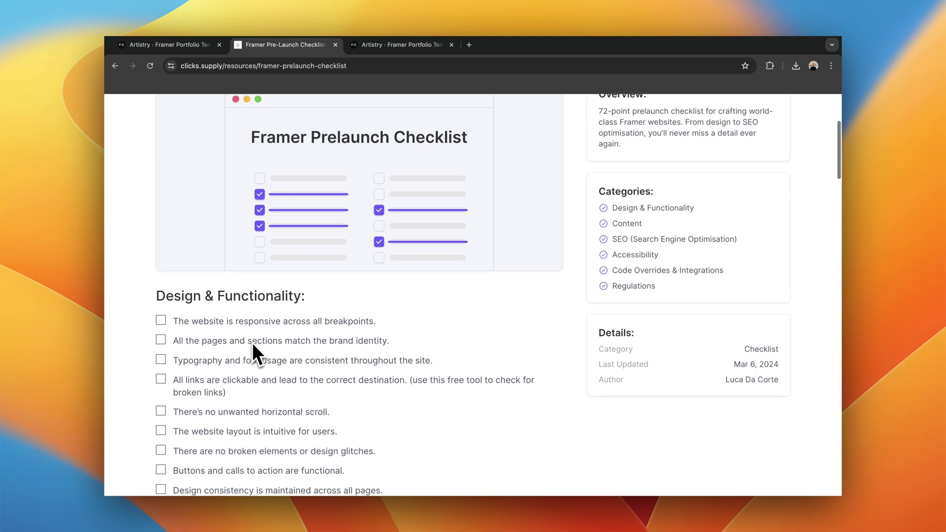
scroll(211, 362, "down", 2)
scroll(215, 375, "down", 10)
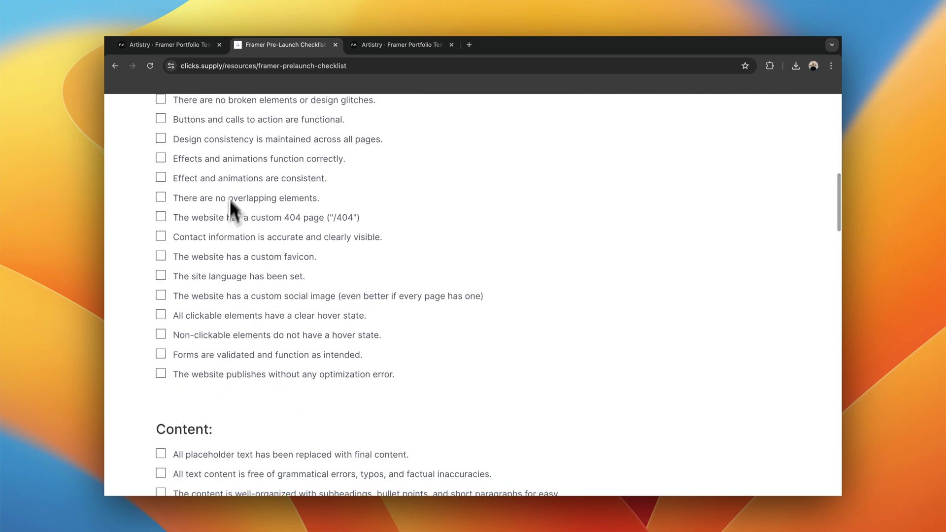
scroll(234, 243, "up", 3)
Read the checklist's Content, SEO, Accessibility, Code Overrides & Integrations and Regulations sections.
scroll(266, 315, "down", 11)
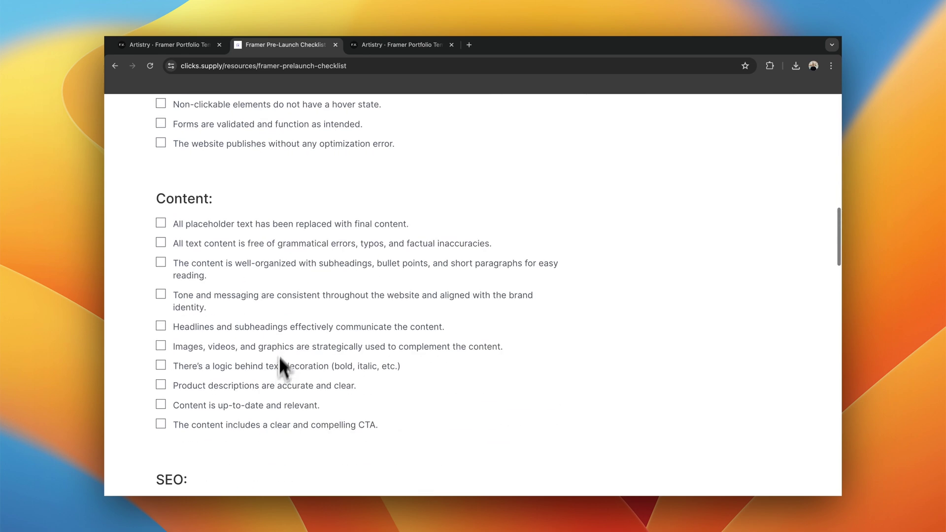
scroll(265, 344, "down", 2)
scroll(270, 369, "down", 2)
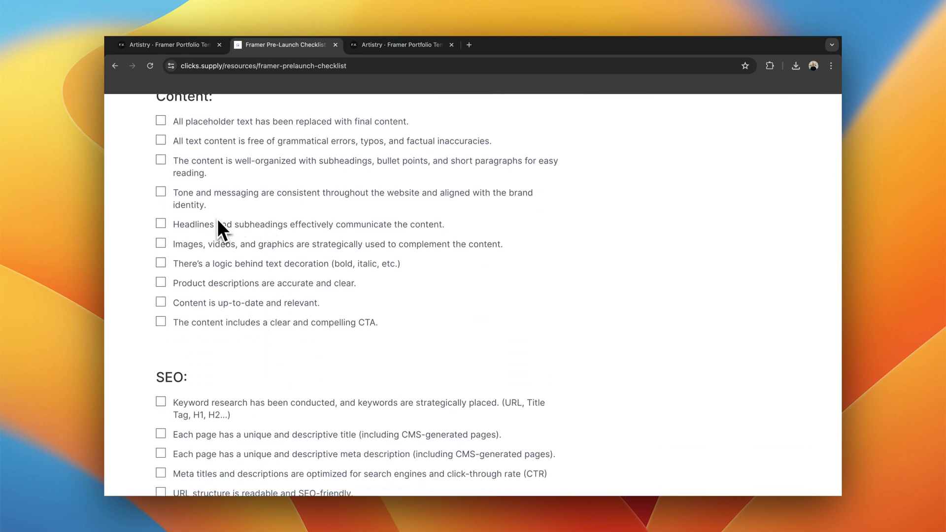
scroll(218, 220, "up", 1)
scroll(218, 220, "down", 8)
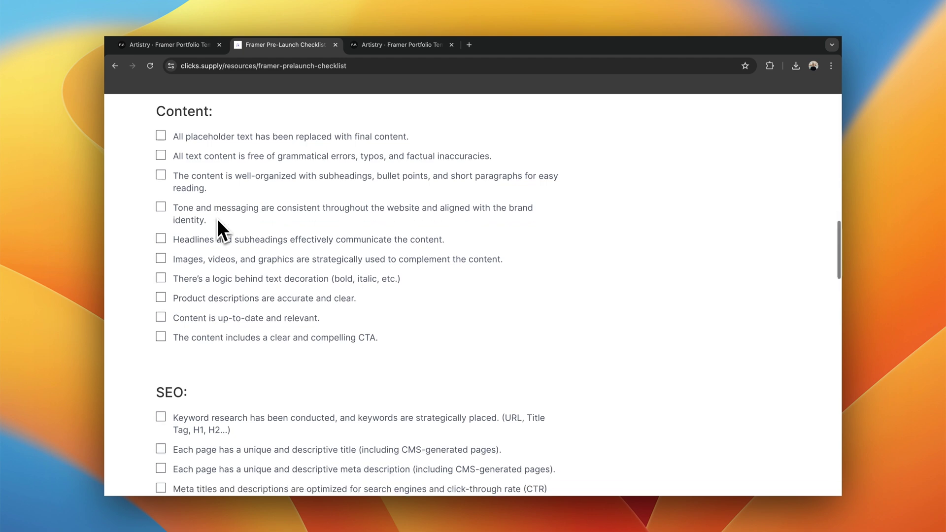
scroll(217, 218, "down", 10)
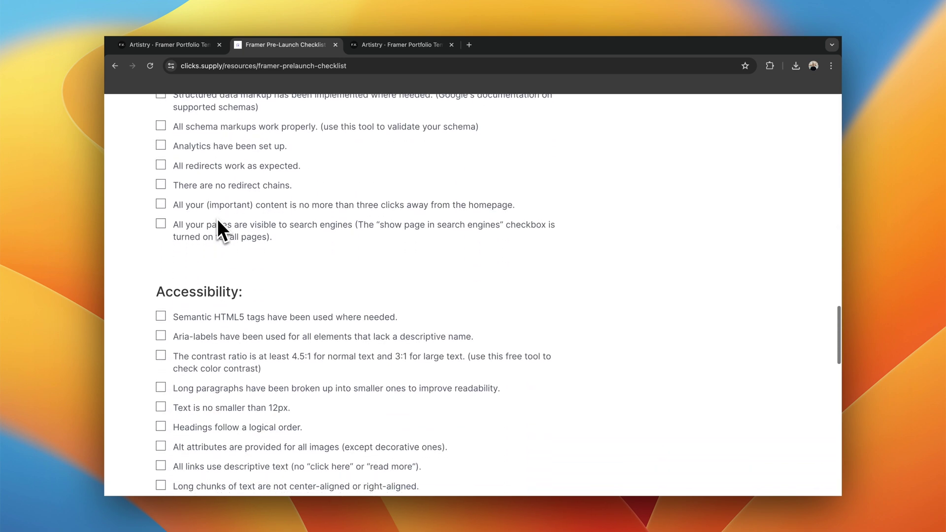
scroll(217, 220, "down", 1)
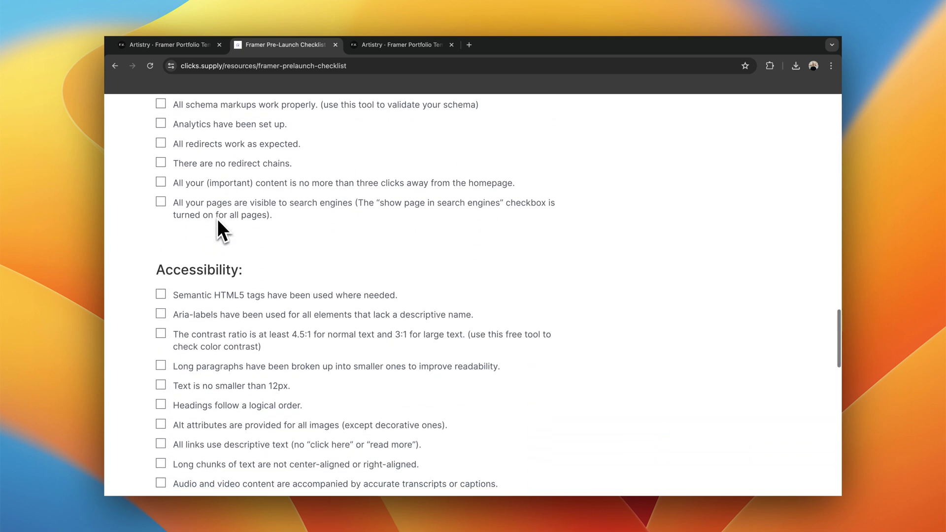
scroll(180, 276, "down", 4)
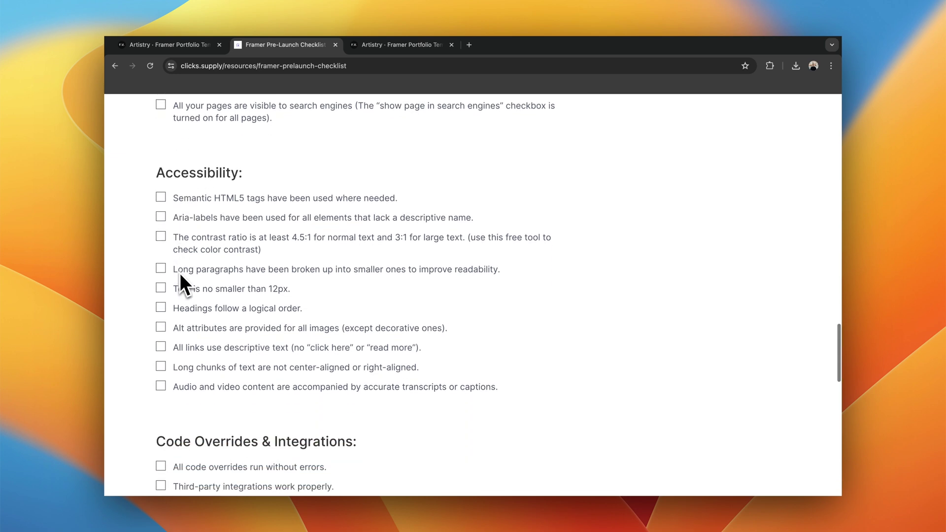
scroll(180, 272, "down", 13)
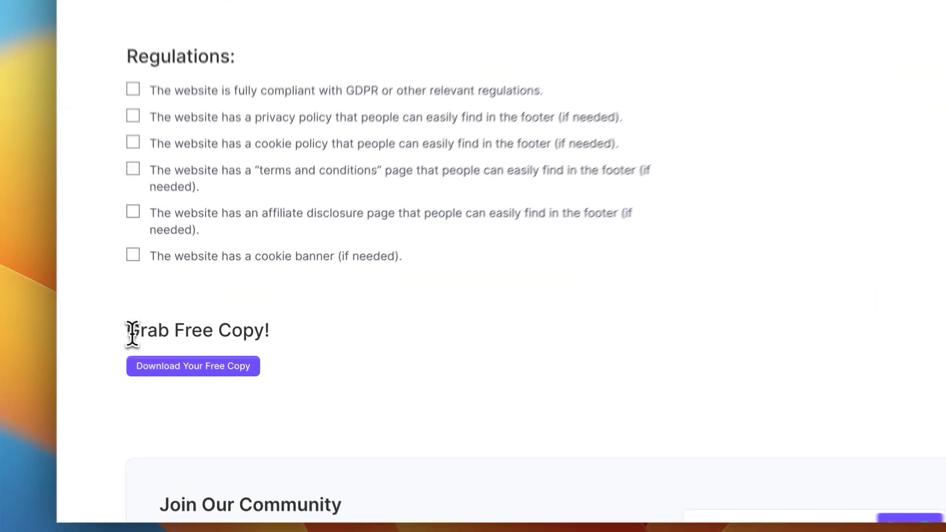
Examine the Grab Free Copy download section and the Join Our Community sign-up box below the checklist.
left_click_drag(157, 355, 248, 357)
left_click(247, 359)
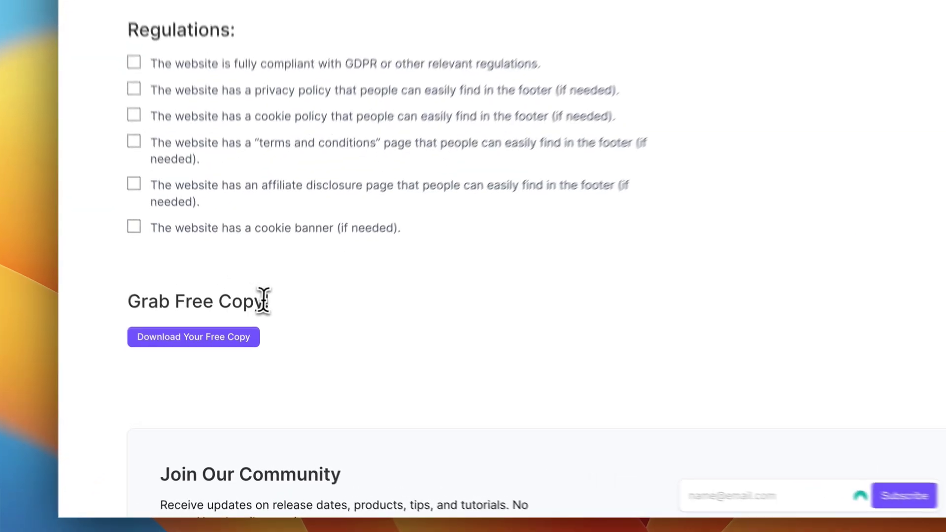
left_click_drag(259, 335, 156, 334)
left_click(157, 334)
scroll(118, 295, "down", 3)
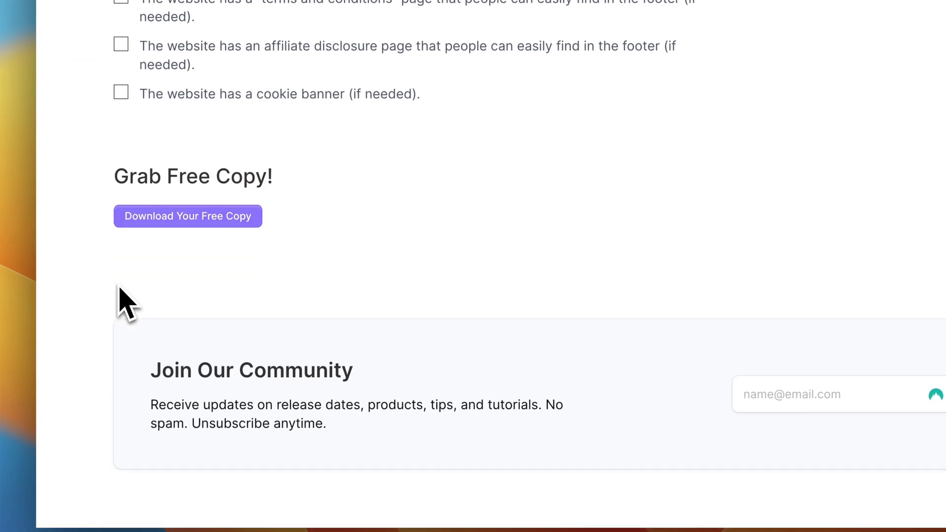
left_click_drag(239, 330, 329, 331)
left_click(337, 335)
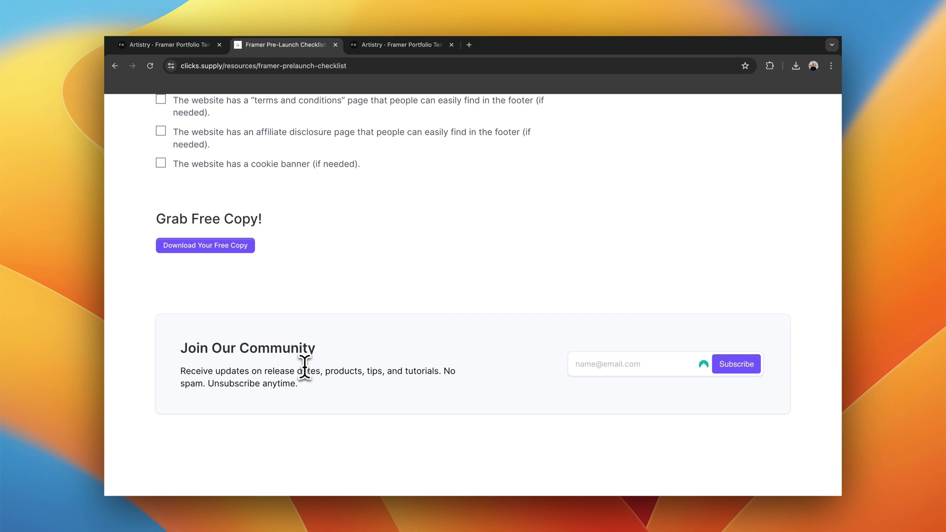
scroll(304, 366, "down", 2)
scroll(291, 345, "down", 1)
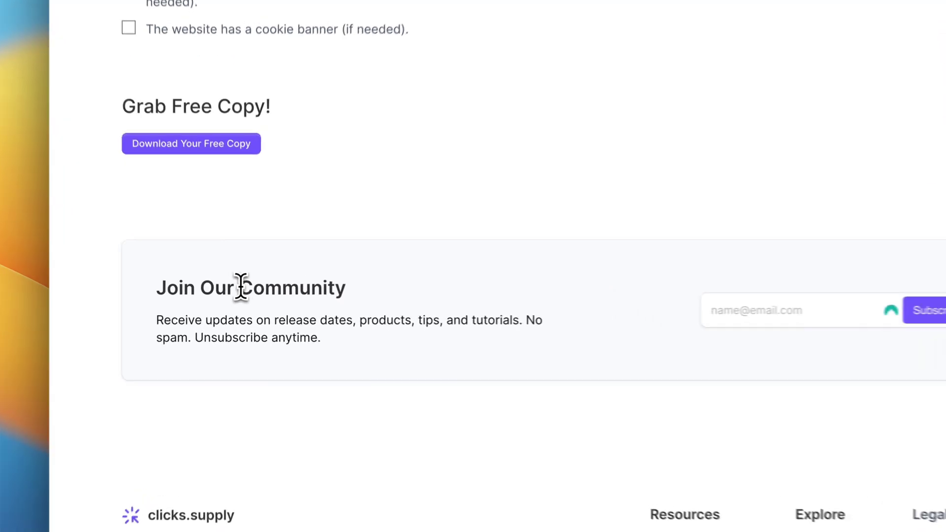
left_click_drag(241, 299, 295, 299)
left_click(306, 298)
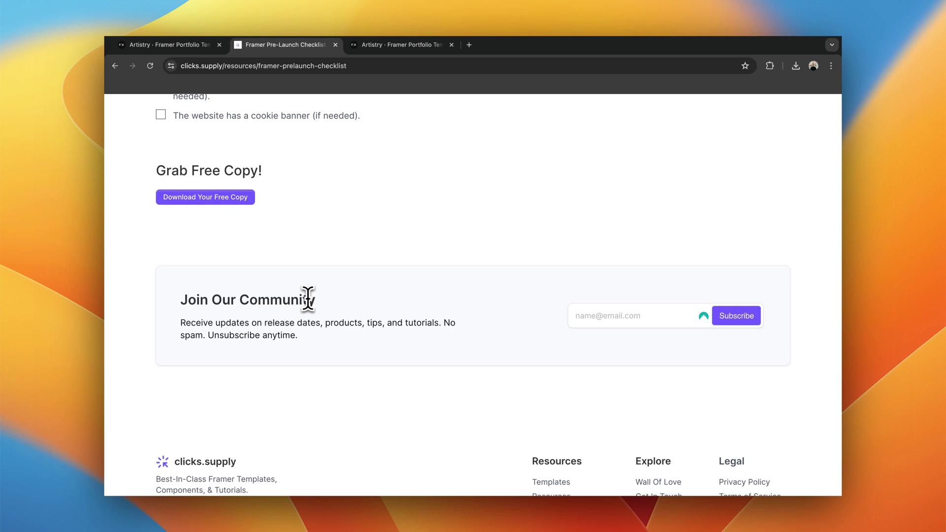
Go back to the start of the checklist page and switch to the published portfolio site.
scroll(308, 299, "down", 1)
scroll(308, 299, "up", 15)
scroll(308, 298, "up", 10)
left_click(399, 45)
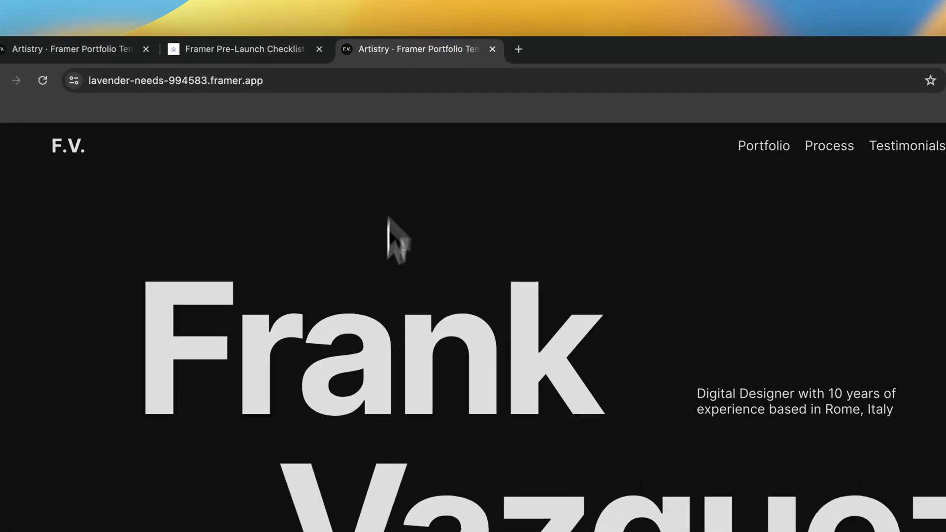